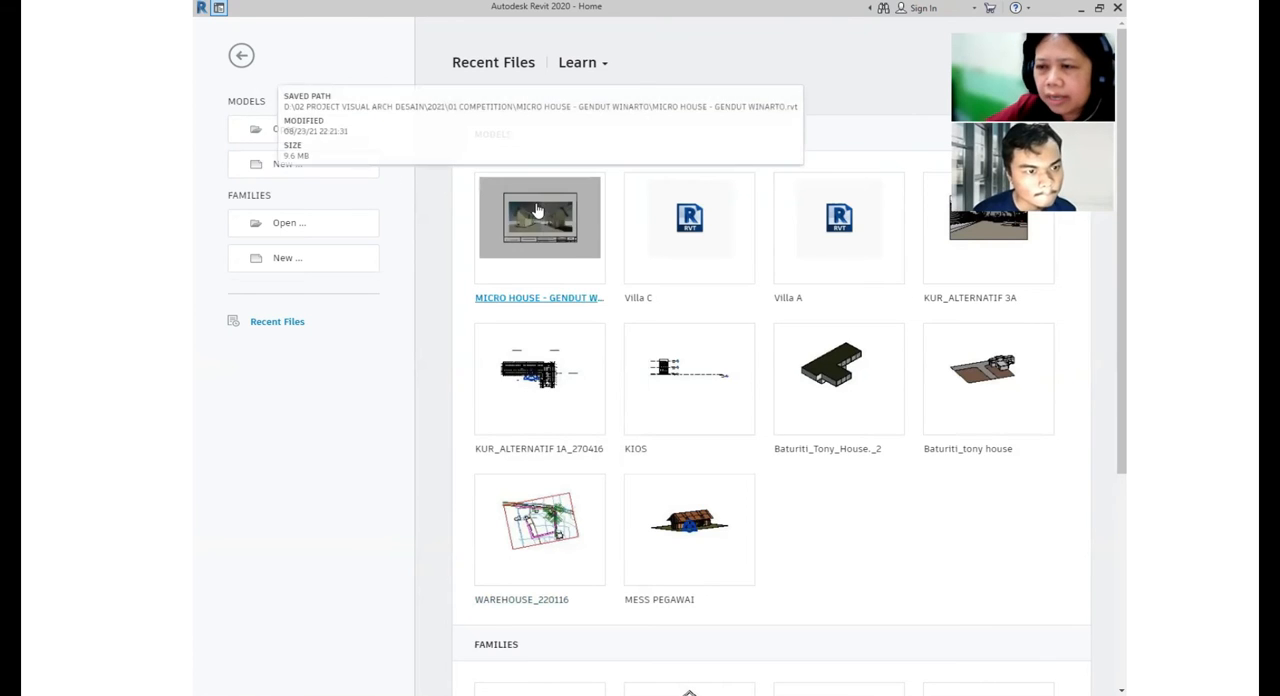
left_click(291, 168)
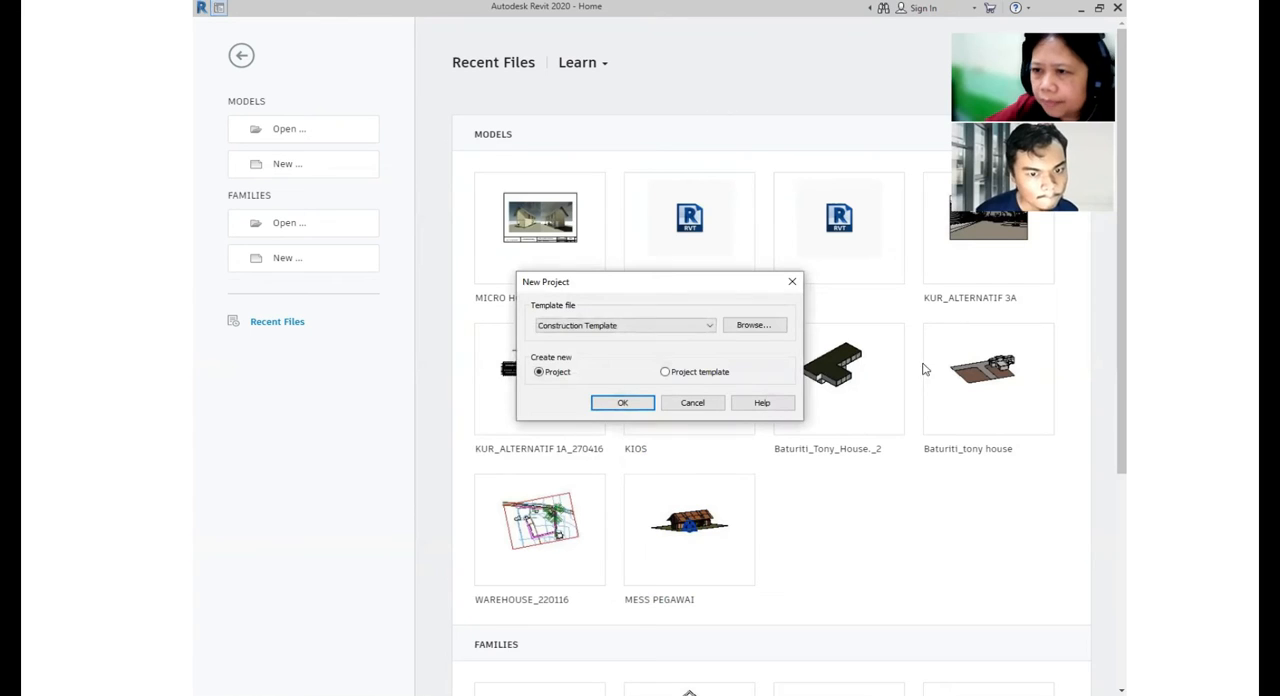
left_click(712, 325)
left_click(645, 357)
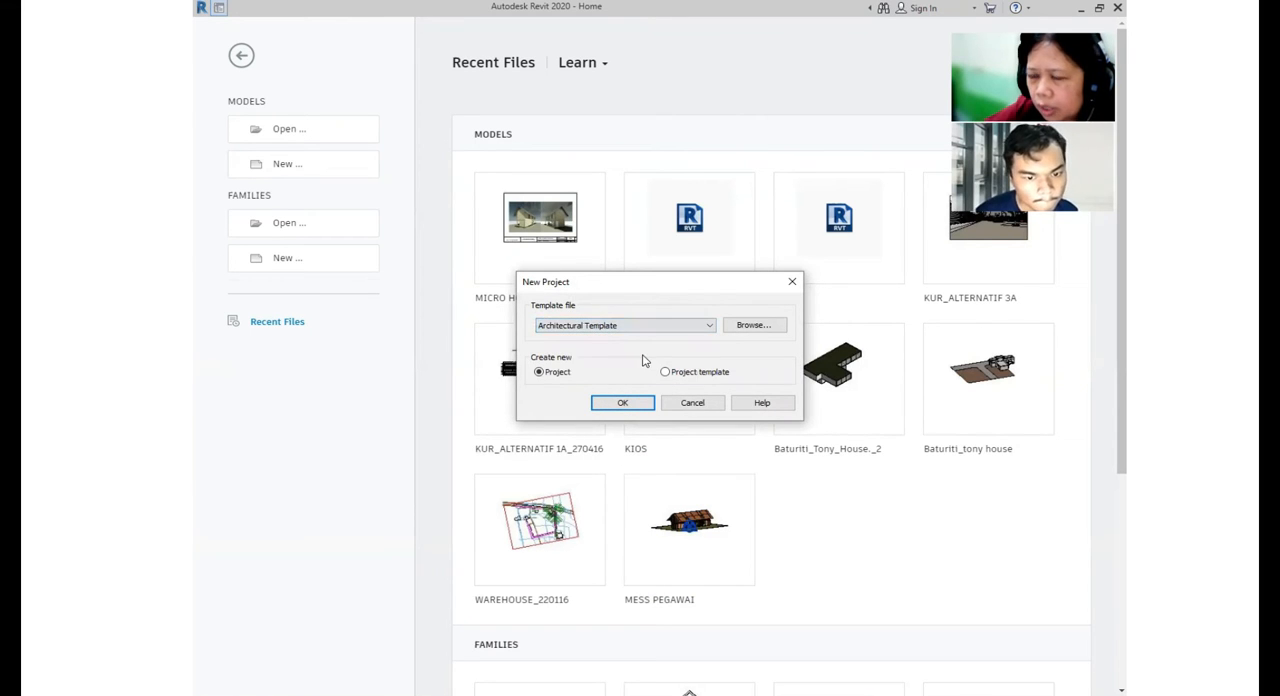
left_click(712, 404)
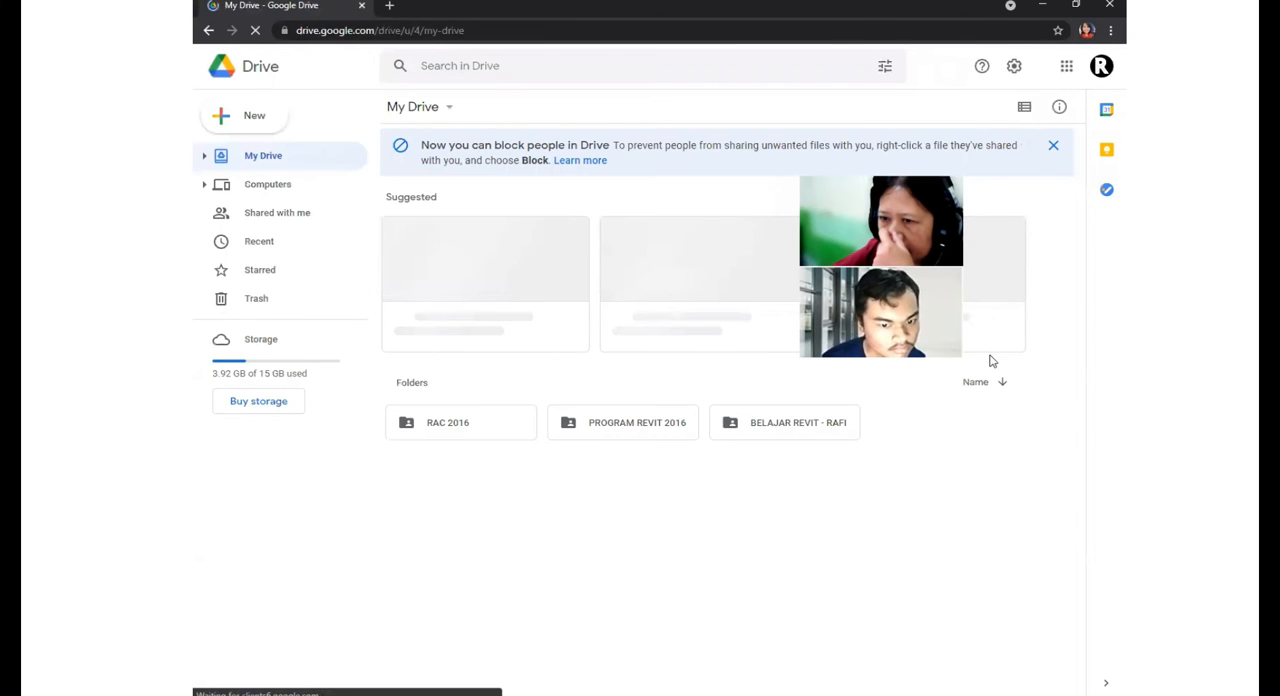
- Select the RAC 2016 folder in My Drive on Google Drive
left_click(460, 428)
left_click(460, 428)
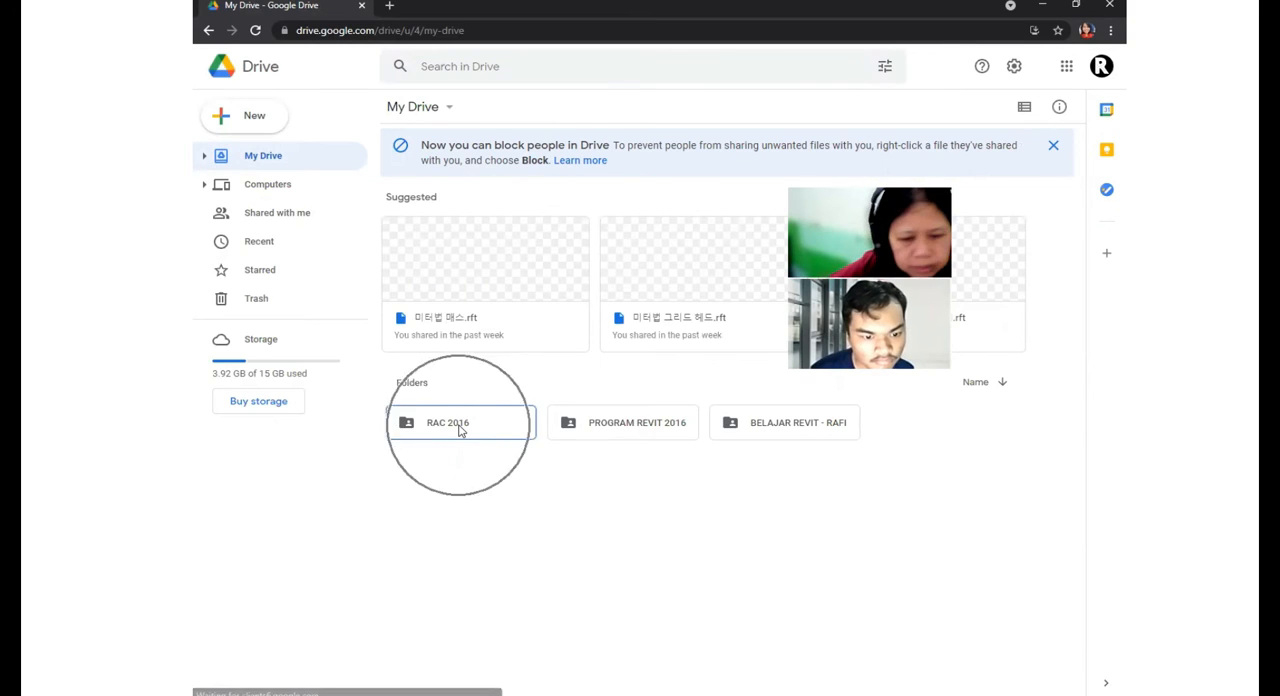
left_click(460, 428)
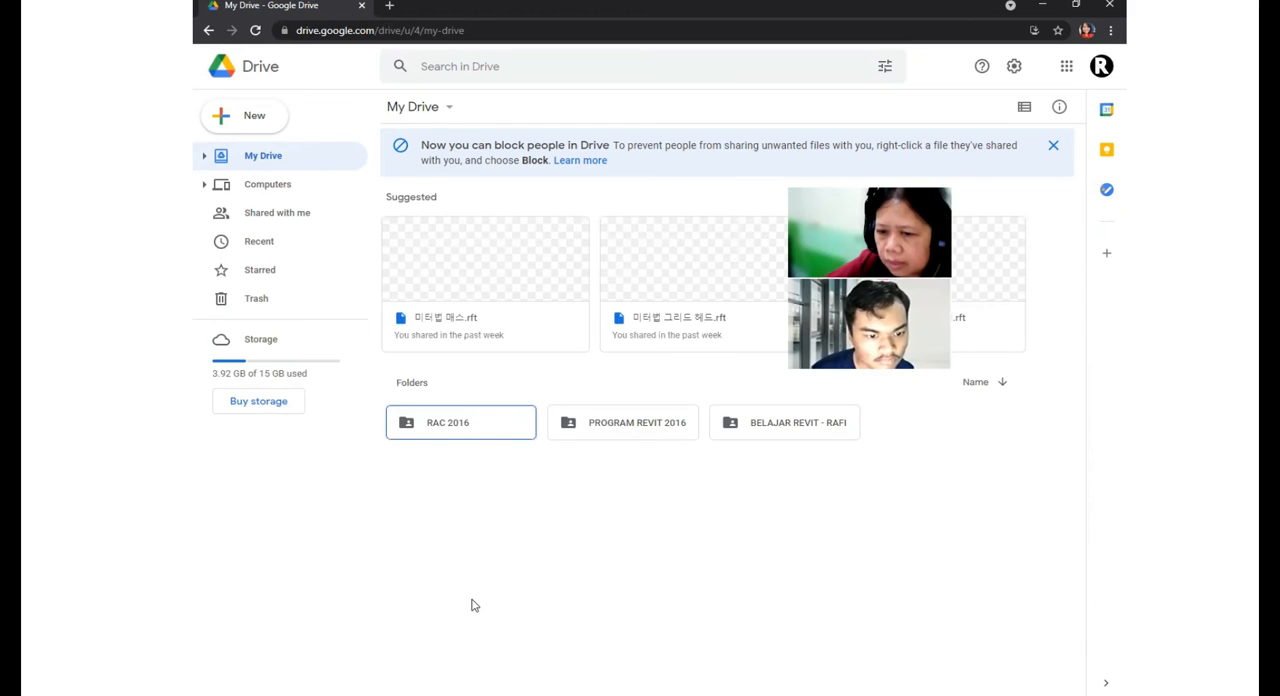
key("alt+Tab")
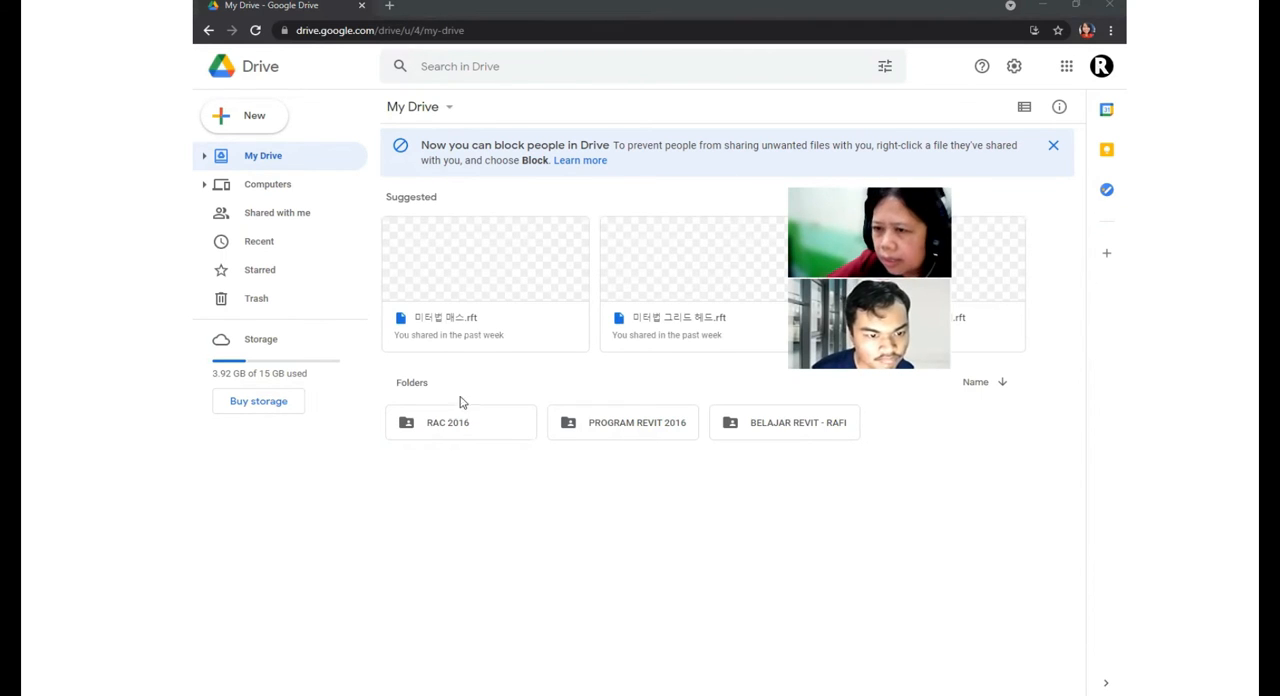
left_click(460, 428)
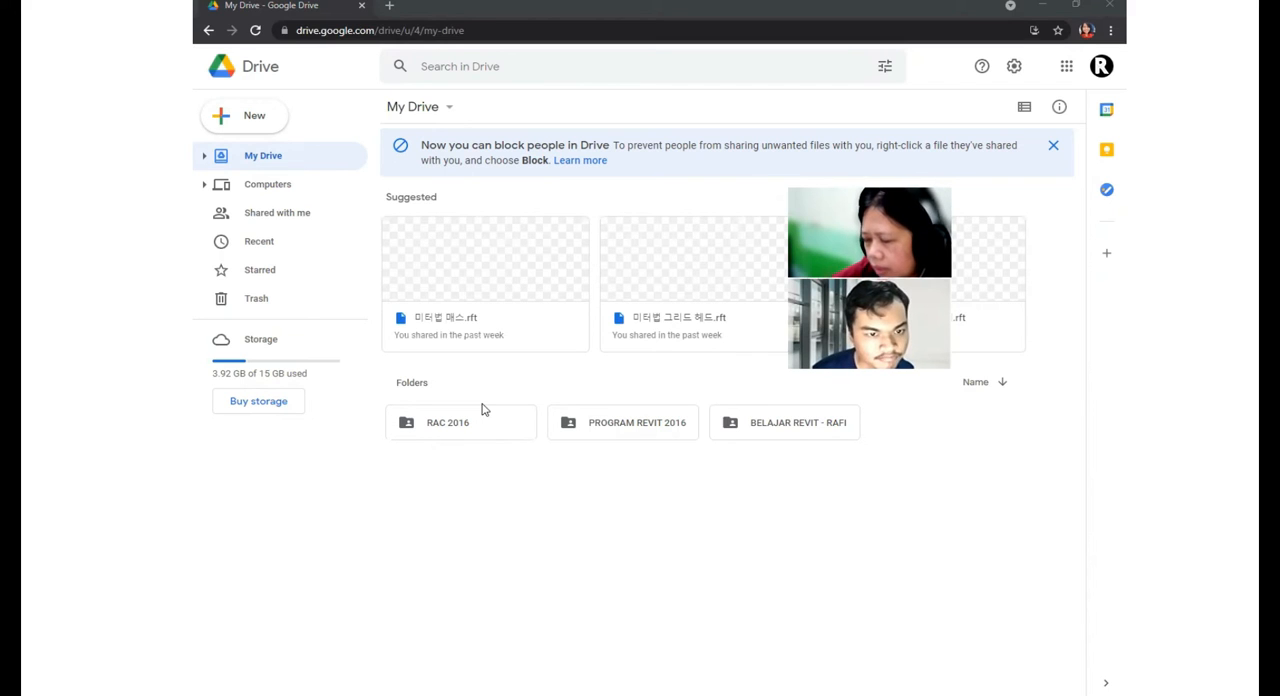
left_click(483, 431)
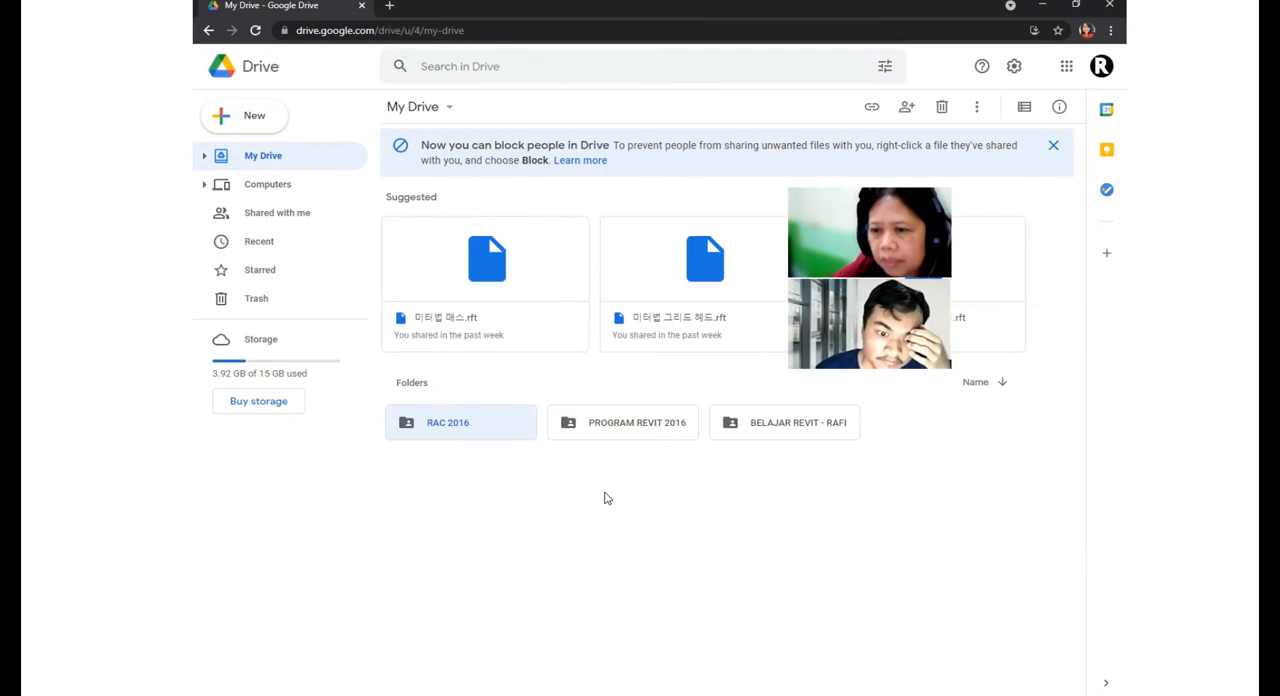
left_click(505, 428)
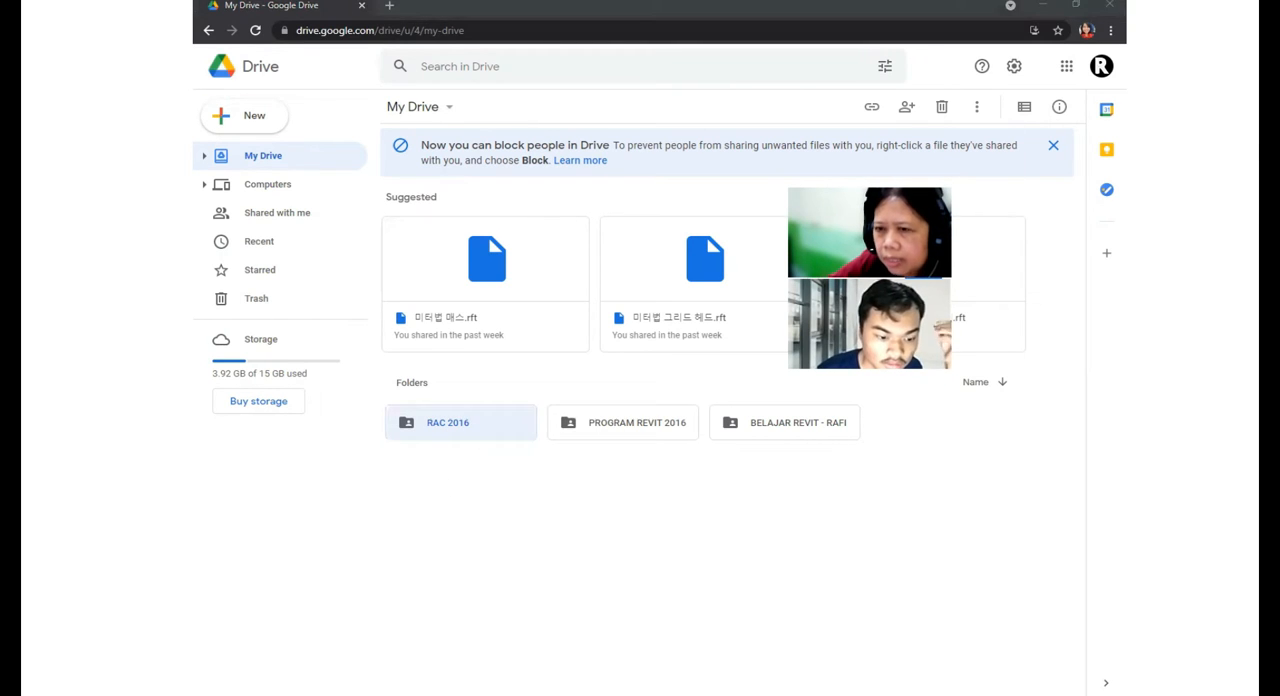
- Switch to File Explorer and open the Autodesk folder inside ProgramData on the C: drive
key("alt+Tab")
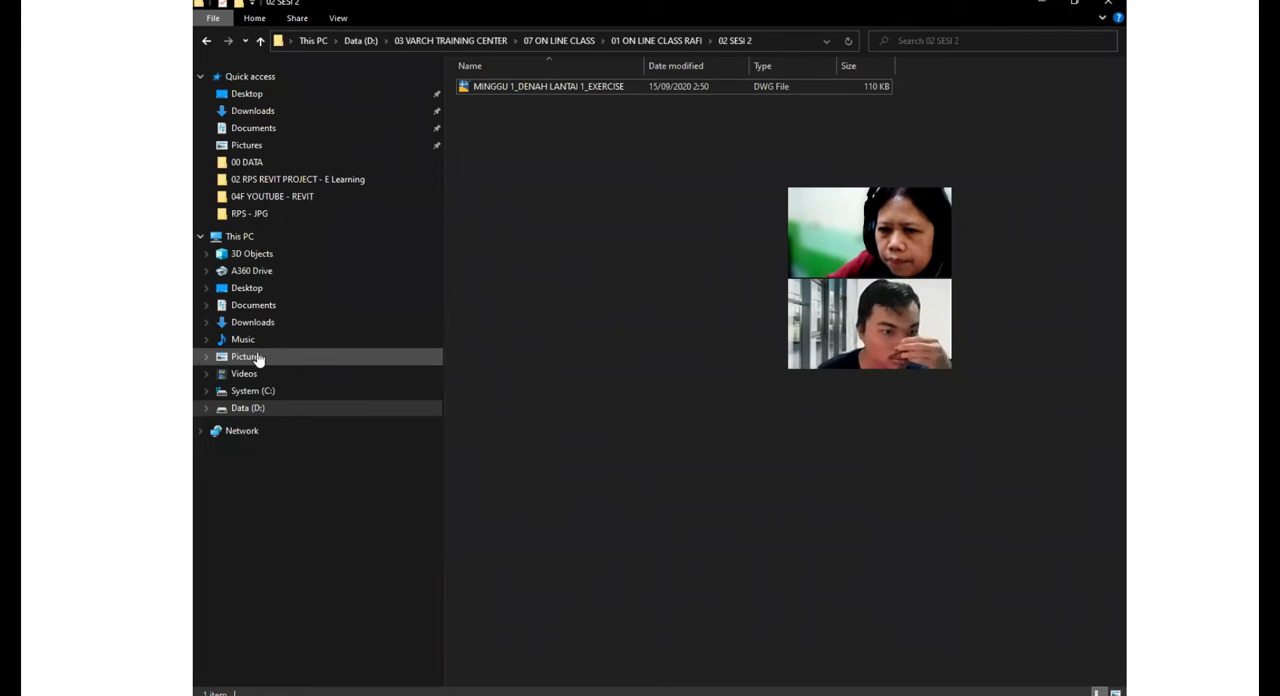
left_click(267, 393)
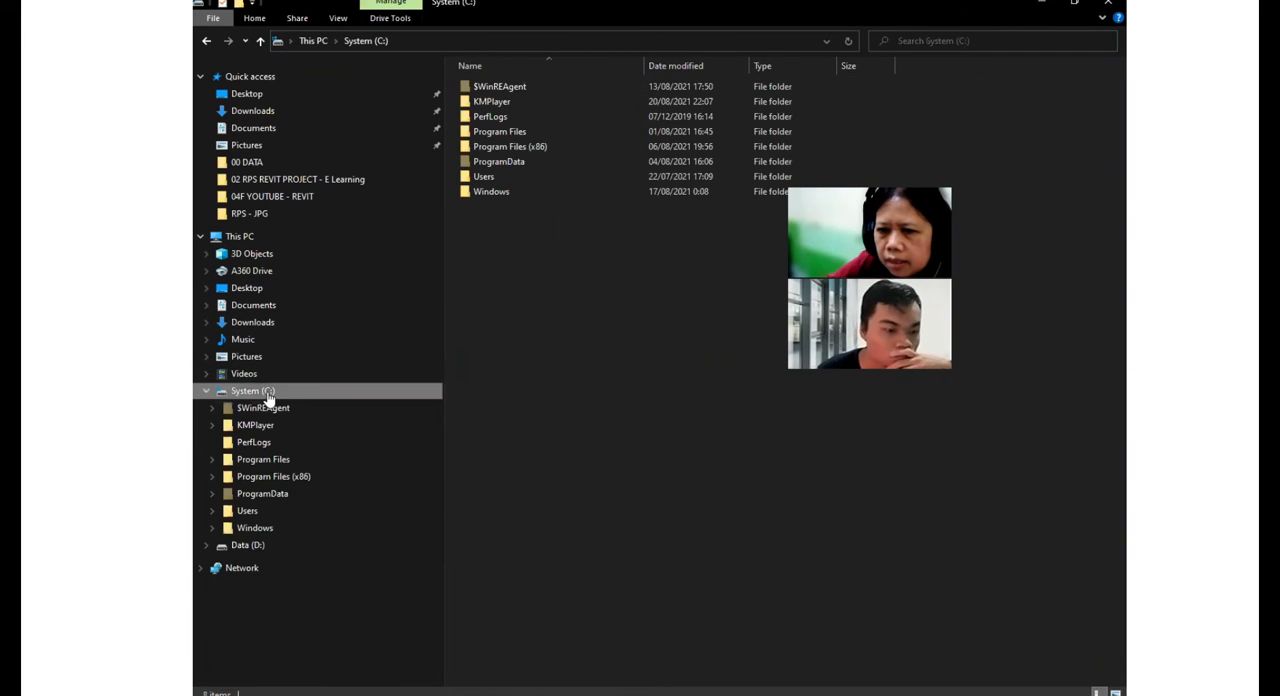
left_click(506, 163)
left_click(506, 163)
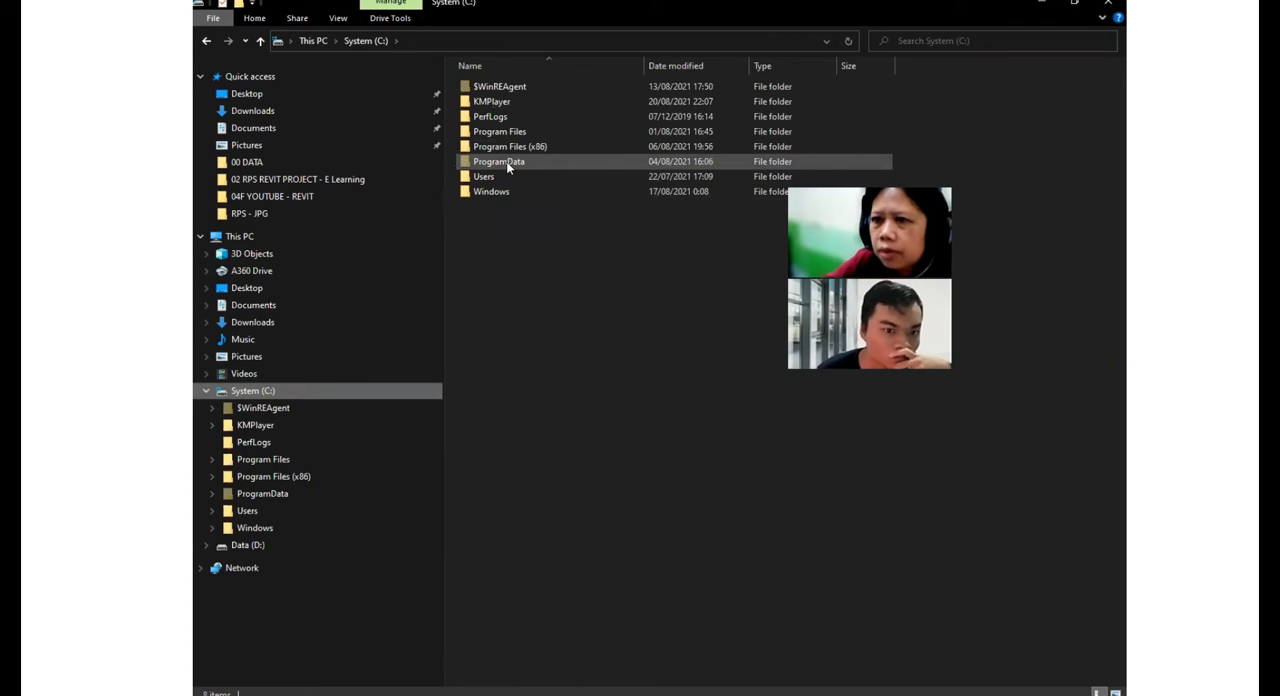
double_click(507, 163)
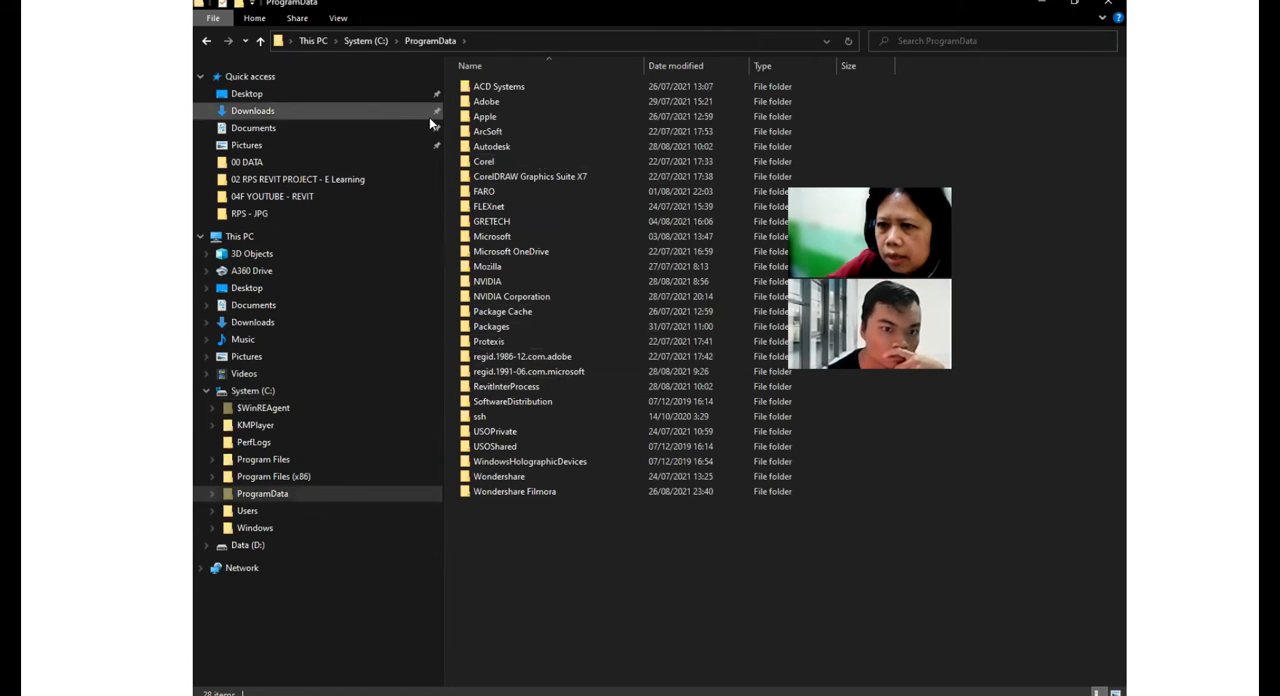
double_click(524, 151)
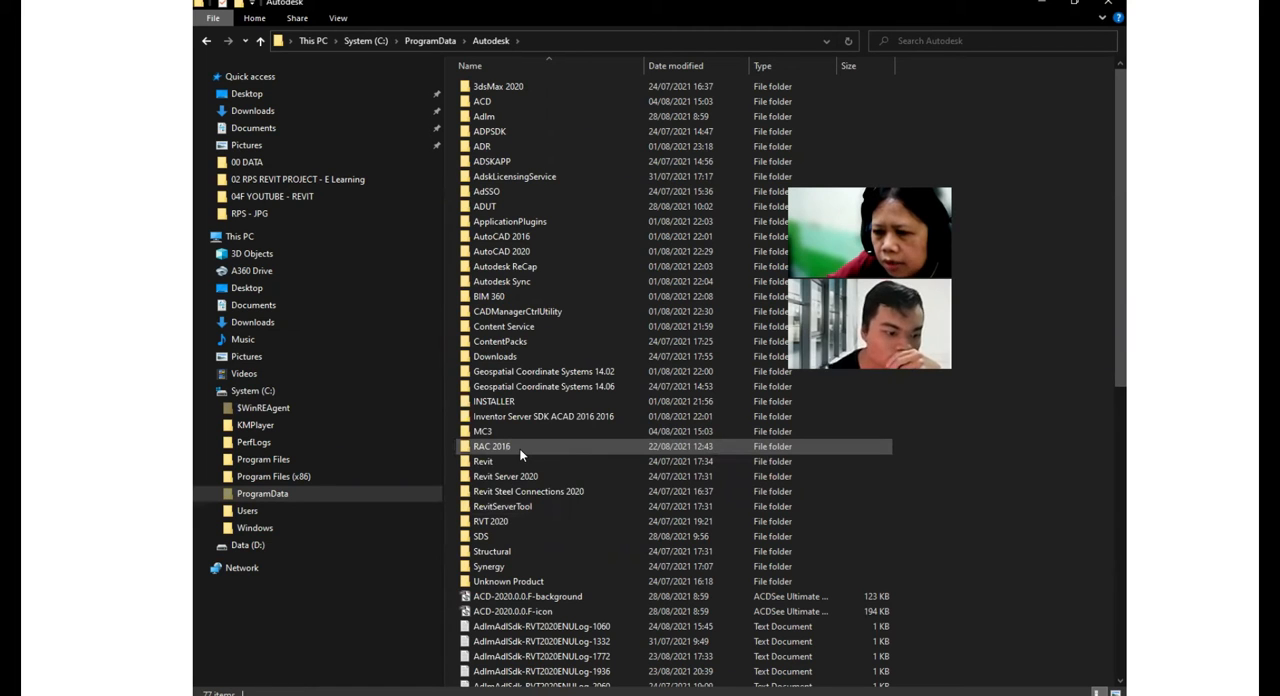
- Inspect the Libraries folder inside RVT 2020, including its Generic subfolder, and return to the Autodesk folder
left_click(508, 525)
double_click(508, 523)
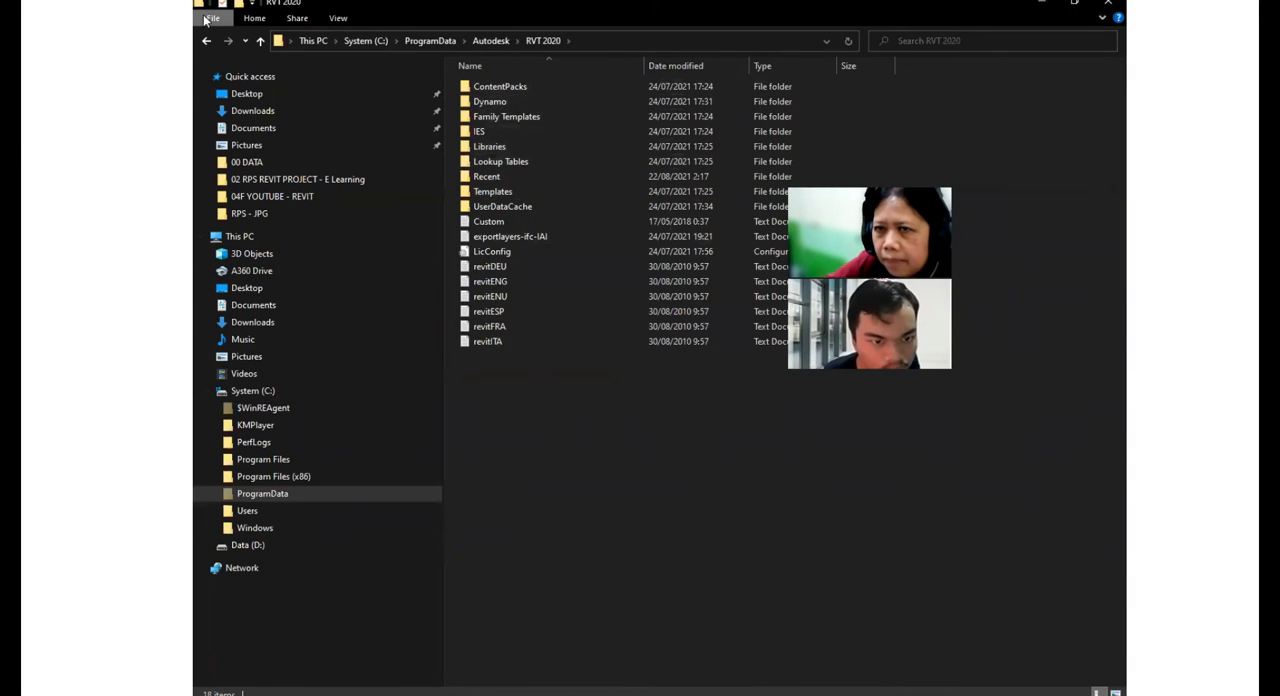
double_click(489, 147)
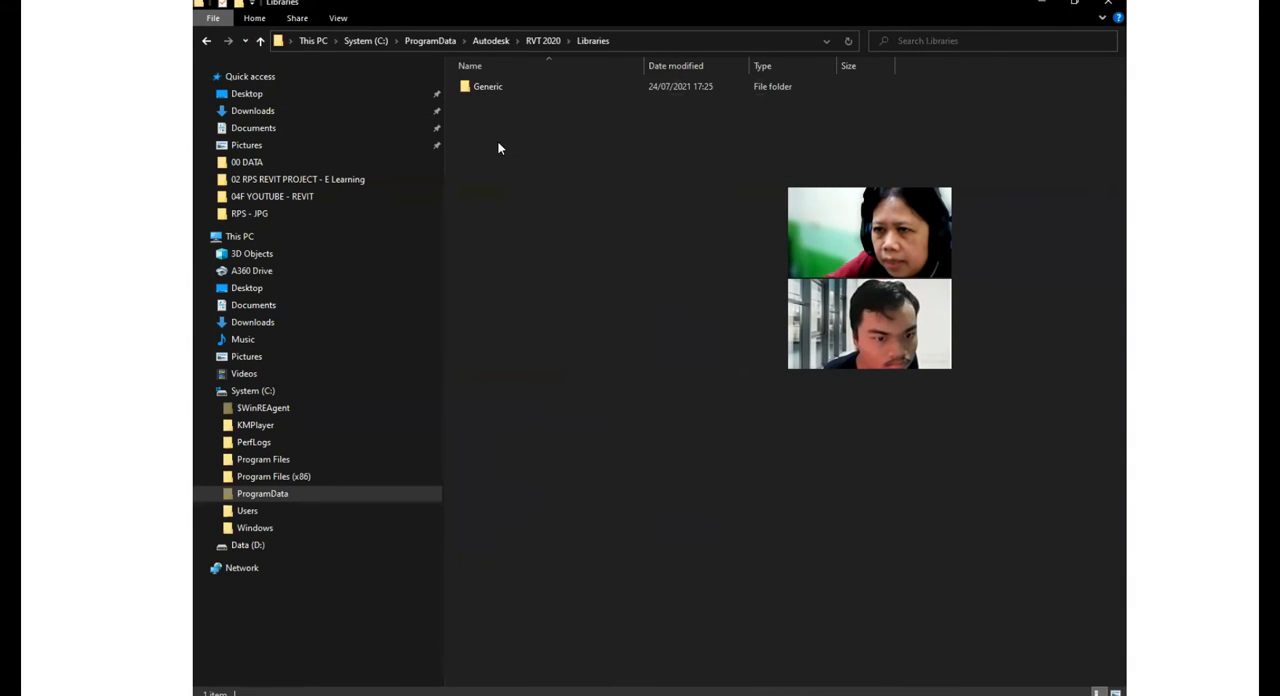
double_click(483, 87)
left_click(260, 40)
left_click(260, 40)
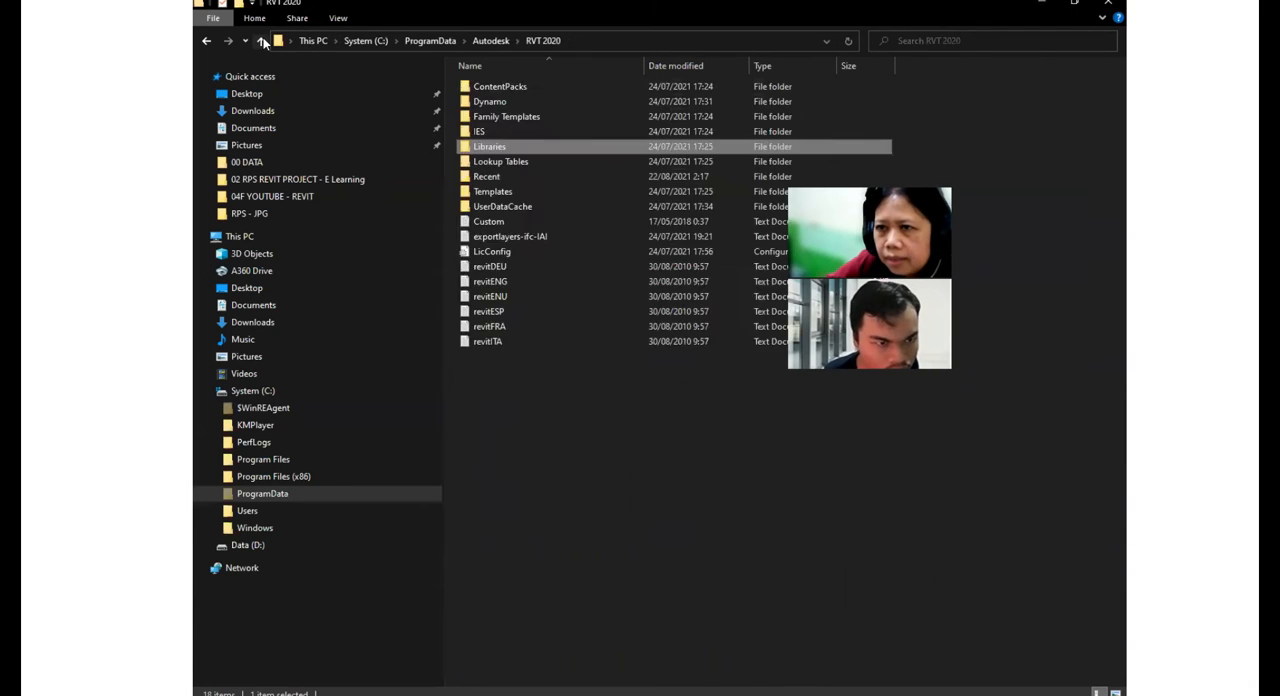
left_click(260, 40)
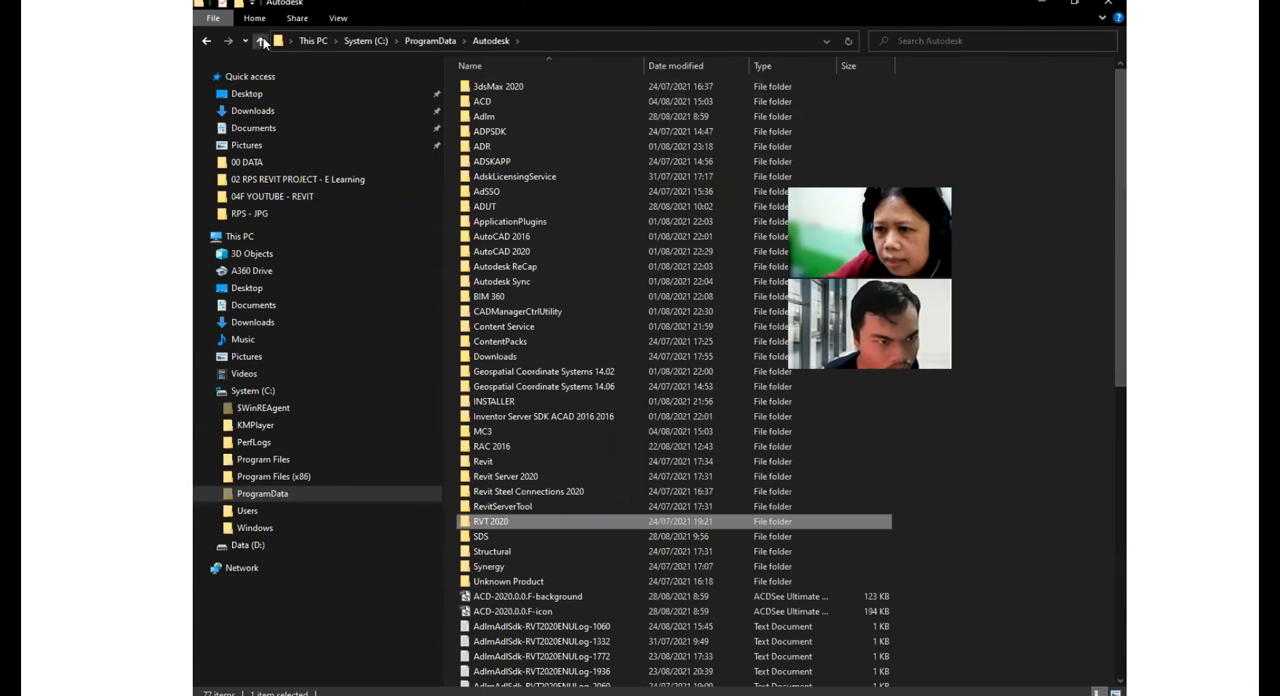
- Inspect the Doors folder under RAC 2016, Libraries, US Metric, and go back up to the RAC 2016 folder
double_click(502, 446)
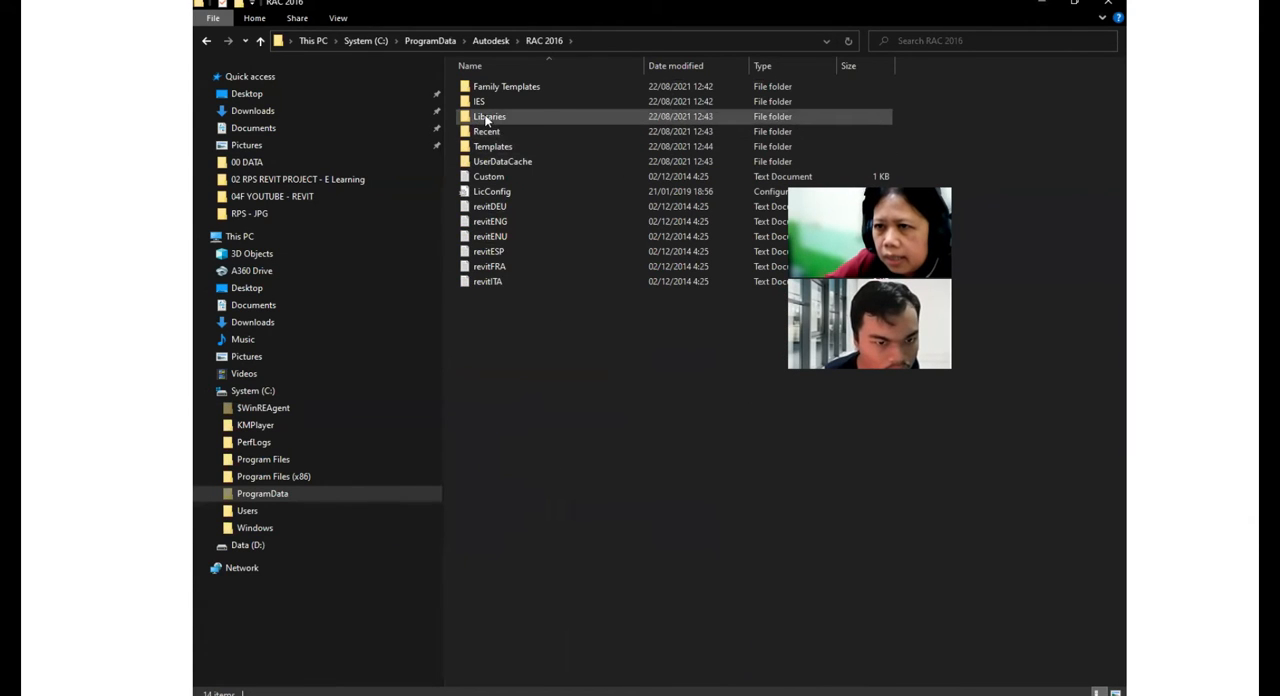
double_click(488, 117)
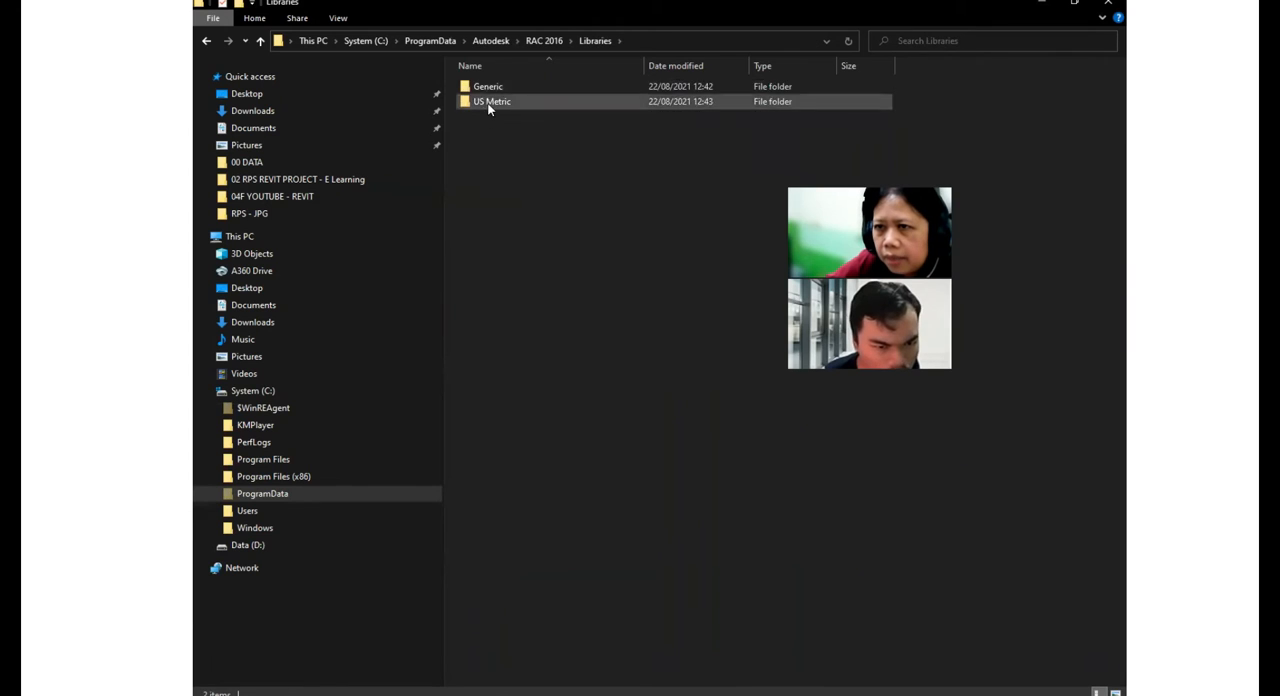
double_click(490, 102)
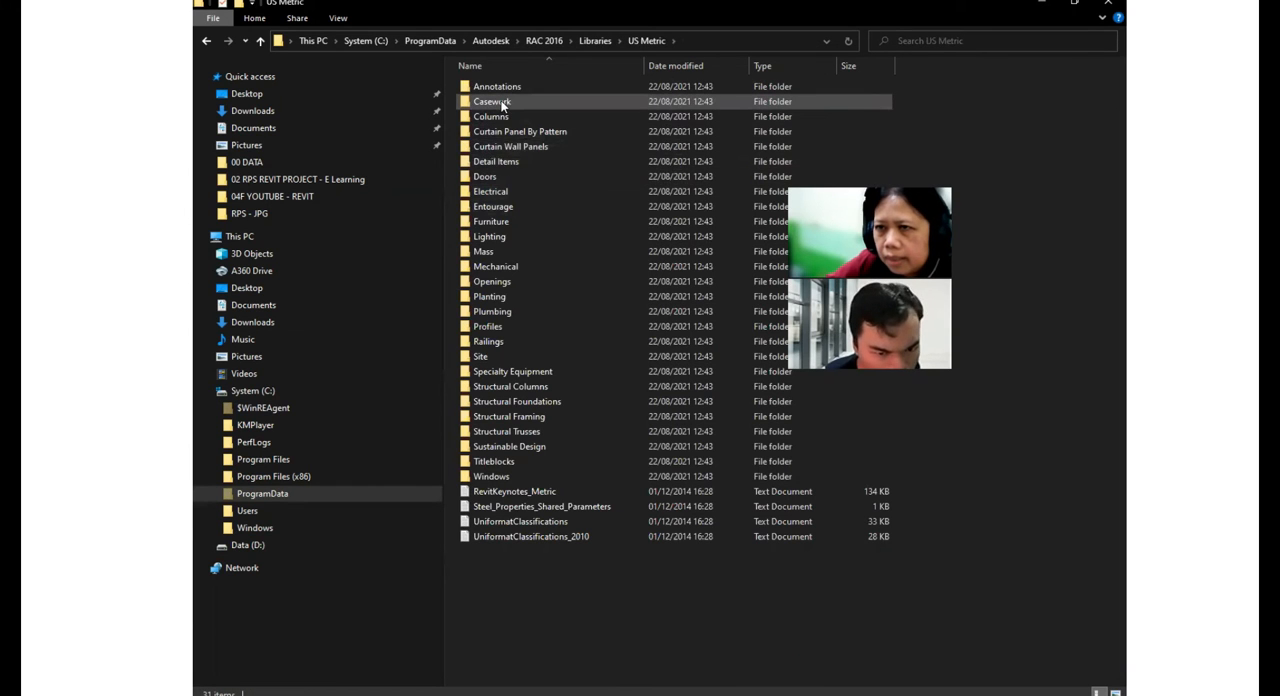
double_click(490, 176)
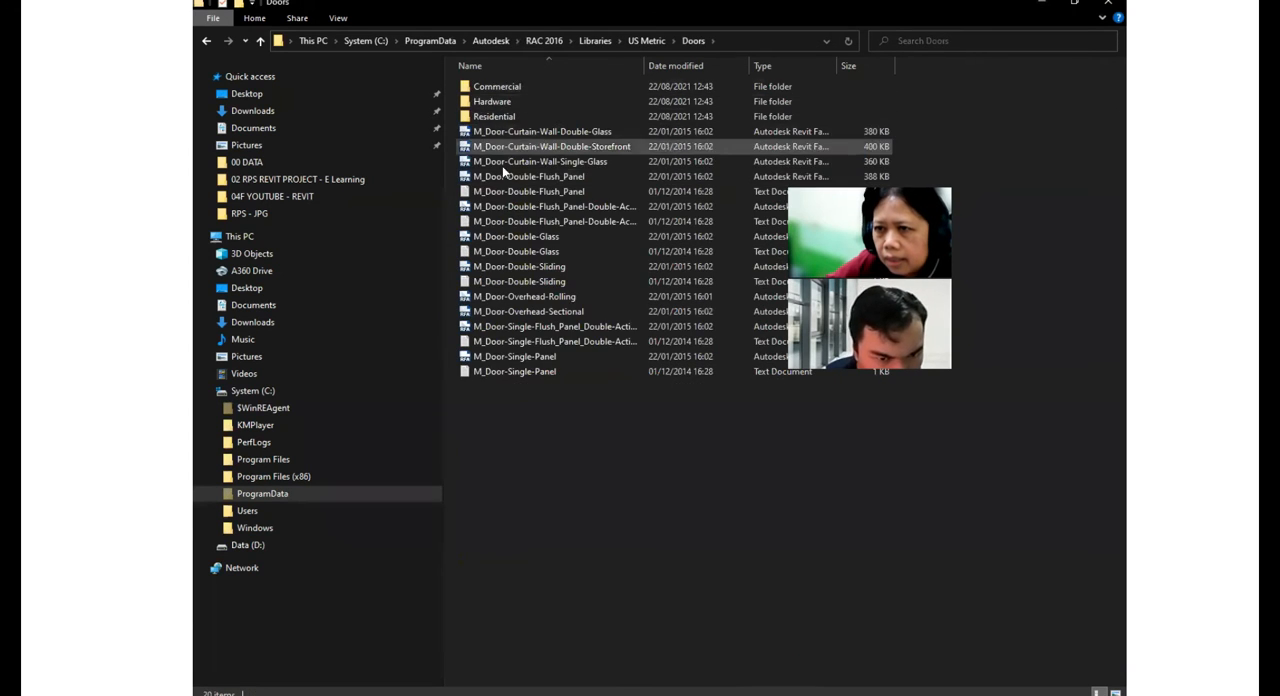
left_click(260, 42)
left_click(260, 42)
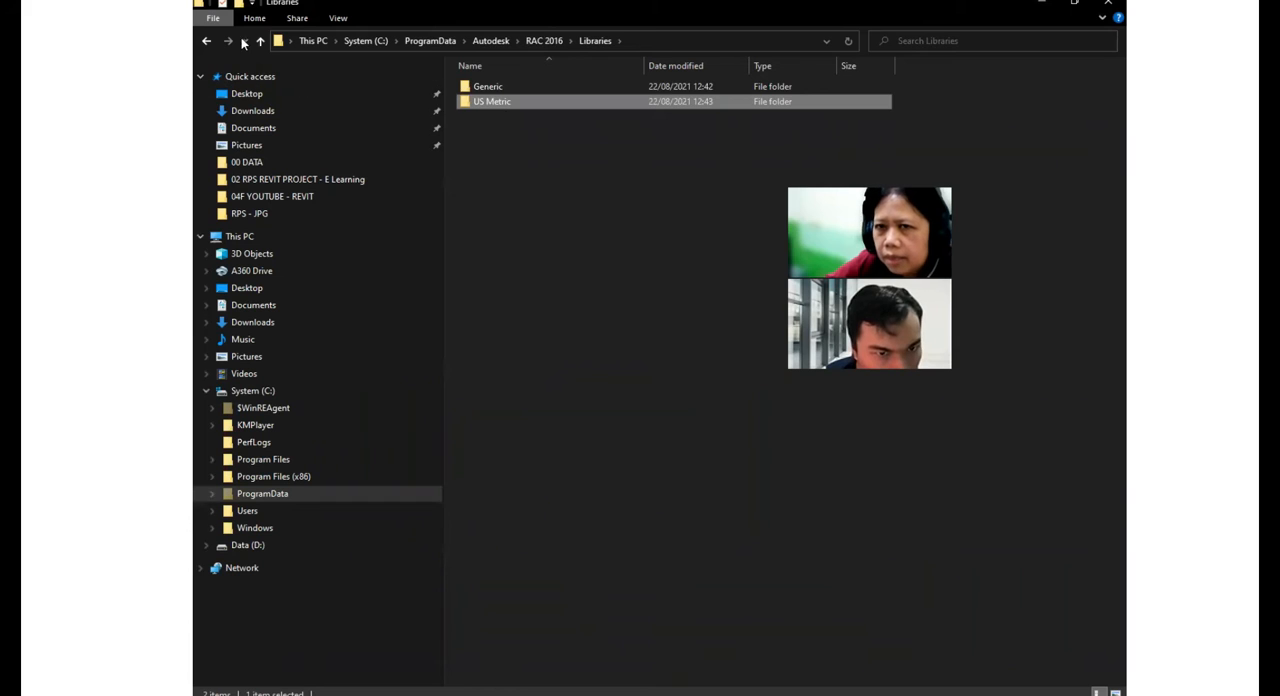
left_click(260, 42)
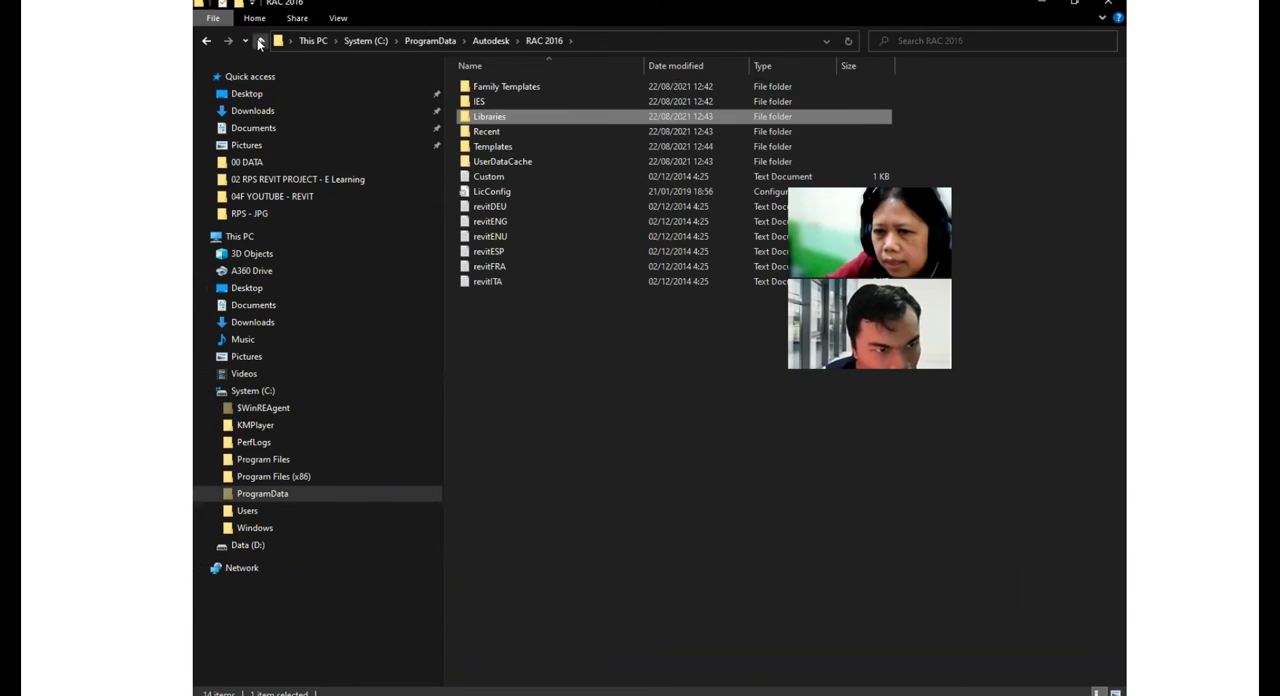
- Retrace the path from the C: drive through ProgramData to the Autodesk folder and locate the RAC 2016 folder
left_click(265, 391)
left_click(520, 162)
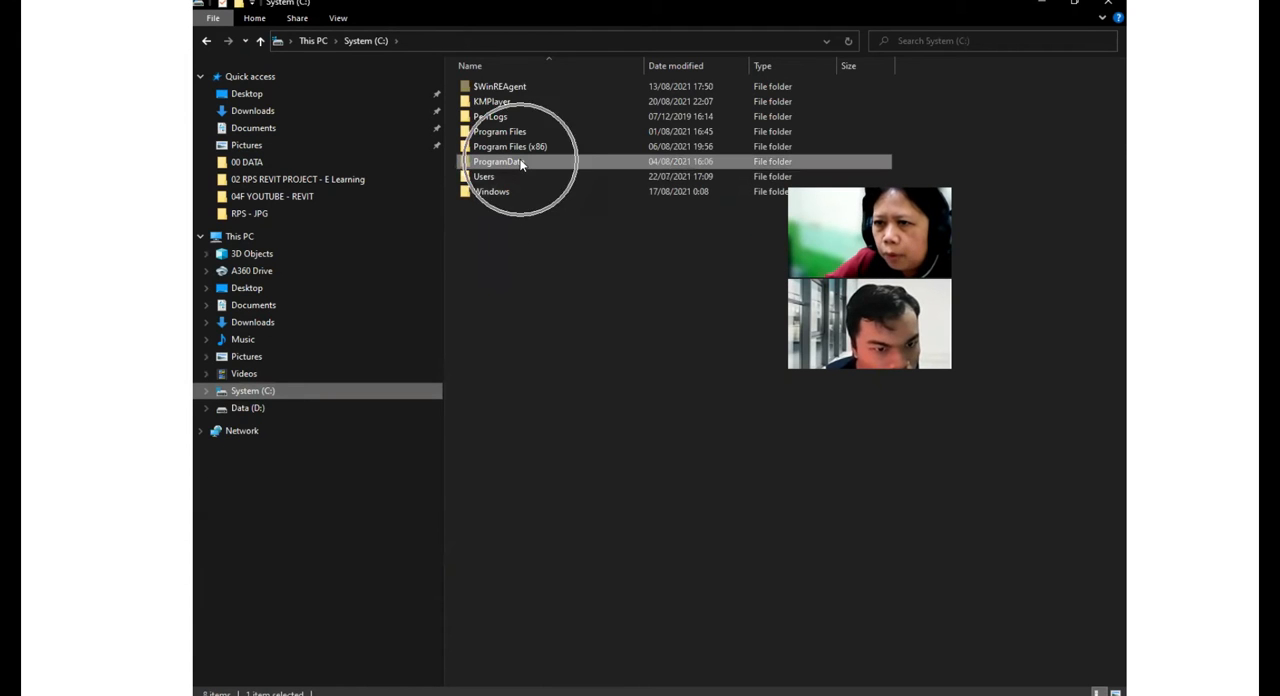
double_click(520, 162)
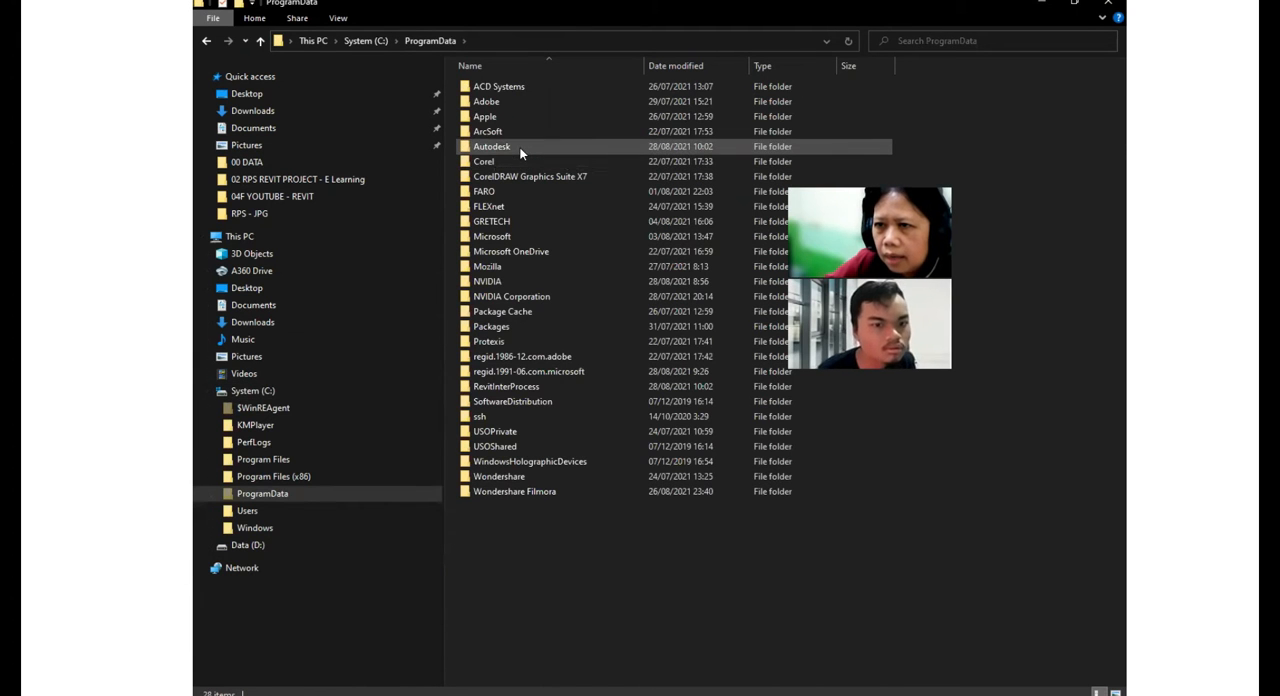
double_click(520, 147)
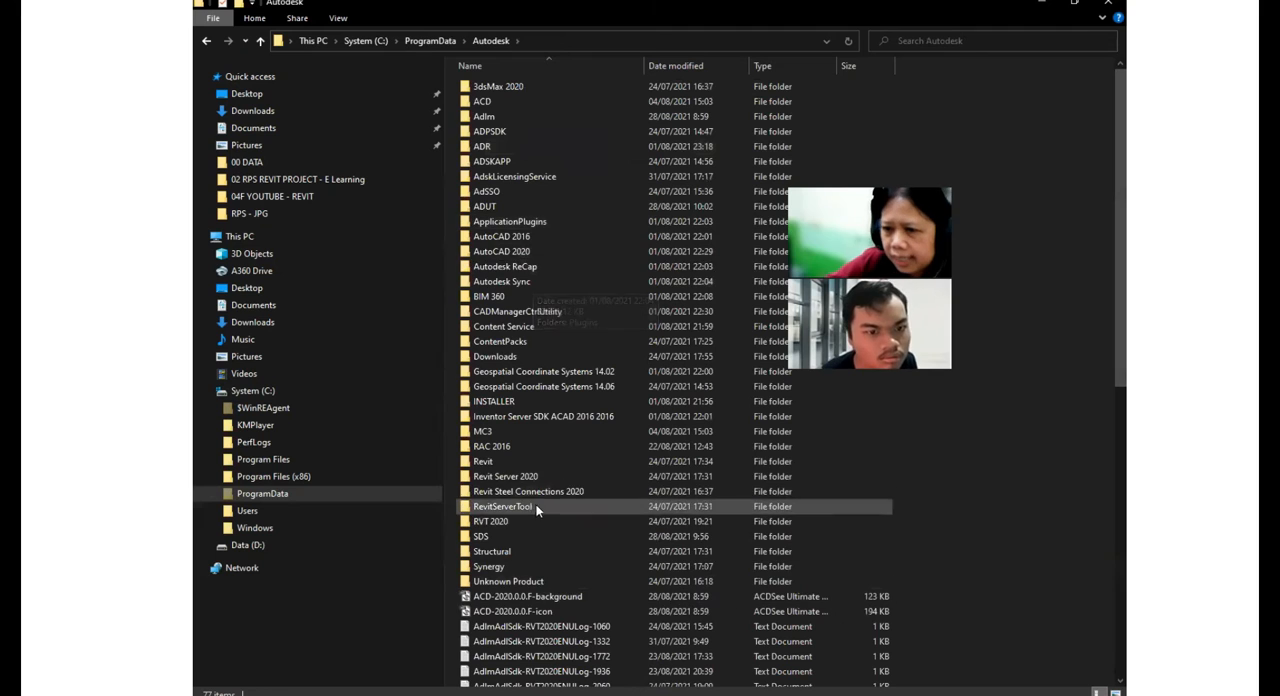
left_click(499, 448)
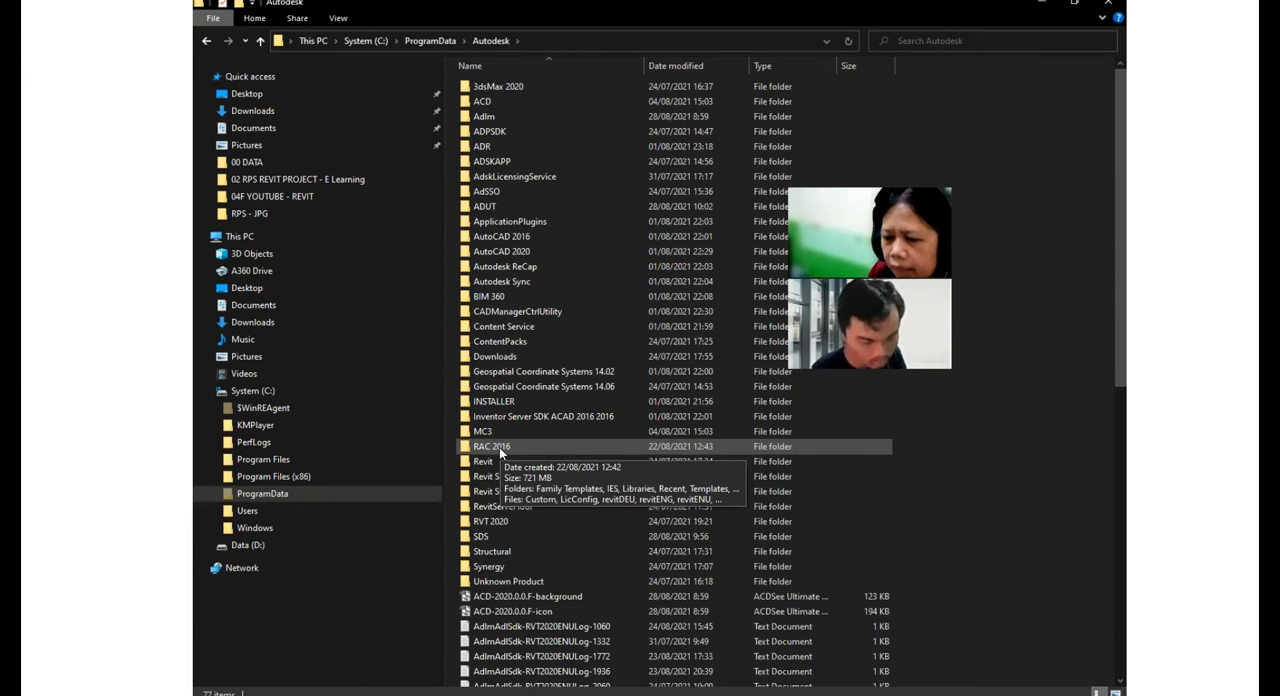
key("ctrl")
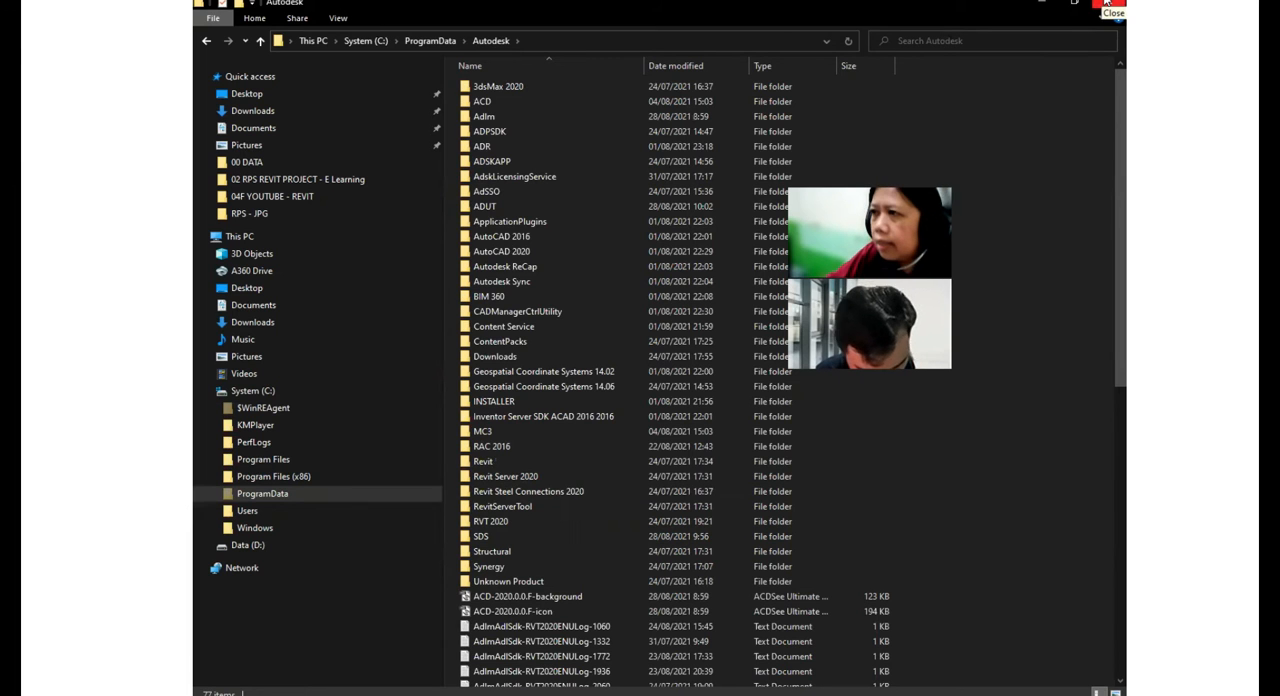
- Close the File Explorer window and the Google Drive browser window to return to Revit
left_click(1107, 5)
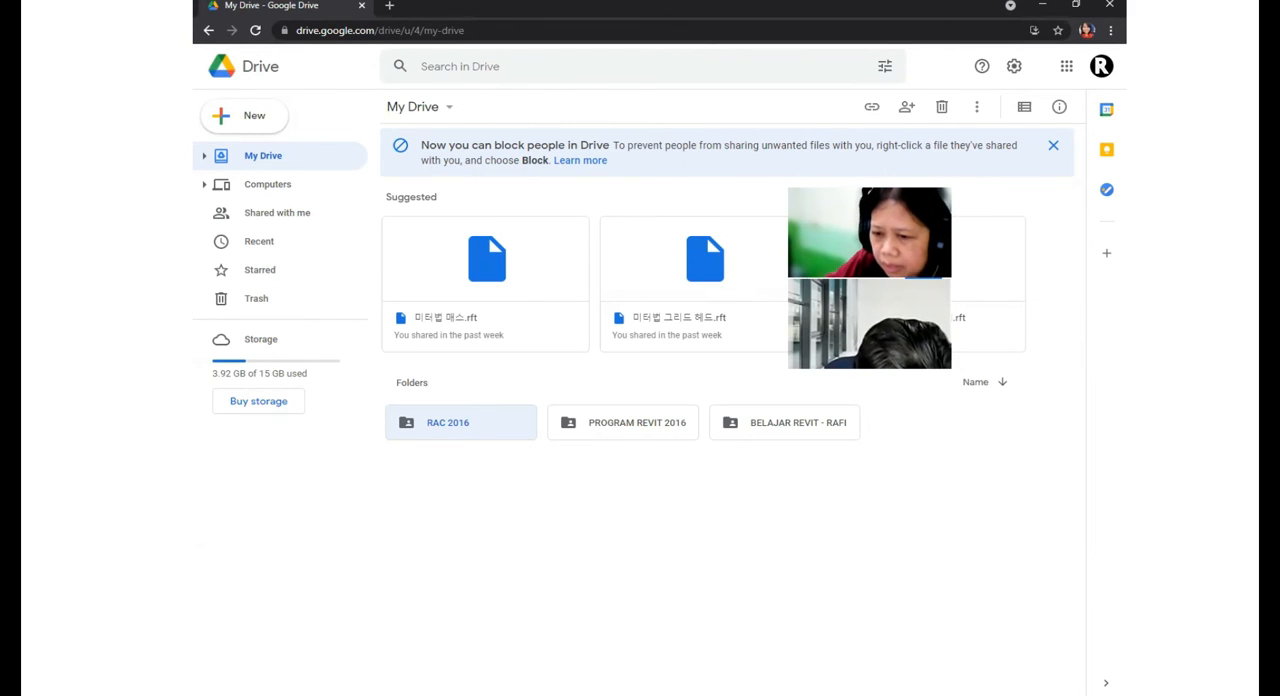
mouse_move(449, 695)
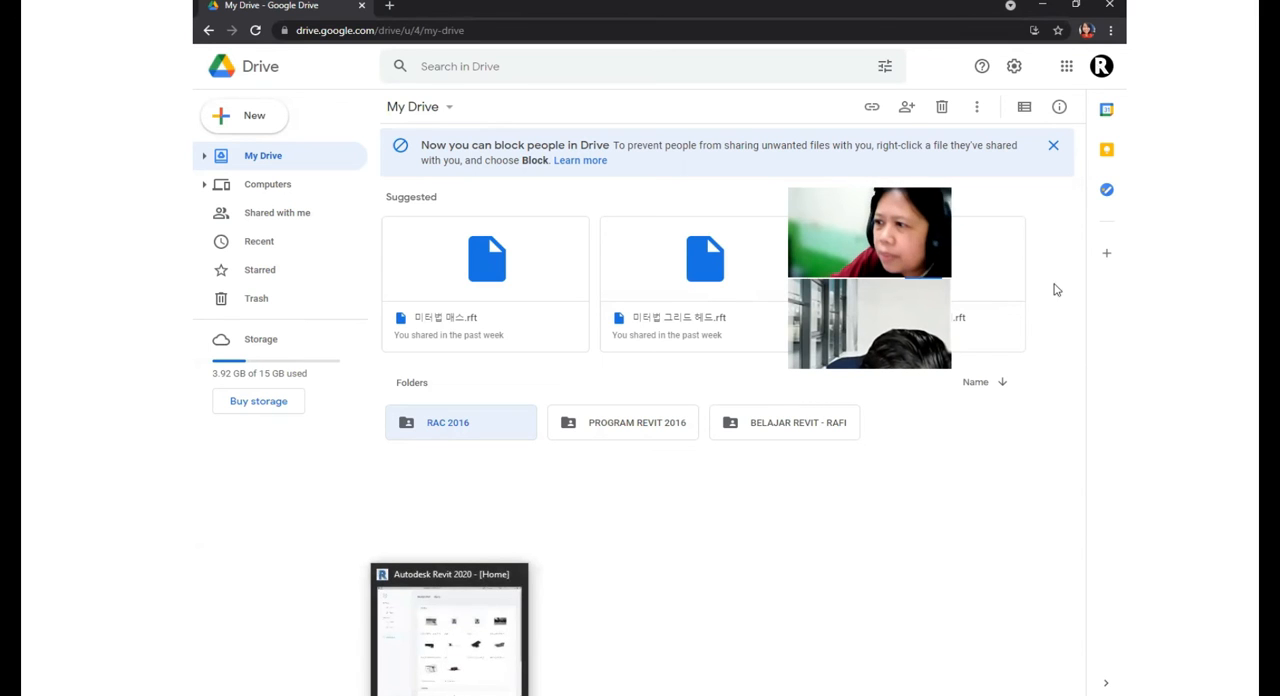
left_click(1108, 6)
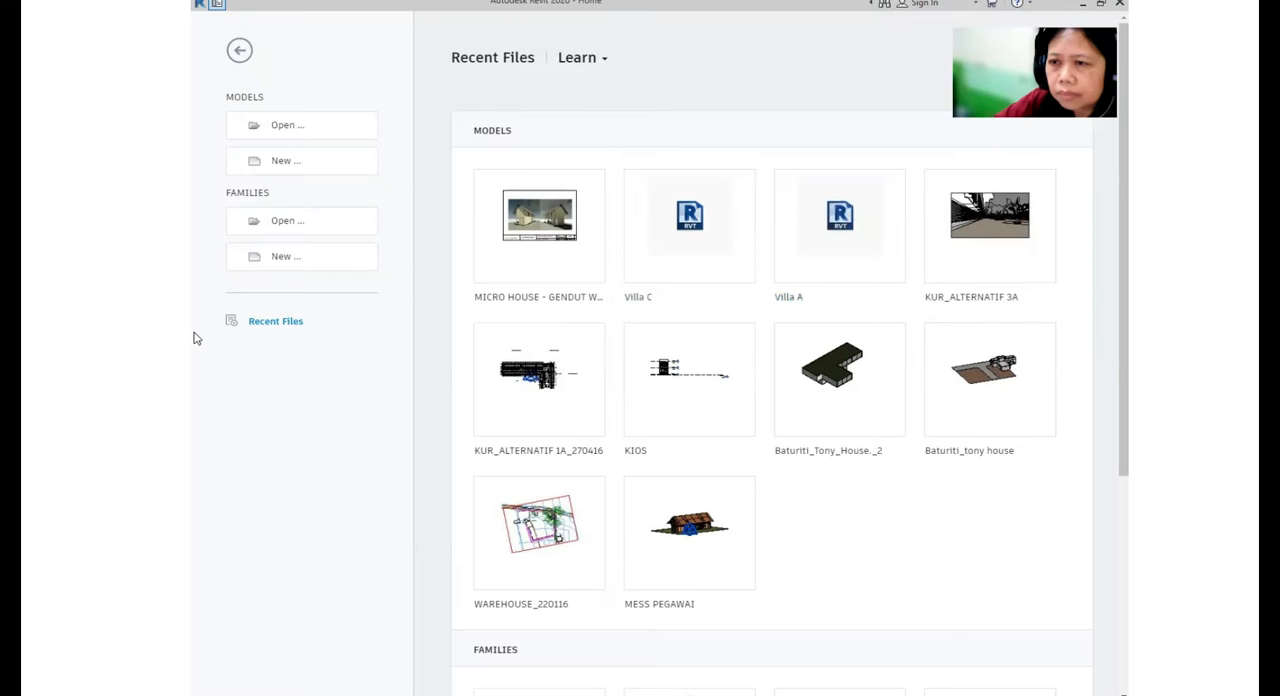
- Create a new project based on the Architectural Template
left_click(293, 166)
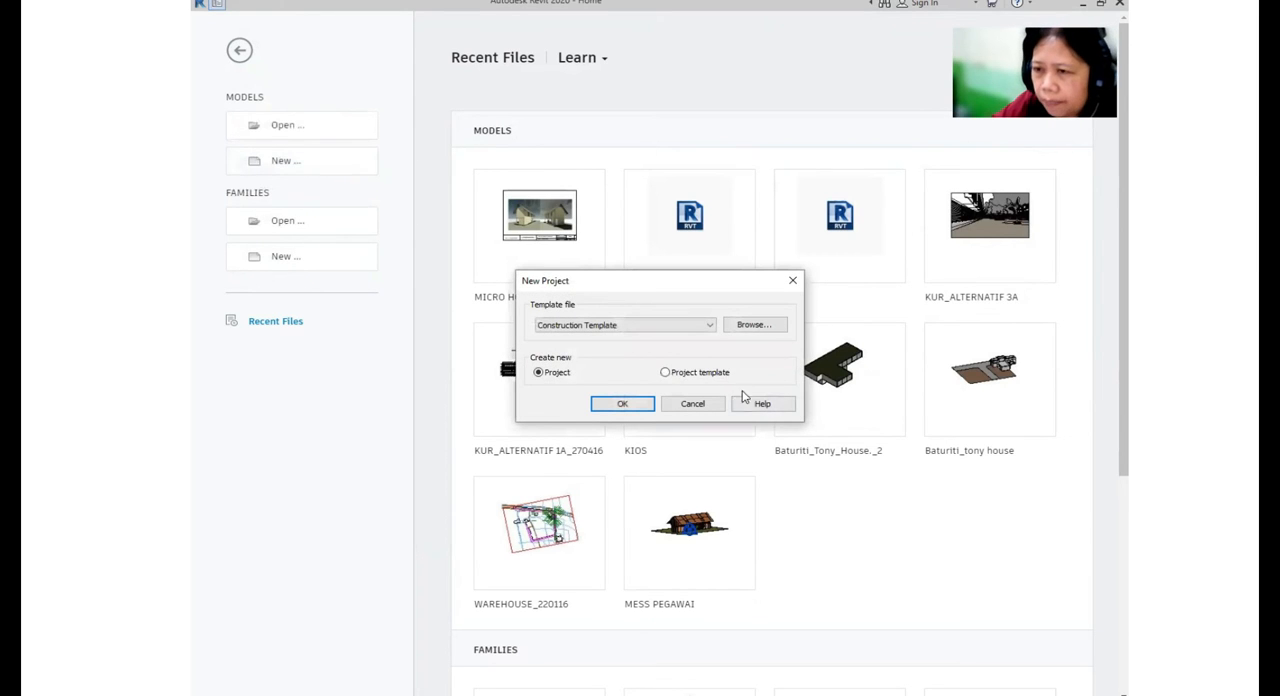
left_click(708, 326)
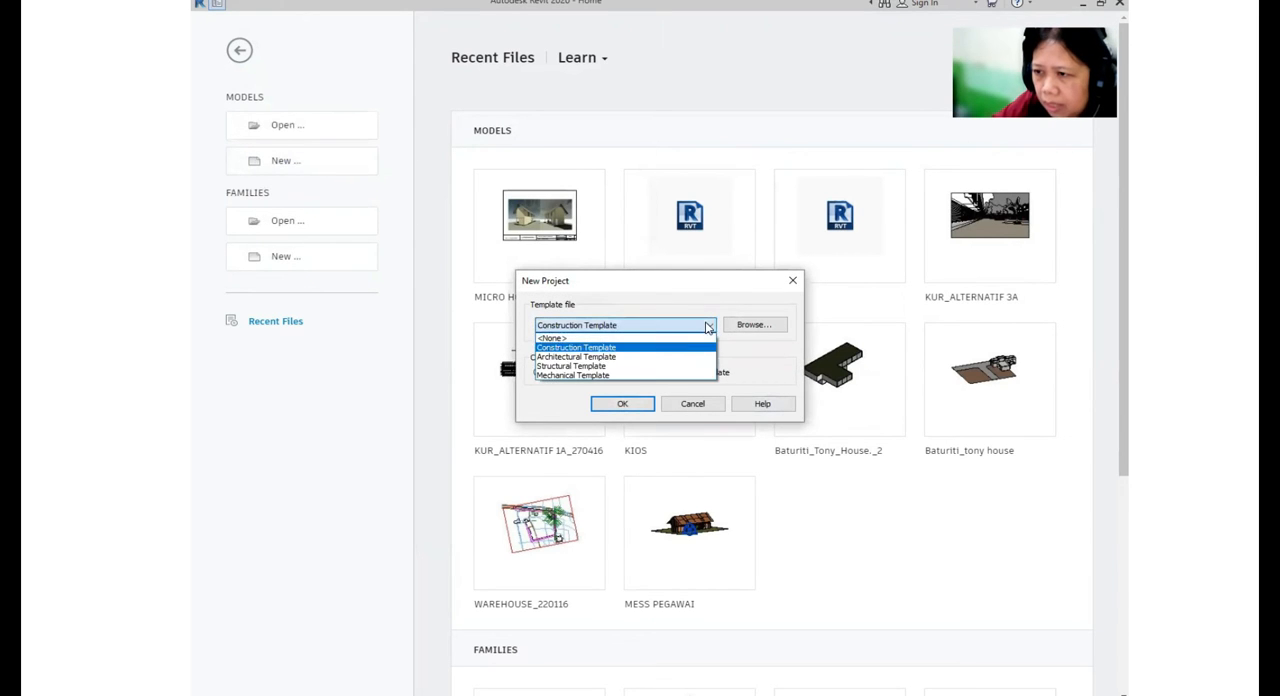
left_click(626, 357)
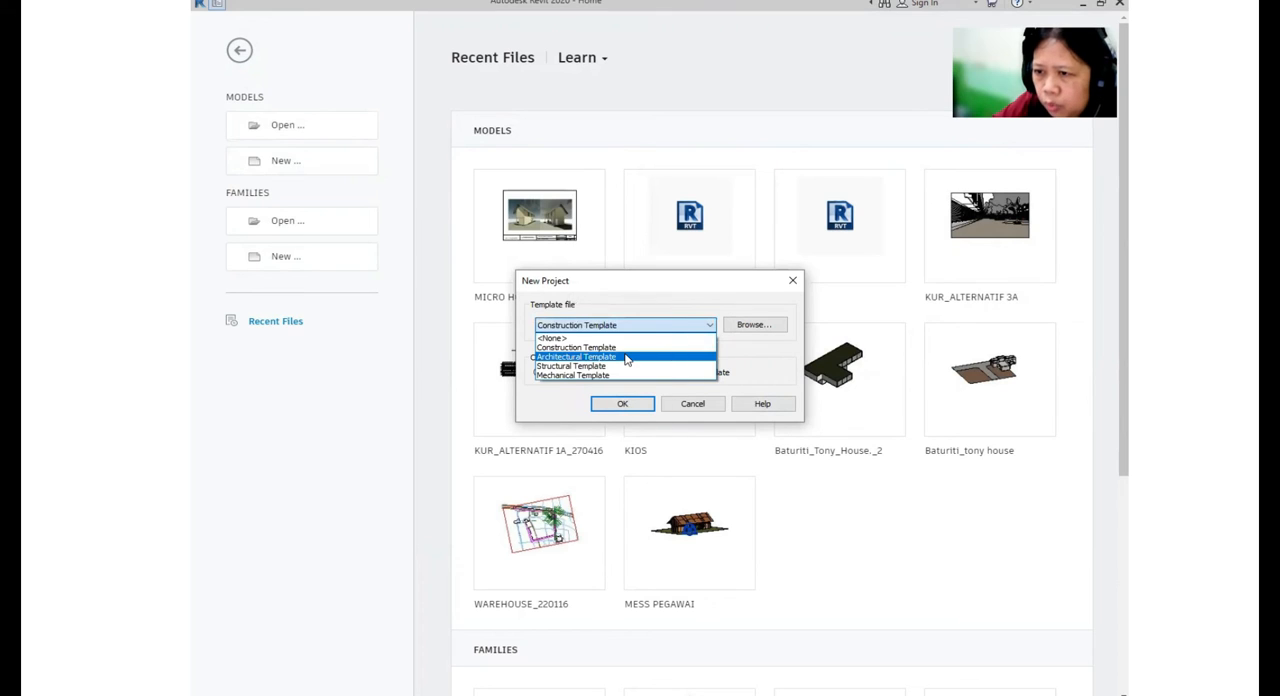
left_click(624, 404)
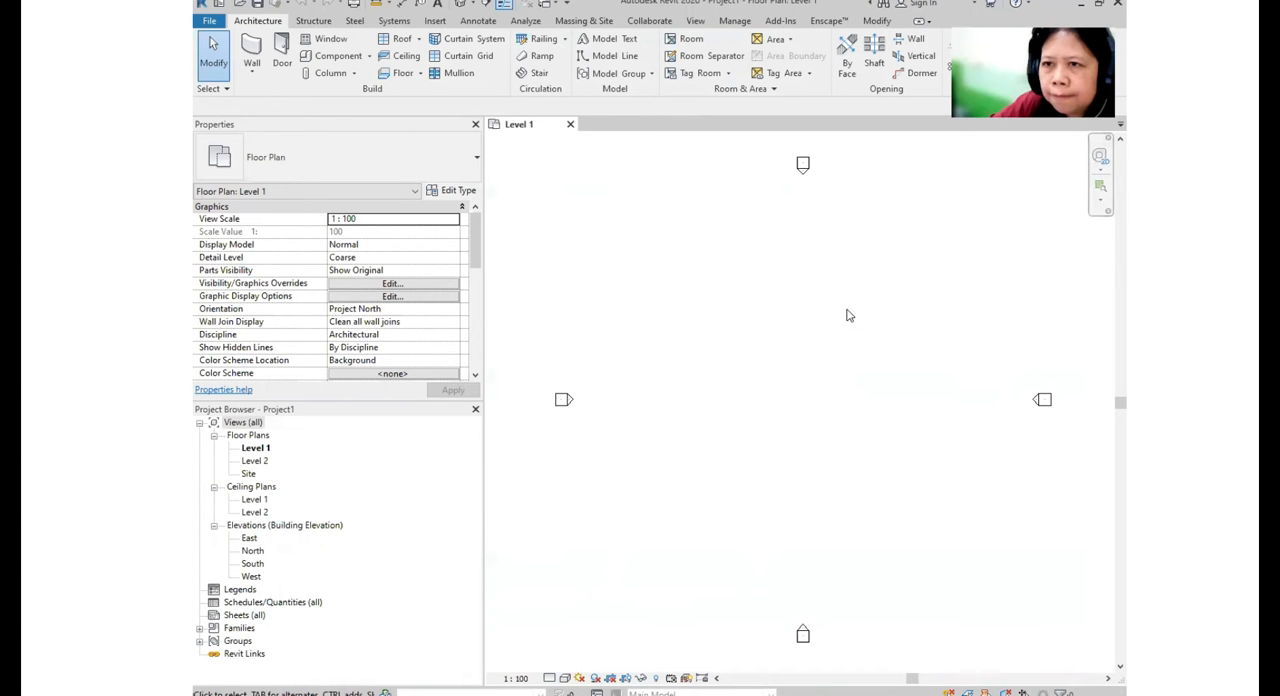
- Open the South elevation and draw a new level about 800 mm below Level 1
double_click(253, 564)
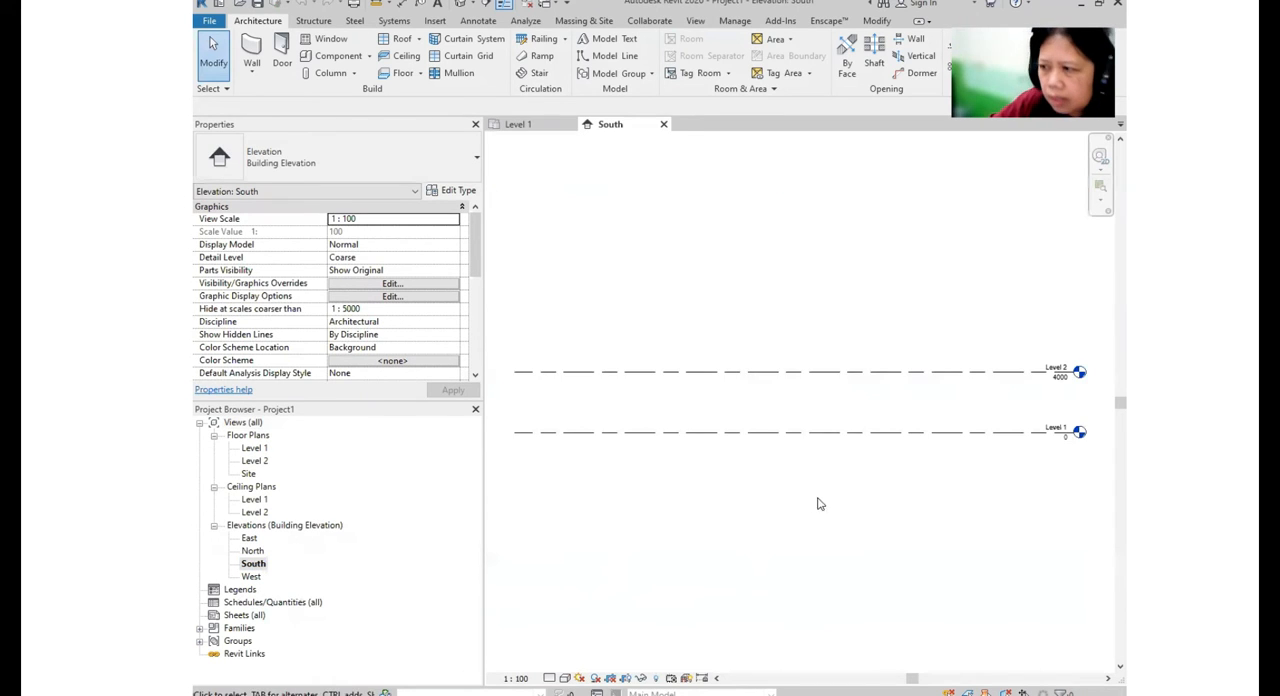
middle_click_drag(836, 493, 812, 450)
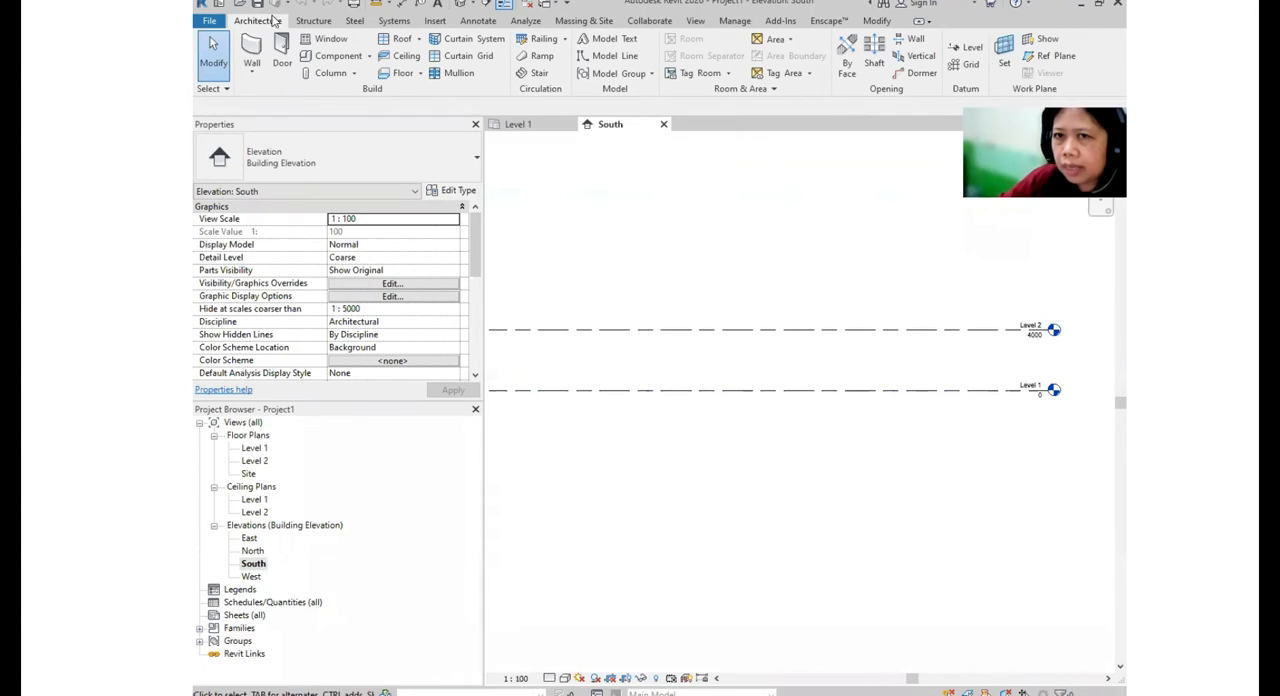
left_click(968, 50)
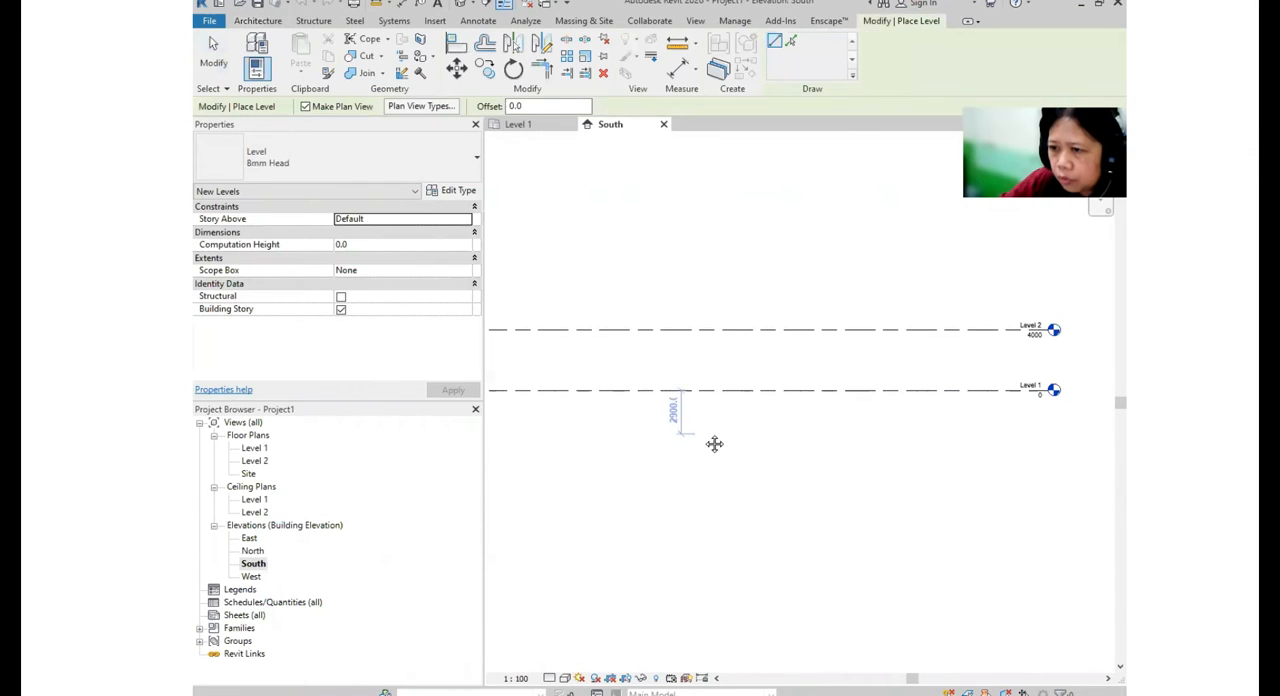
left_click(565, 398)
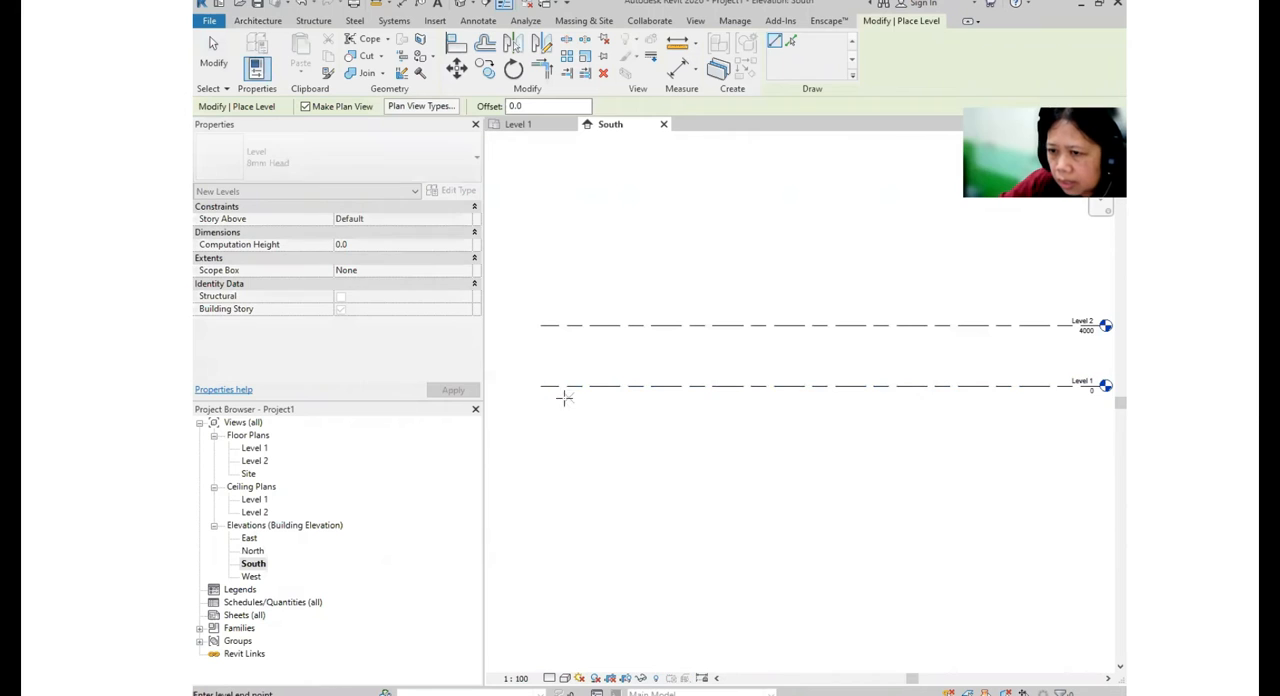
middle_click_drag(808, 426, 563, 434)
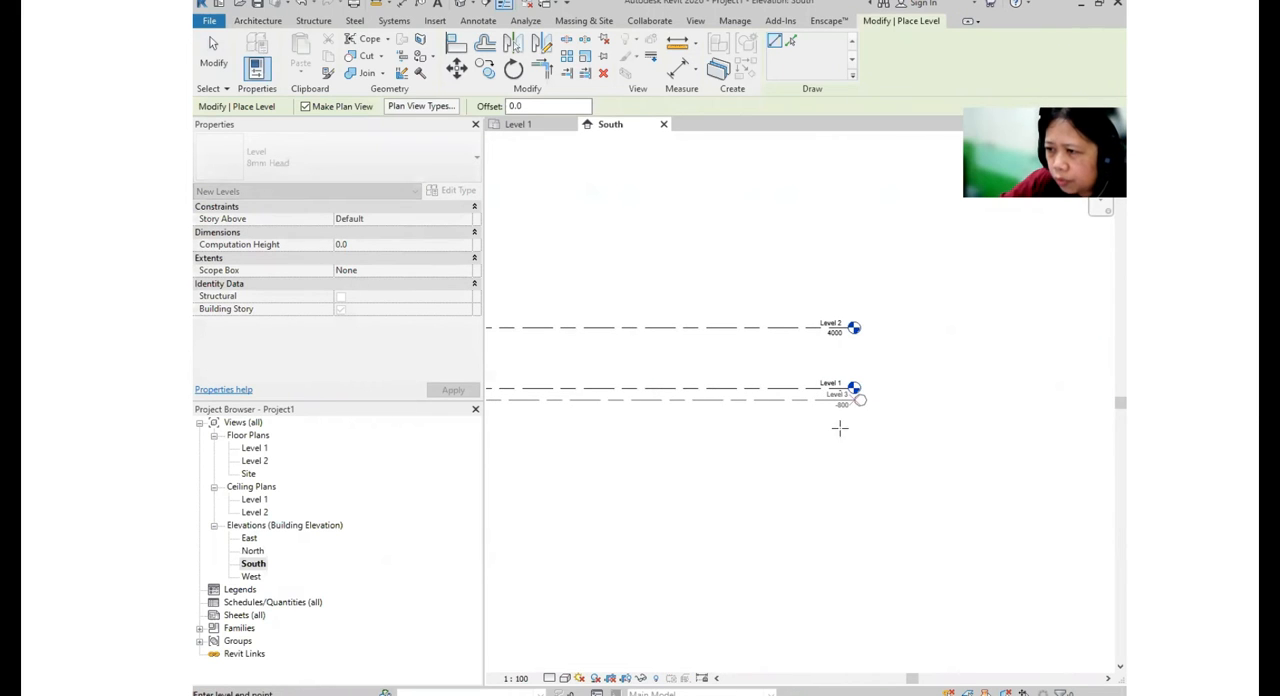
middle_click_drag(888, 482, 928, 499)
scroll(928, 499, "down", 2)
left_click(906, 452)
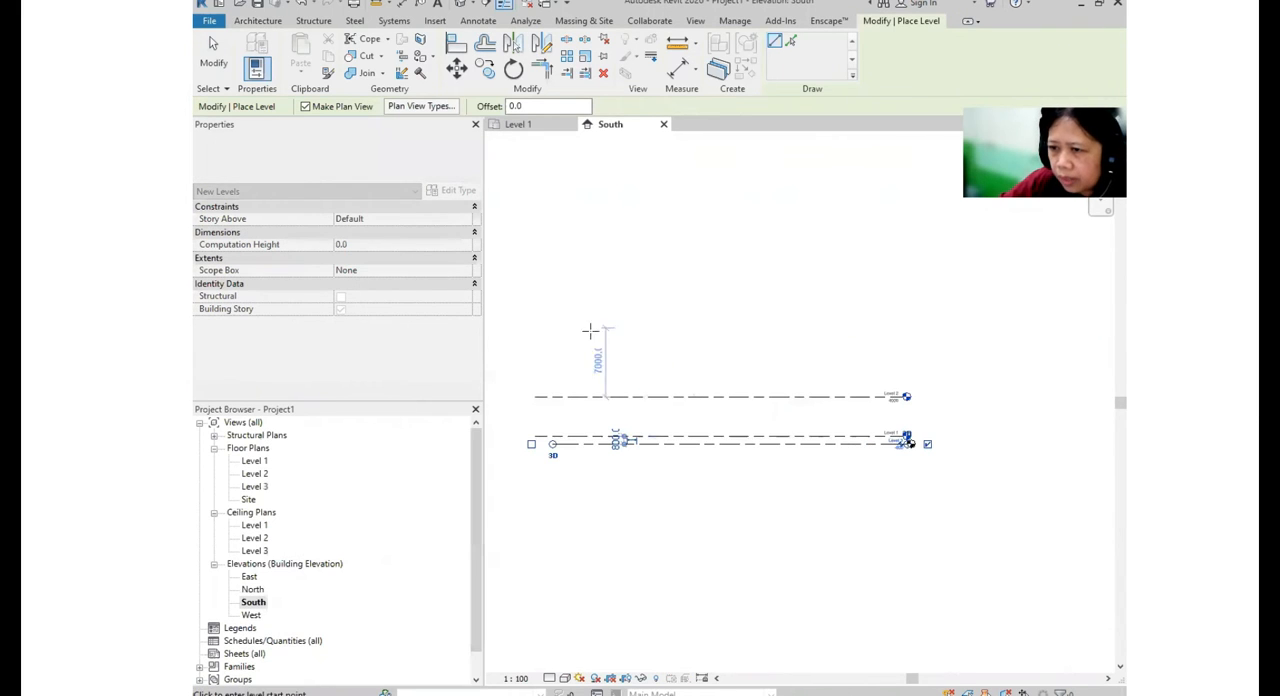
- Draw another level about 2000 mm above Level 2, aligned with the ends of the existing levels
left_click(535, 377)
left_click(903, 377)
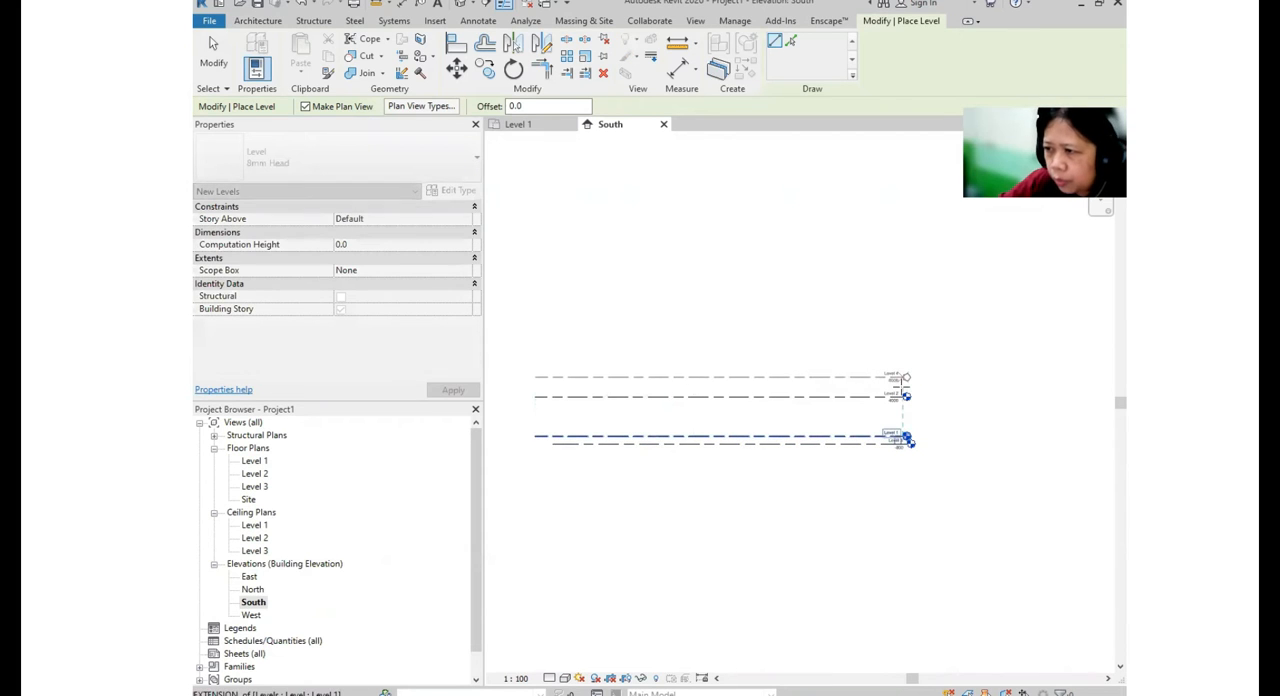
key("Escape")
- Extend the start of the lowest level line so it aligns with the ends of the other levels
middle_click_drag(804, 429, 866, 357)
left_click(797, 374)
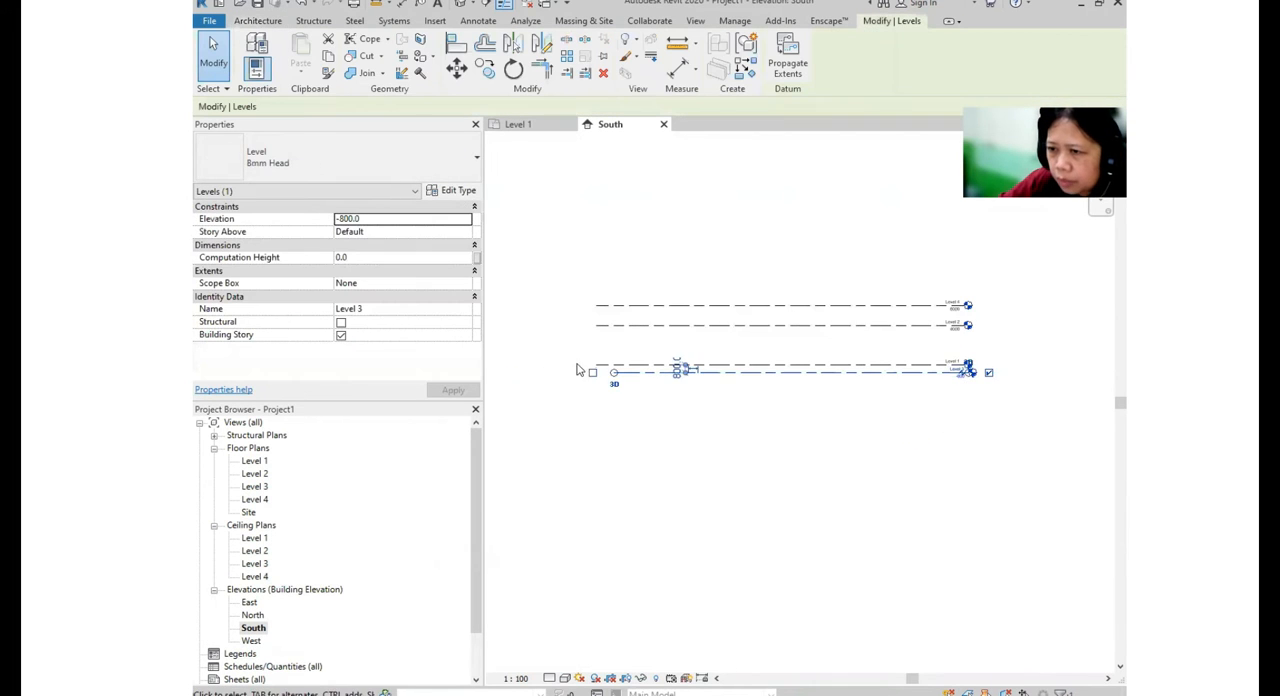
scroll(580, 368, "up", 1)
left_click_drag(623, 376, 600, 377)
- Add an elbow to the lowest level's head, offsetting it downward clear of Level 1's label
middle_click_drag(884, 409, 590, 415)
scroll(787, 396, "up", 1)
scroll(787, 396, "up", 1)
left_click(783, 369)
middle_click_drag(784, 408, 791, 432)
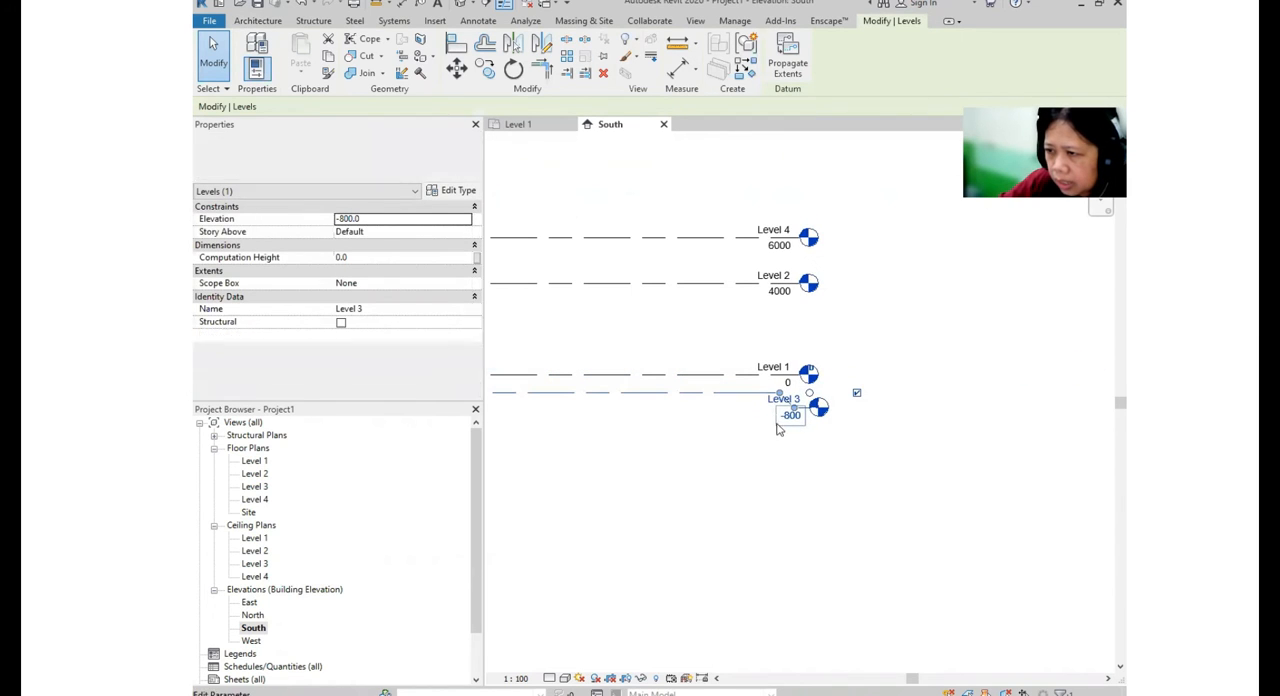
- Rename the lowest level to Halaman and rename its corresponding views as well
left_click(783, 398)
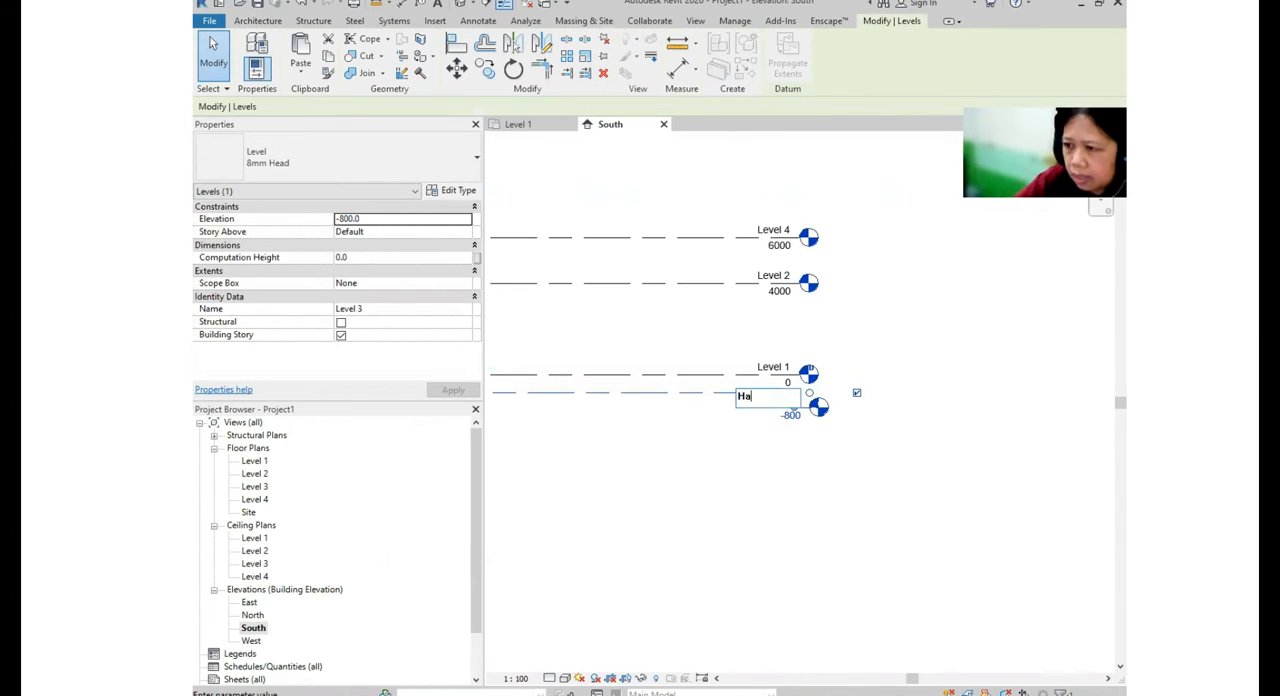
key("Return")
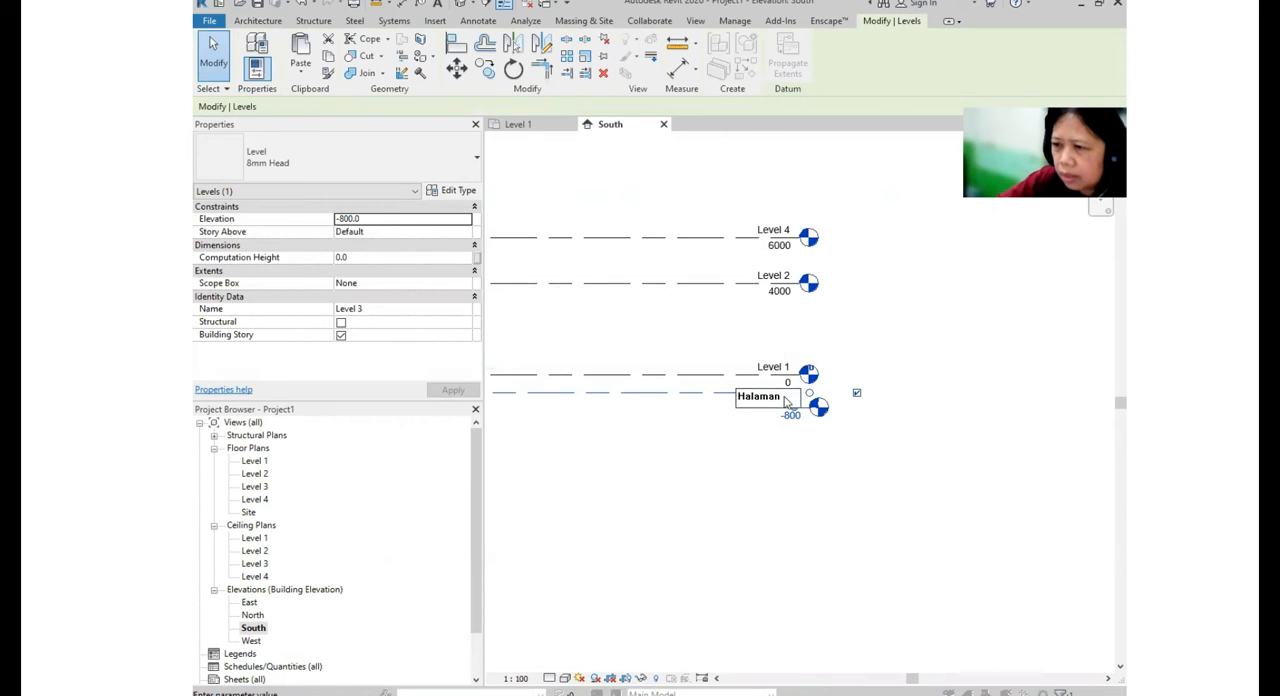
left_click(714, 357)
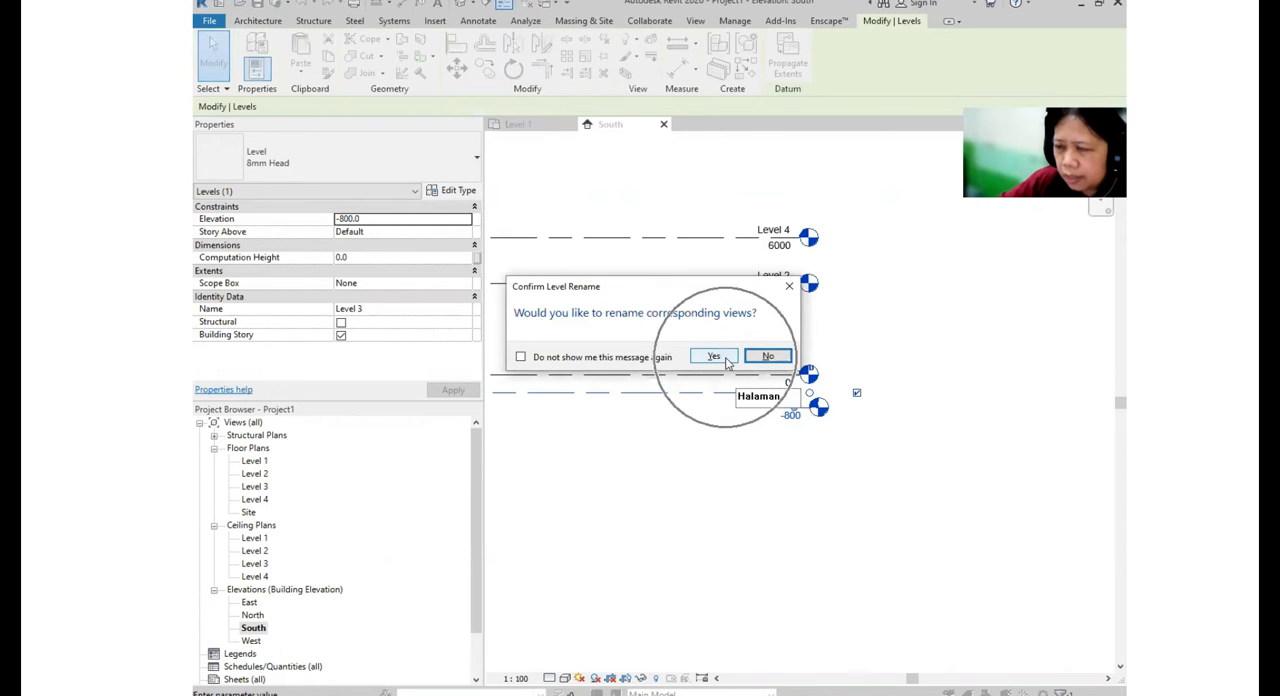
- Rename Level 1 to Lantai 1 together with its corresponding views
middle_click_drag(766, 448, 840, 492)
left_click(849, 393)
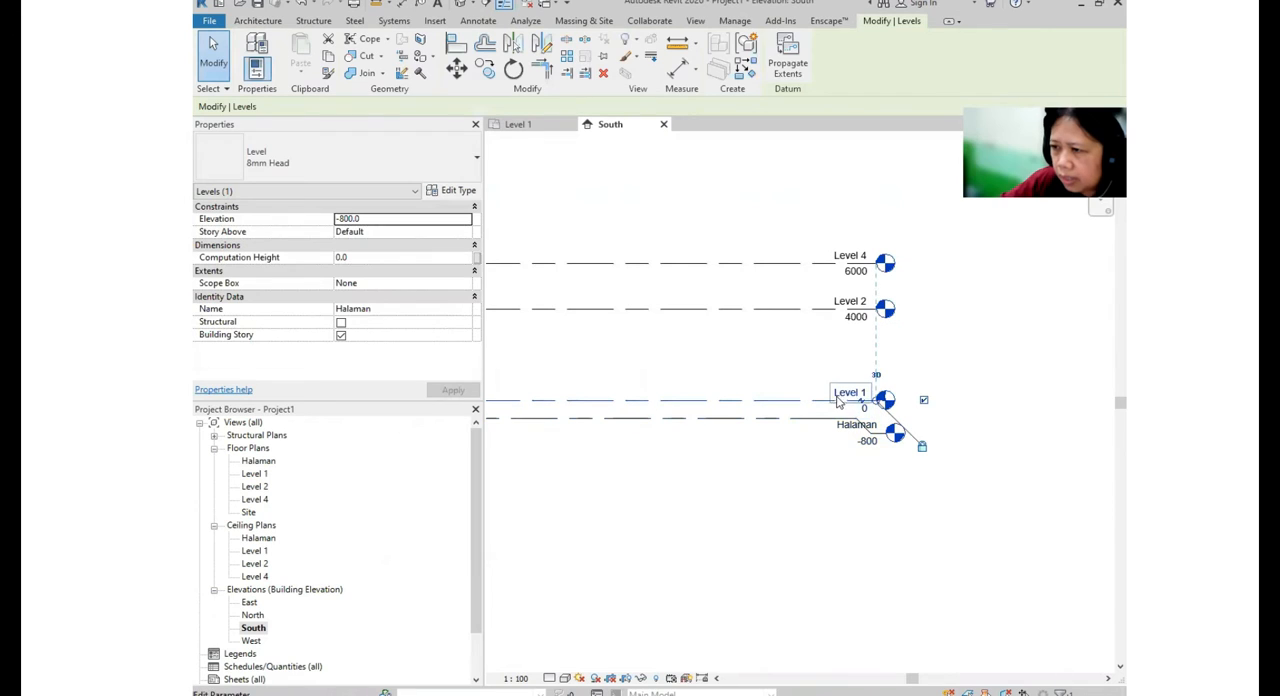
left_click(845, 393)
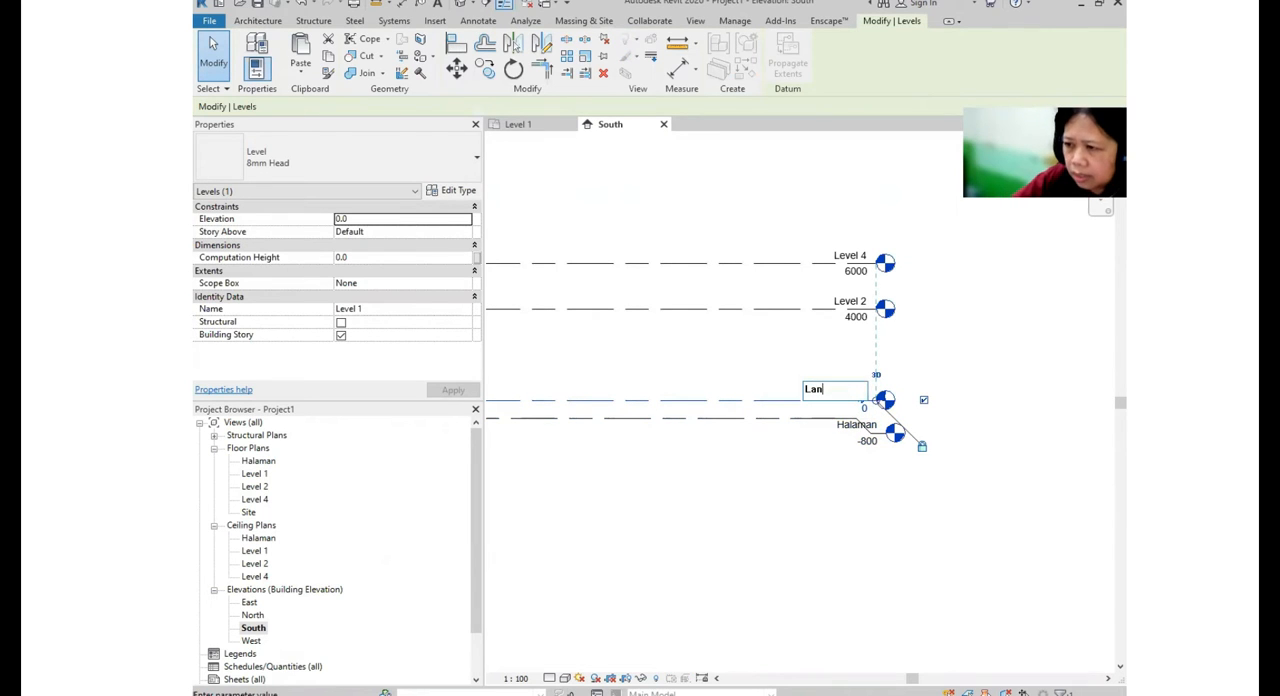
type("Lantai 1")
key("Return")
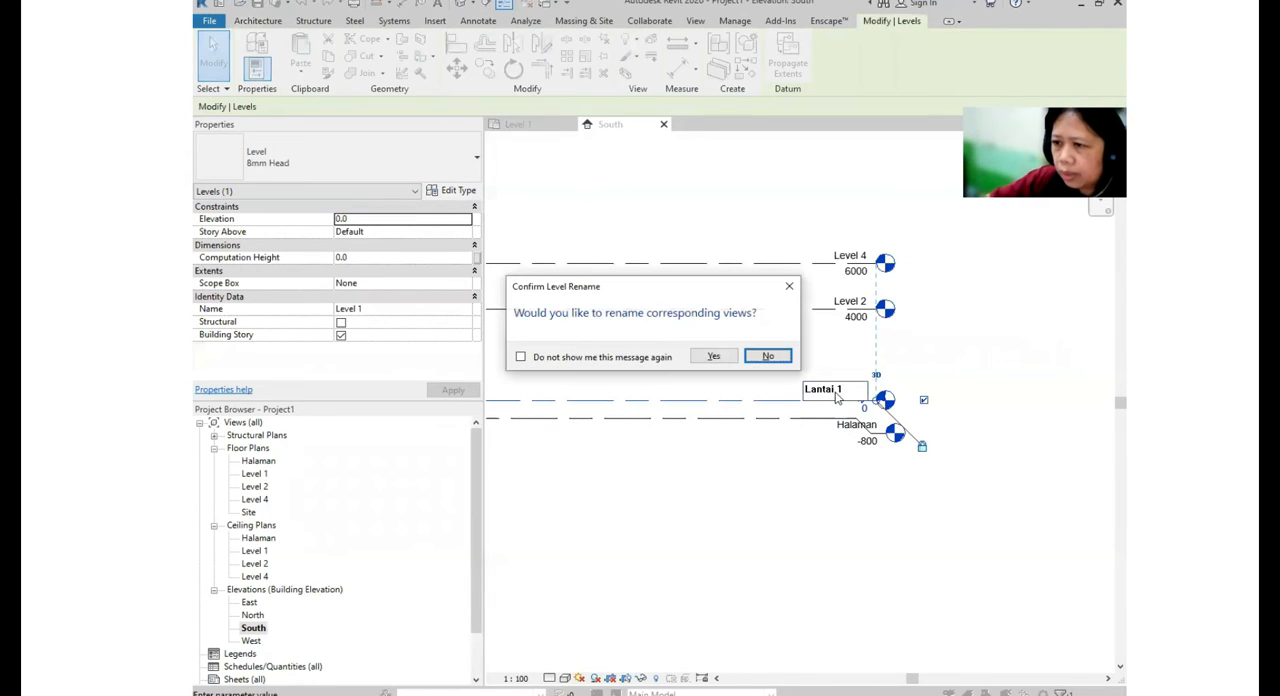
left_click(713, 357)
- Rename Level 2 to Dak together with its corresponding views
middle_click_drag(760, 339, 866, 371)
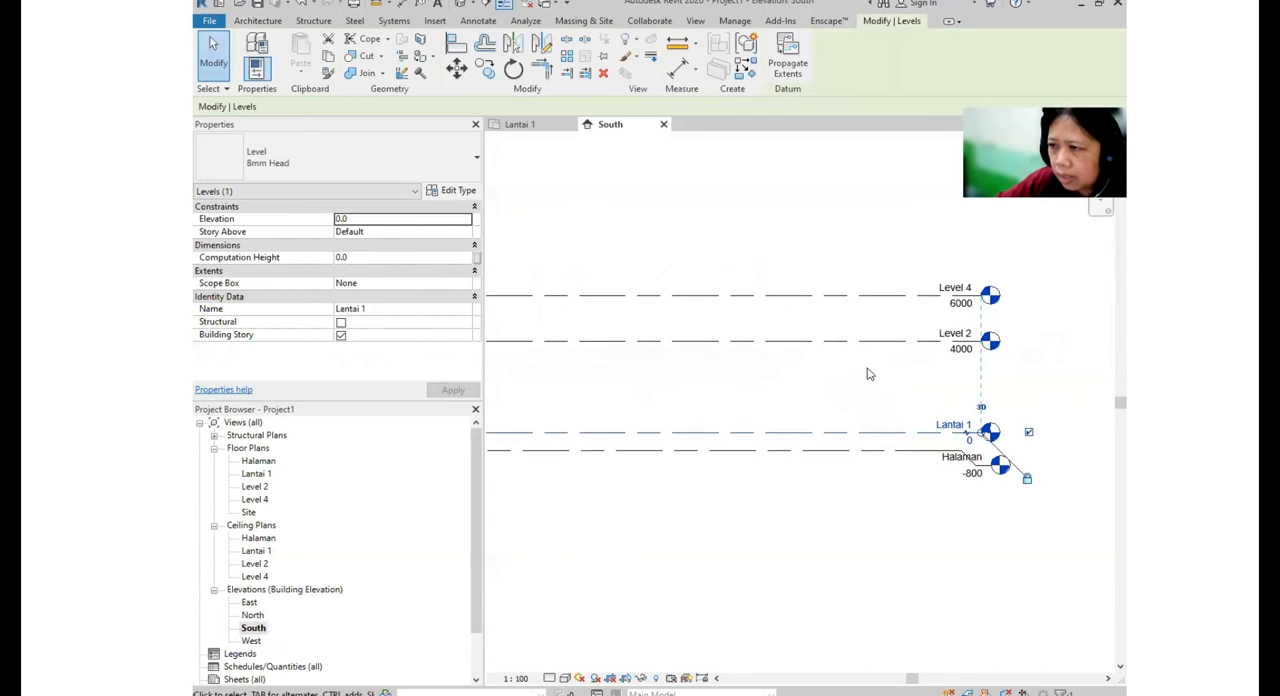
left_click(958, 341)
left_click(955, 334)
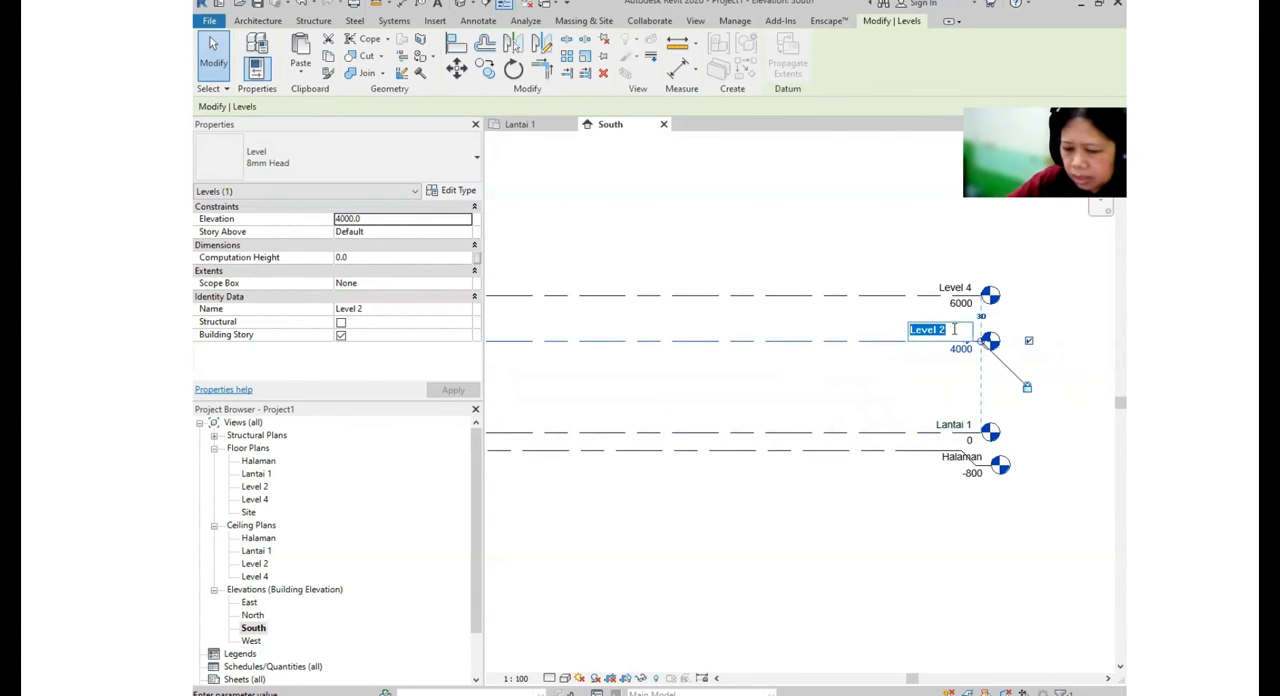
type("Dak")
key("Return")
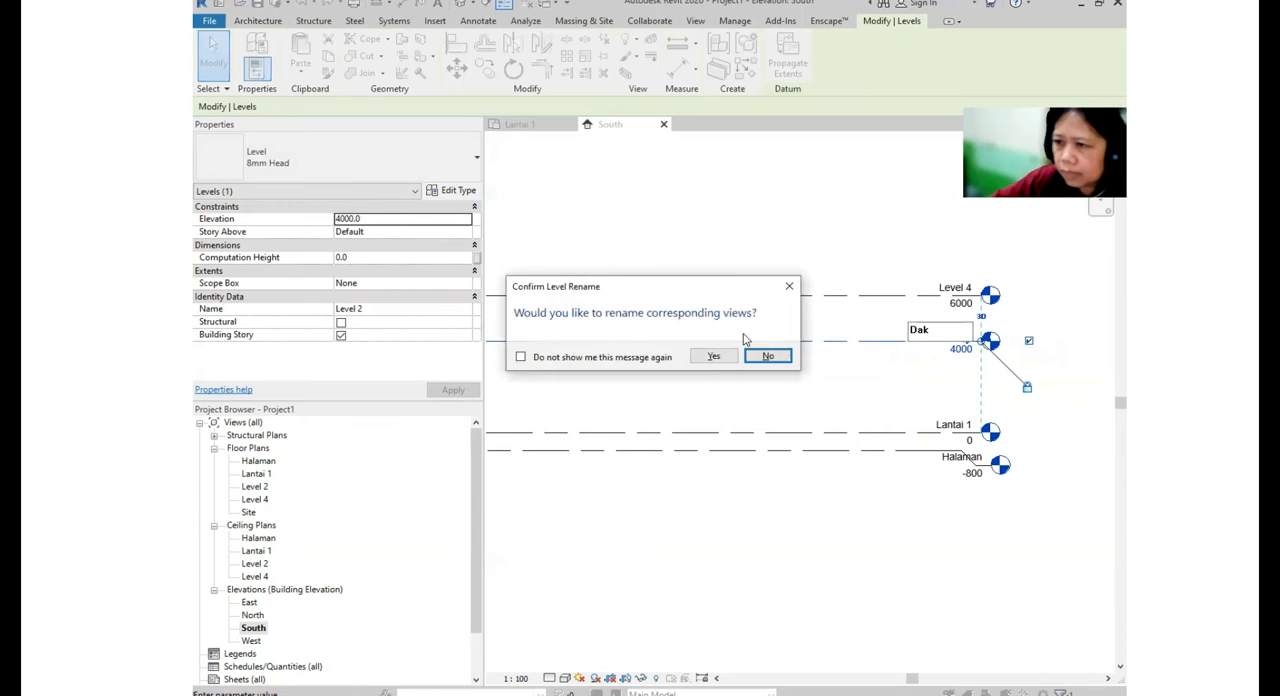
left_click(716, 357)
- Rename the topmost level to Atap together with its corresponding views
left_click(968, 302)
left_click(960, 289)
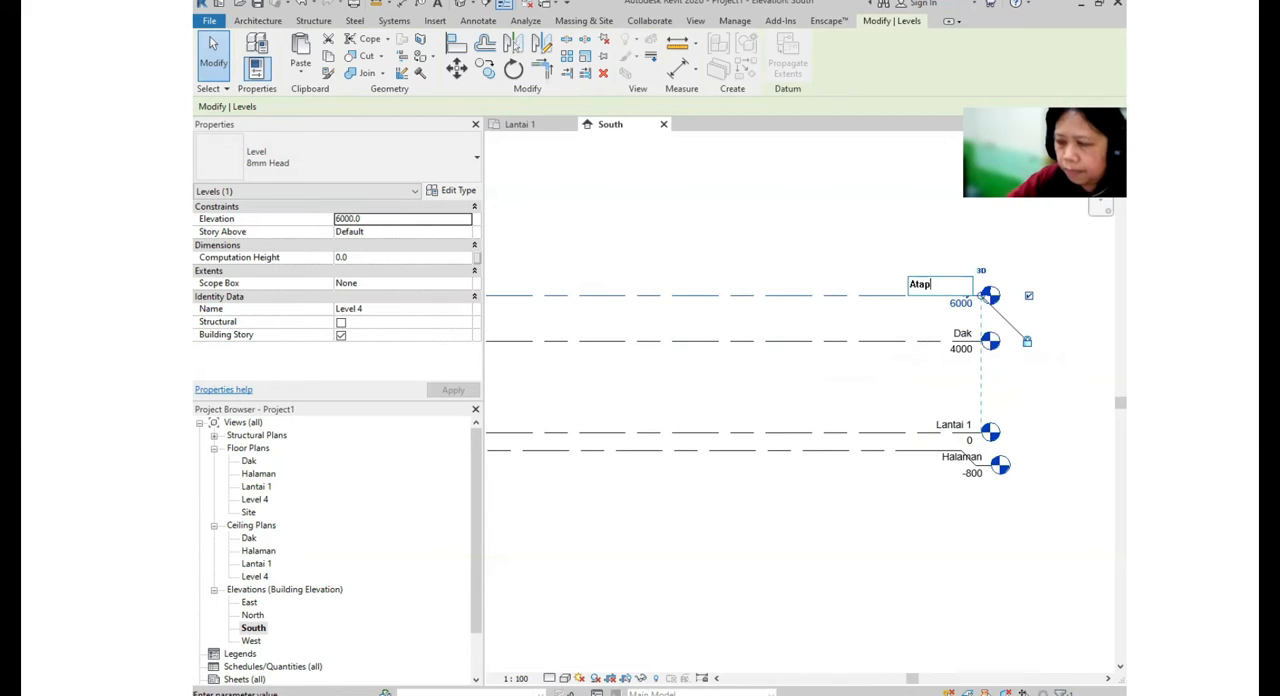
key("Return")
left_click(714, 357)
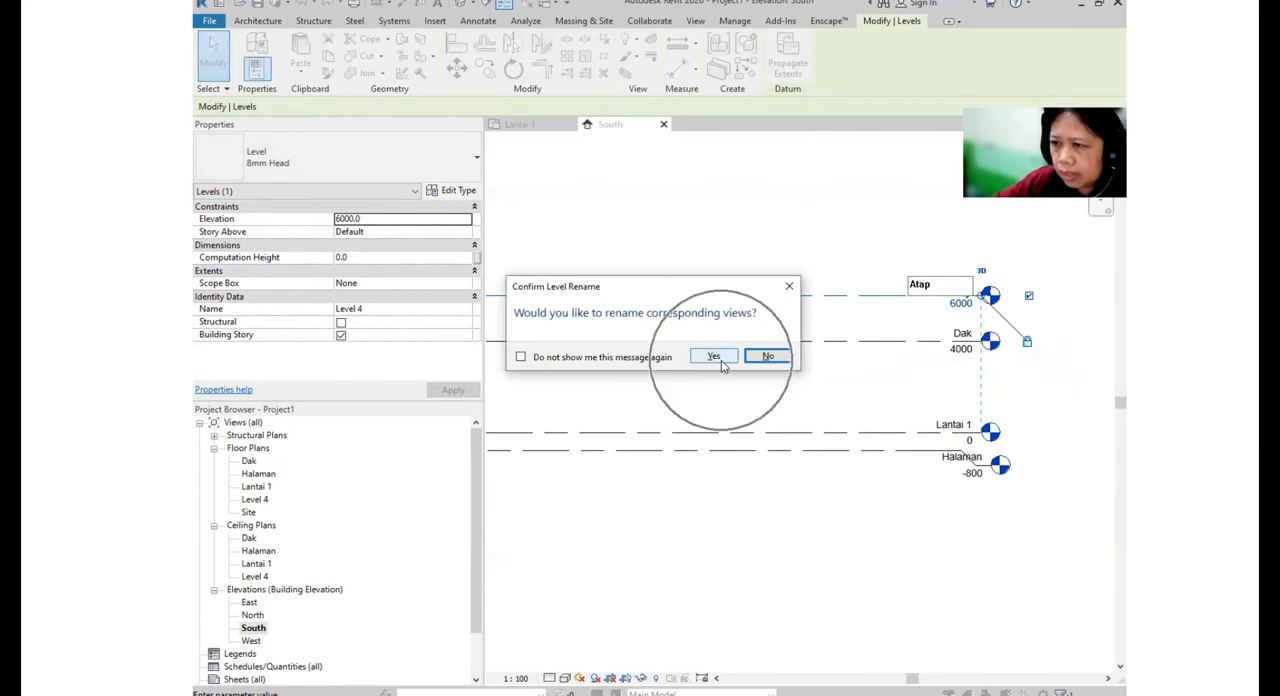
- Set the elevation of the Halaman level to -200
scroll(770, 366, "down", 3)
scroll(604, 410, "up", 1)
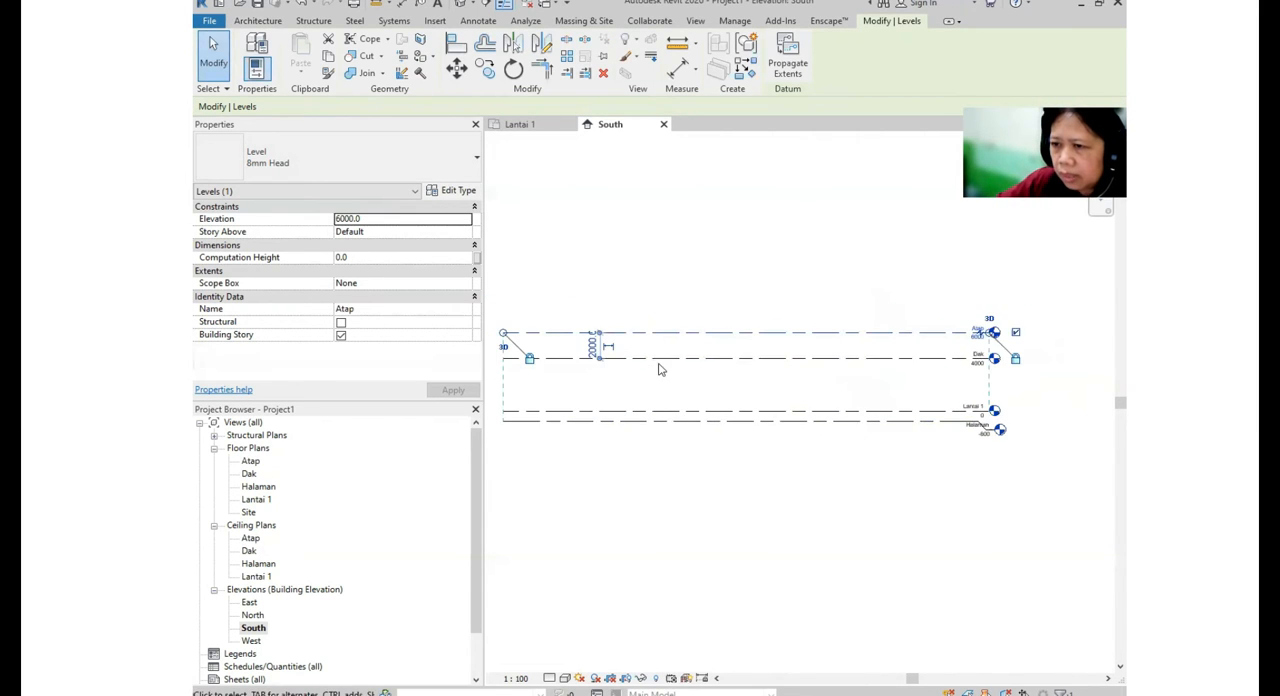
left_click(600, 357)
left_click(611, 422)
middle_click_drag(578, 442, 637, 416)
scroll(648, 414, "up", 1)
middle_click_drag(752, 430, 608, 441)
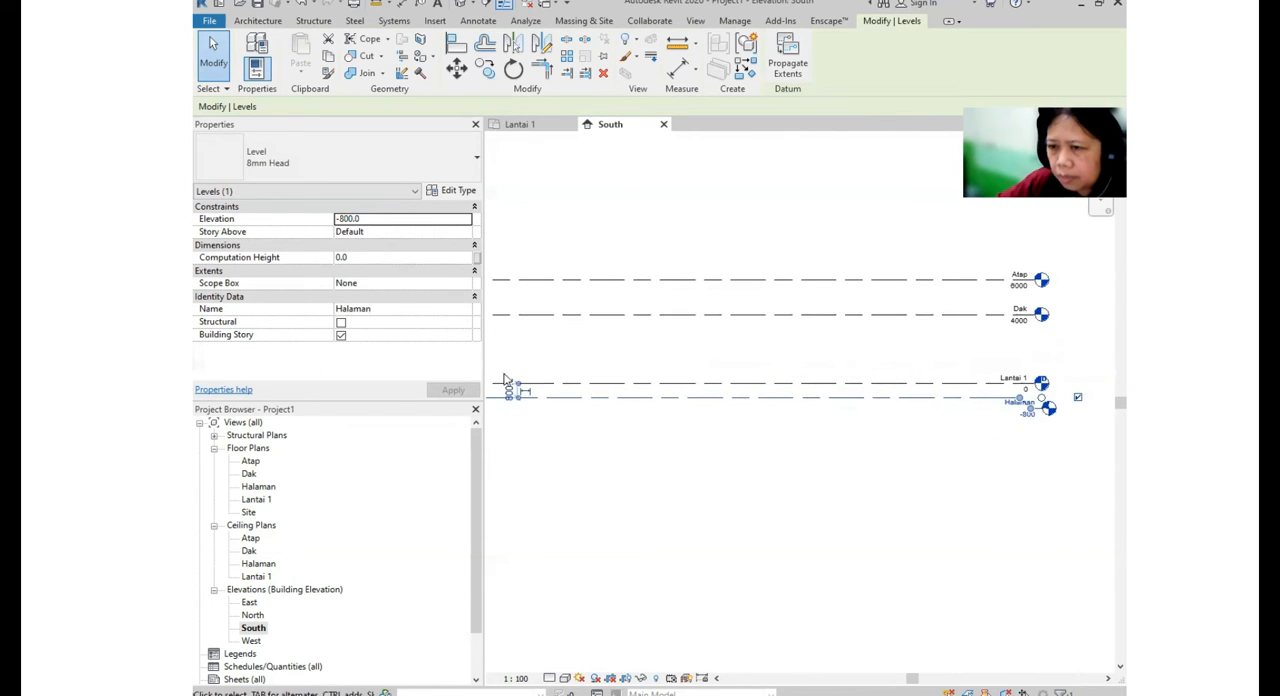
left_click(614, 410)
middle_click_drag(869, 481, 731, 477)
scroll(808, 420, "up", 2)
left_click(808, 422)
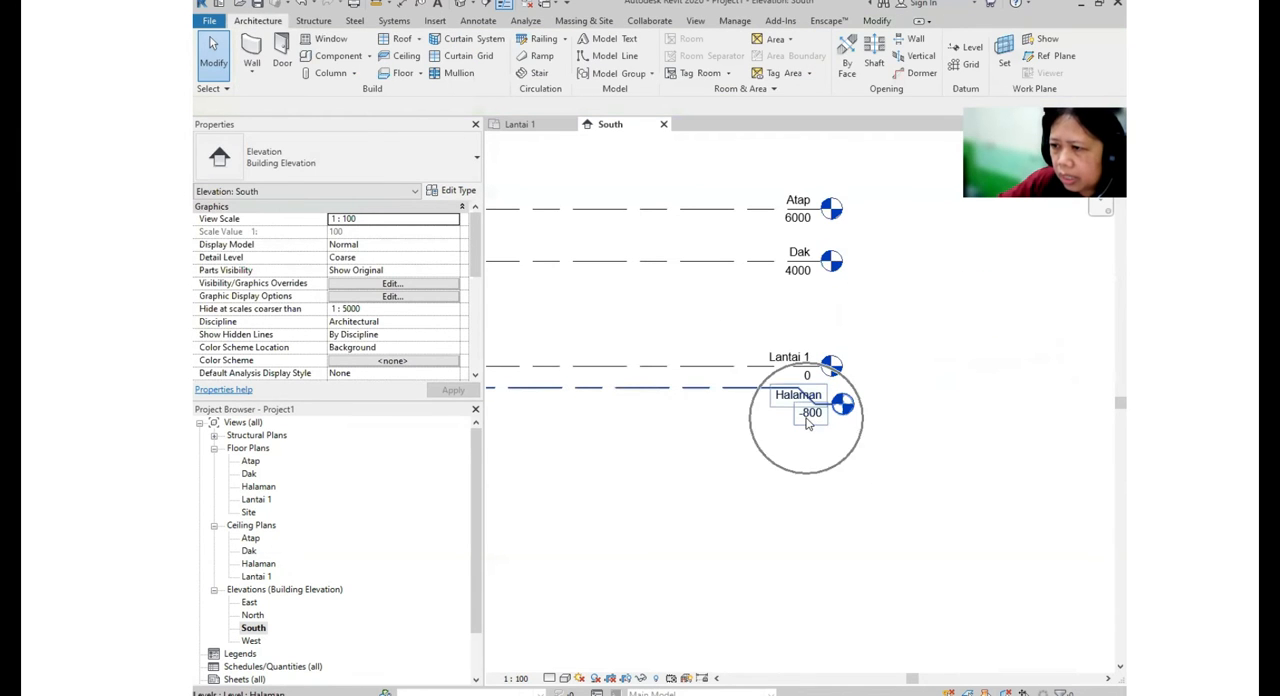
left_click(812, 416)
type("-200")
key("Return")
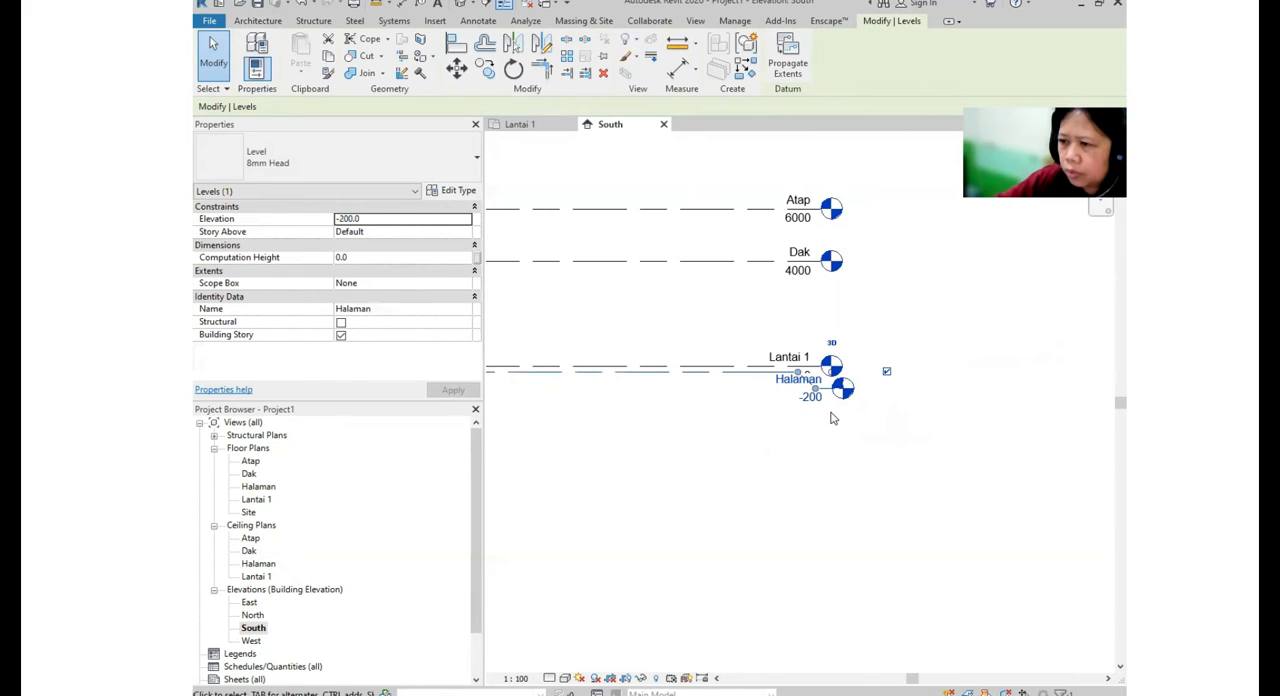
key("Escape")
- Set the Dak level's elevation to 3000 and the Atap level's elevation to 4000
left_click(785, 280)
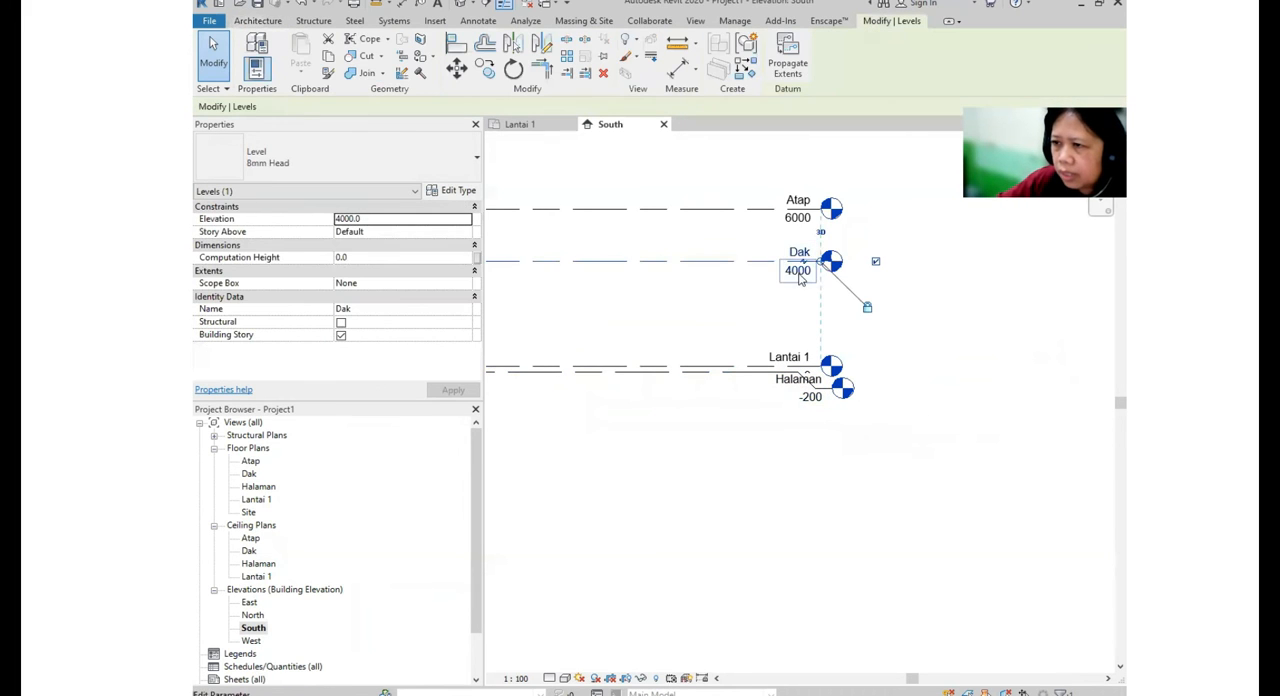
left_click(806, 276)
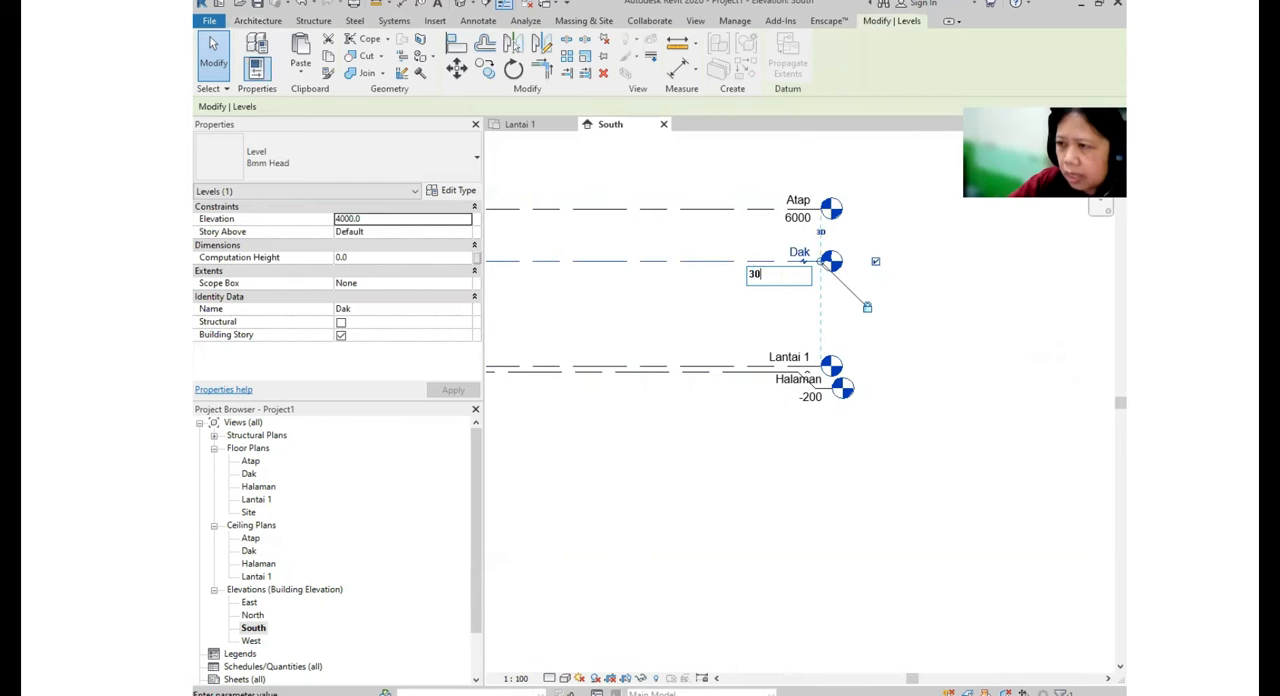
type("3000")
key("Return")
left_click(797, 214)
left_click(798, 218)
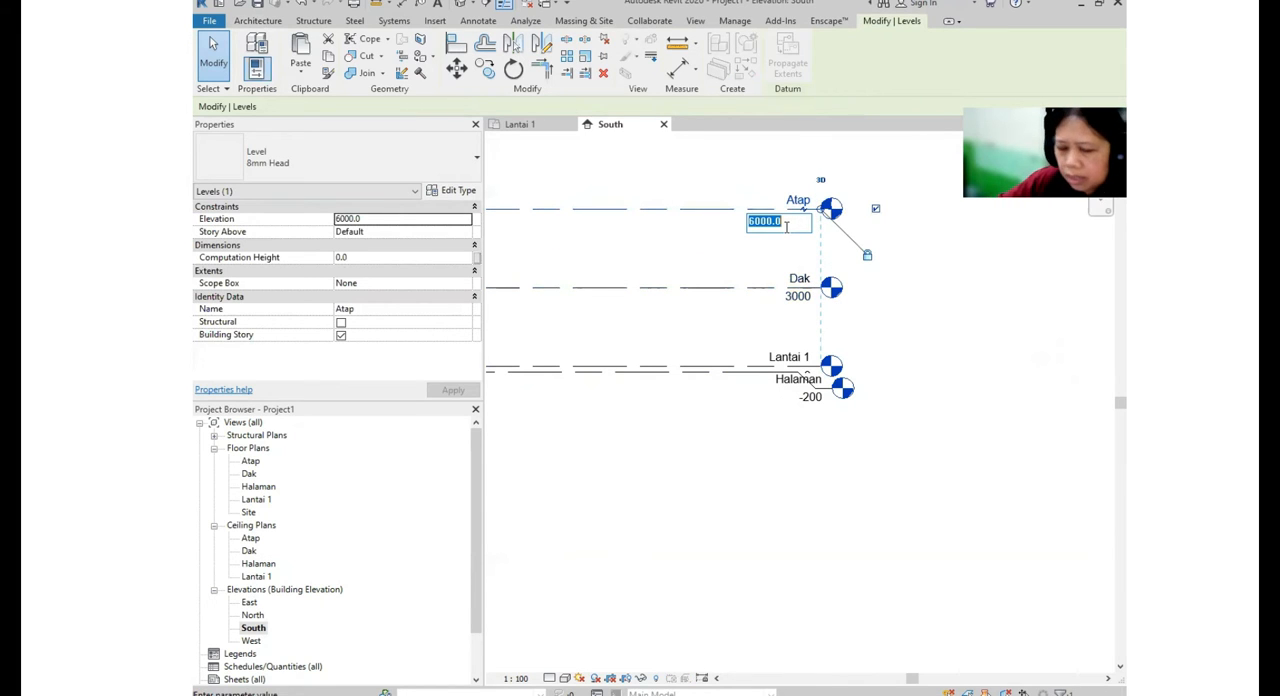
key("Return")
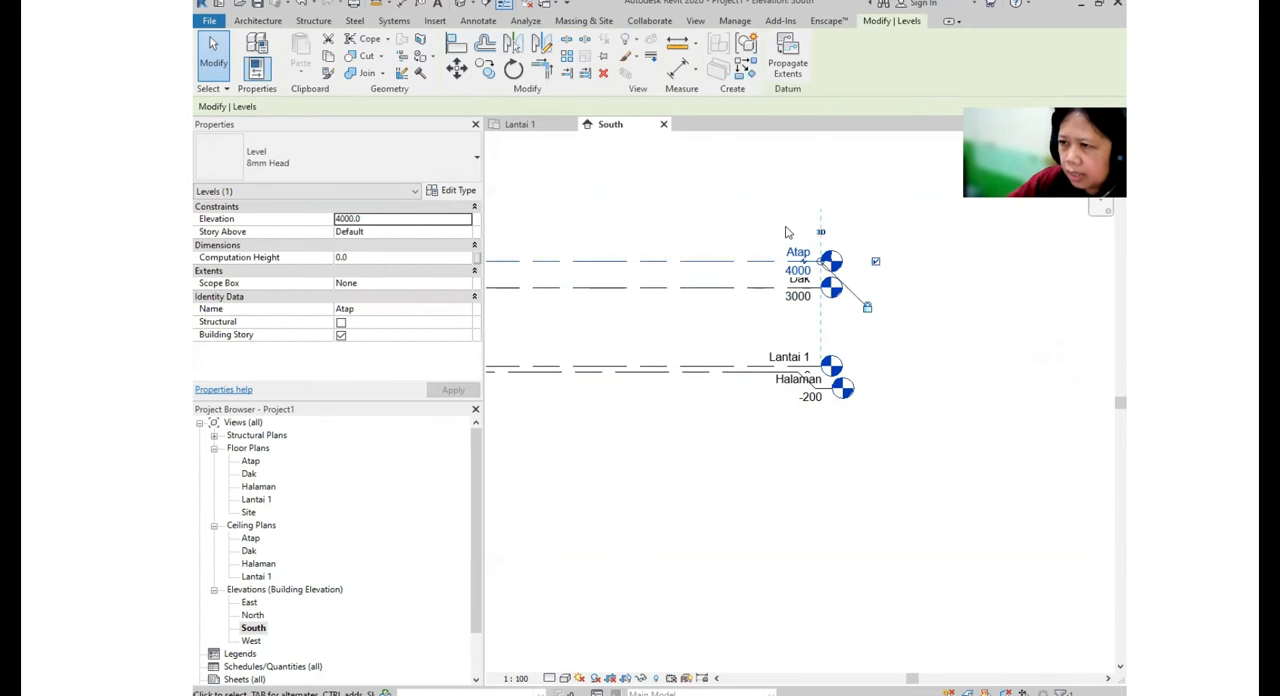
- Add an elbow to the Atap level's head and shift it upward, clear of the Dak label
left_click(814, 214)
scroll(778, 265, "up", 2)
left_click(778, 265)
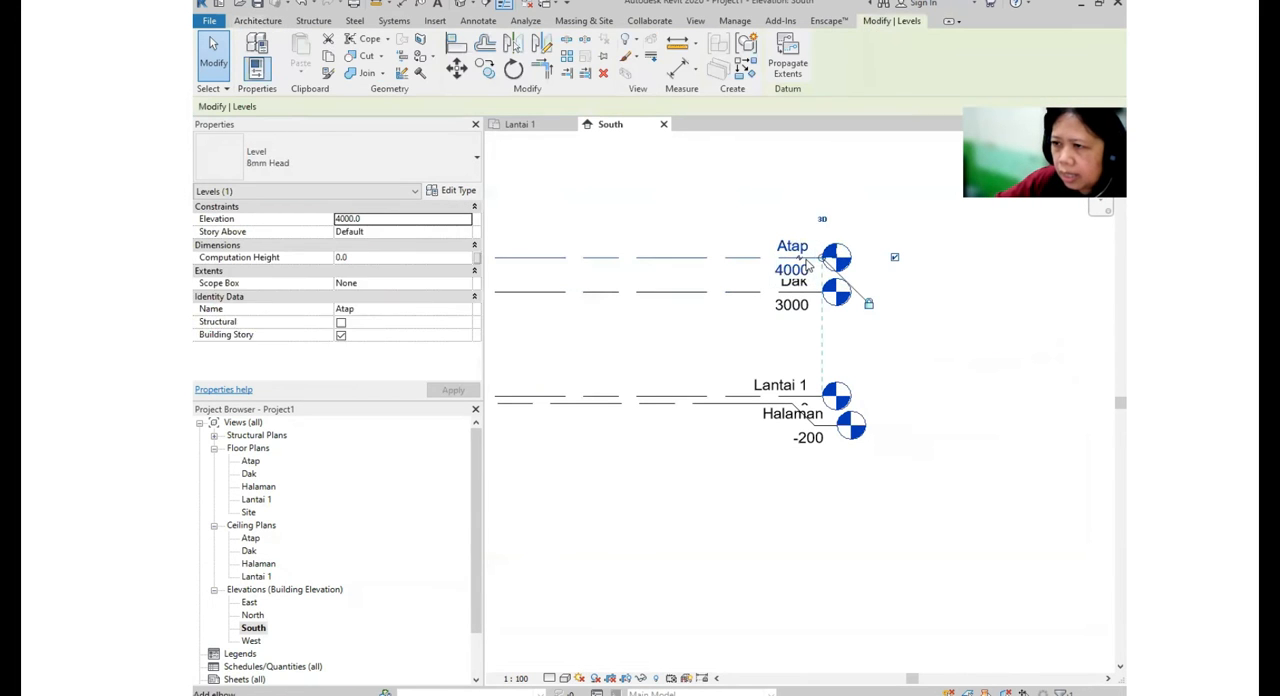
left_click_drag(797, 250, 799, 232)
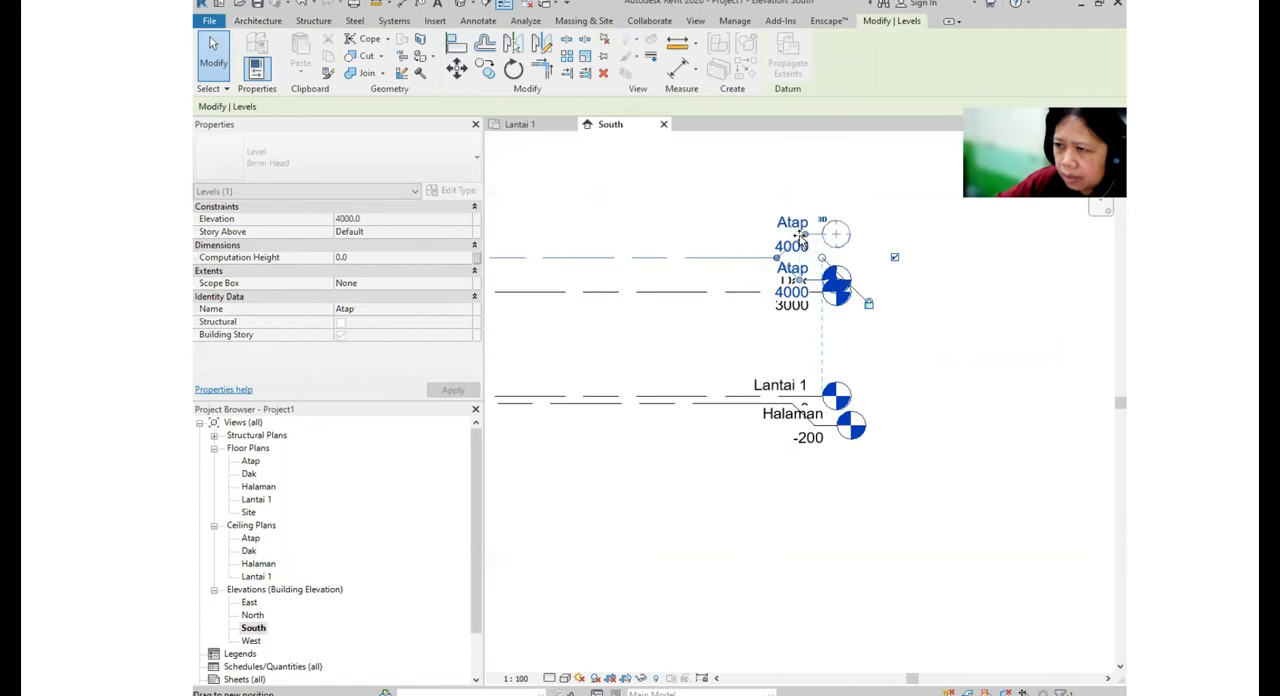
- Add an elbow to the Lantai 1 level's head and shift it upward, clear of the Halaman label
left_click(800, 397)
left_click(797, 409)
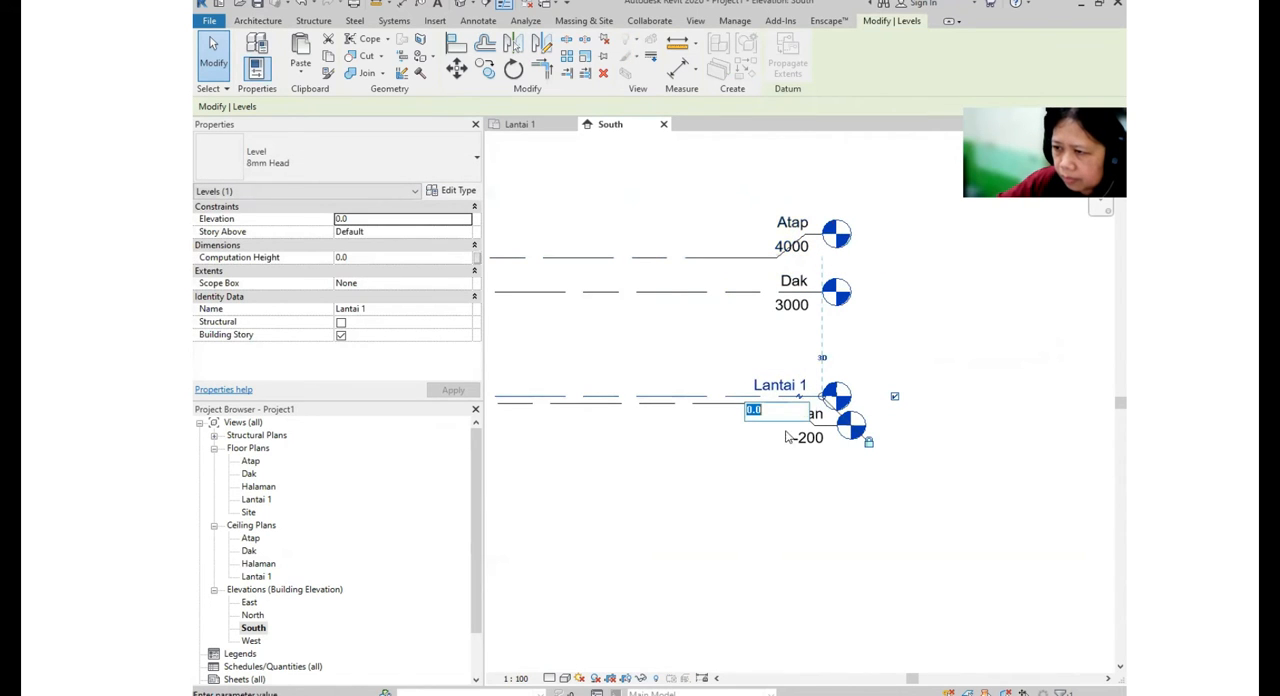
left_click(801, 394)
left_click(799, 397)
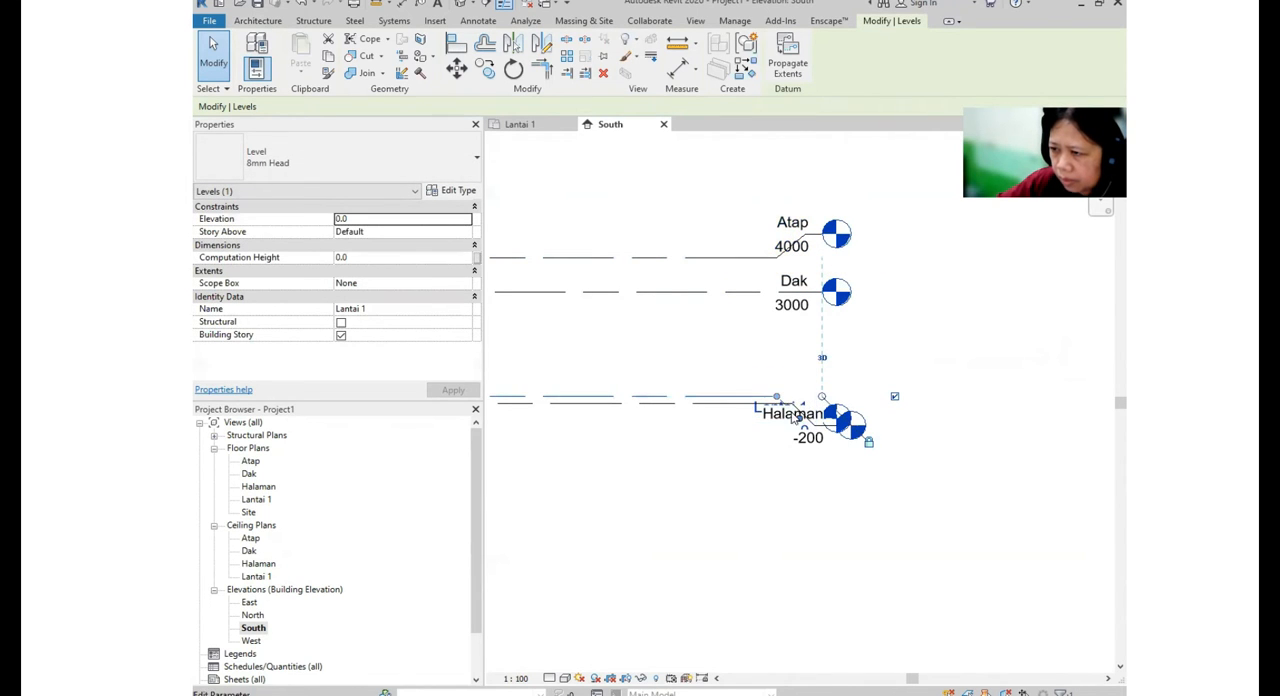
left_click_drag(802, 416, 803, 366)
left_click(857, 404)
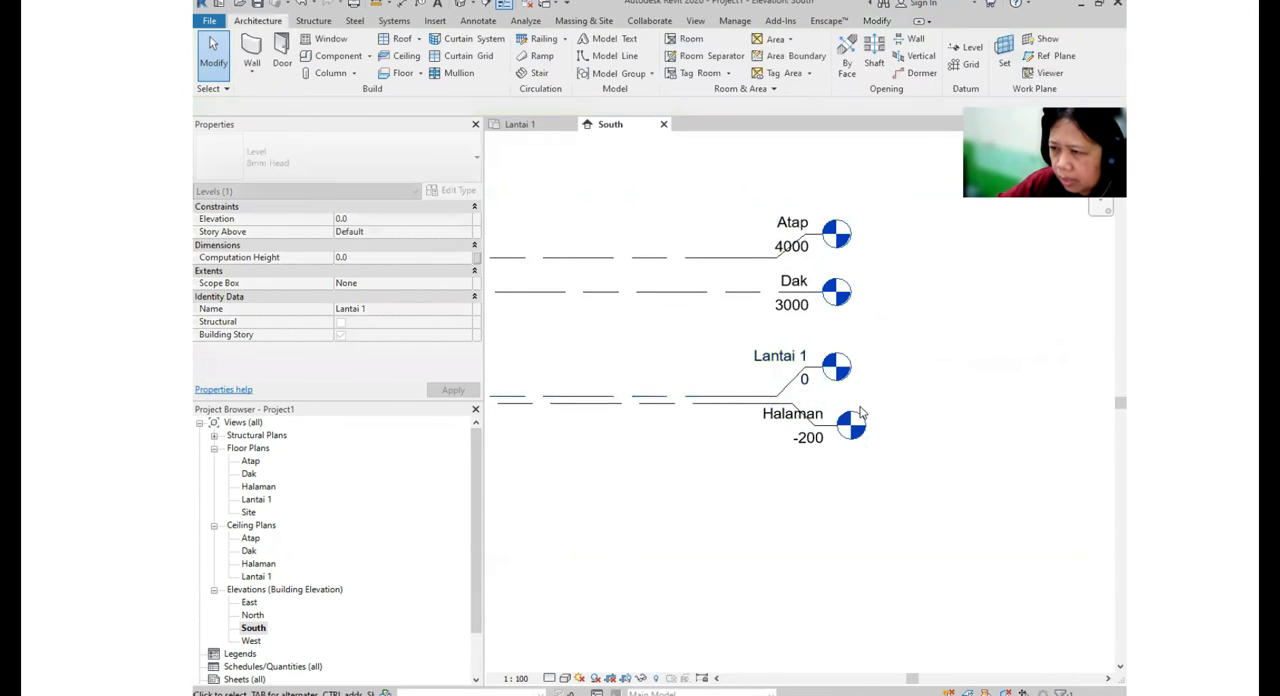
- Adjust the elbow of the Halaman level so its head lines up vertically with the other level heads
scroll(853, 404, "down", 2)
scroll(835, 419, "up", 2)
scroll(828, 417, "up", 1)
left_click(827, 417)
left_click_drag(825, 417, 811, 417)
left_click(899, 485)
scroll(899, 489, "down", 2)
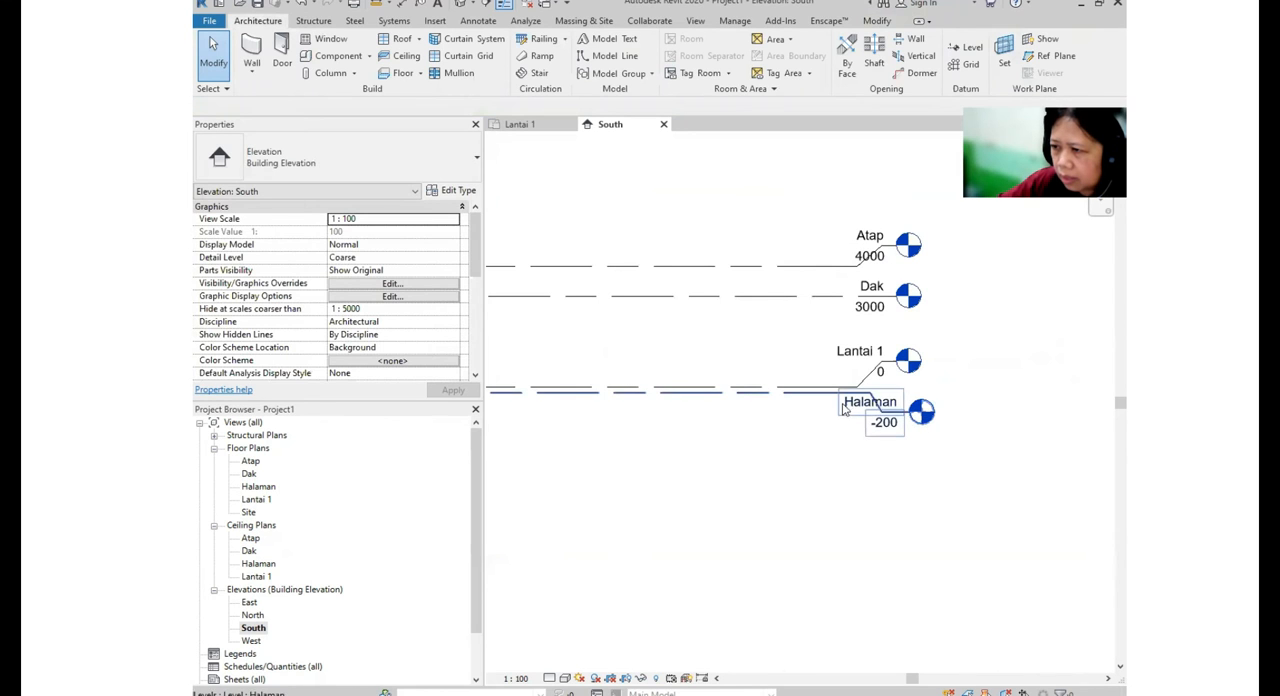
left_click(906, 419)
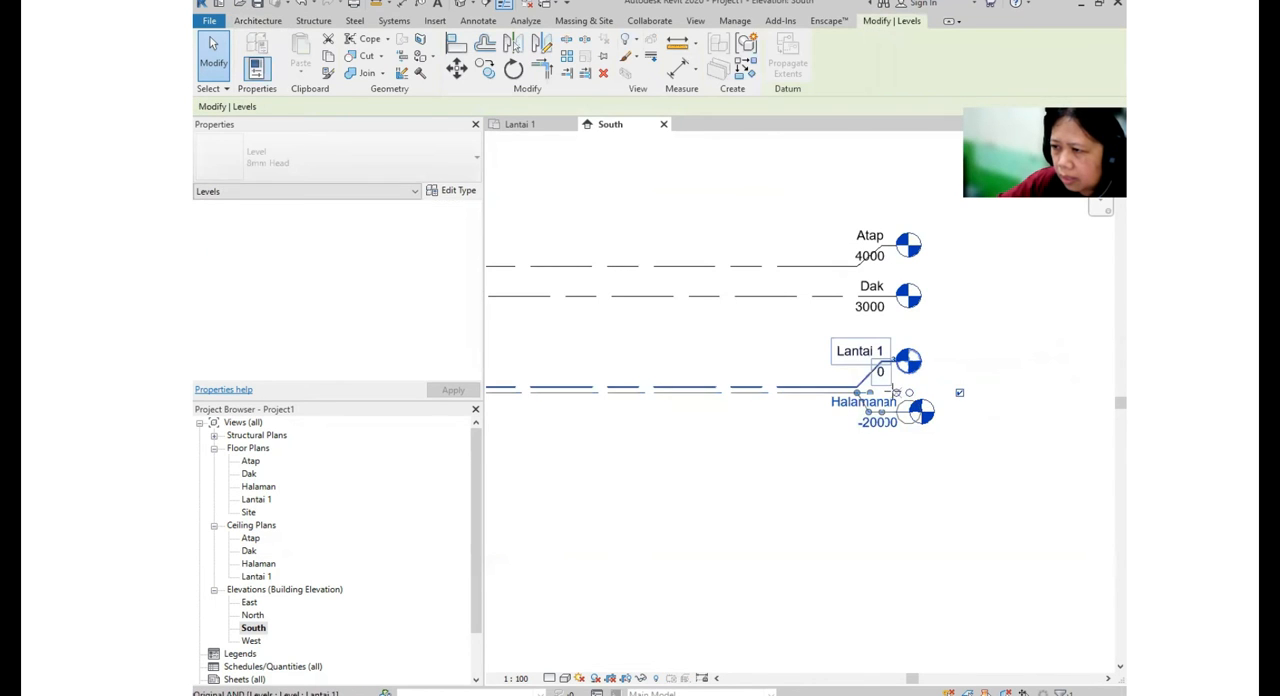
left_click(962, 392)
- Open the Lantai 1 floor plan view
scroll(930, 511, "down", 1)
middle_click_drag(930, 511, 968, 483)
scroll(968, 483, "down", 2)
middle_click_drag(861, 466, 935, 444)
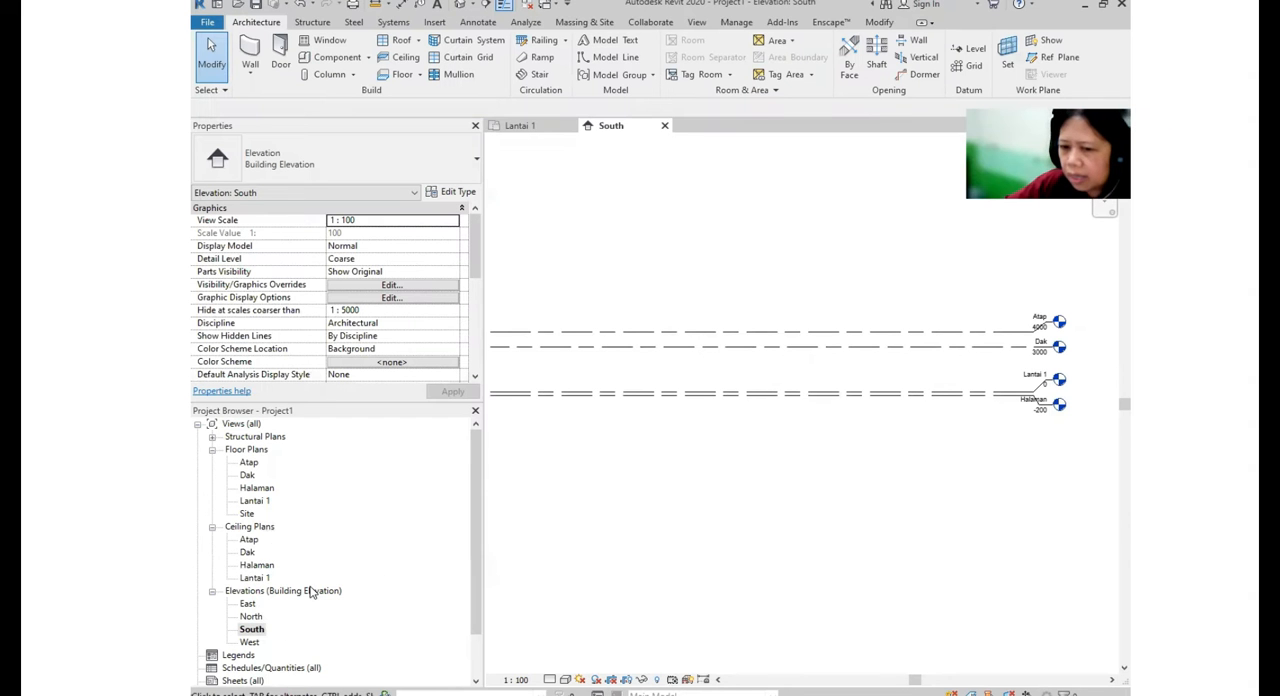
left_click(310, 591)
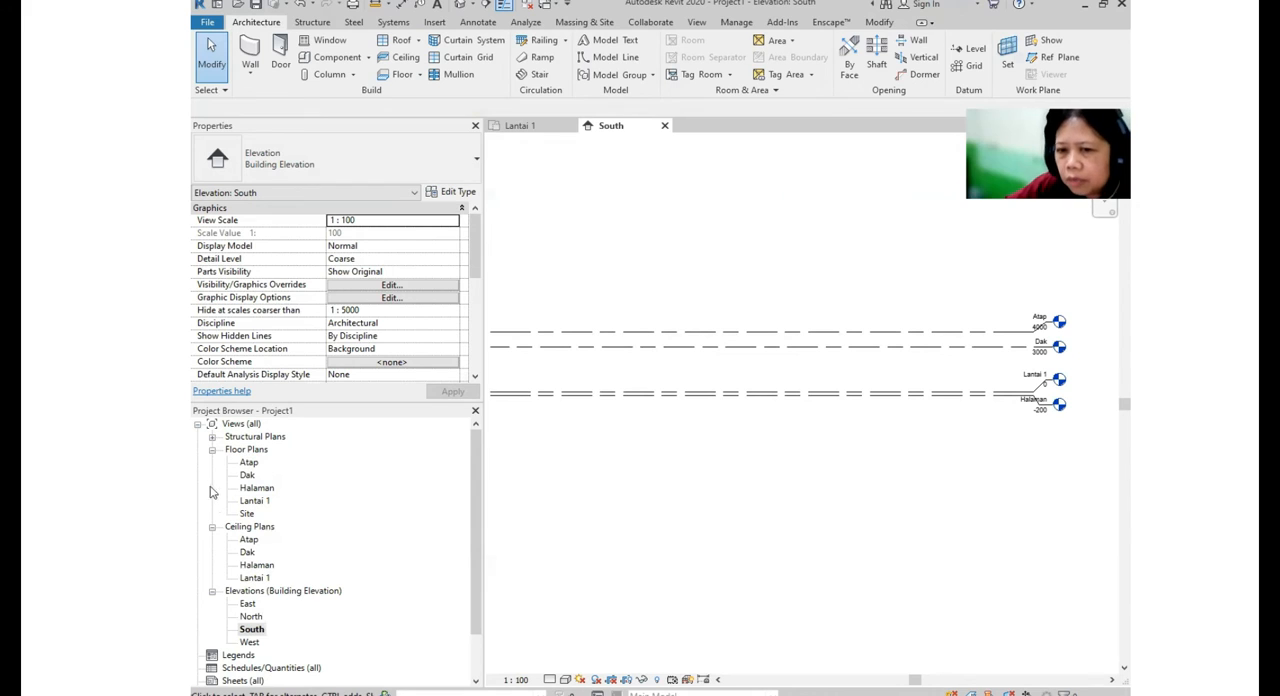
left_click(254, 452)
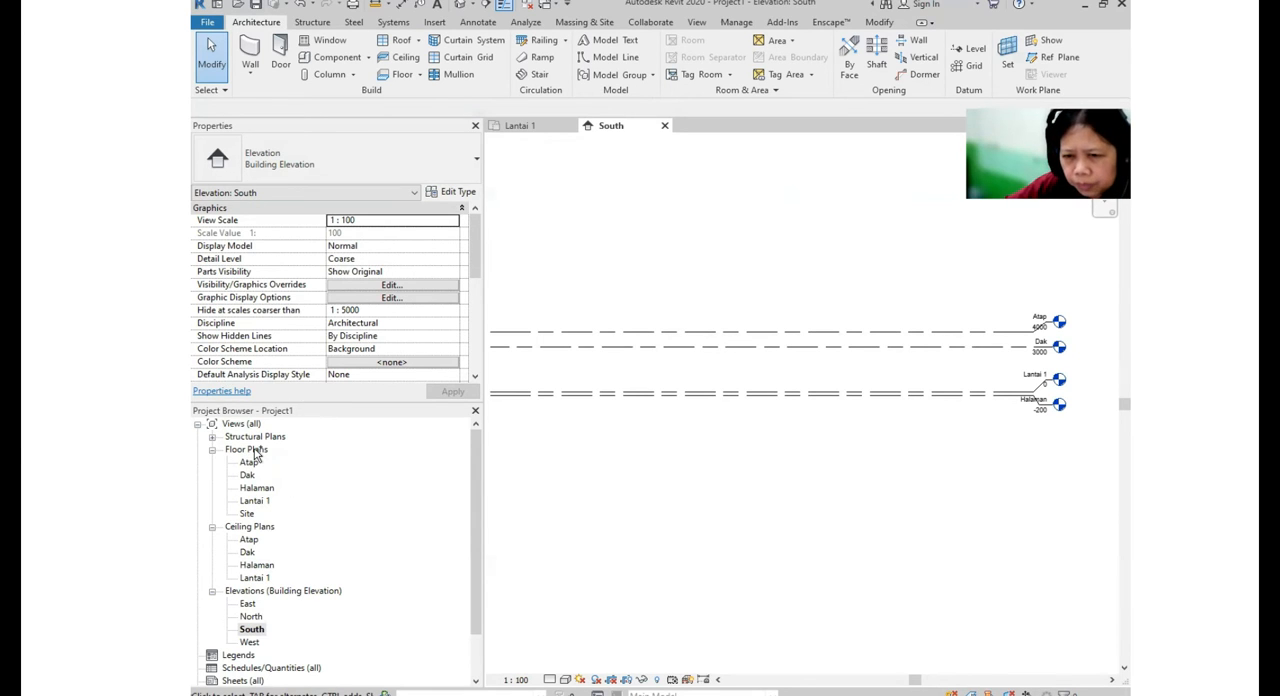
left_click(262, 503)
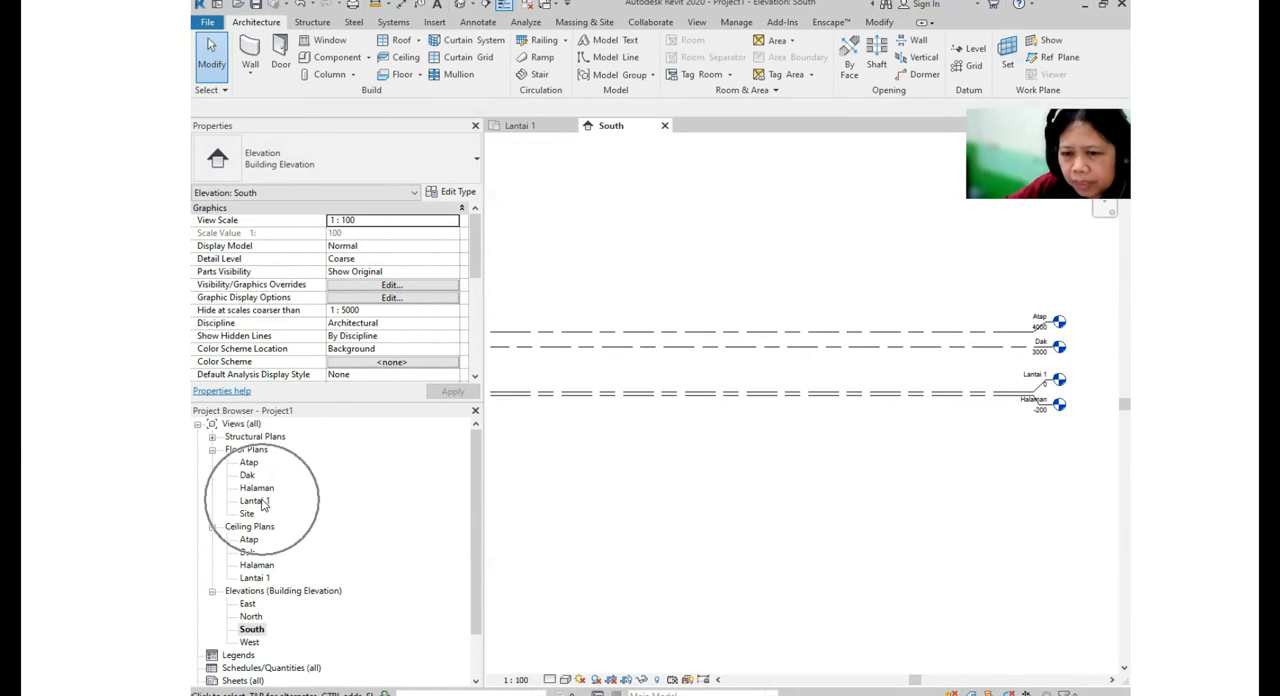
double_click(262, 503)
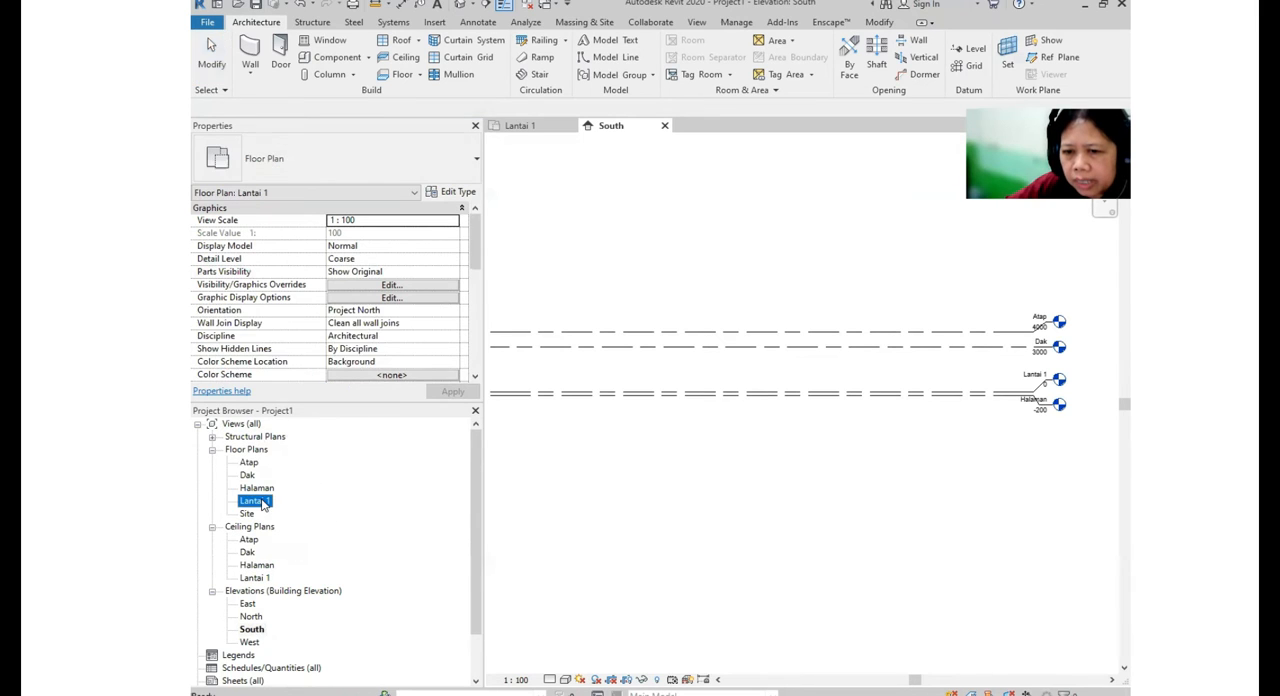
- Start a CAD import and choose MINGGU 1_DENAH LANTAI 1_EXERCISE.dwg from the 02 SESI 2 folder on drive D
middle_click_drag(843, 556, 814, 508)
scroll(787, 486, "down", 1)
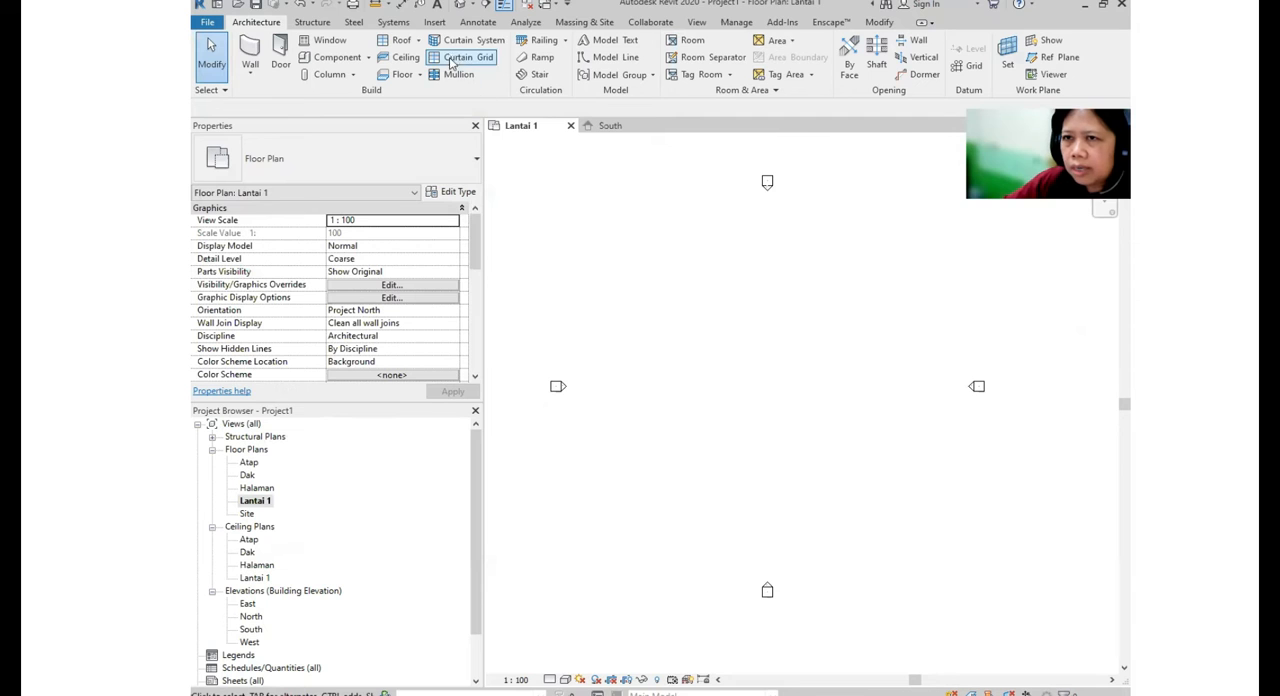
left_click(436, 22)
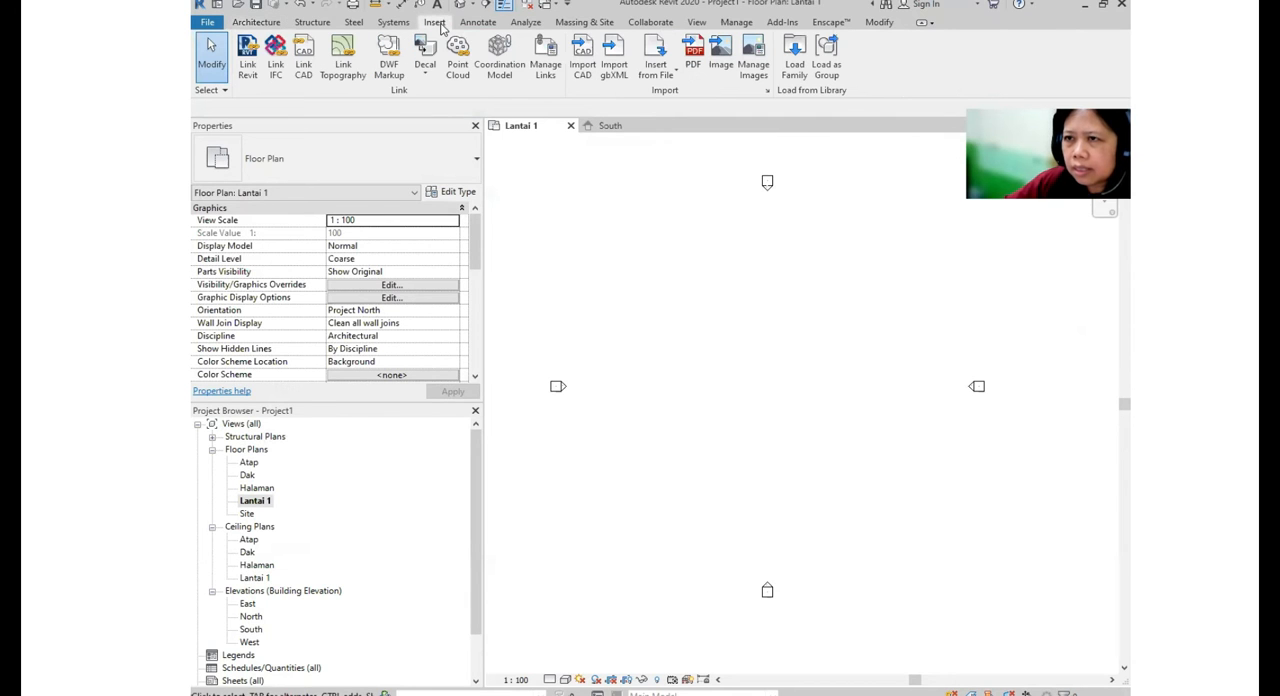
left_click(590, 70)
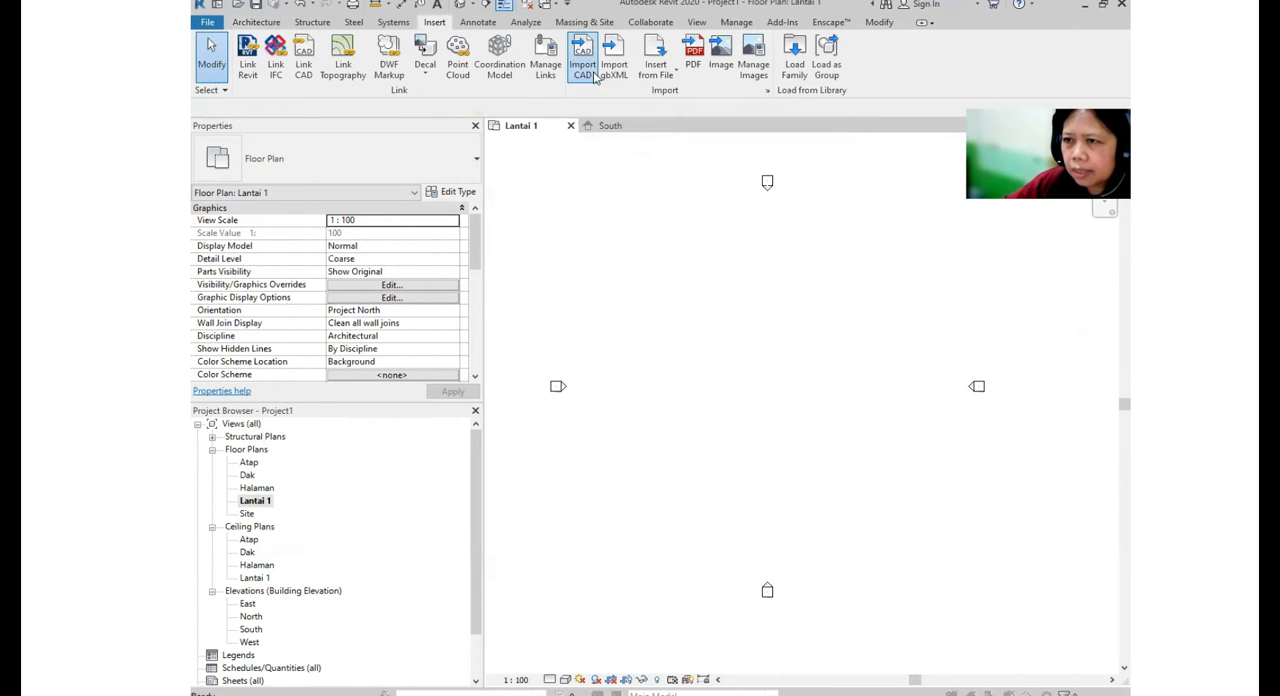
left_click(790, 182)
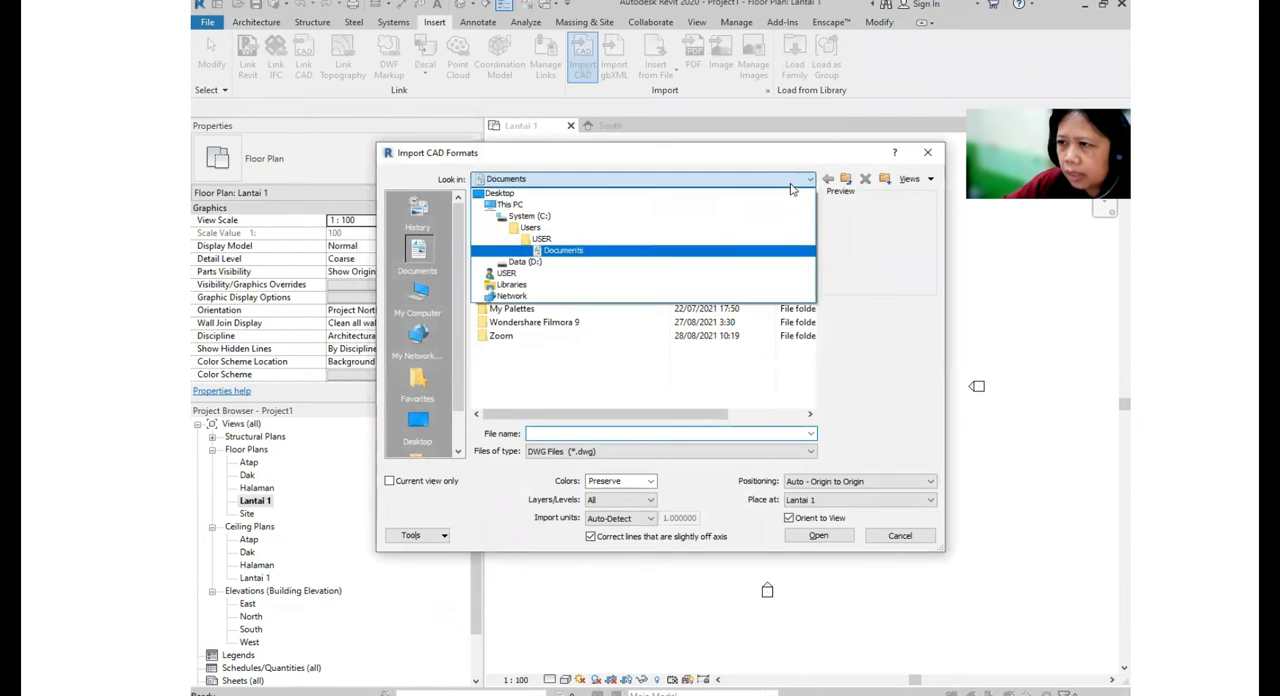
left_click(585, 262)
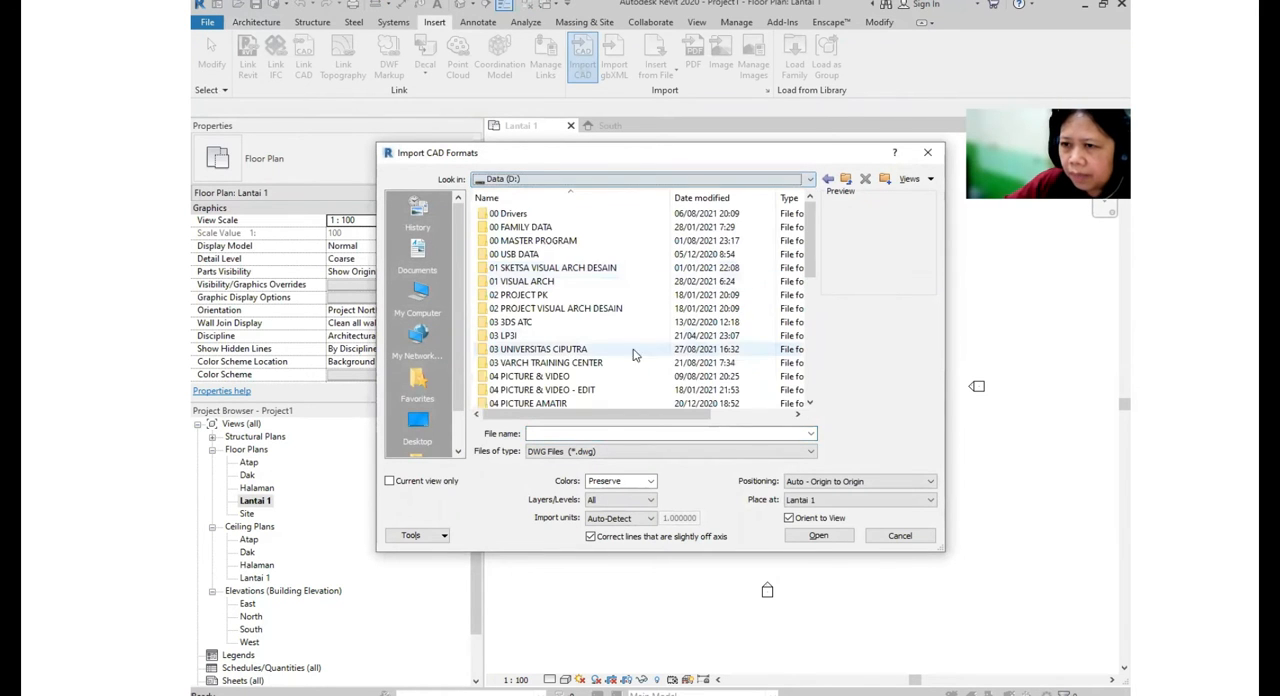
double_click(547, 364)
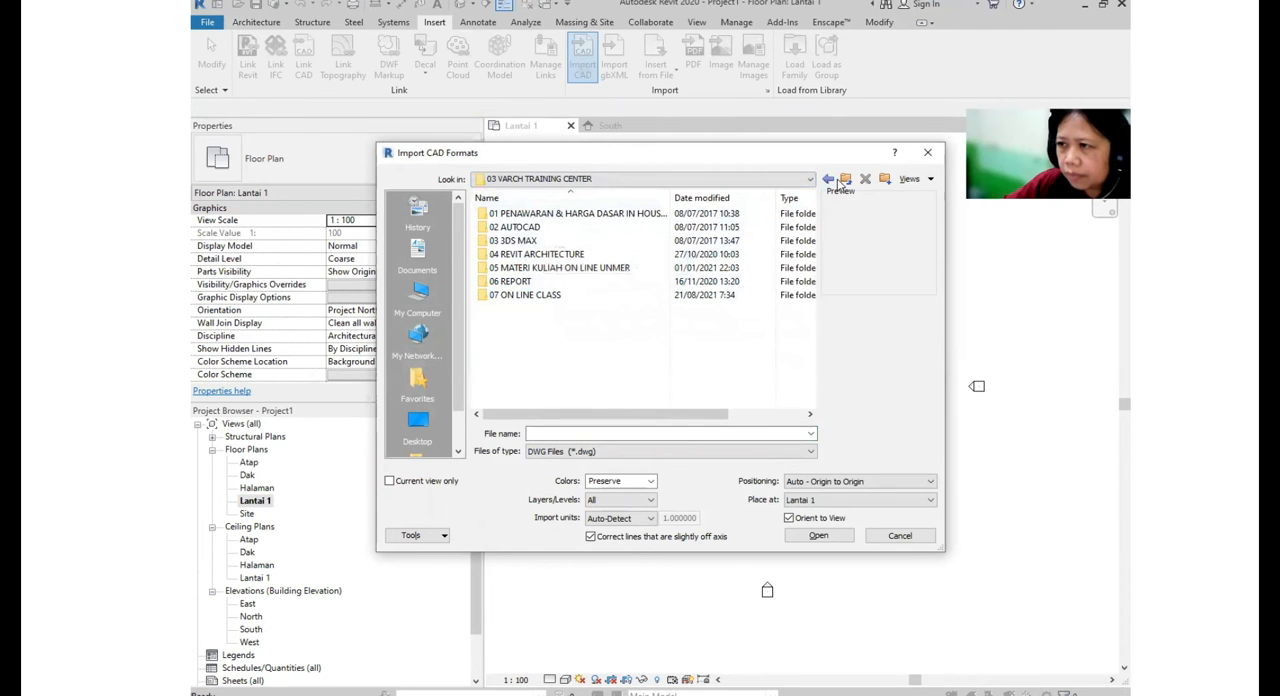
double_click(525, 294)
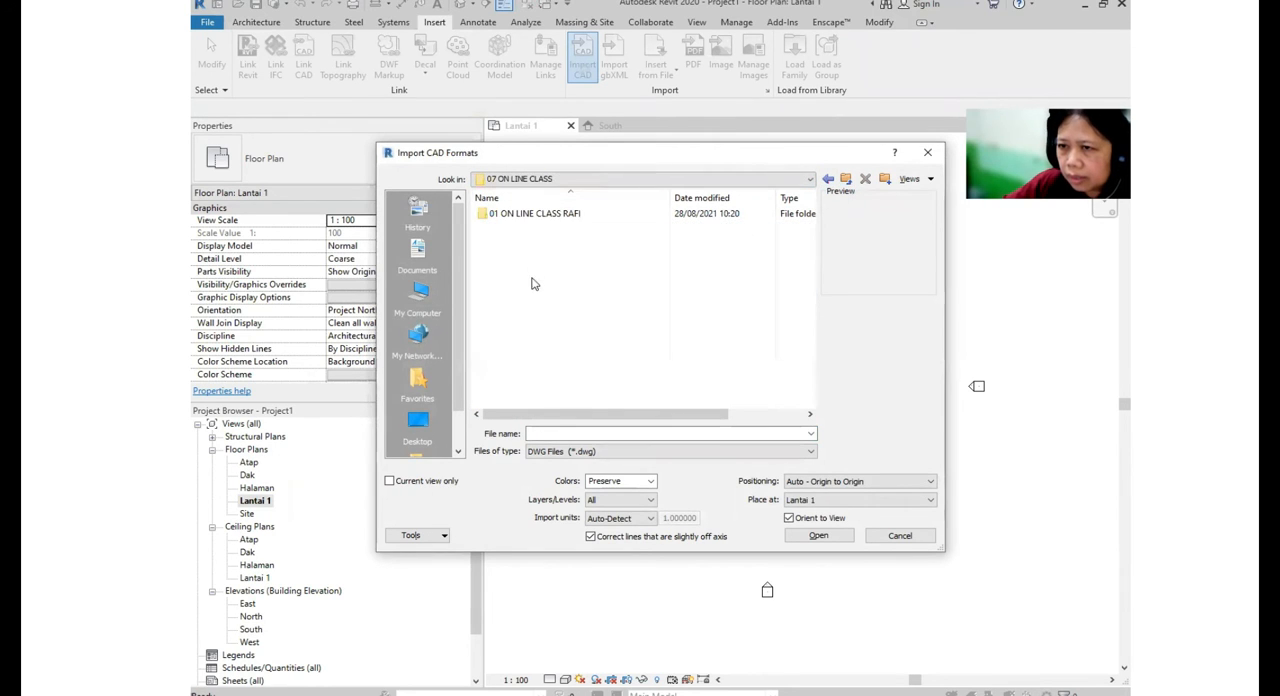
double_click(557, 216)
double_click(524, 227)
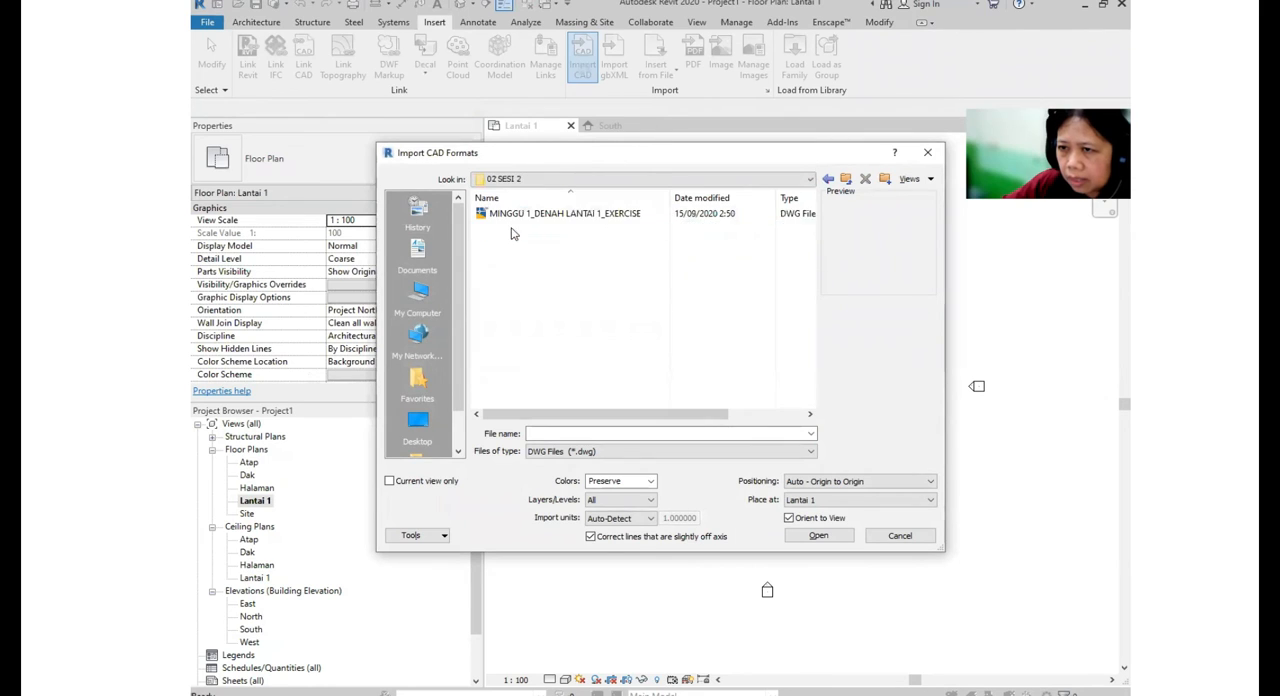
left_click(524, 215)
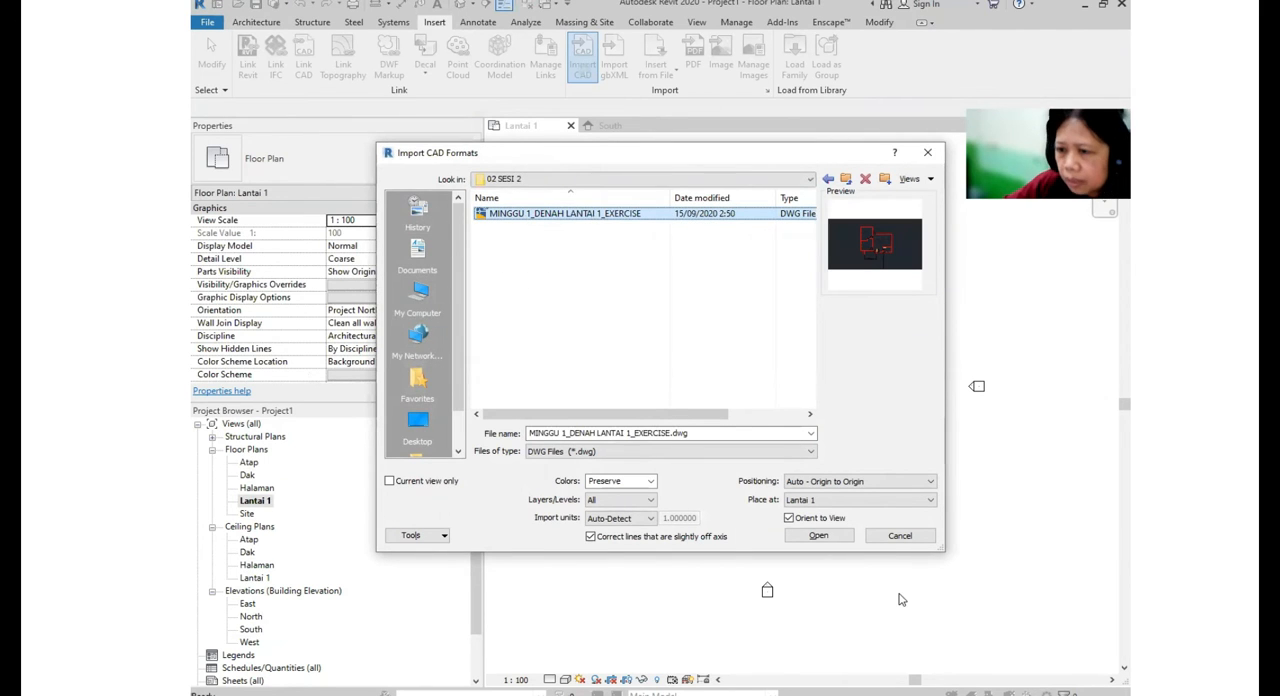
- Import the DWG in millimeters with Manual - Origin positioning and place it centrally between the four elevation markers
left_click(649, 520)
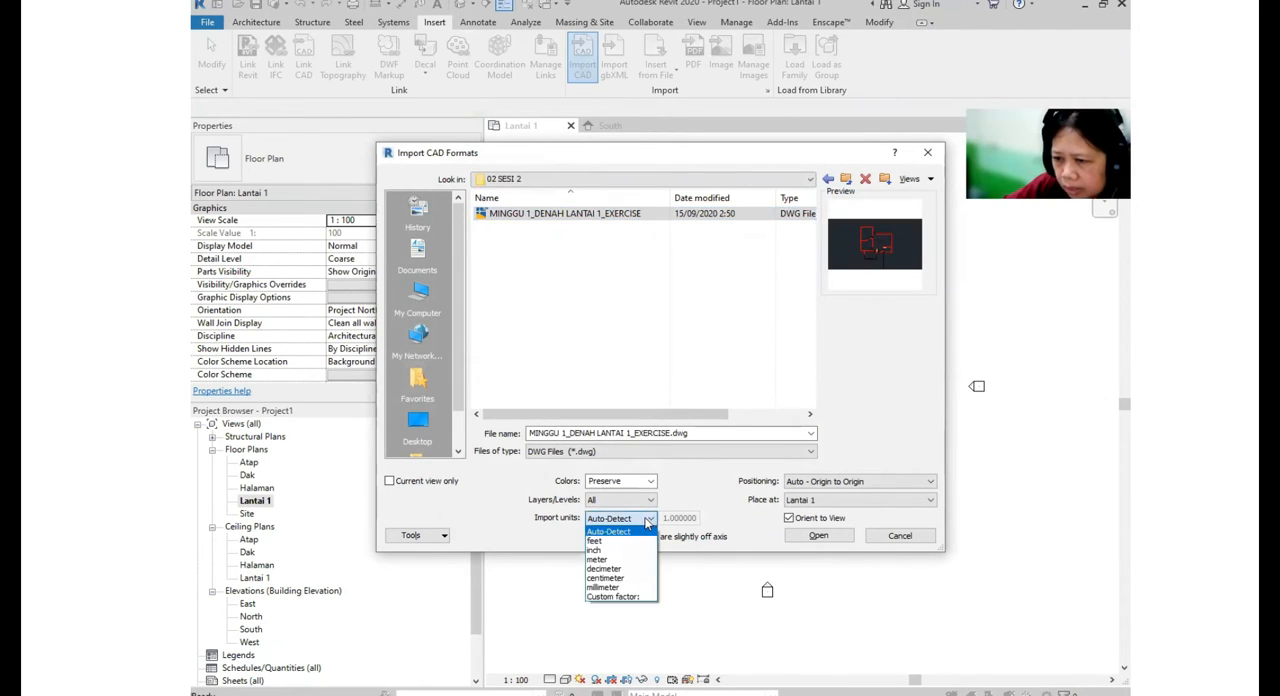
left_click(610, 587)
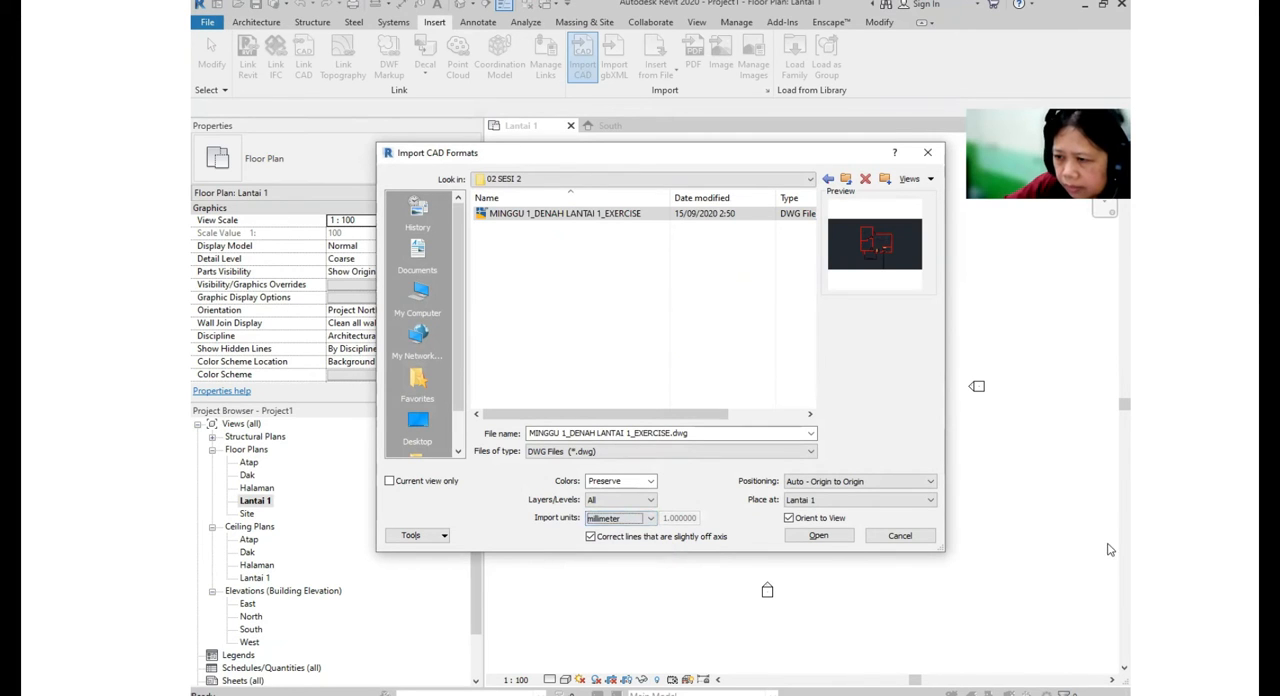
left_click(916, 485)
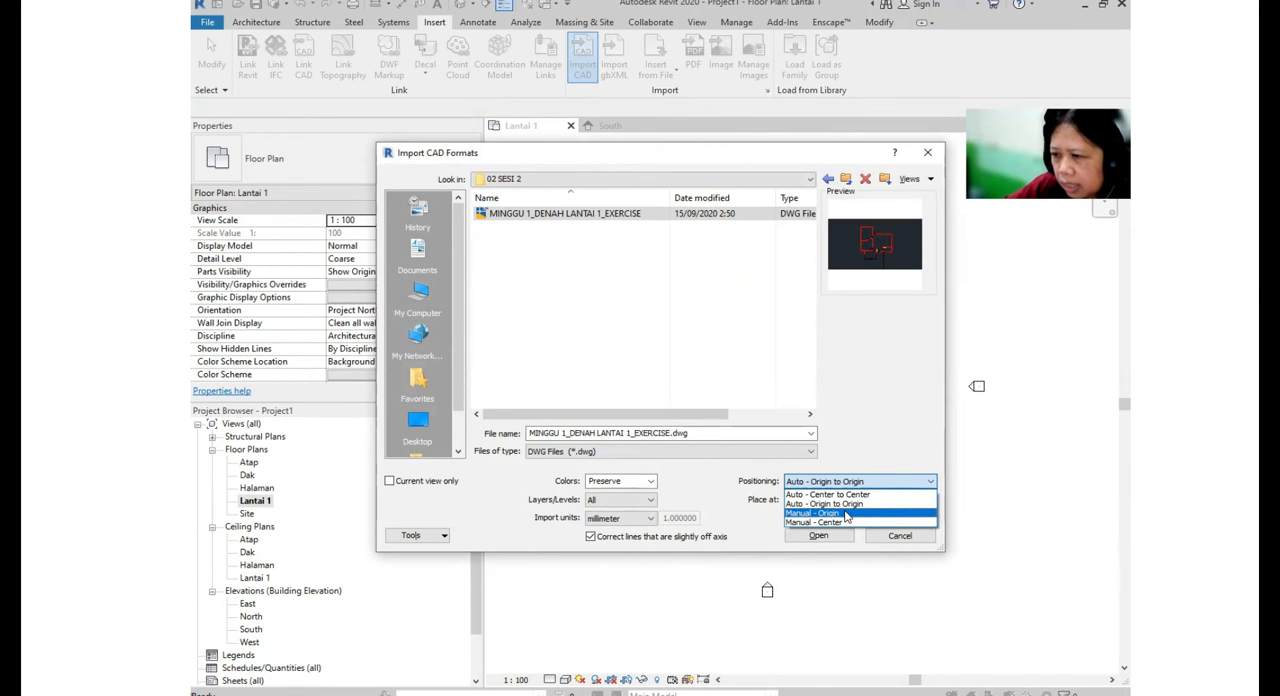
left_click(845, 514)
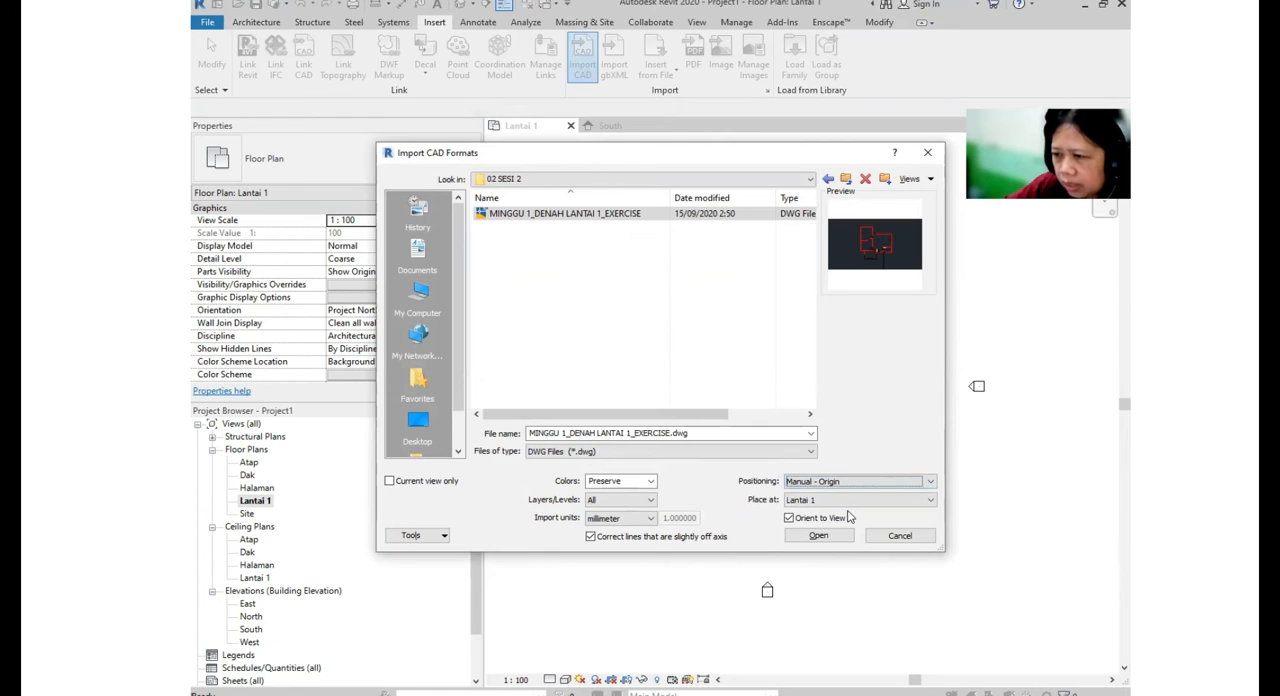
left_click(833, 540)
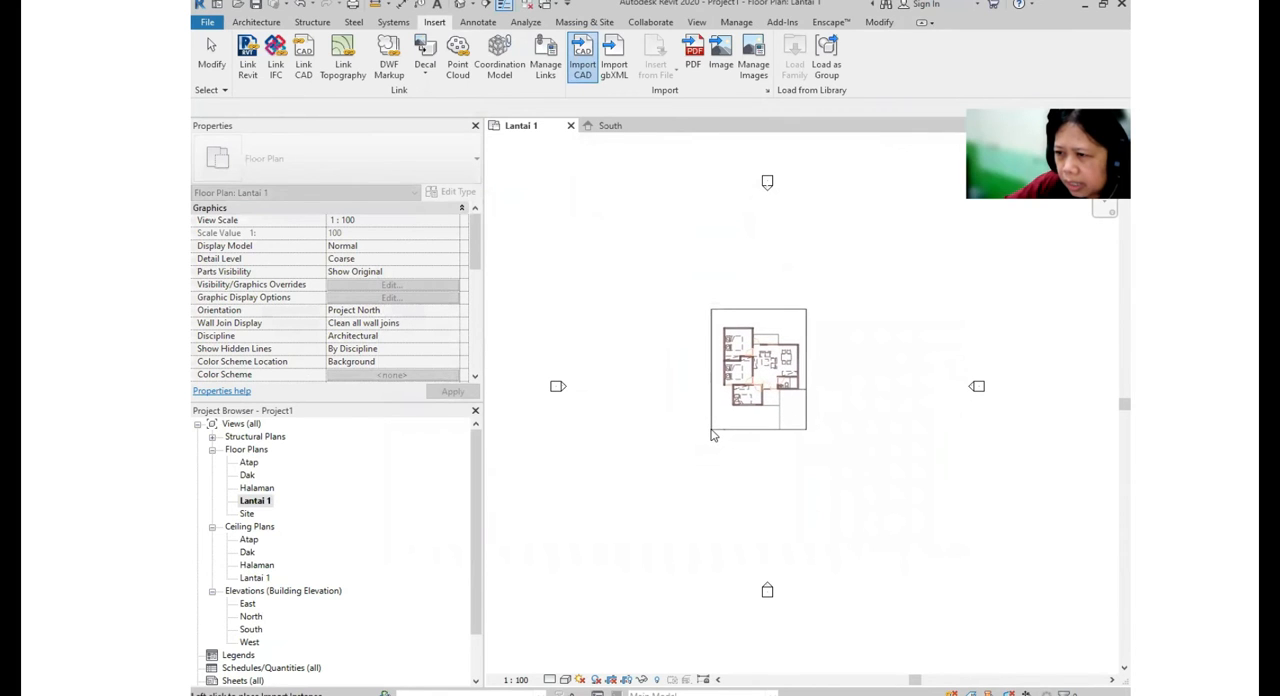
left_click(714, 434)
scroll(817, 451, "up", 2)
scroll(843, 410, "up", 3)
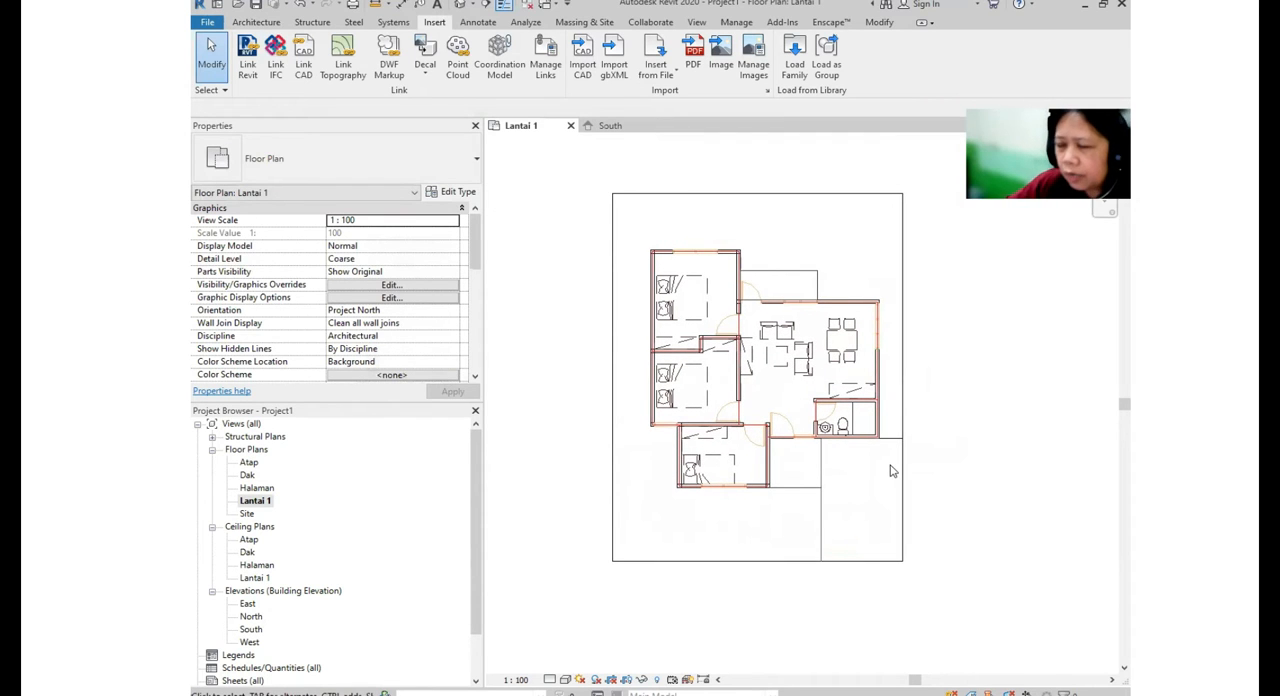
mouse_move(908, 477)
middle_mouse_down()
mouse_move(906, 438)
mouse_move(891, 429)
mouse_move(885, 473)
middle_mouse_up()
middle_click_drag(939, 512, 926, 483)
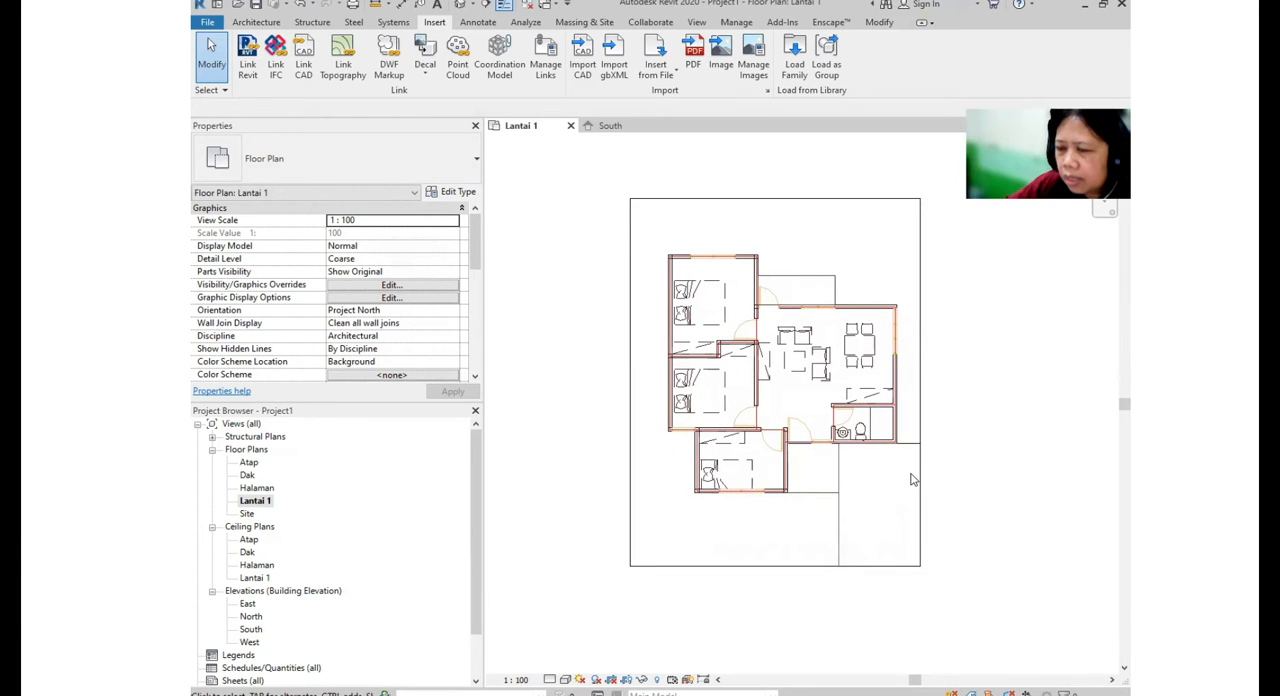
scroll(900, 487, "down", 4)
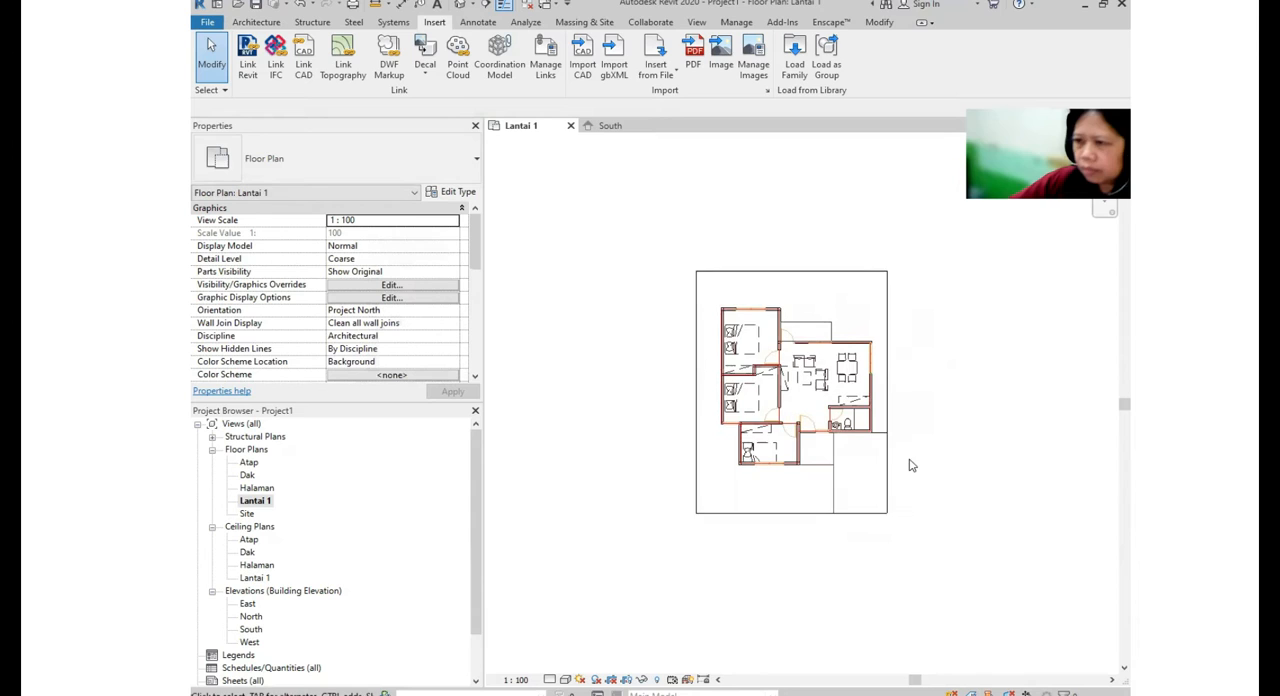
middle_click_drag(912, 488, 897, 505)
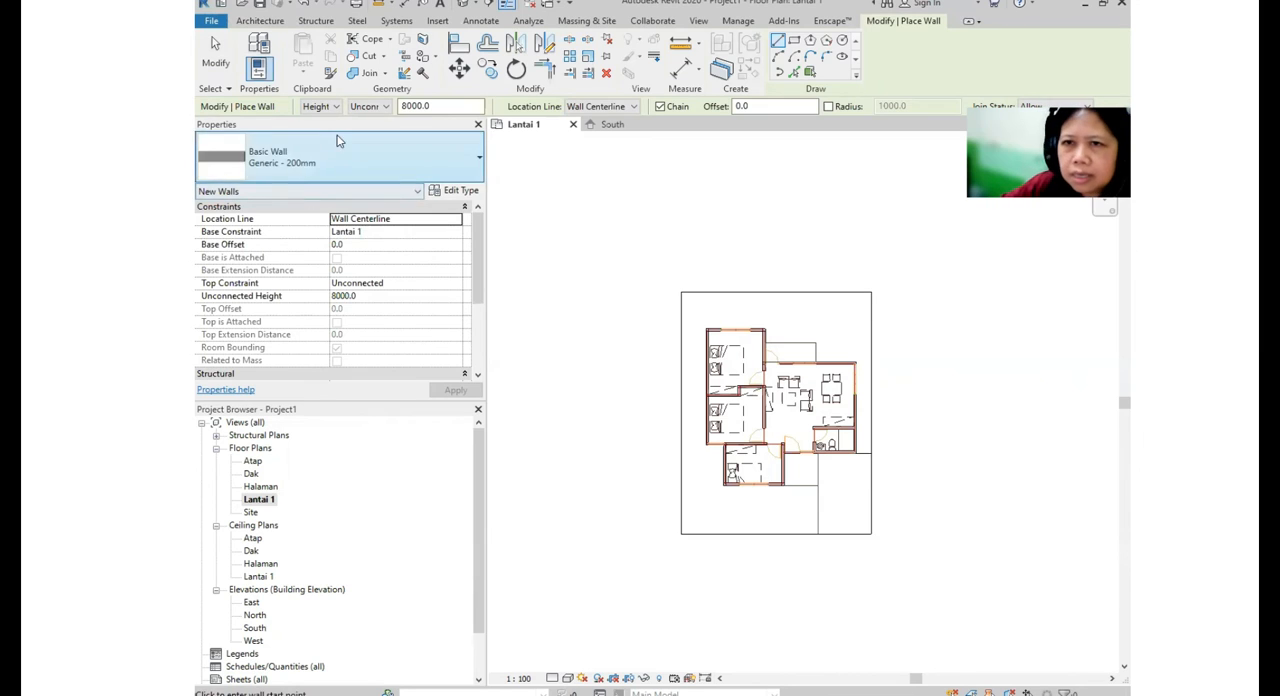
- Start the Wall command and open the type properties of the Basic Wall type Generic - 200mm
left_click(259, 21)
left_click(259, 67)
left_click(290, 94)
left_click(400, 163)
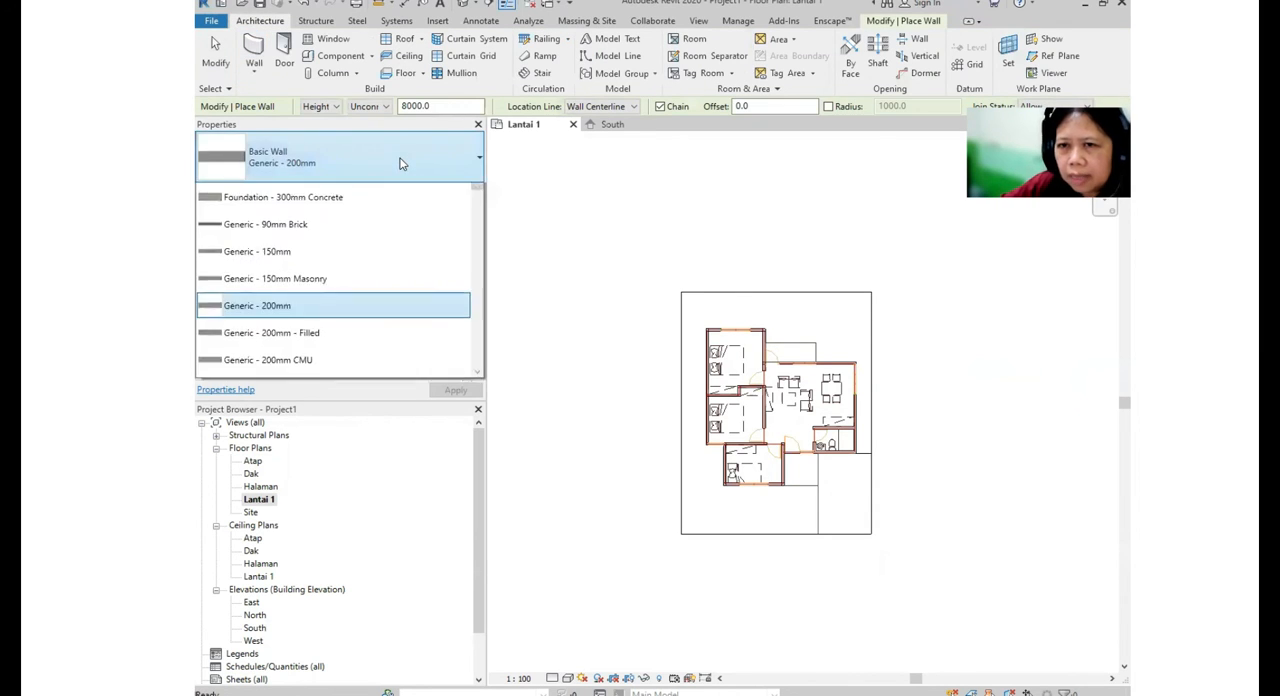
mouse_move(477, 260)
left_mouse_down()
mouse_move(488, 449)
mouse_move(477, 200)
mouse_move(472, 378)
mouse_move(473, 240)
left_mouse_up()
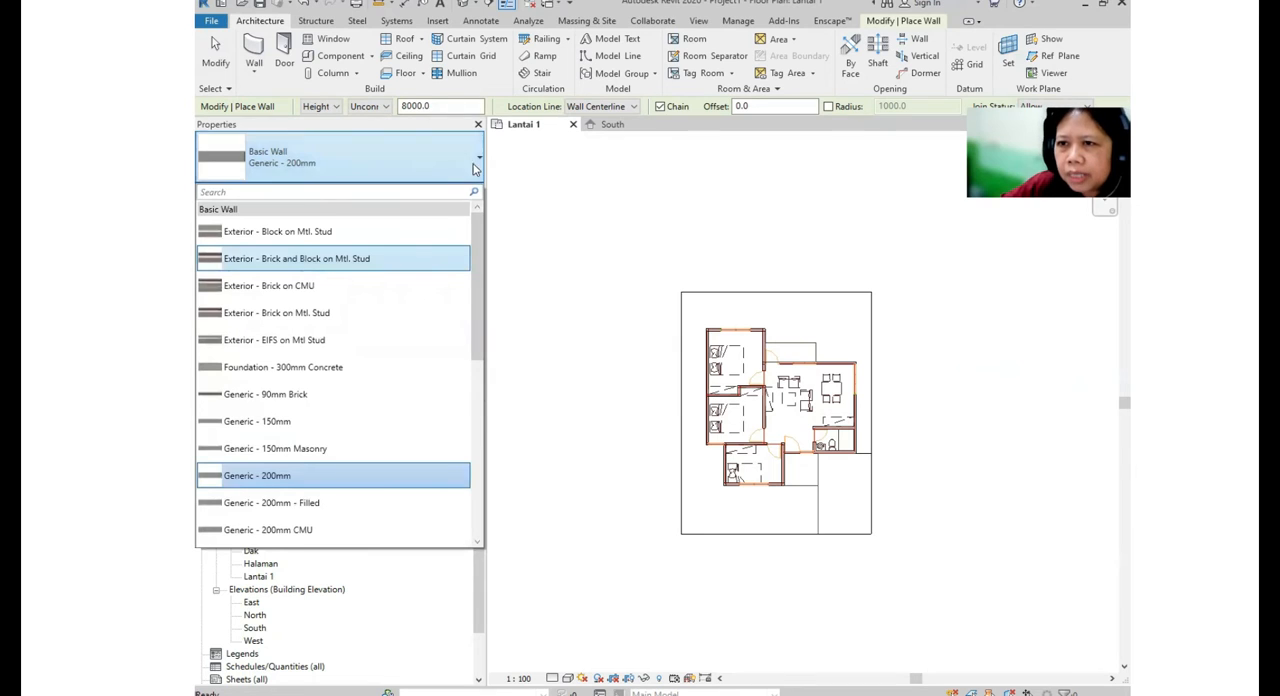
left_click(421, 170)
left_click(461, 194)
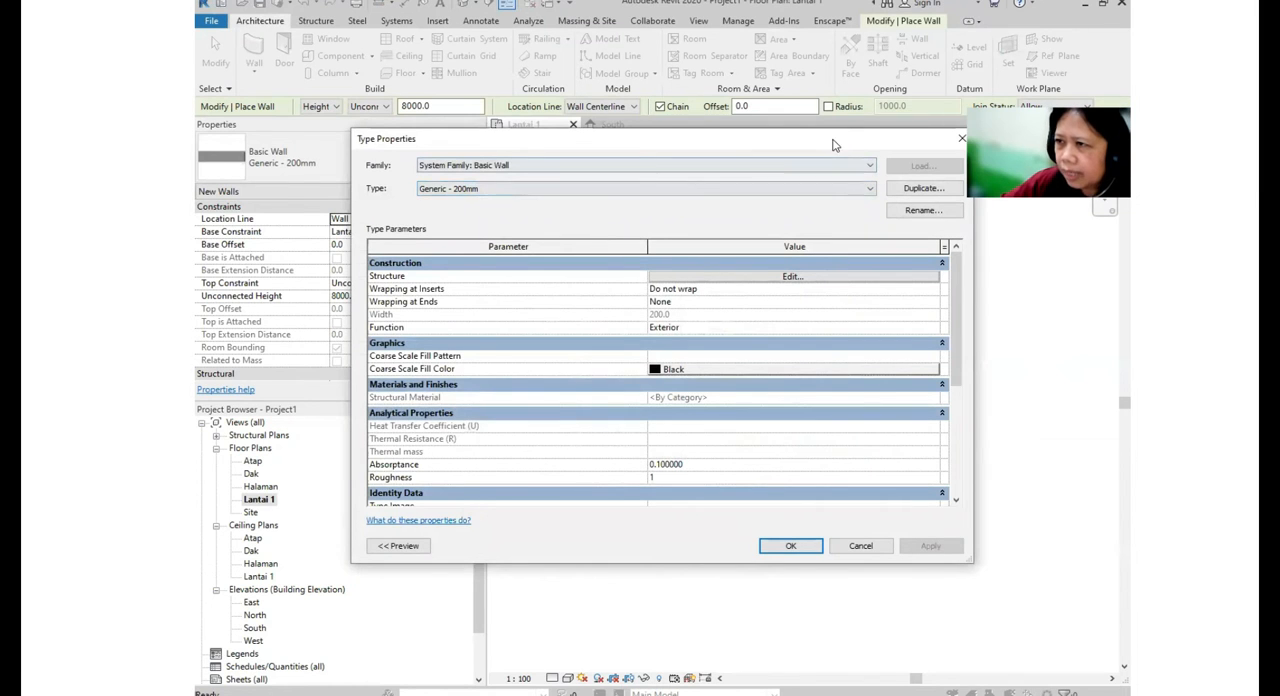
- Duplicate the Generic - 200mm wall type under the name DINDING 150 mm
left_click_drag(835, 145, 817, 151)
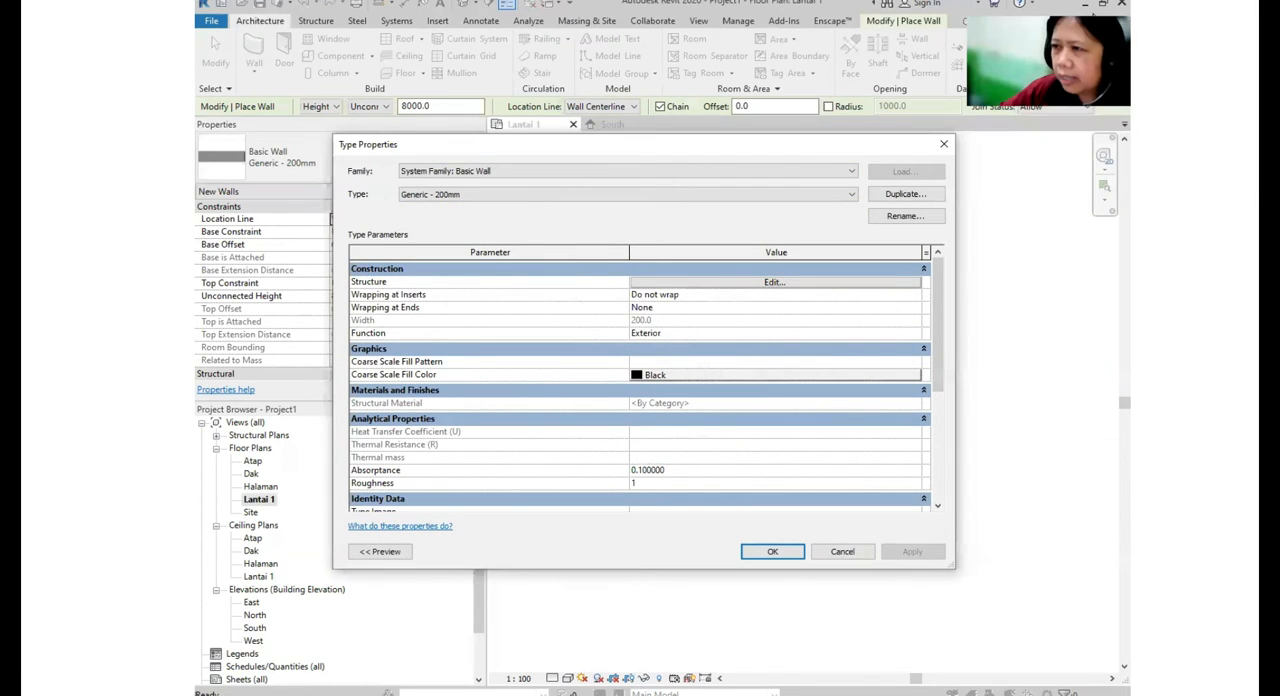
left_click_drag(865, 152, 877, 150)
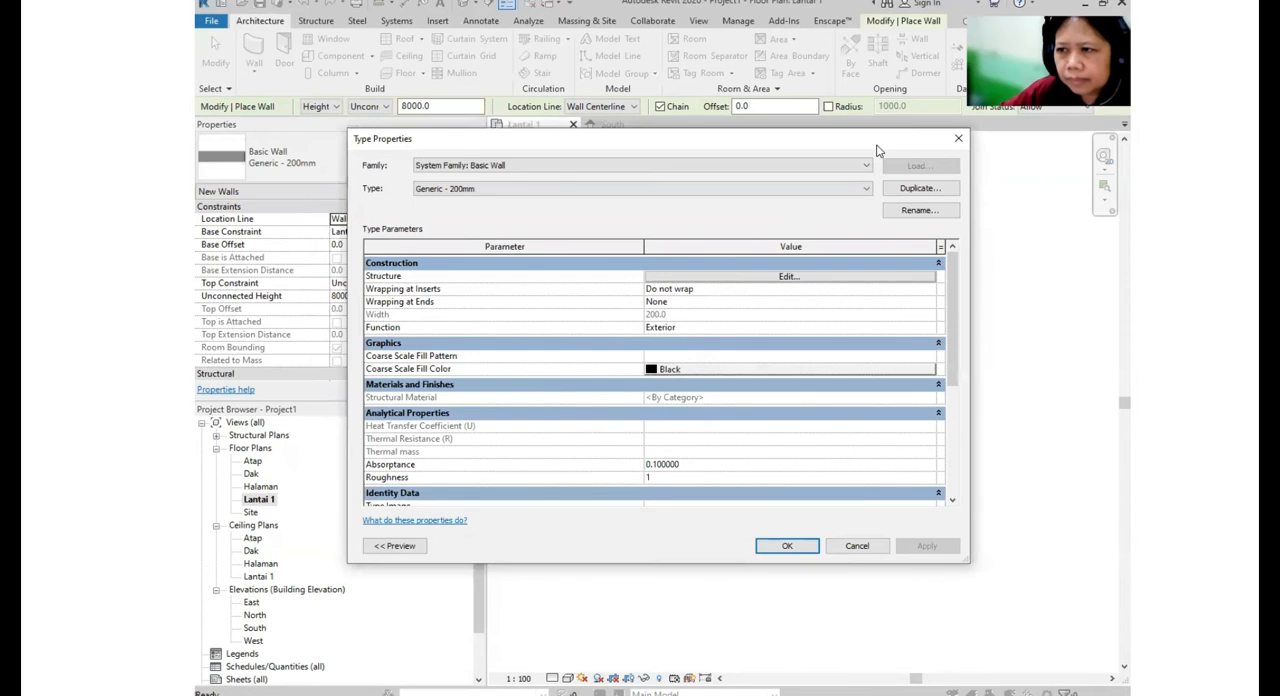
left_click(912, 189)
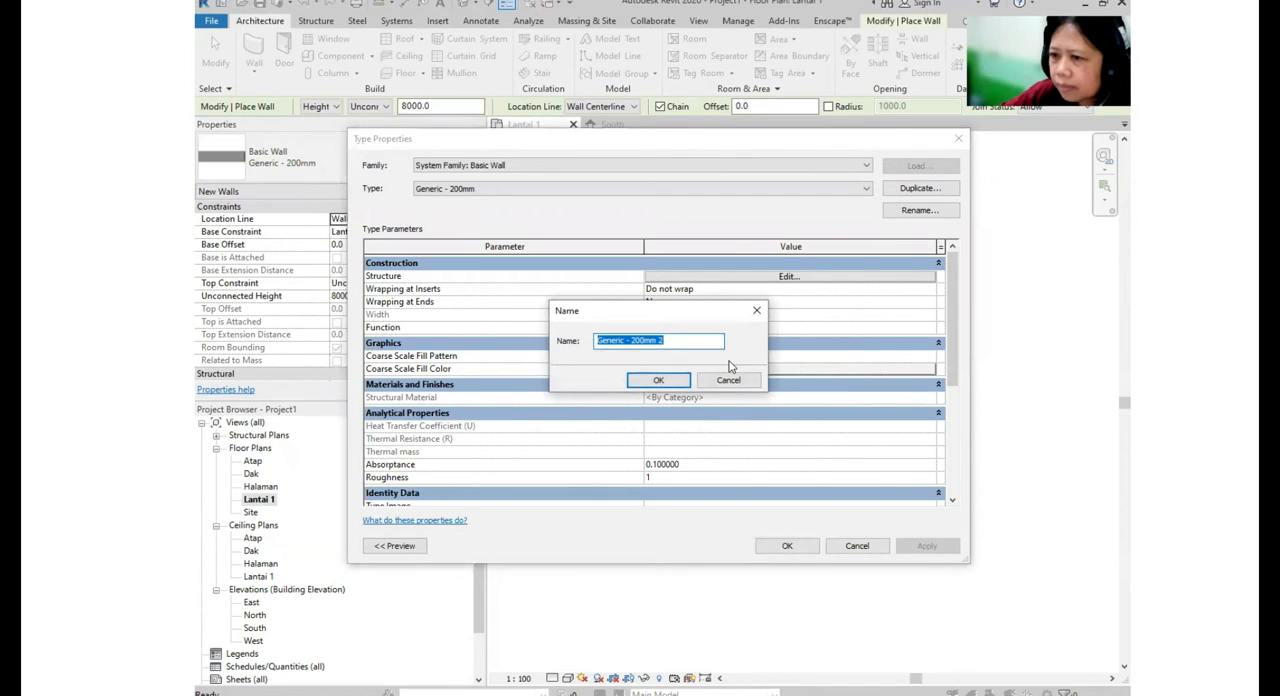
type("DINDING 150 mm")
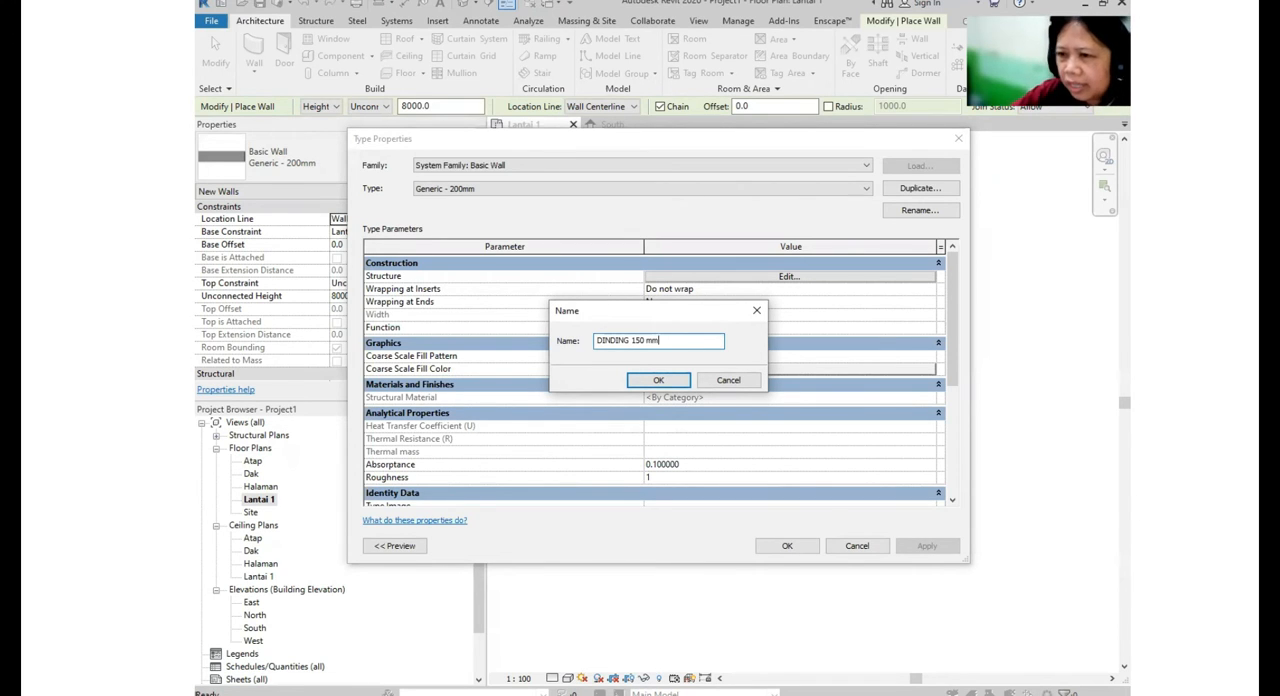
left_click(686, 384)
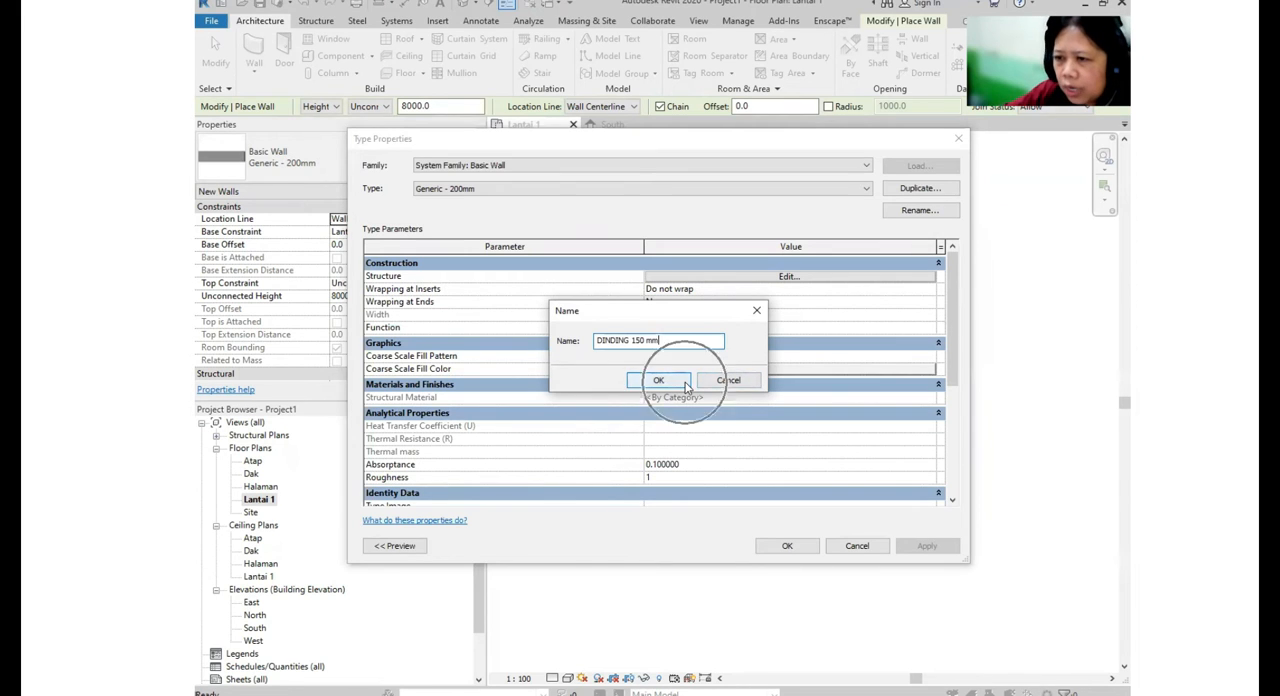
left_click(686, 384)
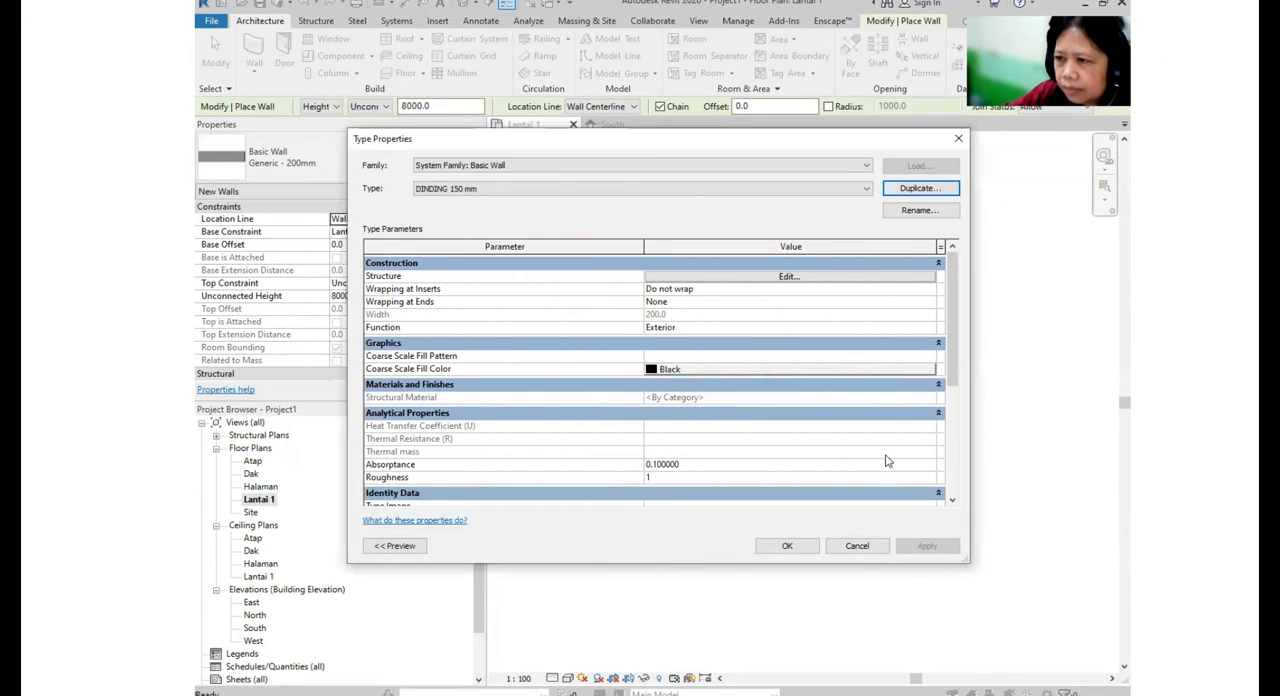
- Edit the structure of the DINDING 150 mm wall type and set the Structure [1] layer's thickness to 150 mm
left_click(790, 277)
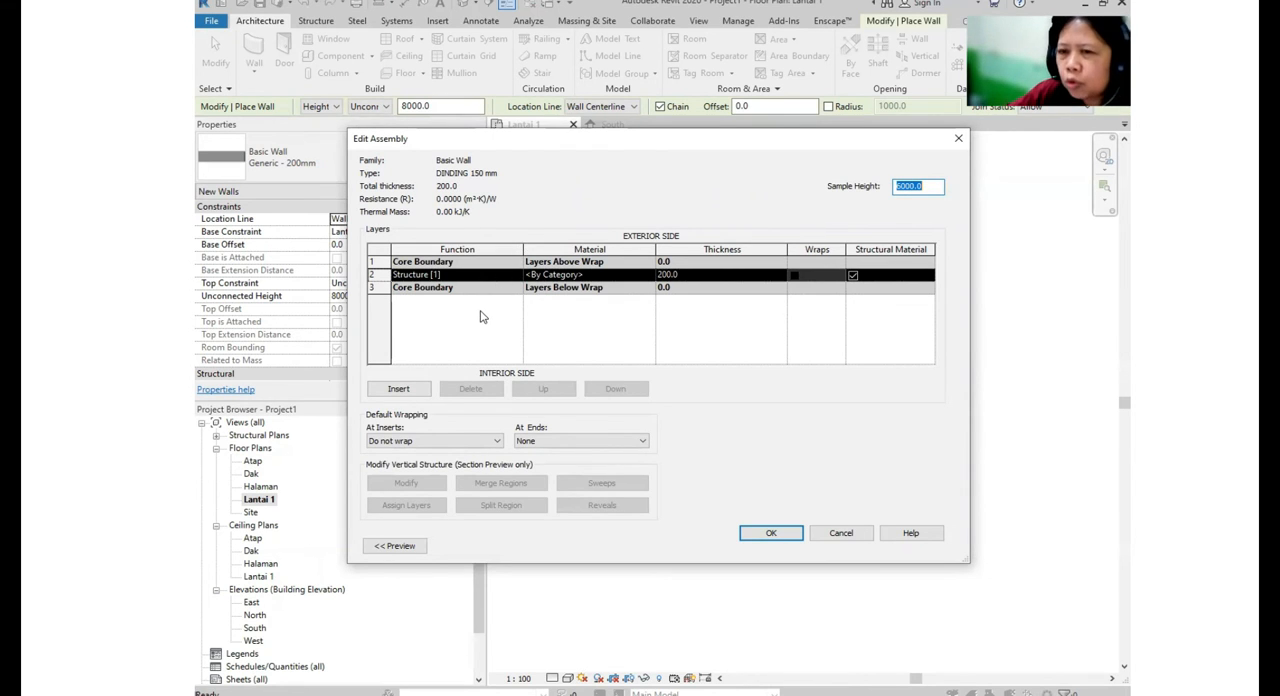
left_click(495, 280)
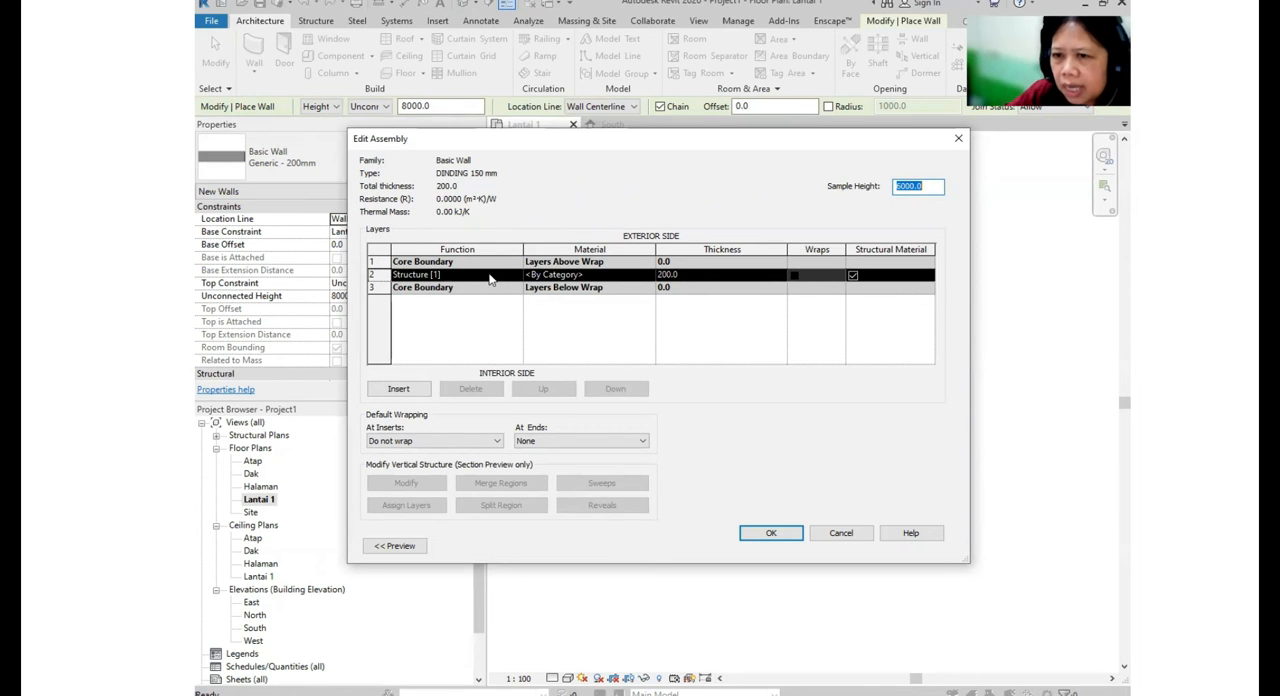
key("ctrl")
key("ctrl")
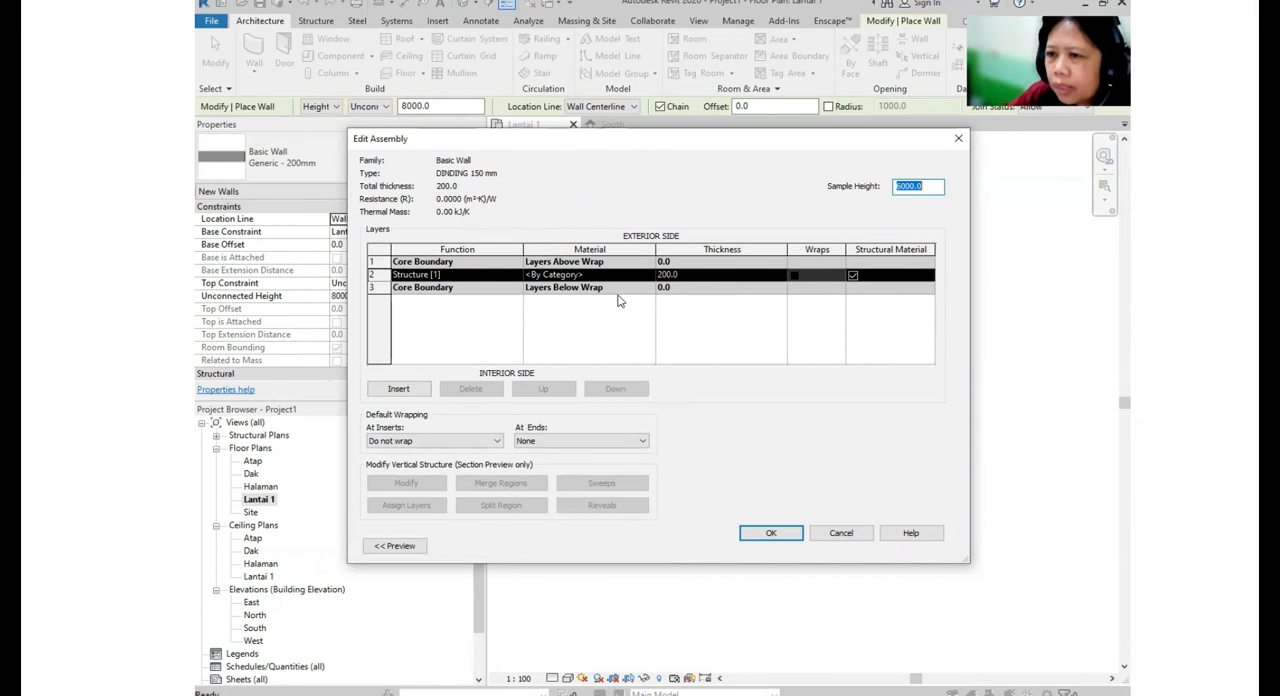
key("ctrl")
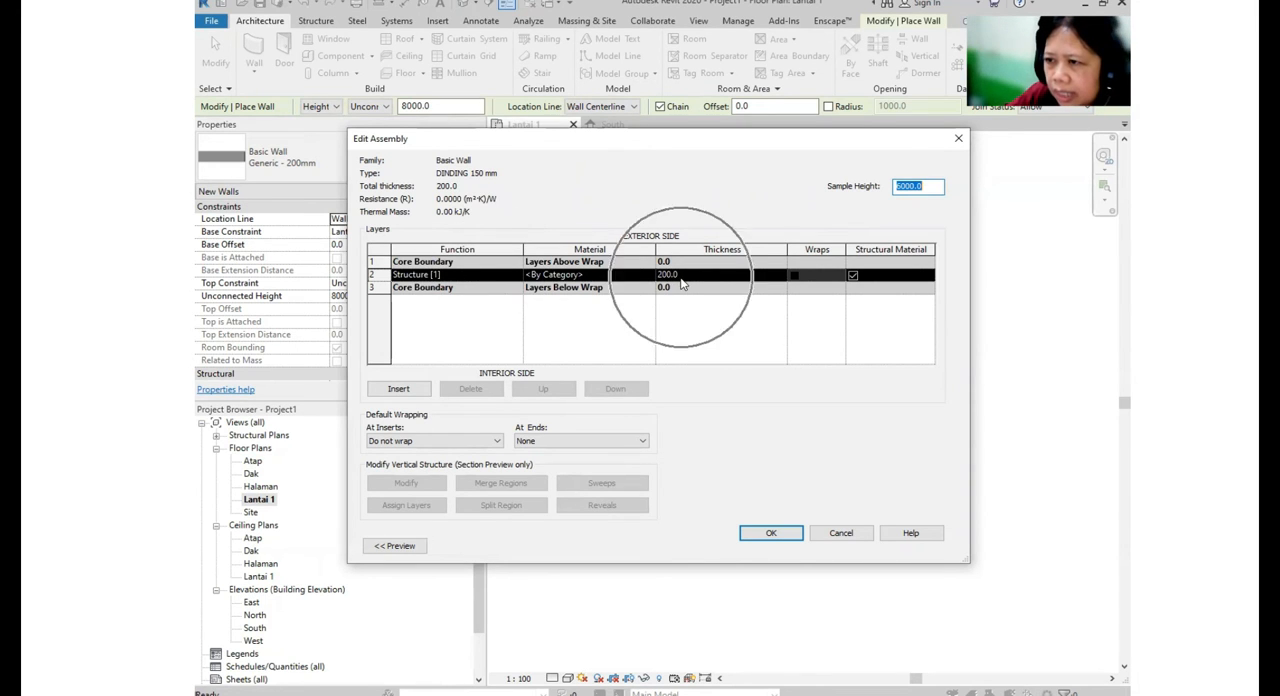
left_click(681, 277)
left_click_drag(681, 277, 585, 274)
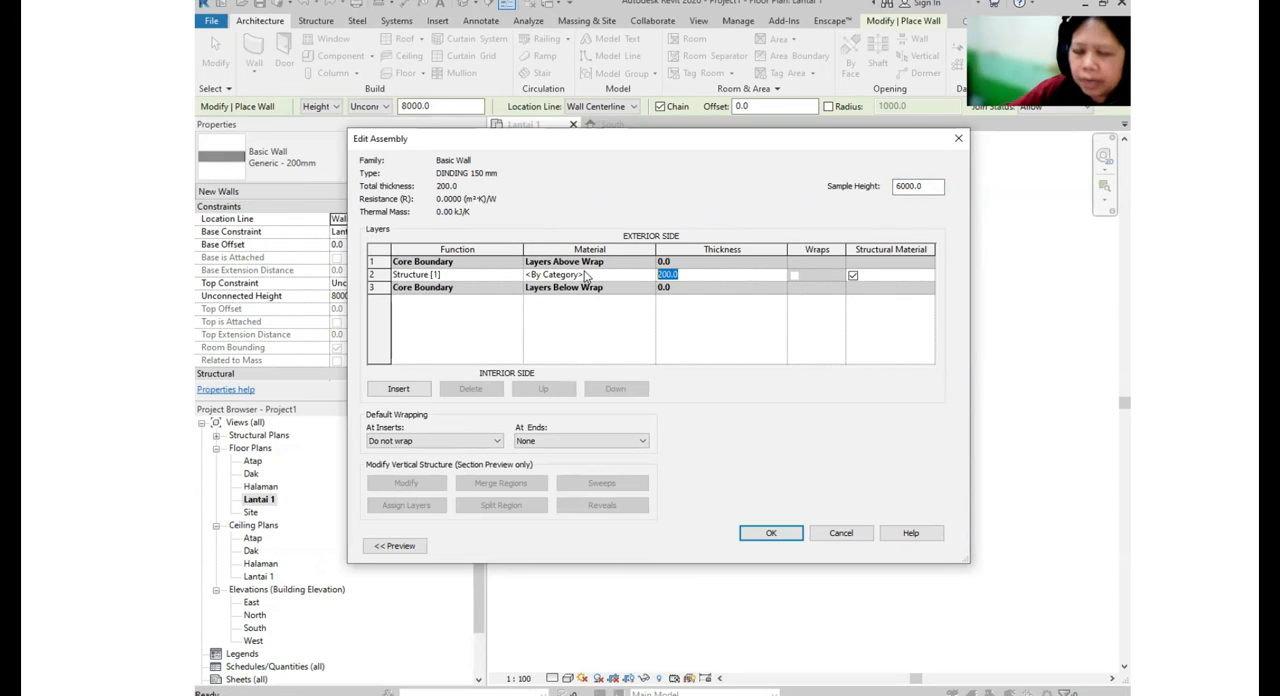
type("150")
key("Return")
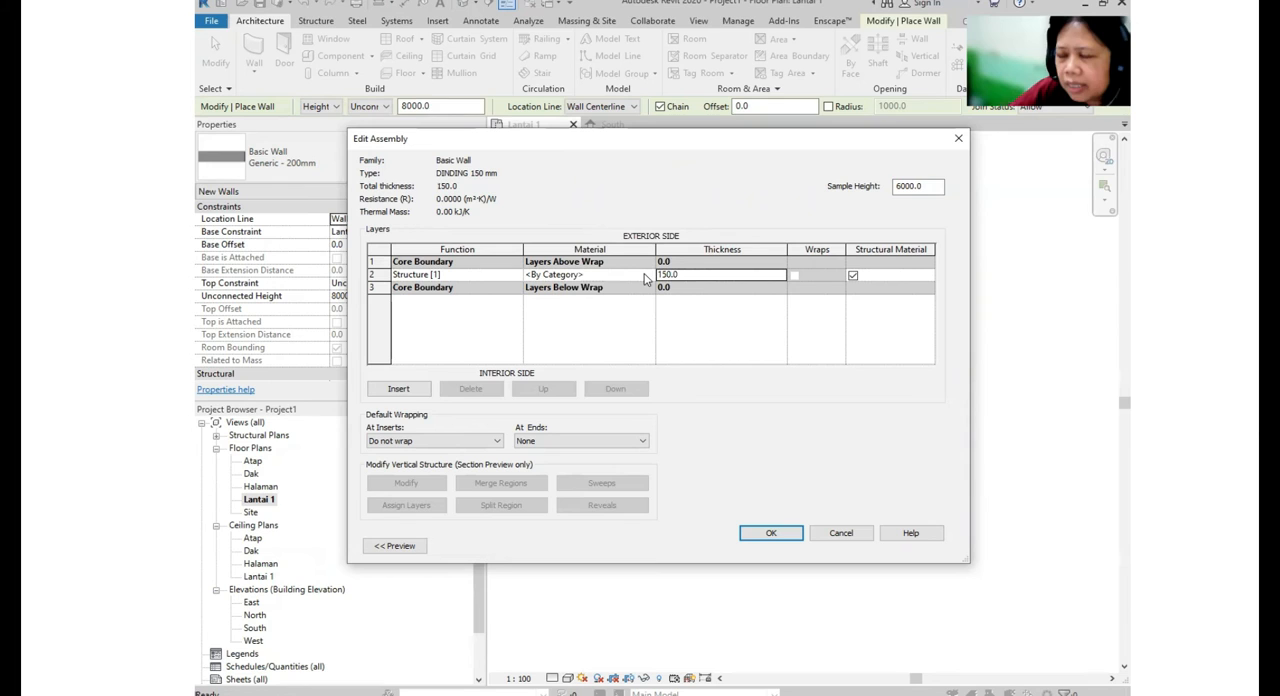
- Open the material selection for the Structure [1] layer and look through the project materials
left_click(646, 277)
left_click(650, 275)
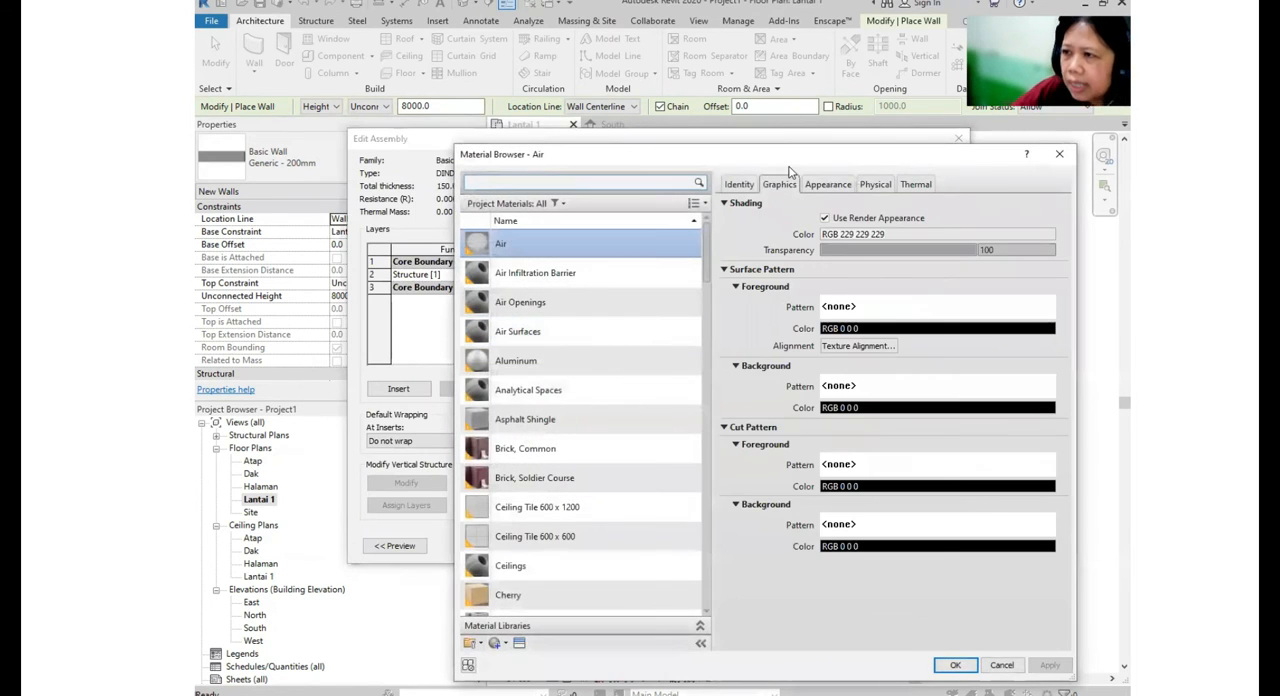
left_click_drag(851, 158, 780, 46)
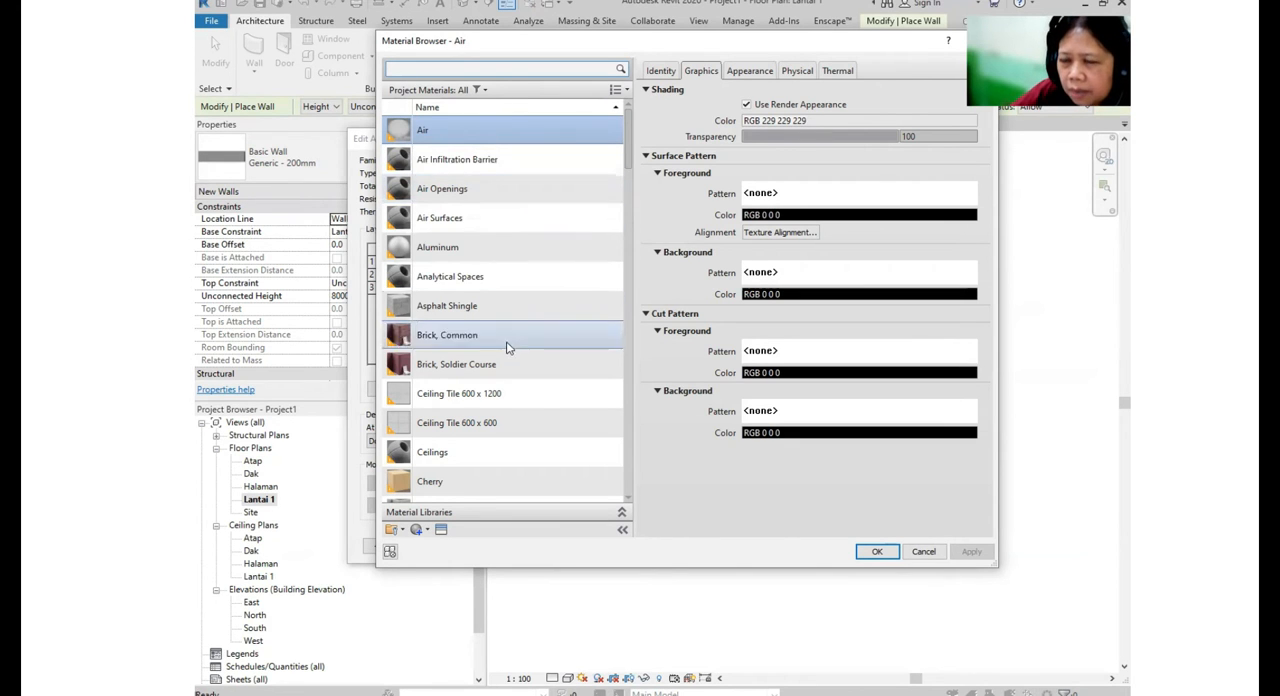
scroll(520, 390, "down", 3)
scroll(533, 421, "down", 4)
scroll(533, 421, "up", 7)
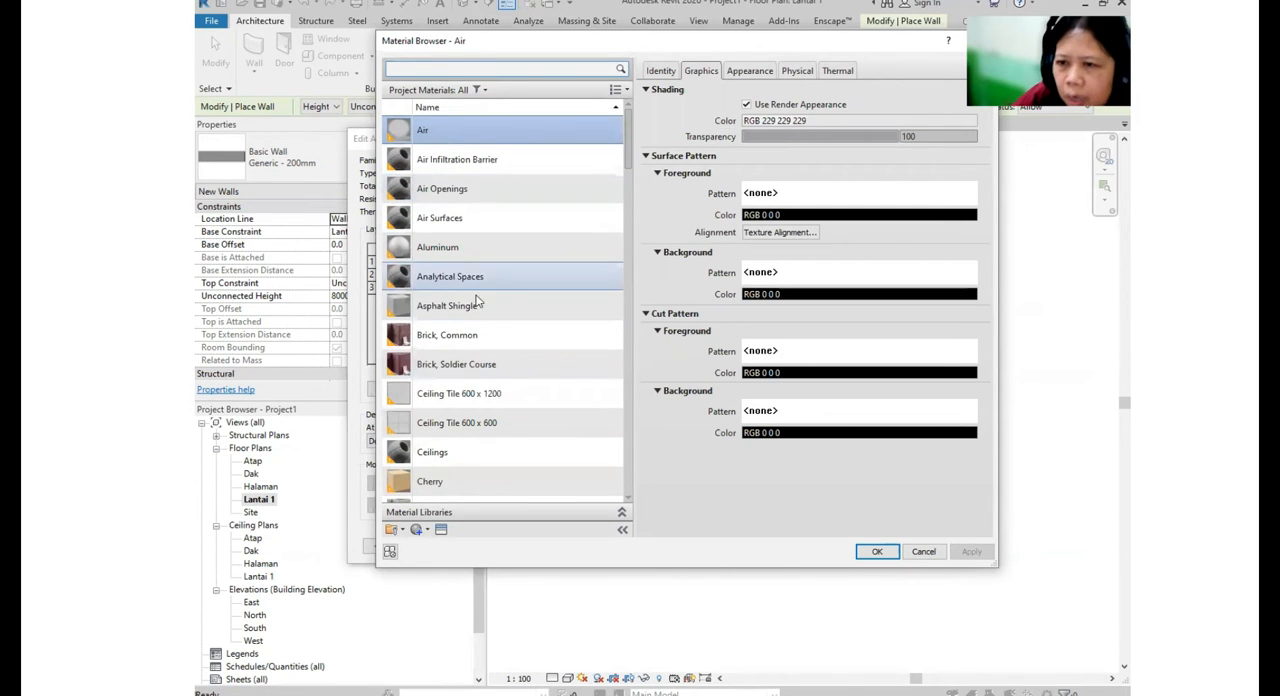
scroll(487, 345, "down", 5)
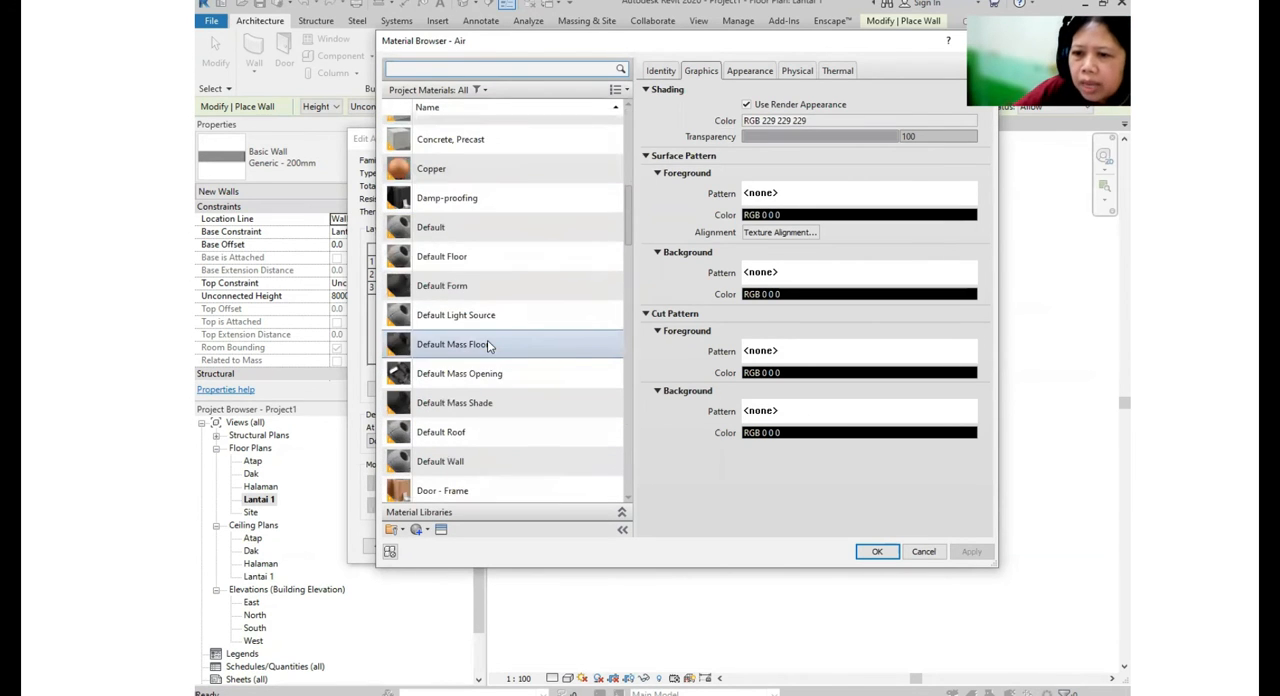
scroll(487, 345, "down", 1)
scroll(487, 345, "down", 2)
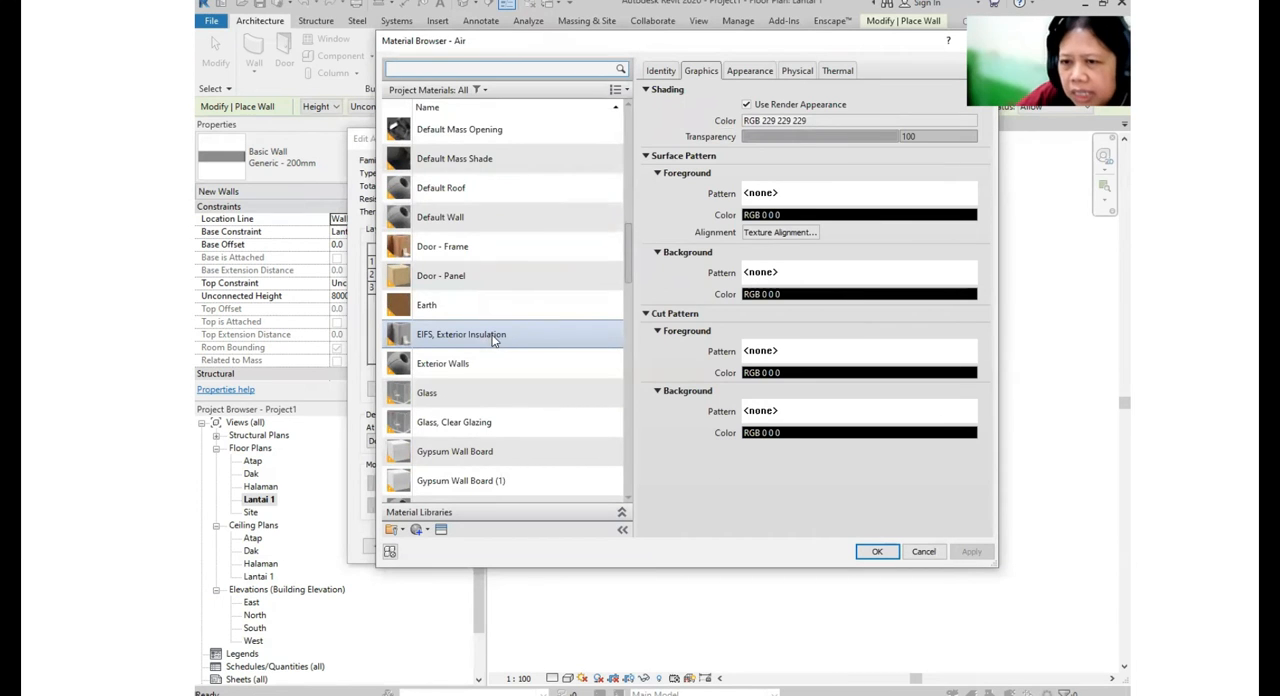
scroll(440, 222, "up", 3)
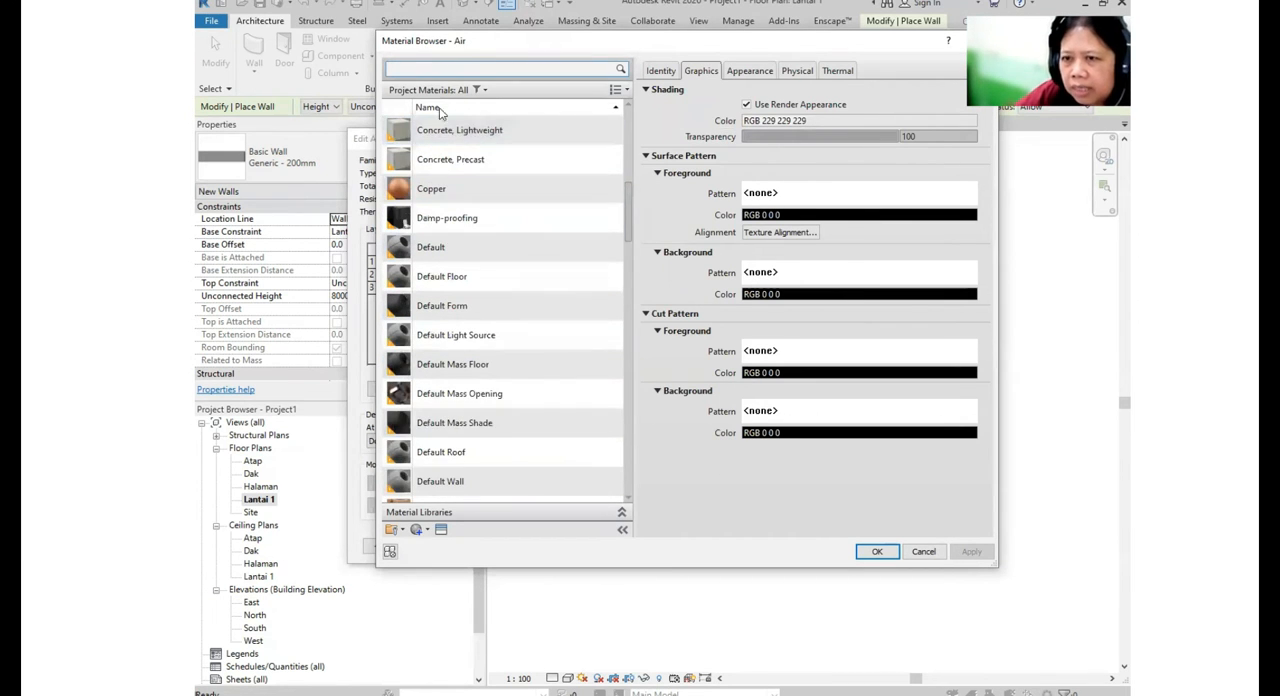
scroll(440, 222, "down", 1)
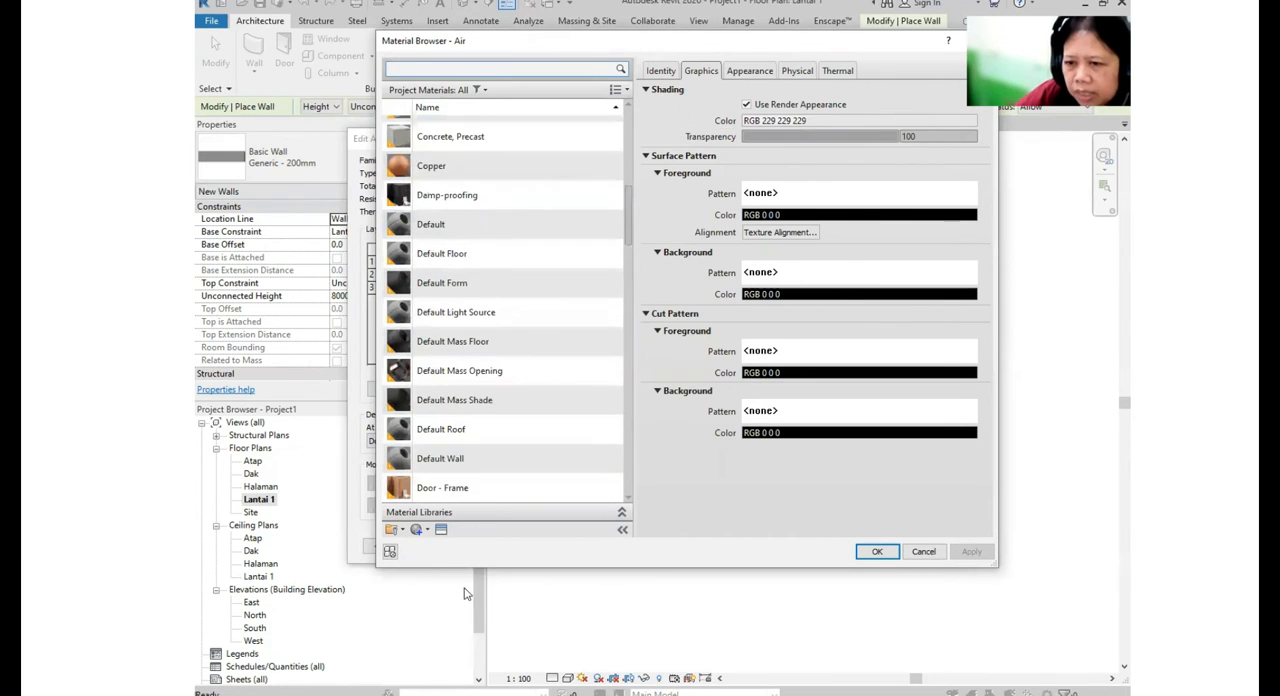
- Create a new material and rename it DINDING 150 mm
left_click(416, 532)
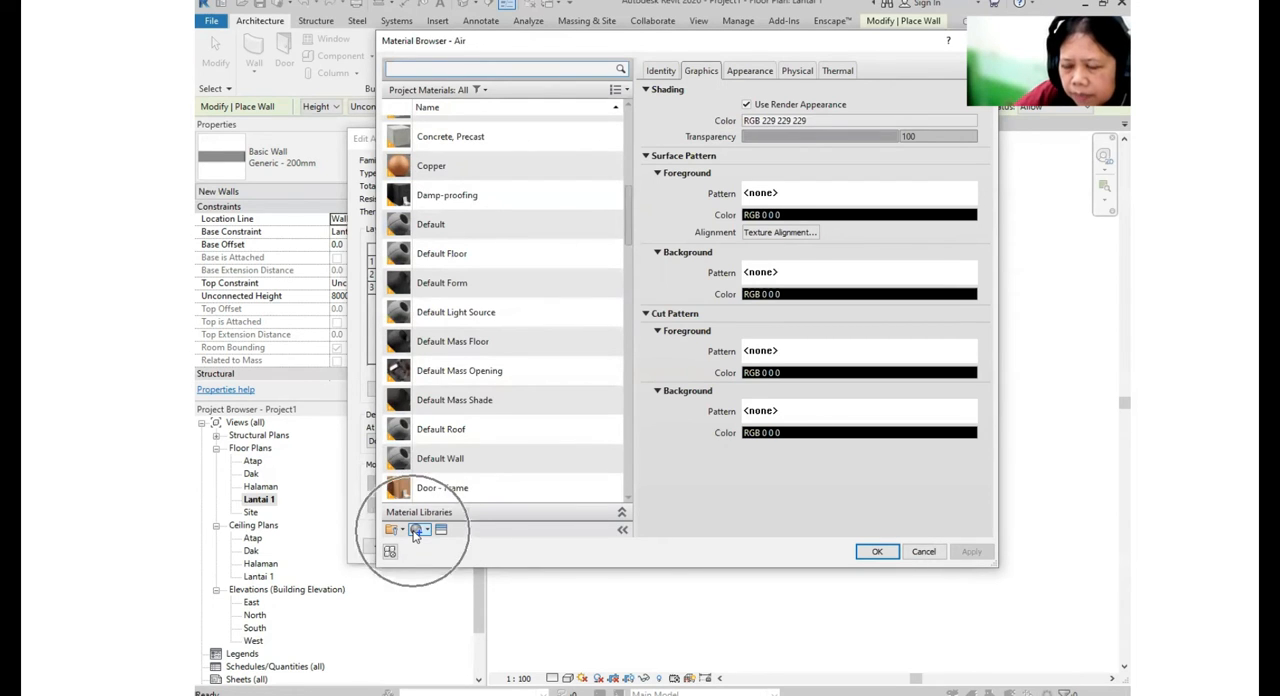
left_click(428, 531)
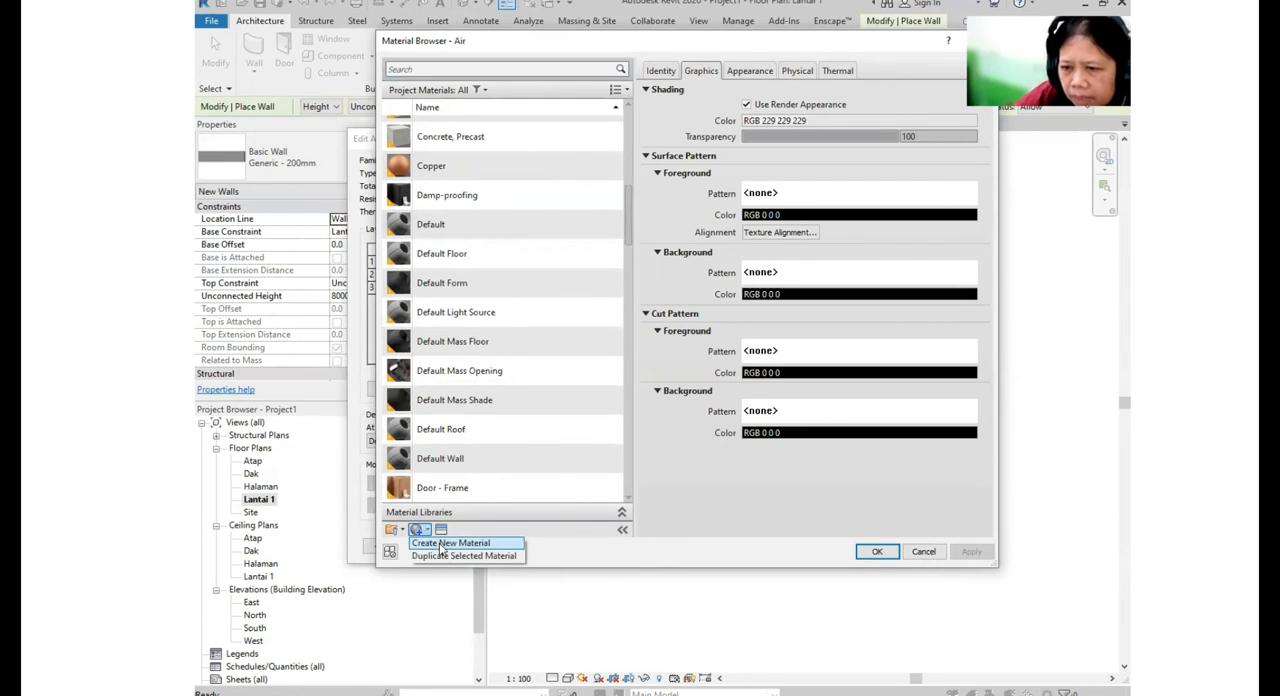
left_click(440, 546)
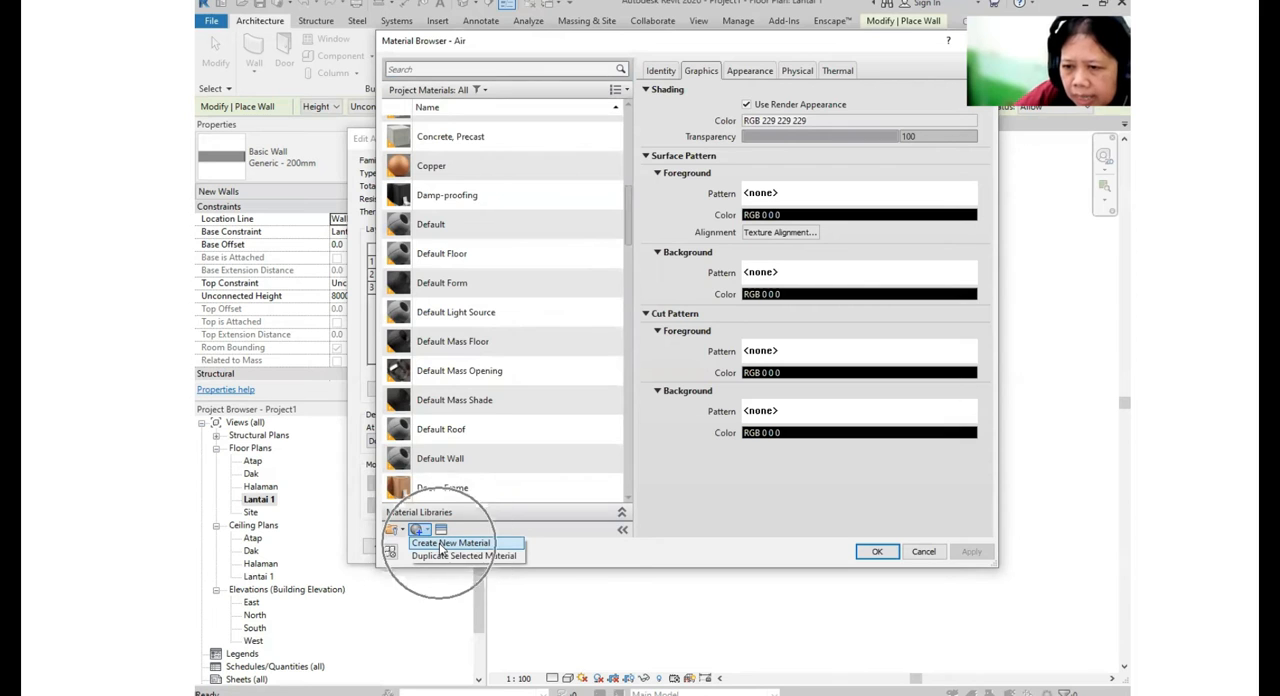
left_click(465, 312)
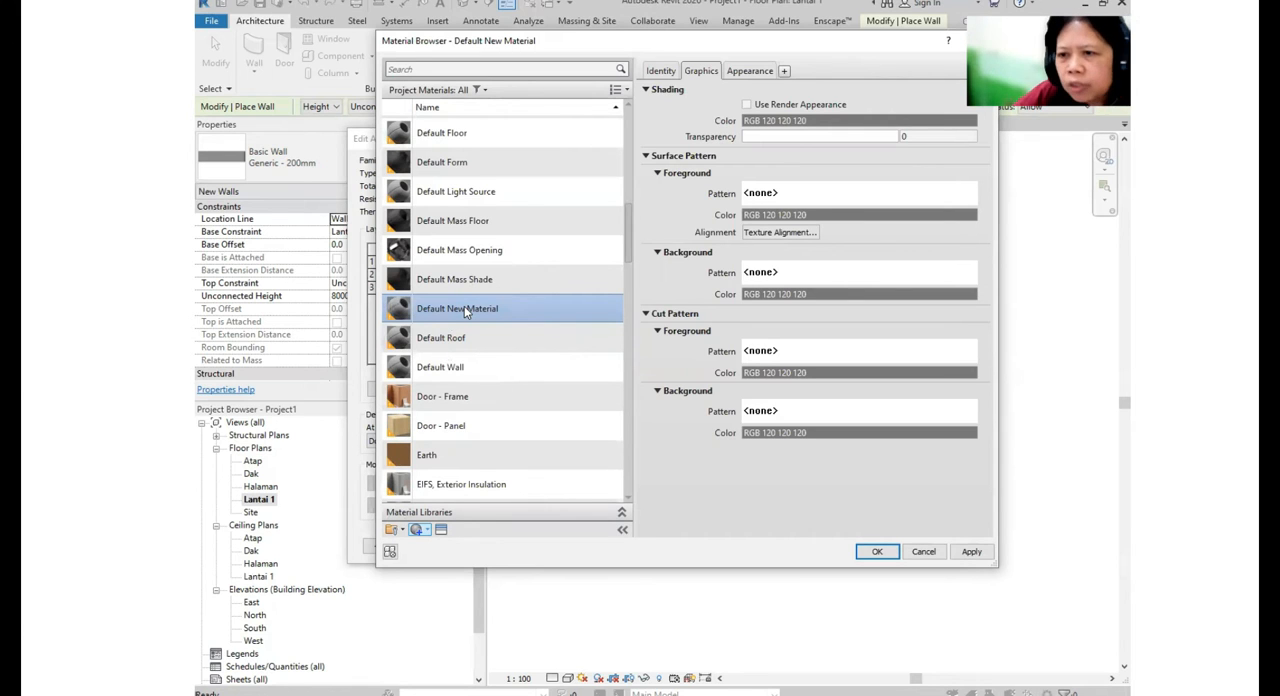
right_click(486, 310)
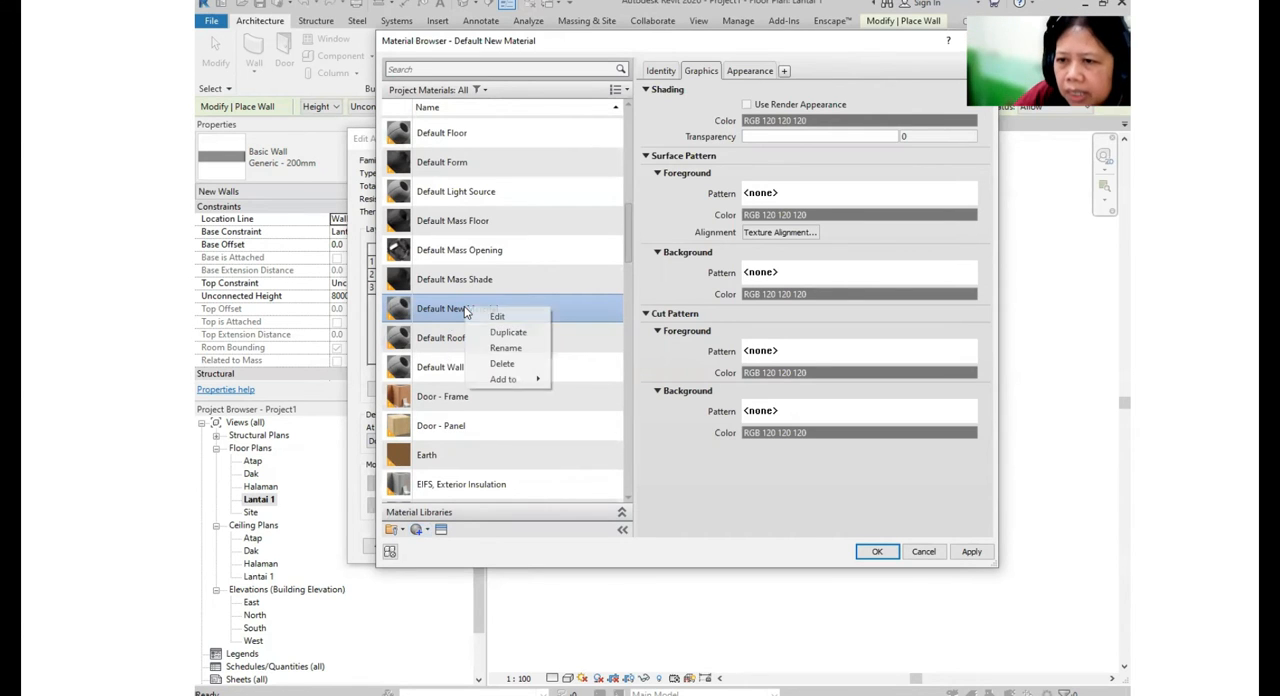
left_click(543, 347)
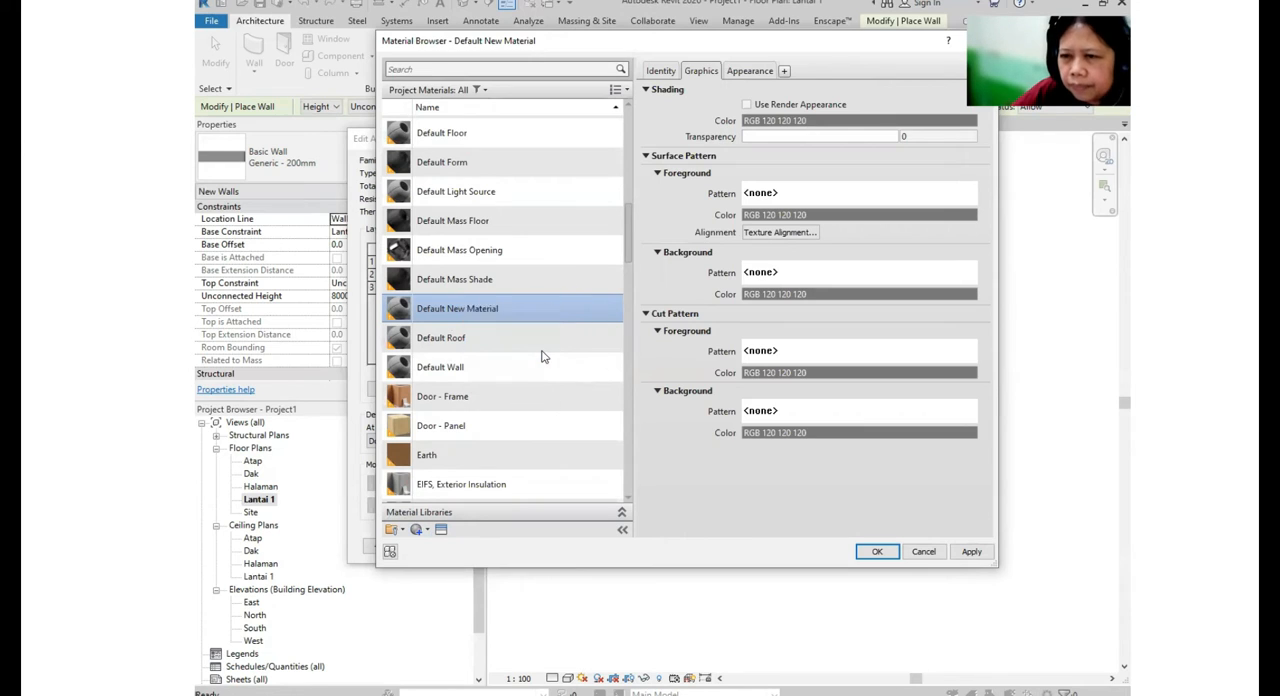
type("DINDING")
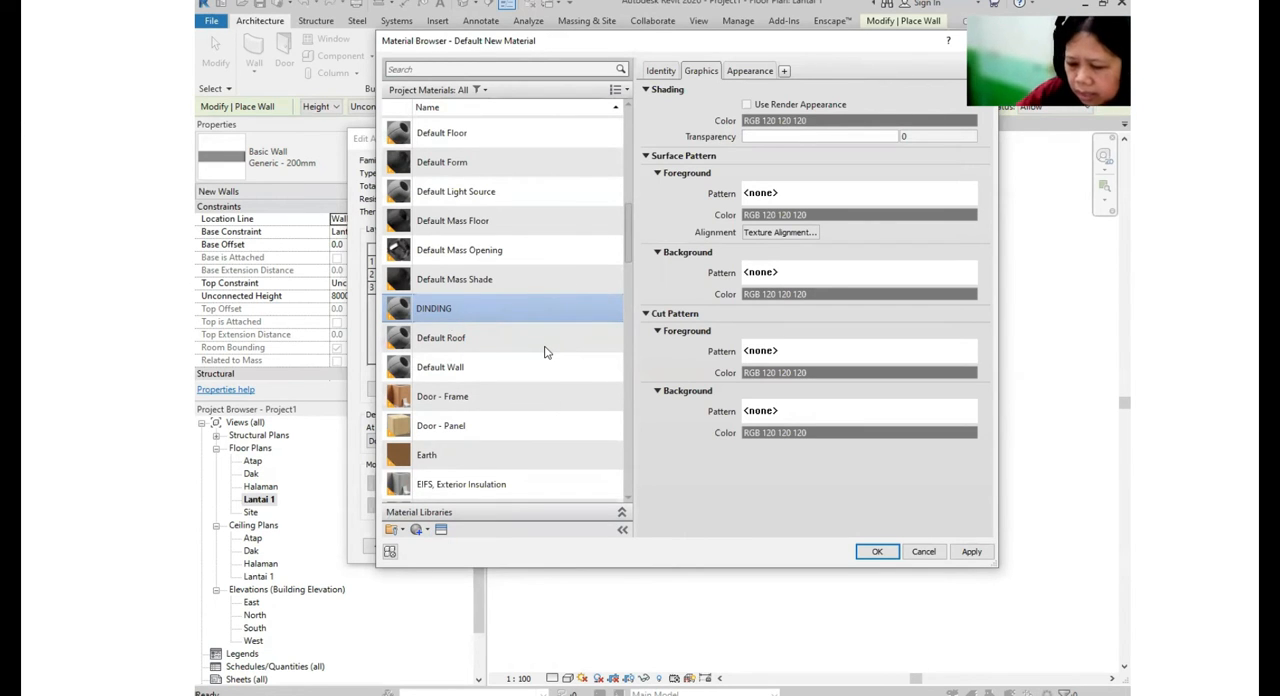
type(" 150 mm")
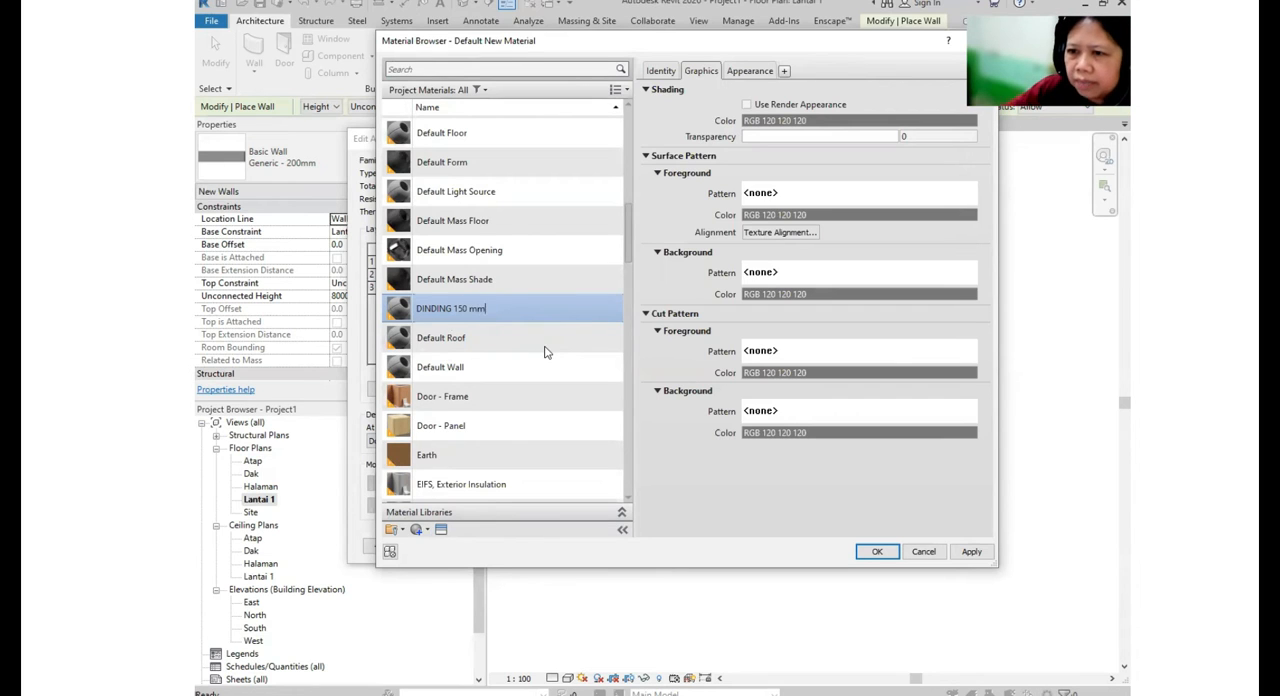
left_click(815, 502)
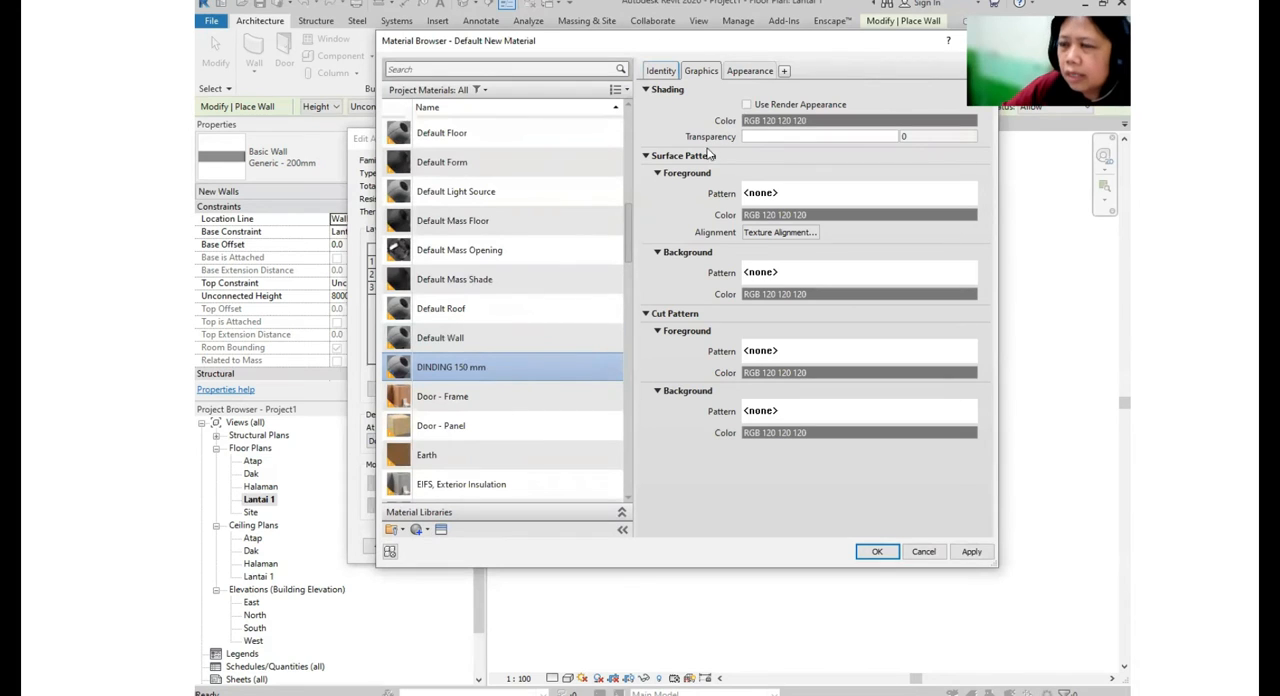
- Enable Use Render Appearance for the shading of the DINDING 150 mm material
key("ctrl")
key("ctrl")
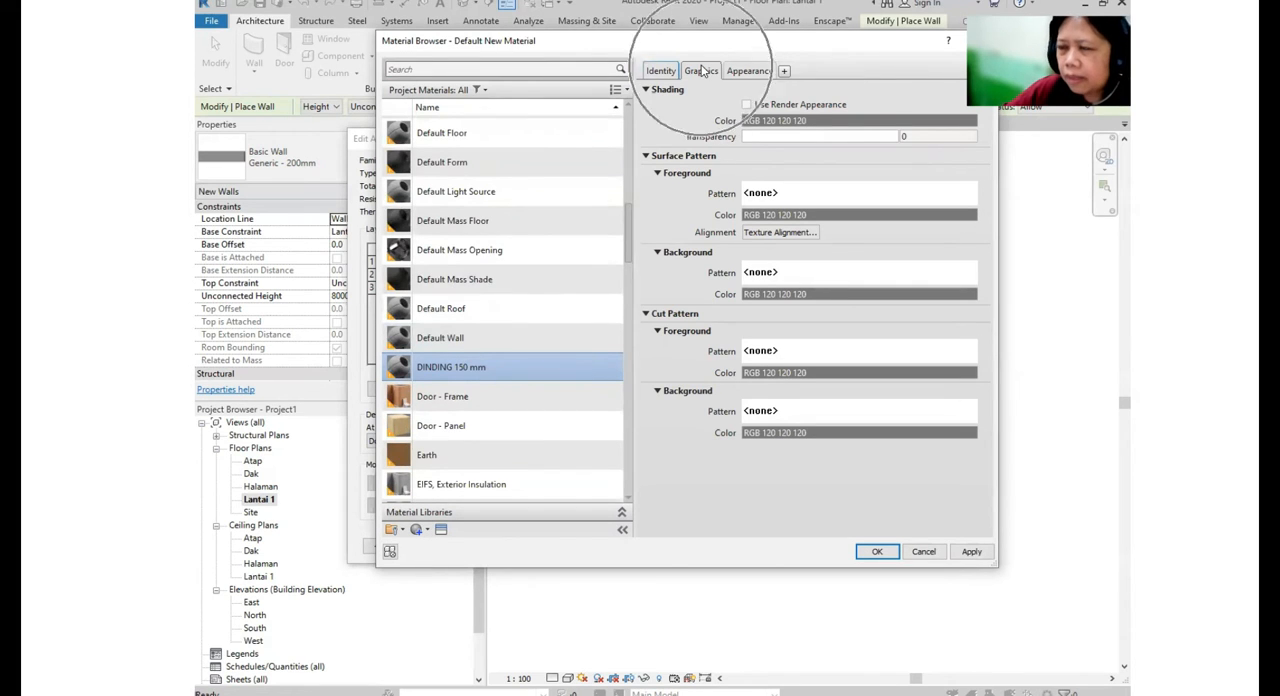
left_click(747, 106)
key("ctrl")
key("ctrl")
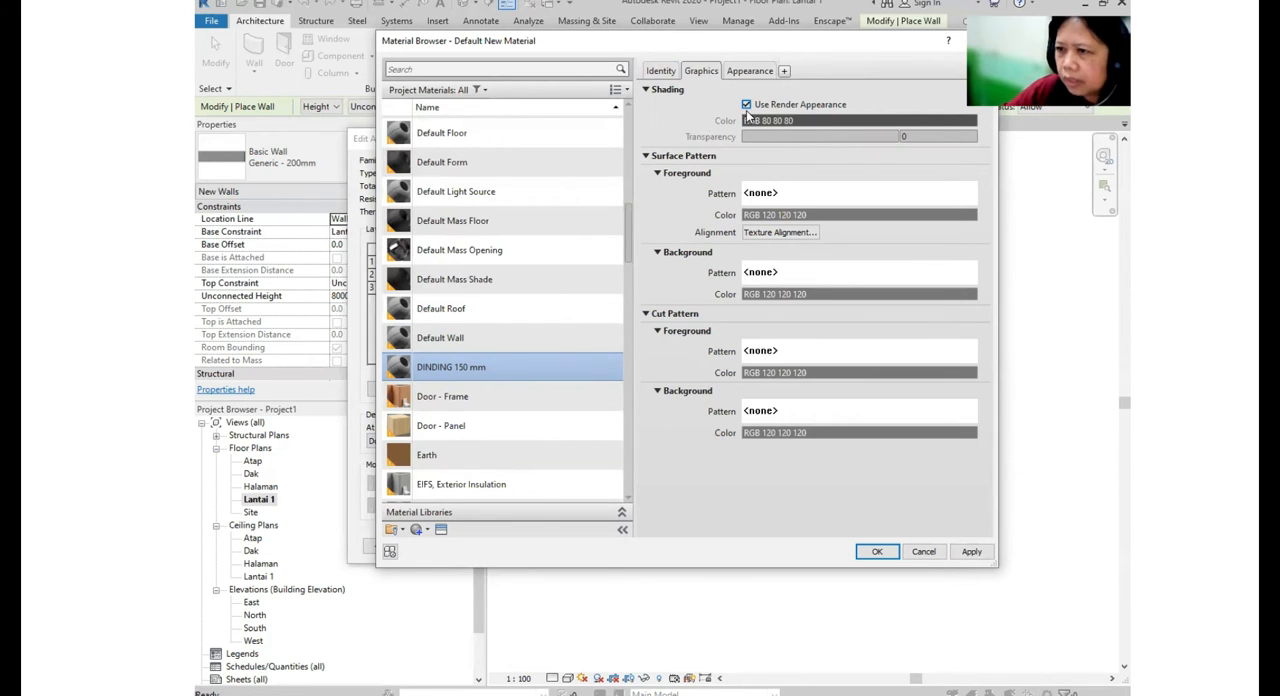
left_click(806, 194)
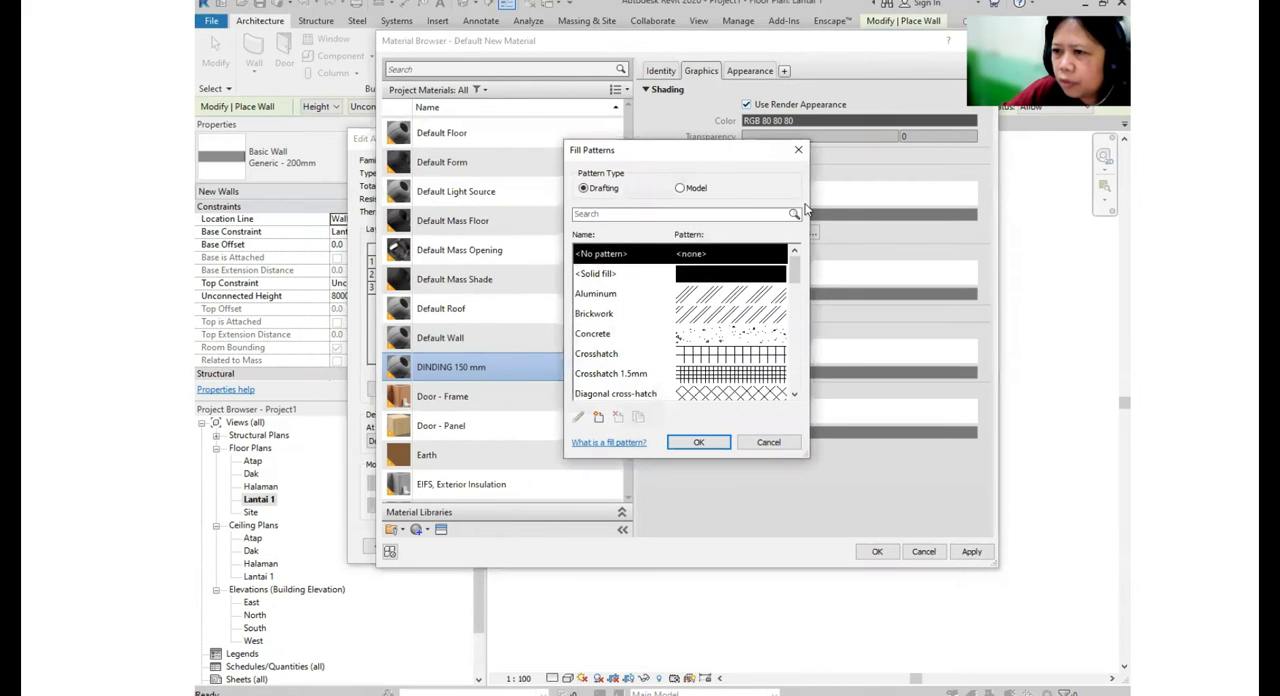
left_click(798, 149)
left_click(870, 196)
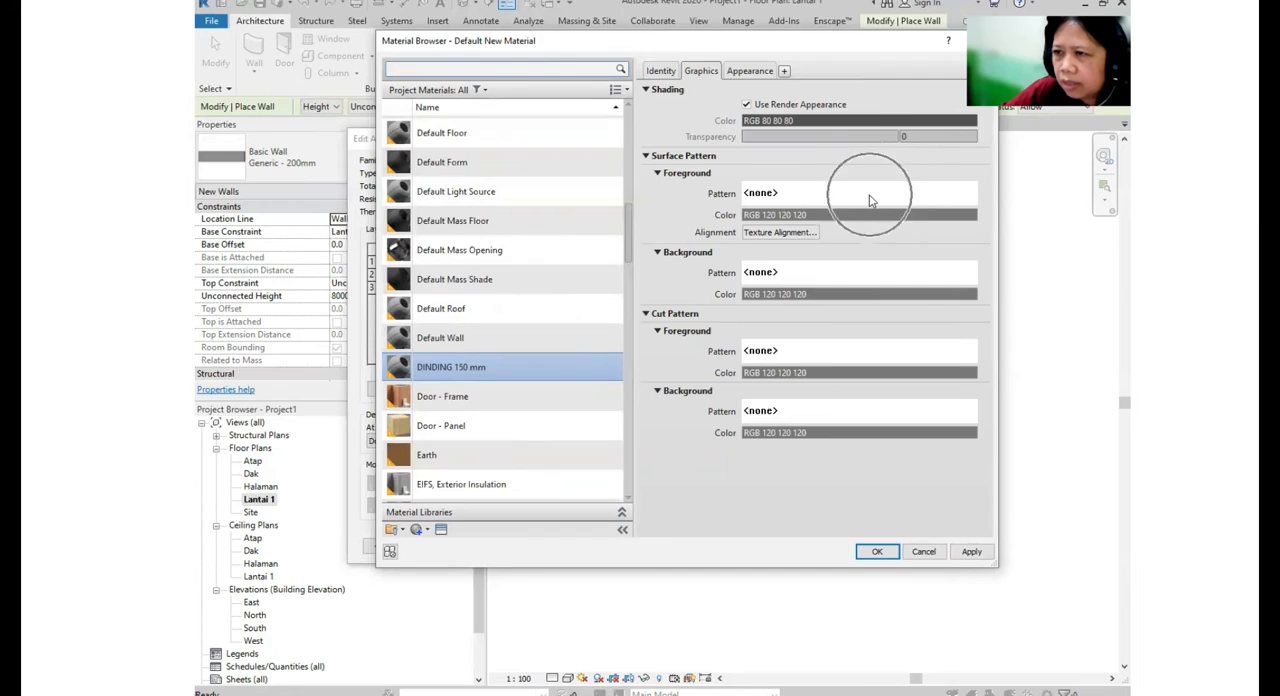
left_click(870, 200)
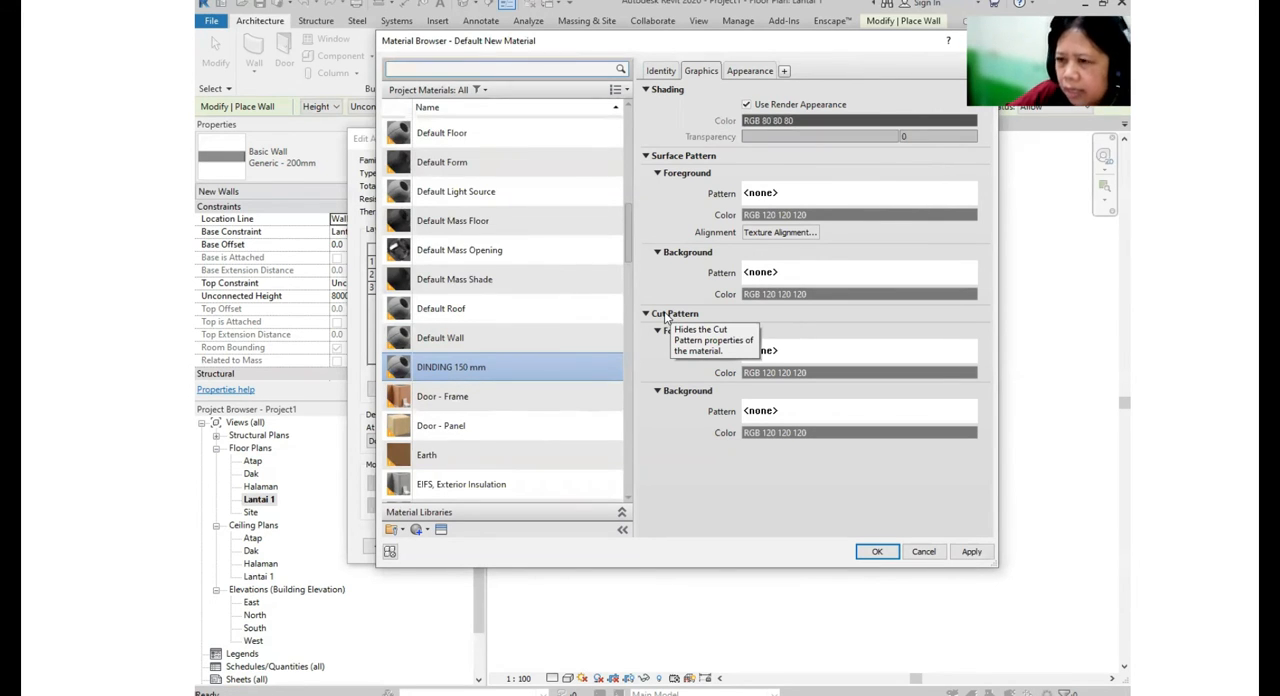
key("ctrl")
key("ctrl")
key("ctrl")
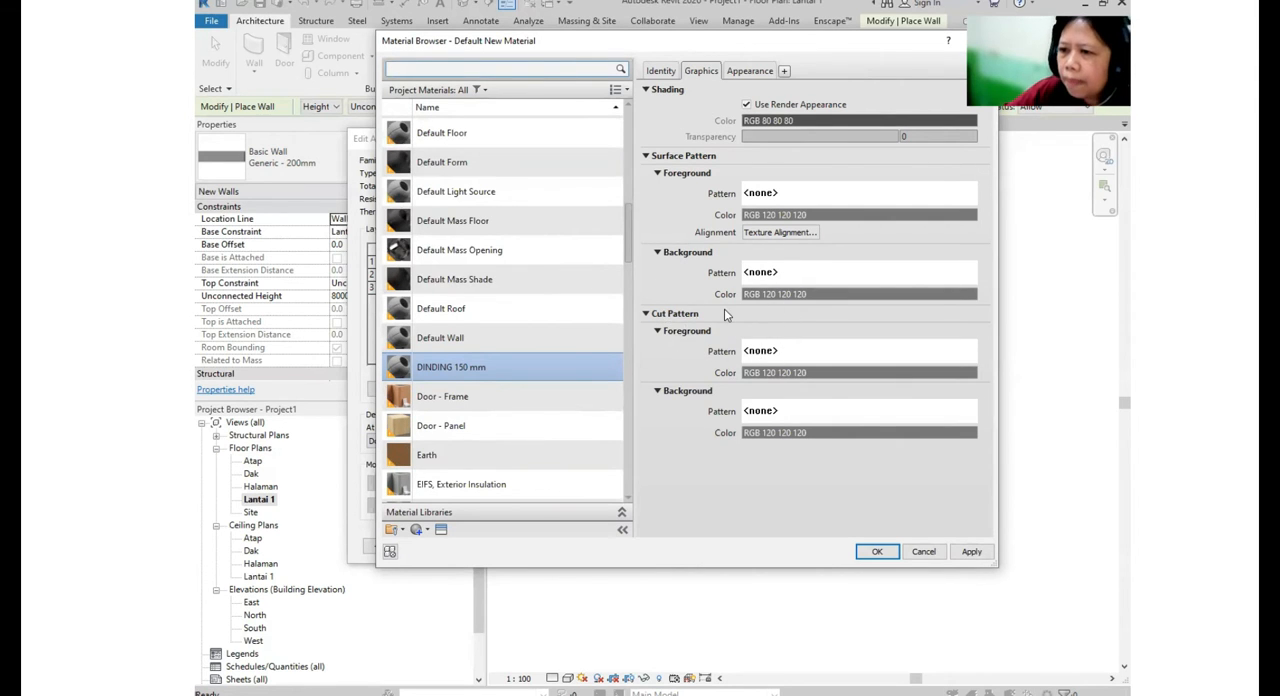
key("ctrl")
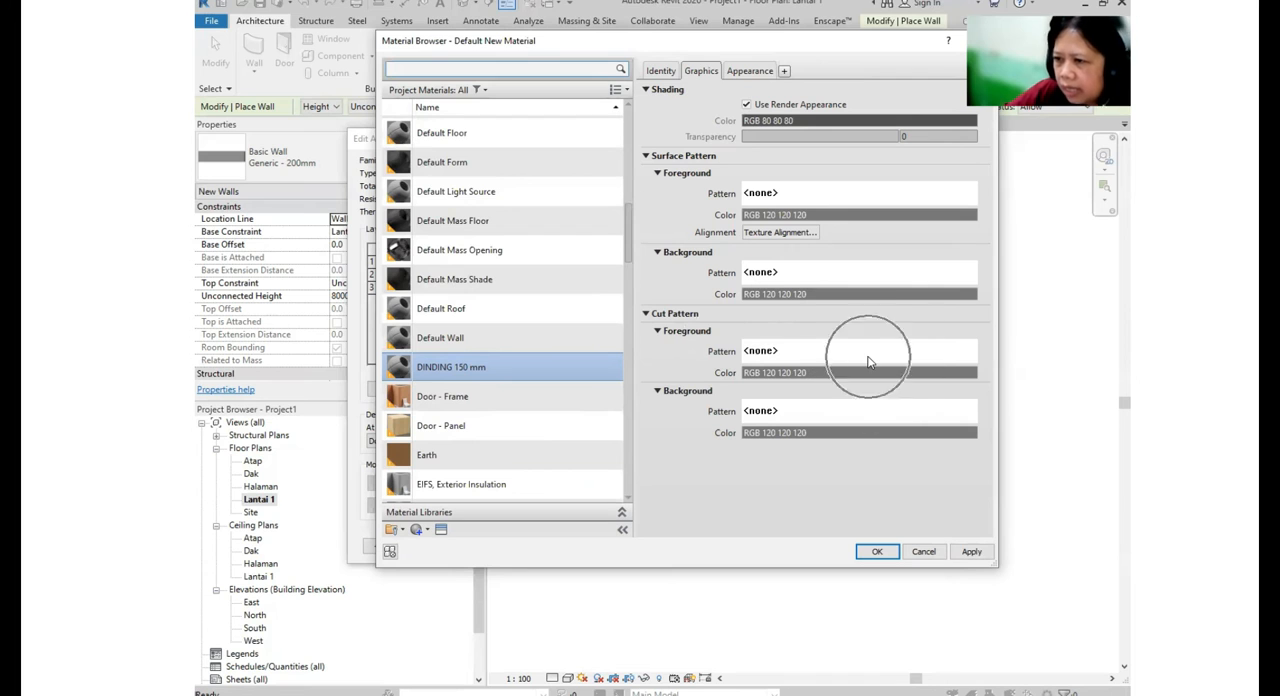
- Set the foreground cut pattern of the DINDING 150 mm material to the Brickwork drafting pattern
key("ctrl")
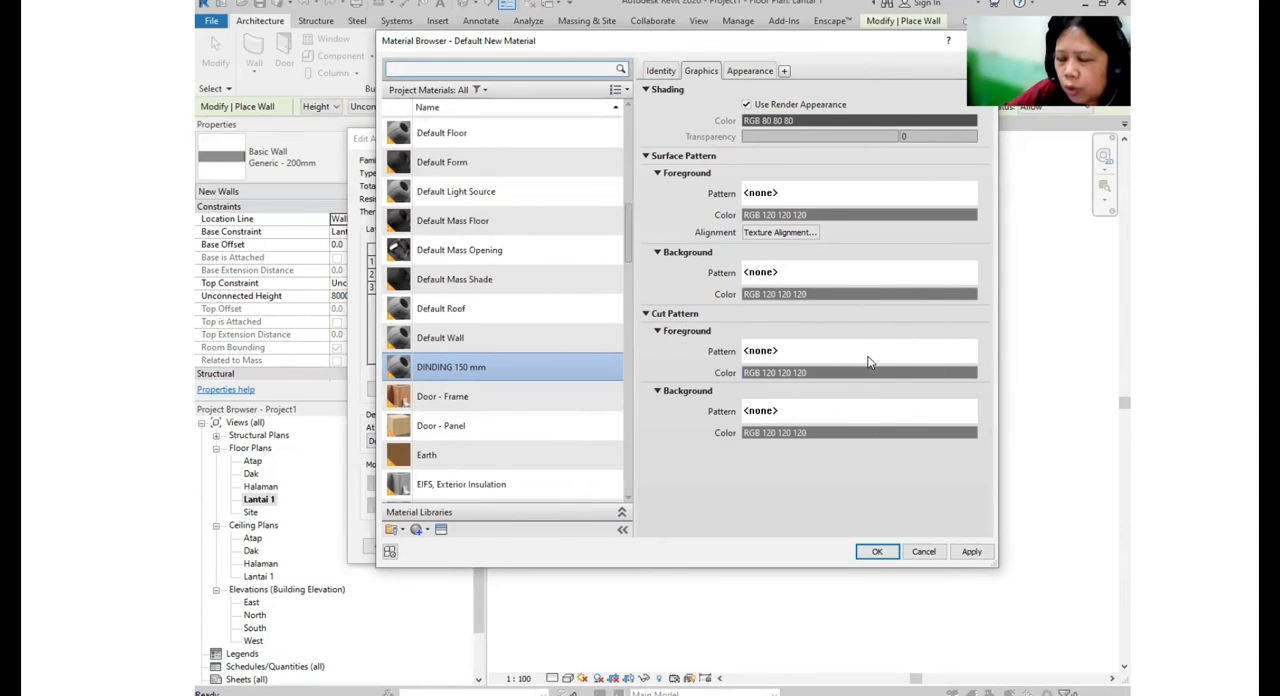
left_click(868, 362)
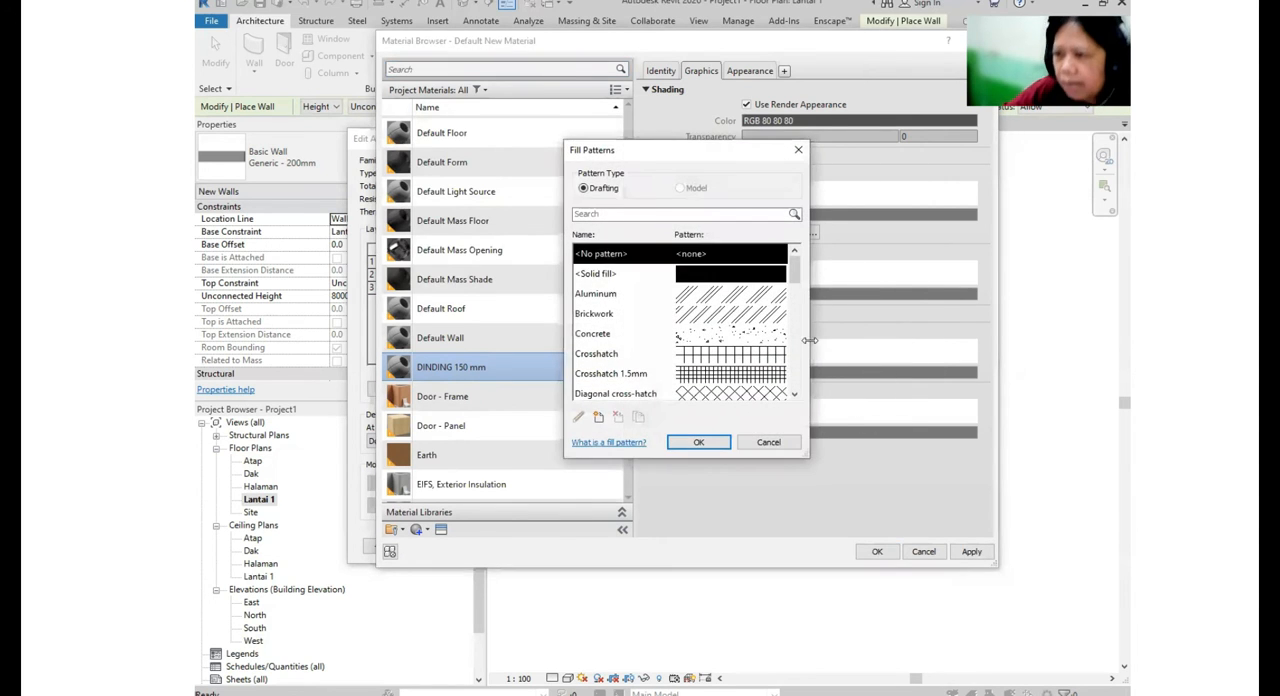
left_click(750, 318)
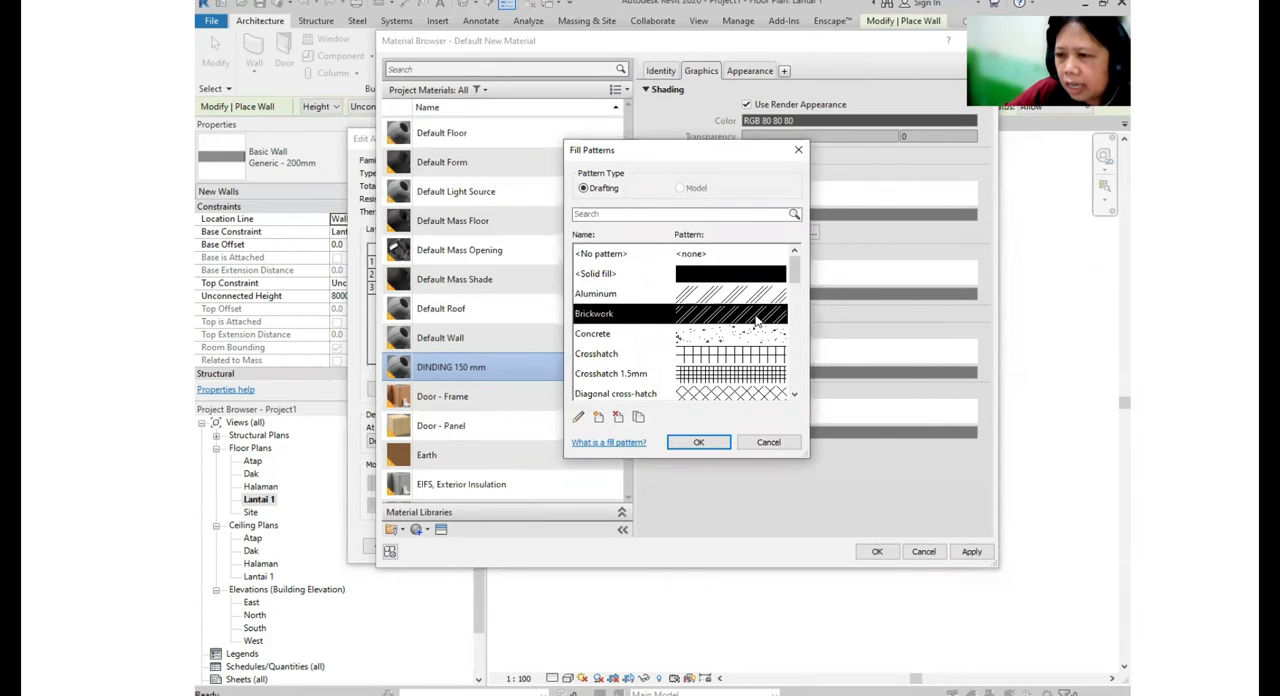
left_click(728, 441)
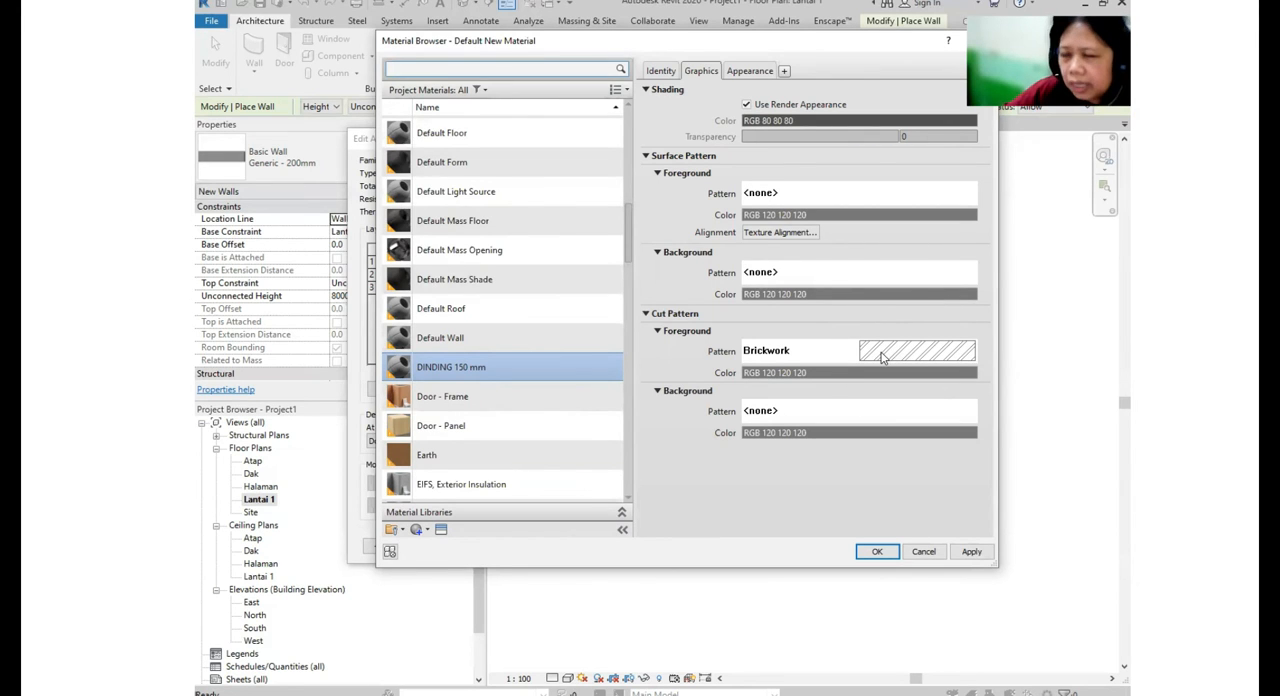
- Replace the material's appearance asset with Concrete - Precast Smooth - Light Grey - Wall height from the Concrete category of Autodesk Physical Assets
left_click(751, 71)
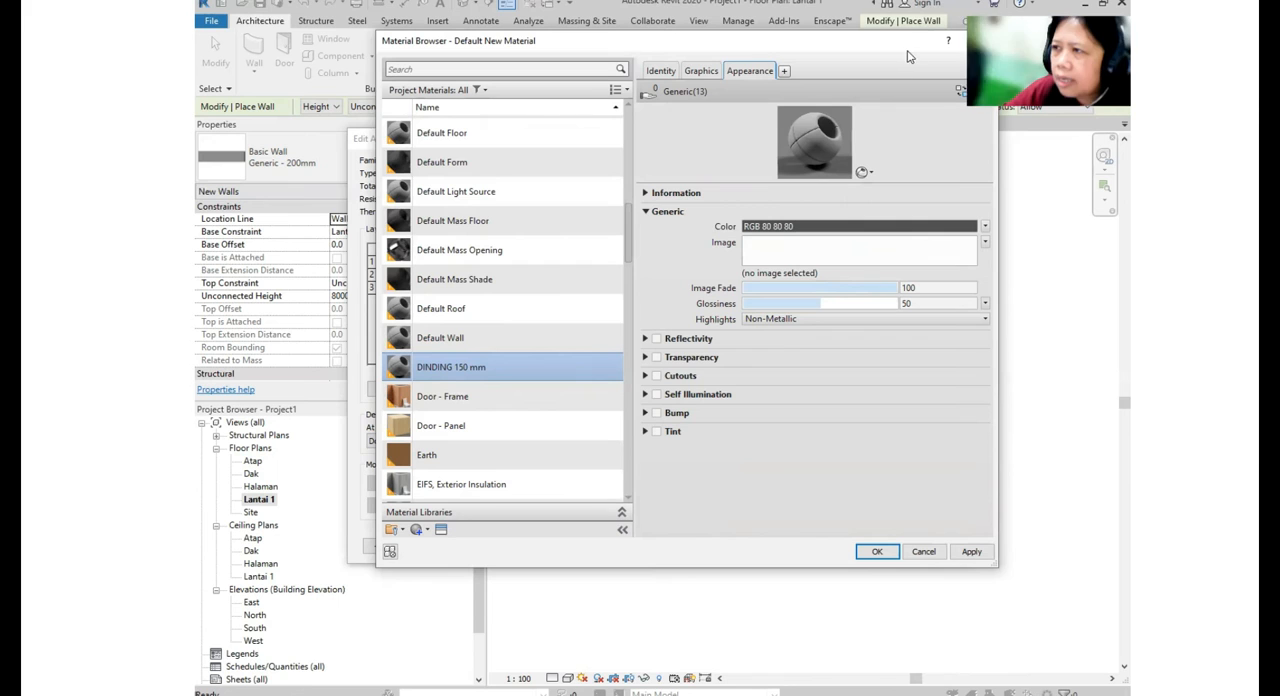
left_click_drag(887, 49, 835, 73)
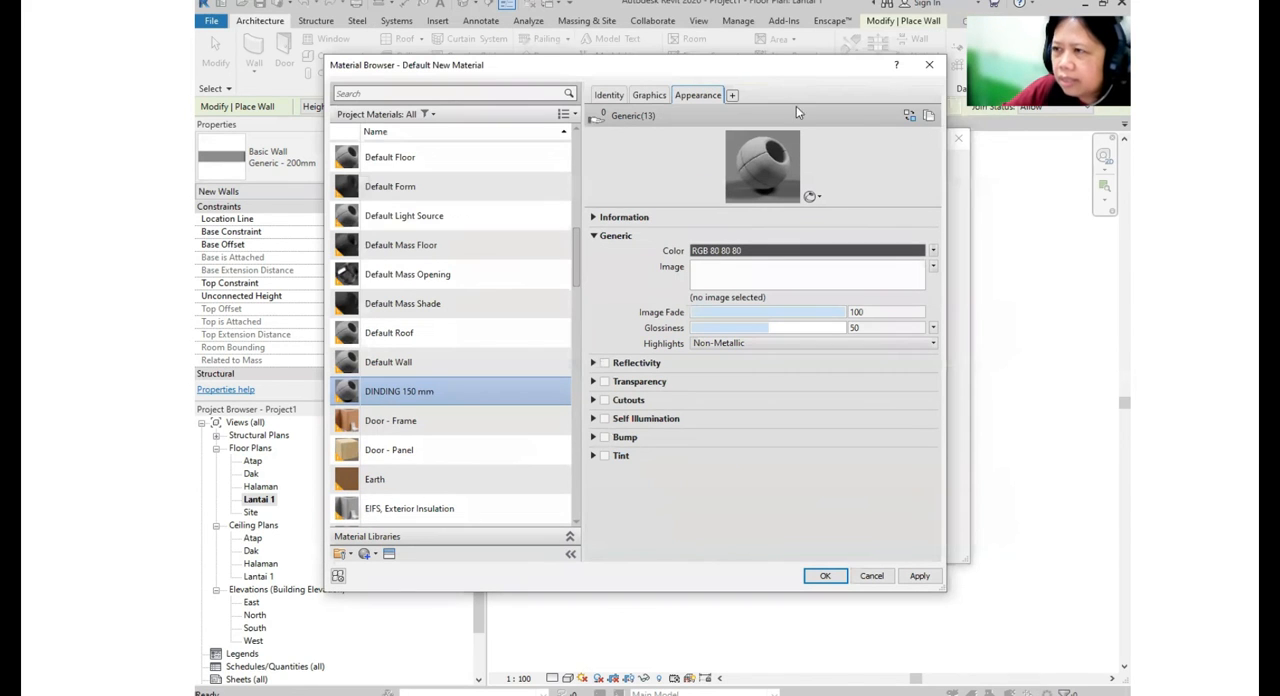
left_click(909, 117)
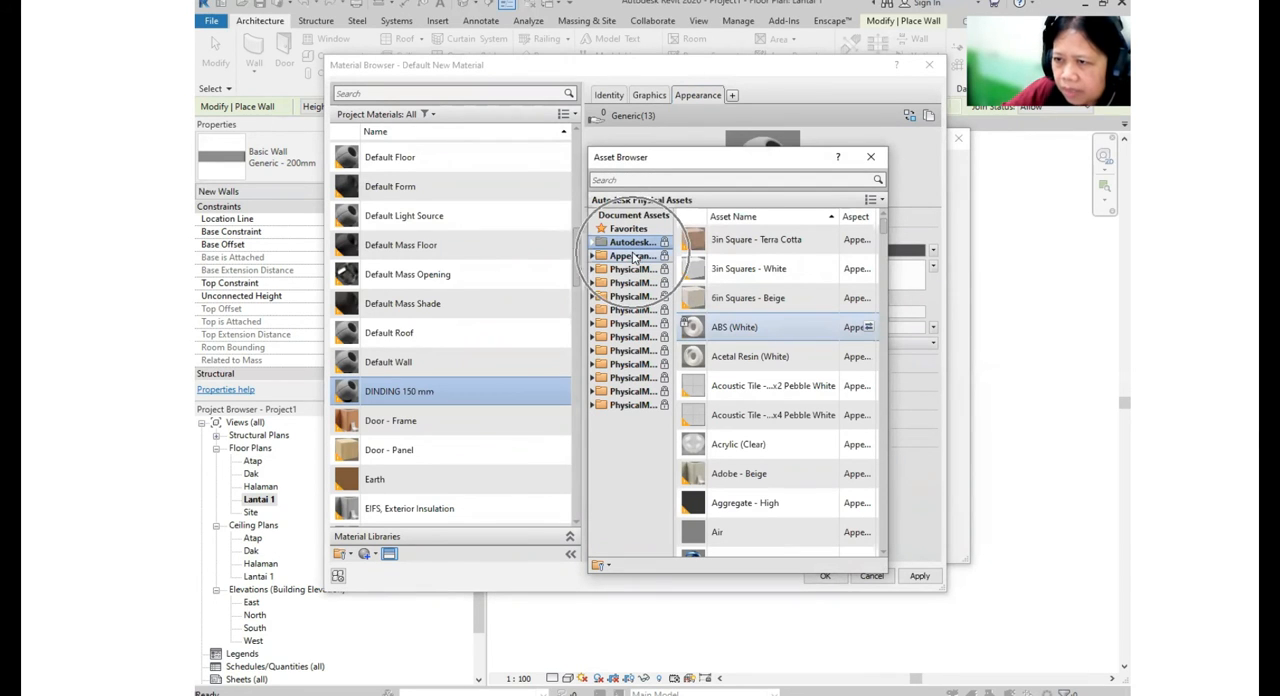
left_click(593, 244)
left_click(624, 246)
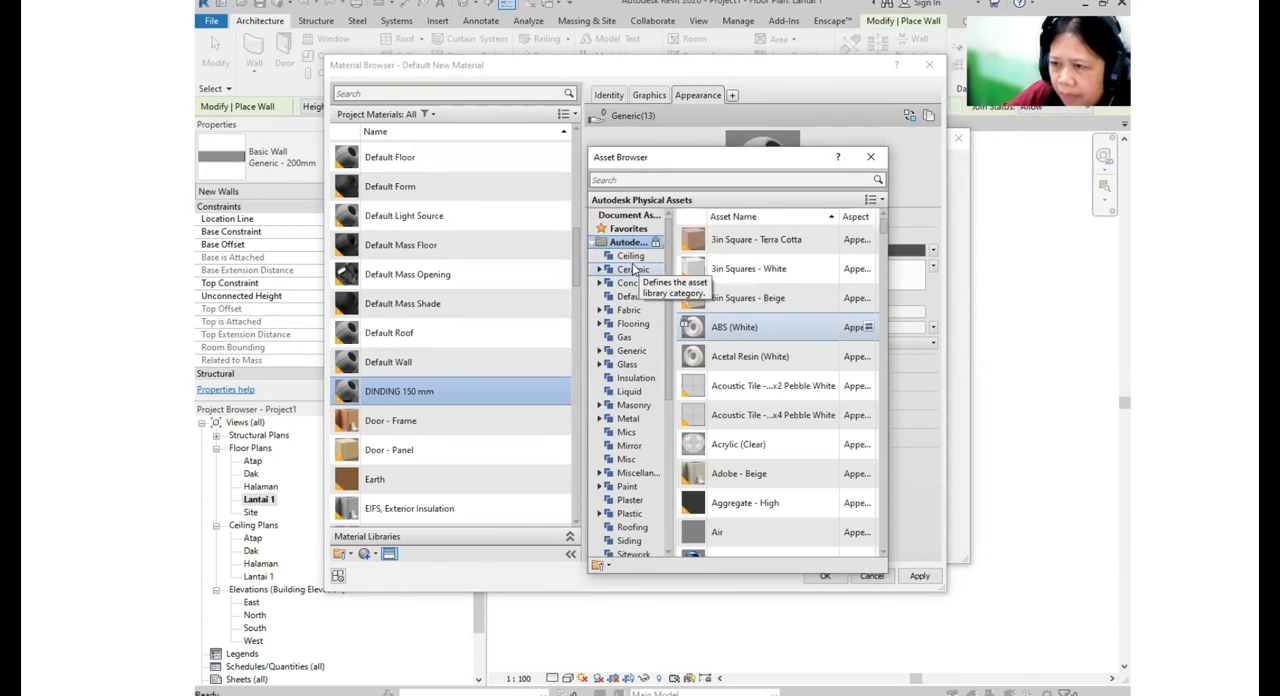
left_click(636, 284)
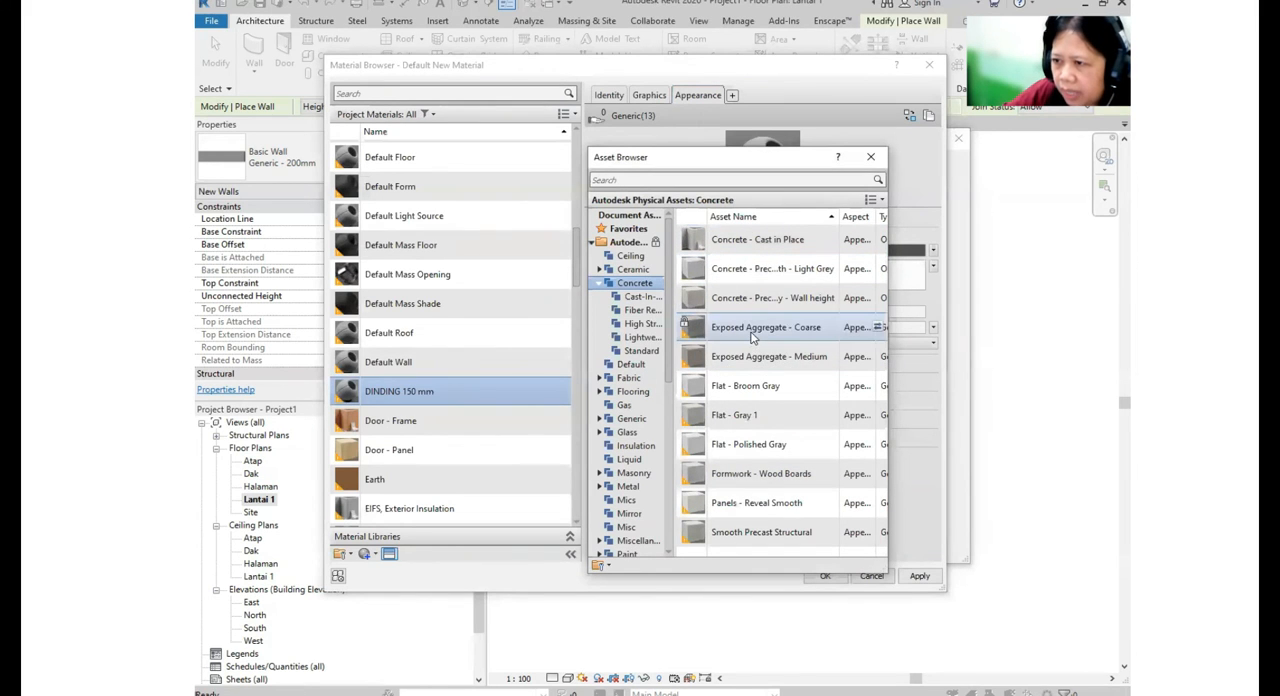
key("ctrl")
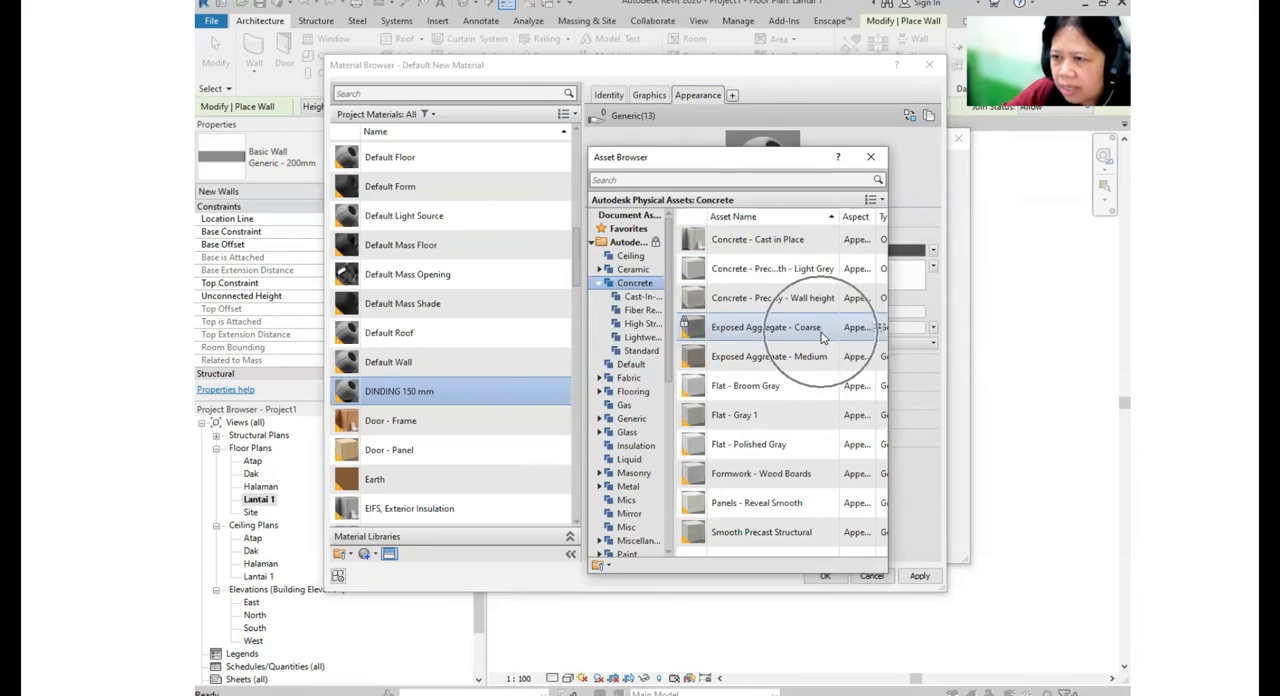
key("ctrl")
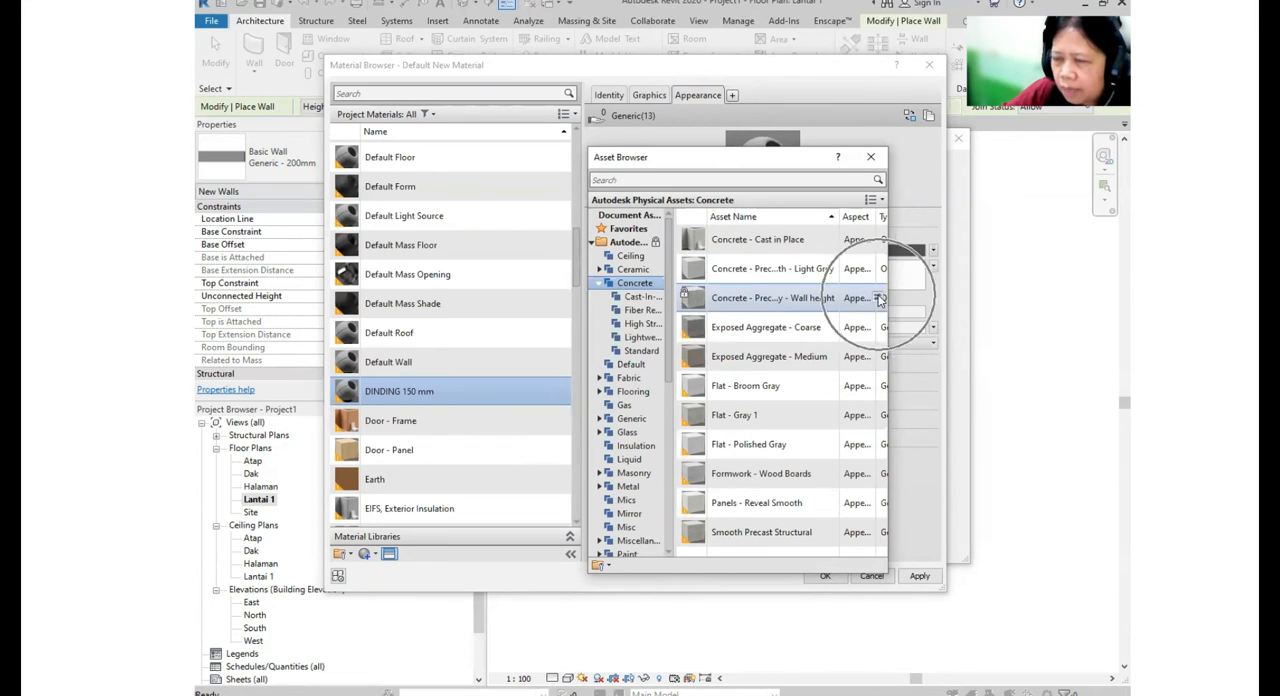
left_click(878, 298)
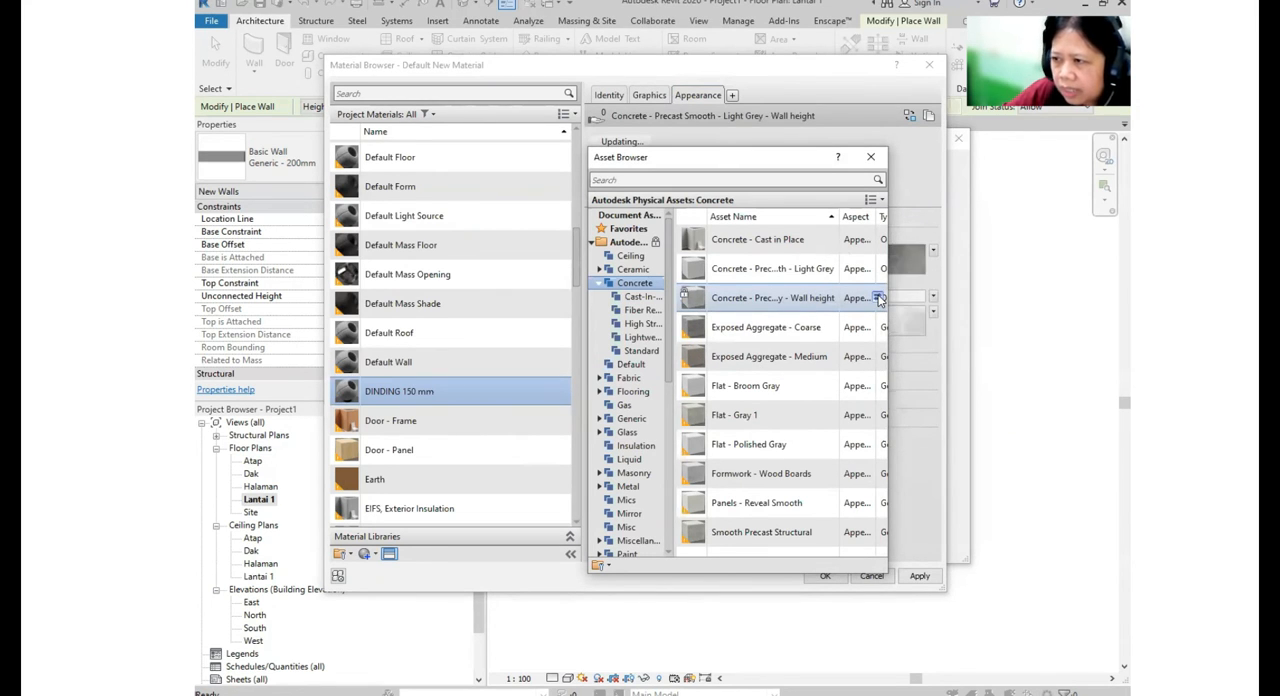
key("ctrl")
key("ctrl")
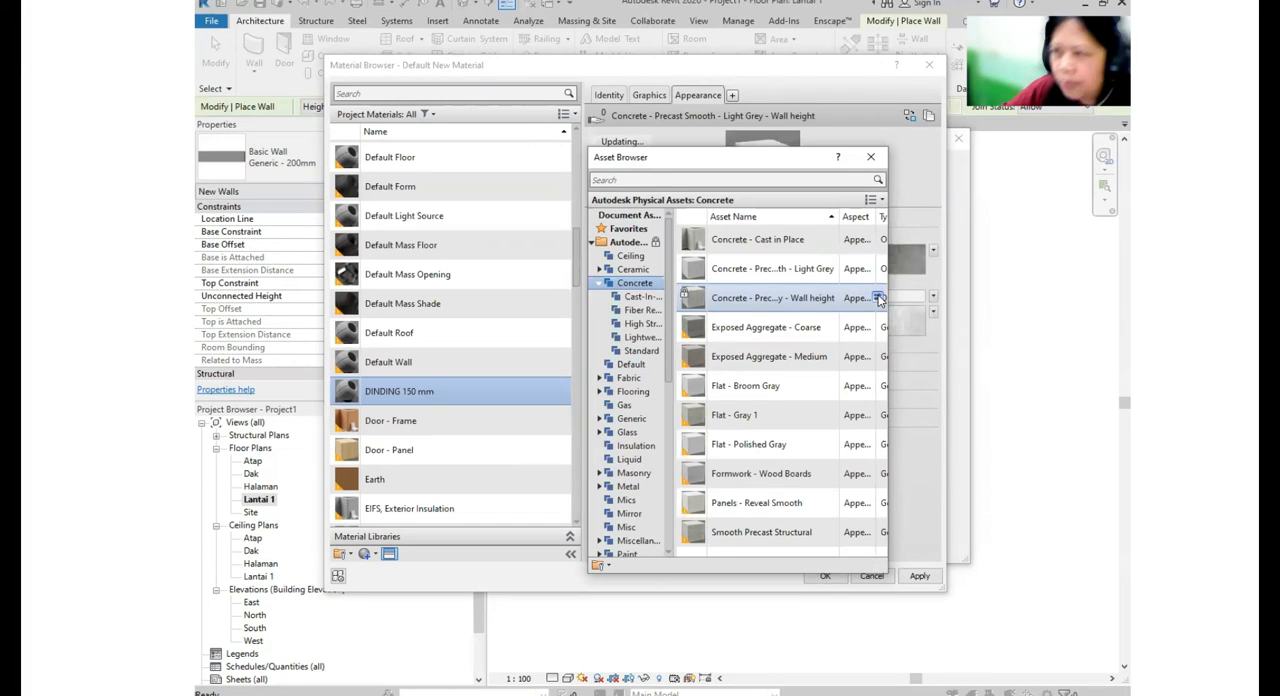
left_click(870, 157)
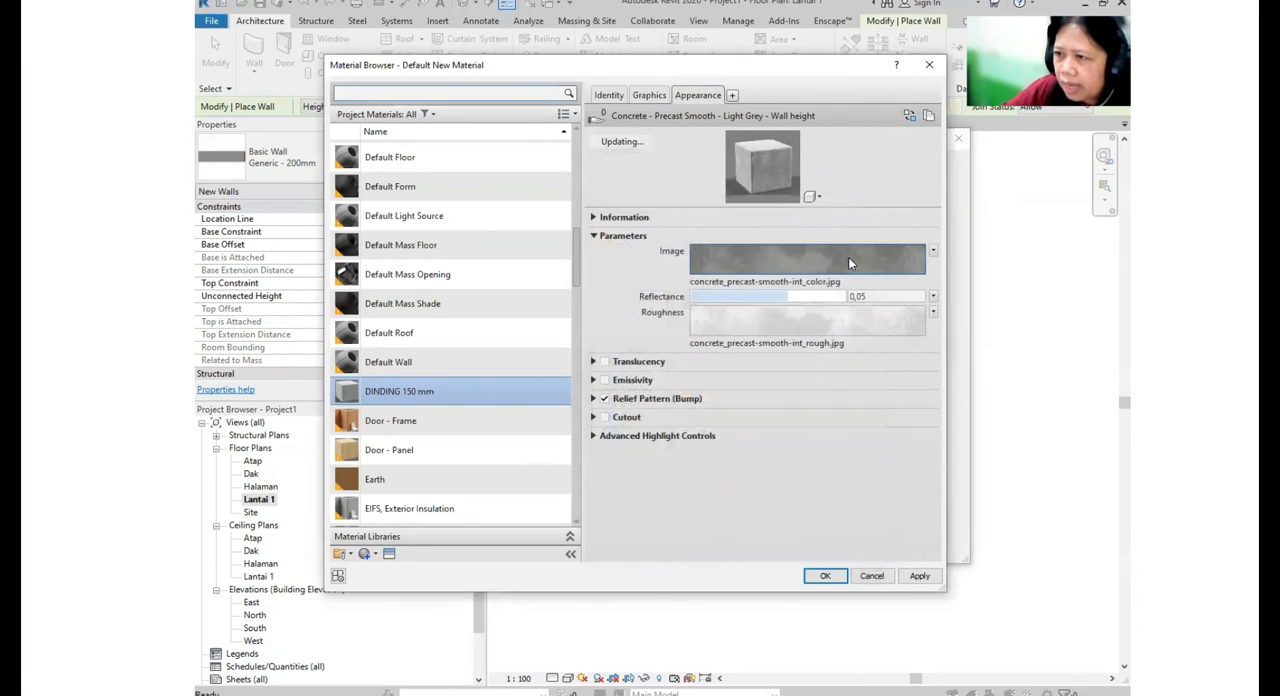
- Apply the DINDING 150 mm material changes and assign the material to the Structure [1] layer
mouse_move(848, 252)
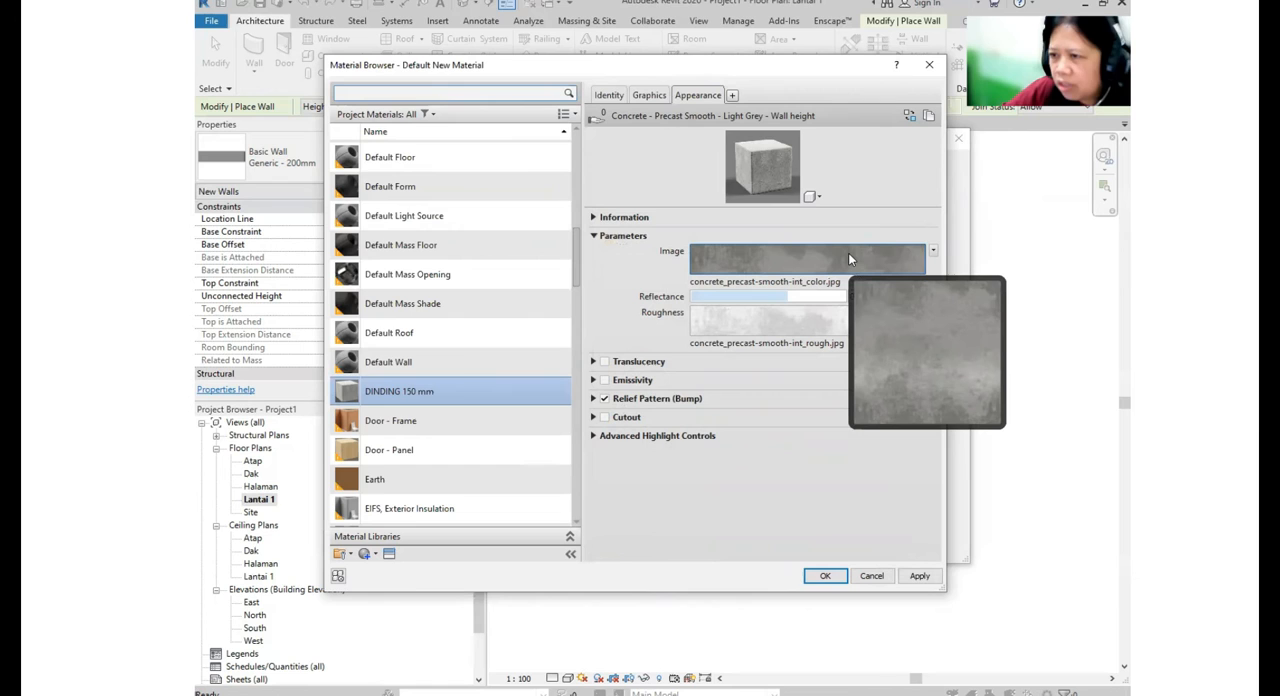
key("ctrl")
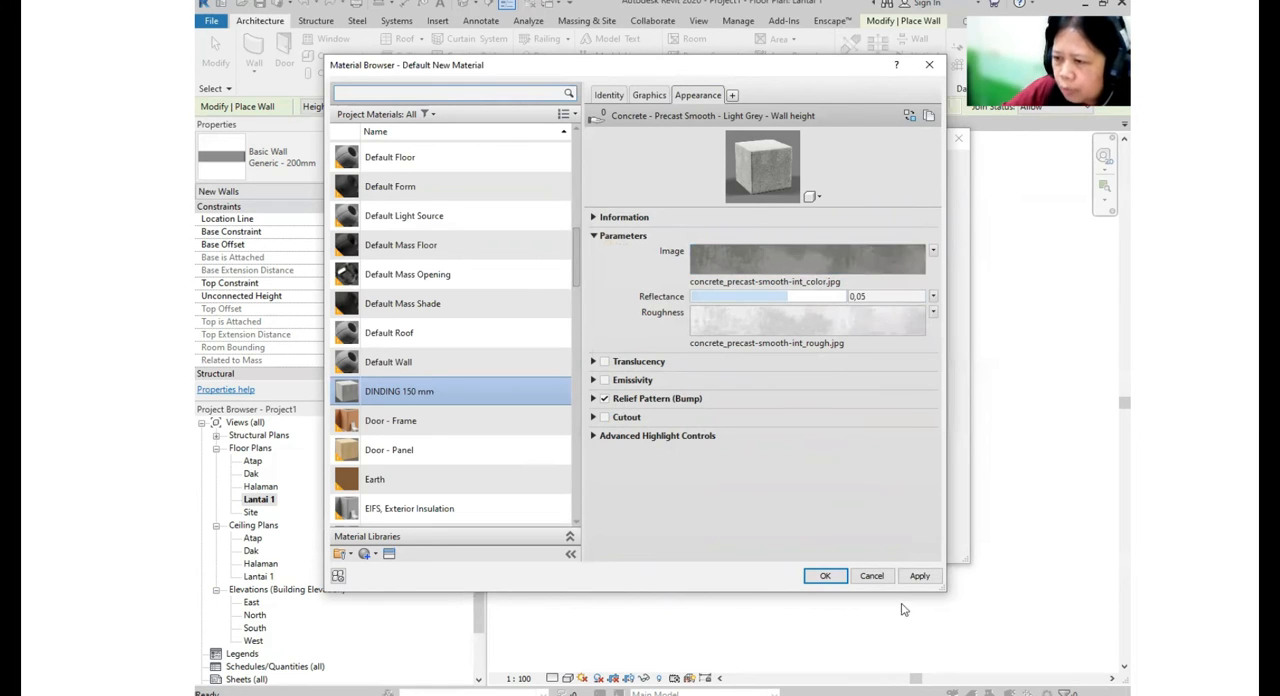
left_click(924, 577)
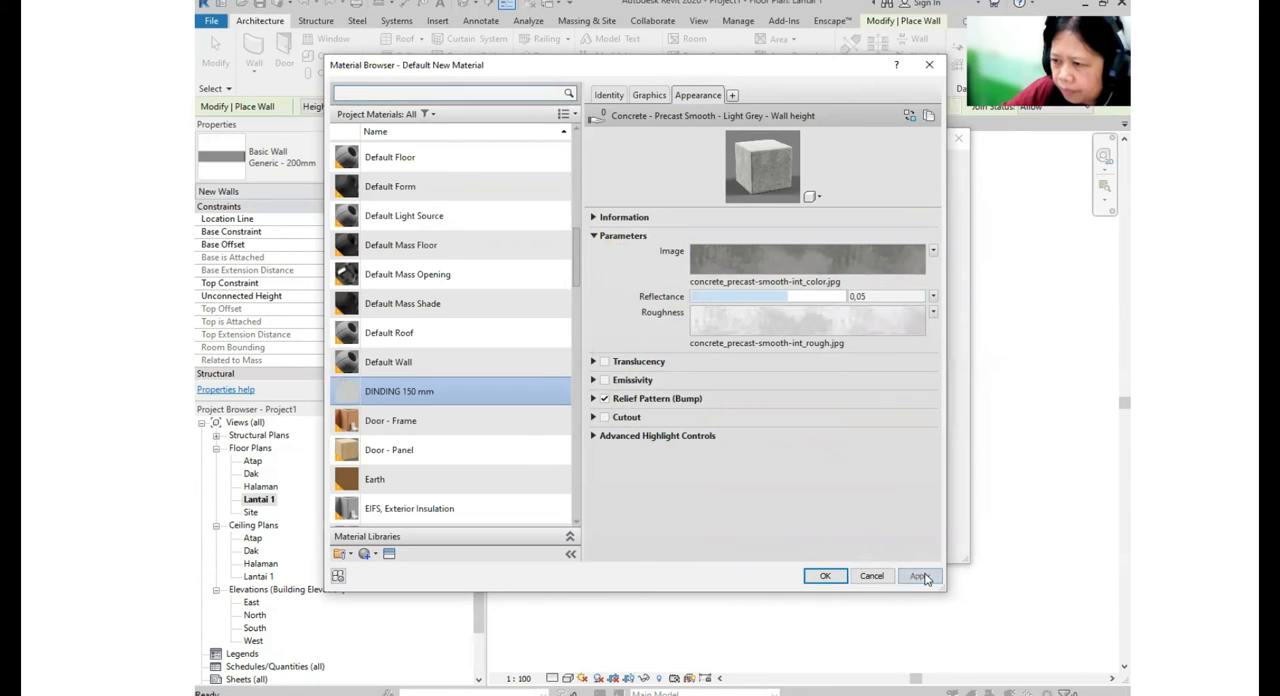
left_click(830, 578)
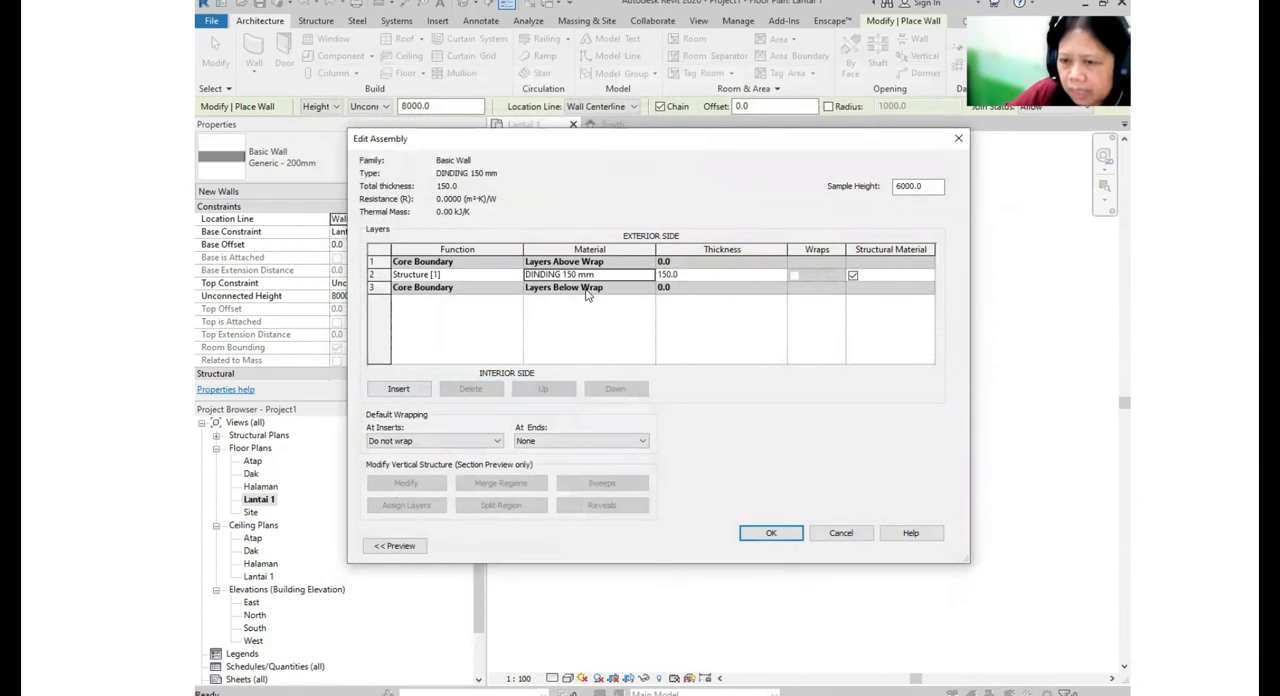
- Preview the wall assembly and accept the structure and type properties of DINDING 150 mm
left_click_drag(666, 143, 709, 142)
left_click(437, 548)
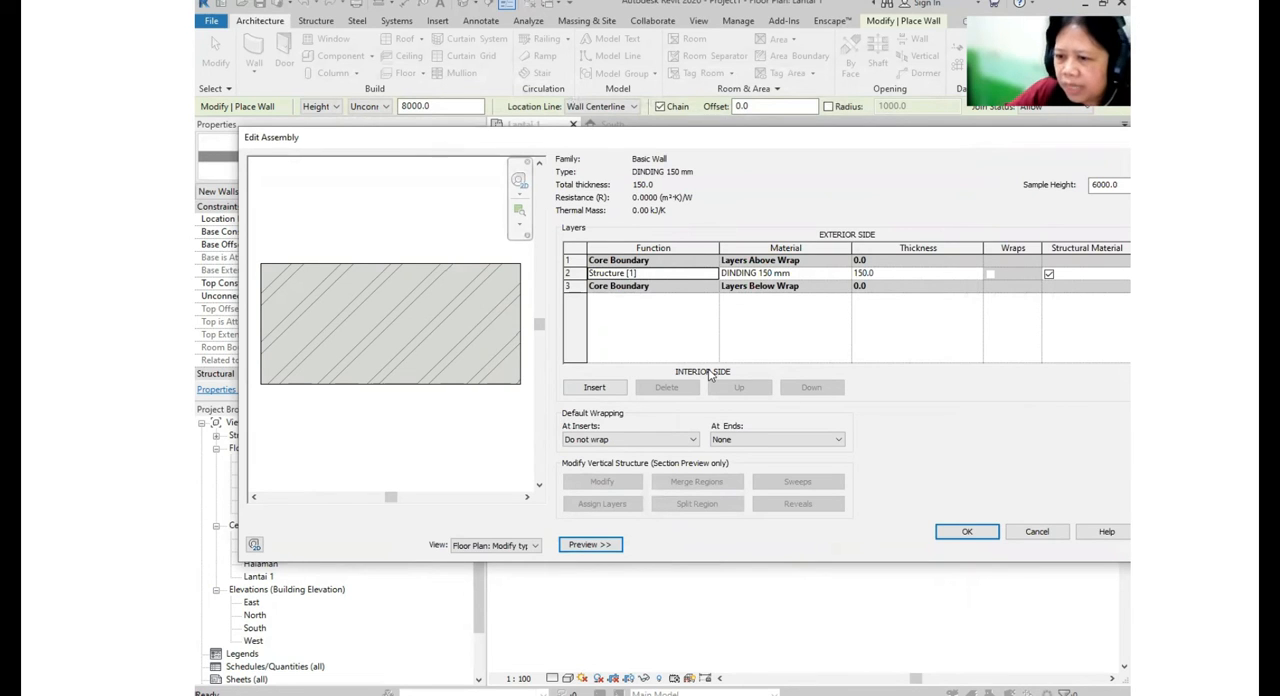
left_click(968, 537)
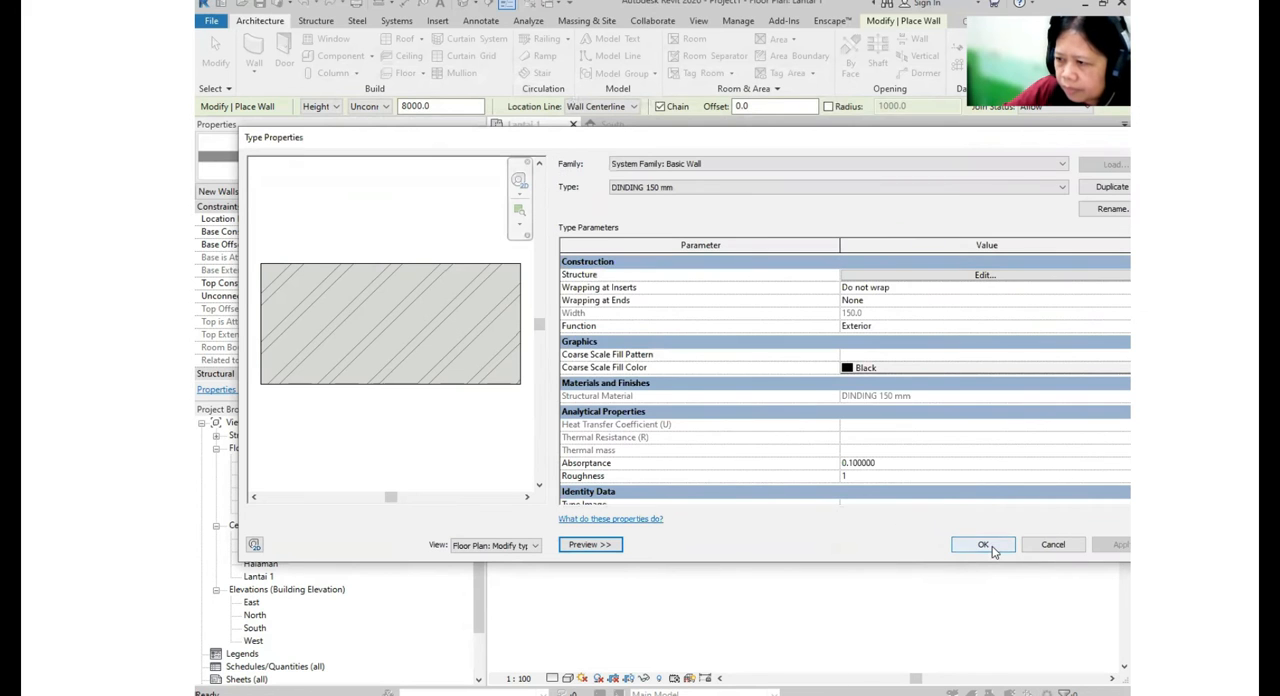
left_click(983, 545)
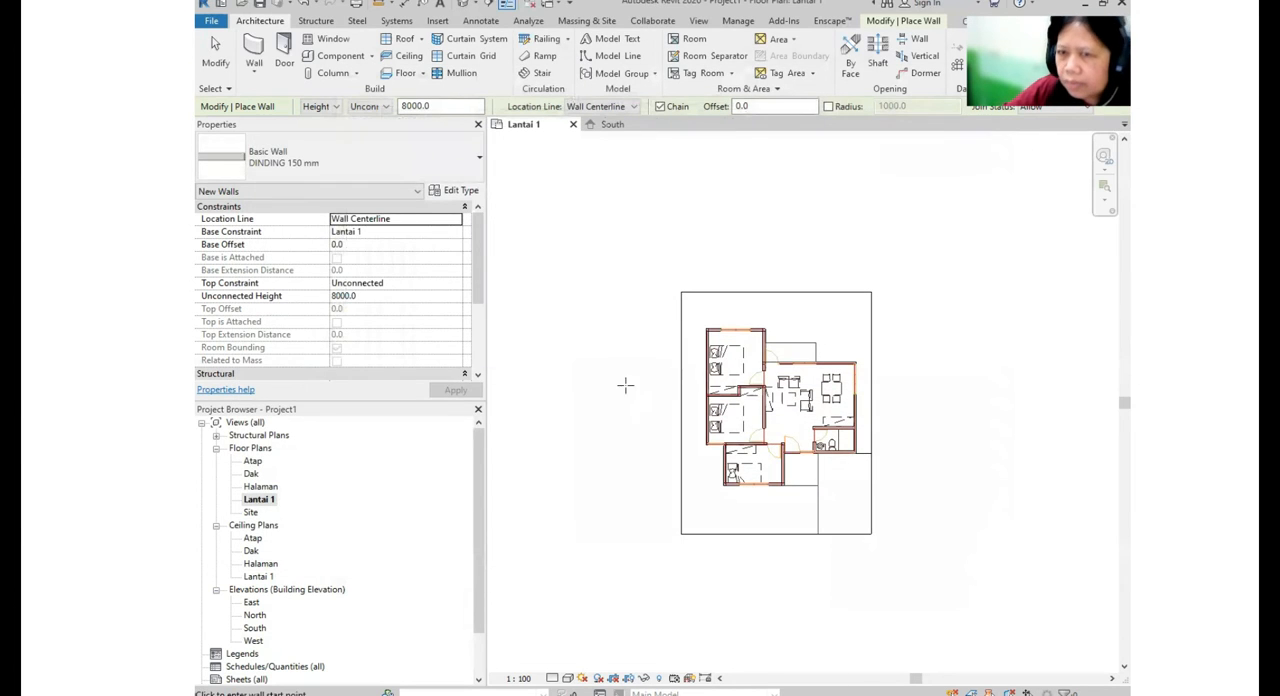
- Choose the DINDING 150 mm wall type and set the height of new walls up to level Atap
left_click(366, 164)
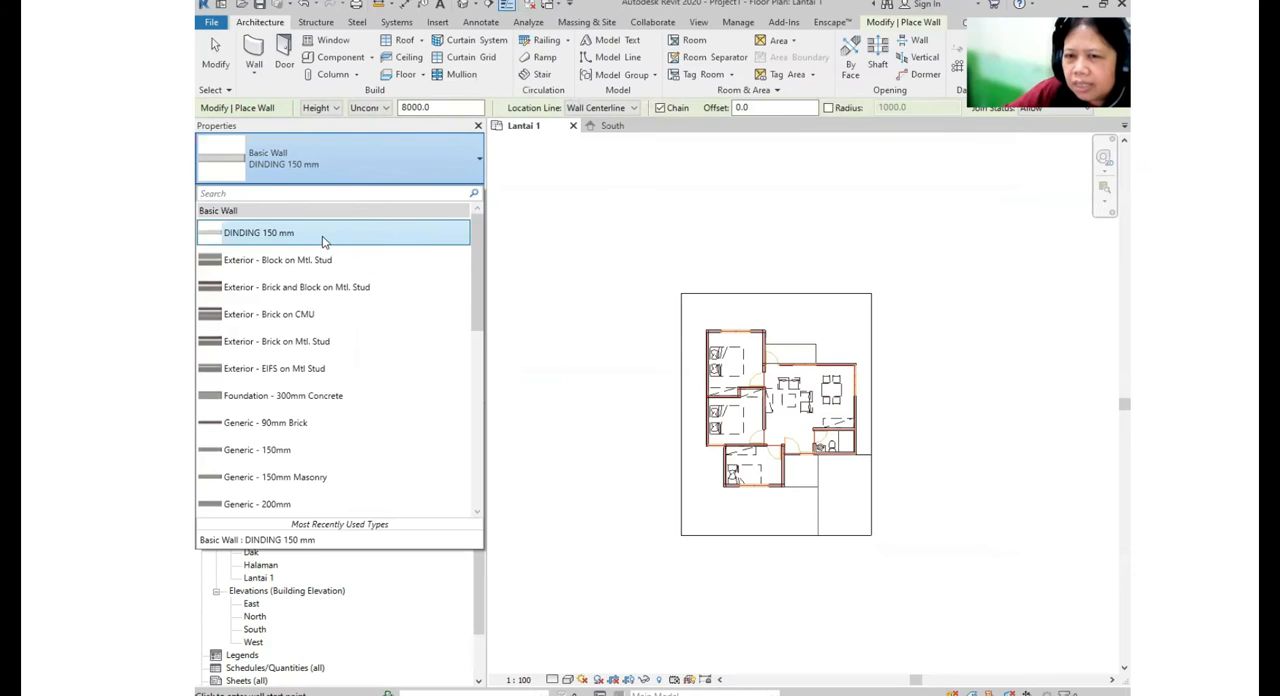
left_click(320, 238)
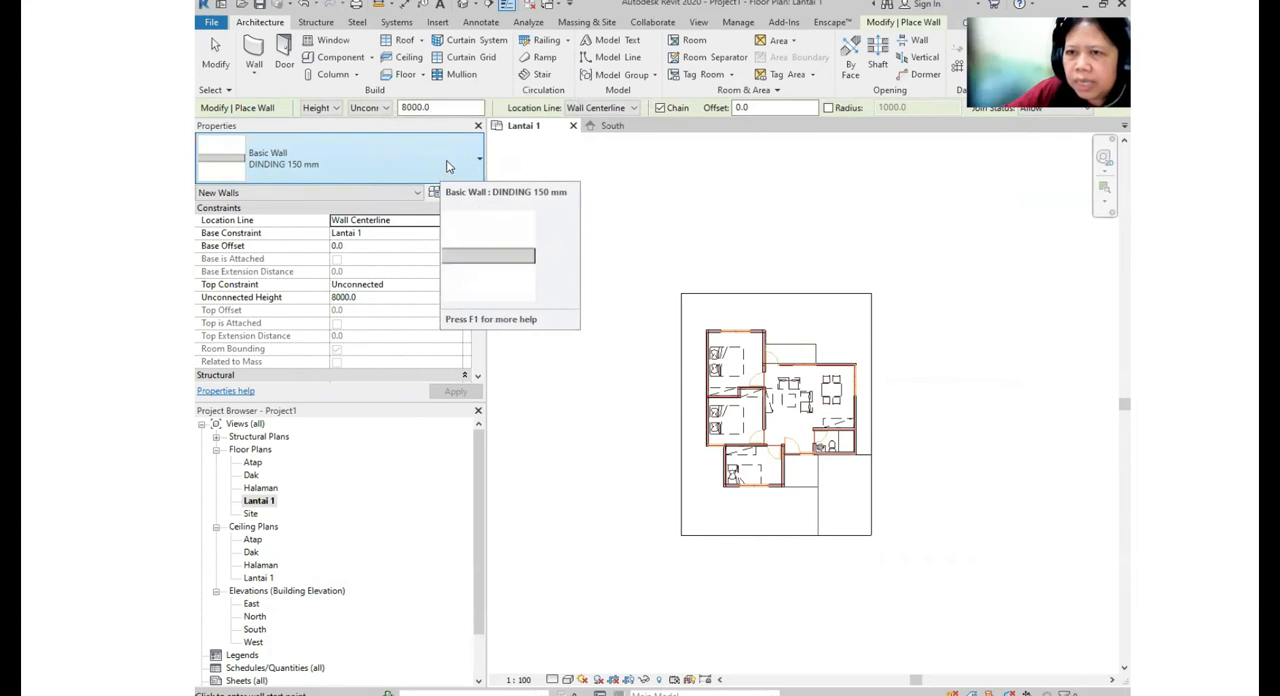
left_click(388, 108)
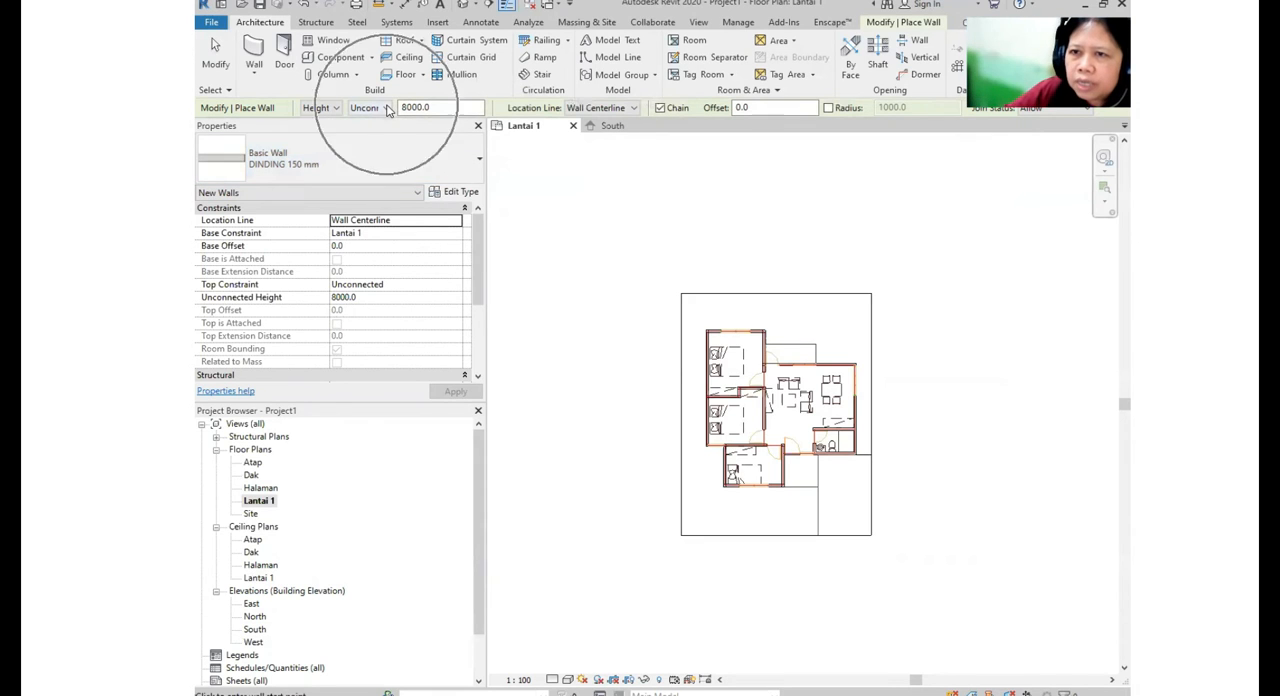
left_click(388, 108)
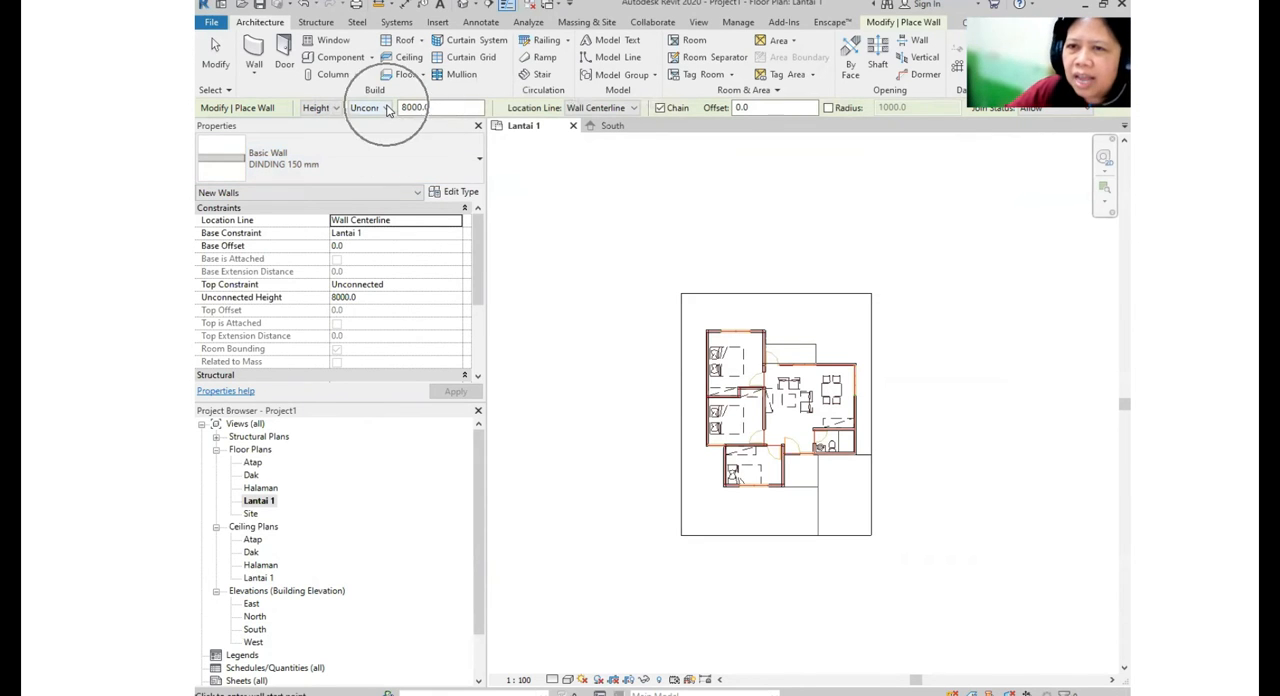
left_click(340, 109)
left_click(397, 113)
left_click(387, 109)
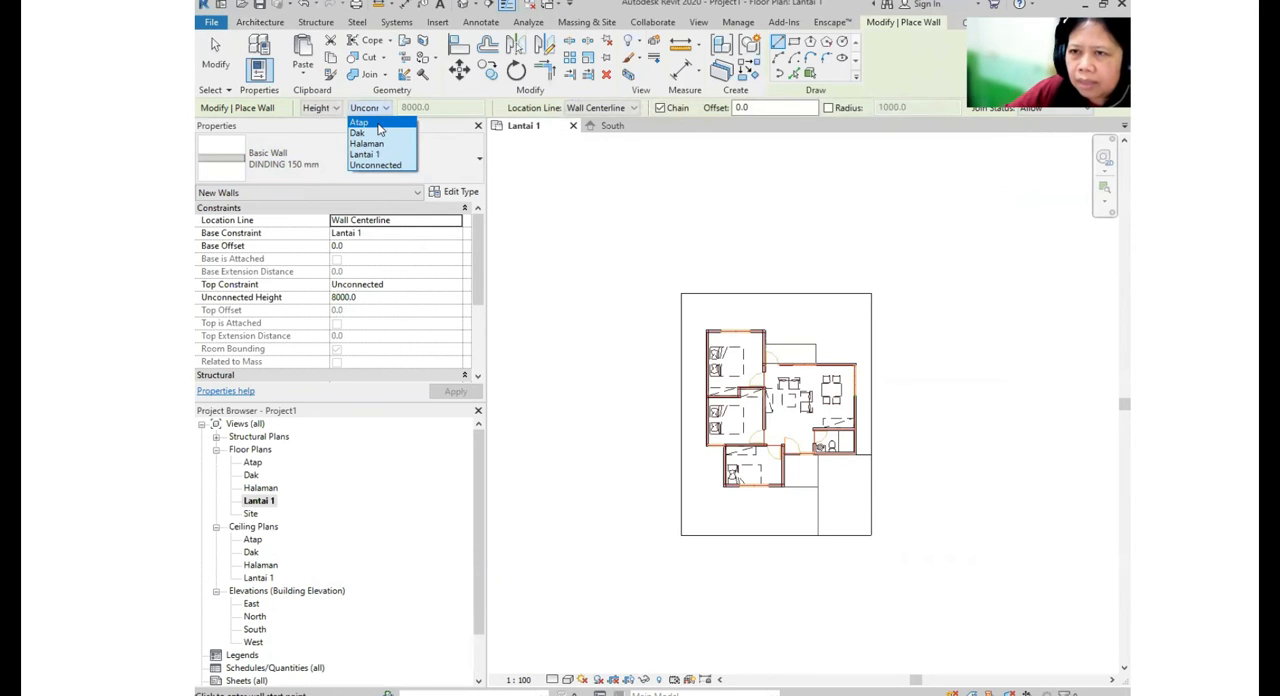
left_click(360, 122)
- Set the location line of the new walls to Wall Centerline
middle_click_drag(850, 371, 782, 347)
left_click(621, 108)
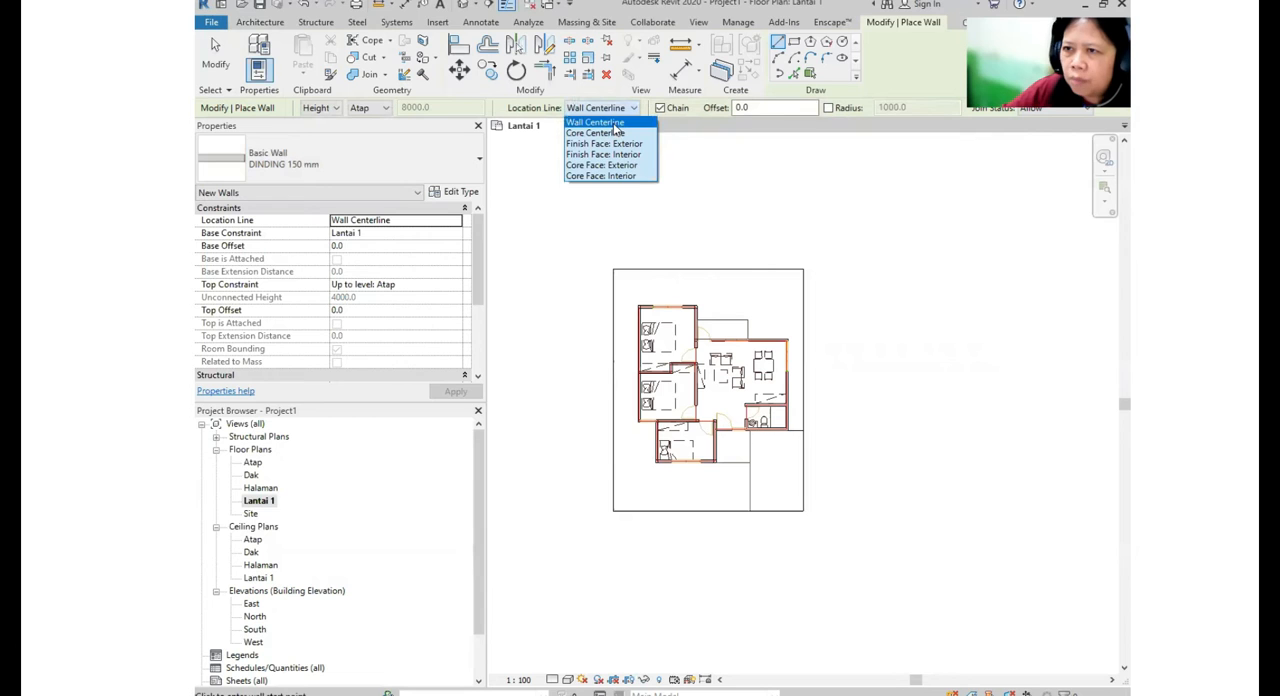
left_click(610, 122)
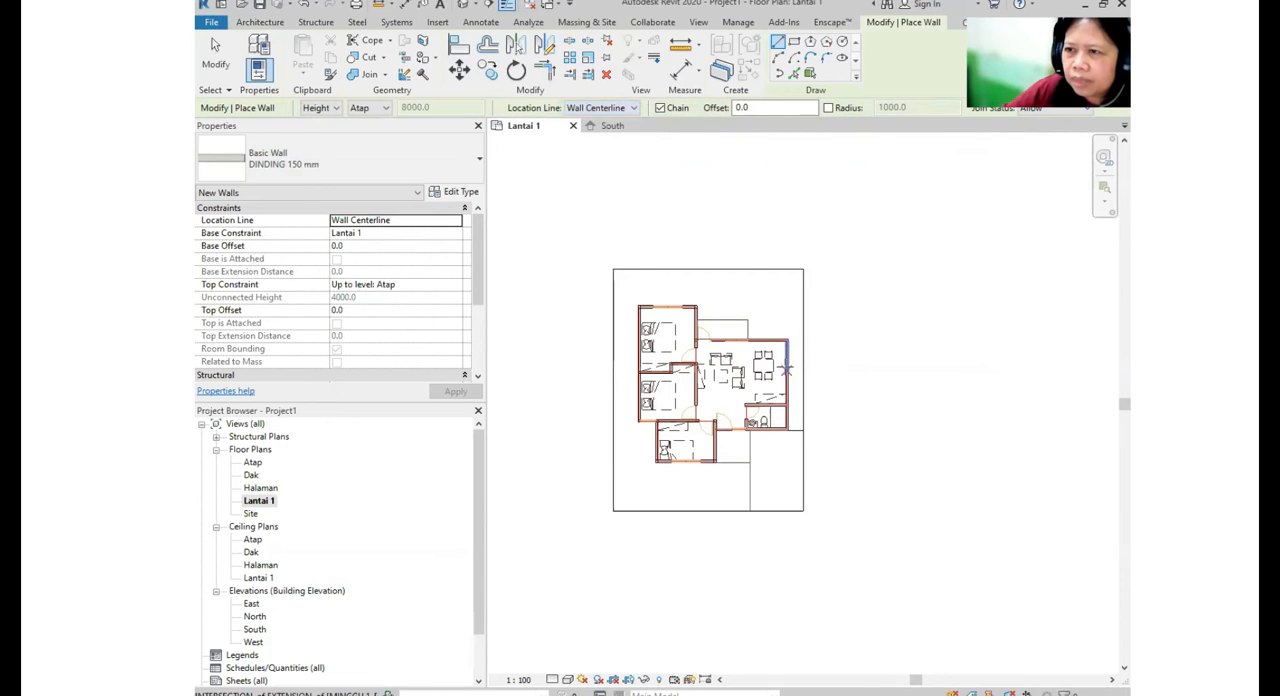
- Draw walls over the imported plan from the upper bedroom's outer corner along its top side and down the wall shared with the living area
scroll(660, 330, "up", 3)
scroll(625, 259, "up", 3)
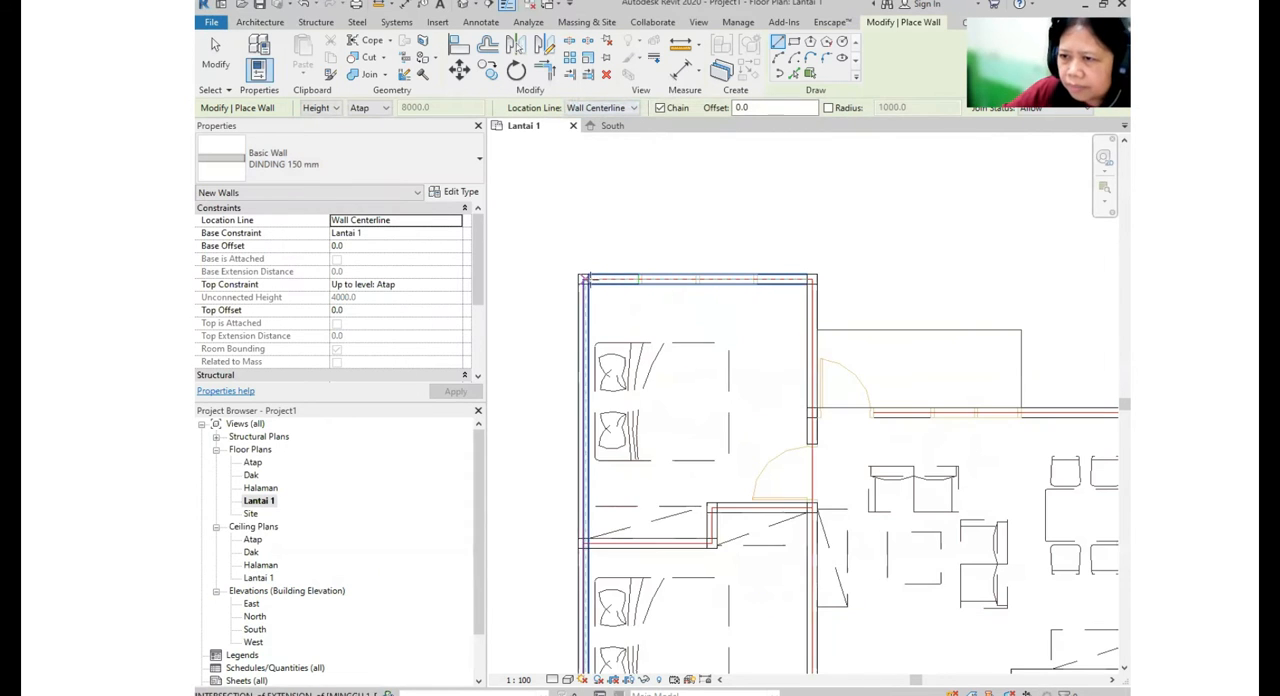
left_click(579, 274)
scroll(812, 276, "up", 3)
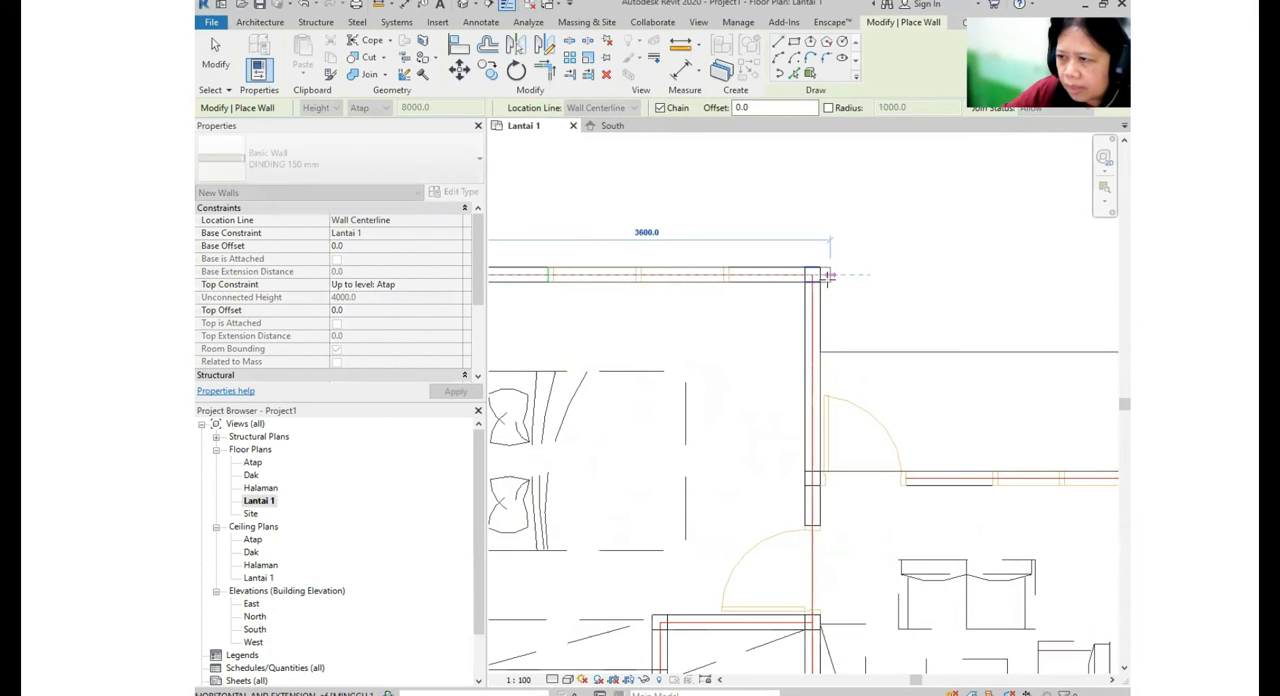
scroll(838, 413, "down", 4)
scroll(791, 425, "up", 4)
scroll(791, 427, "up", 2)
left_click(775, 401)
key("Return")
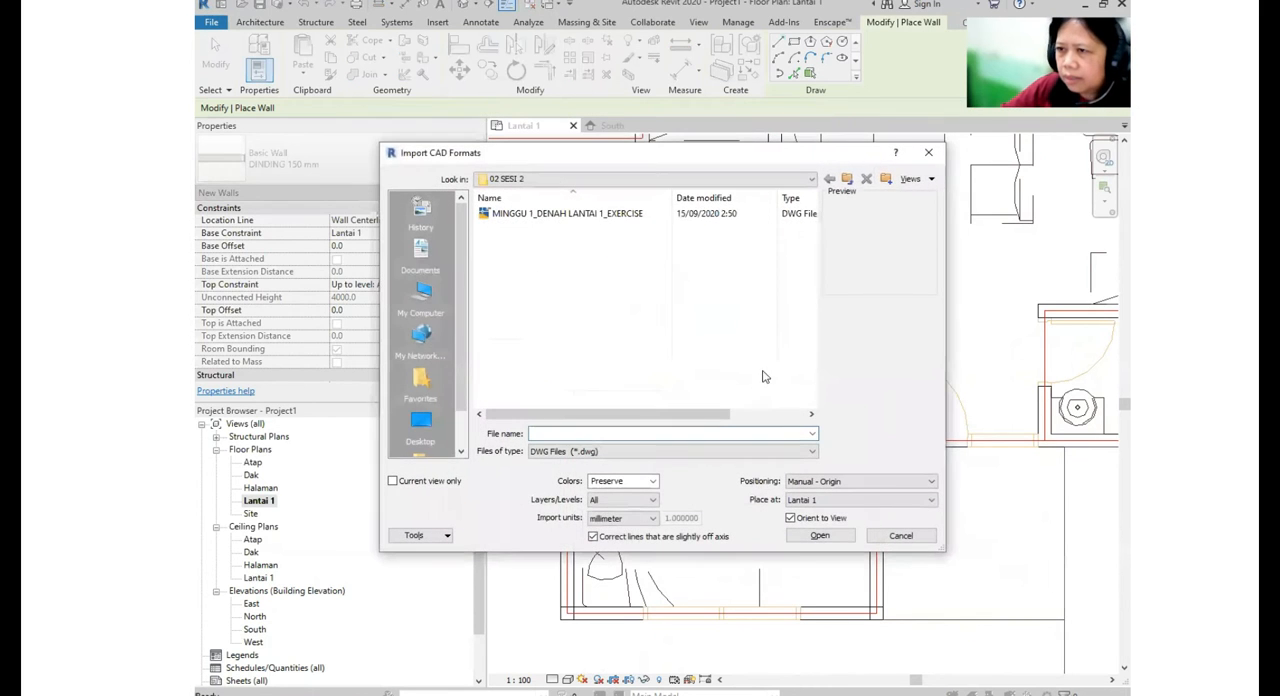
left_click(893, 535)
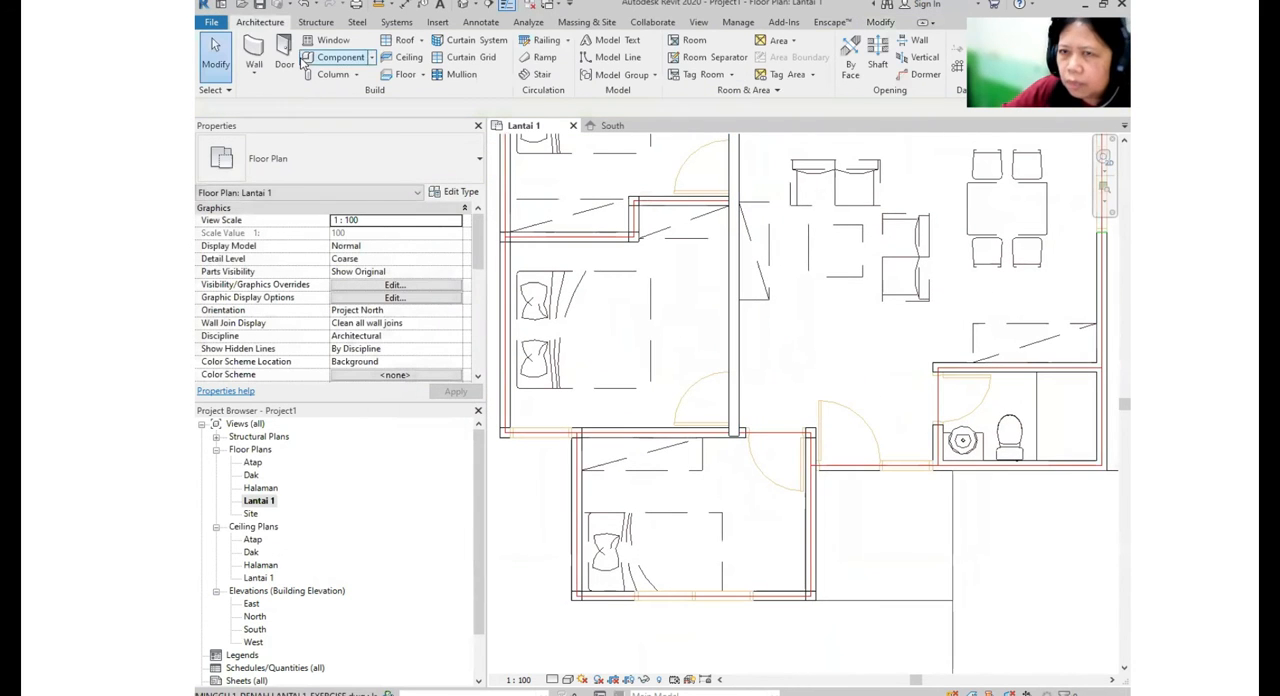
- Draw DINDING 150 mm walls from the shared bedroom wall along the living area's top, right and bottom sides to the lower bedroom
left_click(254, 77)
left_click(290, 98)
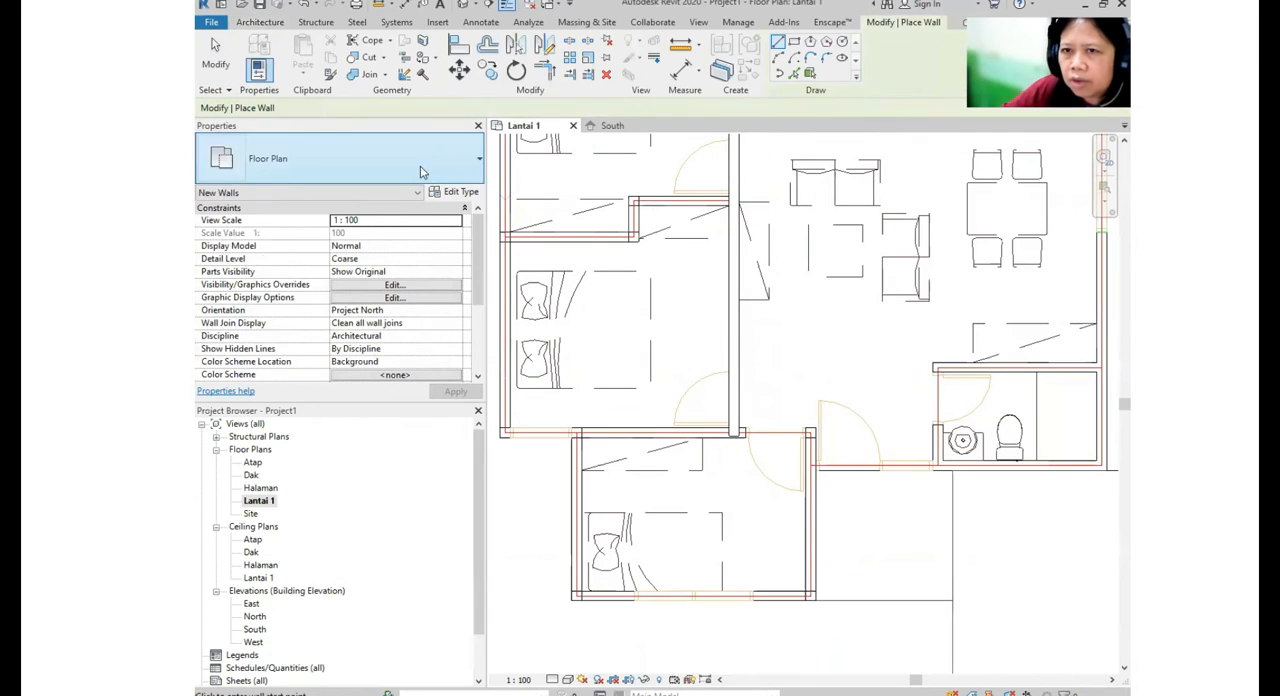
left_click(409, 158)
left_click(318, 241)
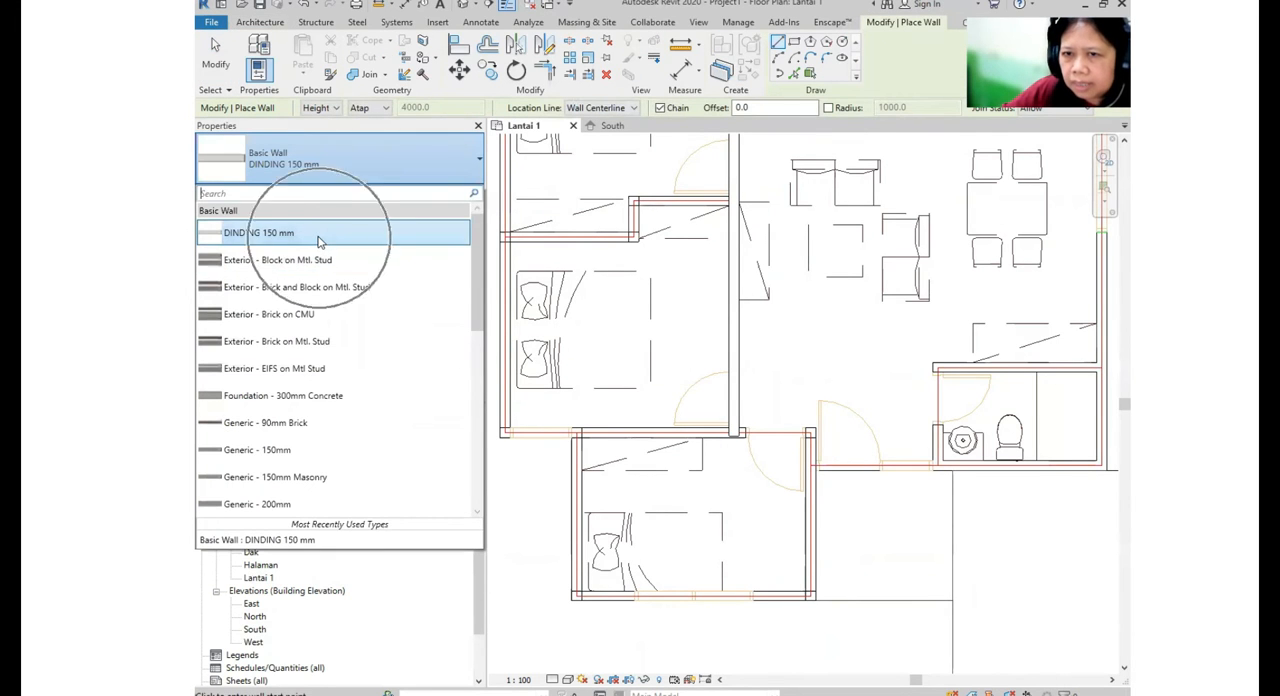
scroll(731, 414, "up", 5)
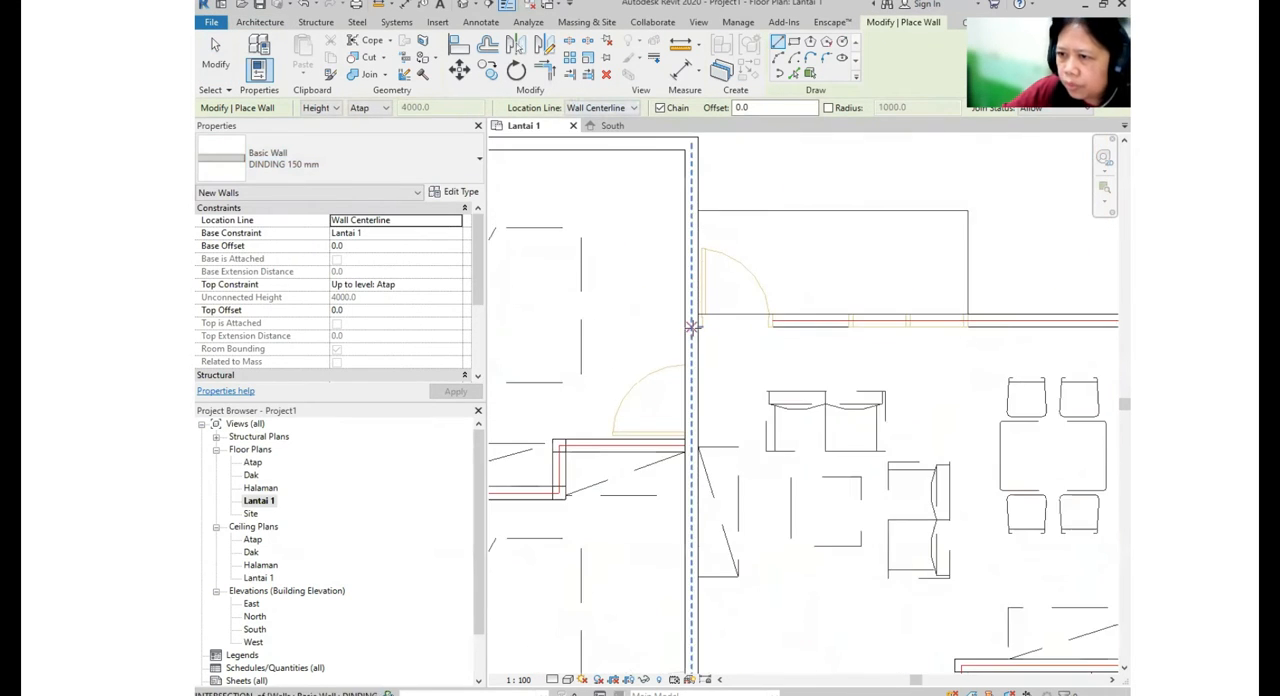
scroll(692, 322, "down", 4)
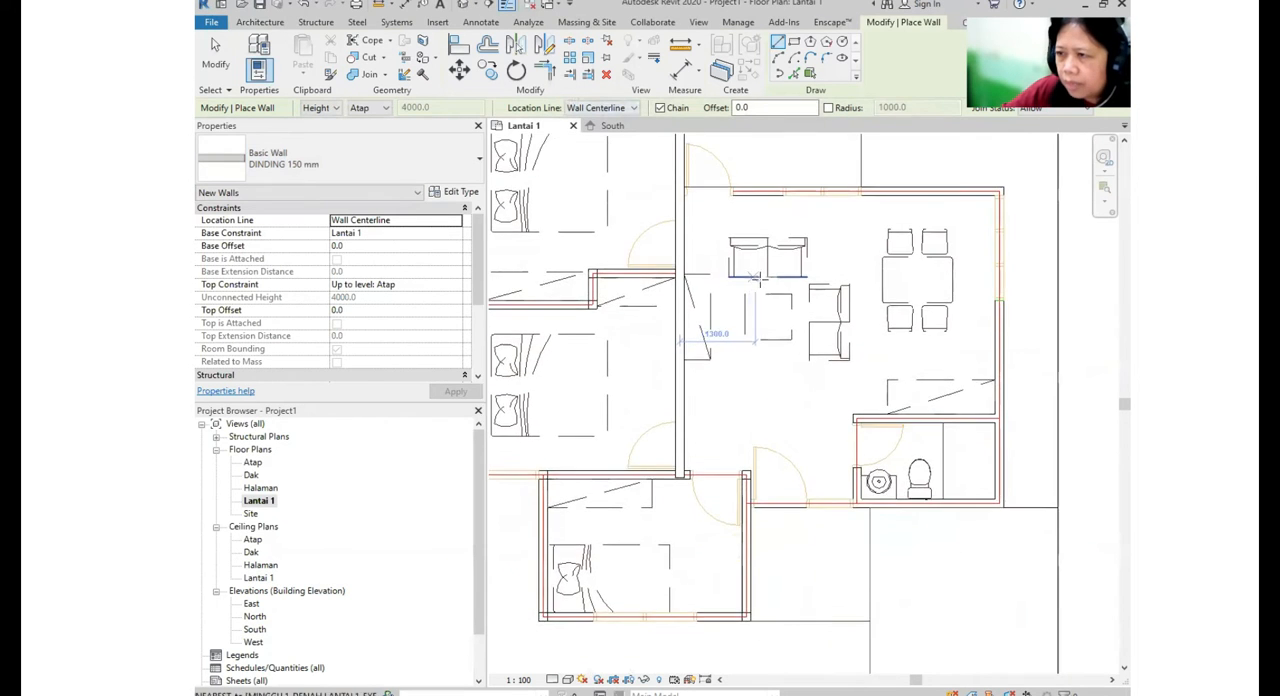
scroll(705, 212, "up", 3)
left_click(678, 213)
scroll(680, 213, "down", 2)
left_click(1018, 180)
middle_click_drag(1022, 556, 1014, 371)
left_click(1012, 378)
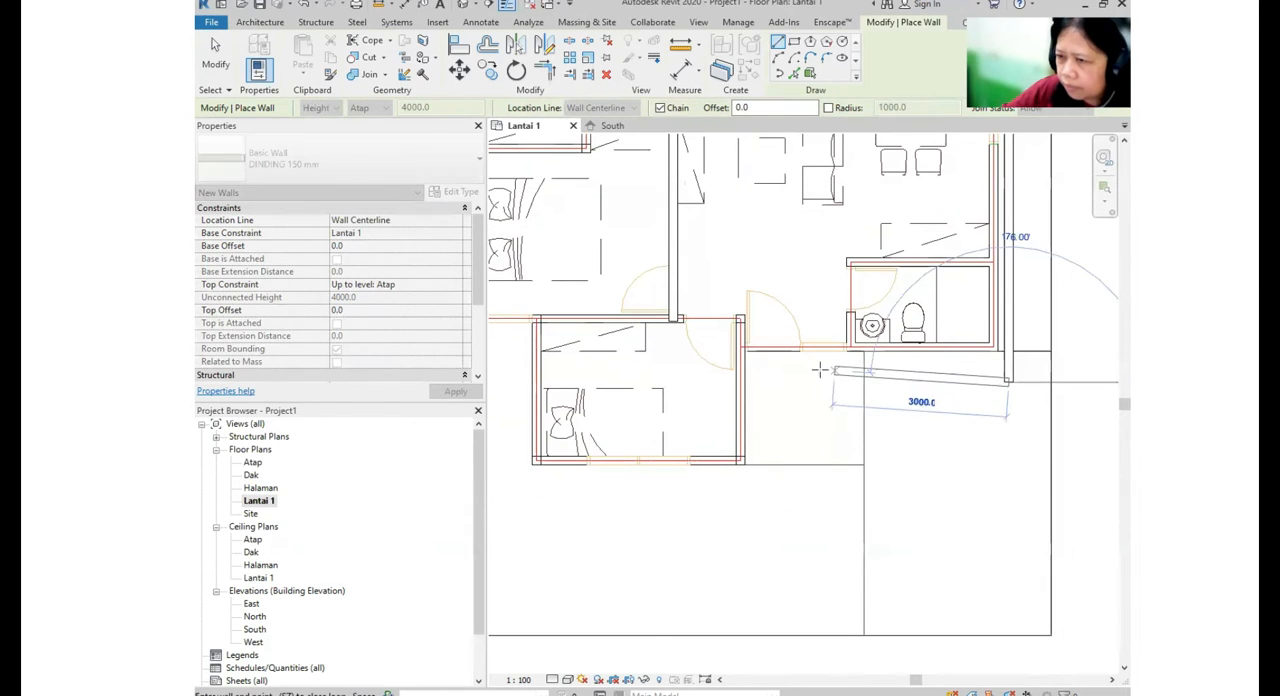
left_click(738, 378)
key("Escape")
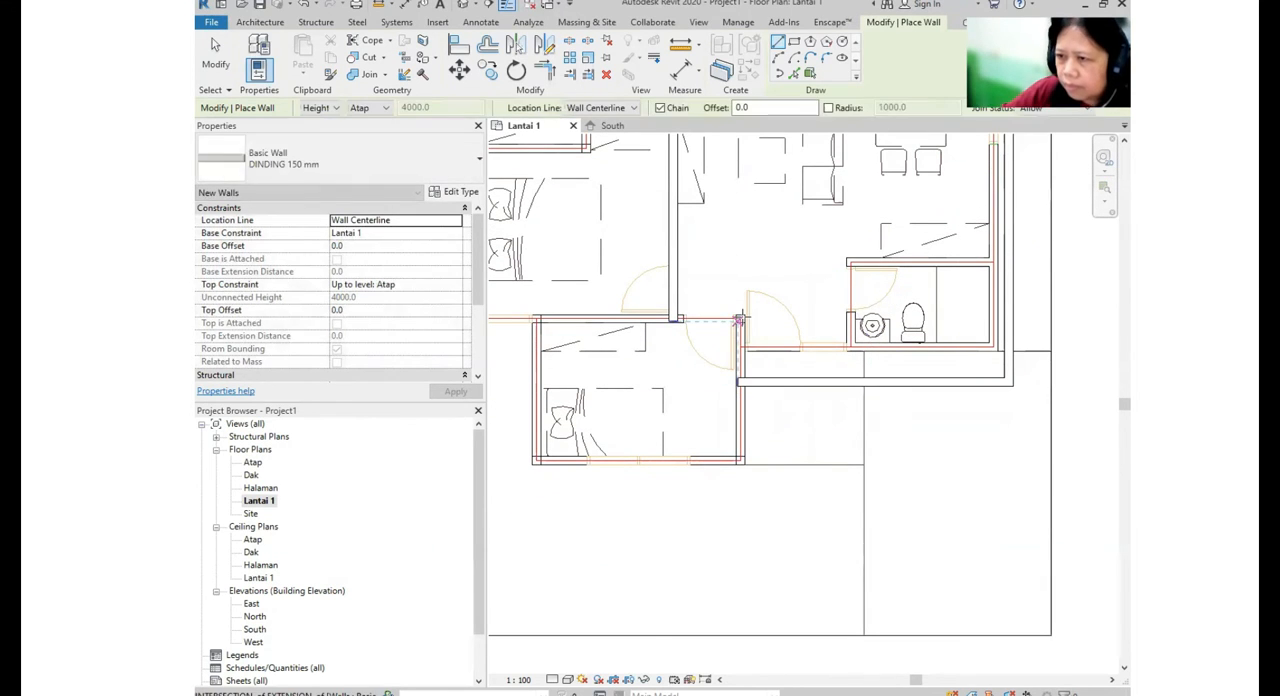
- Draw the lower bedroom's right, bottom and left walls, ending at the wall line of the bedroom above
left_click(738, 487)
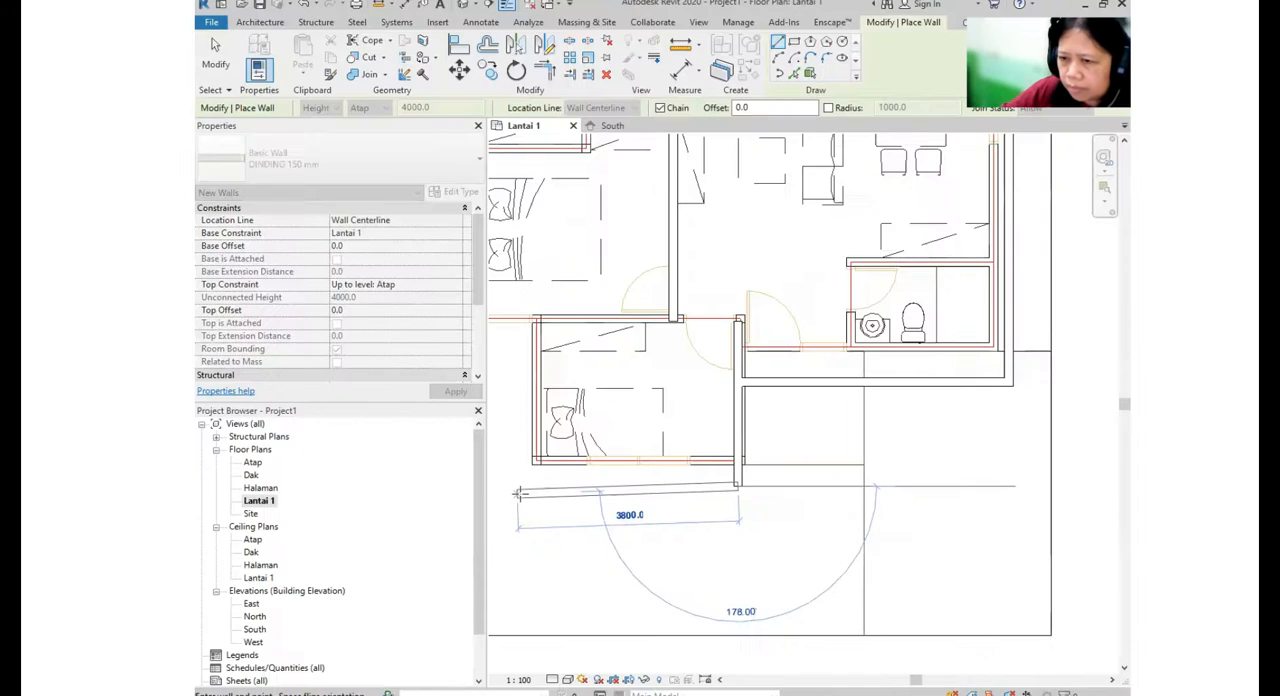
left_click(519, 494)
left_click(538, 321)
middle_click_drag(642, 385, 804, 505)
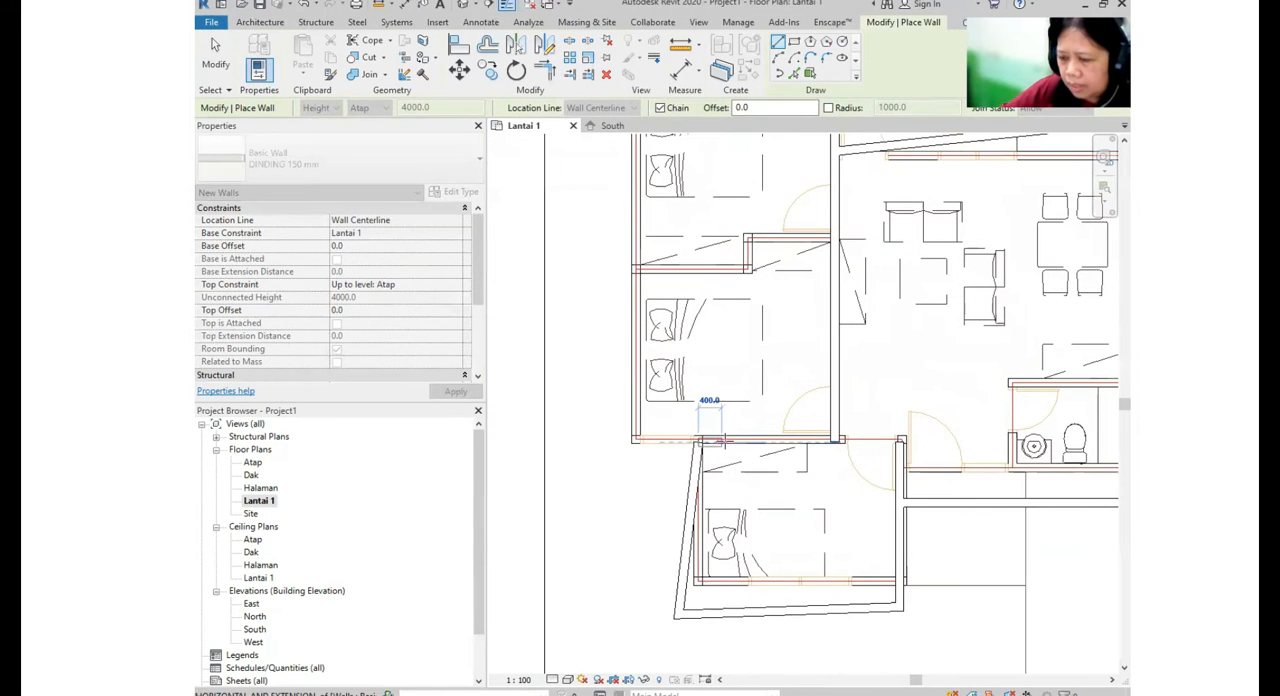
key("Return")
- Draw a wall from the lower bedroom's upper-right corner to the middle bedroom's outer corner and up the bedrooms' left side
left_click(889, 530)
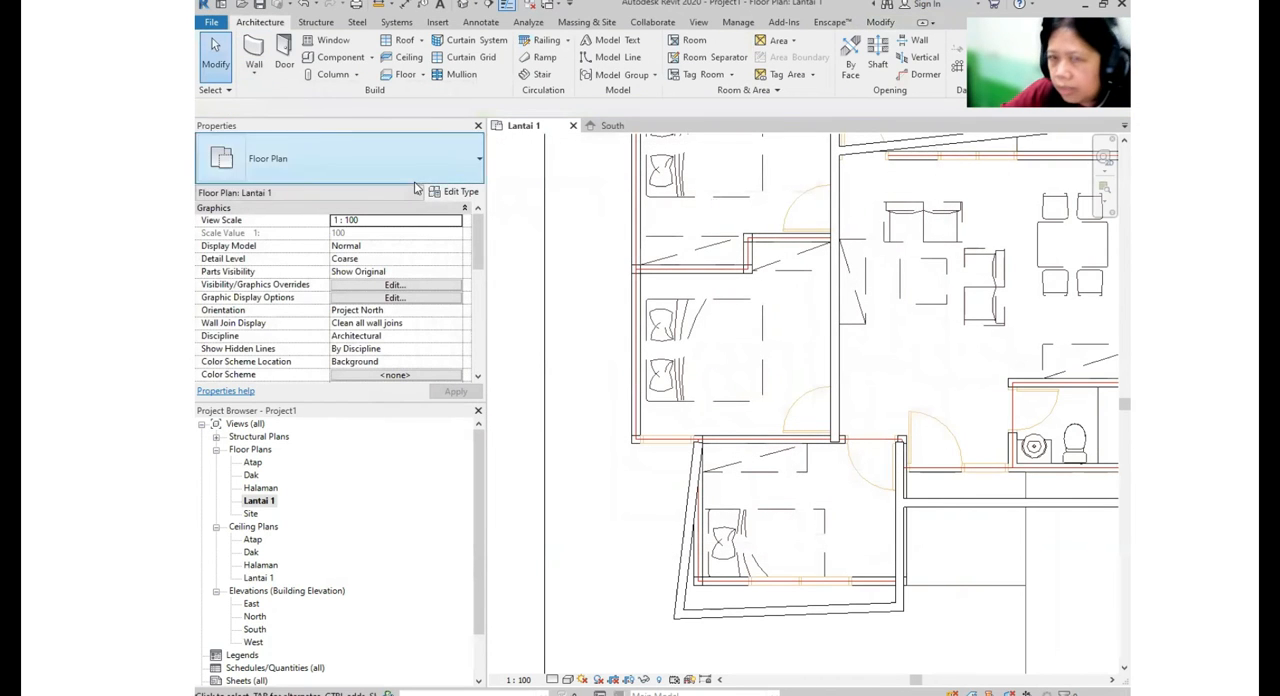
left_click(254, 72)
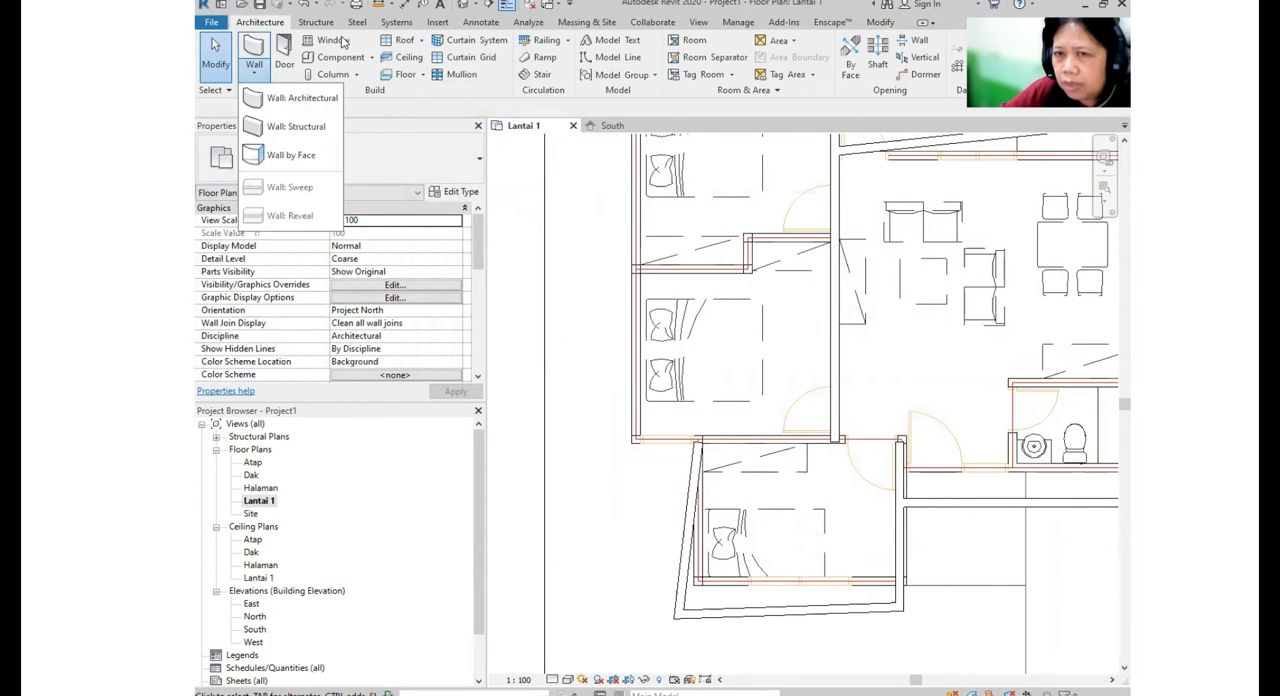
left_click(300, 98)
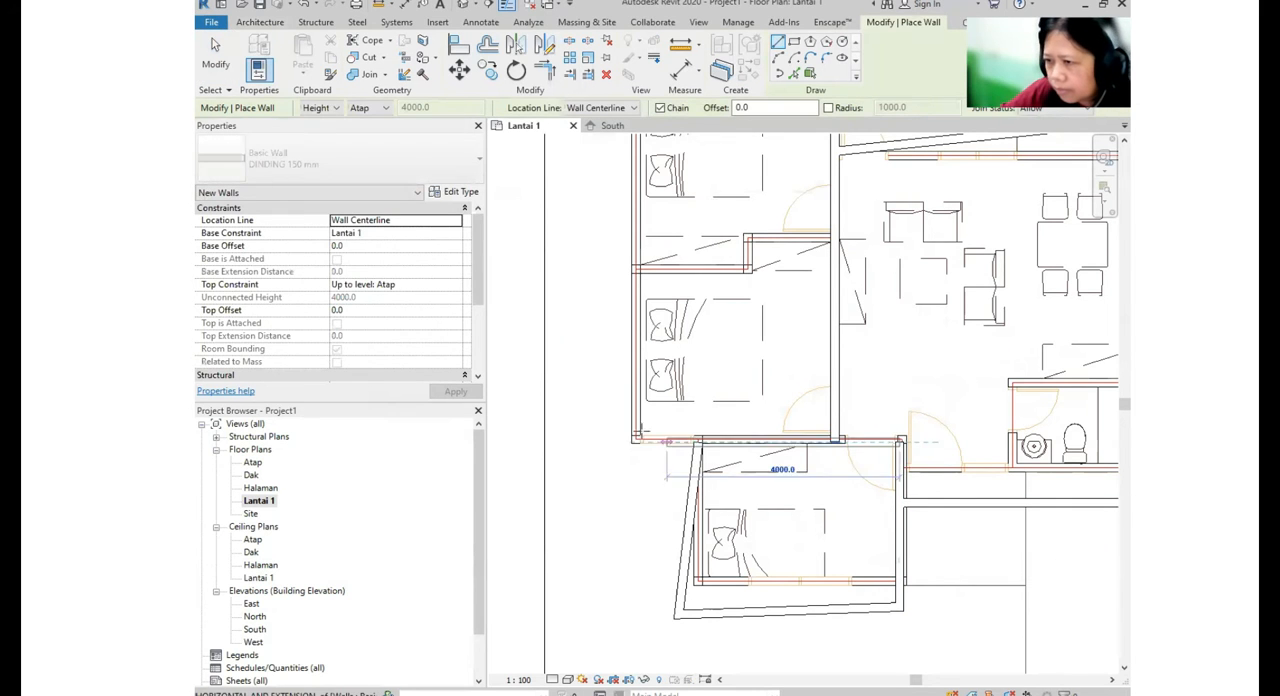
left_click(632, 437)
middle_click_drag(651, 385, 636, 453)
scroll(630, 462, "down", 2)
left_click(614, 223)
key("Escape")
- Draw the bathroom's top and left walls with the DINDING 150 mm type, starting from the building's right exterior wall
middle_click_drag(831, 408, 773, 315)
left_click(277, 158)
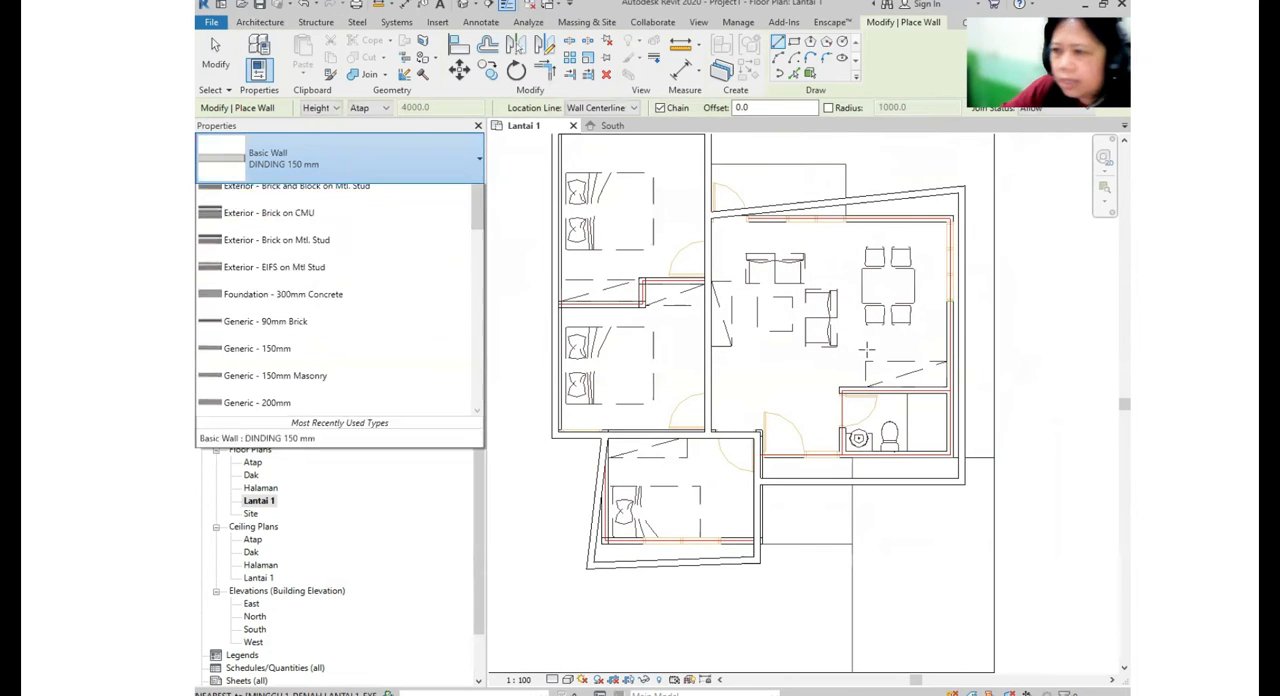
scroll(986, 403, "up", 1)
left_click(970, 389)
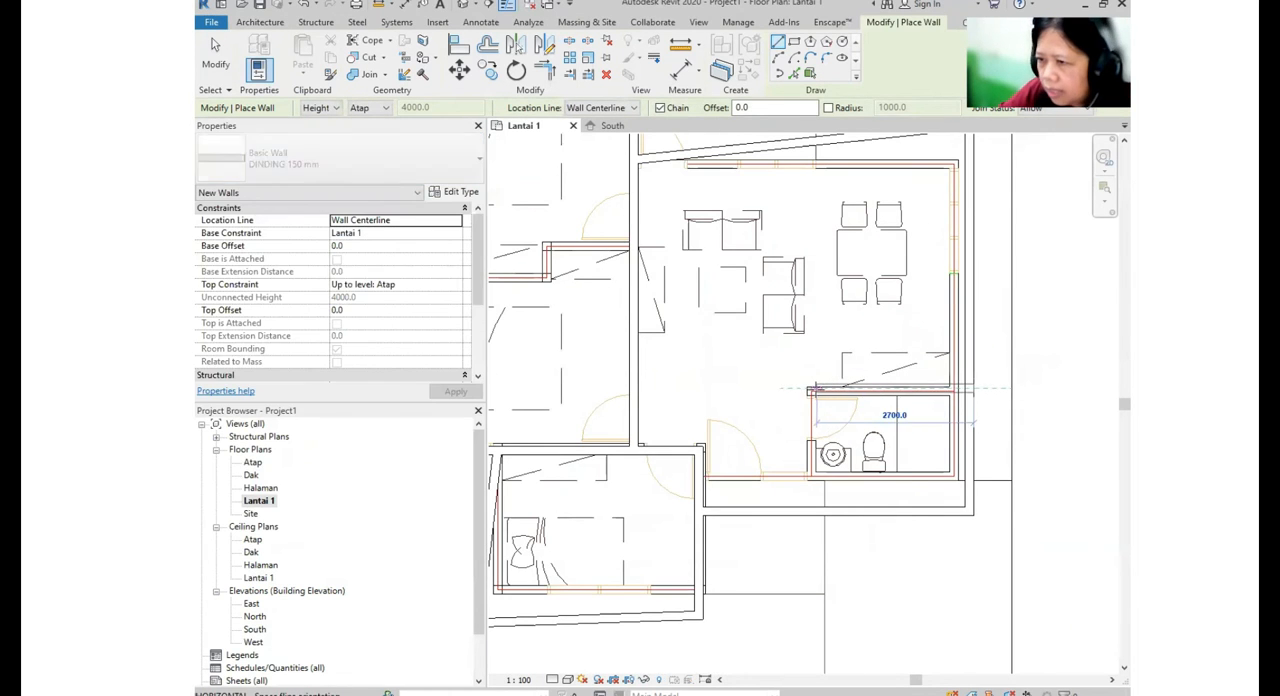
left_click(815, 389)
left_click(816, 478)
key("Escape")
- Draw the stepped partition between the upper and middle bedrooms from the living area wall to the outer left wall
middle_click_drag(757, 429, 992, 491)
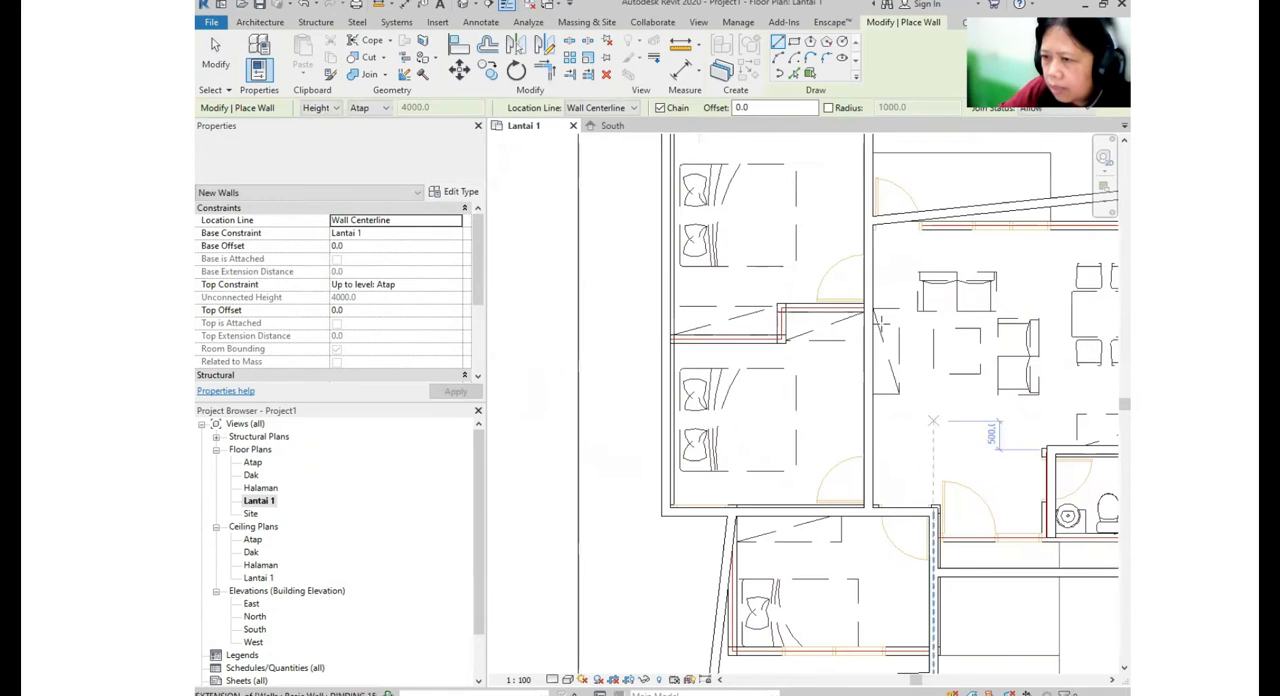
left_click(876, 308)
left_click(778, 300)
left_click(782, 343)
scroll(662, 342, "down", 6)
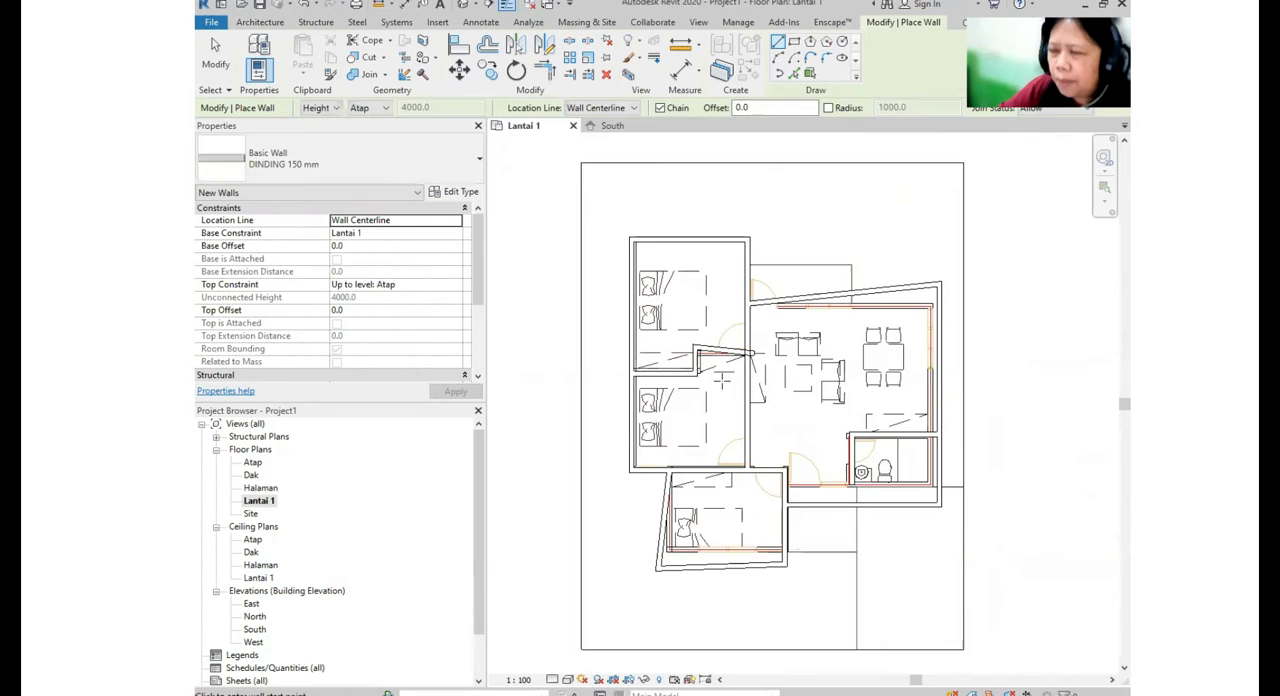
- Set the floor plan's visual style to Wireframe
scroll(742, 340, "up", 1)
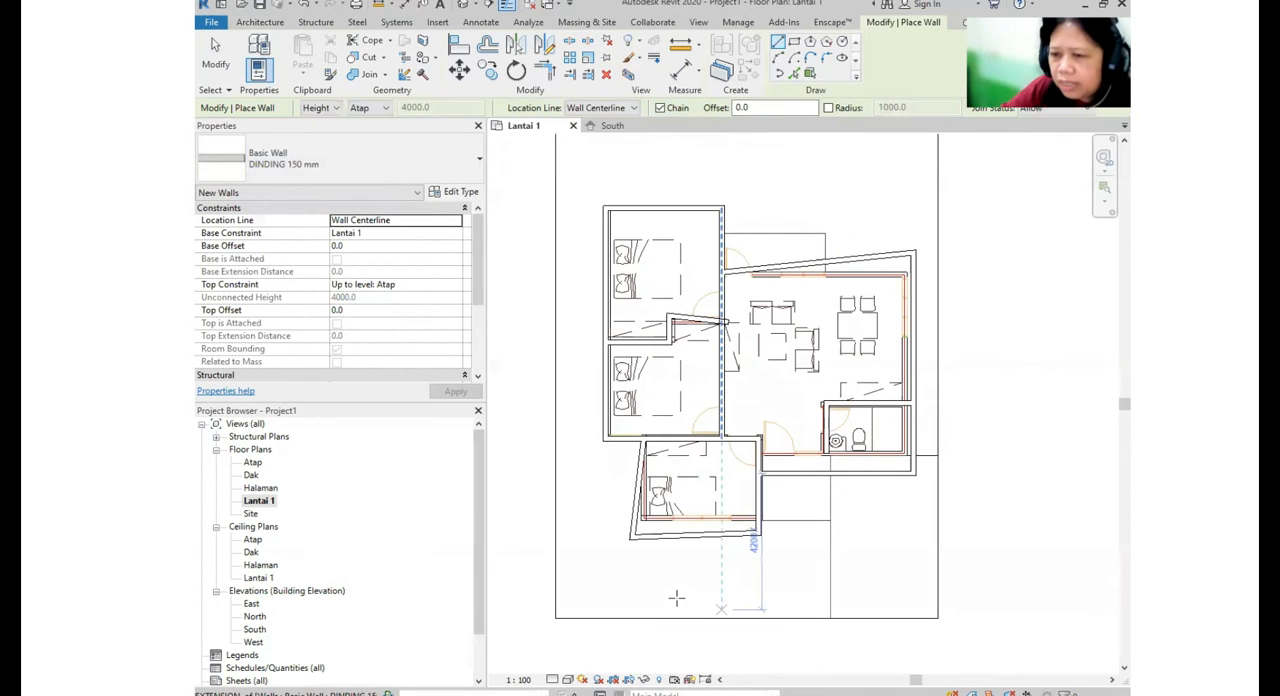
left_click(567, 680)
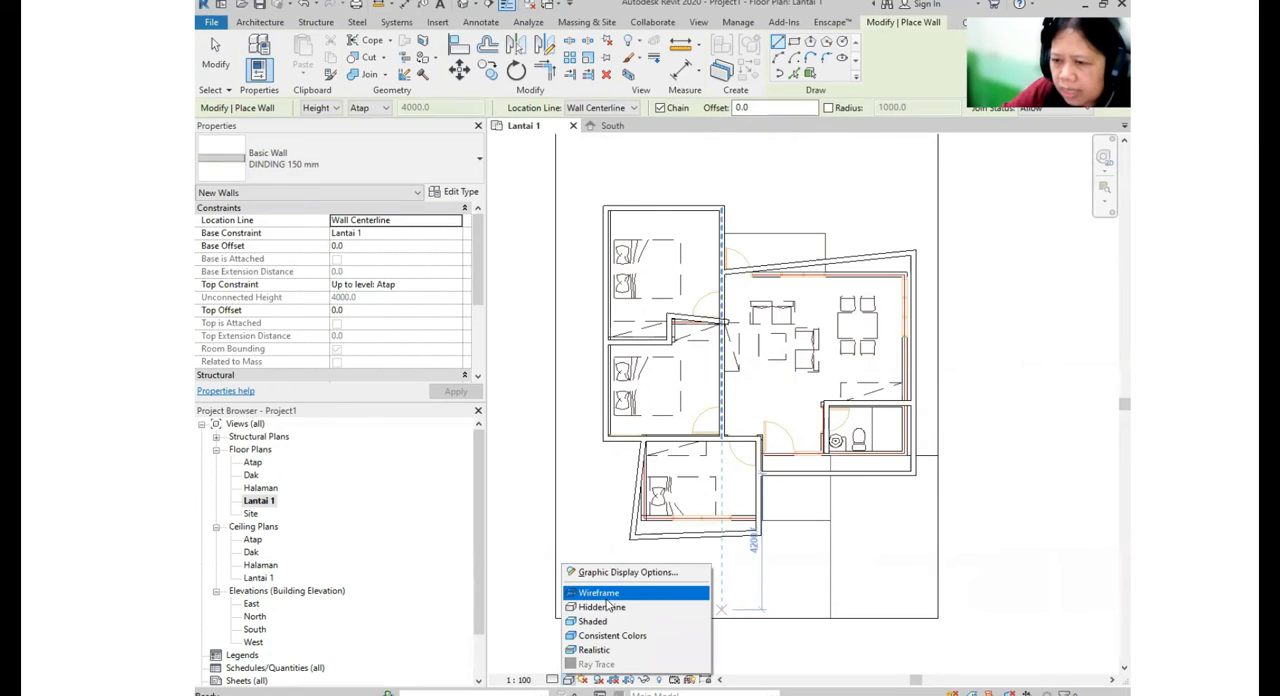
left_click(610, 595)
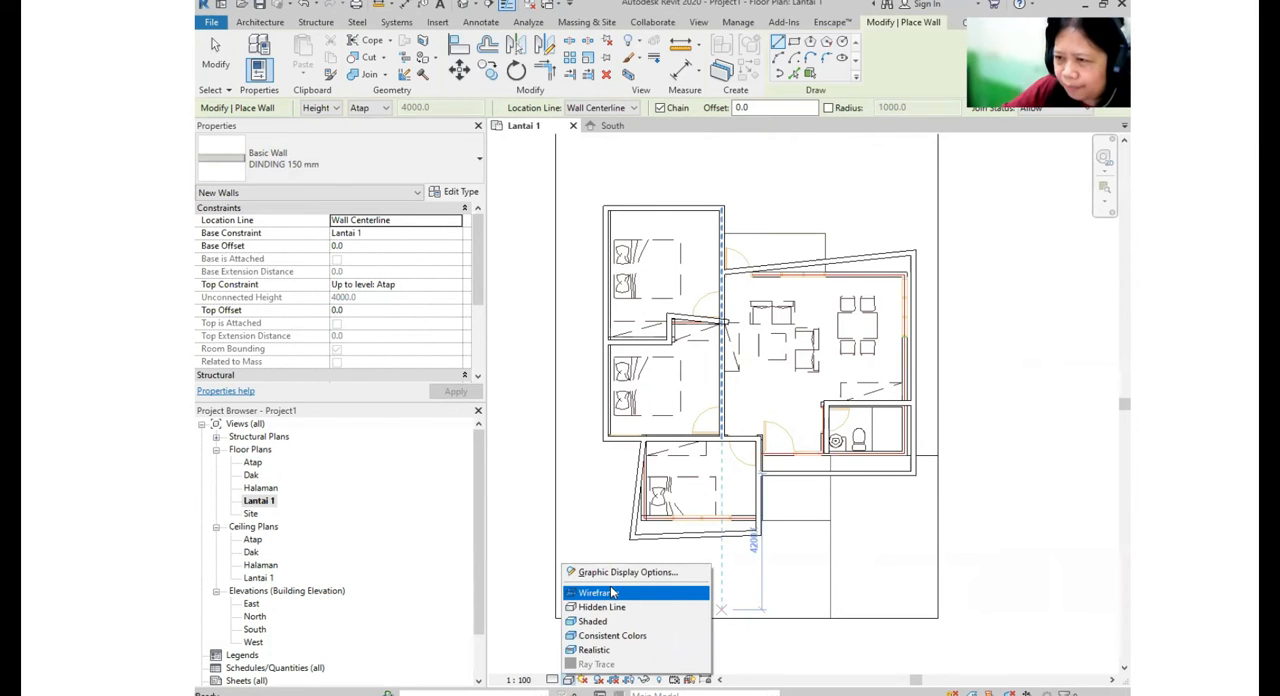
middle_click_drag(884, 350, 849, 356)
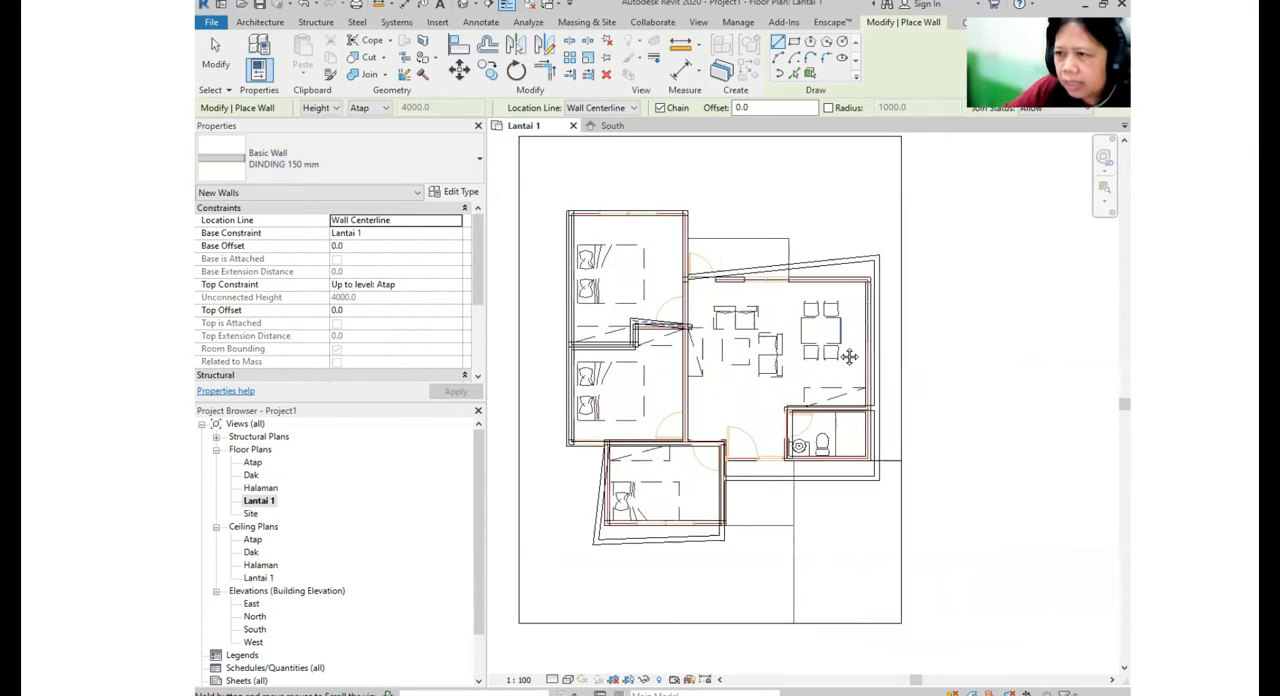
scroll(789, 245, "up", 3)
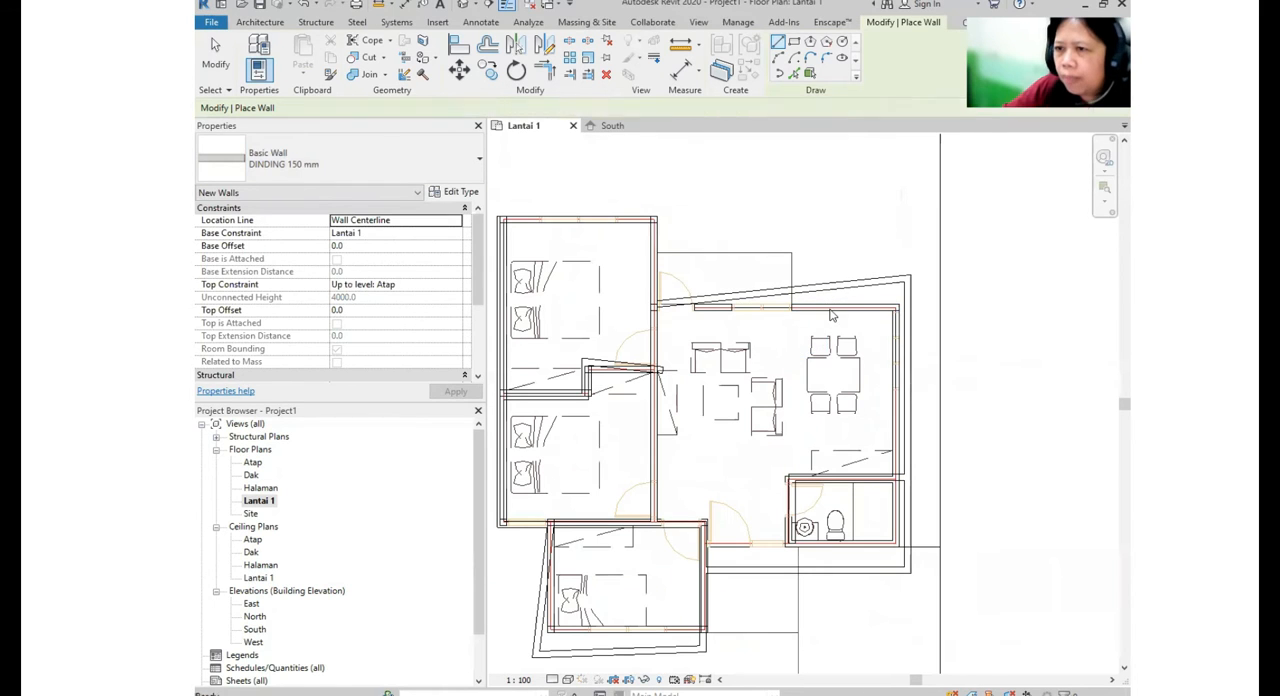
- Align the living area's slanted top wall to the plan's outer wall line, with Wall faces as the alignment preference
key("Escape")
key("Escape")
middle_click_drag(809, 319, 866, 357)
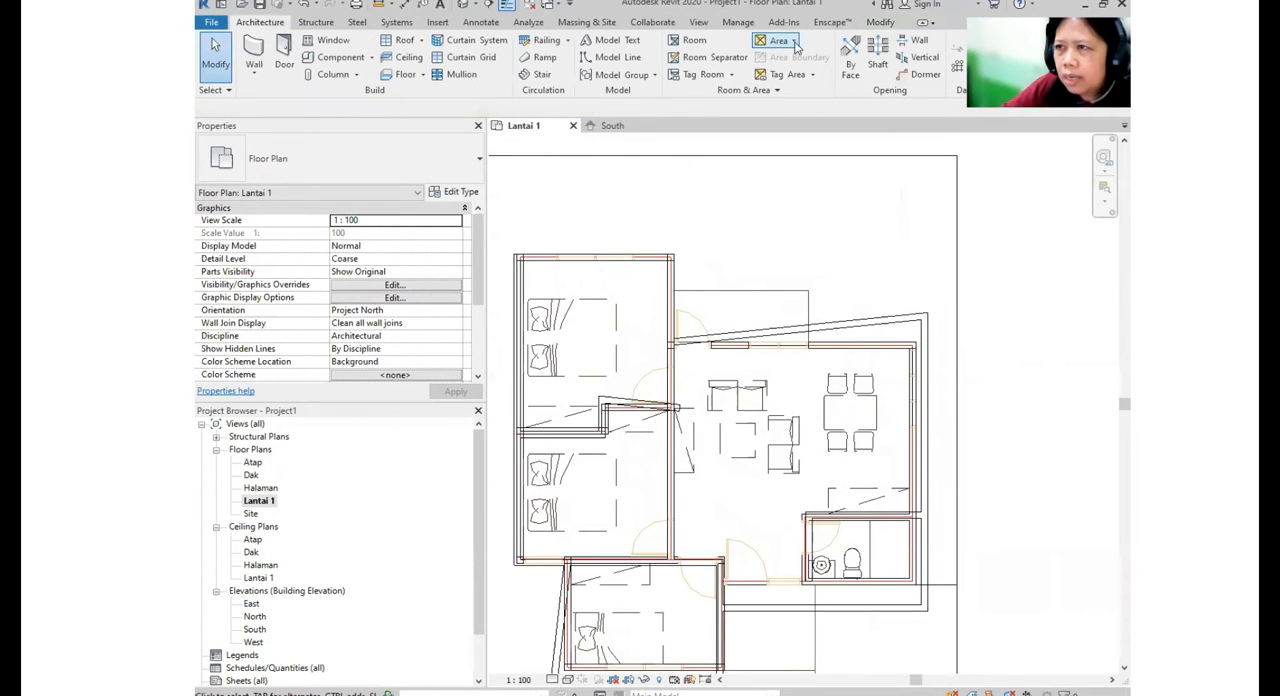
left_click(879, 23)
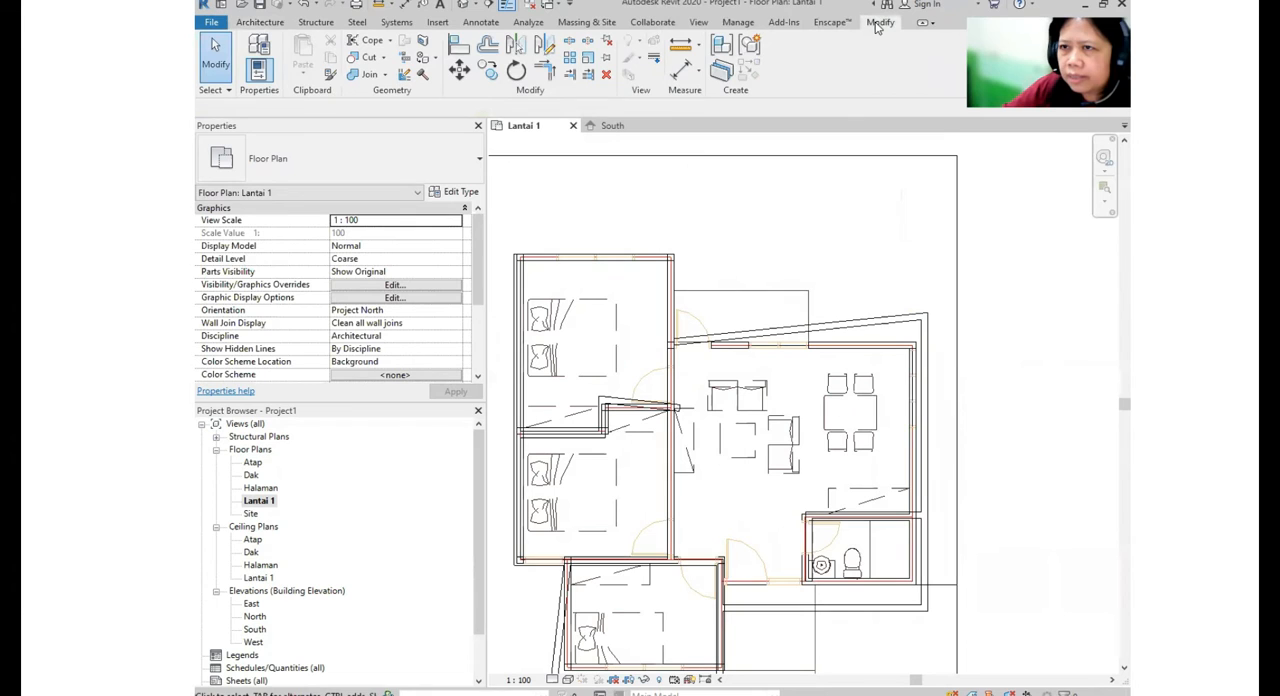
left_click(459, 47)
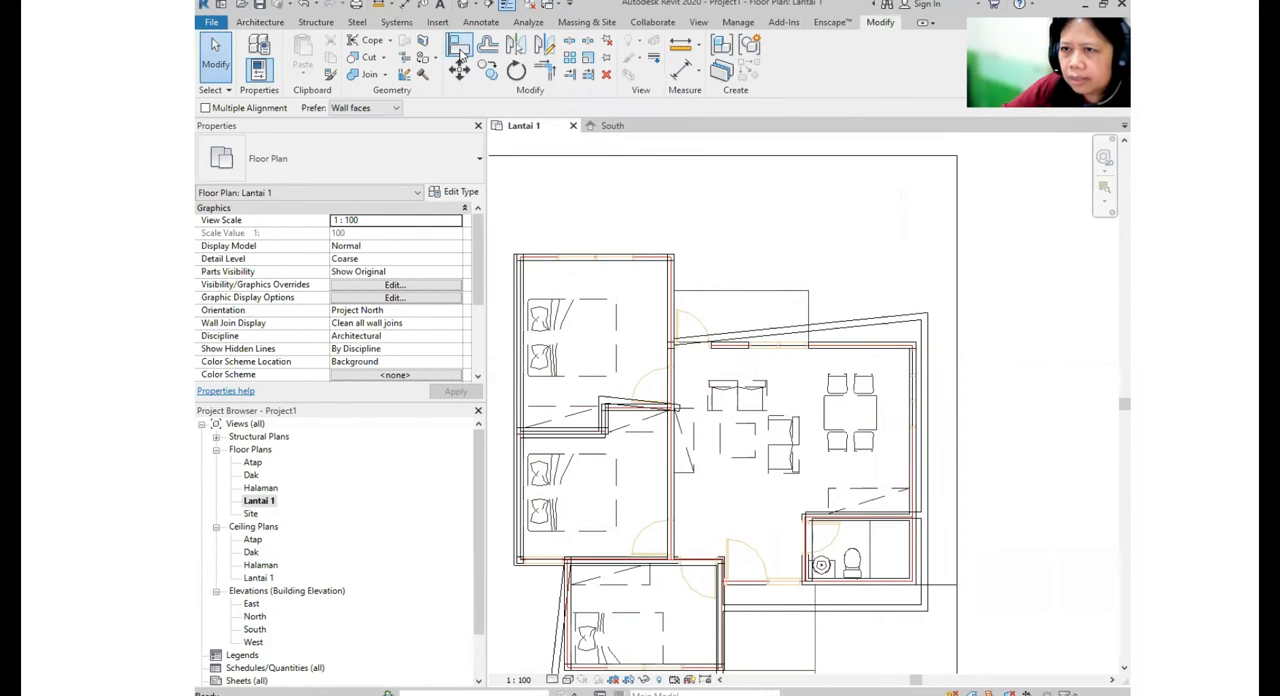
left_click(370, 108)
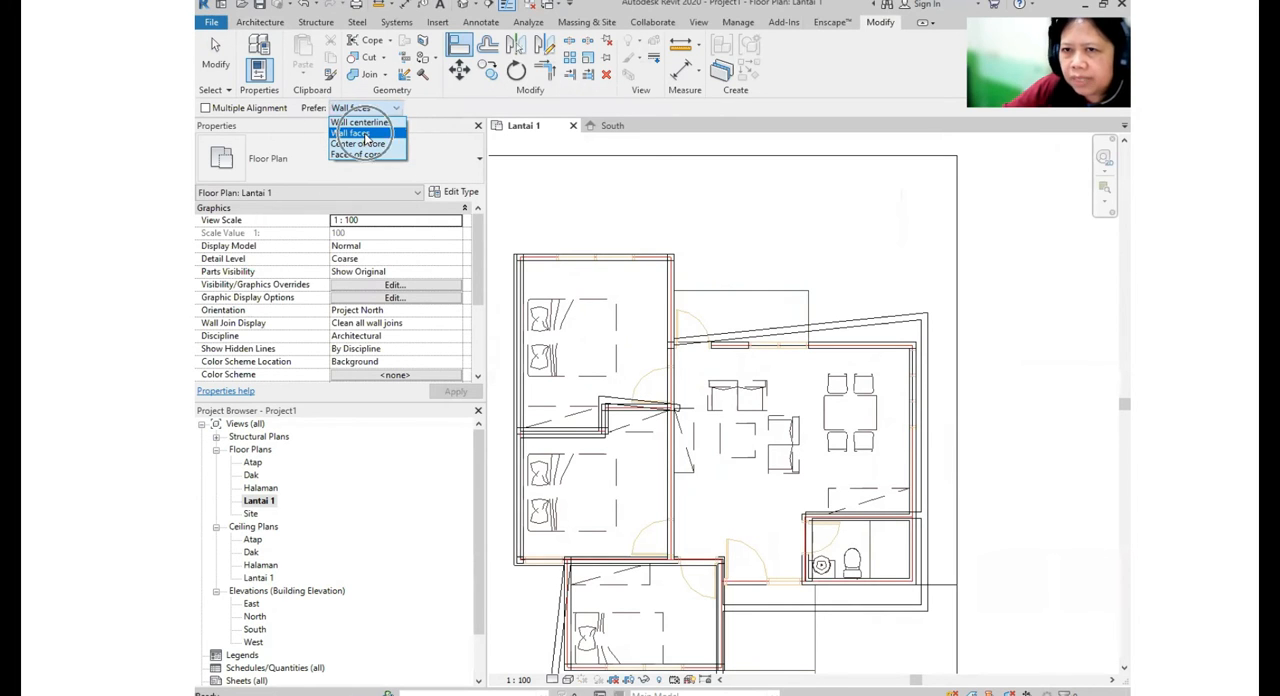
left_click(366, 133)
scroll(1006, 340, "up", 5)
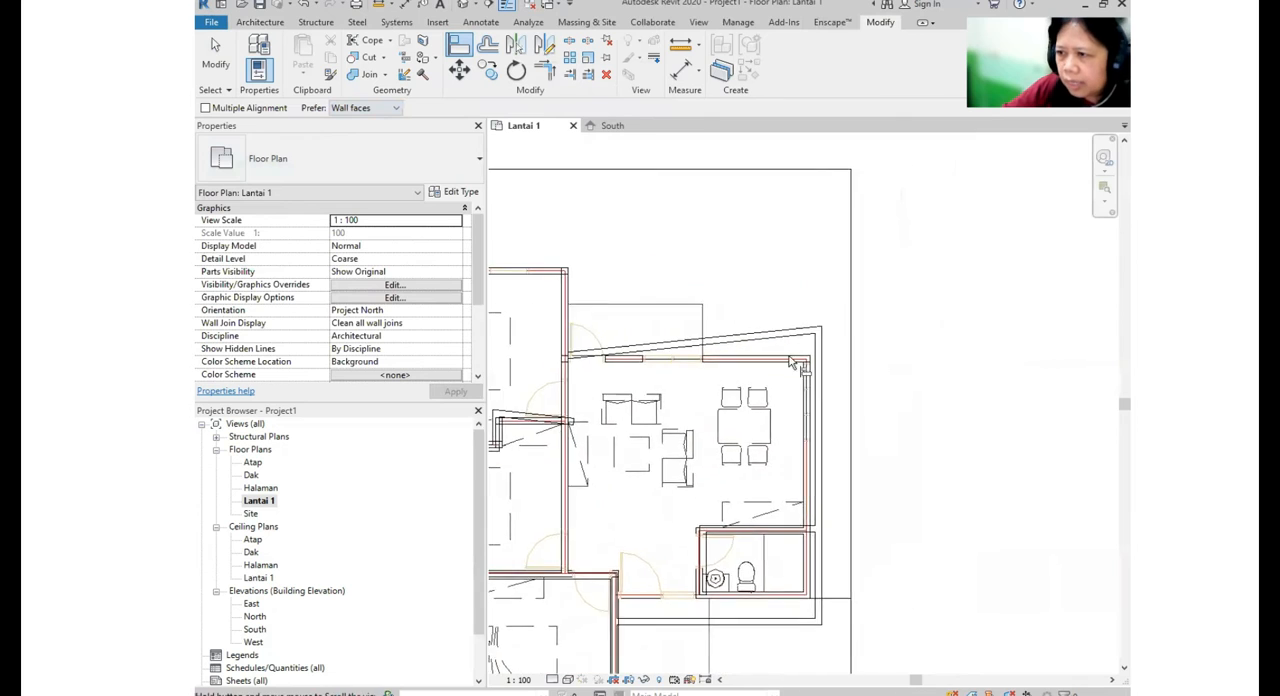
middle_click_drag(913, 386, 937, 326)
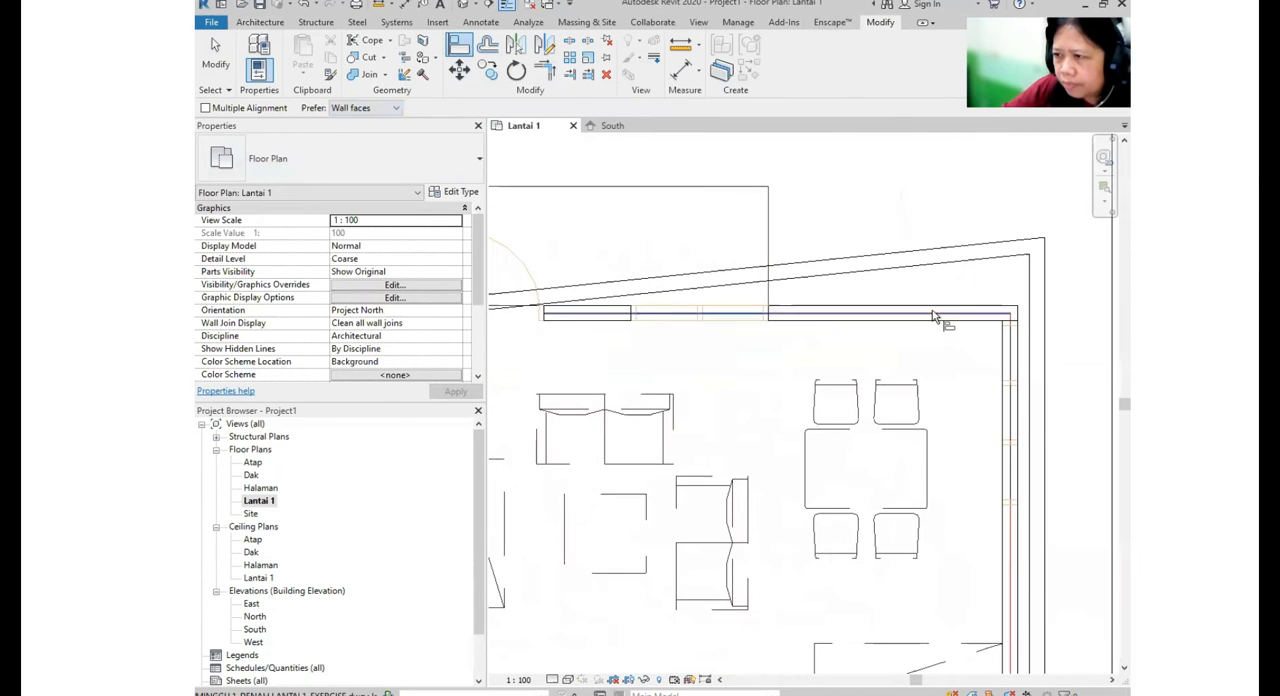
key("ctrl")
left_click(945, 308)
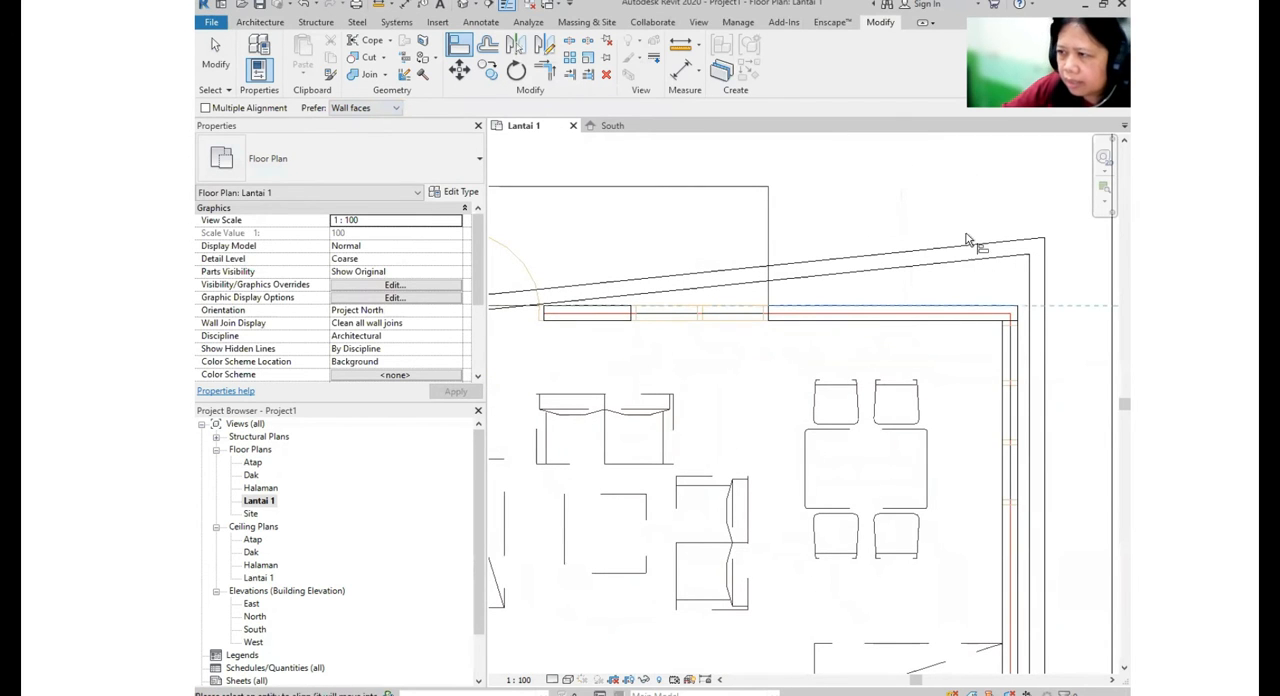
left_click(967, 241)
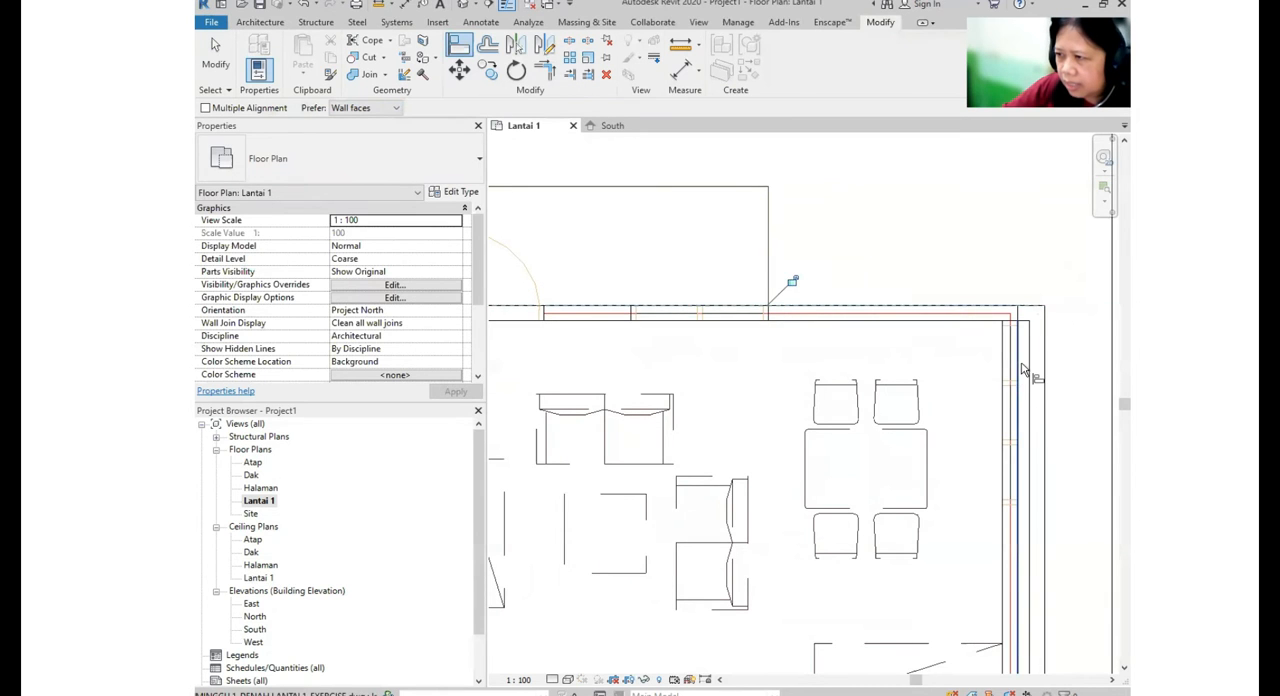
- Align the building's right exterior wall and the bathroom's top wall to their lines in the imported plan
middle_click_drag(971, 371, 993, 262)
scroll(1000, 370, "up", 3)
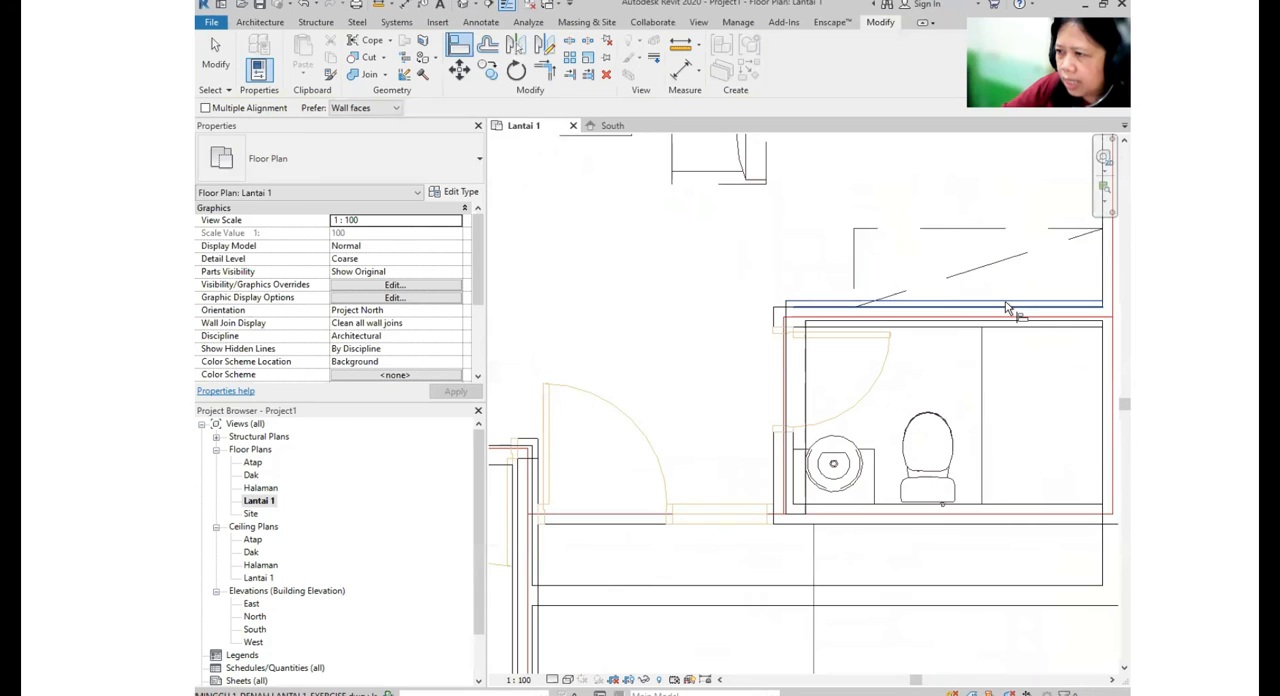
left_click(1007, 307)
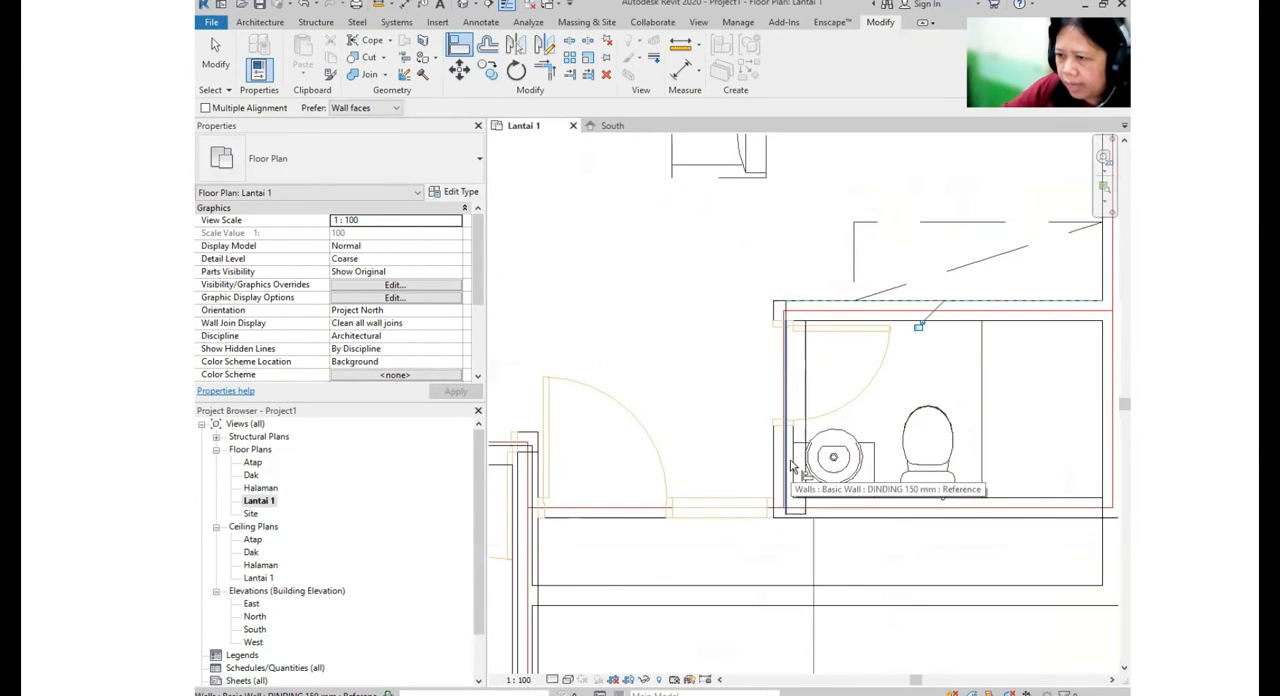
- Align the bathroom's left wall and the exterior wall below the living area and bathroom to the imported plan
scroll(815, 515, "up", 3)
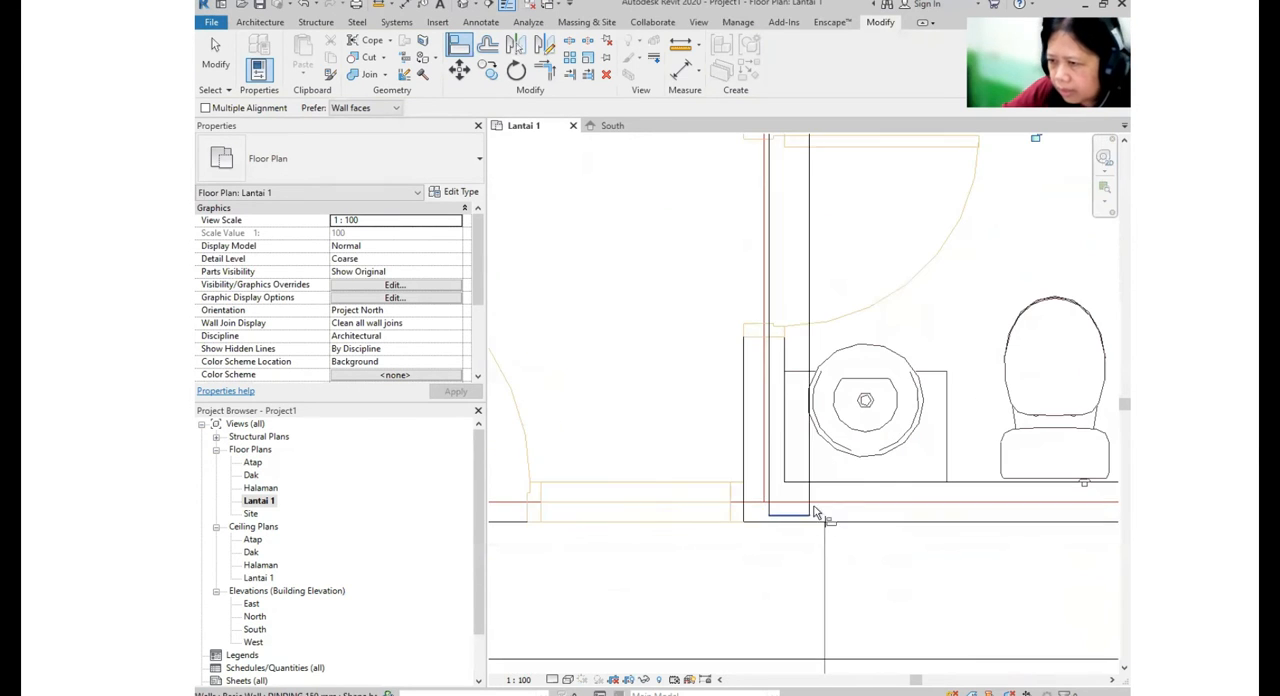
left_click(767, 432)
scroll(765, 430, "down", 3)
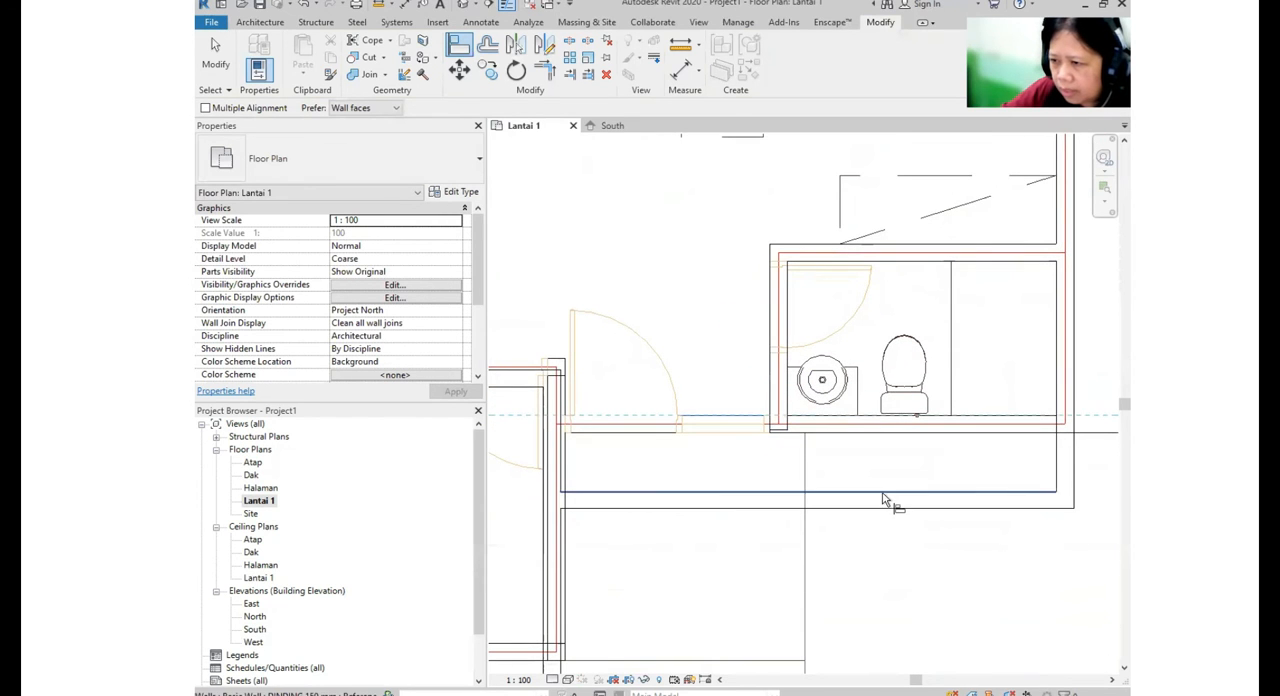
scroll(908, 487, "down", 1)
scroll(908, 487, "down", 1)
- Align the lower bedroom's right wall to its line in the imported plan
middle_click_drag(742, 500, 1050, 506)
scroll(815, 432, "up", 3)
left_click(755, 424)
left_click(748, 430)
scroll(786, 434, "down", 2)
scroll(858, 401, "up", 2)
- Align the middle bedroom's bottom wall and the bedrooms' outer left wall to the plan's inner wall lines
scroll(858, 401, "down", 1)
middle_click_drag(521, 368, 686, 360)
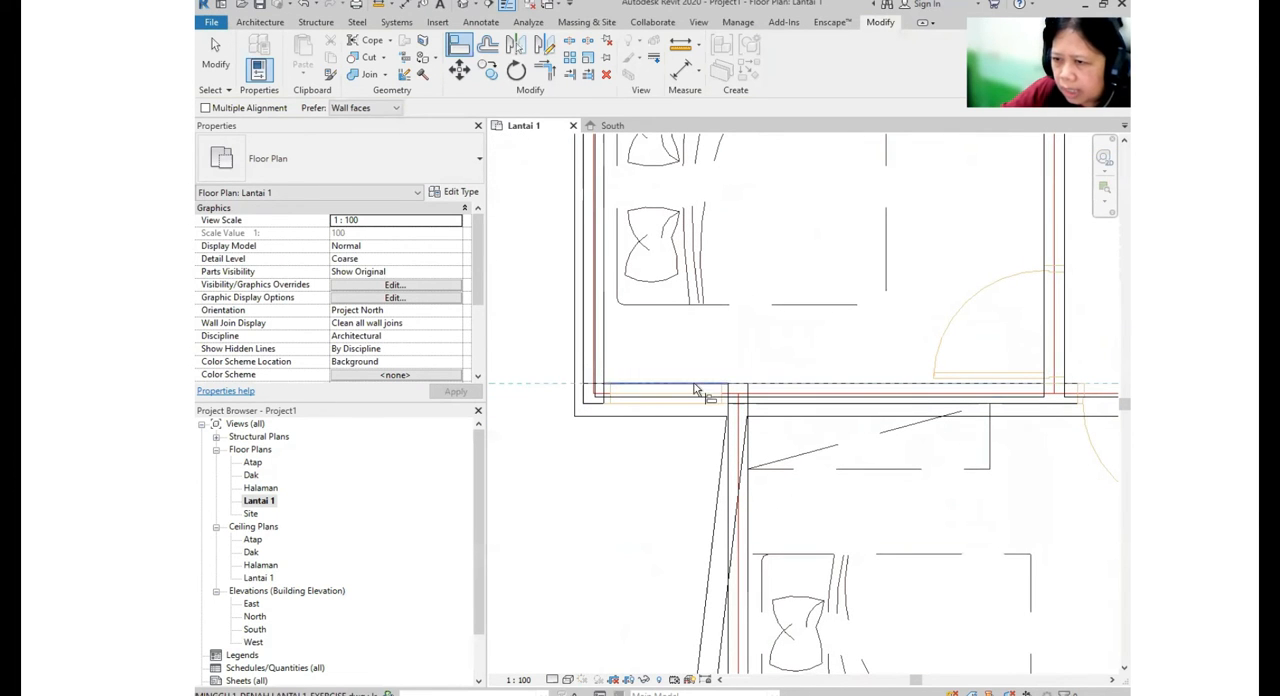
left_click(692, 397)
left_click(604, 378)
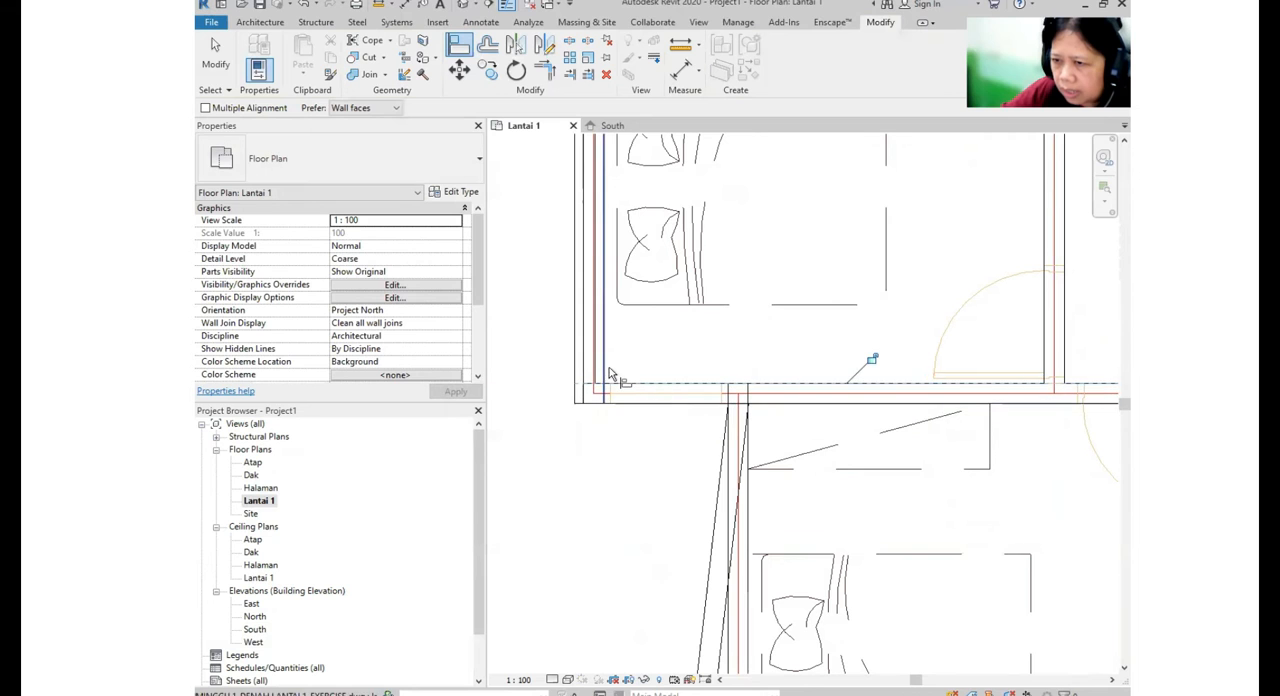
left_click(600, 374)
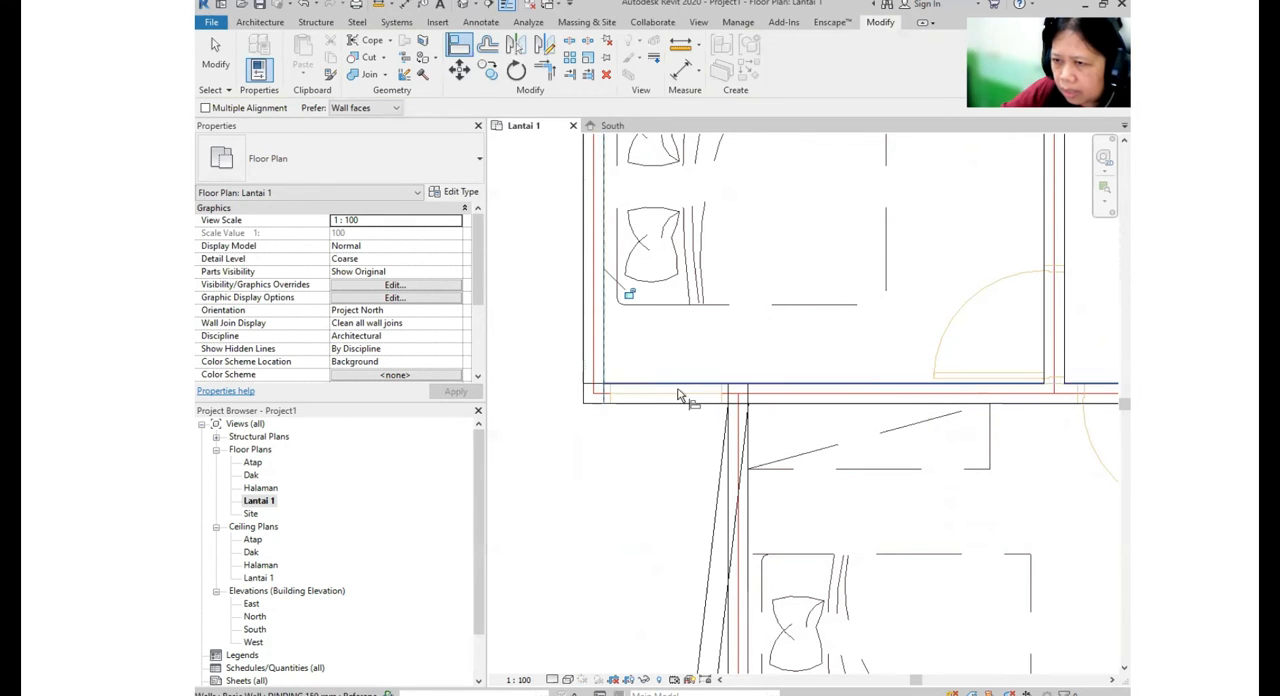
- Align the lower bedroom's slanted left wall to the inner wall line of the imported plan
scroll(866, 515, "down", 2)
scroll(730, 493, "up", 3)
left_click(709, 475)
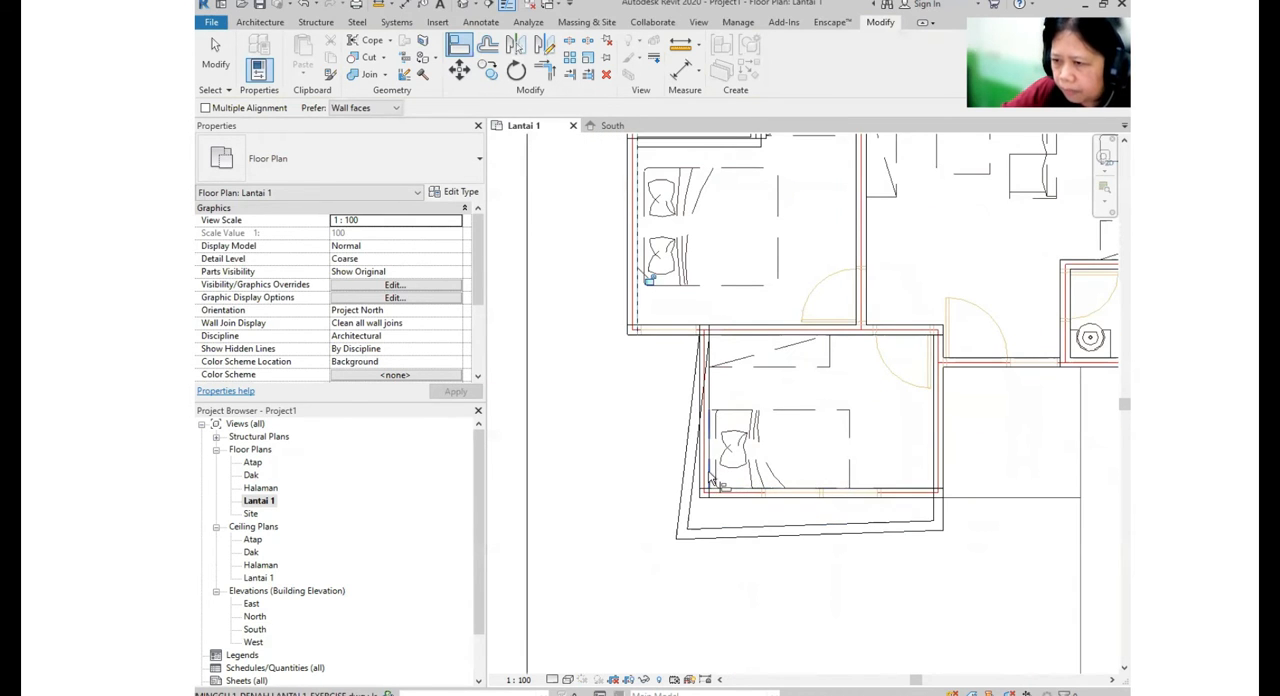
left_click(697, 493)
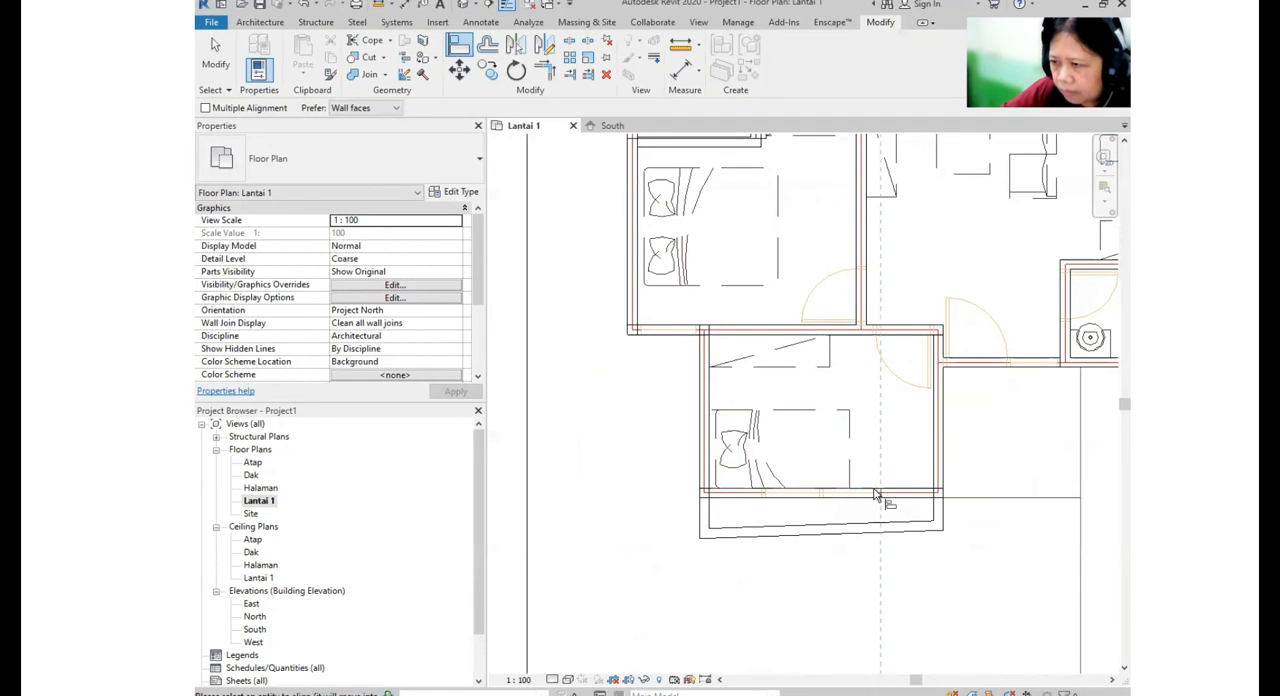
- Align the lower bedroom's slanted bottom wall to the inner wall line of the imported plan
middle_click_drag(926, 490, 898, 447)
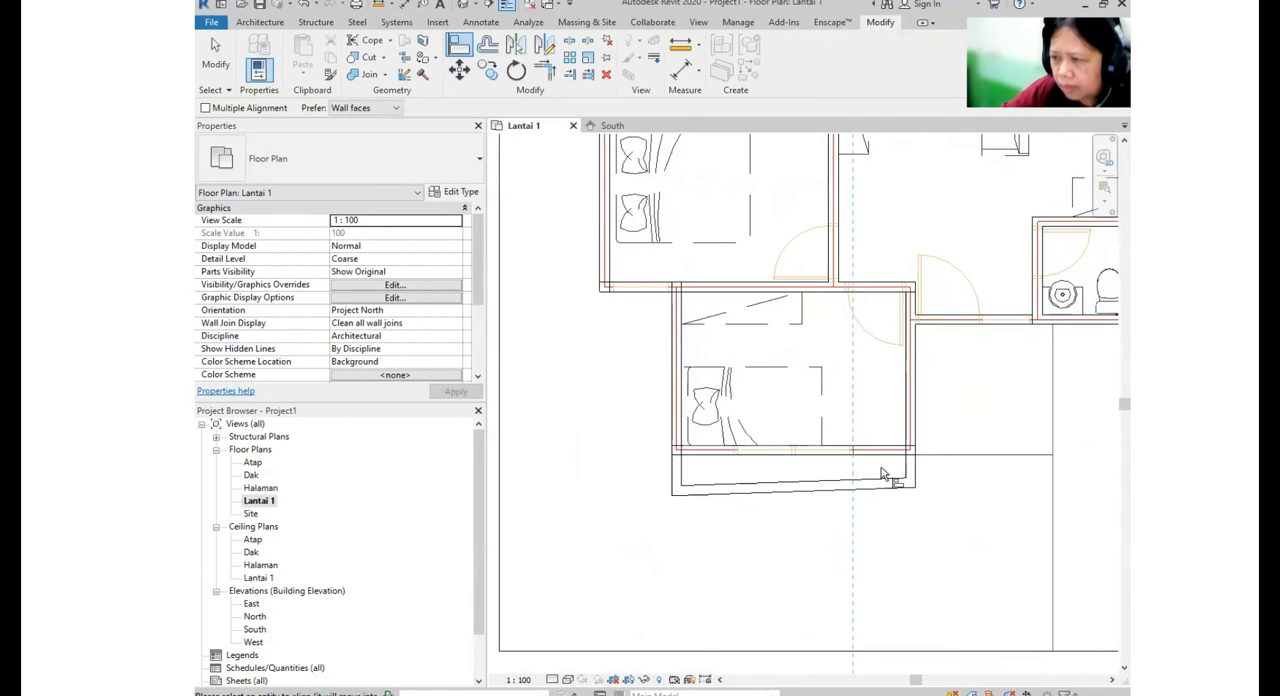
key("Escape")
key("Escape")
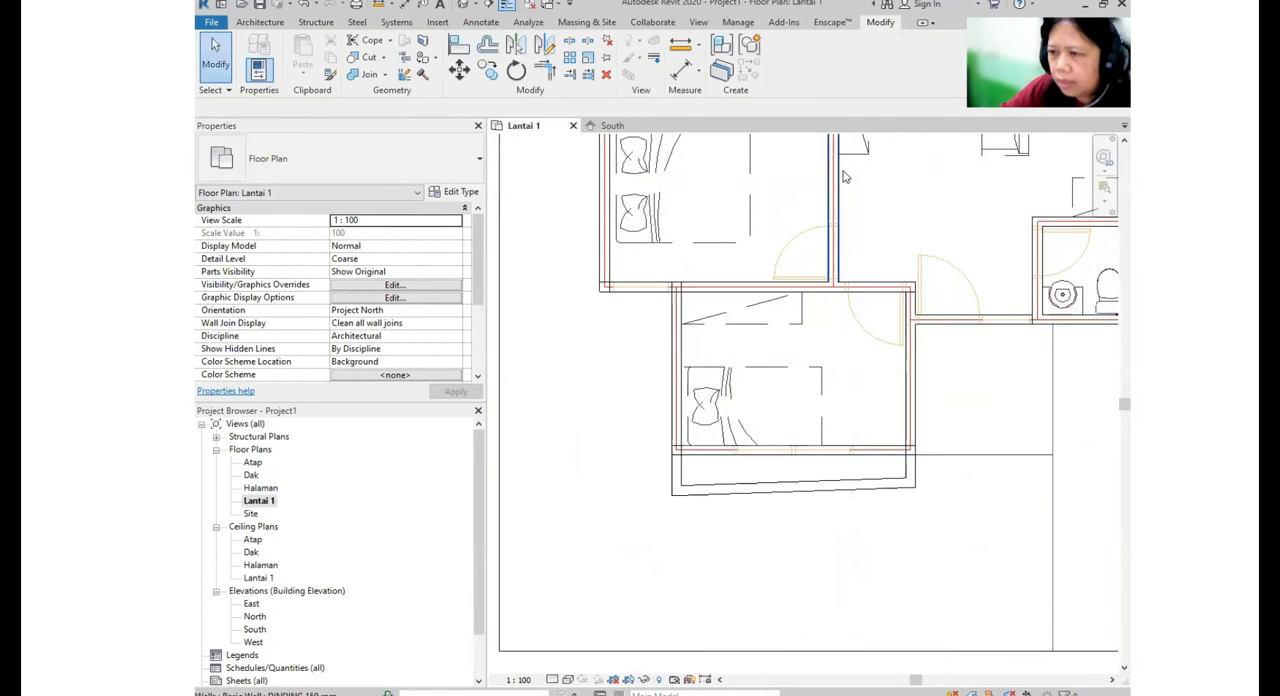
left_click(464, 54)
left_click(896, 447)
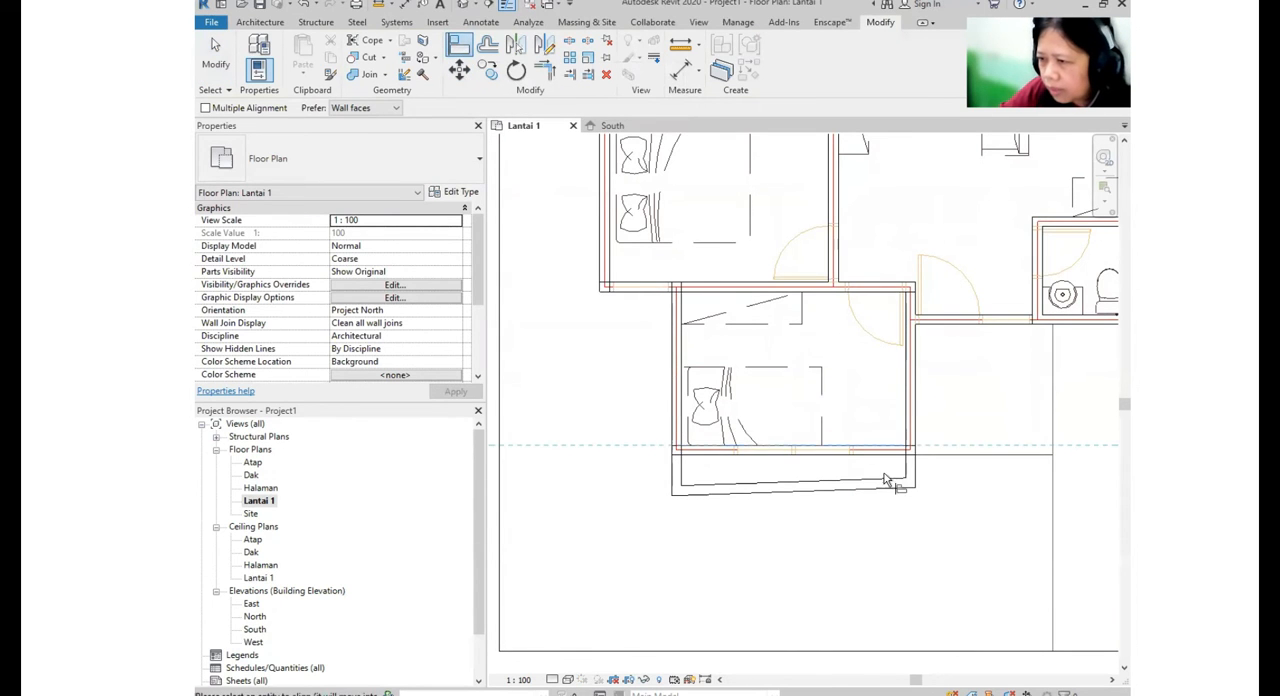
left_click(884, 480)
- Align the three segments of the stepped partition between the upper and middle bedrooms to the imported plan
scroll(891, 485, "up", 5)
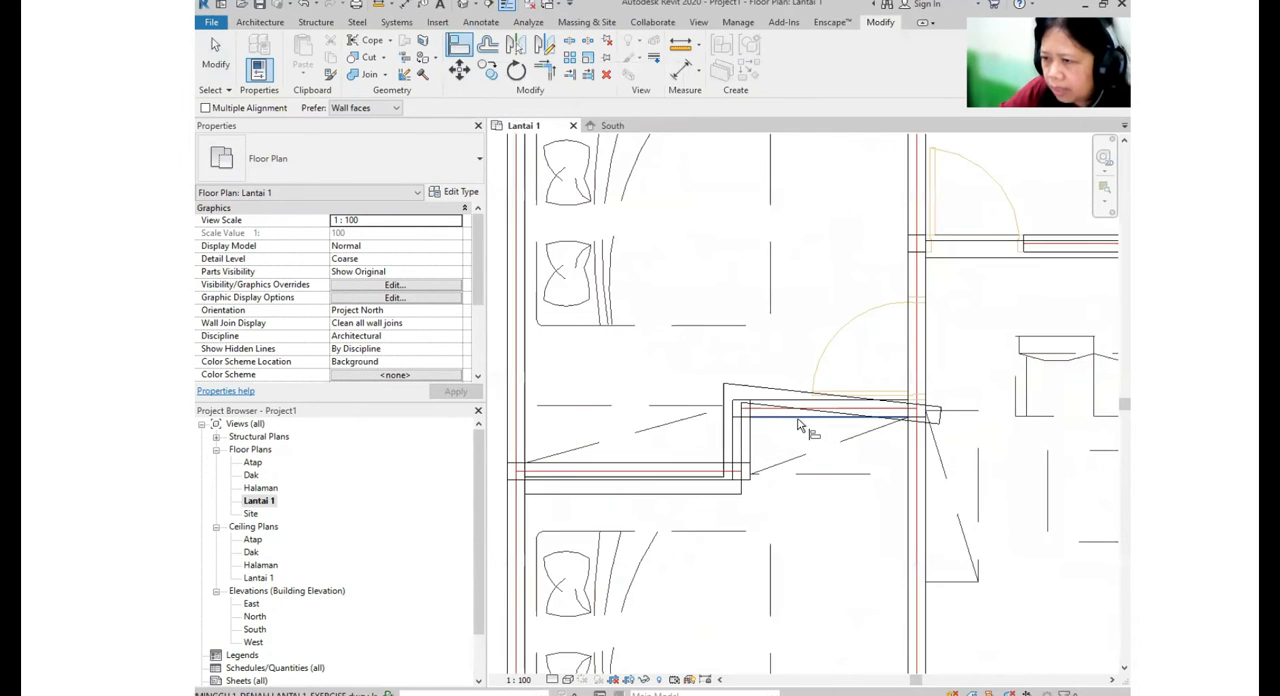
left_click(799, 411)
left_click(750, 449)
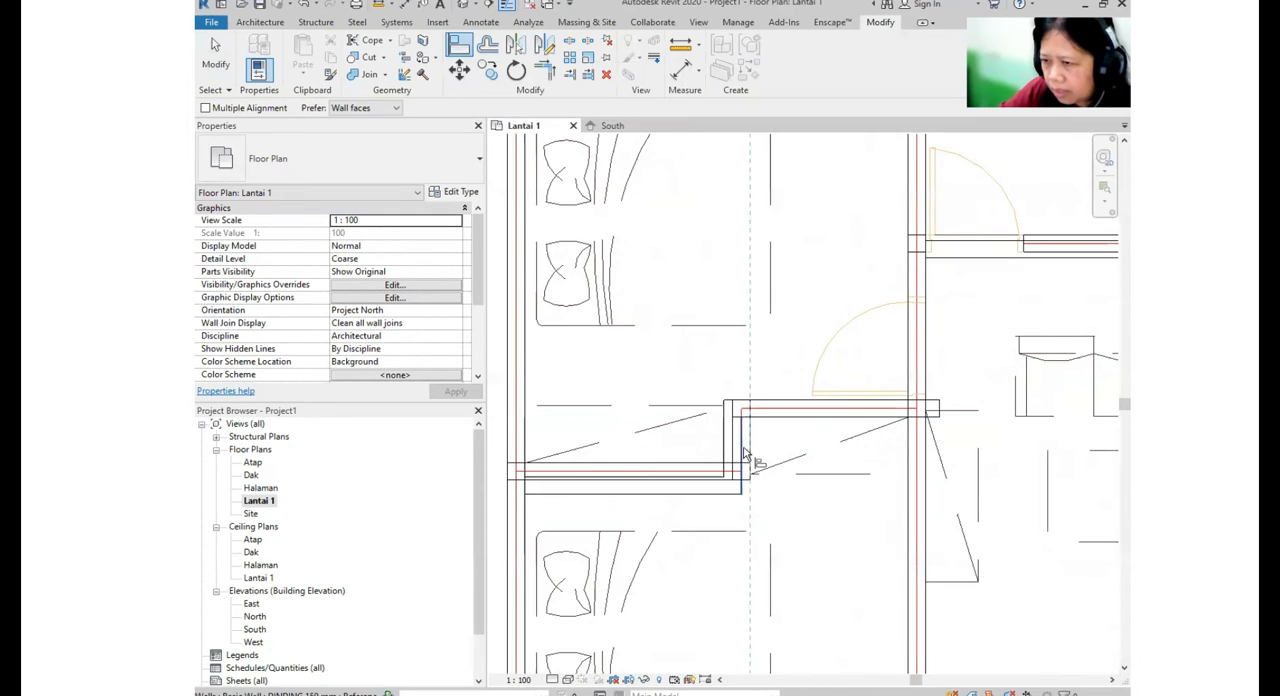
left_click(740, 455)
left_click(726, 484)
left_click(726, 485)
scroll(762, 463, "down", 2)
- Align the upper bedroom's top exterior wall to its line in the imported plan
middle_click_drag(837, 386, 740, 512)
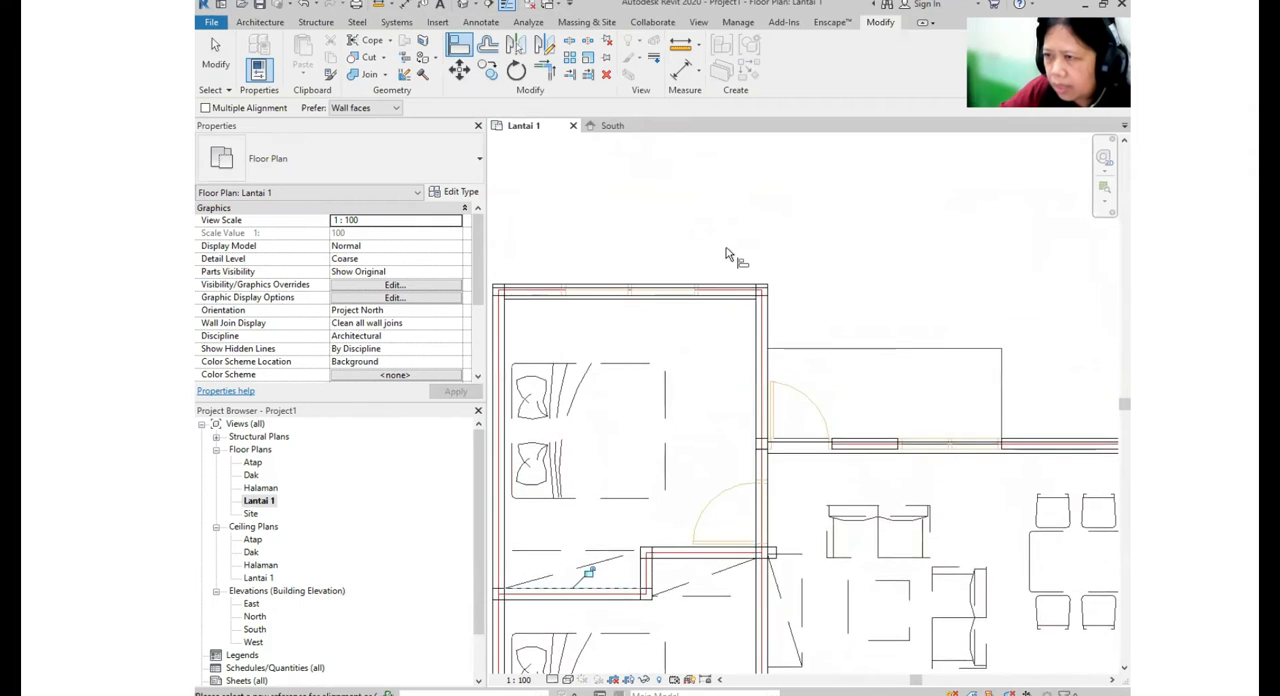
scroll(737, 253, "up", 3)
left_click(780, 320)
left_click(767, 316)
left_click(765, 325)
scroll(824, 271, "down", 3)
- Align the living area's top exterior wall to the plan's outer wall line and finish aligning
middle_click_drag(939, 430, 937, 347)
scroll(929, 368, "up", 5)
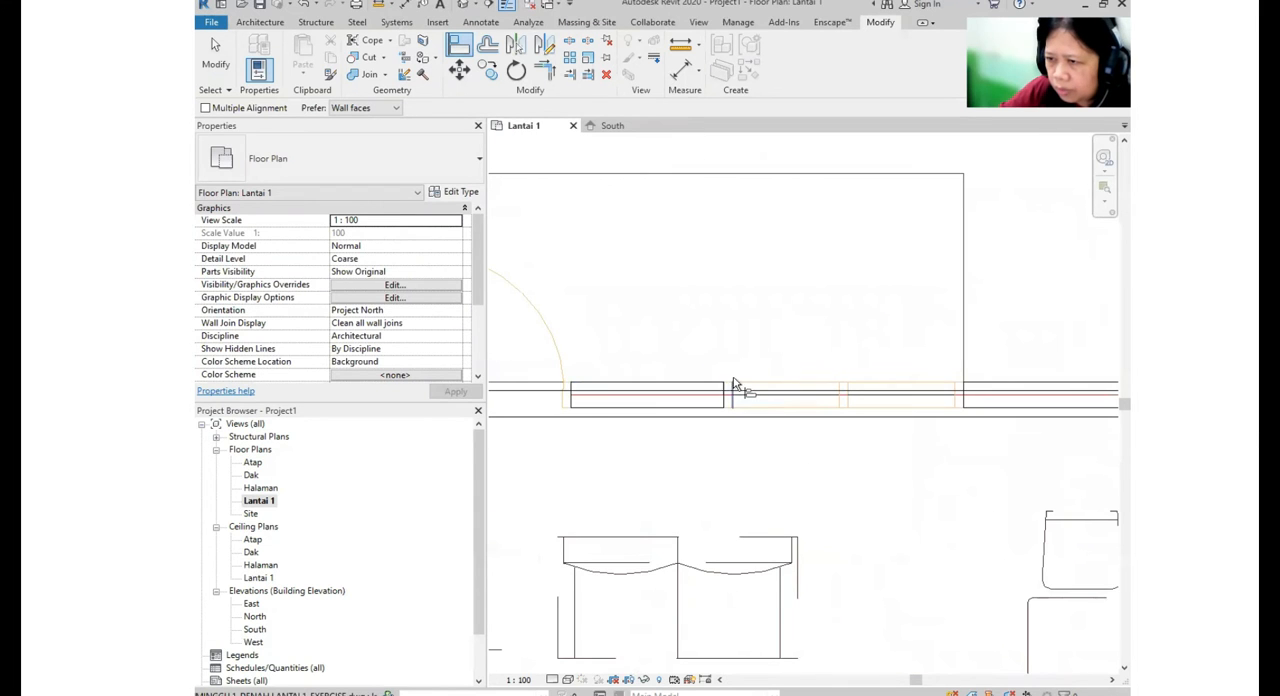
left_click(746, 383)
scroll(755, 372, "down", 2)
scroll(757, 370, "down", 4)
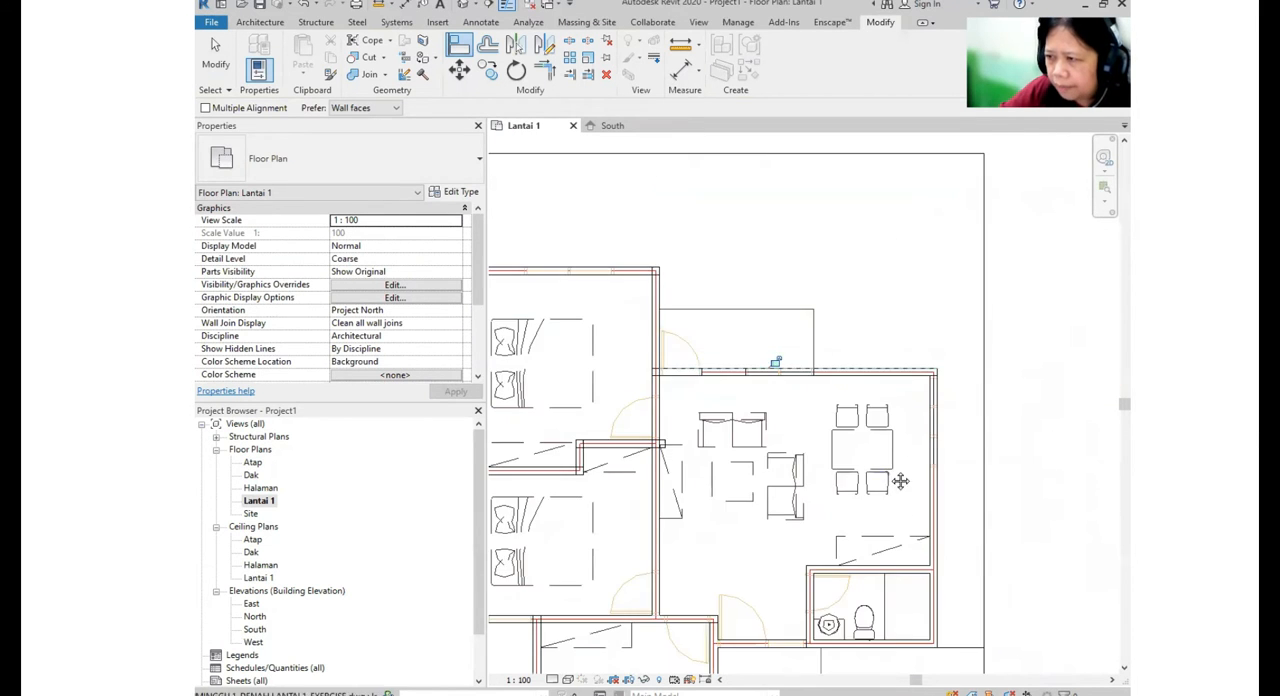
key("Escape")
key("Escape")
- Set the visual style of the Lantai 1 plan view to Hidden Line
middle_click_drag(828, 438, 850, 424)
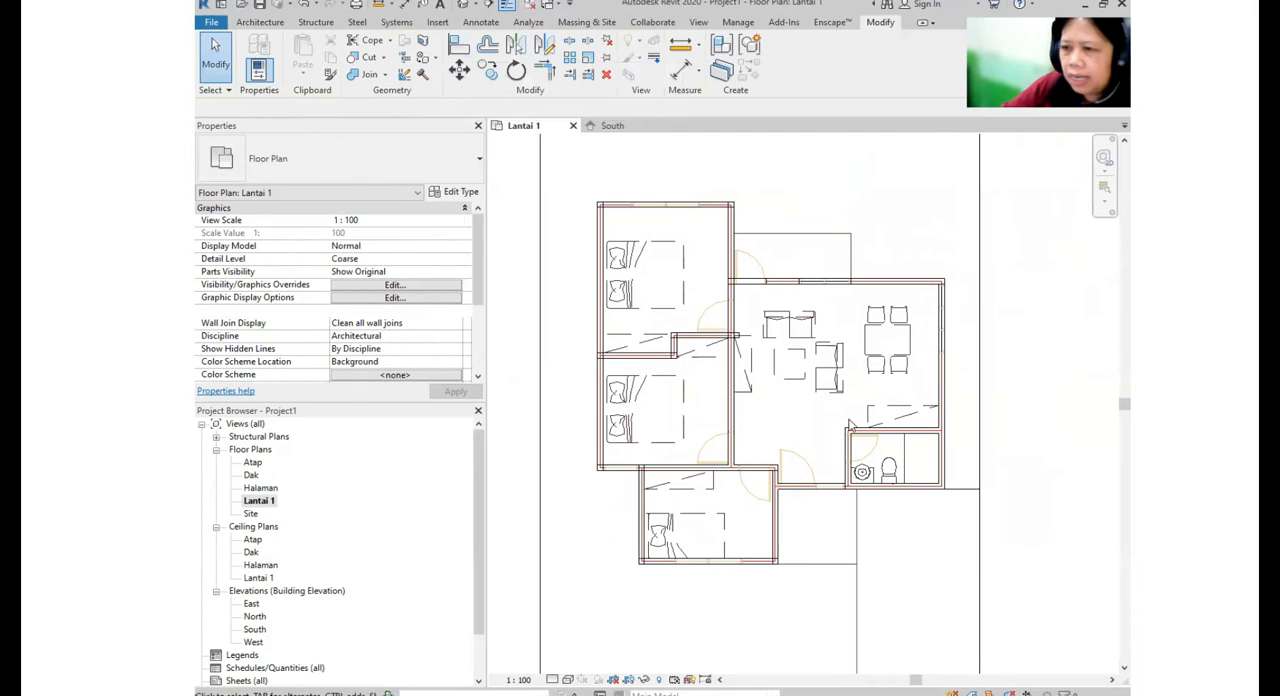
left_click(568, 679)
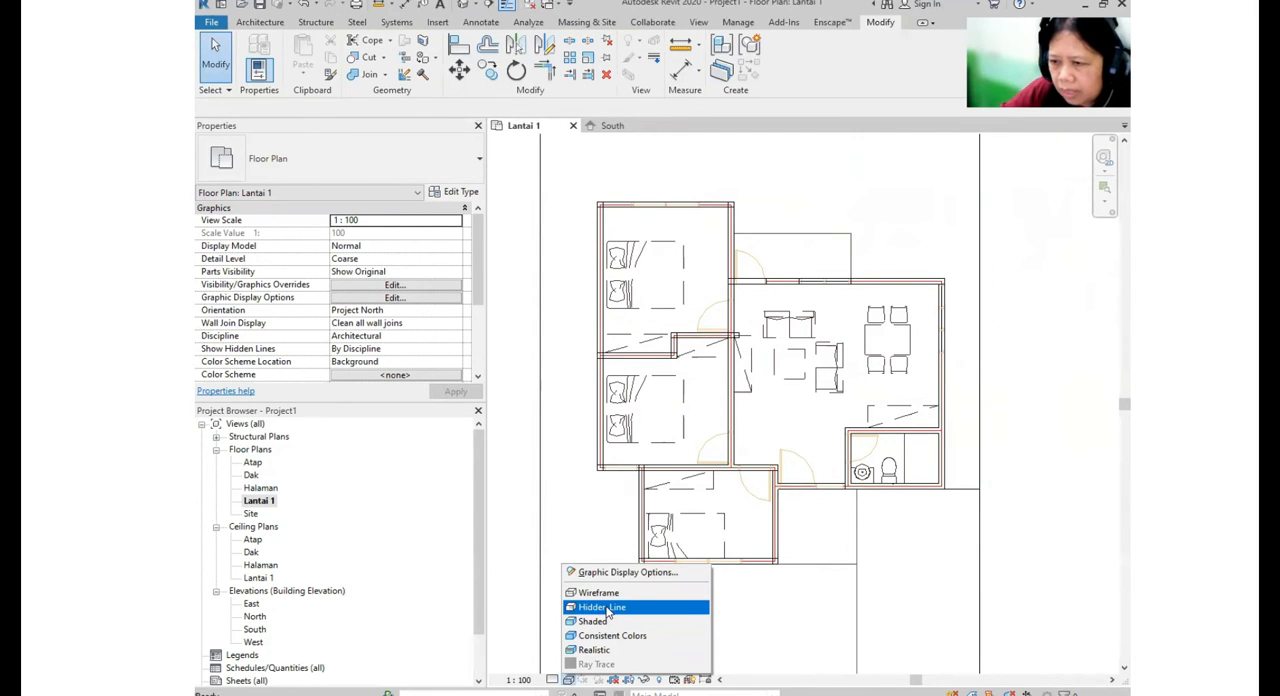
left_click(606, 608)
- Pull the overhanging end of the stepped bedroom partition back to join the living area's left wall
scroll(739, 375, "up", 4)
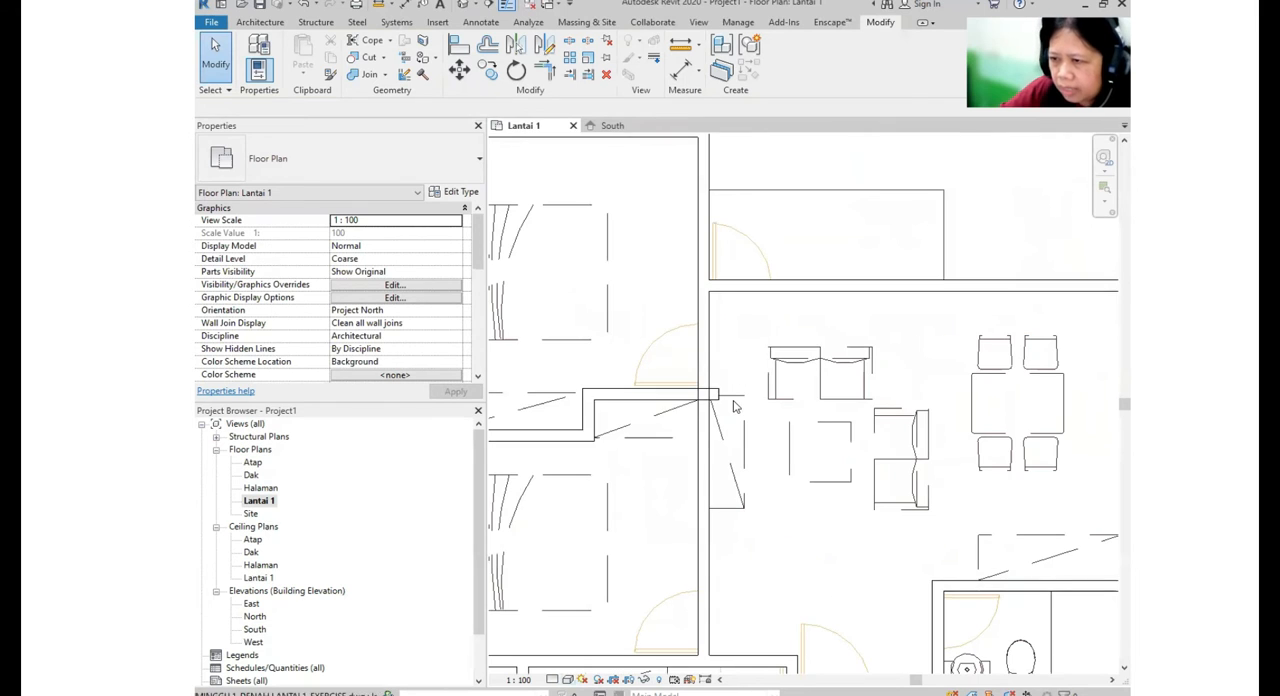
left_click(714, 398)
scroll(725, 400, "up", 3)
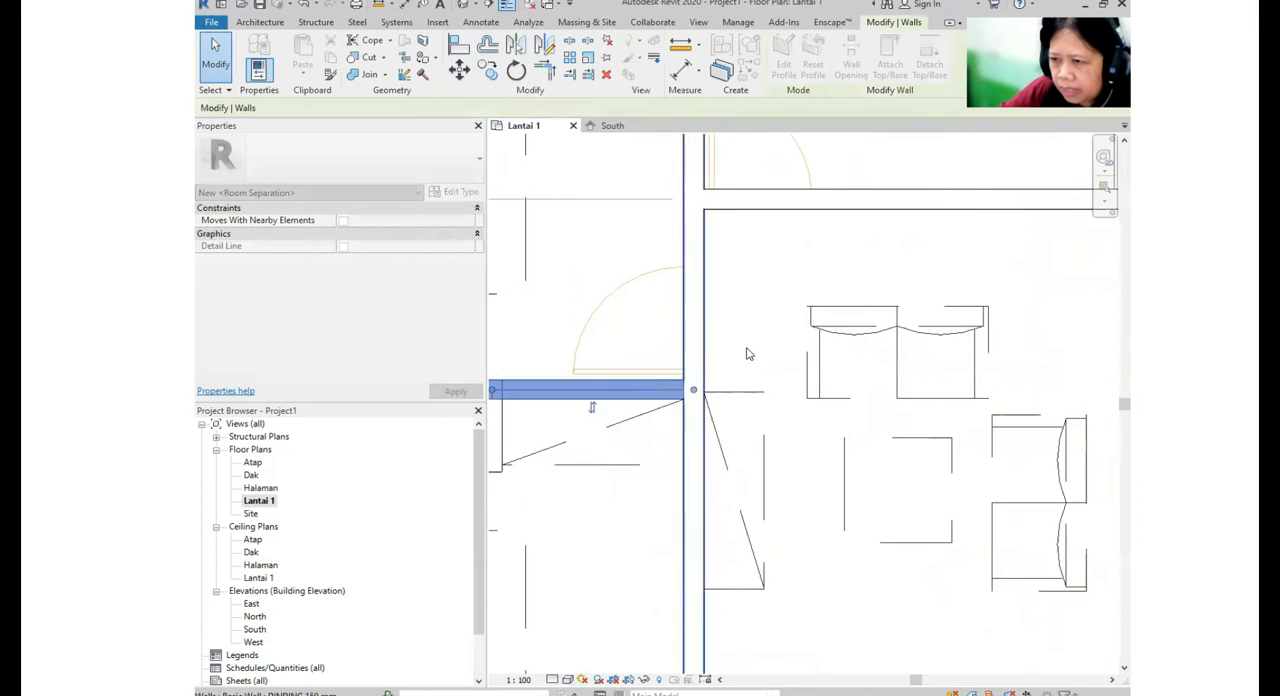
scroll(749, 354, "down", 4)
left_click(798, 466)
middle_click_drag(802, 468, 804, 427)
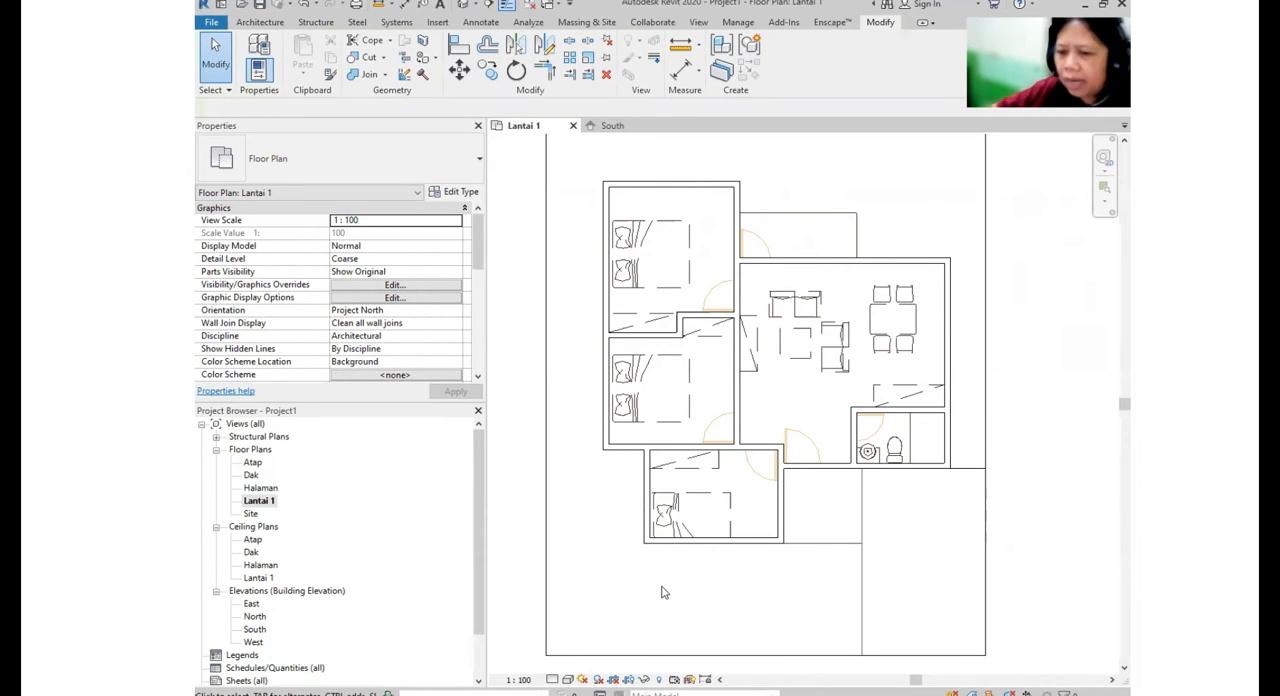
- Set the Lantai 1 view's detail level to Medium and inspect how the walls are drawn
left_click(553, 681)
key("ctrl")
key("ctrl")
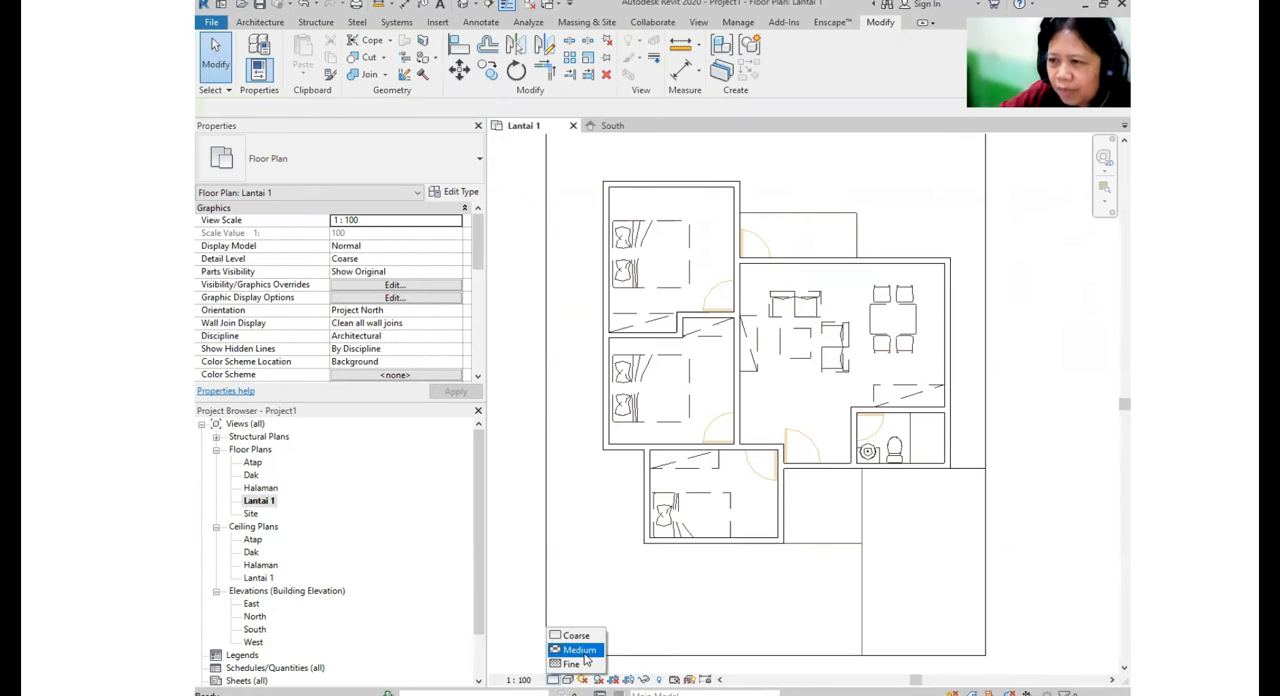
left_click(585, 652)
scroll(787, 412, "up", 5)
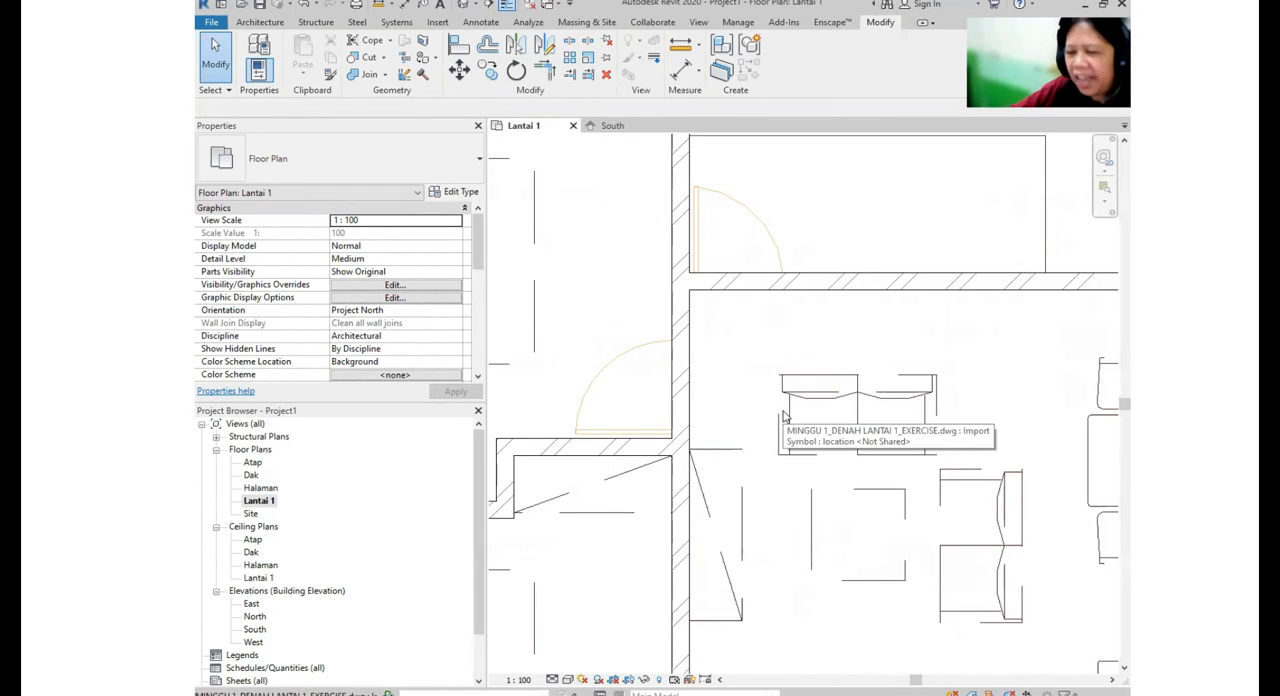
scroll(845, 358, "down", 3)
scroll(840, 260, "down", 3)
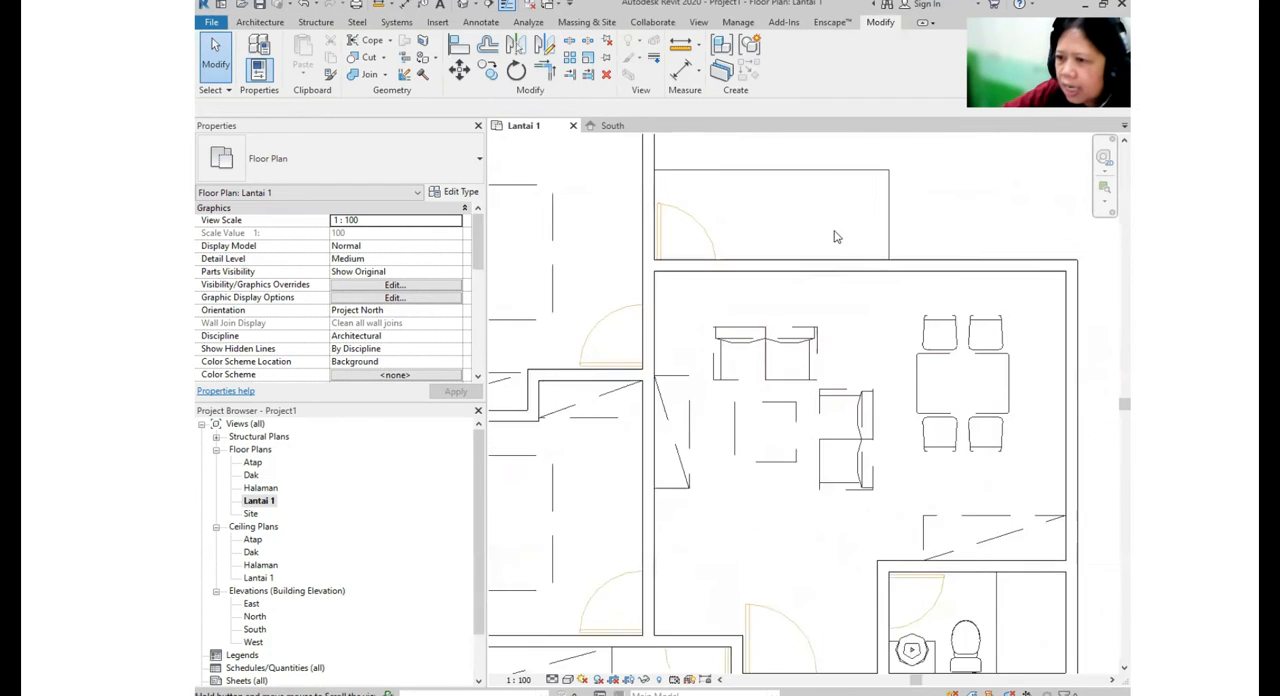
middle_click_drag(830, 563, 861, 472)
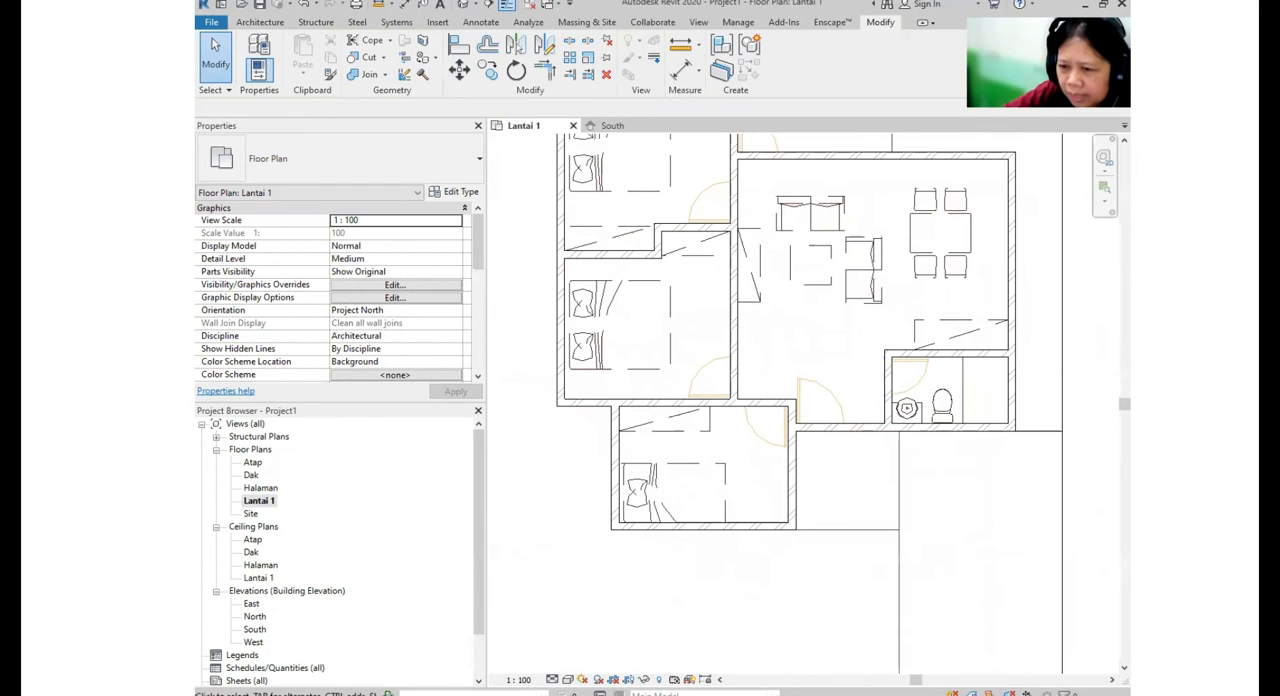
- Compare the Coarse and Medium detail levels in the plan view, leaving it set to Coarse
left_click(552, 680)
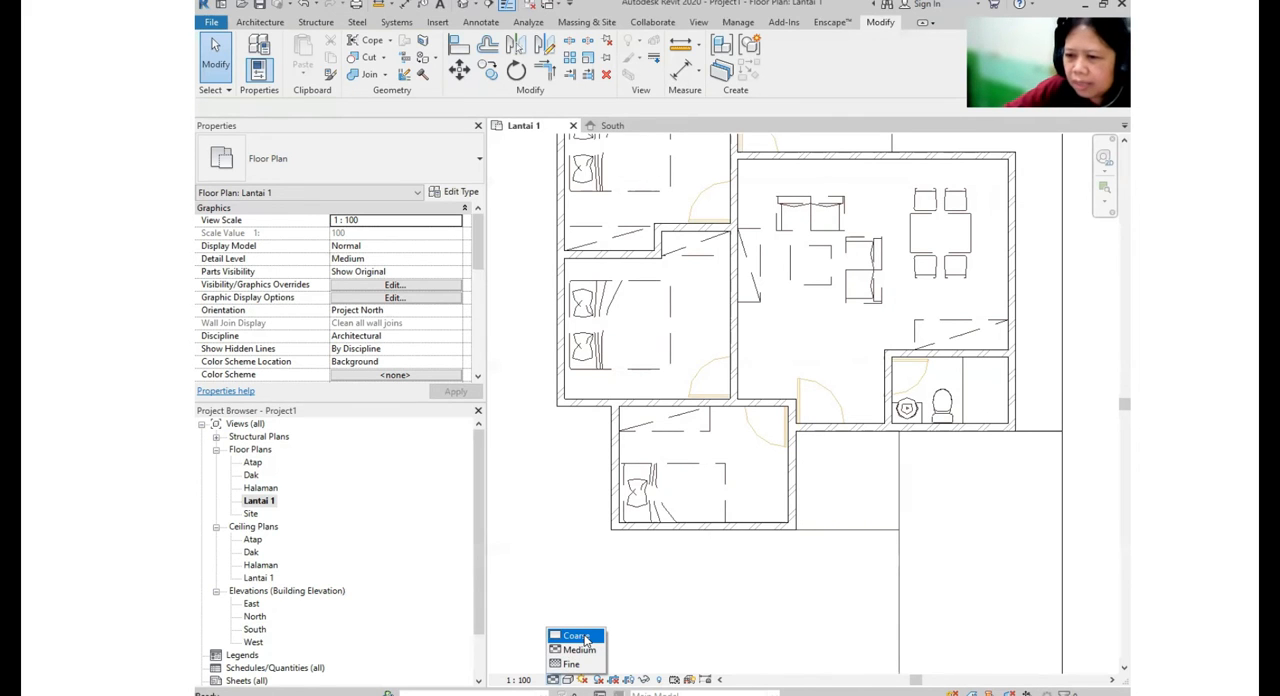
left_click(577, 636)
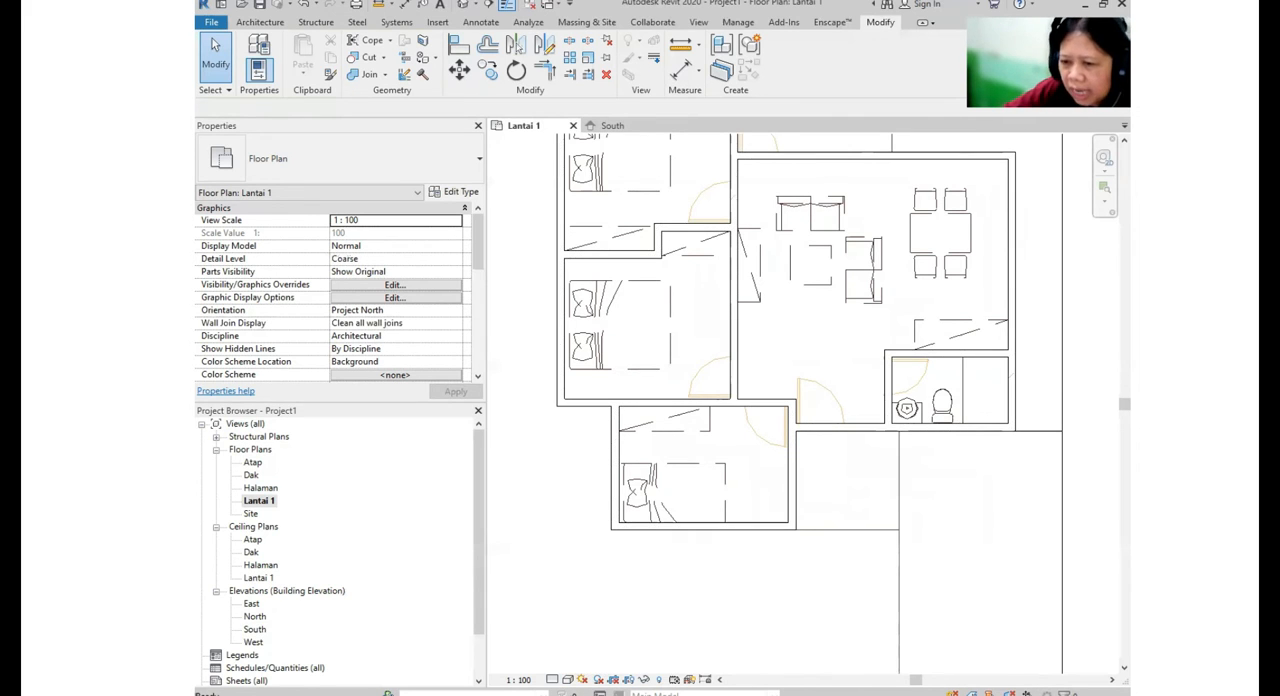
left_click(554, 682)
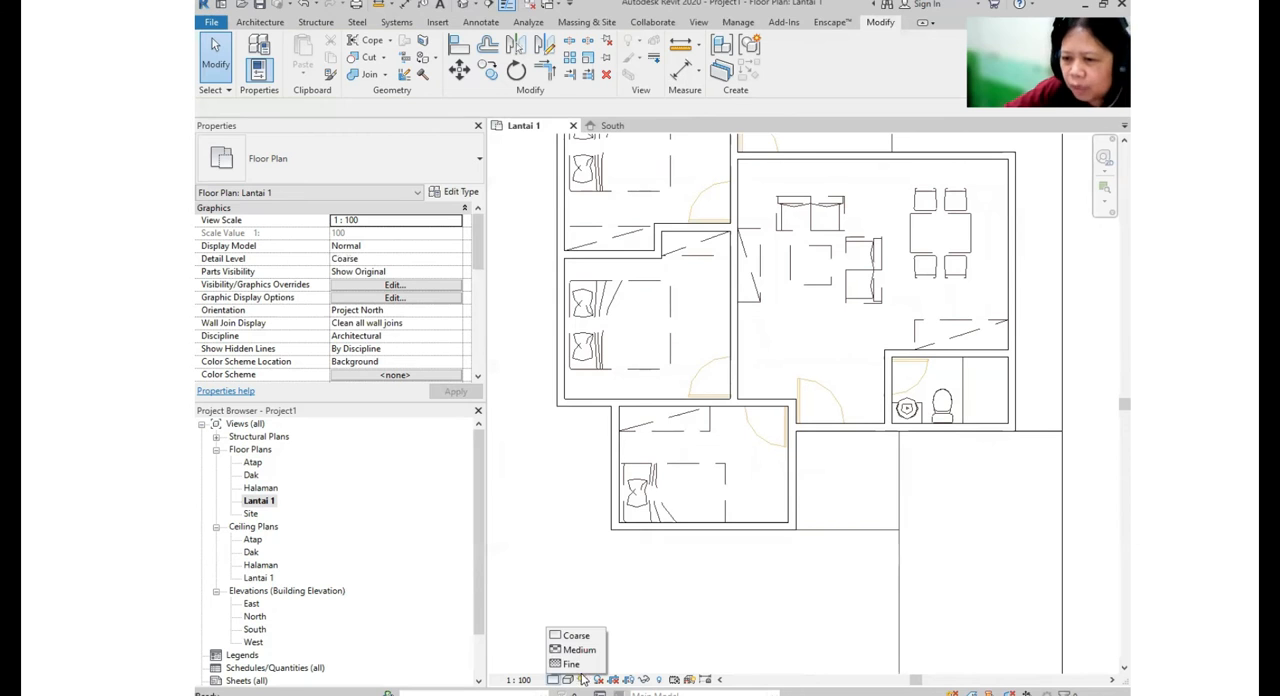
left_click(580, 650)
left_click(552, 680)
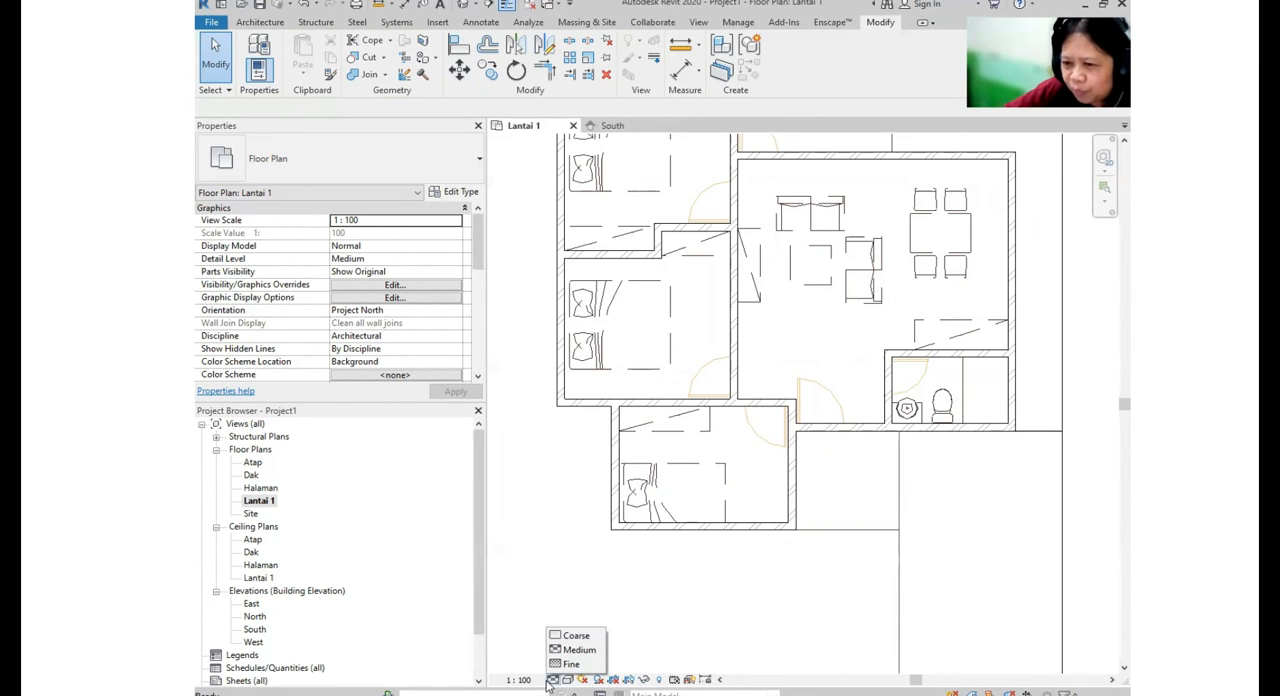
left_click(575, 636)
scroll(729, 380, "down", 3)
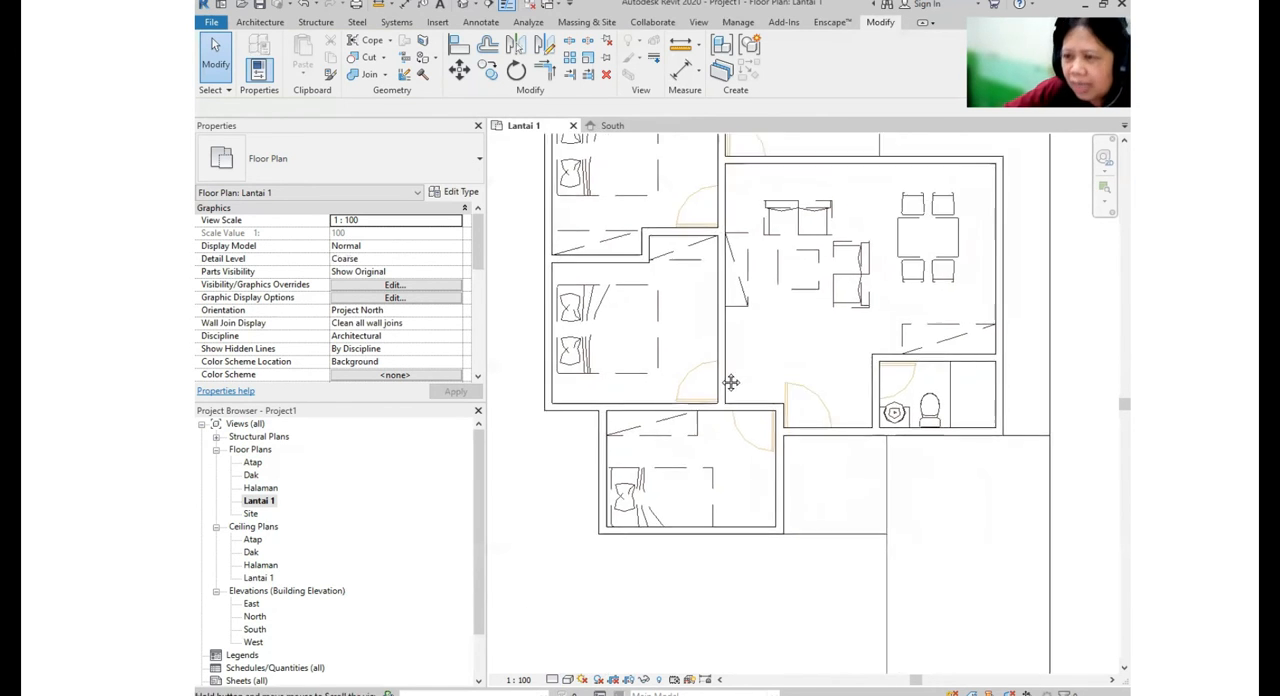
- Check the walls in the default 3D view and return to the Lantai 1 floor plan
left_click(466, 6)
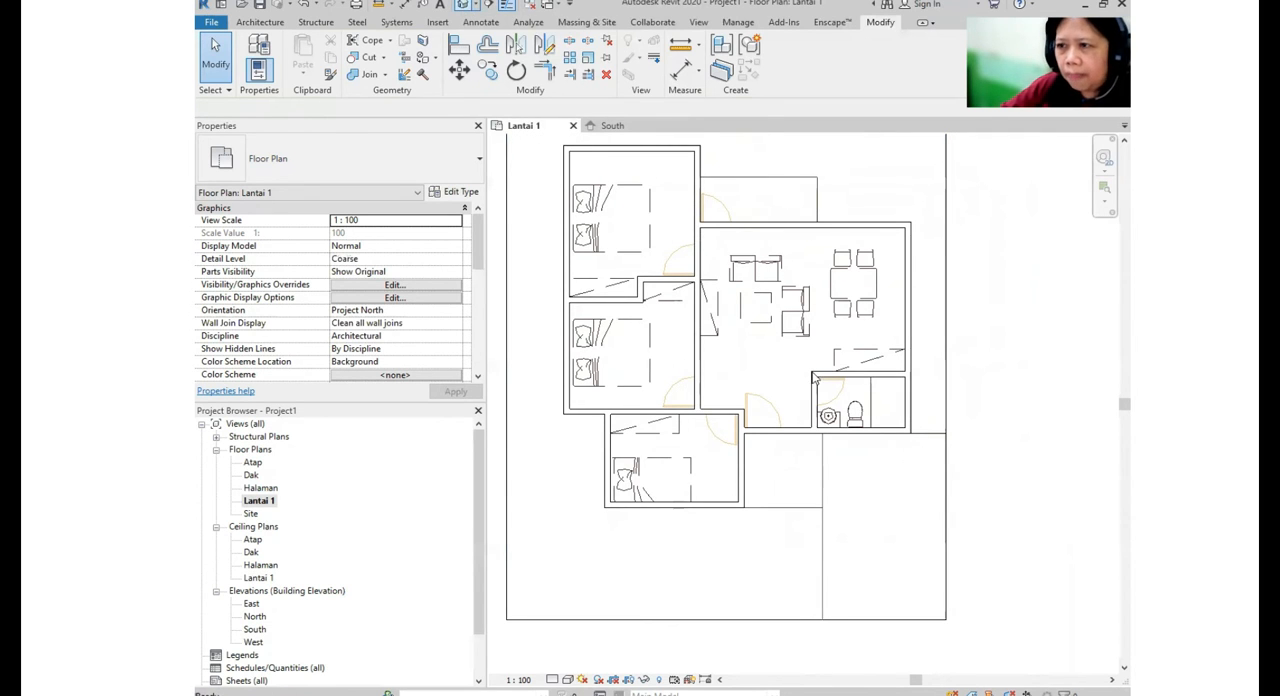
middle_click_drag(683, 441, 720, 480, "shift")
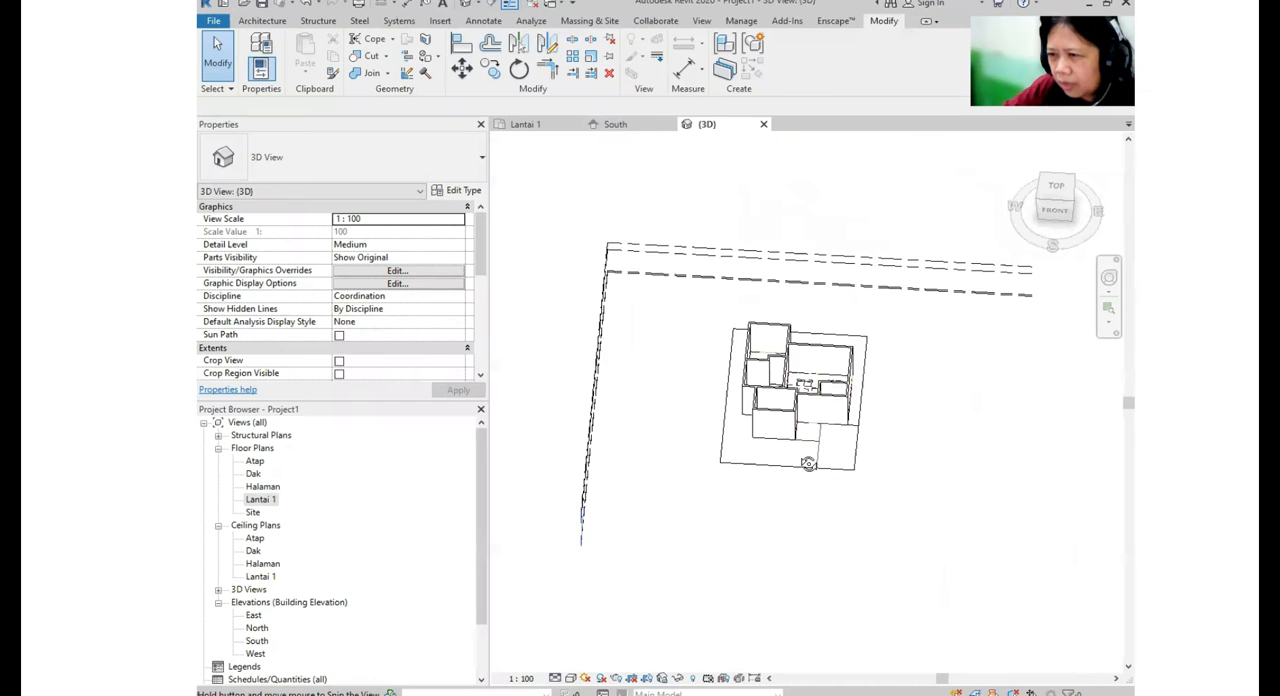
middle_click_drag(809, 460, 765, 468, "shift")
left_click(259, 500)
double_click(261, 500)
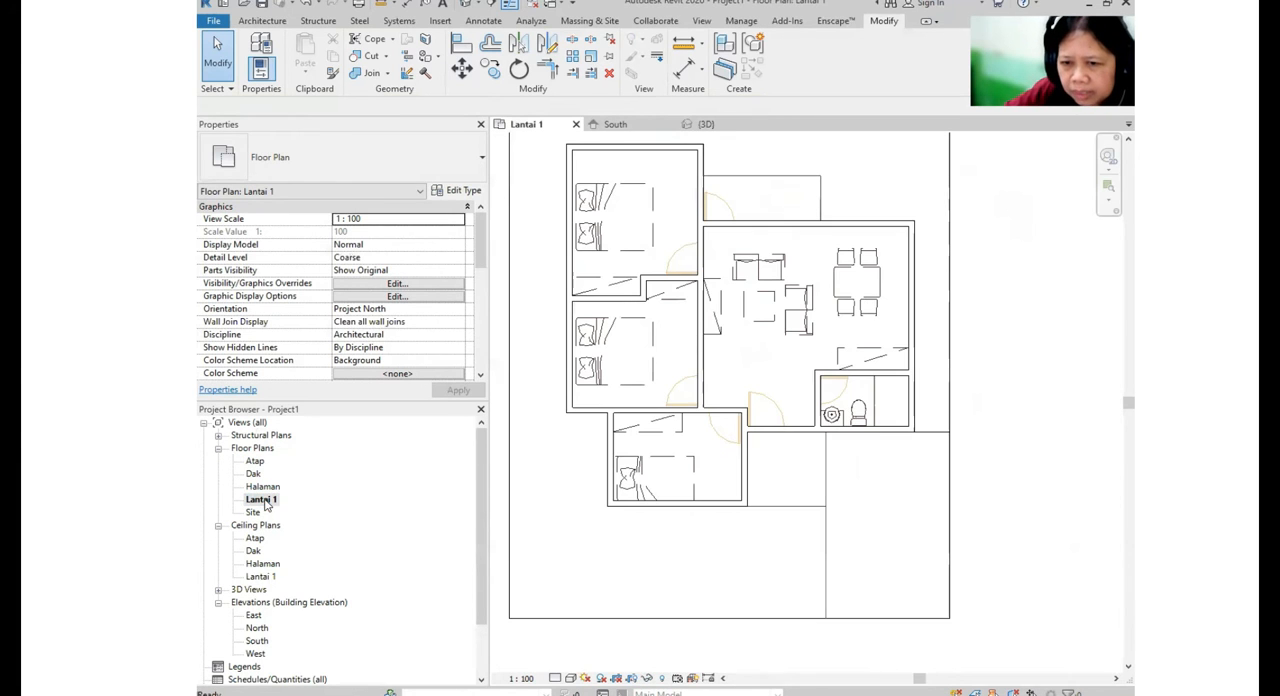
scroll(545, 570, "down", 2)
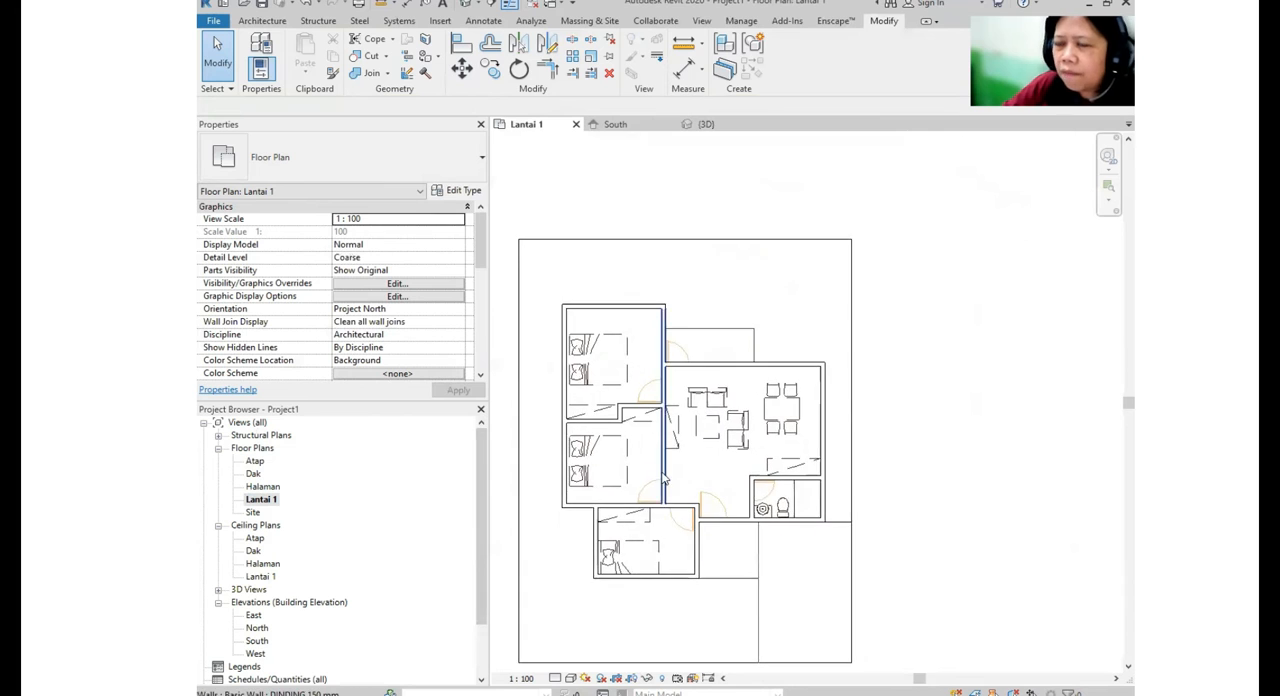
scroll(662, 480, "up", 2)
mouse_move(686, 407)
middle_mouse_down()
mouse_move(674, 429)
mouse_move(701, 421)
middle_mouse_up()
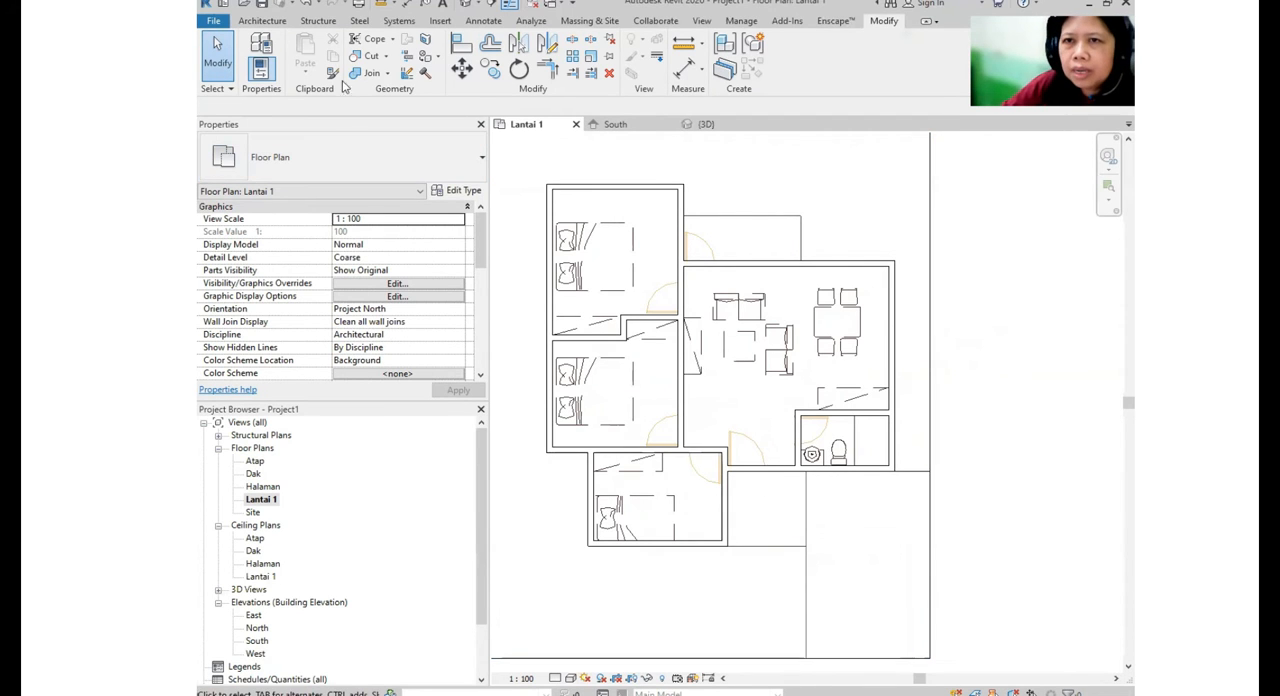
- Start an architectural floor boundary sketch on Lantai 1 with the Generic Floor - 400mm type
left_click(265, 22)
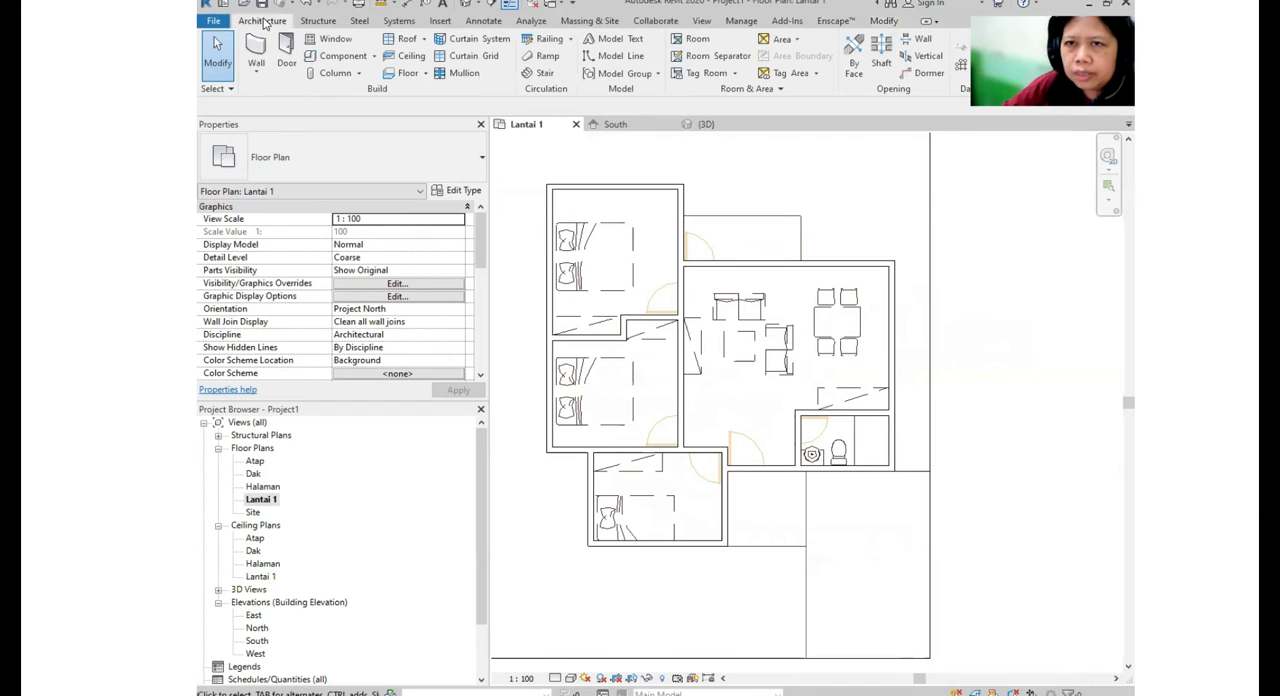
left_click(421, 78)
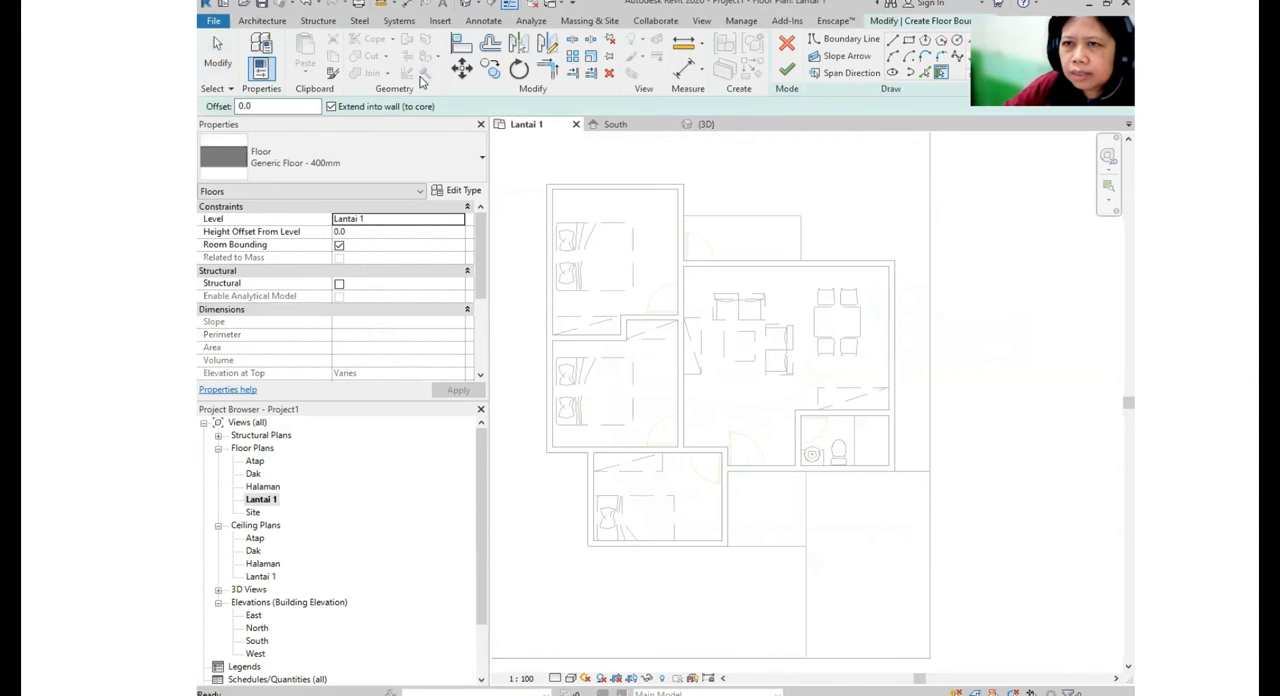
left_click(309, 5)
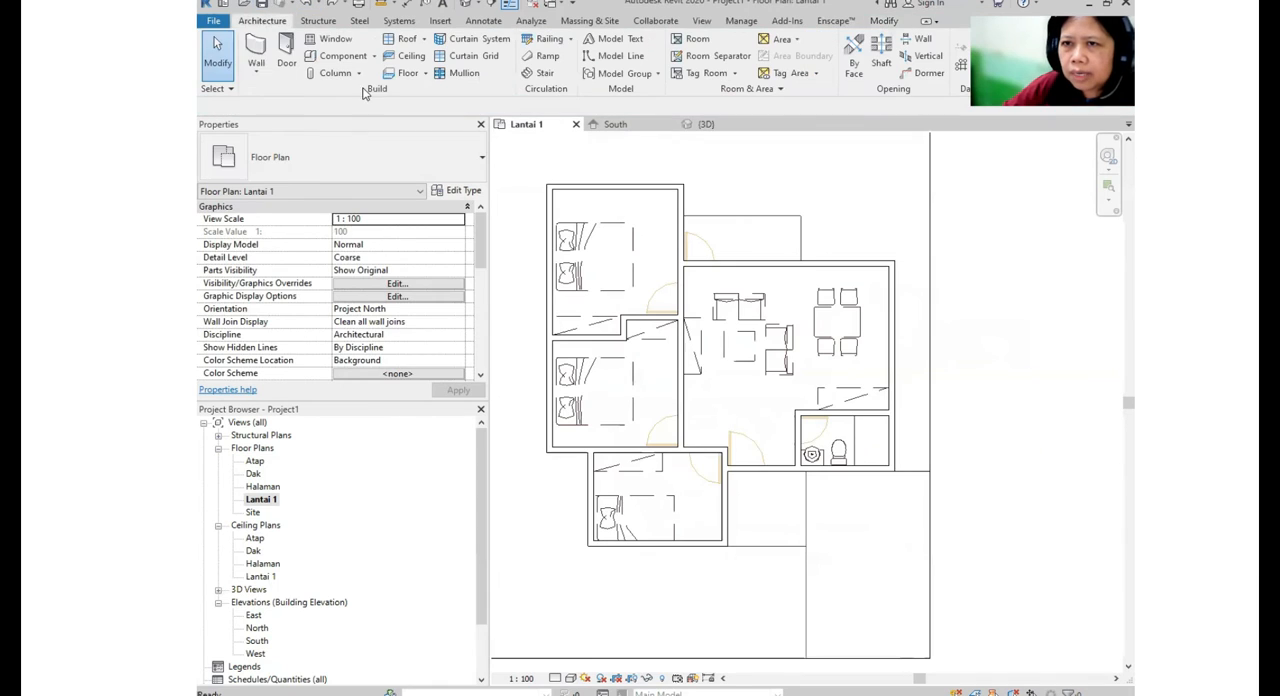
left_click(426, 75)
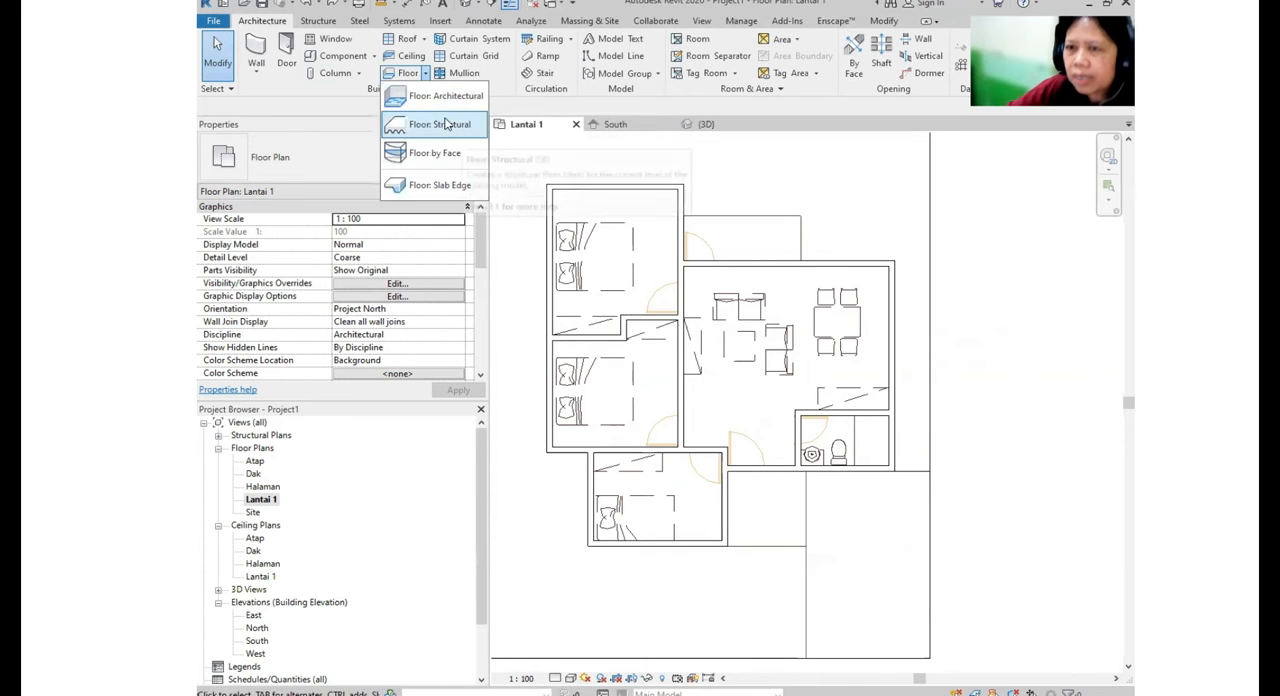
left_click(449, 106)
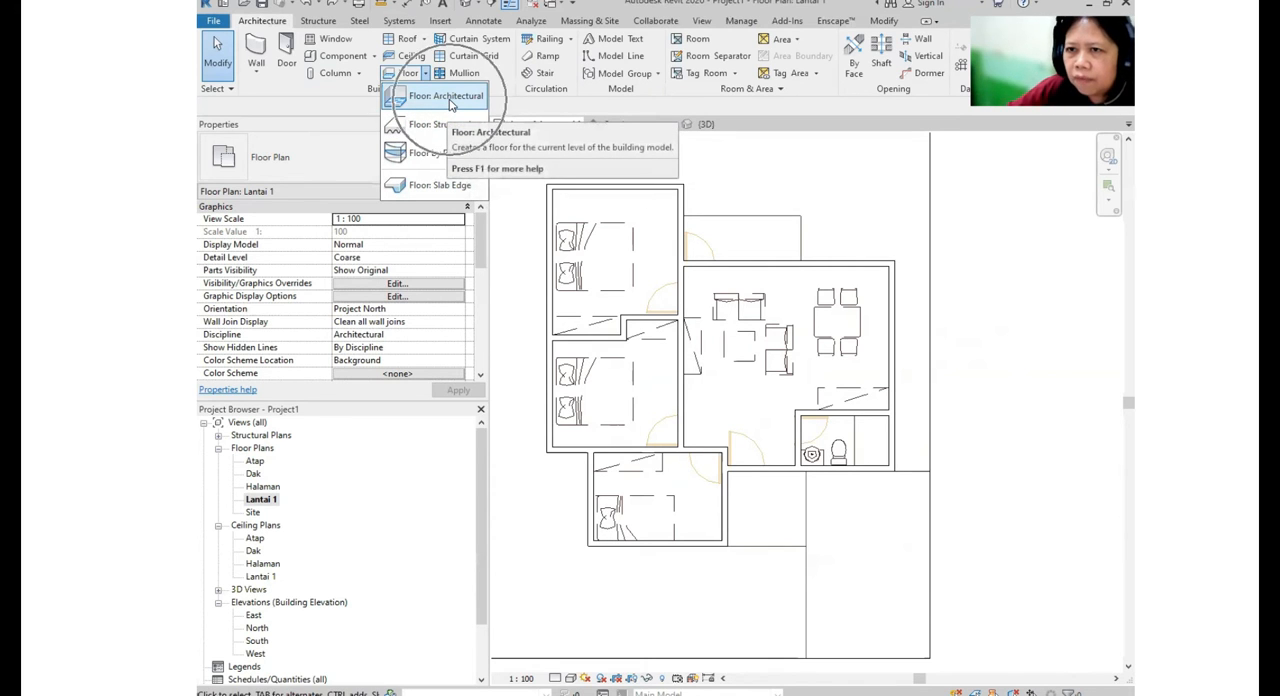
left_click(449, 100)
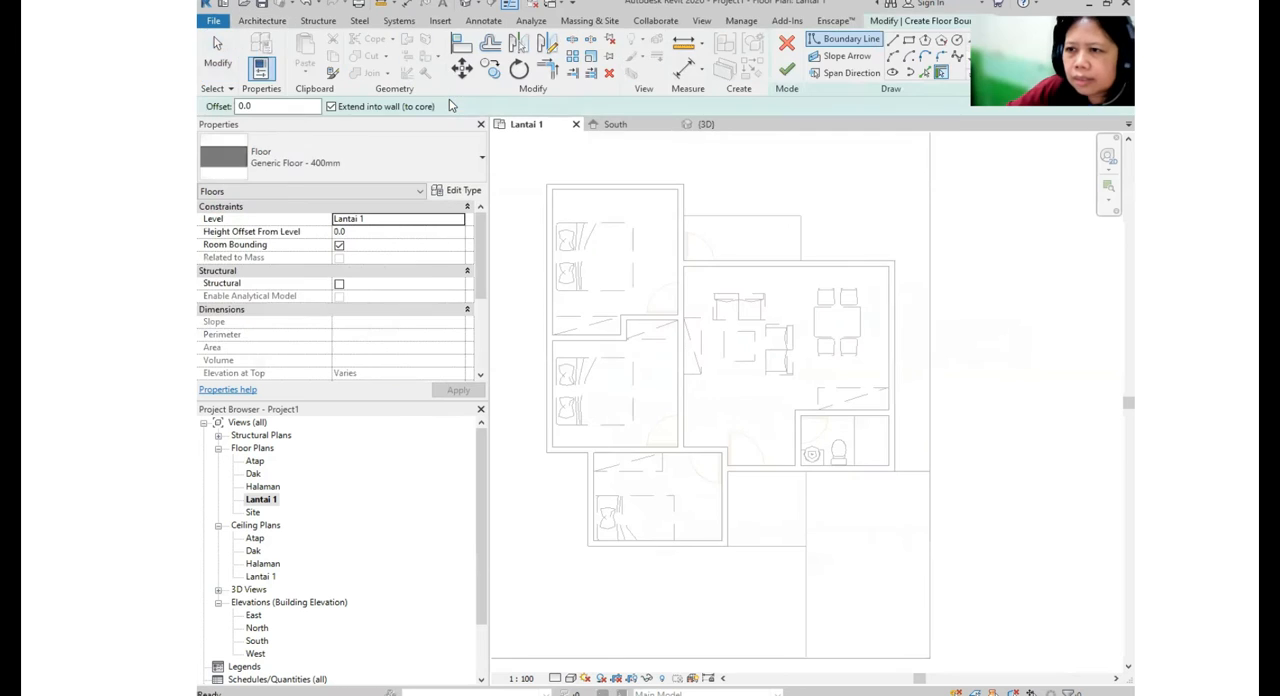
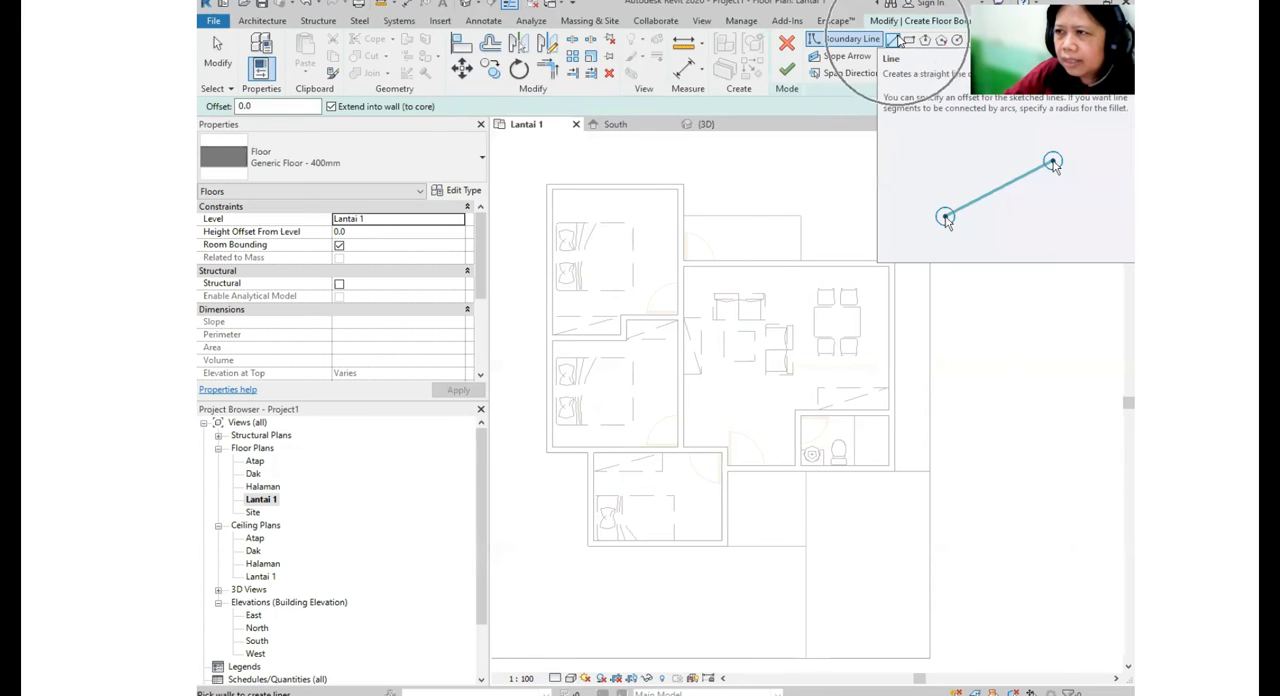
- Draw straight floor boundary lines along the inner wall faces from the upper bedroom's outer corner to the dining area's upper outer corner
left_click(898, 40)
scroll(556, 216, "up", 2)
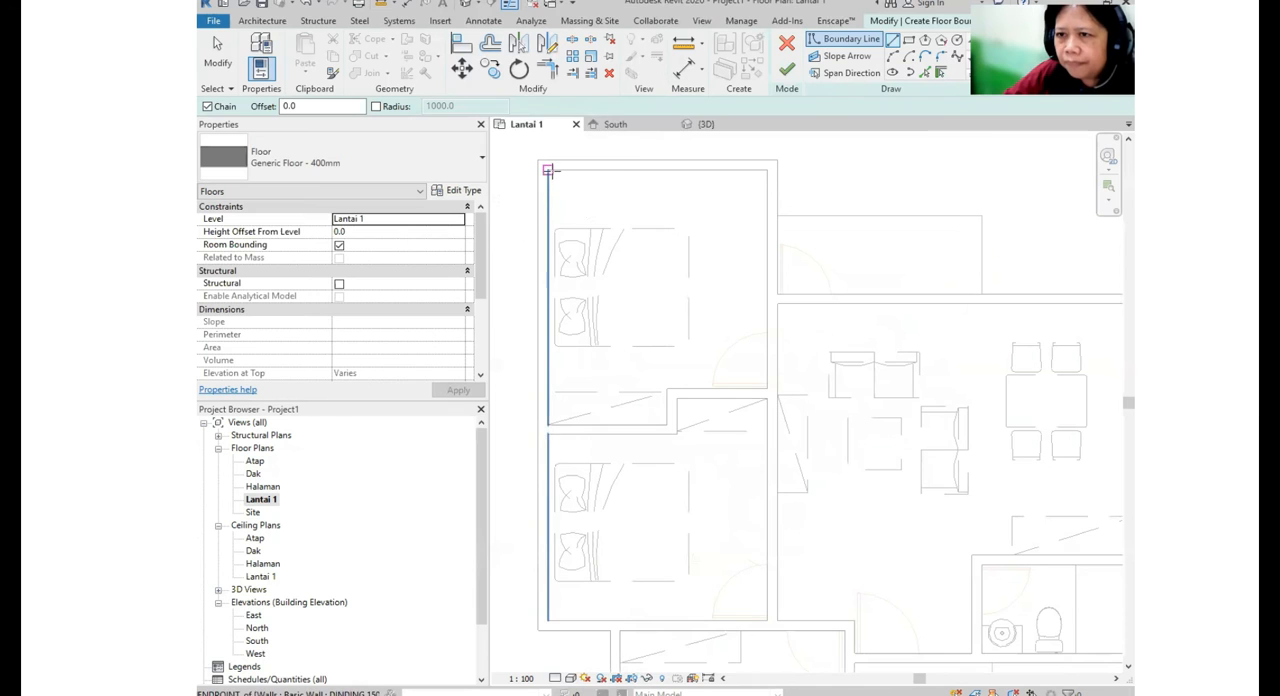
left_click(549, 170)
left_click(766, 170)
left_click(767, 304)
middle_click_drag(901, 407, 595, 373)
left_click(829, 269)
- Continue the floor boundary down the dining area's outer wall, around the bathroom and along the lower wall to the front bedroom
middle_click_drag(857, 449, 892, 280)
scroll(890, 310, "up", 1)
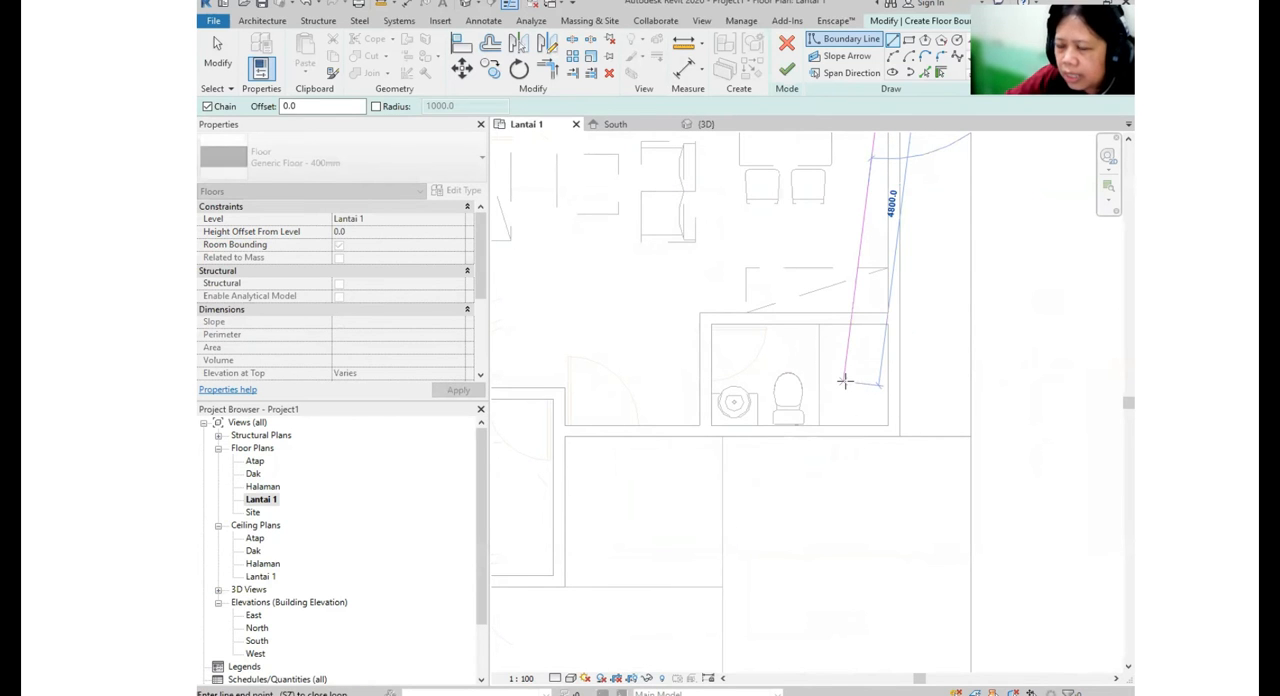
middle_click_drag(839, 251, 876, 348)
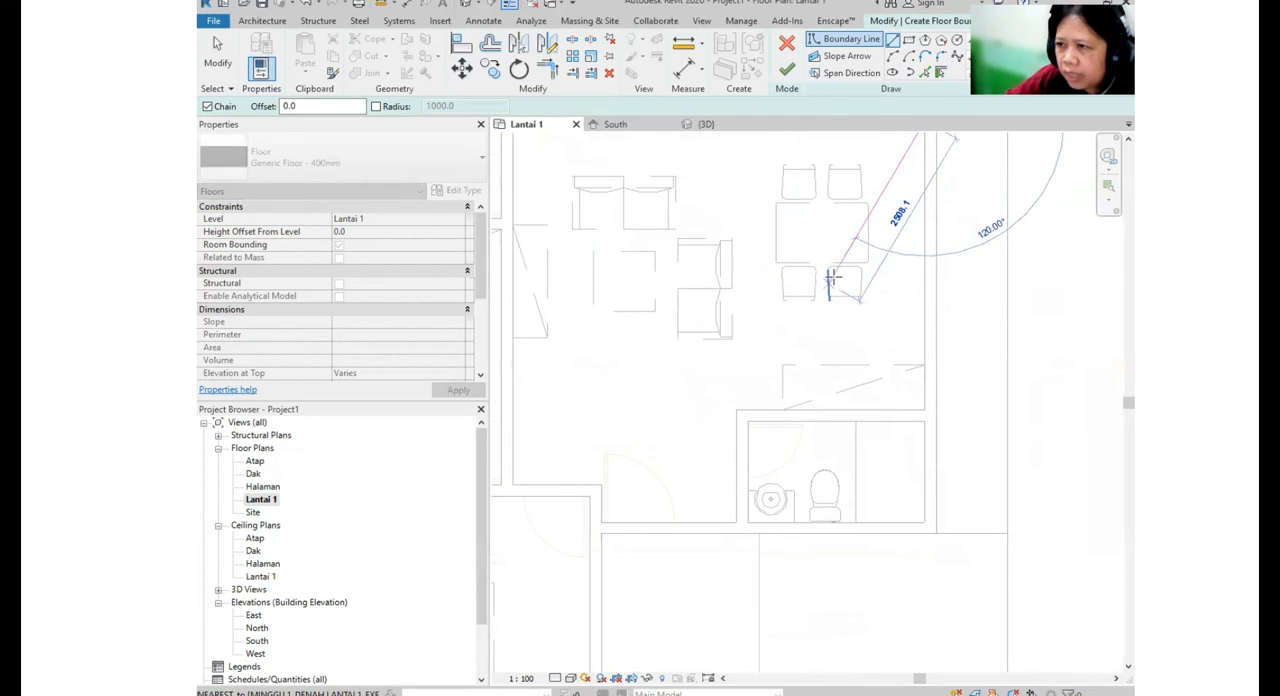
scroll(831, 284, "down", 2)
middle_click_drag(821, 285, 833, 327)
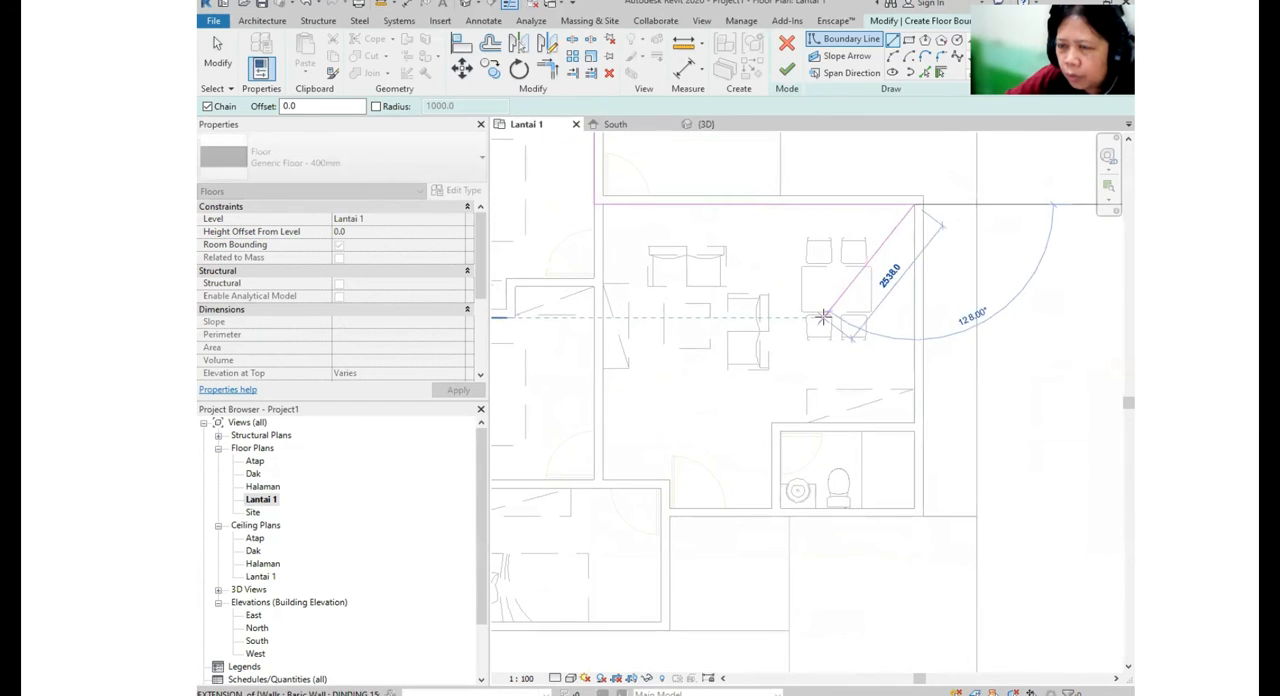
scroll(894, 437, "up", 2)
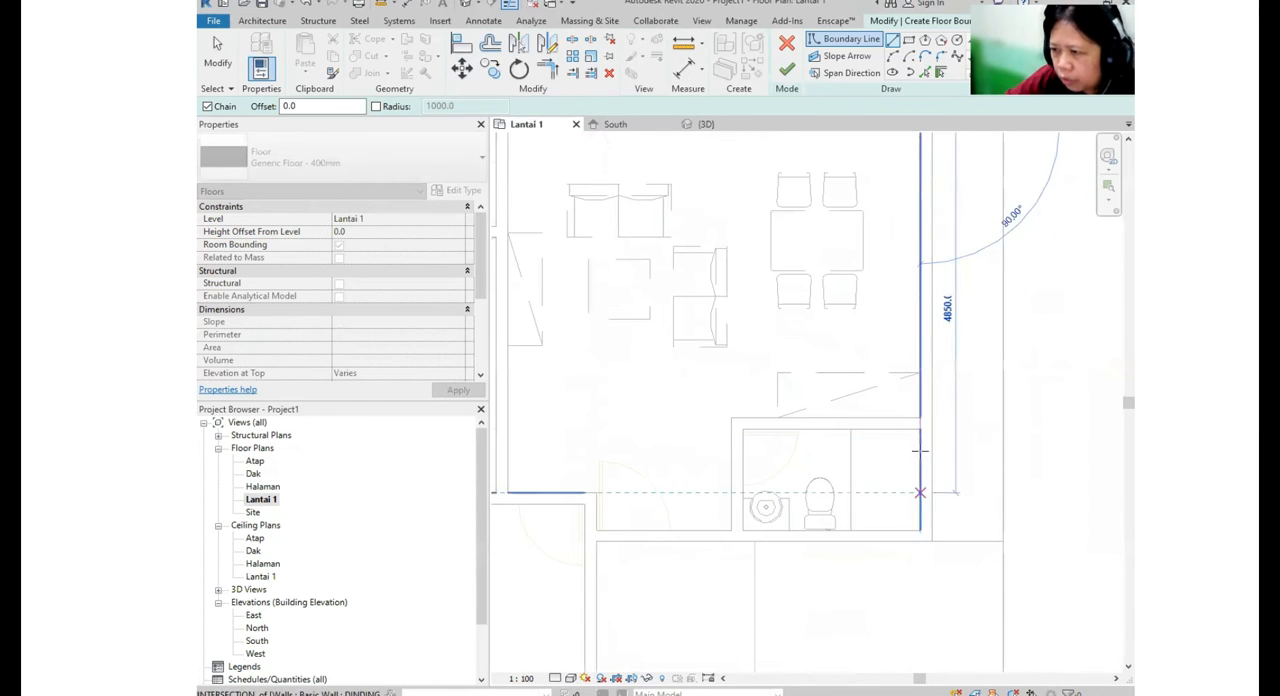
left_click(920, 419)
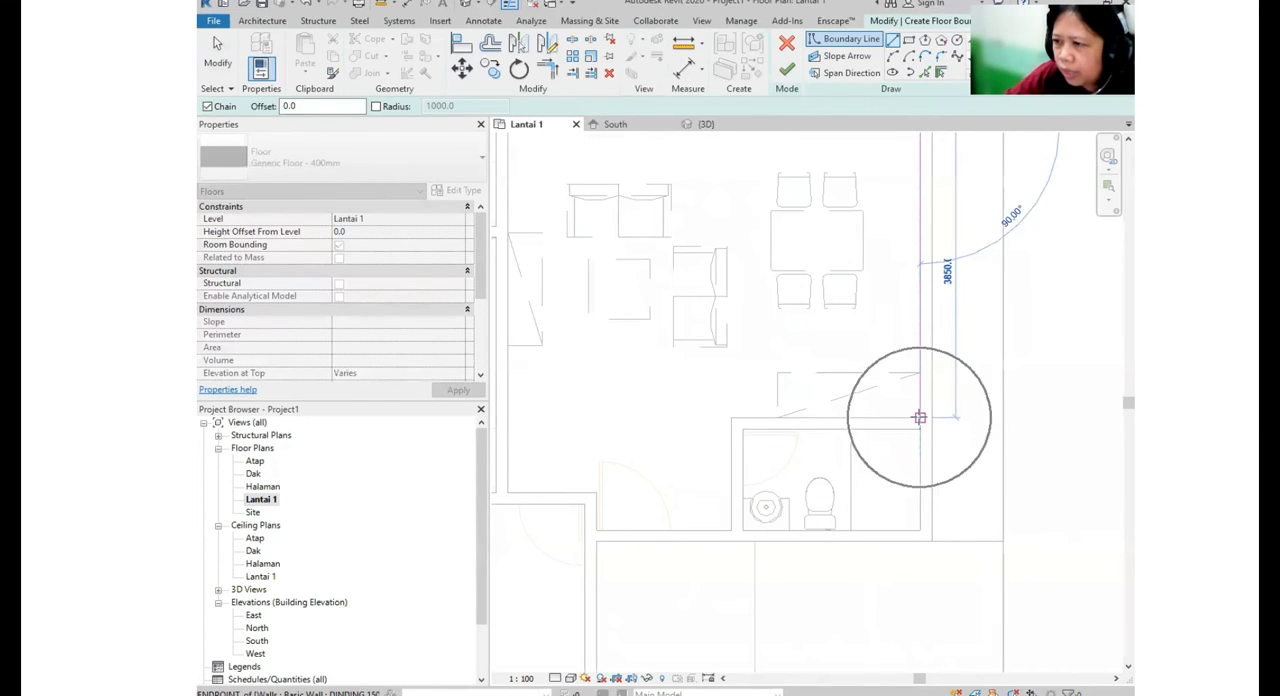
left_click(731, 418)
left_click(731, 530)
left_click(595, 530)
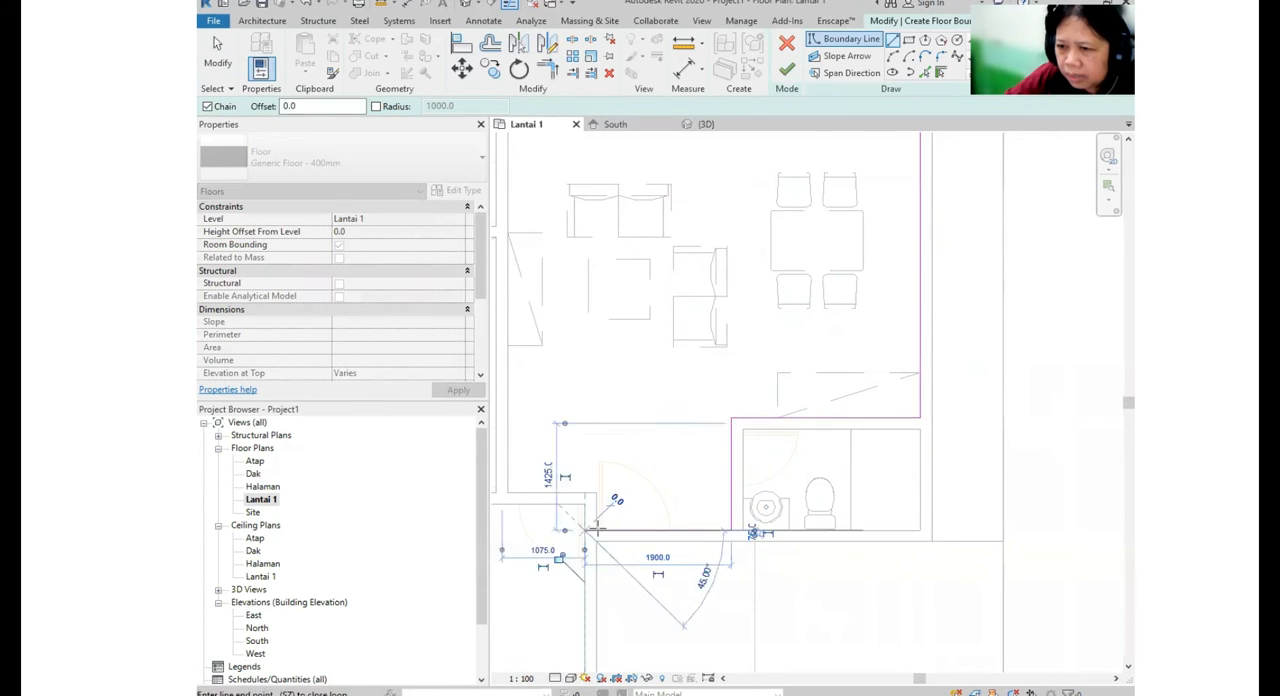
- Continue the boundary around the lowest bedroom and up the bedrooms' outer wall, closing the loop at its starting corner
middle_click_drag(597, 528, 752, 351)
left_click(740, 504)
middle_click_drag(700, 509, 840, 491)
left_click(625, 486)
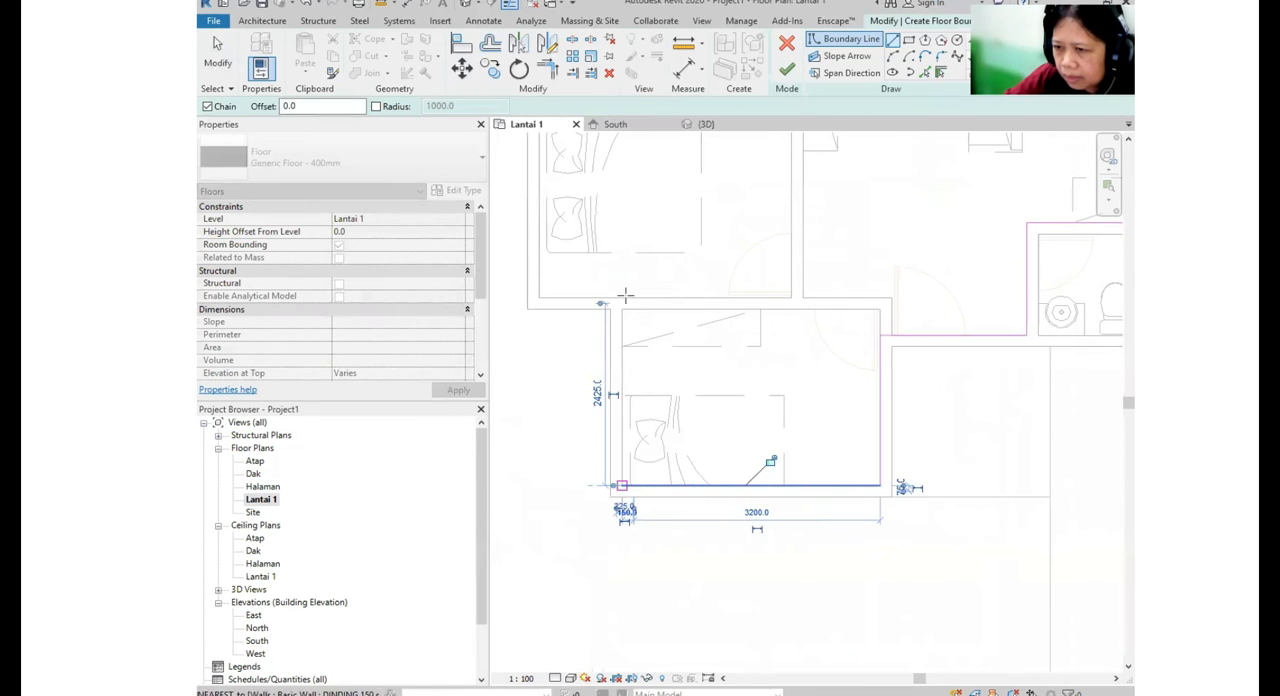
left_click(667, 274)
left_click(562, 279)
middle_click_drag(628, 442, 605, 560)
middle_click_drag(569, 334, 604, 594)
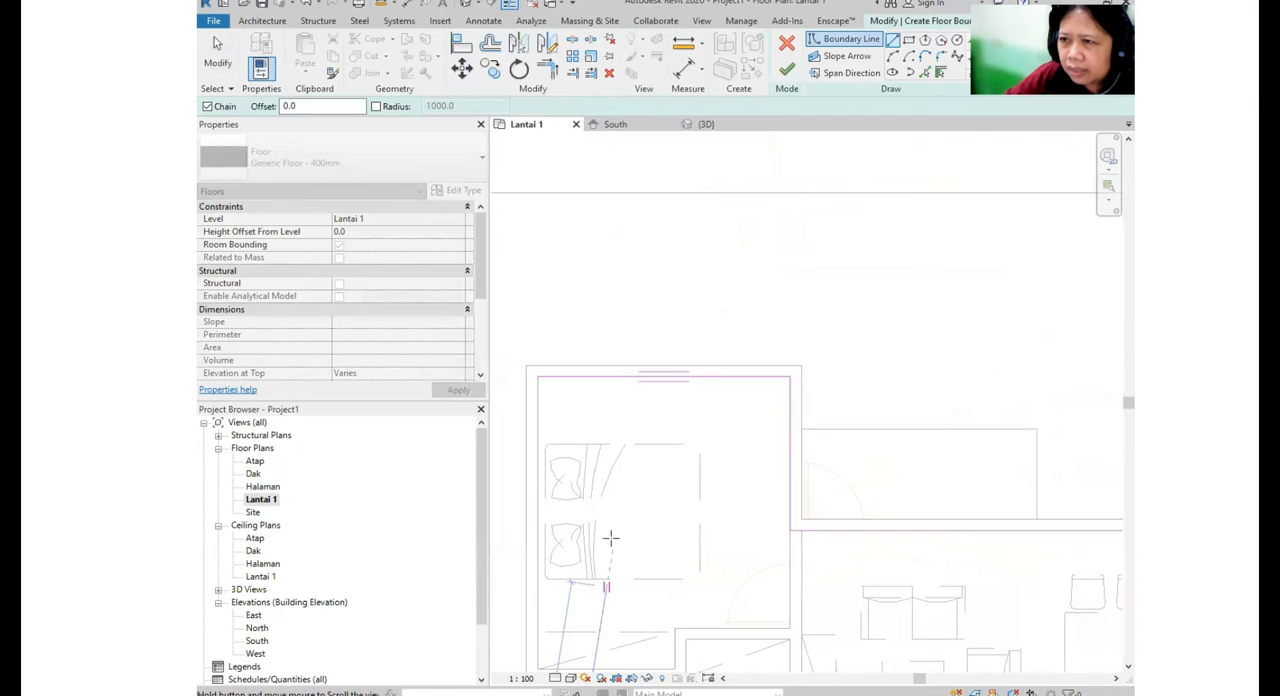
left_click(540, 371)
scroll(542, 373, "down", 3)
middle_click_drag(582, 443, 627, 272)
scroll(588, 446, "up", 1)
scroll(685, 406, "down", 2)
middle_click_drag(687, 406, 620, 309)
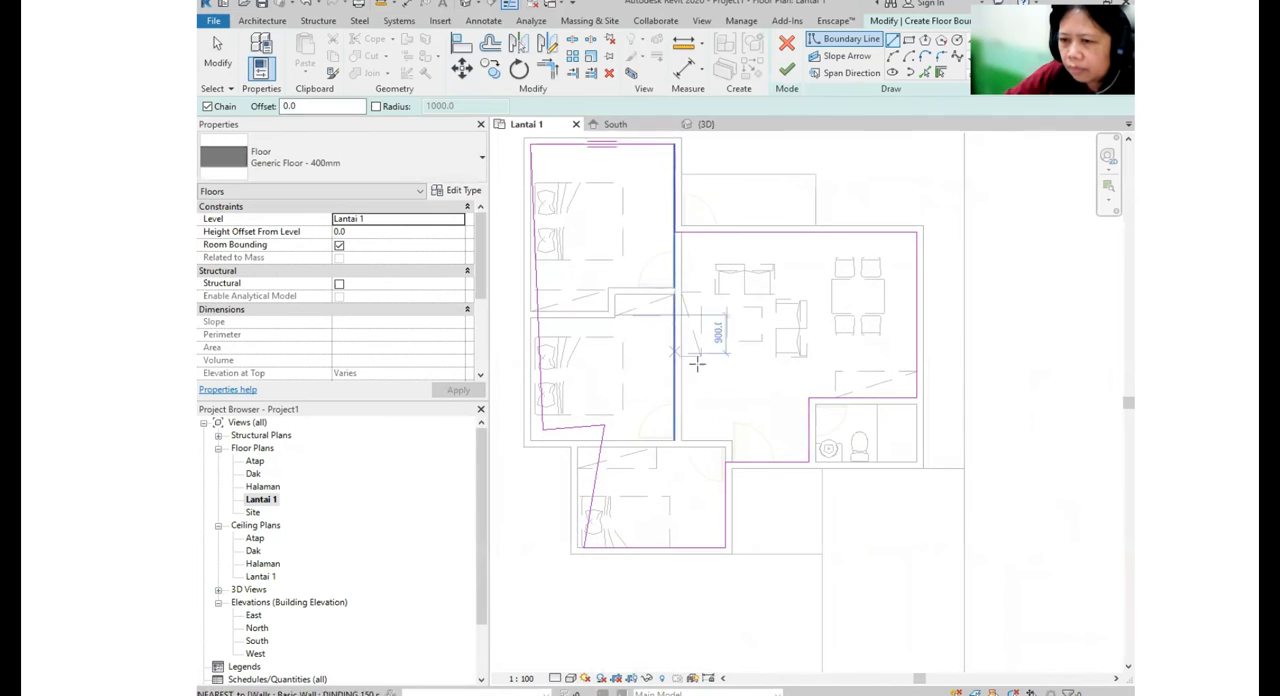
middle_click_drag(718, 430, 716, 466)
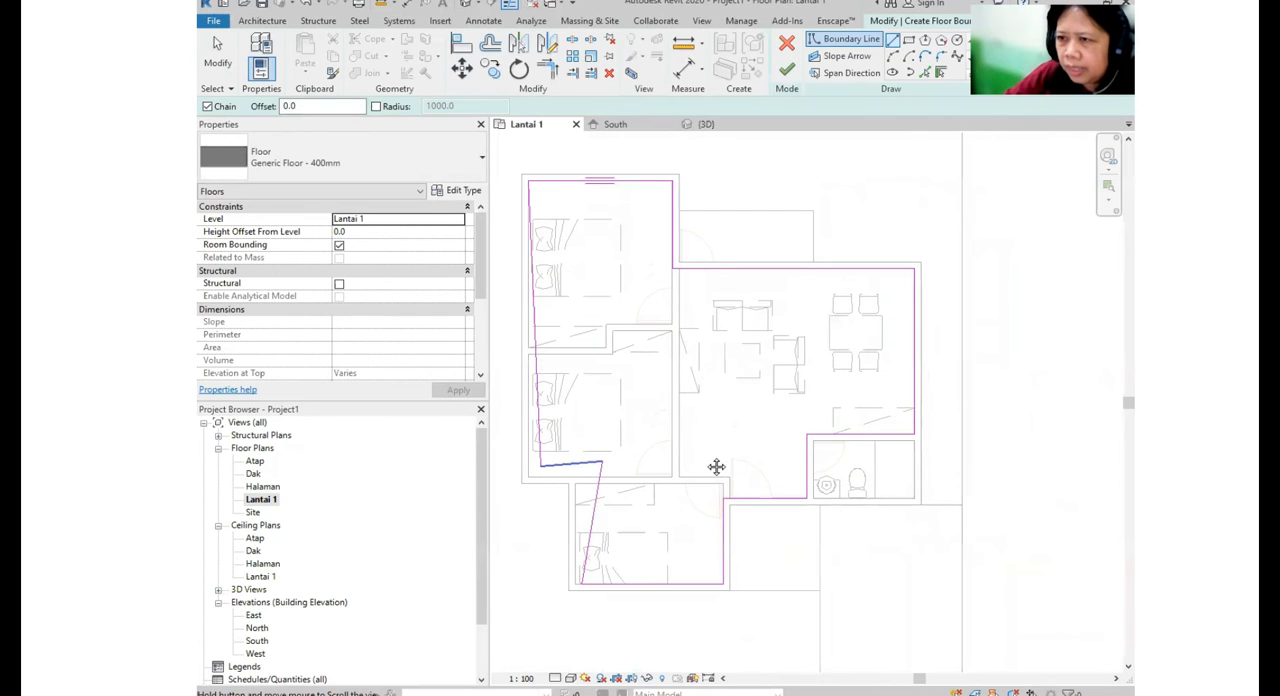
- Align the three slanted boundary lines beside the bedrooms with the inner faces of the adjacent walls
left_click(466, 48)
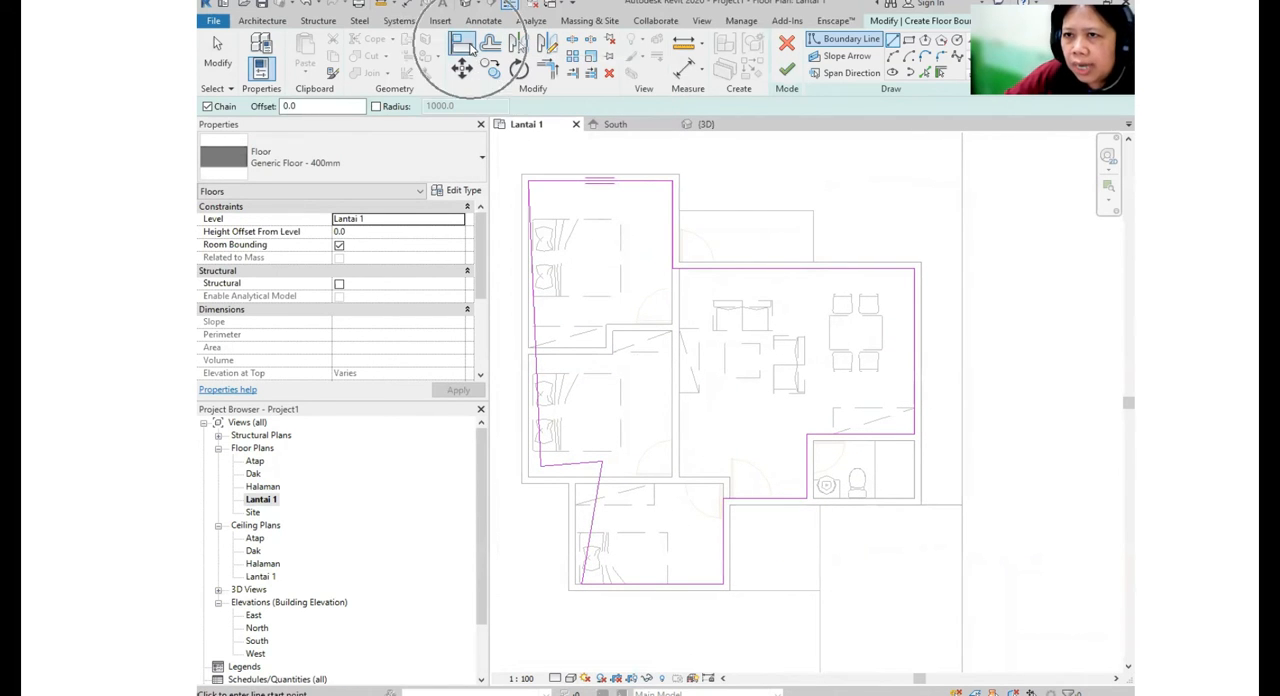
left_click(531, 418)
left_click(539, 418)
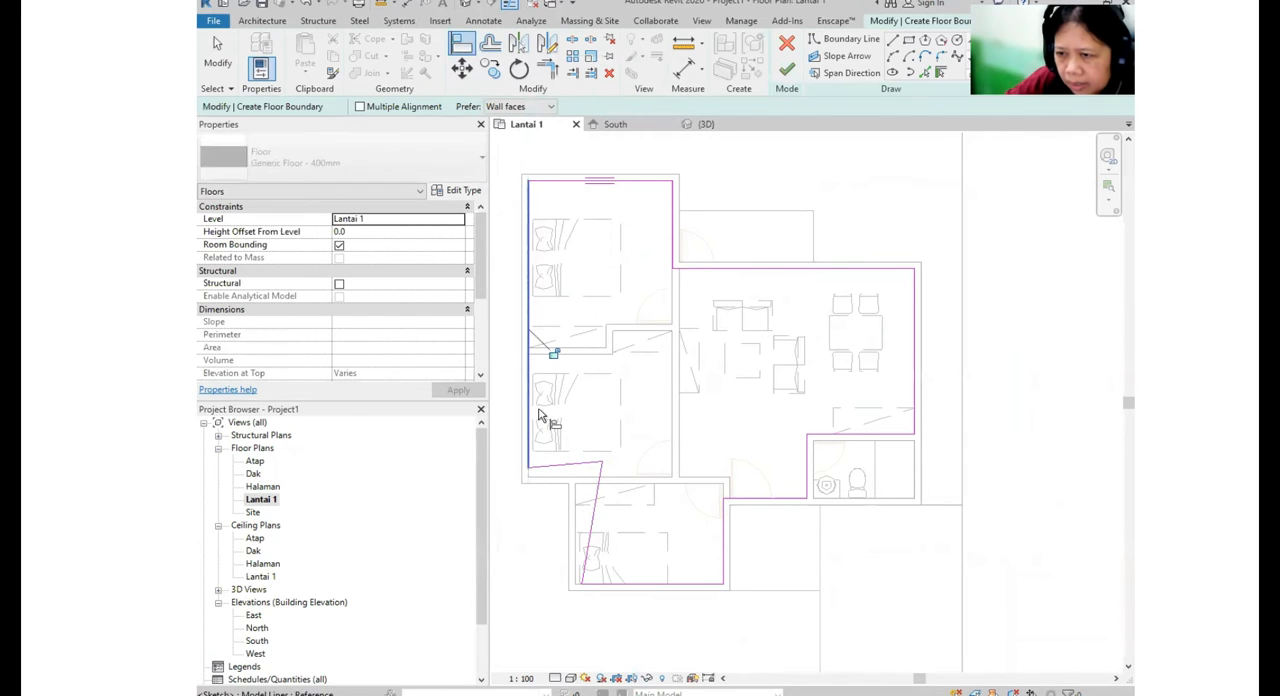
left_click(578, 484)
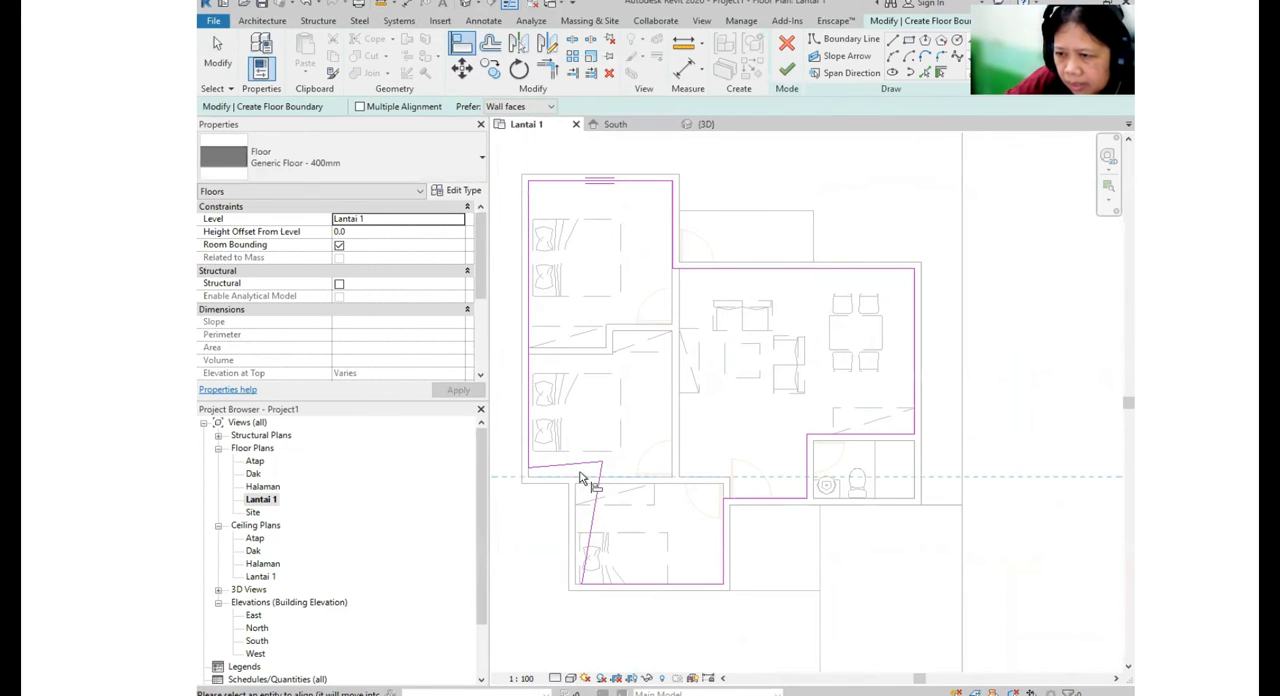
left_click(588, 465)
left_click(575, 510)
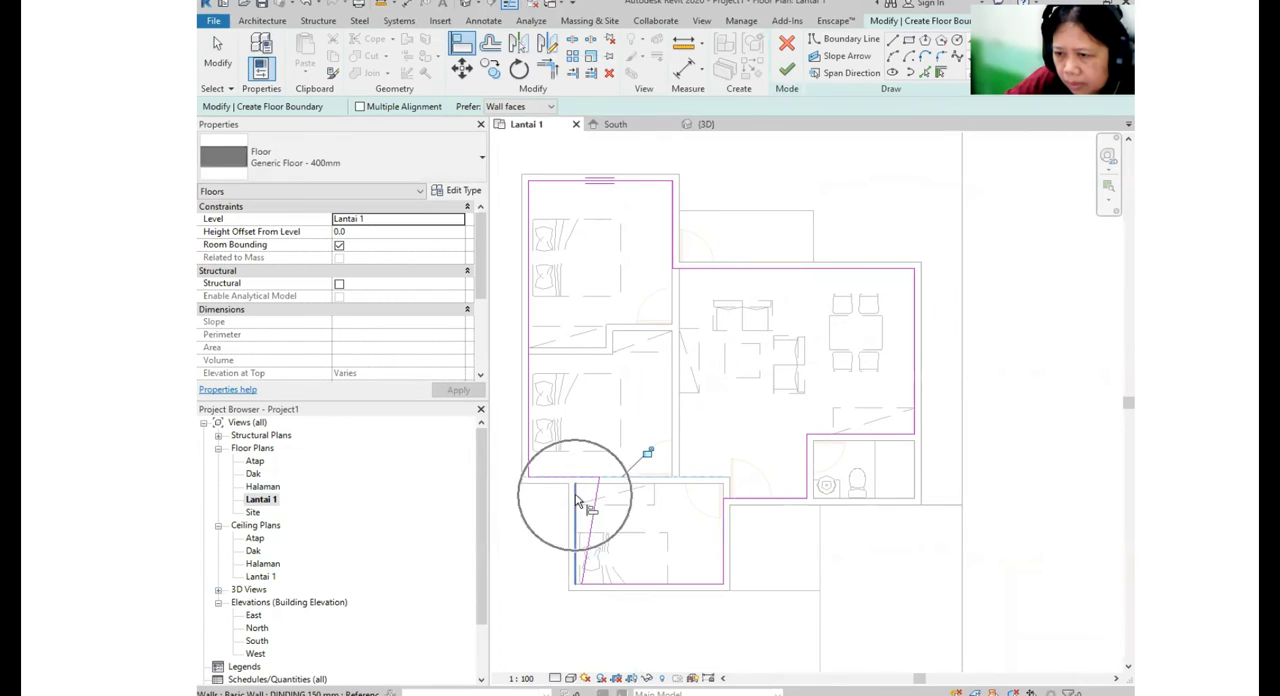
left_click(595, 500)
scroll(612, 487, "down", 3)
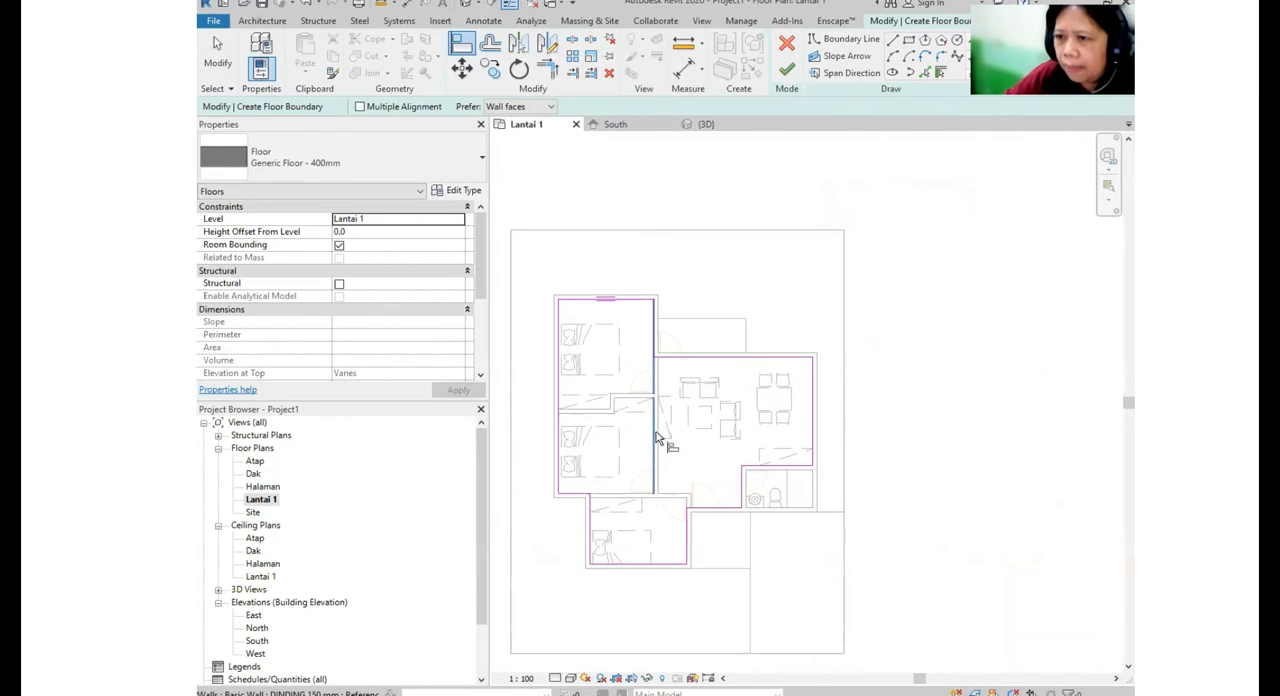
- Duplicate the Generic Floor - 400mm type as a new floor type named Lantai Rumah
left_click(432, 160)
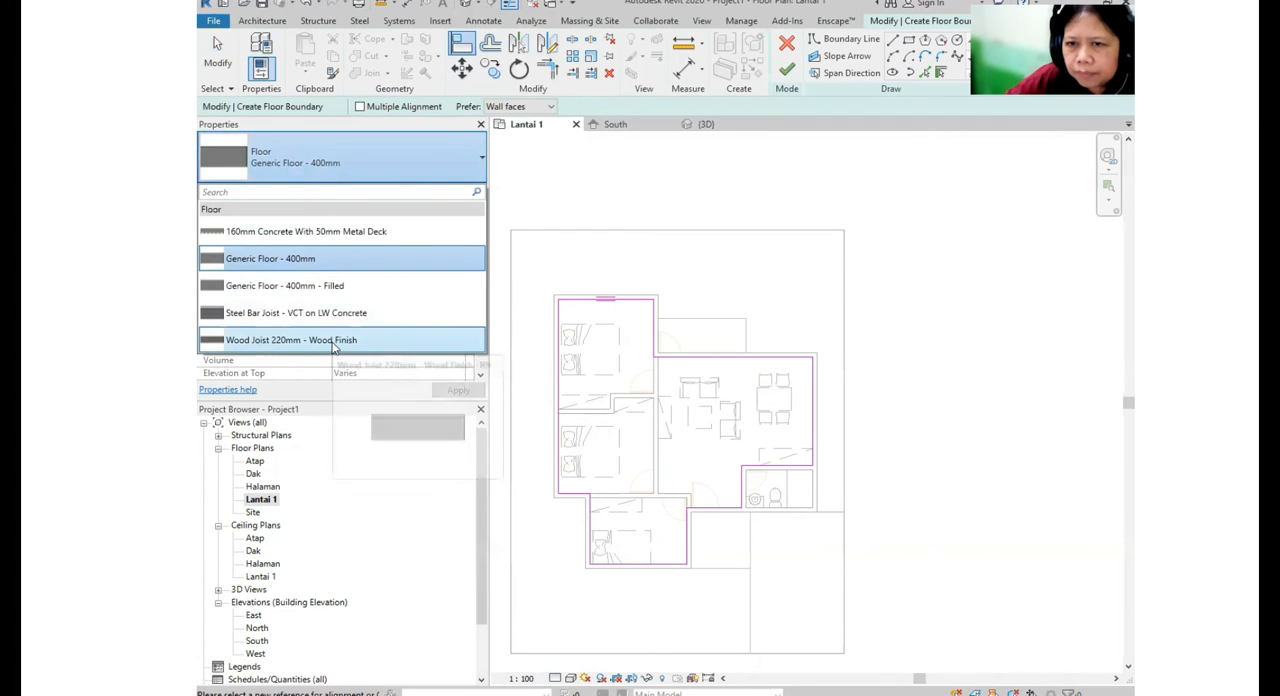
left_click(310, 260)
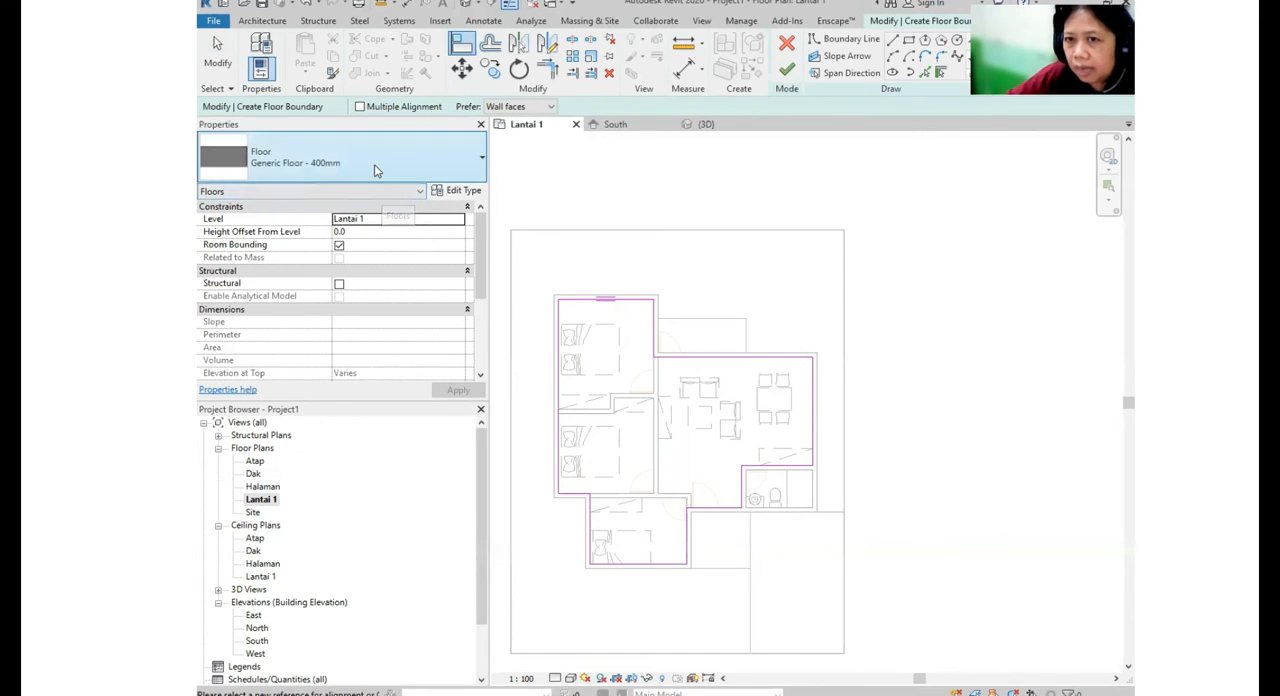
left_click(470, 197)
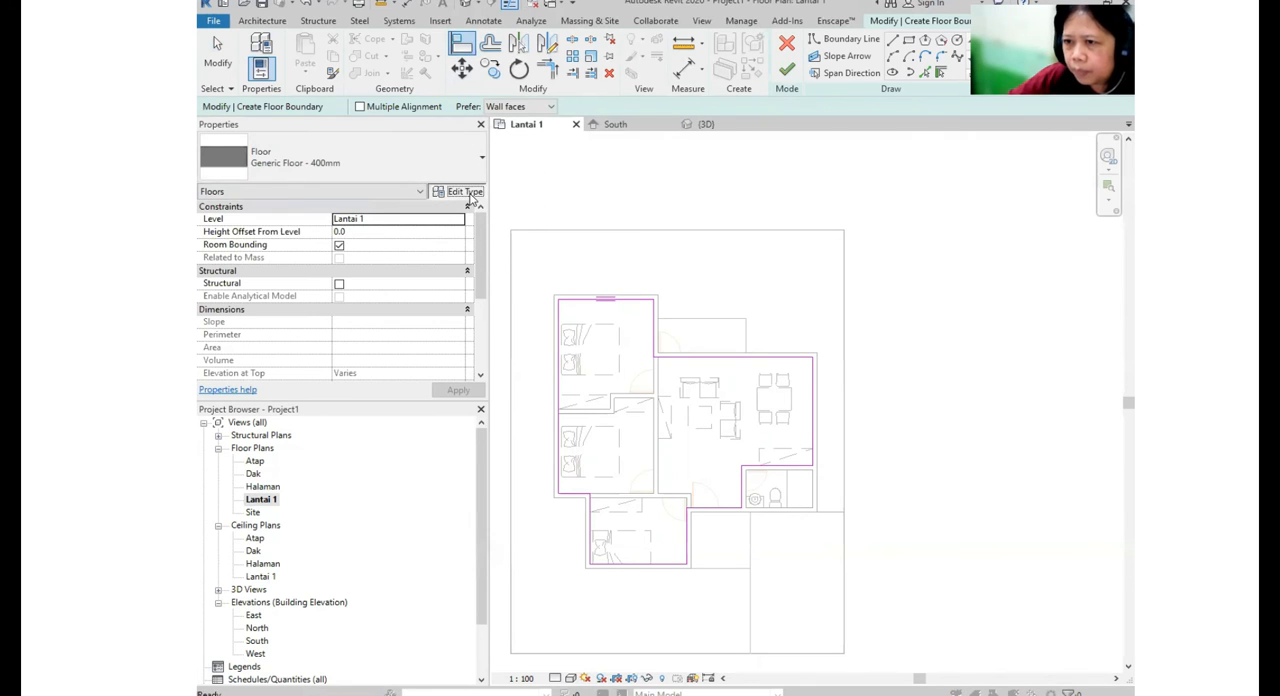
left_click(1080, 186)
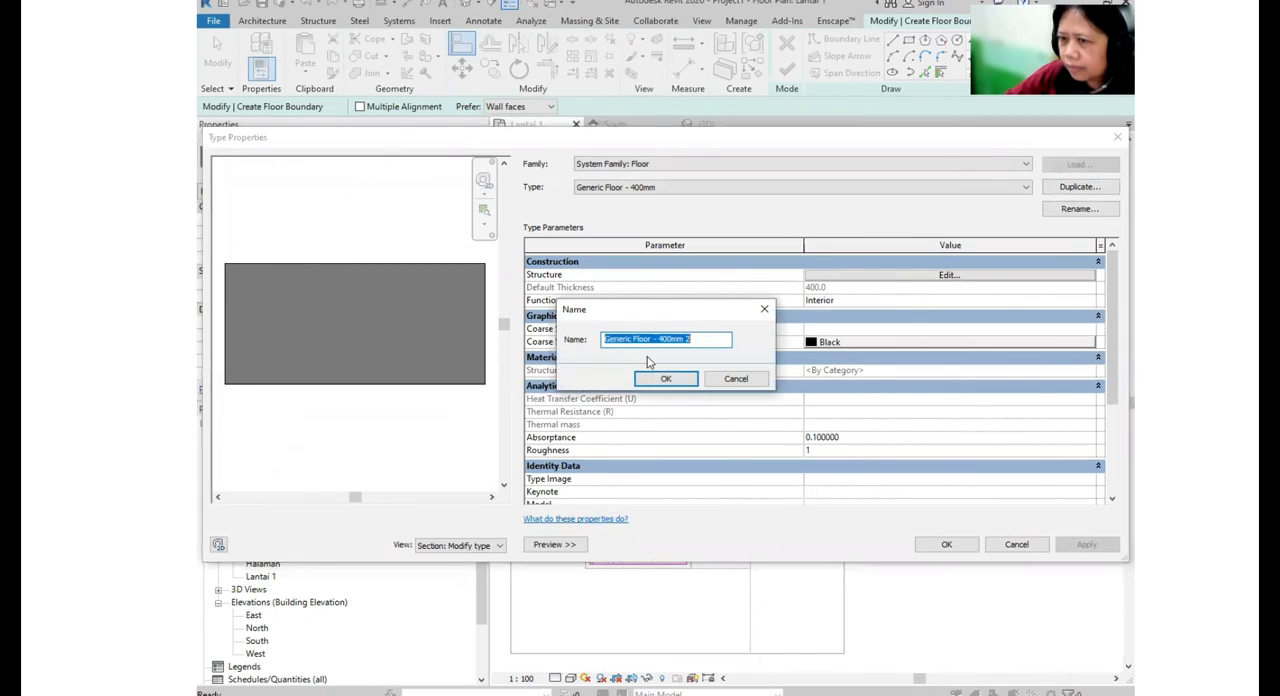
type("Lantai Rumah")
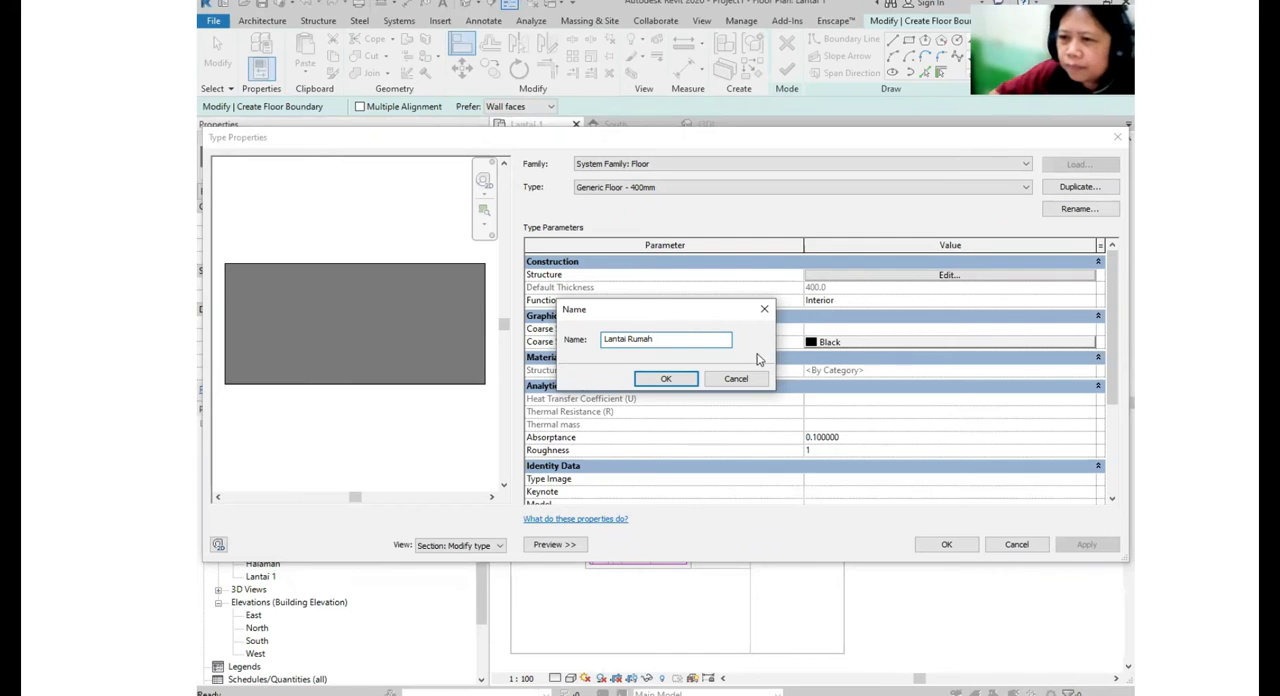
left_click(680, 381)
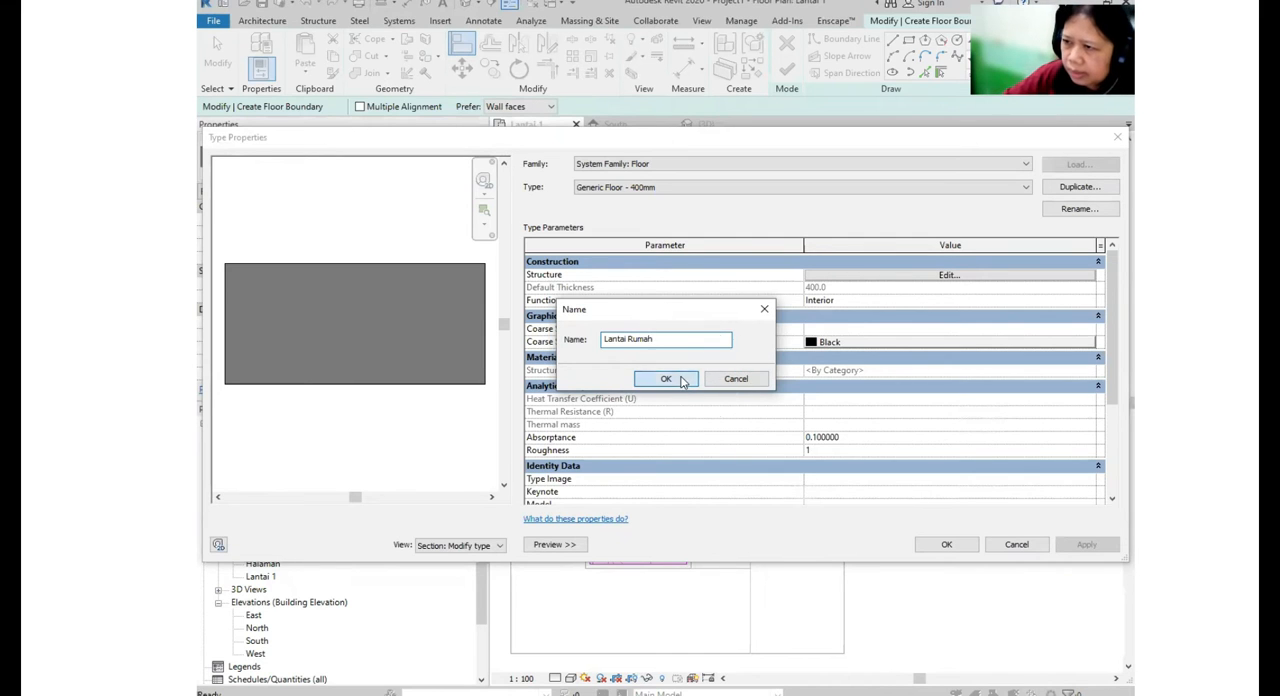
- Set the thickness of the Lantai Rumah type's Structure [1] layer to 100 mm
left_click(985, 278)
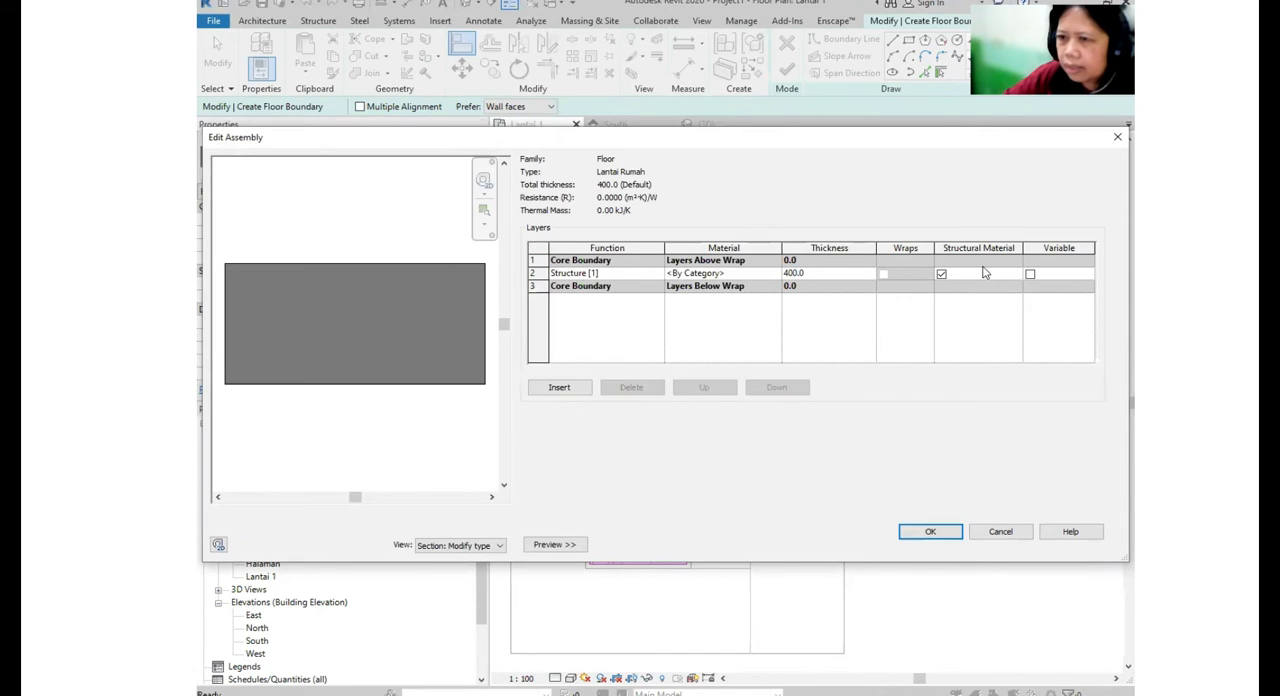
left_click(846, 272)
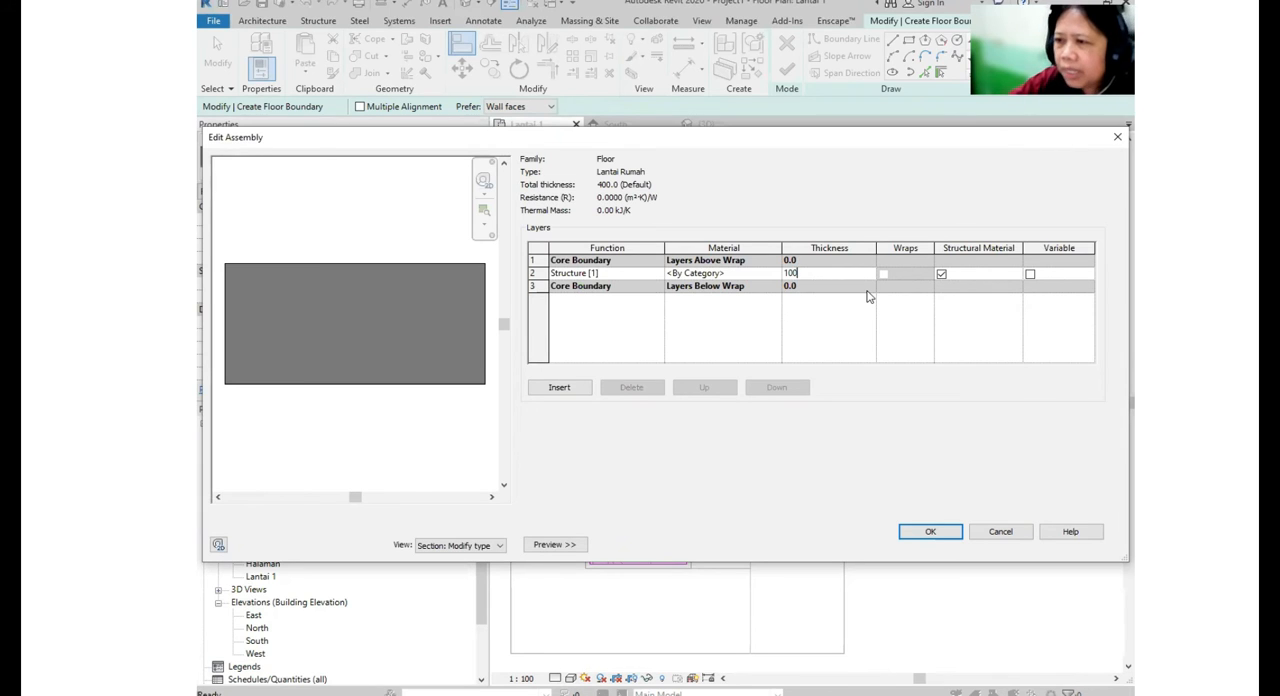
left_click(832, 285)
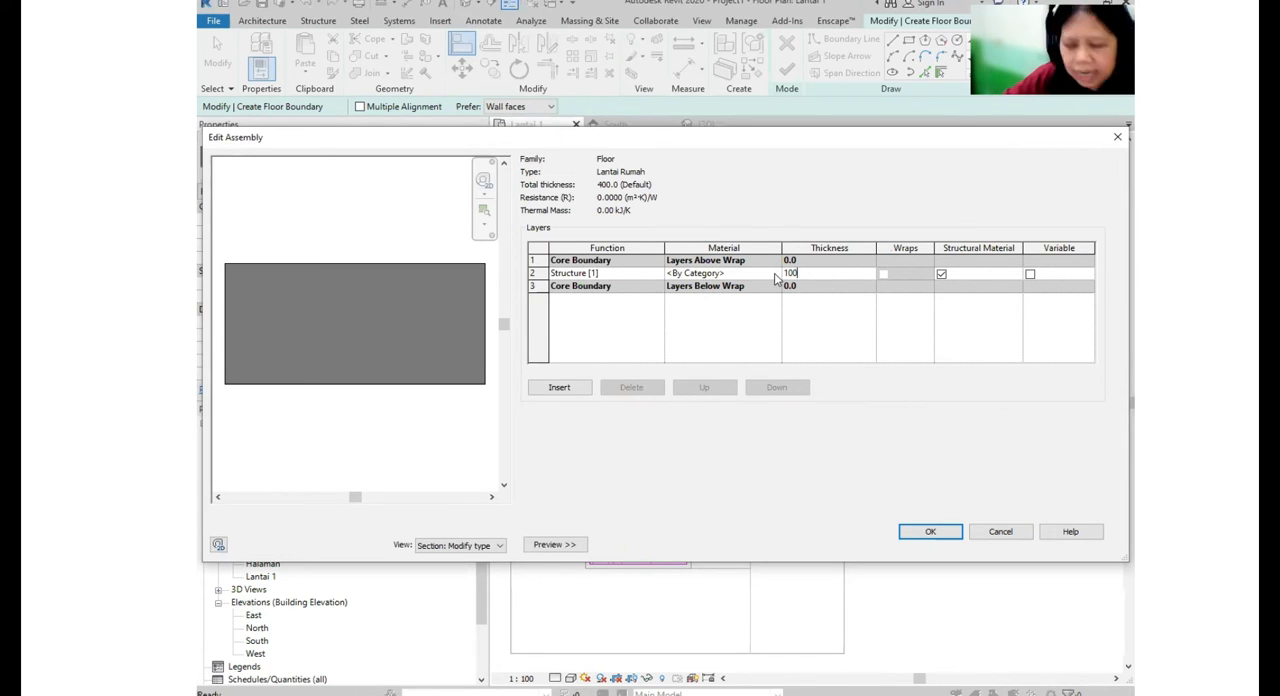
- Create a new material for the floor's structure layer and rename it LANTAI 100 mm
left_click(778, 279)
left_click(778, 279)
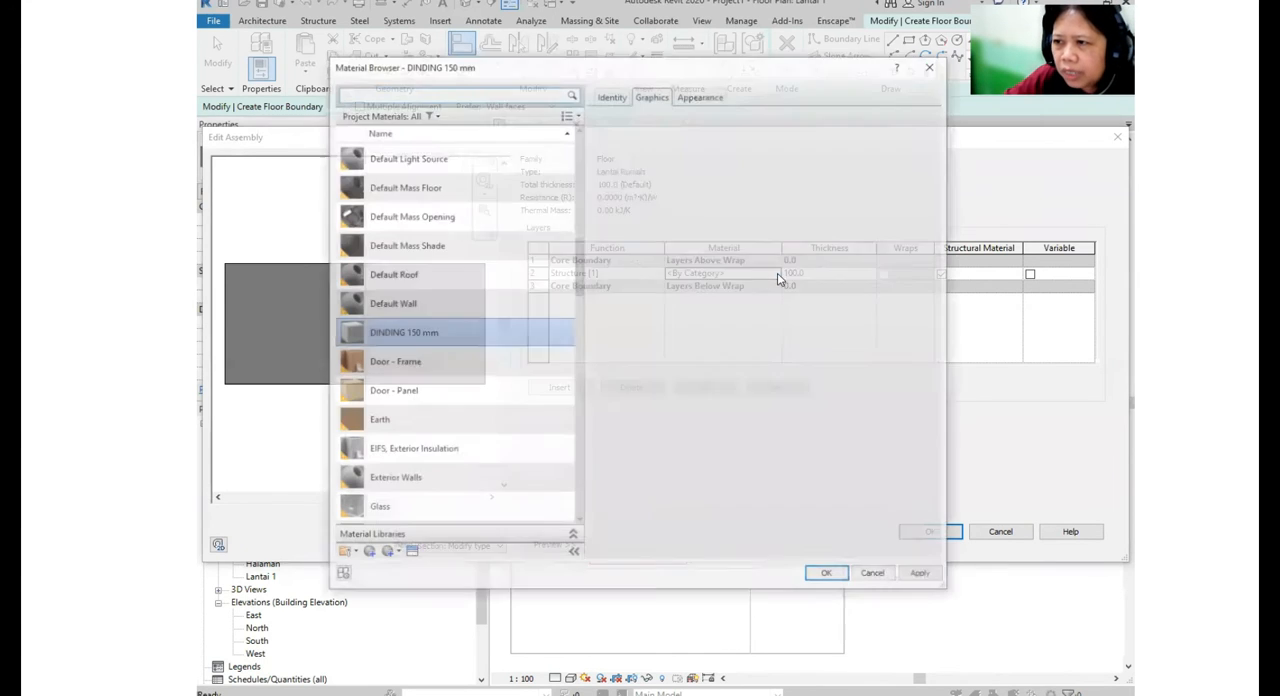
left_click(778, 279)
scroll(470, 500, "down", 1)
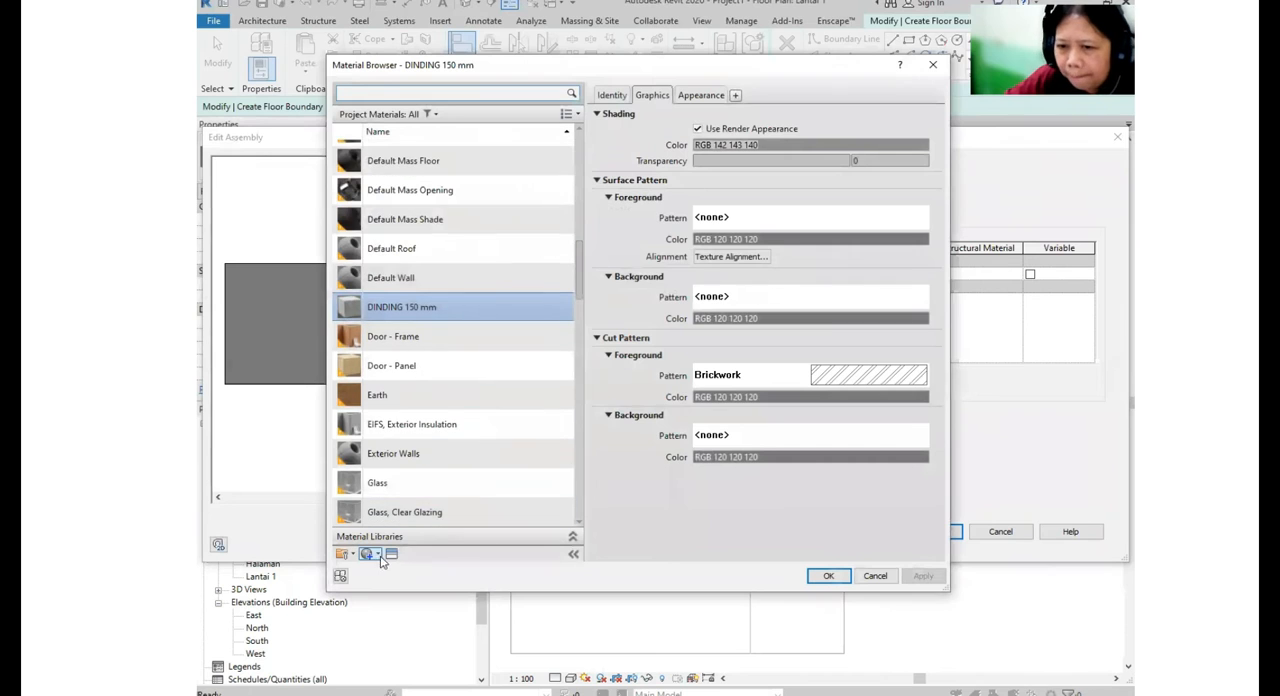
left_click(379, 556)
left_click(403, 568)
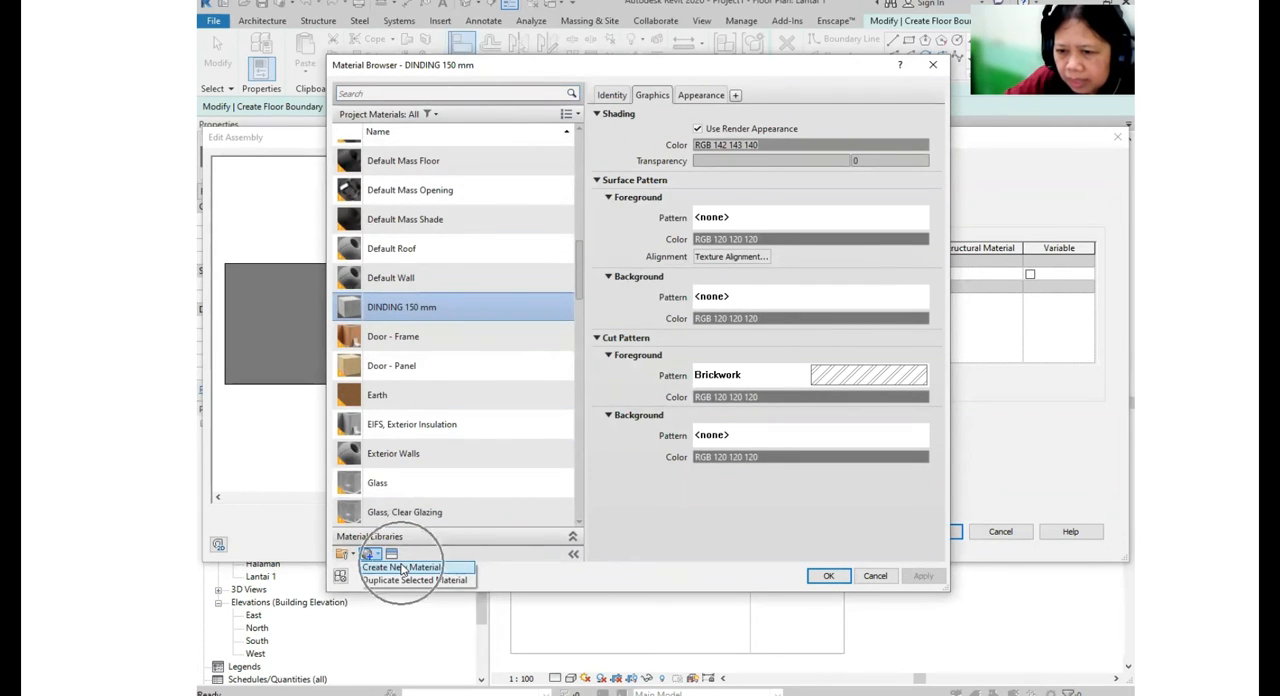
right_click(443, 347)
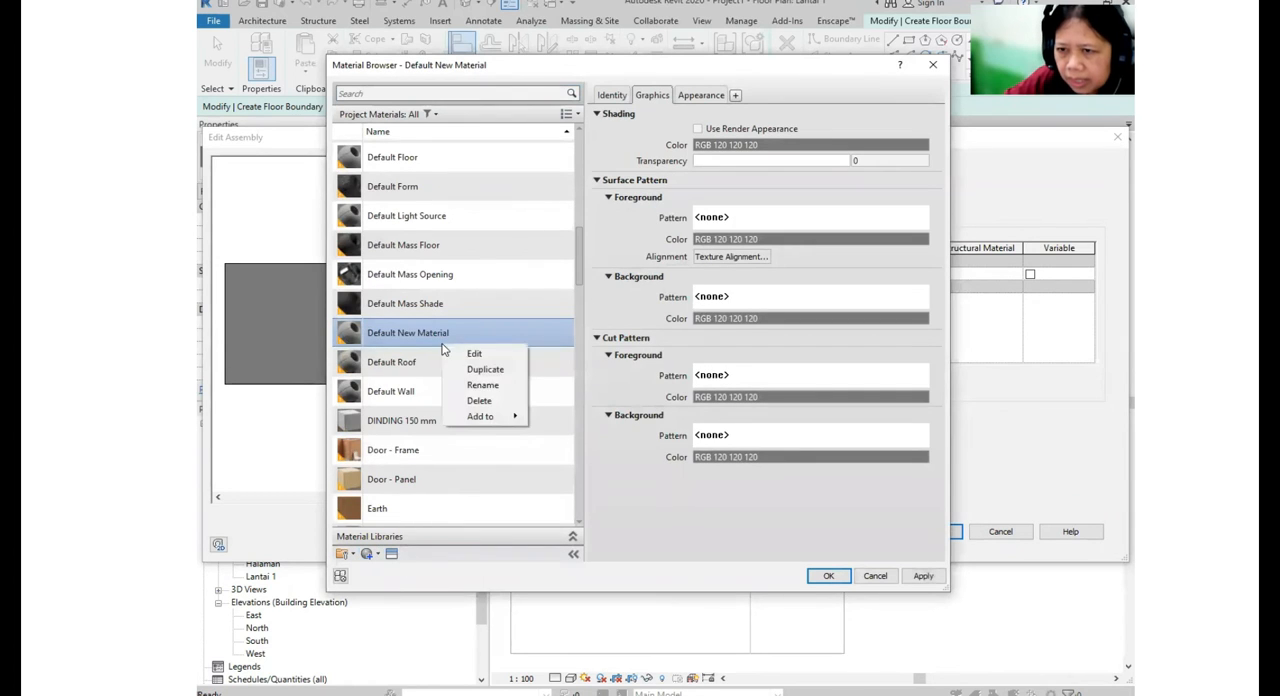
left_click(486, 387)
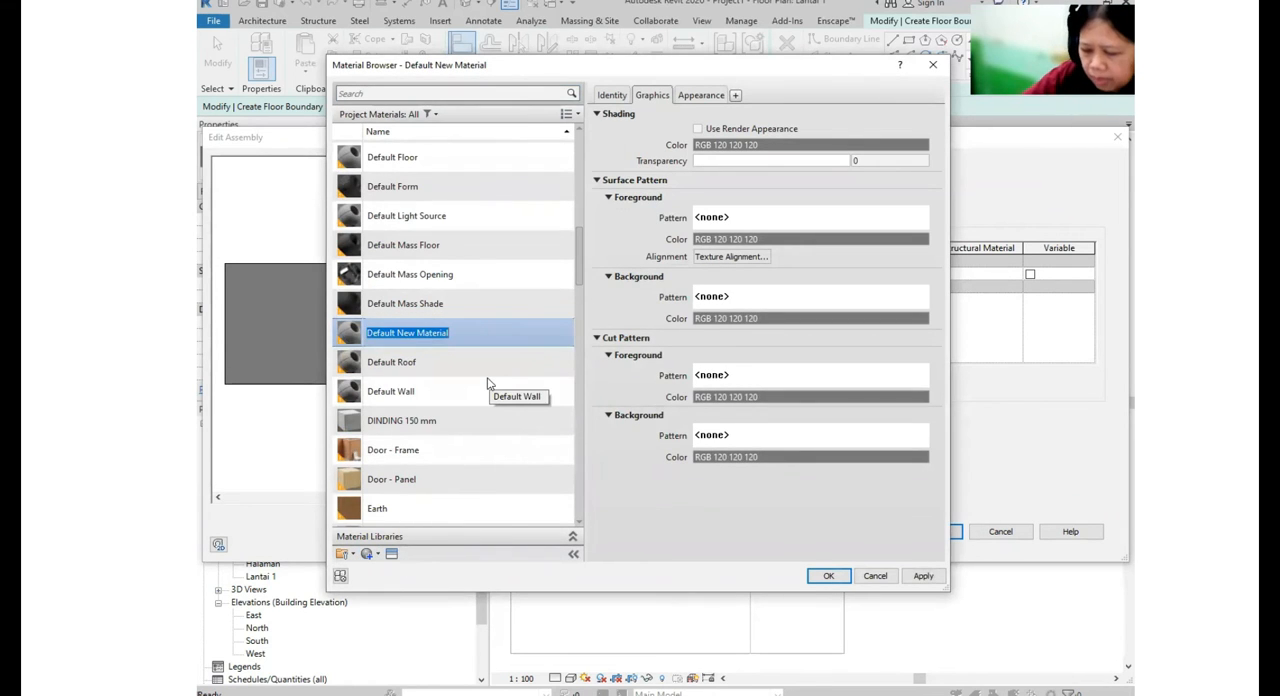
type("LANTAI 100 mm")
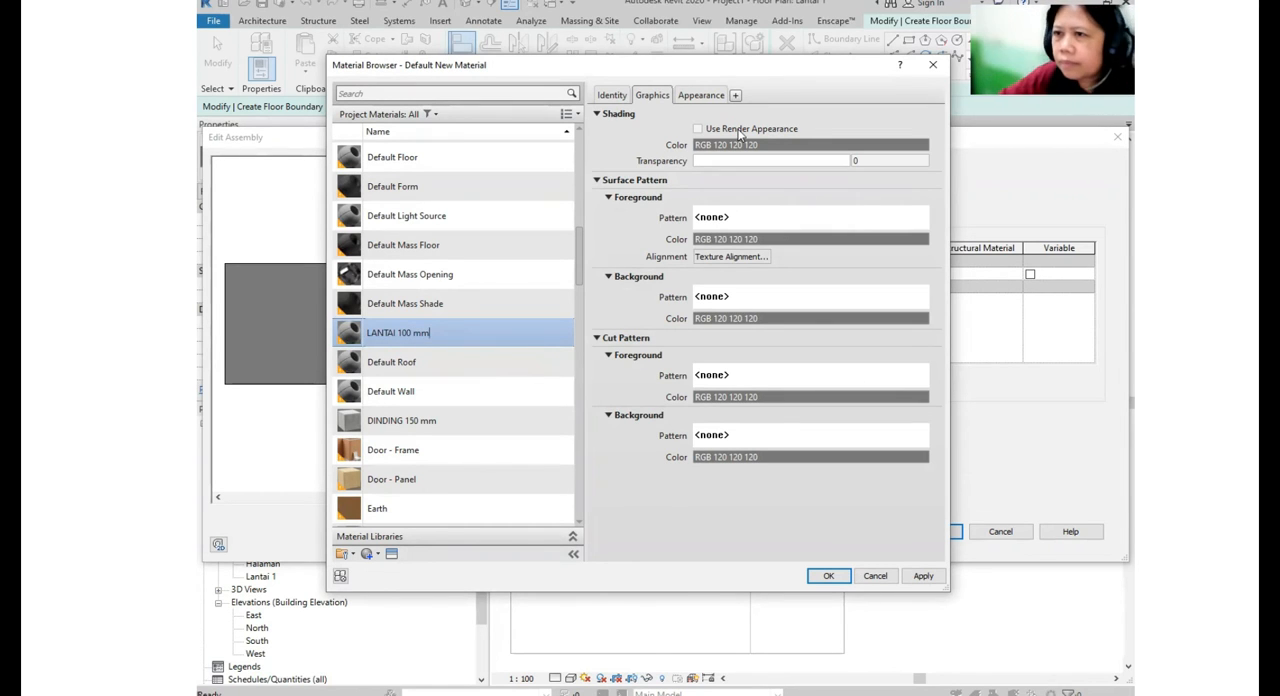
- Turn on the render appearance for the LANTAI 100 mm material's shading and browse the Wood: Panels appearance assets
left_click(698, 130)
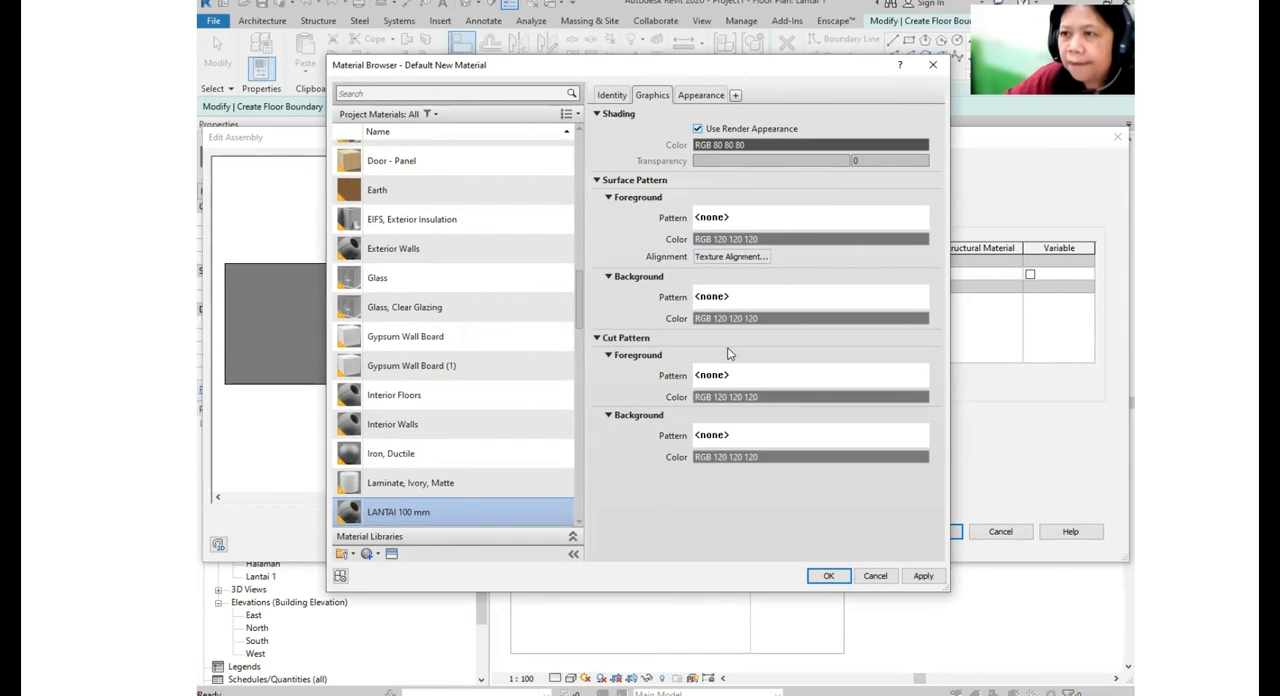
left_click(704, 95)
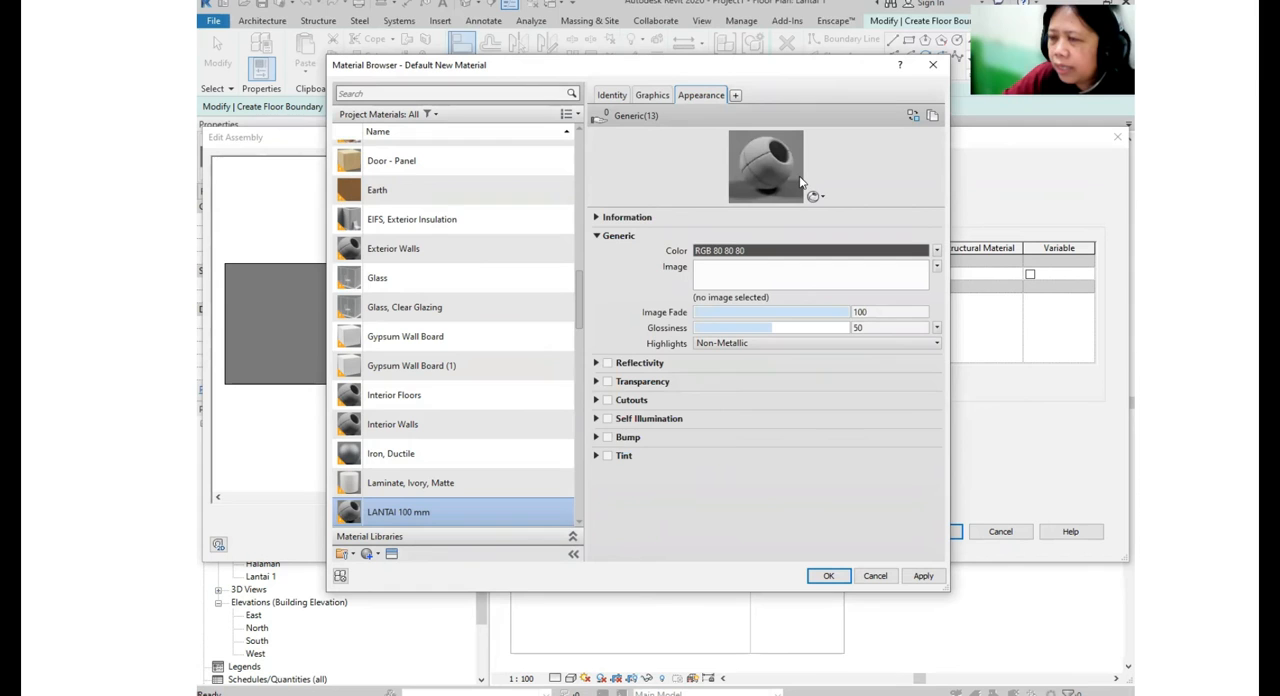
left_click(914, 118)
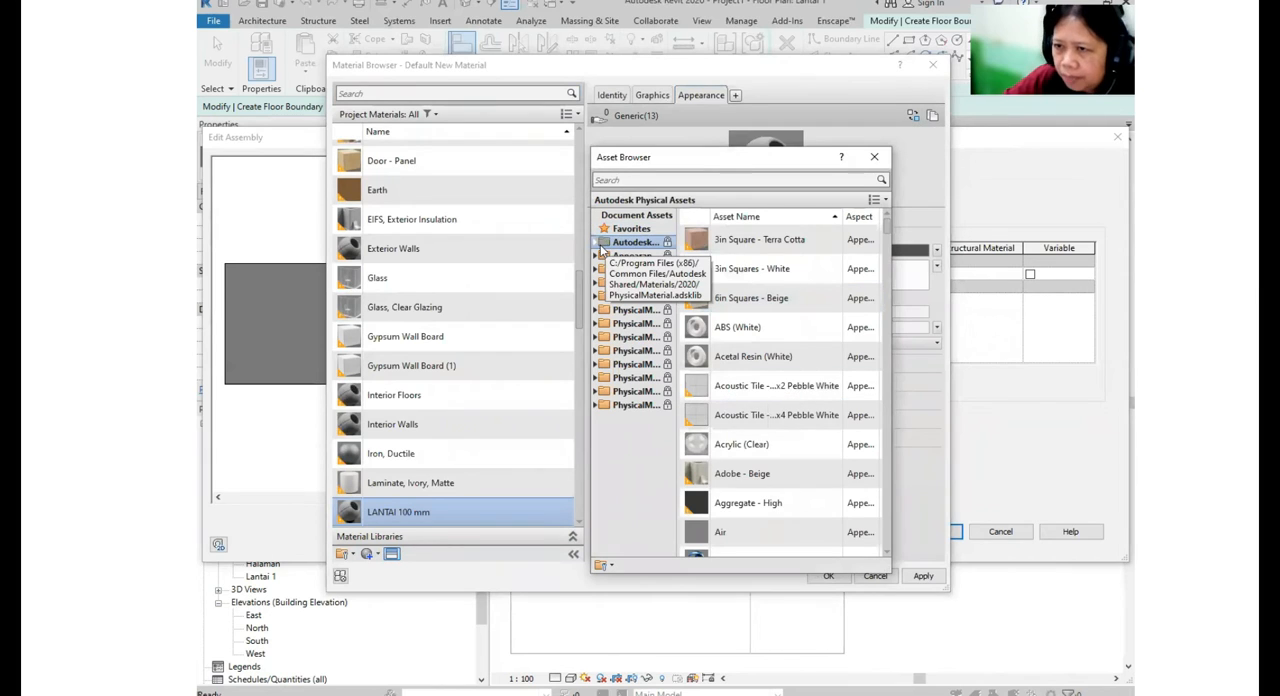
left_click(597, 246)
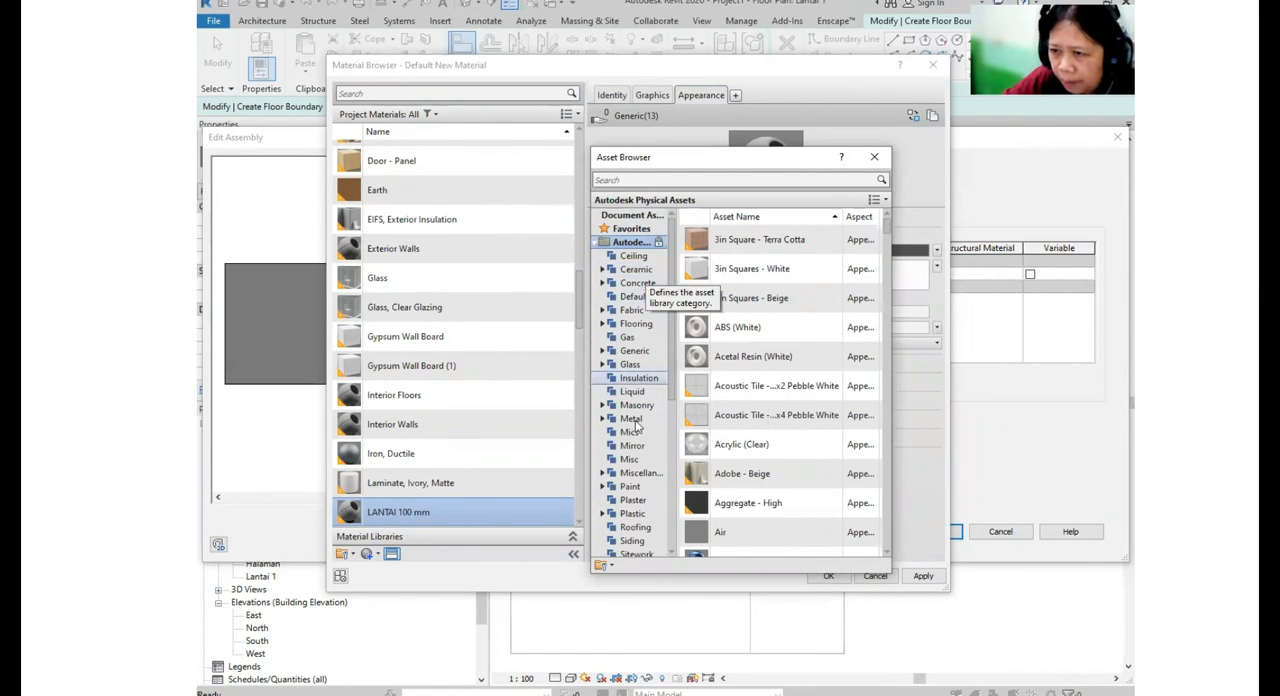
scroll(648, 300, "down", 2)
scroll(640, 530, "down", 3)
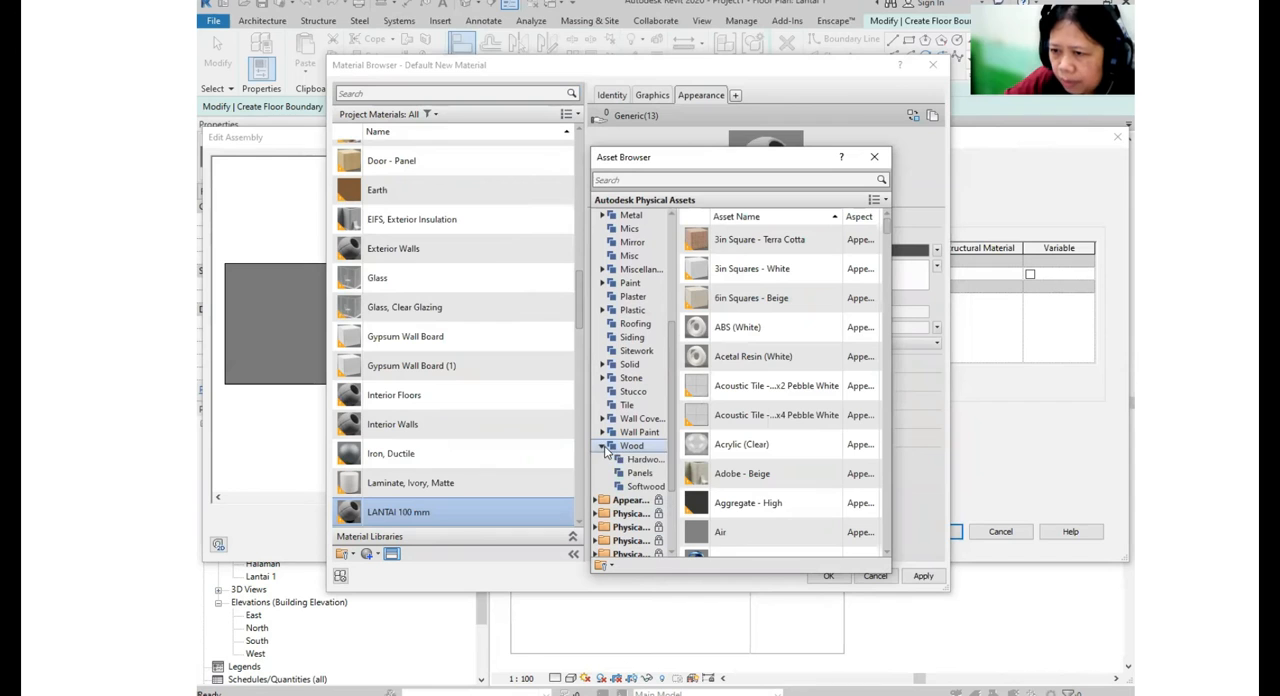
left_click(602, 446)
left_click(640, 474)
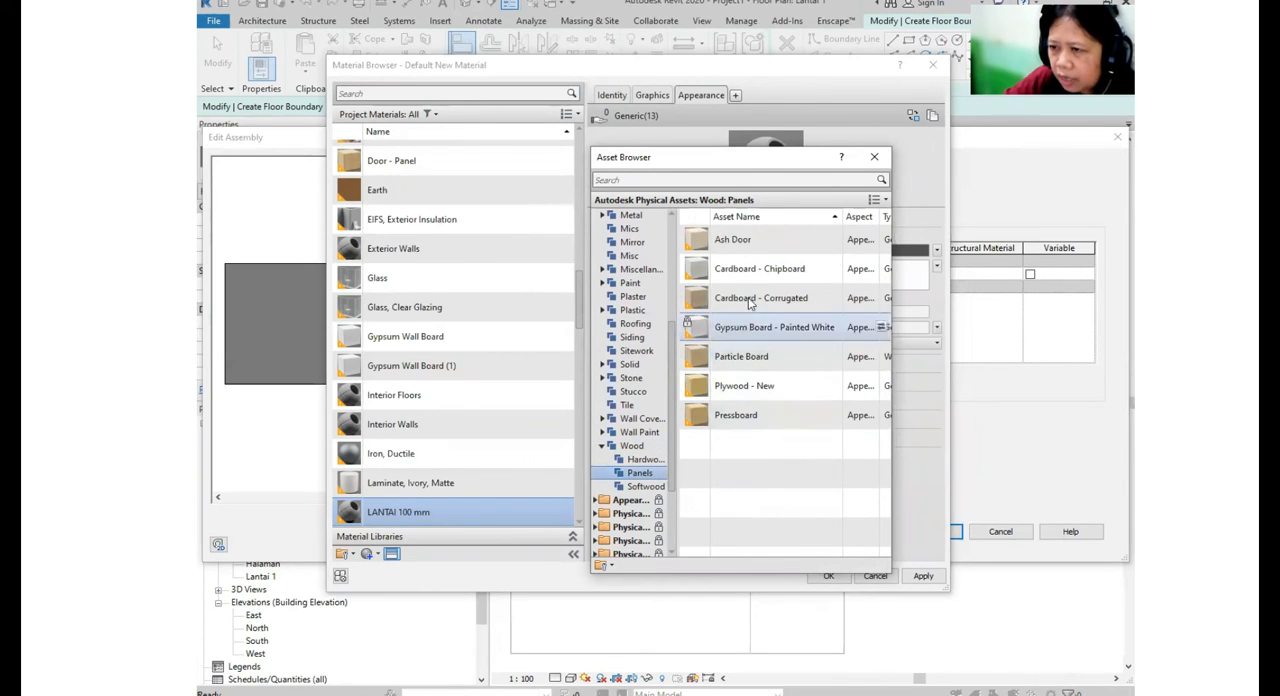
- Replace the LANTAI 100 mm material's appearance with the Flooring - Oak - Espresso asset and assign the material to the floor's structure layer
scroll(620, 340, "up", 5)
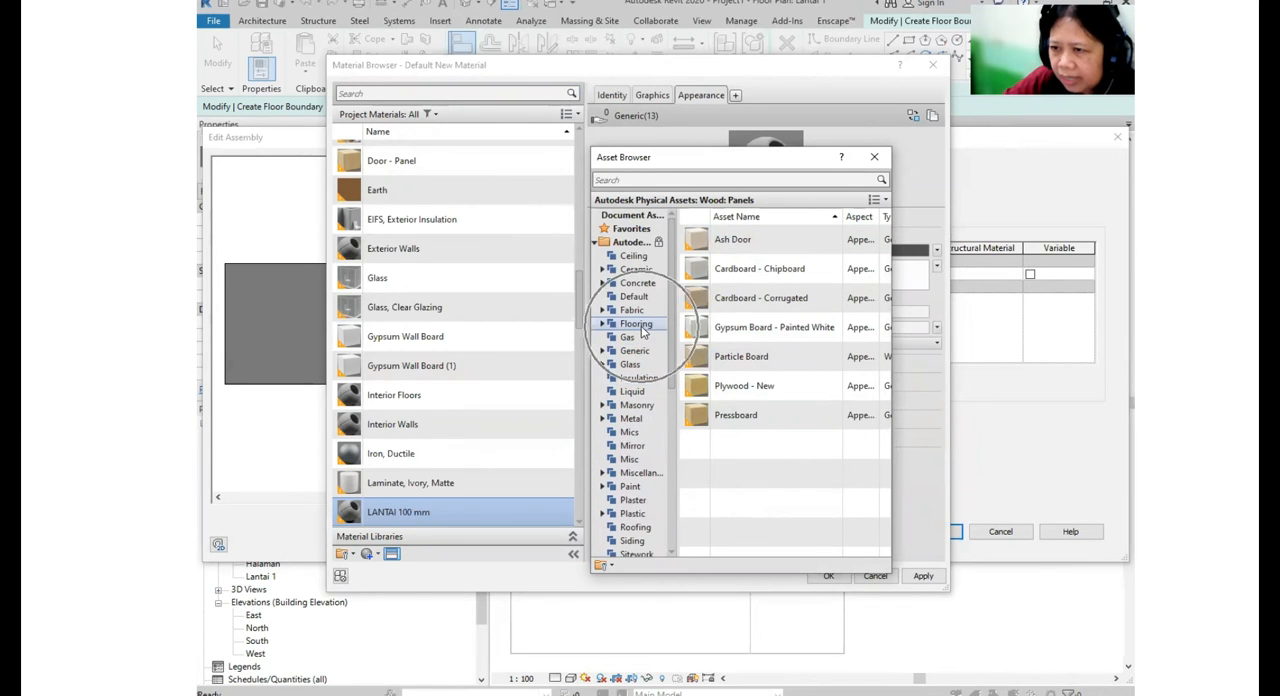
left_click(636, 324)
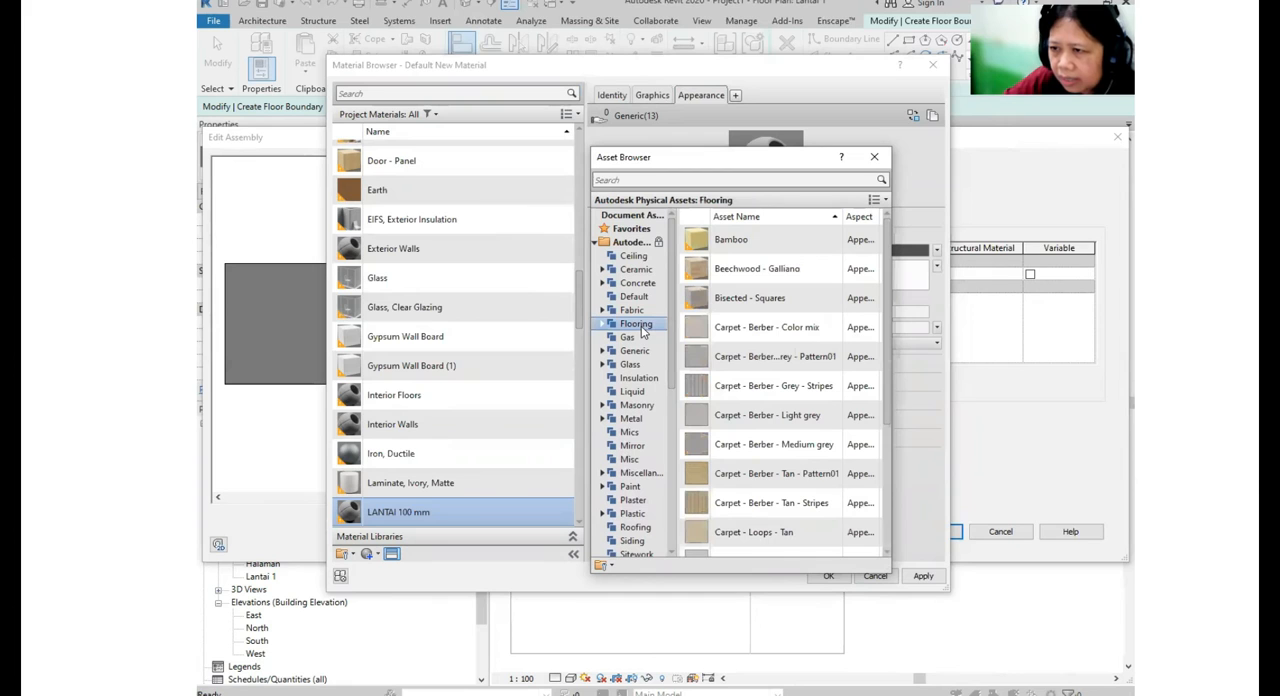
scroll(790, 505, "down", 3)
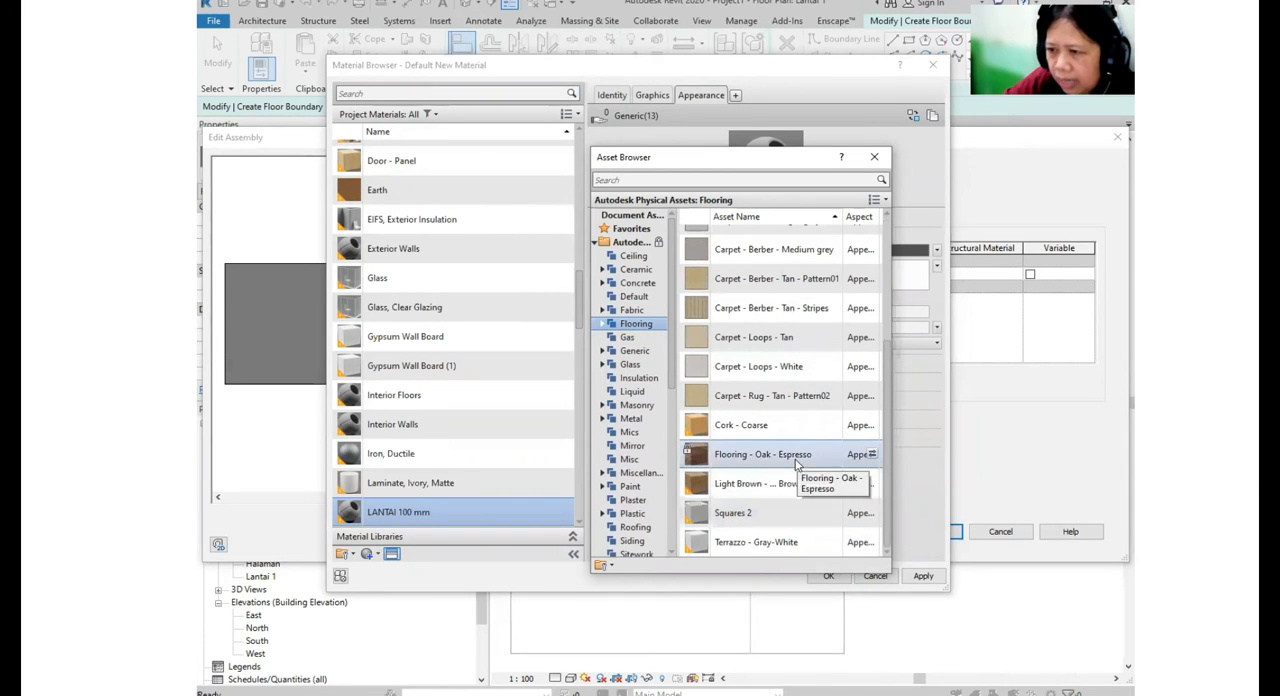
left_click(872, 455)
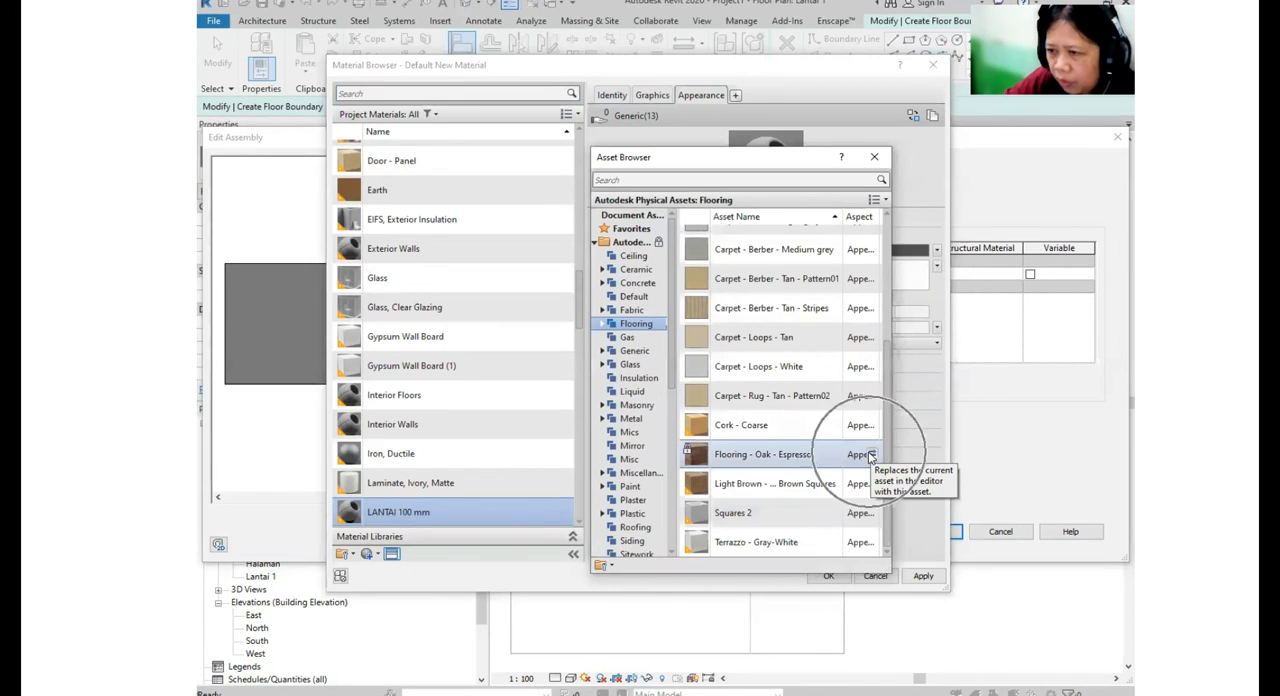
left_click(872, 455)
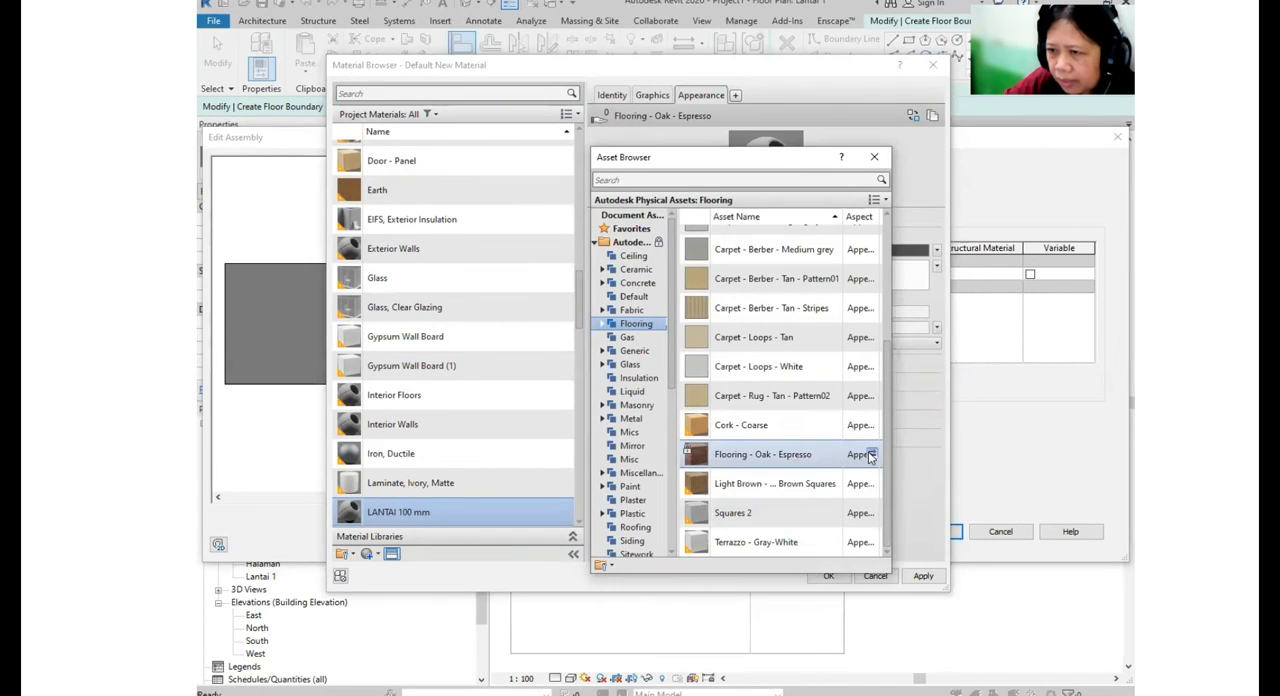
left_click(872, 455)
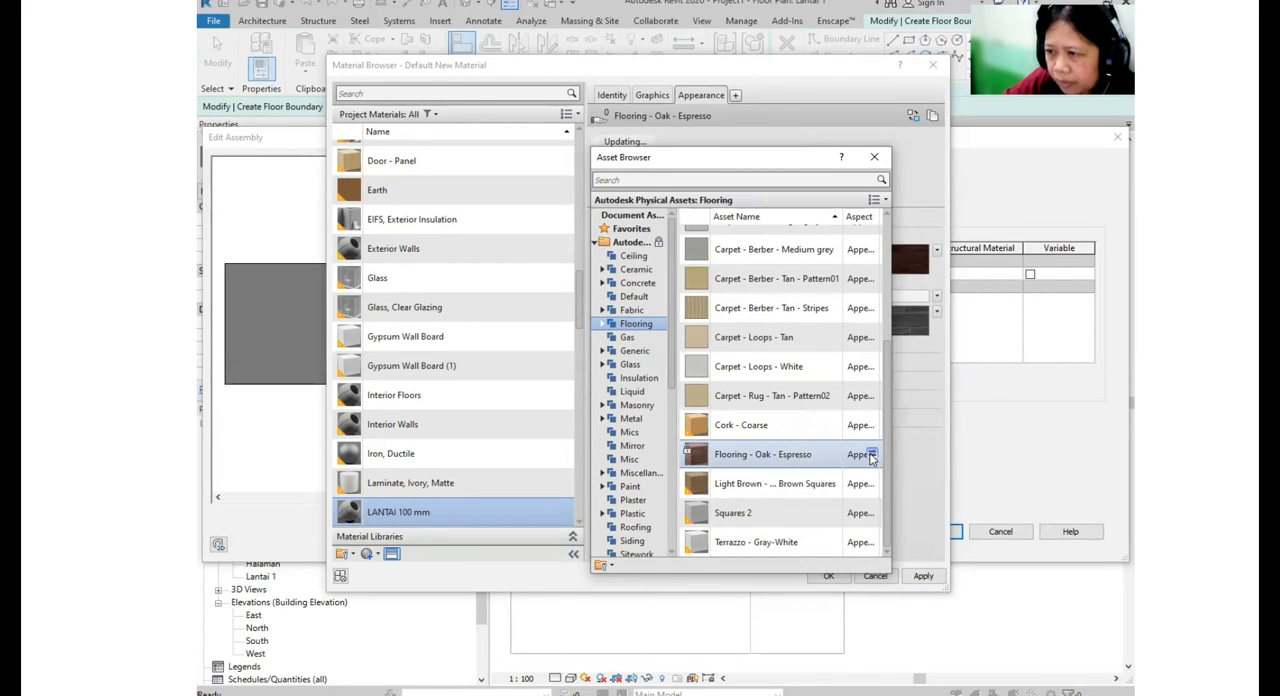
left_click(874, 157)
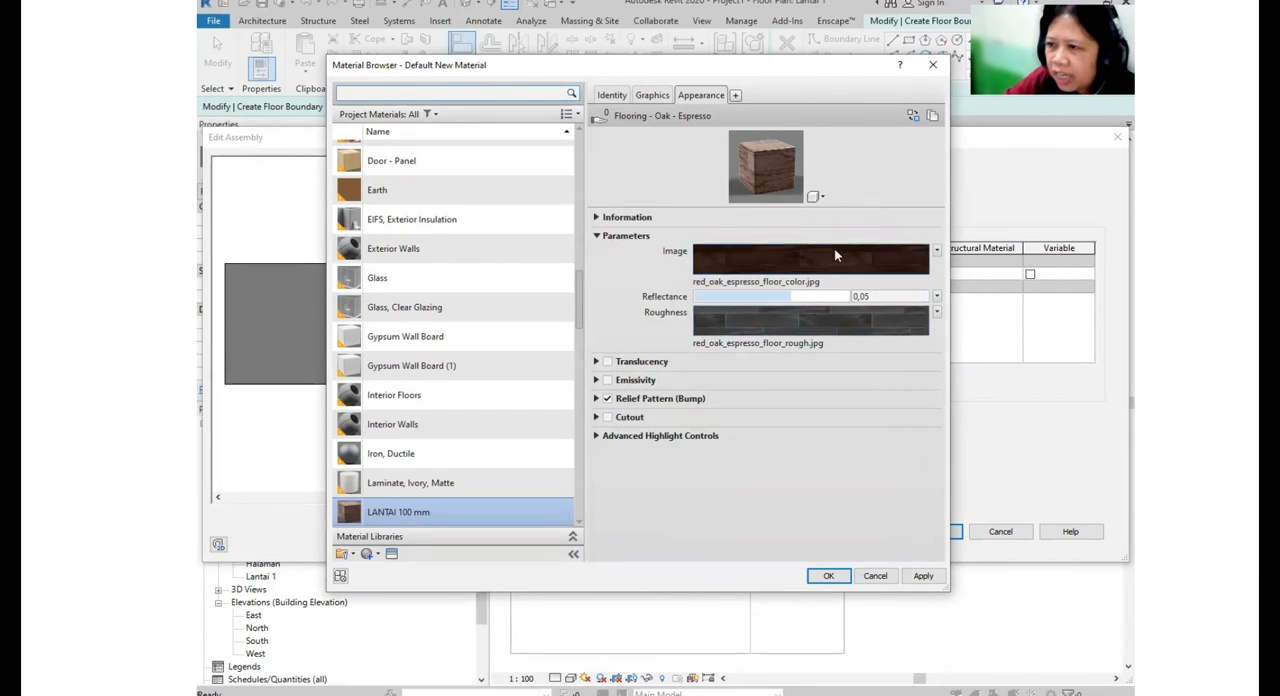
left_click(921, 577)
left_click(824, 578)
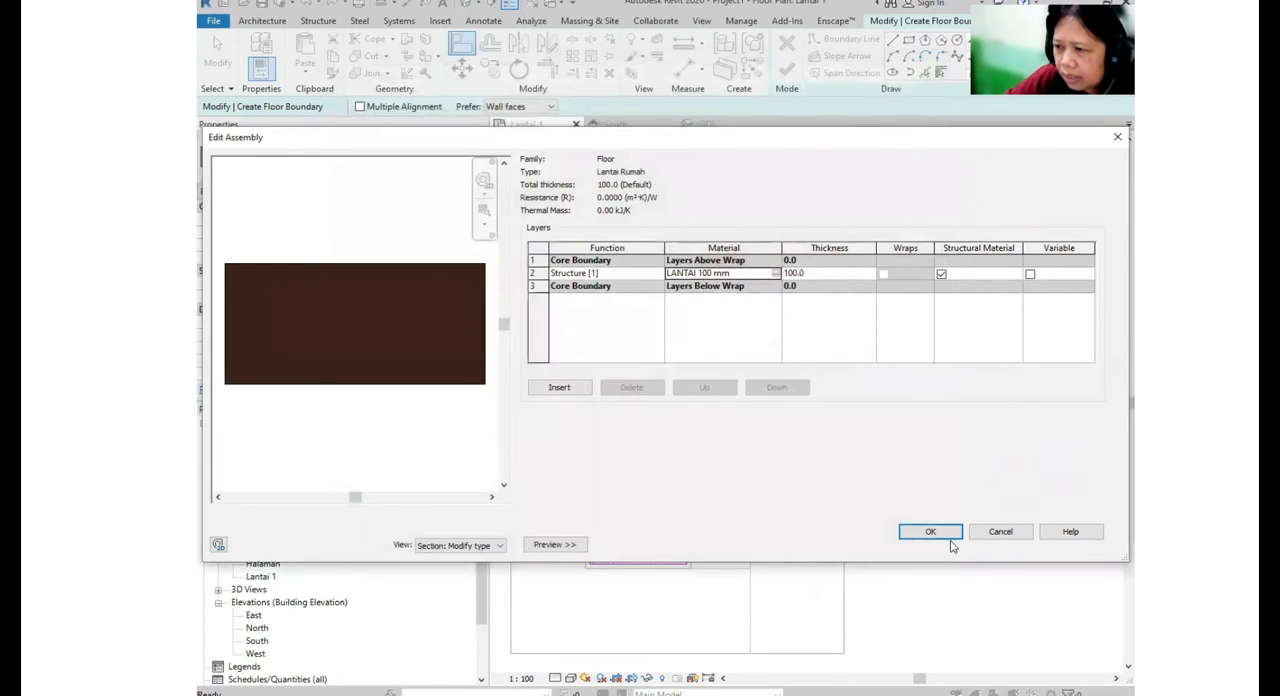
- Accept the Lantai Rumah layer and type settings and finish the floor boundary sketch inside the Lantai 1 walls
key("ctrl")
left_click(550, 550)
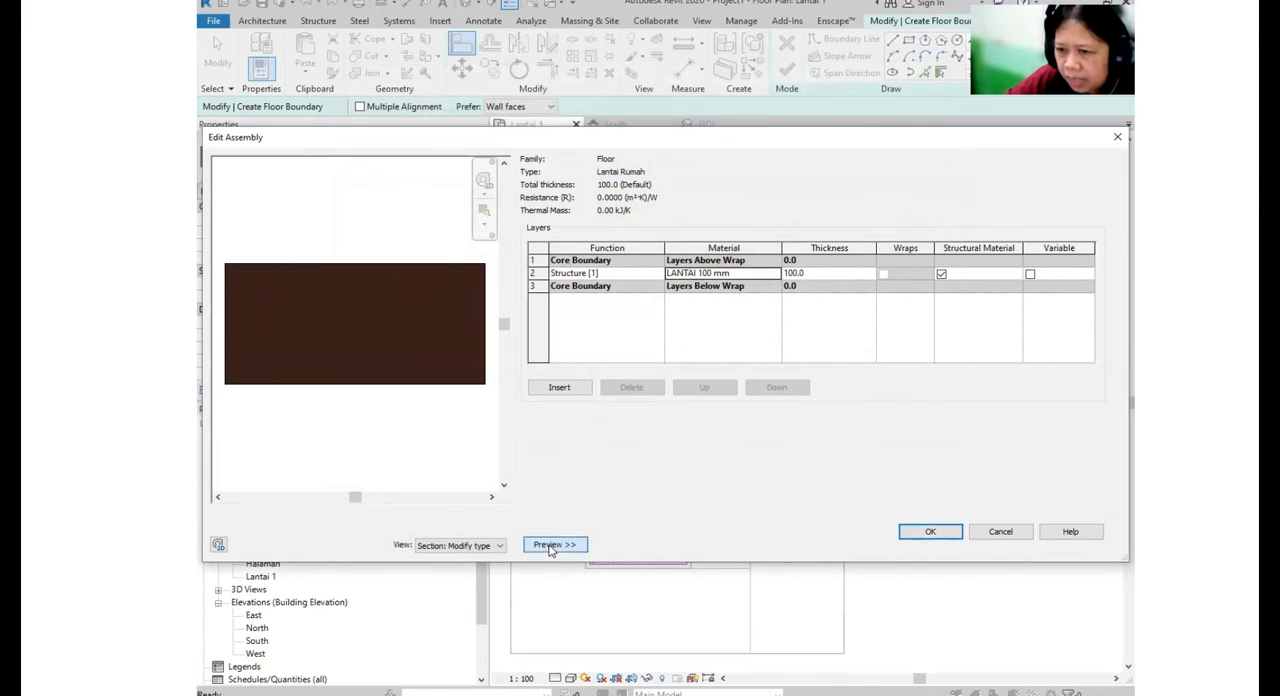
left_click(414, 550)
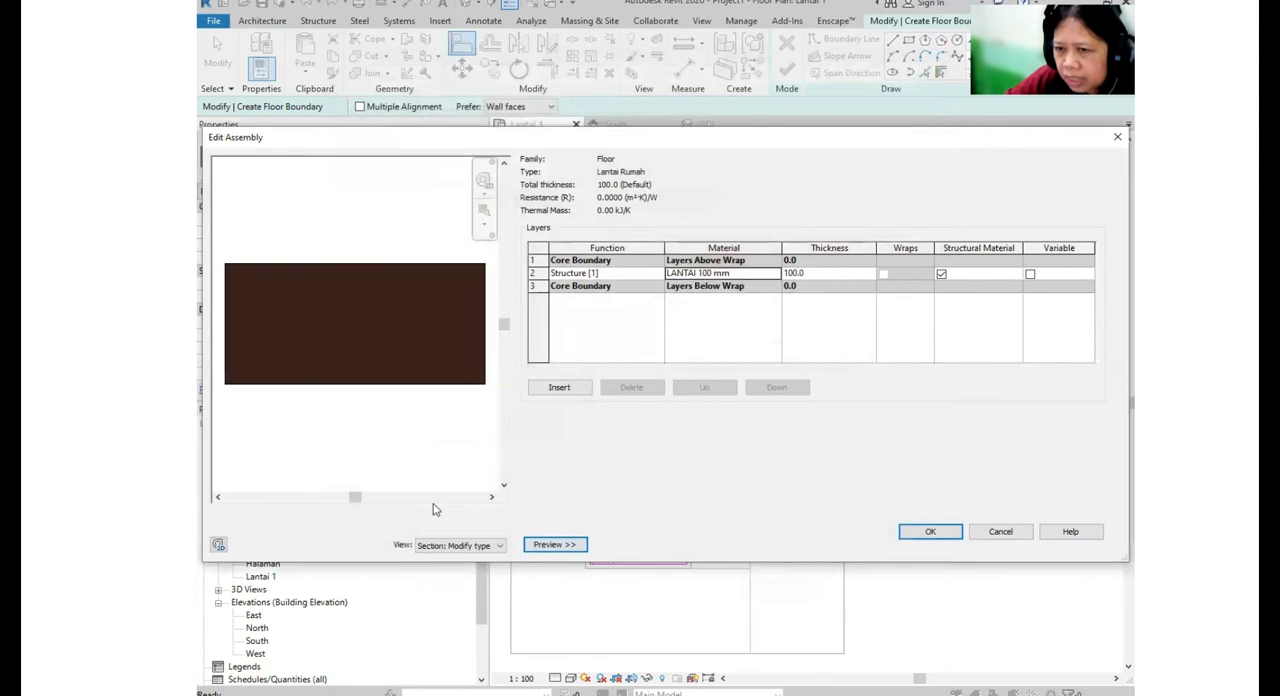
left_click(935, 531)
left_click(946, 545)
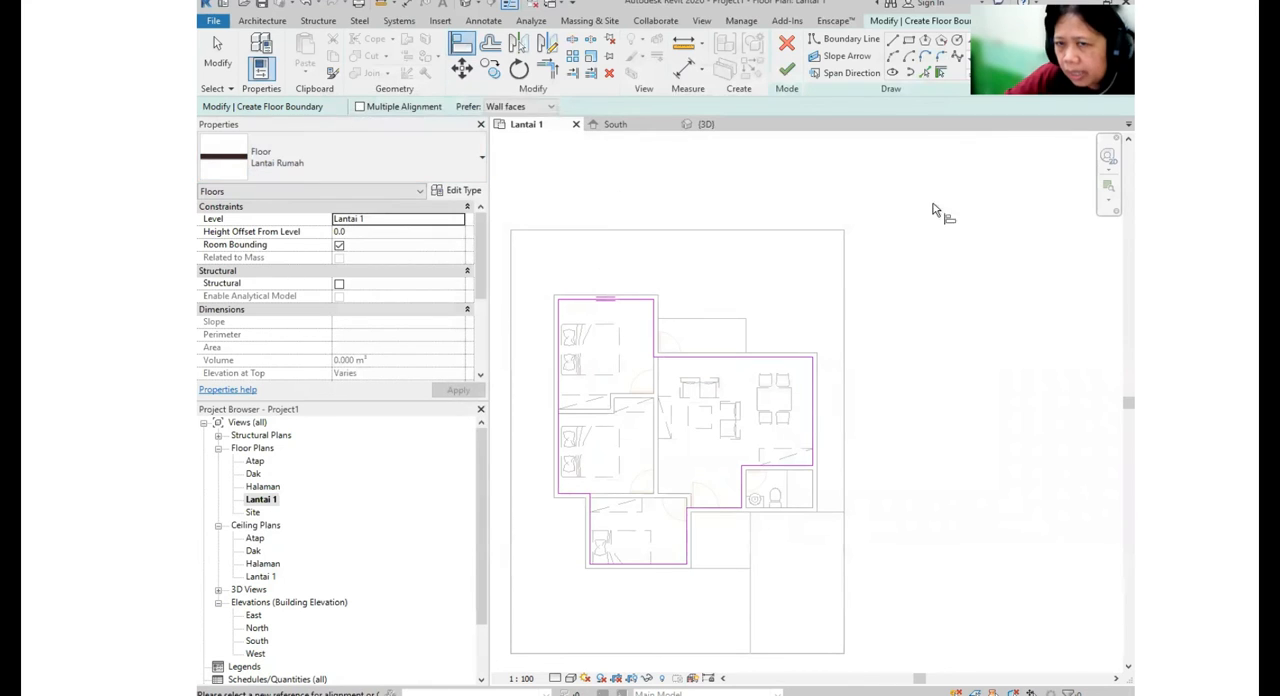
left_click(790, 80)
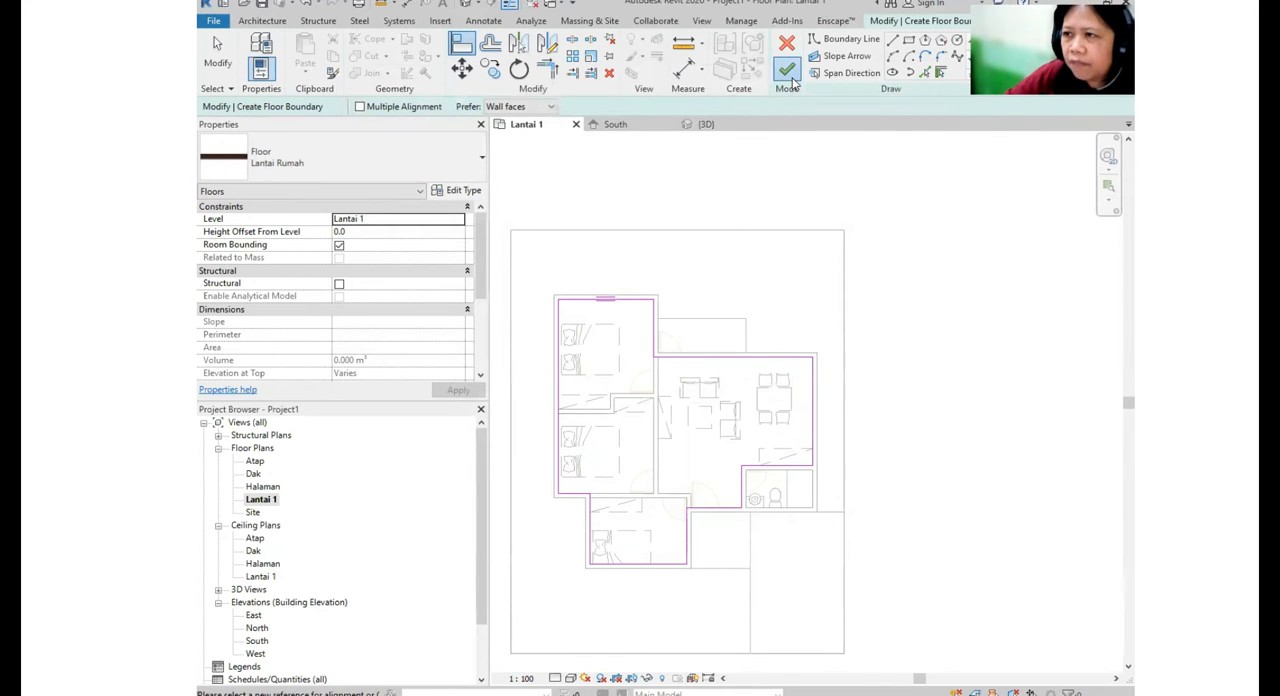
left_click(866, 198)
middle_click_drag(812, 485, 788, 423)
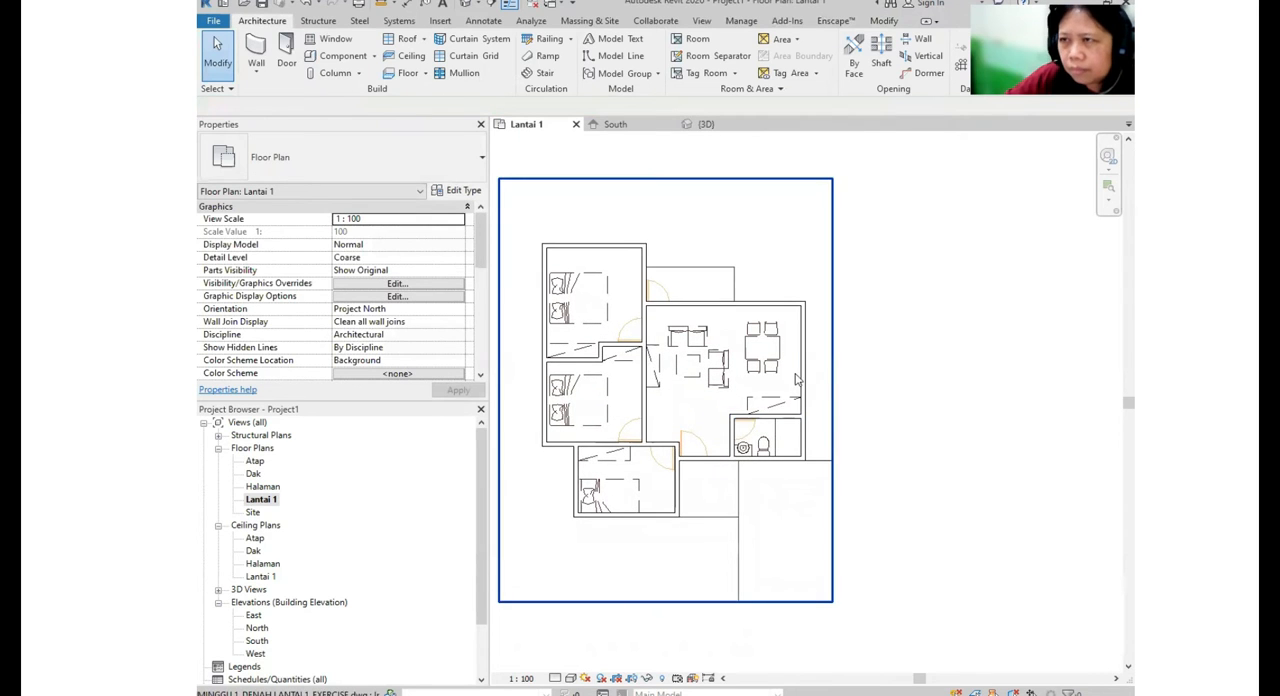
middle_click_drag(809, 297, 803, 313)
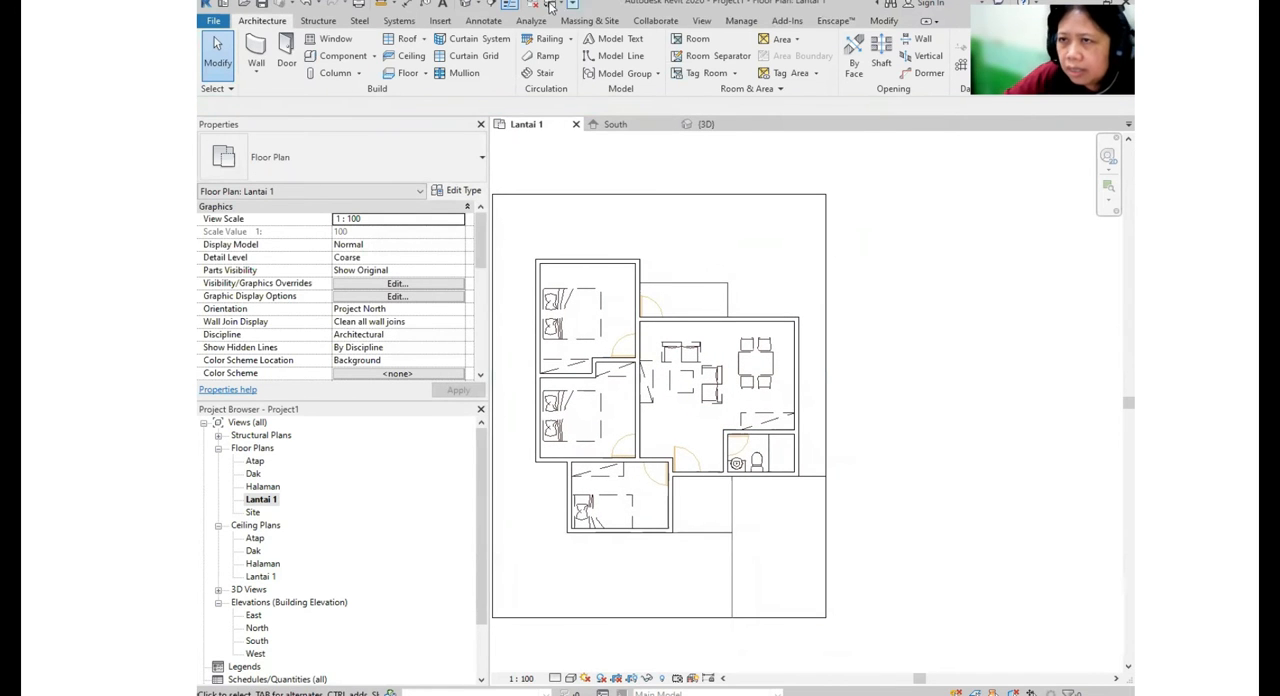
- Display the house in the default 3D view with a shaded visual style
left_click(467, 5)
middle_click_drag(889, 428, 792, 429, "shift")
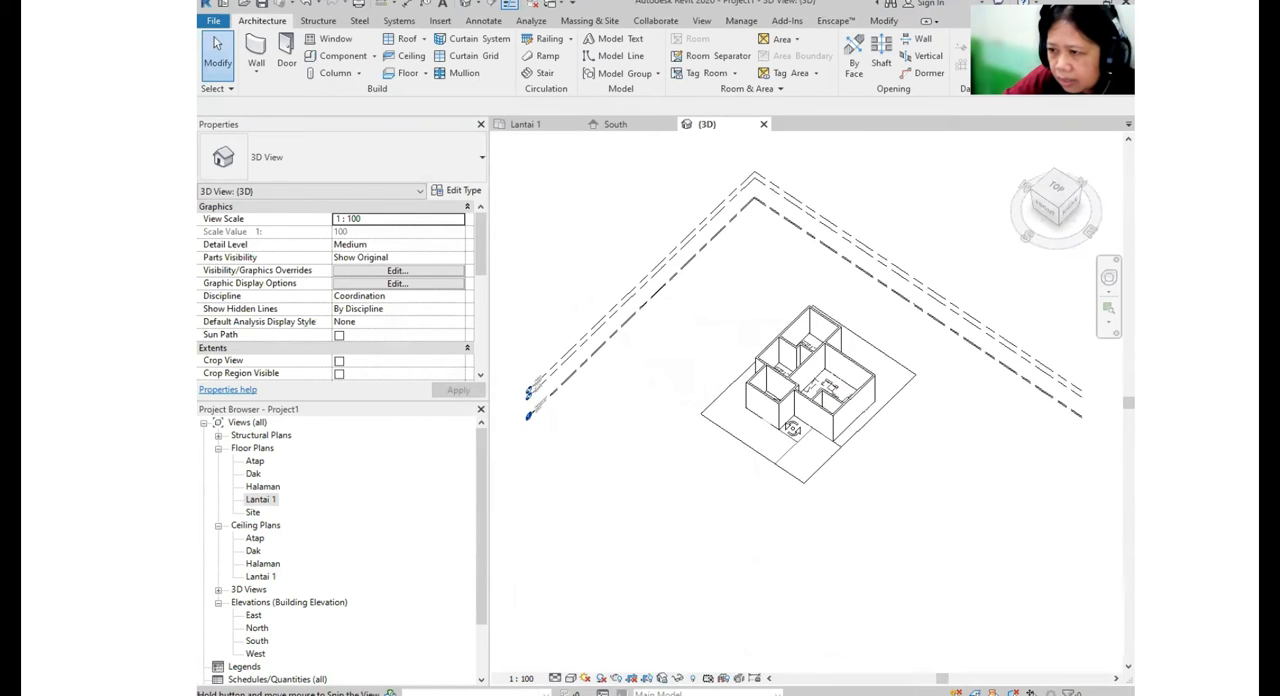
left_click(570, 678)
left_click(630, 618)
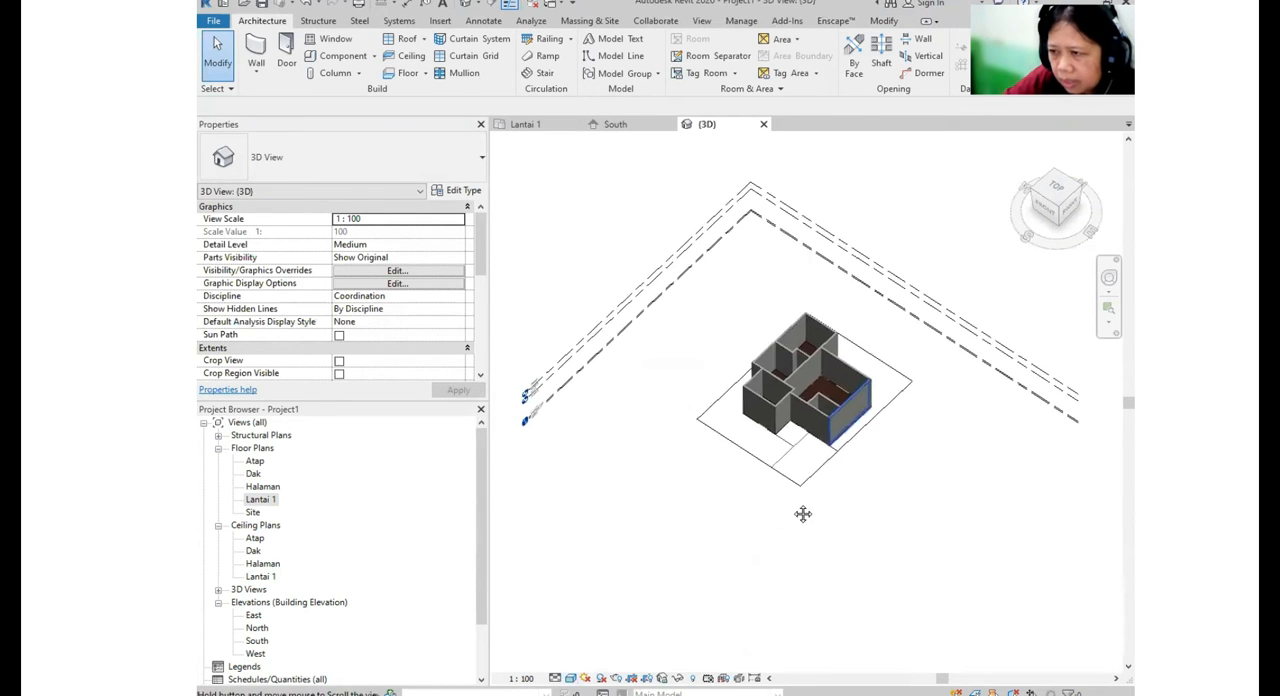
- Examine the new floor inside the walls from above and at an angle, and return to the Lantai 1 floor plan
scroll(795, 495, "up", 2)
scroll(795, 470, "up", 3)
middle_click_drag(808, 461, 777, 354, "shift")
scroll(774, 438, "down", 2)
middle_click_drag(743, 449, 856, 568, "shift")
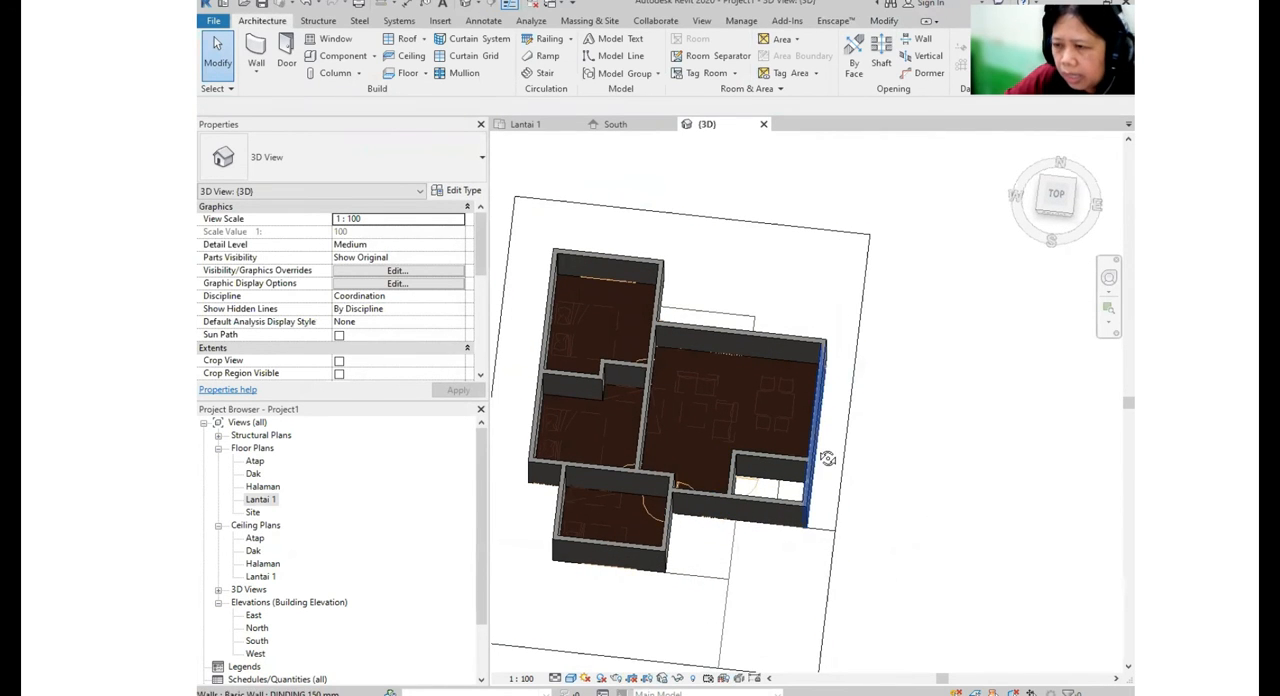
middle_click_drag(826, 457, 868, 428, "shift")
middle_click_drag(760, 503, 772, 520, "shift")
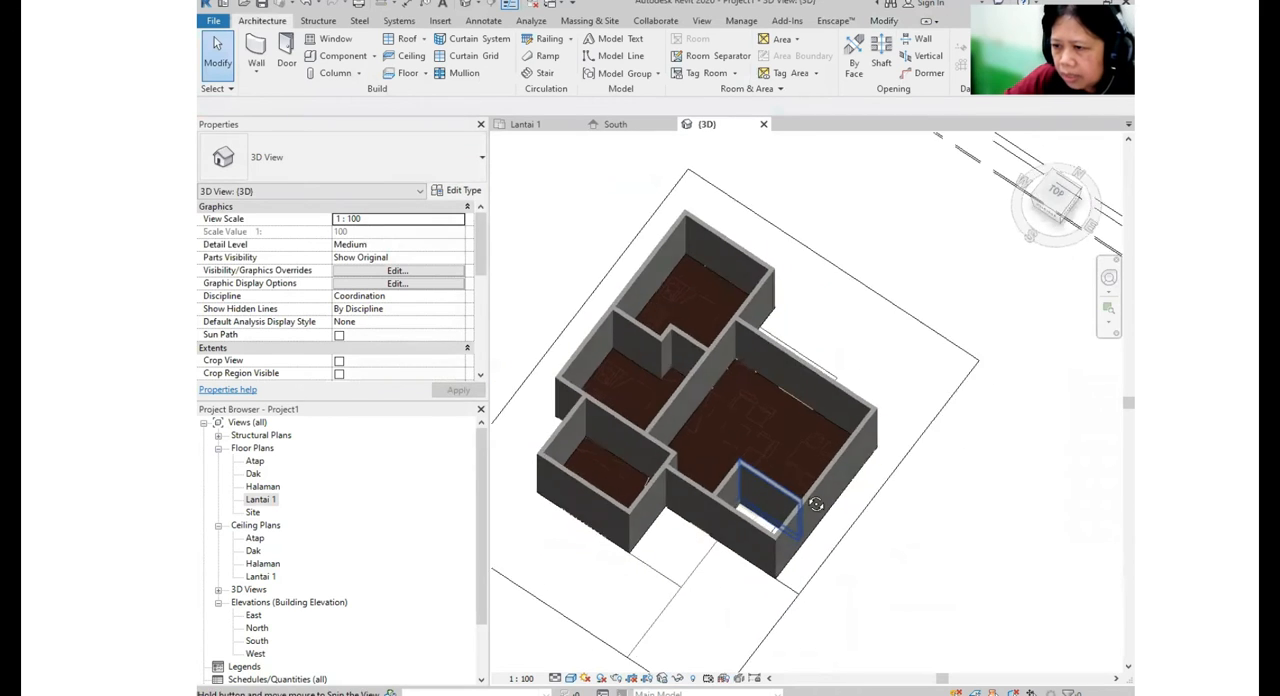
double_click(260, 499)
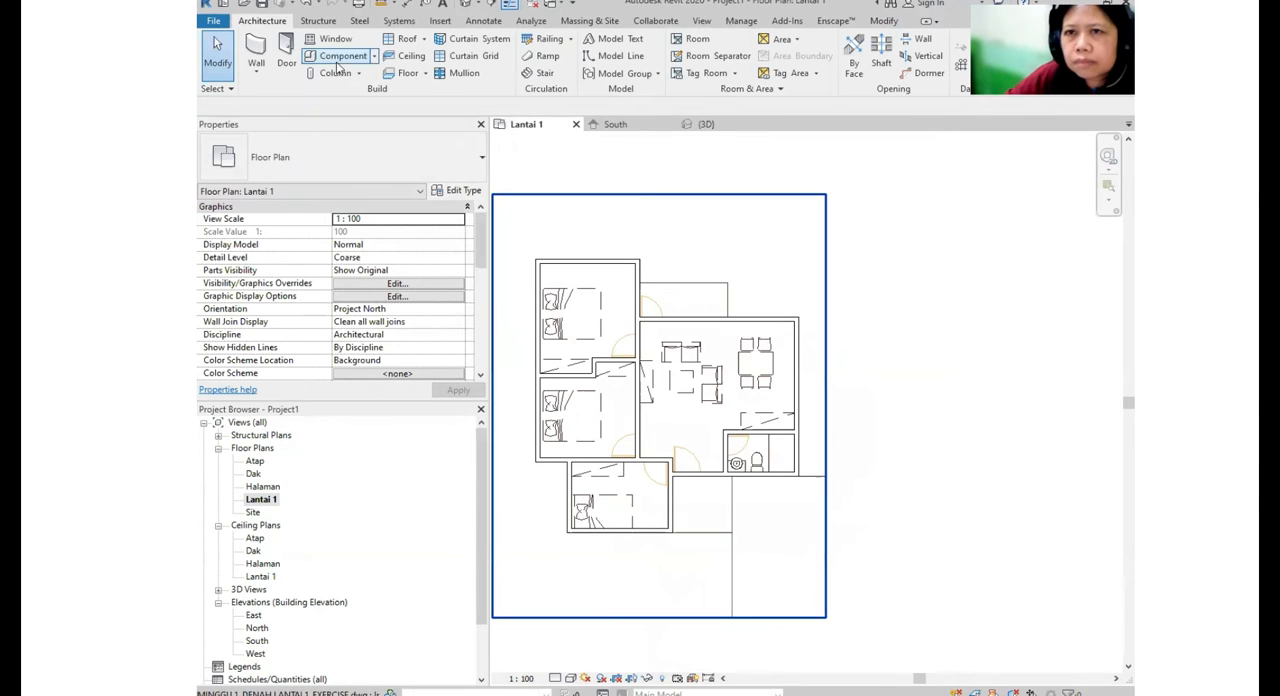
left_click(425, 73)
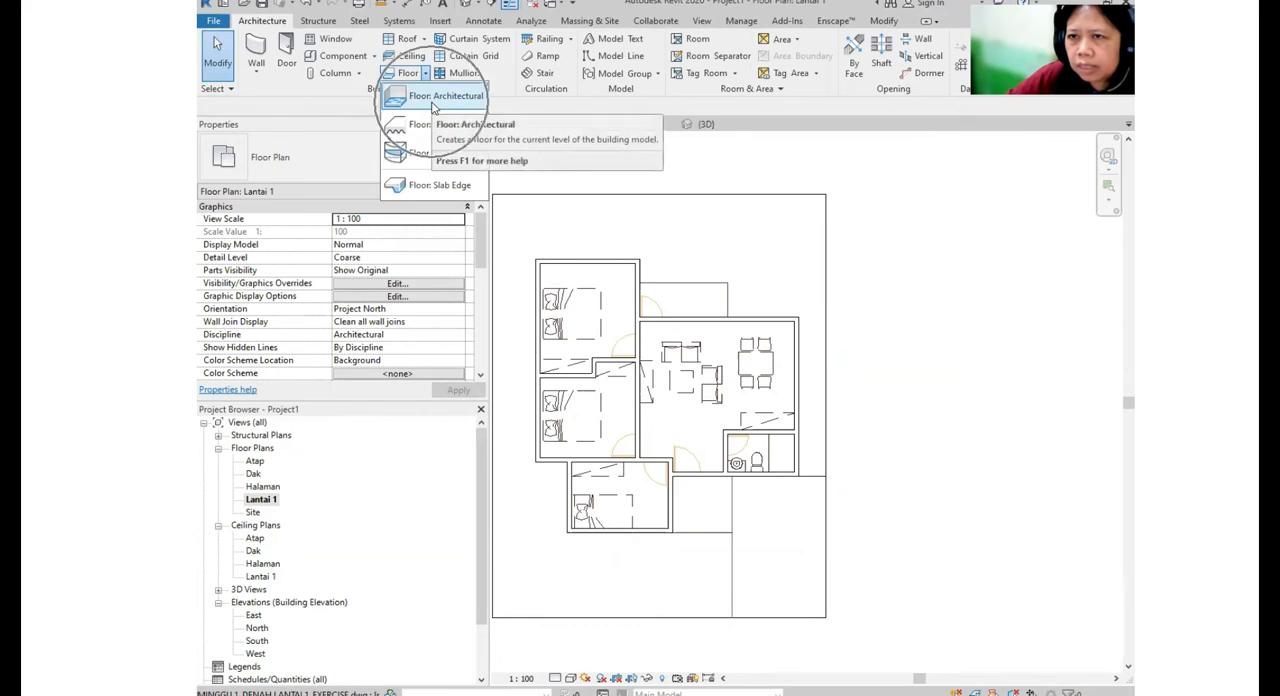
left_click(432, 103)
left_click(433, 162)
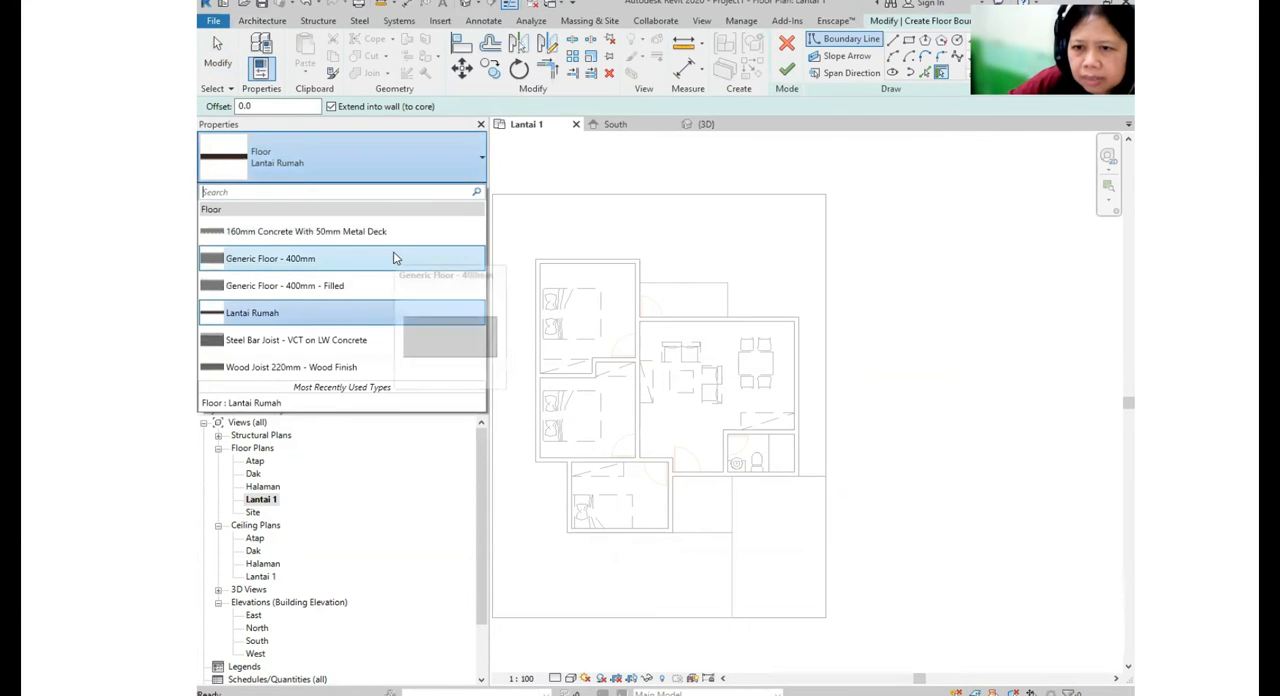
left_click(344, 369)
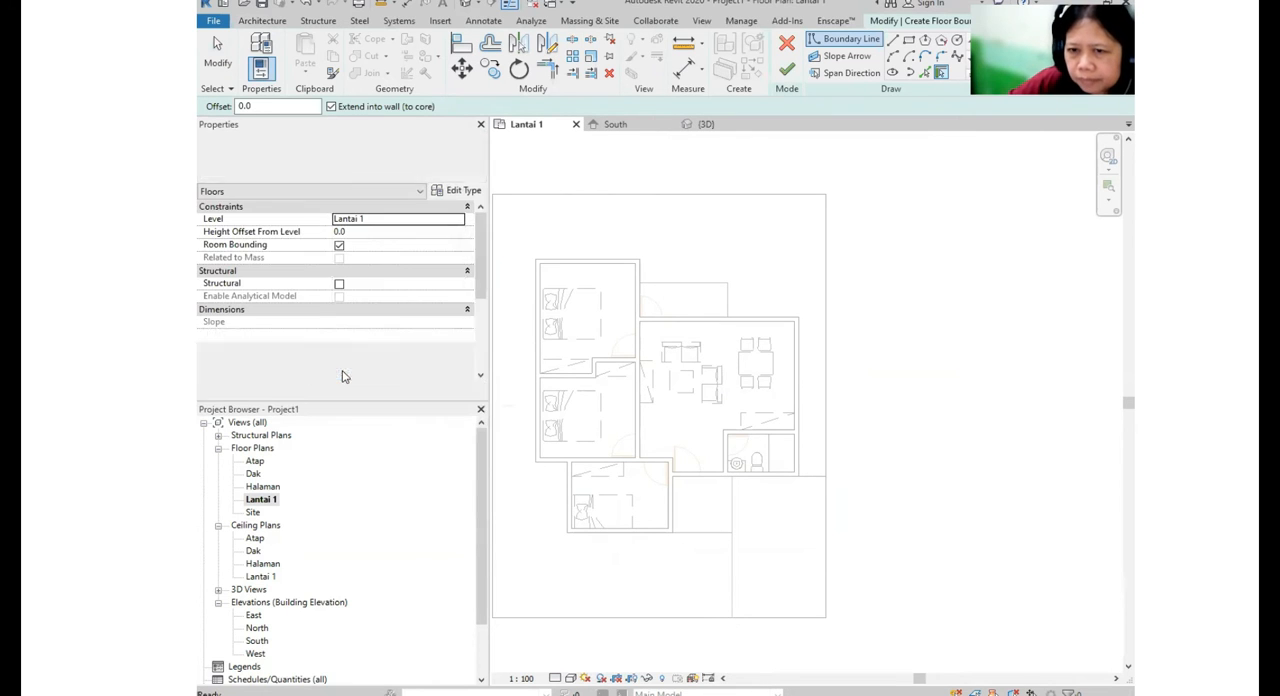
middle_click_drag(789, 339, 724, 326)
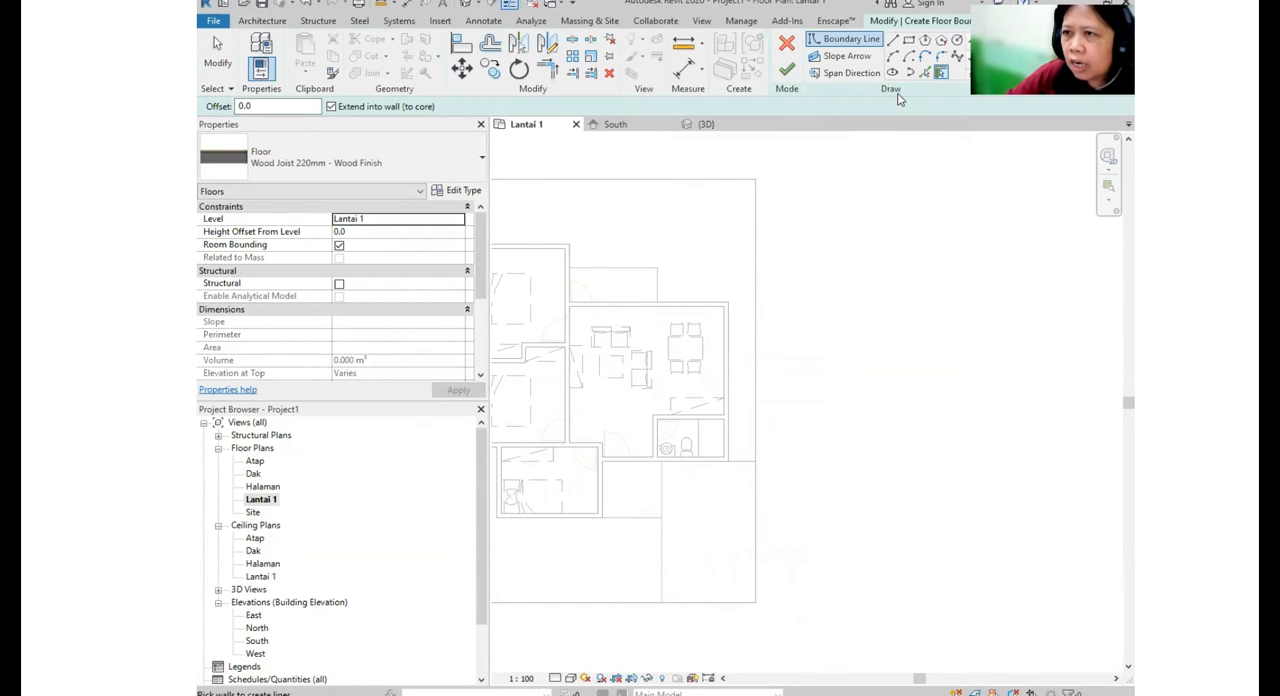
left_click(786, 47)
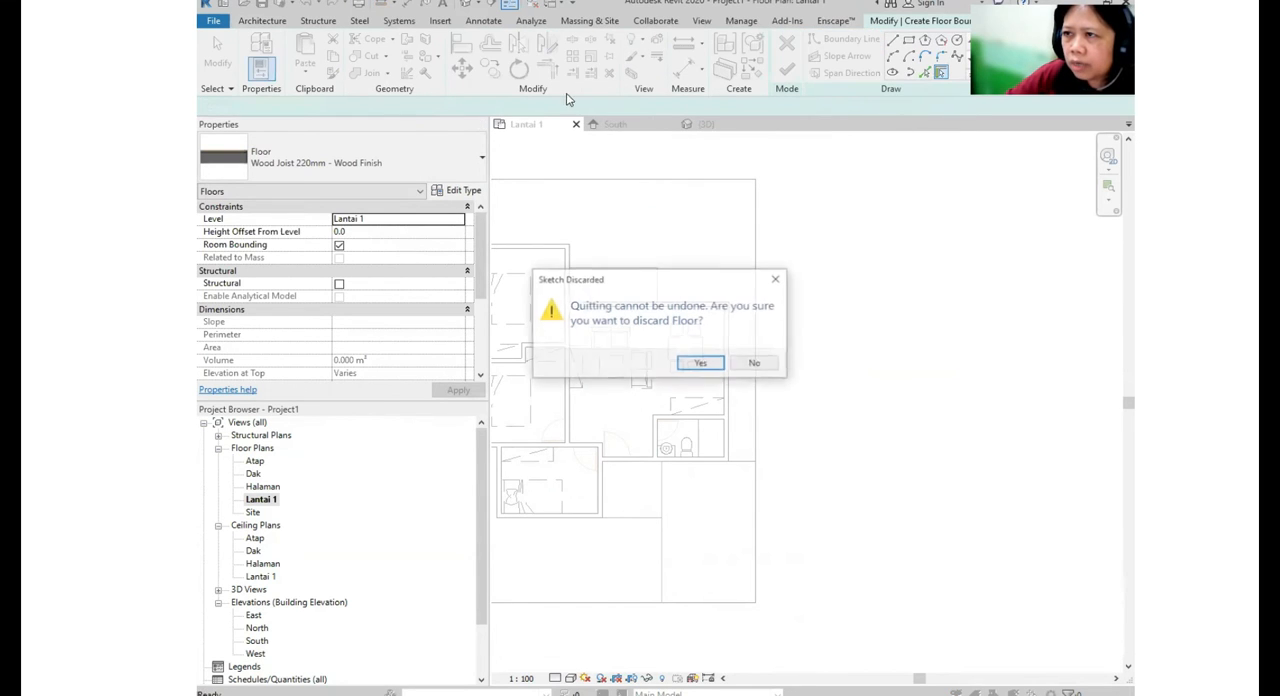
left_click(704, 366)
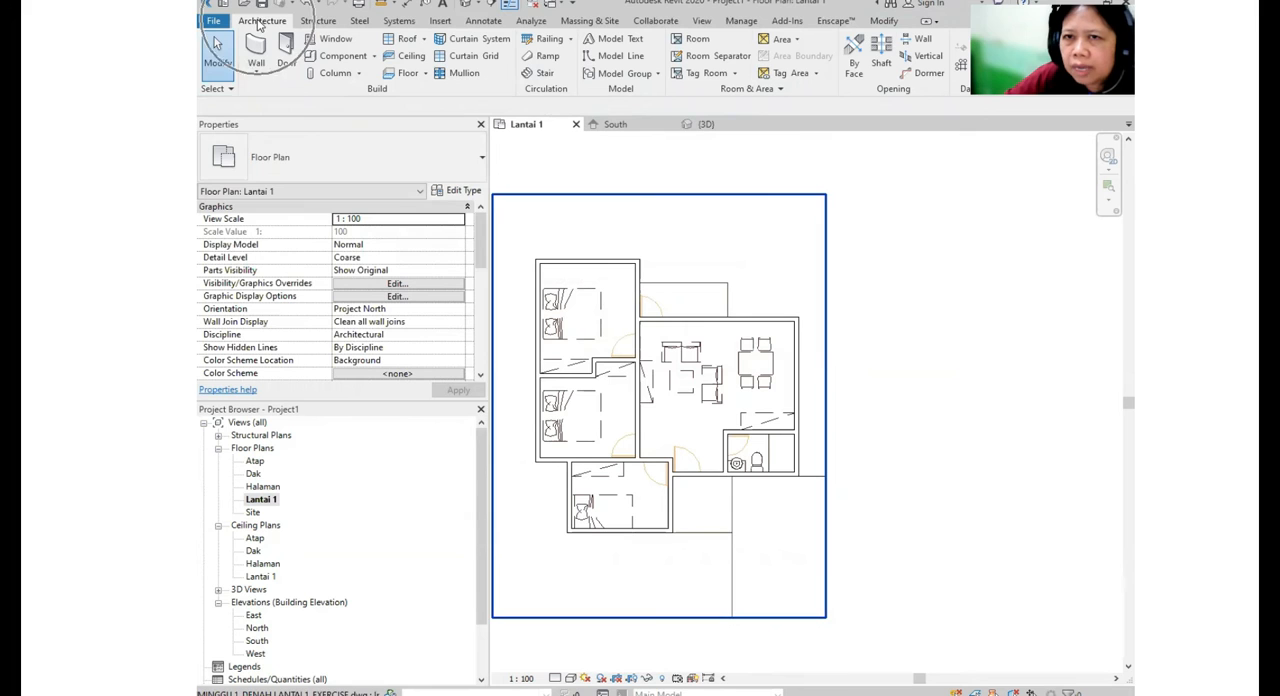
- Start an architectural floor of type Wood Joist 220mm - Wood Finish and outline the rectangular terrace outside the living room's rear wall
left_click(425, 73)
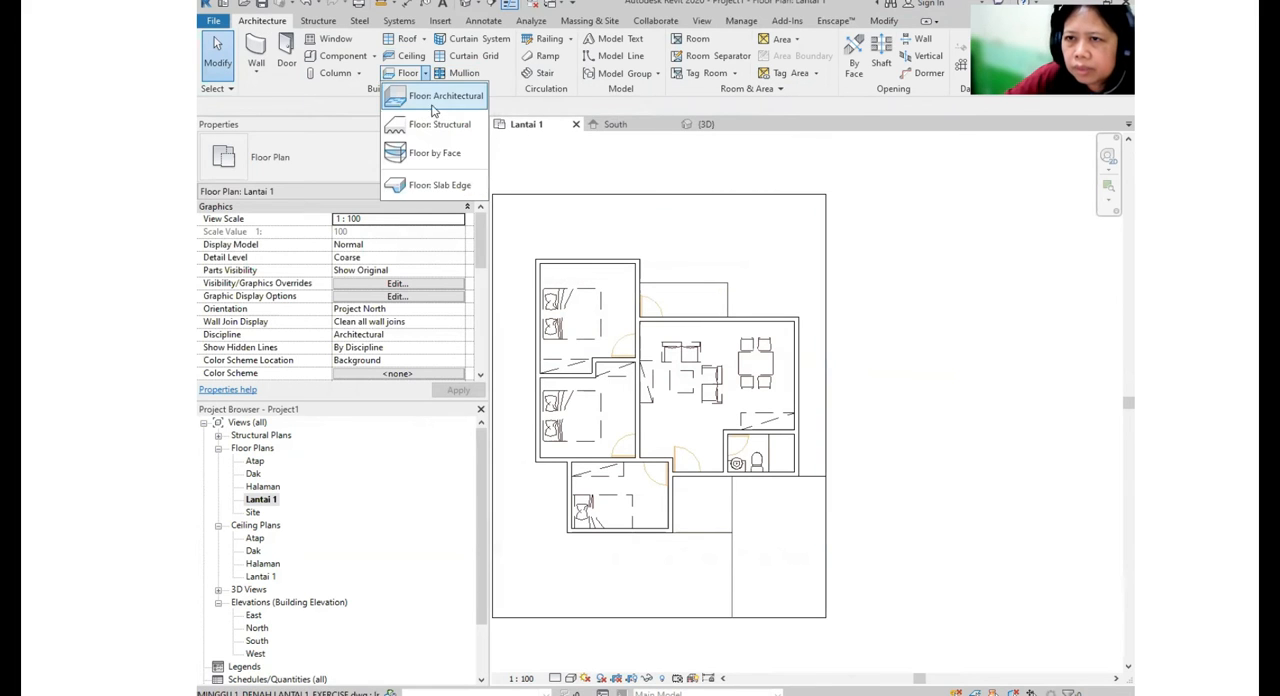
left_click(436, 100)
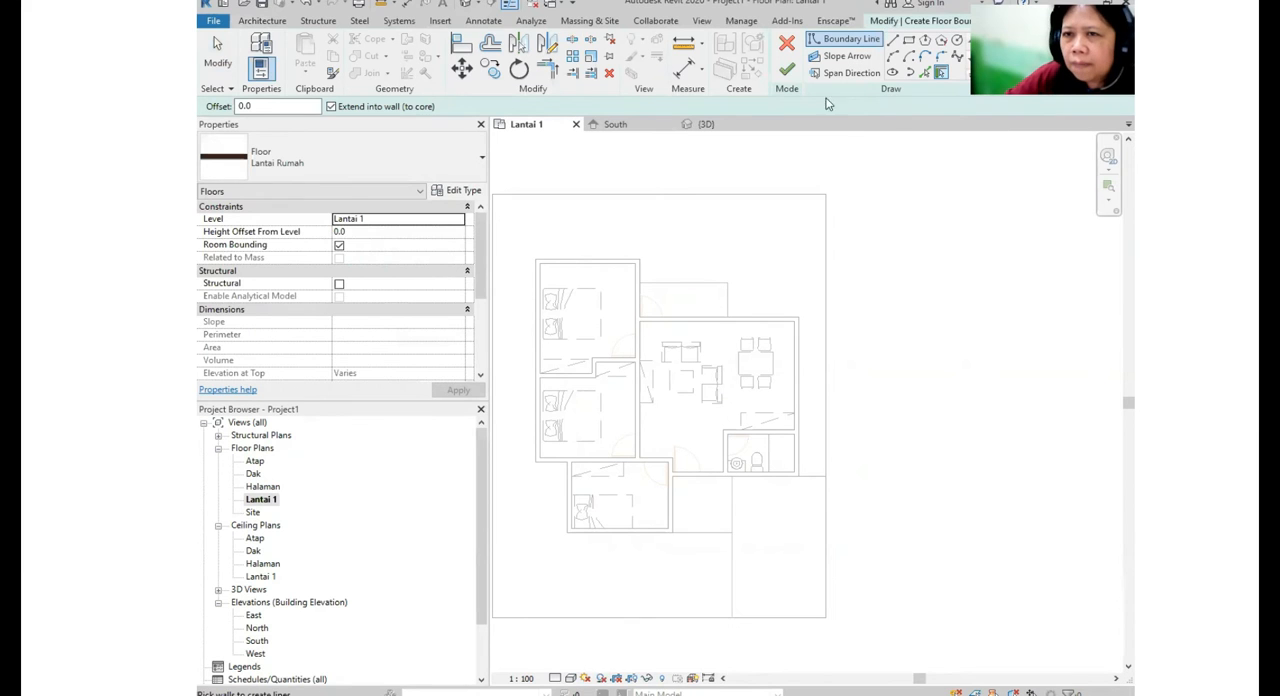
left_click(354, 164)
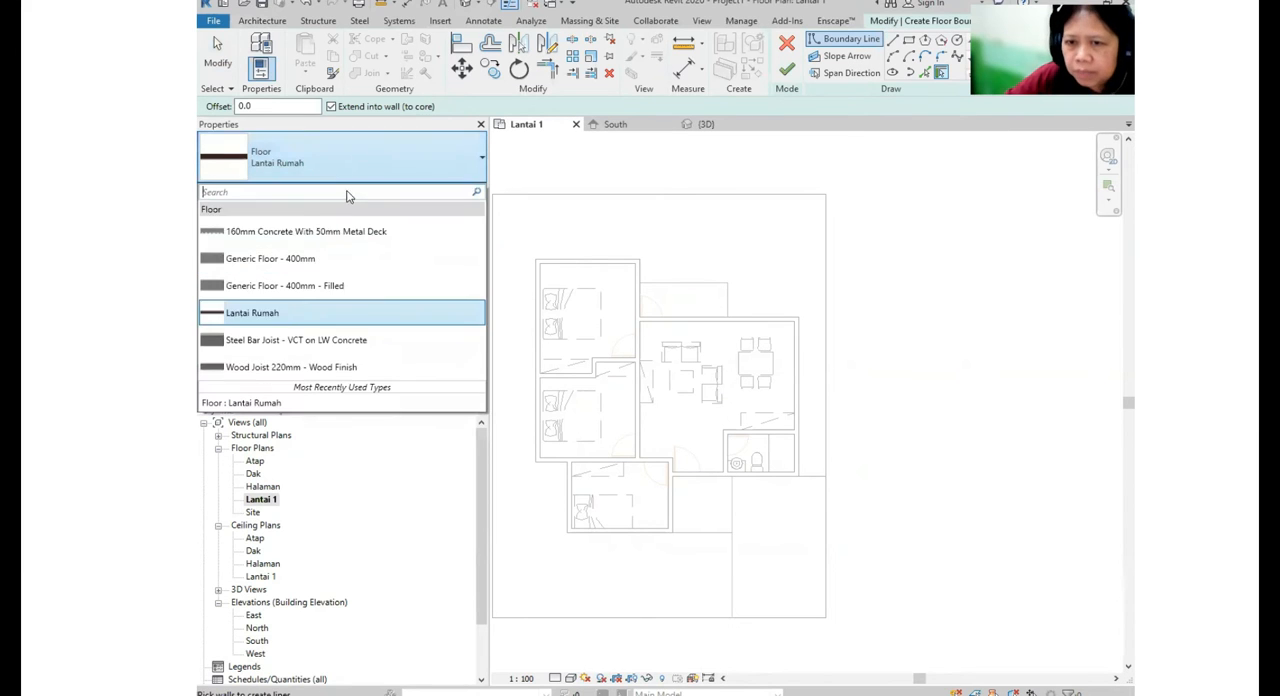
left_click(320, 367)
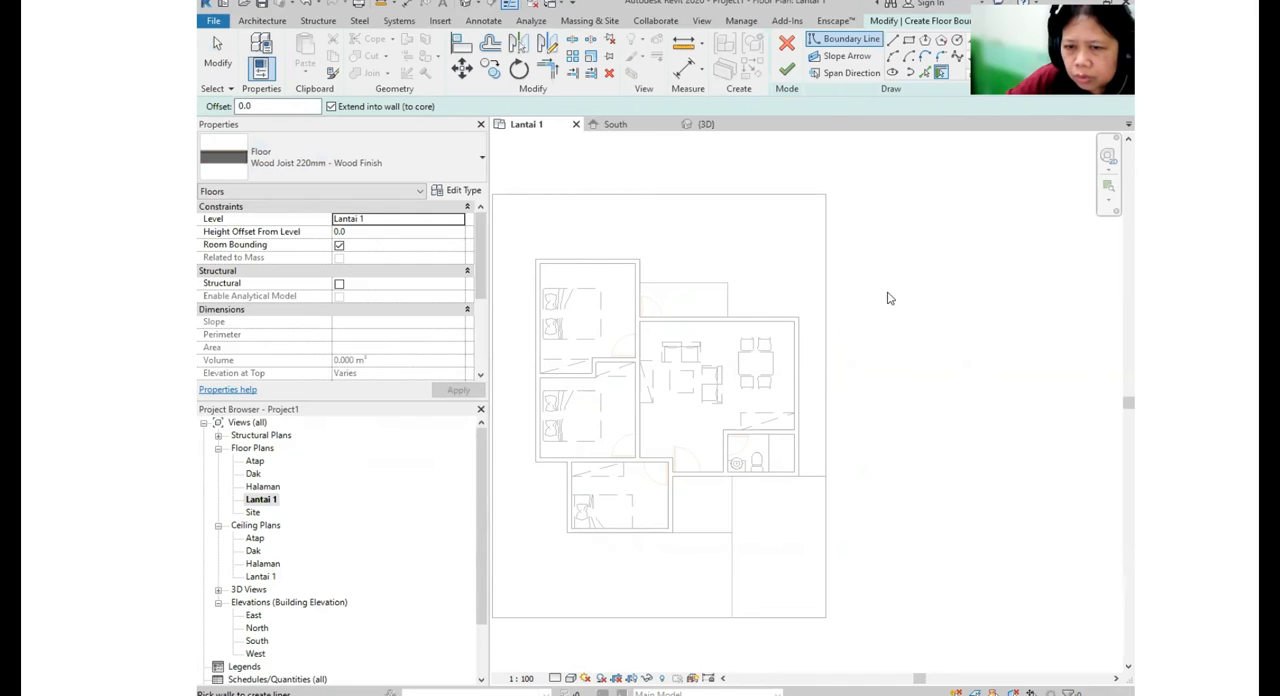
left_click(910, 45)
scroll(723, 323, "up", 5)
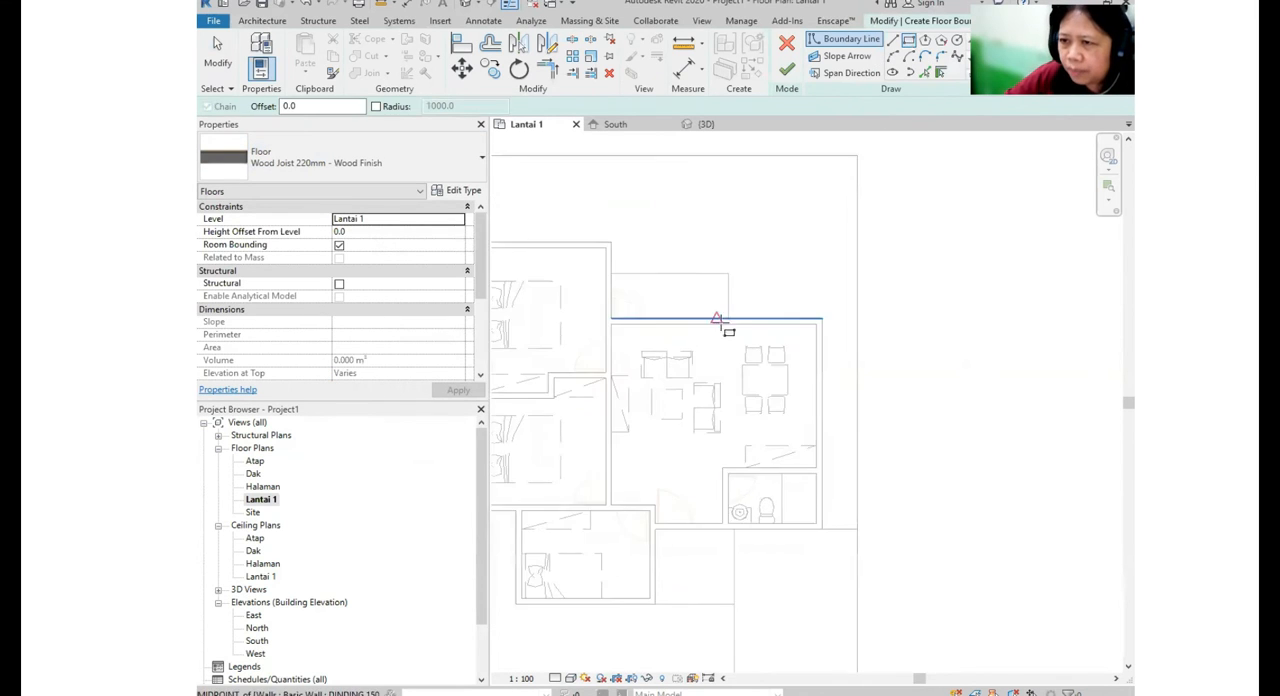
left_click(871, 378)
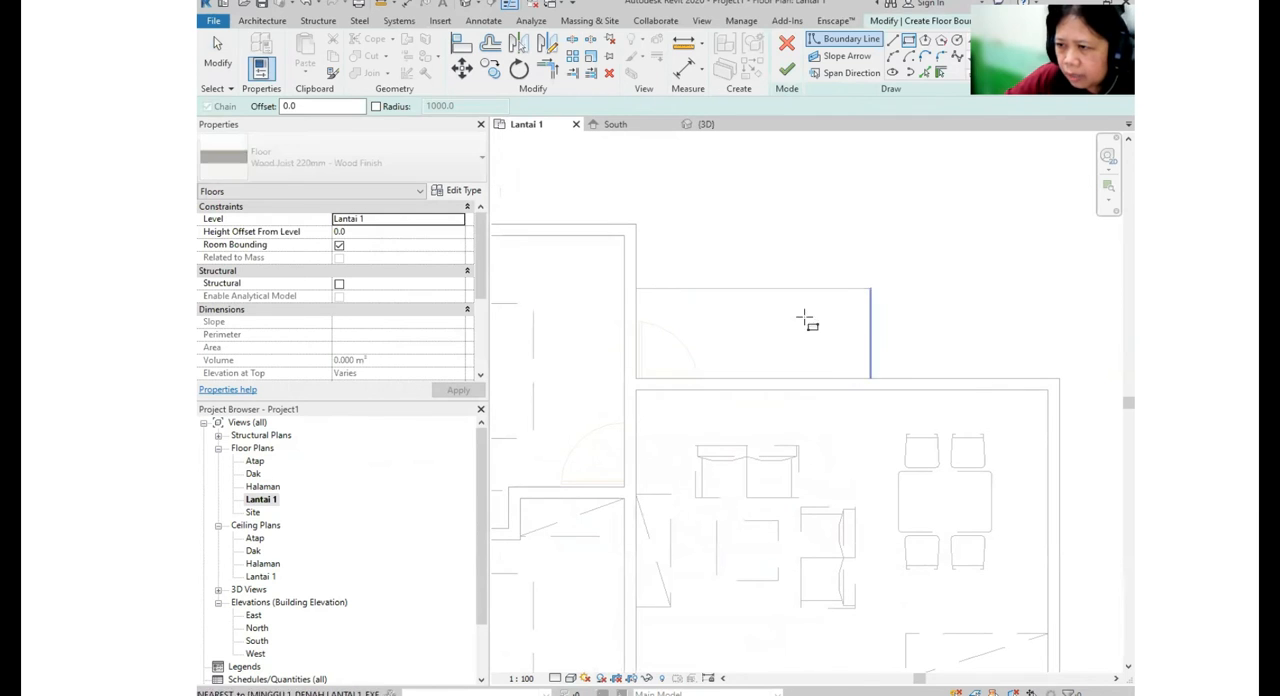
left_click(636, 288)
- Add a rectangular boundary over the front porch beside the entrance door to the same sketch and finish the floor
scroll(681, 256, "down", 2)
middle_click_drag(869, 343, 849, 57)
scroll(828, 400, "up", 2)
left_click(782, 305)
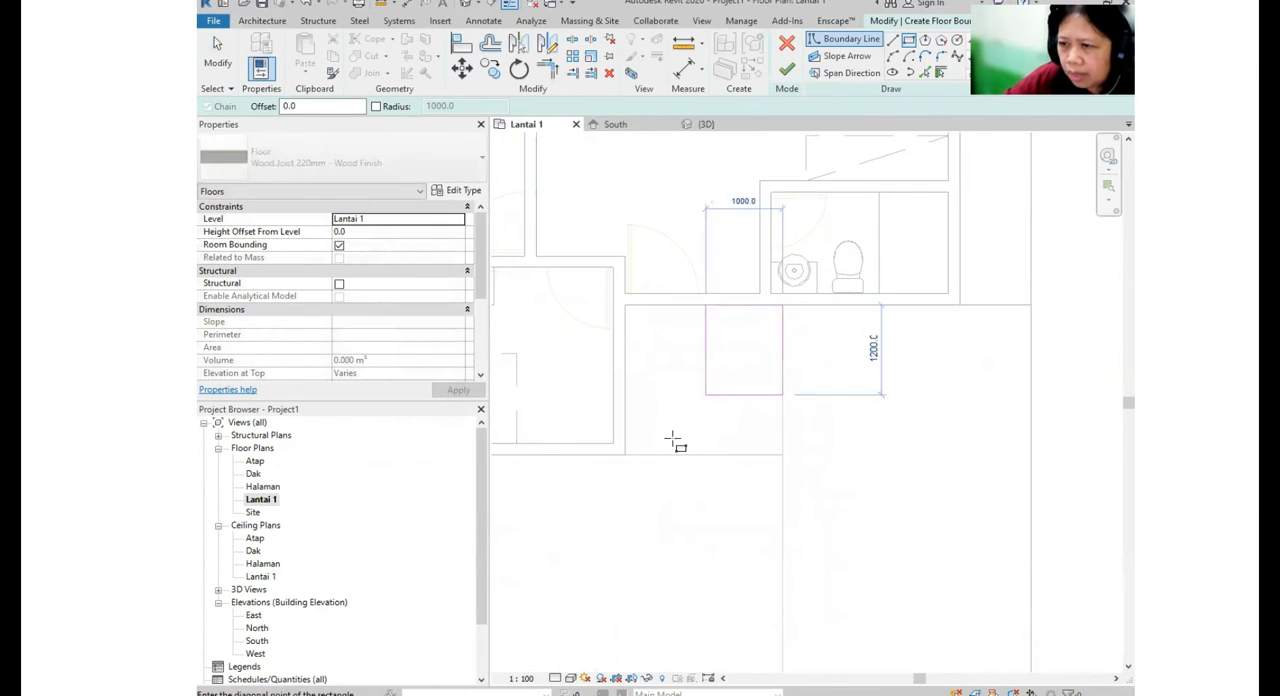
left_click(636, 450)
scroll(649, 449, "down", 2)
mouse_move(733, 336)
middle_mouse_down()
mouse_move(693, 491)
mouse_move(710, 416)
middle_mouse_up()
scroll(693, 491, "down", 1)
key("Escape")
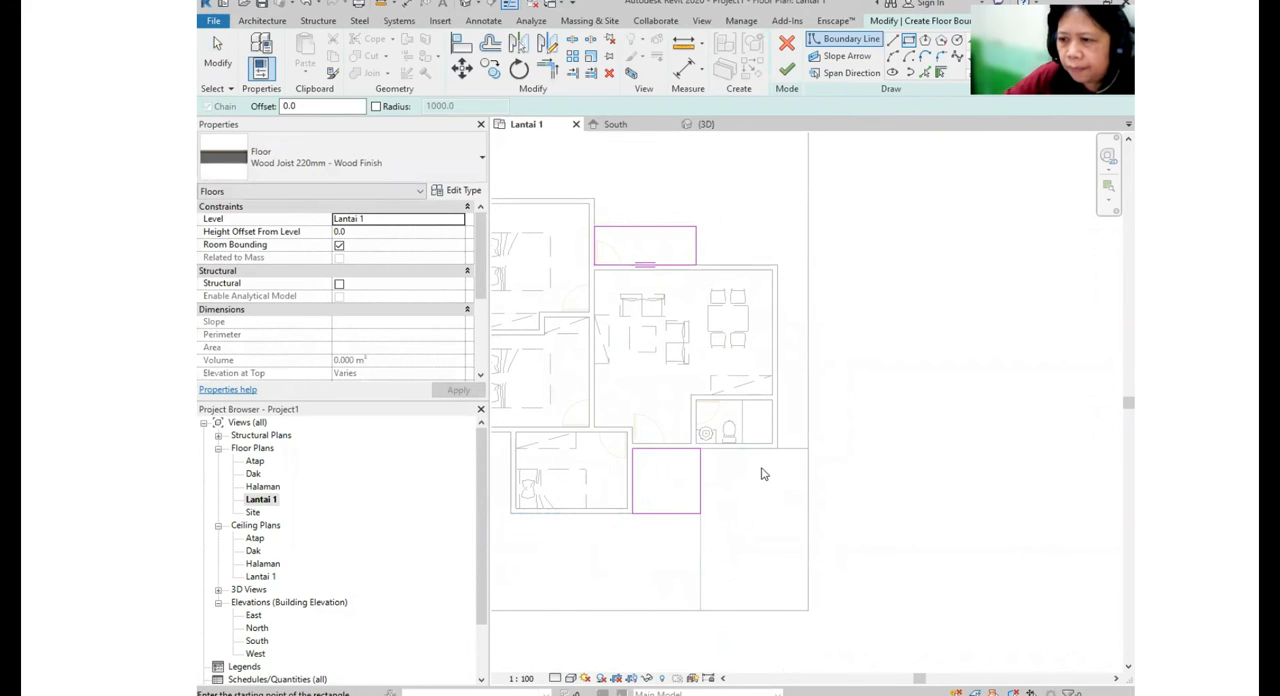
key("Escape")
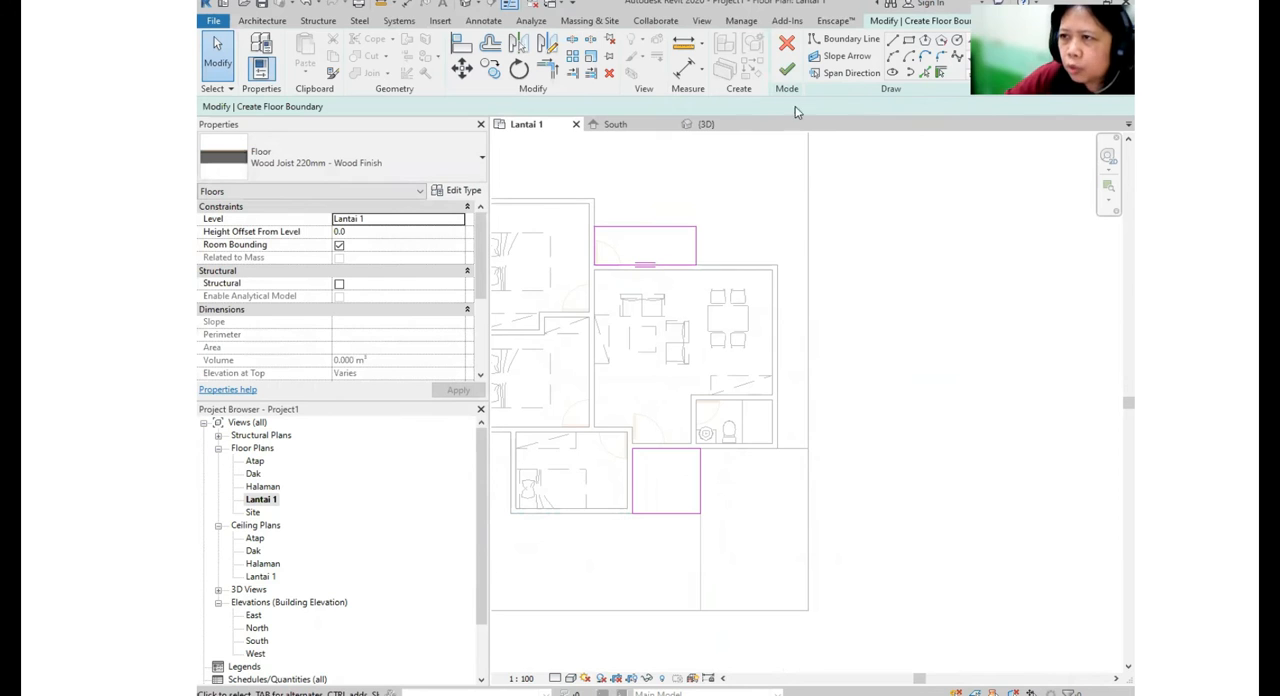
left_click(788, 70)
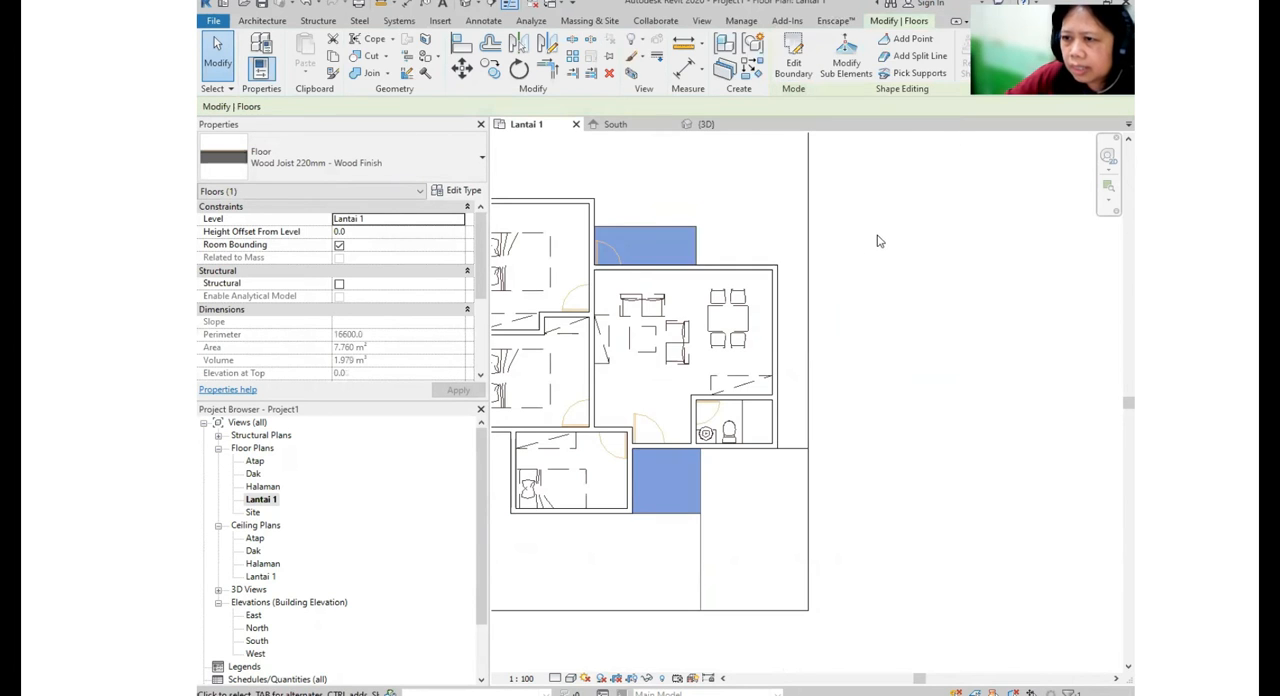
left_click(850, 264)
- Examine the wood terrace floors in the 3D view and return to the Lantai 1 floor plan
left_click(465, 4)
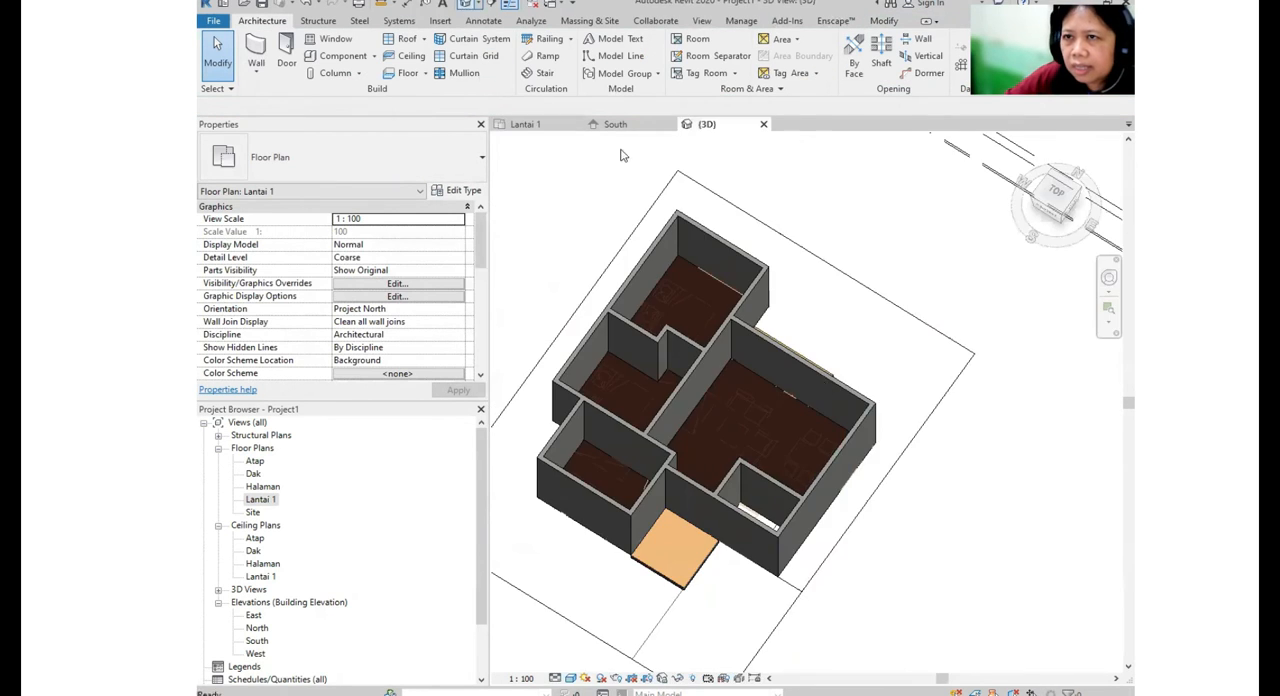
middle_click_drag(750, 464, 580, 440, "shift")
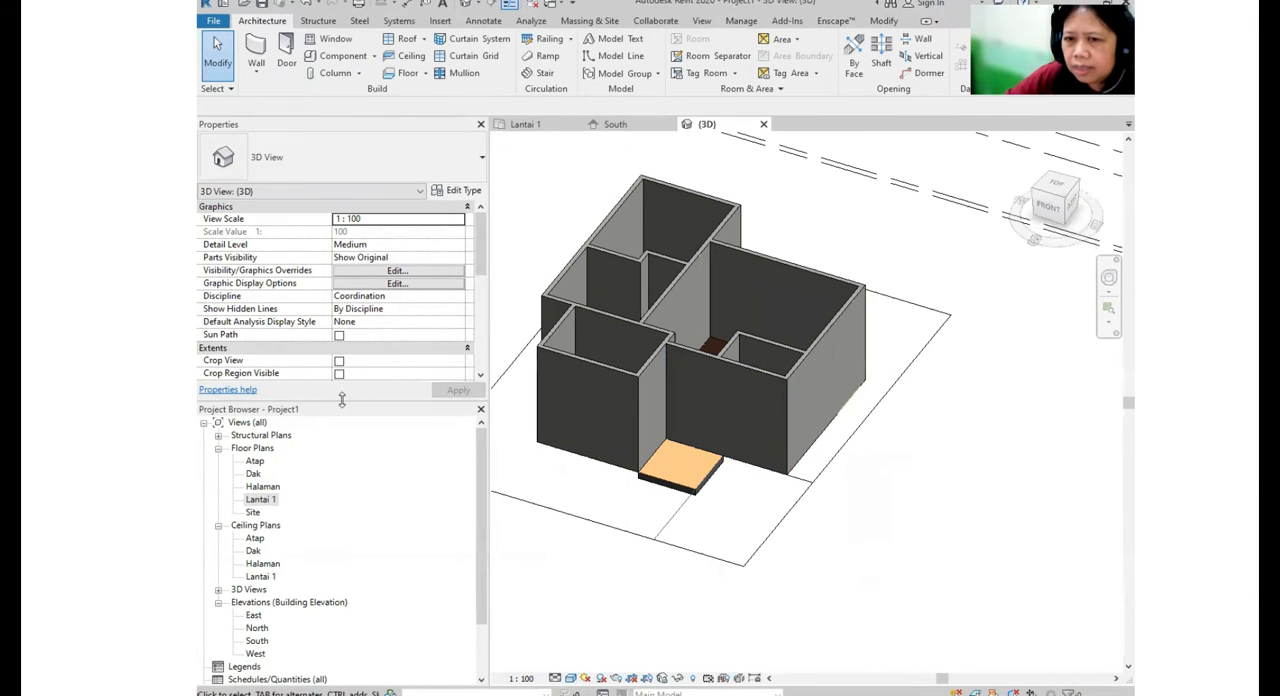
left_click(268, 500)
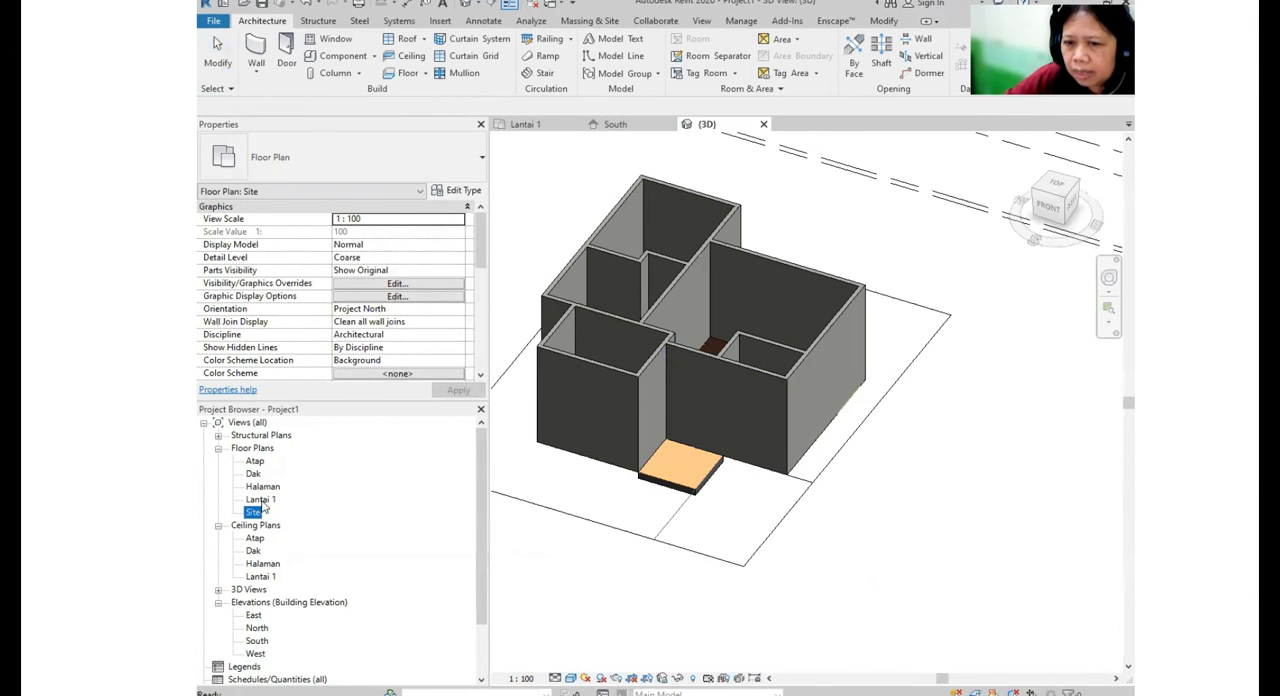
double_click(260, 499)
- Add a 160mm Concrete With 50mm Metal Deck architectural floor to the bathroom, outlined as a rectangle along the inner wall faces
middle_click_drag(713, 403, 668, 403)
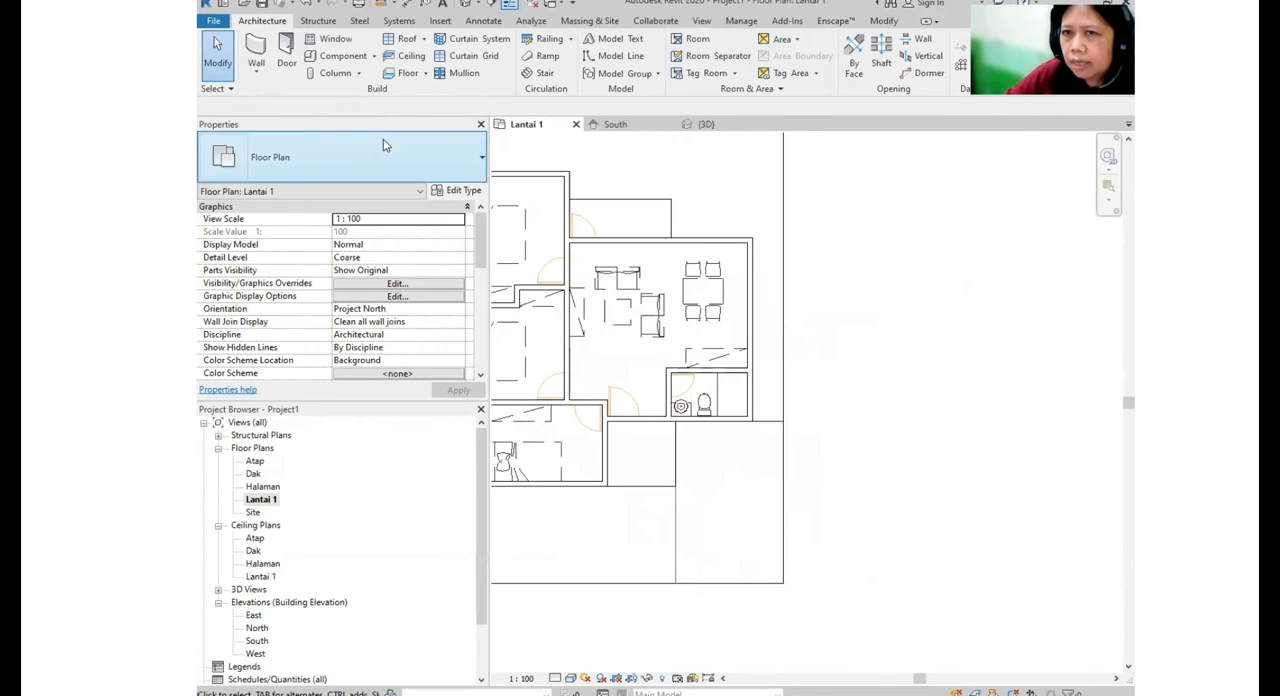
left_click(425, 74)
left_click(440, 101)
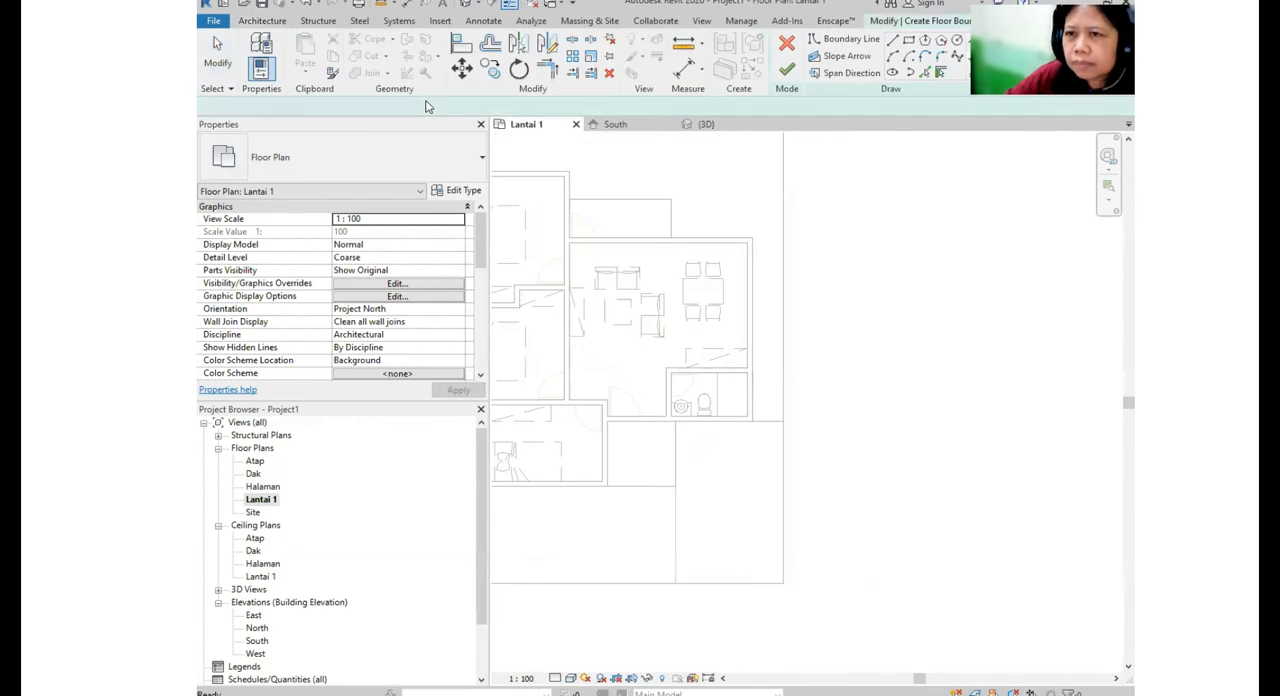
left_click(406, 170)
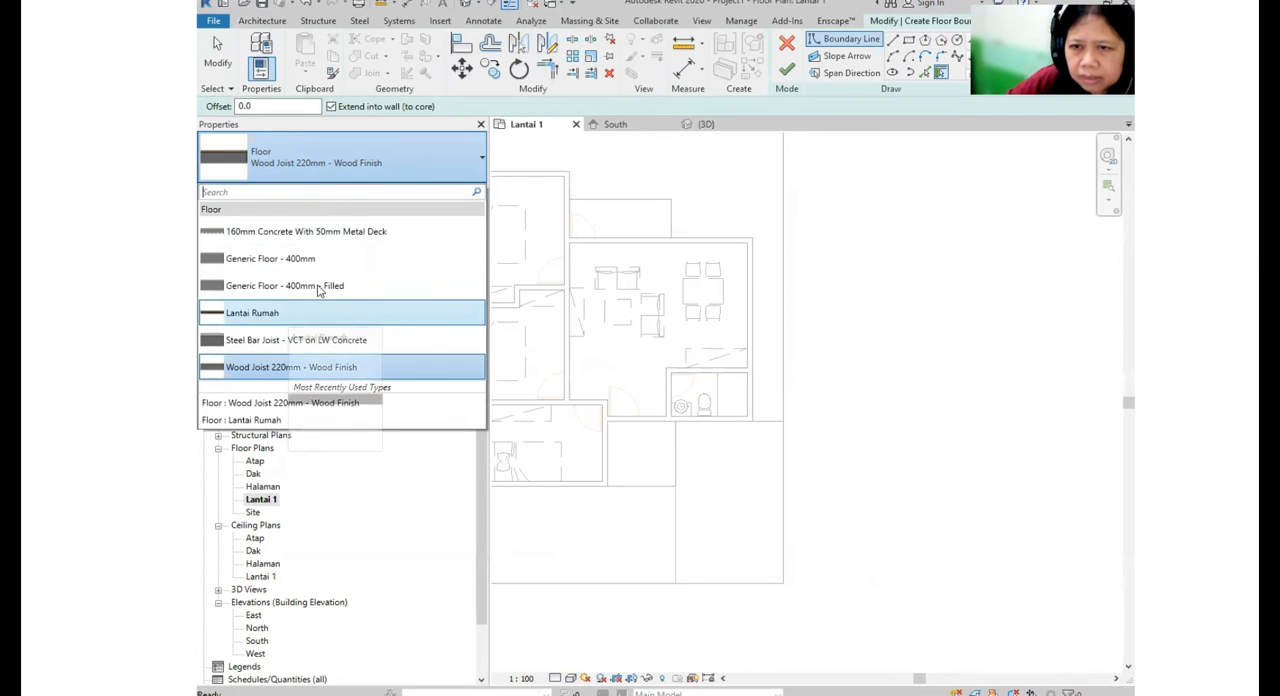
left_click(343, 233)
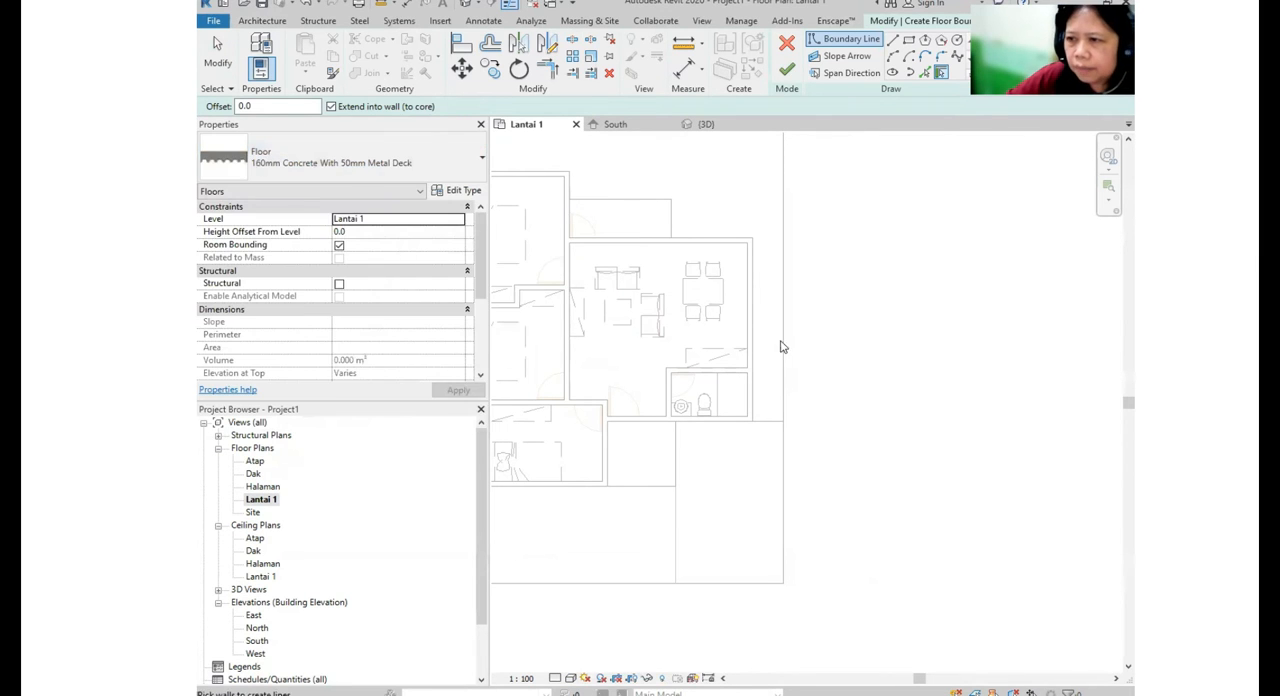
left_click(909, 40)
scroll(628, 355, "up", 2)
left_click(625, 348)
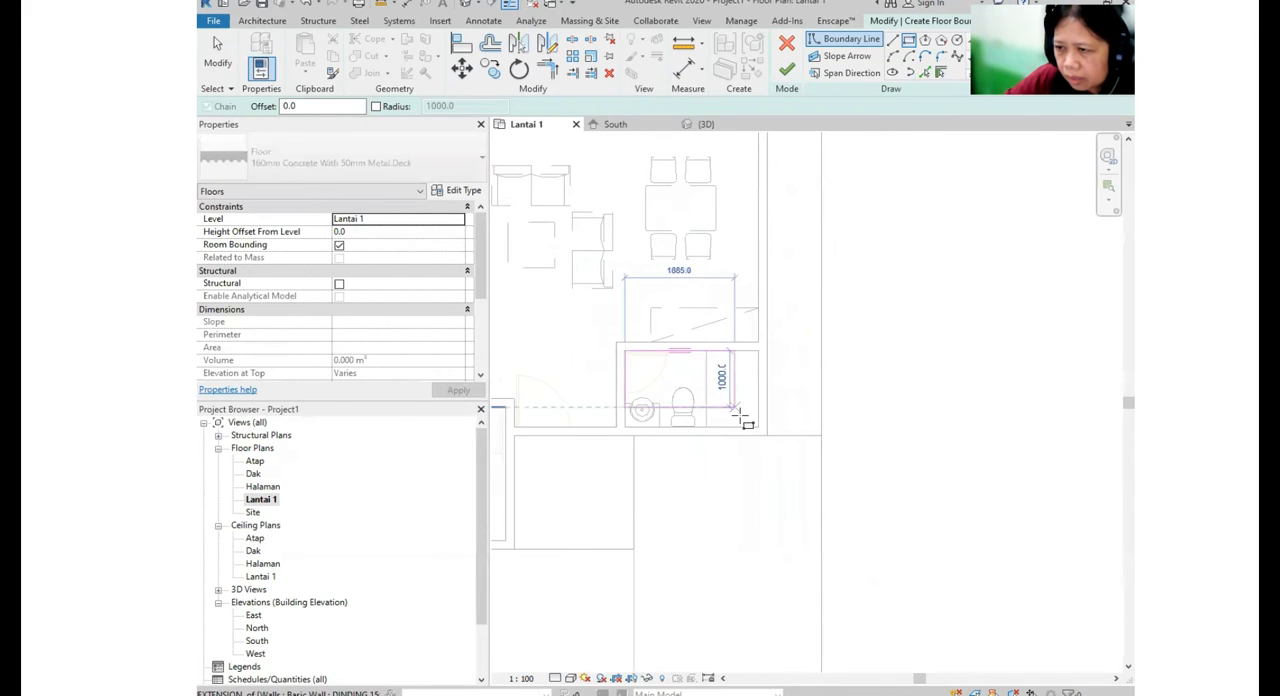
left_click(758, 427)
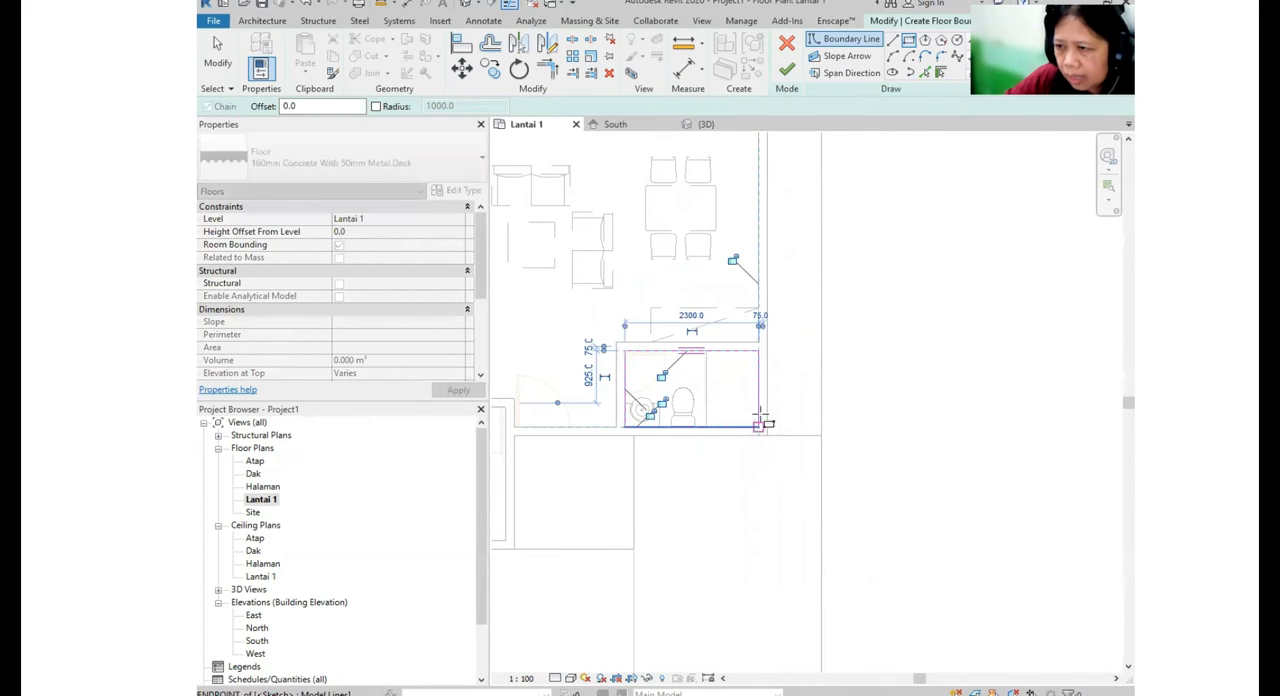
left_click(787, 70)
- Examine how the floors and the bases of the walls meet around the front porch in the 3D view
scroll(740, 405, "down", 3)
scroll(740, 420, "down", 3)
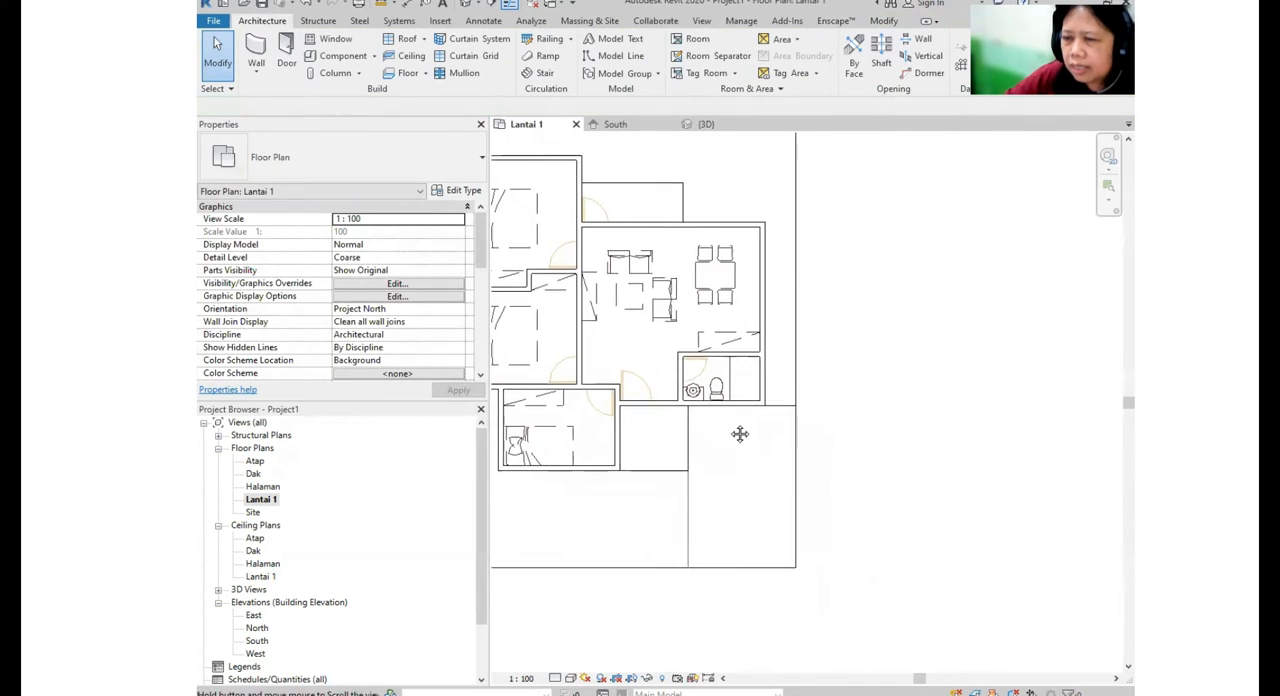
middle_click_drag(771, 354, 729, 392)
left_click(466, 5)
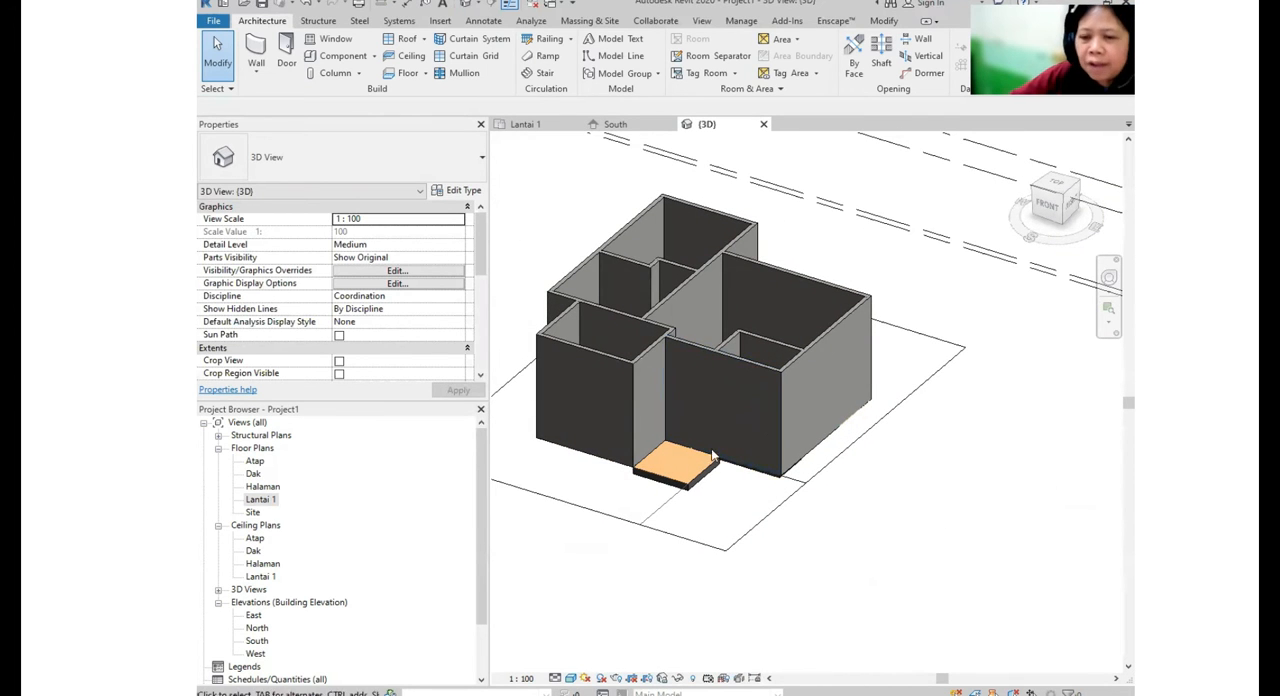
middle_click_drag(641, 543, 651, 514)
scroll(651, 514, "up", 1)
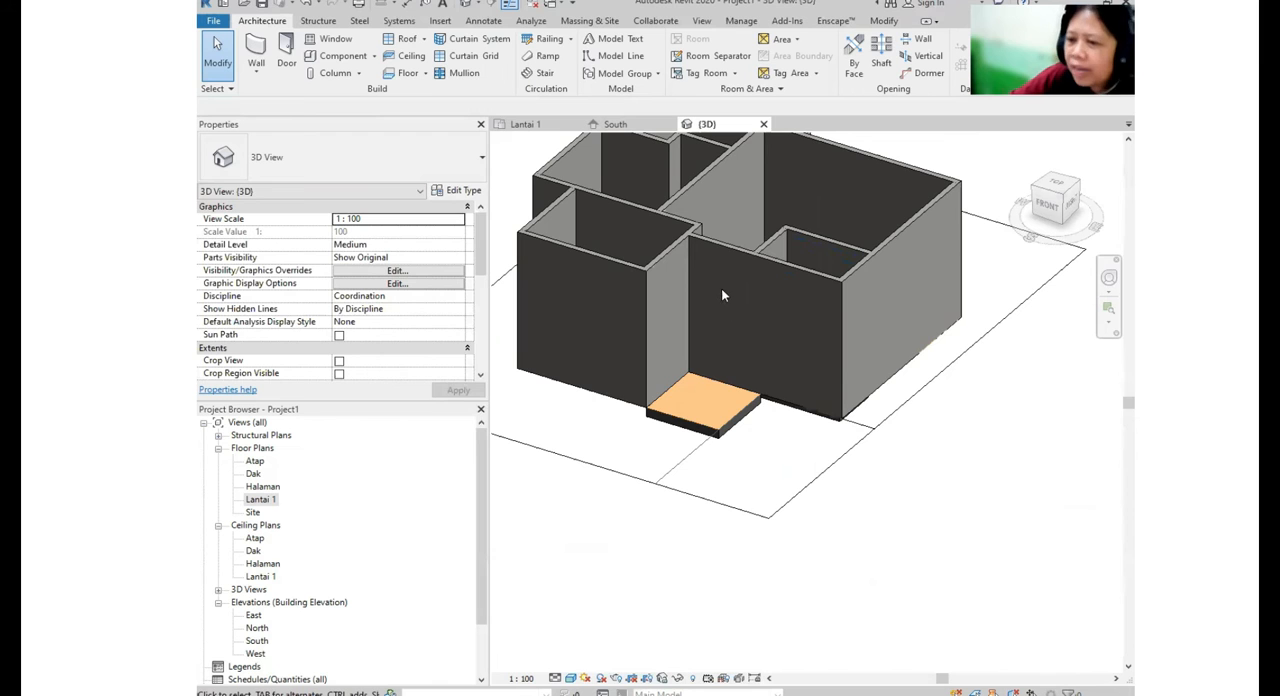
middle_click_drag(674, 437, 700, 487, "shift")
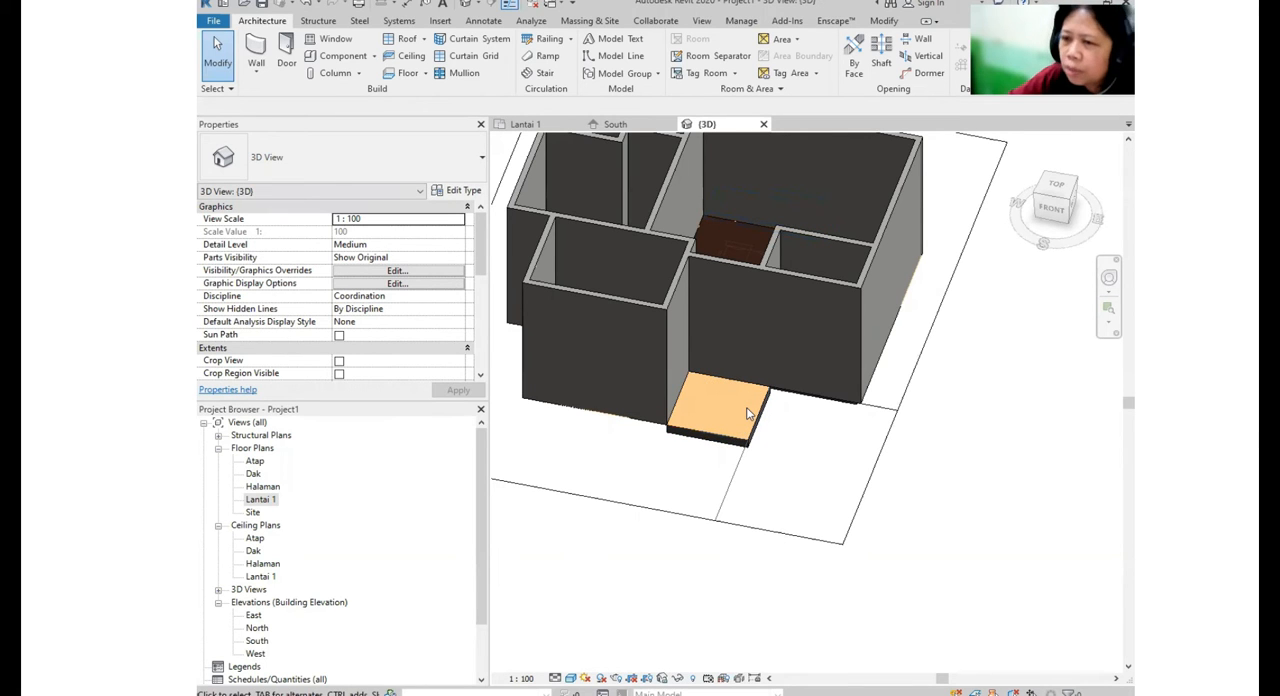
middle_click_drag(746, 407, 642, 492, "shift")
- Set the base constraint of all 15 DINDING 150 mm house walls to the Halaman level
left_click(633, 405)
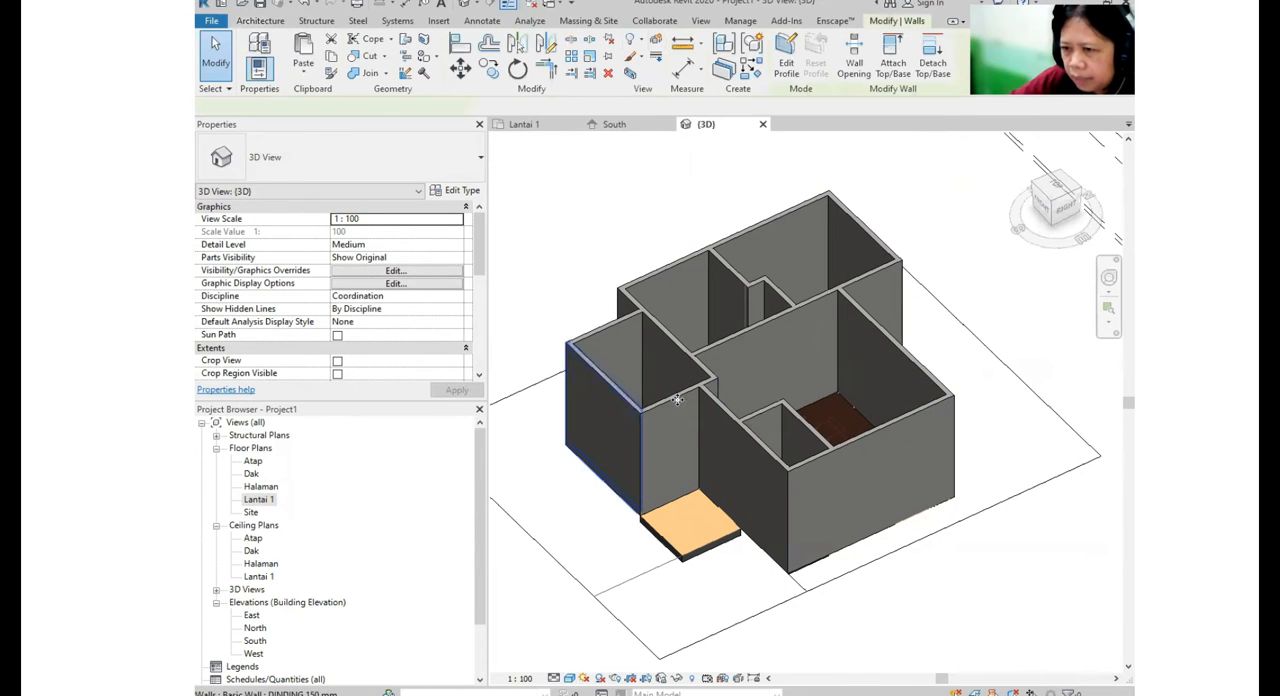
left_click(680, 440, "ctrl")
left_click(638, 307, "ctrl")
left_click(763, 263, "ctrl")
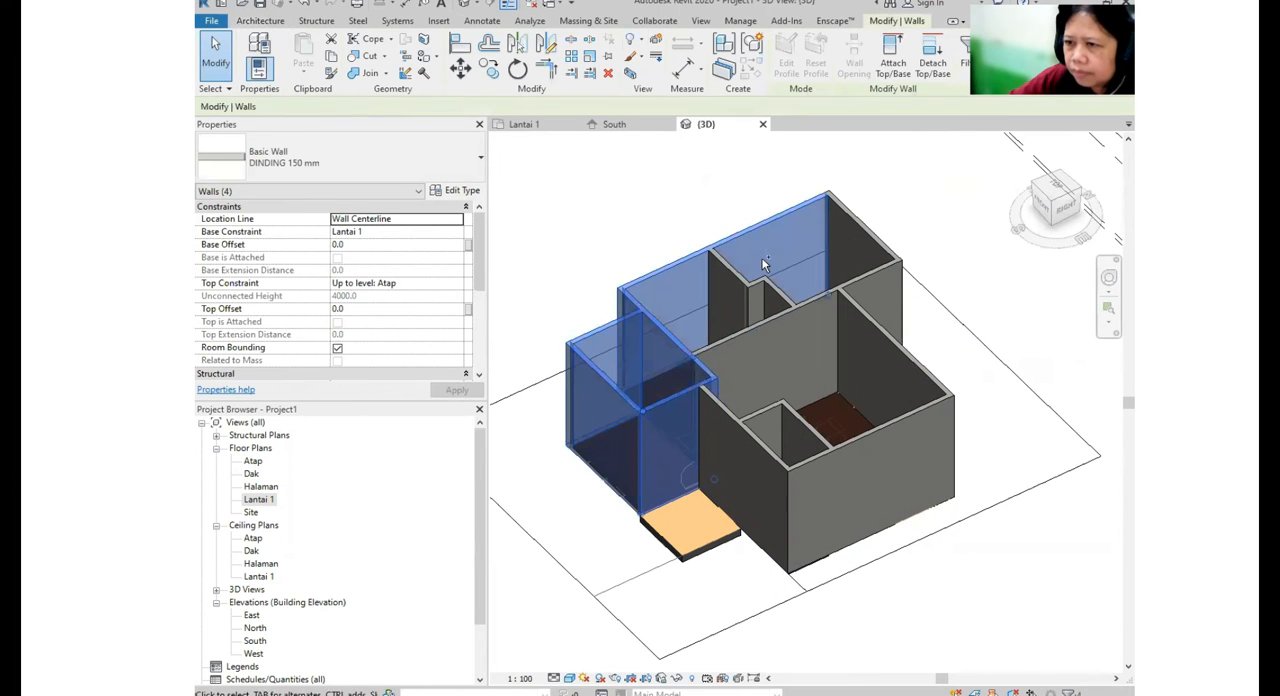
left_click(738, 277, "ctrl")
left_click(763, 282, "ctrl")
left_click(788, 295, "ctrl")
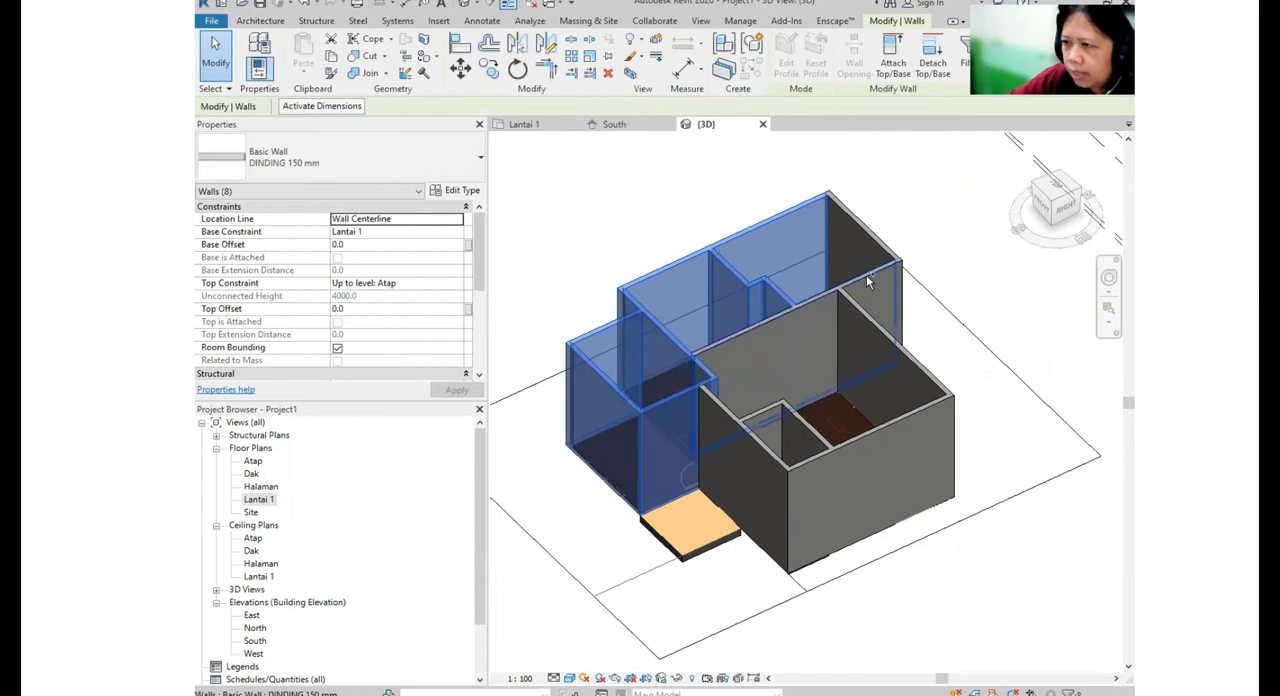
left_click(866, 275, "ctrl")
left_click(910, 351, "ctrl")
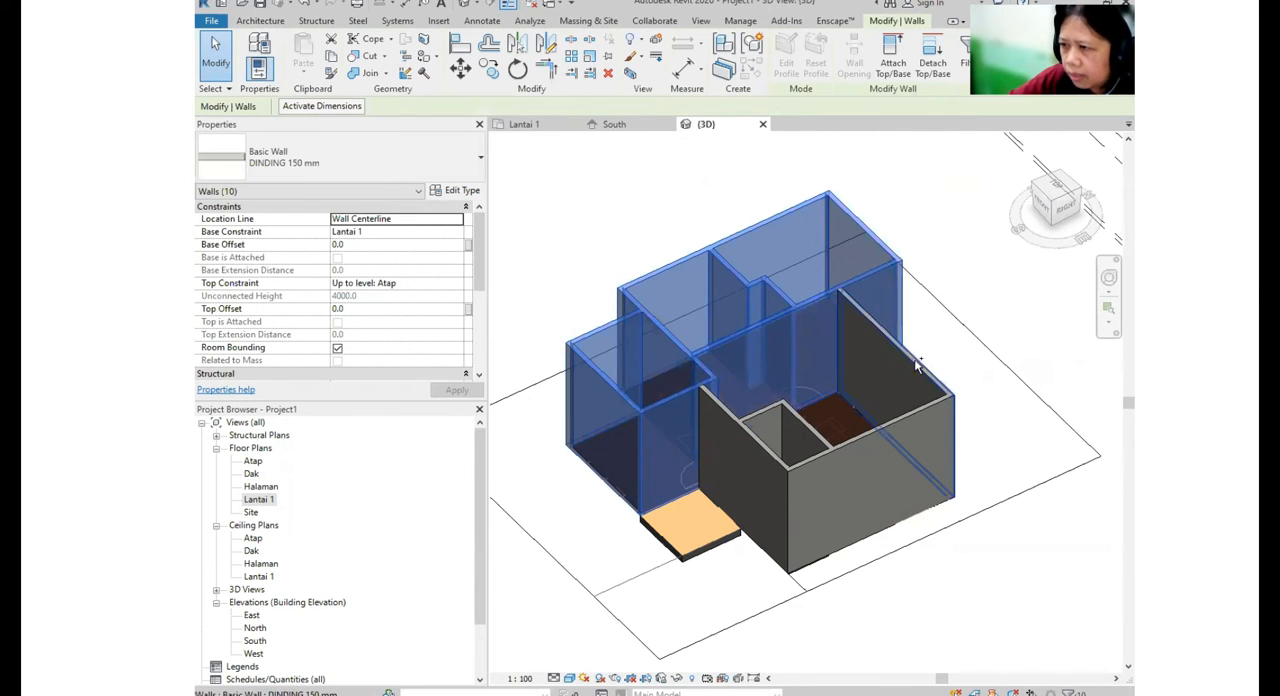
left_click(918, 366, "ctrl")
left_click(923, 410, "ctrl")
left_click(755, 418, "ctrl")
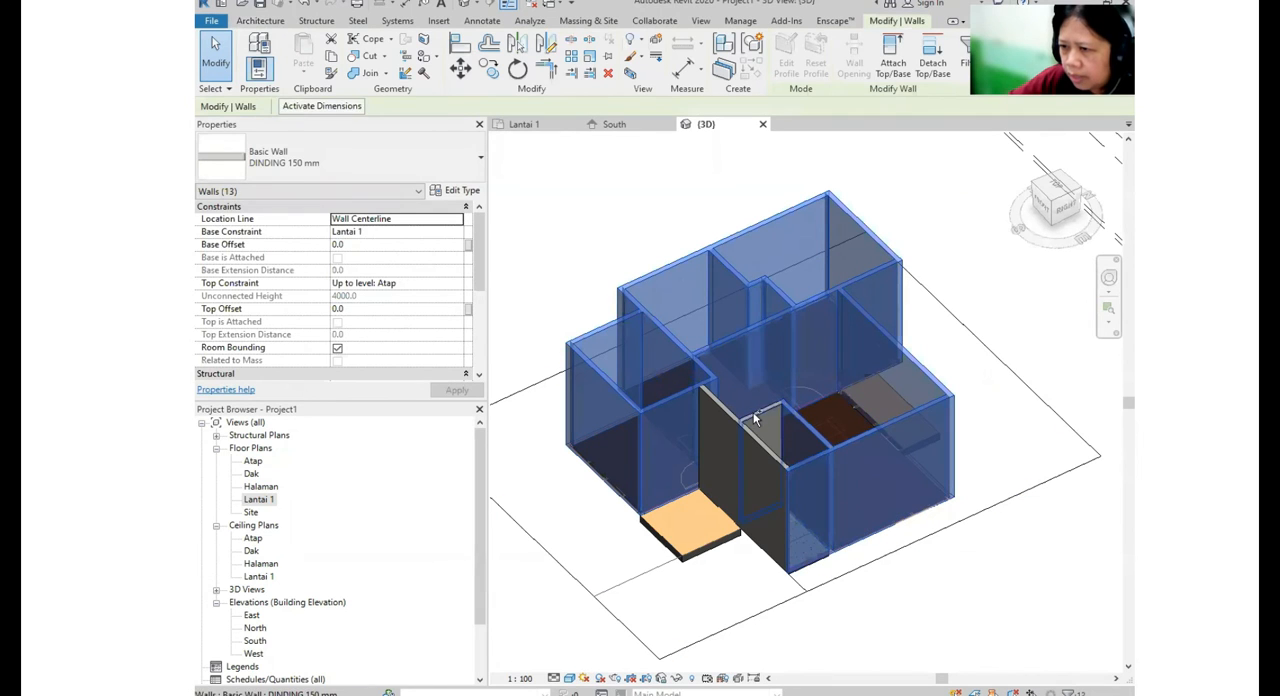
left_click(753, 413, "ctrl")
left_click(766, 448, "ctrl")
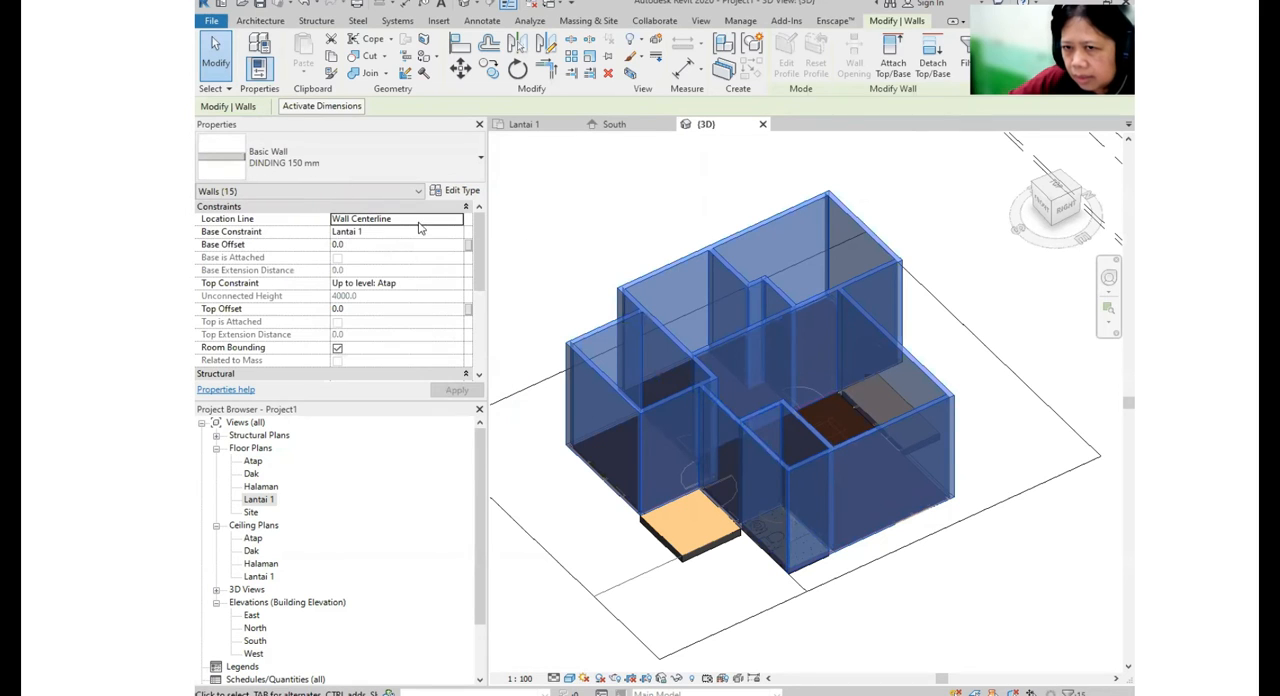
left_click(460, 234)
left_click(367, 245)
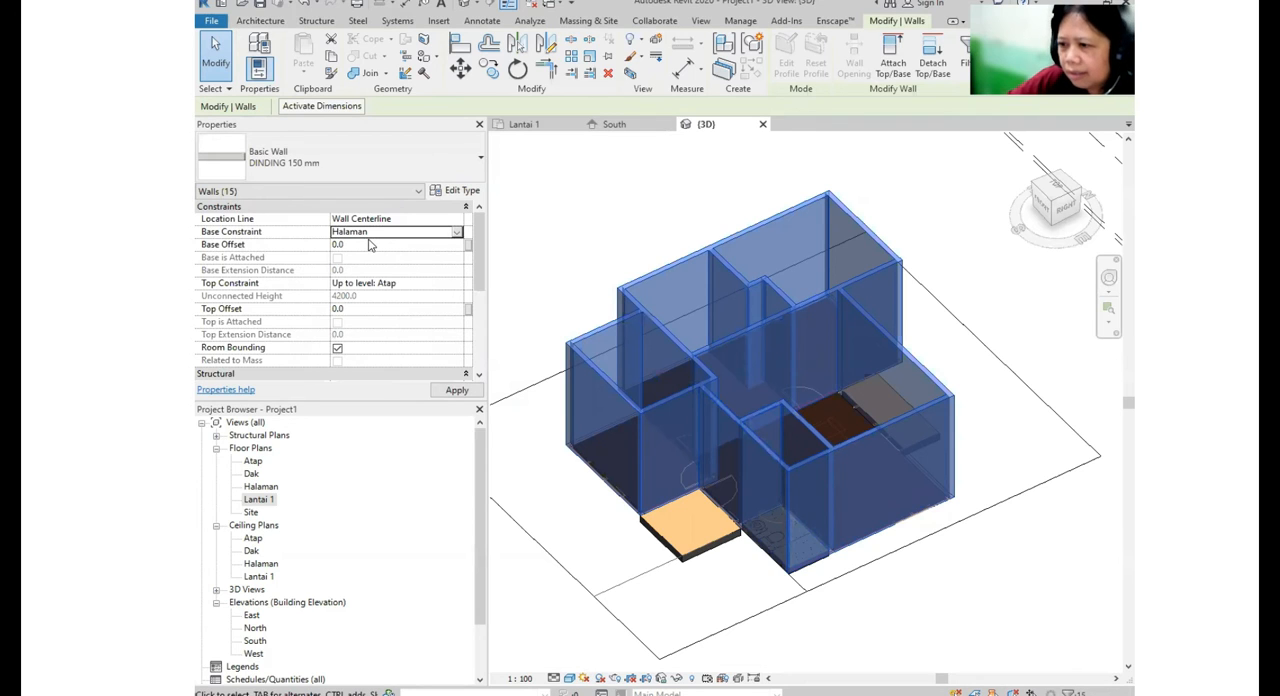
left_click(455, 234)
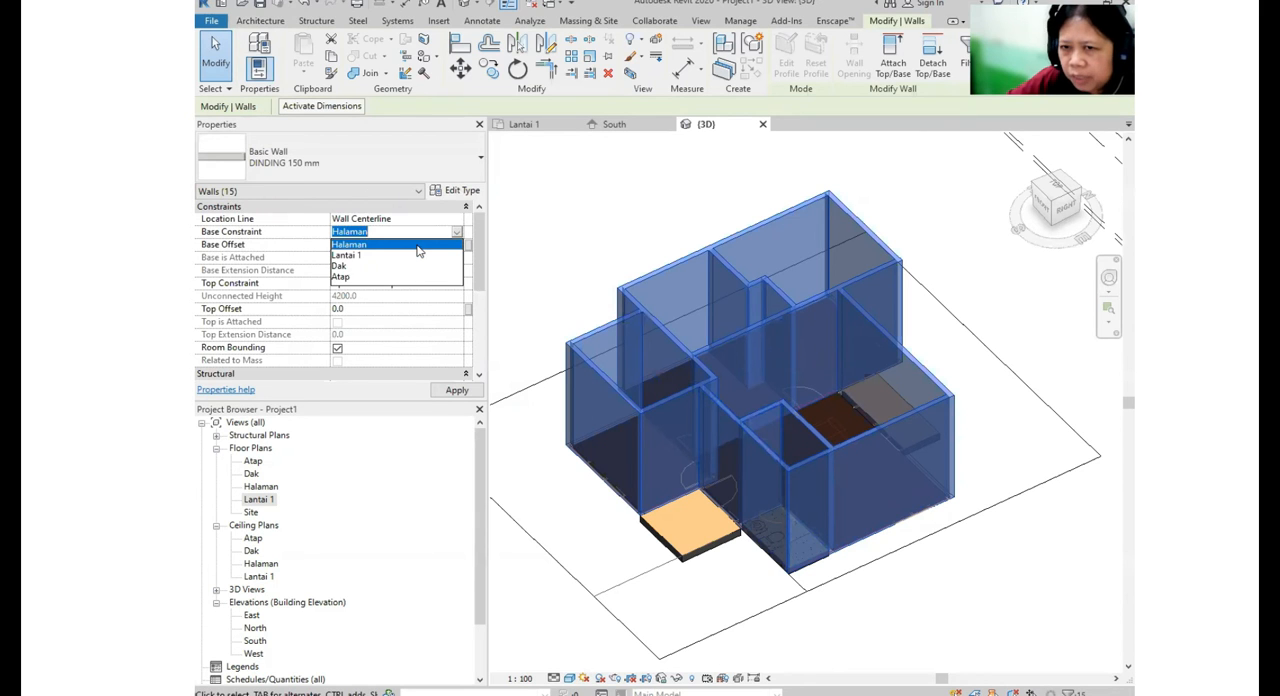
left_click(419, 251)
left_click(613, 226)
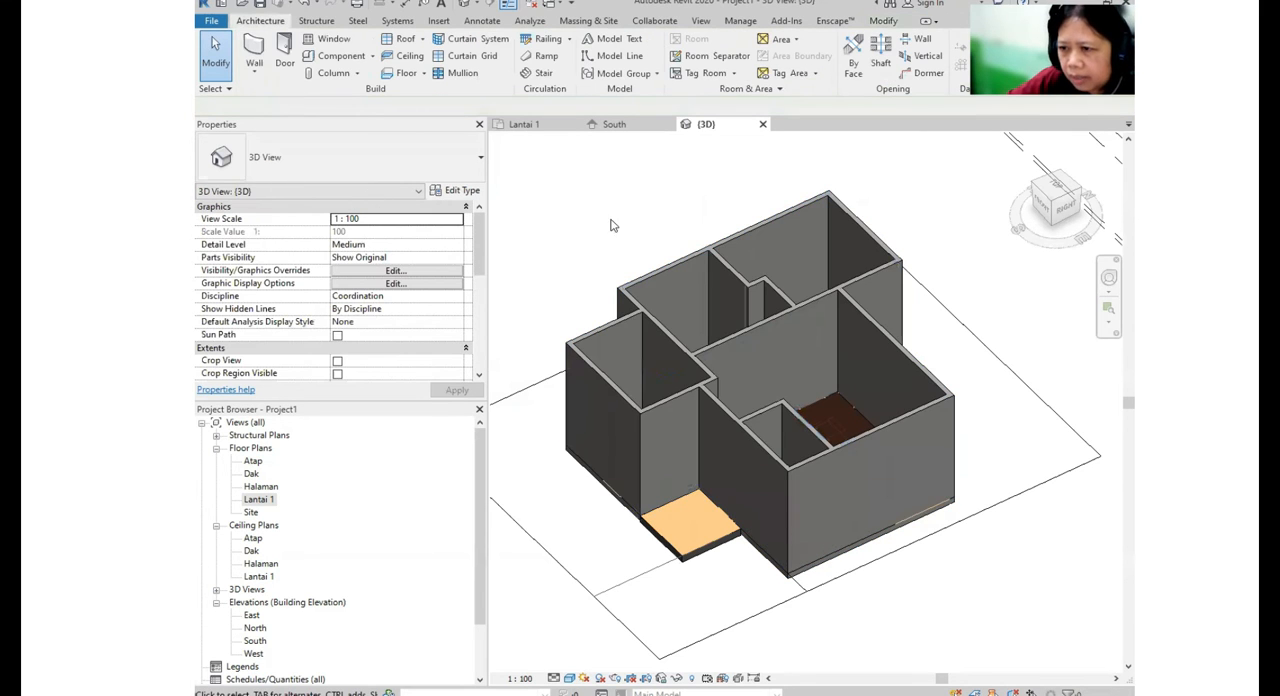
- Examine the lower edges of the walls from other angles in 3D and reopen the Lantai 1 floor plan
middle_click_drag(718, 450, 745, 402, "shift")
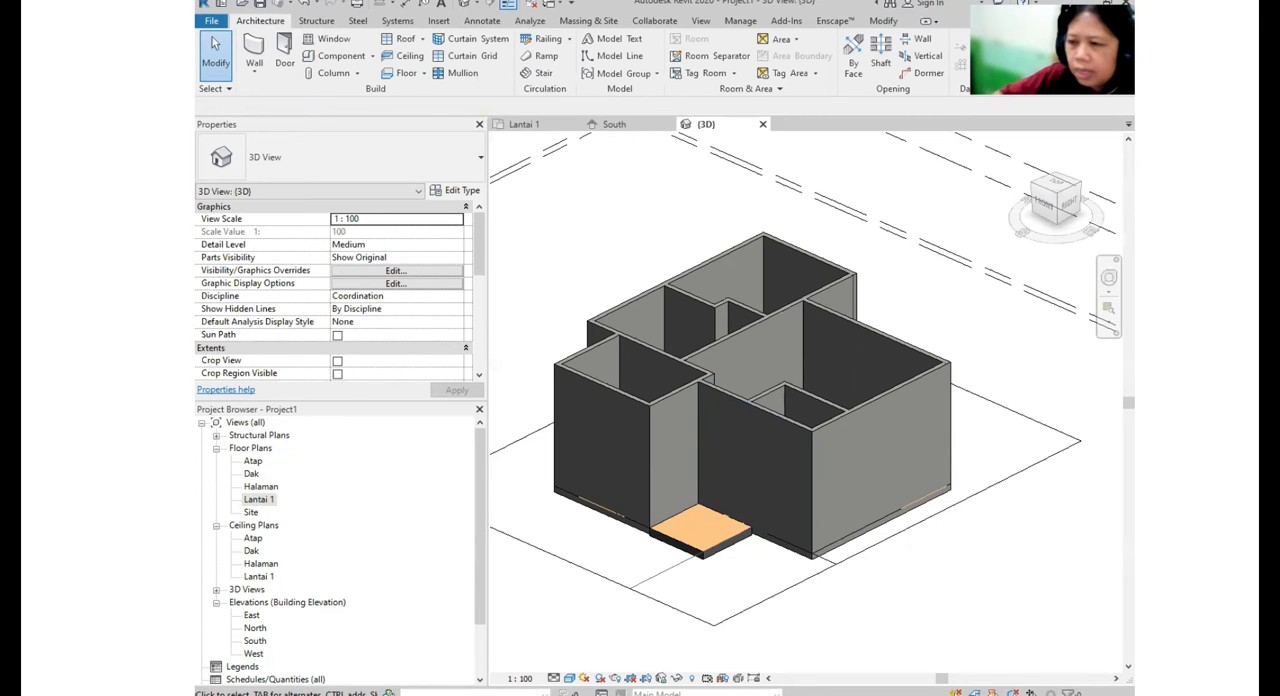
middle_click_drag(735, 437, 518, 608, "shift")
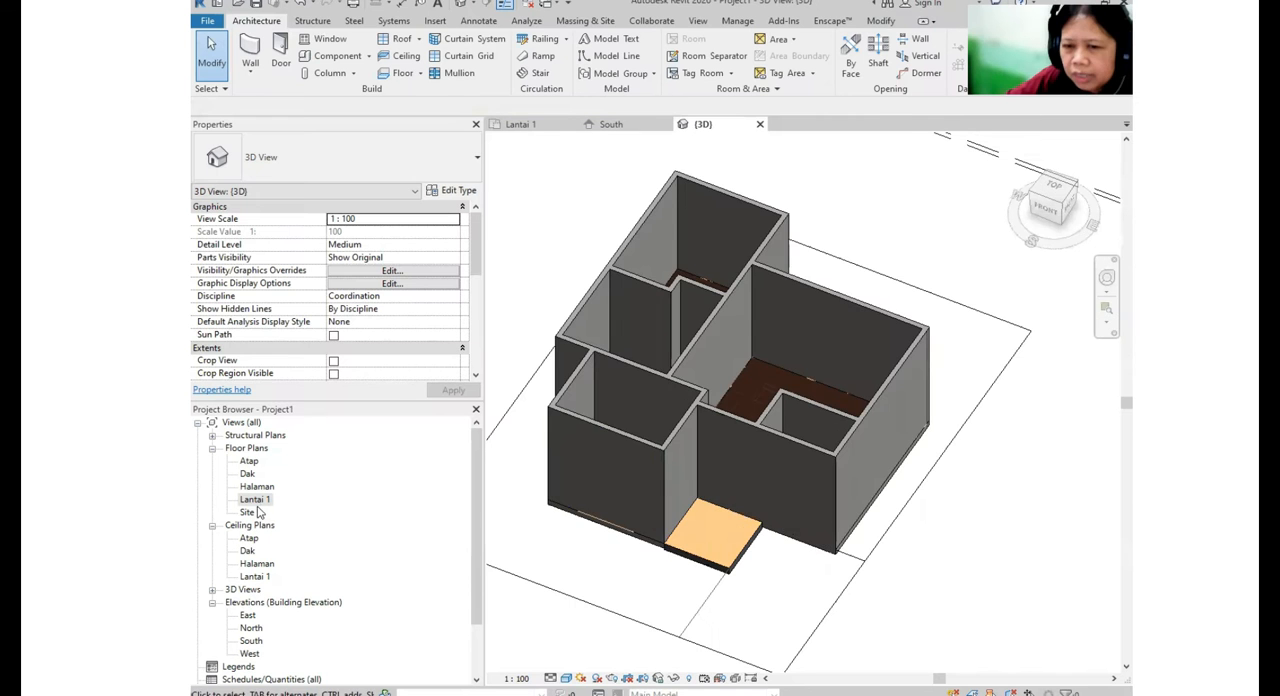
double_click(256, 499)
scroll(777, 462, "up", 3)
scroll(689, 357, "down", 1)
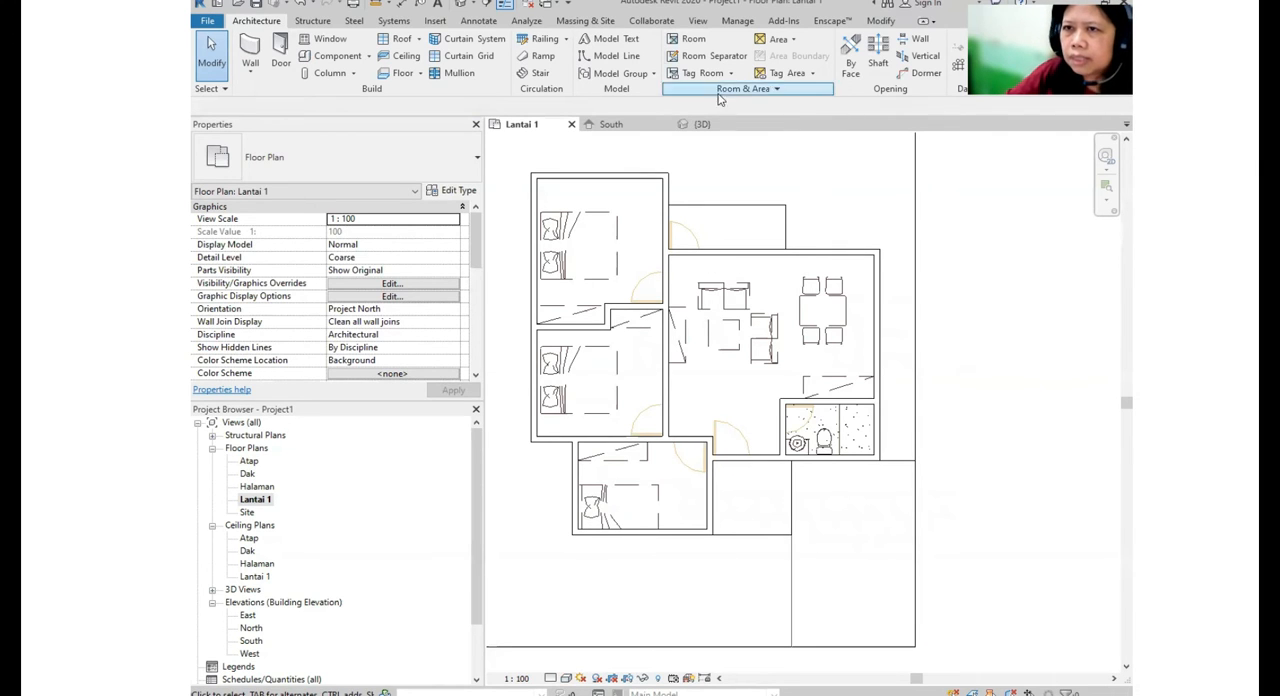
- Start loading a Revit family and browse to the ProgramData\Autodesk folder on the C: drive
left_click(436, 22)
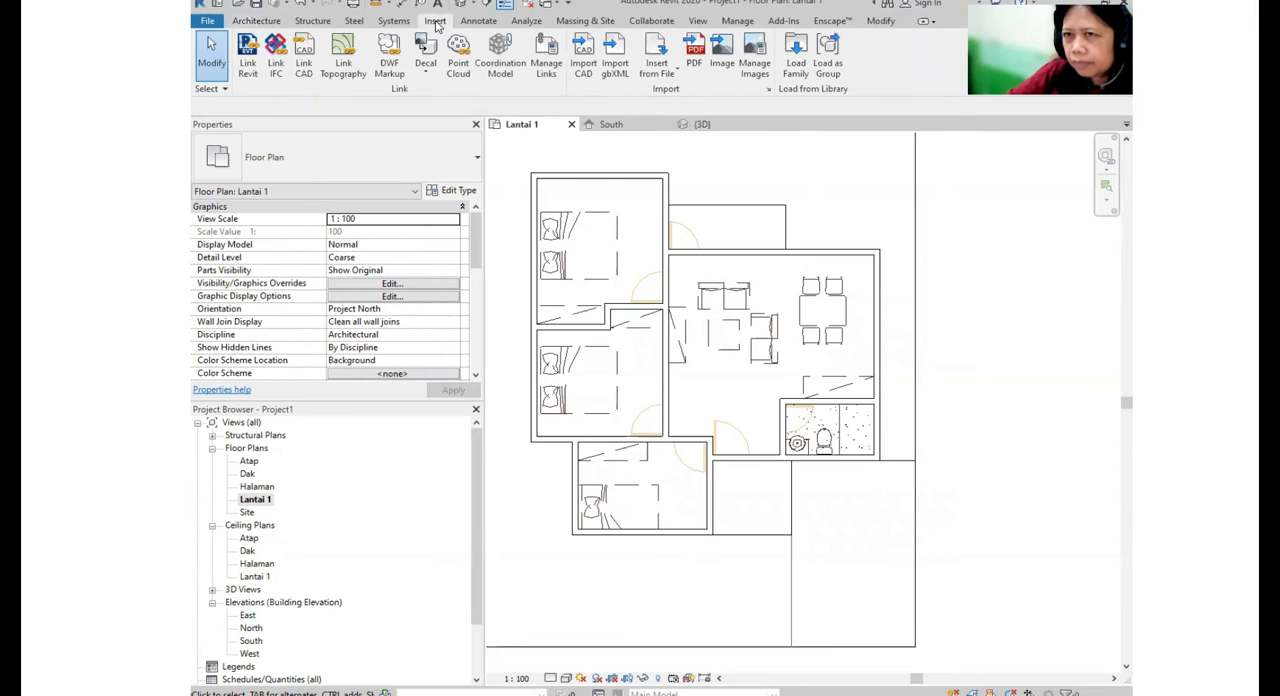
left_click(798, 68)
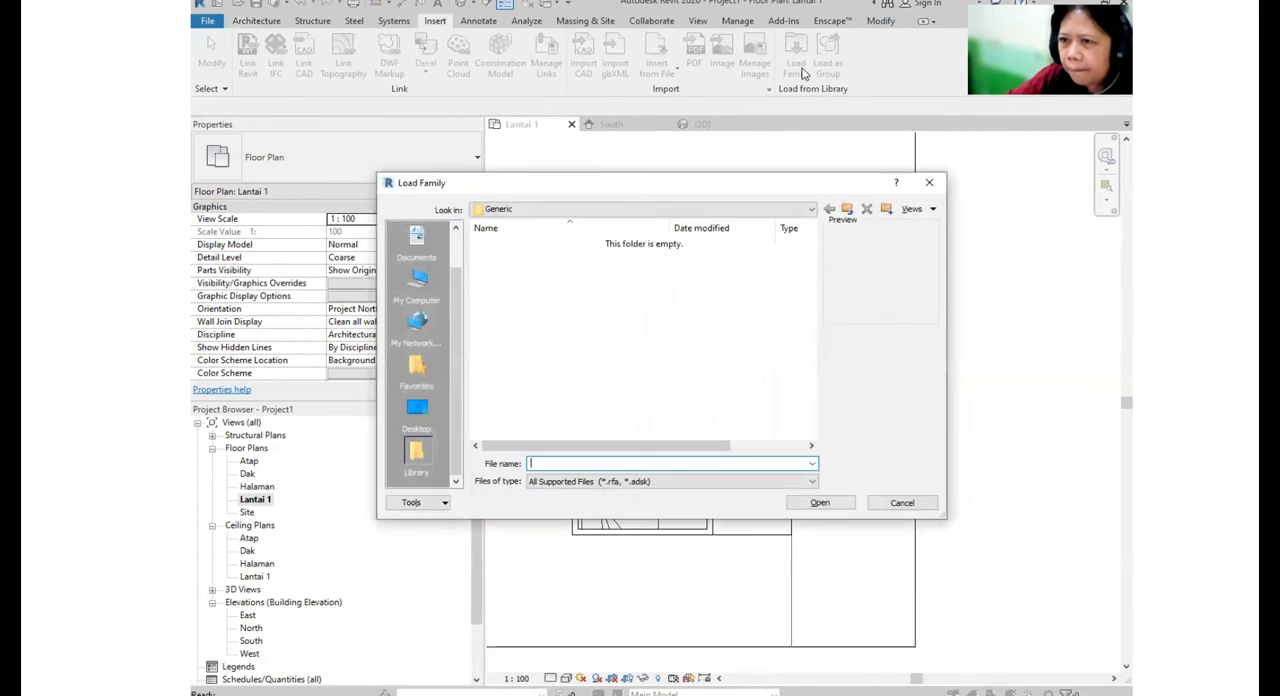
left_click(770, 209)
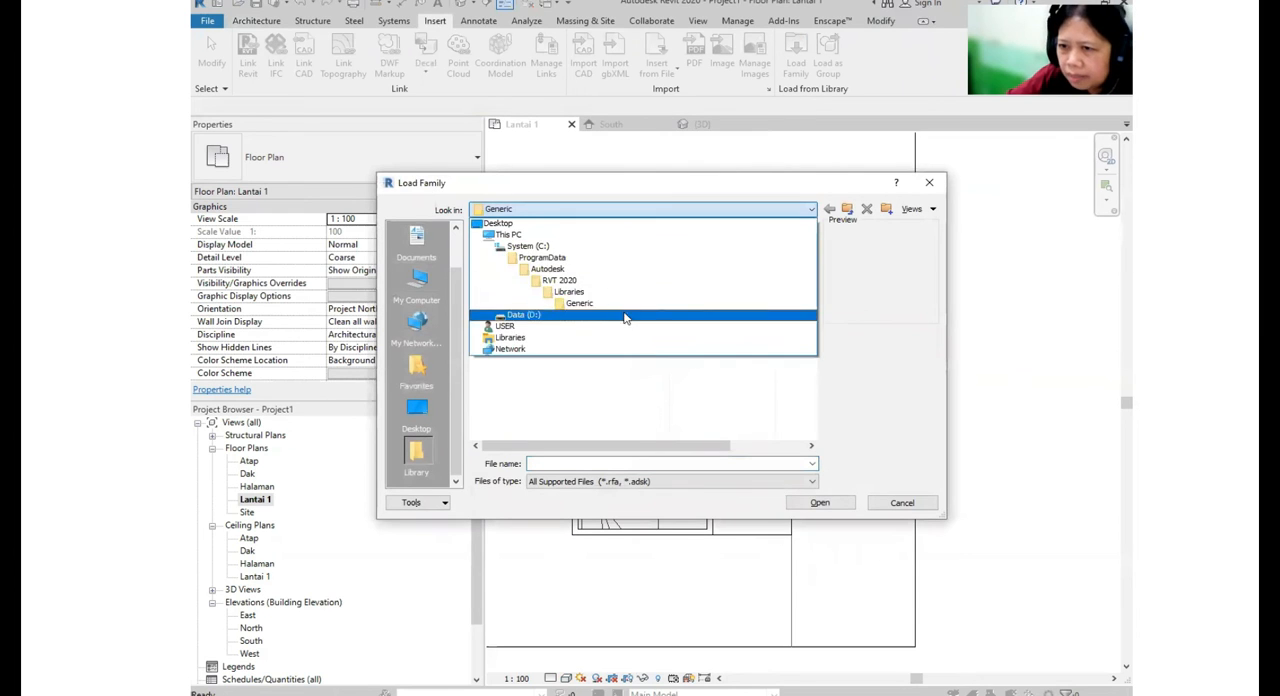
left_click(584, 248)
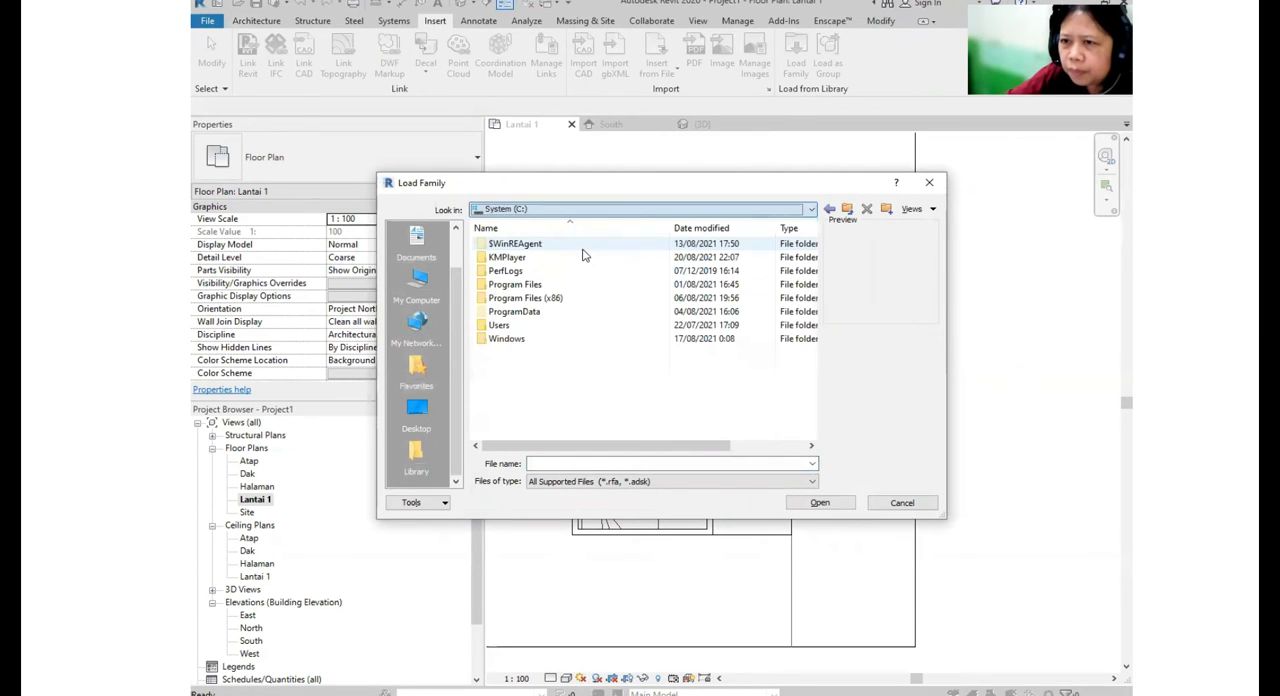
double_click(515, 311)
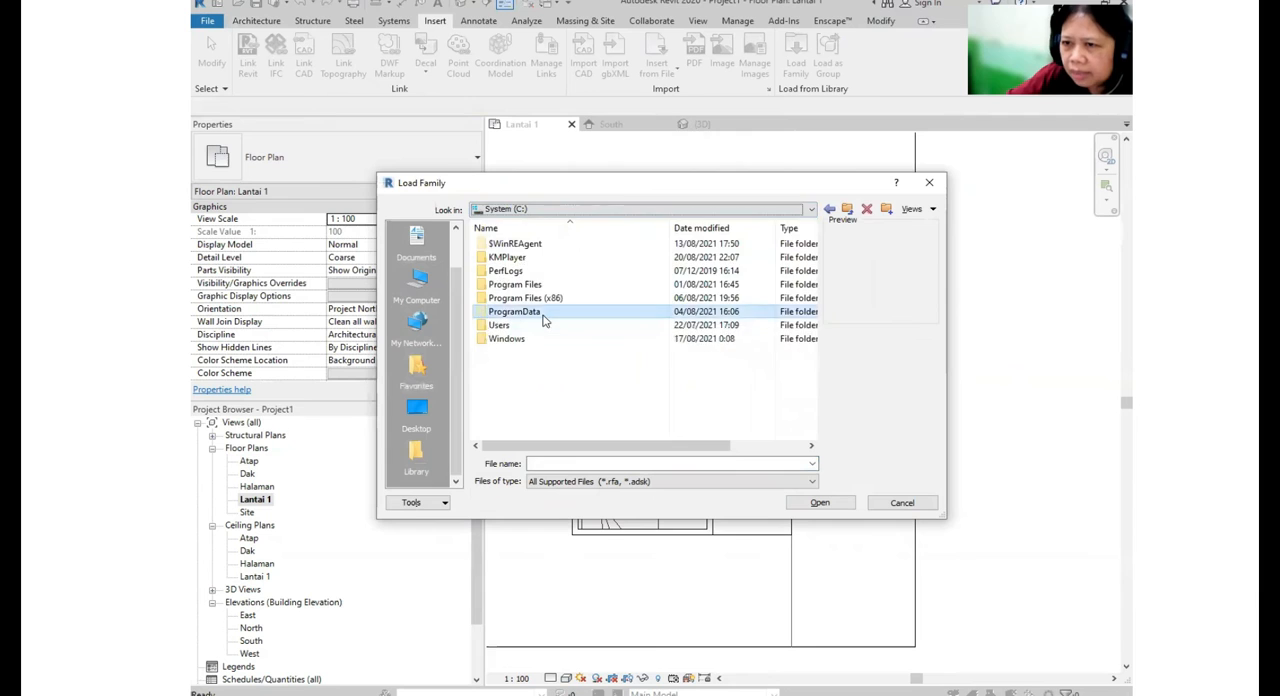
scroll(610, 335, "down", 5)
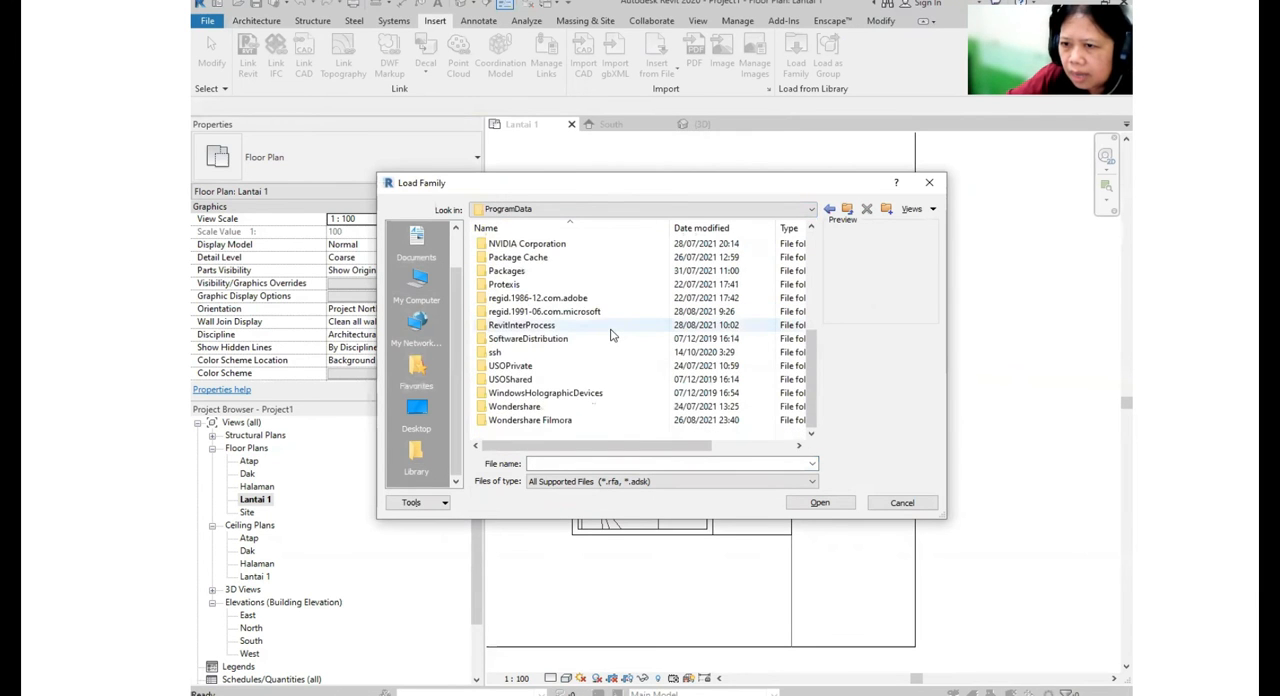
scroll(610, 335, "up", 3)
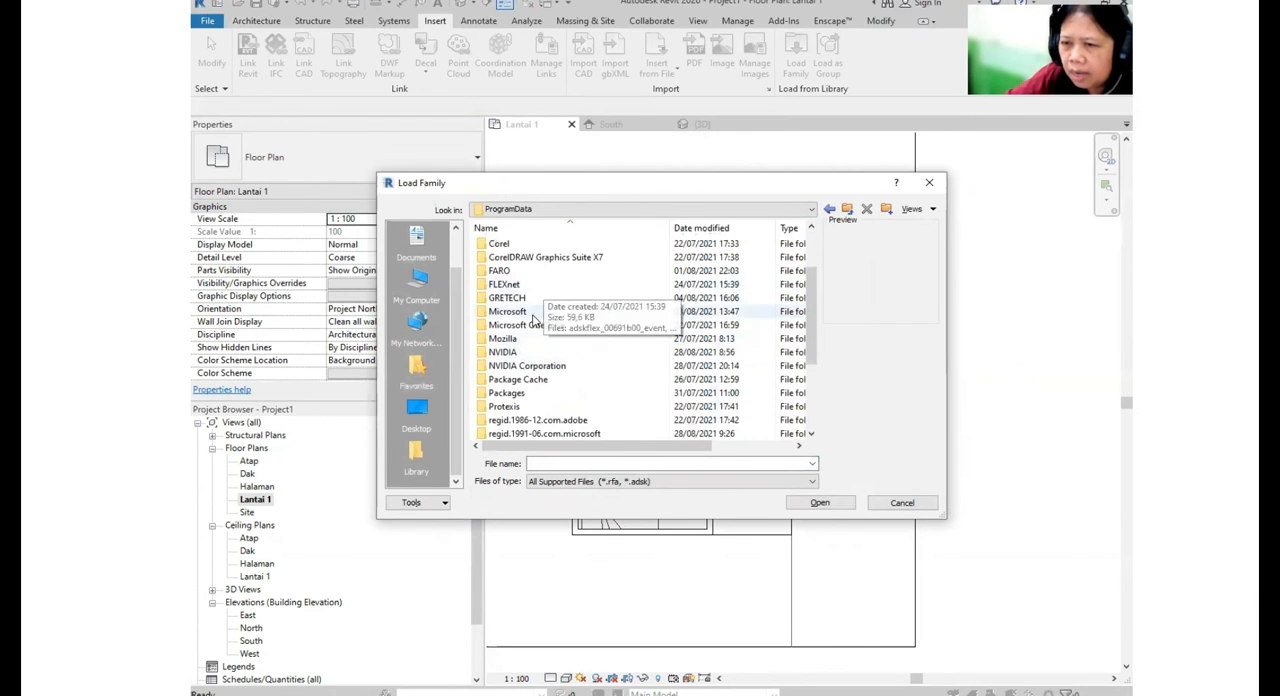
scroll(534, 315, "up", 2)
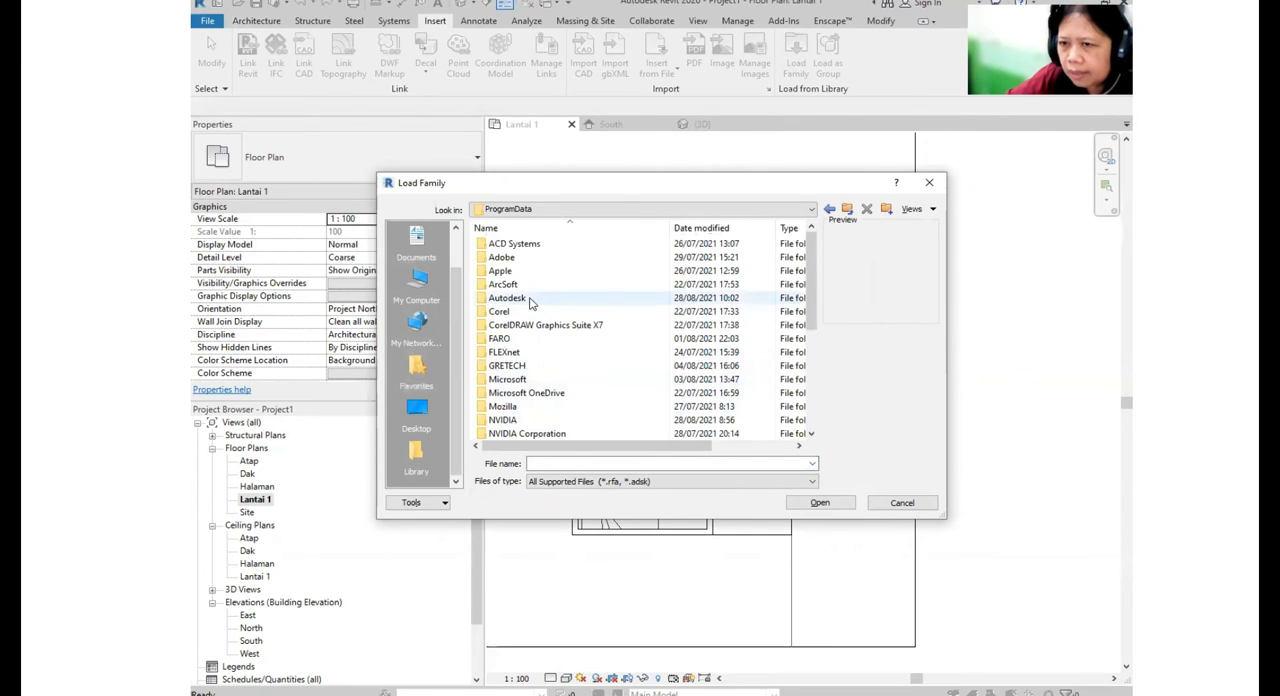
double_click(530, 300)
- Open the Doors folder of the US Metric library under RAC 2016\Libraries
scroll(519, 284, "down", 6)
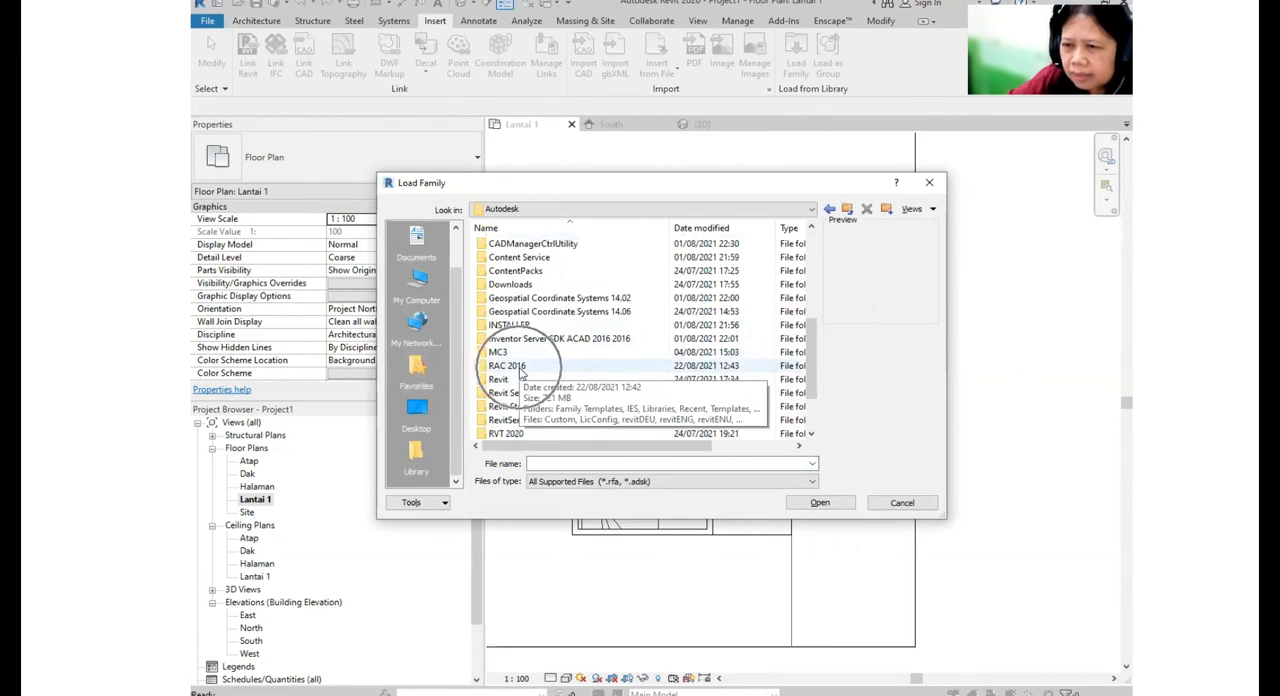
double_click(510, 367)
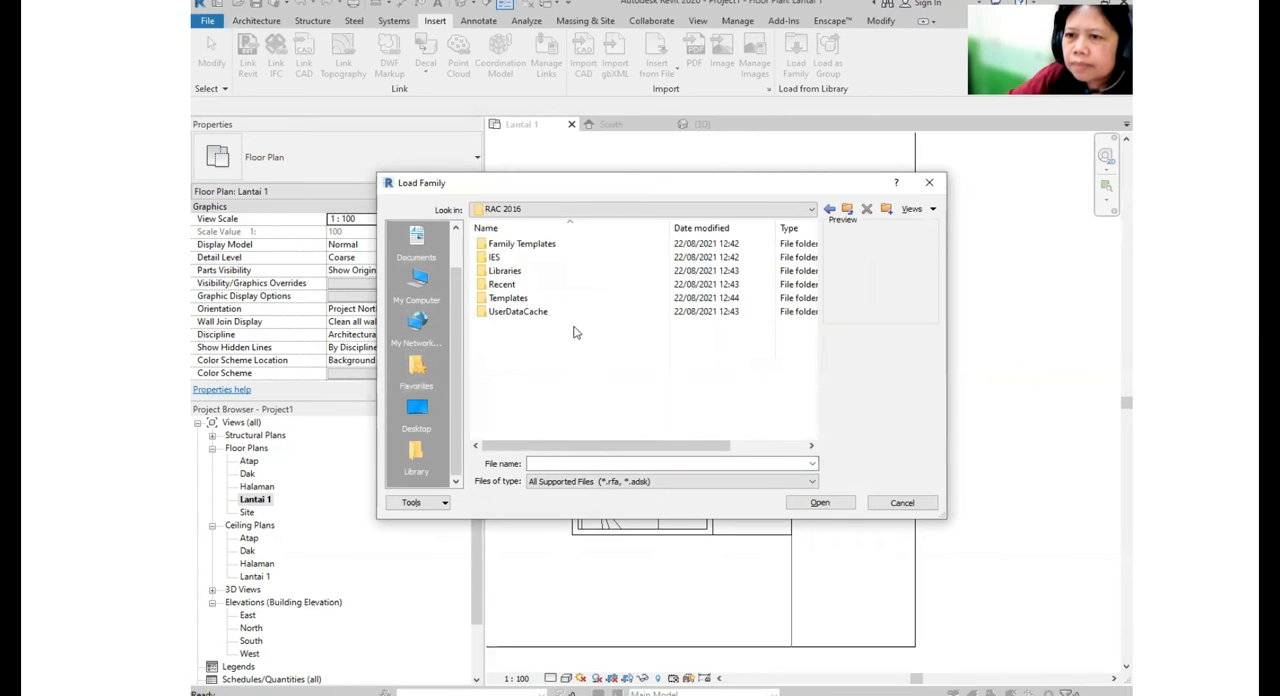
double_click(515, 273)
left_click(507, 258)
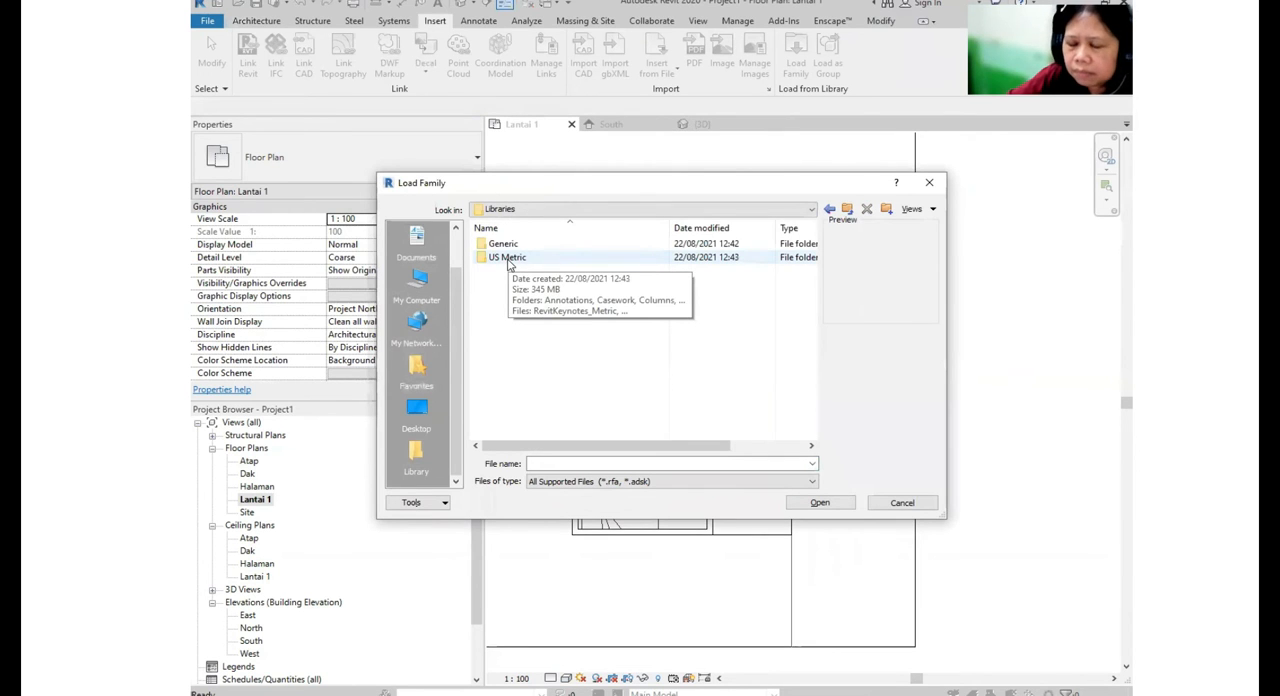
double_click(507, 258)
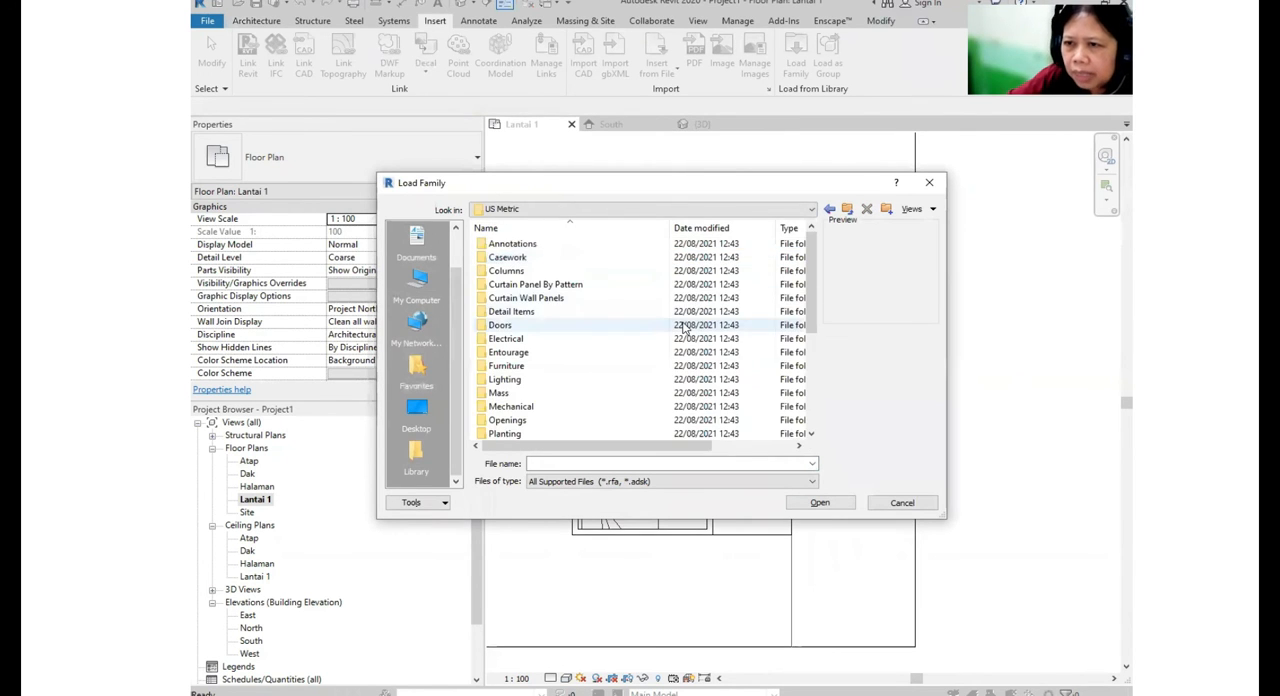
left_click(519, 326)
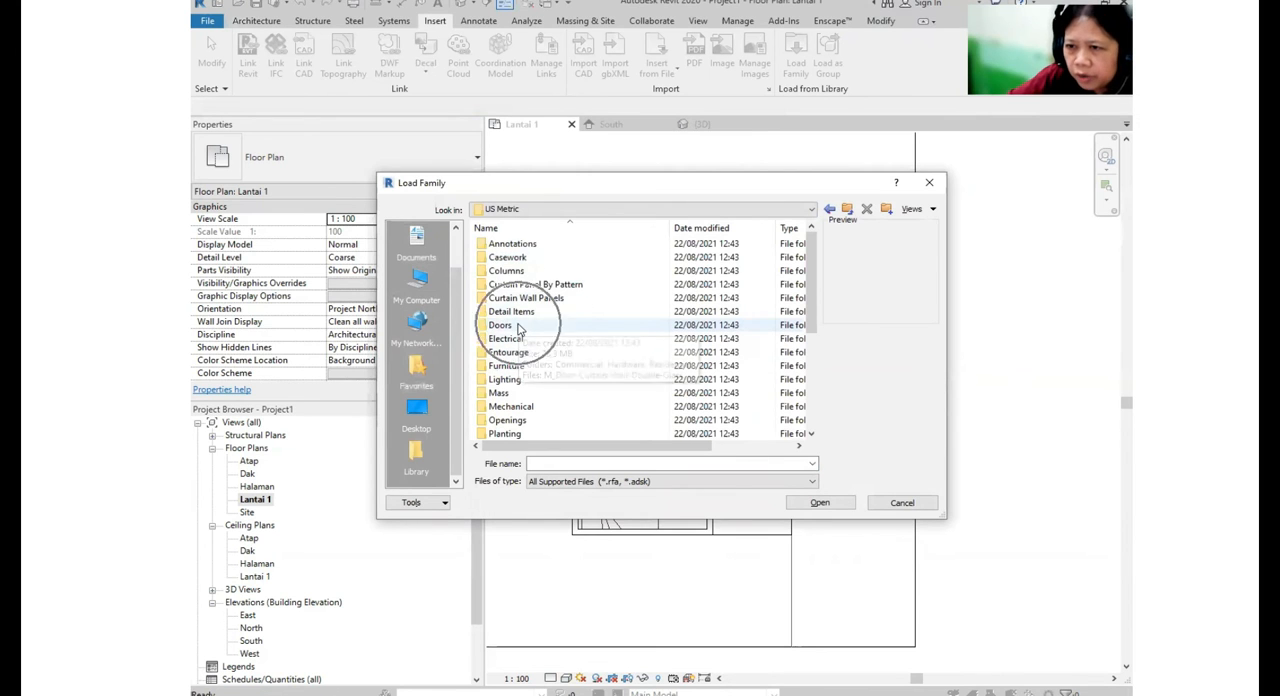
double_click(519, 326)
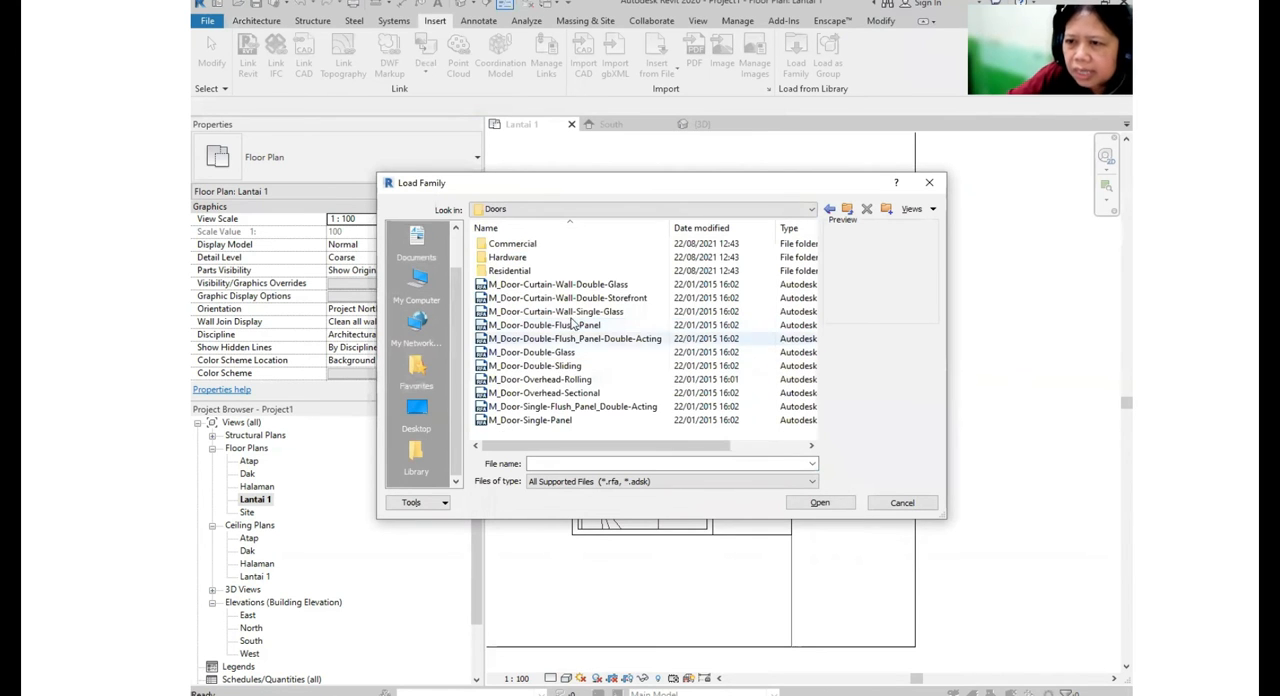
- Preview several families in the Doors folder, including M_Door-Curtain-Wall-Single-Glass, and open the Residential subfolder
left_click(583, 286)
left_click(590, 311)
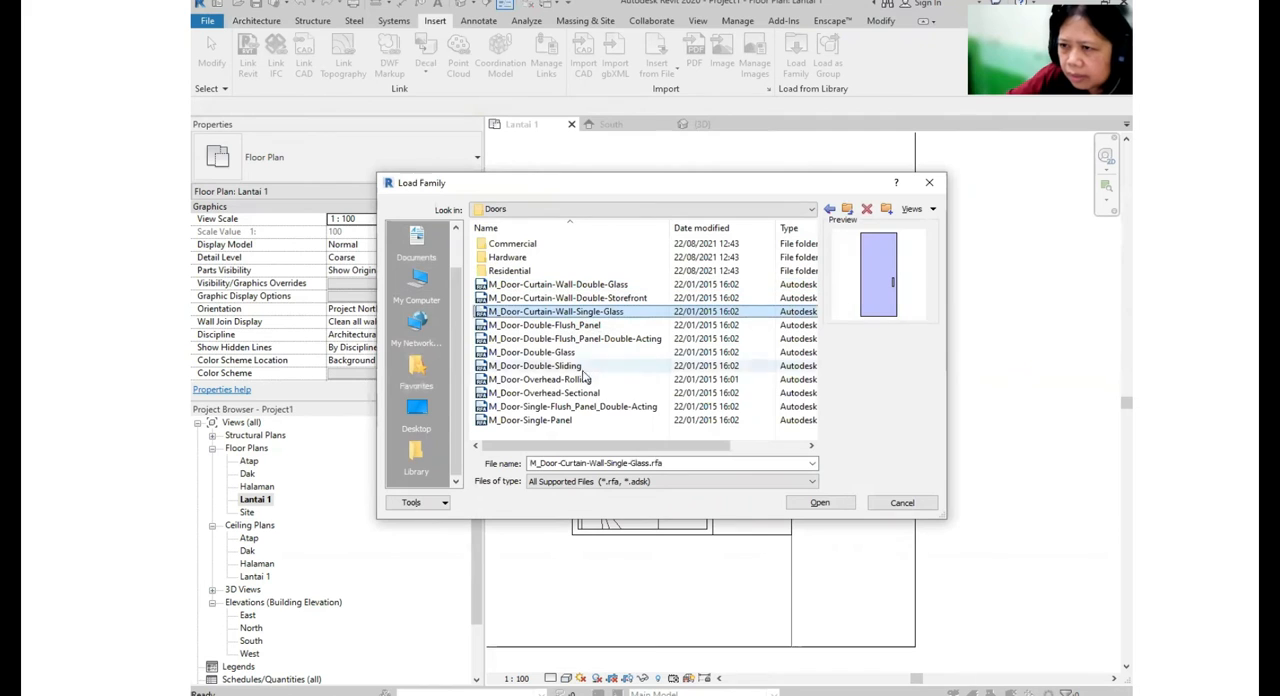
left_click(571, 407)
left_click(574, 381)
left_click(566, 326)
left_click(579, 311)
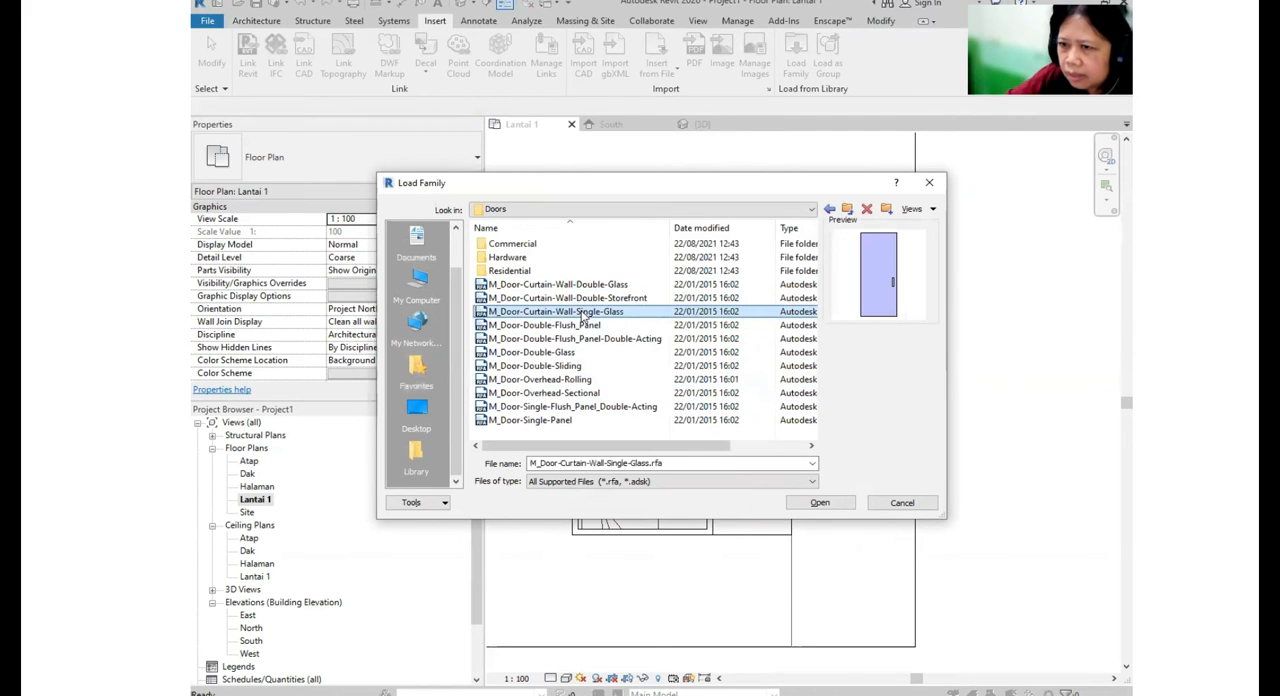
double_click(518, 271)
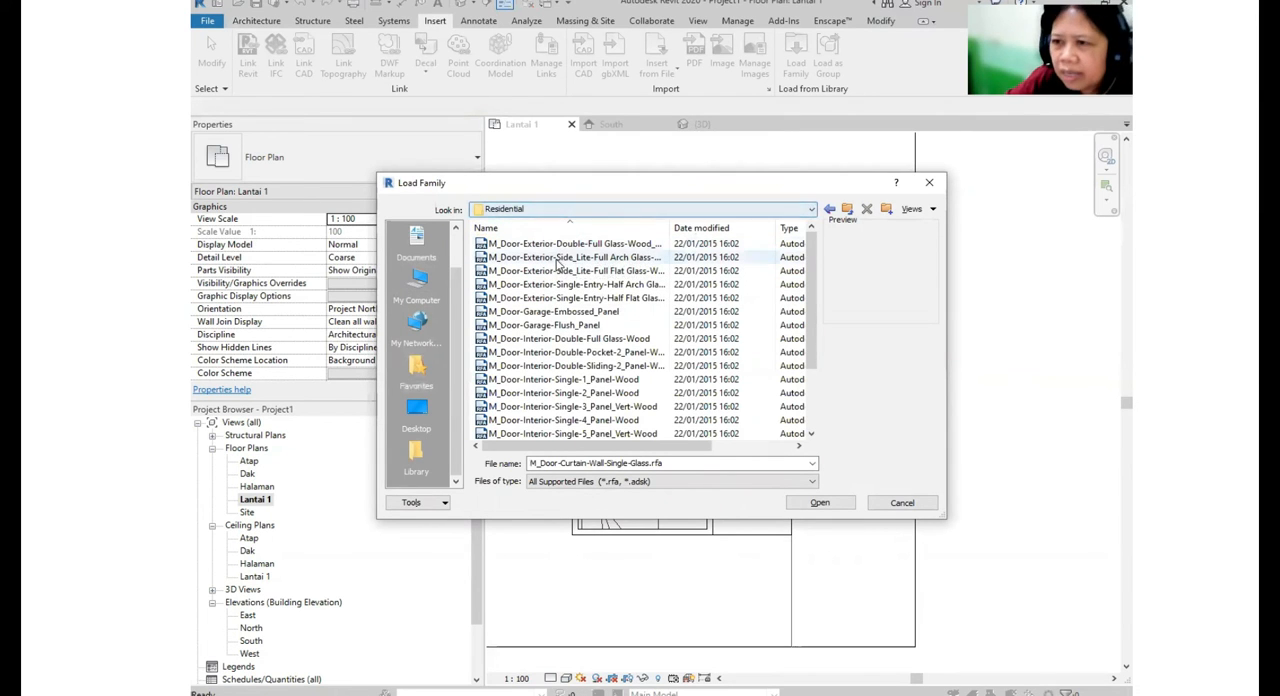
- Compare the previews of the residential exterior, garage and interior door families to find a suitable single entry door
left_click(572, 245)
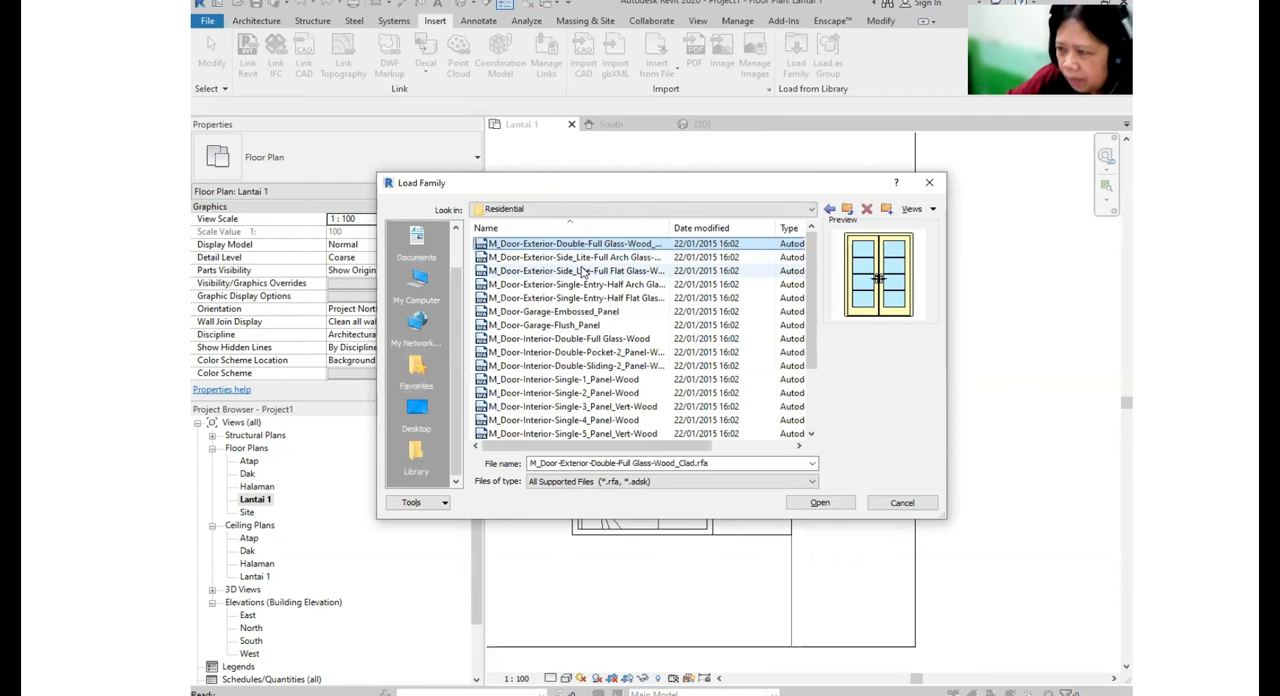
key("Down")
key("Down")
key("Down")
key("Down")
key("Down")
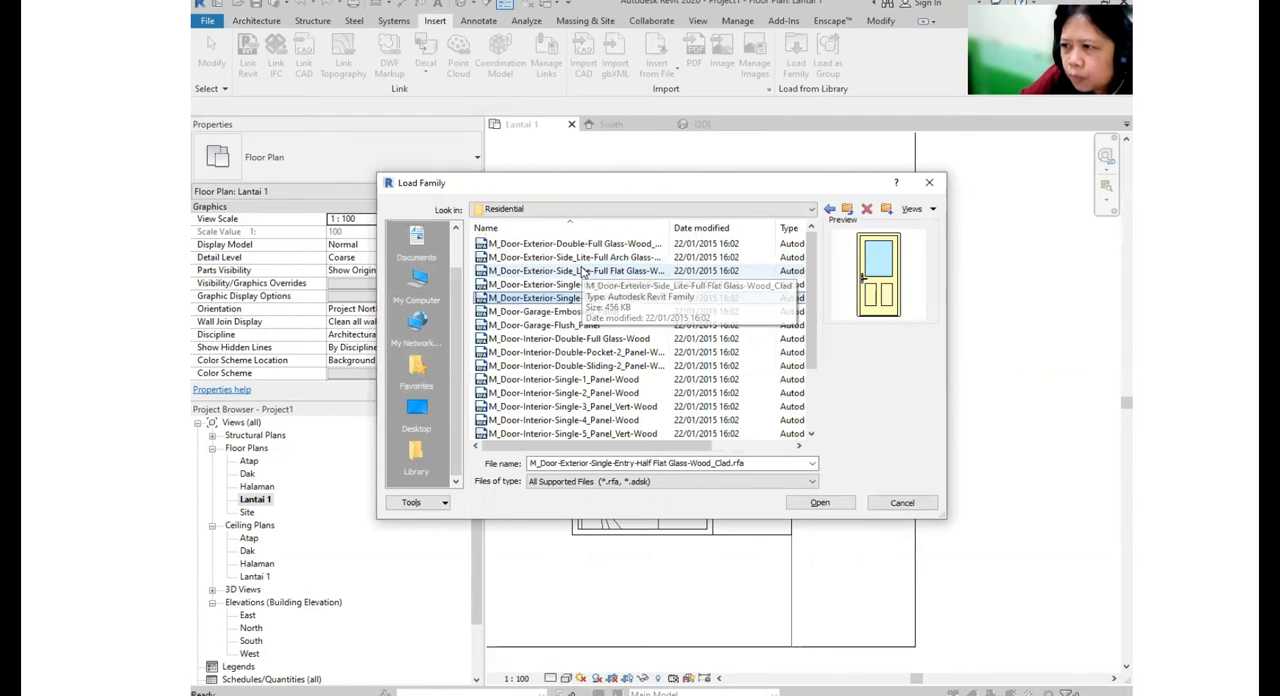
key("Down")
key("Up")
key("Up")
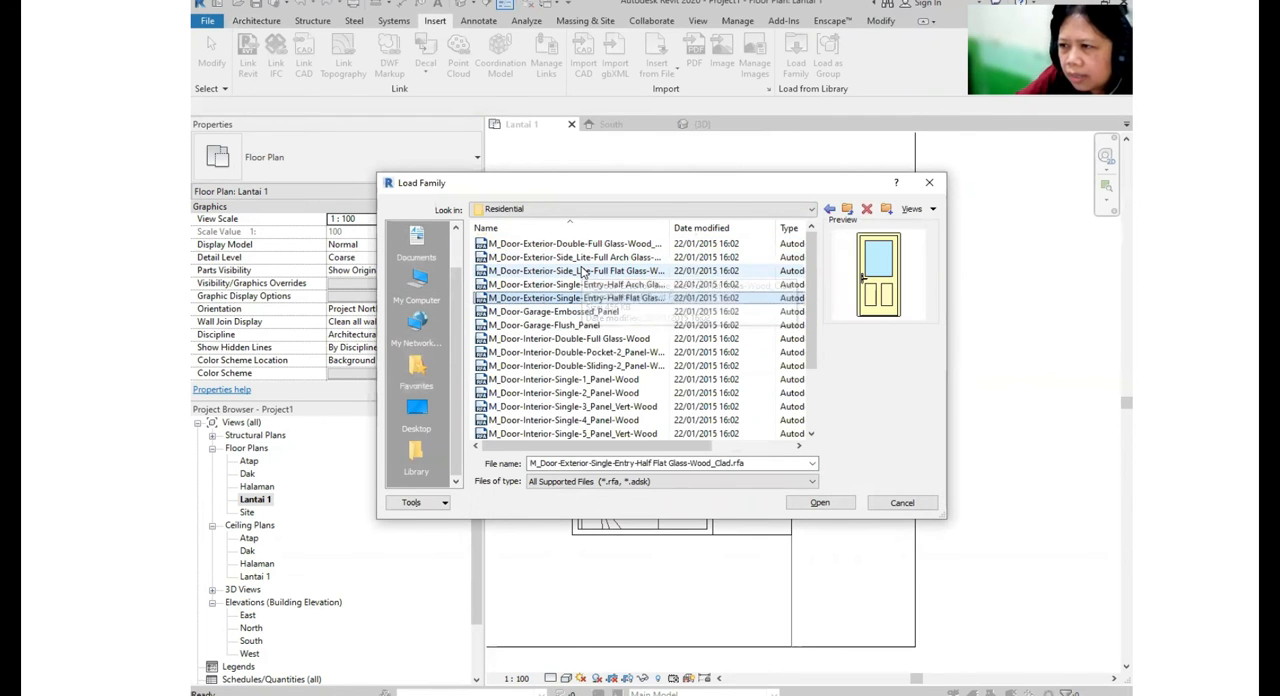
key("Down")
key("Down")
key("Down")
key("Up")
key("Up")
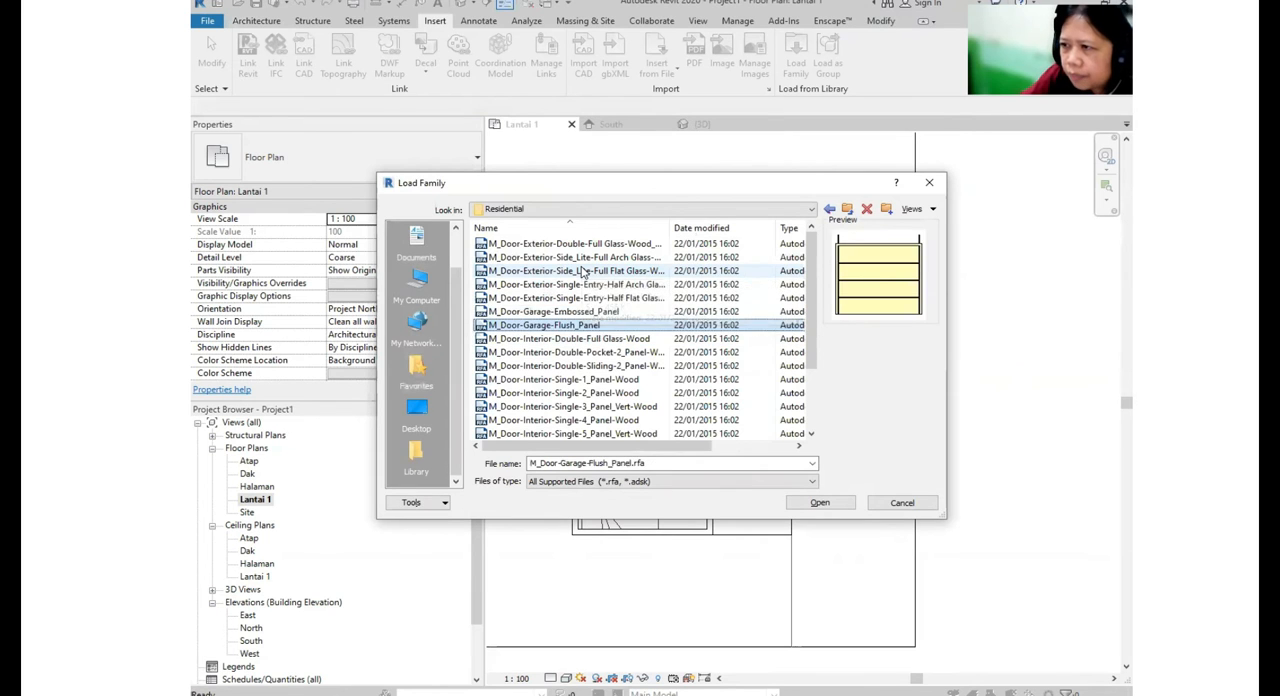
key("Up")
key("Up")
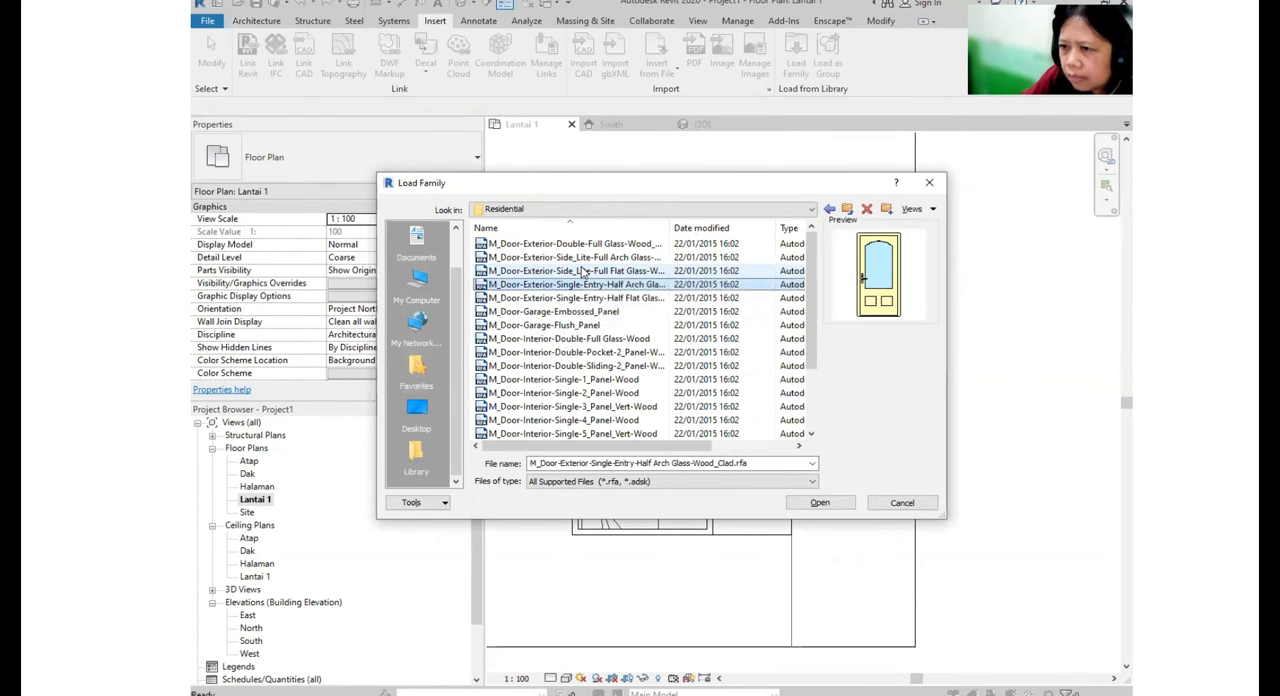
key("Down")
key("Down")
key("Down")
key("Down")
key("Down")
key("Up")
key("Up")
key("Up")
key("Up")
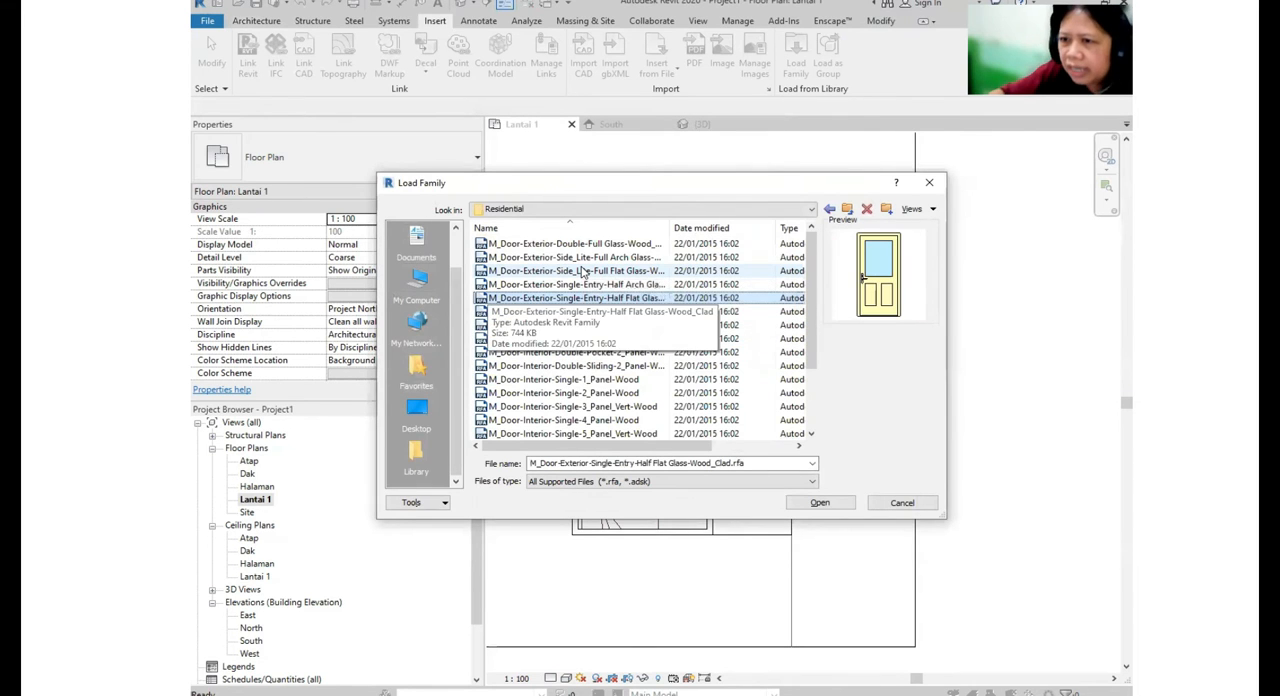
key("Up")
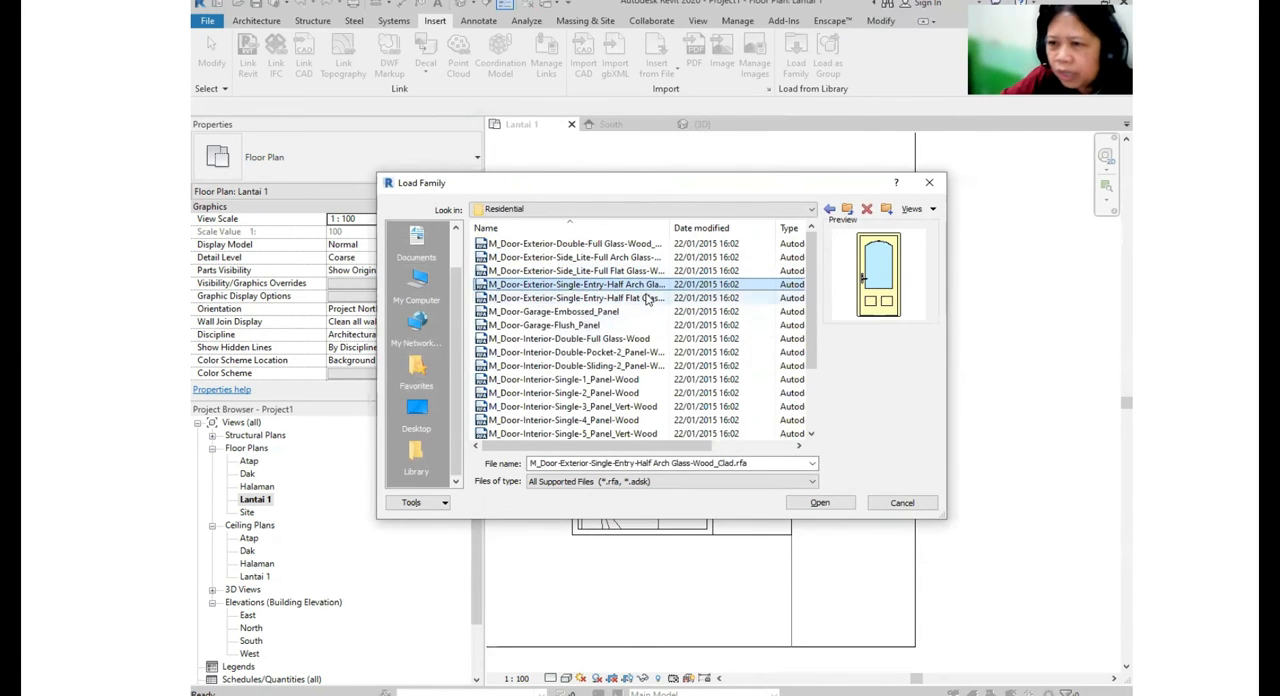
- Load M_Door-Exterior-Single-Entry-Half Flat Glass-Wood_Clad with all its types from 750 x 2000mm to 900 x 2400mm
left_click(648, 298)
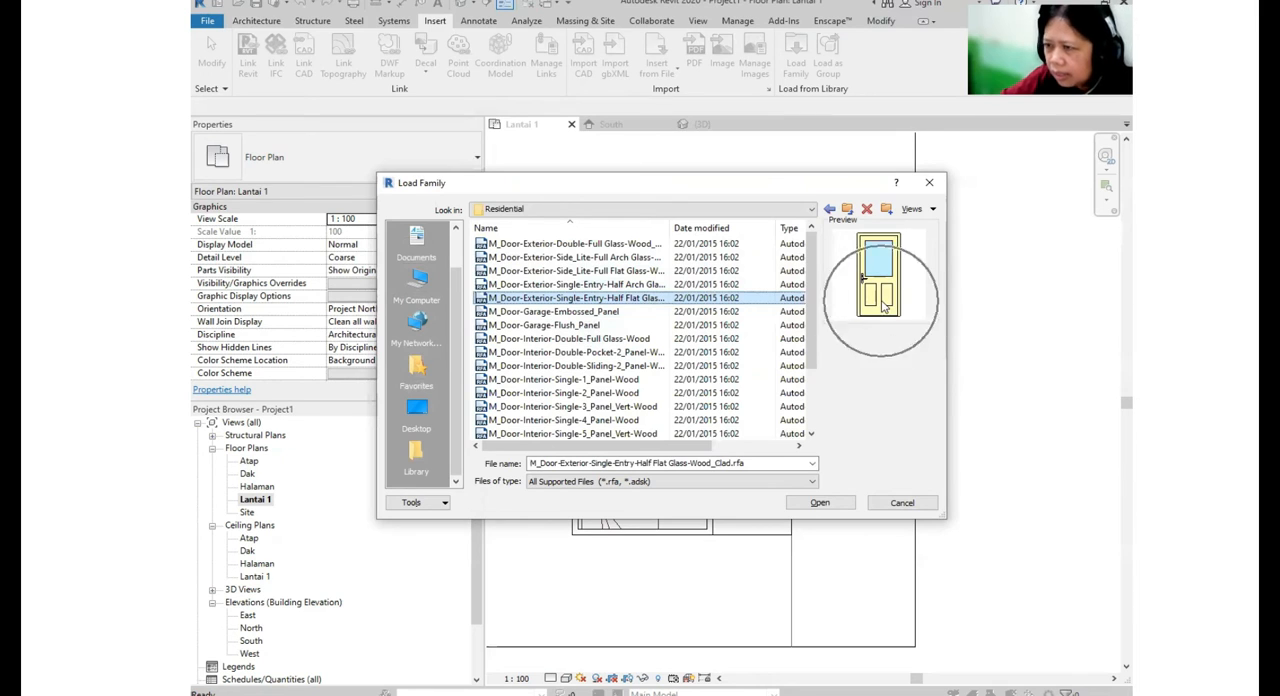
left_click(820, 502)
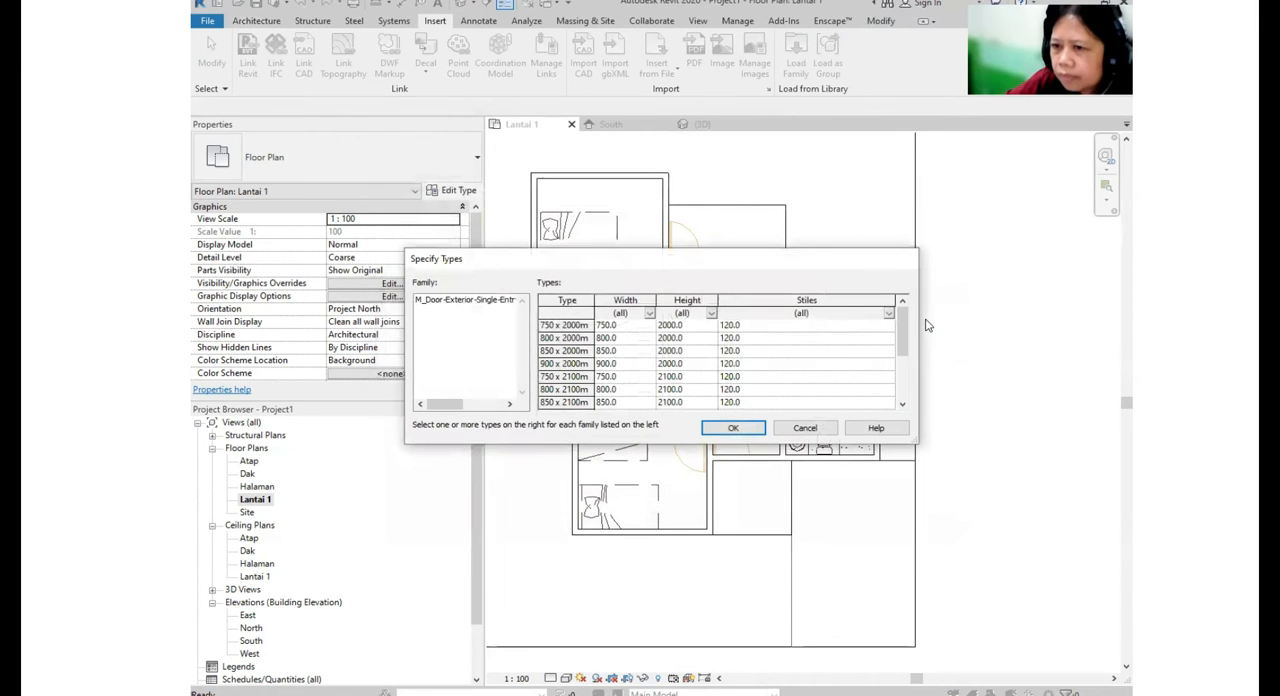
left_click(577, 325)
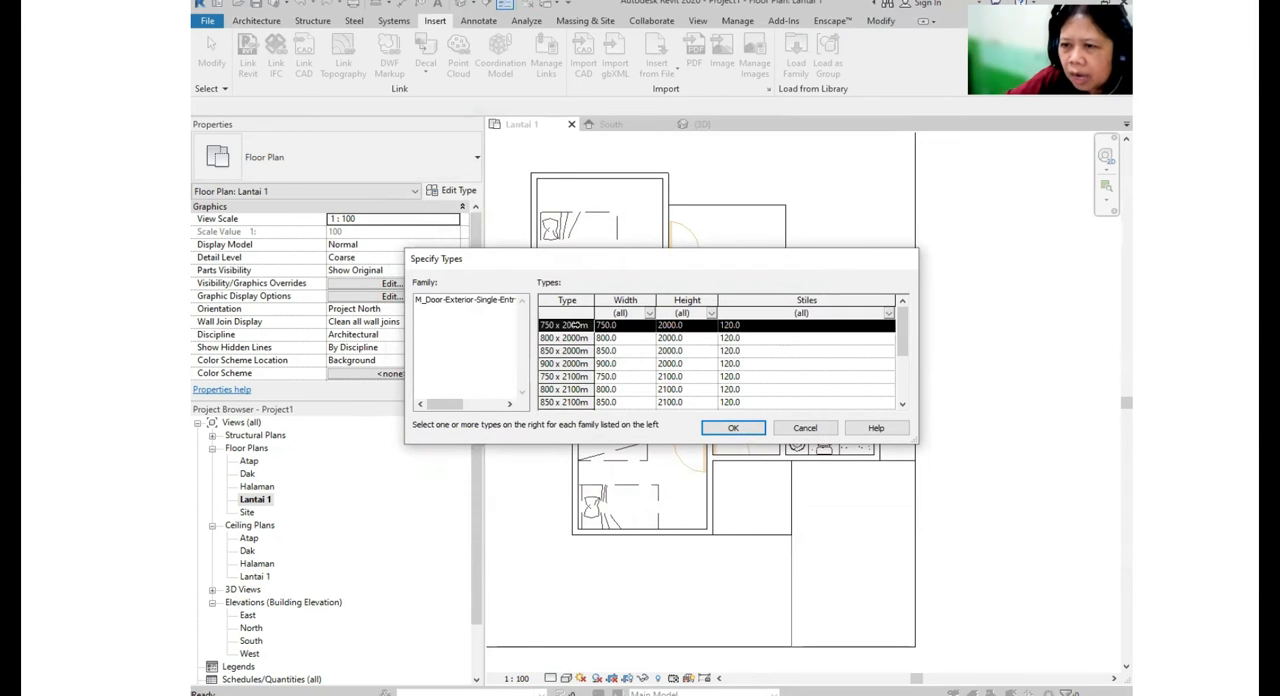
scroll(580, 374, "down", 2)
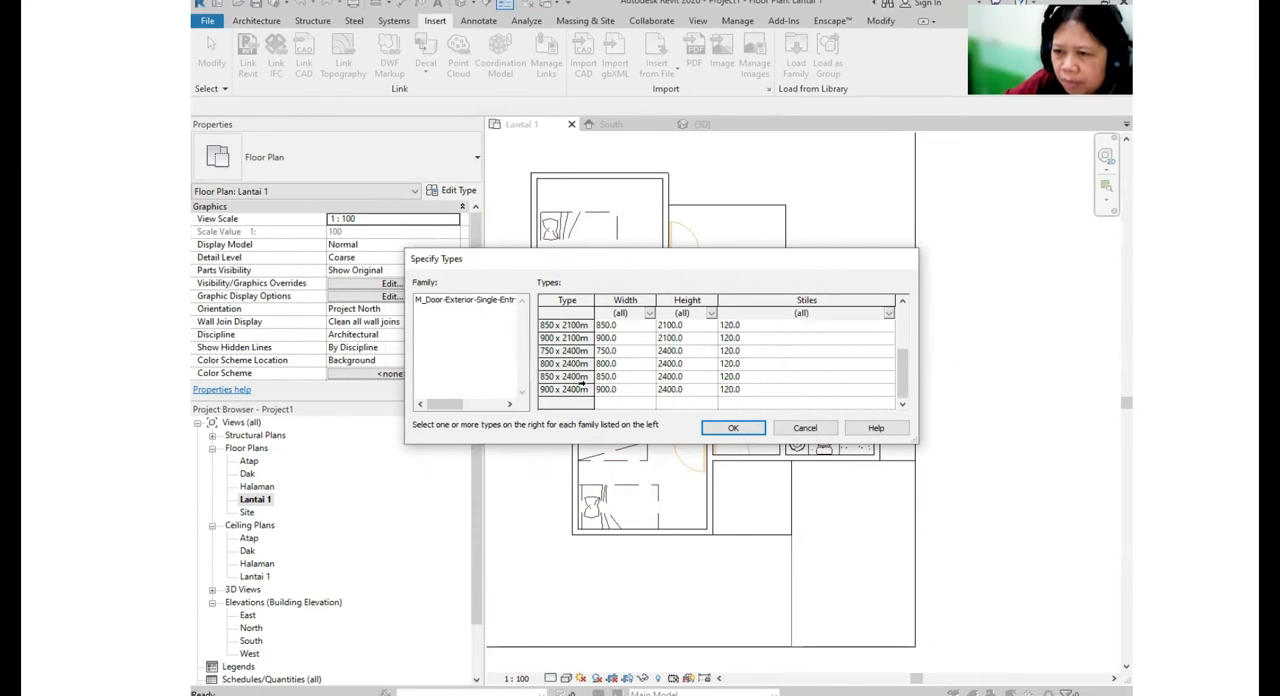
scroll(579, 376, "up", 3)
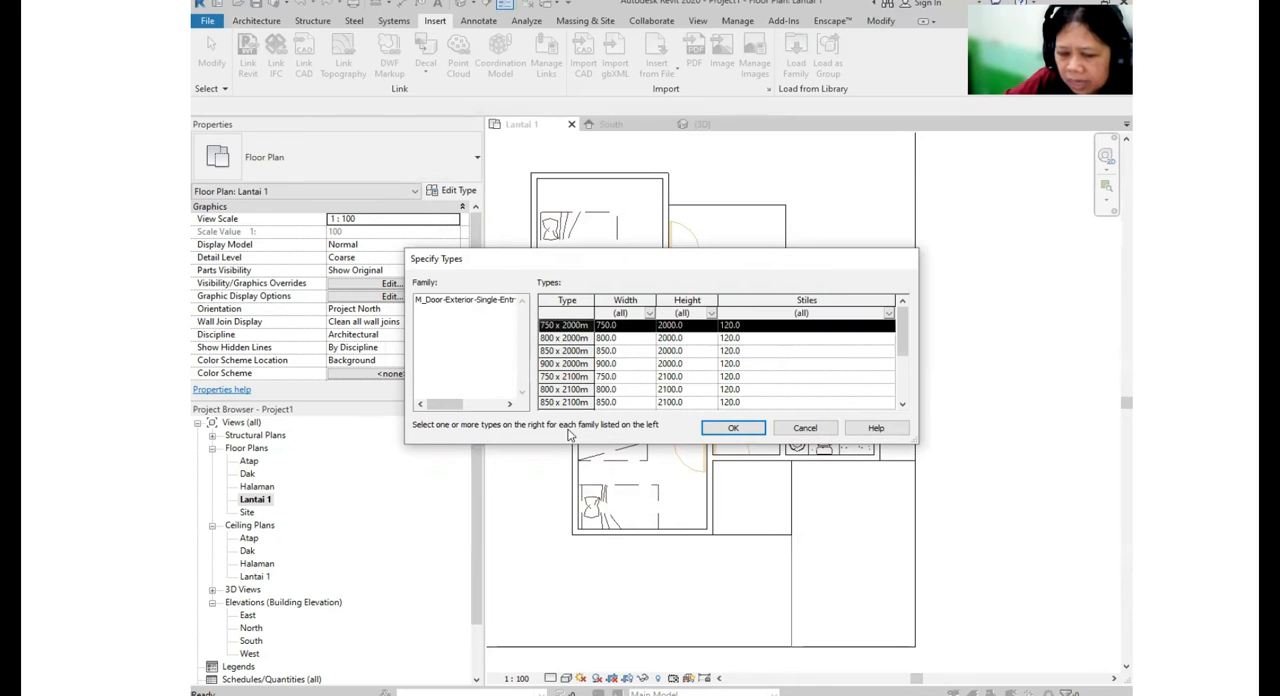
scroll(585, 388, "down", 3)
left_click(585, 389, "shift")
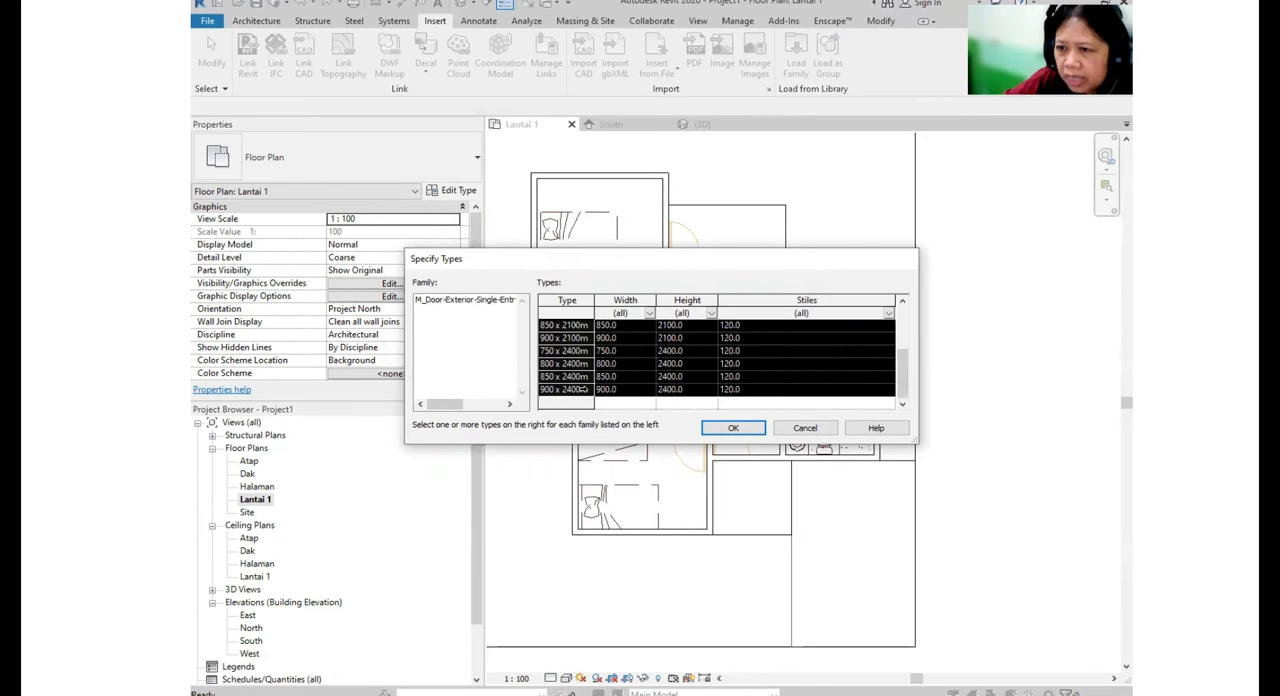
scroll(626, 351, "up", 3)
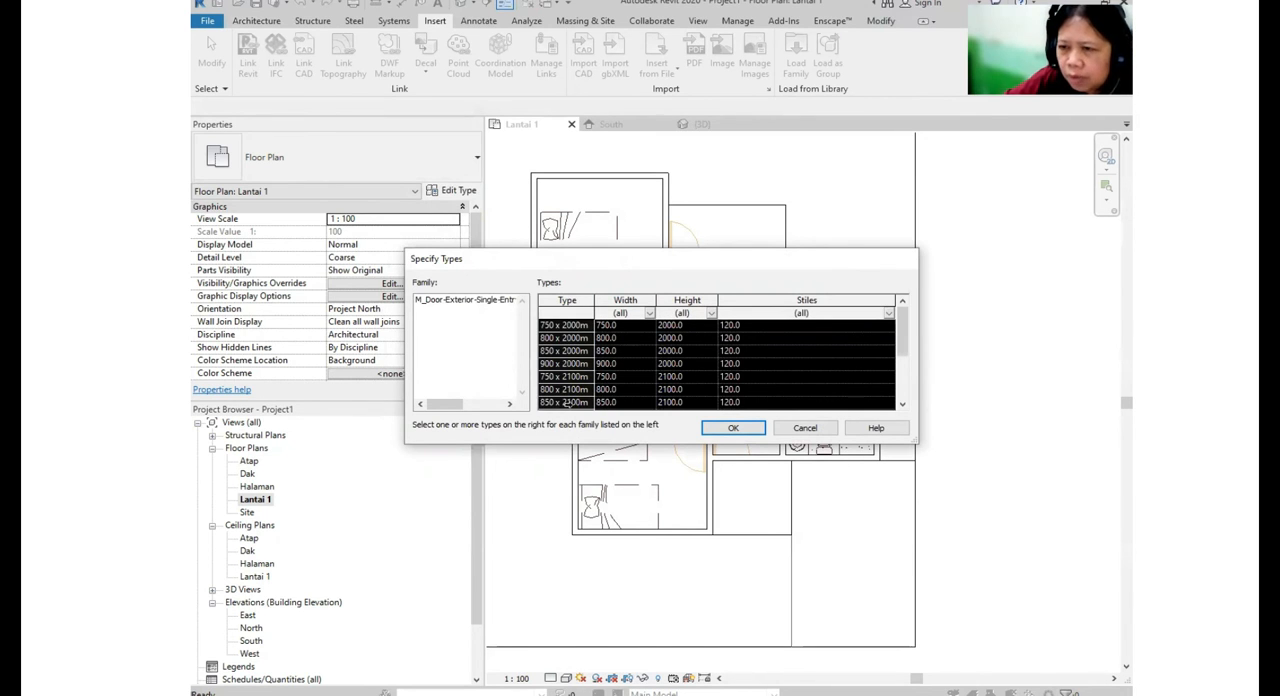
left_click(738, 429)
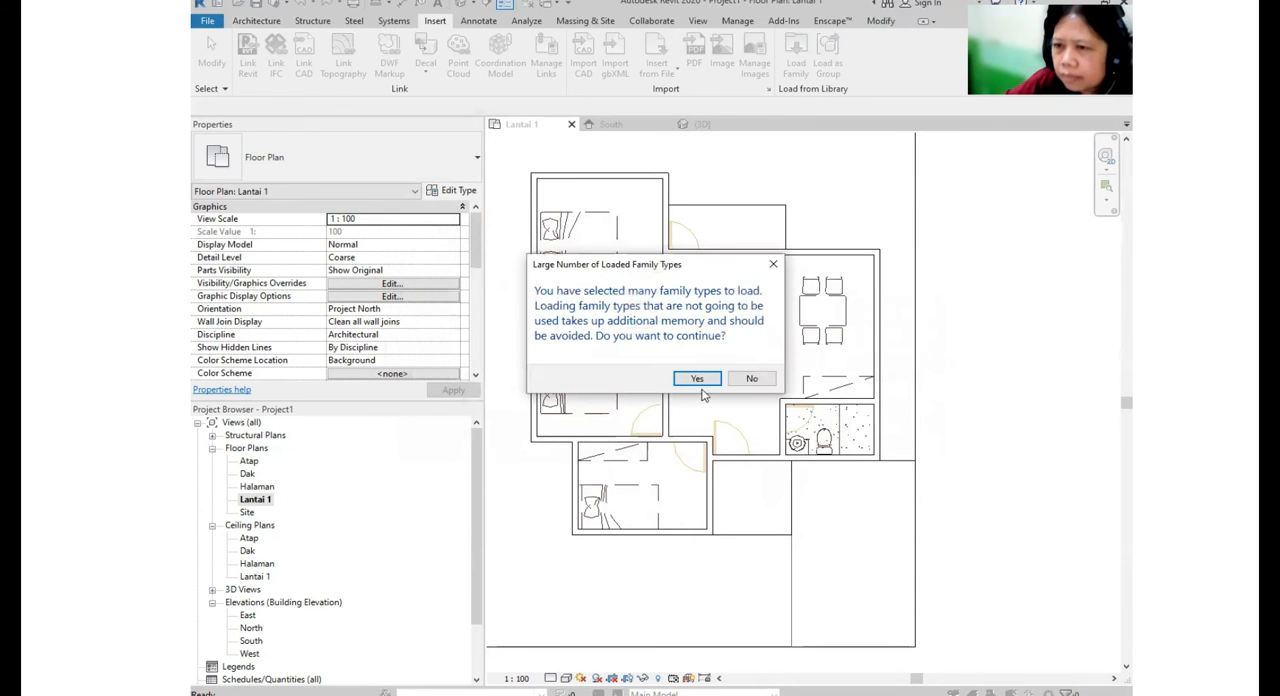
left_click(709, 378)
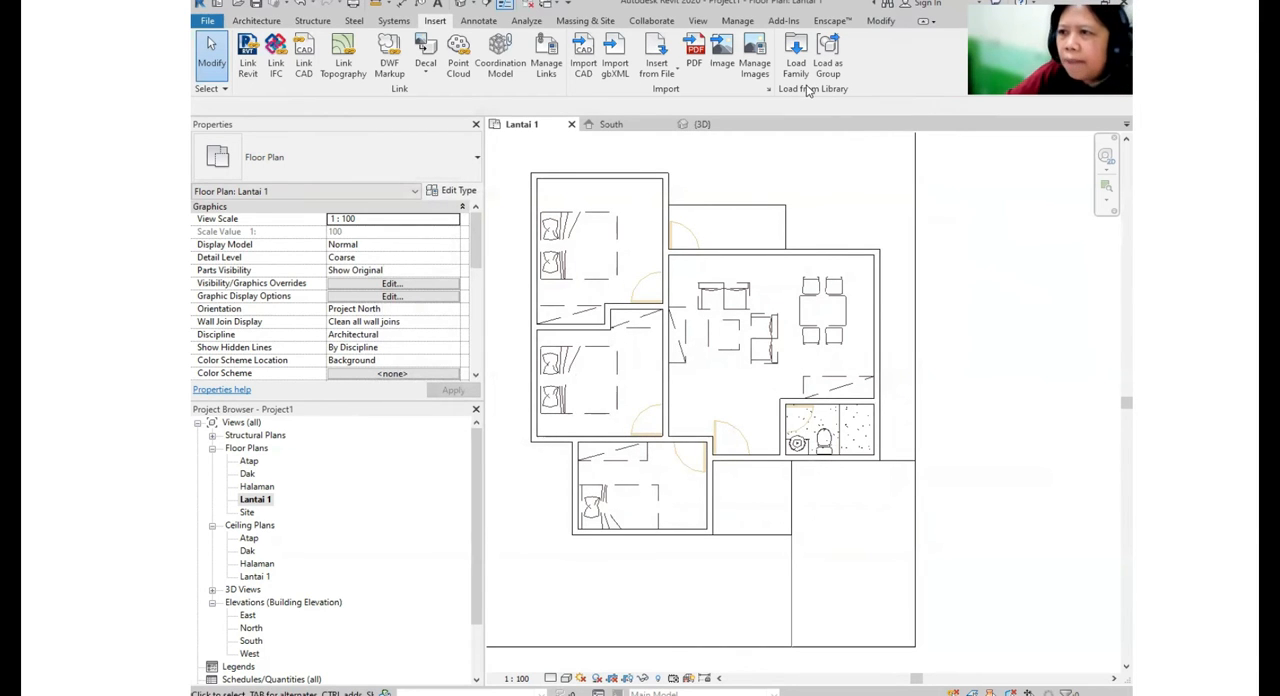
- Start loading another family and open the Windows folder of the US Metric library
key("ctrl")
key("ctrl")
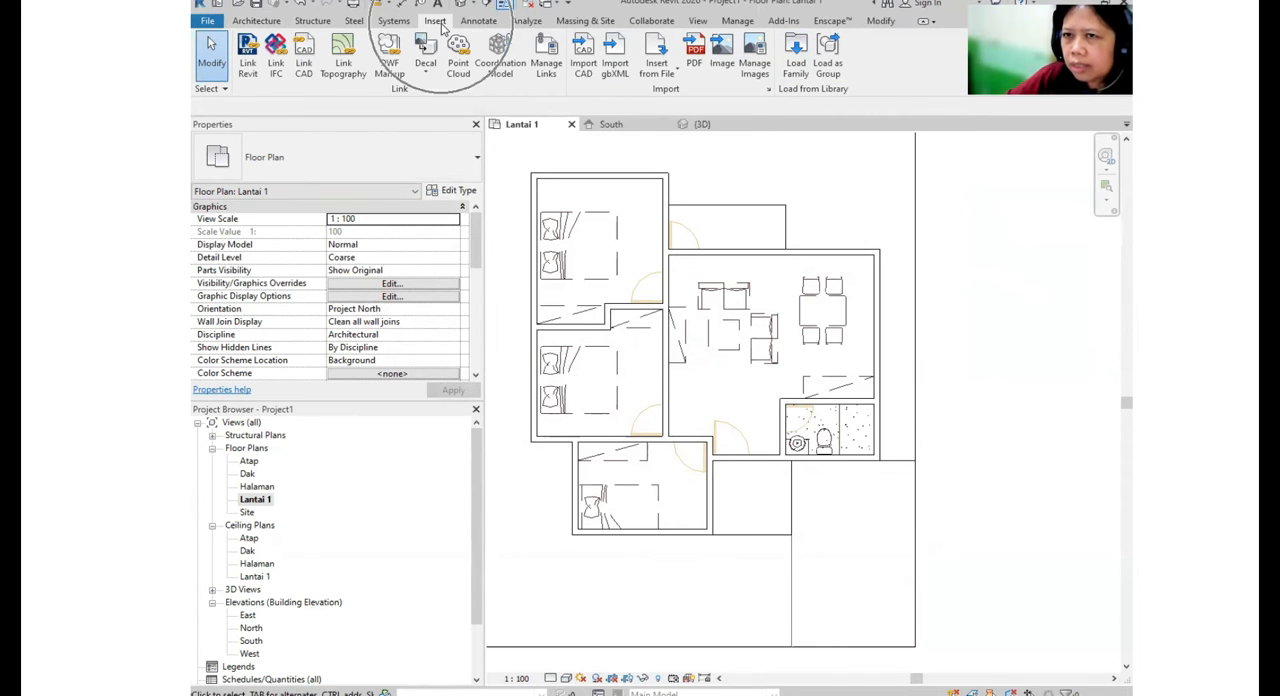
left_click(798, 60)
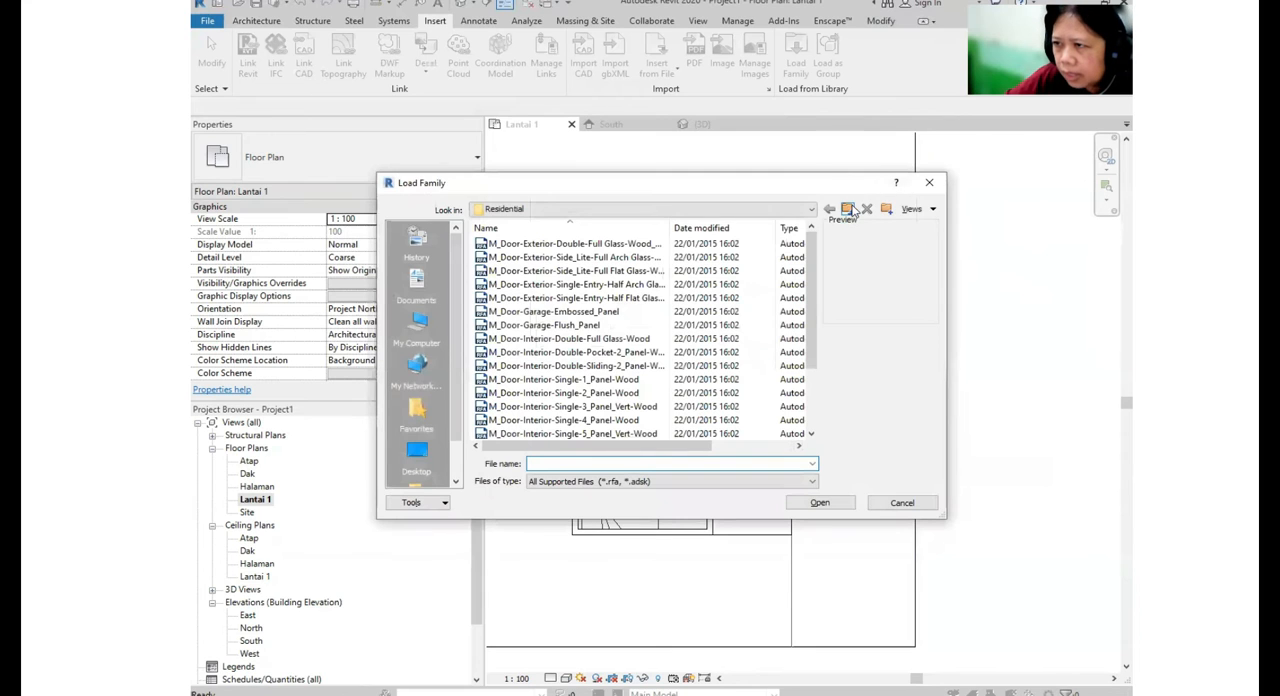
left_click(848, 209)
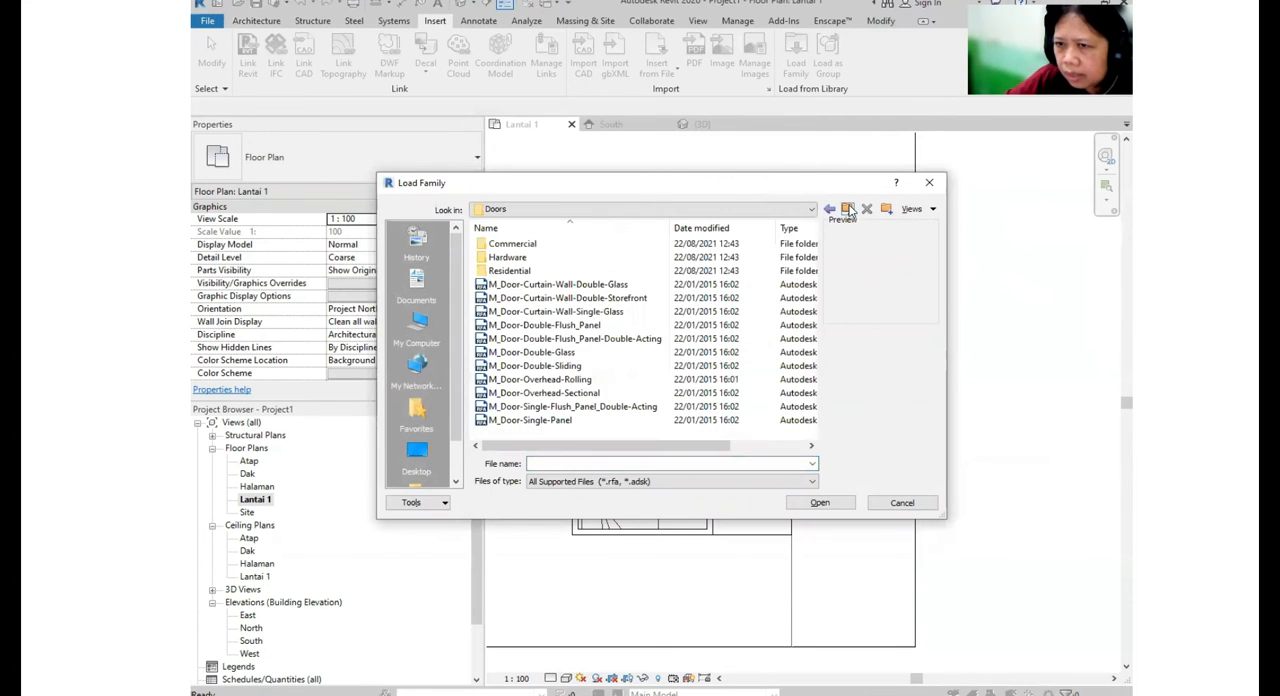
left_click(848, 209)
scroll(560, 320, "down", 4)
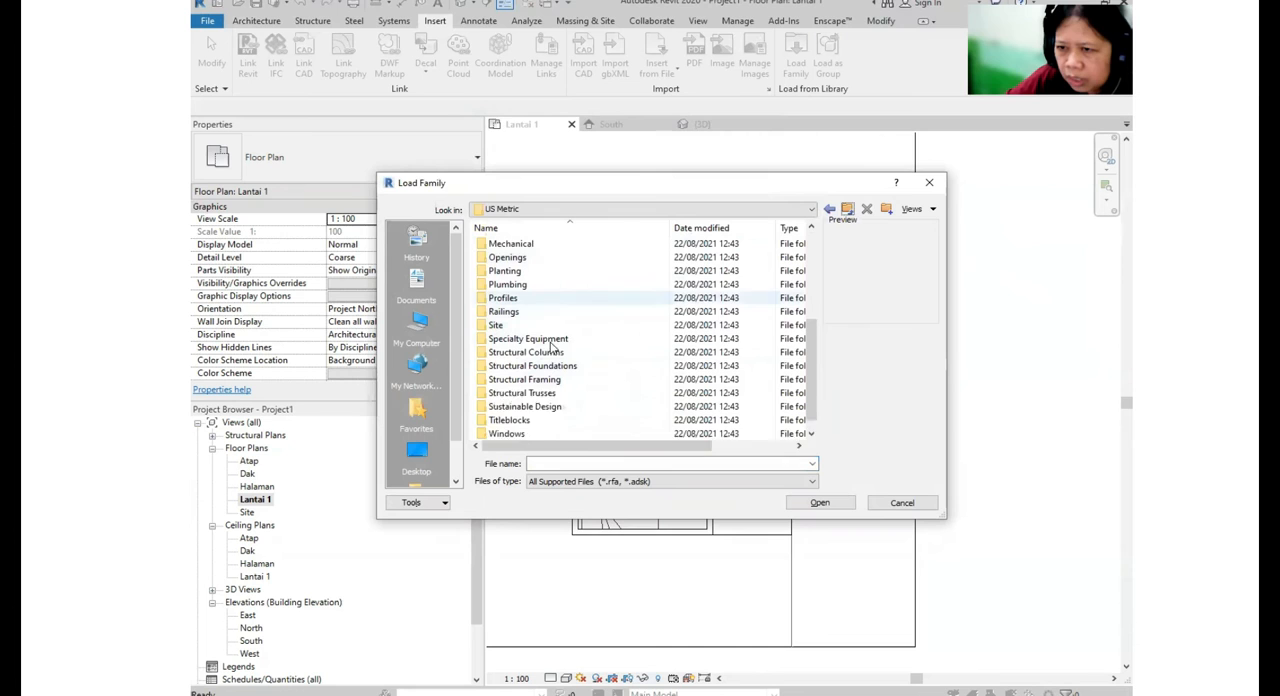
scroll(553, 347, "down", 1)
left_click(508, 420)
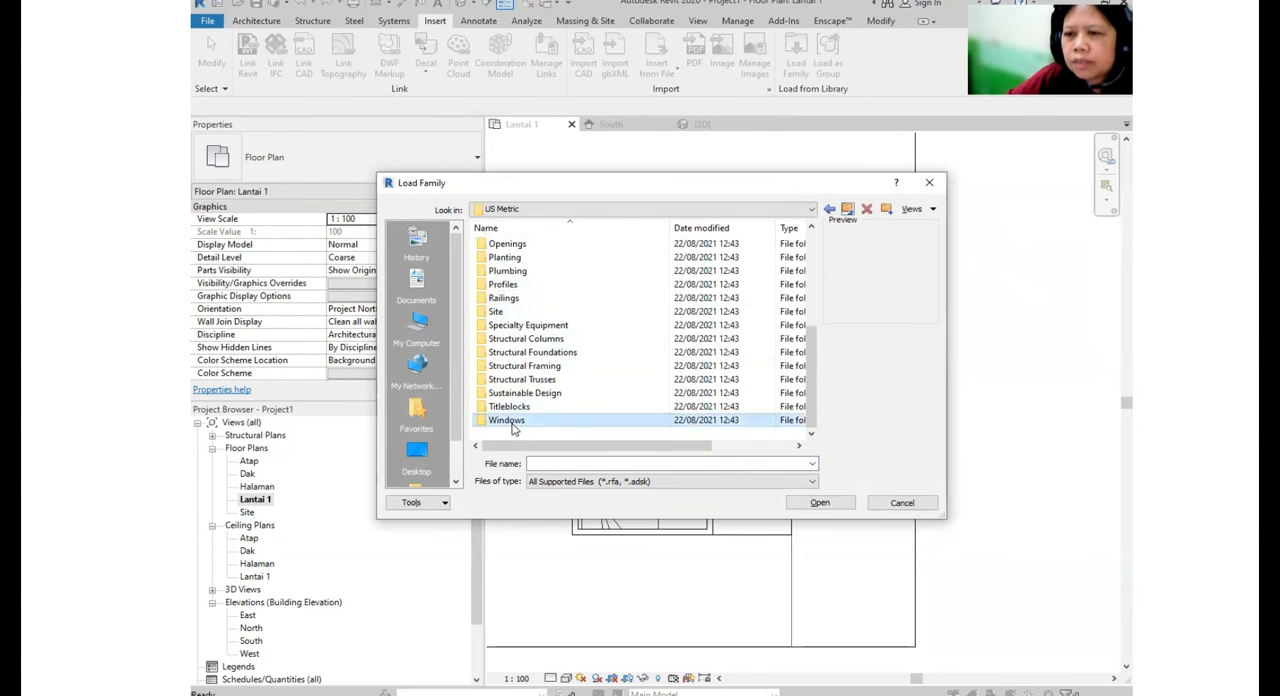
double_click(510, 421)
- Compare the previews of the window families, from M_Archtop with Trim to M_Transom, to find a suitable window
left_click(560, 245)
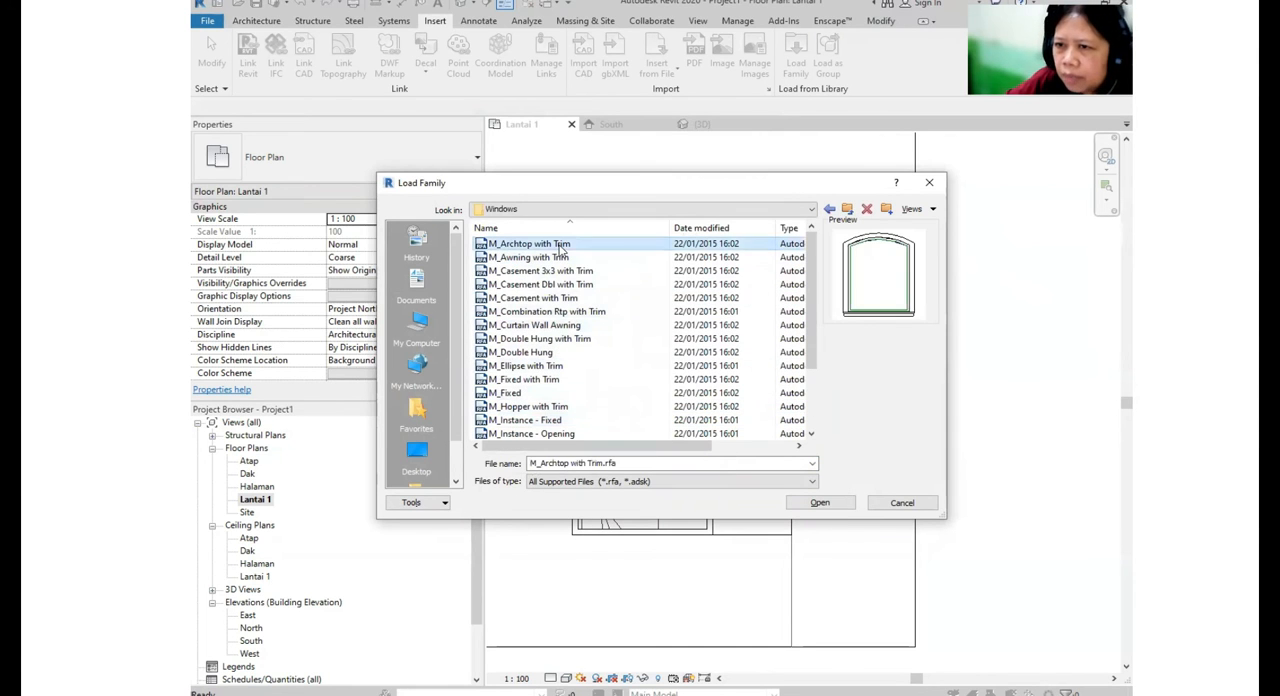
key("Down")
key("Down")
key("Down")
key("Down")
key("Down")
key("Down")
key("Down")
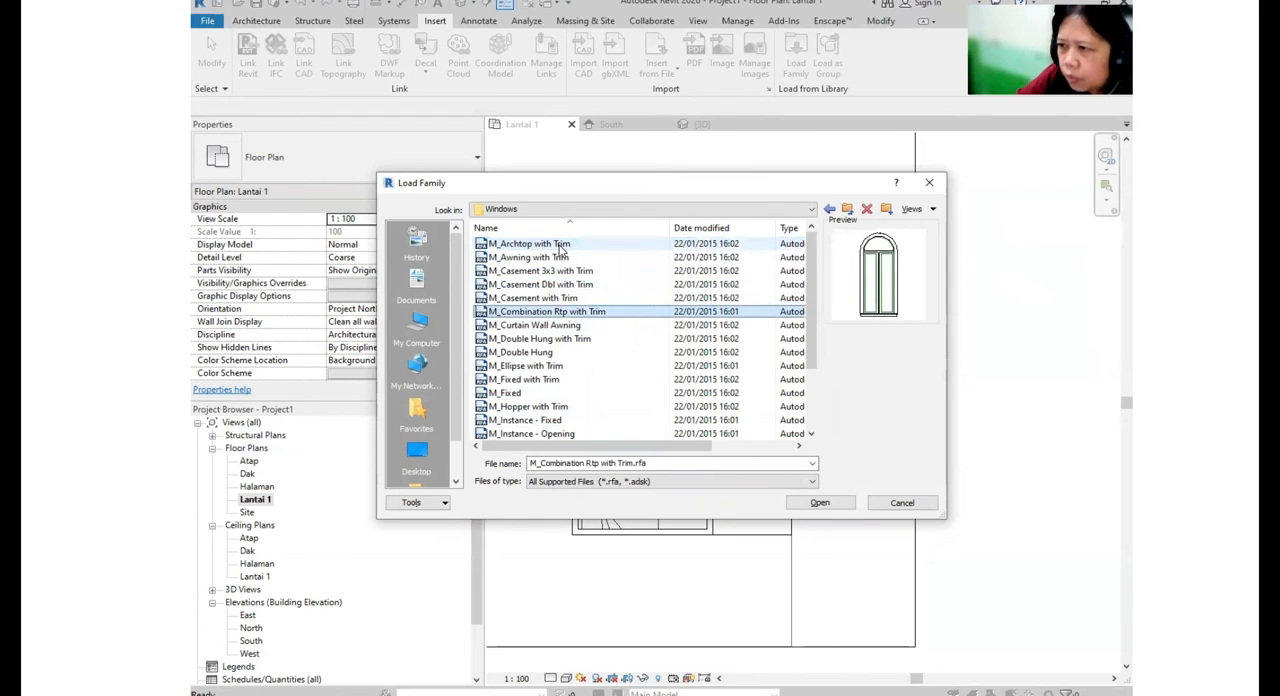
key("Down")
key("Down")
key("Down")
key("Down")
key("Down")
key("Down")
key("Down")
key("Down")
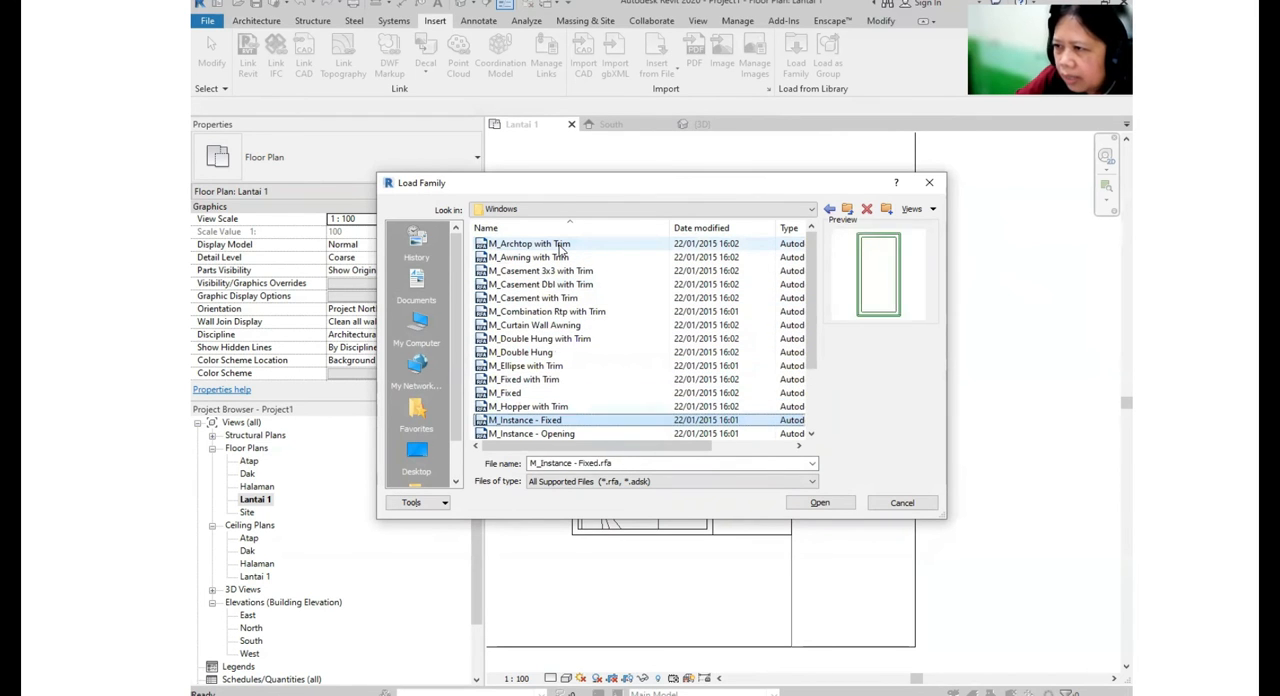
key("Up")
key("Up")
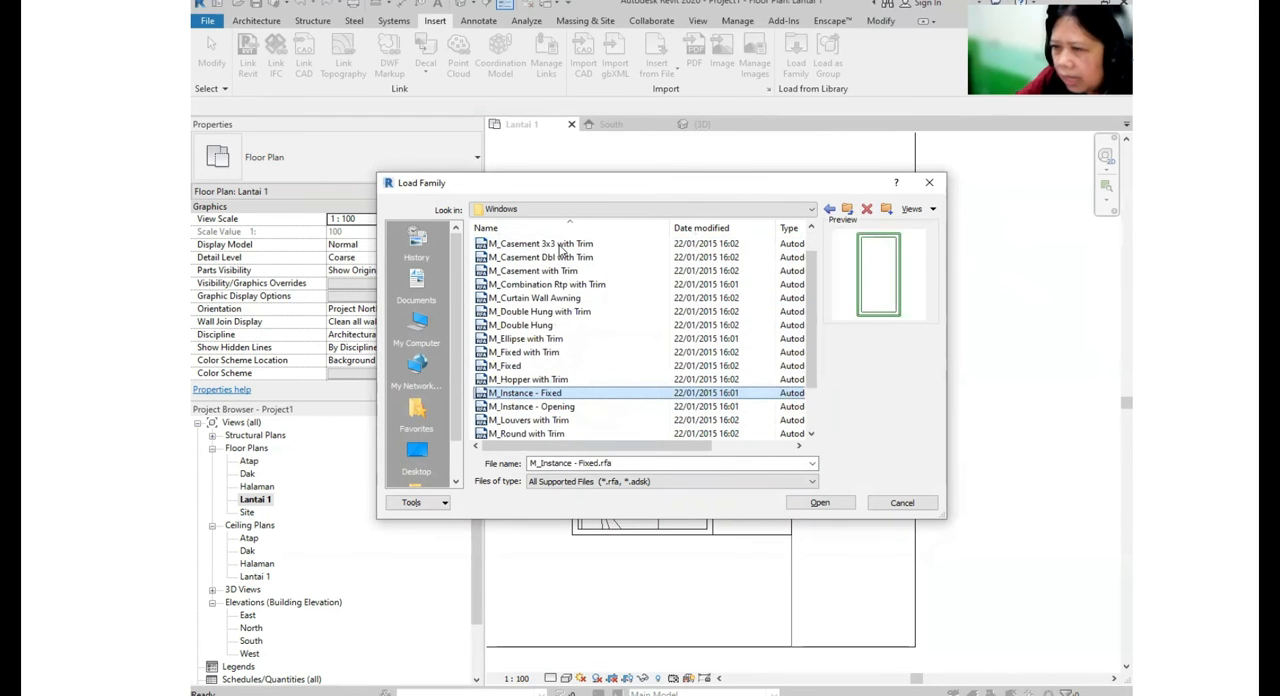
key("Down")
key("Down")
key("Down")
key("Down")
key("Down")
key("Down")
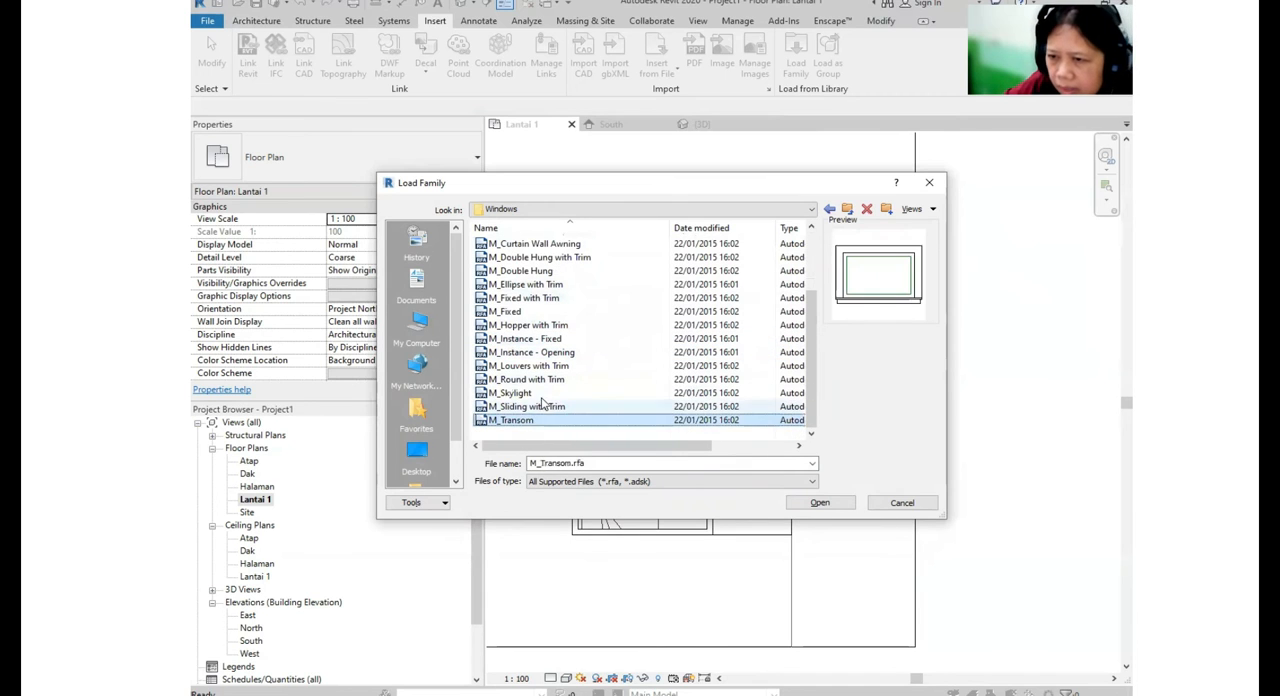
left_click(543, 394)
left_click(545, 352)
- Load the M_Instance - Fixed window family into the project
left_click(539, 340)
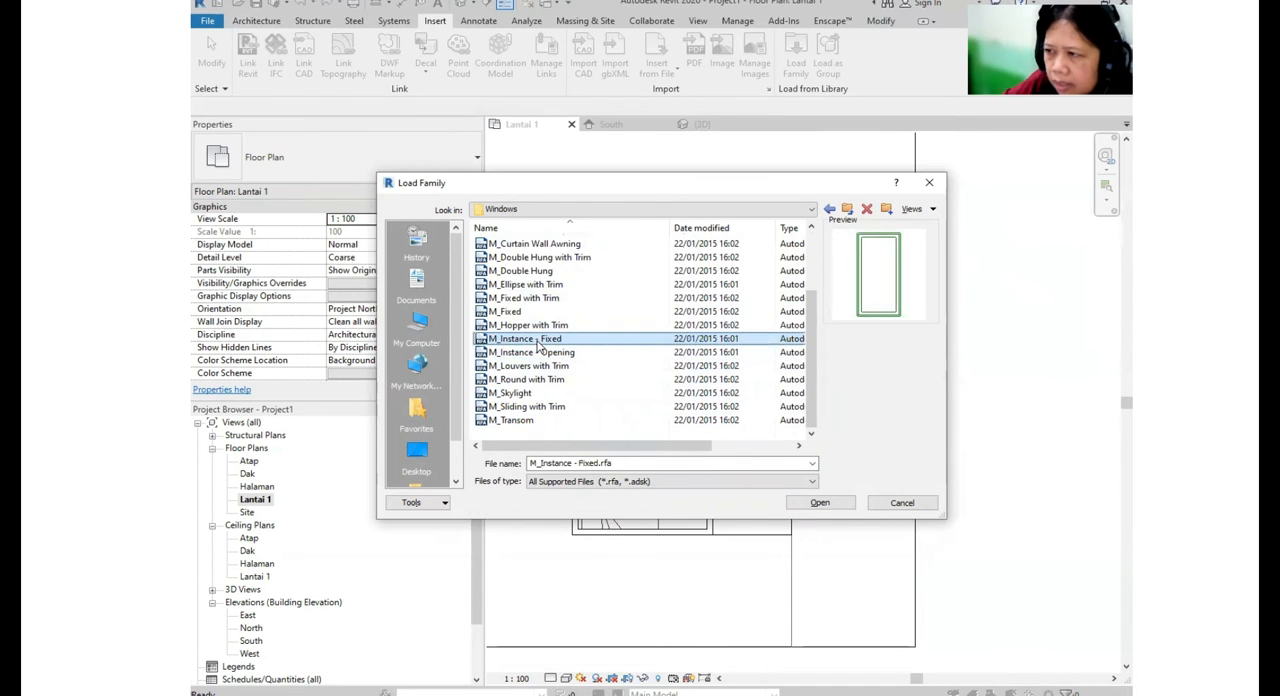
key("ctrl")
key("ctrl")
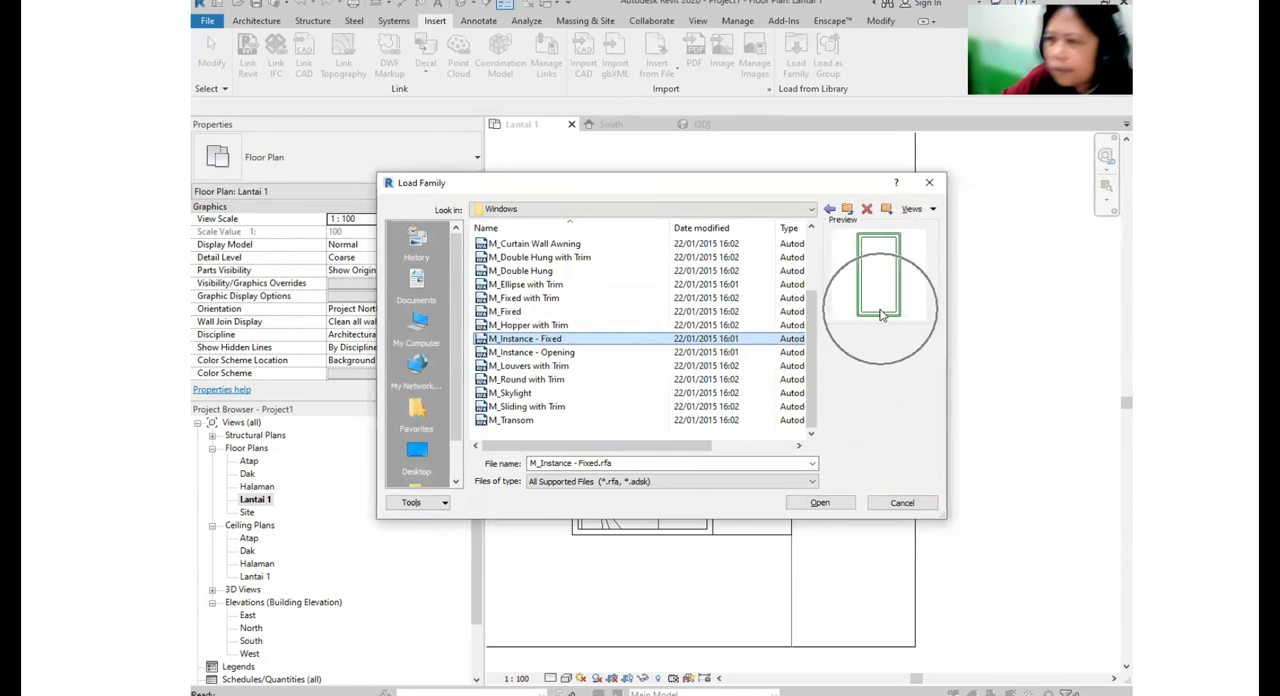
left_click(820, 502)
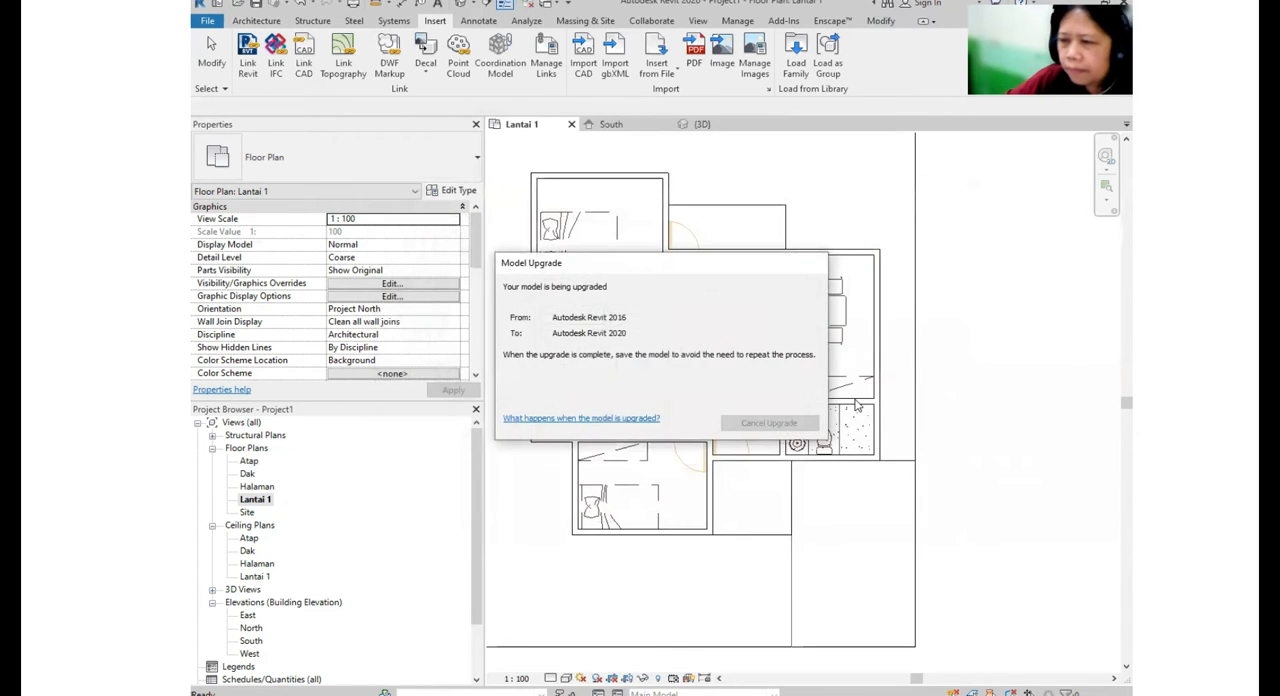
- Place a 900 x 2100mm M_Door-Exterior-Single-Entry-Half Flat Glass-Wood_Clad door in the front entrance wall beside the bathroom
middle_click_drag(756, 303, 788, 305)
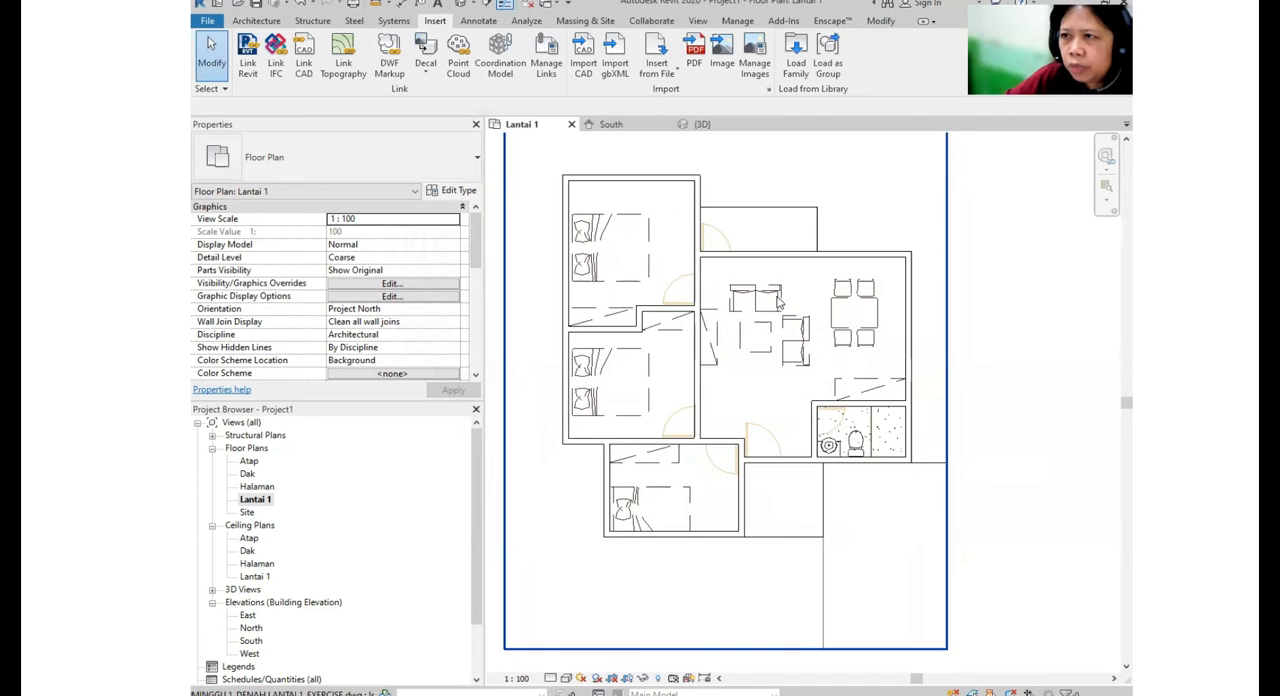
left_click(257, 20)
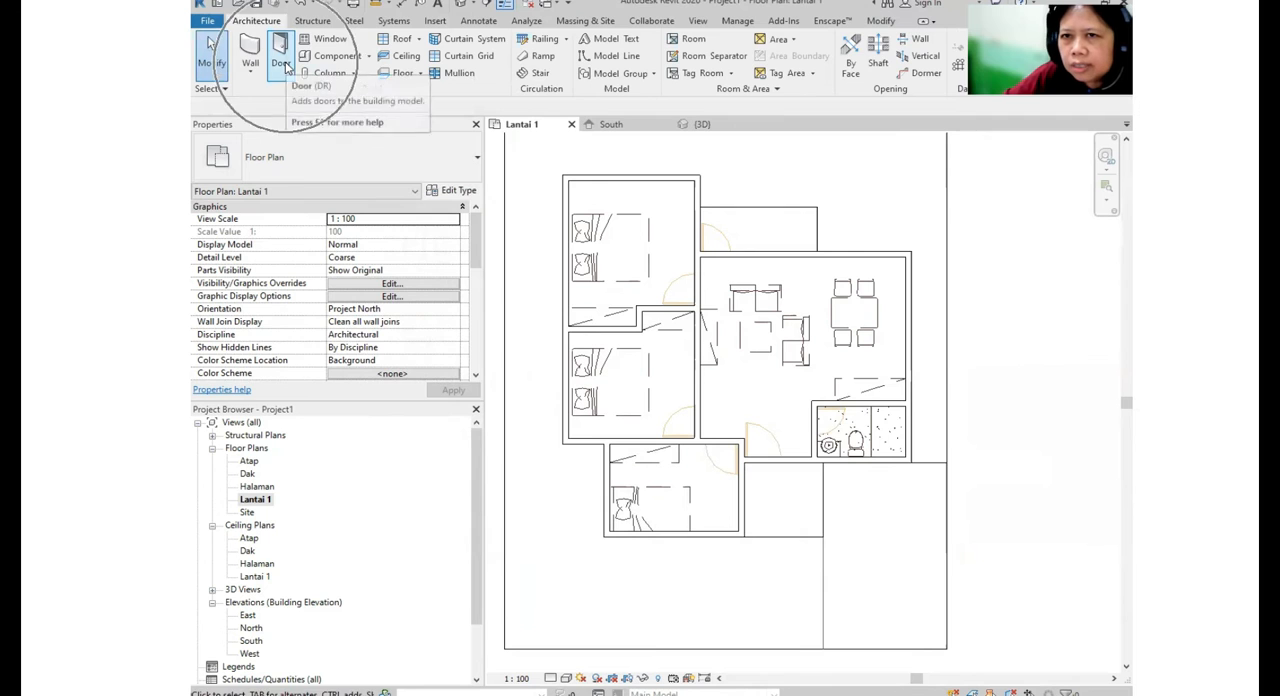
left_click(282, 62)
left_click(353, 152)
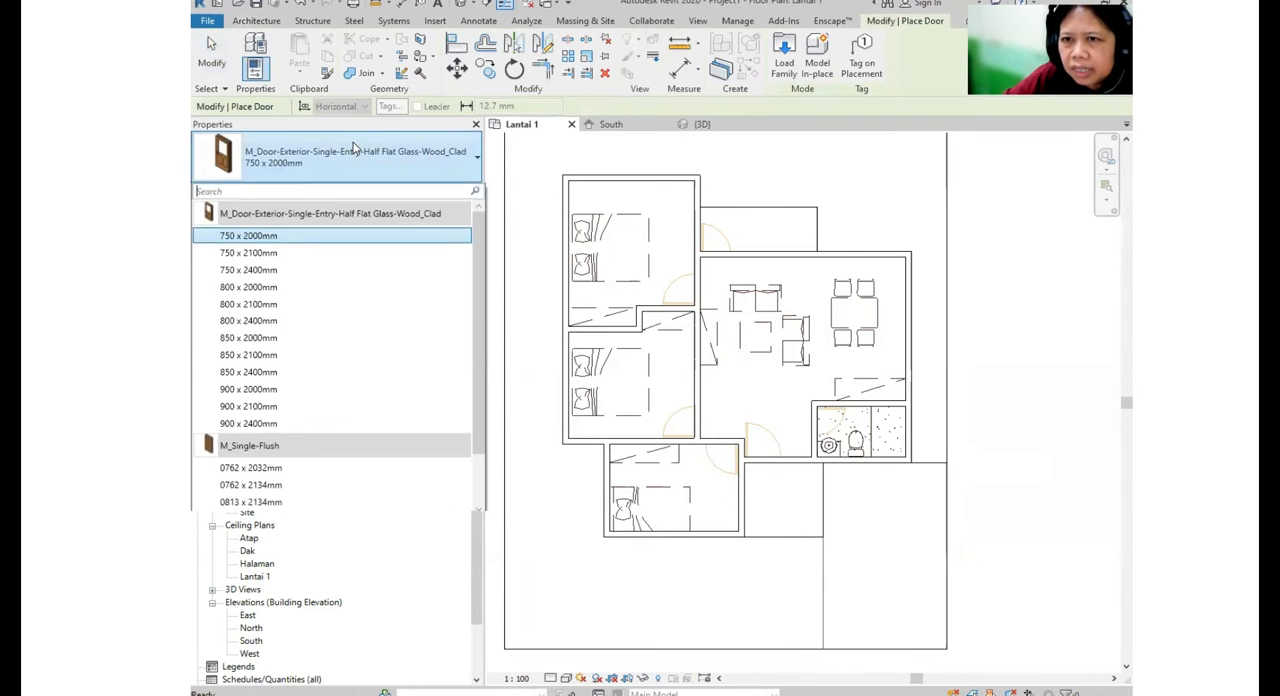
left_click_drag(479, 286, 475, 420)
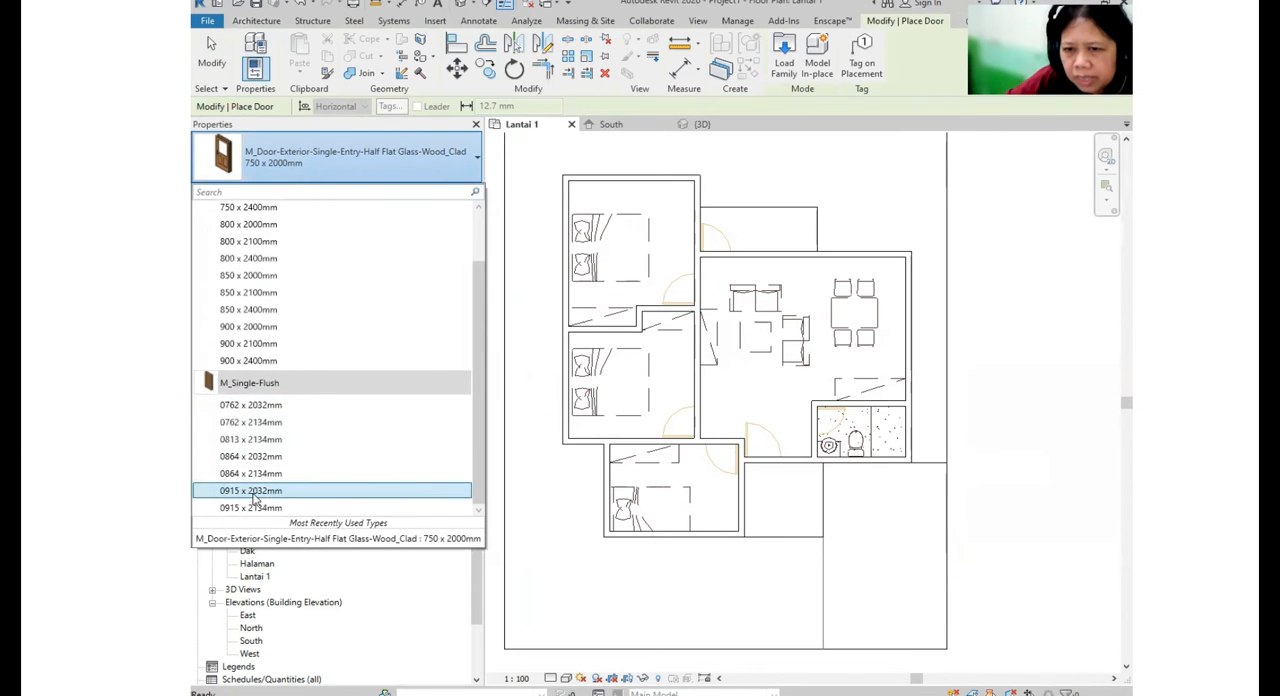
scroll(258, 400, "up", 2)
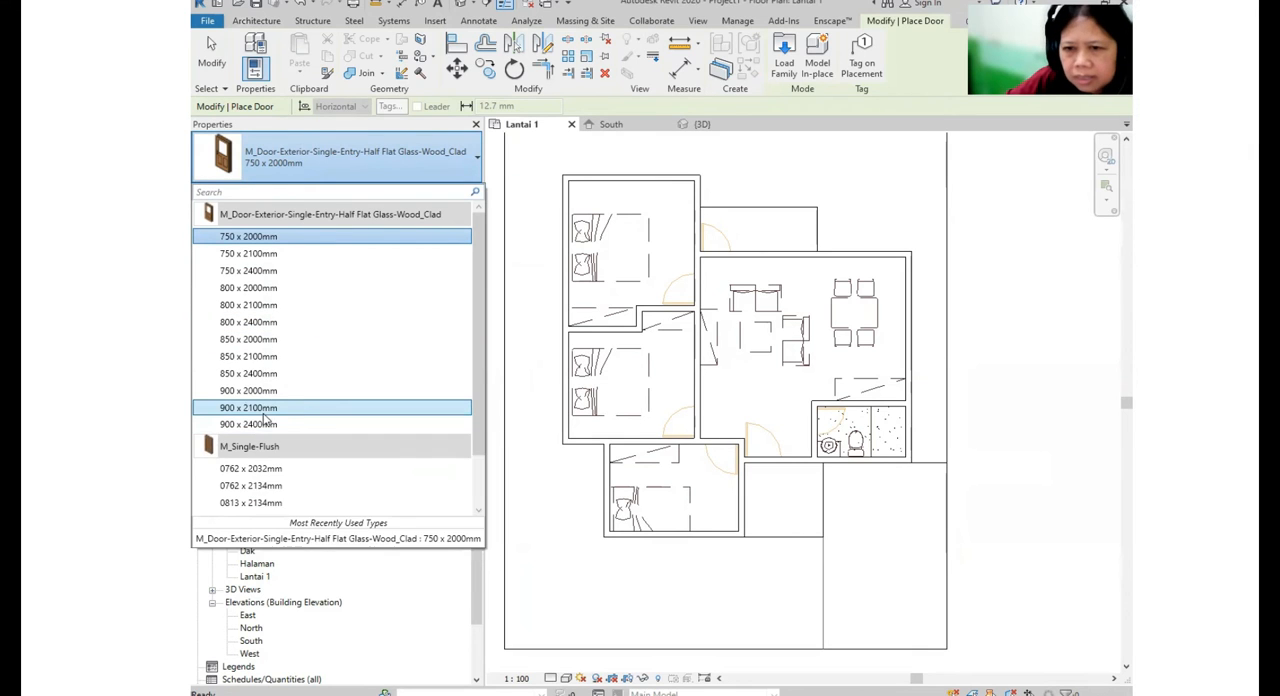
mouse_move(268, 415)
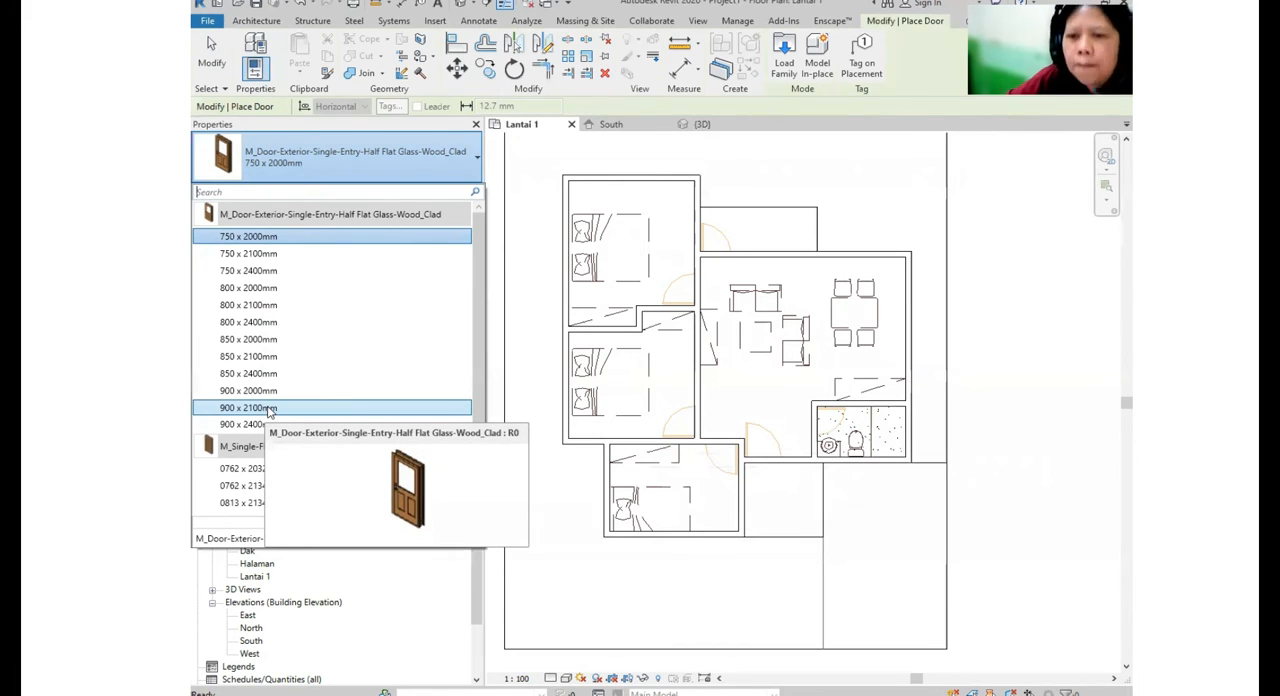
left_click(268, 408)
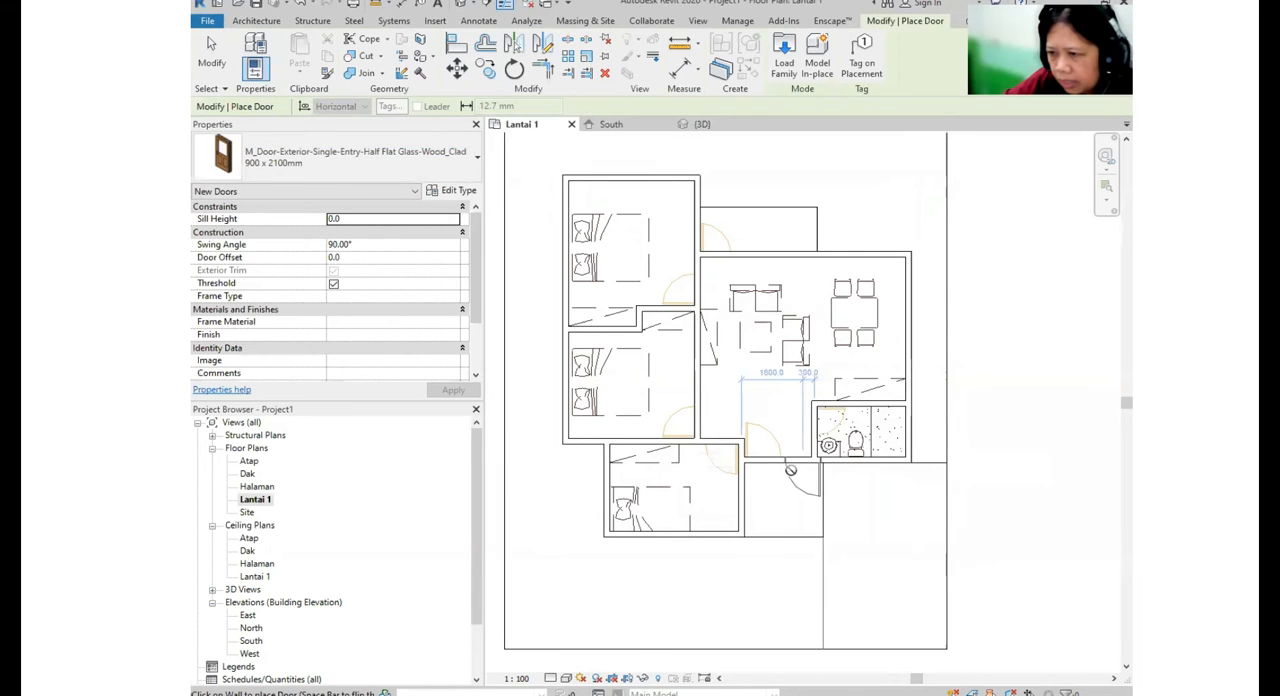
left_click(765, 461)
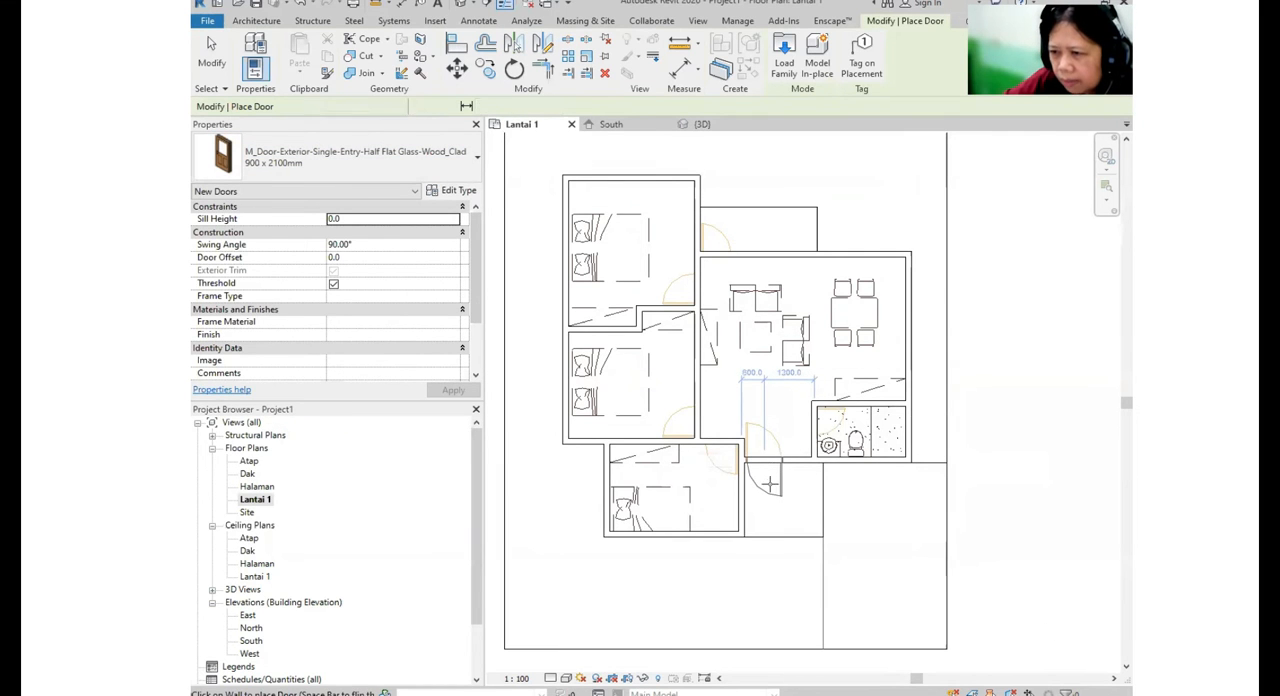
scroll(771, 483, "up", 3)
key("Escape")
key("Escape")
- Flip the entrance door's hand and facing so it swings into the house along the plan's door arc
left_click(805, 488)
scroll(771, 453, "up", 1)
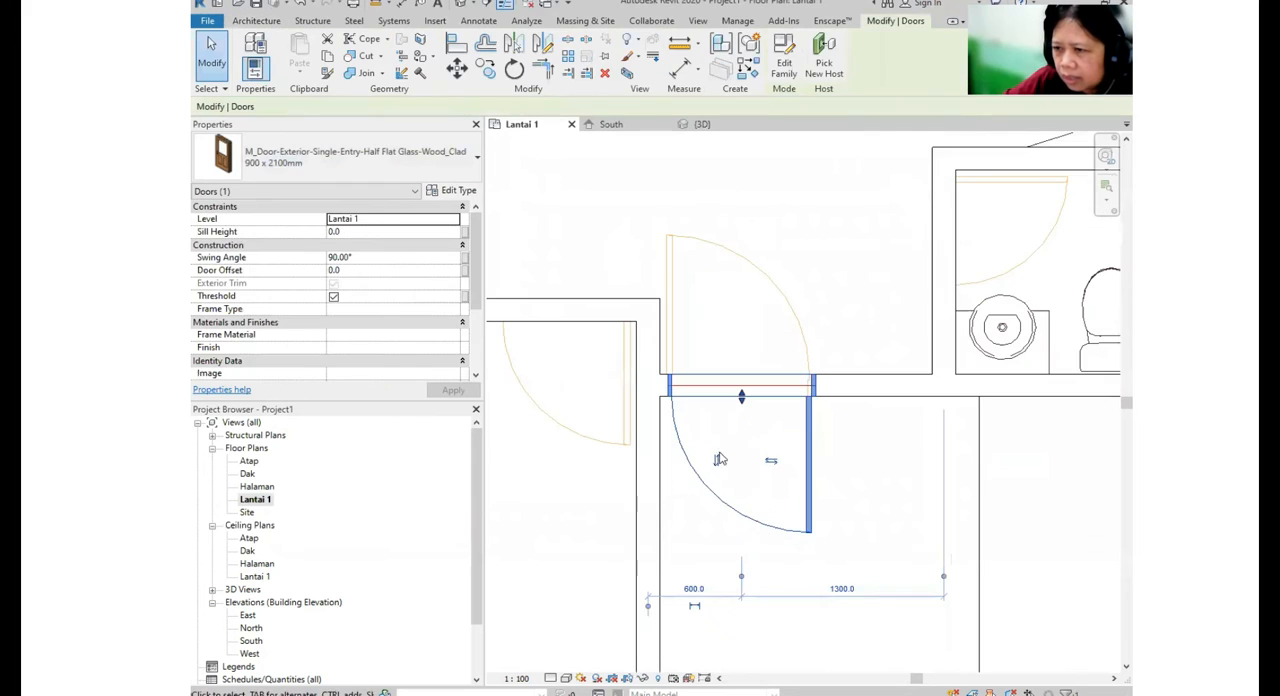
left_click(771, 463)
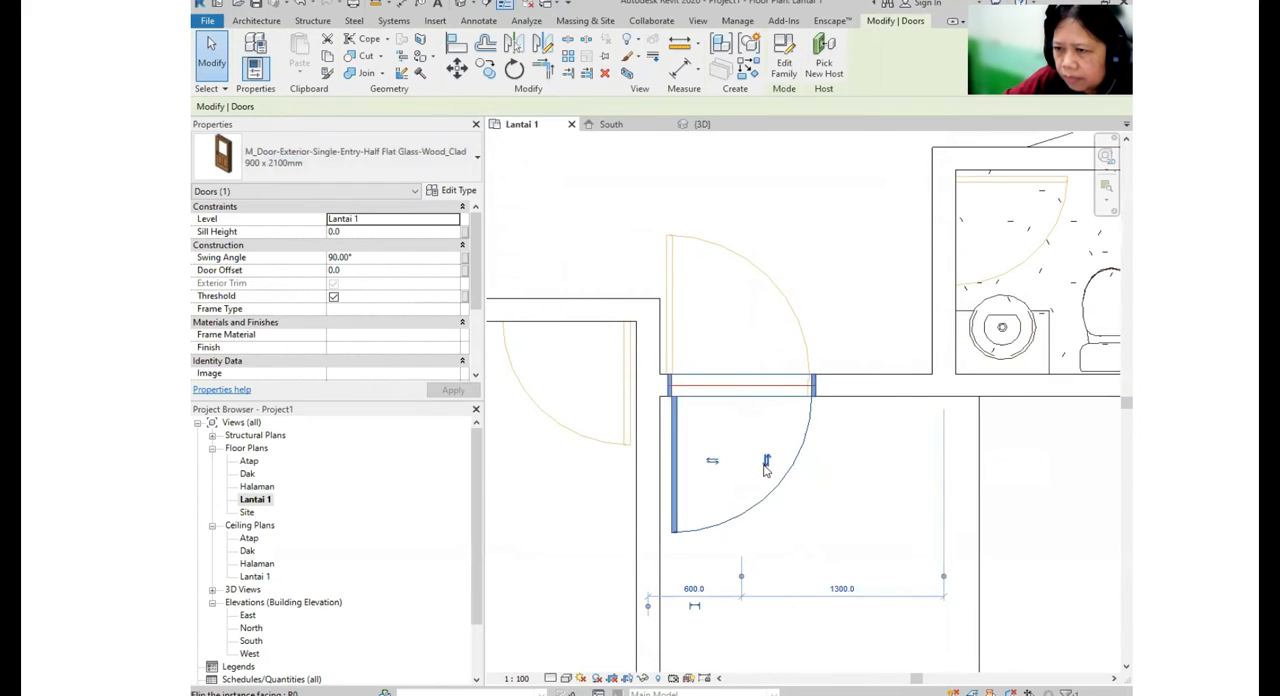
left_click(766, 462)
scroll(768, 450, "down", 5)
key("Escape")
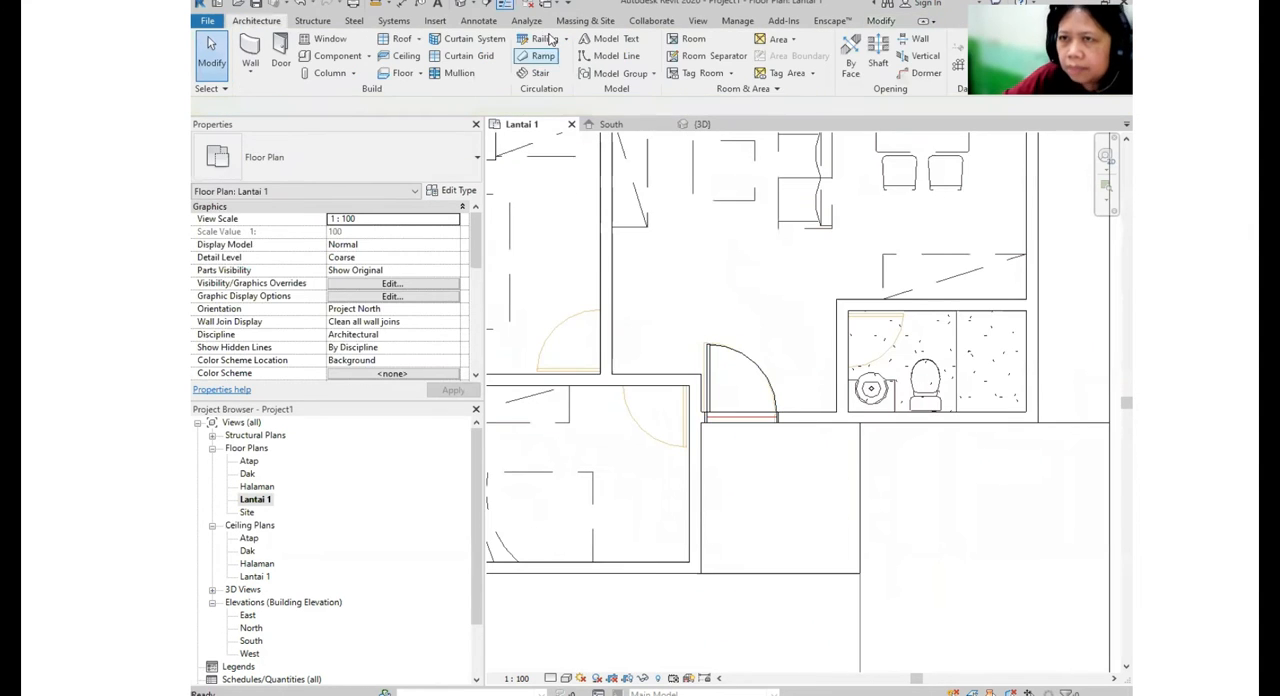
- Inspect the placed entrance door in the 3D view and return to the Lantai 1 floor plan
left_click(470, 7)
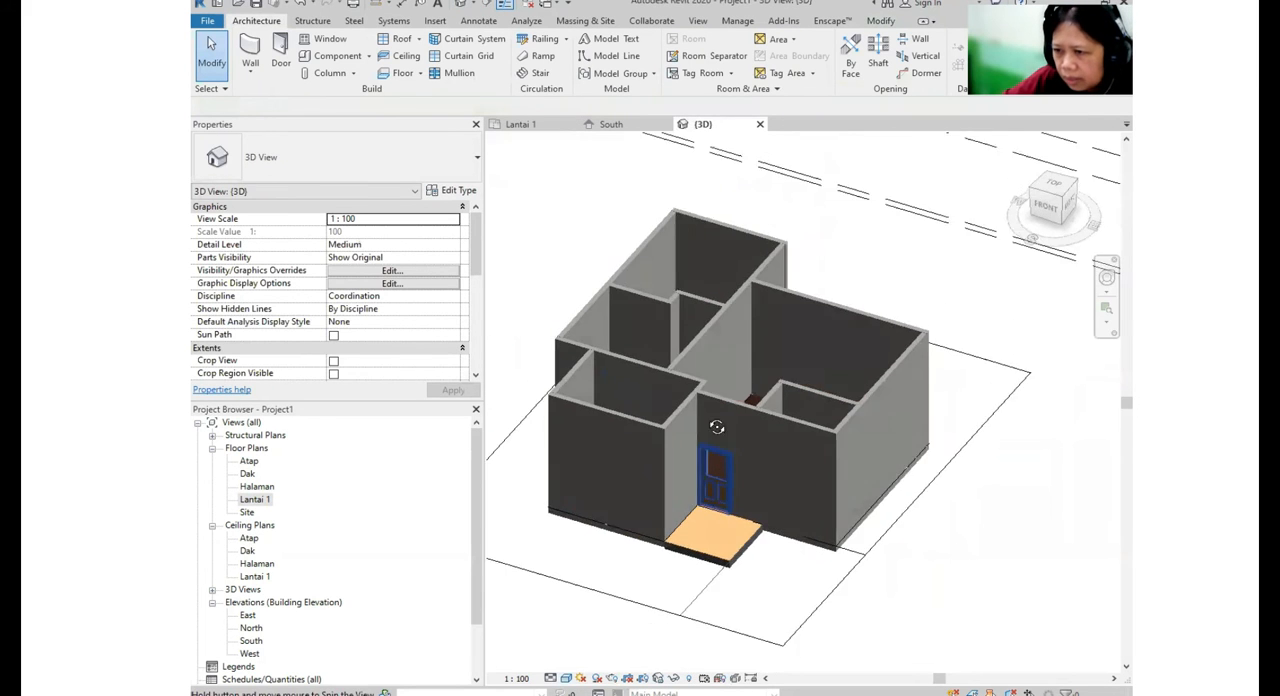
scroll(685, 500, "up", 2)
scroll(685, 494, "up", 2)
middle_click_drag(803, 486, 835, 540, "shift")
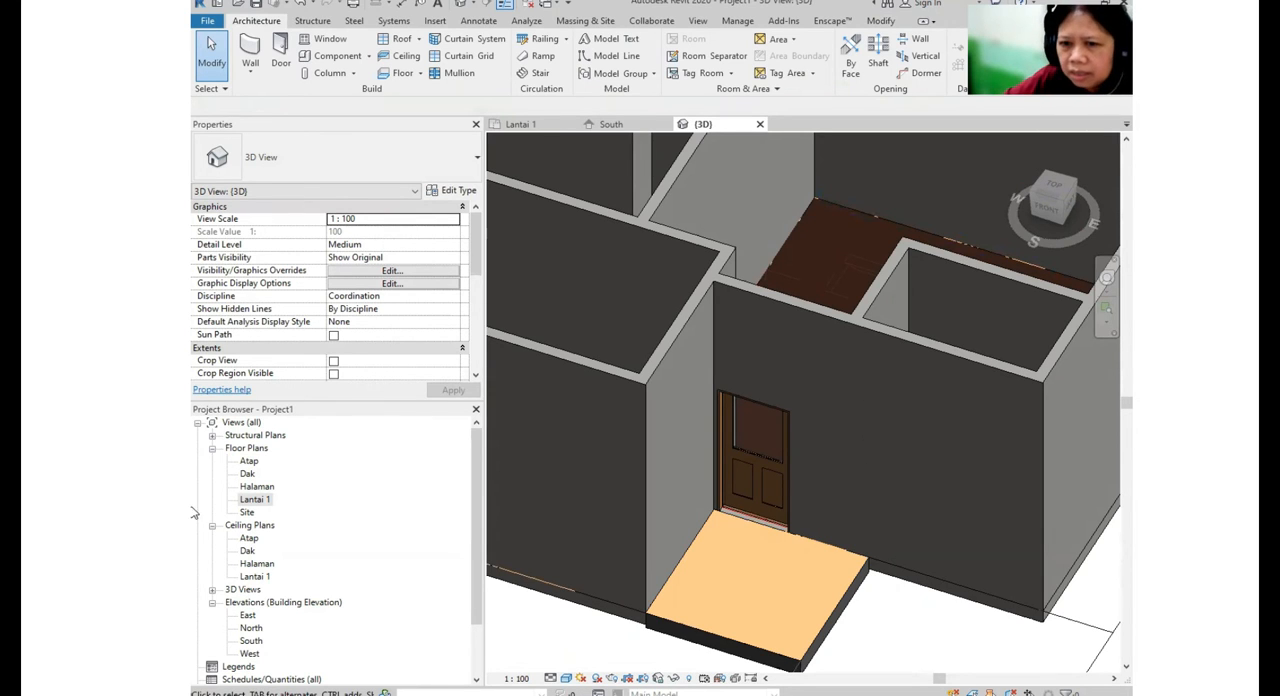
double_click(255, 499)
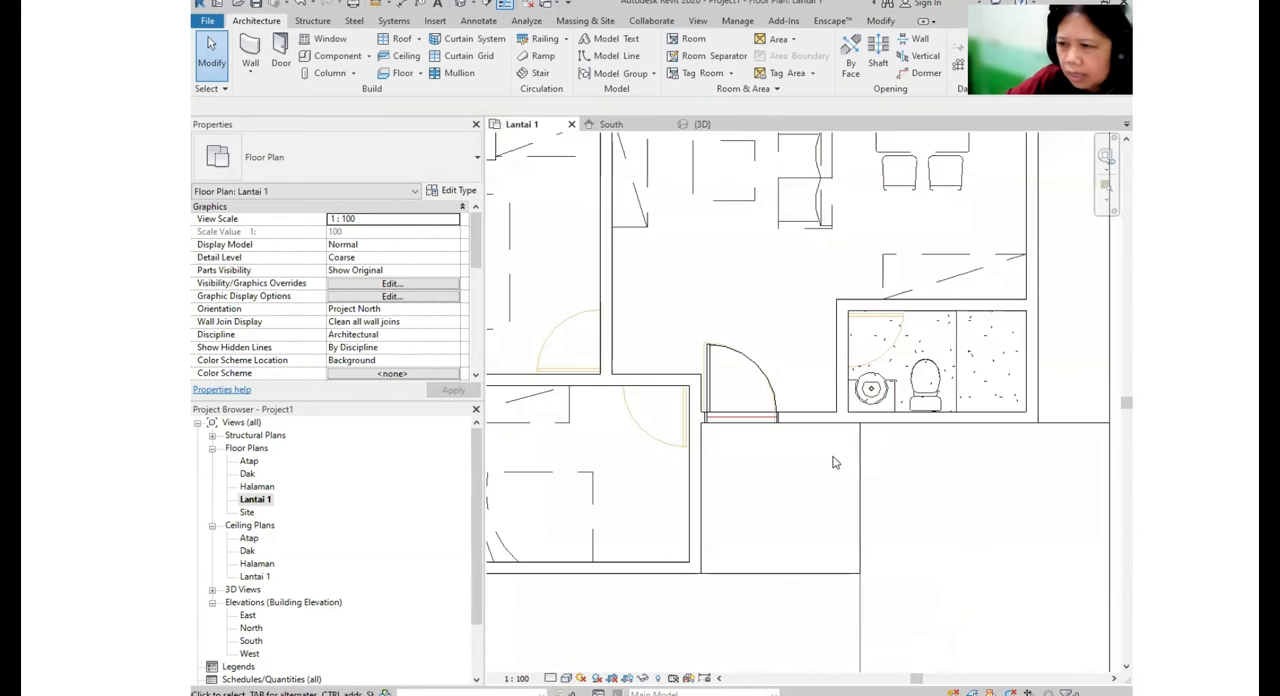
- Check the entrance door's alignment with the imported plan and its distances to the adjacent walls
scroll(846, 383, "up", 3)
left_click(832, 346)
scroll(724, 410, "up", 1)
middle_click_drag(724, 410, 772, 450)
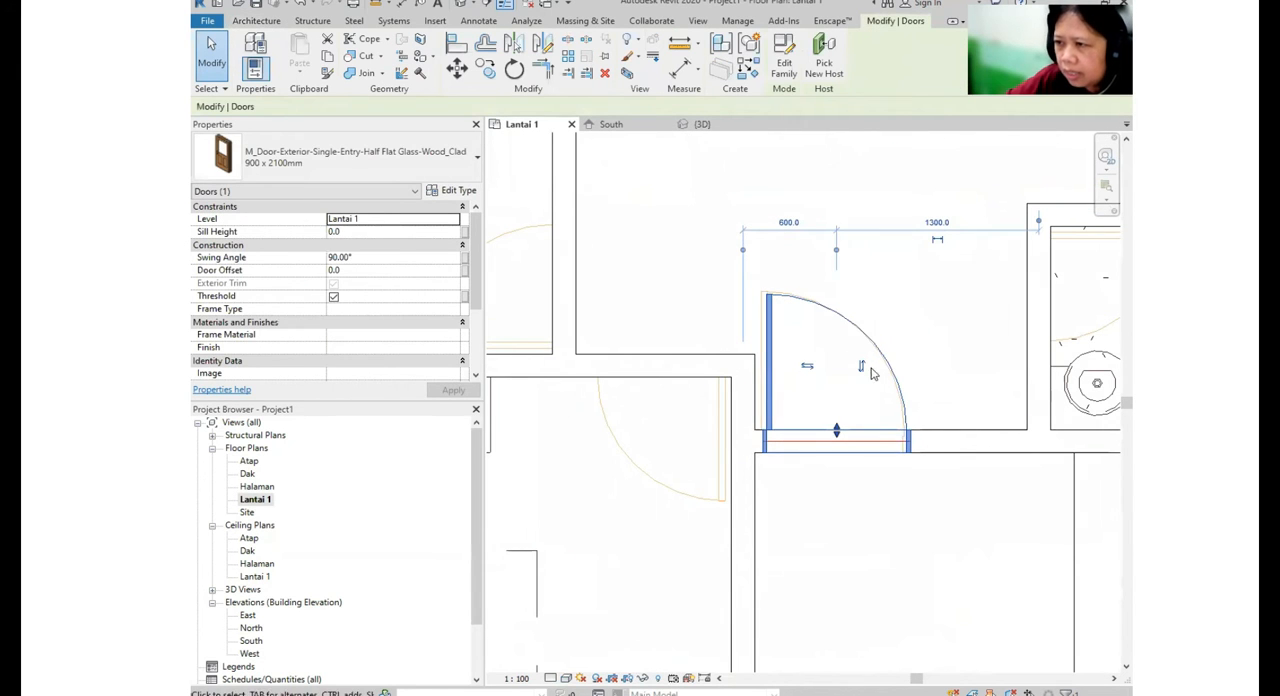
left_click(789, 222)
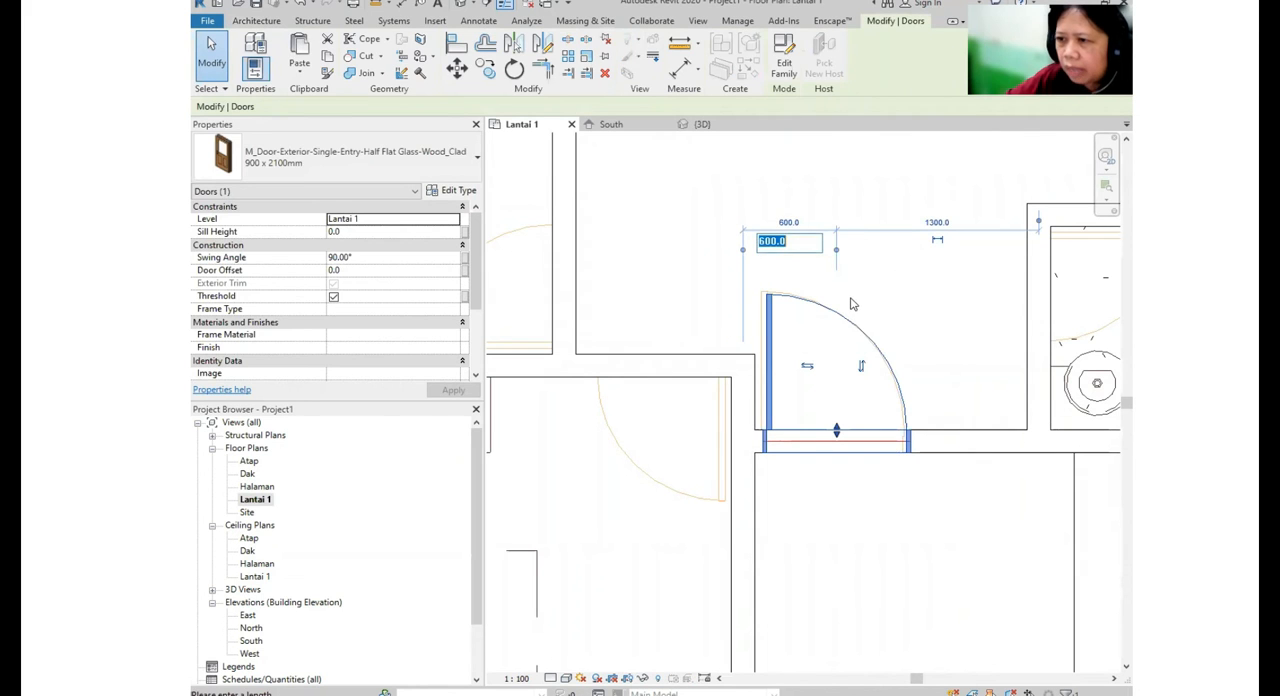
key("Escape")
key("Escape")
scroll(785, 325, "down", 4)
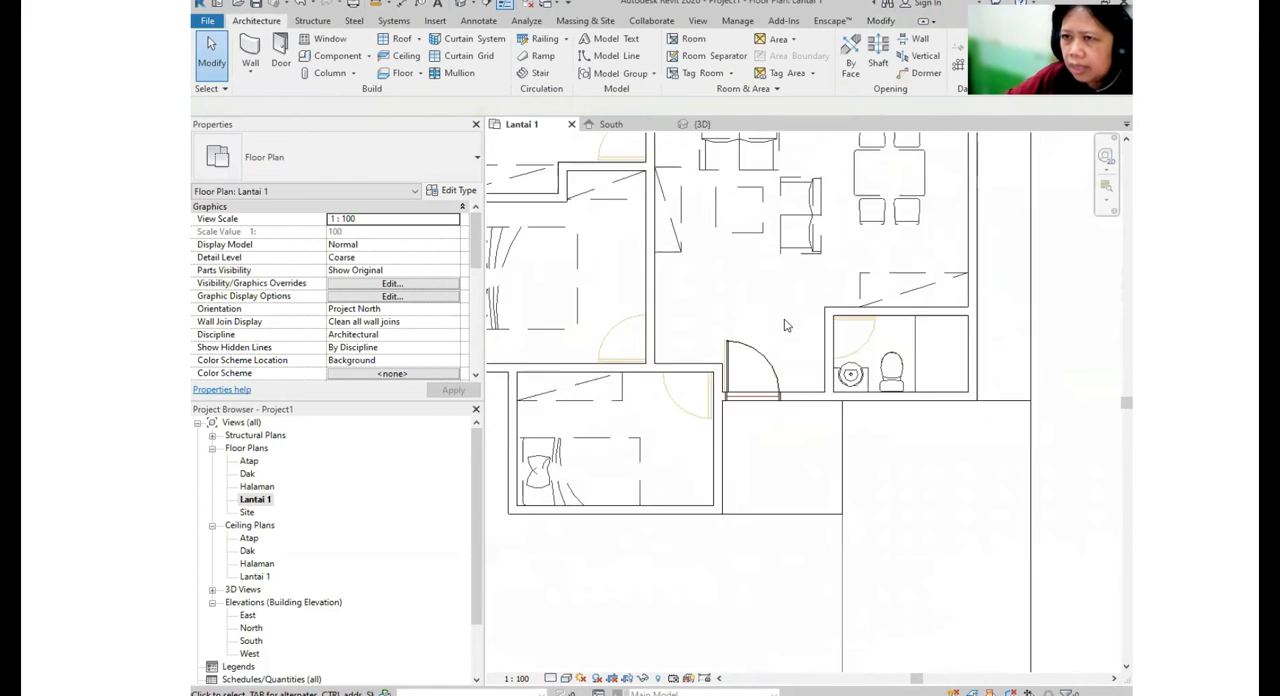
- Place a 900 x 2100mm M_Door-Exterior-Single-Entry-Half Flat Glass-Wood_Clad door in the front bedroom's wall beside the entrance
scroll(785, 325, "down", 1)
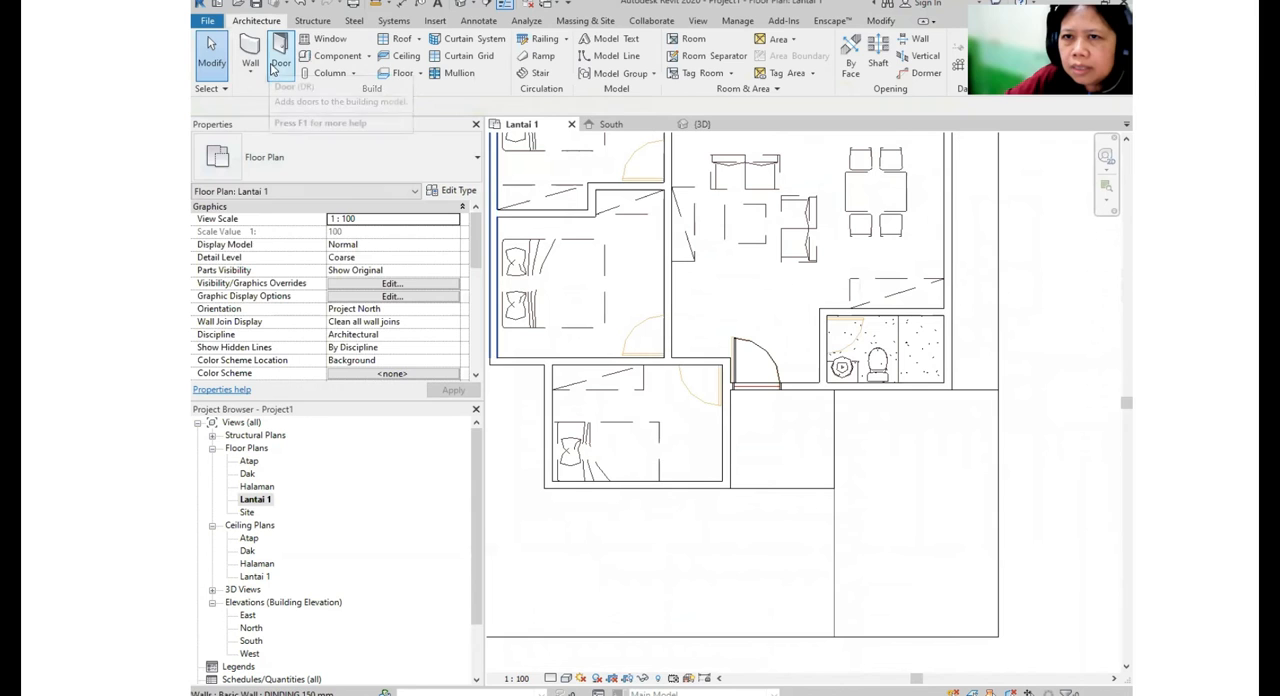
left_click(280, 55)
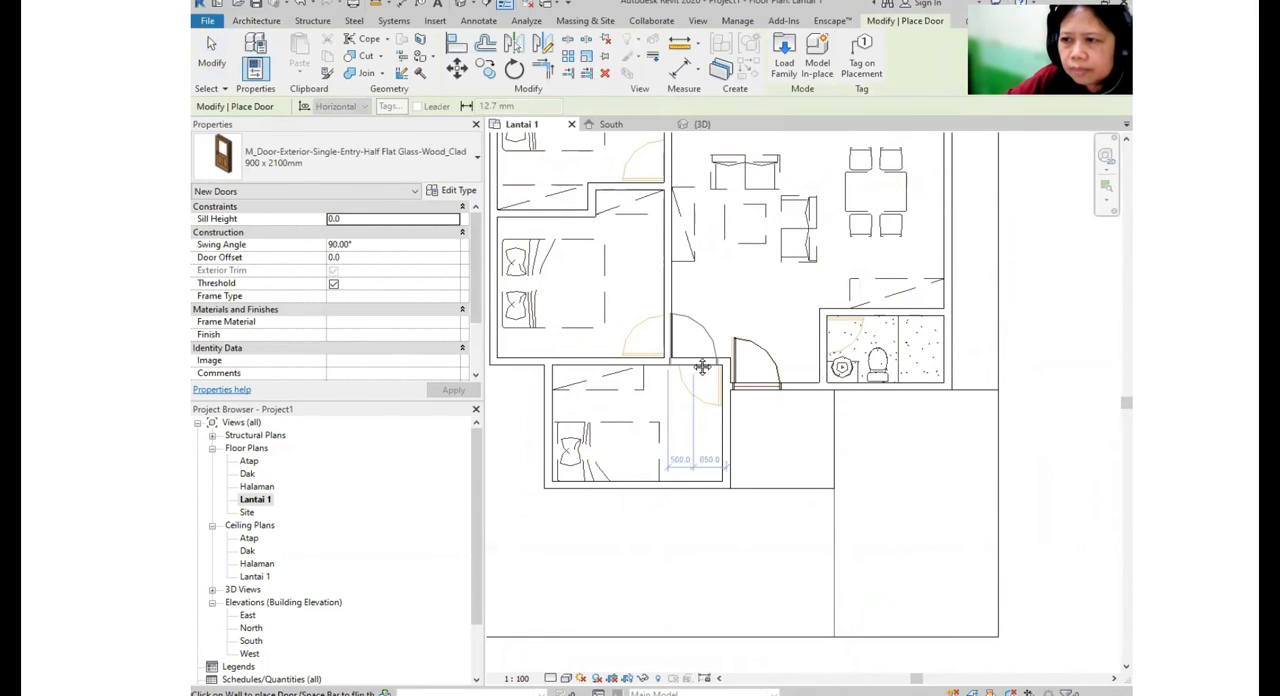
scroll(700, 366, "up", 4)
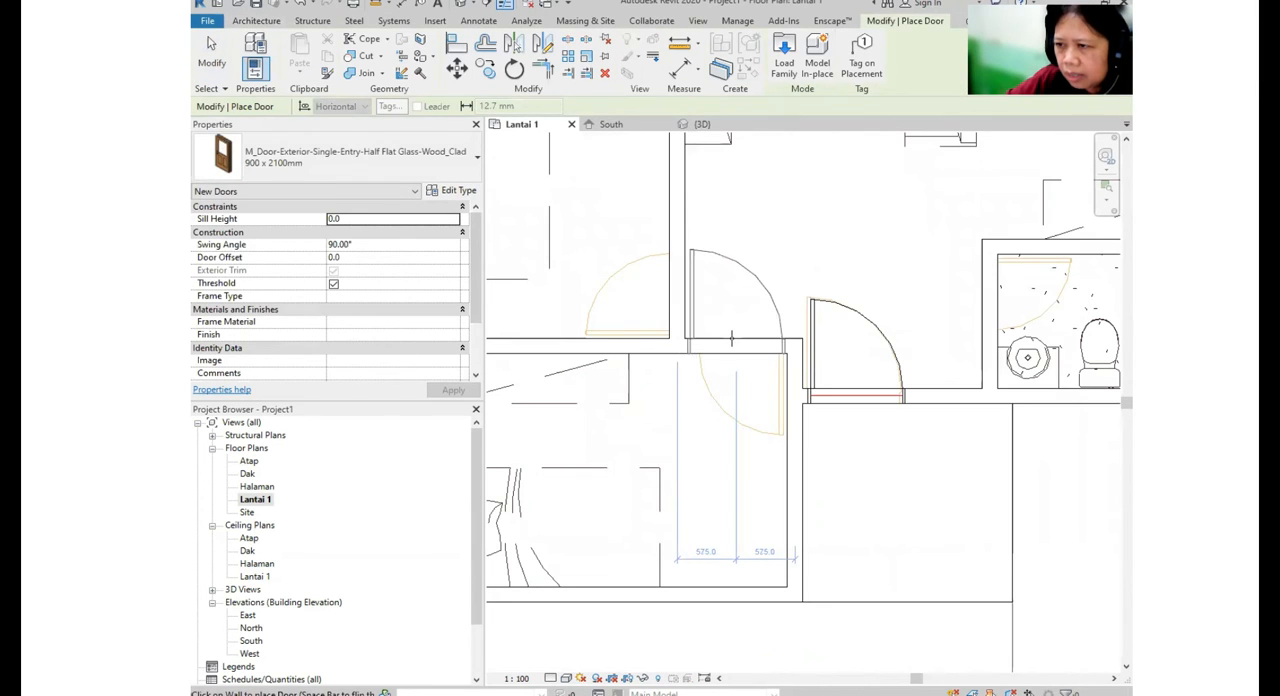
left_click(733, 338)
scroll(708, 350, "down", 3)
scroll(658, 302, "up", 2)
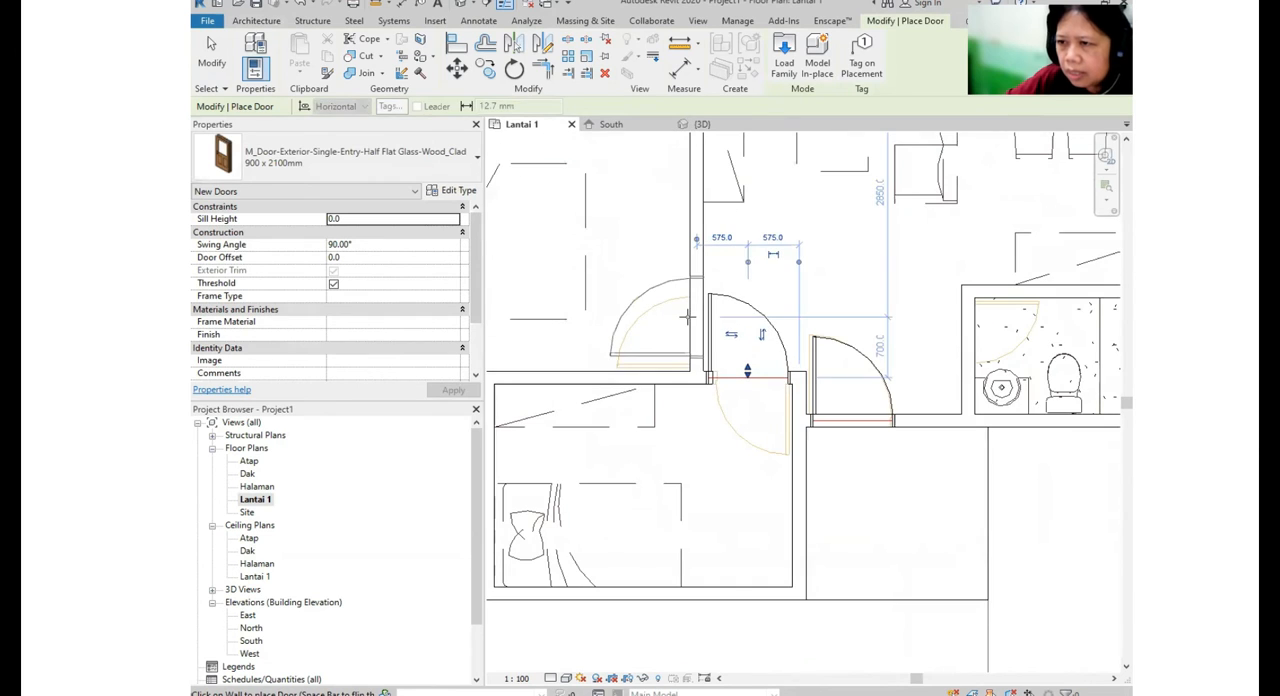
- Place the same 900 x 2100mm door in the living-room walls of the other two bedrooms and in the rear terrace wall
left_click(688, 317)
scroll(695, 312, "down", 2)
middle_click_drag(728, 250, 717, 525)
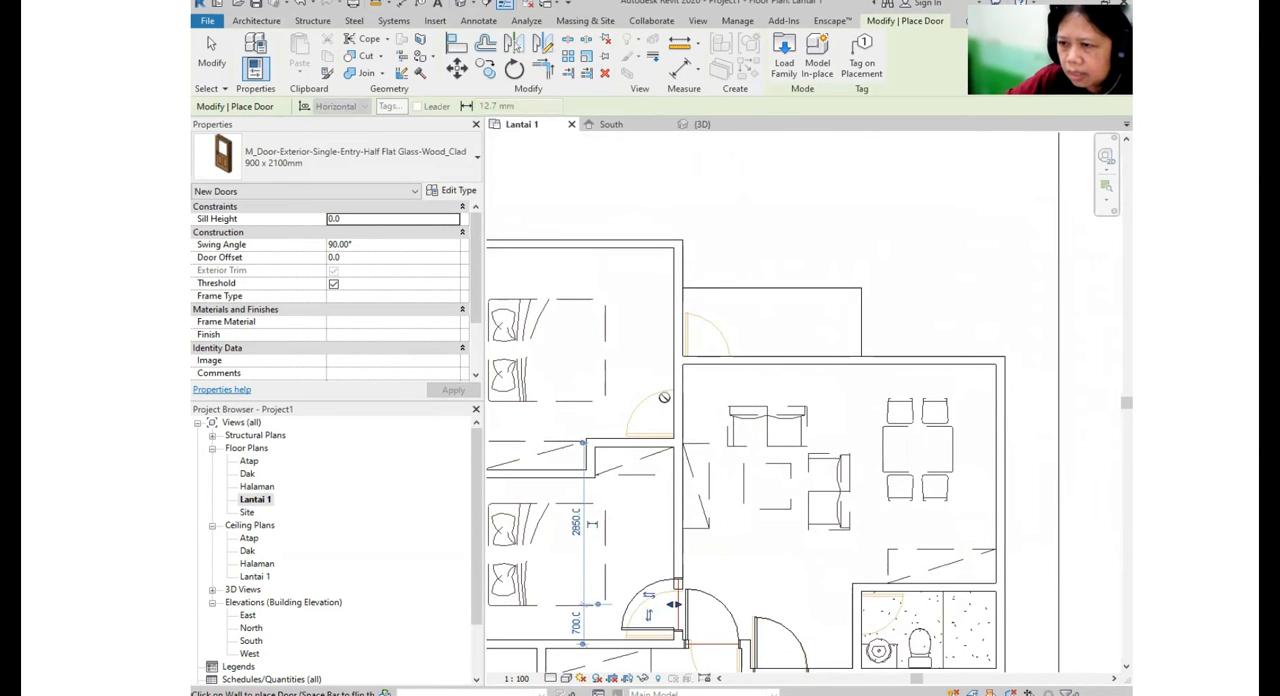
left_click(672, 400)
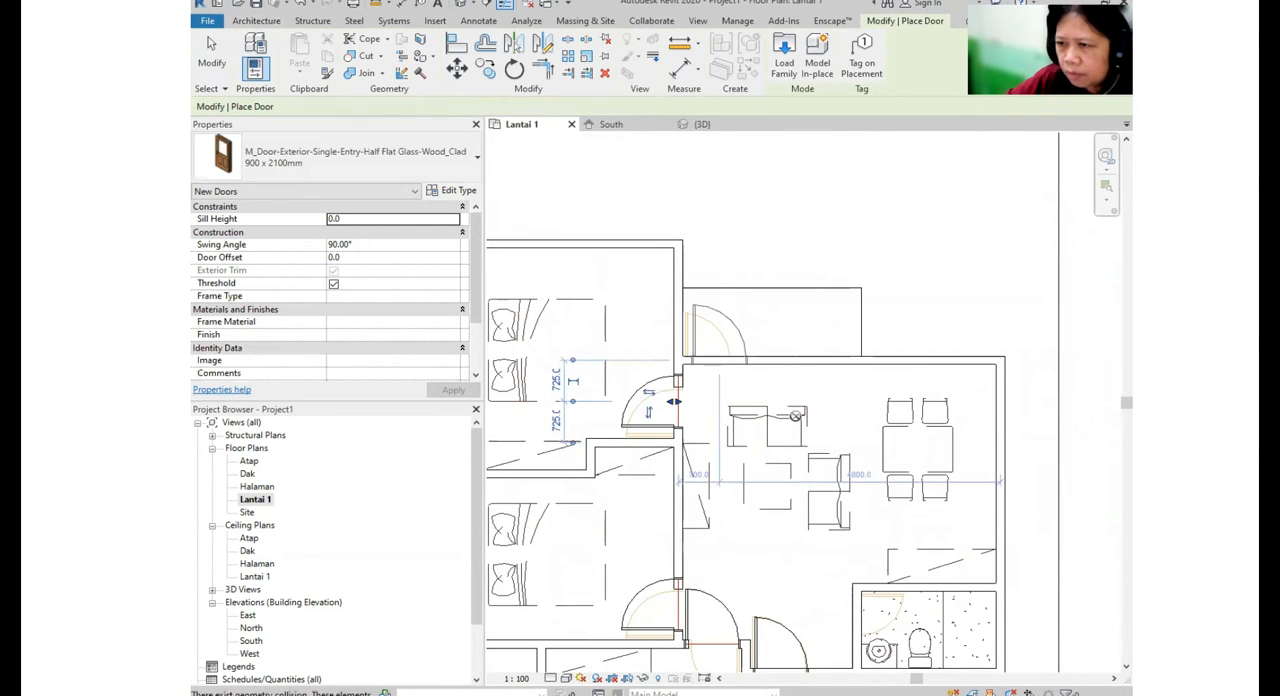
- Place an M_Single-Flush 0915 x 2134mm door in the bathroom wall facing the entrance area
middle_click_drag(806, 422, 806, 162)
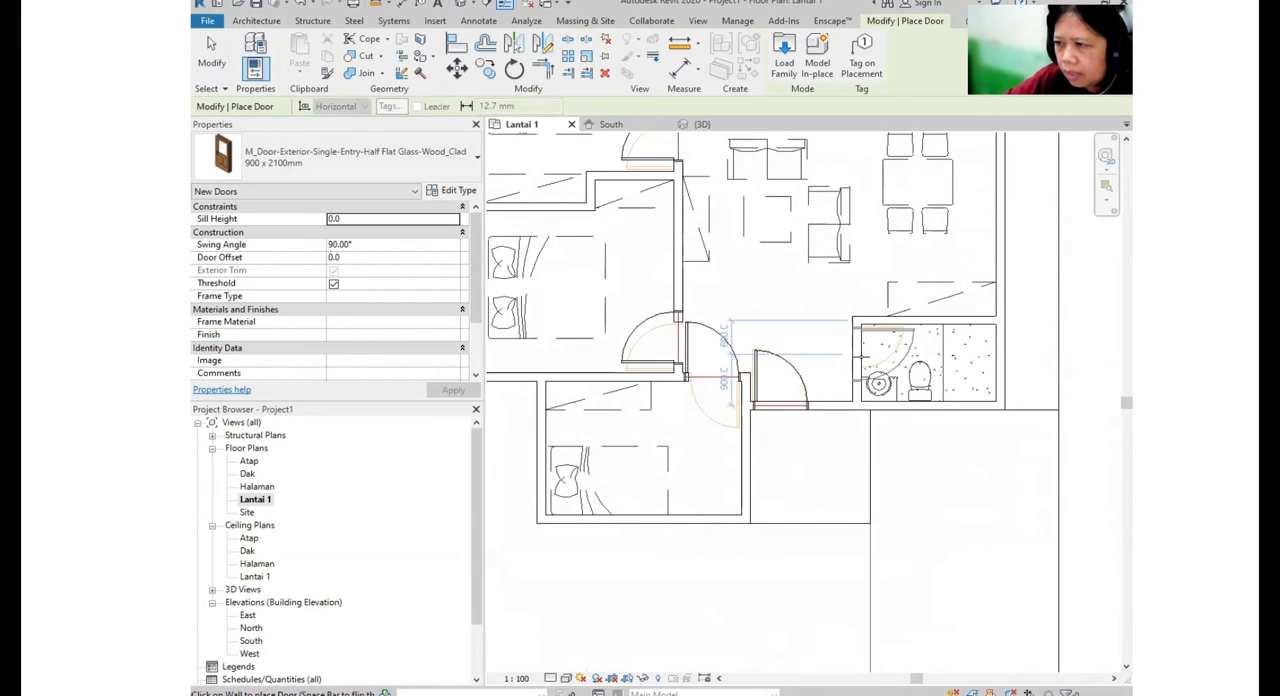
key("ctrl")
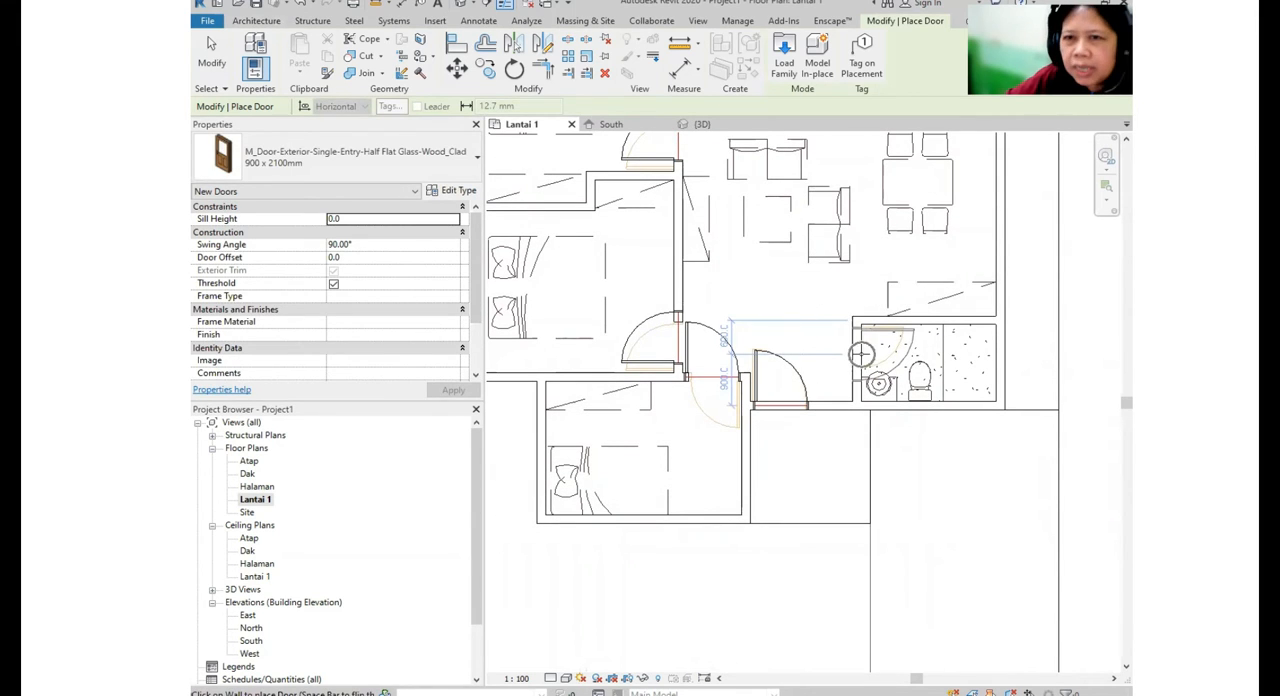
left_click(310, 150)
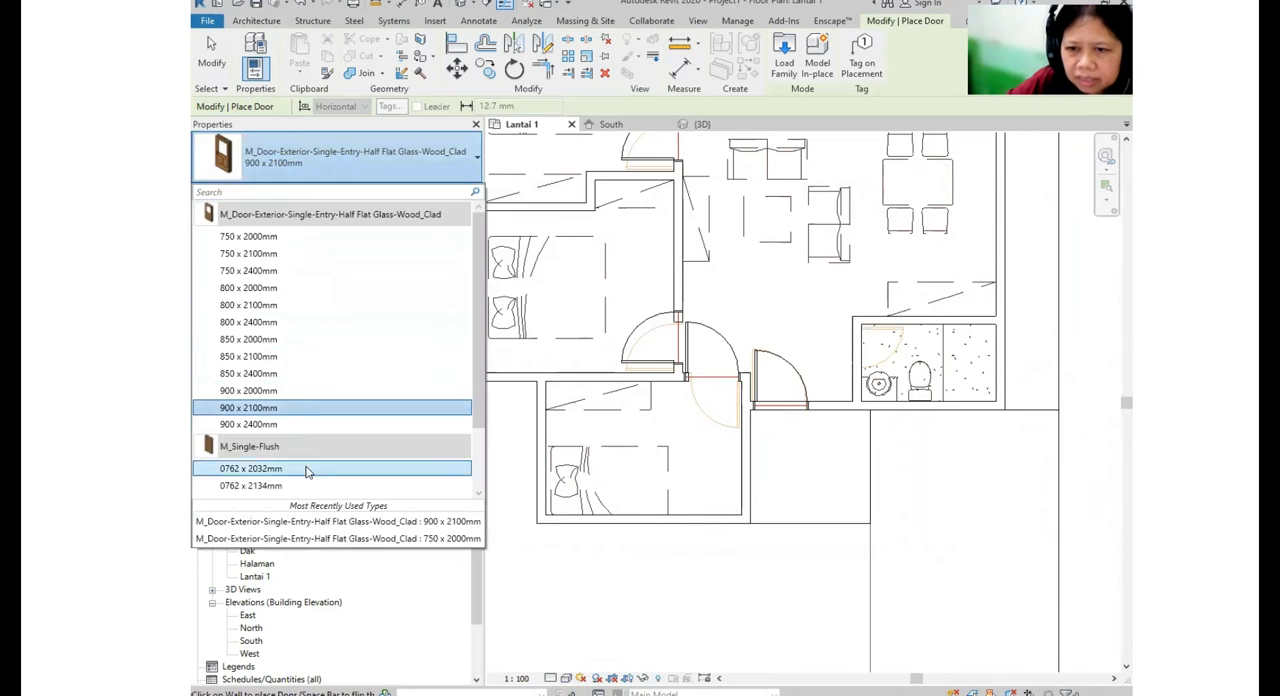
scroll(270, 489, "down", 1)
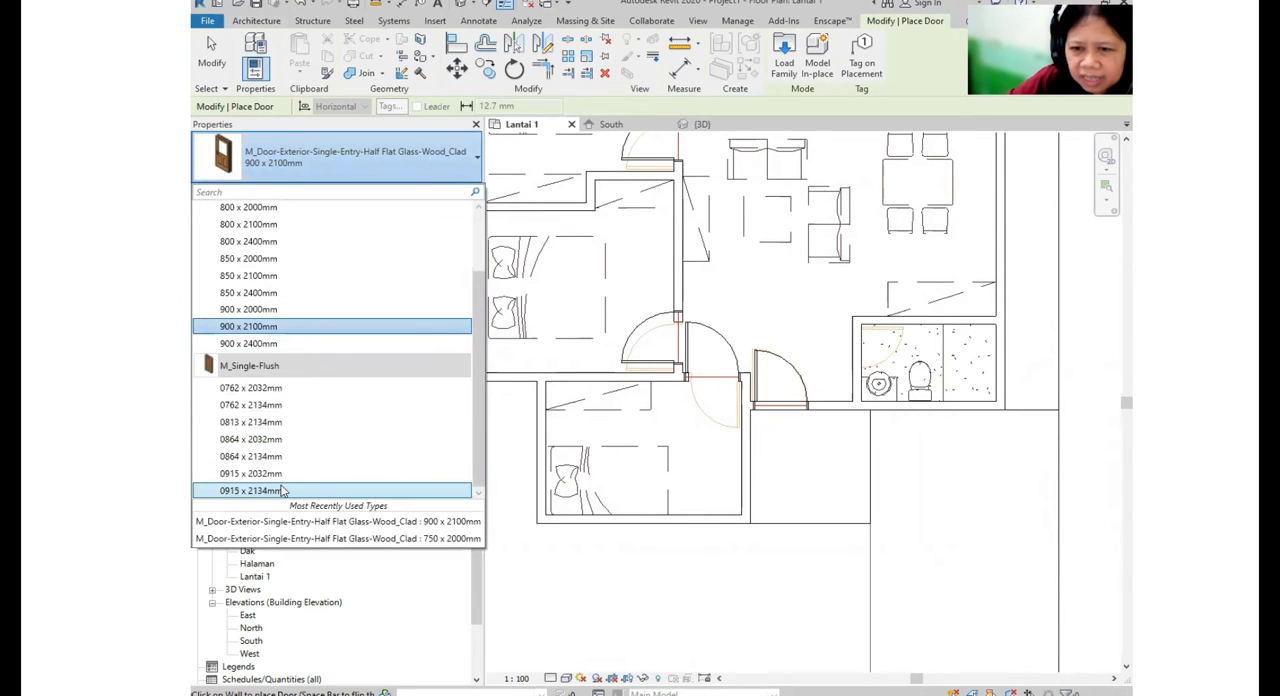
key("ctrl")
left_click(250, 490)
scroll(858, 352, "up", 1)
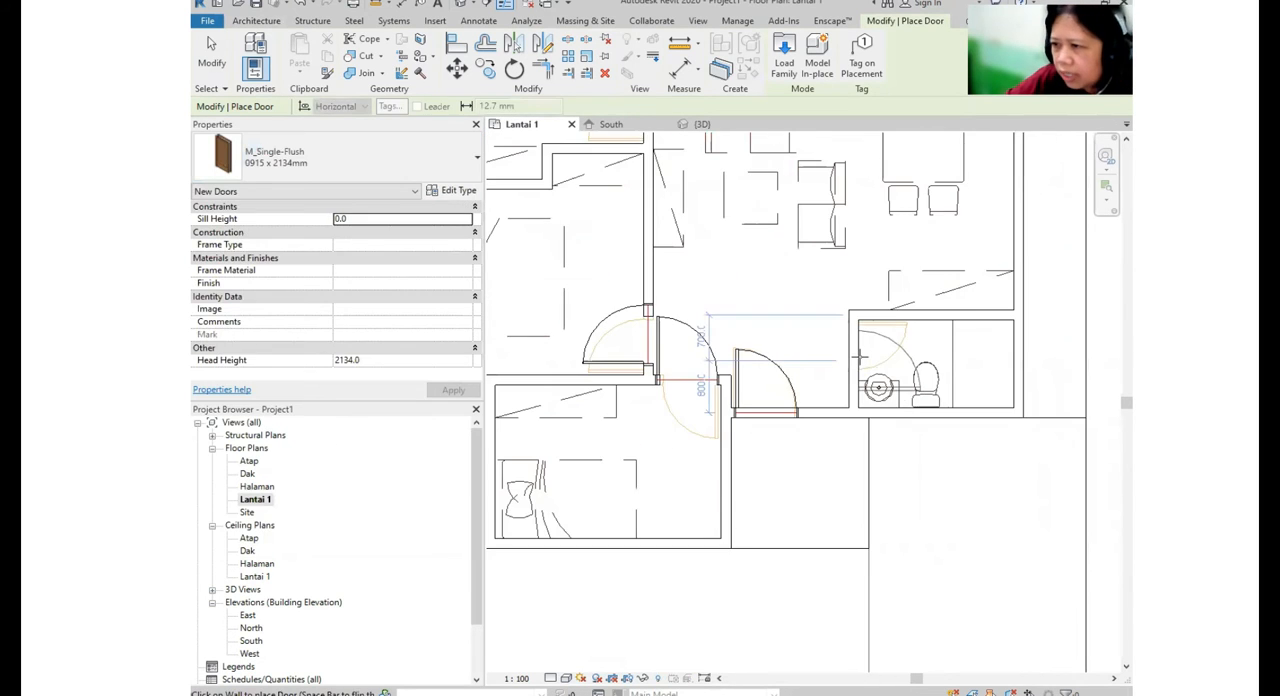
scroll(862, 355, "up", 2)
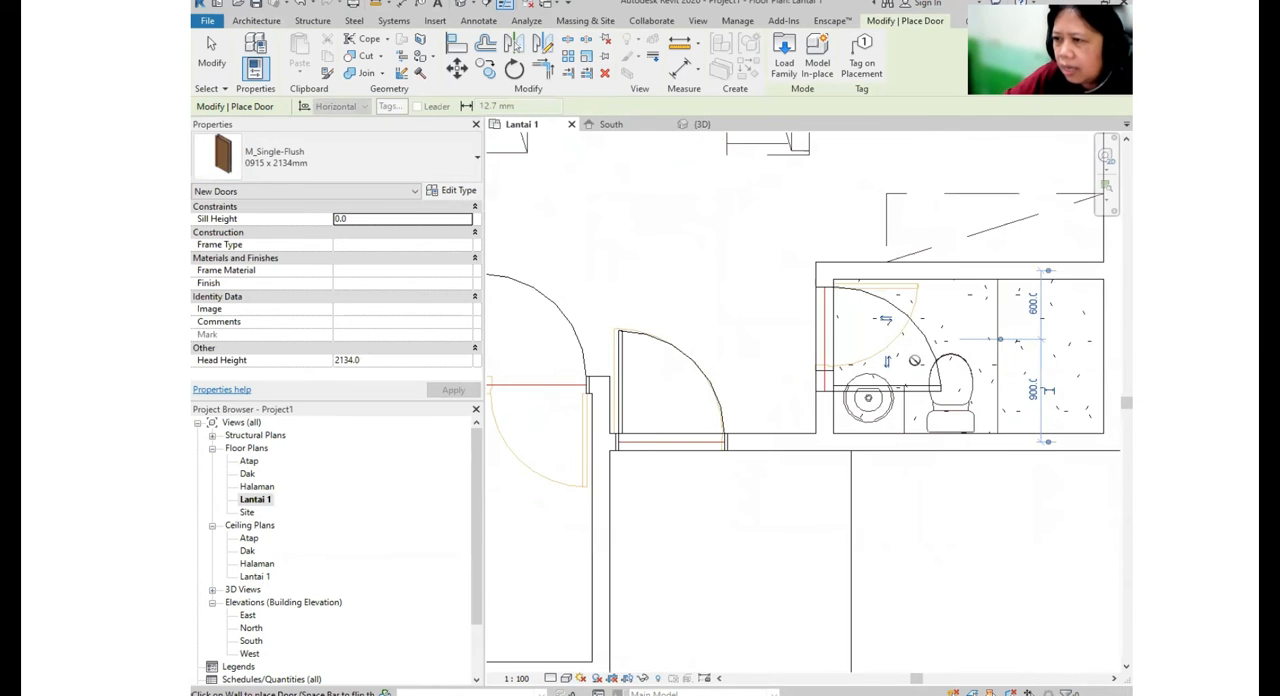
left_click(925, 345)
key("Escape")
key("Escape")
- Flip the bathroom door's hand to match the plan's arc and change its type to M_Single-Flush 0864 x 2134mm
left_click(870, 314)
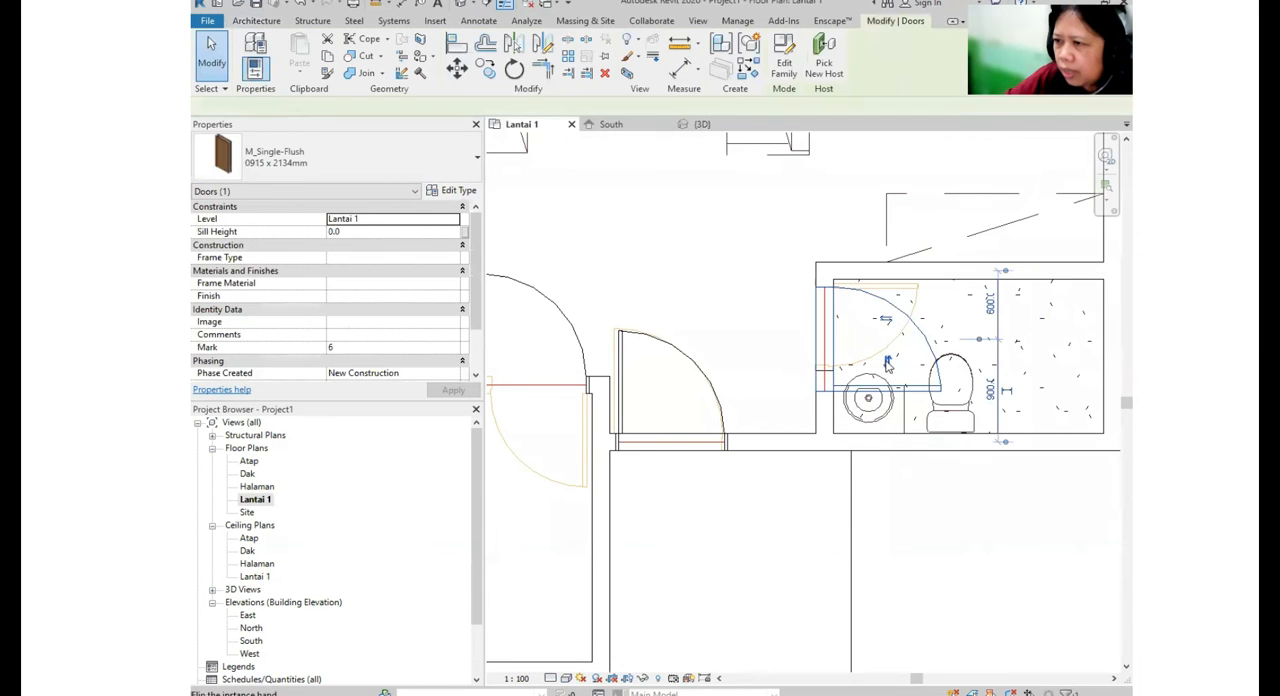
left_click(346, 160)
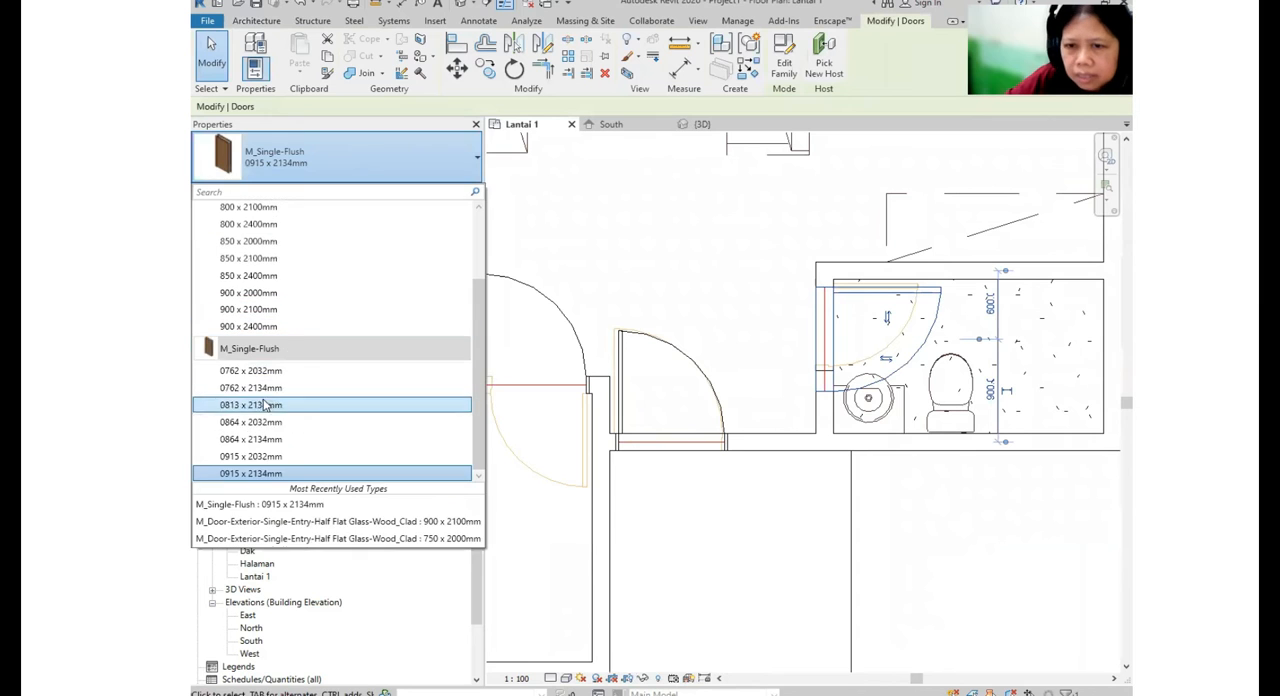
left_click(251, 439)
- Move the bathroom door along its wall toward the bathroom's inner corner to line up with the plan's door symbol
scroll(840, 320, "up", 3)
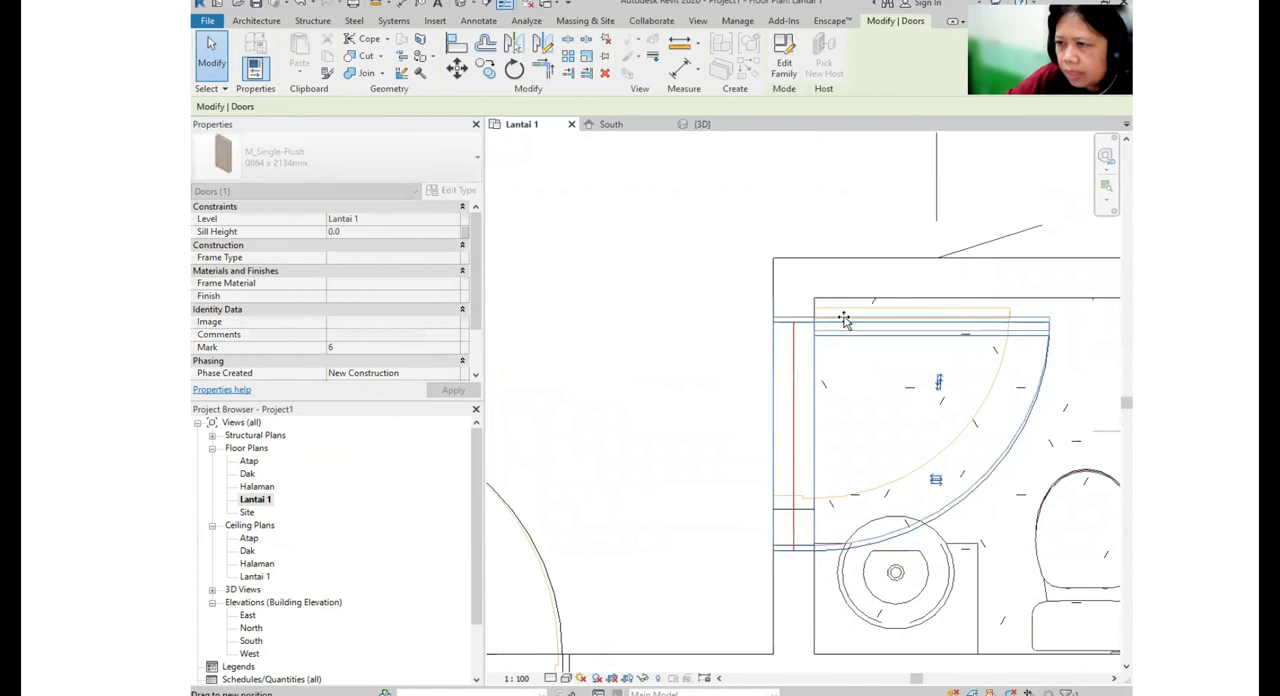
scroll(848, 318, "down", 3)
scroll(857, 314, "down", 2)
middle_click_drag(668, 344, 842, 400)
key("Escape")
- Flip the front bedroom door's facing and hand so it swings into the bedroom along the plan's door arc
scroll(840, 402, "up", 1)
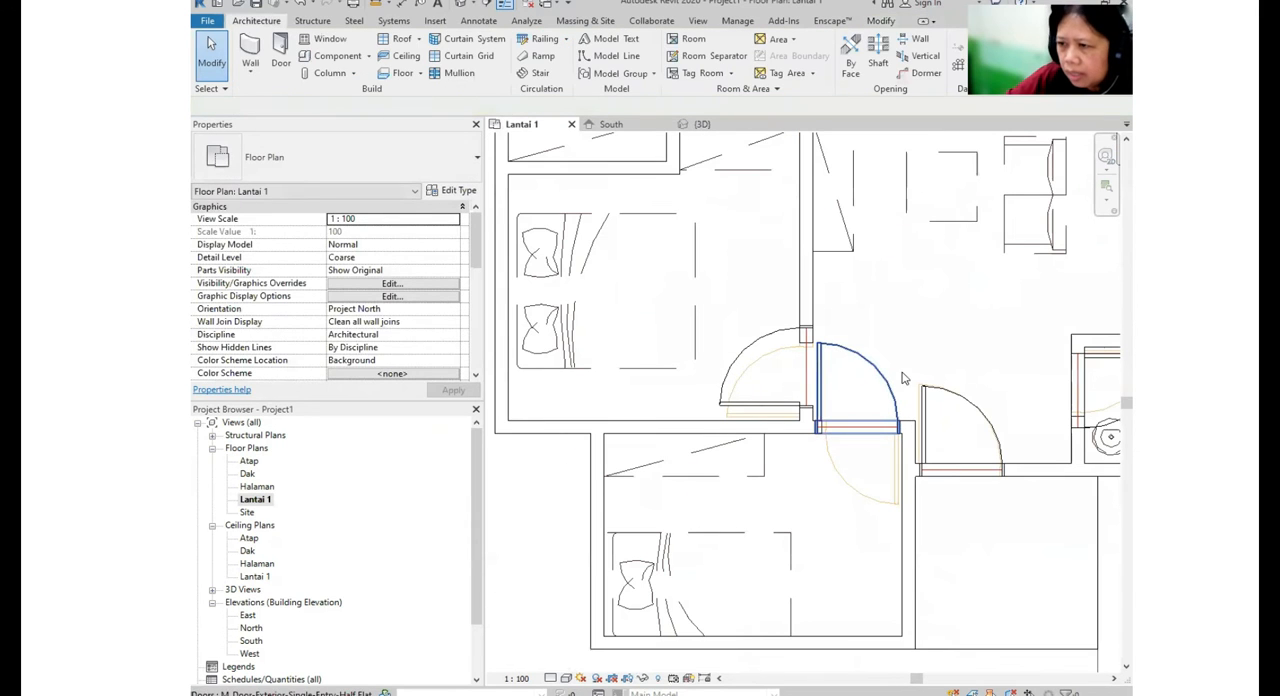
left_click(890, 393)
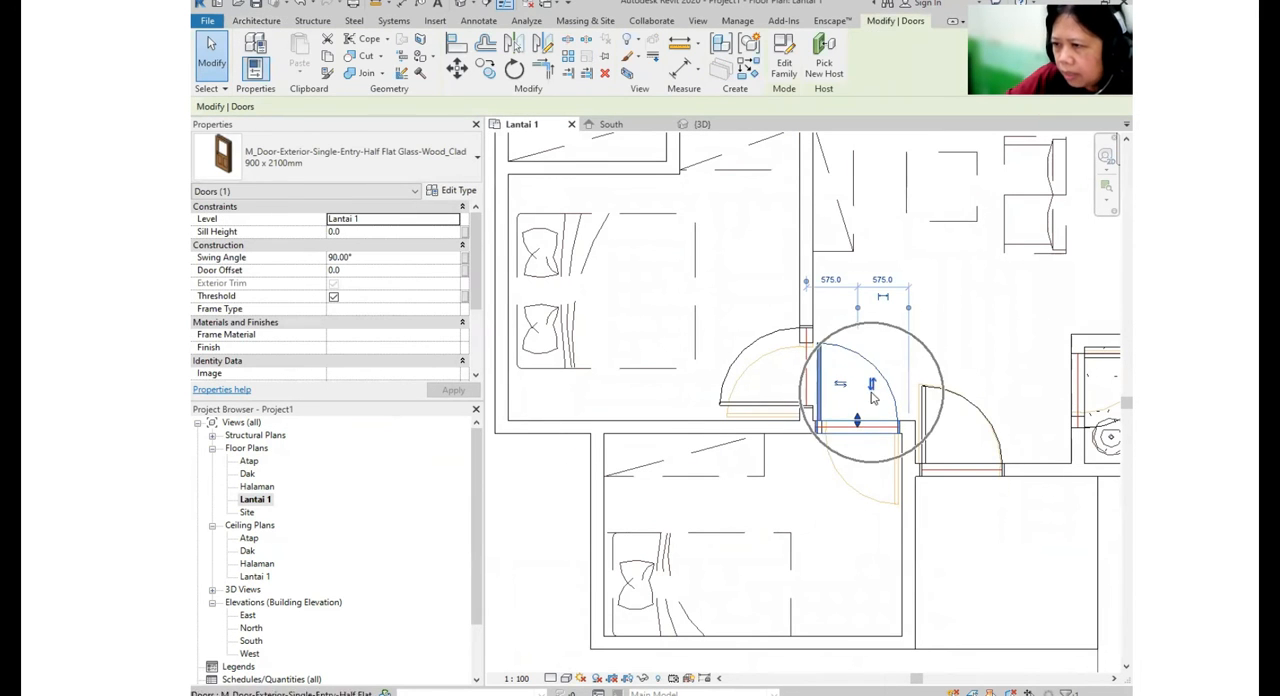
left_click(872, 389)
left_click(841, 469)
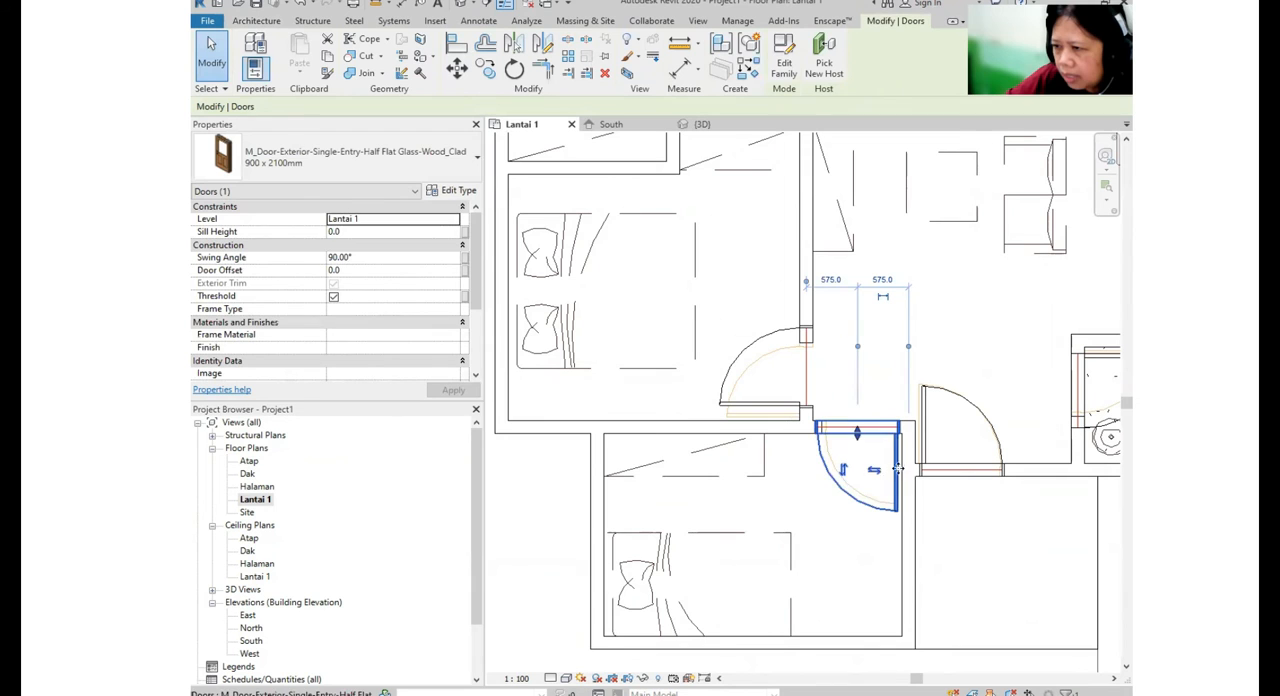
- Shift the doors of the middle and rear bedrooms along their wall onto the plan's door symbols
left_click(783, 394)
scroll(784, 400, "up", 3)
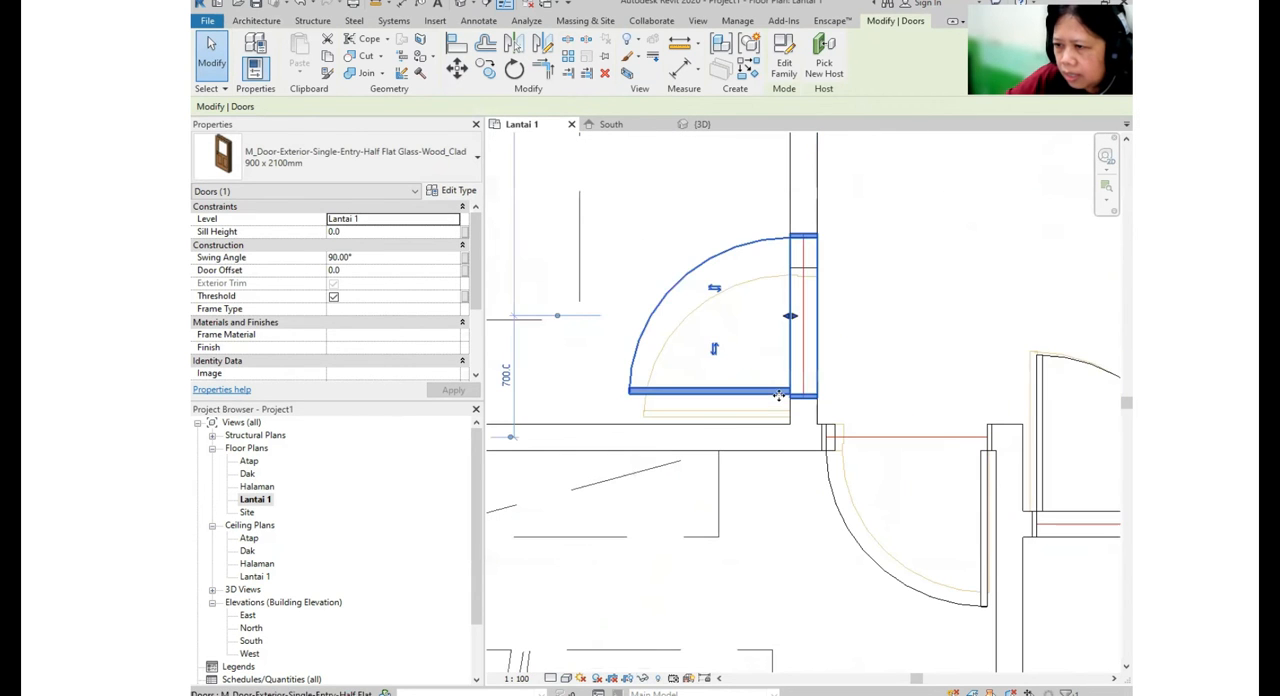
scroll(784, 414, "down", 5)
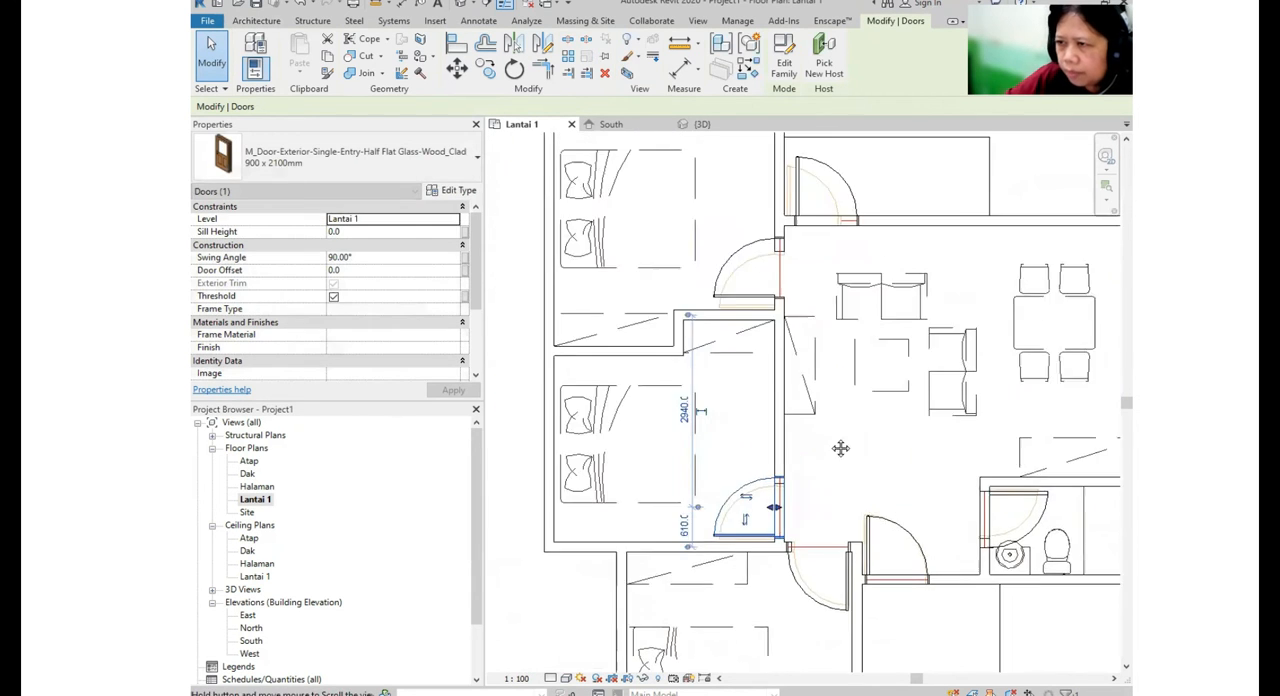
scroll(752, 462, "up", 2)
scroll(752, 462, "up", 3)
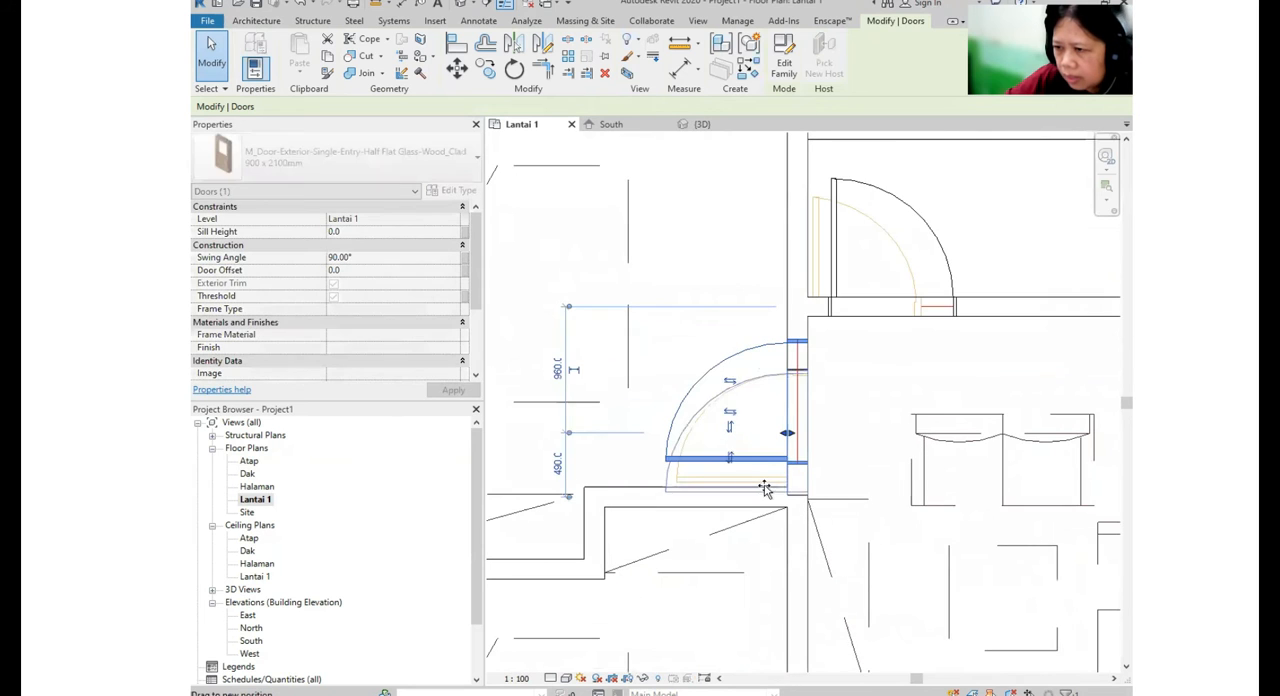
scroll(767, 472, "down", 2)
- Move the rear terrace door to about 600 mm from the adjoining bedroom wall, toward the plan's door symbol
left_click(689, 415)
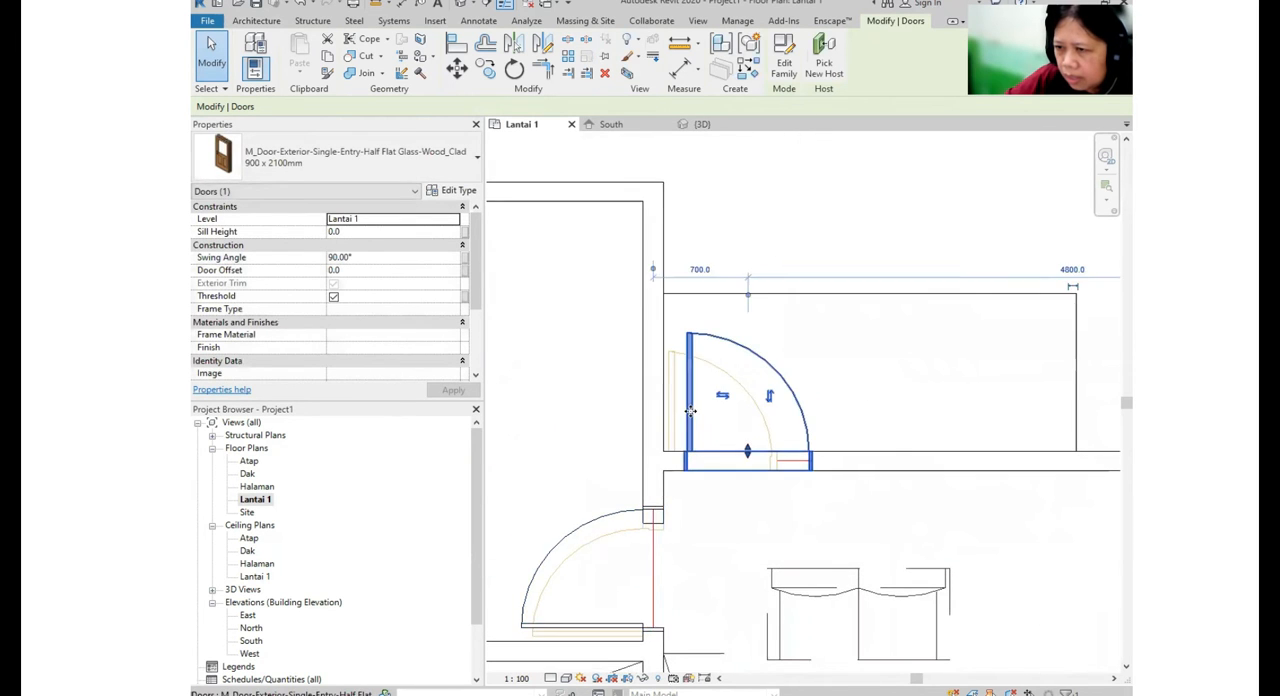
scroll(689, 410, "up", 3)
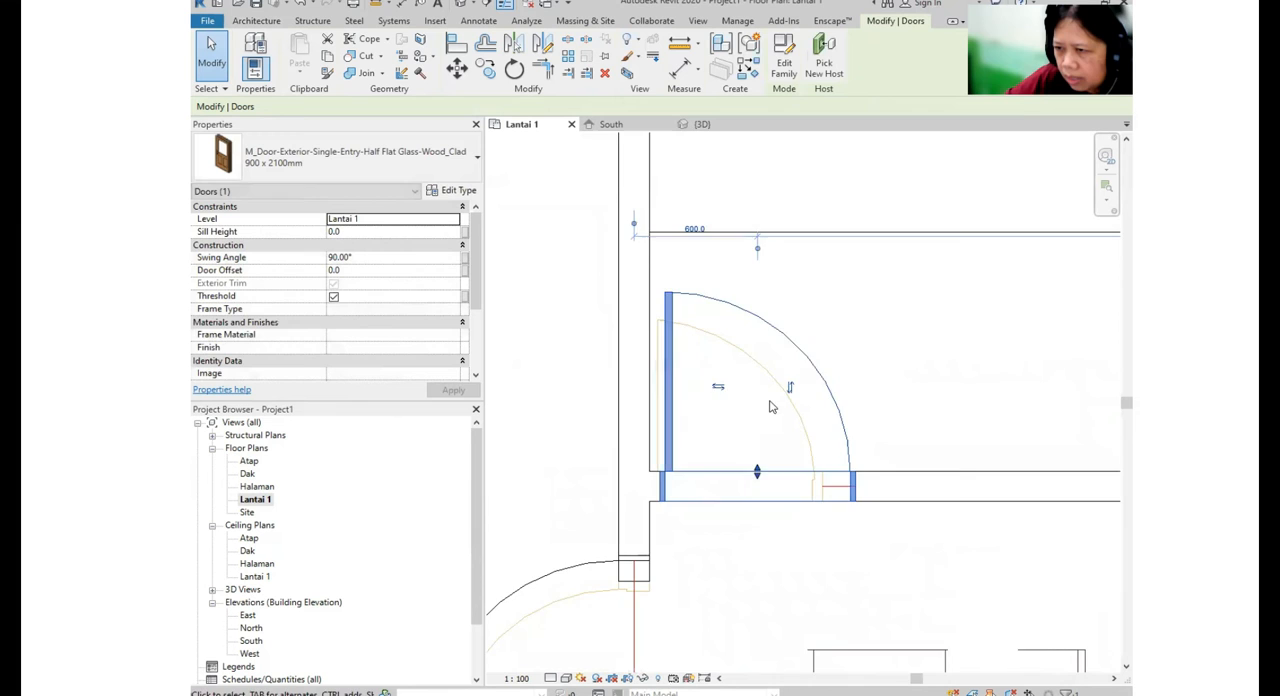
scroll(740, 410, "down", 2)
middle_click_drag(860, 375, 839, 306)
scroll(836, 320, "down", 3)
scroll(829, 346, "down", 2)
left_click(846, 369)
- Inspect the placed doors from several sides in the 3D view and return to the Lantai 1 floor plan
scroll(846, 369, "up", 1)
middle_click_drag(846, 369, 1120, 384)
left_click(464, 3)
scroll(800, 273, "down", 2)
middle_click_drag(725, 347, 823, 343, "shift")
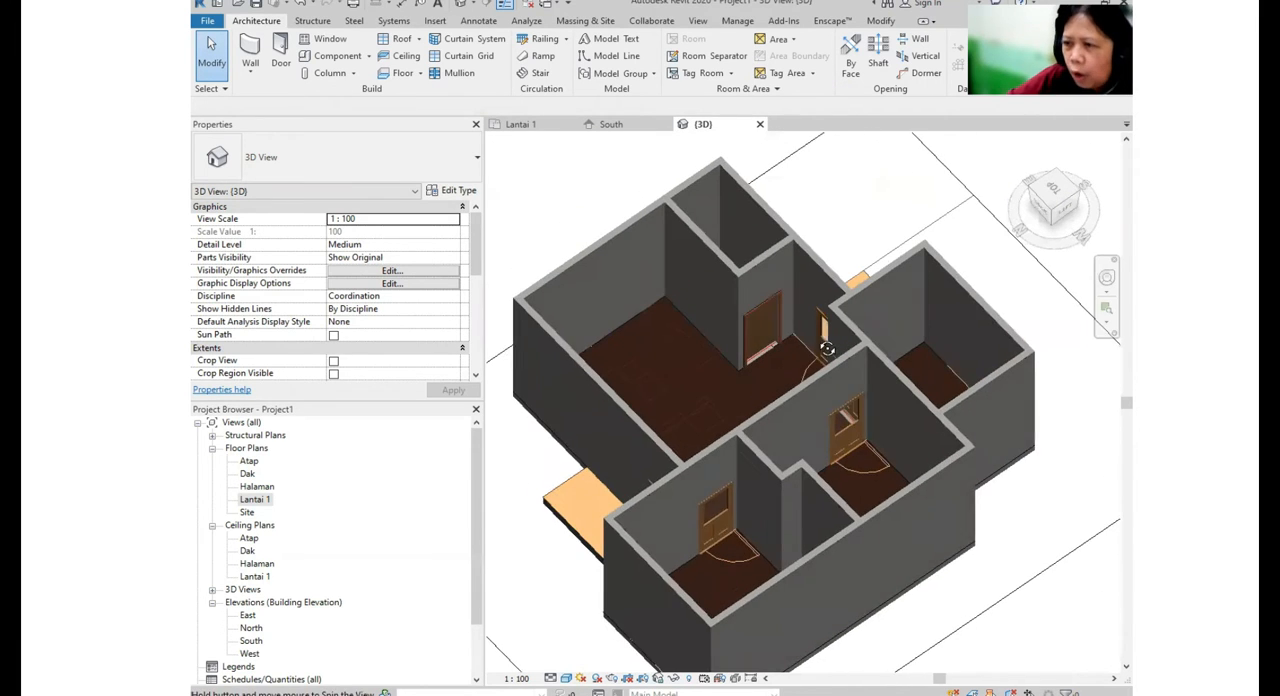
scroll(772, 351, "up", 1)
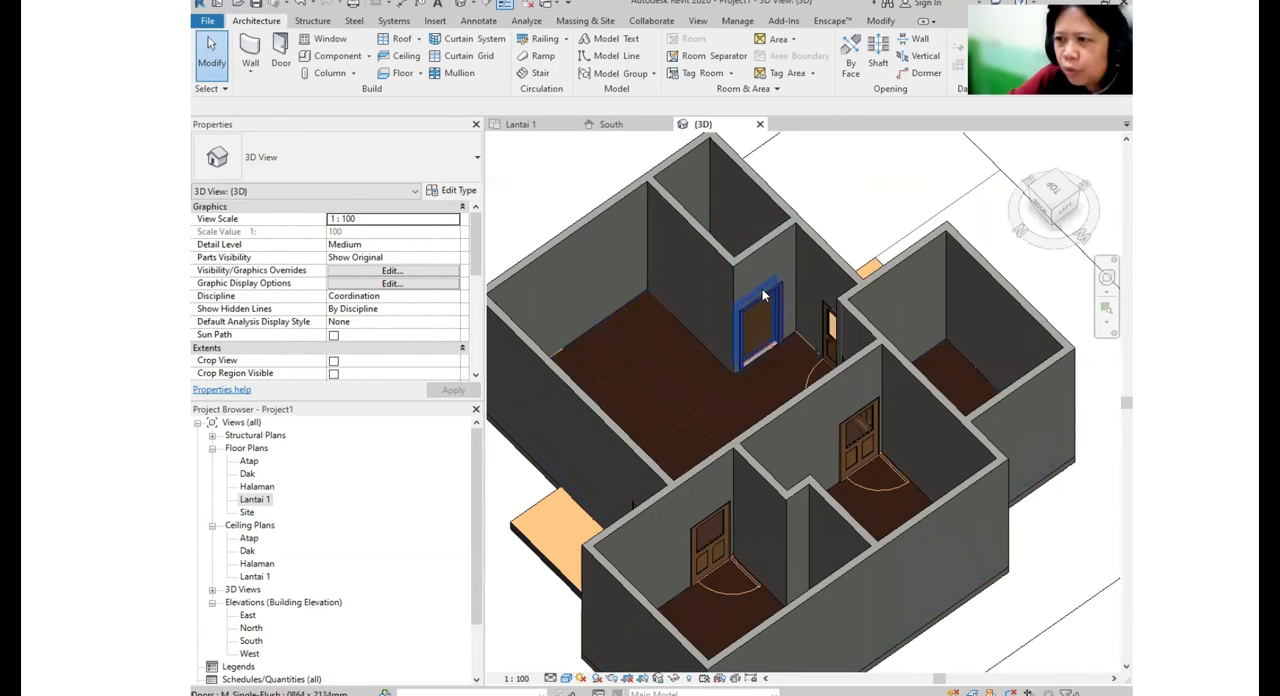
scroll(792, 303, "up", 4)
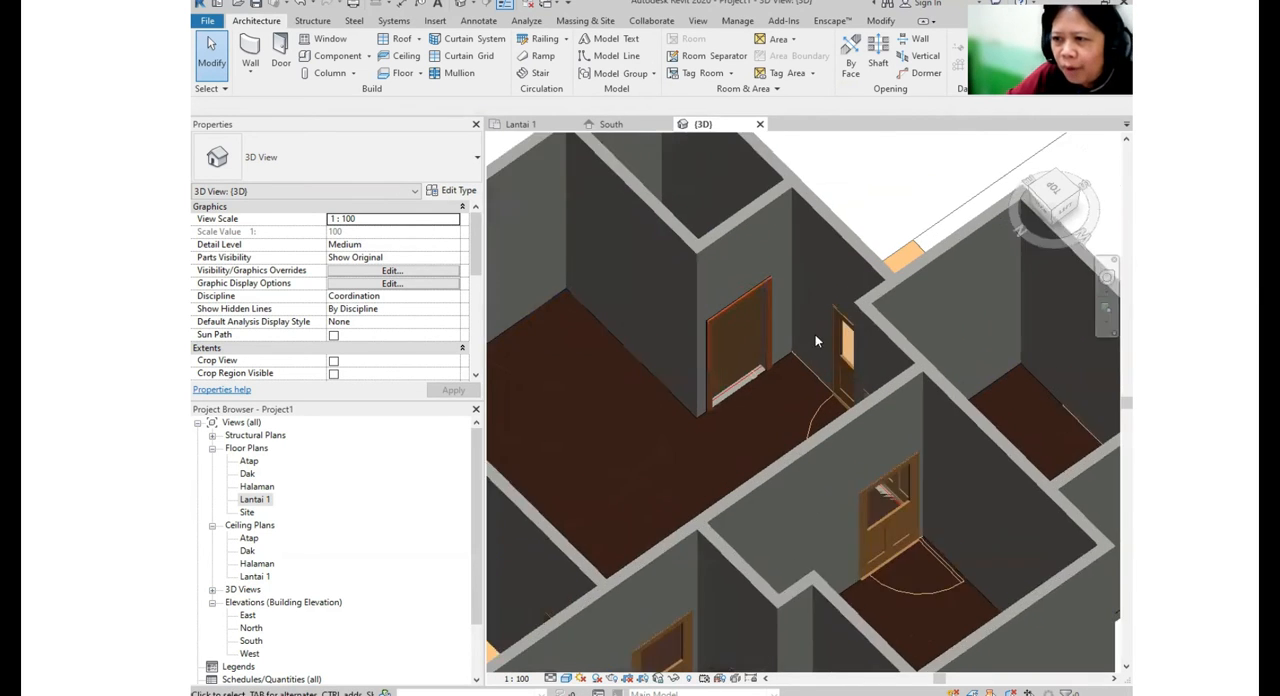
scroll(750, 352, "down", 5)
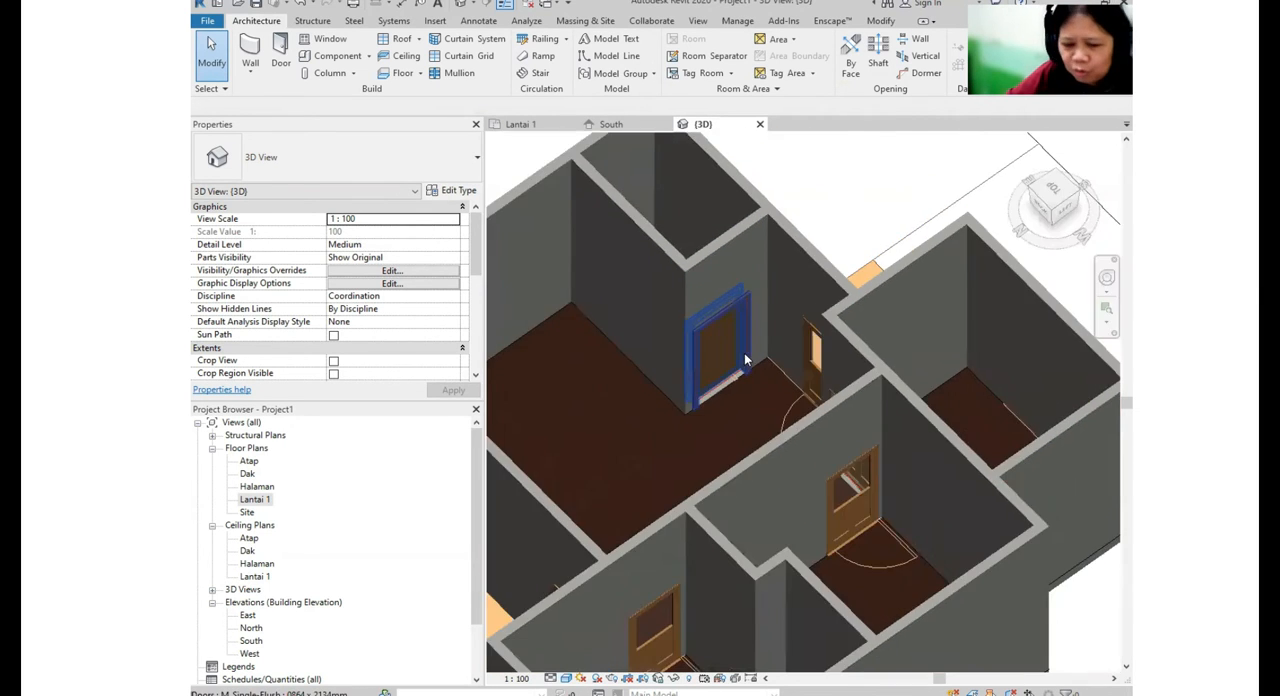
mouse_move(750, 352)
middle_mouse_down("shift")
mouse_move(766, 347)
mouse_move(730, 362)
middle_mouse_up("shift")
scroll(725, 365, "up", 3)
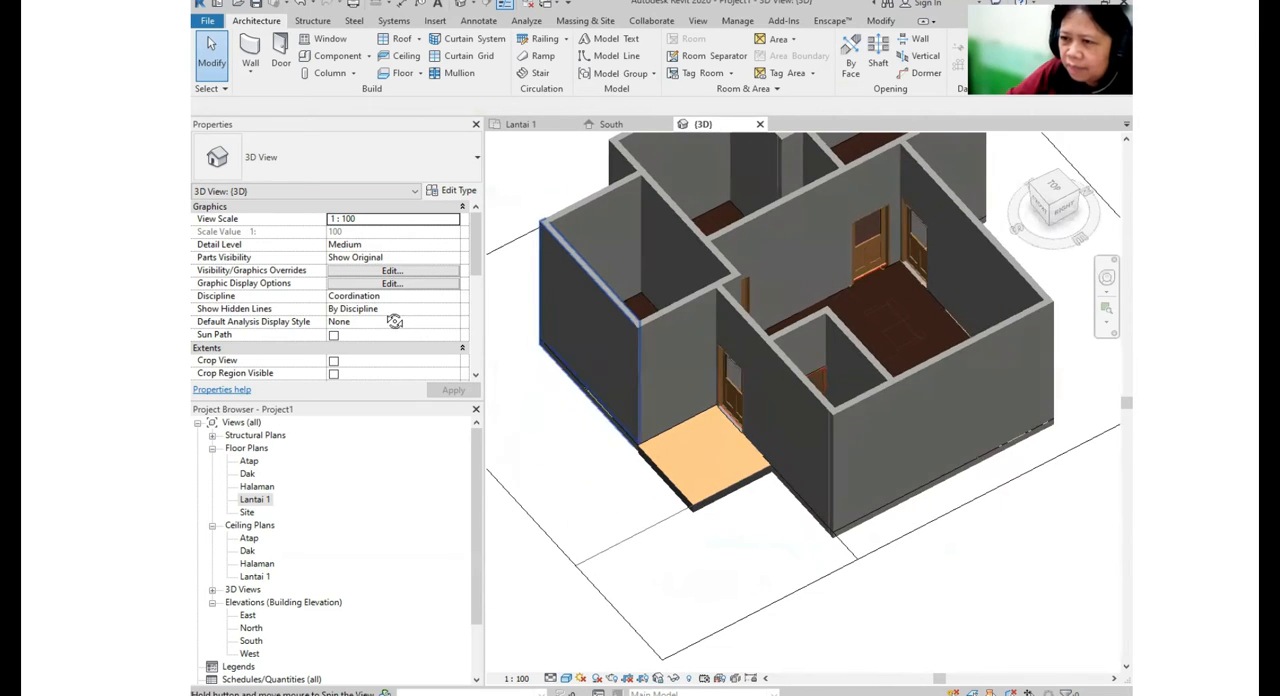
scroll(725, 390, "up", 2)
middle_click_drag(762, 420, 875, 368, "shift")
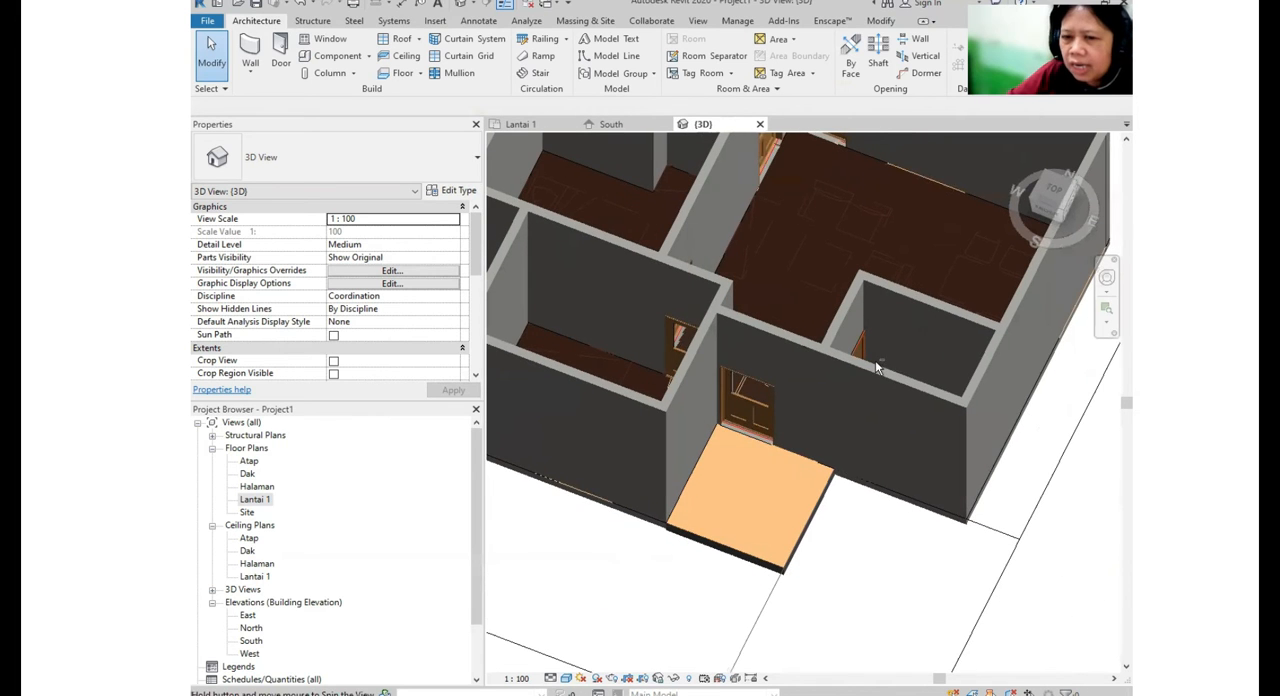
double_click(255, 499)
scroll(833, 314, "down", 2)
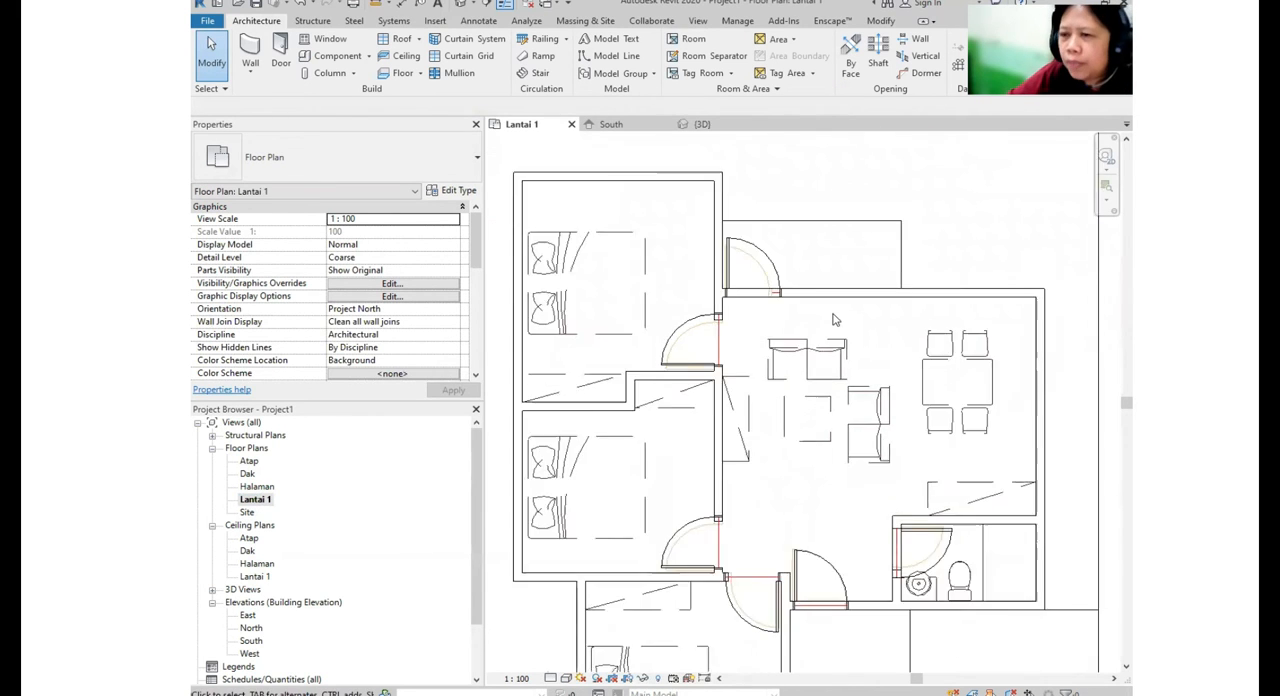
- Start placing windows of type M_Instance - Fixed 0915 x 1830mm with a head height of 2100 mm
middle_click_drag(852, 389, 771, 271)
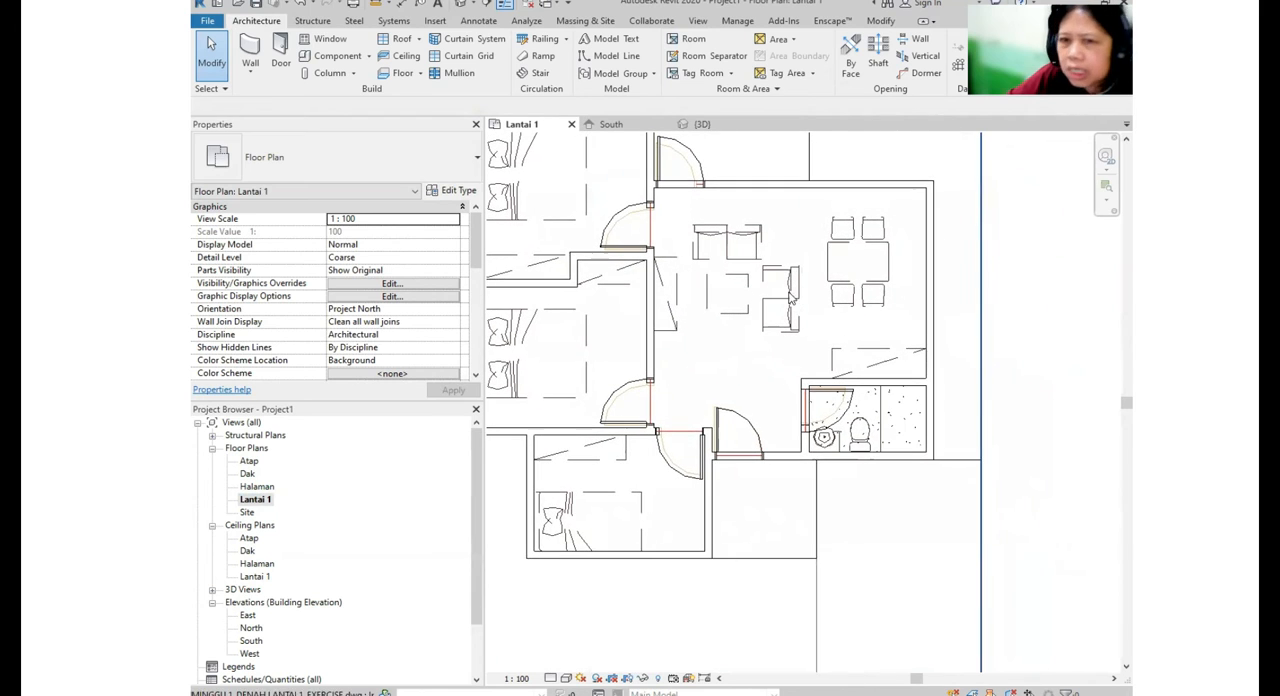
left_click(323, 42)
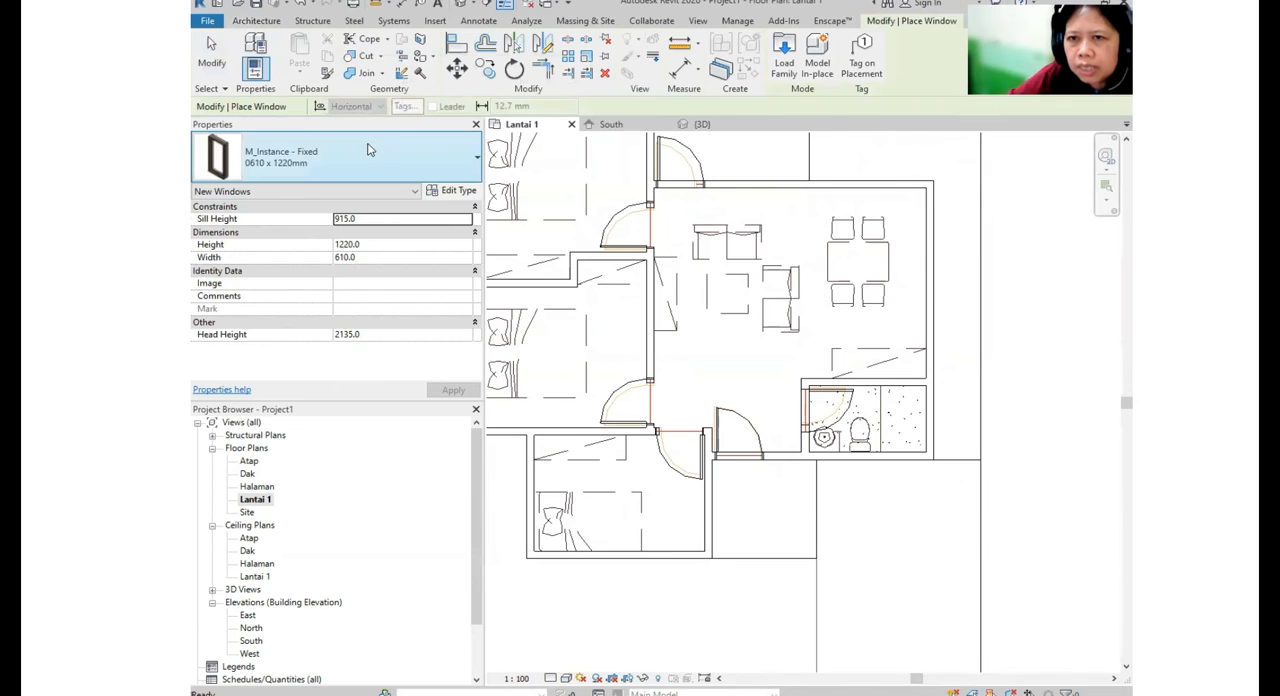
left_click(290, 157)
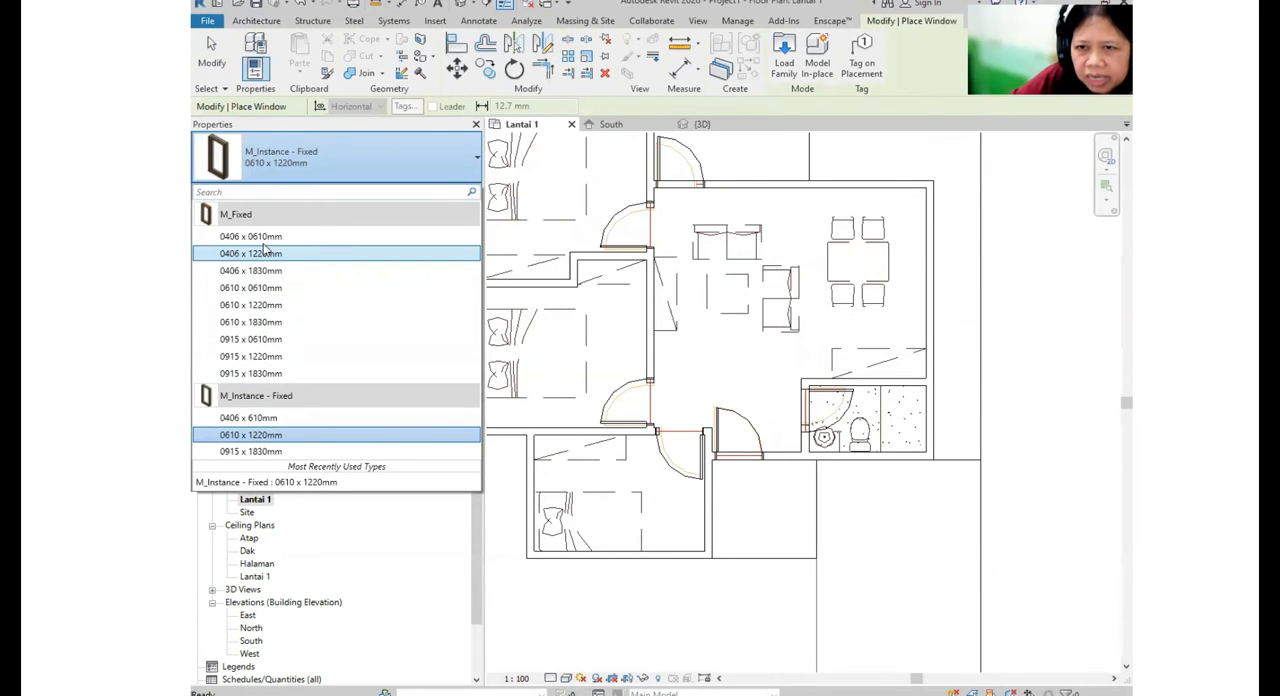
left_click(250, 451)
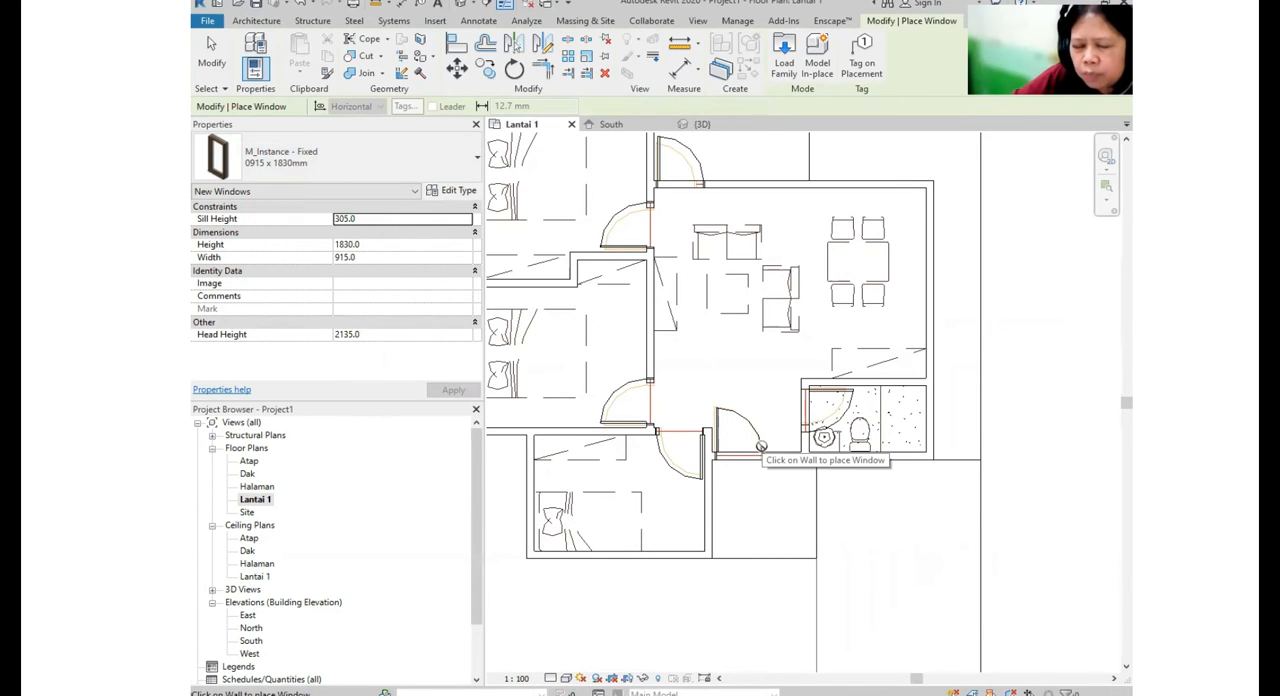
left_click(383, 336)
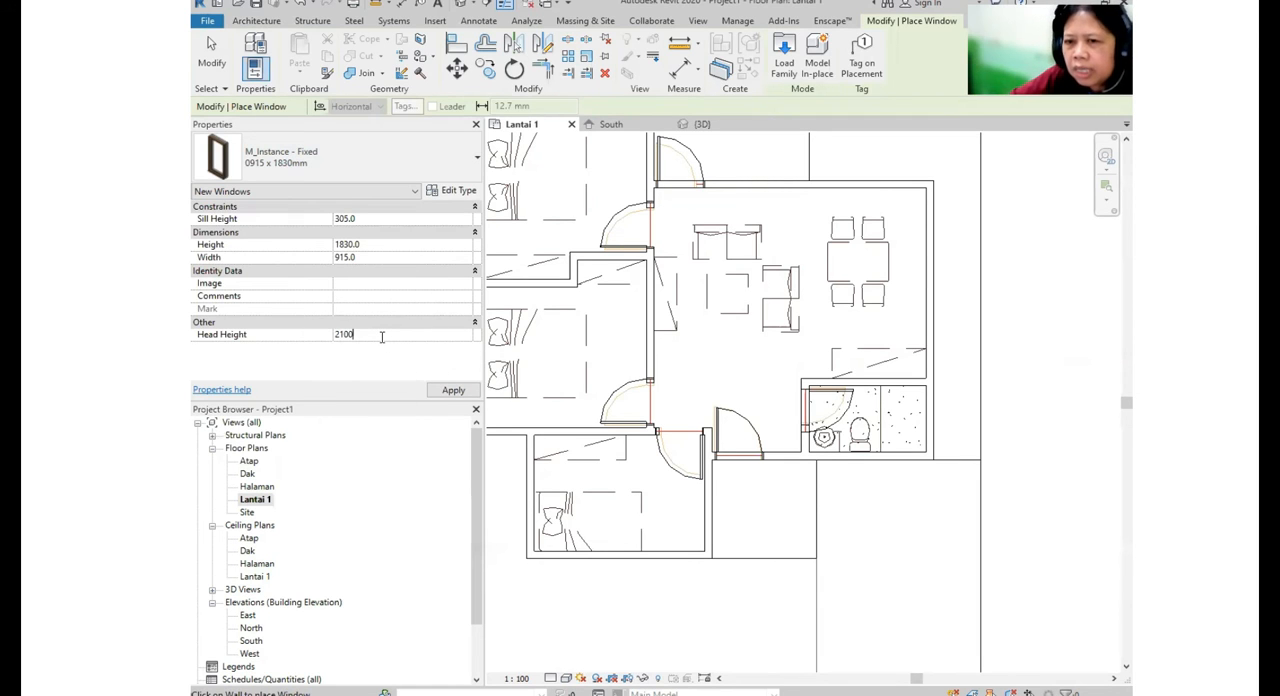
key("Return")
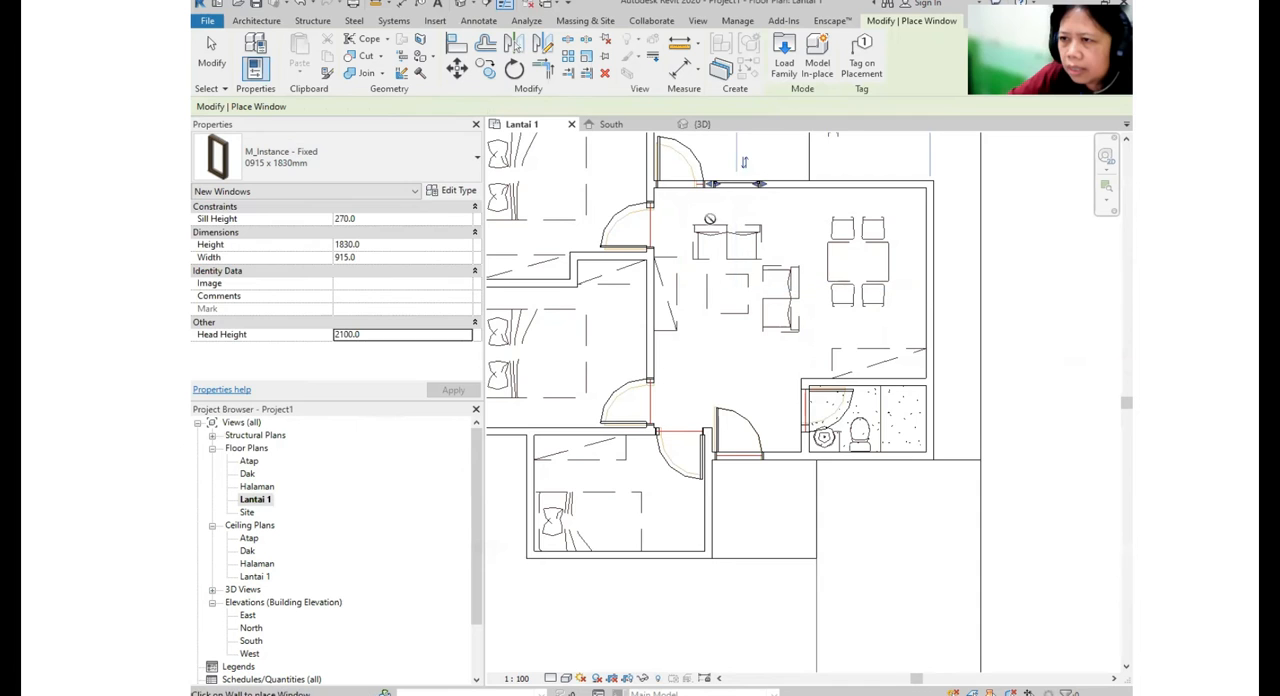
- Place a window beside the terrace door, one in the rear bedroom's back wall and two side by side in the front bedroom's front wall
middle_click_drag(736, 185, 851, 330)
middle_click_drag(799, 400, 793, 47)
left_click(734, 350)
scroll(804, 354, "up", 1)
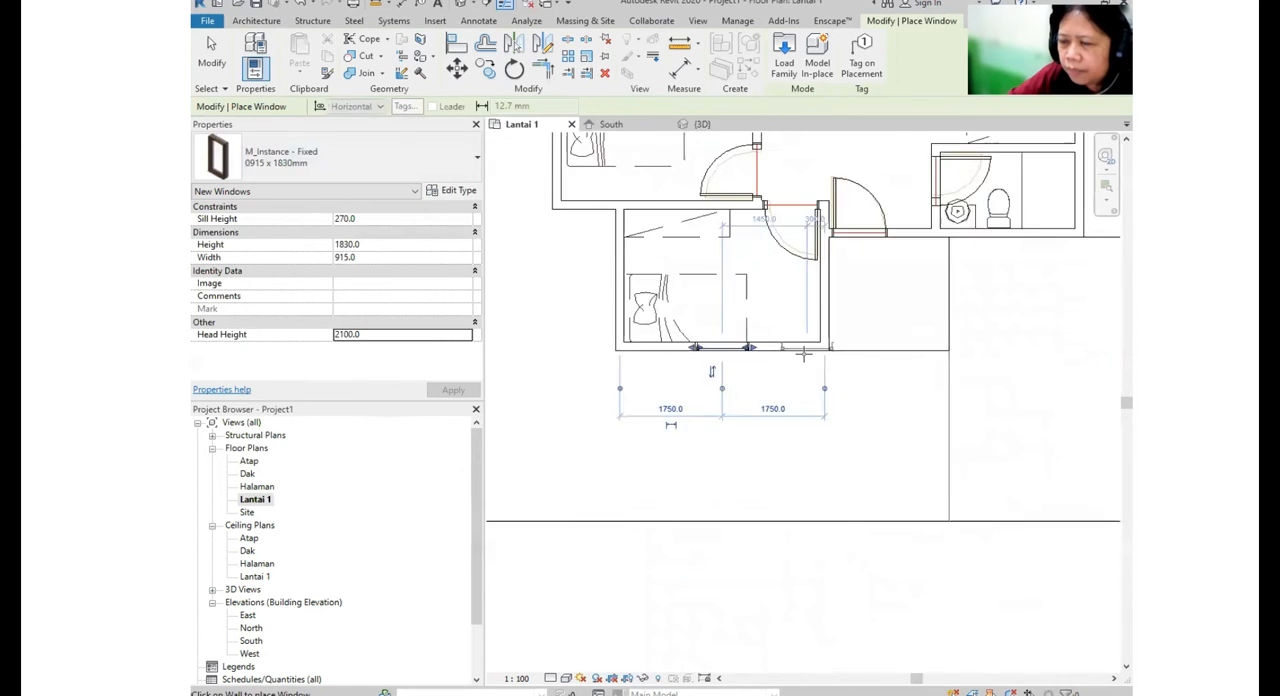
scroll(790, 353, "up", 2)
left_click(761, 354)
scroll(835, 338, "down", 3)
middle_click_drag(938, 264, 700, 489)
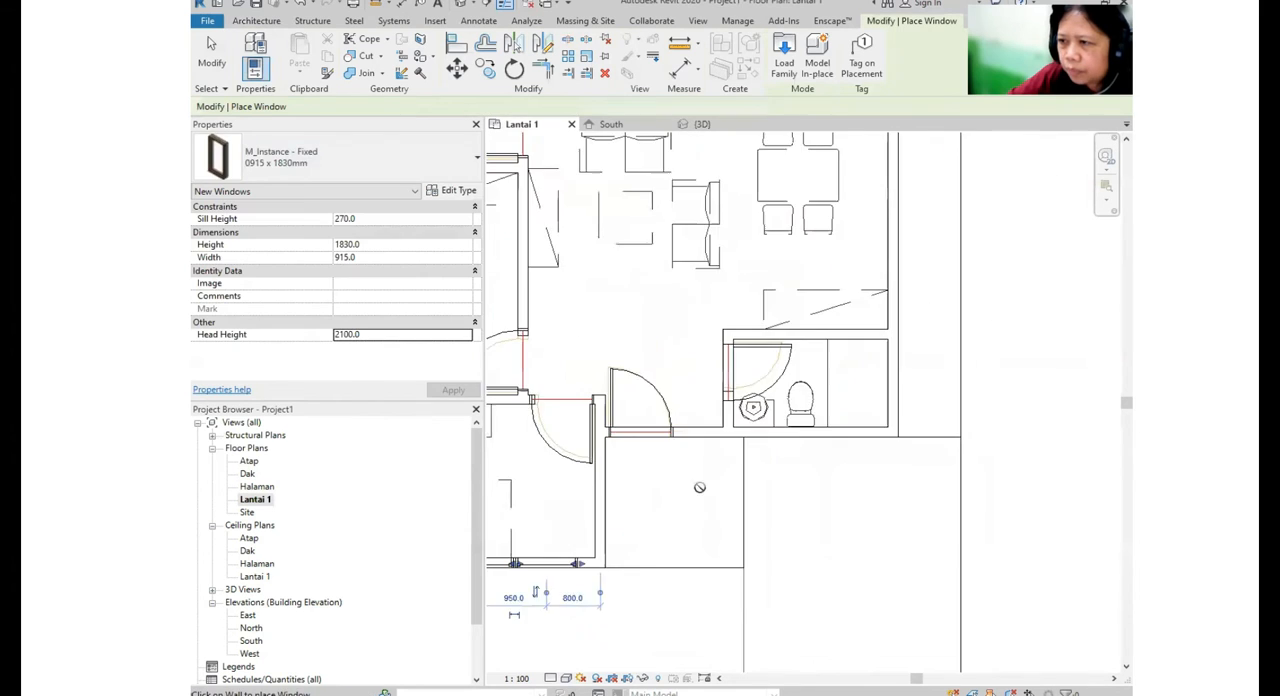
- Try a window on the dining area's outer side wall near the rear corner and delete it
scroll(709, 479, "up", 4)
scroll(748, 455, "down", 5)
middle_click_drag(908, 363, 858, 583)
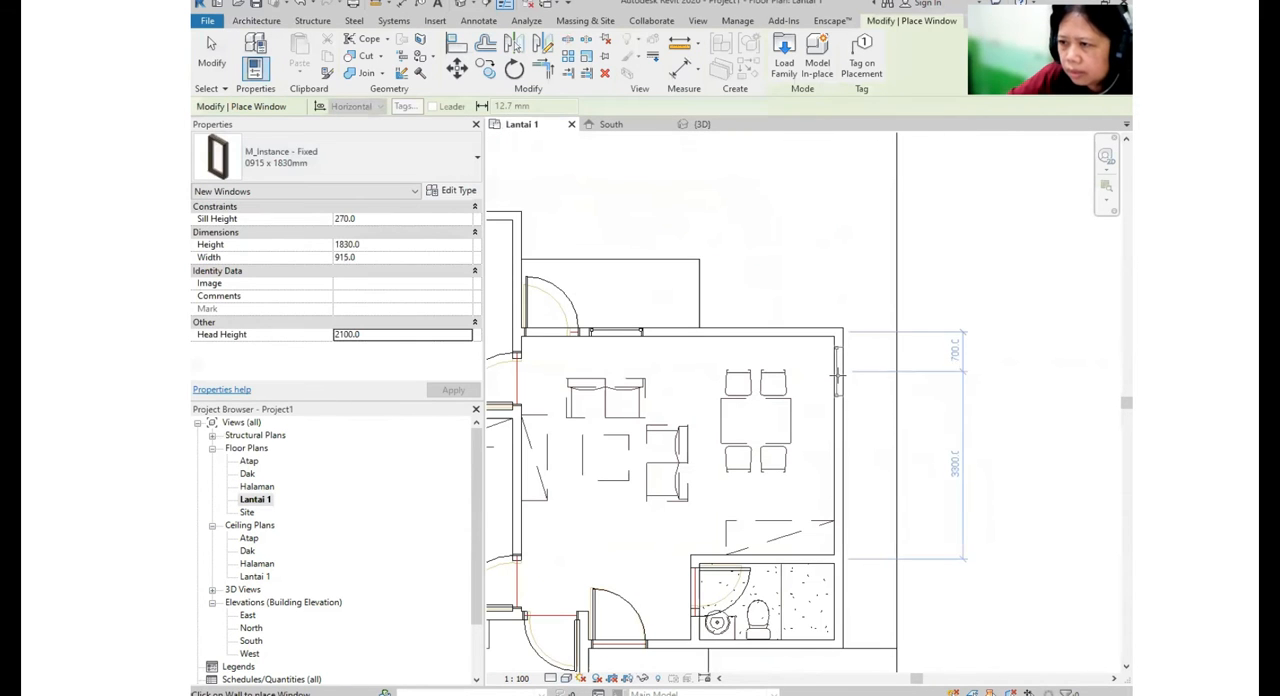
left_click(837, 360)
middle_click_drag(816, 343, 868, 272)
scroll(900, 308, "down", 1)
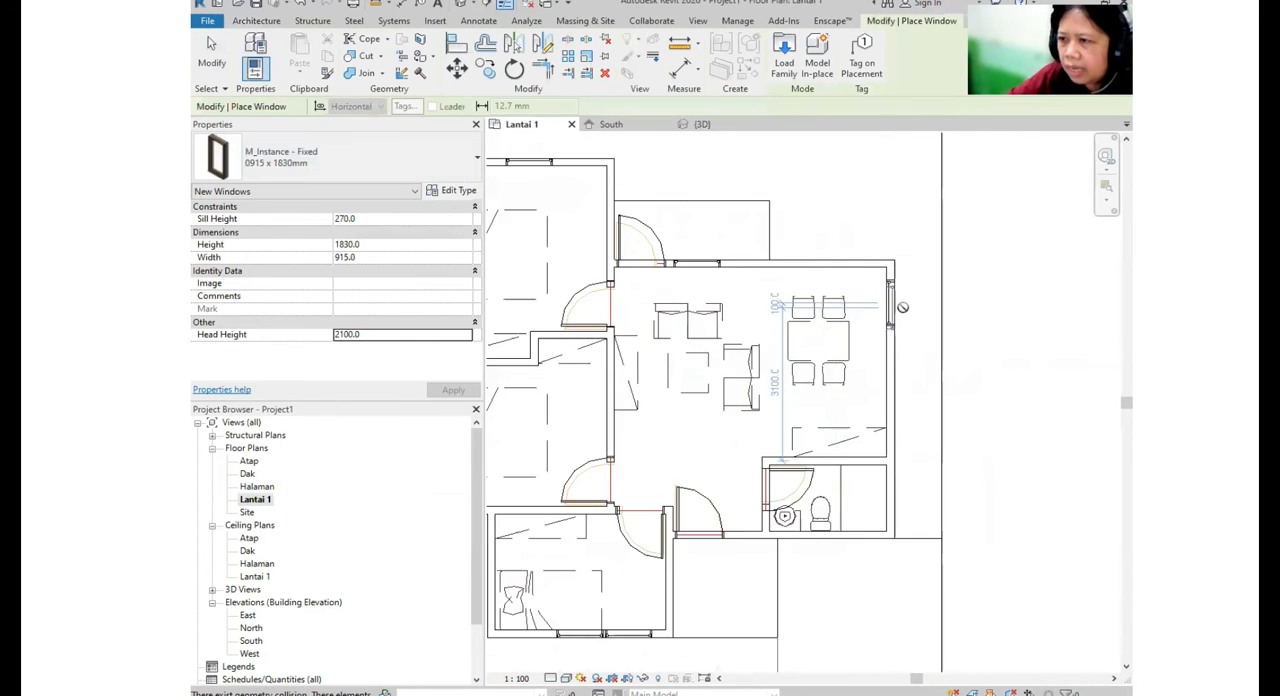
key("Escape")
scroll(898, 323, "up", 3)
left_click(894, 318)
key("Escape")
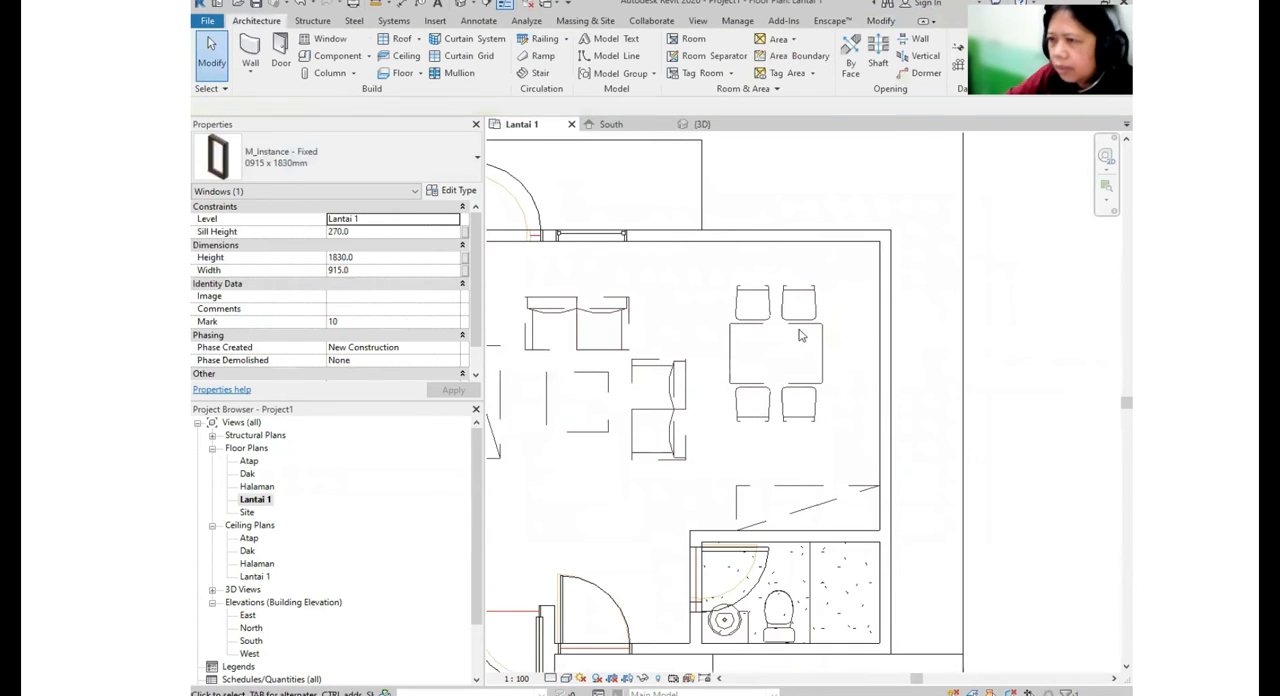
- Align the near edge of the living room's rear window with the edge of the terrace door
scroll(900, 315, "down", 3)
scroll(910, 320, "up", 4)
left_click(922, 330)
scroll(718, 220, "up", 3)
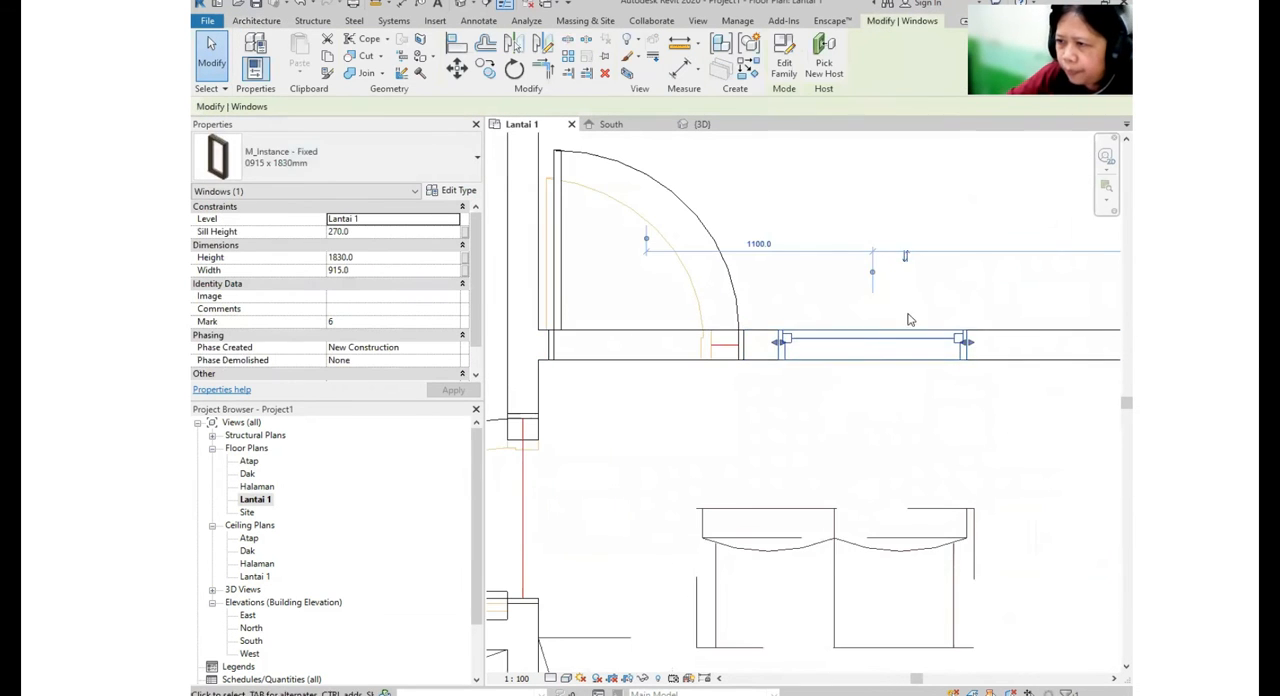
left_click(456, 47)
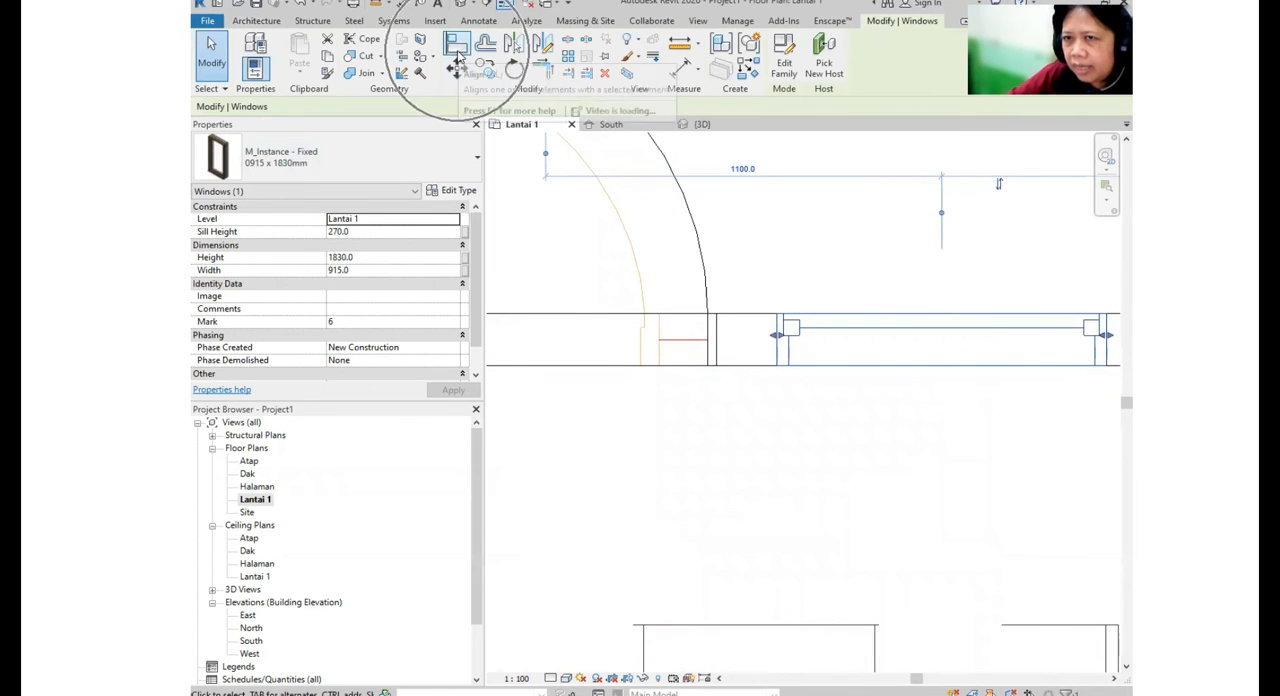
left_click(722, 340)
left_click(775, 355)
- Align the rear bedroom window's outer edge with the inner face of the bedroom's outer side wall
scroll(827, 337, "down", 5)
middle_click_drag(612, 338, 843, 400)
scroll(845, 396, "down", 2)
scroll(636, 282, "up", 2)
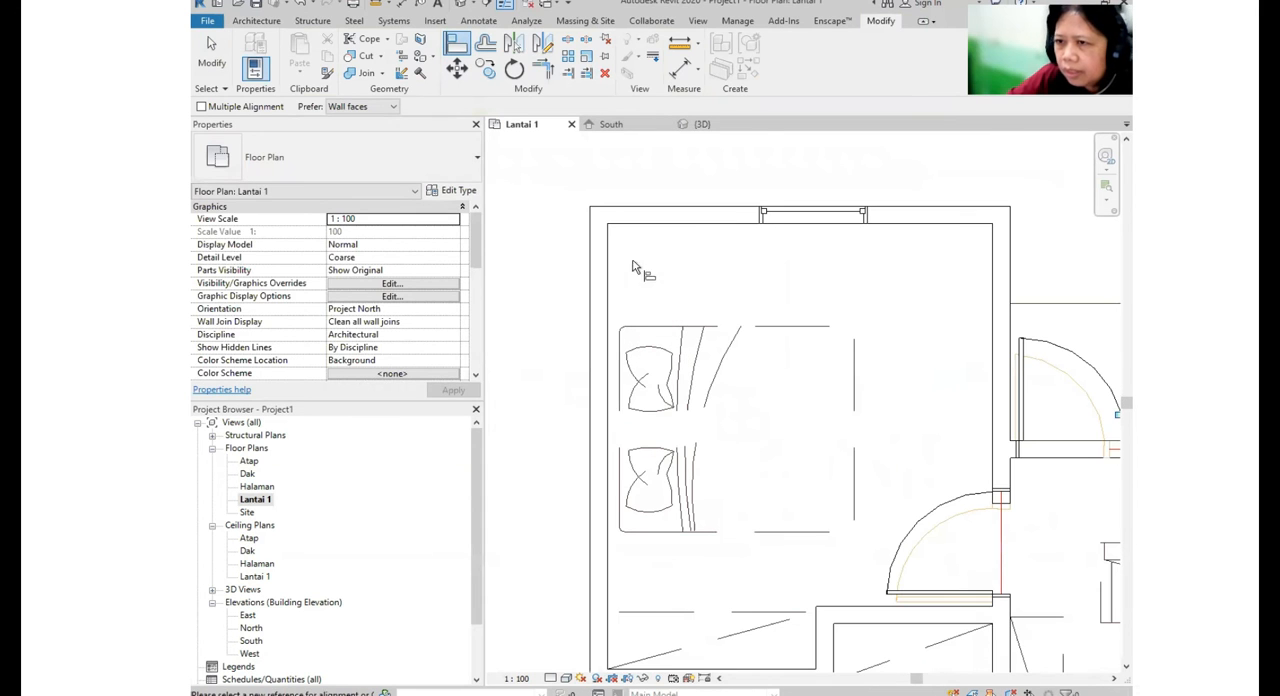
left_click(757, 215)
scroll(751, 221, "down", 1)
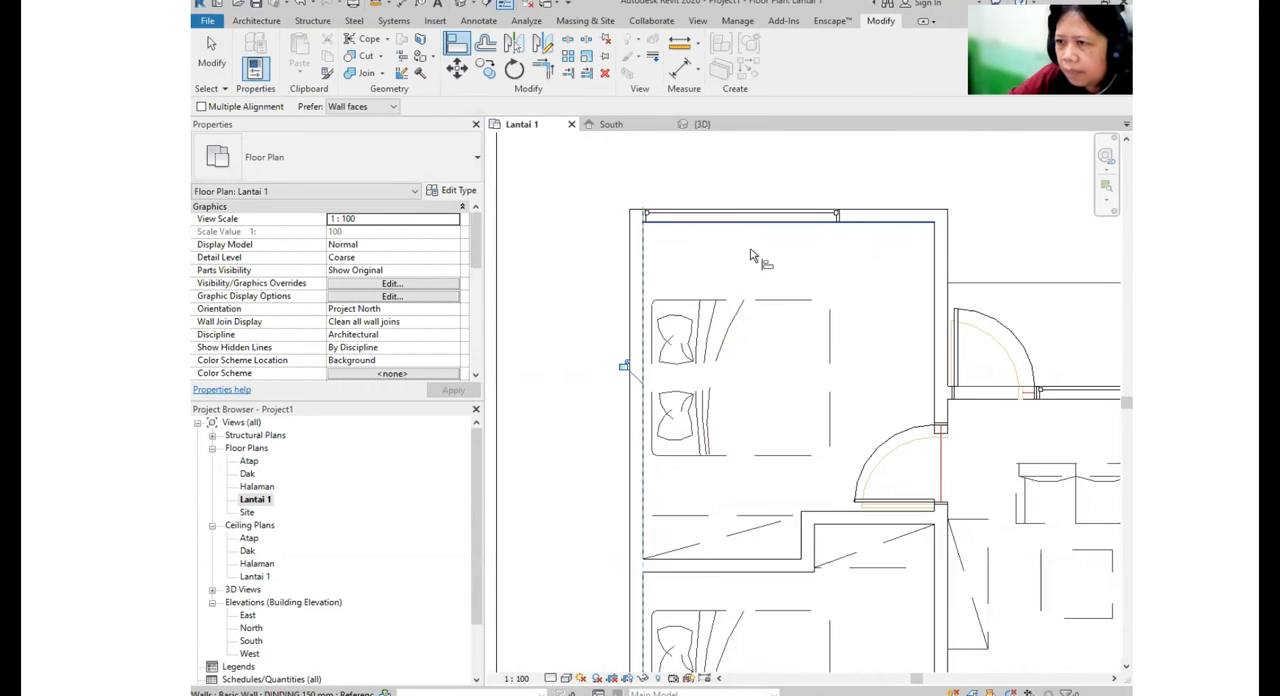
scroll(838, 221, "up", 2)
key("Escape")
key("Escape")
- Stretch the free end of the rear bedroom window along the wall to a width of about 2040 mm
left_click(840, 216)
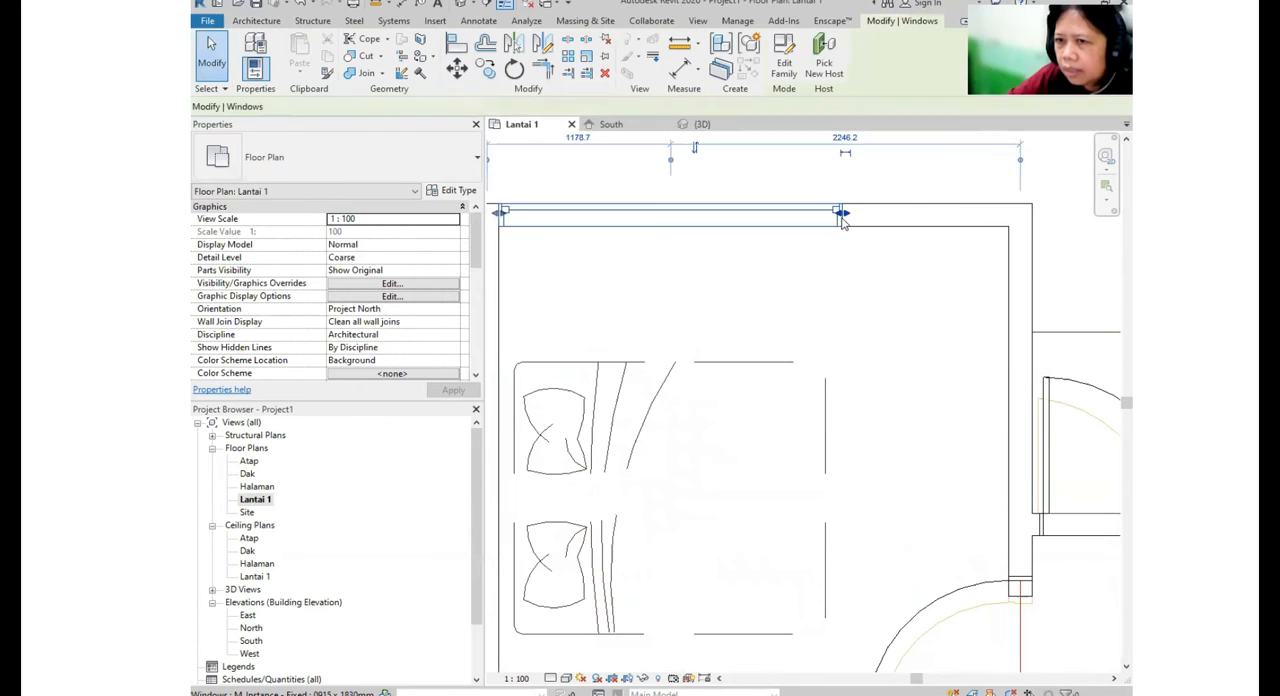
scroll(843, 216, "up", 1)
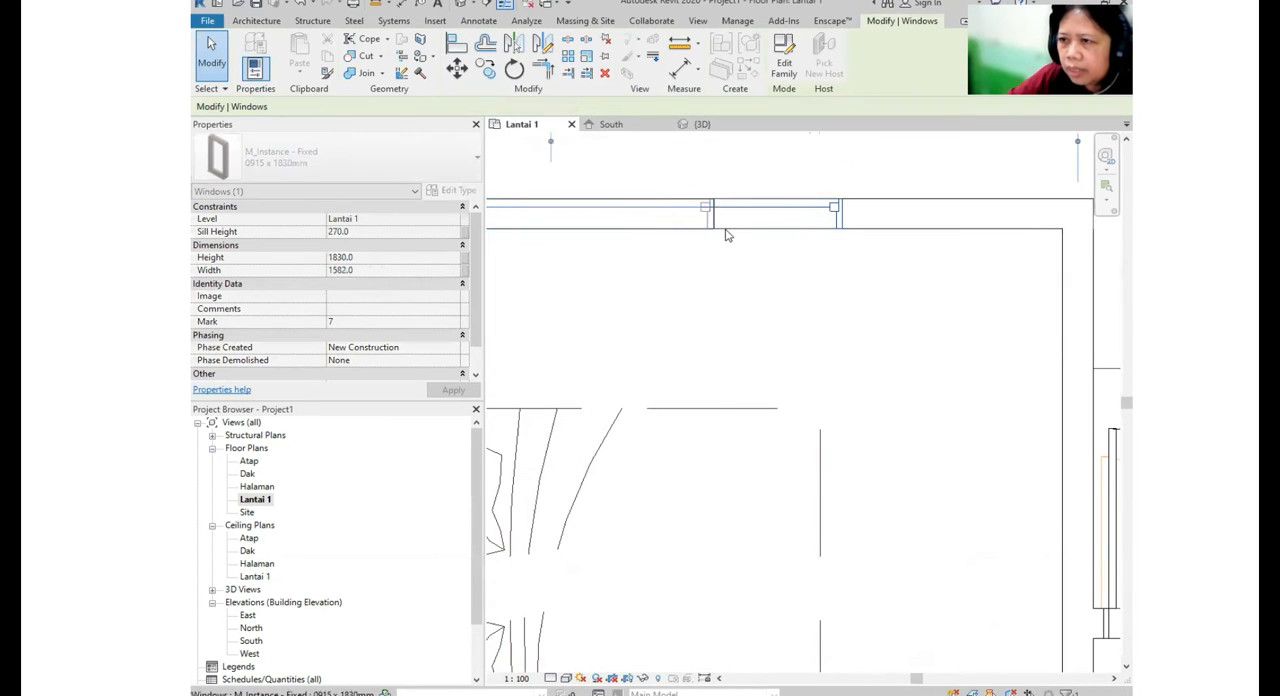
scroll(911, 314, "down", 2)
key("Escape")
left_click(804, 264)
key("Escape")
left_click(890, 266)
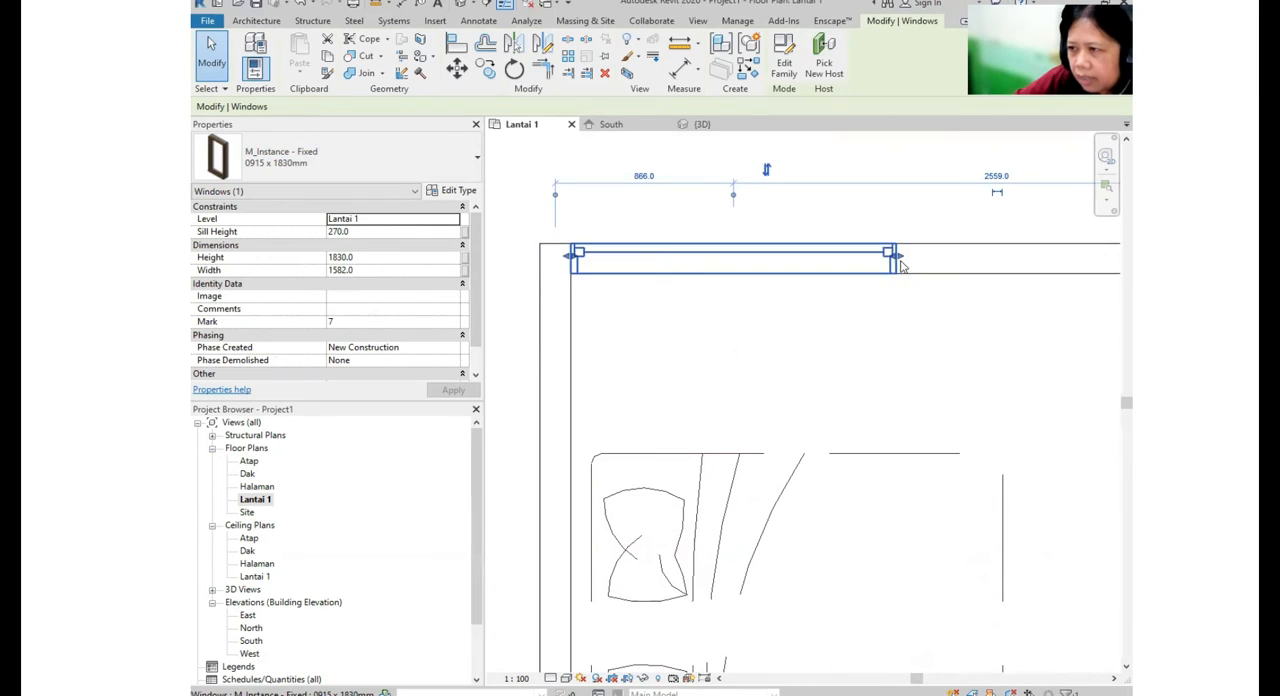
left_click_drag(901, 260, 991, 259)
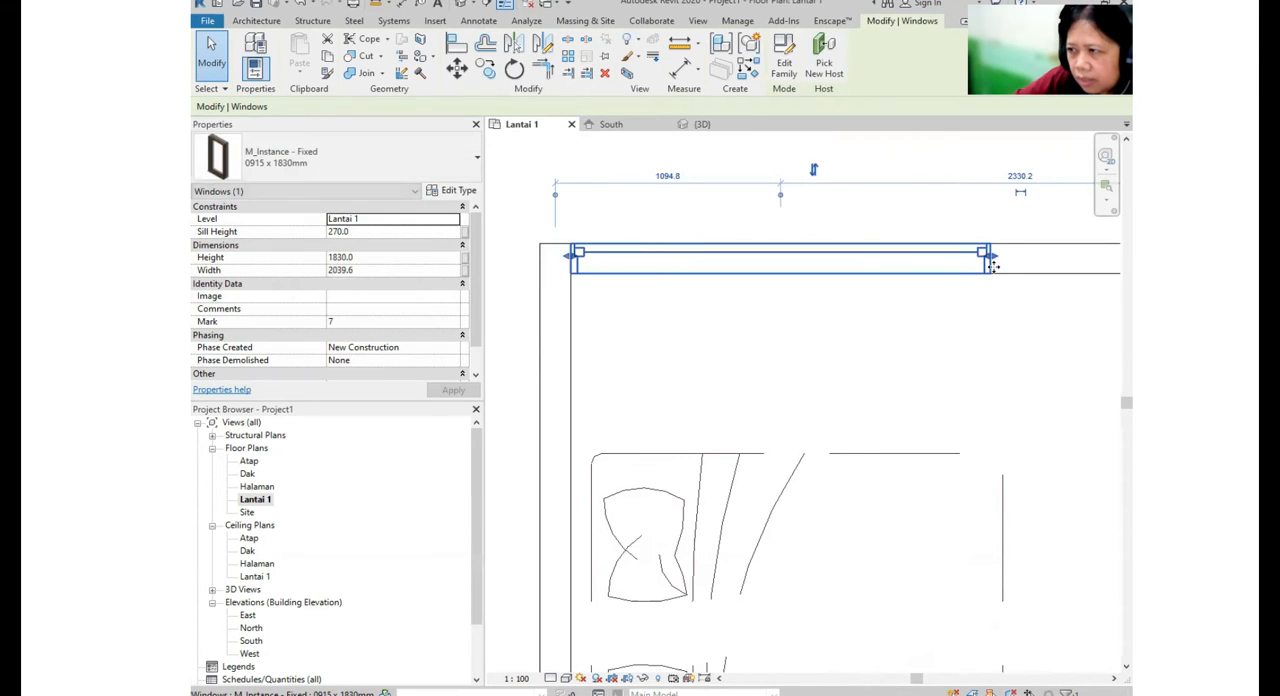
- Set the rear bedroom window's width to 1500 mm
left_click(954, 308)
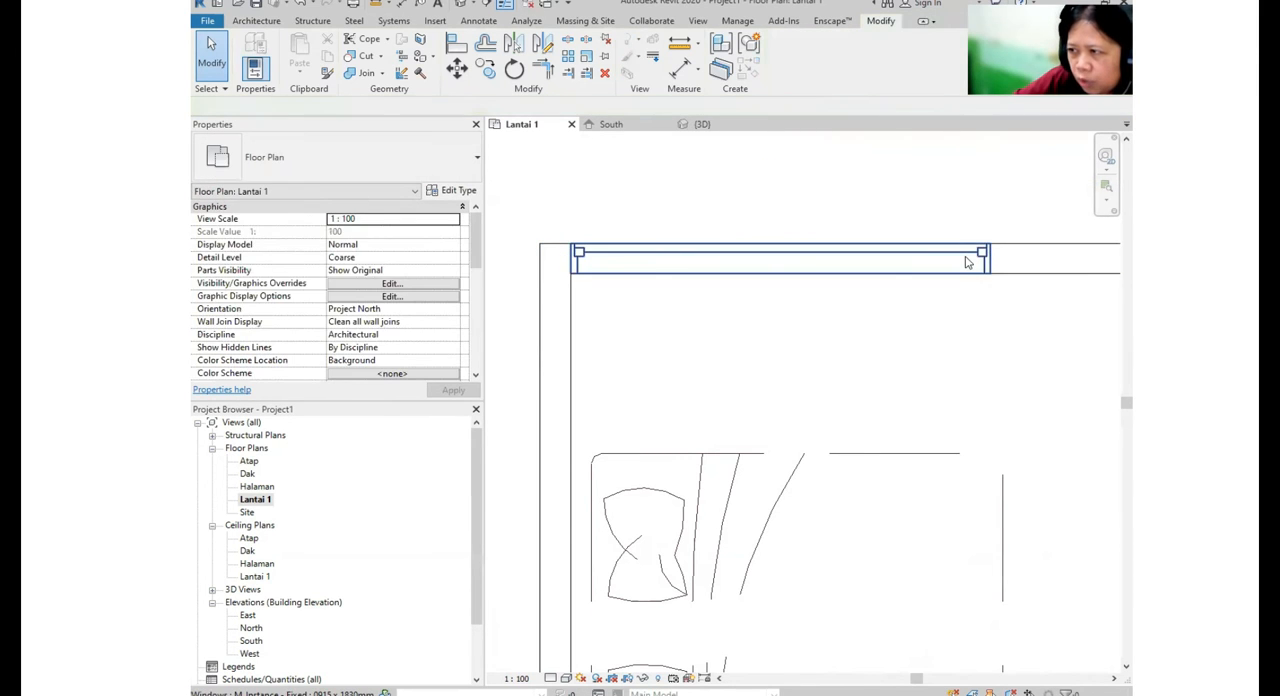
left_click(967, 262)
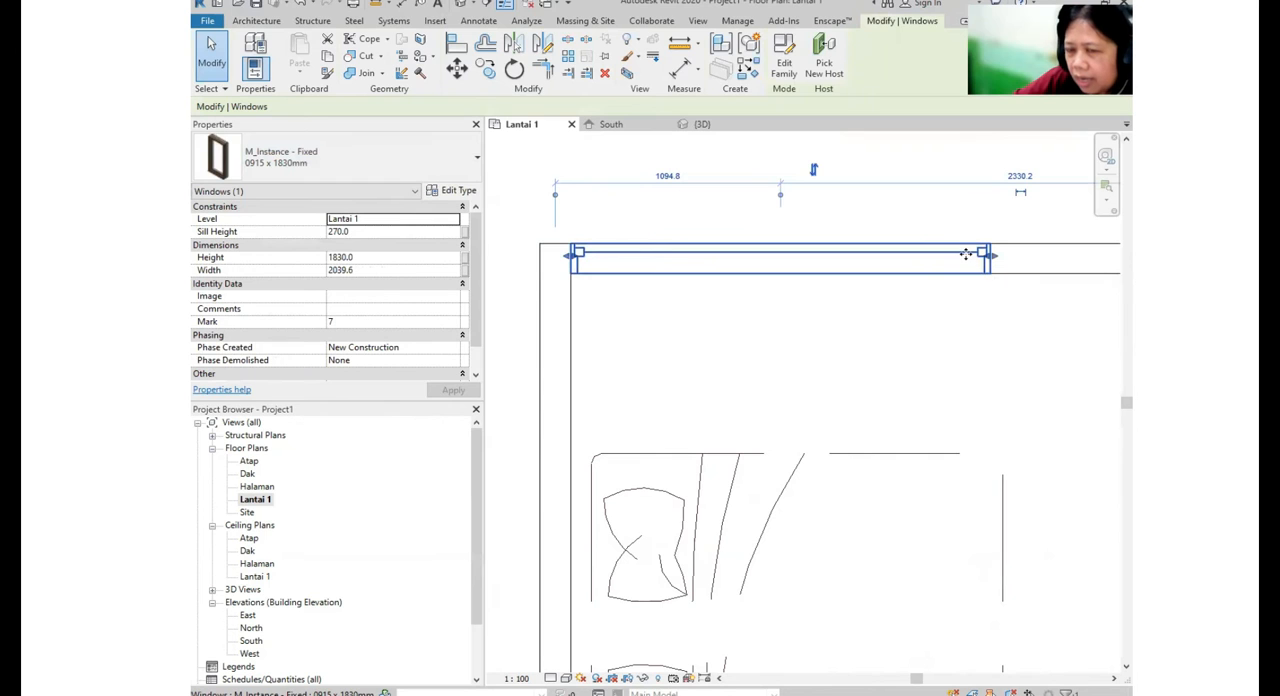
key("ctrl")
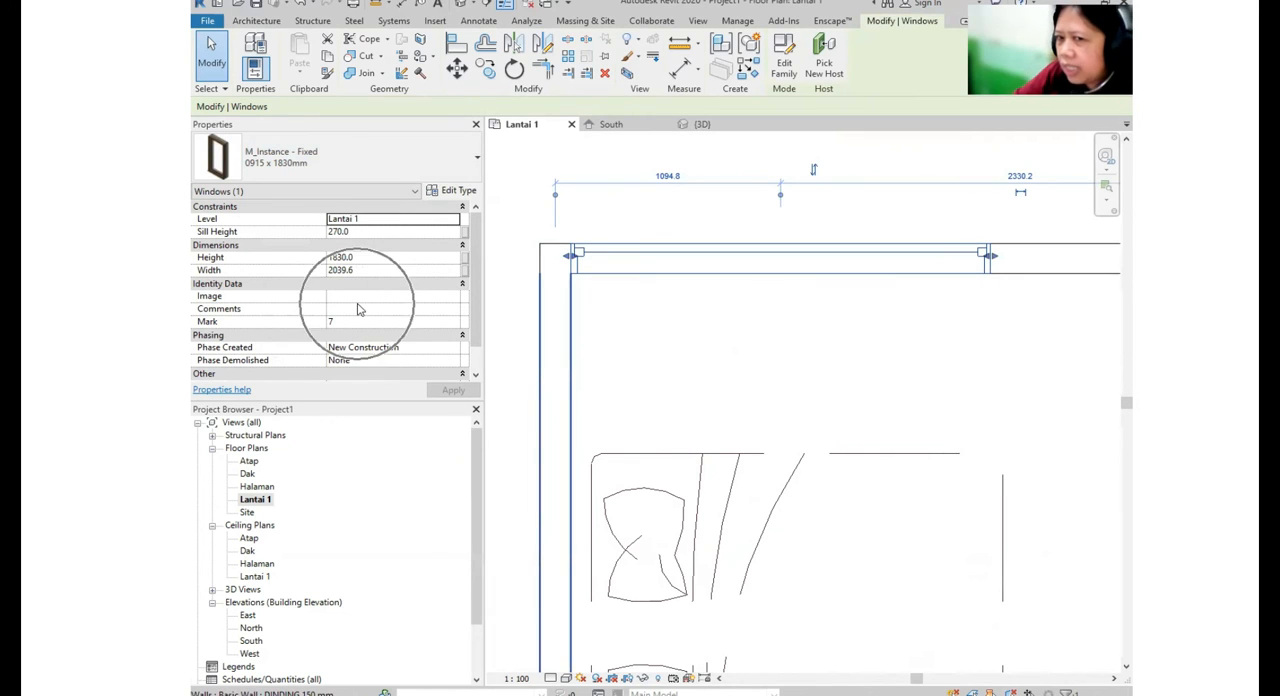
left_click(362, 269)
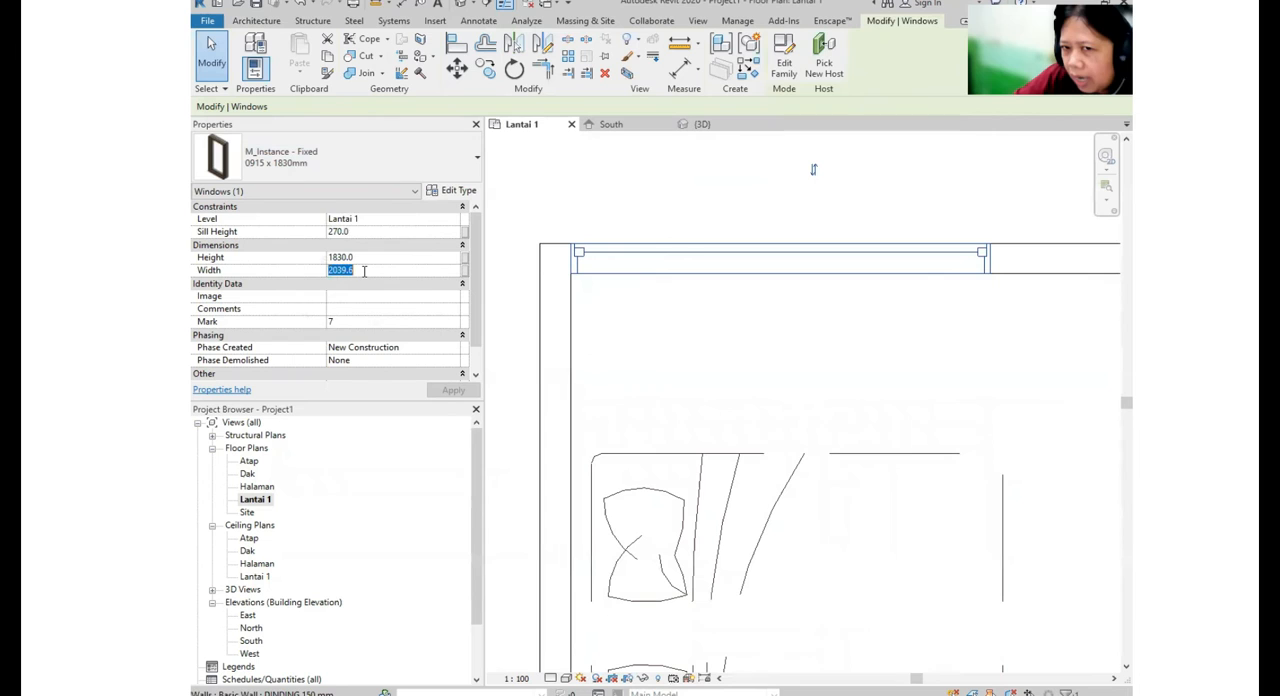
type("1")
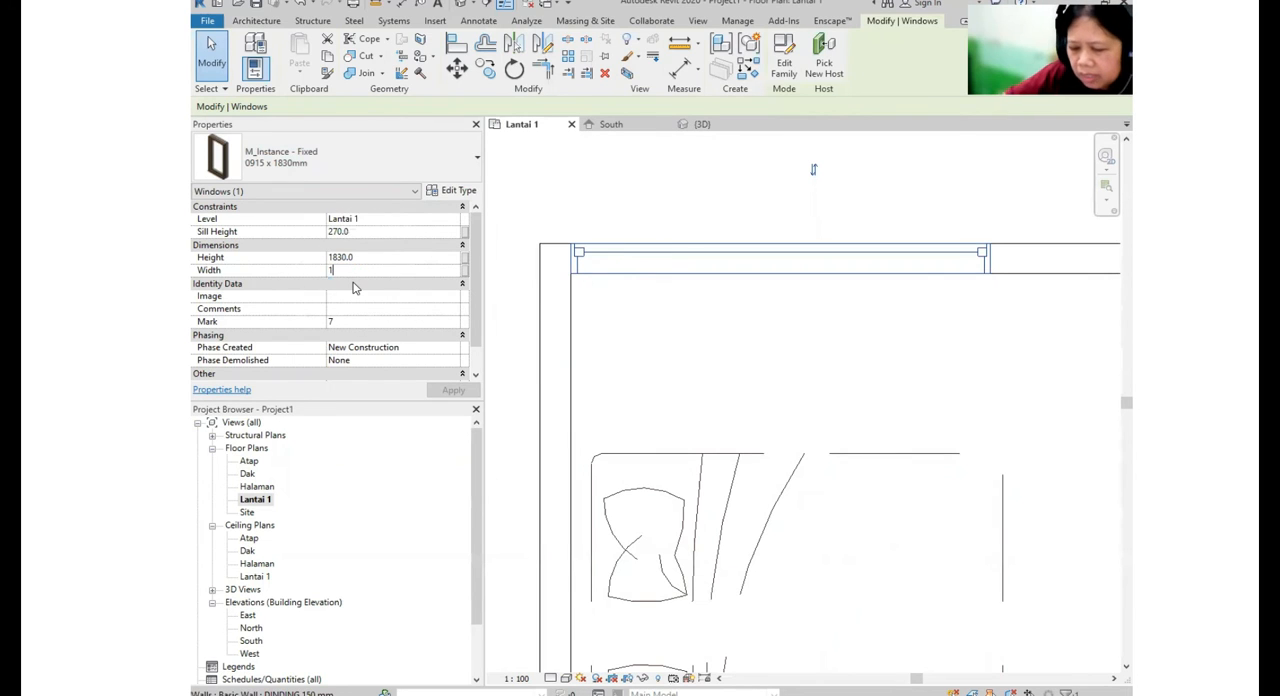
type("500")
key("Return")
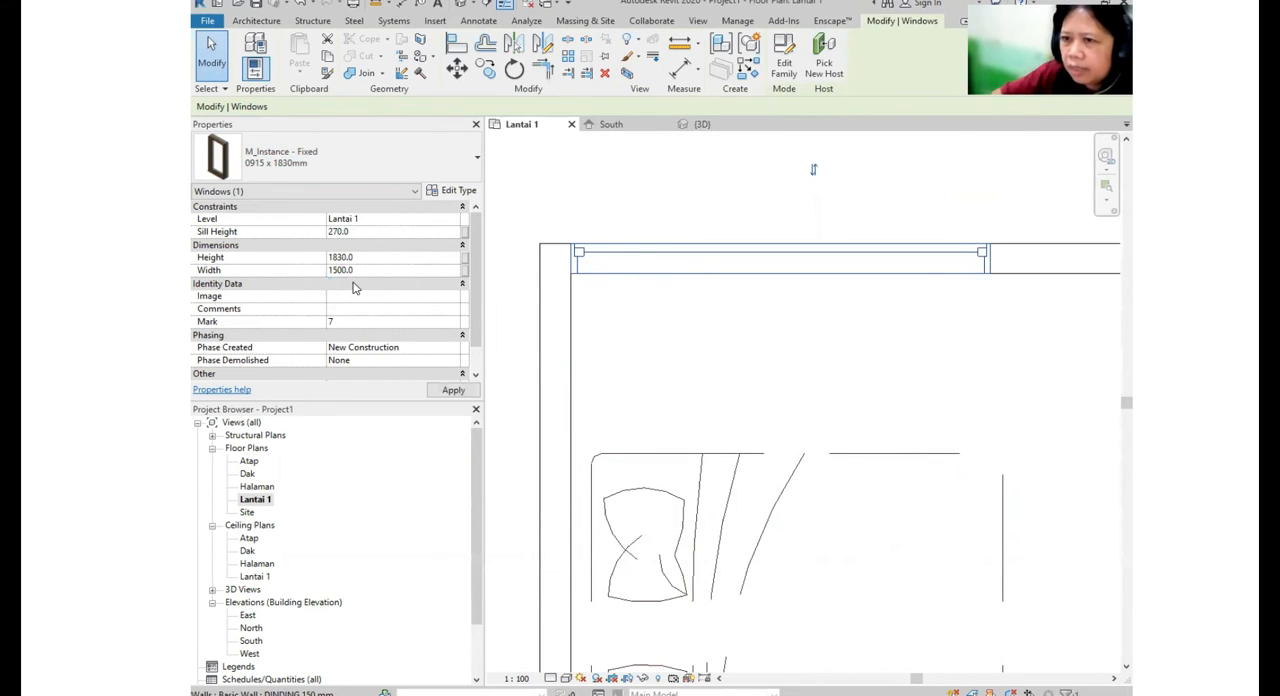
scroll(650, 262, "up", 1)
key("Escape")
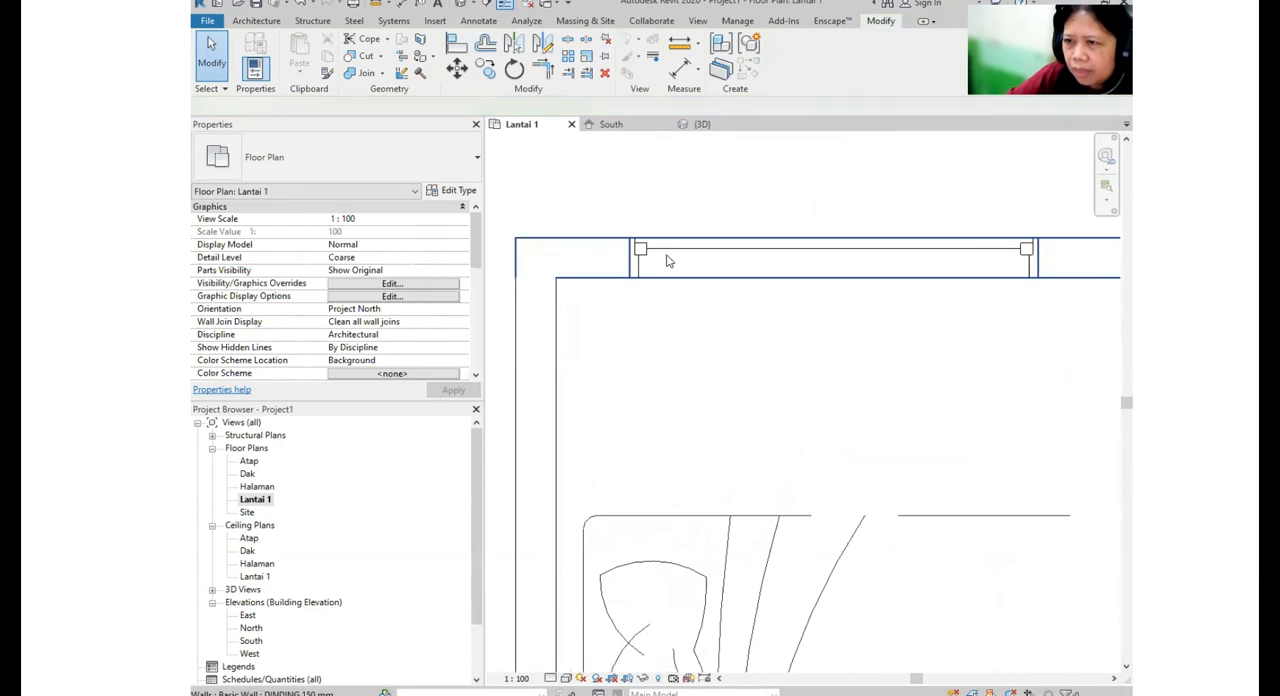
- Move the rear bedroom window along its wall so its end meets the room's inner outer-wall corner
left_click(667, 256)
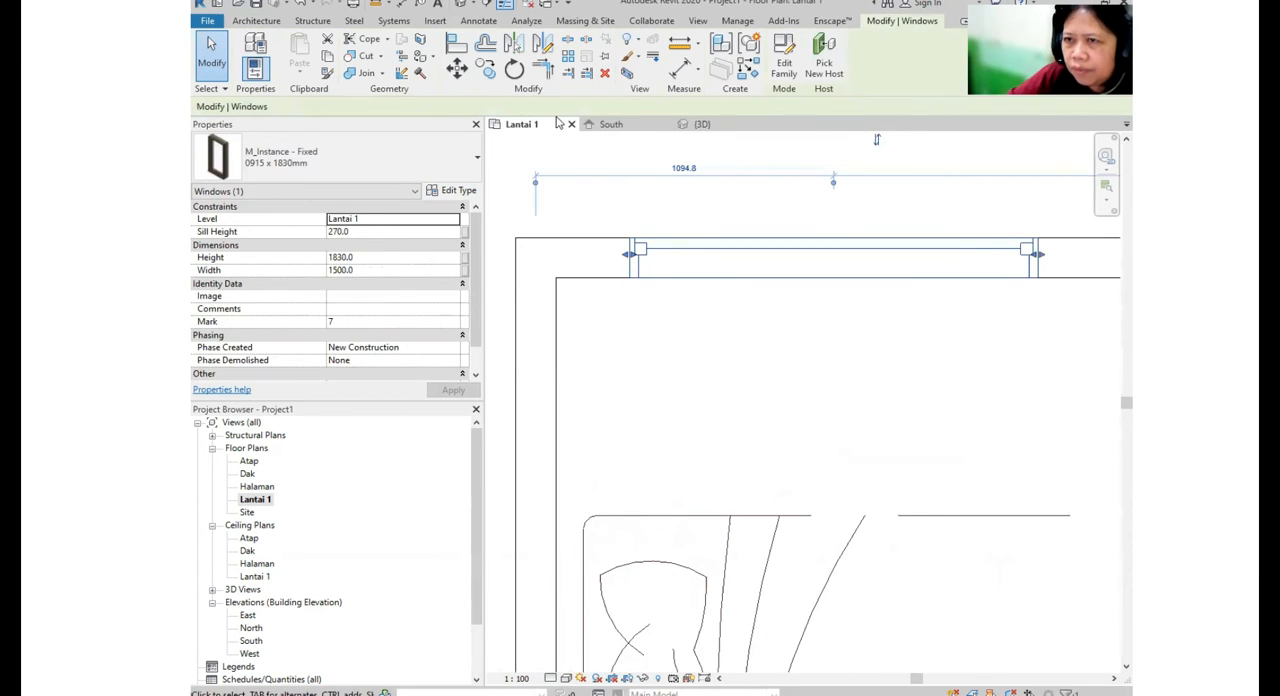
left_click(463, 75)
left_click(636, 279)
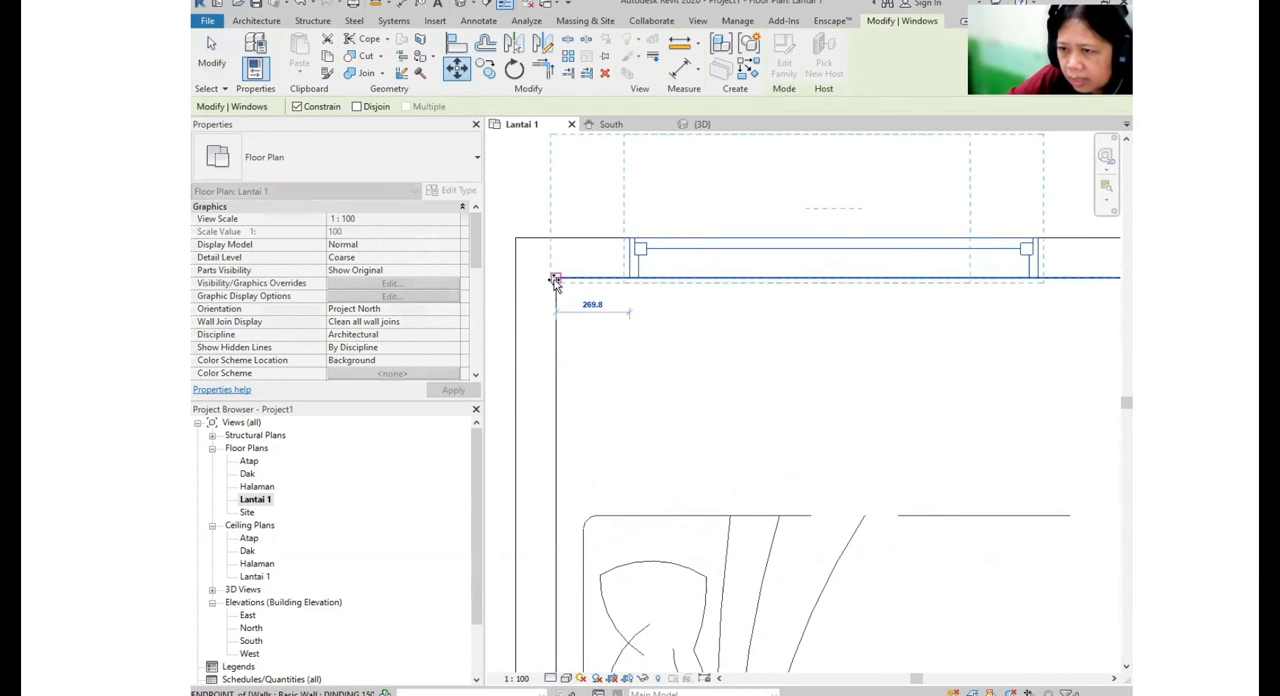
left_click(556, 281)
- Move the front bedroom's first front window toward the bed side, centred about 1260 mm from the side wall
scroll(626, 249, "down", 5)
middle_click_drag(720, 351, 729, 215)
scroll(800, 400, "down", 1)
middle_click_drag(800, 400, 784, 157)
left_click(749, 540)
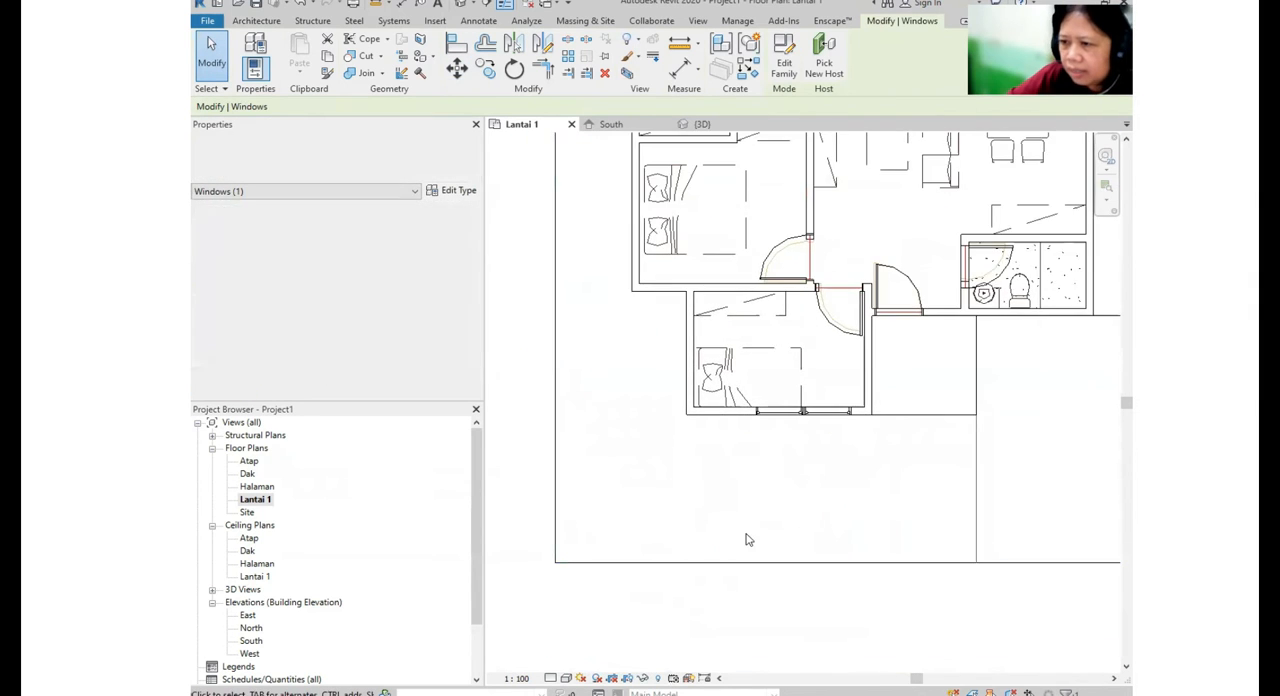
scroll(778, 489, "up", 3)
left_click(800, 326)
left_click_drag(758, 322, 733, 325)
- Move the front bedroom's second window toward the first, to about 920 mm between their centres
left_click(898, 318)
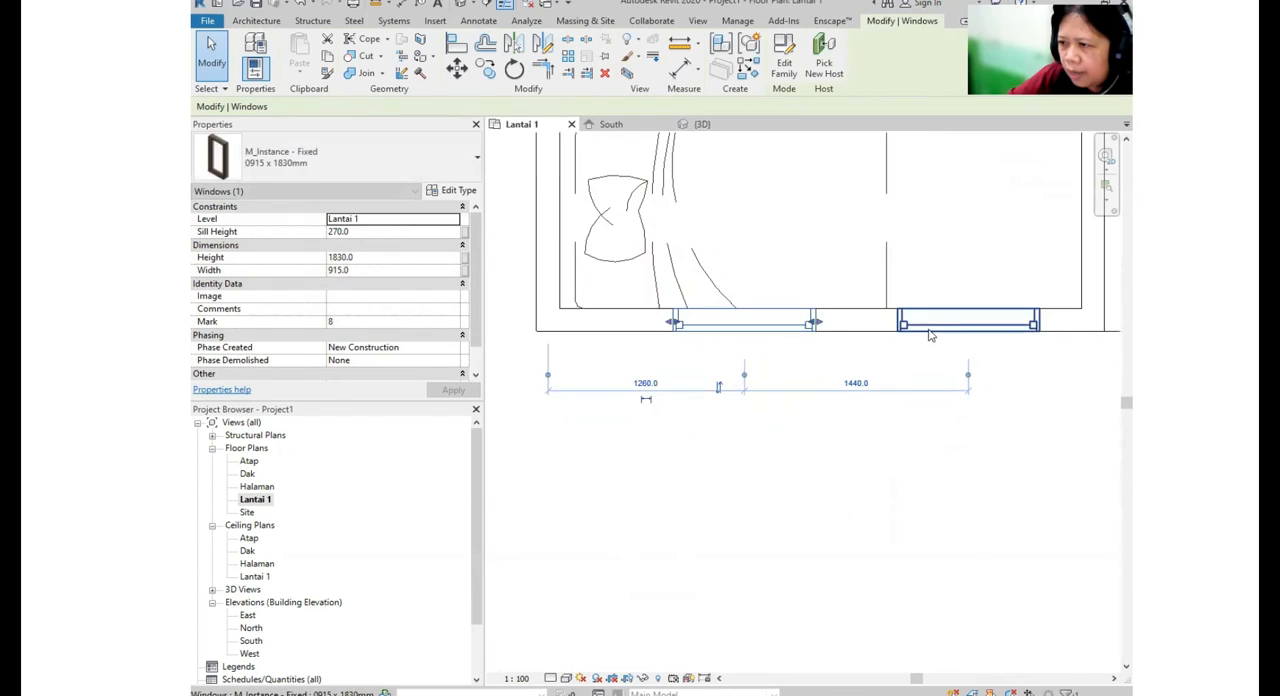
left_click_drag(867, 308, 817, 316)
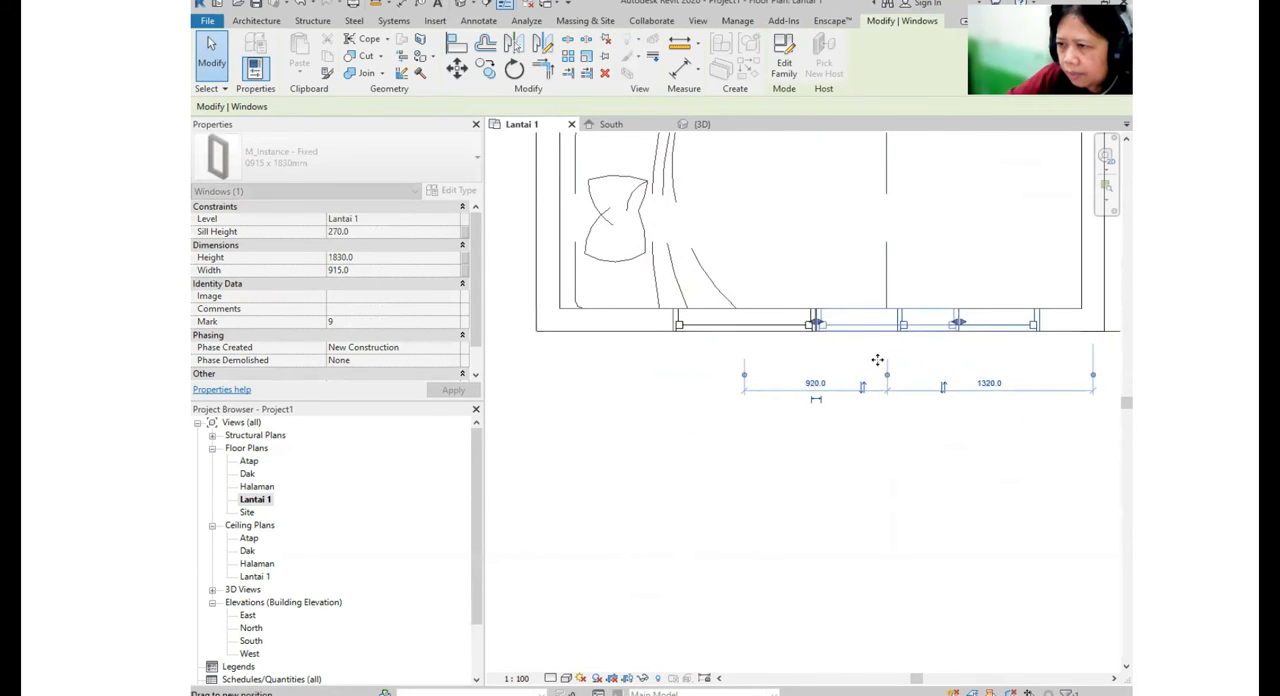
left_click(811, 408)
- Align the second front bedroom window's edge with the adjacent edge of the first so the two windows abut
scroll(820, 363, "up", 5)
scroll(783, 342, "up", 2)
scroll(822, 325, "up", 1)
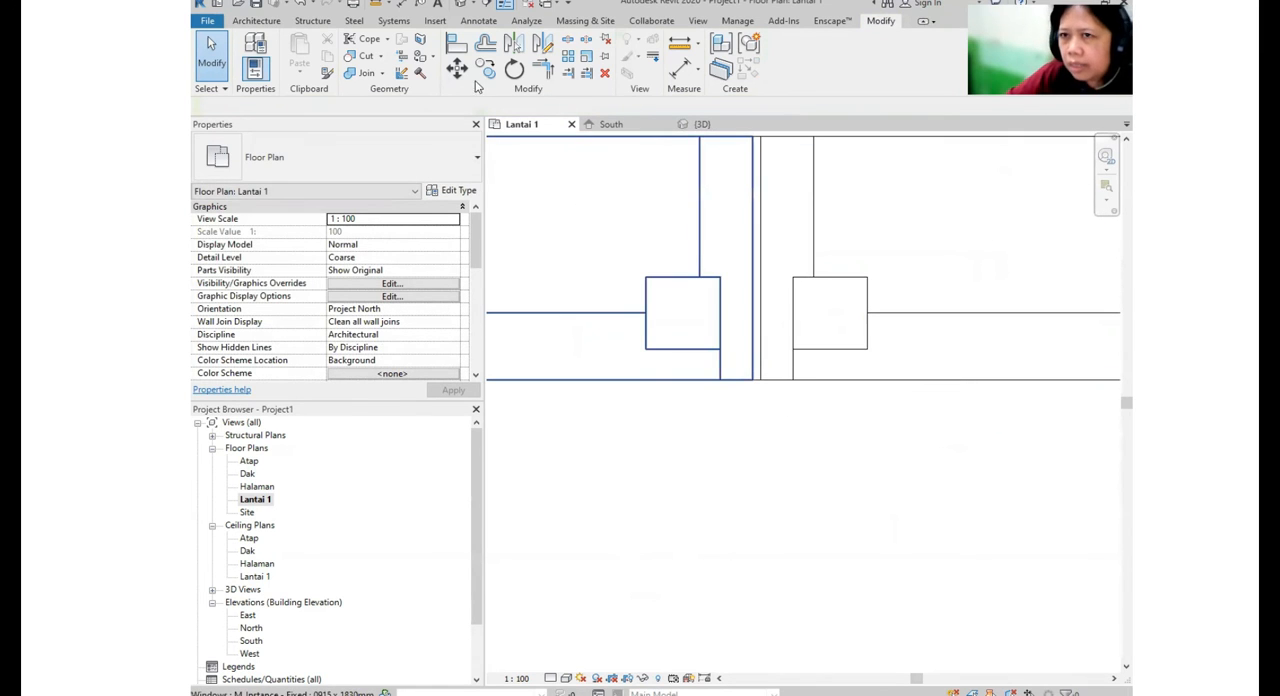
left_click(458, 47)
left_click(752, 285)
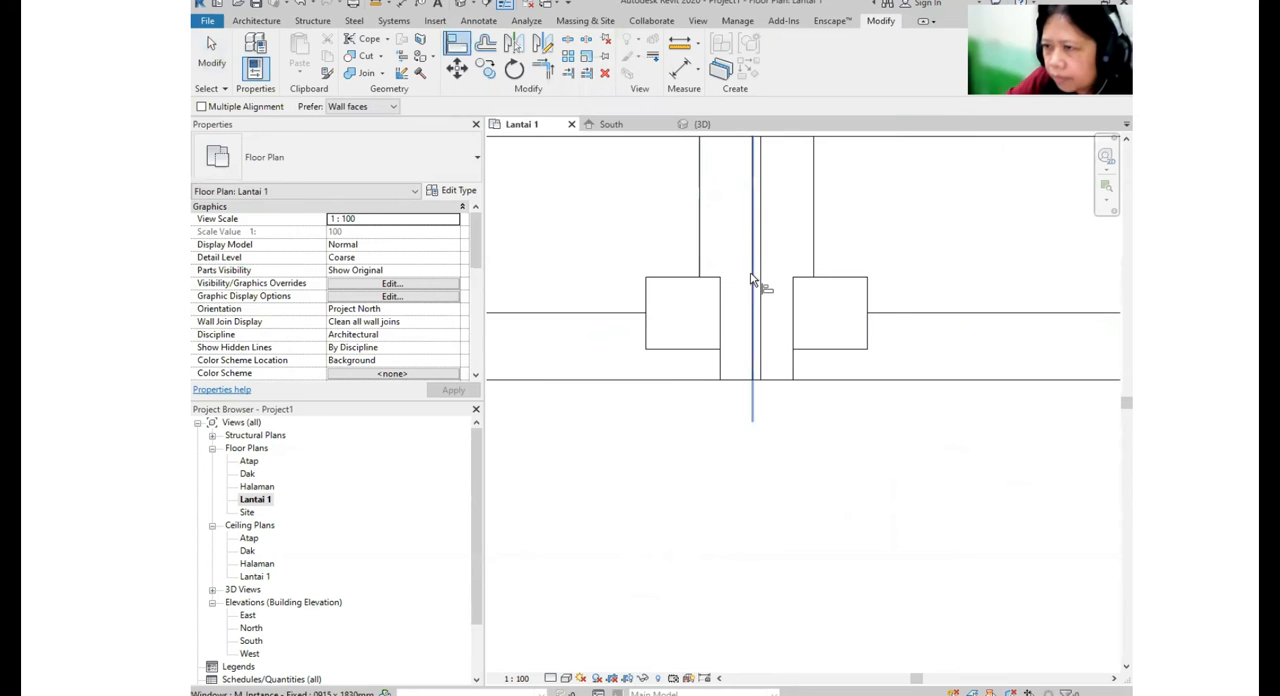
left_click(760, 288)
scroll(748, 287, "down", 4)
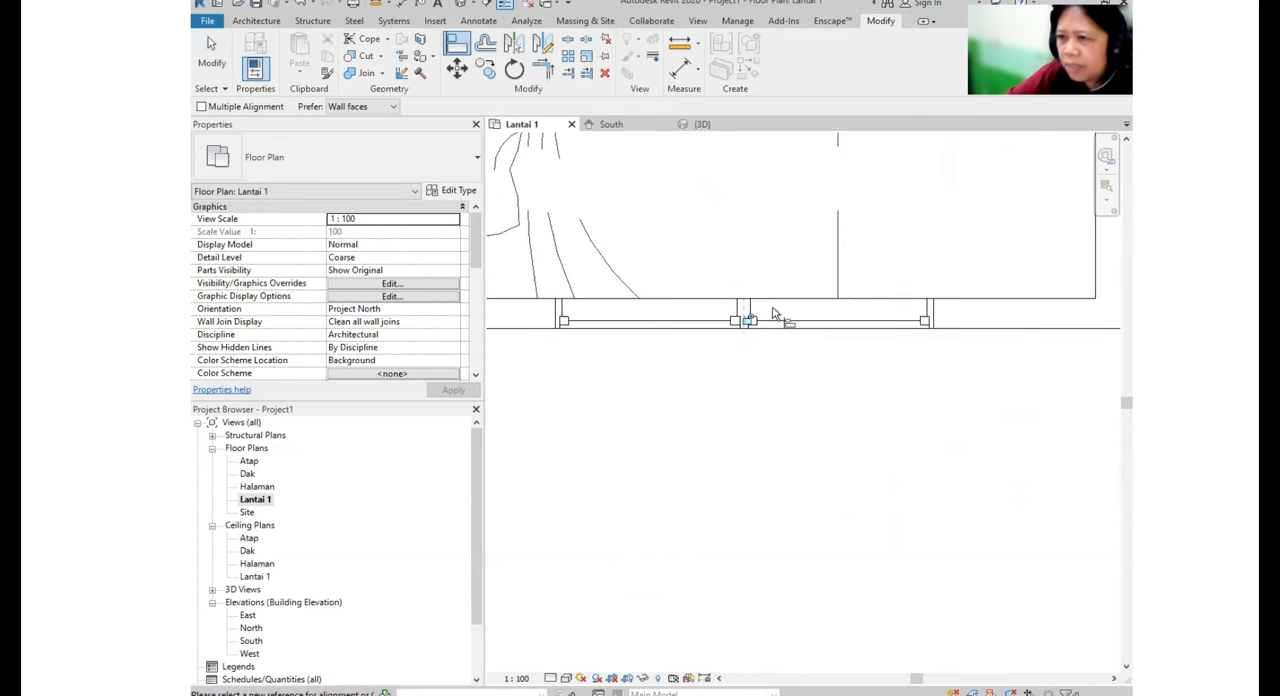
key("Escape")
- Inspect the placed windows from the front in the 3D view and return to the Lantai 1 floor plan
middle_click_drag(736, 355, 736, 413)
scroll(736, 413, "down", 2)
middle_click_drag(879, 291, 797, 466)
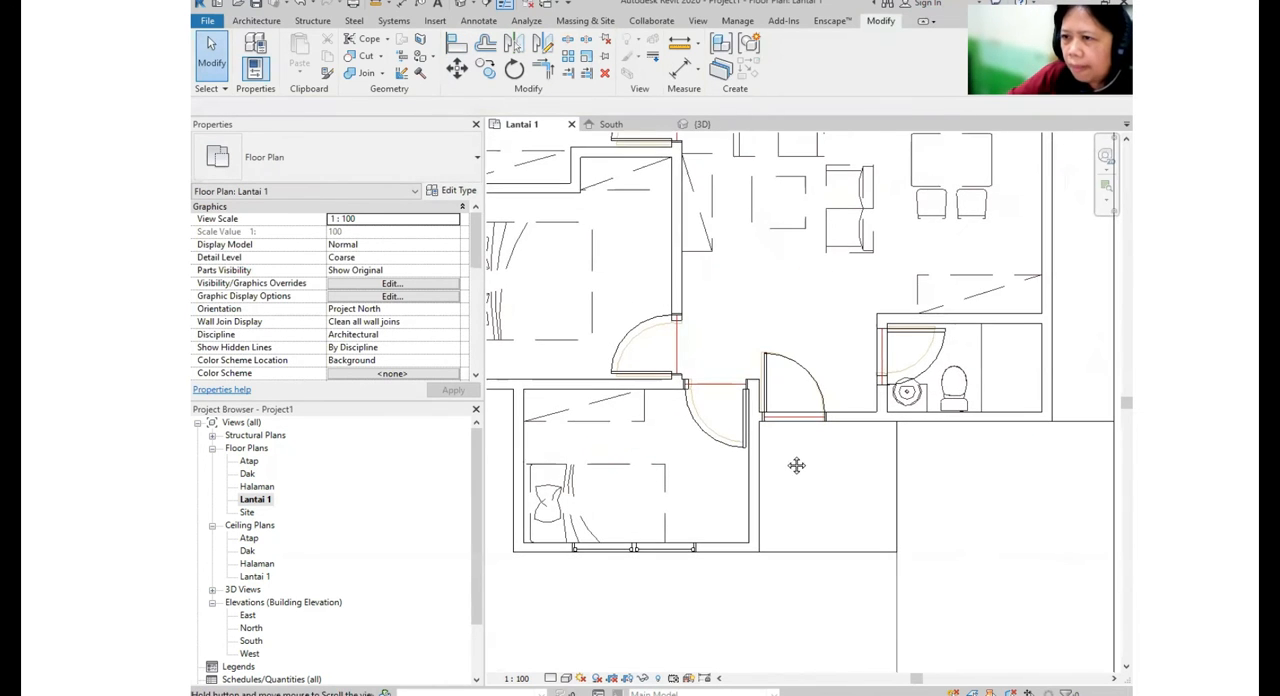
left_click(461, 5)
scroll(869, 285, "down", 4)
middle_click_drag(701, 406, 747, 437, "shift")
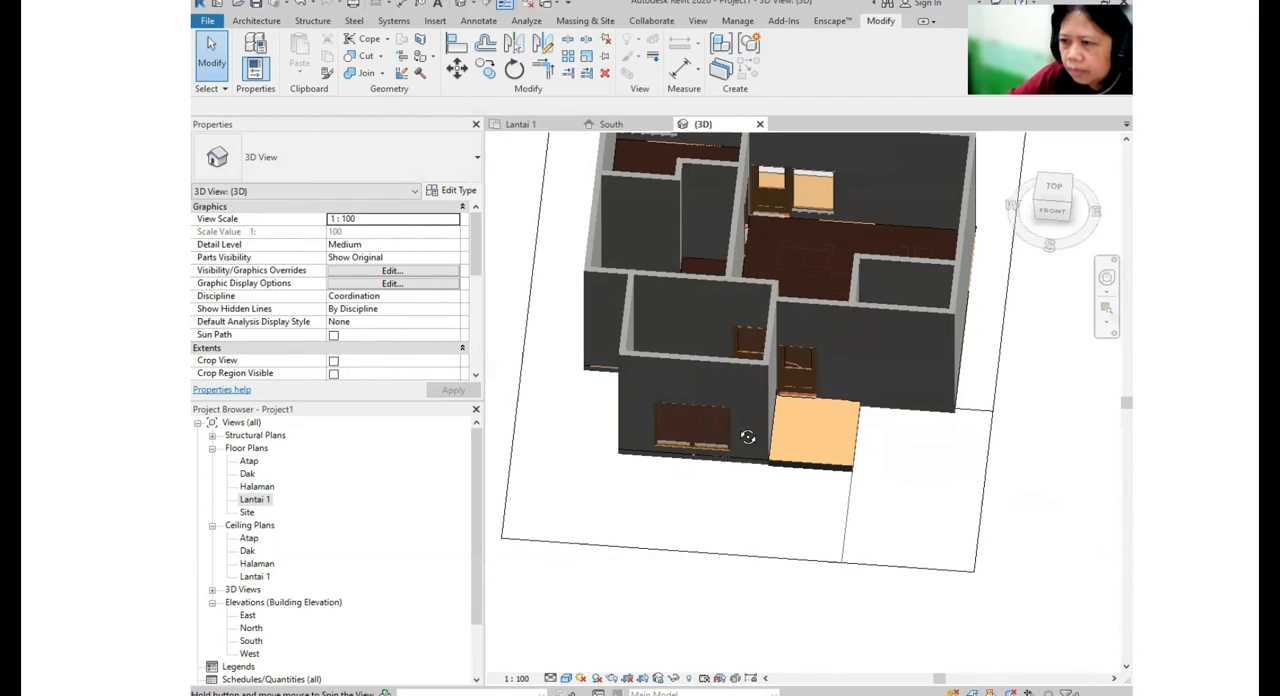
double_click(254, 499)
scroll(682, 463, "down", 3)
middle_click_drag(682, 463, 710, 520)
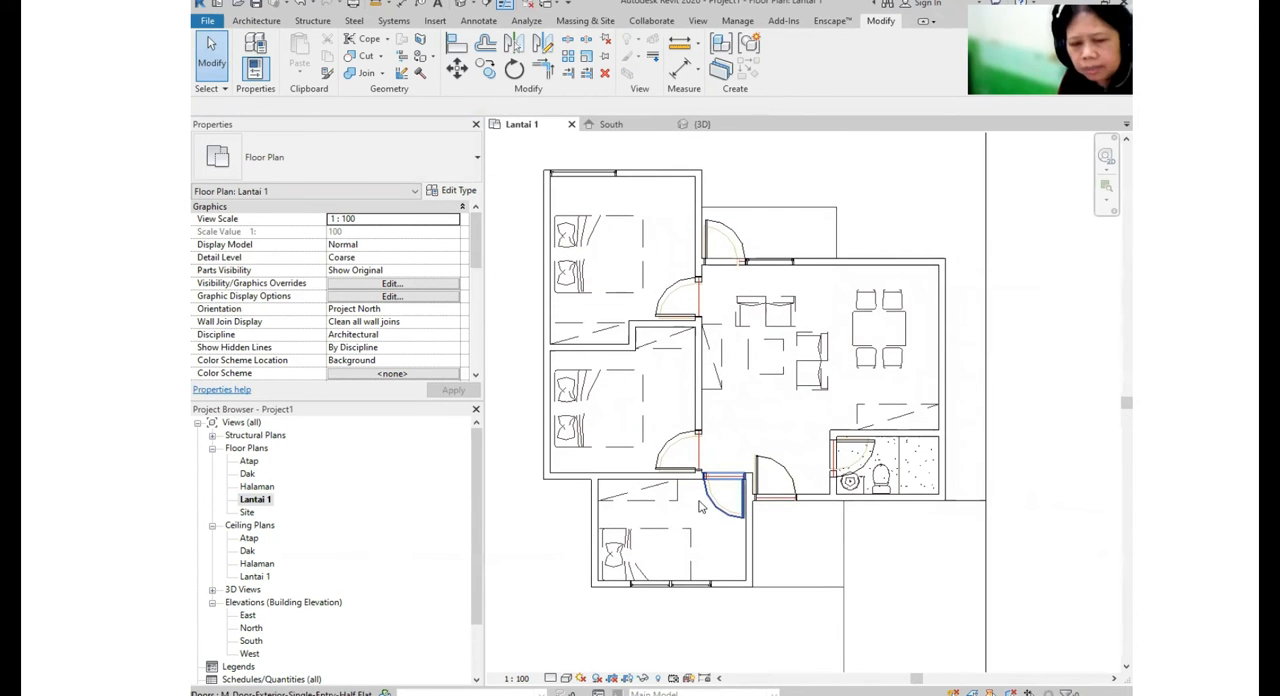
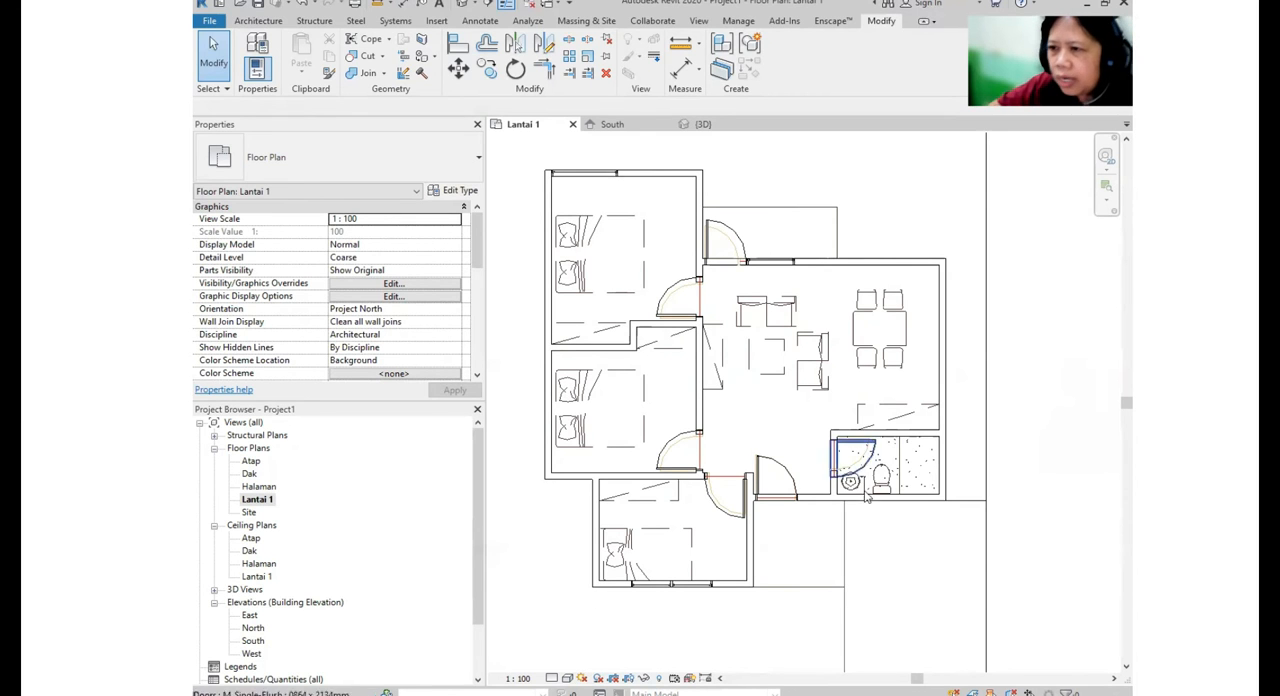
- Examine which furniture and site families Place a Component currently offers in the project, and leave the command
mouse_move(761, 455)
middle_mouse_down()
mouse_move(843, 437)
mouse_move(729, 443)
mouse_move(771, 443)
middle_mouse_up()
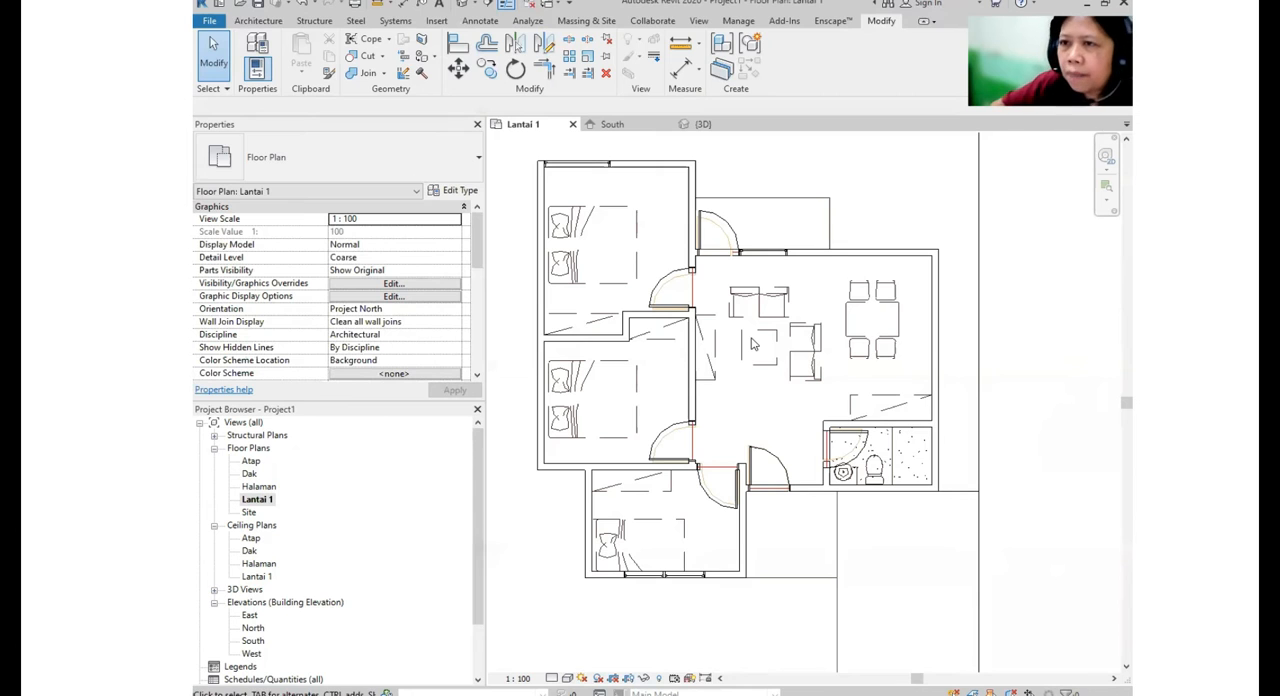
left_click(260, 21)
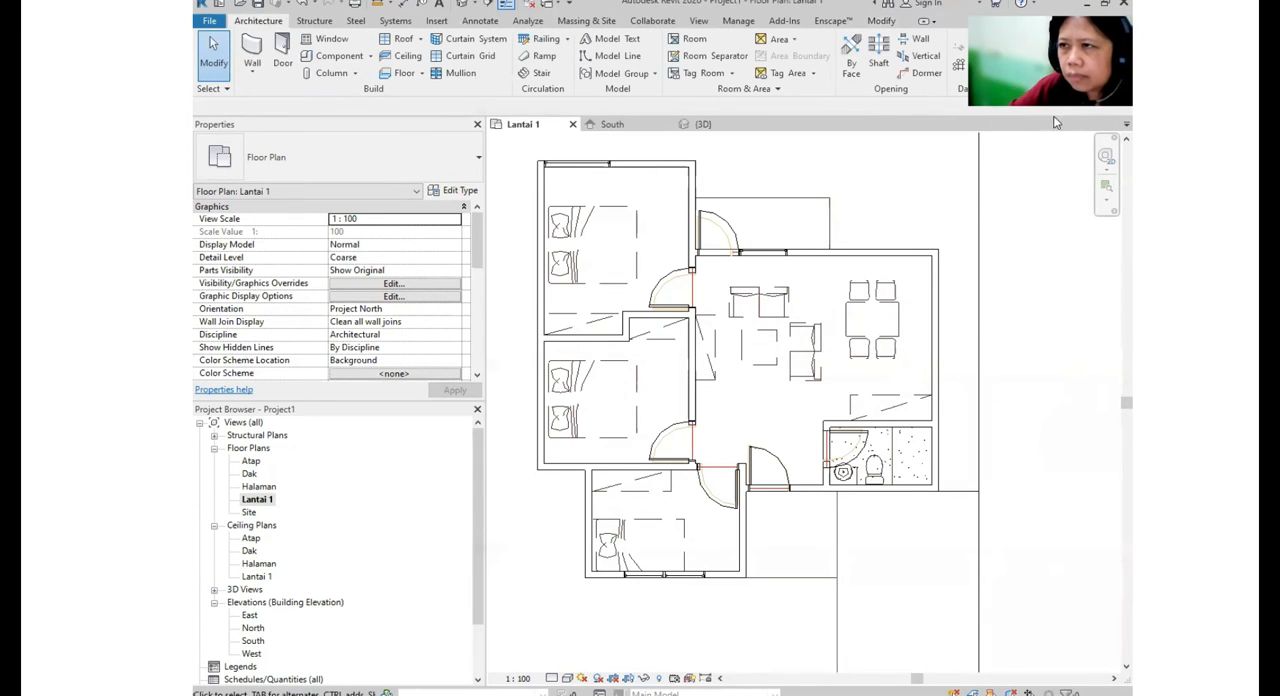
left_click(351, 60)
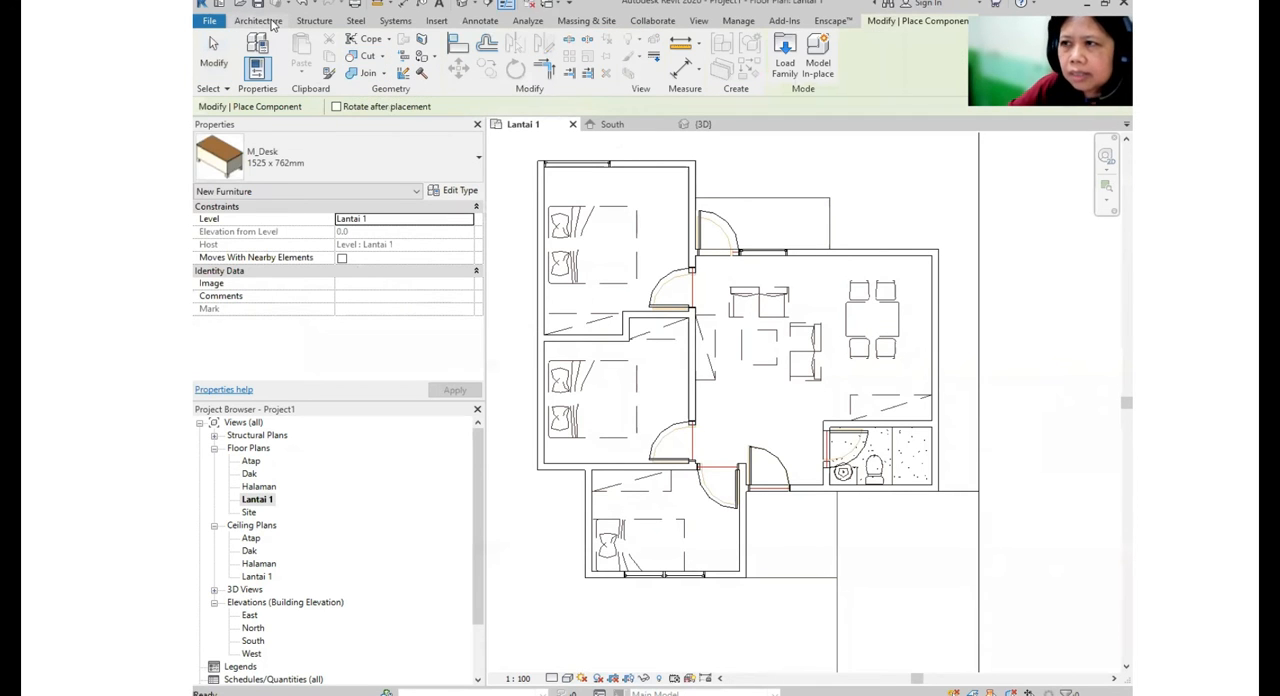
left_click(271, 22)
left_click(369, 56)
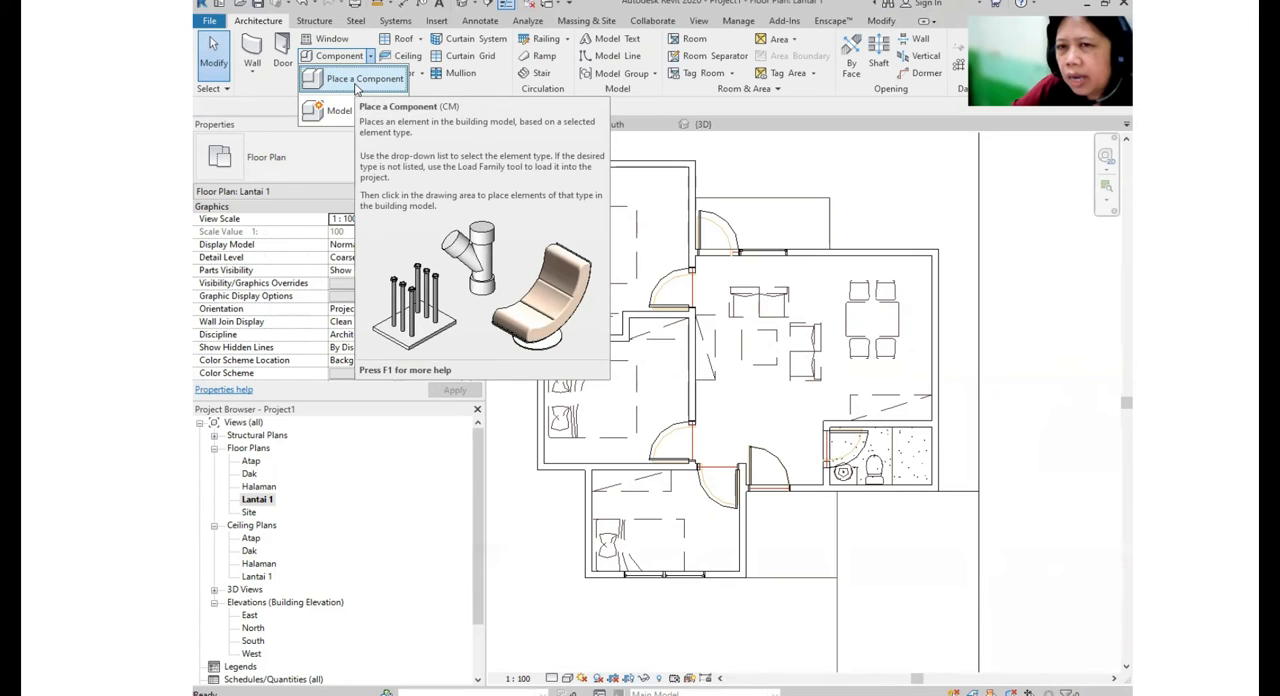
left_click(356, 86)
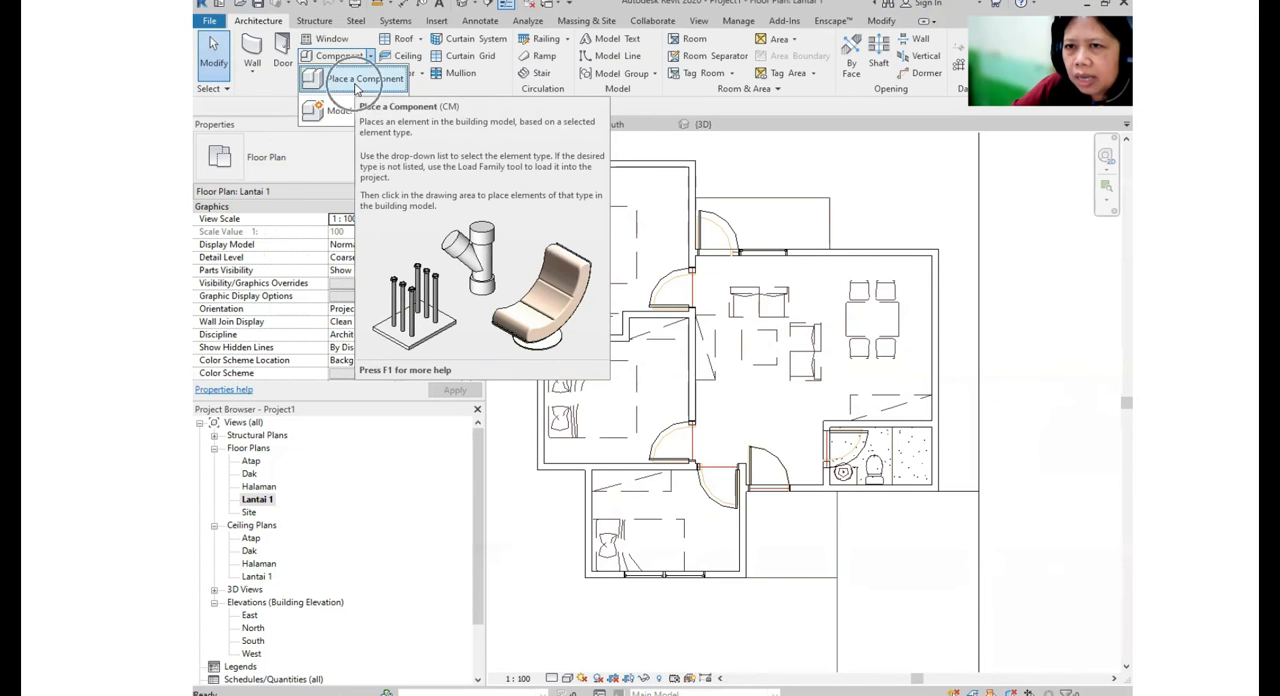
left_click(294, 155)
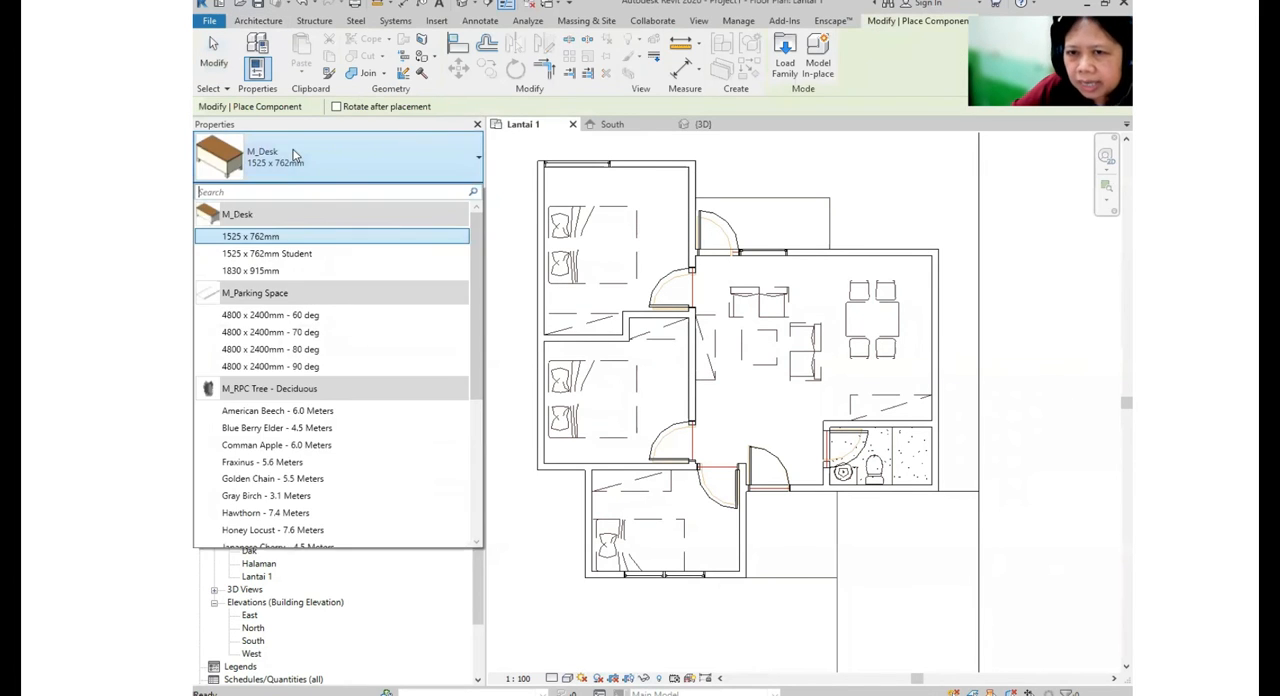
scroll(295, 420, "down", 3)
scroll(296, 420, "down", 2)
scroll(285, 375, "up", 5)
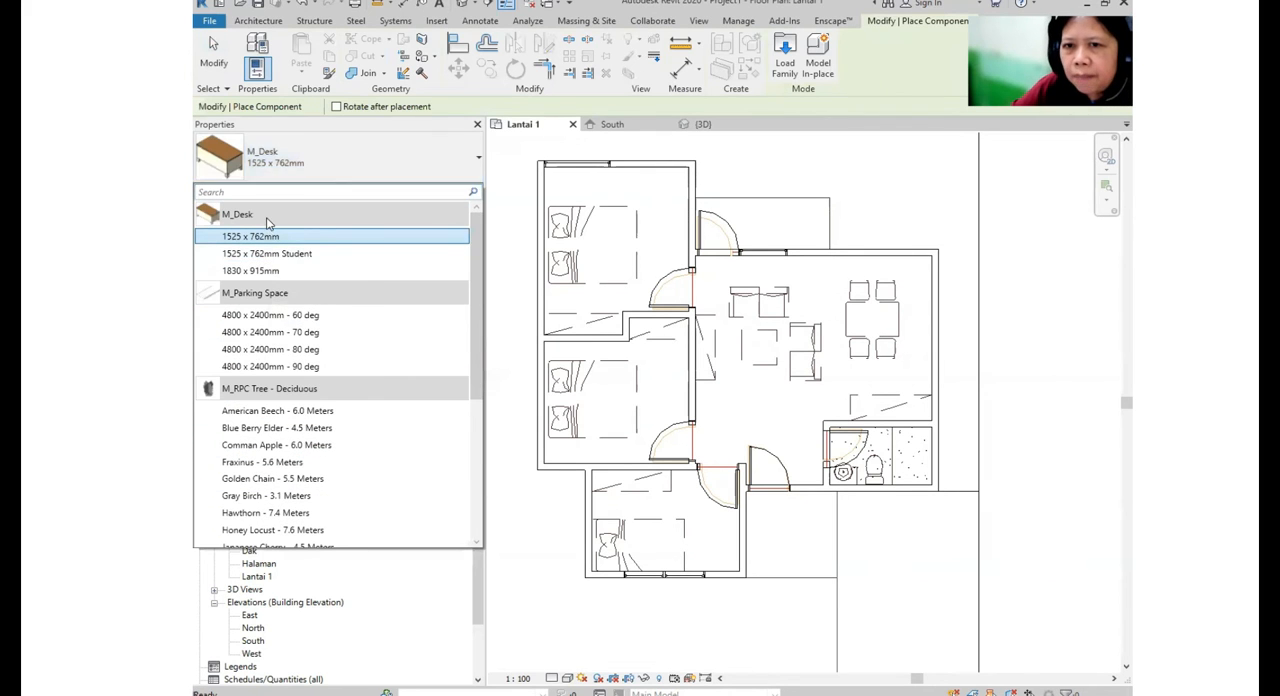
left_click(265, 236)
key("Escape")
- Start loading a family and open the Beds folder inside the US Metric library's Furniture folder
left_click(437, 24)
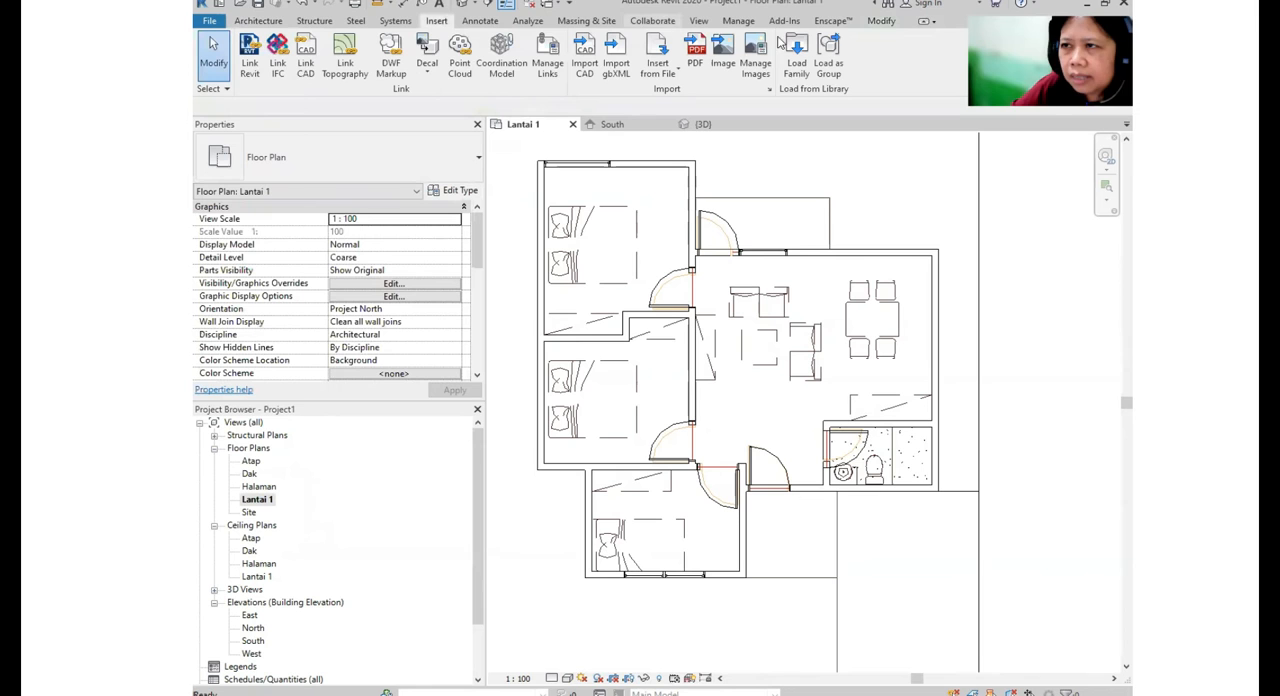
left_click(797, 68)
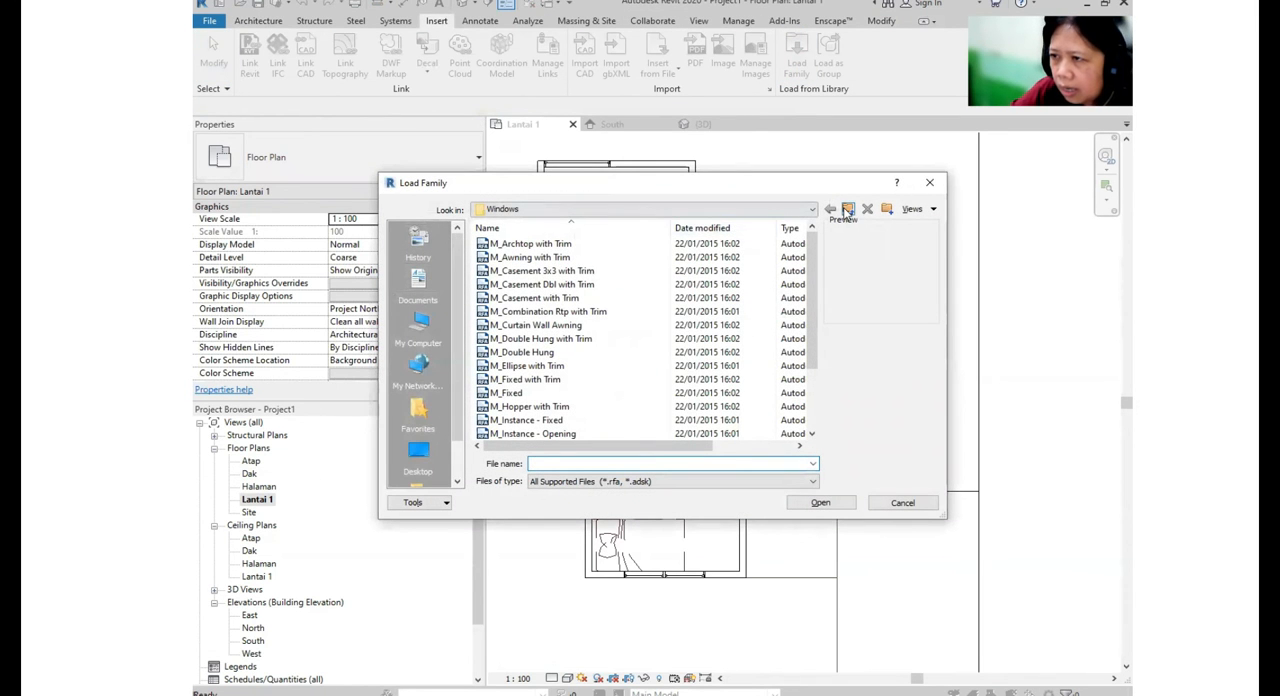
left_click(847, 209)
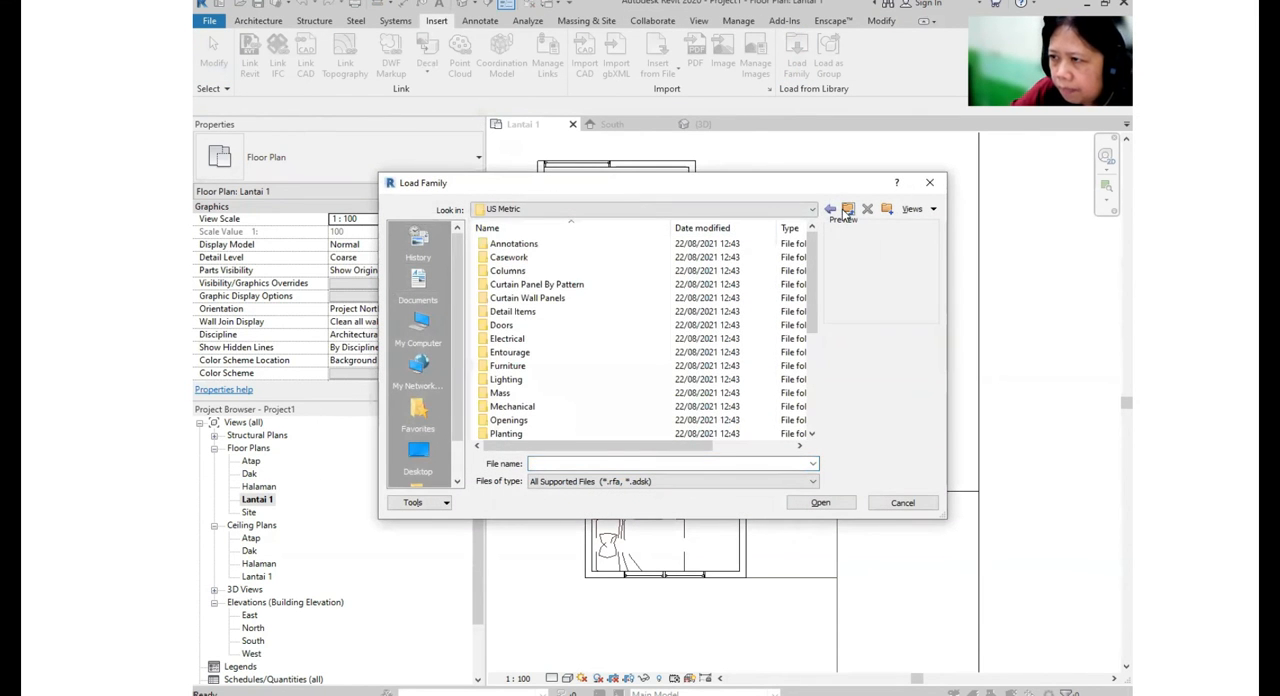
left_click(517, 370)
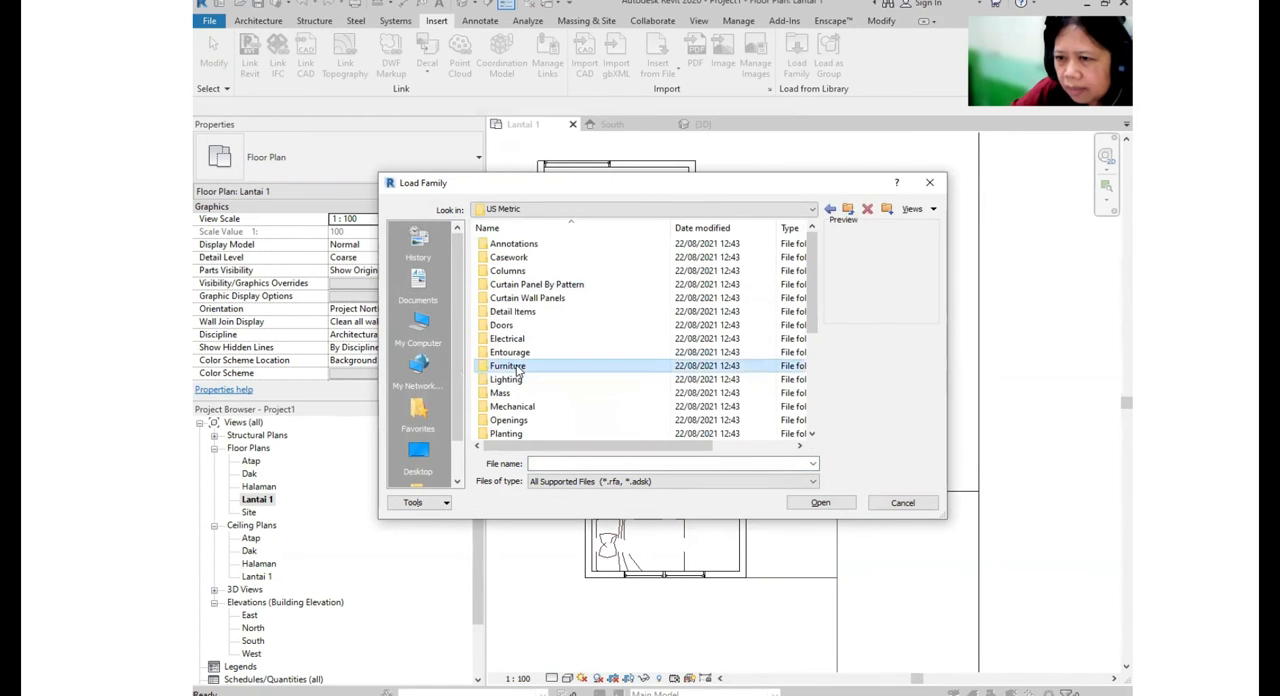
double_click(519, 367)
double_click(497, 243)
- Compare the previews of the bed families and load M_Bed-Box into the project
left_click(522, 246)
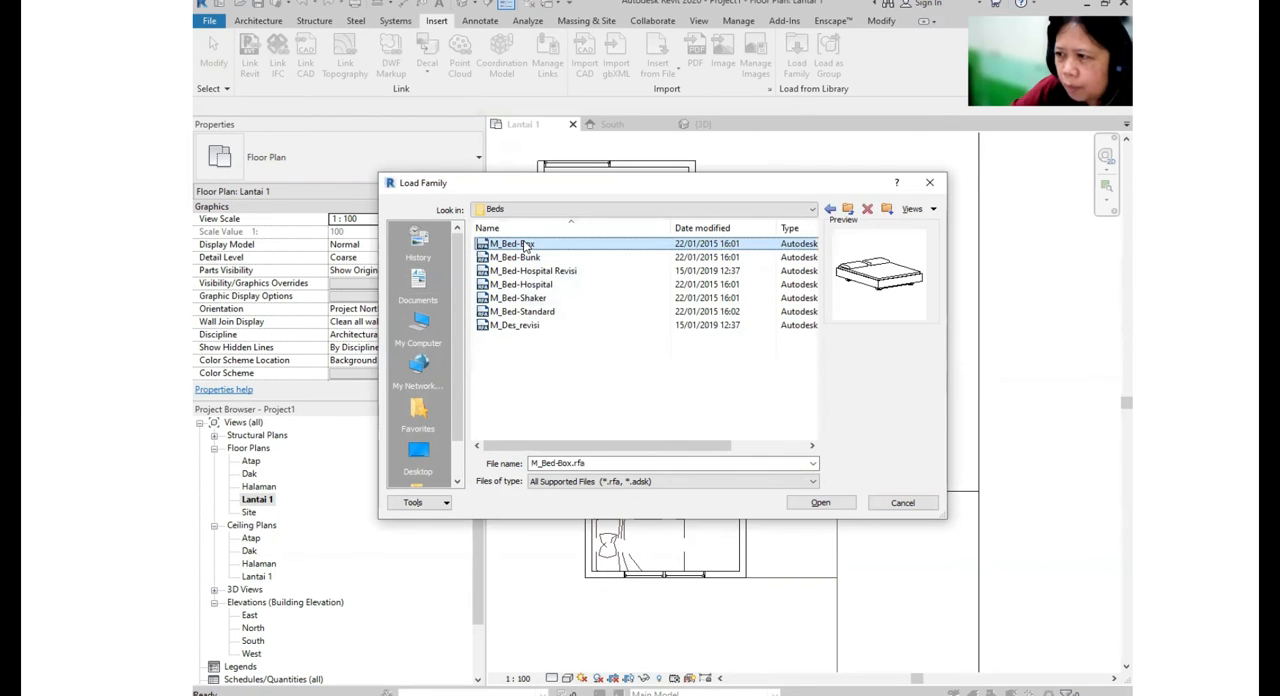
left_click(525, 327)
left_click(523, 285)
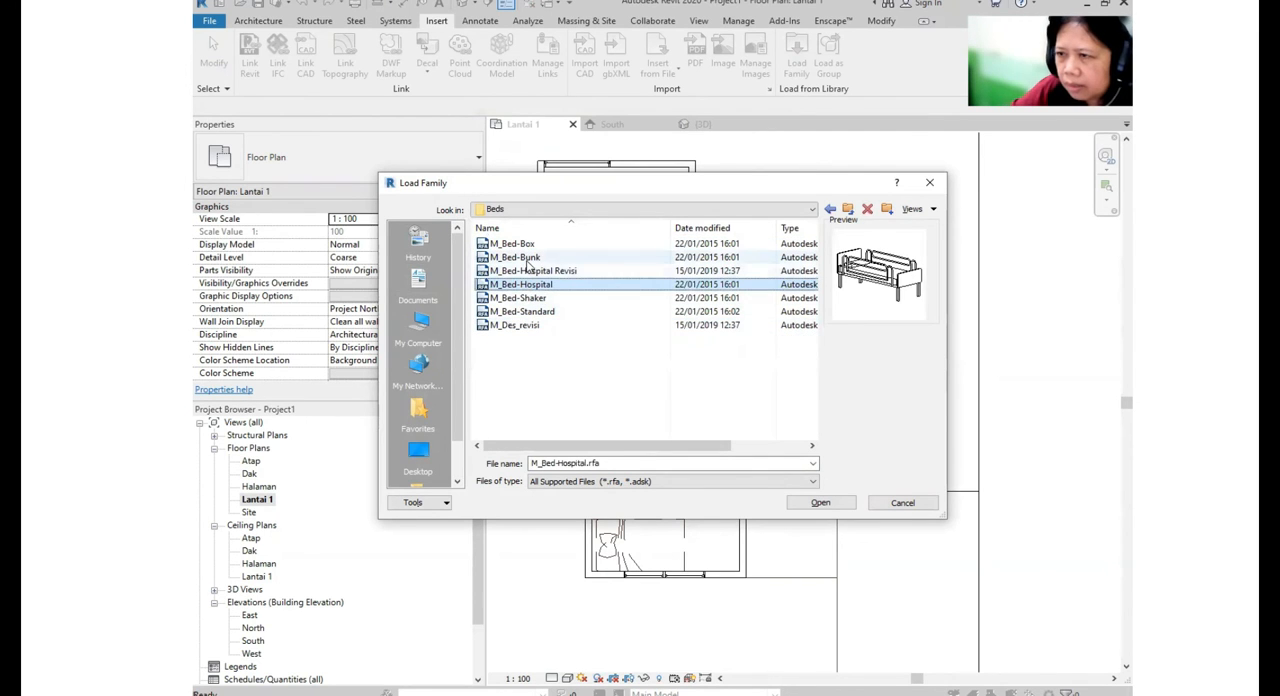
left_click(525, 298)
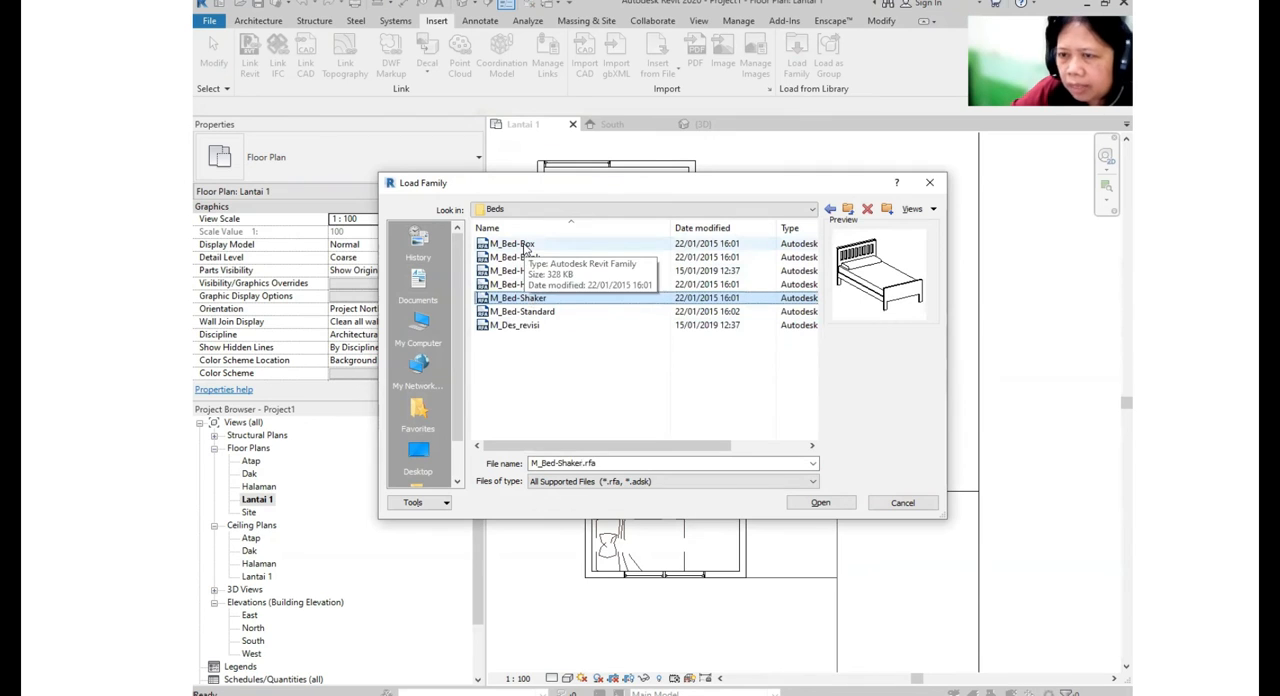
left_click(525, 245)
left_click(524, 259)
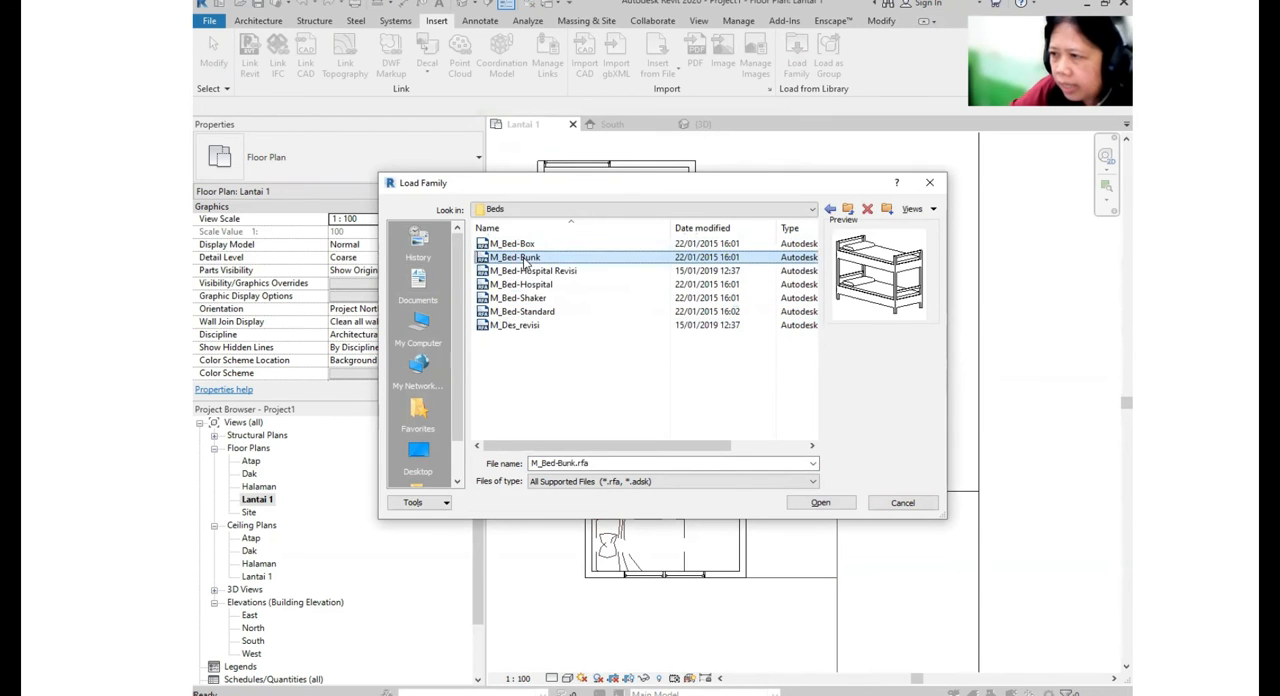
left_click(522, 245)
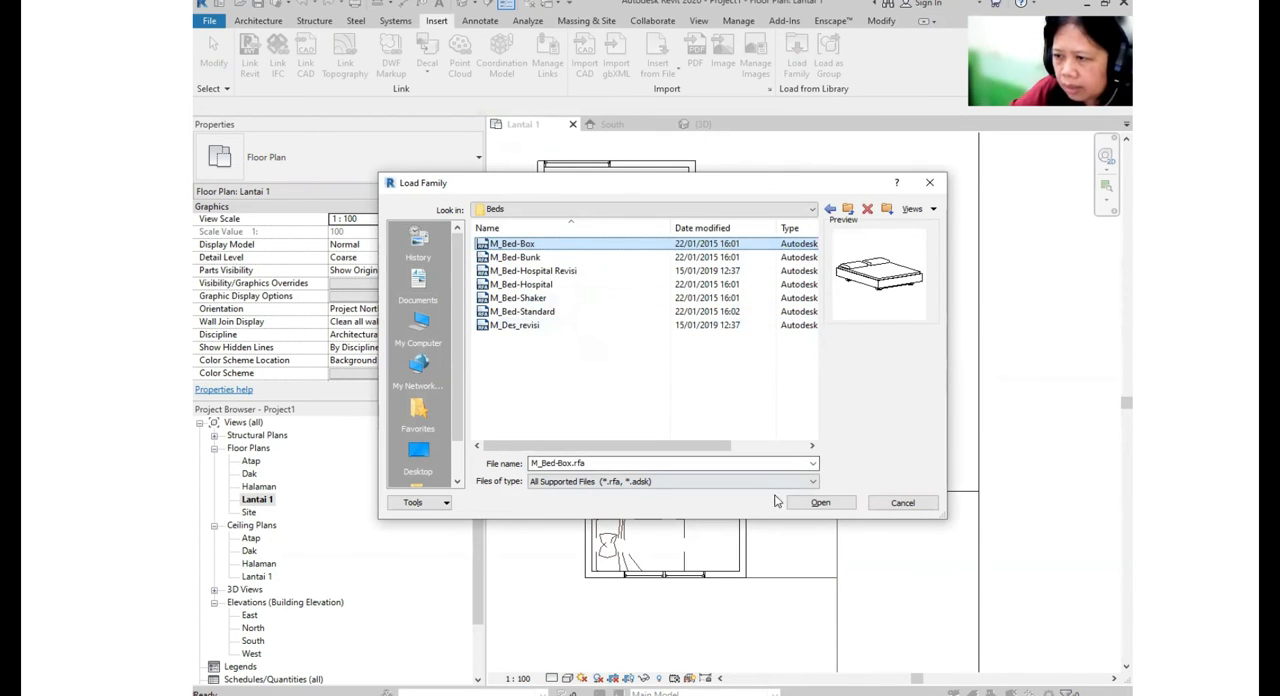
left_click(834, 504)
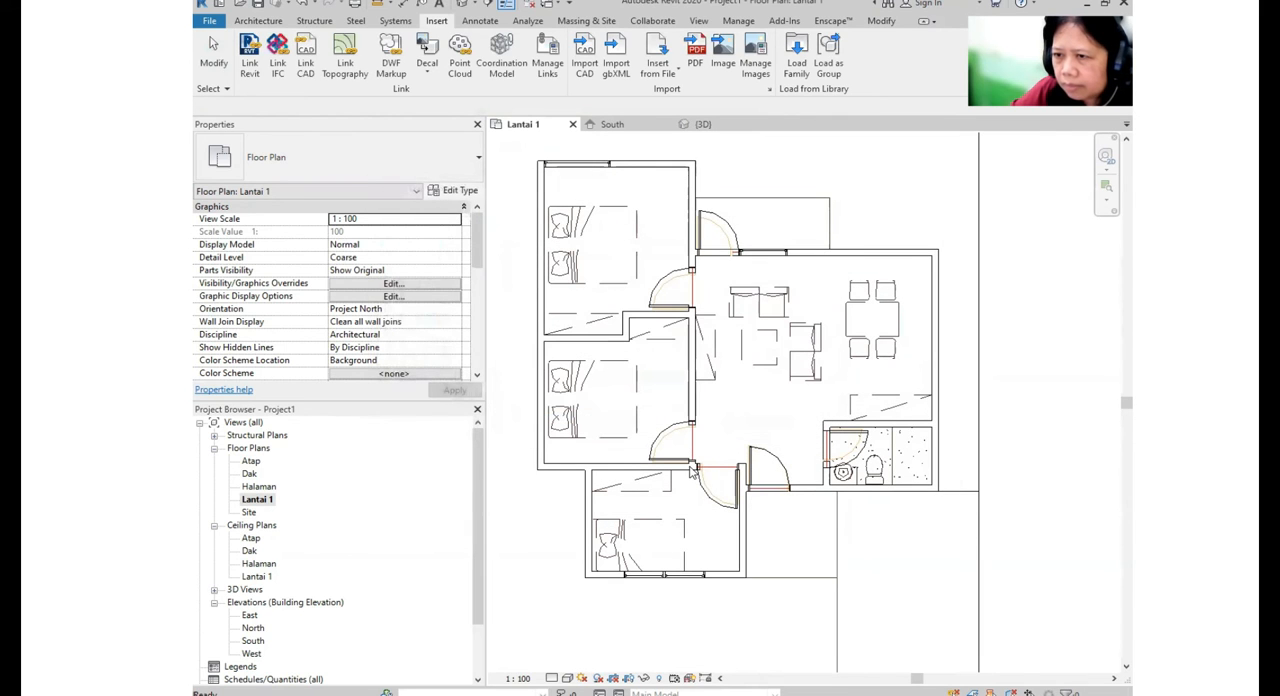
- Start loading another family and open the Seating folder of the furniture library
left_click(799, 76)
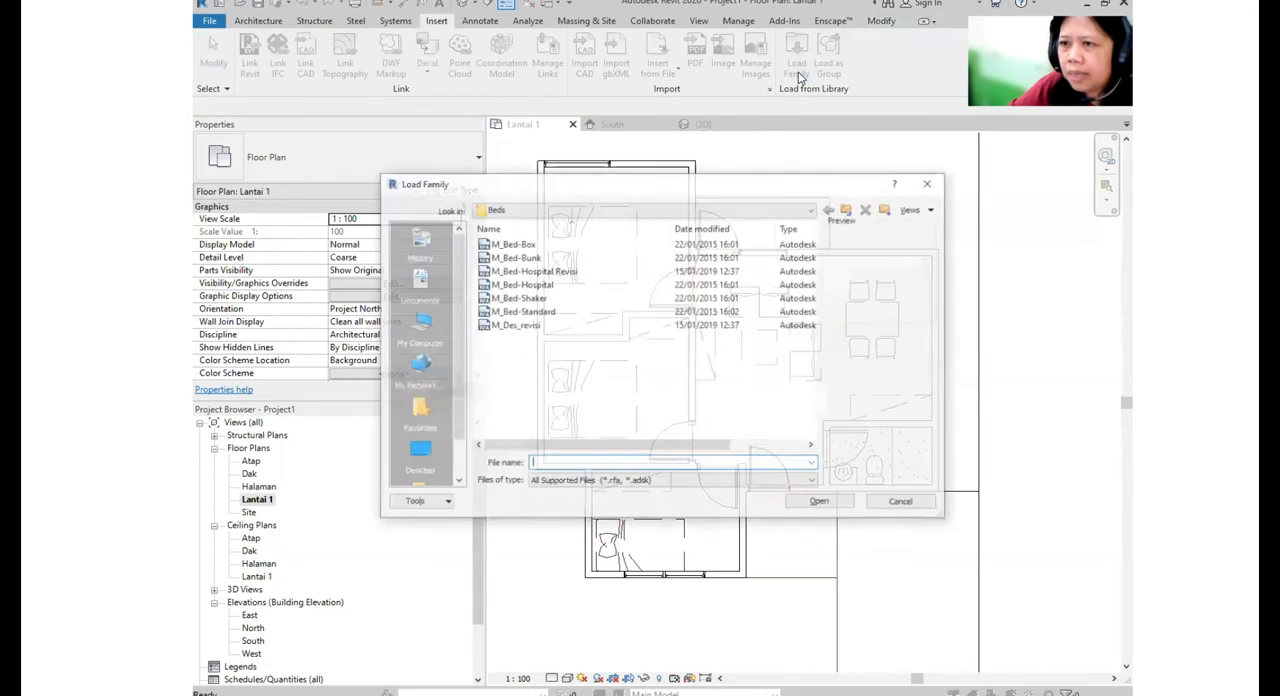
left_click(848, 210)
double_click(505, 258)
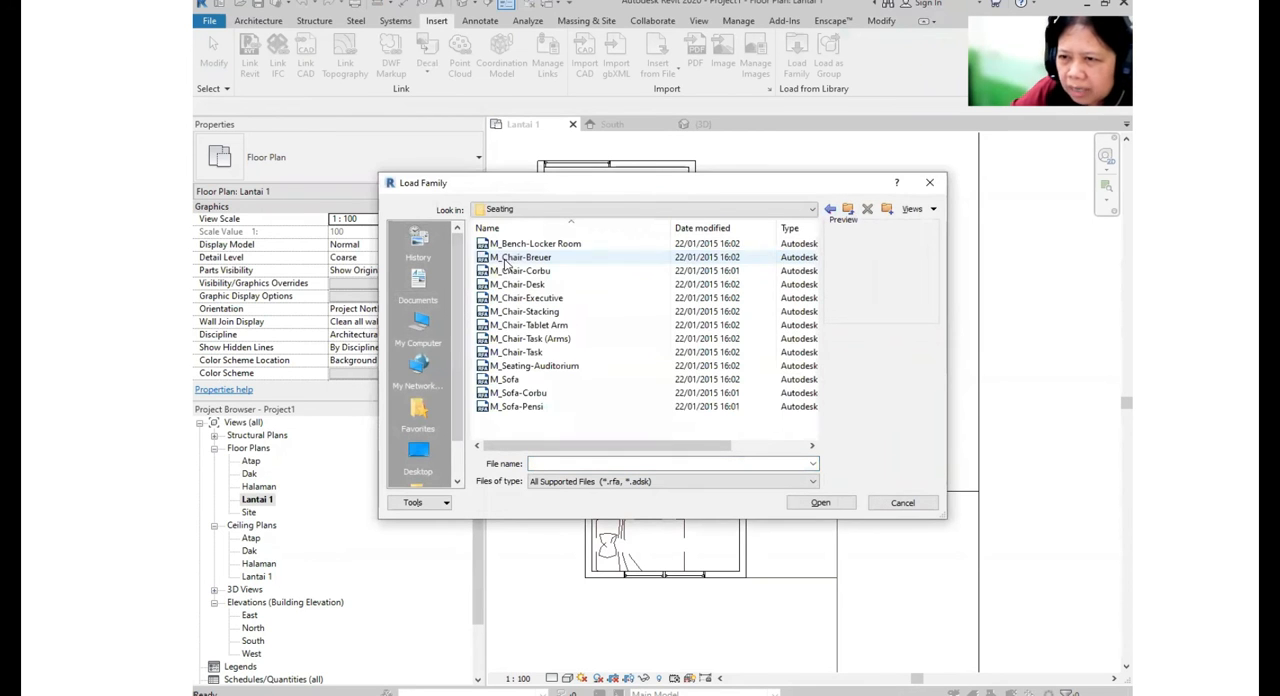
- Examine the previews of the bench and chair families in the Seating folder
left_click(519, 246)
left_click(521, 257)
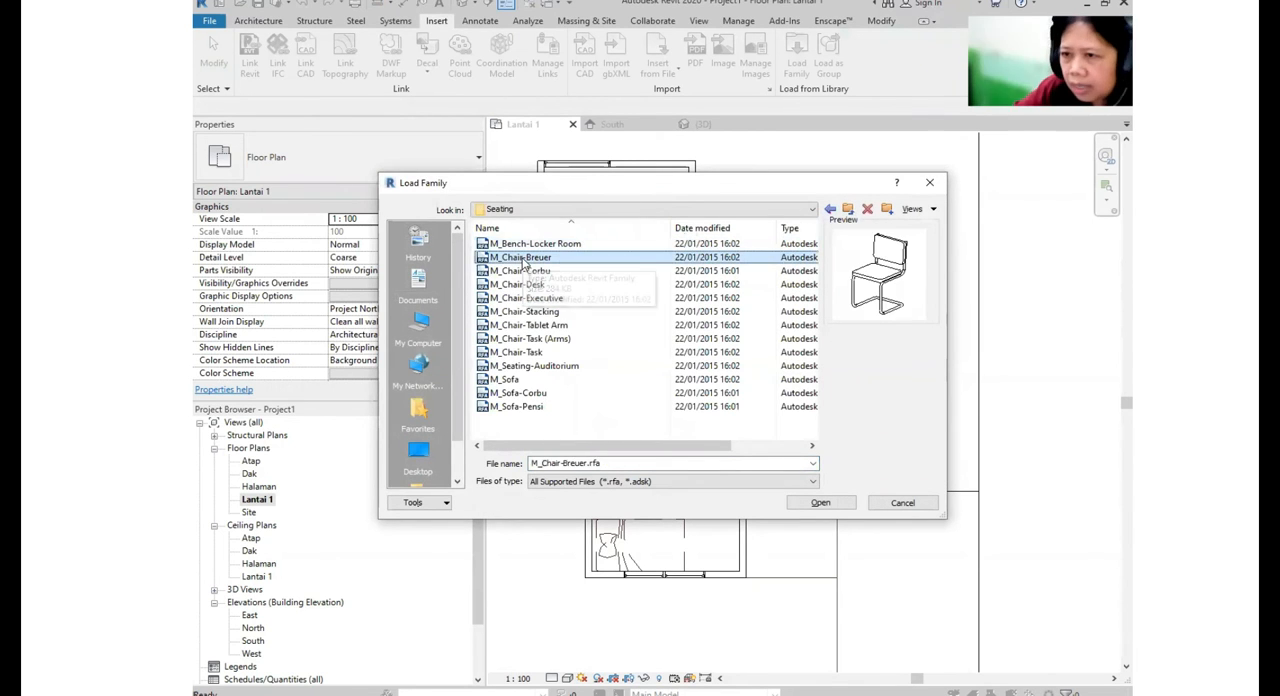
left_click(522, 266)
key("Down")
key("Down")
key("Up")
key("Down")
key("Down")
key("Down")
key("Down")
key("Down")
key("Down")
key("Down")
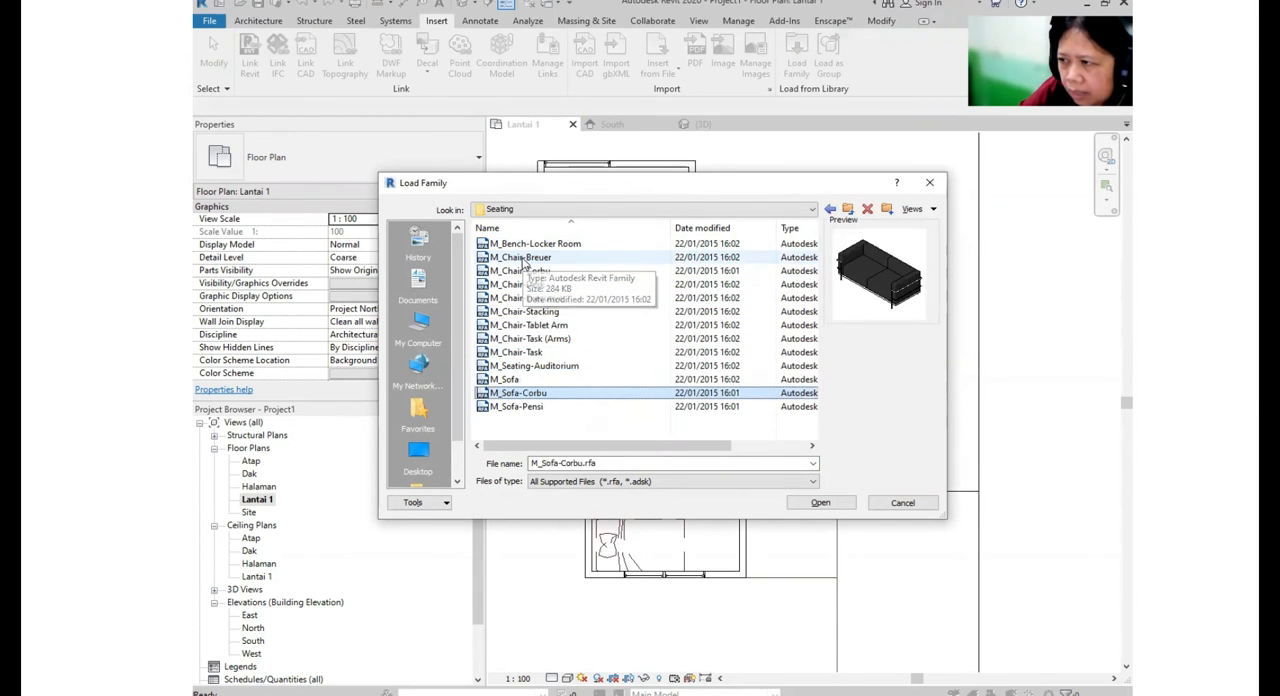
- Compare the sofa families and load M_Sofa into the project
left_click(549, 395)
left_click(530, 421)
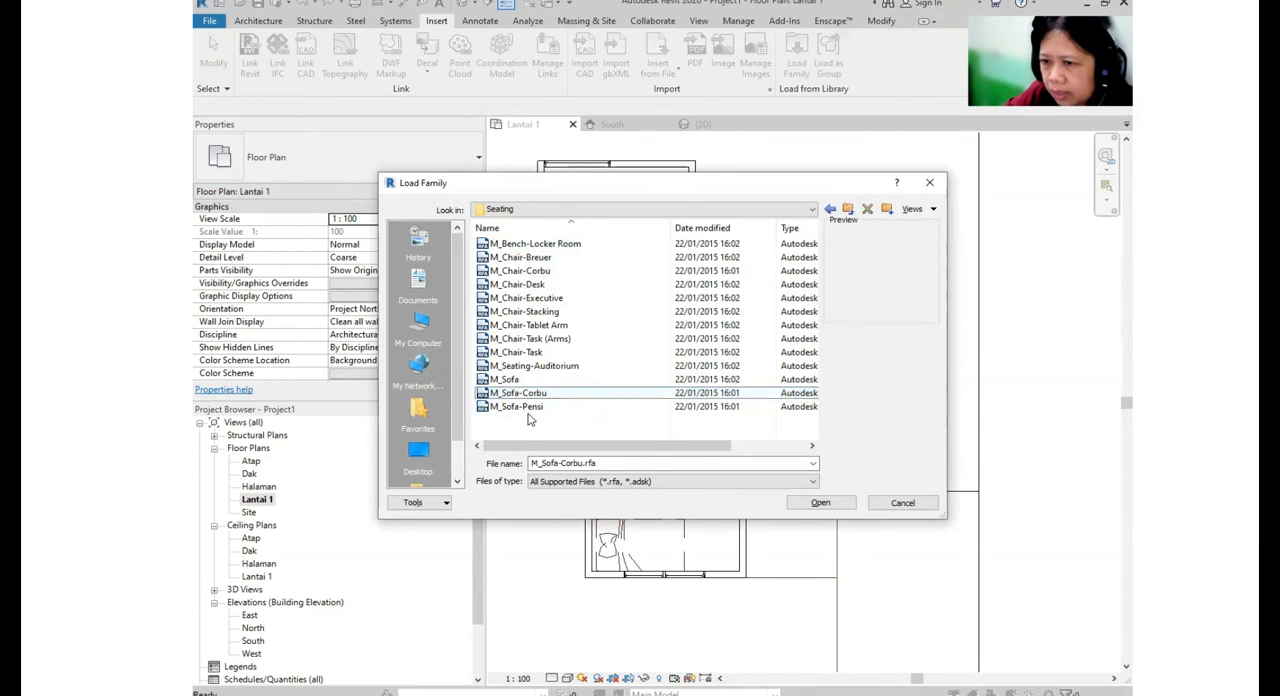
left_click(528, 411)
left_click(514, 381)
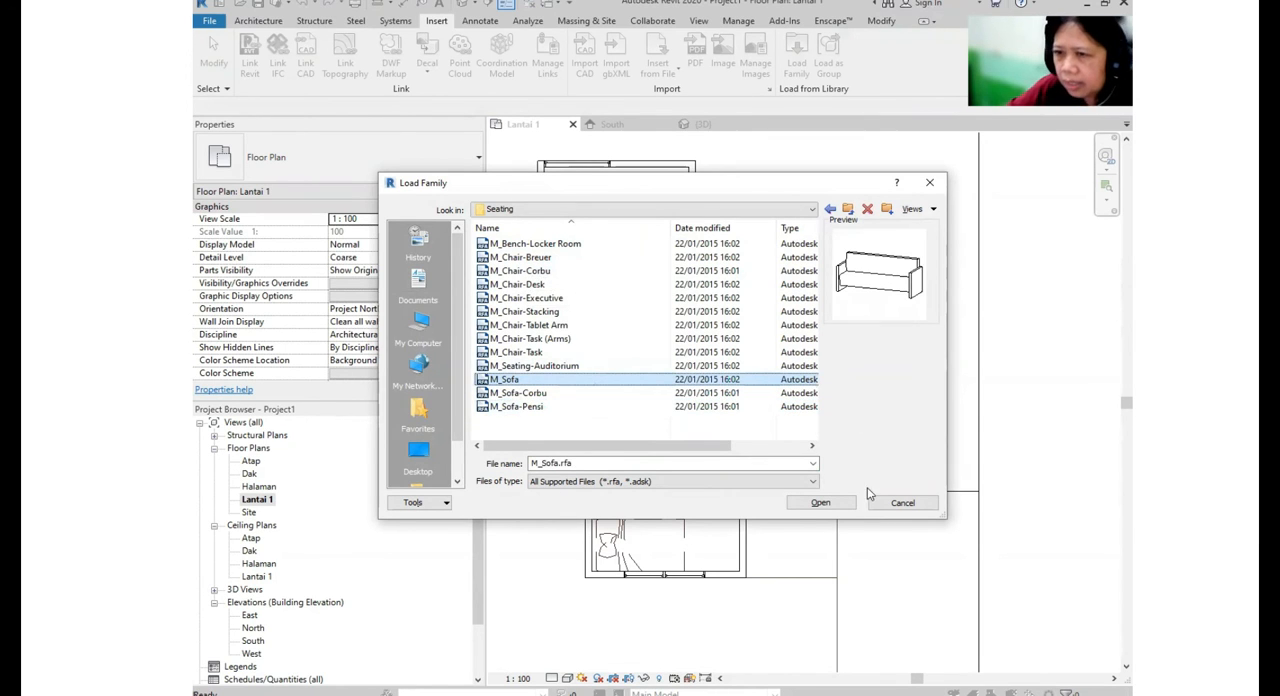
left_click(820, 502)
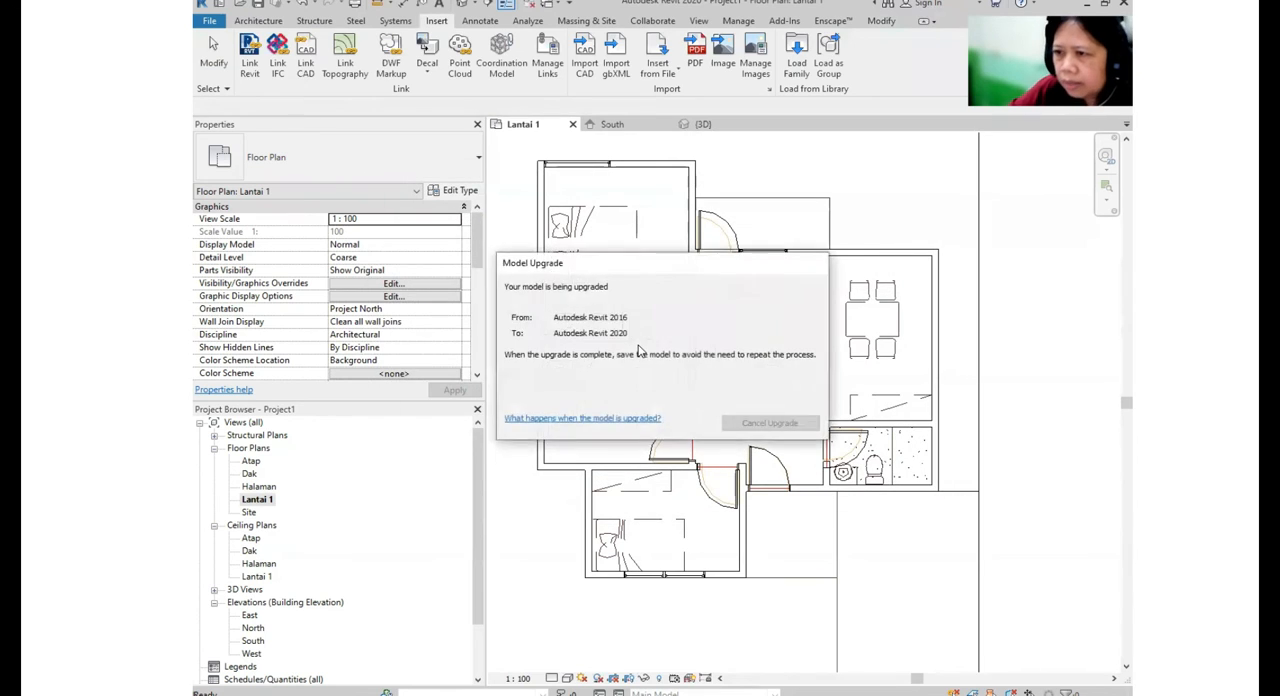
- Load the M_Table-Night Stand family from the furniture library's Tables folder
left_click(801, 66)
left_click(848, 209)
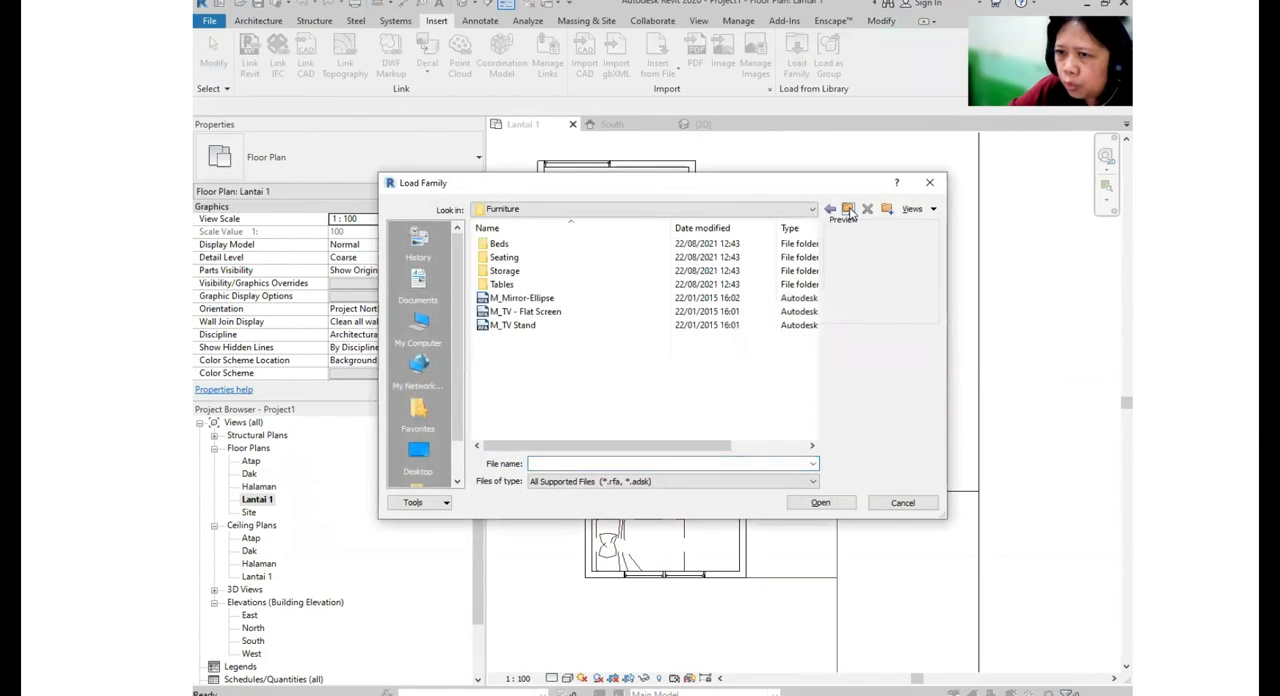
double_click(503, 284)
left_click(507, 244)
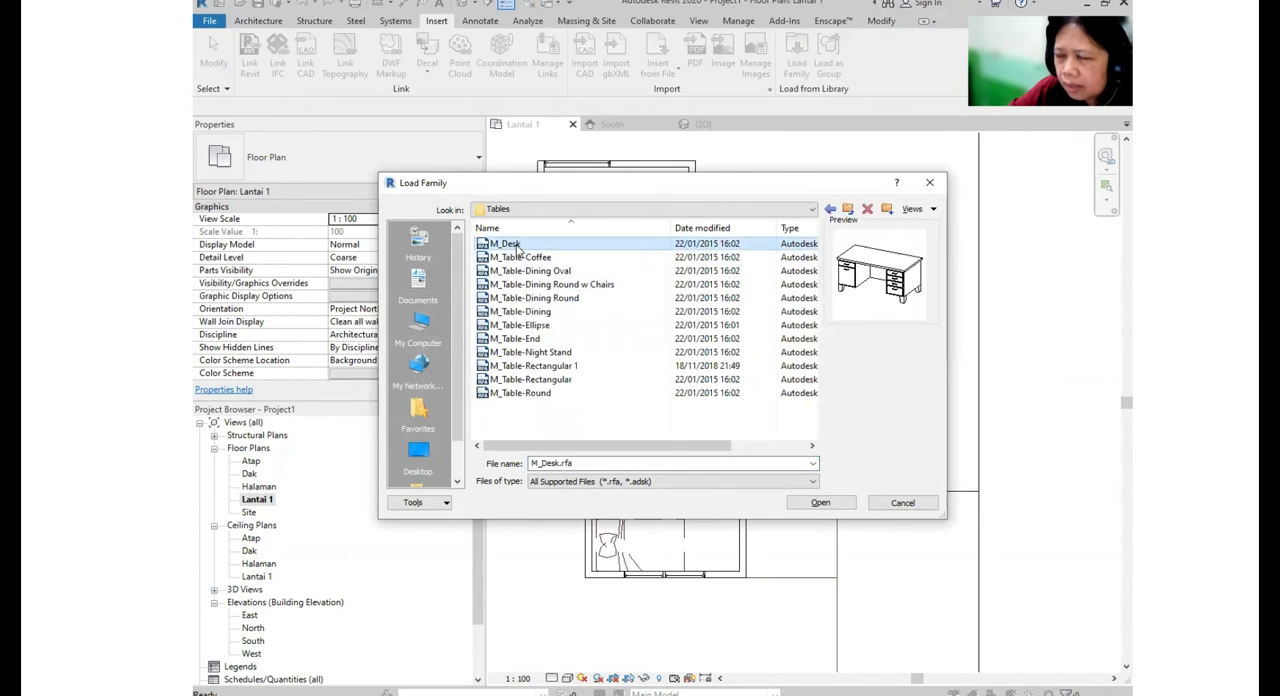
left_click(566, 353)
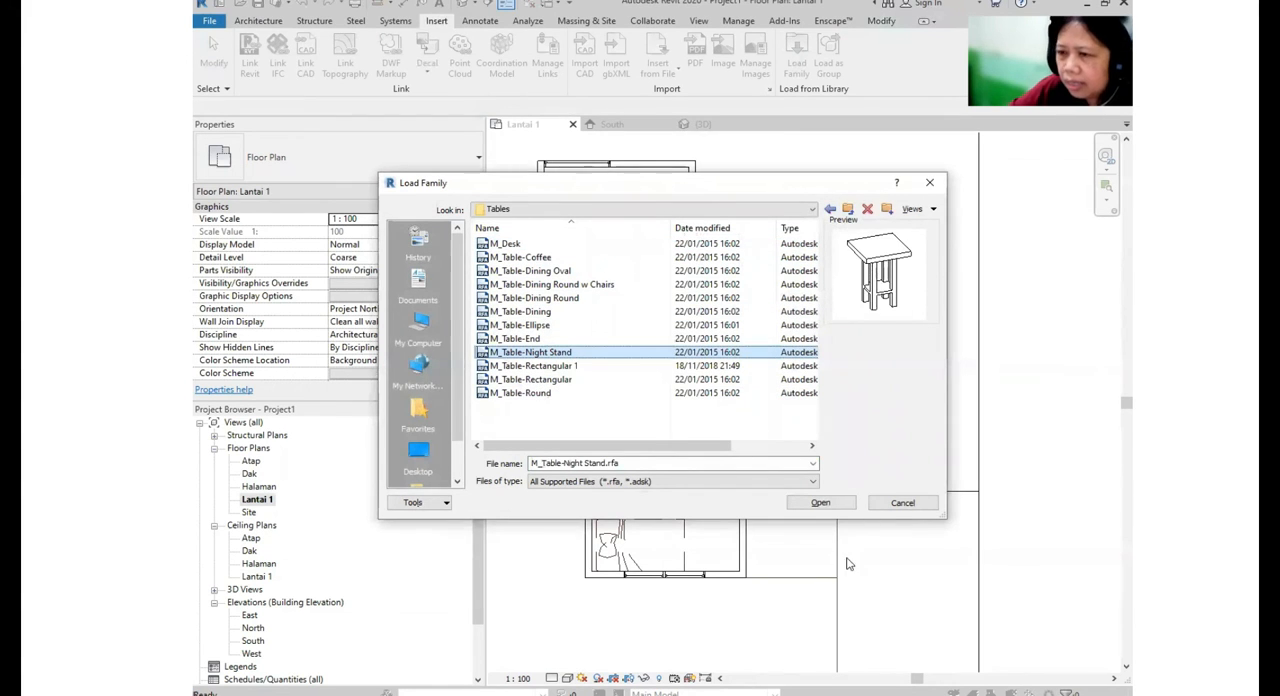
left_click(820, 502)
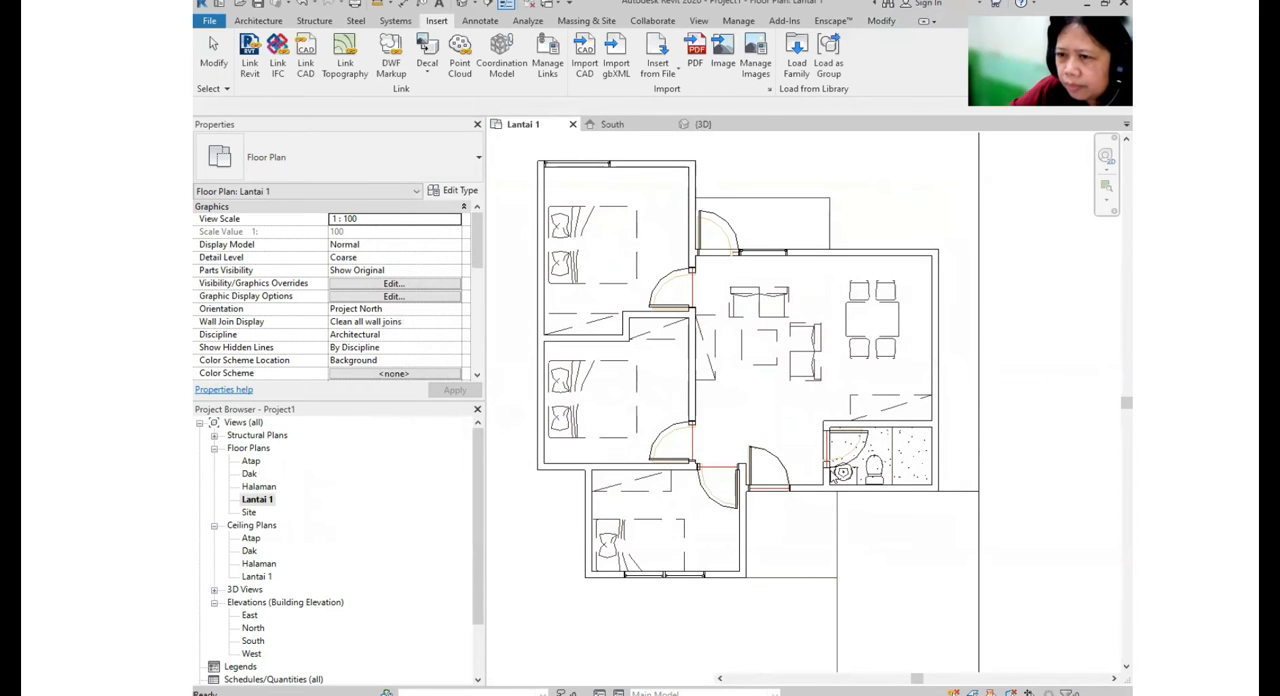
- Preview M_Chair-Corbu and the rectangular tables, and load the M_Table-Dining Round w Chairs family from the Tables folder
left_click(797, 66)
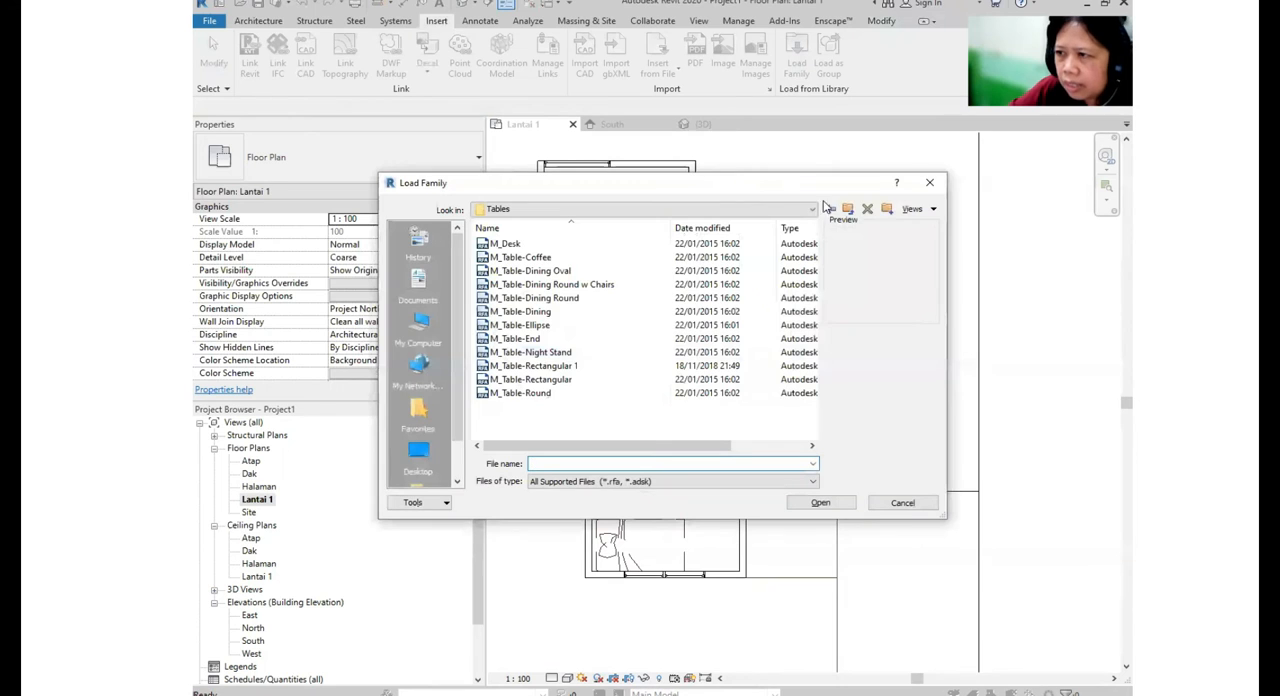
left_click(849, 209)
double_click(521, 257)
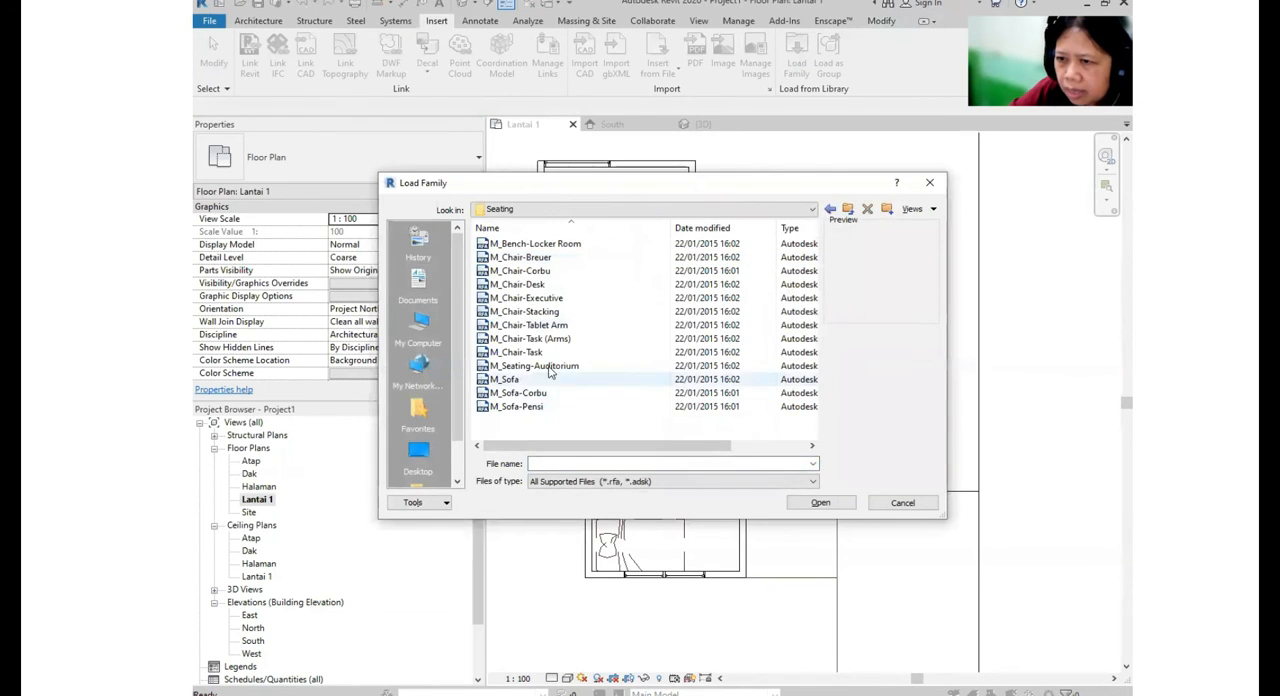
left_click(533, 271)
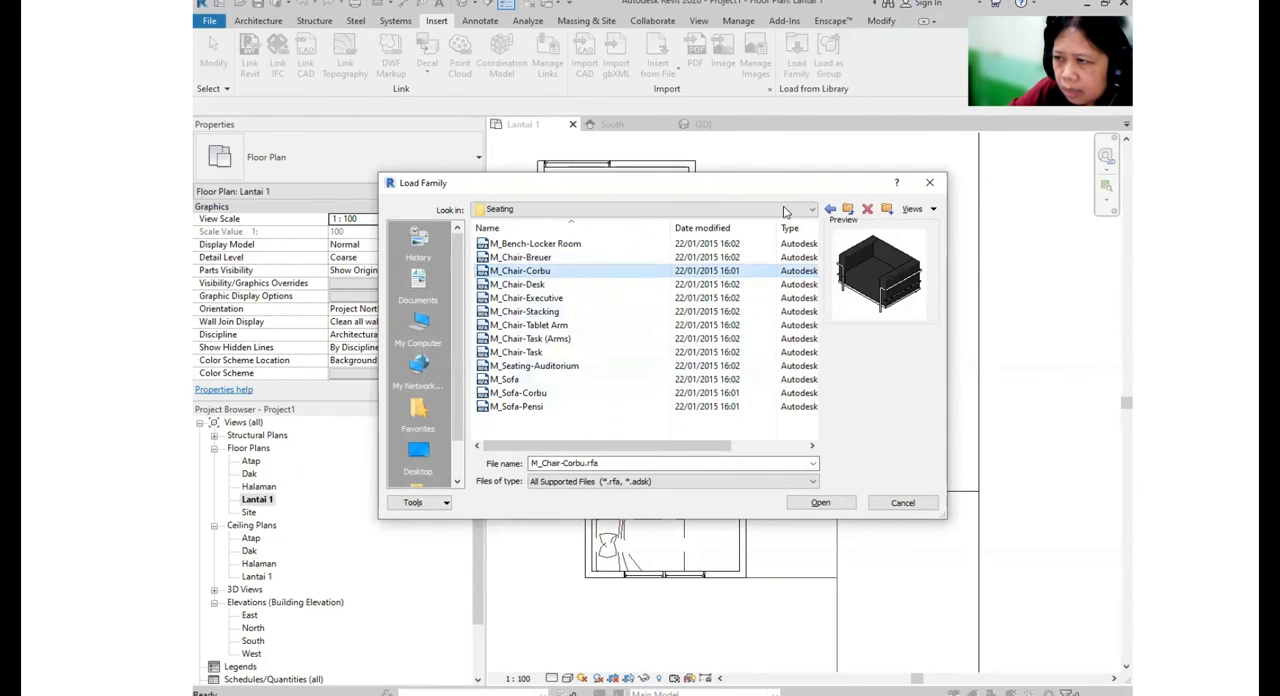
left_click(848, 210)
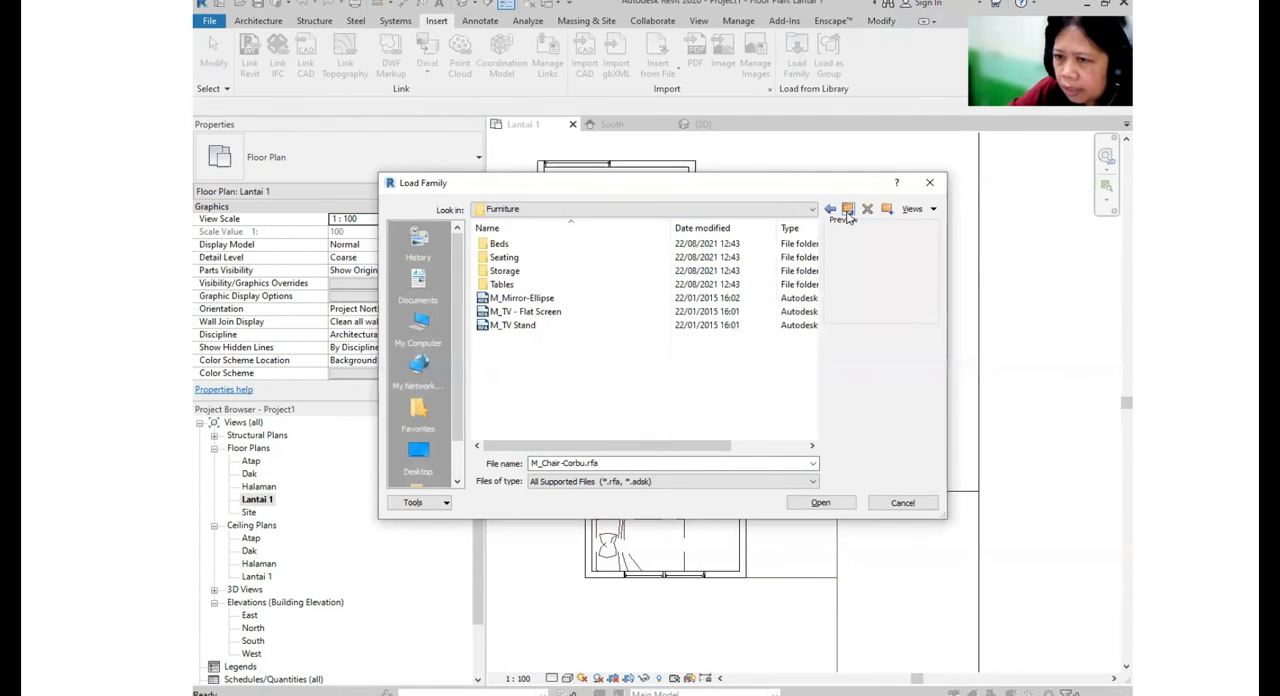
double_click(495, 285)
left_click(545, 381)
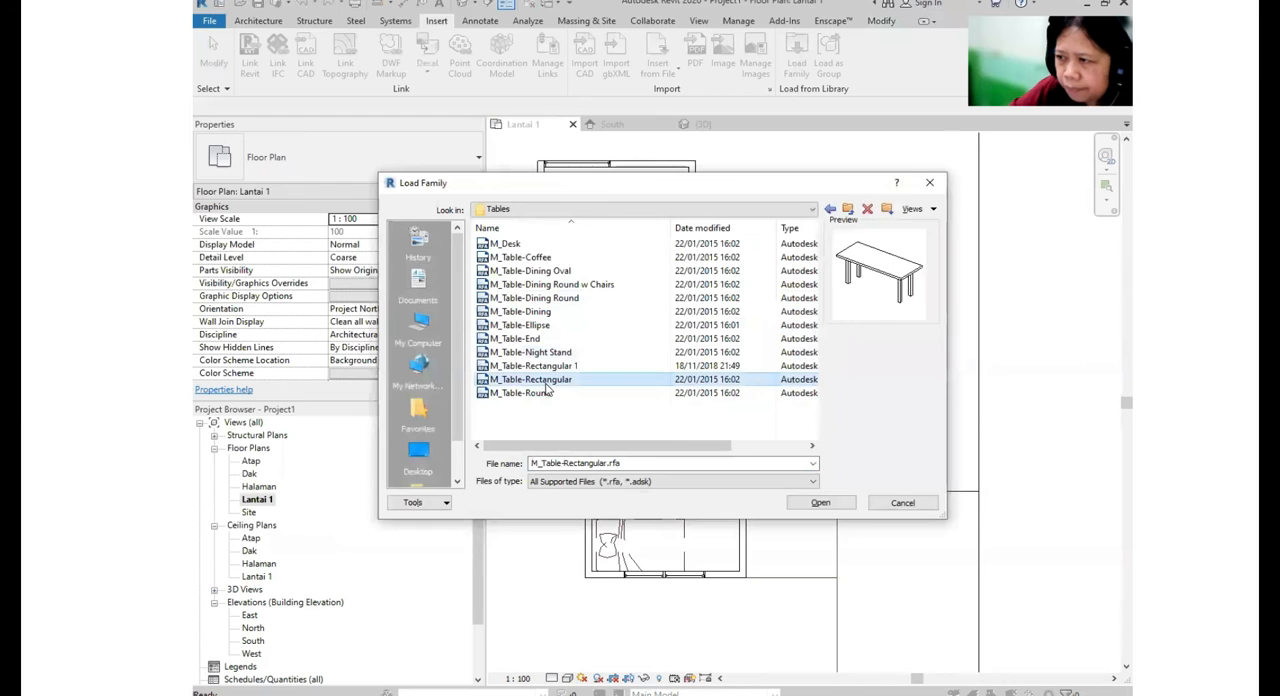
key("Up")
left_click(560, 286)
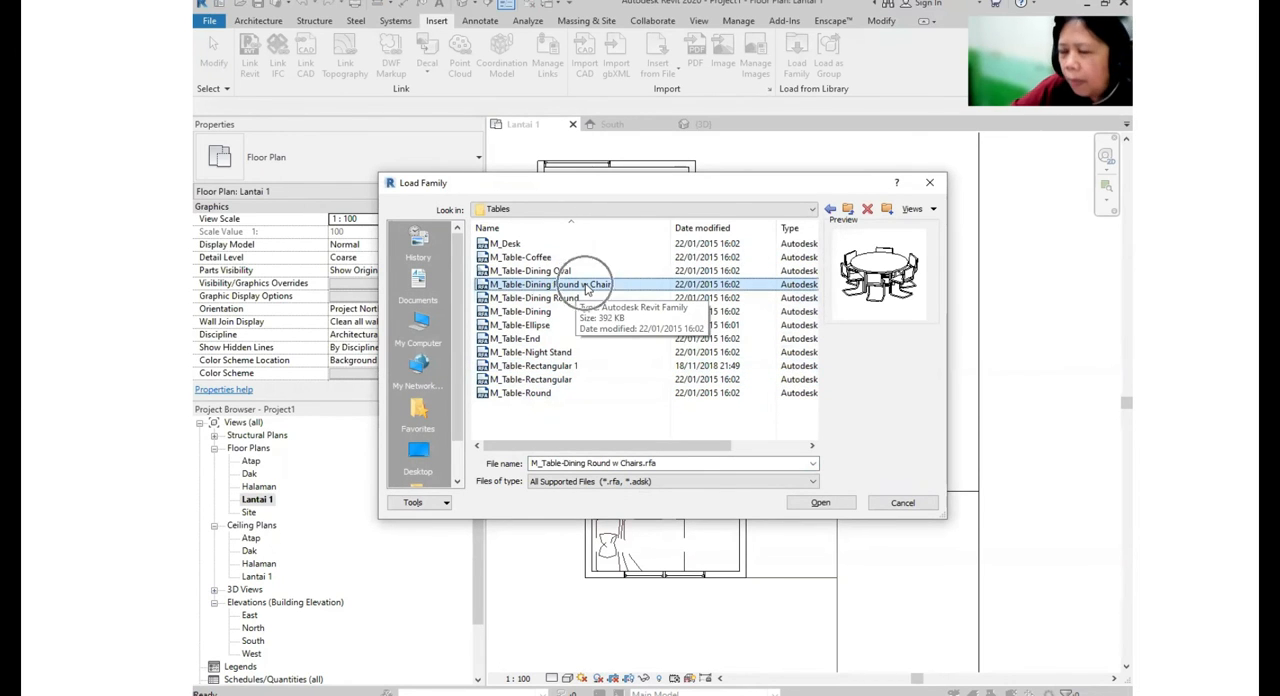
left_click(820, 503)
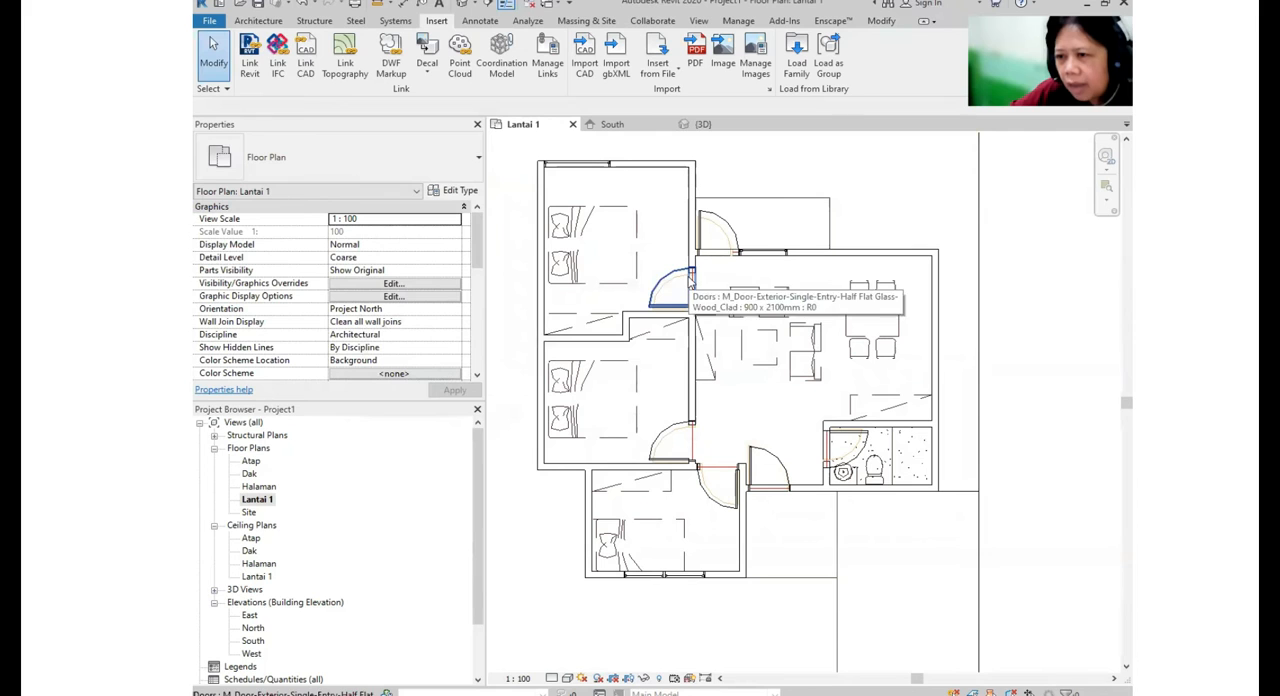
- Place an M_Bed-Box 1346 x 1880mm - Double in the upper bedroom, rotated with its headboard against the outer wall over the plan's bed outline
left_click(262, 21)
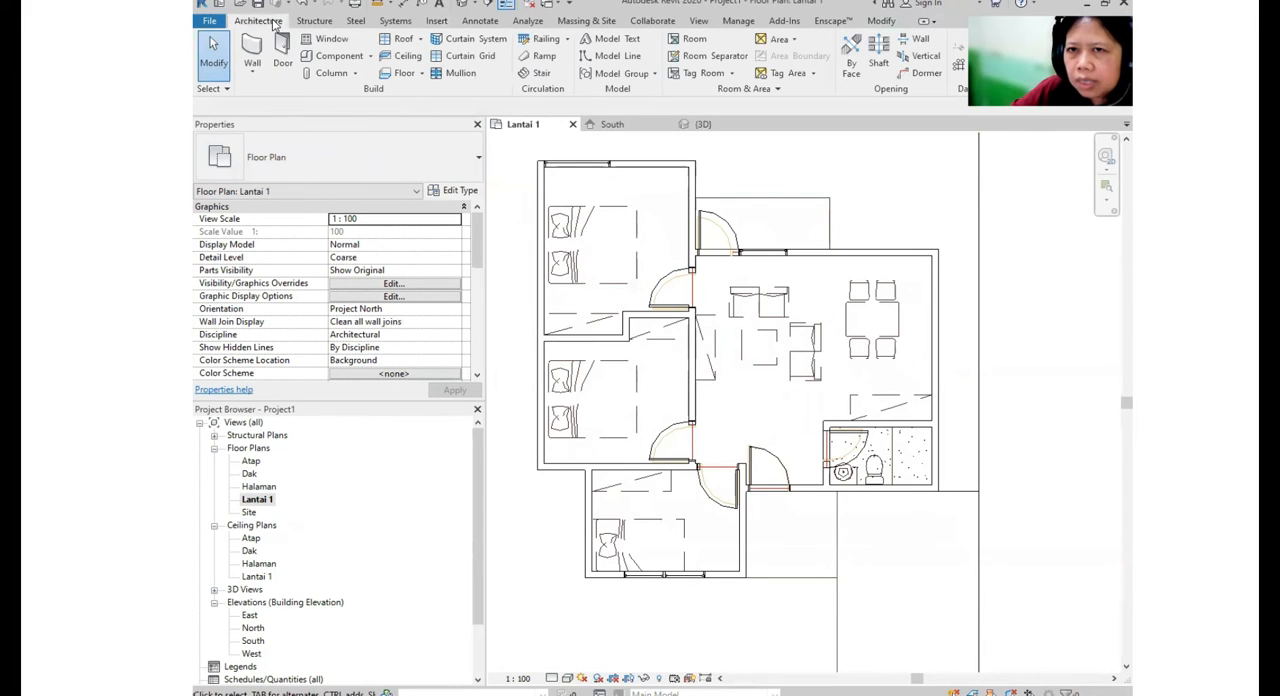
left_click(369, 56)
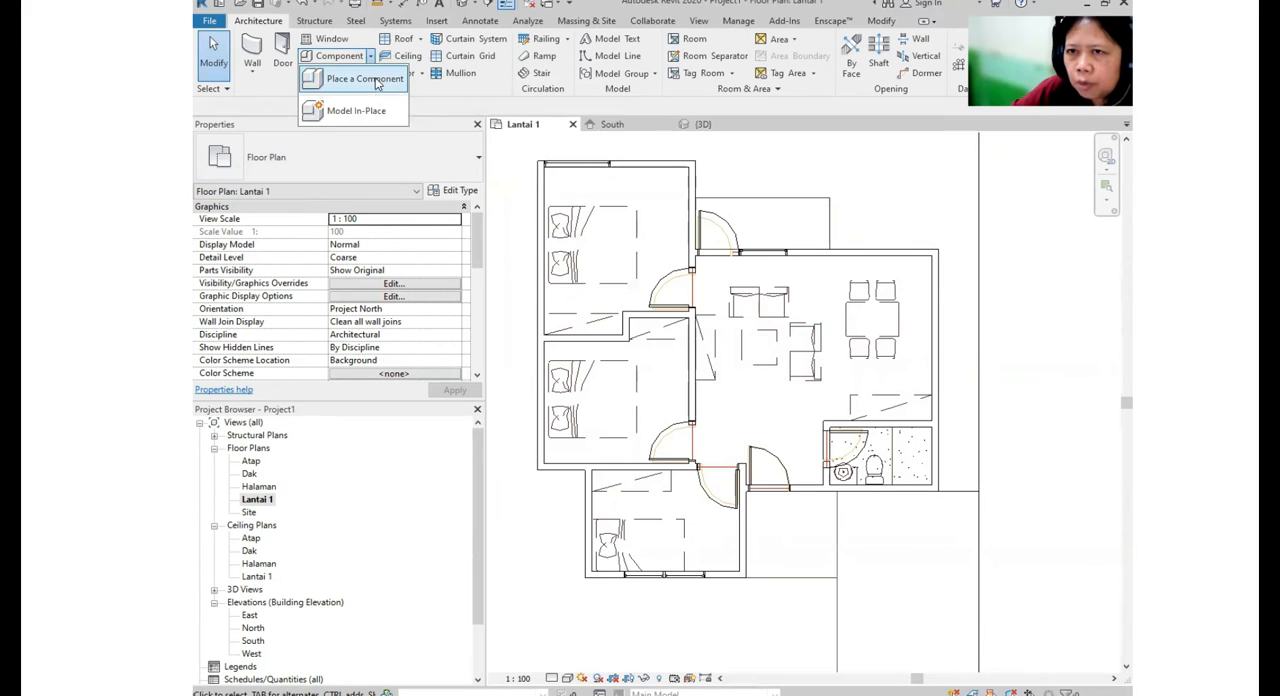
left_click(375, 80)
left_click(372, 156)
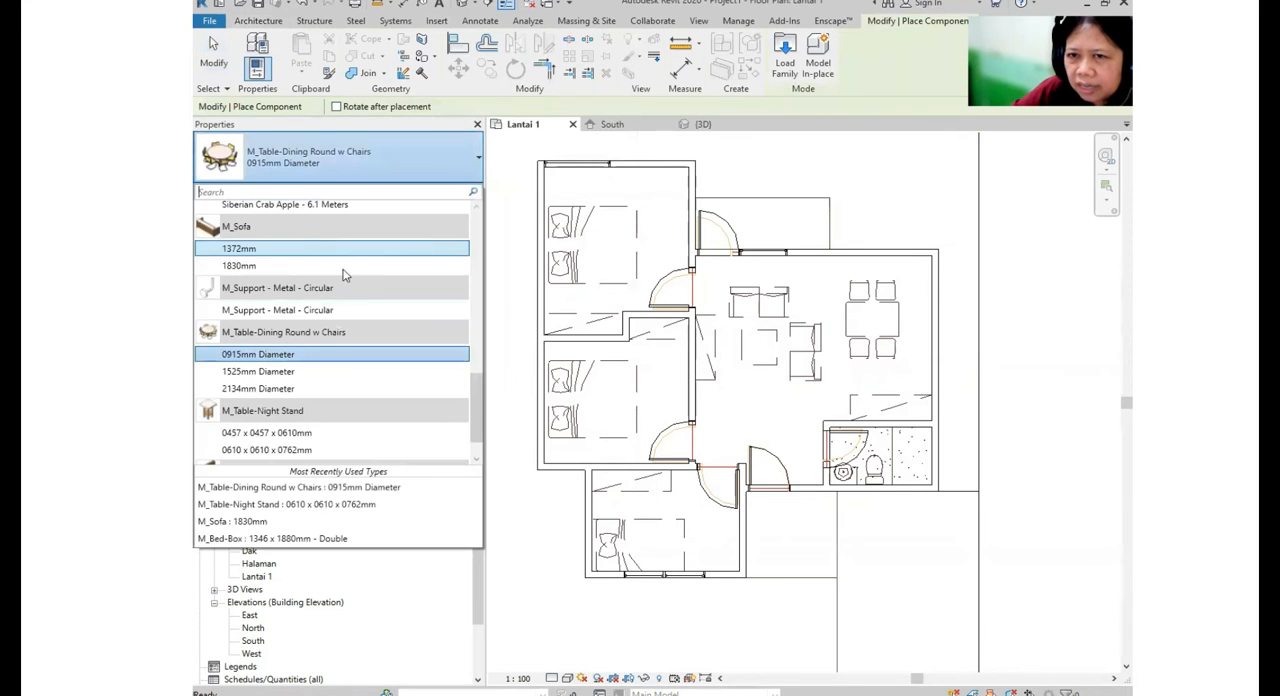
scroll(366, 318, "up", 2)
scroll(365, 296, "up", 12)
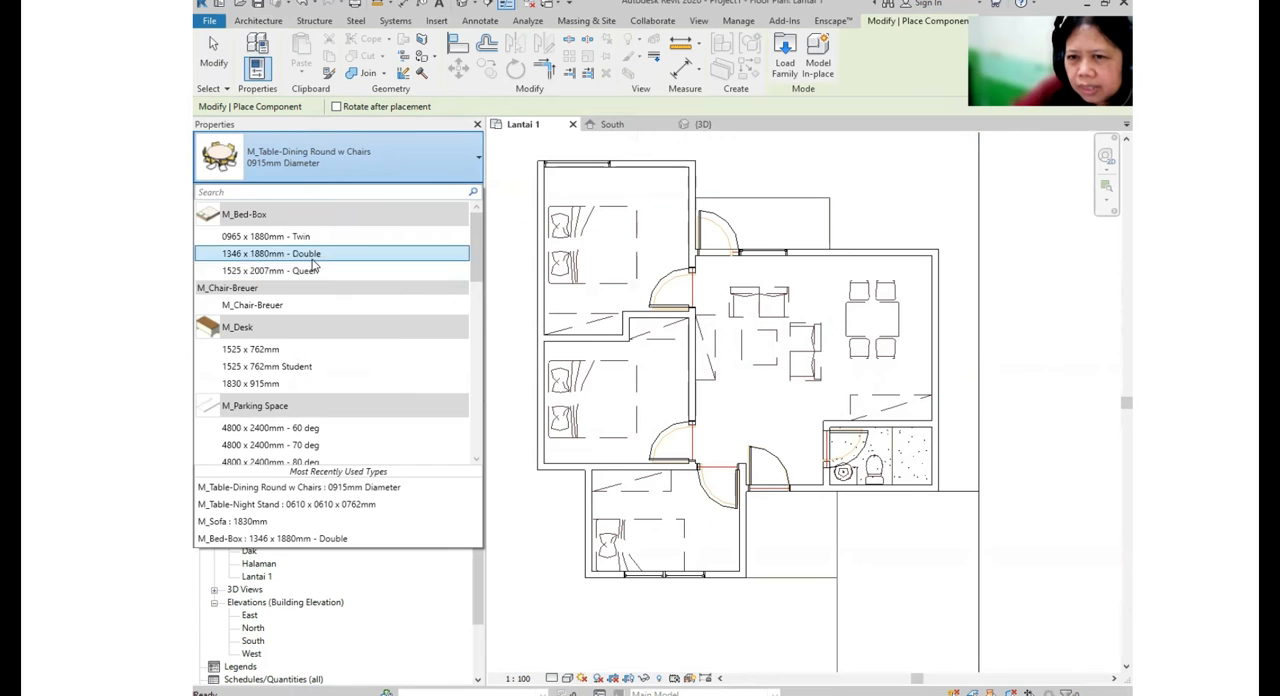
left_click(316, 256)
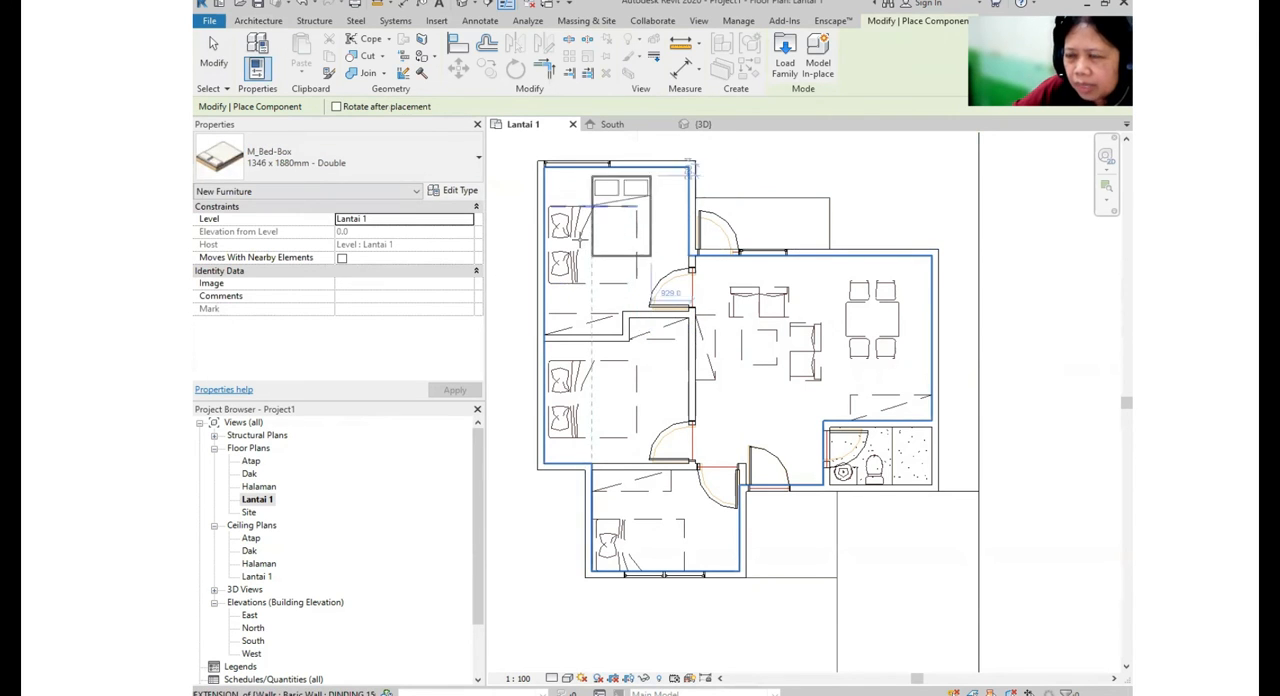
scroll(565, 231, "up", 3)
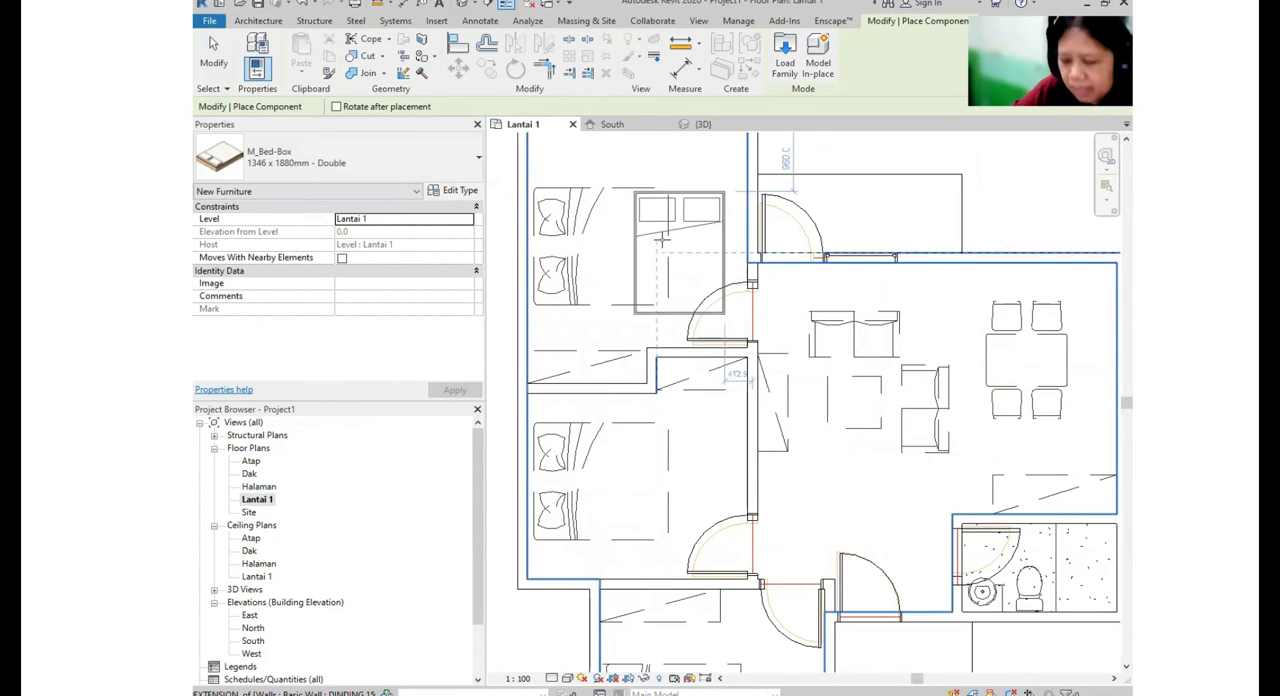
key("space")
key("space")
key("space")
key("space")
key("space")
key("space")
key("space")
key("space")
key("space")
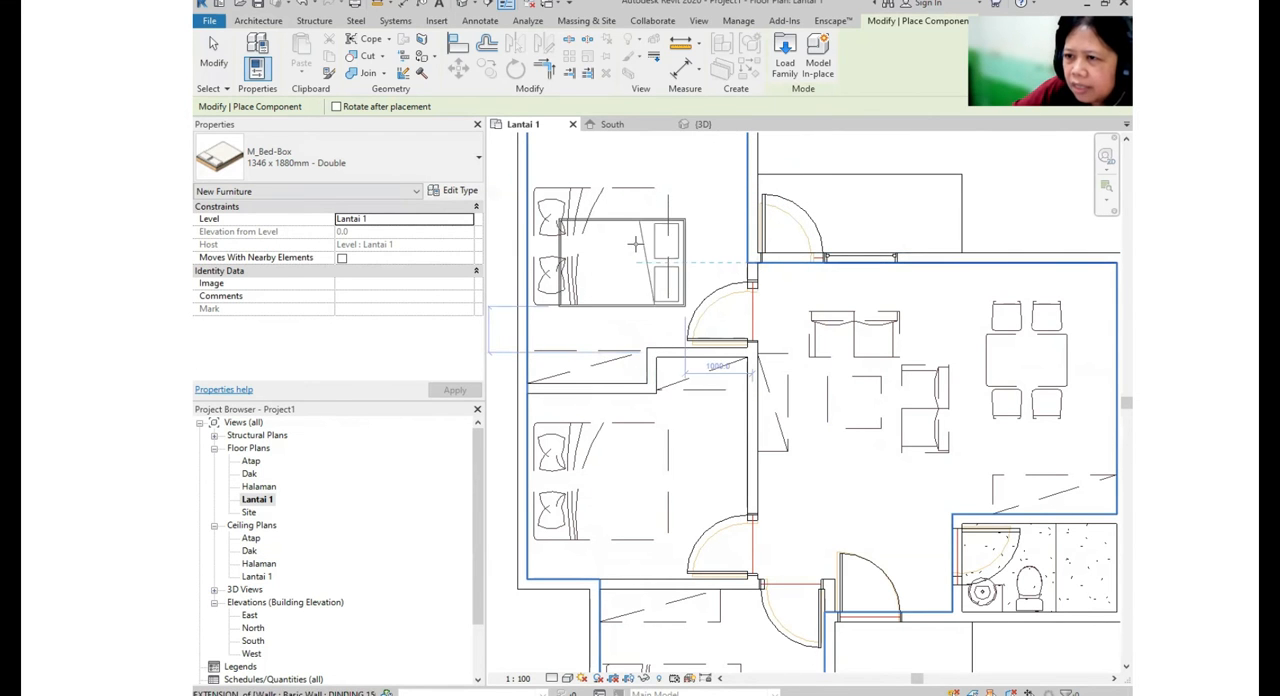
scroll(635, 243, "up", 3)
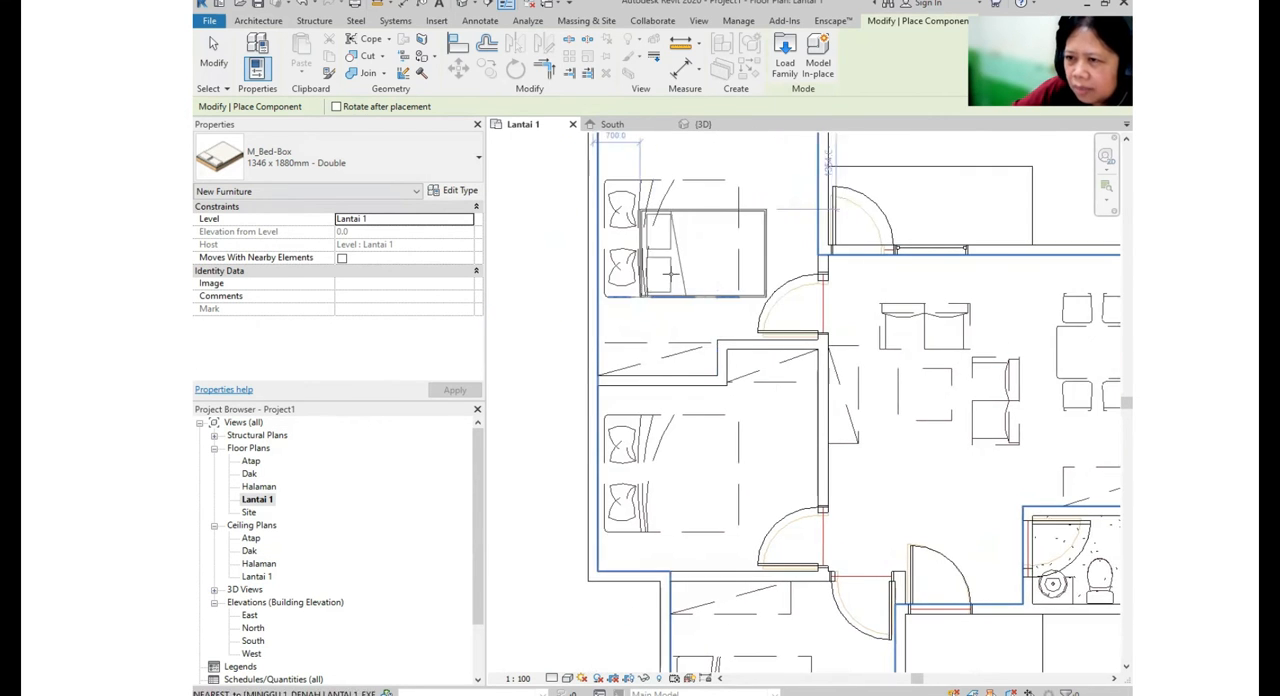
scroll(638, 261, "down", 4)
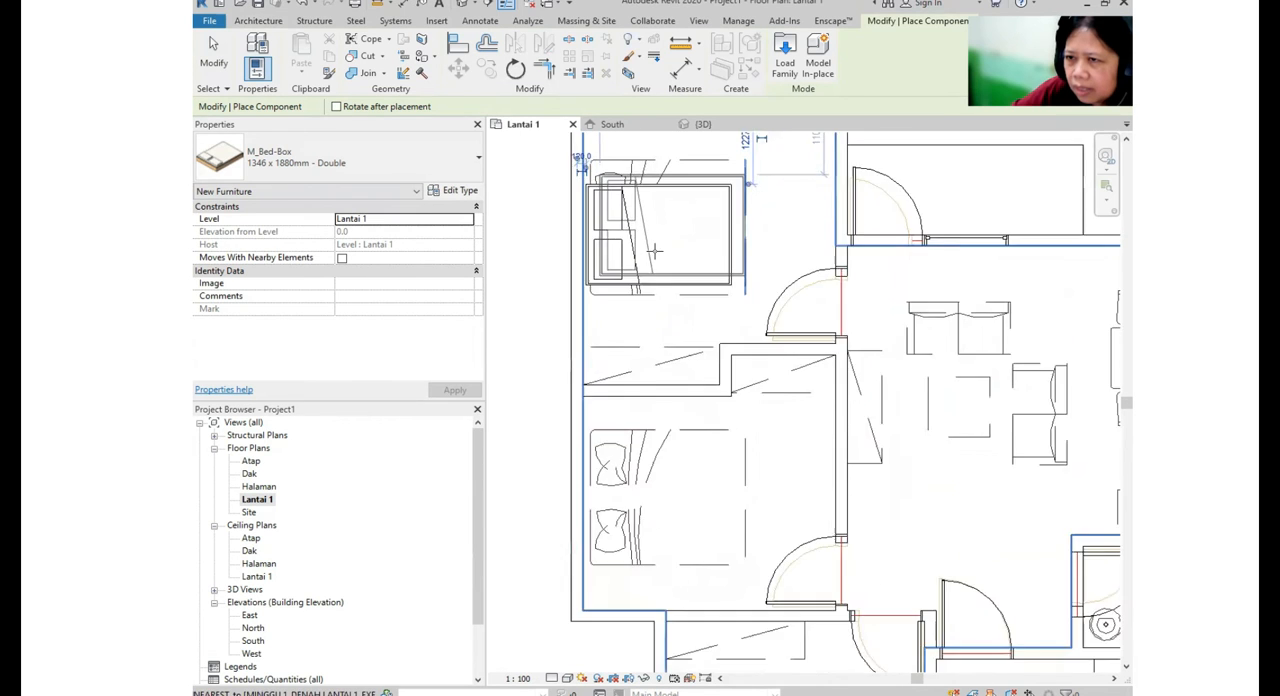
- Place a second double M_Bed-Box over the bed outline in the middle bedroom and dismiss the save reminder without saving
scroll(771, 308, "up", 3)
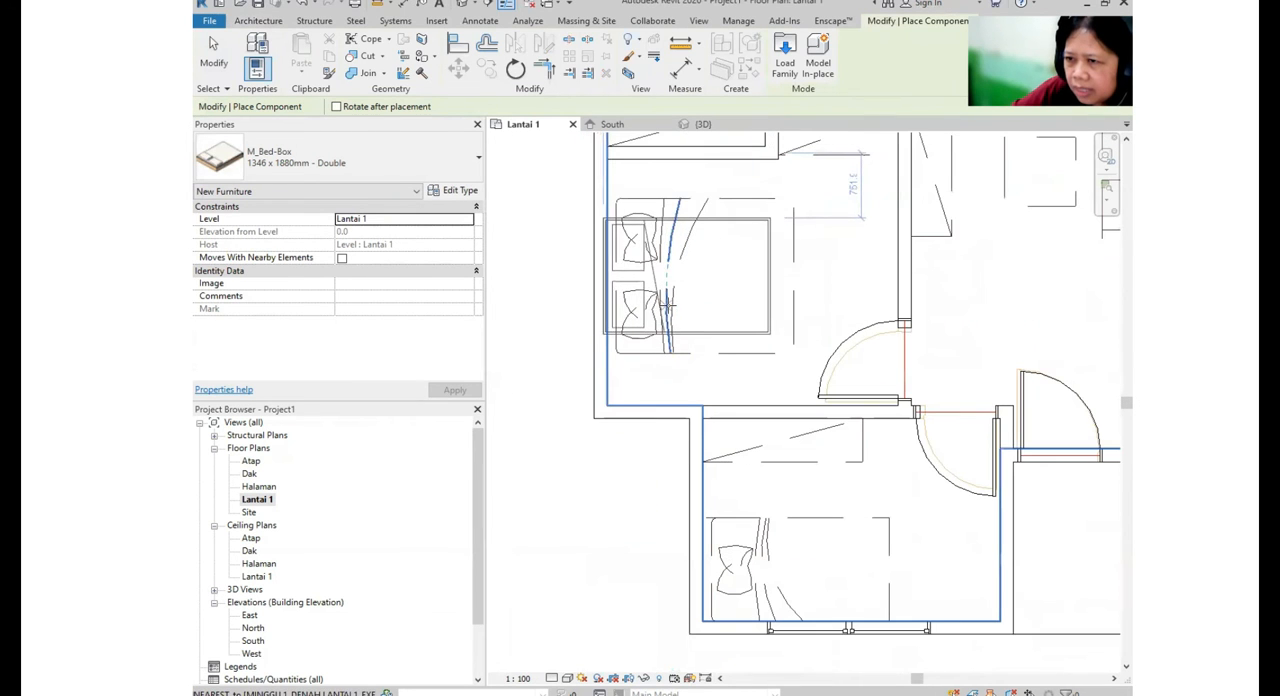
scroll(640, 313, "down", 5)
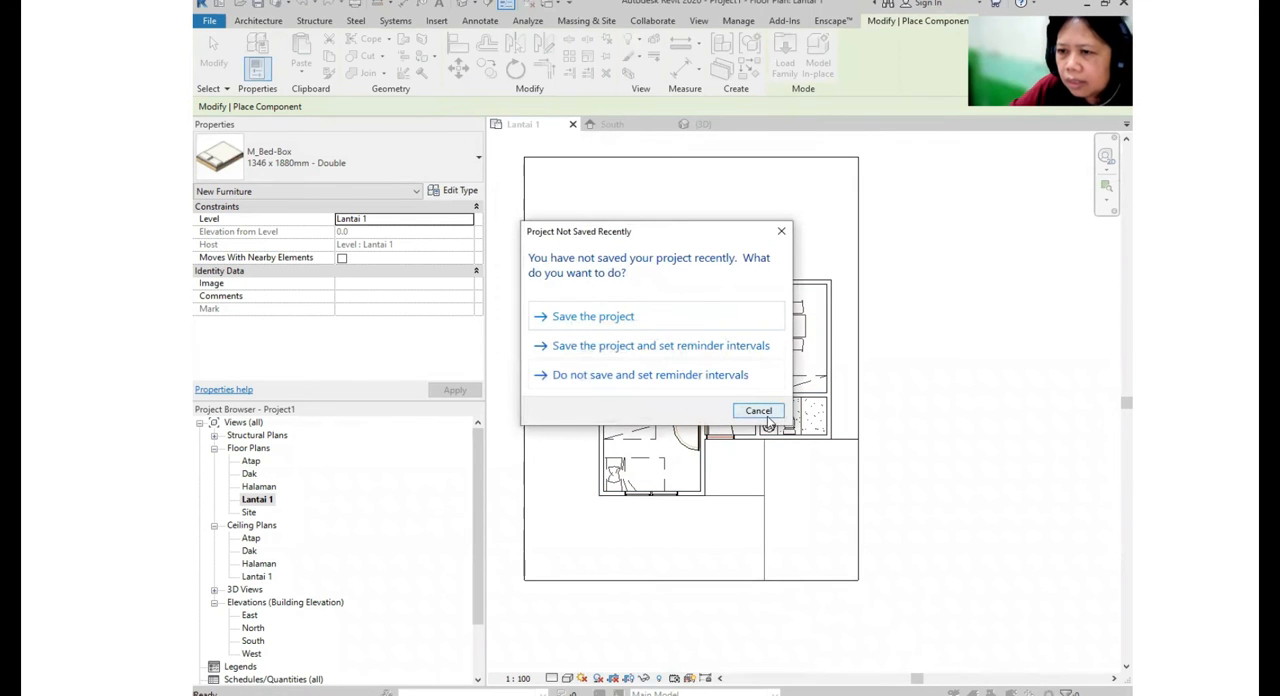
left_click(762, 414)
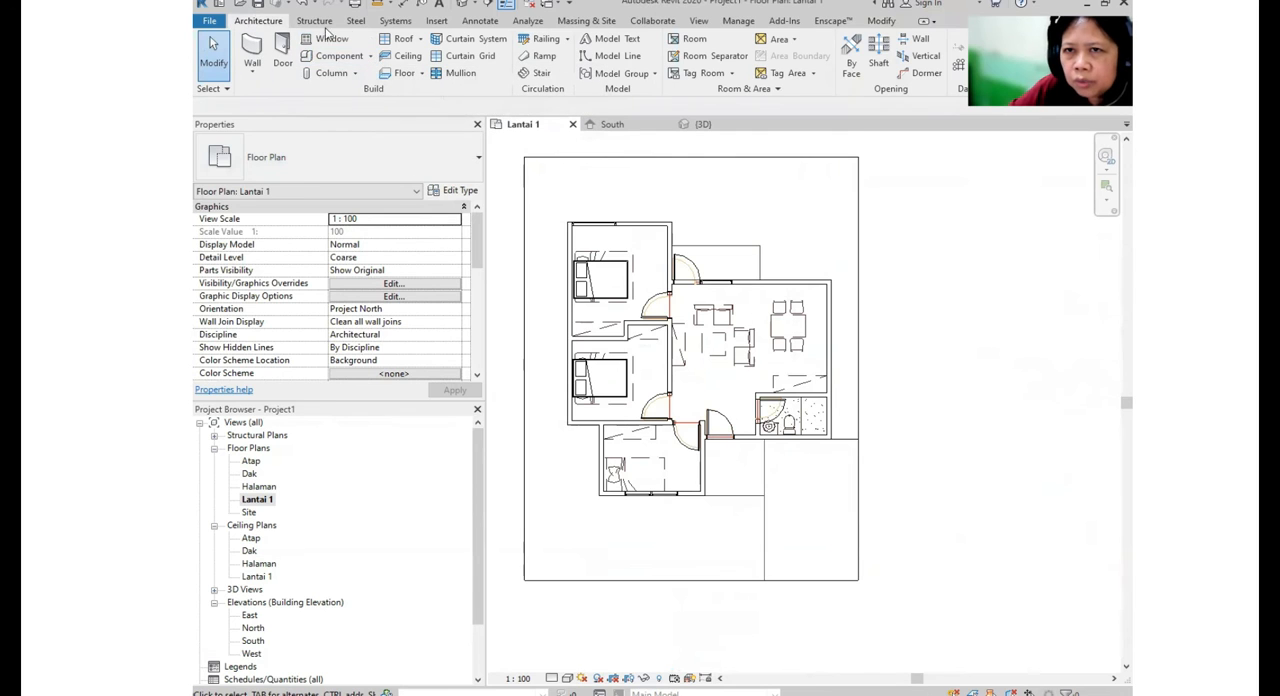
- Place an M_Table-Dining Round w Chairs of 1525mm Diameter over the dining set outline in the main room
left_click(369, 57)
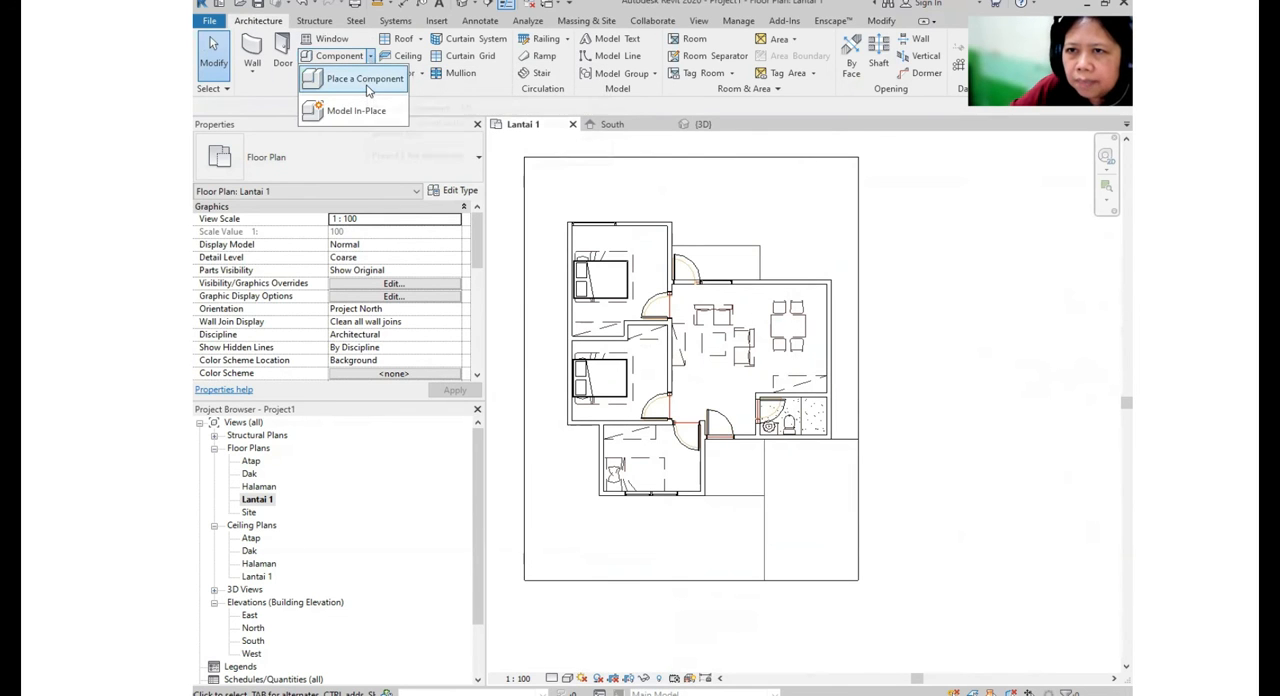
left_click(367, 84)
left_click(395, 165)
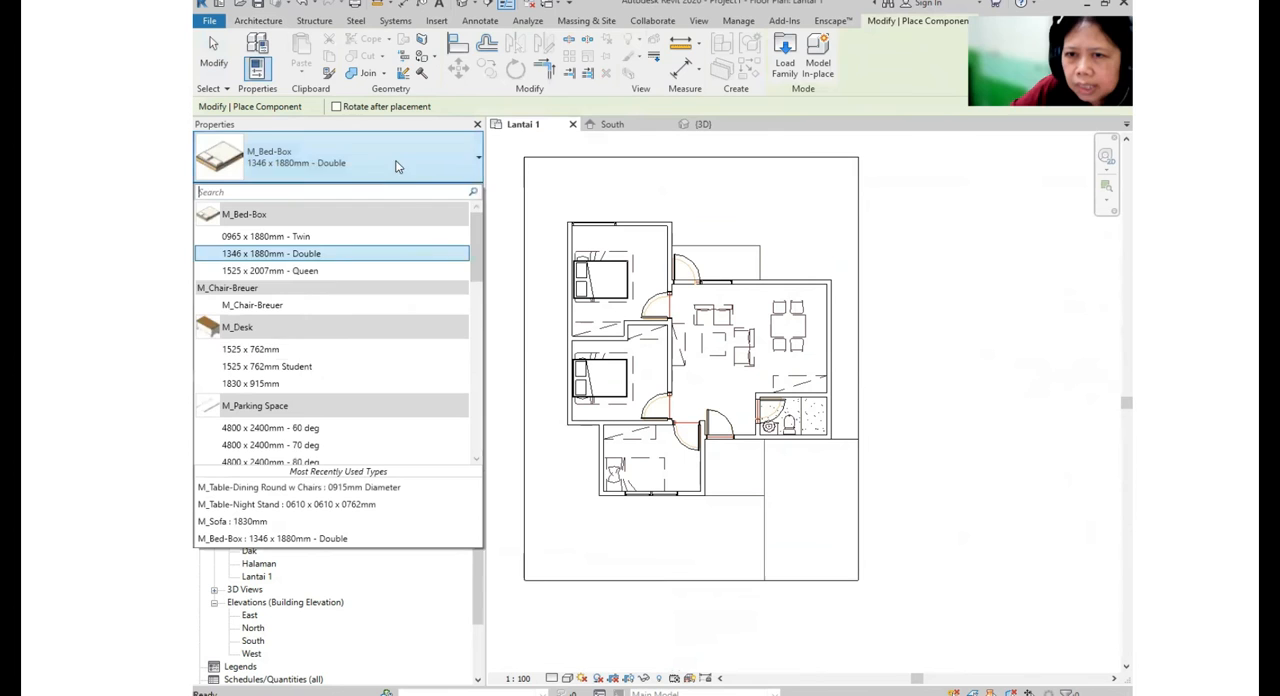
scroll(325, 340, "down", 12)
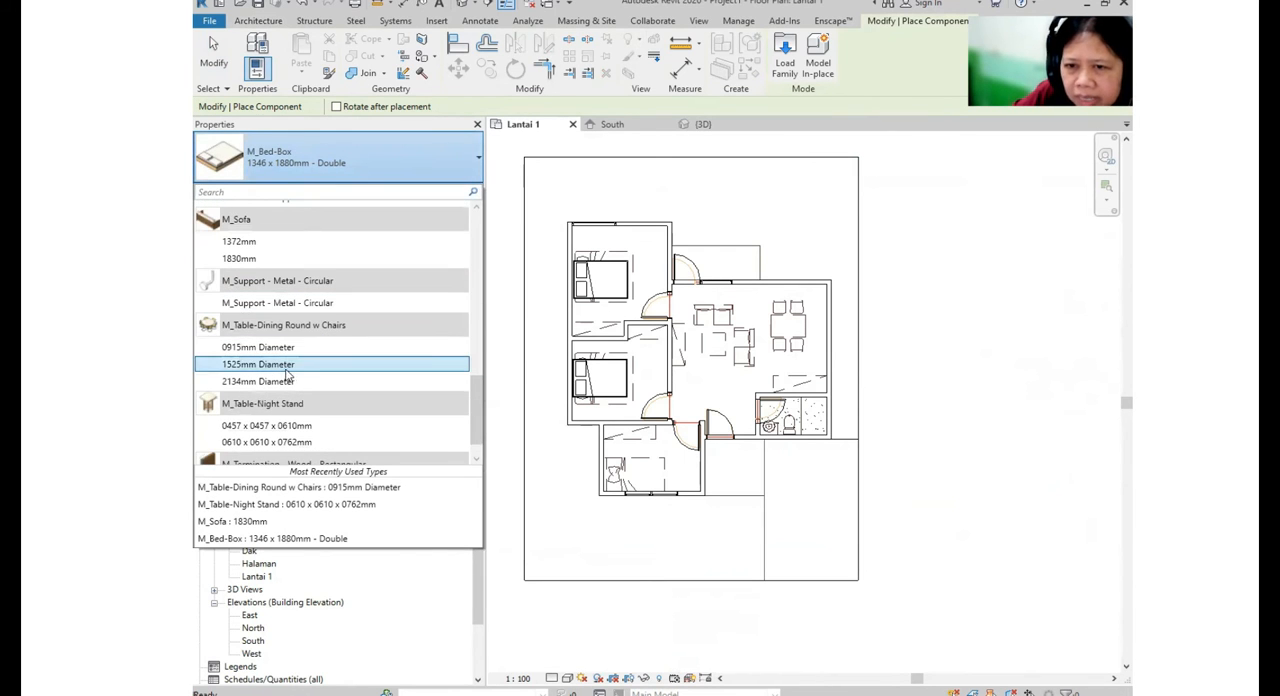
left_click(288, 370)
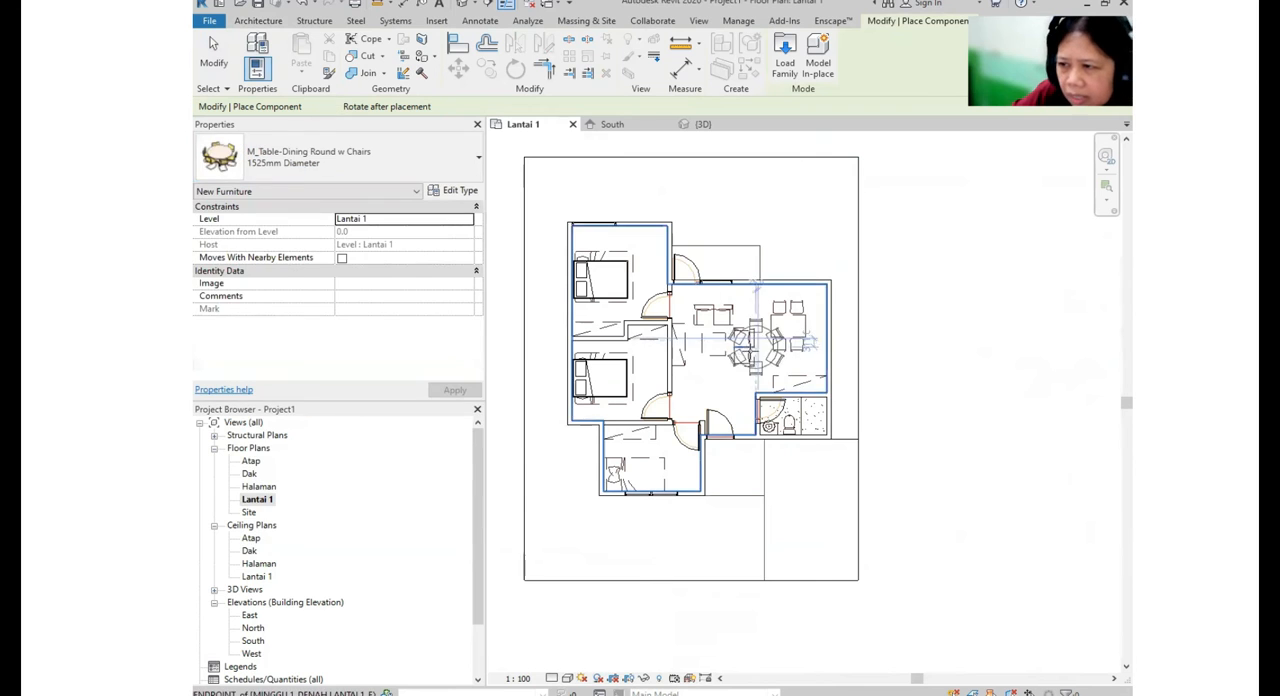
scroll(731, 347, "up", 3)
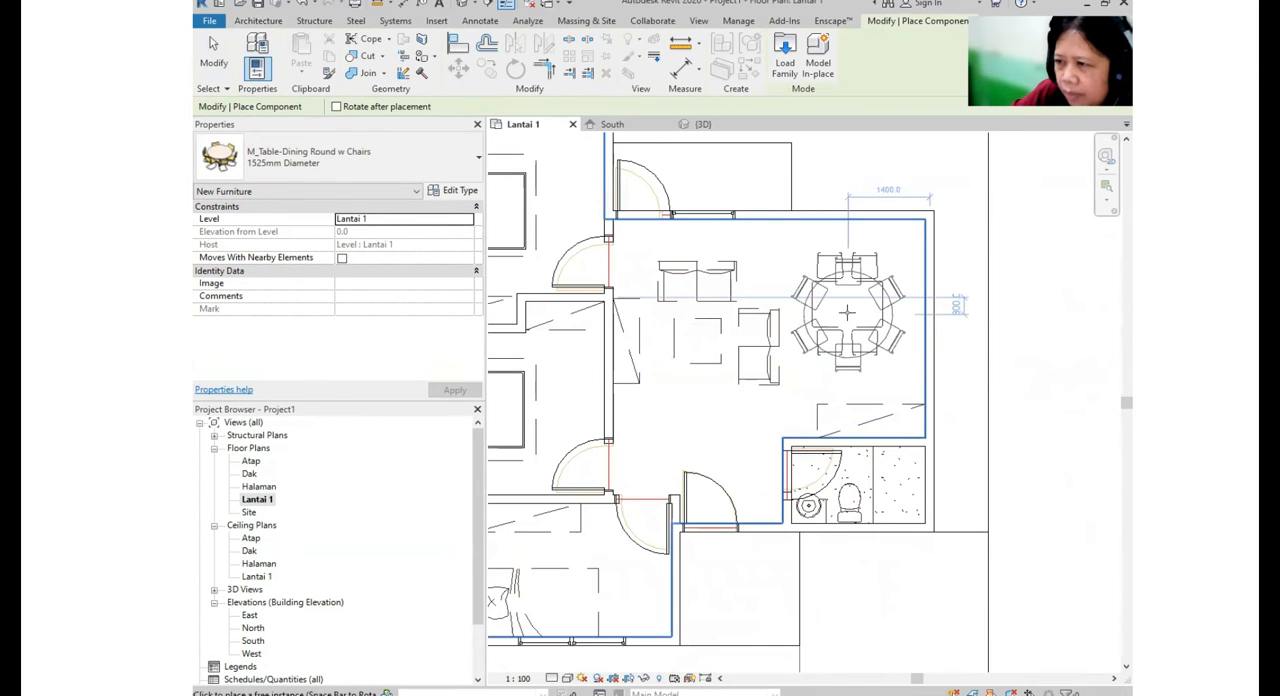
left_click(847, 313)
scroll(847, 313, "down", 4)
key("Escape")
key("Escape")
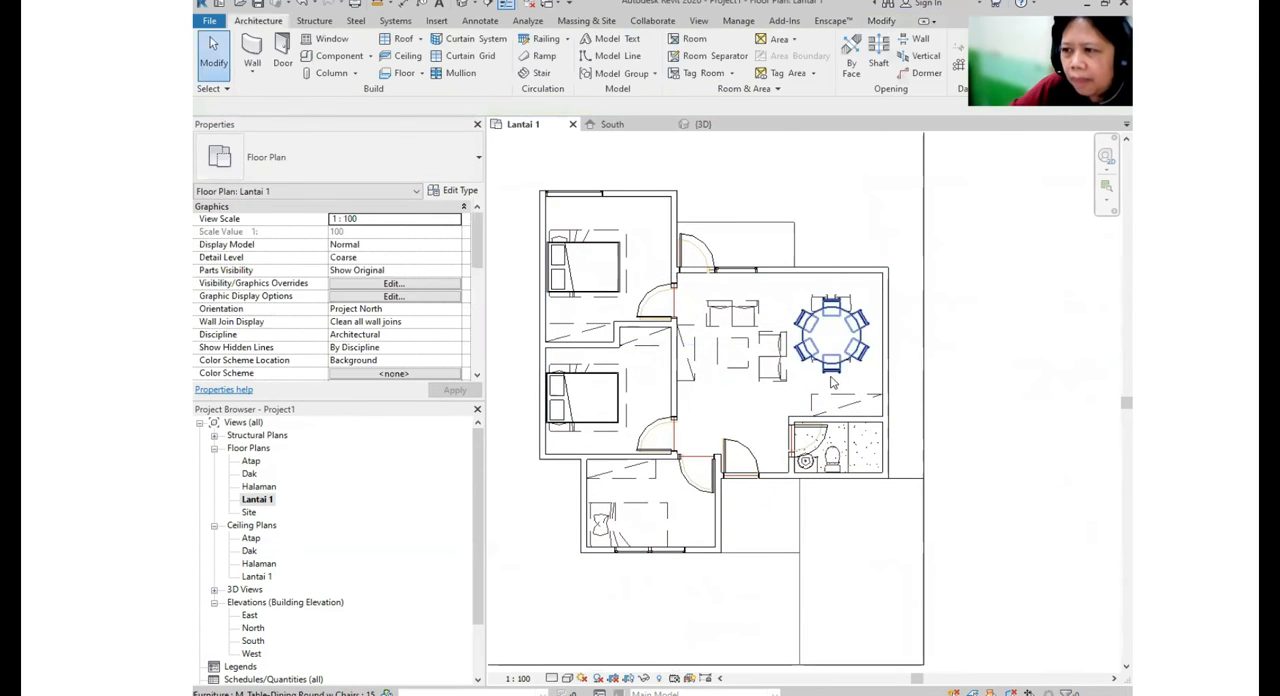
- Place M_Table-Night Stand 0457 x 0457 x 0610mm on both sides of the bed in the upper bedroom
left_click(340, 57)
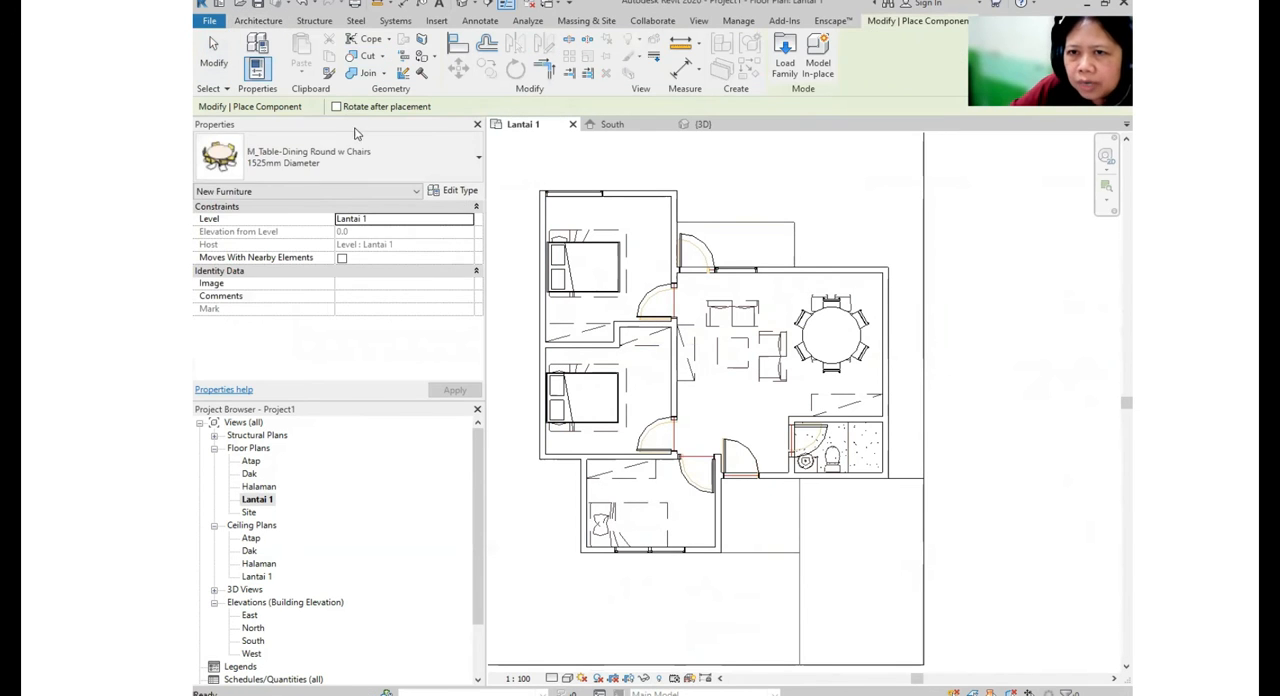
left_click(363, 161)
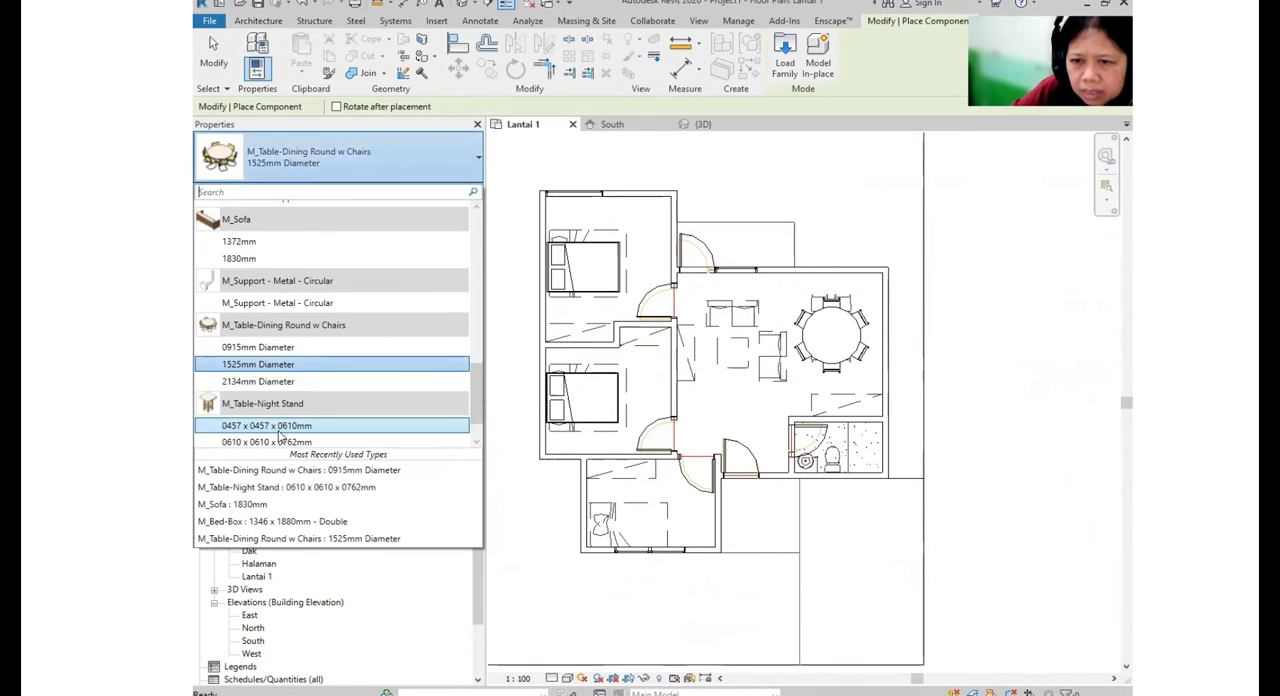
scroll(281, 437, "down", 1)
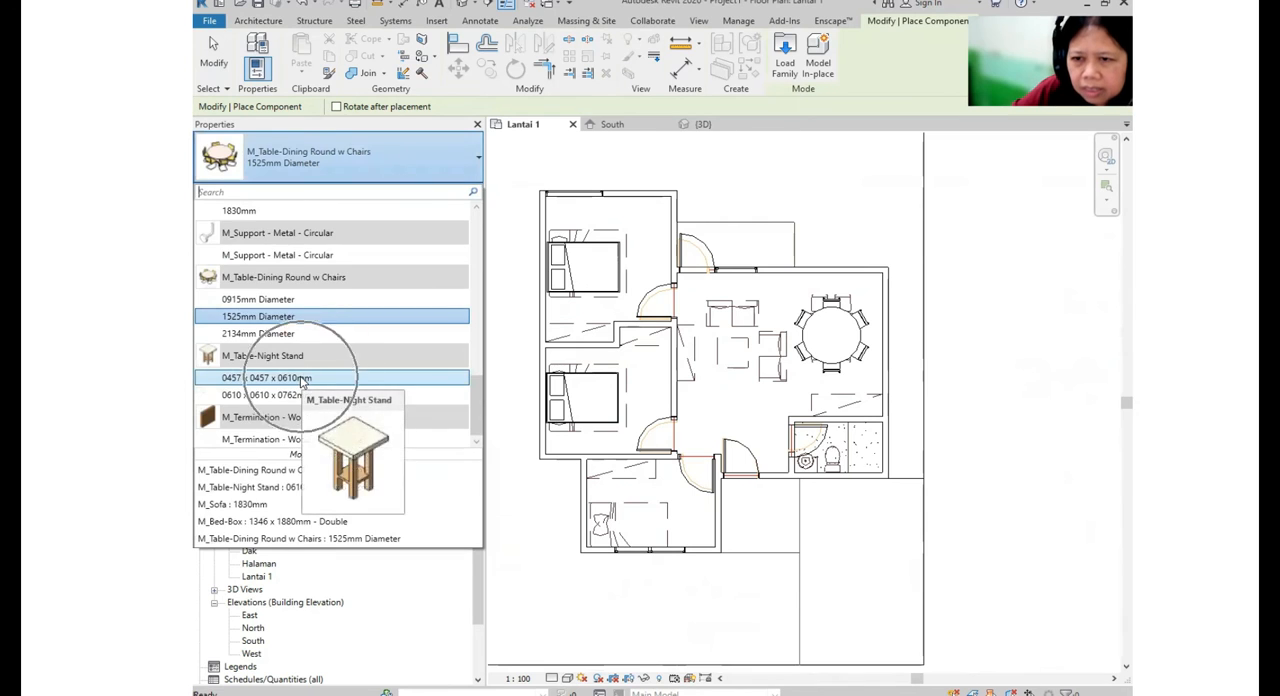
left_click(302, 381)
scroll(553, 235, "up", 5)
left_click(549, 239)
middle_click_drag(576, 489, 600, 329)
scroll(591, 335, "up", 2)
left_click(568, 317)
- Place the same 0457 x 0457 x 0610mm night stands on both sides of the middle bedroom's bed
middle_click_drag(639, 394, 609, 61)
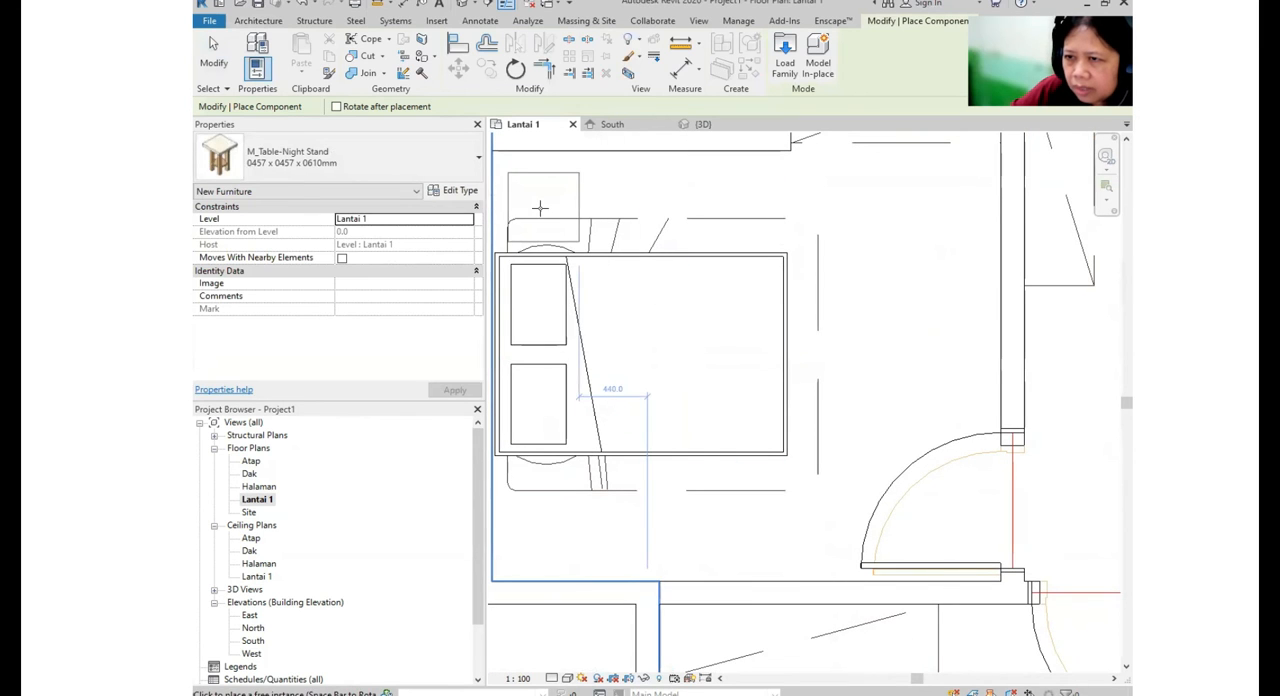
middle_click_drag(614, 427, 667, 281)
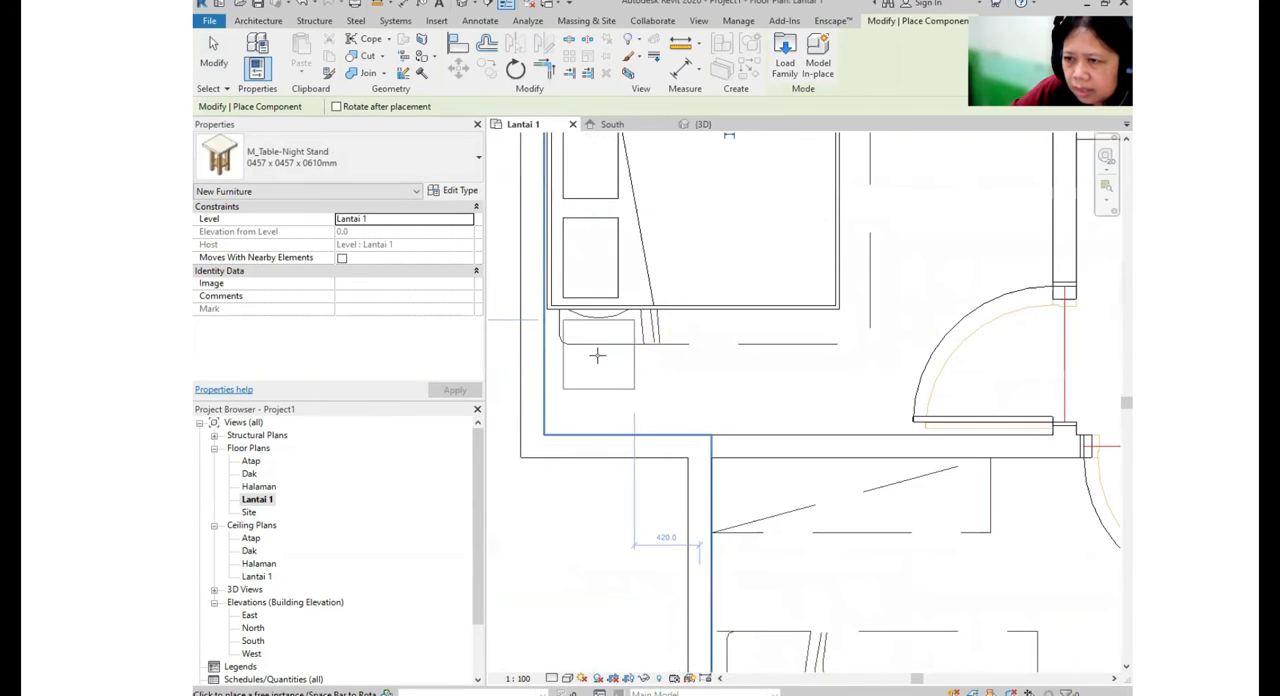
left_click(562, 354)
scroll(569, 354, "down", 3)
middle_click_drag(727, 440, 590, 561)
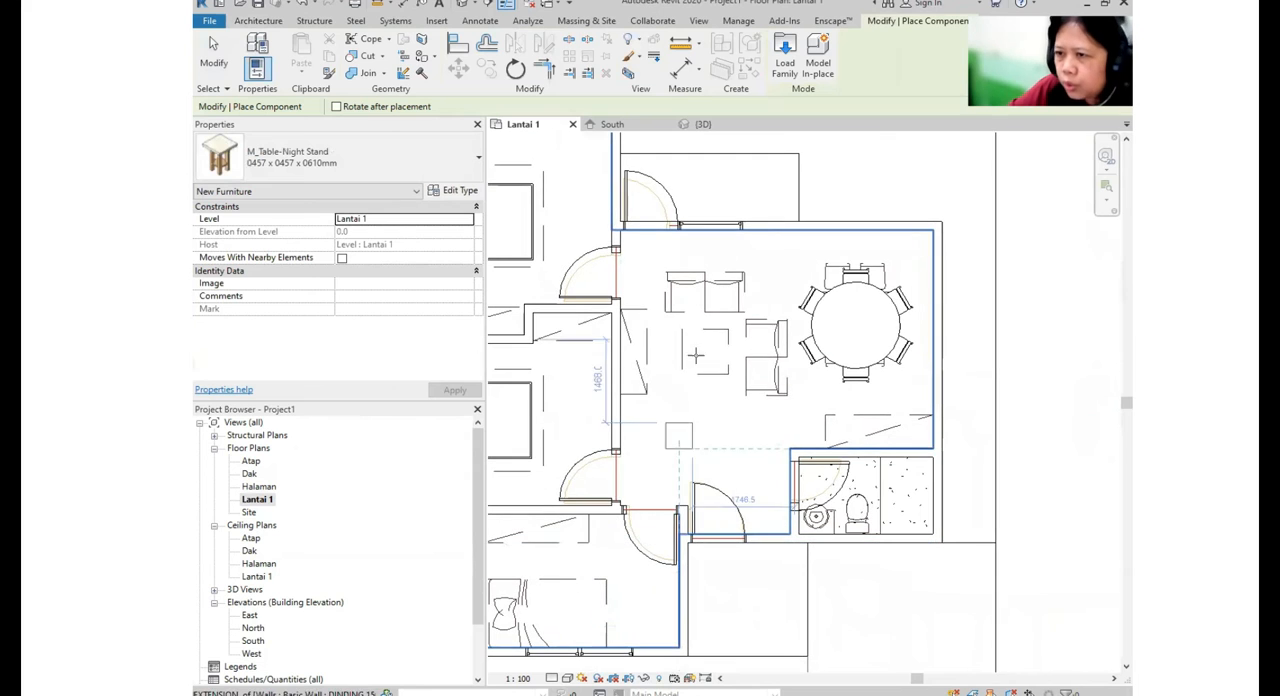
key("Escape")
key("Escape")
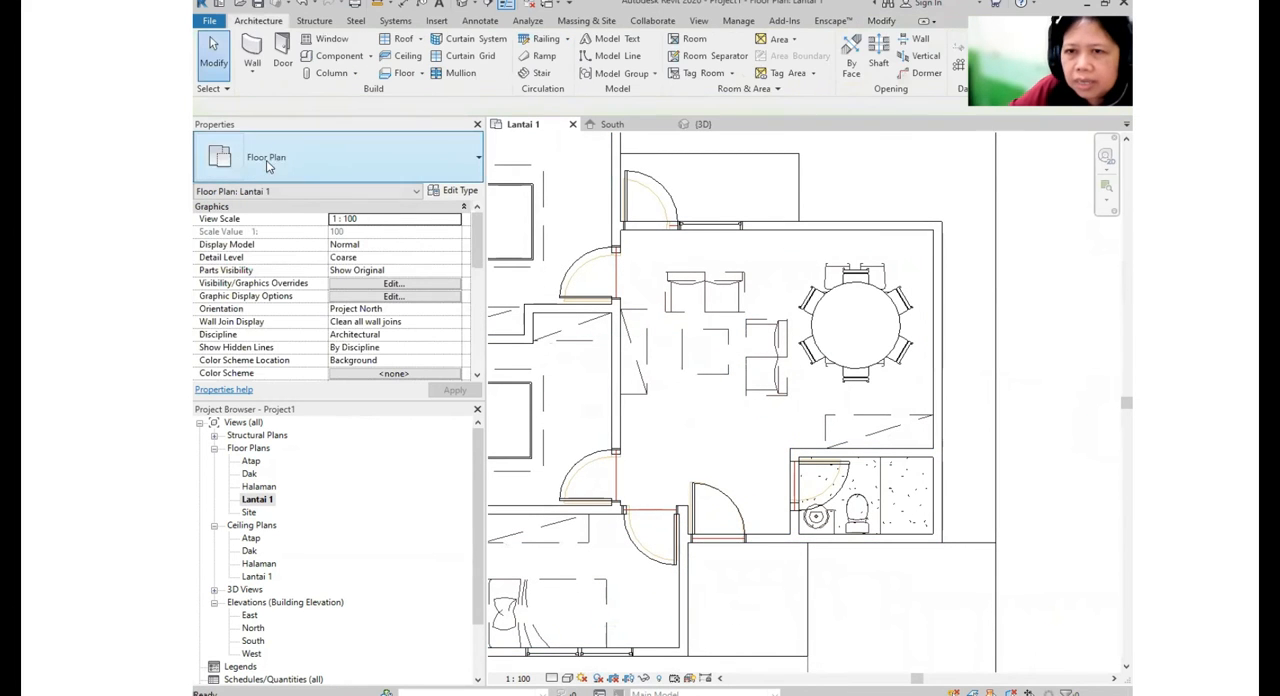
- Place an M_Sofa 1372mm over the horizontal sofa outline in the living area
left_click(355, 58)
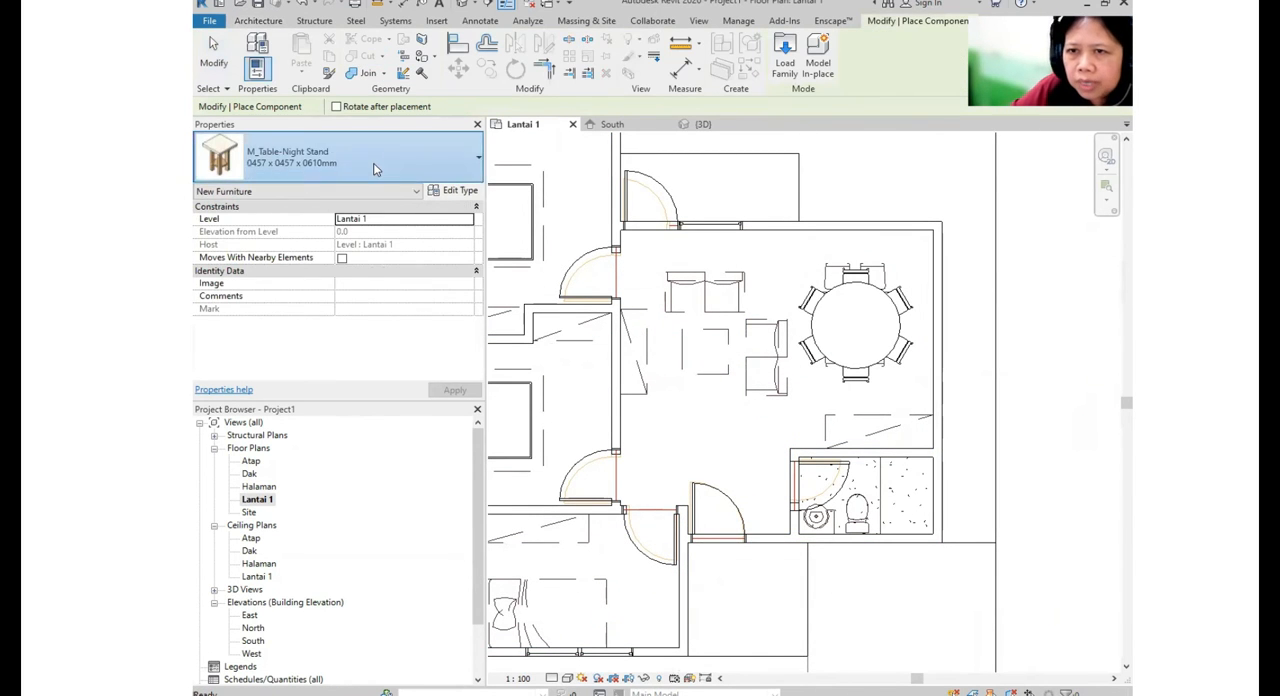
left_click(340, 157)
scroll(348, 392, "up", 5)
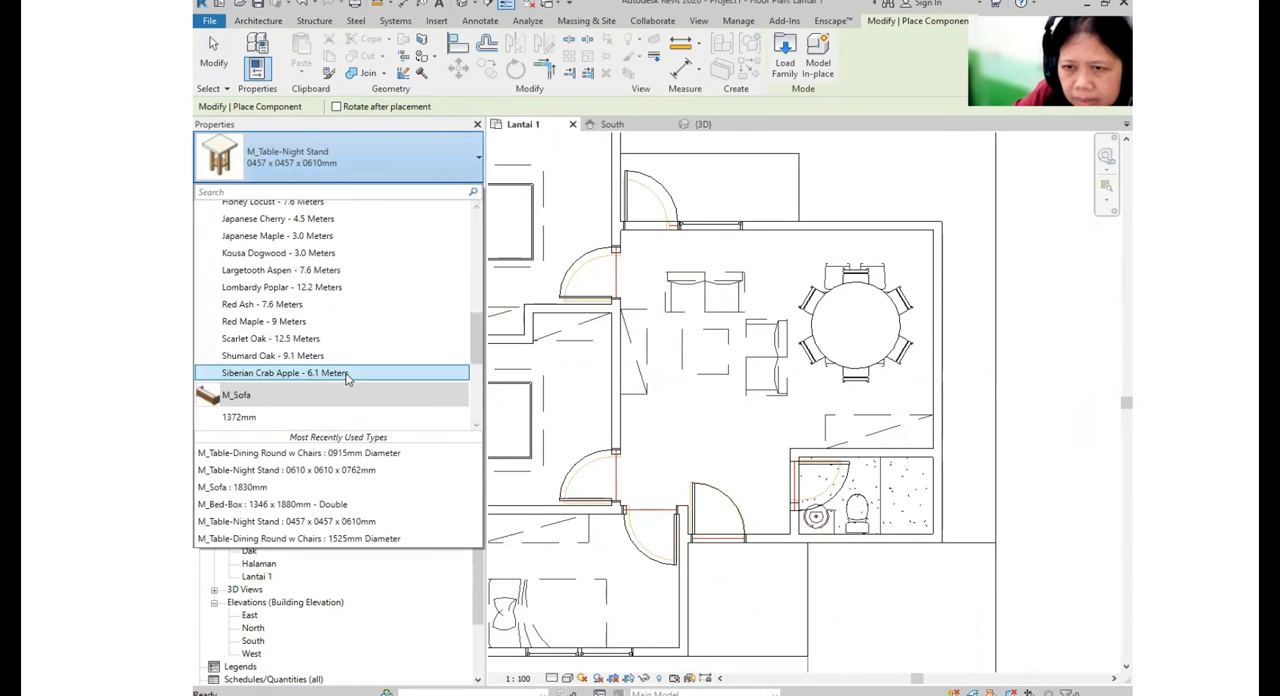
scroll(343, 374, "down", 1)
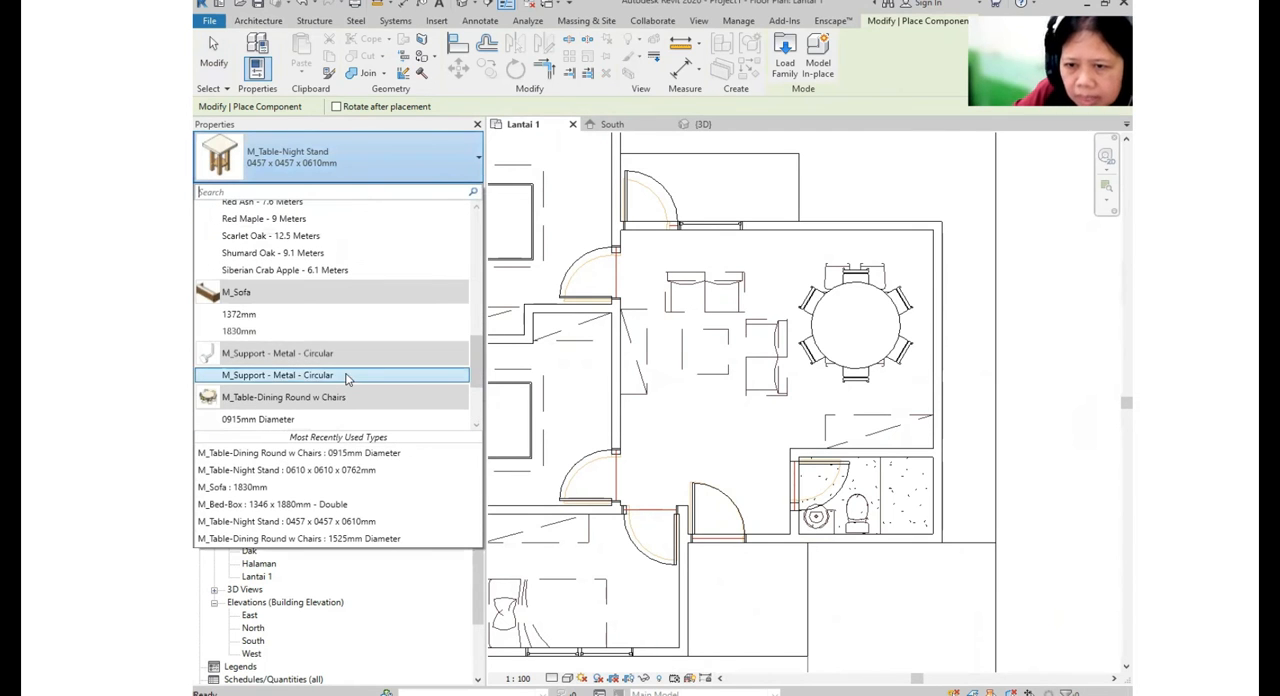
left_click(266, 318)
scroll(752, 341, "up", 2)
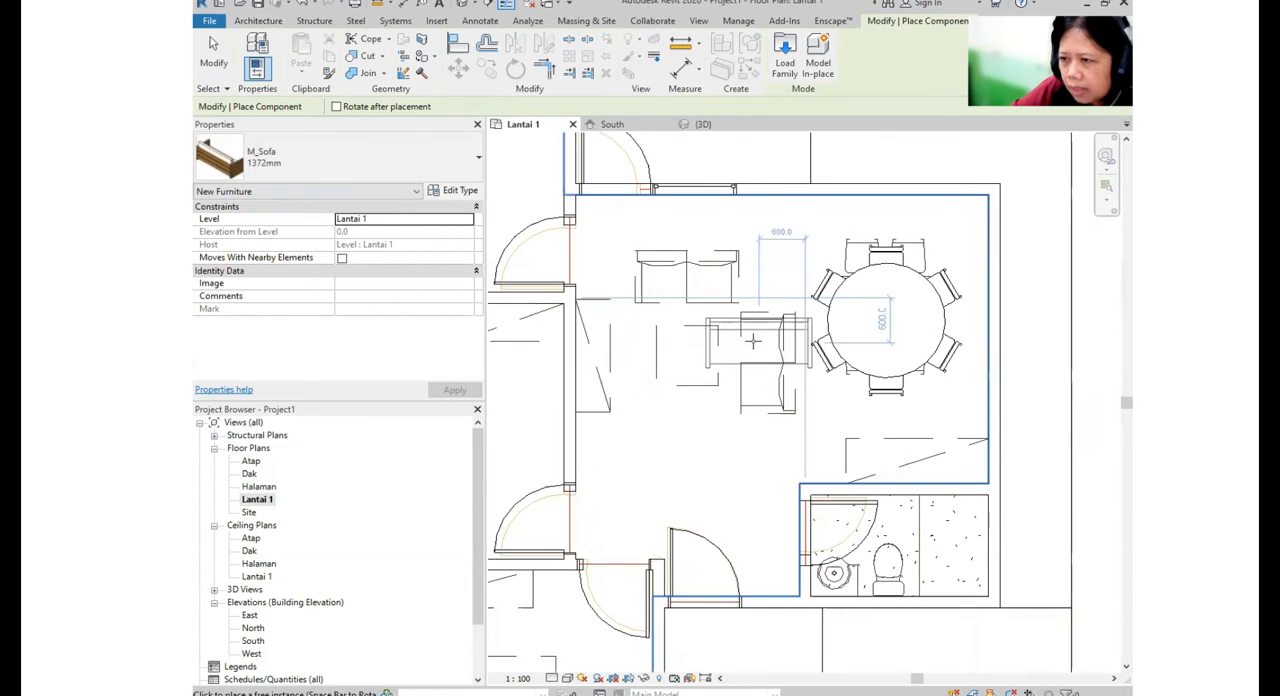
left_click(685, 276)
- Place a second 1372mm sofa, rotated to stand vertically, over the sofa outline beside the dining table
key("space")
key("space")
key("space")
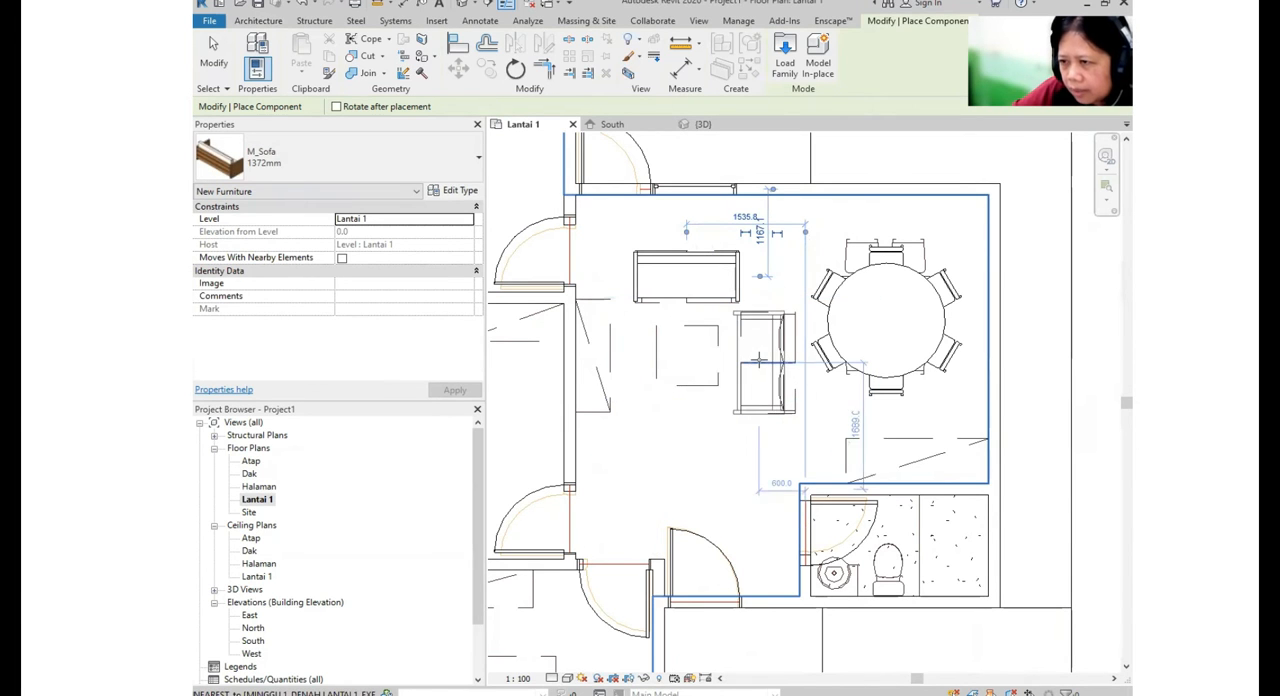
left_click(768, 362)
scroll(766, 364, "down", 2)
mouse_move(766, 422)
middle_mouse_down()
mouse_move(794, 359)
mouse_move(749, 411)
middle_mouse_up()
key("Escape")
key("Escape")
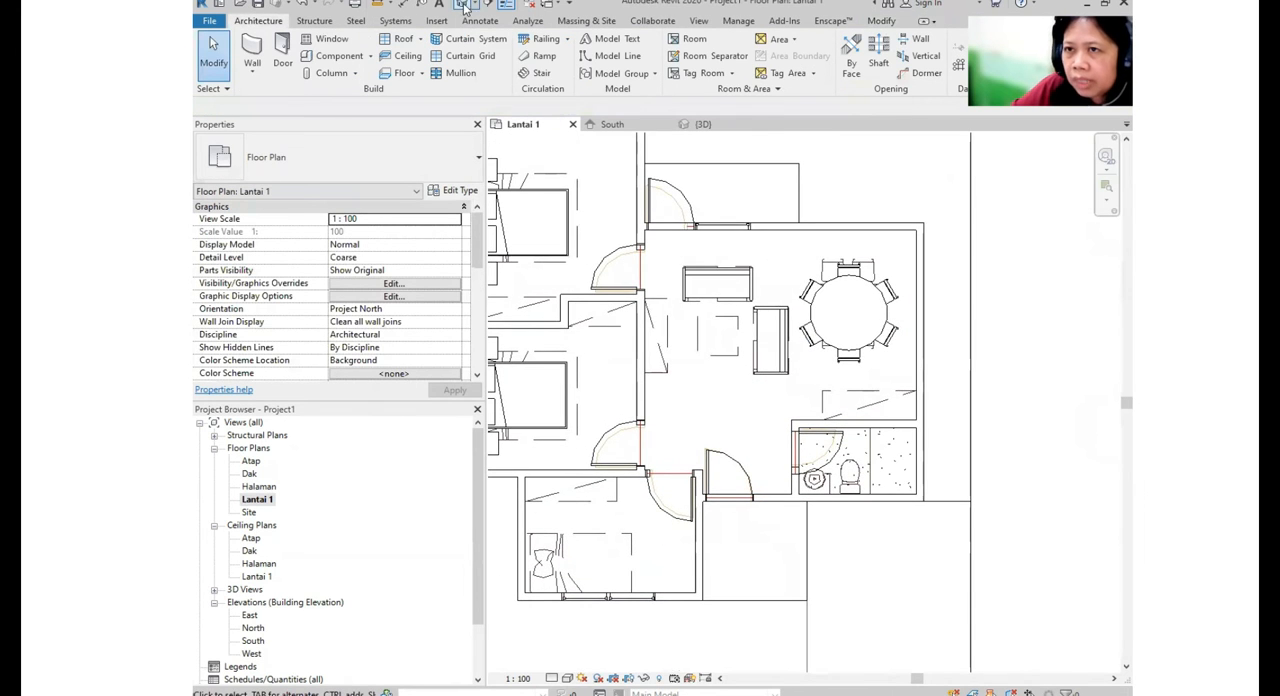
- Inspect the furnished rooms in the 3D view and return to the Lantai 1 floor plan
left_click(464, 6)
middle_click_drag(925, 267, 444, 472, "shift")
double_click(258, 499)
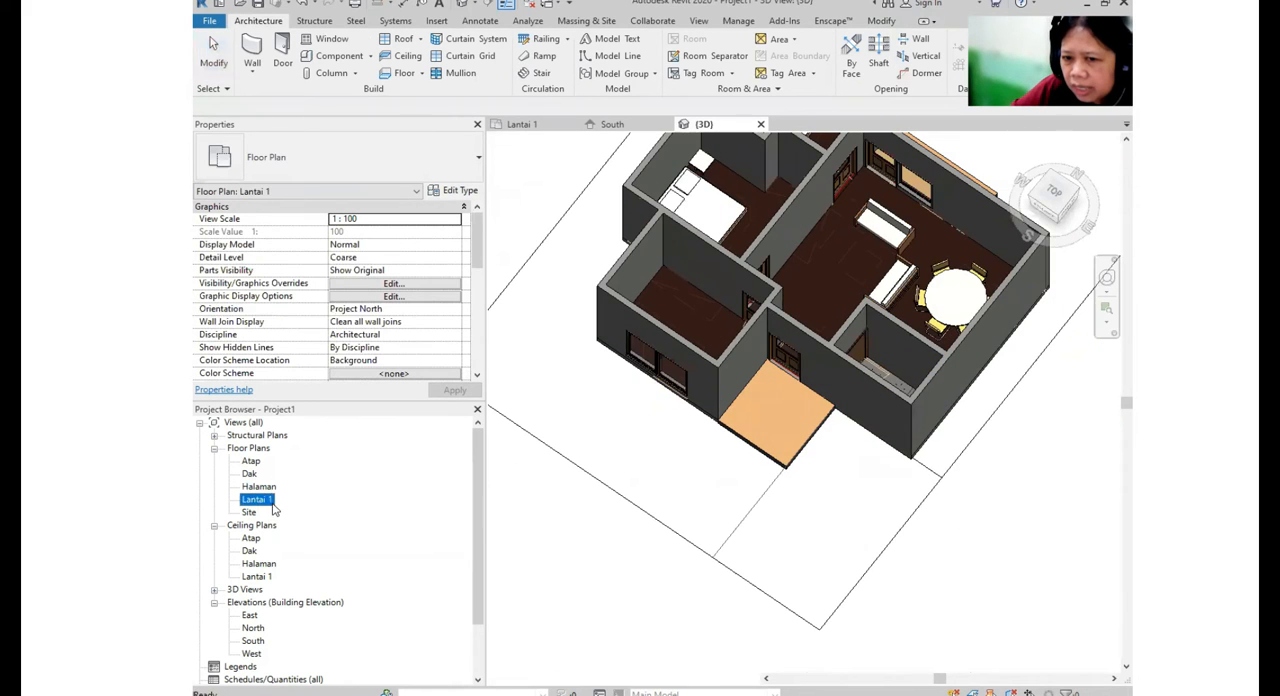
scroll(755, 352, "down", 3)
middle_click_drag(763, 362, 738, 314)
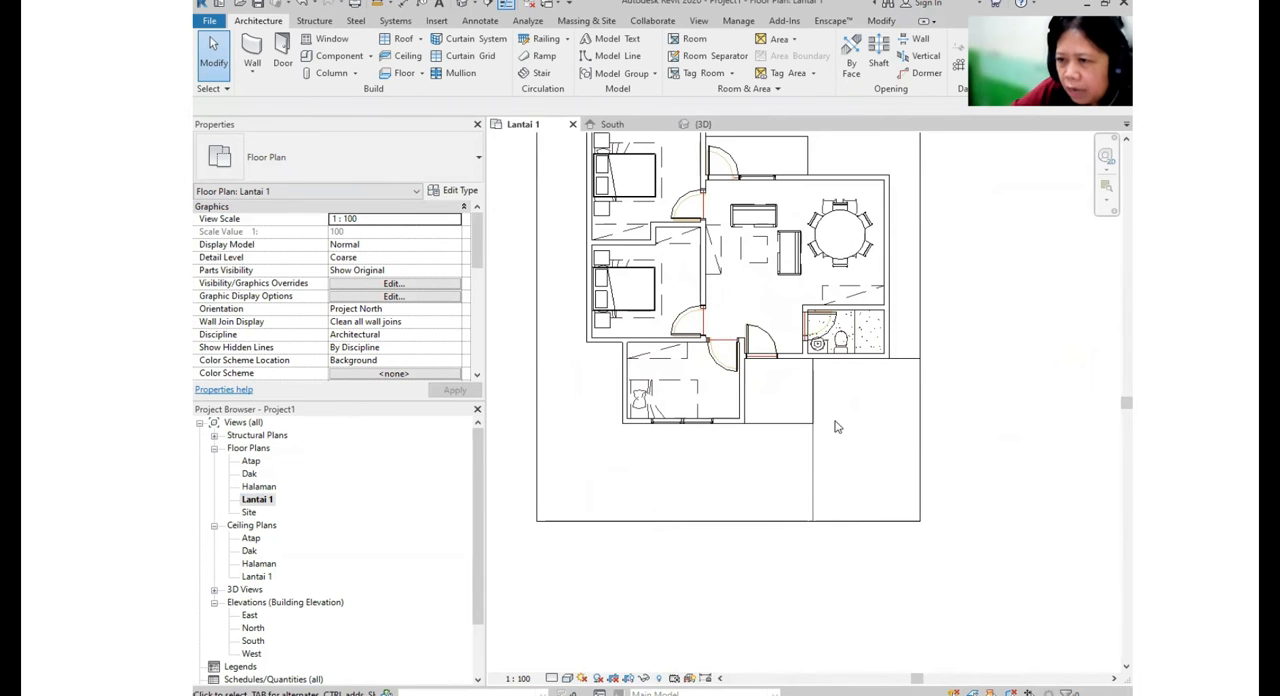
- Hide the imported MINGGU 1_DENAH LANTAI 1_EXERCISE.dwg element in the Lantai 1 floor plan view
scroll(812, 436, "down", 2)
scroll(817, 417, "up", 2)
middle_click_drag(920, 453, 893, 480)
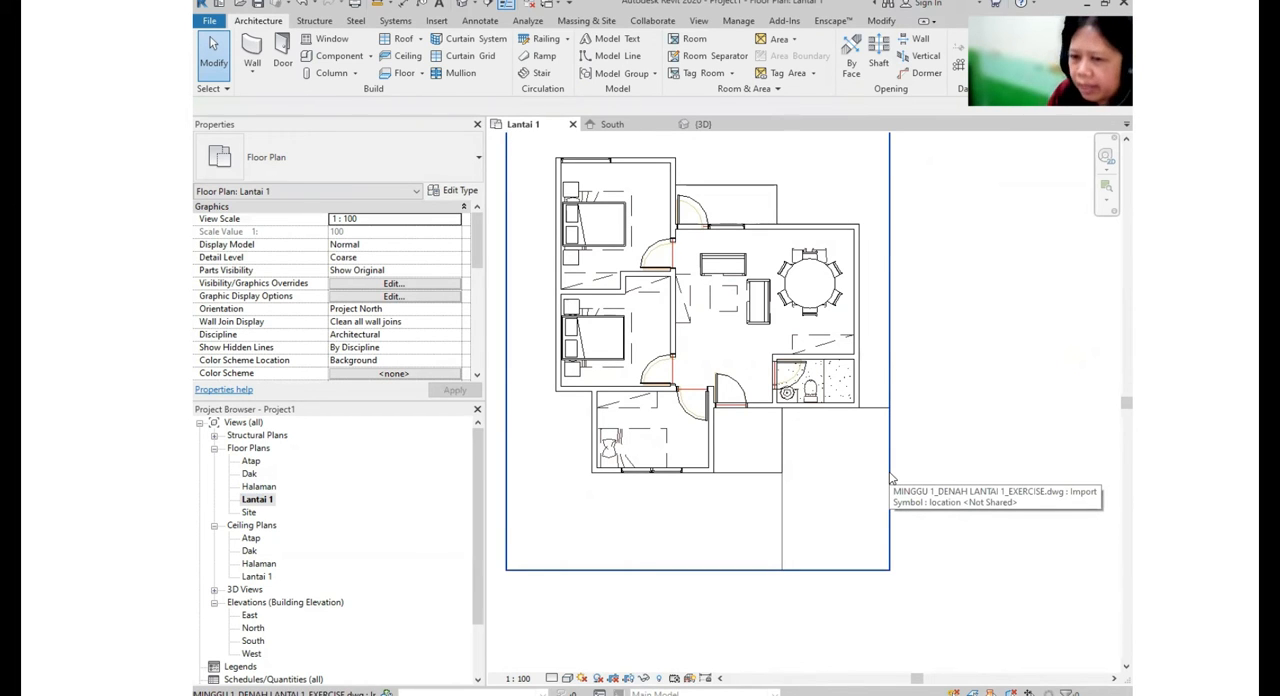
scroll(893, 480, "down", 1)
middle_click_drag(894, 479, 906, 449)
left_click(777, 508)
left_click(940, 438)
left_click(891, 457)
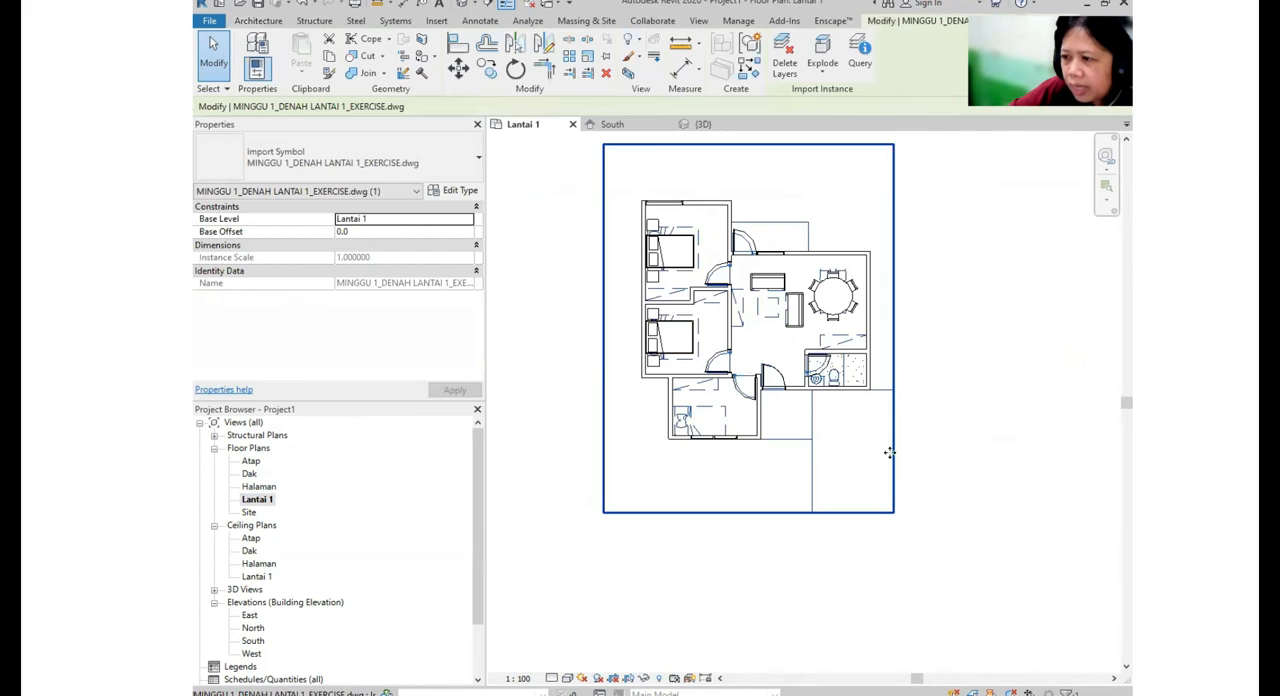
right_click(889, 455)
mouse_move(940, 207)
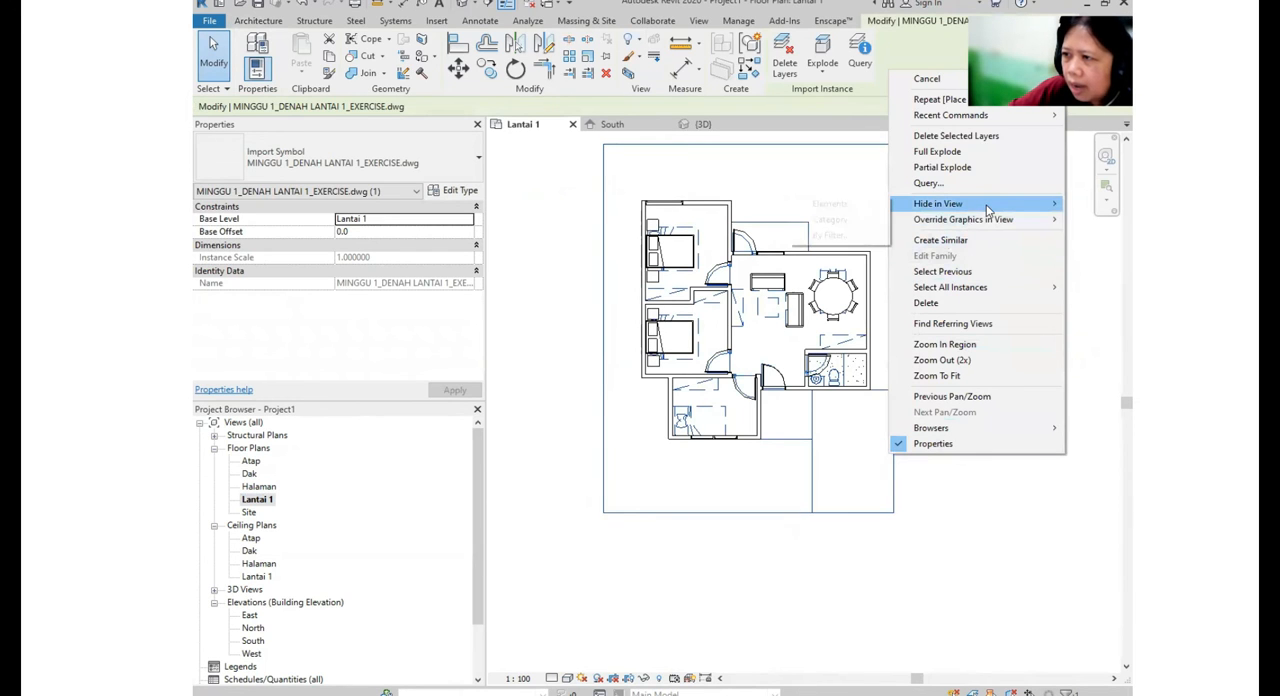
left_click(830, 204)
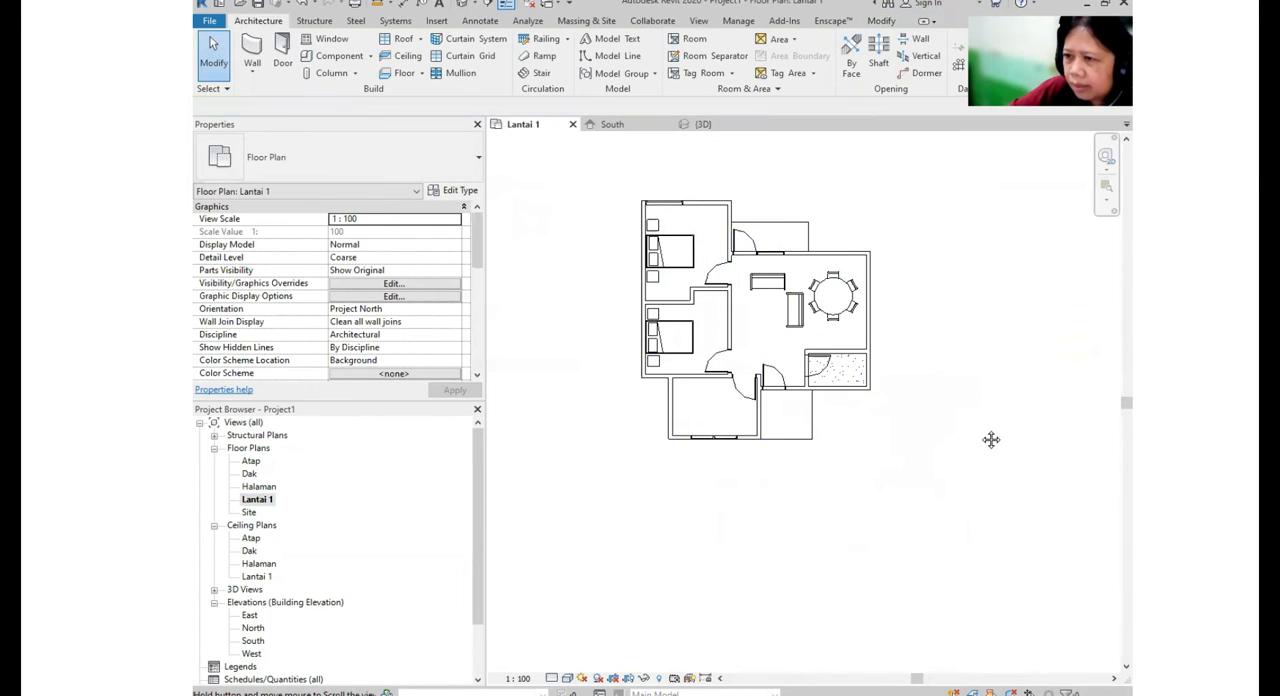
- Place an M_Desk 1525 x 762mm Student, rotated to stand vertically, in the lower room in front of the window
scroll(813, 390, "up", 1)
scroll(813, 390, "up", 4)
scroll(737, 317, "down", 4)
scroll(868, 412, "up", 1)
middle_click_drag(868, 412, 863, 434)
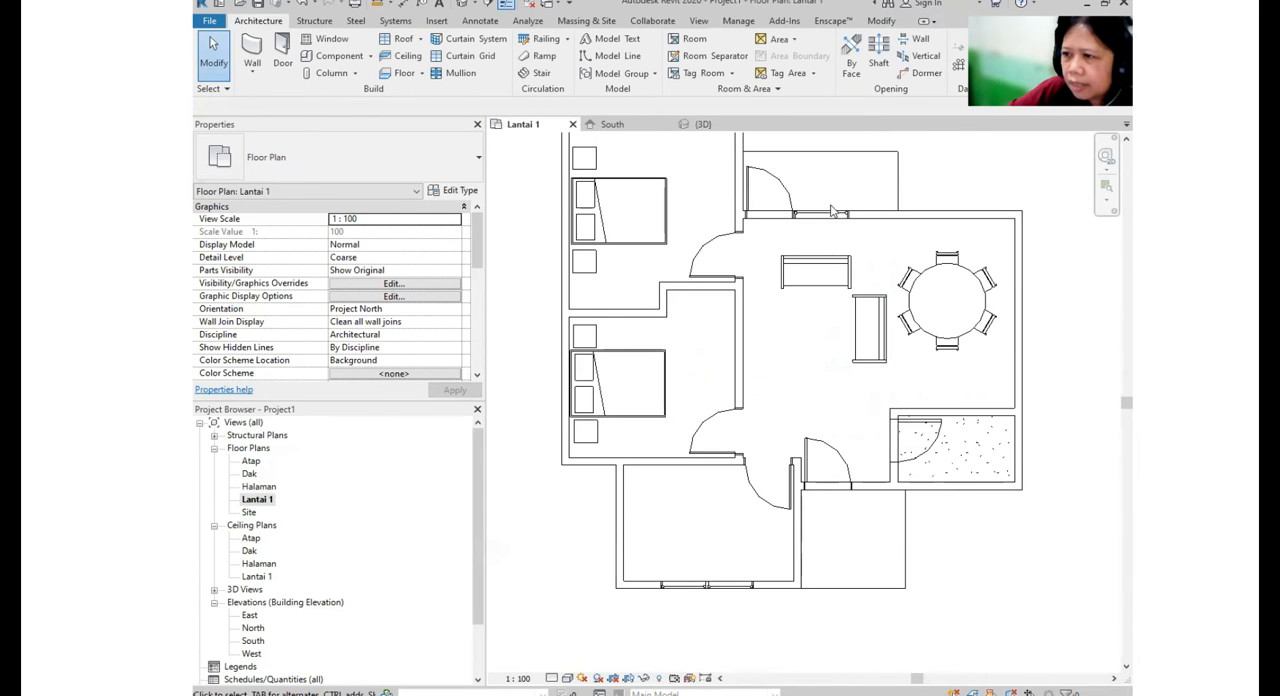
left_click(331, 44)
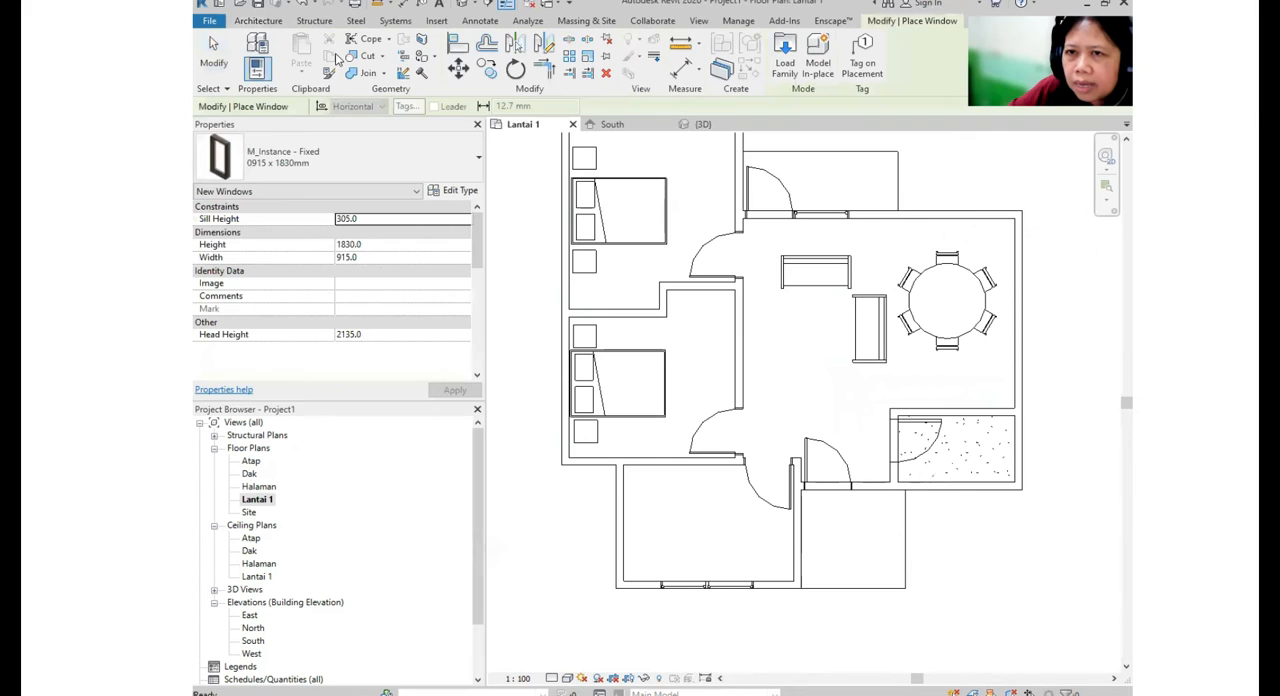
key("Escape")
left_click(340, 55)
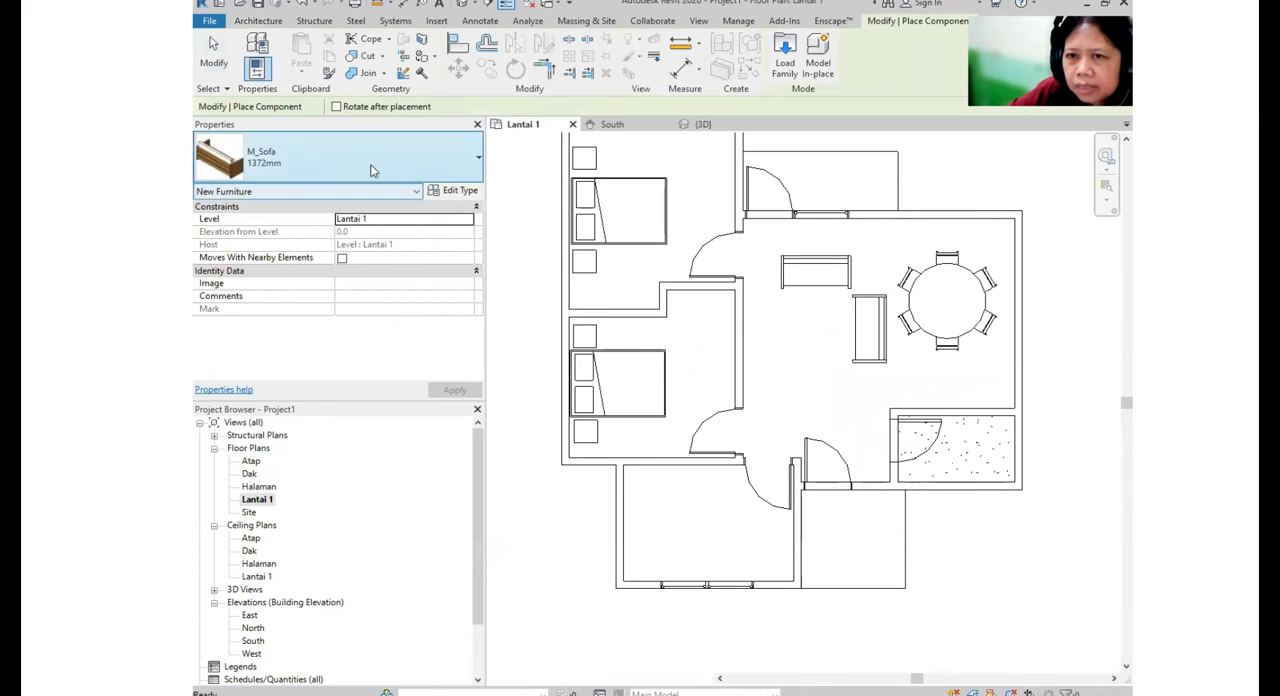
left_click(365, 175)
scroll(318, 370, "down", 2)
scroll(323, 360, "up", 5)
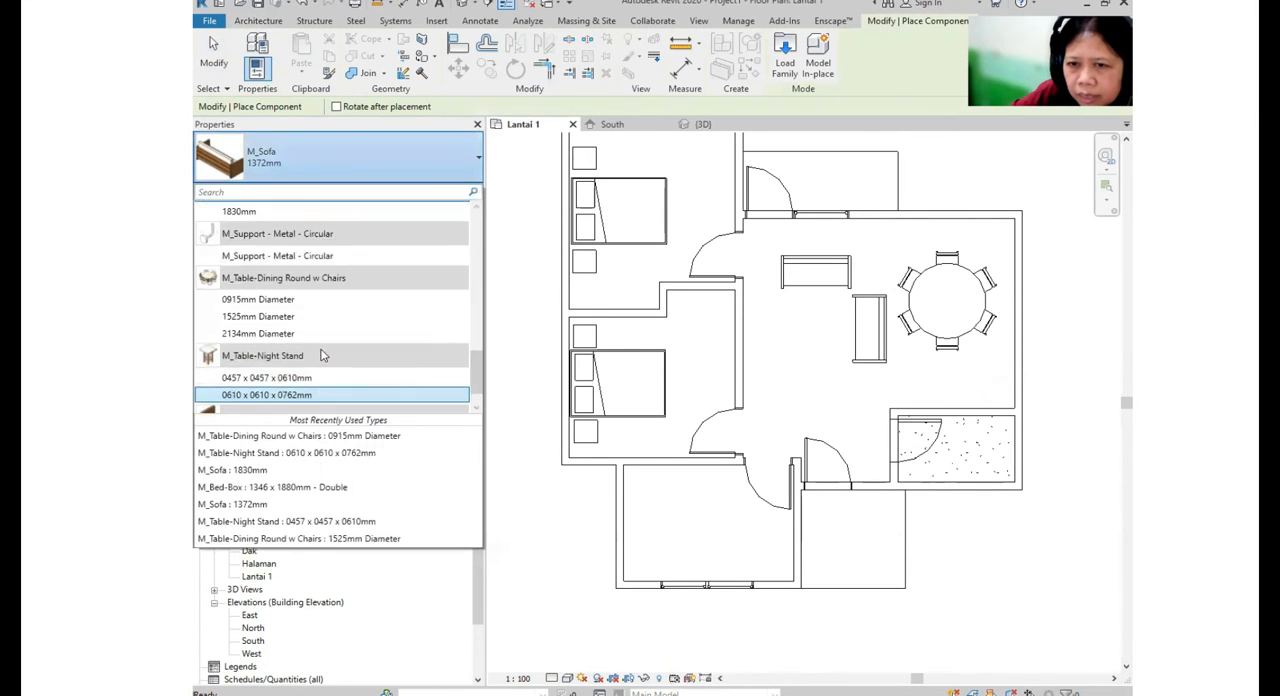
scroll(323, 348, "up", 8)
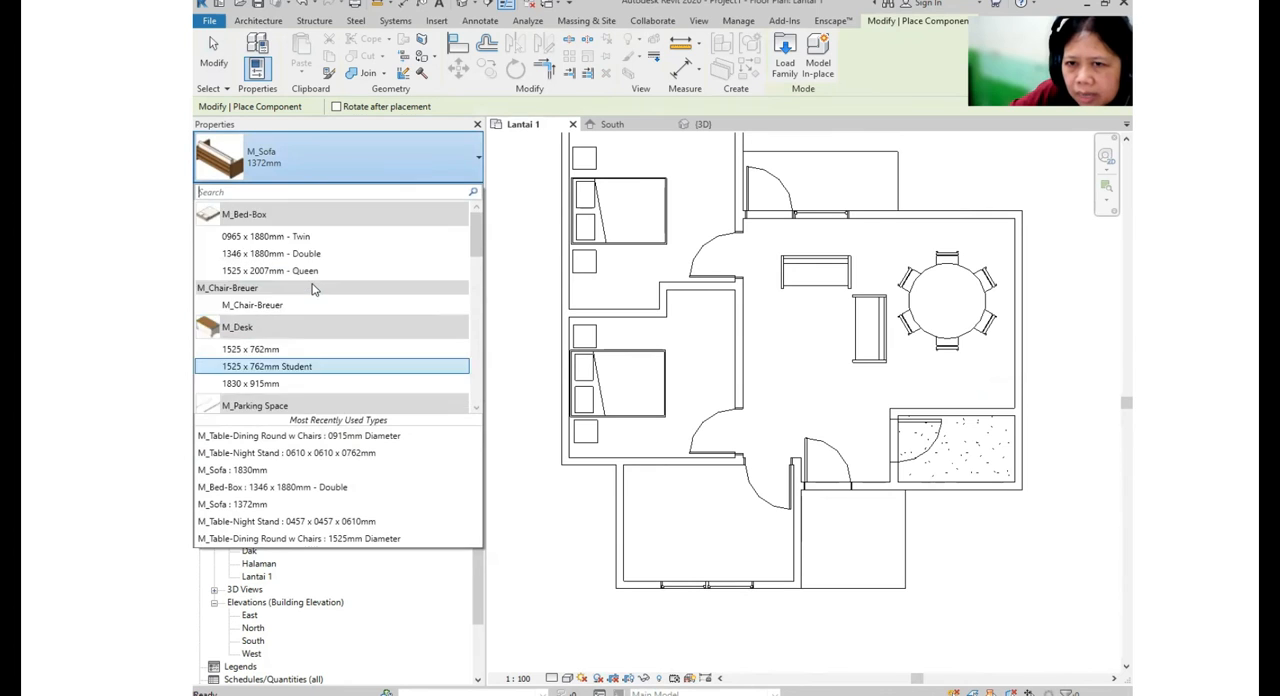
scroll(267, 290, "up", 1)
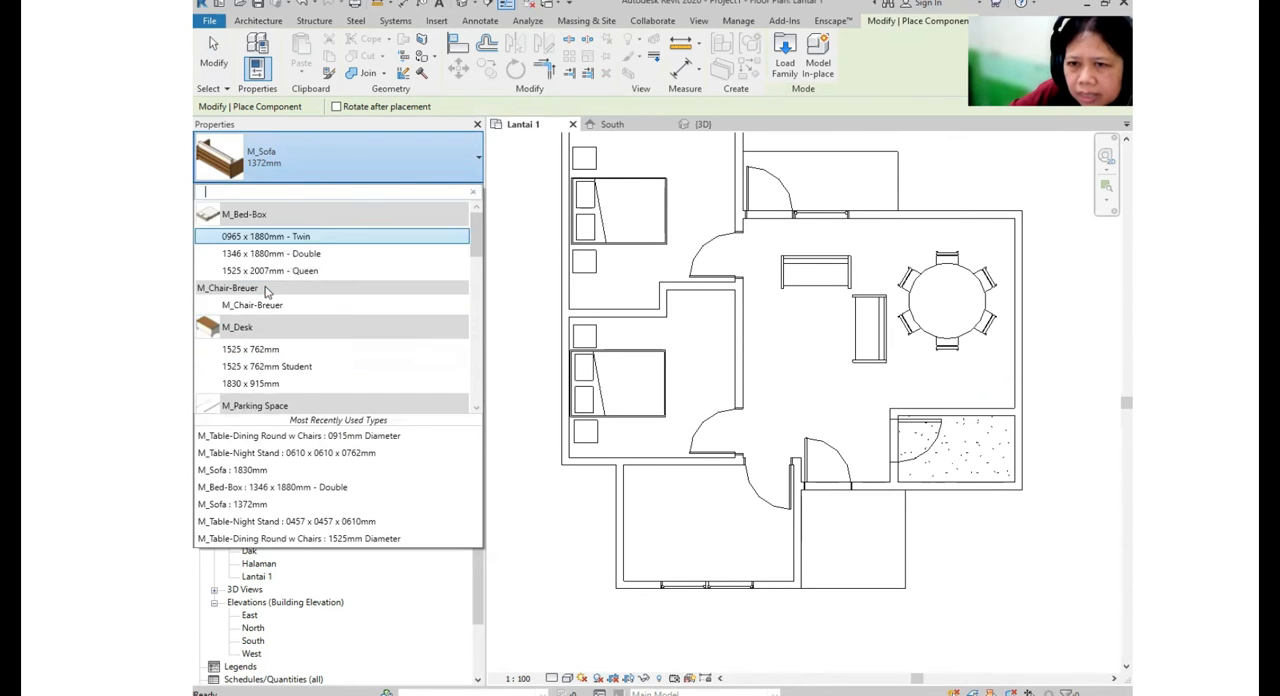
left_click(262, 362)
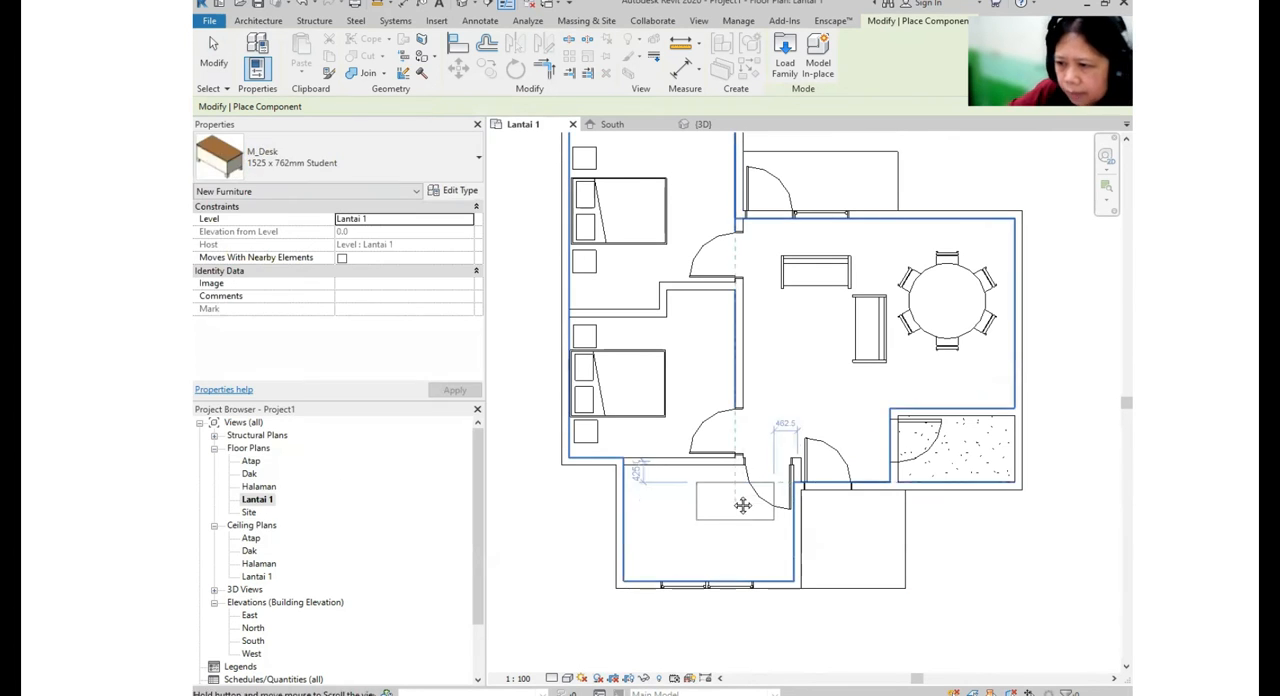
middle_click_drag(706, 538, 707, 478)
key("space")
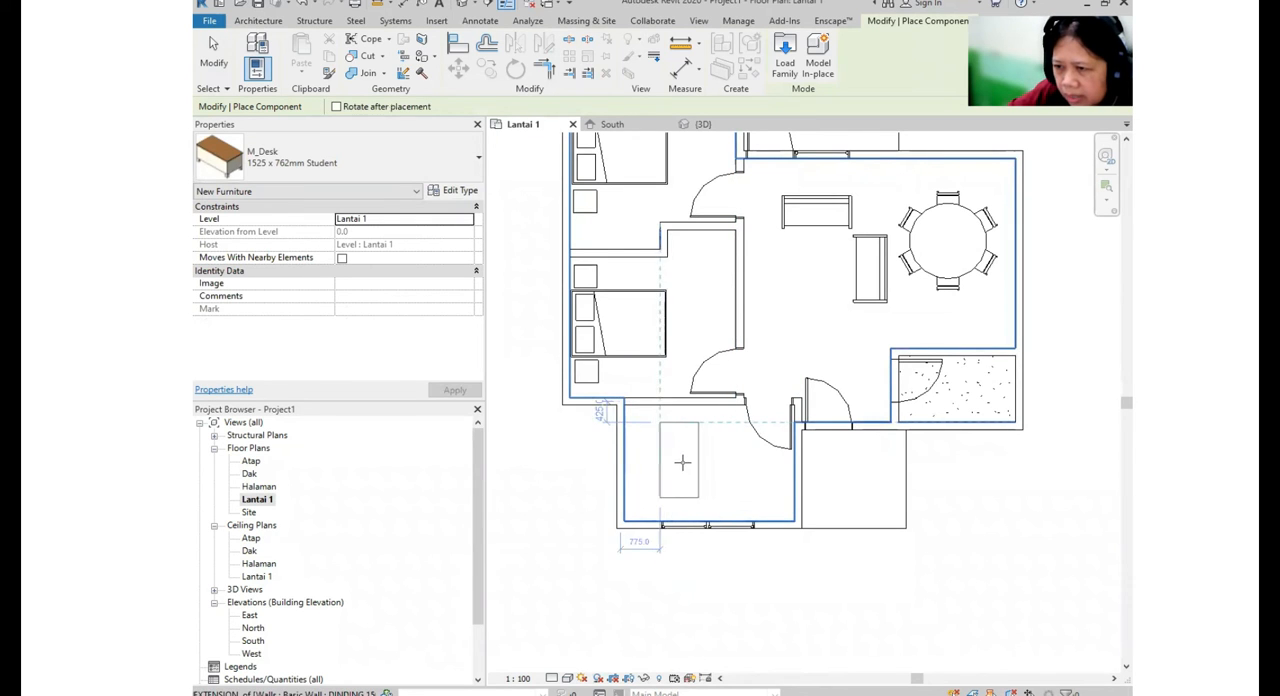
left_click(693, 467)
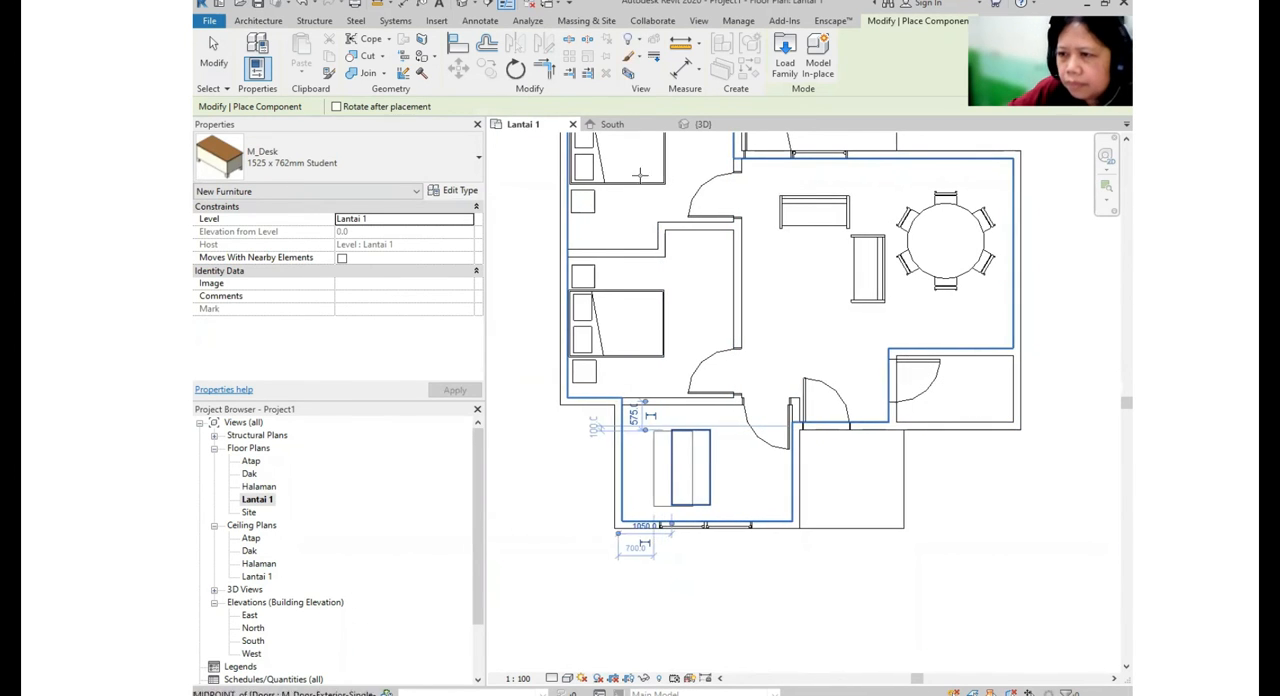
key("Escape")
- Check the desk's orientation in the 3D view and return to the Lantai 1 floor plan
left_click(463, 5)
middle_click_drag(796, 303, 716, 267, "shift")
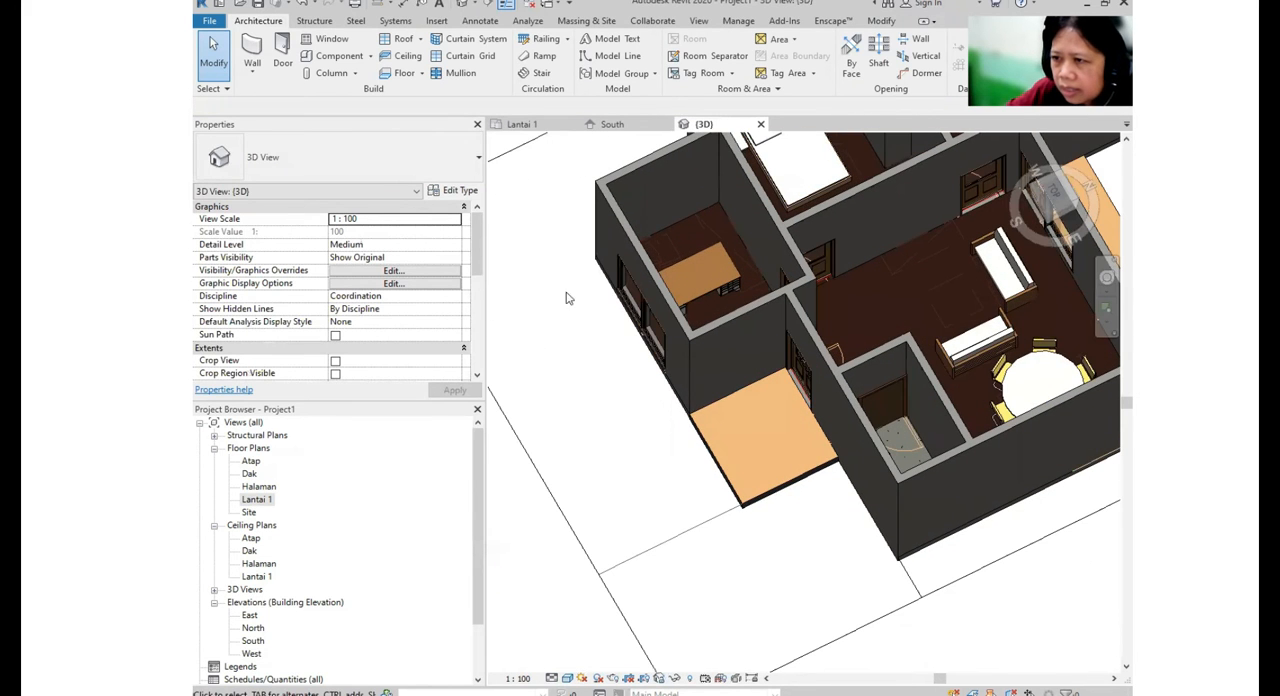
double_click(255, 500)
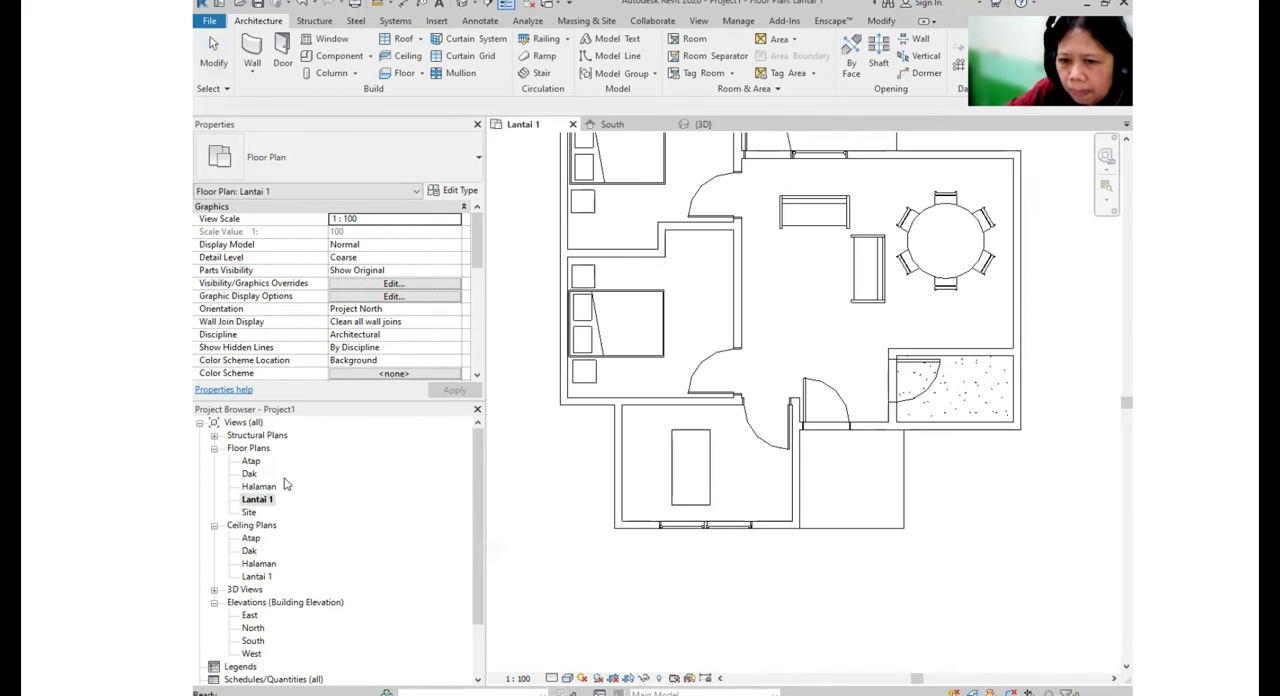
- Rotate the student desk 180 degrees and shift it slightly closer to the window wall and the outer side wall
left_click(707, 493)
key("space")
key("space")
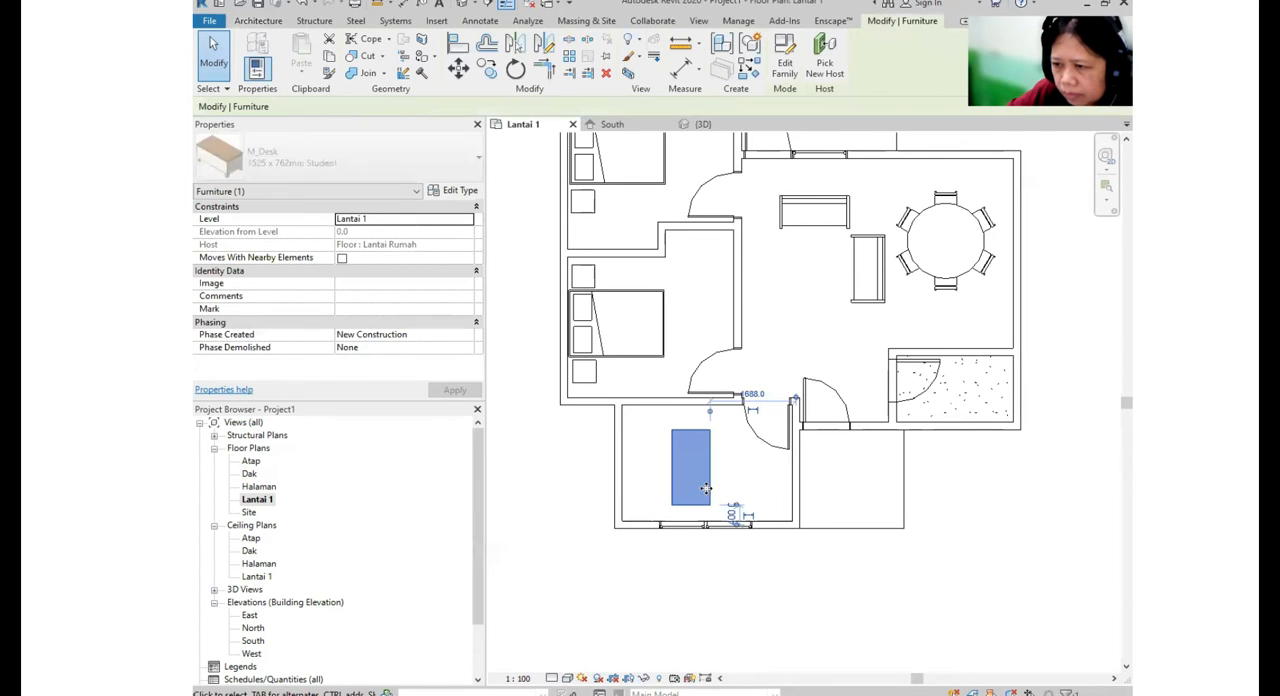
left_click(730, 460)
scroll(708, 473, "up", 2)
left_click(707, 477)
scroll(712, 478, "up", 1)
middle_click_drag(719, 478, 747, 443)
left_click_drag(733, 457, 738, 463)
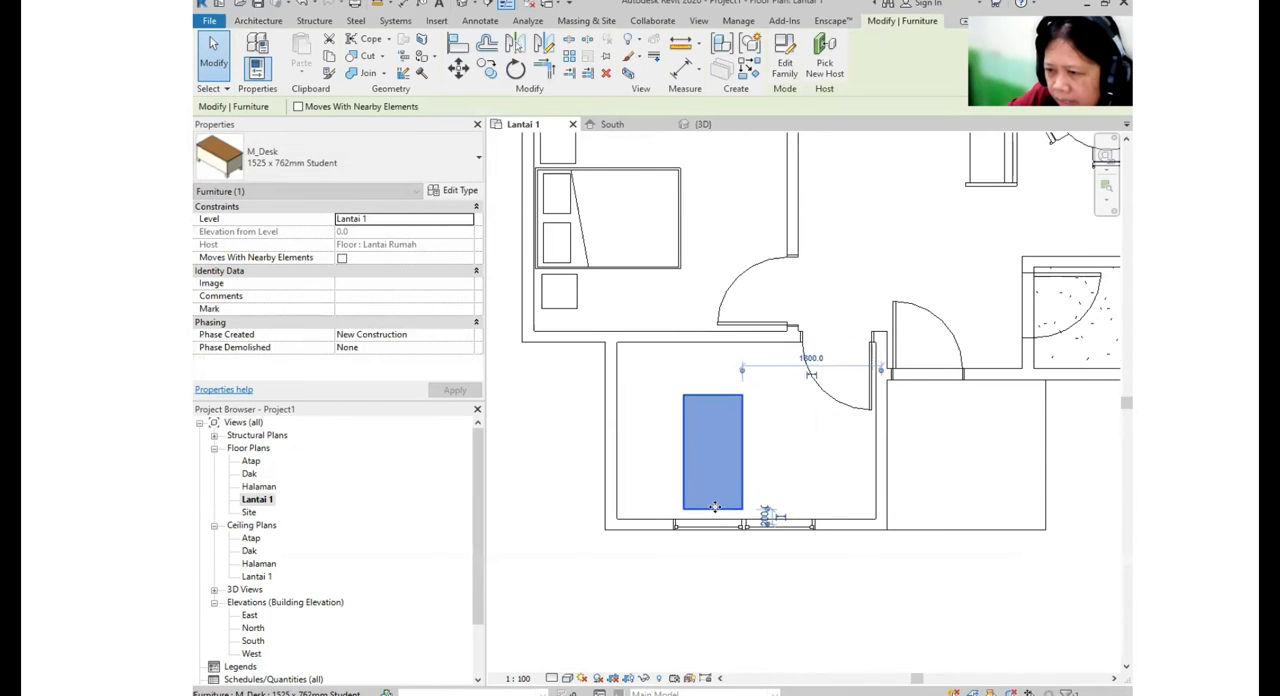
scroll(738, 490, "up", 1)
scroll(754, 476, "down", 2)
left_click(738, 474)
middle_click_drag(713, 474, 661, 507)
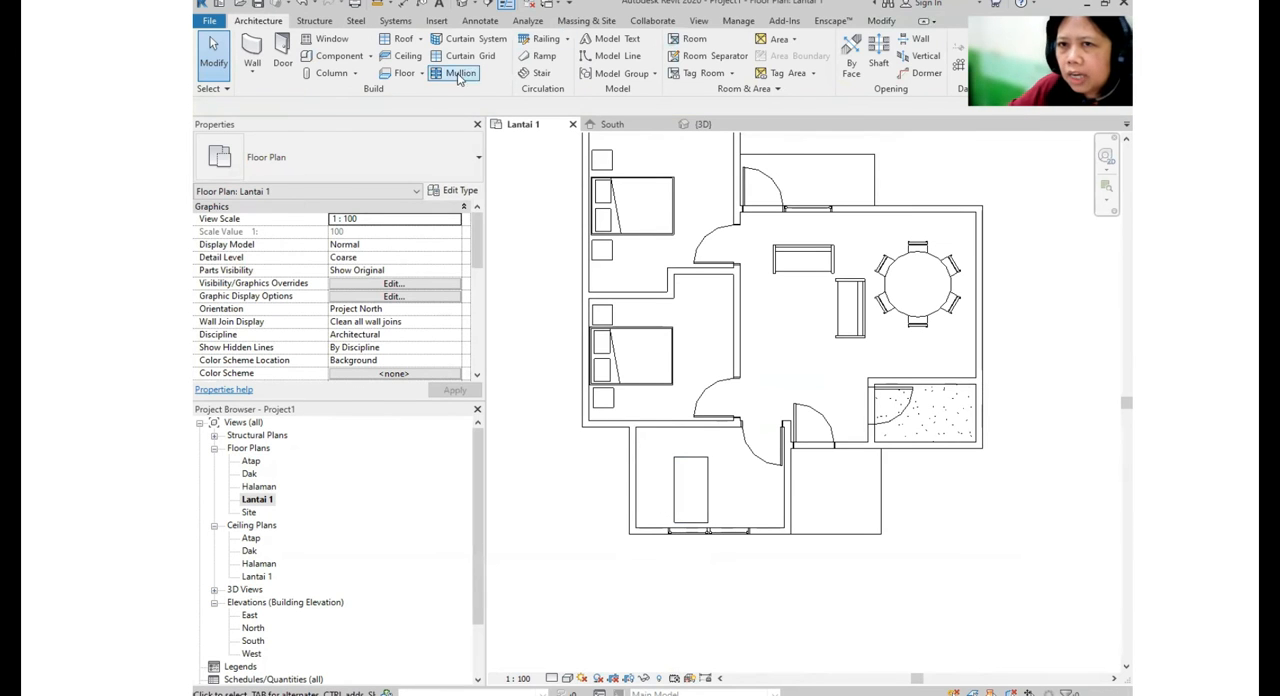
- Load the M_Table-End family from the Tables folder into the project
left_click(437, 21)
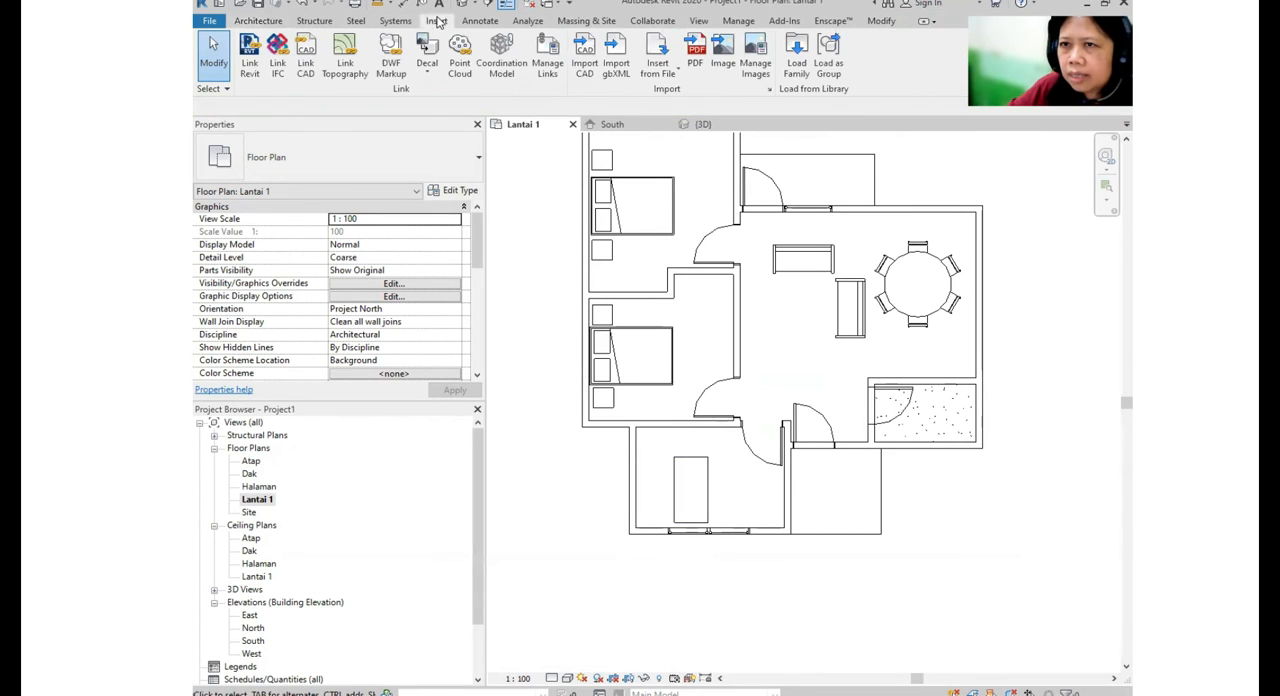
left_click(800, 64)
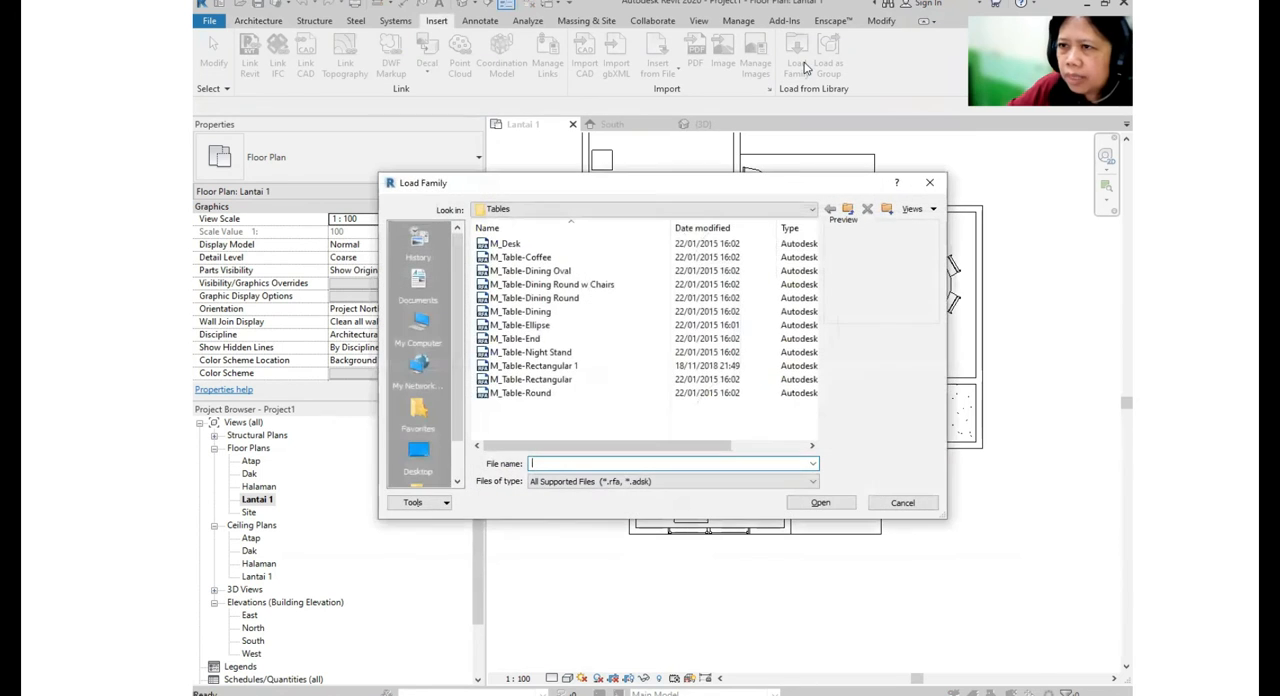
left_click(522, 392)
left_click(533, 381)
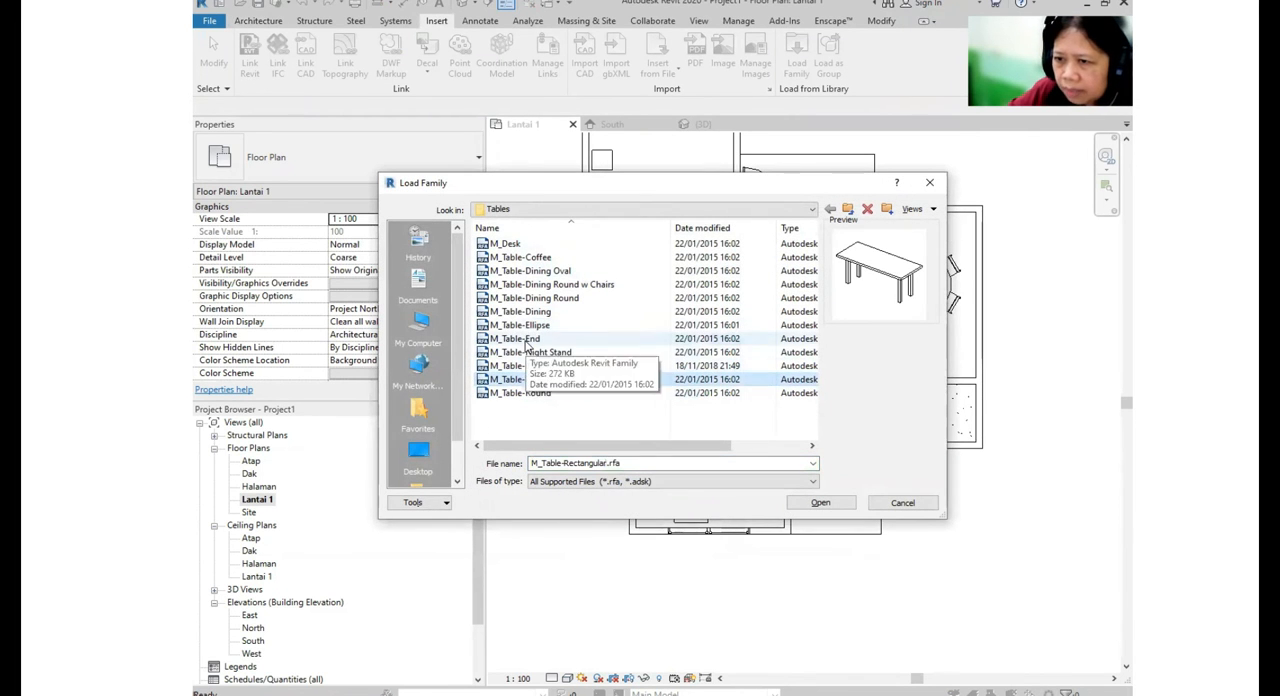
left_click(526, 341)
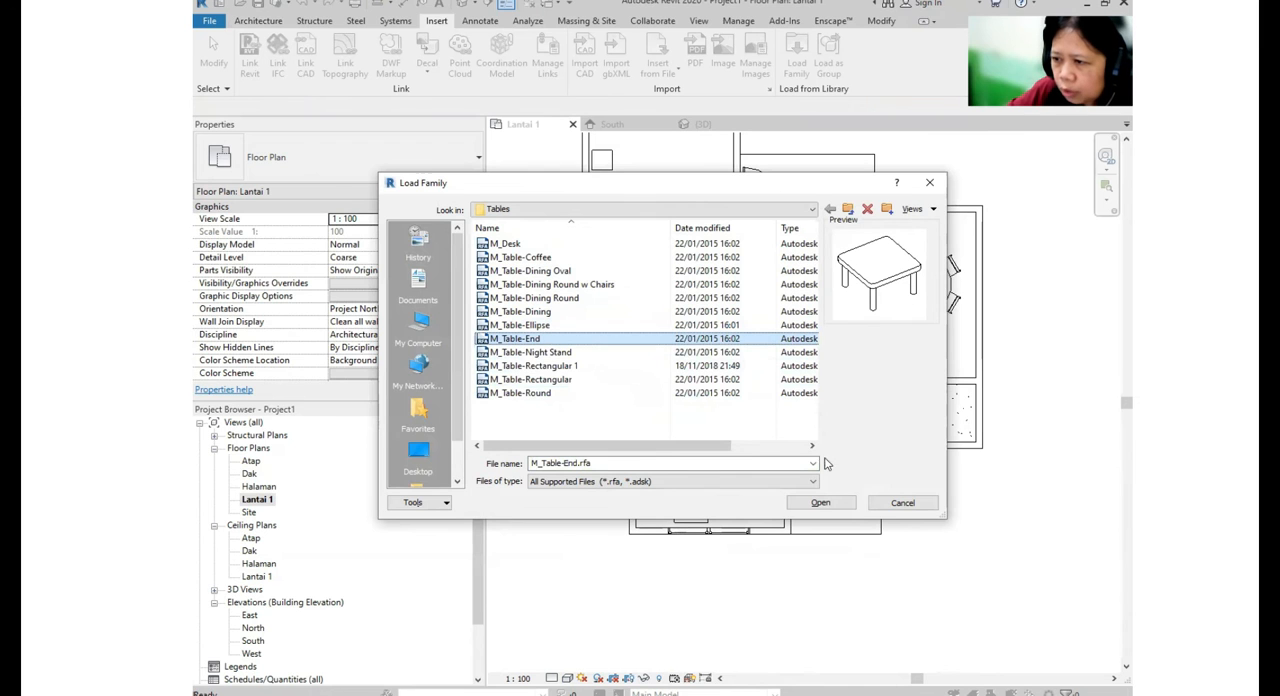
left_click(820, 503)
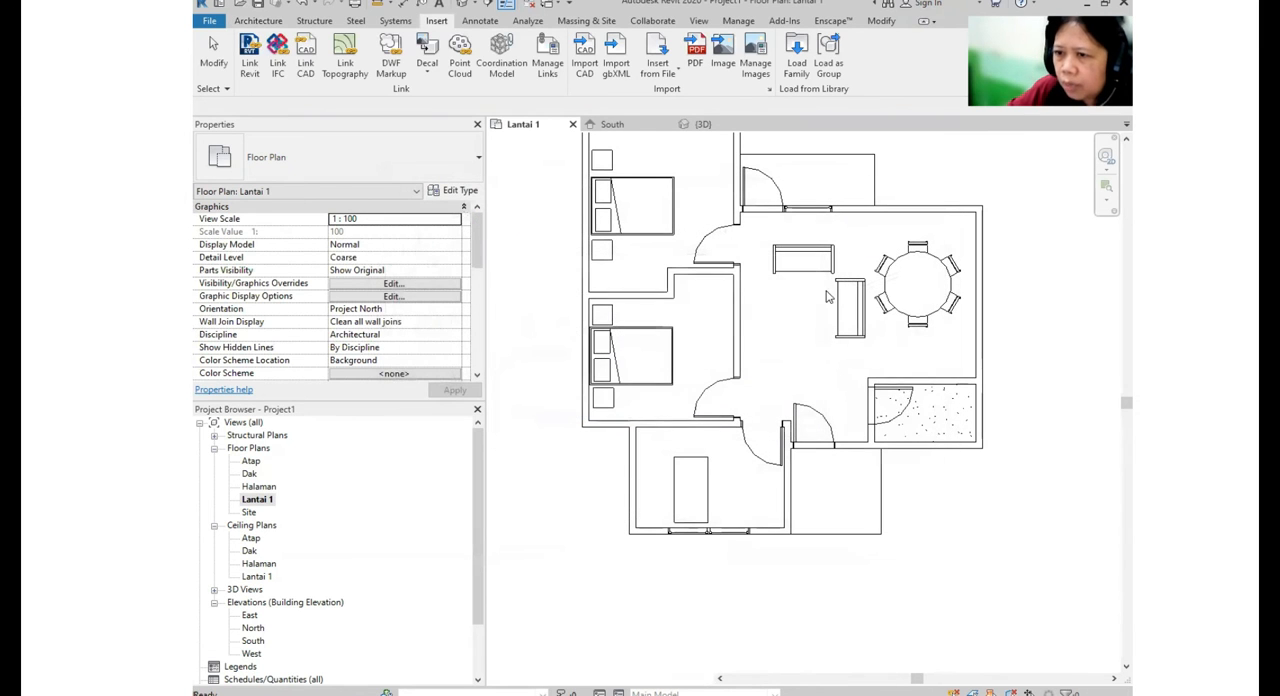
- Load the M_Chair-Task family from the Seating folder into the project
left_click(797, 63)
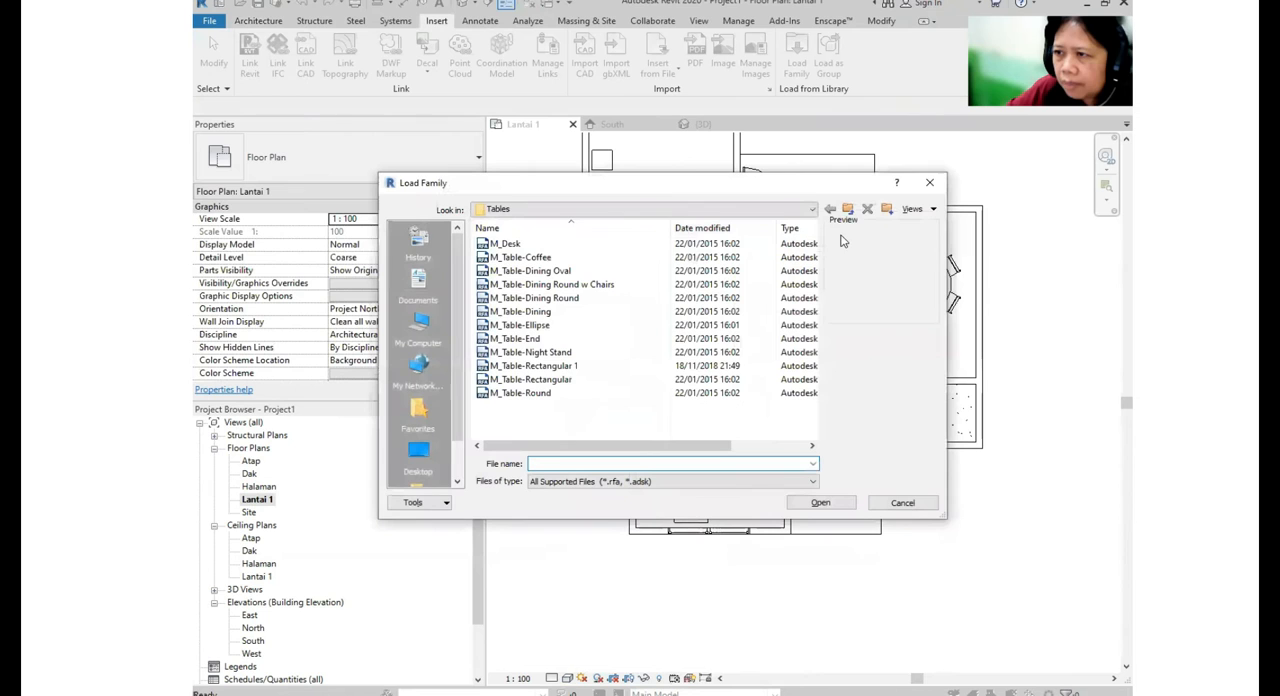
left_click(848, 210)
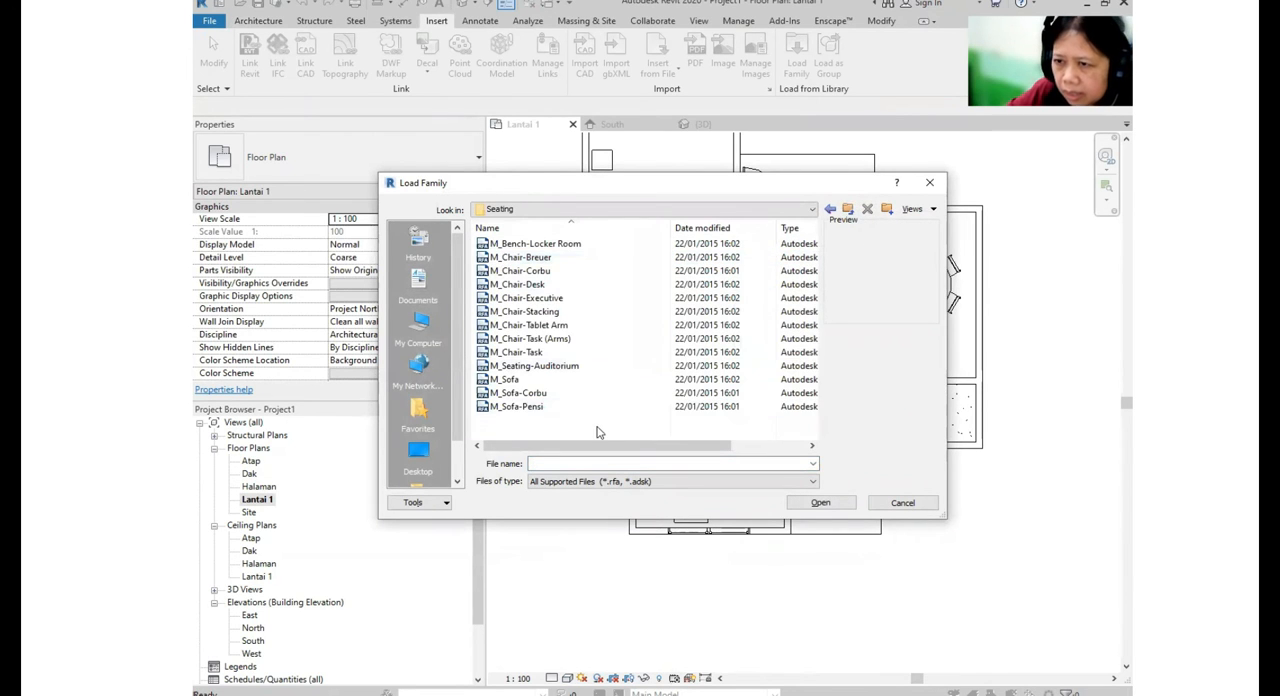
left_click(527, 352)
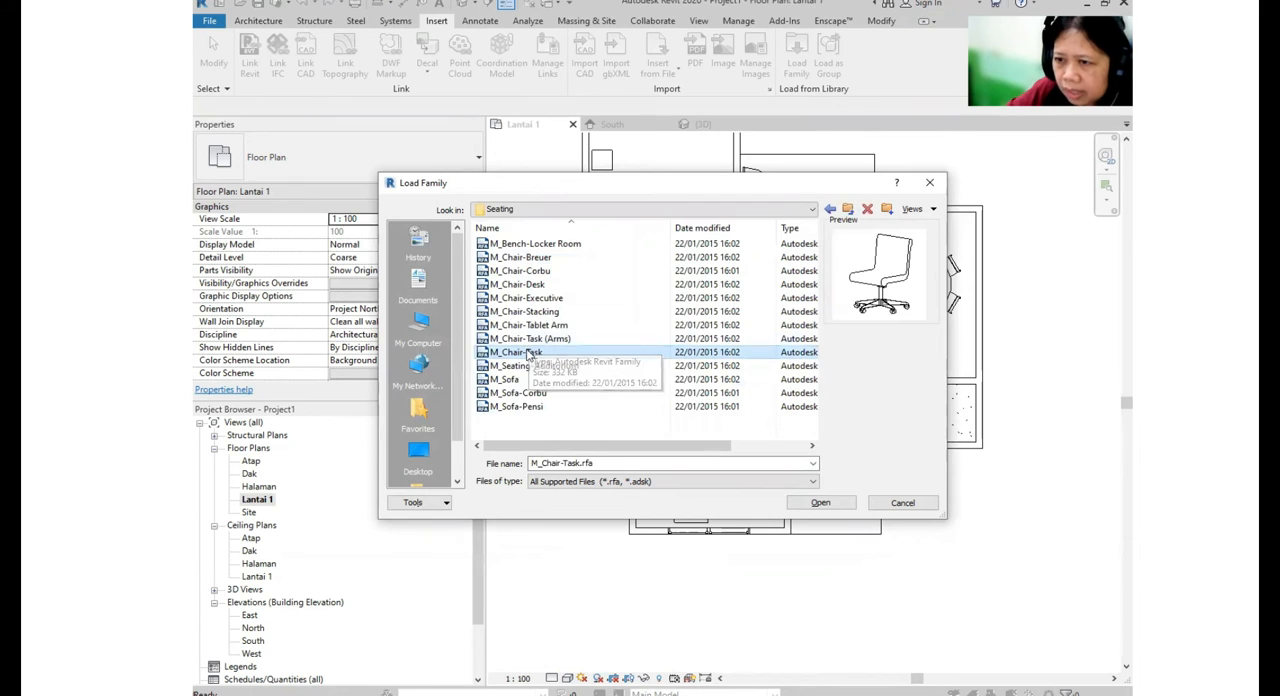
left_click(849, 507)
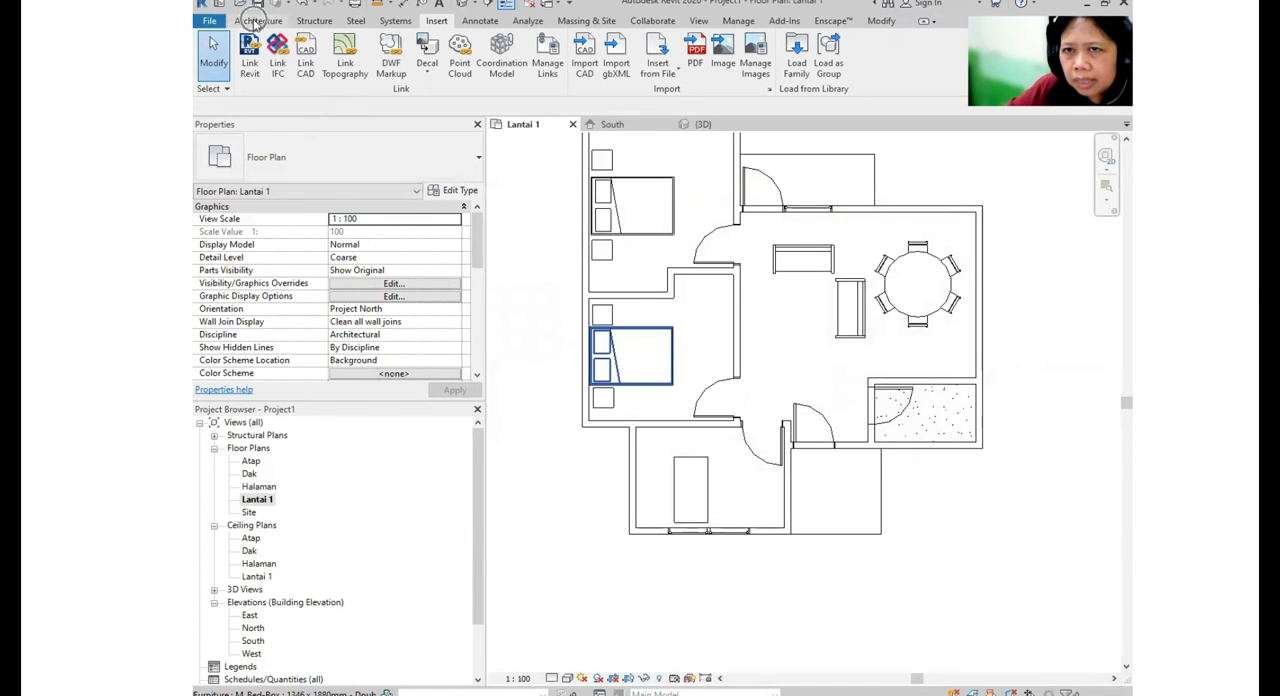
- Place an M_Chair-Task between the outer side wall and the student desk, rotated to face the desk
left_click(257, 21)
left_click(367, 60)
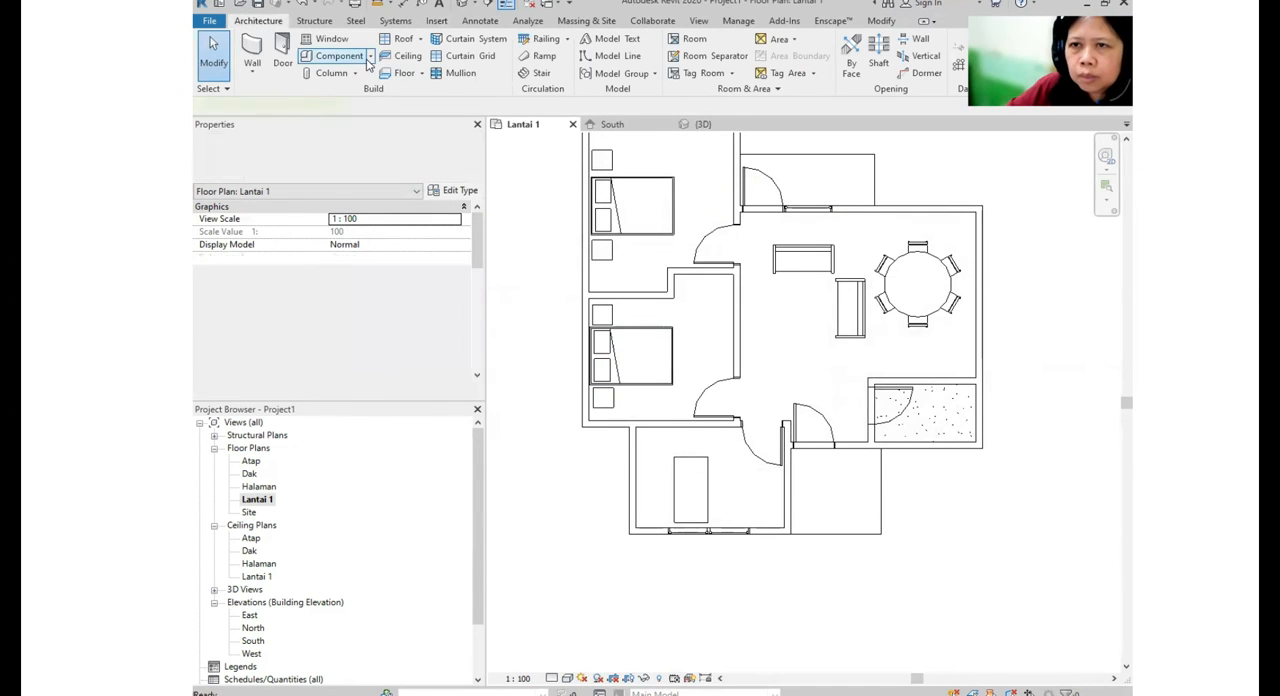
left_click(349, 157)
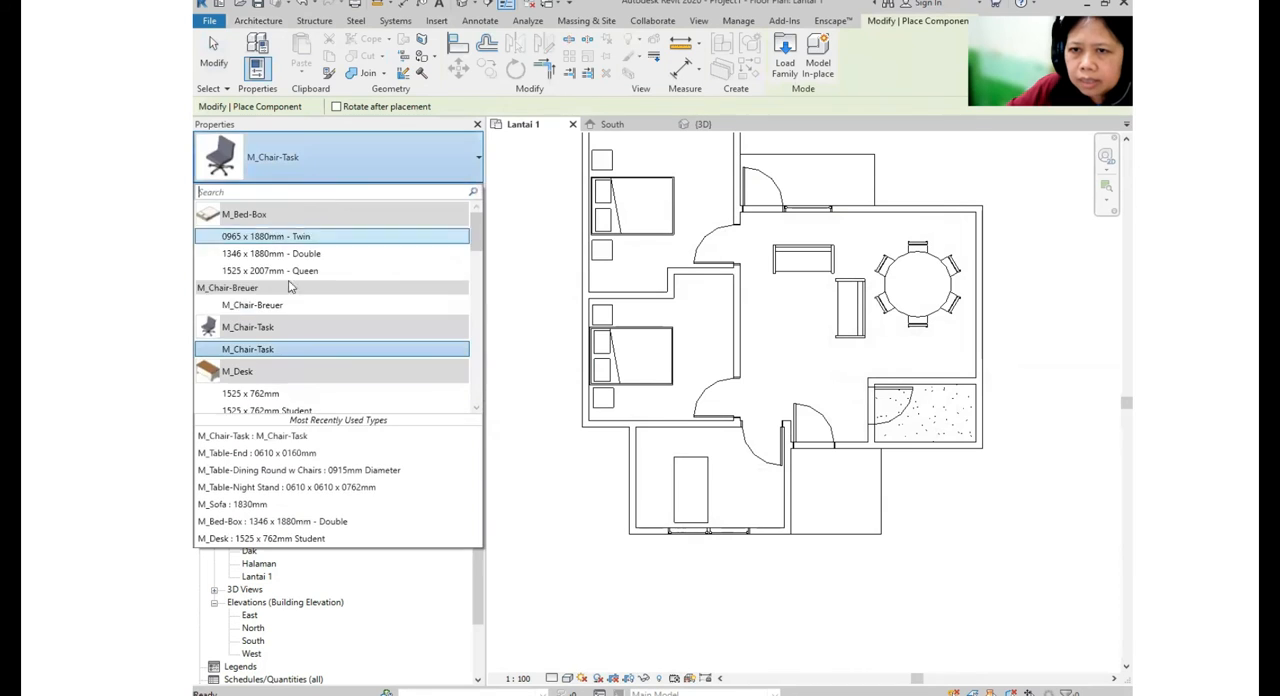
left_click(262, 349)
scroll(684, 514, "up", 4)
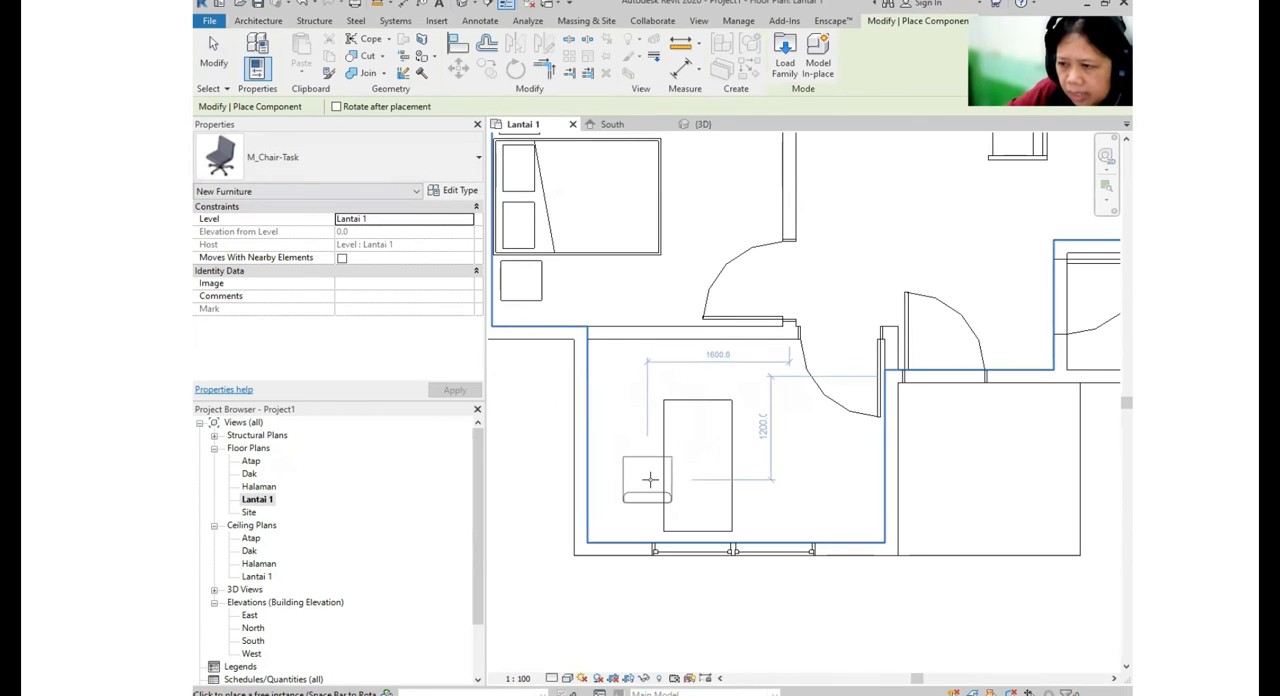
key("space")
key("space")
key("space")
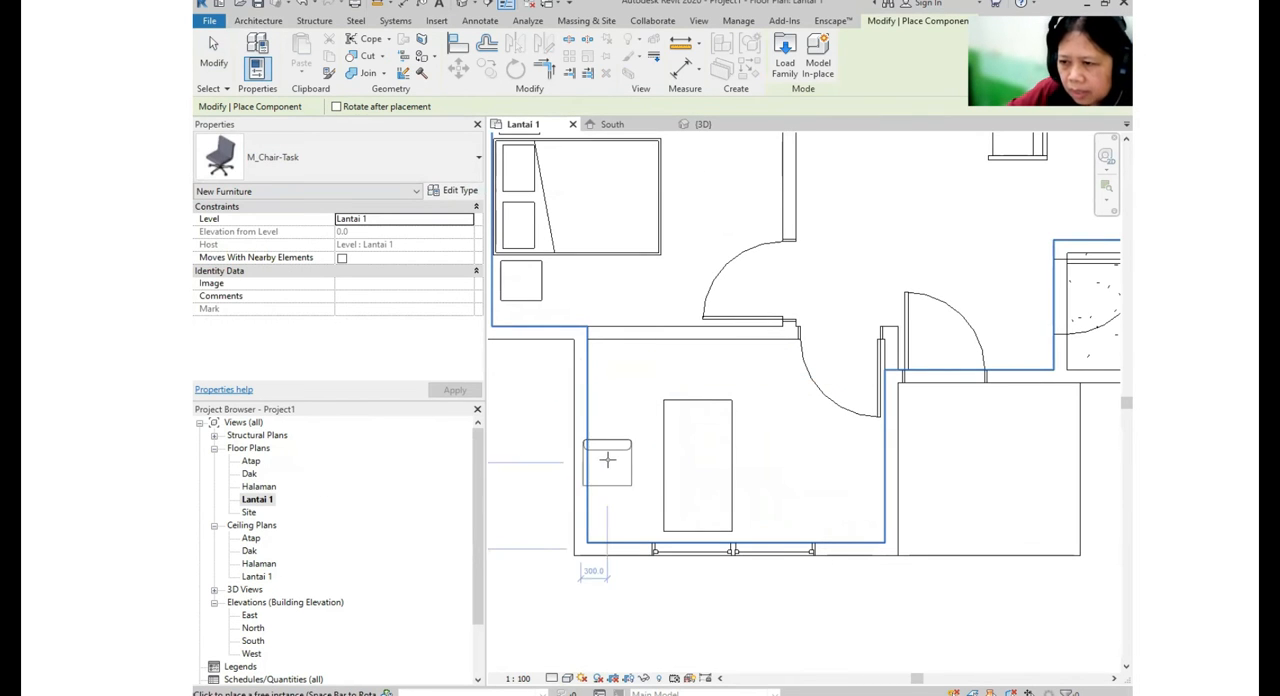
left_click(620, 465)
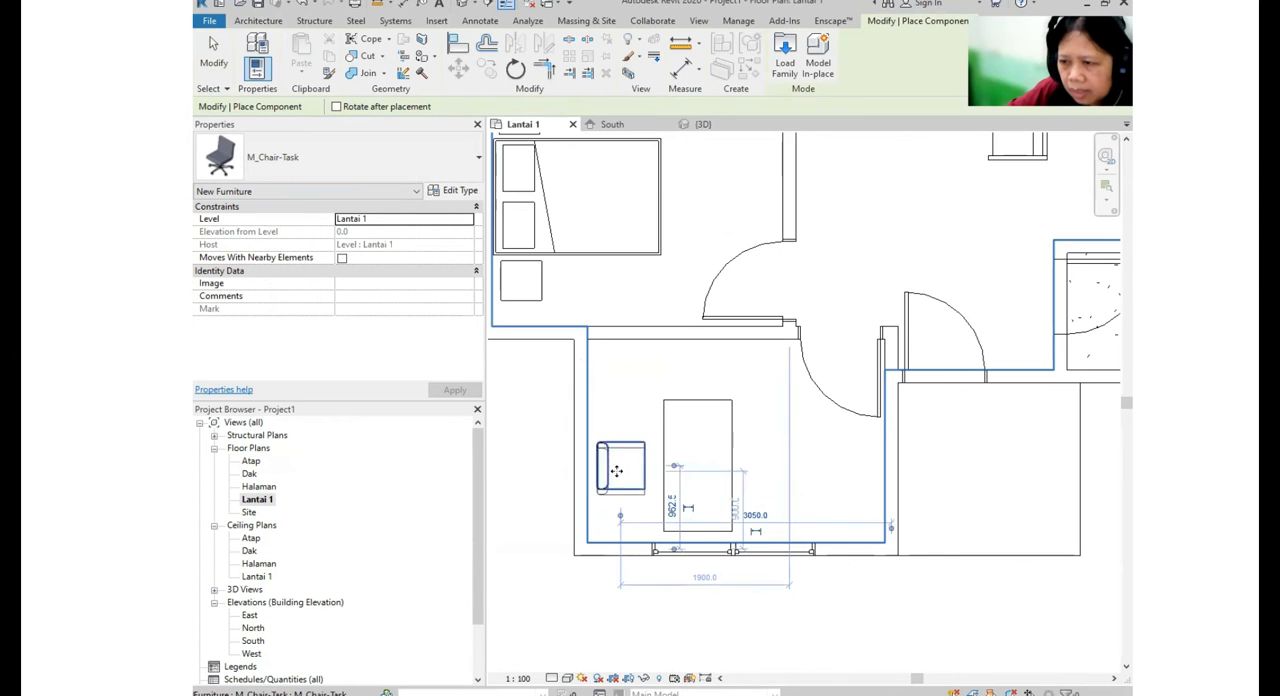
scroll(620, 466, "down", 3)
scroll(700, 340, "up", 1)
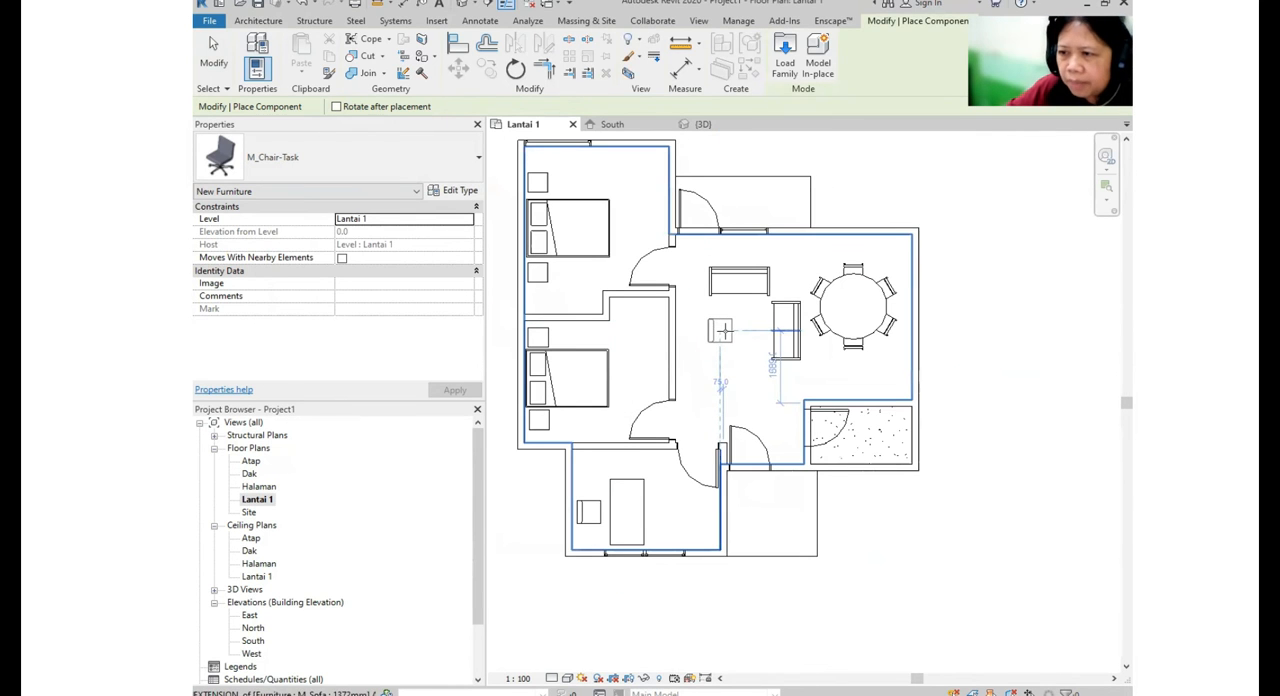
key("Escape")
key("Escape")
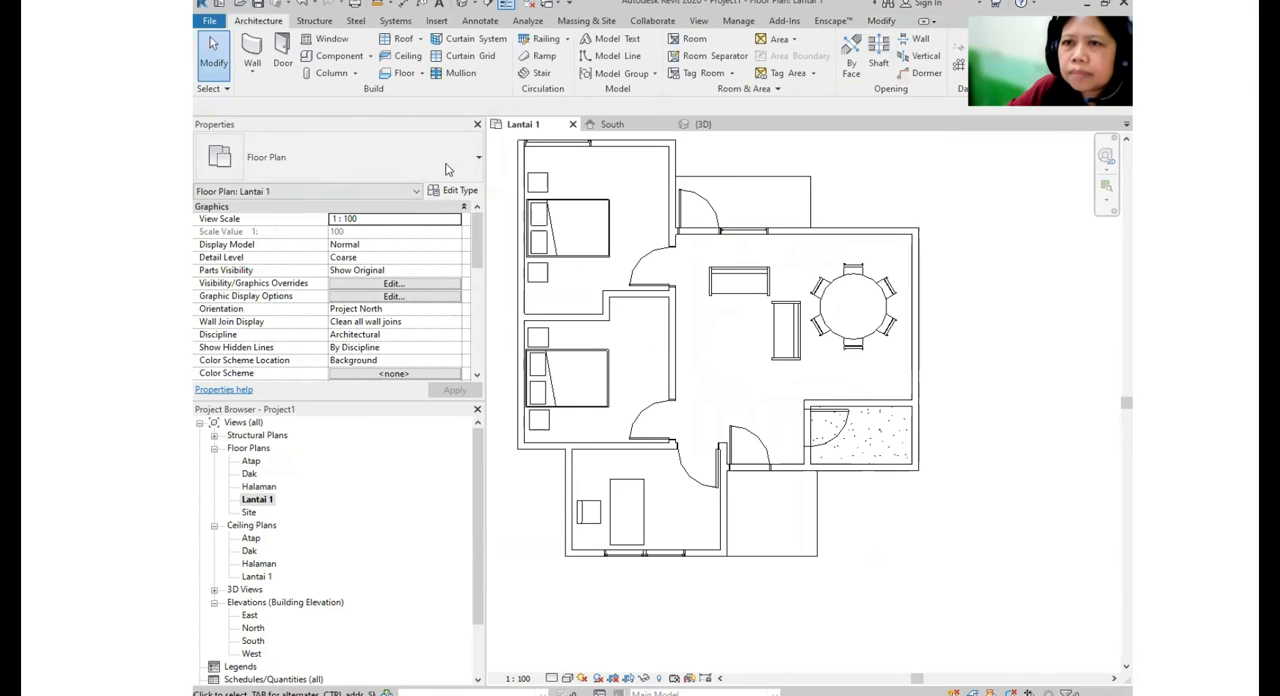
- Place an M_Table-End component of type 0610 x 0160mm in the living room, next to the two sofas
left_click(342, 58)
left_click(371, 160)
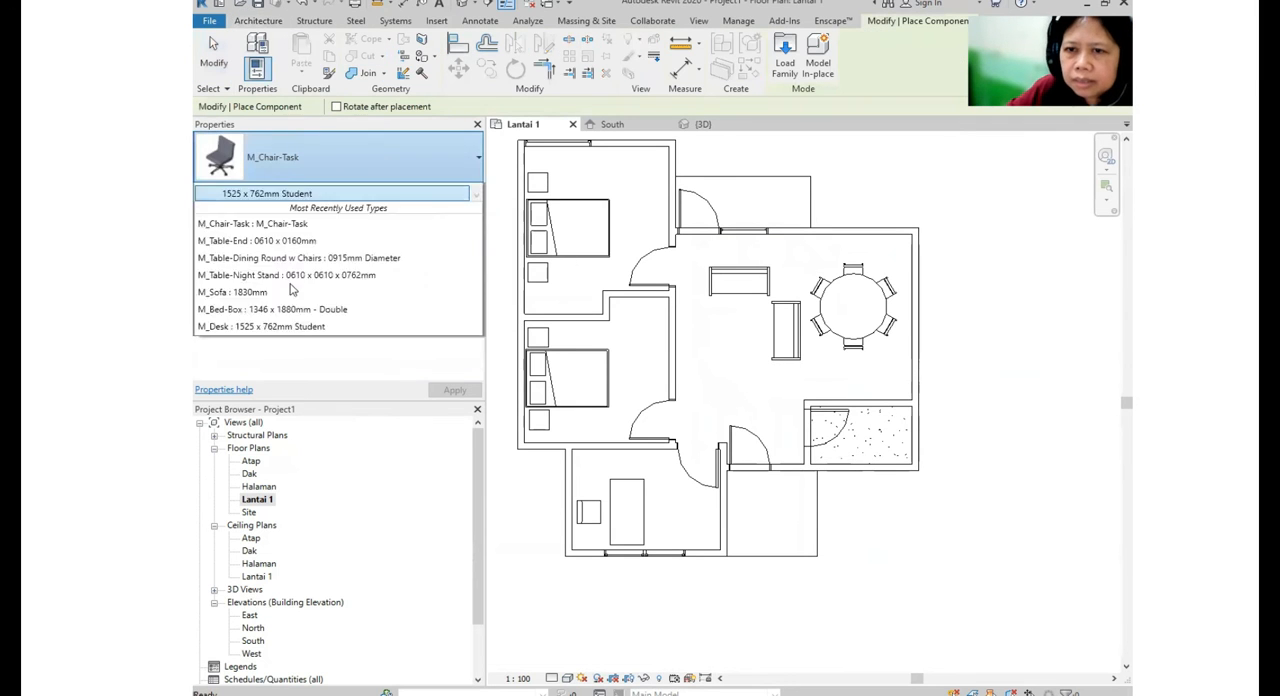
scroll(305, 348, "down", 15)
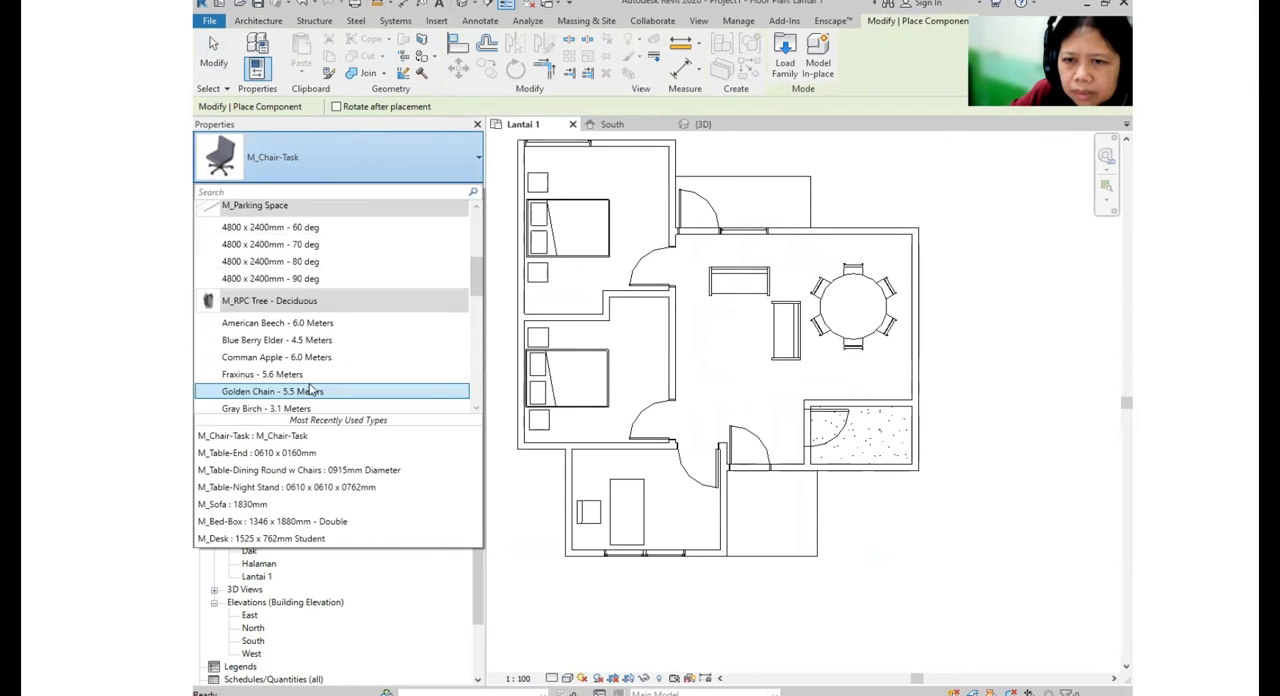
scroll(300, 380, "down", 2)
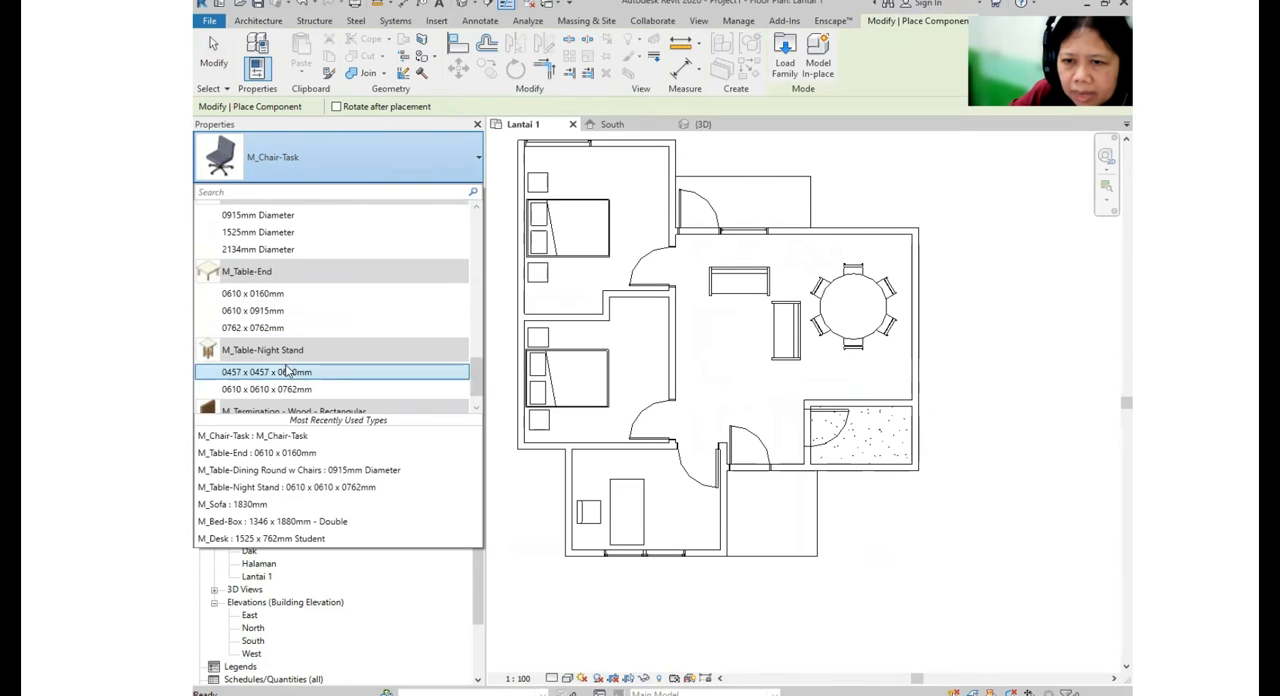
left_click(272, 294)
scroll(752, 330, "up", 3)
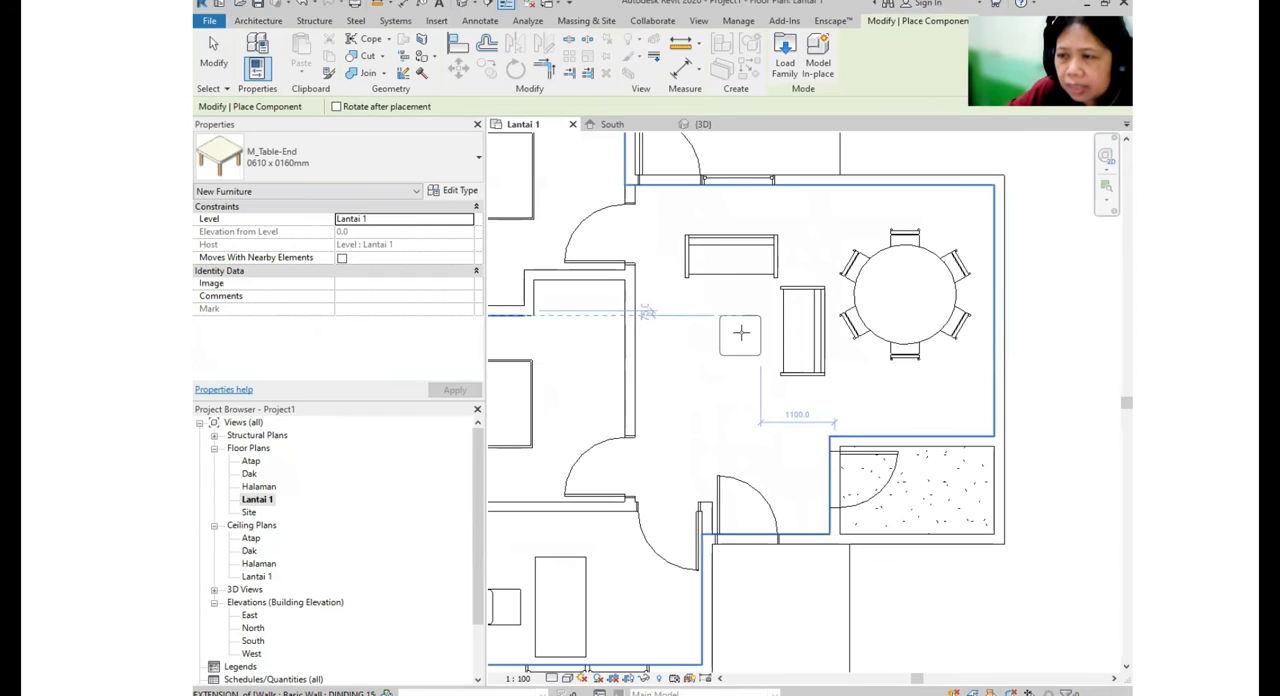
left_click(722, 334)
key("Escape")
key("Escape")
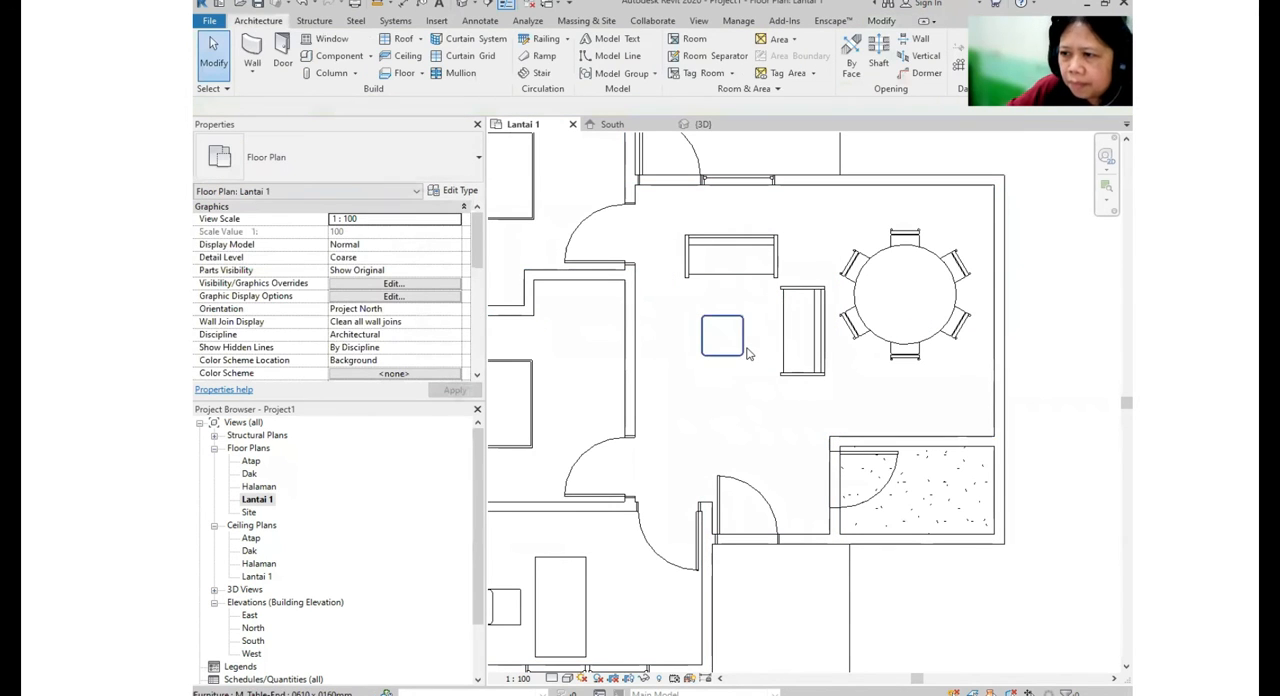
- Change the living room end table's type to 0762 x 0762mm
left_click(740, 348)
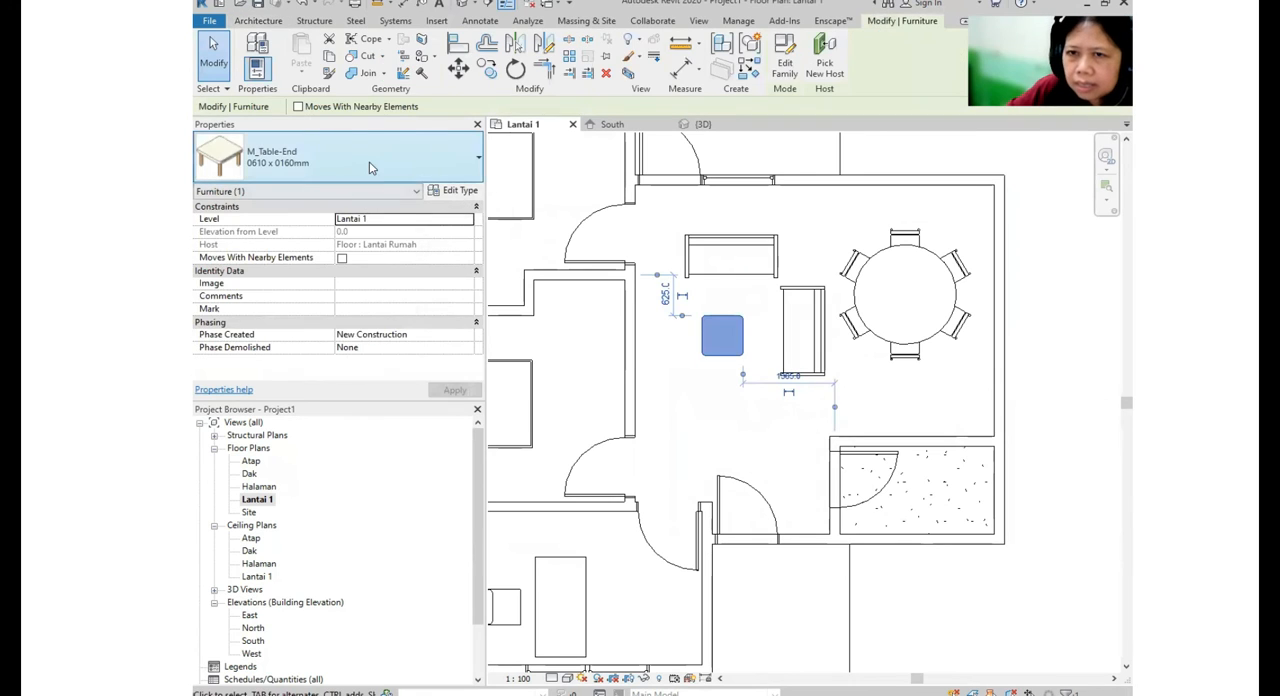
left_click(369, 166)
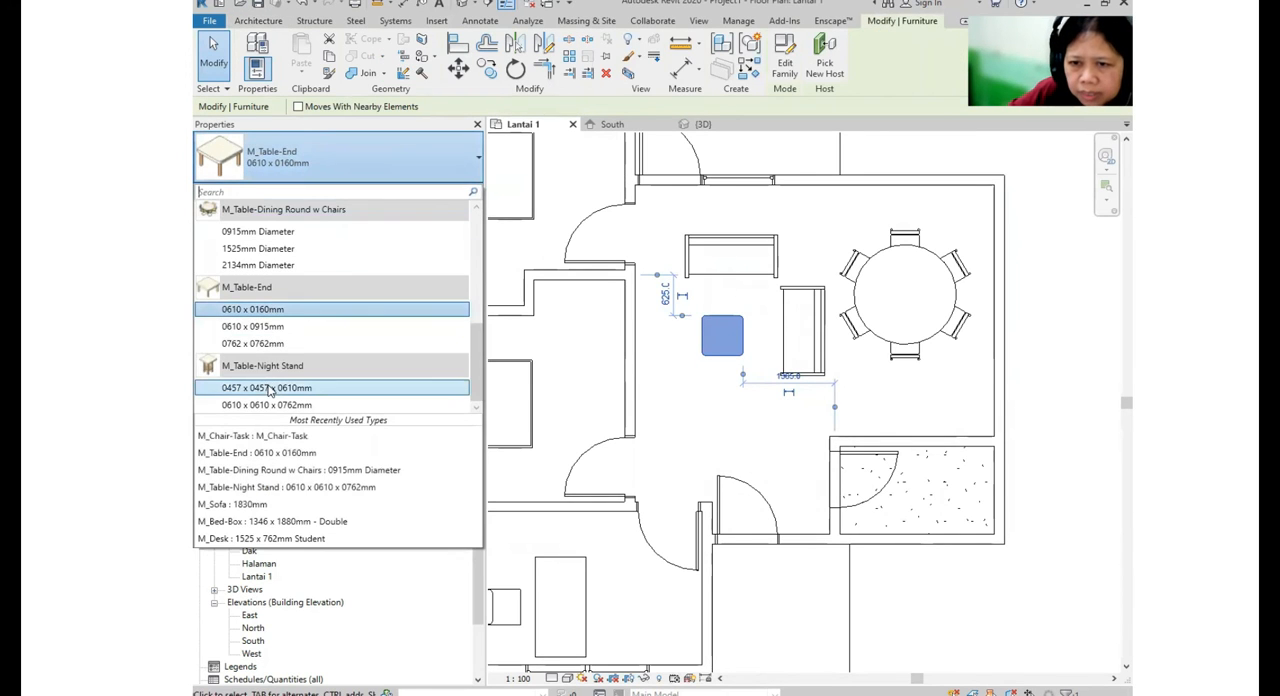
left_click(253, 343)
scroll(748, 273, "up", 1)
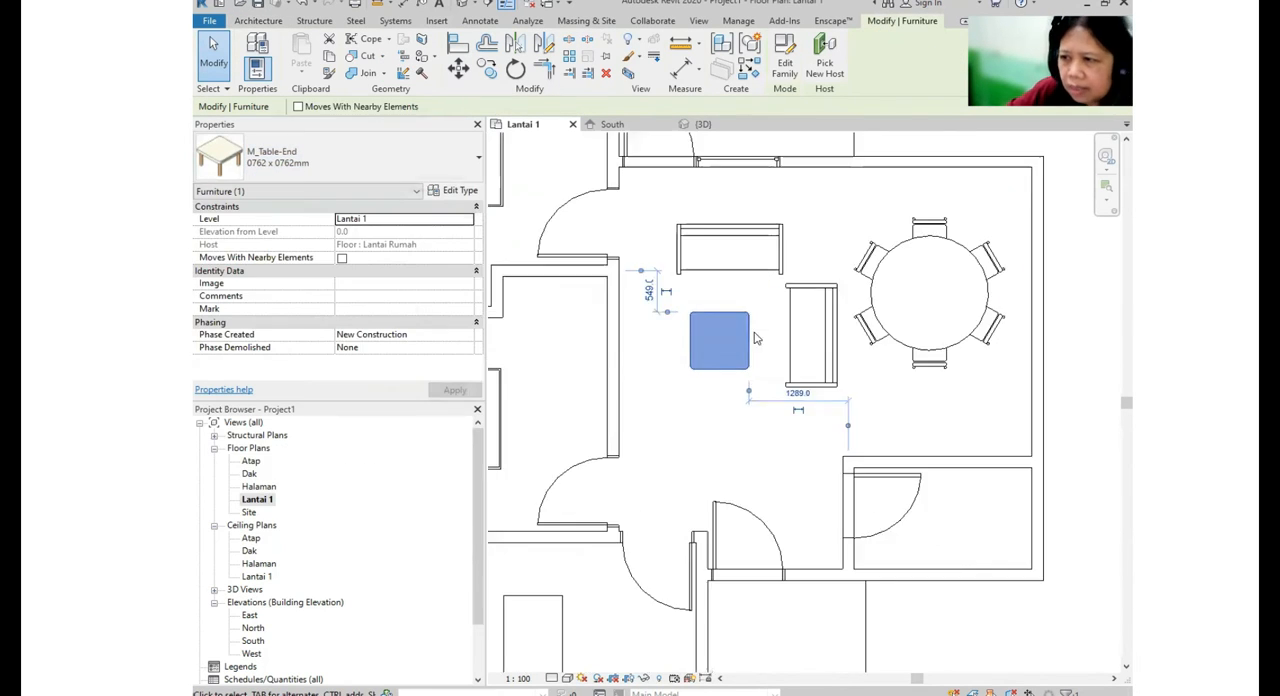
- Move the sofa near the window wall to the bedroom wall, rotated to face the end table, and shift the table slightly away from it
left_click(757, 242)
left_click_drag(757, 242, 631, 355)
key("space")
left_click(760, 351)
left_click(748, 344)
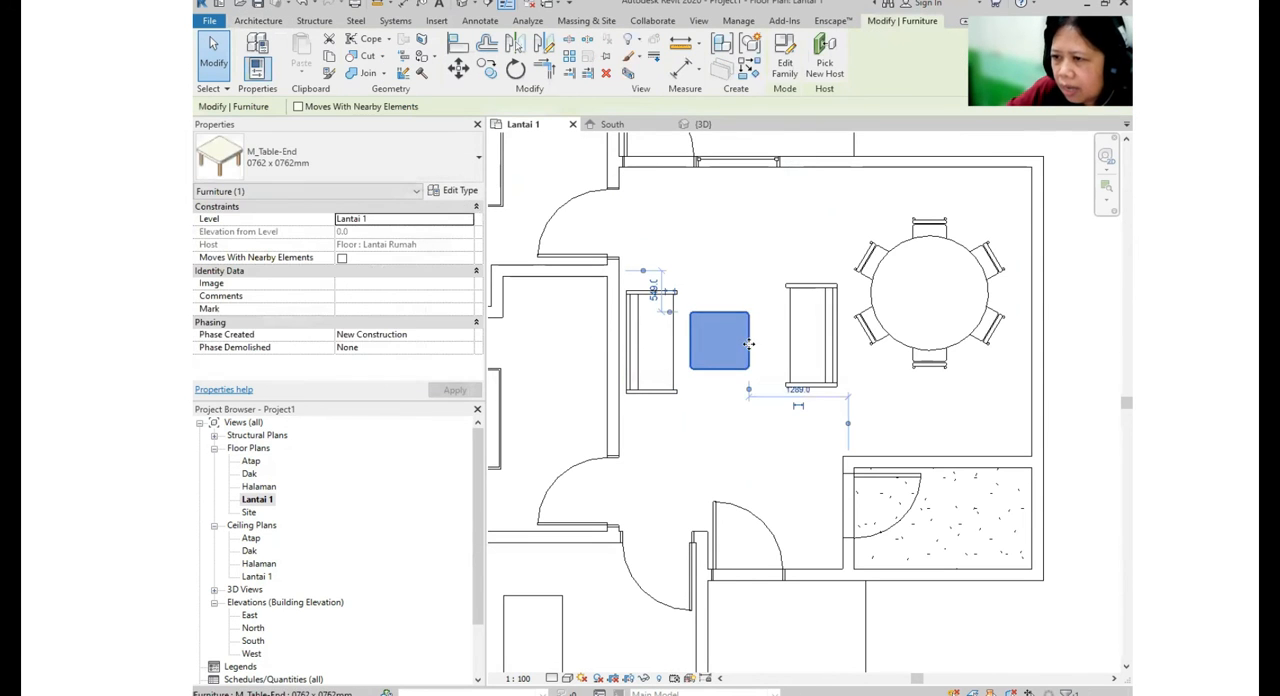
left_click_drag(766, 347, 784, 352)
- Rotate the sofa beside the dining set and move it to the entrance side of the end table, facing the table
left_click(830, 328)
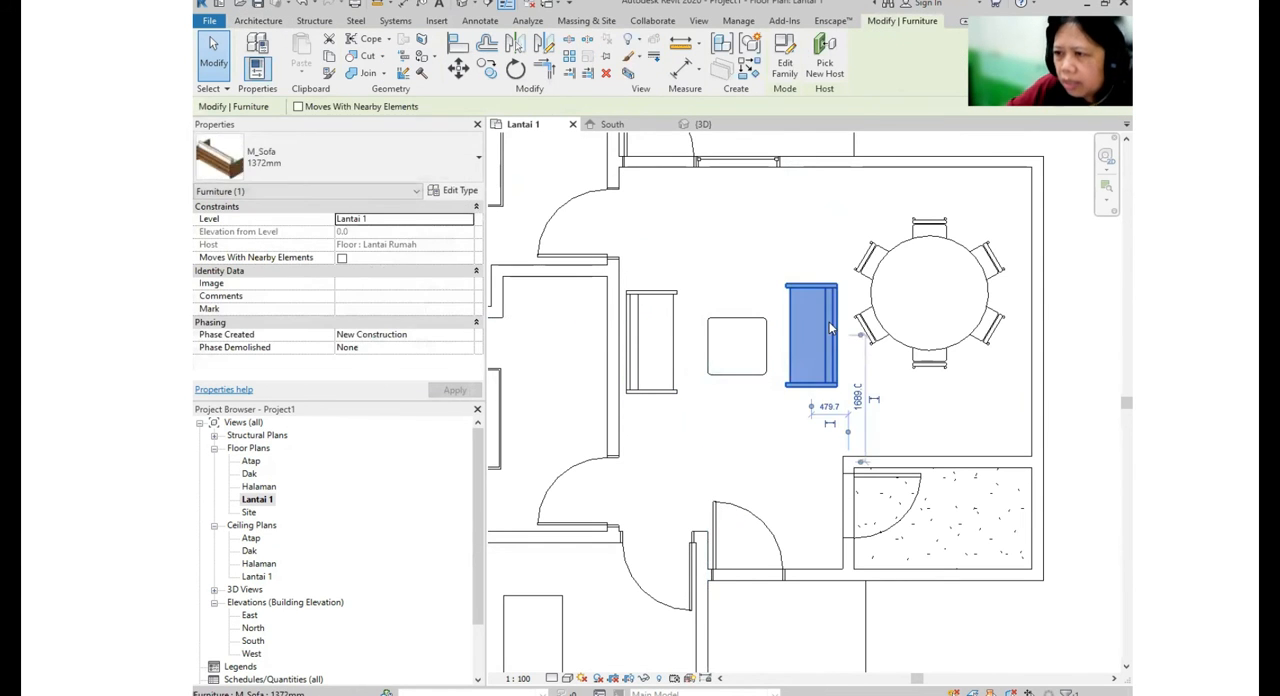
key("space")
key("space")
key("space")
left_click_drag(810, 347, 743, 435)
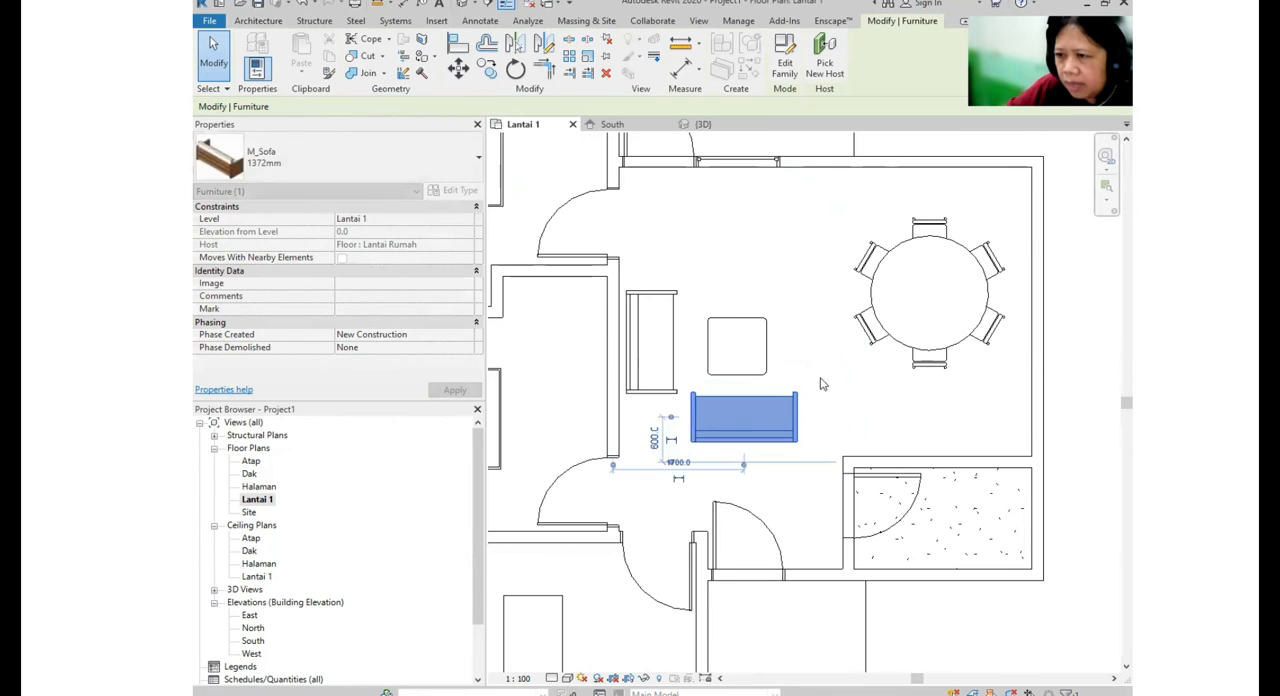
left_click(823, 383)
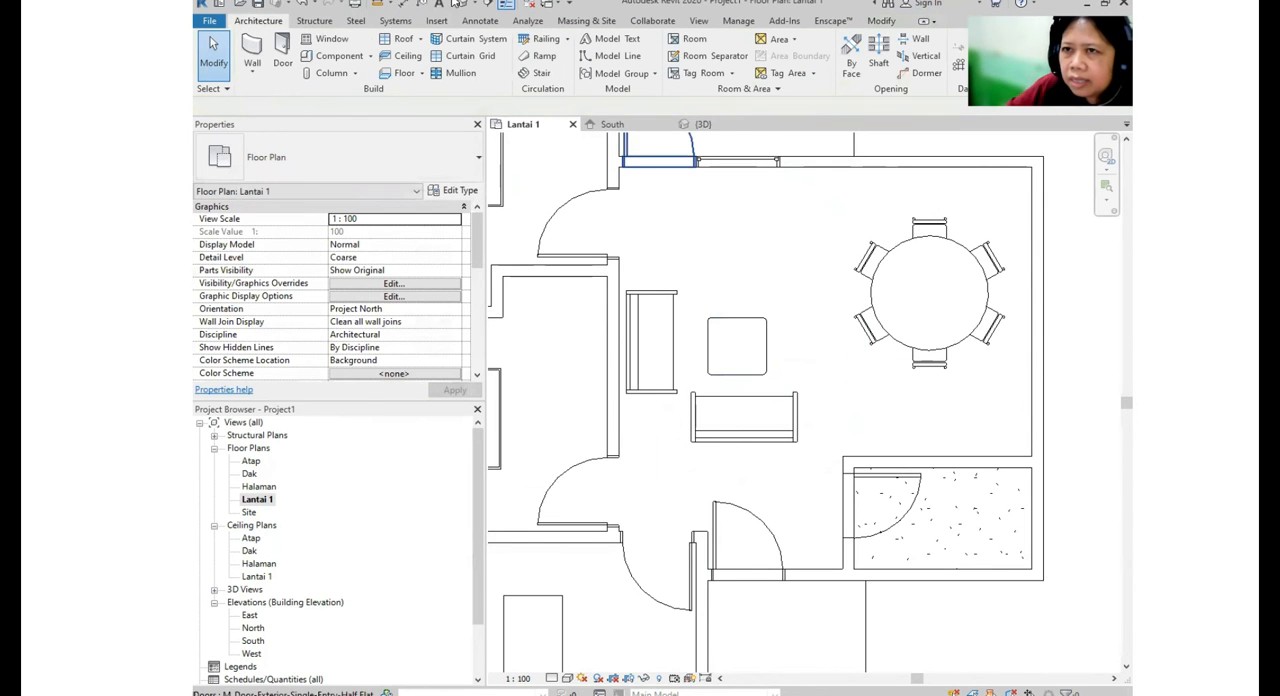
- In the 3D view, change the round dining table with chairs to the 0915mm Diameter type
left_click(463, 5)
middle_click_drag(960, 380, 808, 356, "shift")
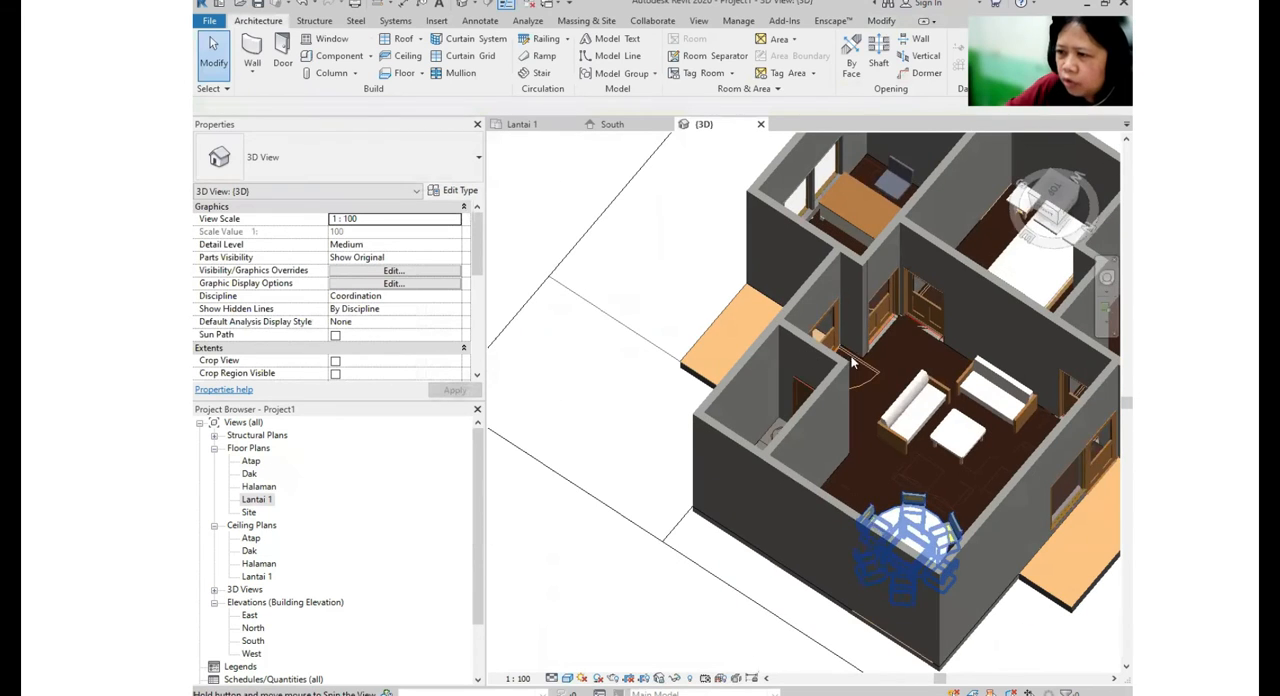
middle_click_drag(912, 376, 840, 393, "shift")
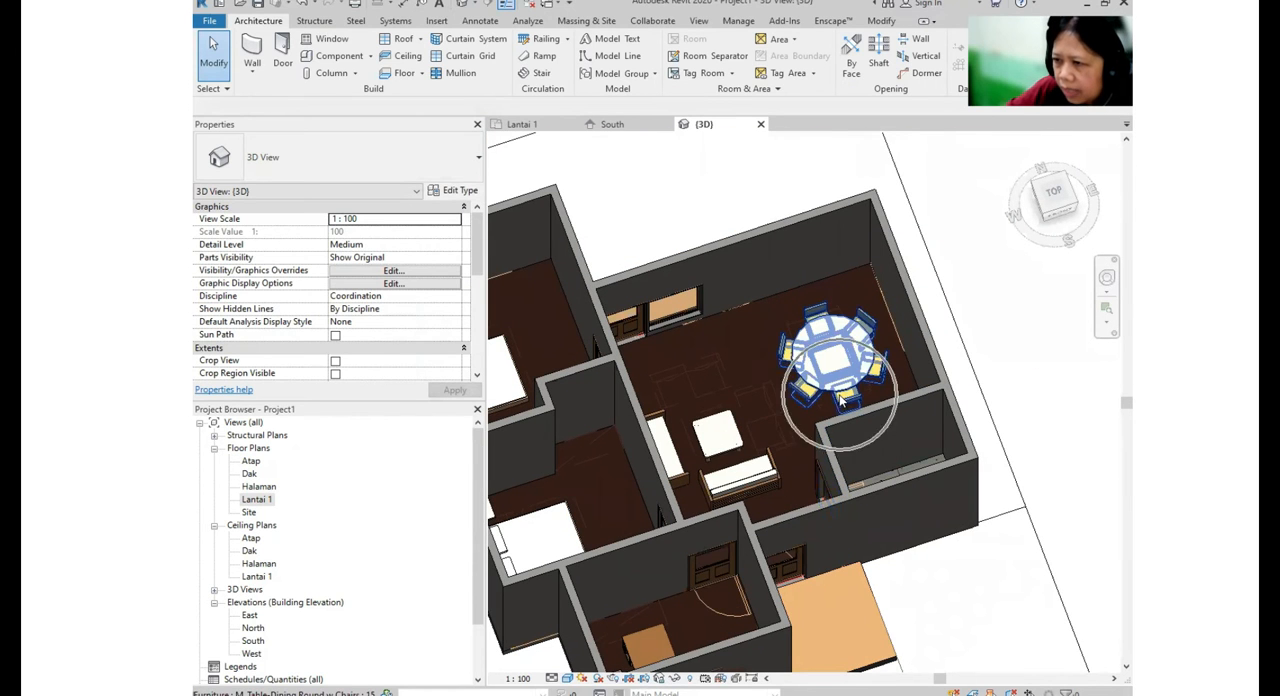
left_click(840, 393)
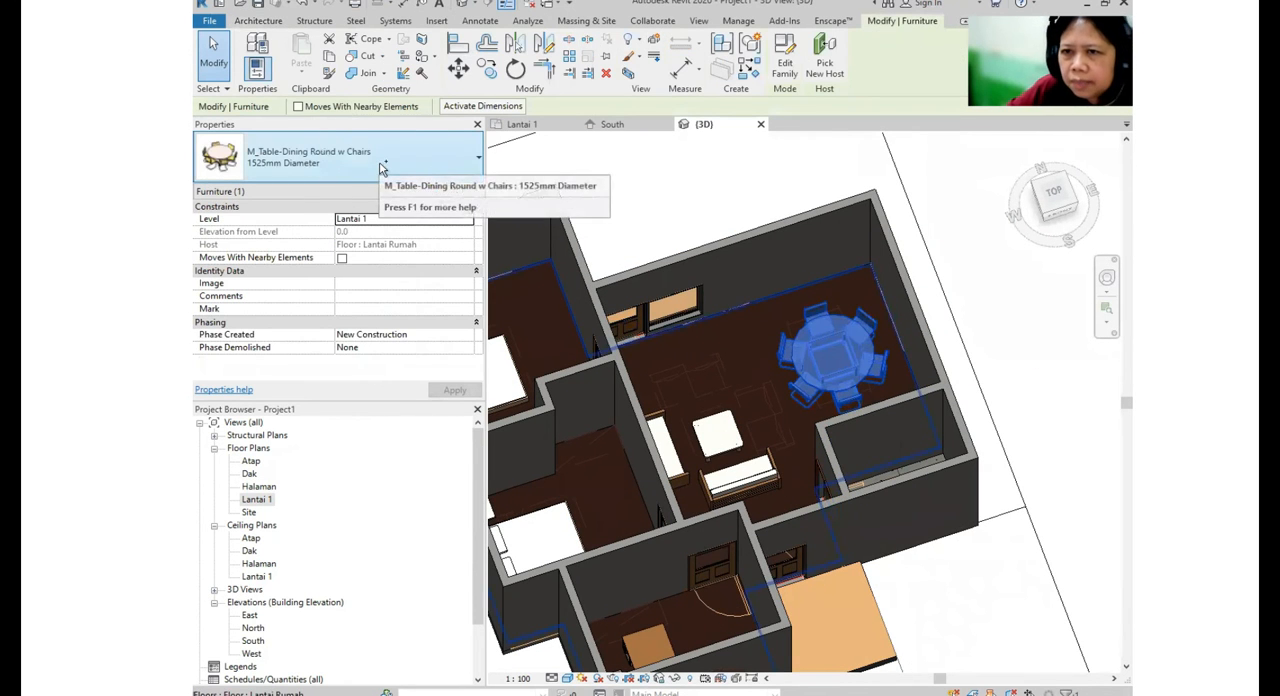
left_click(380, 168)
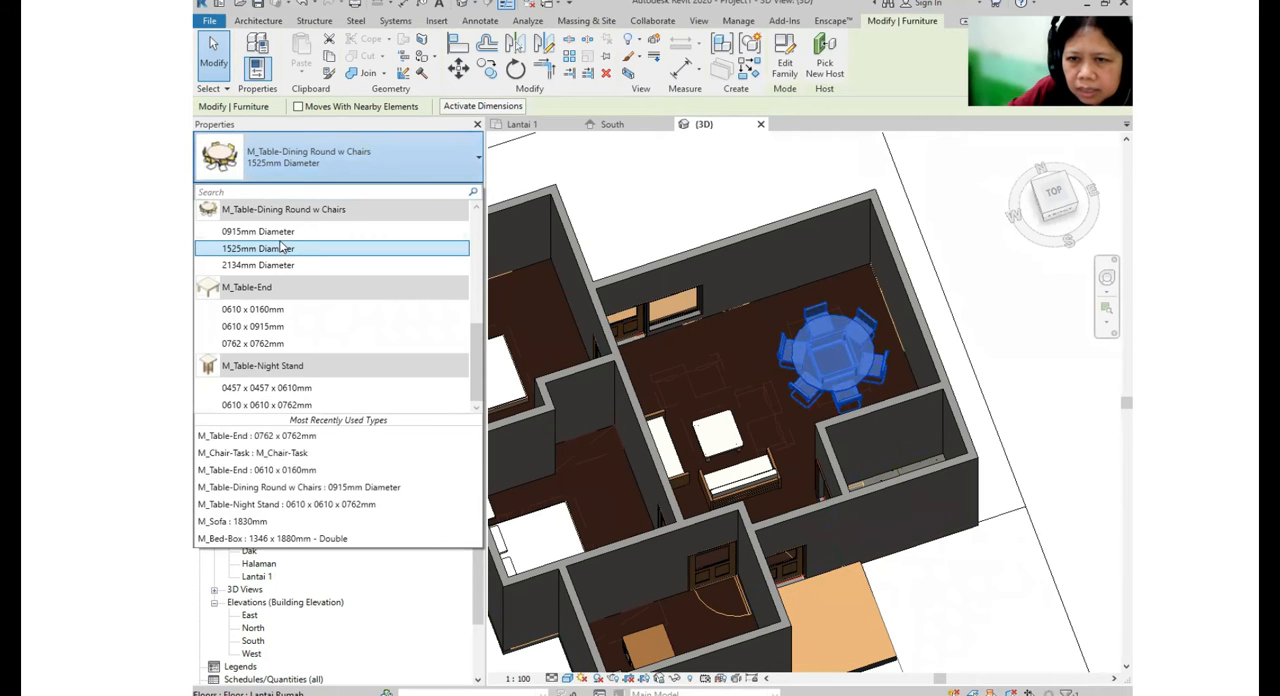
left_click(287, 231)
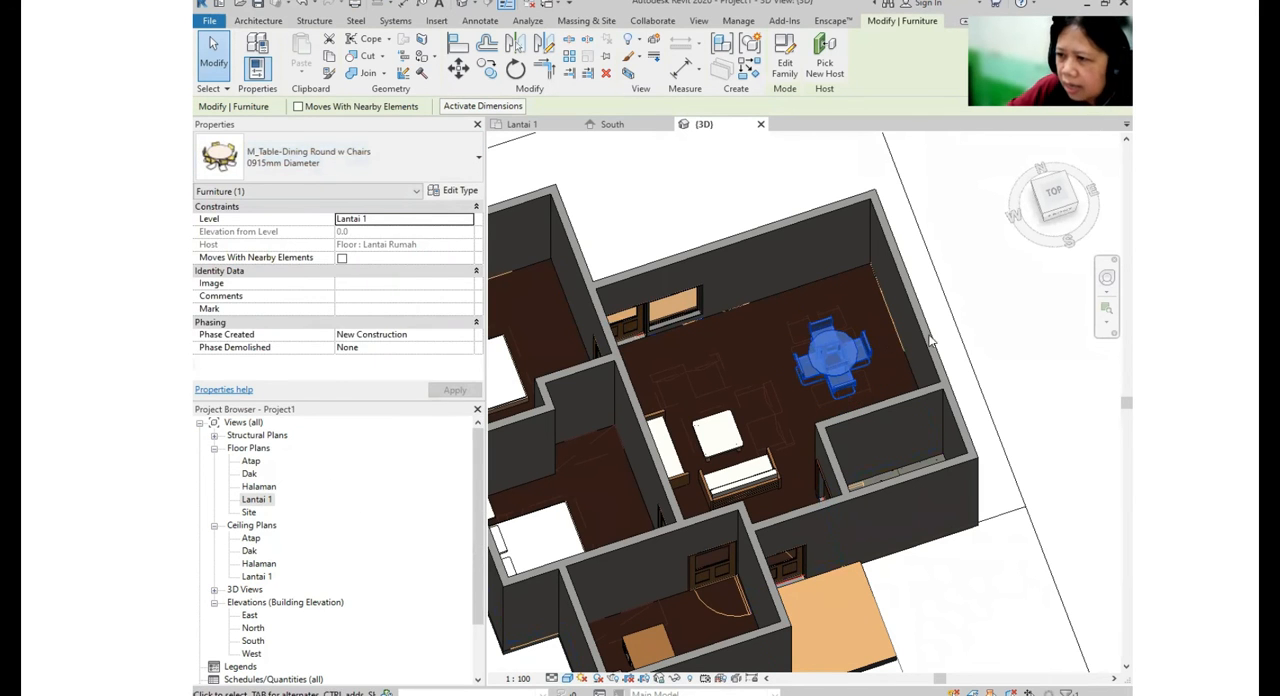
left_click(981, 340)
- Examine the furniture layout in 3D, and reopen the Lantai 1 floor plan to review the whole house
middle_click_drag(872, 374, 640, 378, "shift")
left_click(257, 499)
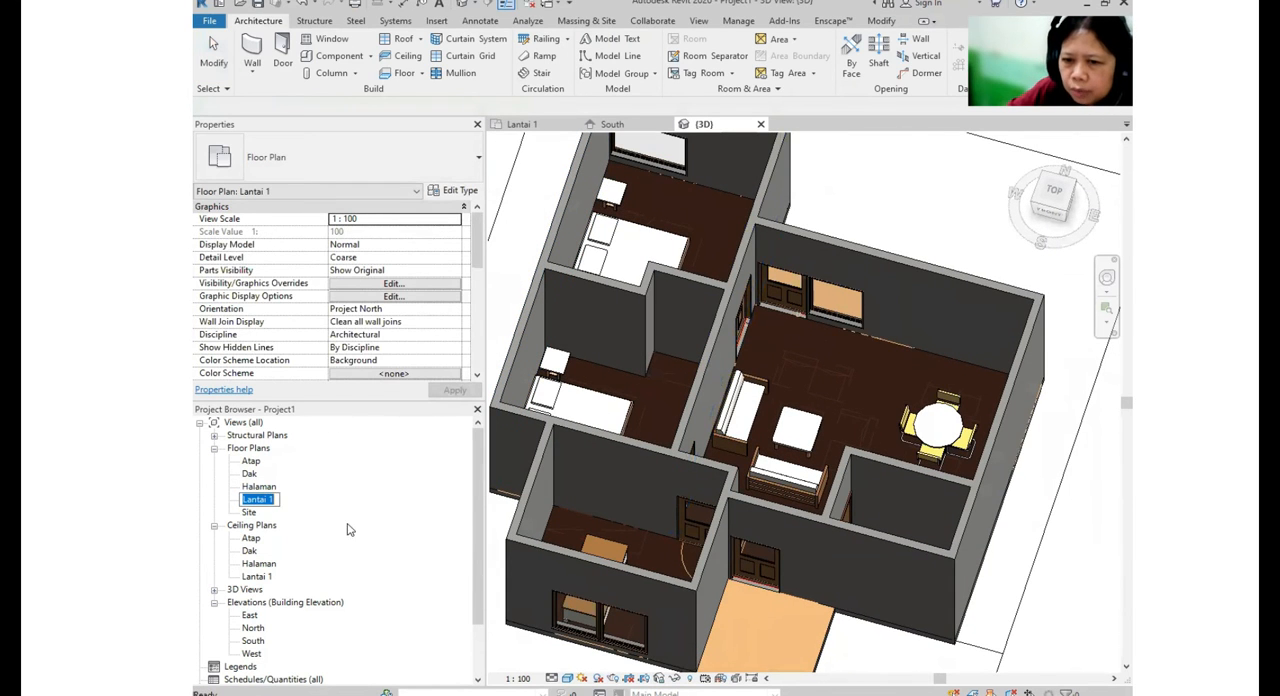
double_click(257, 499)
scroll(870, 308, "down", 2)
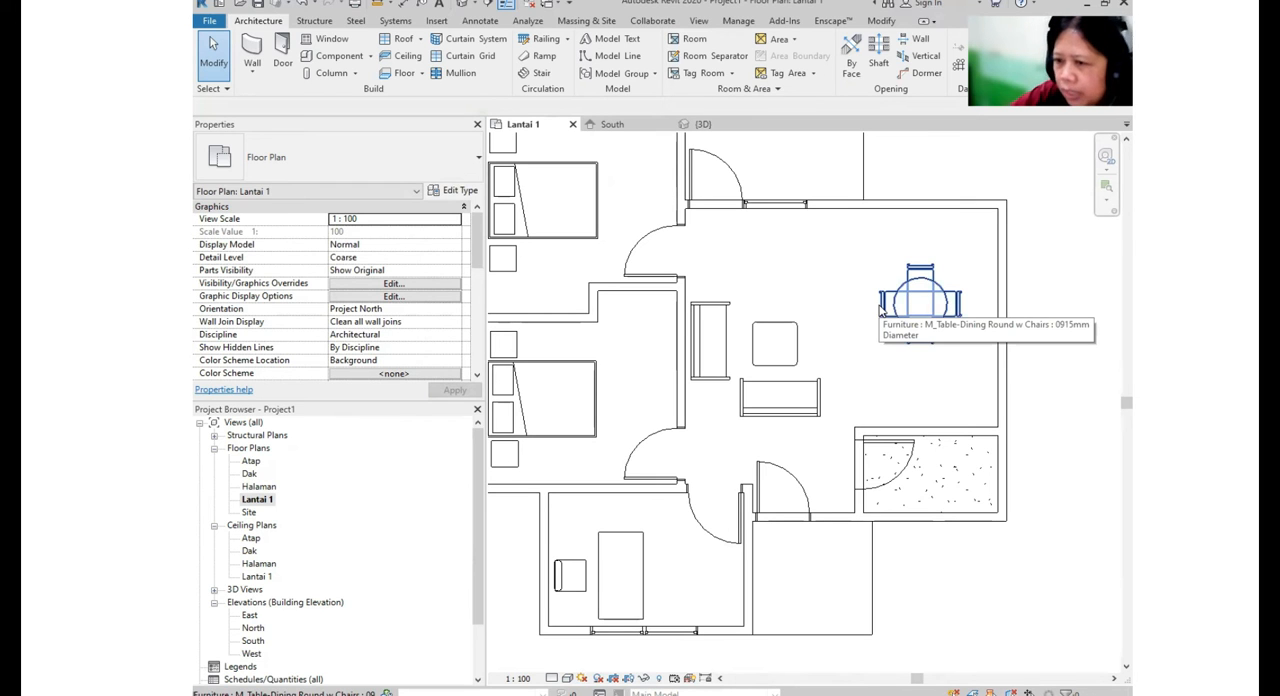
scroll(840, 318, "down", 2)
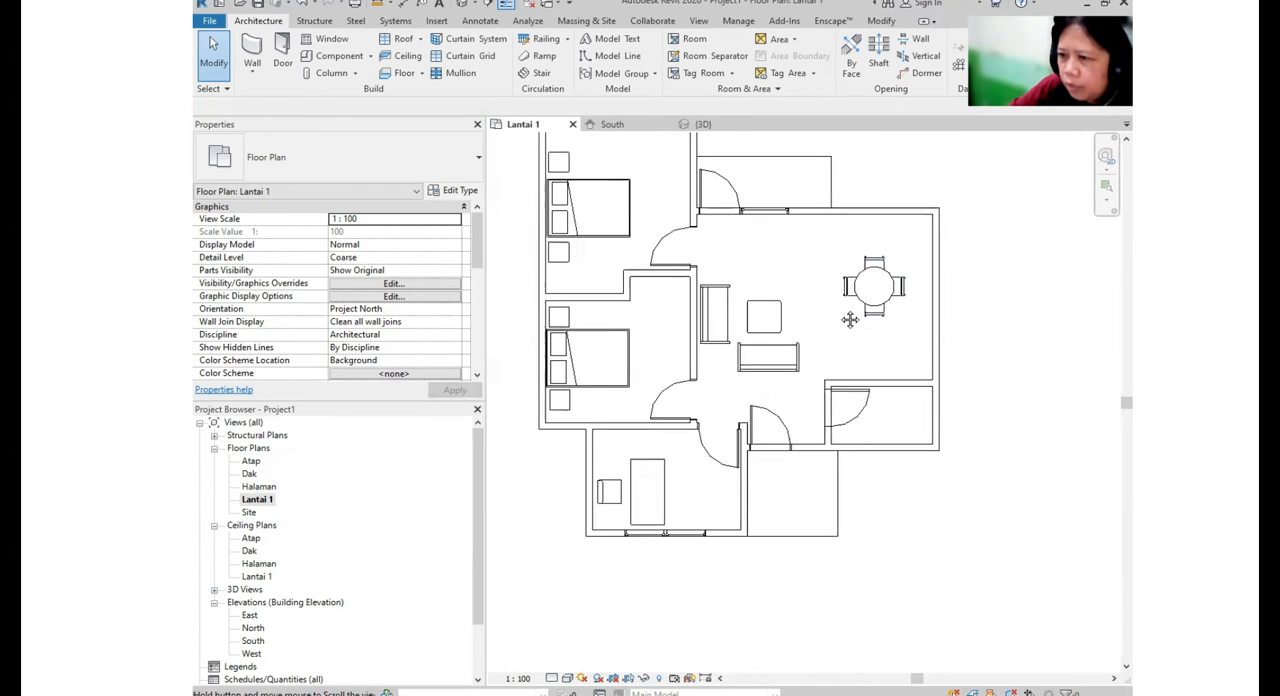
scroll(840, 318, "down", 3)
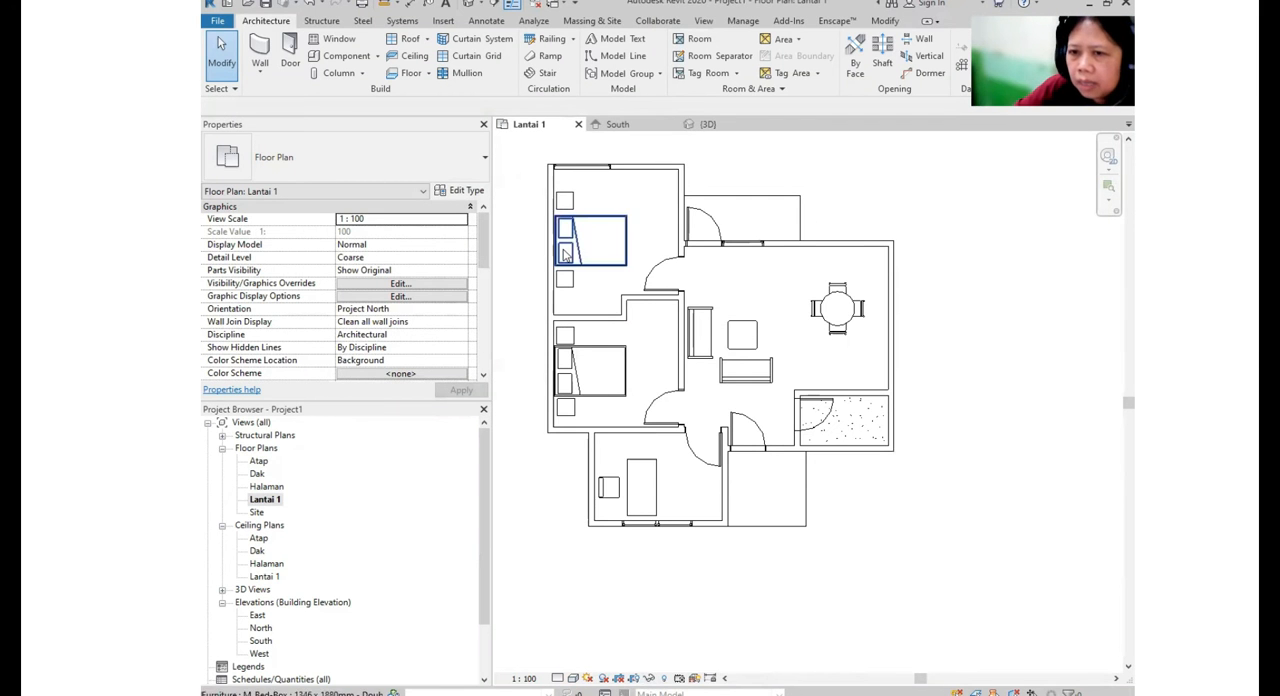
- In the Halaman floor plan, create a rectangular Generic Floor - 400mm floor covering the whole site outline around the house
double_click(267, 487)
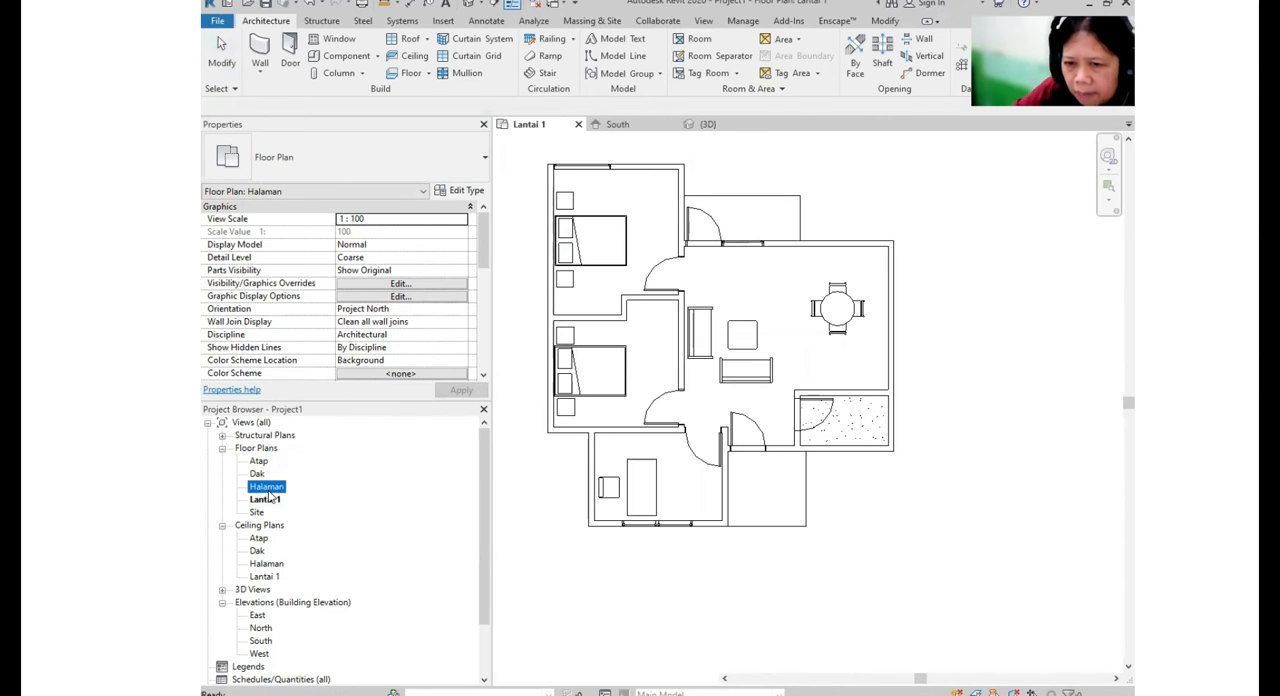
scroll(900, 422, "down", 2)
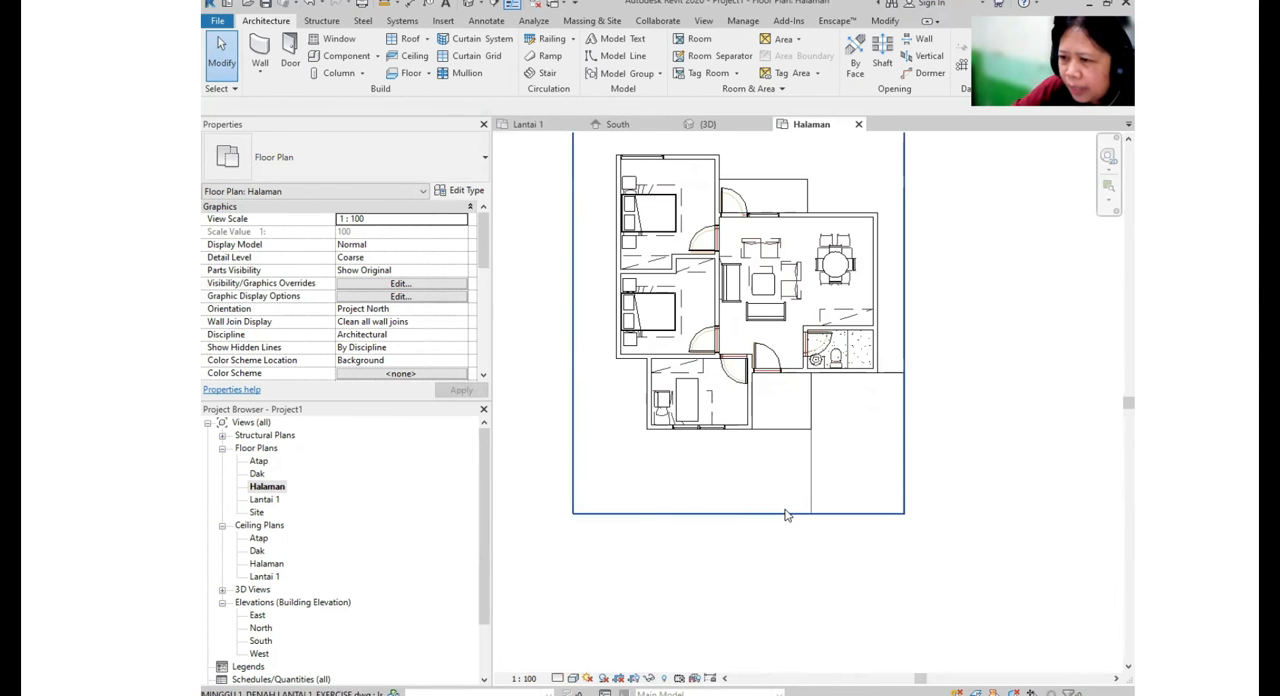
middle_click_drag(788, 513, 895, 485)
scroll(890, 382, "down", 2)
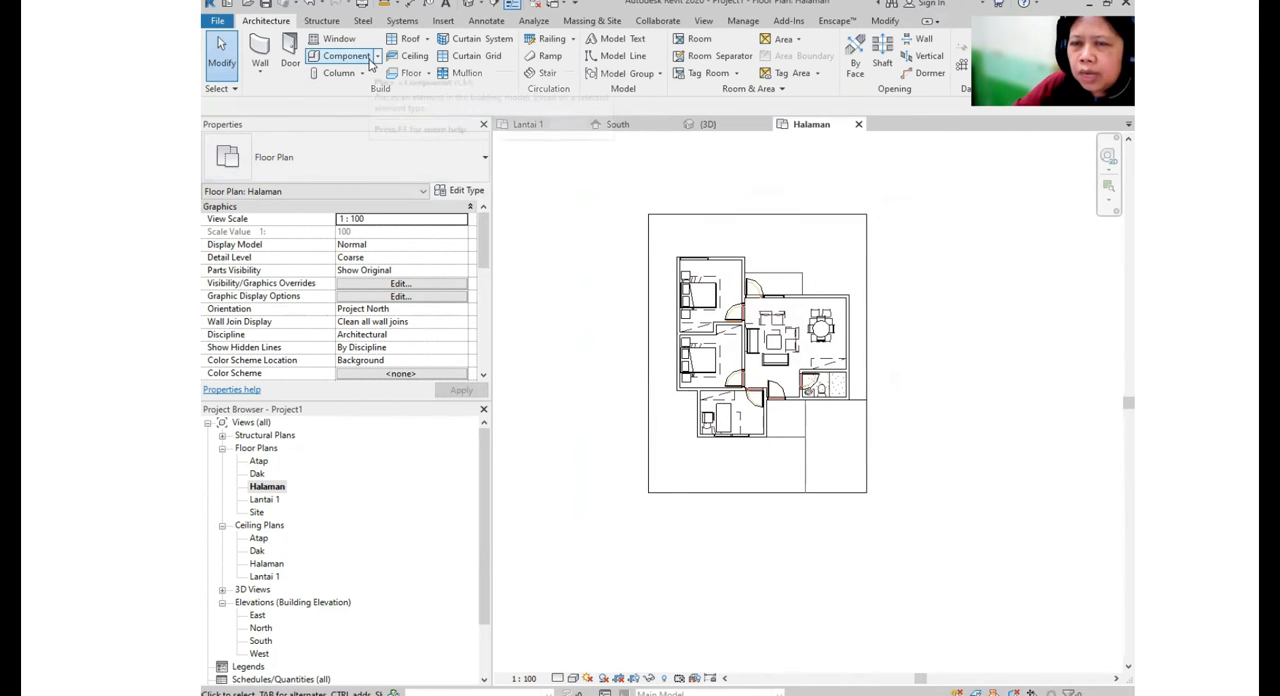
left_click(420, 76)
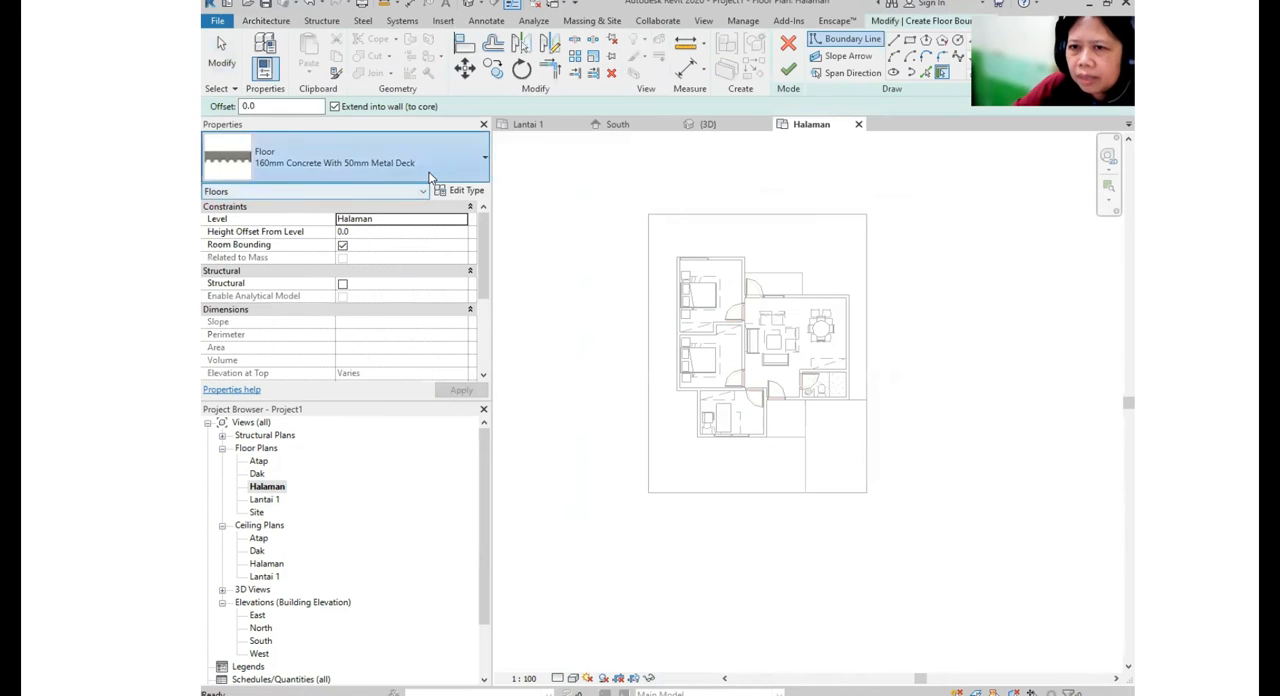
left_click(421, 155)
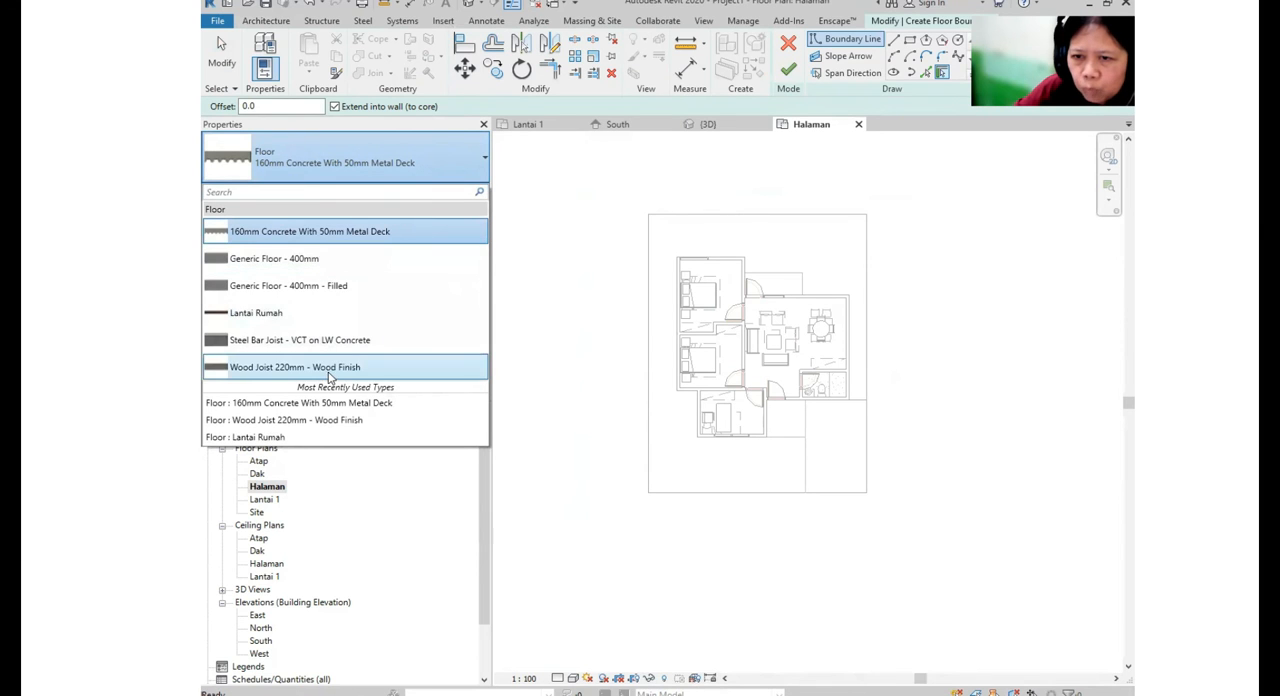
left_click(300, 260)
left_click(910, 40)
left_click(649, 214)
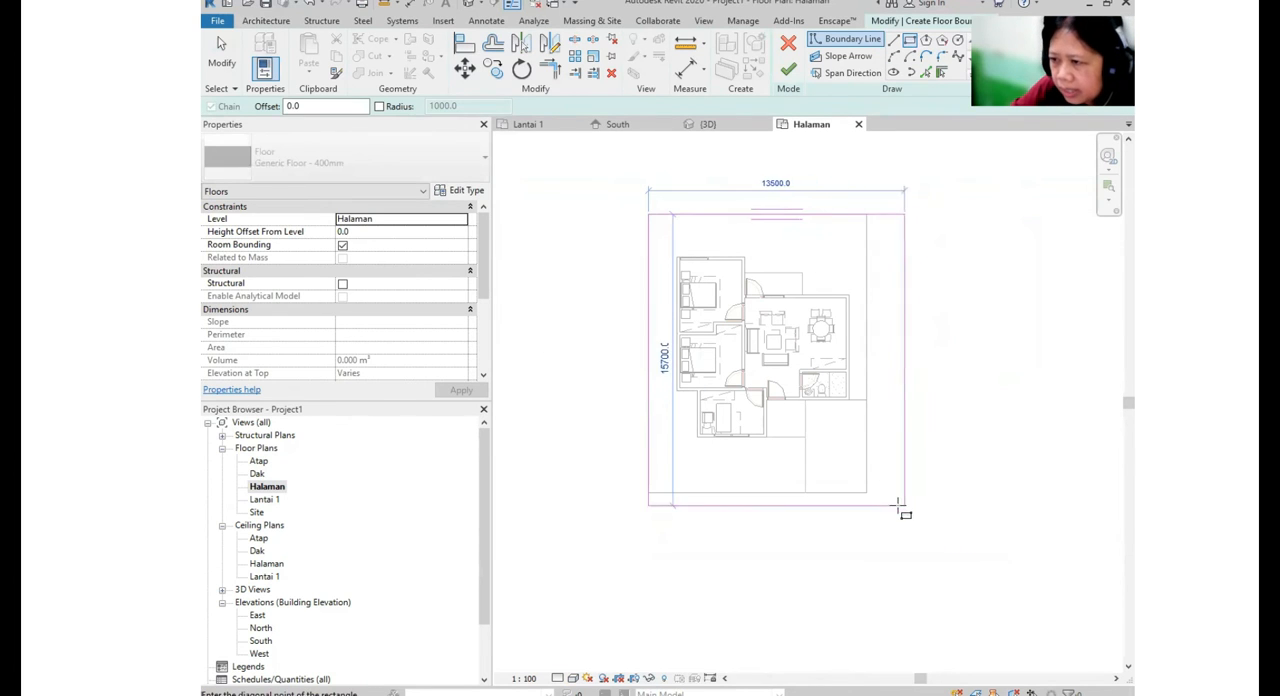
left_click(866, 492)
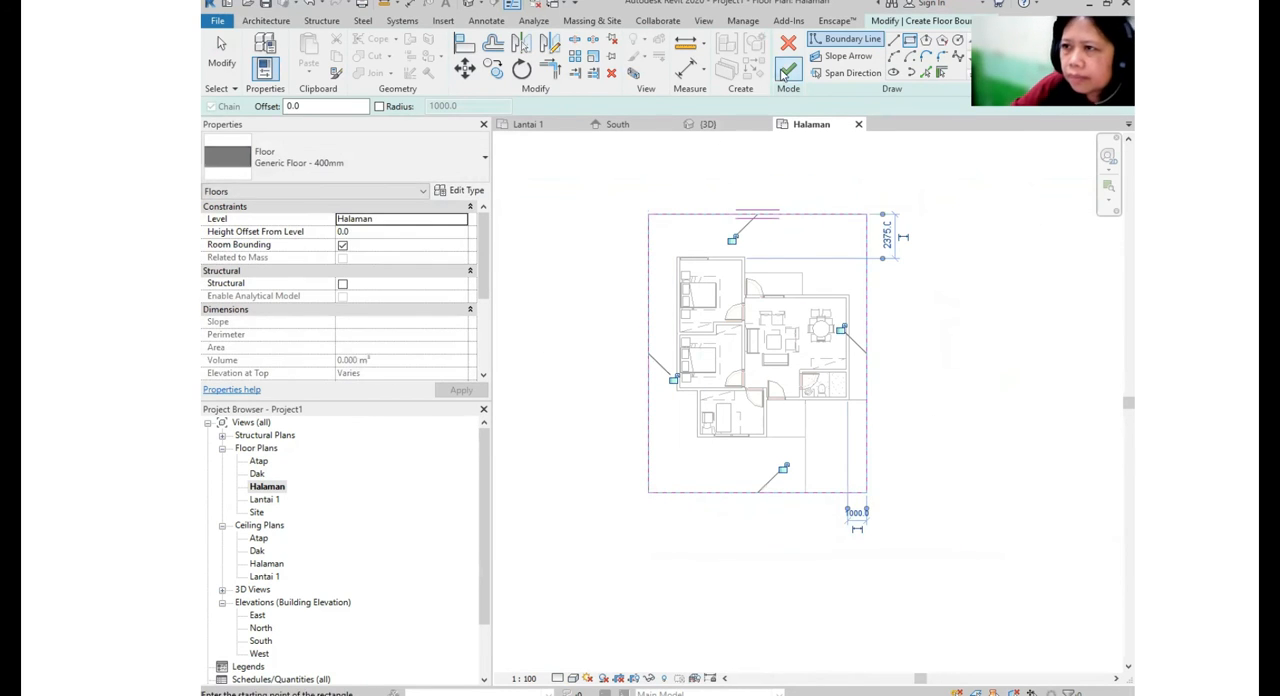
left_click(788, 70)
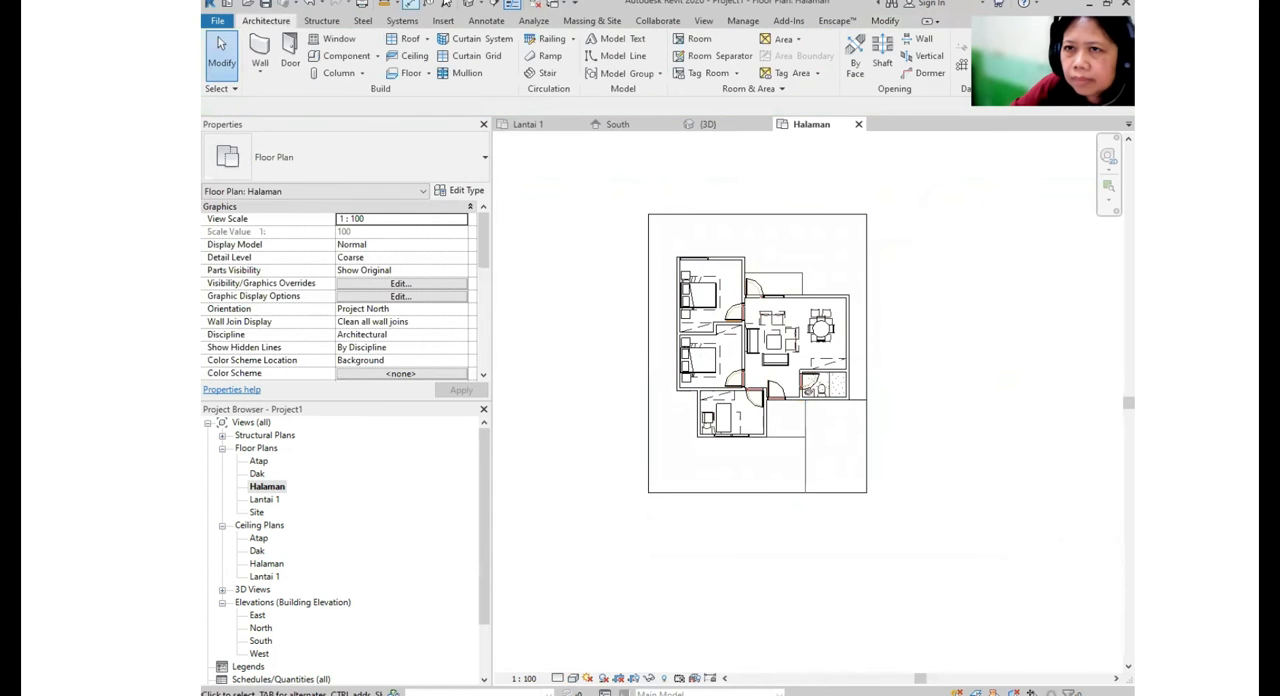
- Inspect the yard floor around the house in the 3D view
left_click(469, 6)
middle_click_drag(798, 468, 812, 367, "shift")
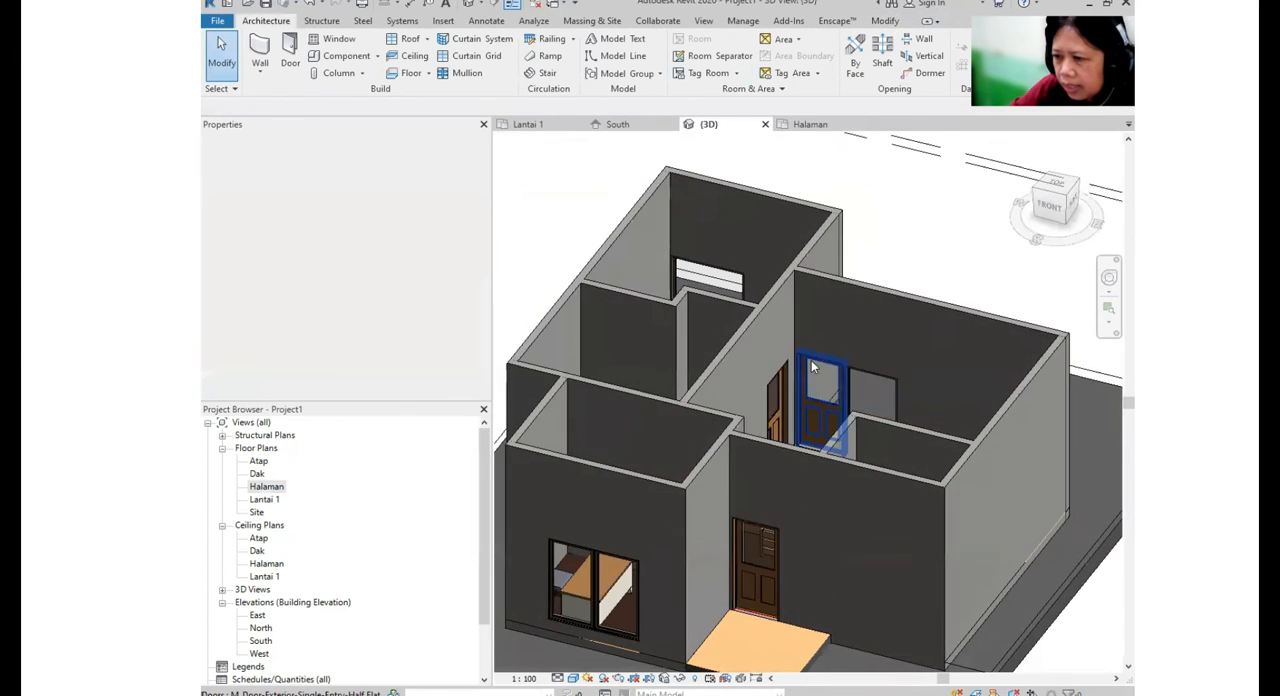
scroll(812, 367, "down", 3)
middle_click_drag(859, 480, 856, 506, "shift")
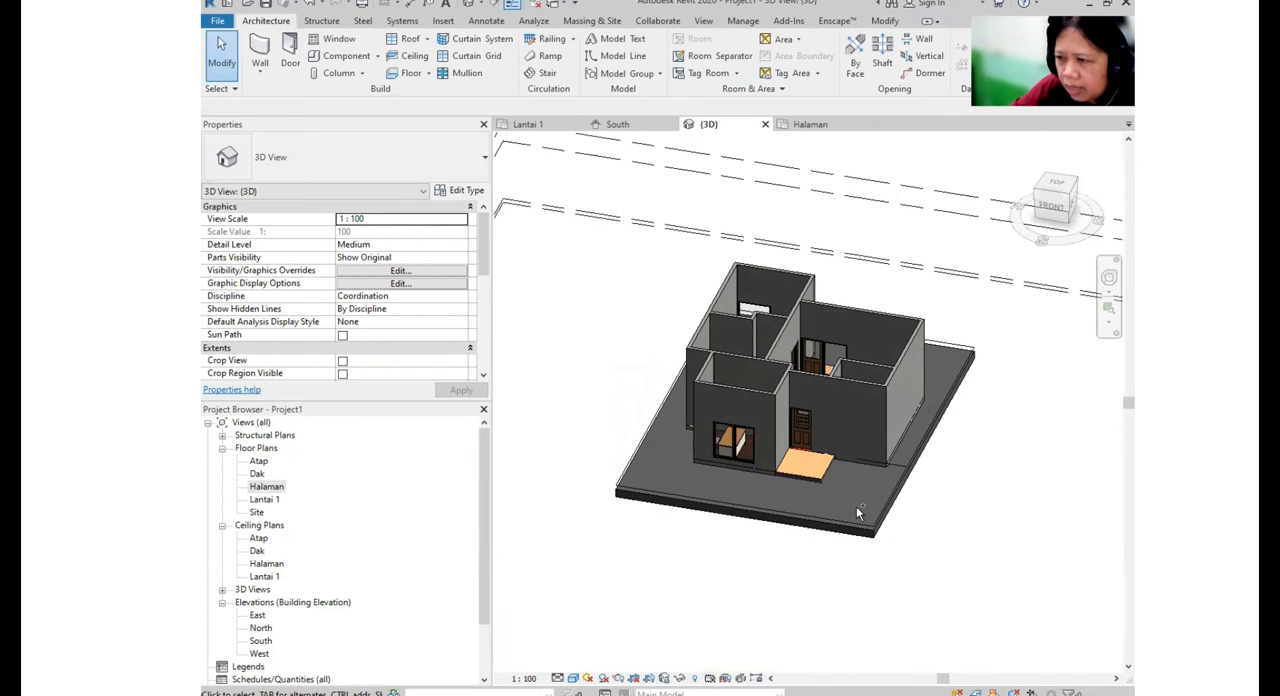
- In the Halaman floor plan, create a rectangular 160mm Concrete With 50mm Metal Deck floor in the carport area at the site's front corner
double_click(268, 487)
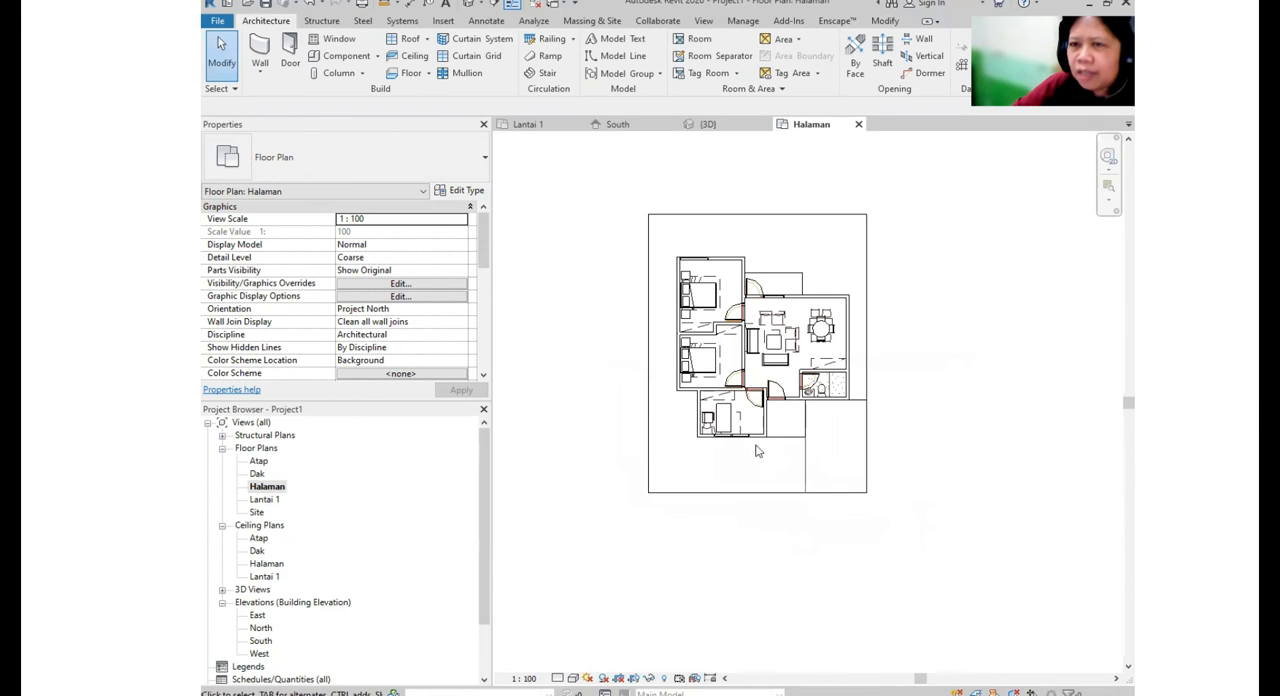
left_click(413, 75)
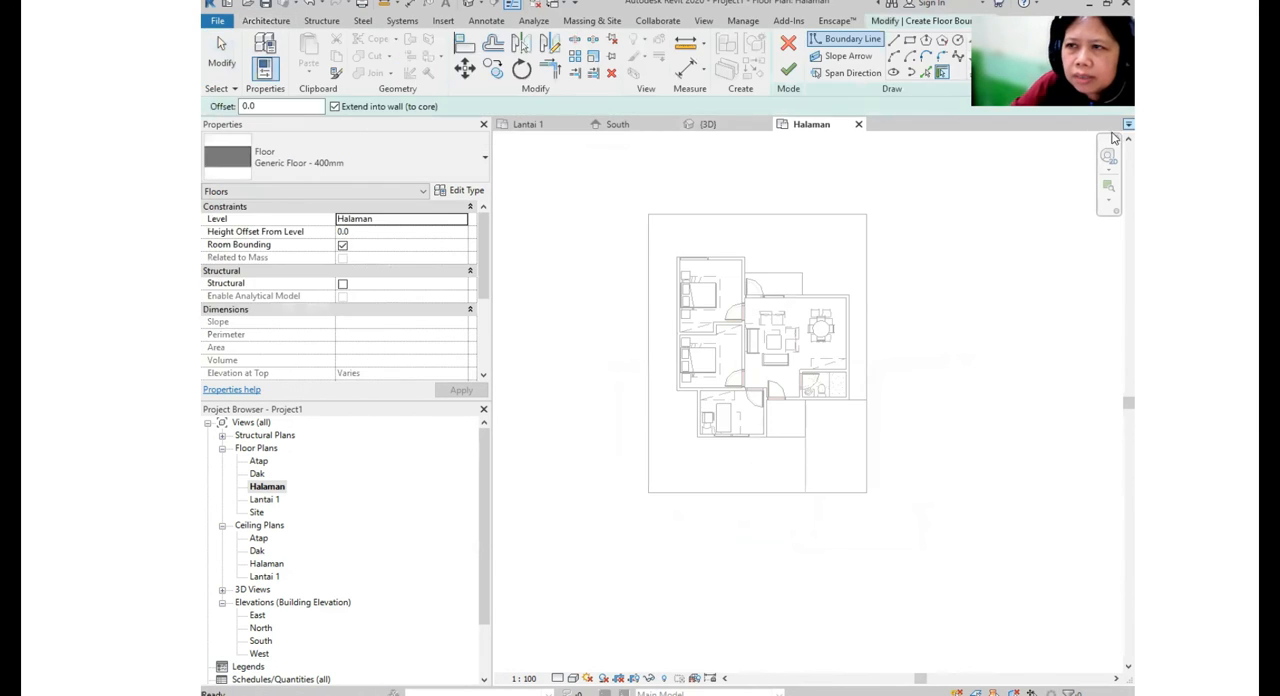
left_click(394, 163)
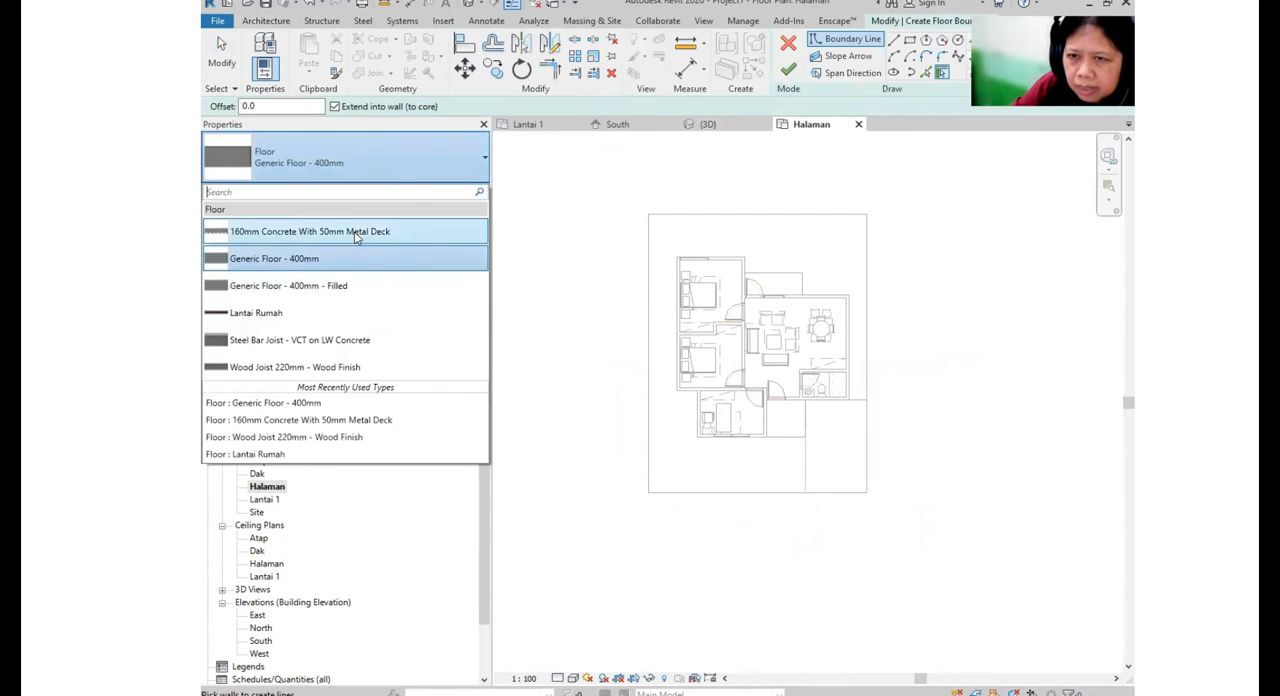
left_click(355, 233)
scroll(880, 438, "up", 1)
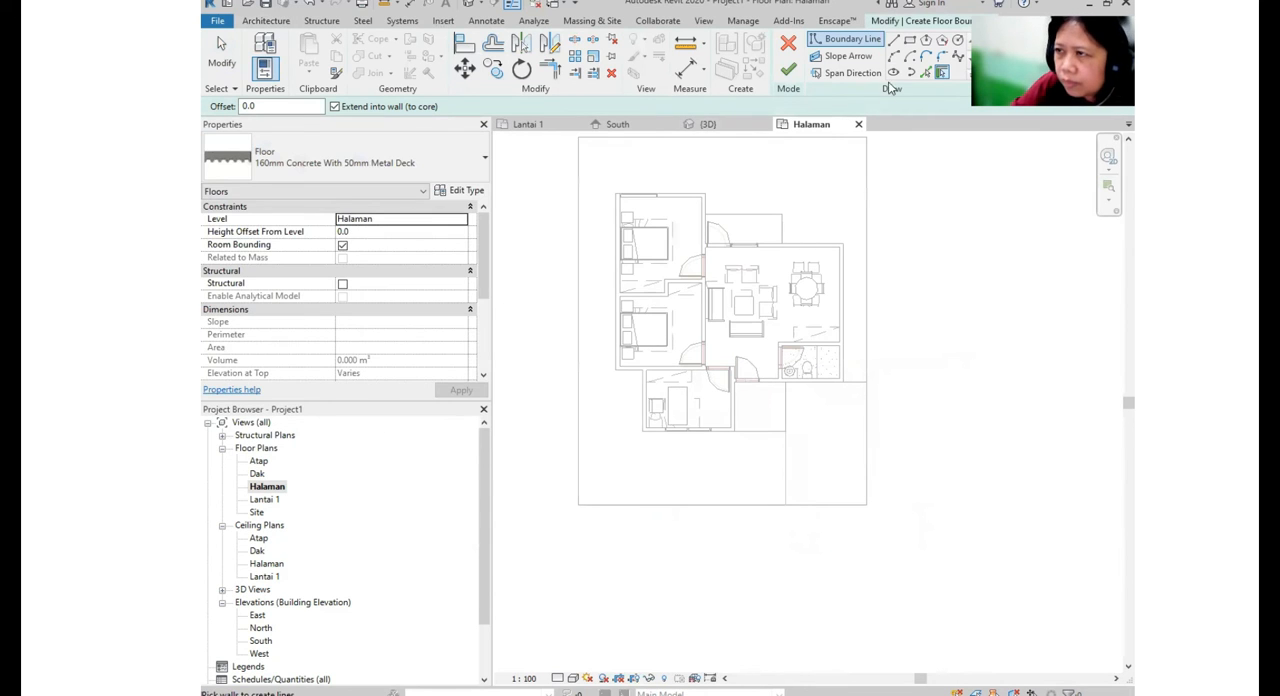
left_click(909, 55)
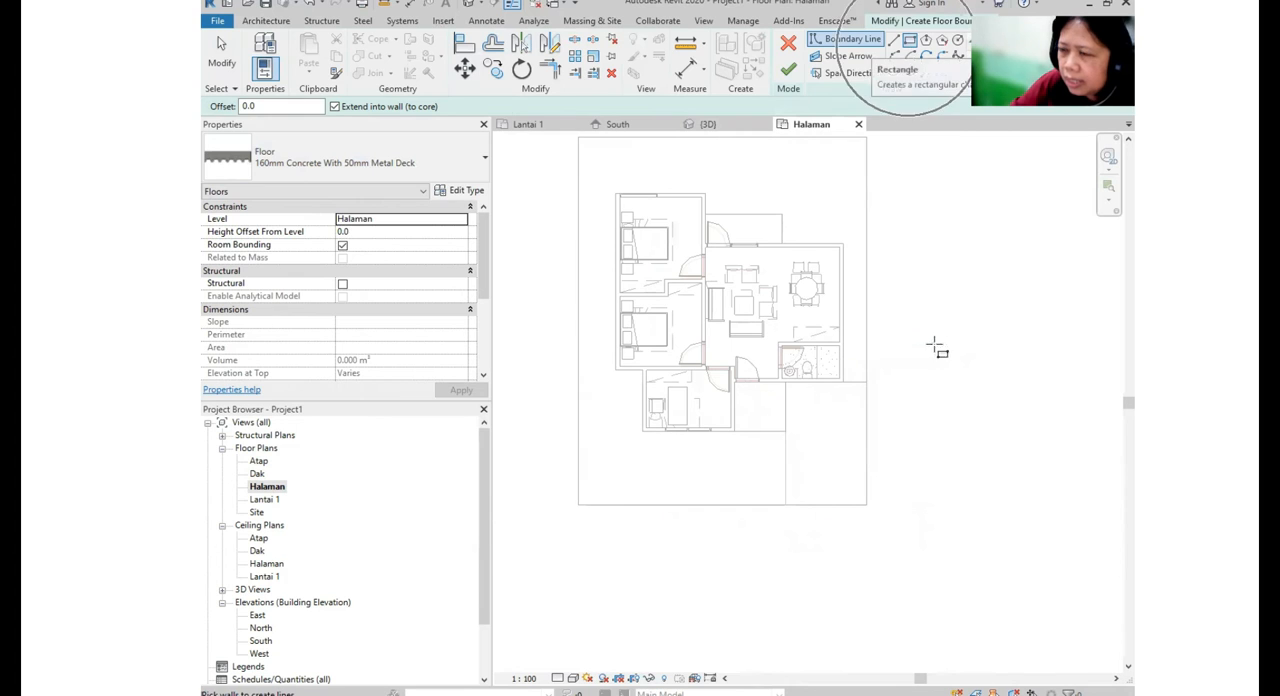
left_click(866, 381)
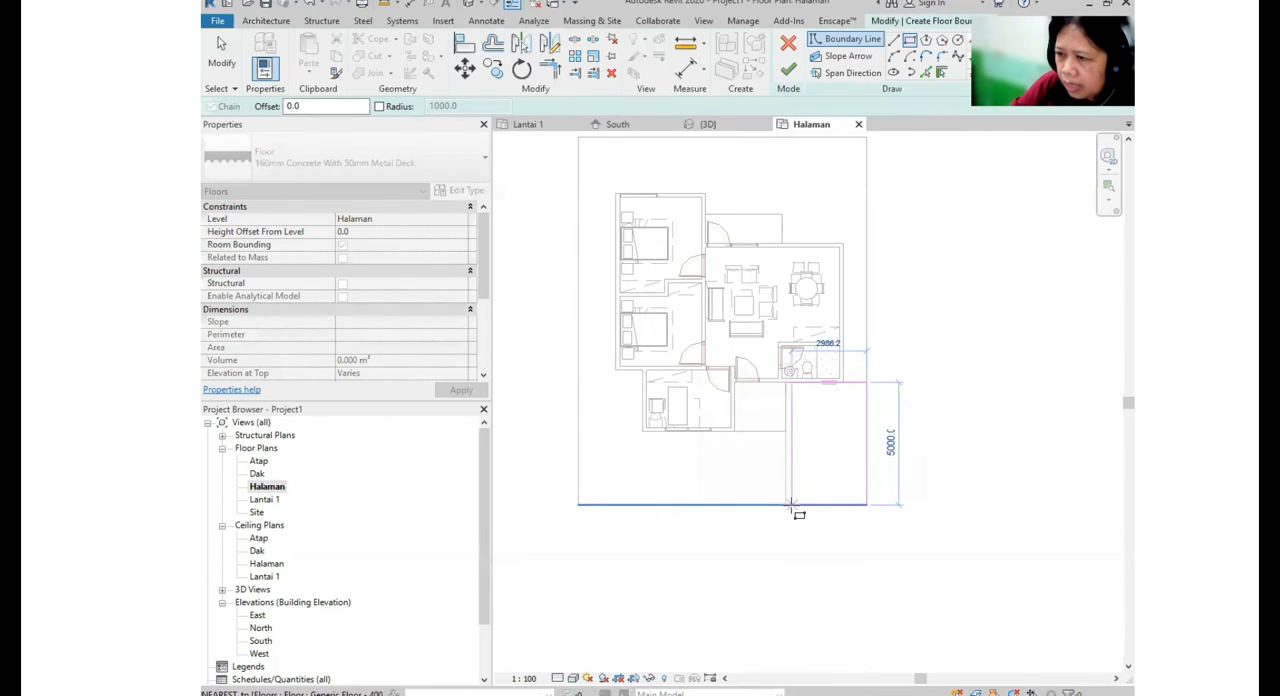
left_click(783, 505)
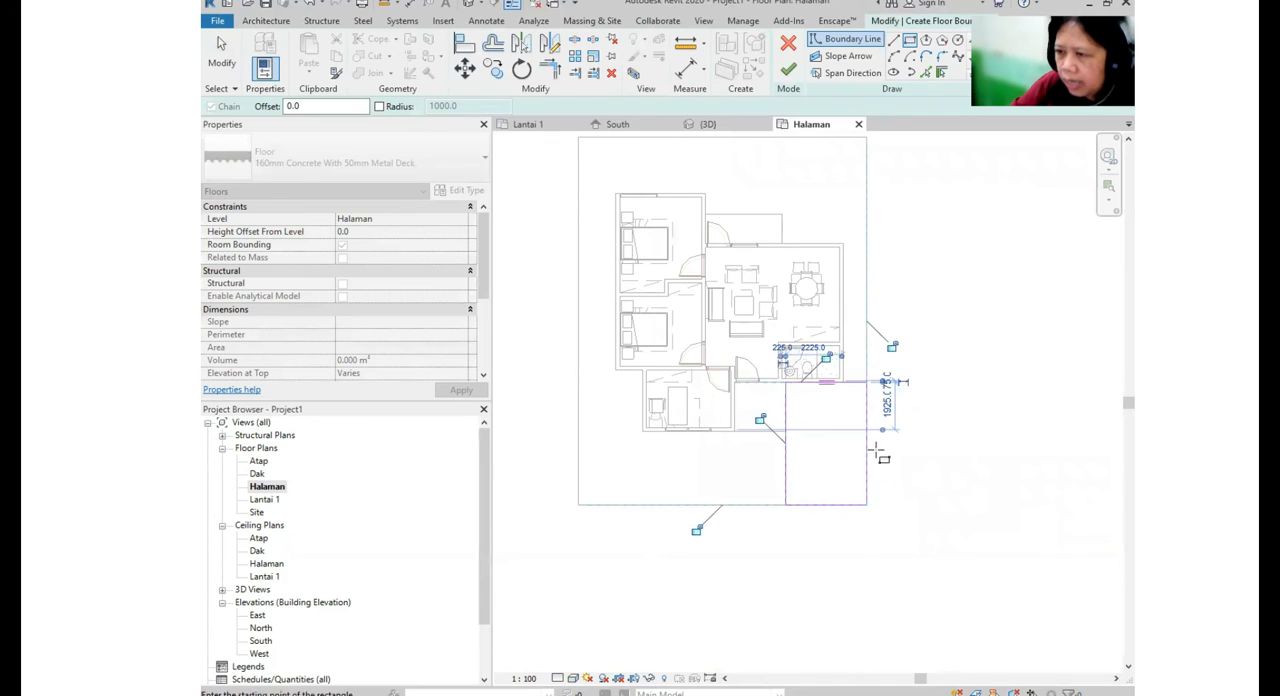
left_click(472, 4)
middle_click_drag(1026, 445, 994, 437)
middle_click_drag(898, 440, 938, 378)
left_click(783, 77)
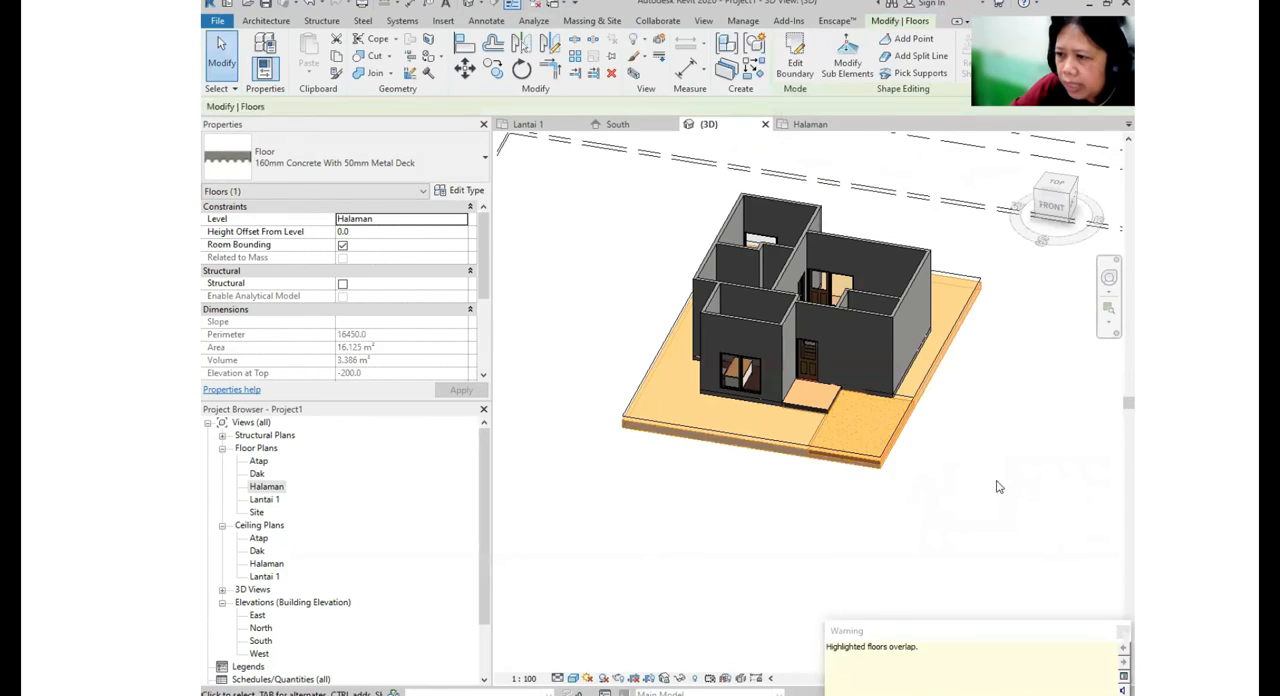
- In the 3D view, set the carport floor's height offset from the Halaman level to 50
left_click(997, 486)
scroll(818, 480, "up", 4)
middle_click_drag(863, 452, 789, 478)
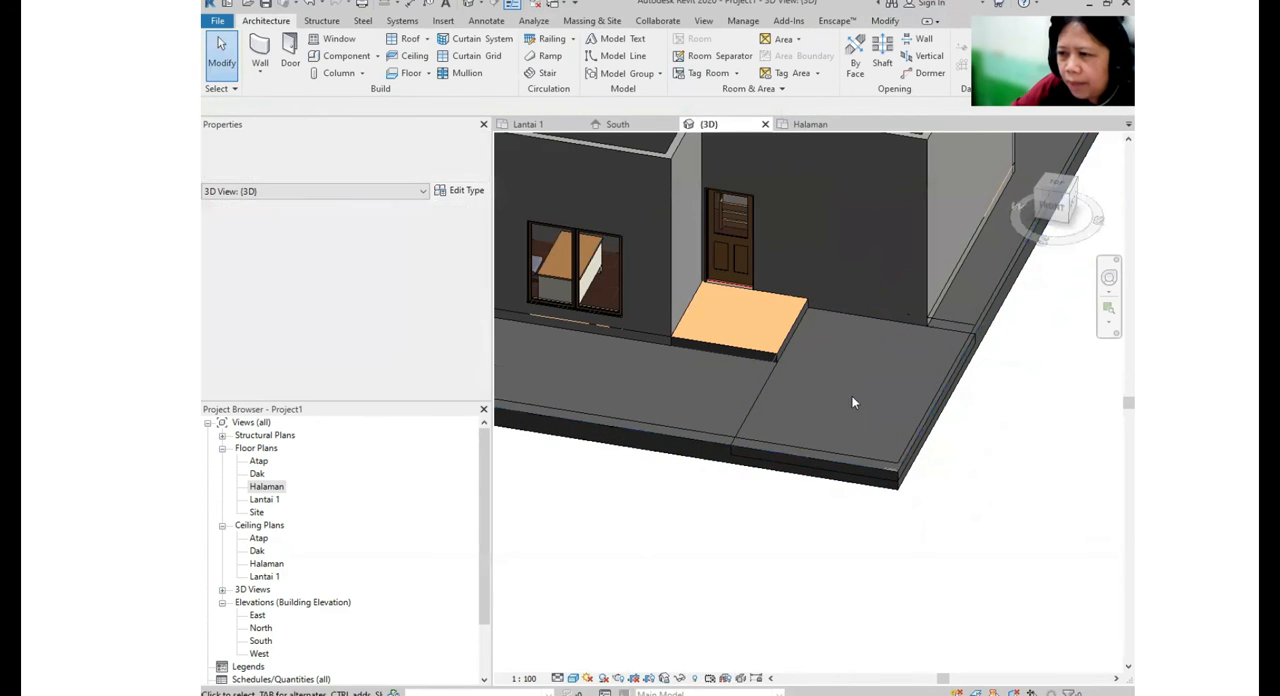
left_click(933, 327)
left_click(1006, 365)
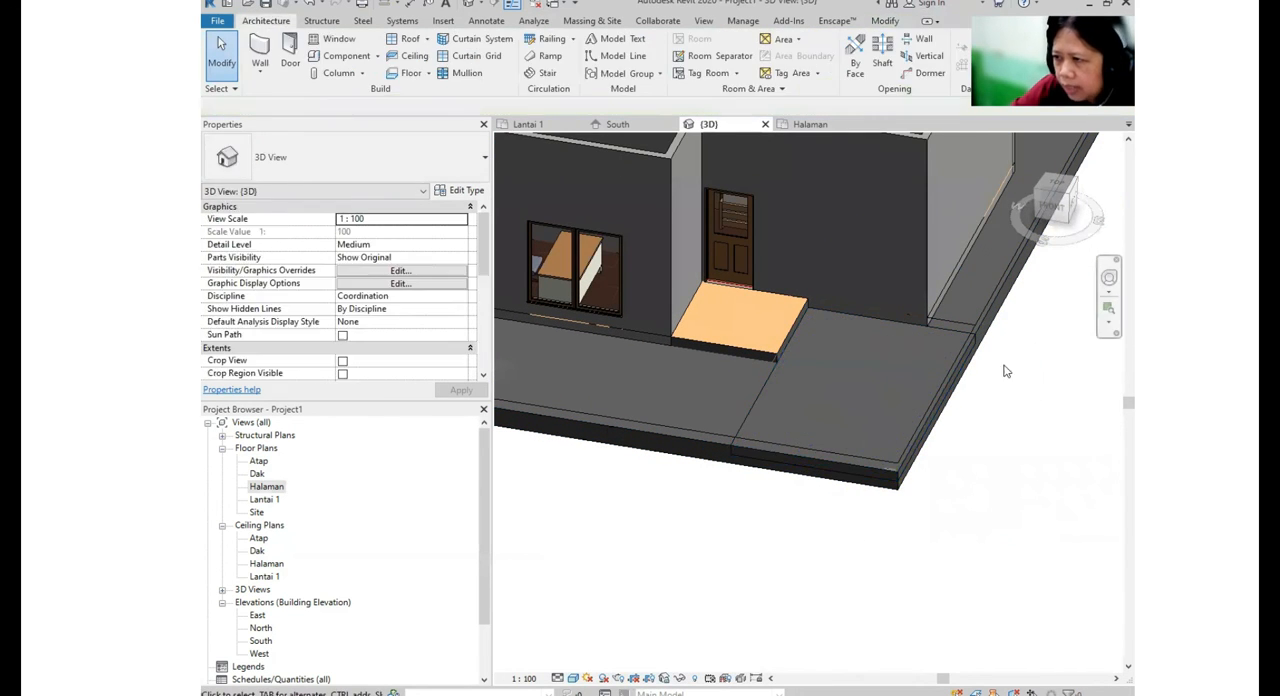
scroll(959, 340, "up", 1)
key("ctrl")
left_click(968, 343)
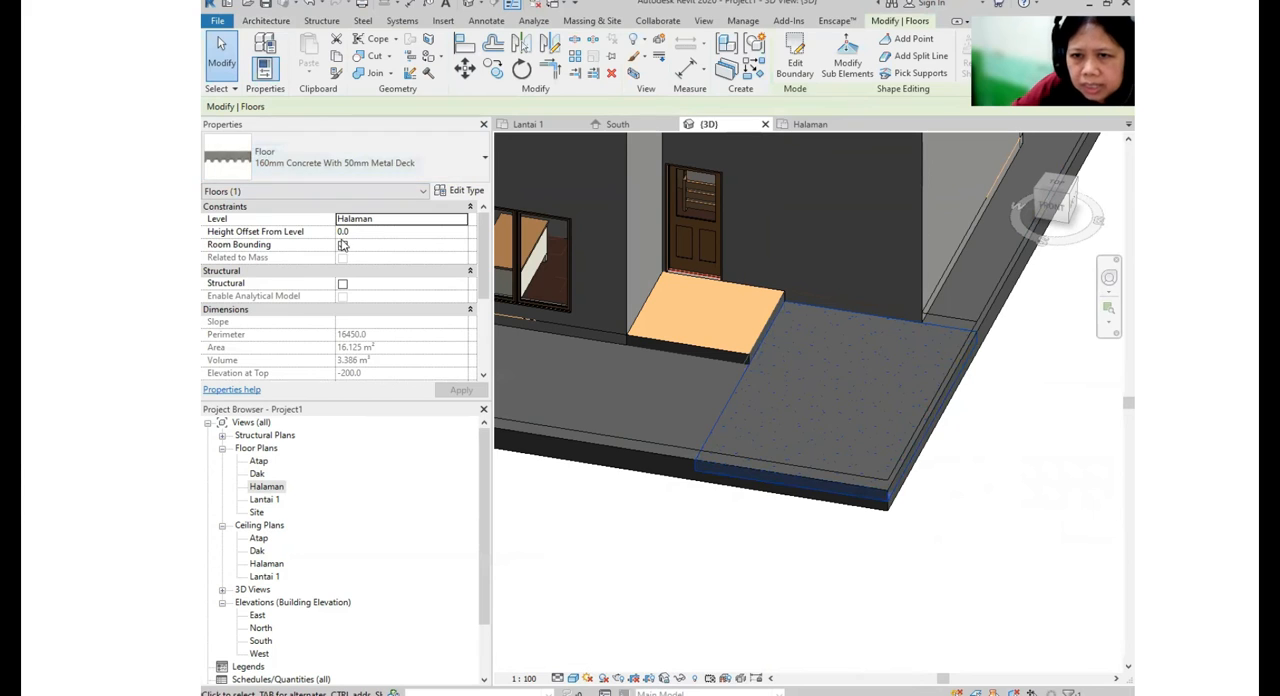
left_click(383, 233)
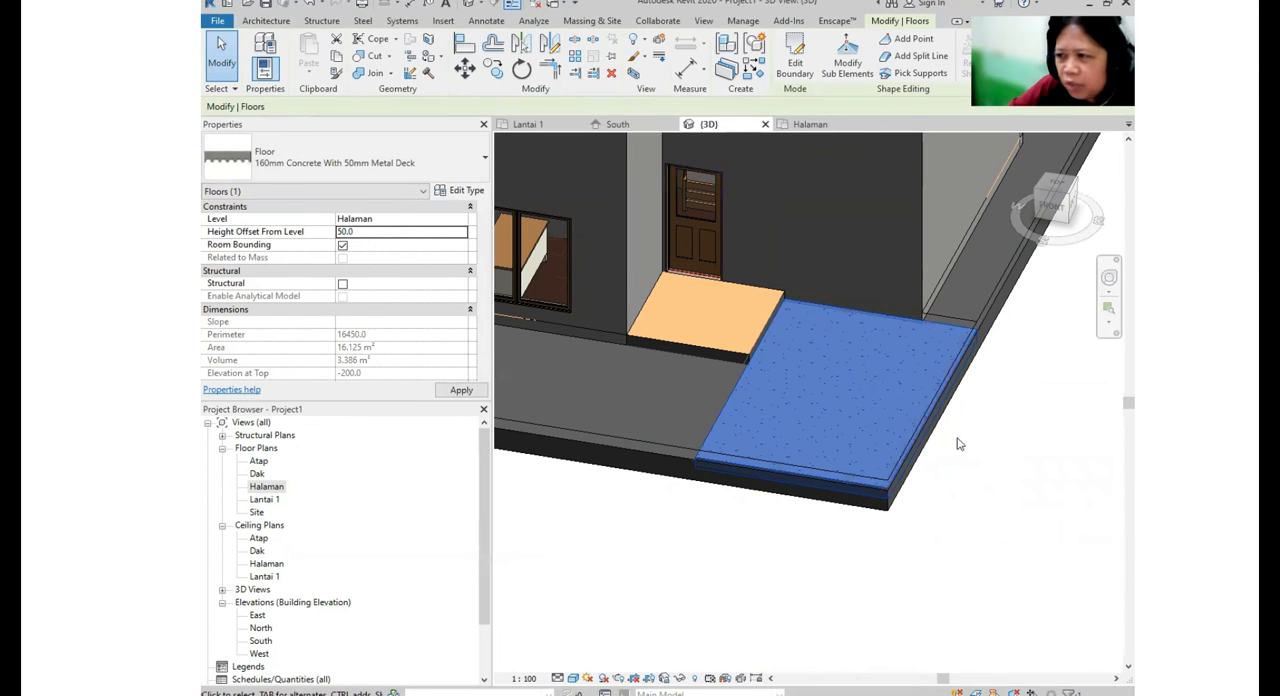
left_click(990, 508)
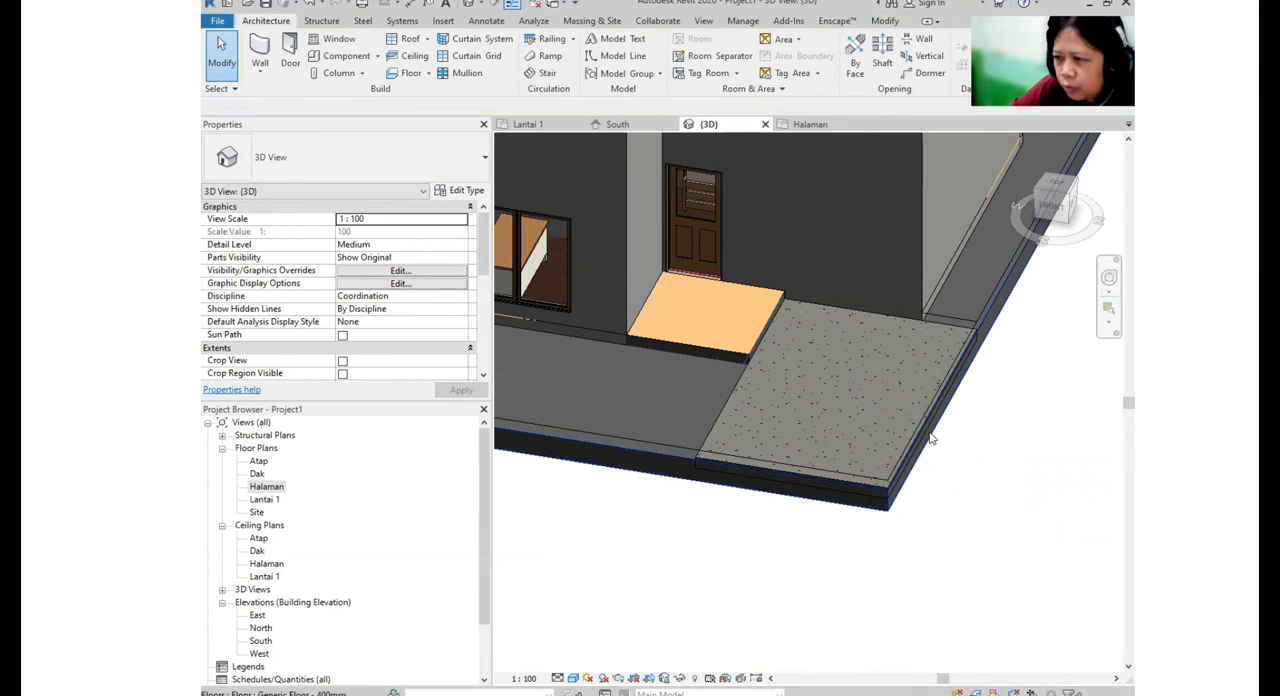
- Set the carport floor's height offset from the Halaman level to 30
left_click(962, 324)
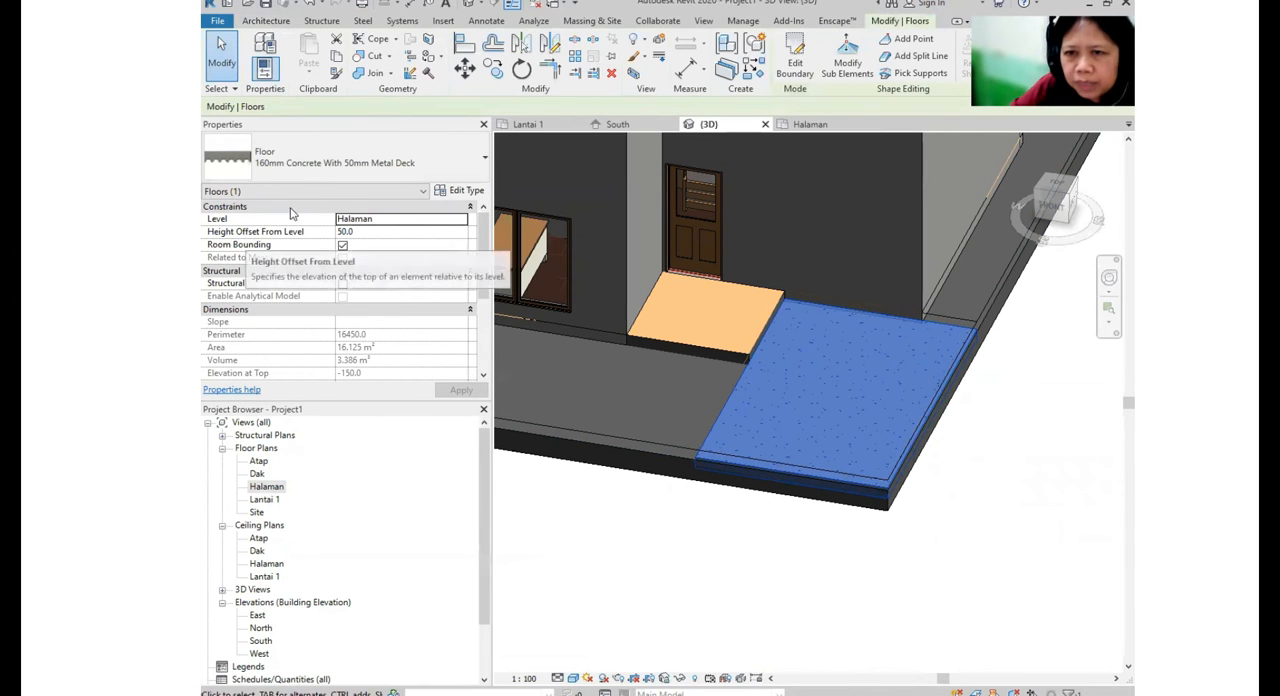
left_click(357, 231)
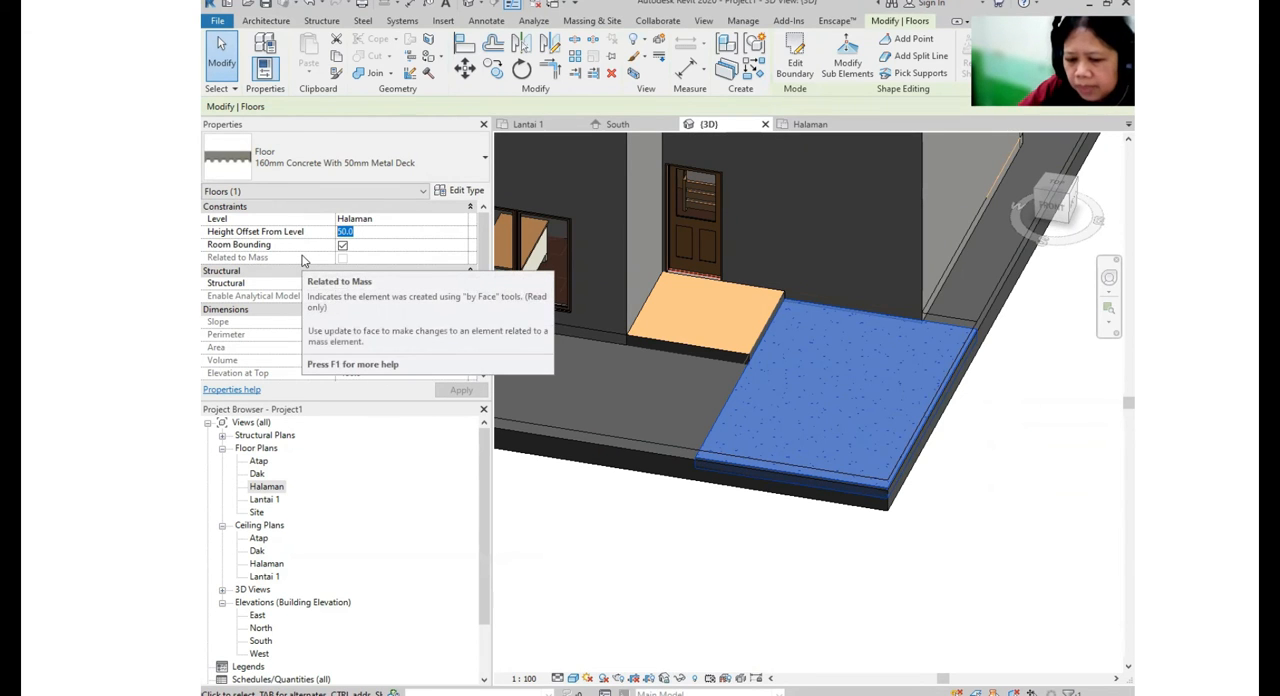
type("30")
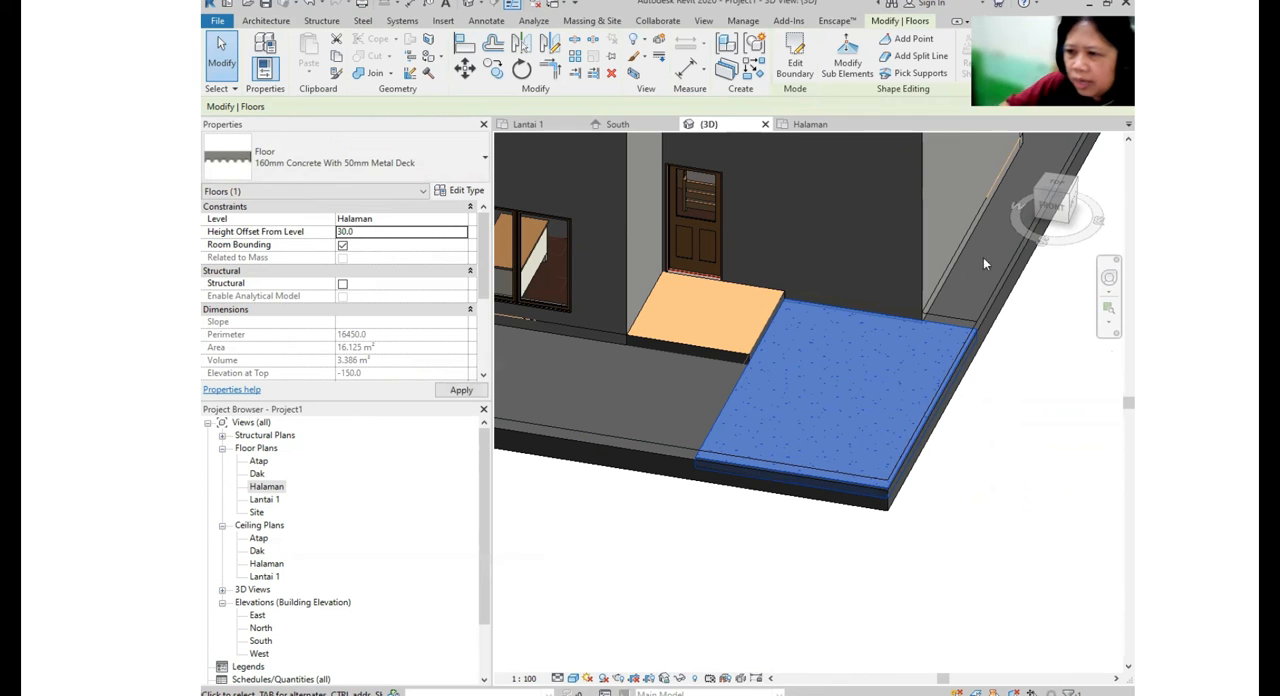
left_click(1045, 453)
scroll(943, 446, "down", 3)
middle_click_drag(875, 455, 954, 423, "shift")
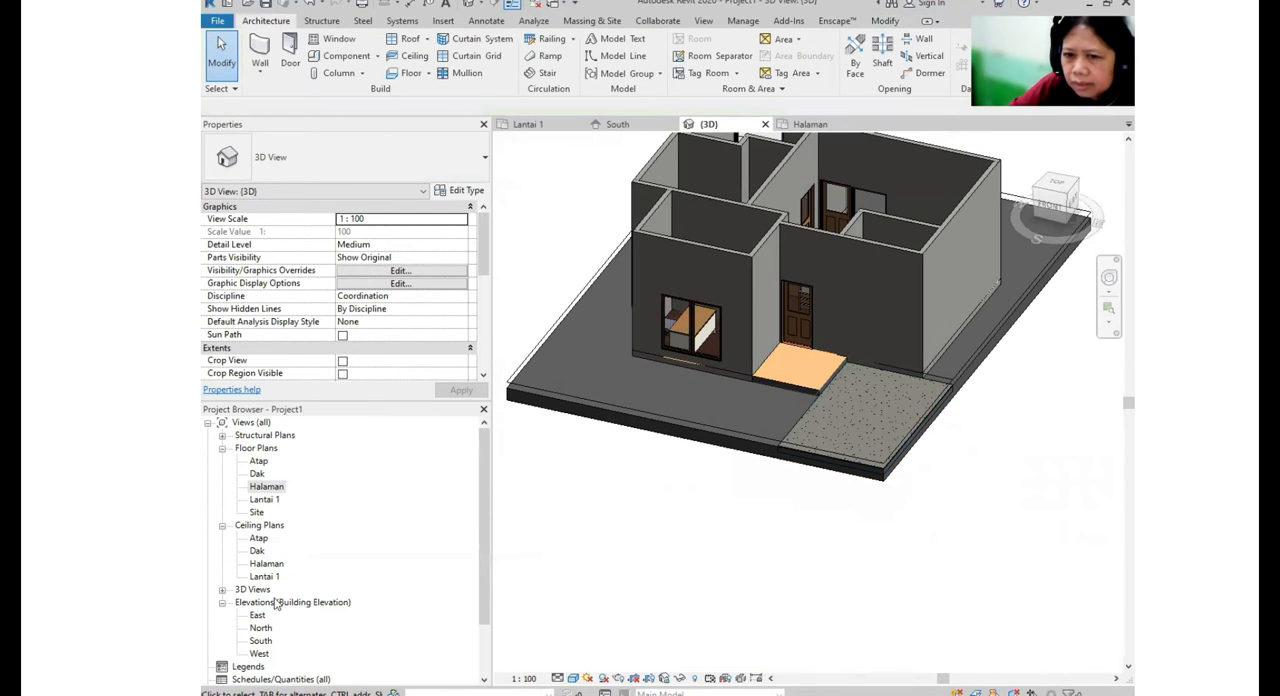
- Return to the Halaman floor plan and load the M_RPC Beetle family from the US Metric Entourage folder
double_click(266, 487)
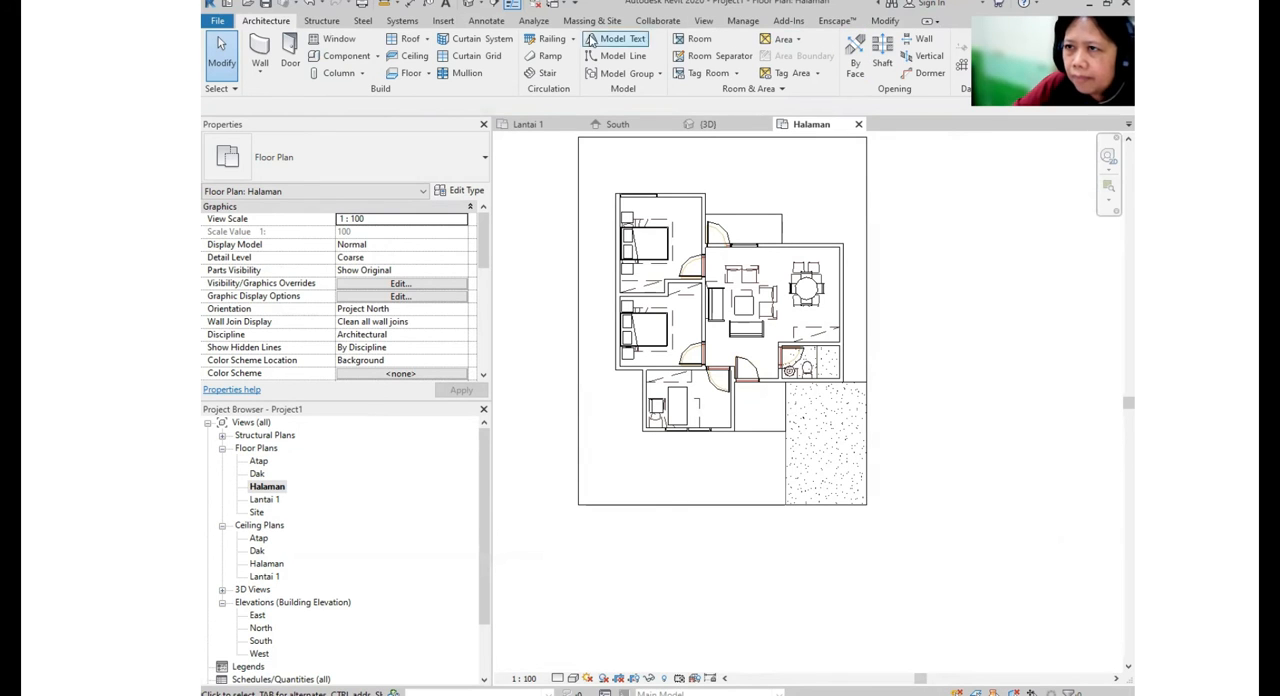
left_click(445, 21)
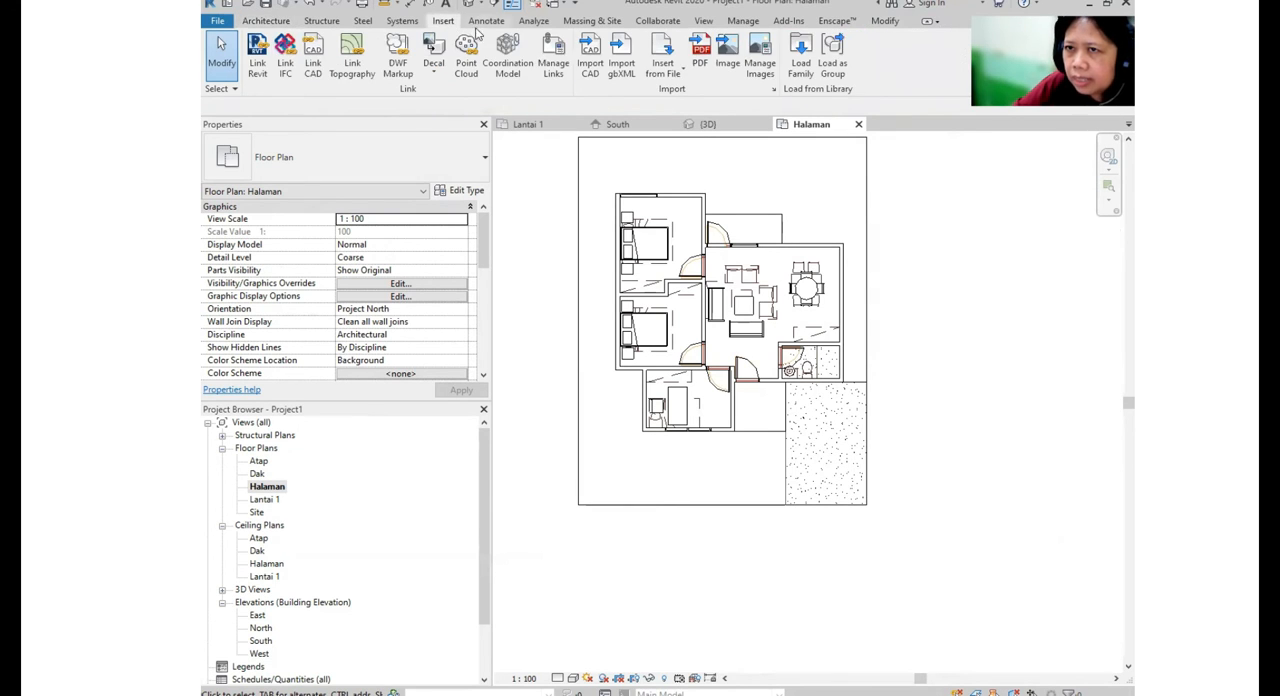
left_click(808, 80)
left_click(851, 210)
left_click(851, 210)
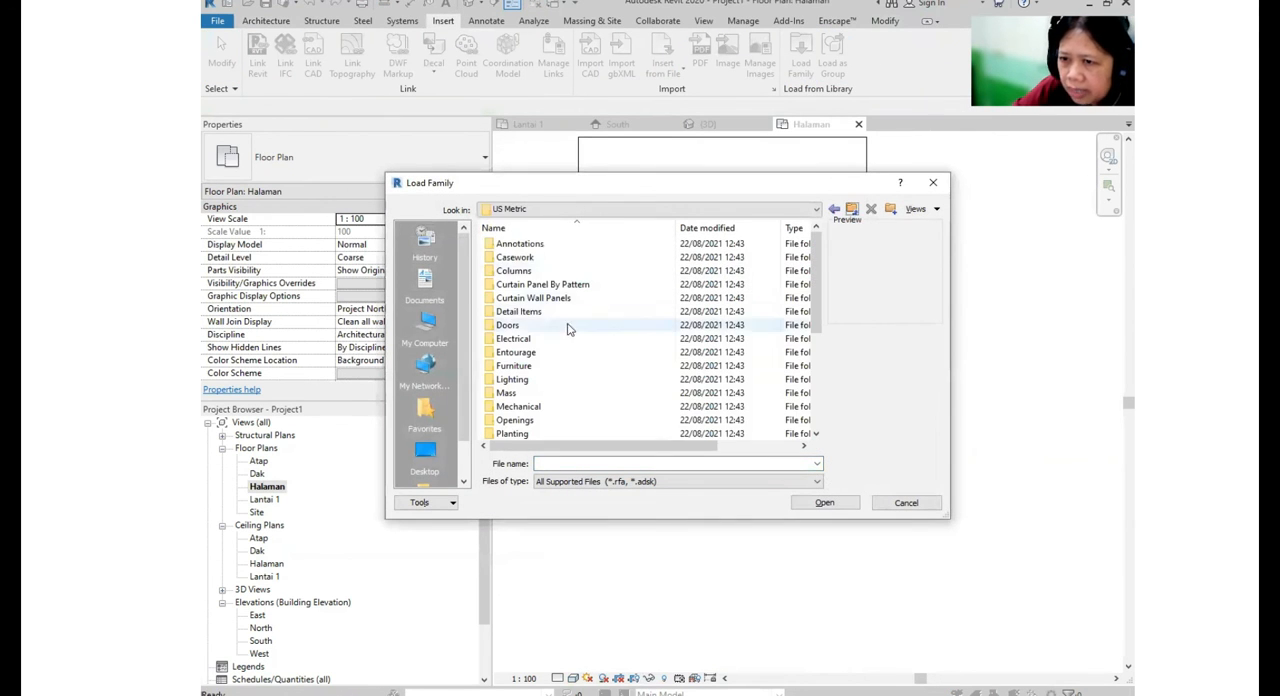
double_click(525, 354)
left_click(541, 248)
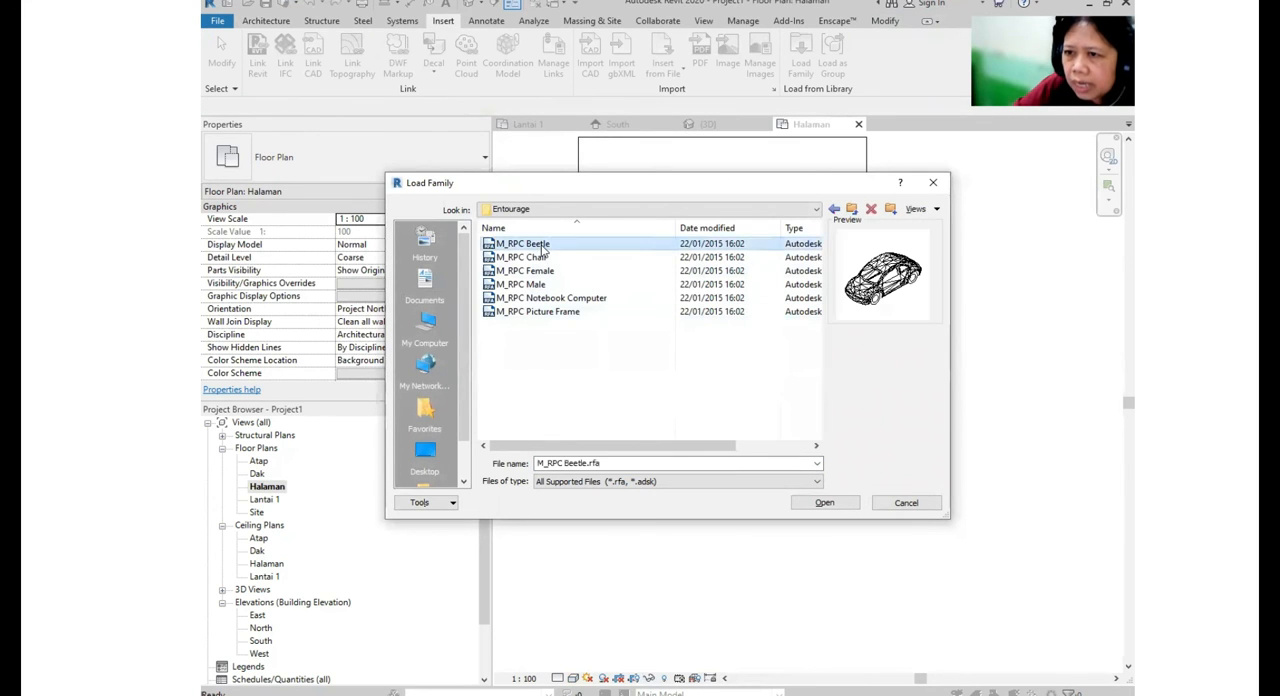
left_click(833, 504)
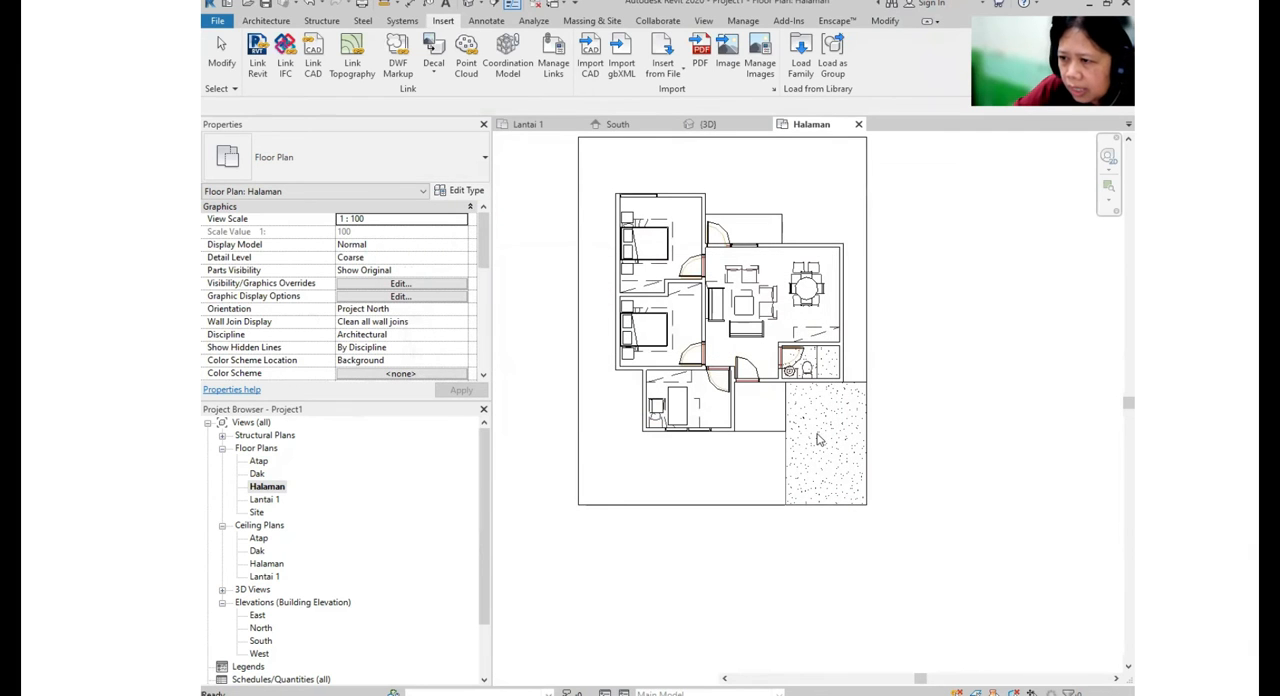
- Place one M_RPC Beetle car lengthwise in the middle of the carport floor, and check it in the 3D view
left_click(270, 22)
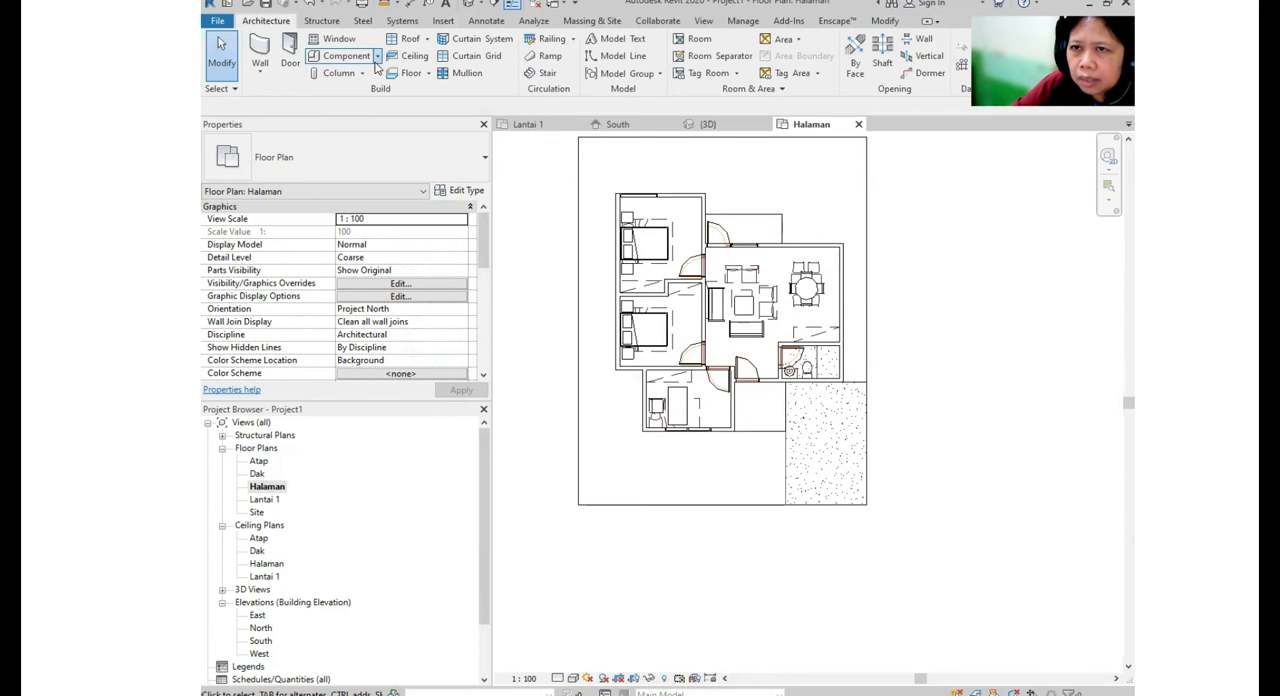
left_click(377, 56)
left_click(376, 80)
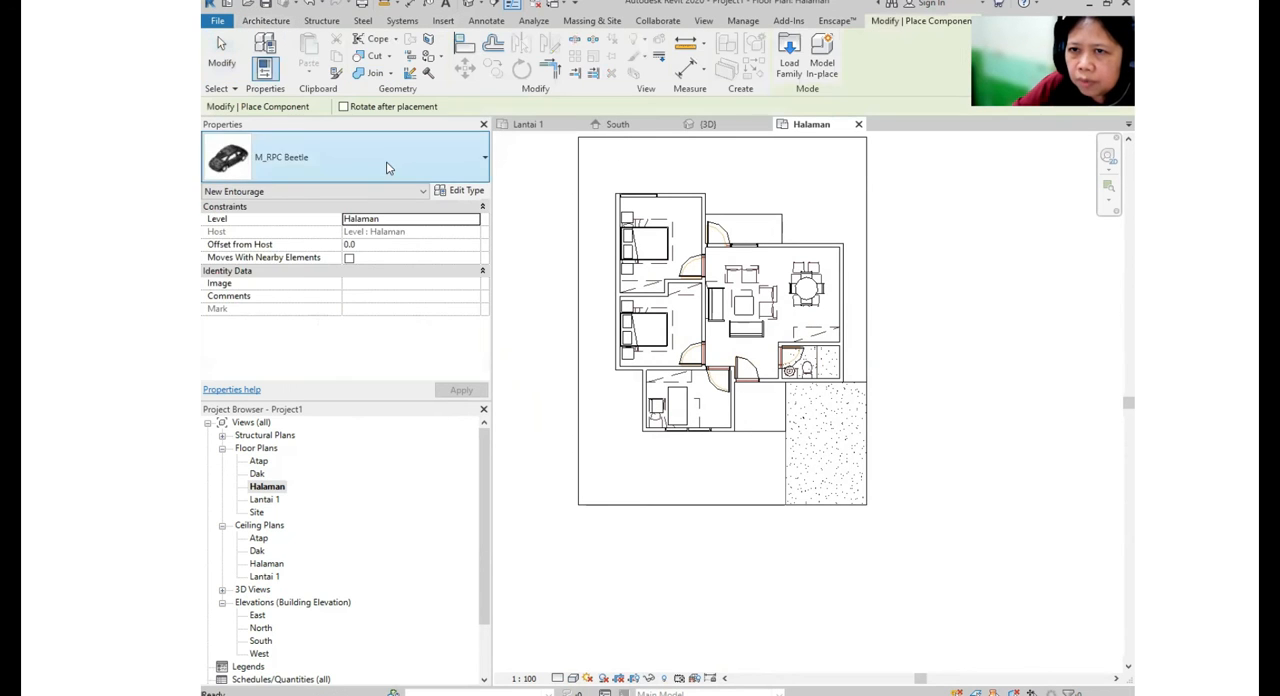
left_click(389, 163)
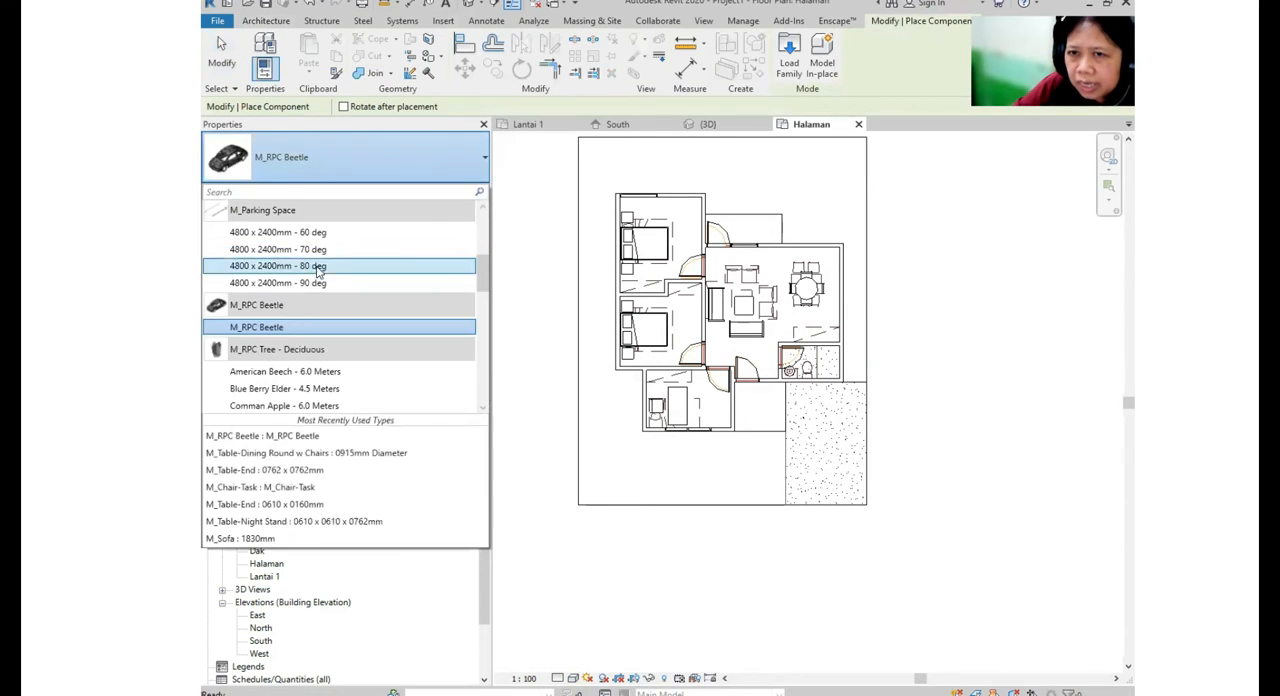
left_click(281, 334)
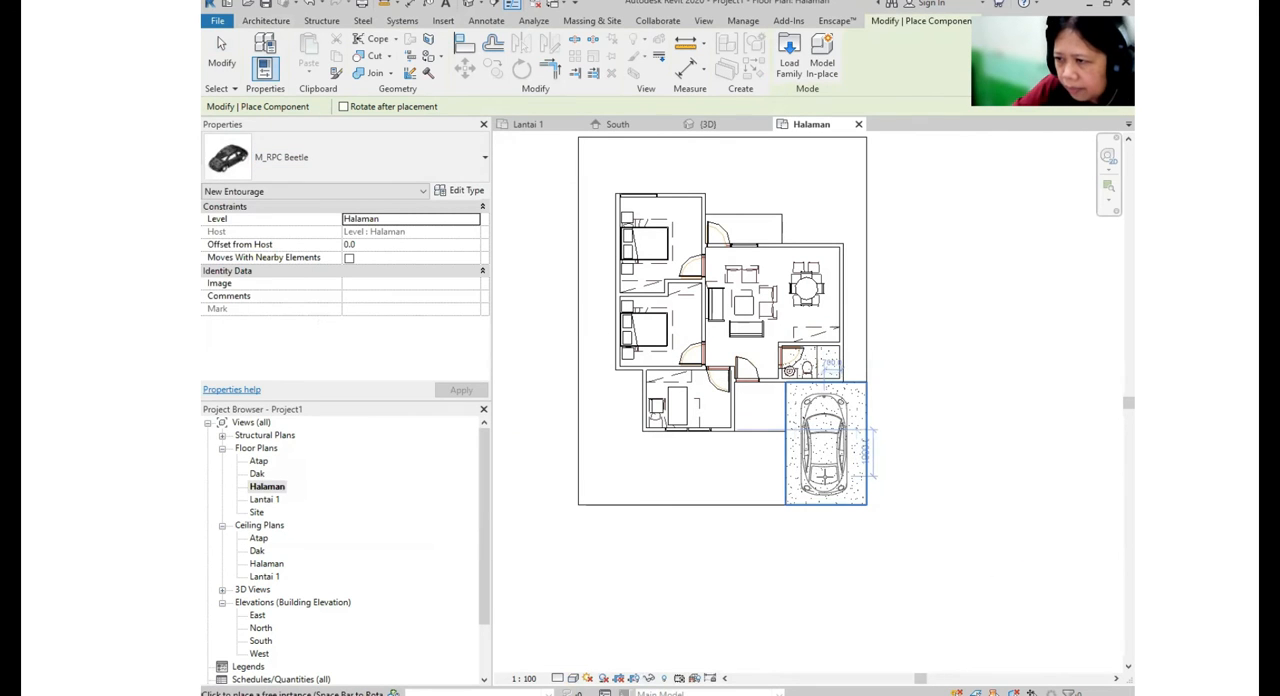
left_click(825, 445)
key("Escape")
key("Escape")
double_click(273, 502)
middle_click_drag(944, 487, 976, 499)
scroll(928, 431, "down", 1)
left_click(468, 5)
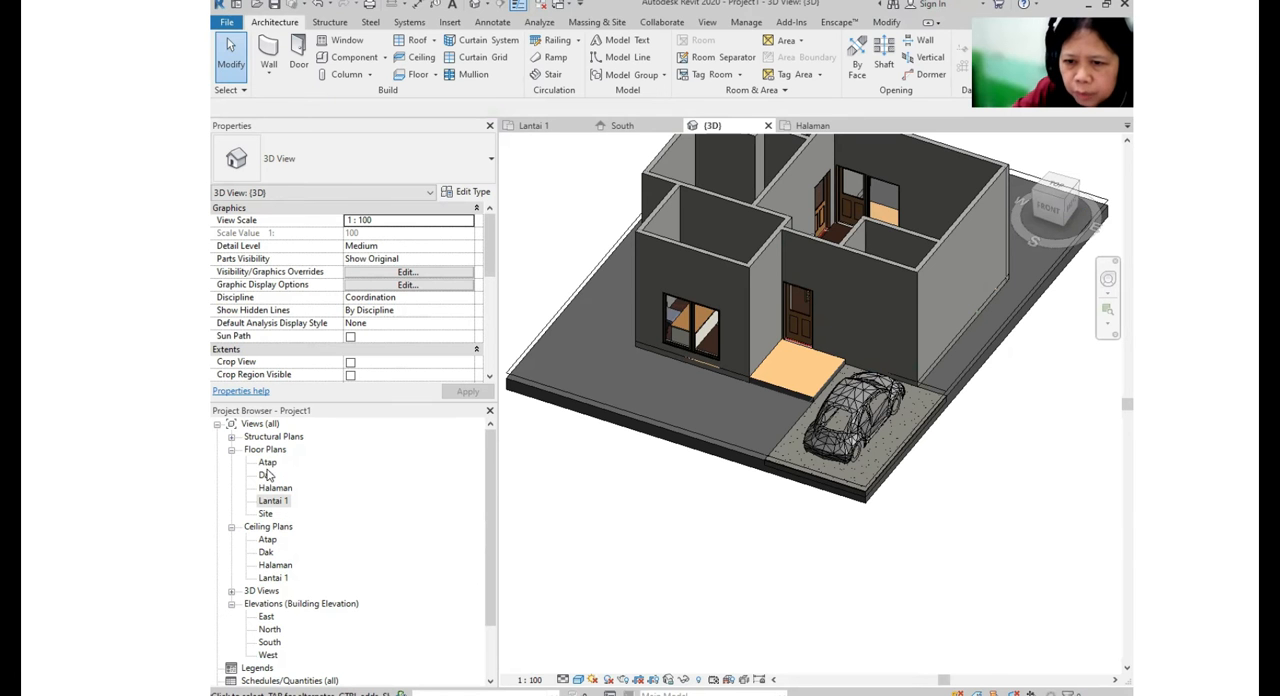
- Open the Dak floor plan with the whole house and site outline in view
double_click(266, 475)
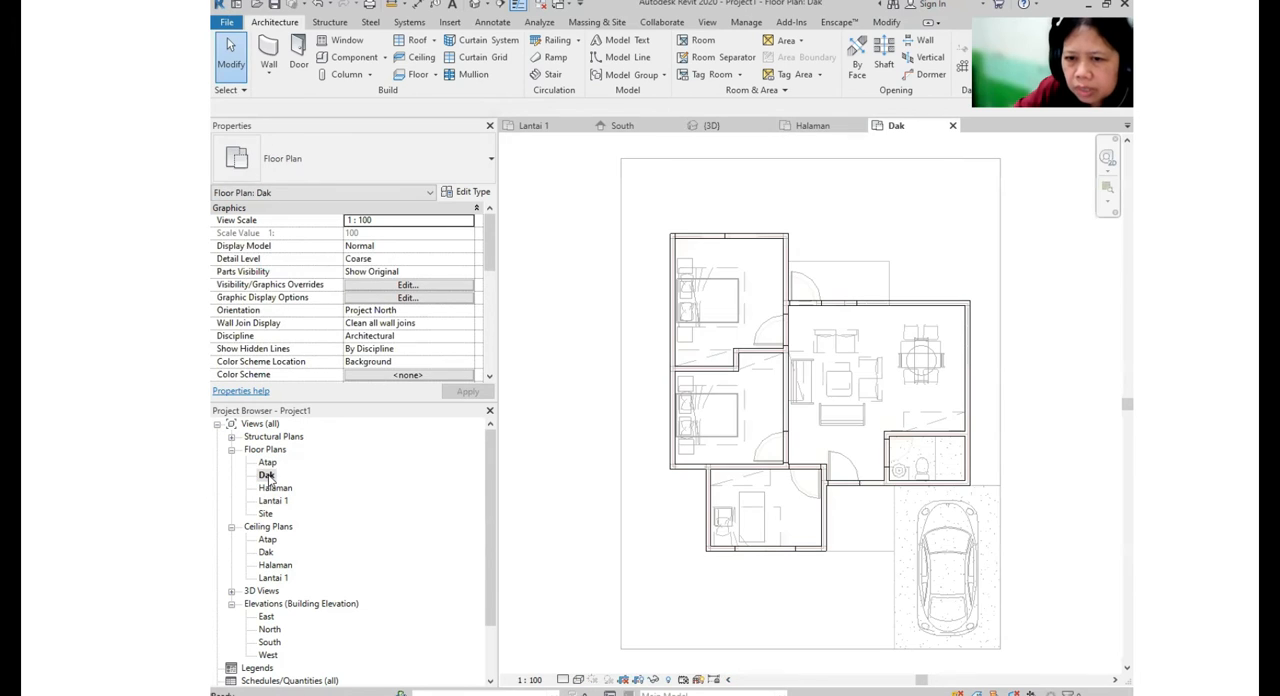
scroll(744, 380, "down", 1)
middle_click_drag(792, 400, 694, 300)
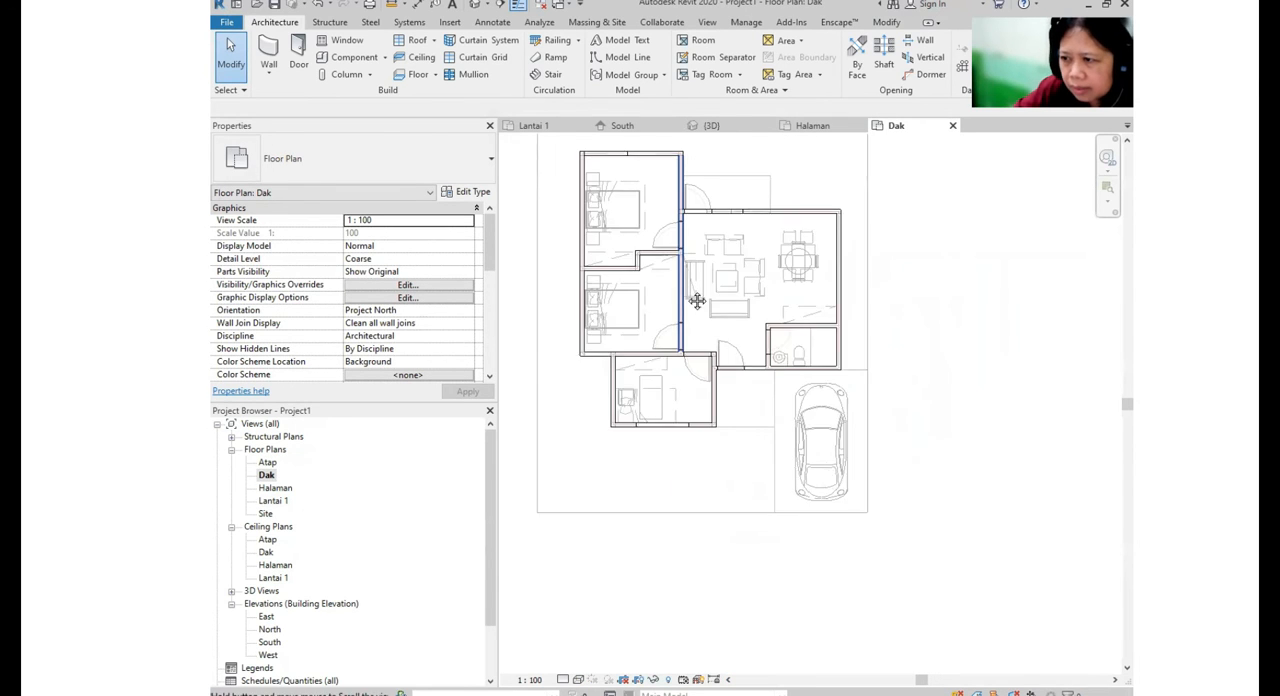
middle_click_drag(739, 376, 759, 418)
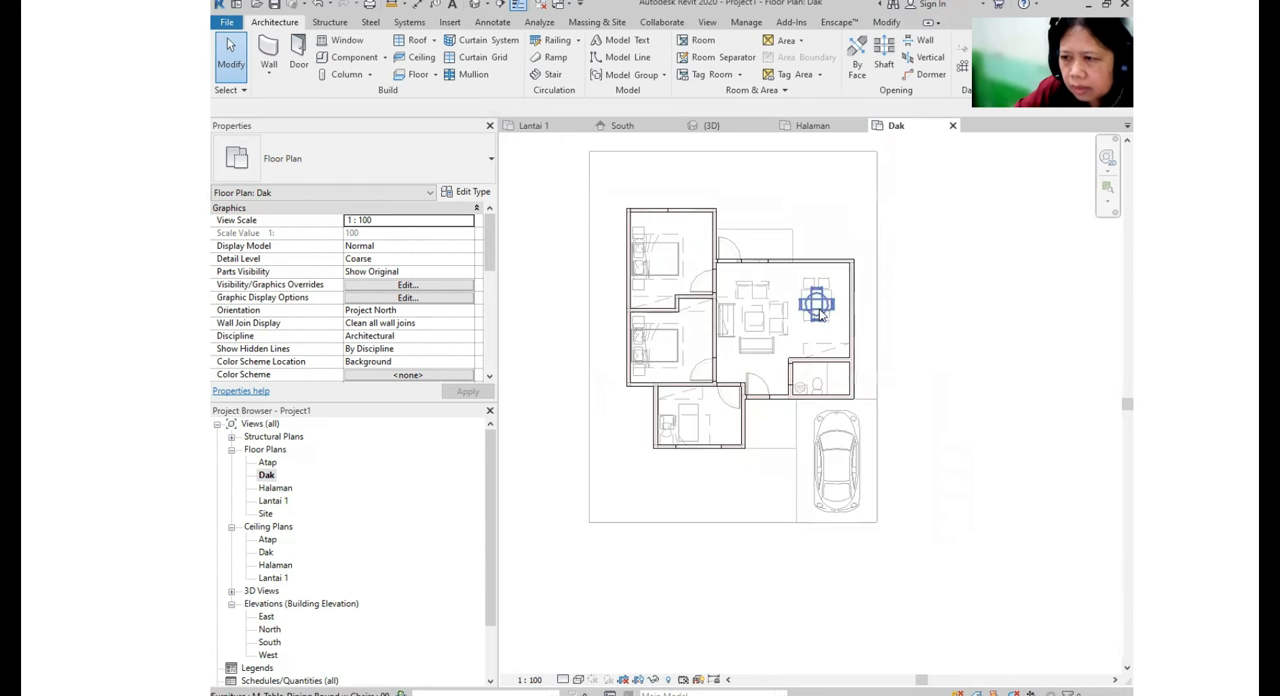
middle_click_drag(818, 314, 798, 381)
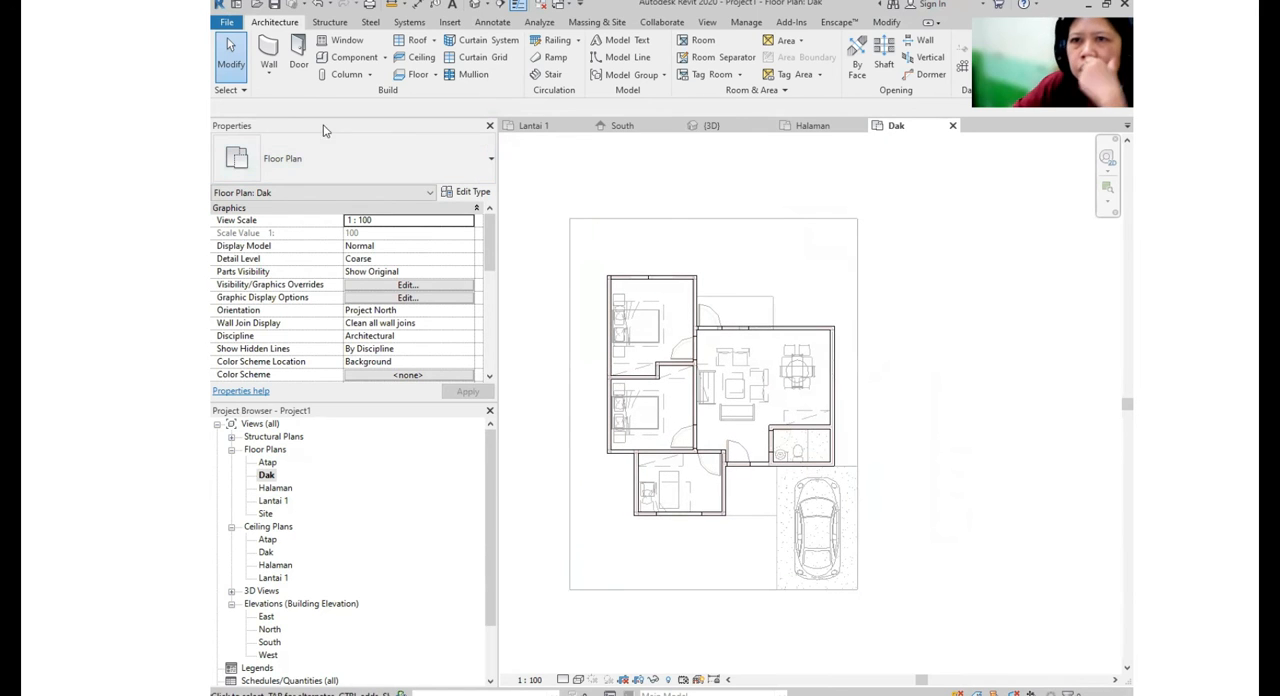
- Start a roof soffit on the Dak level using the Generic - 300mm type
left_click(416, 44)
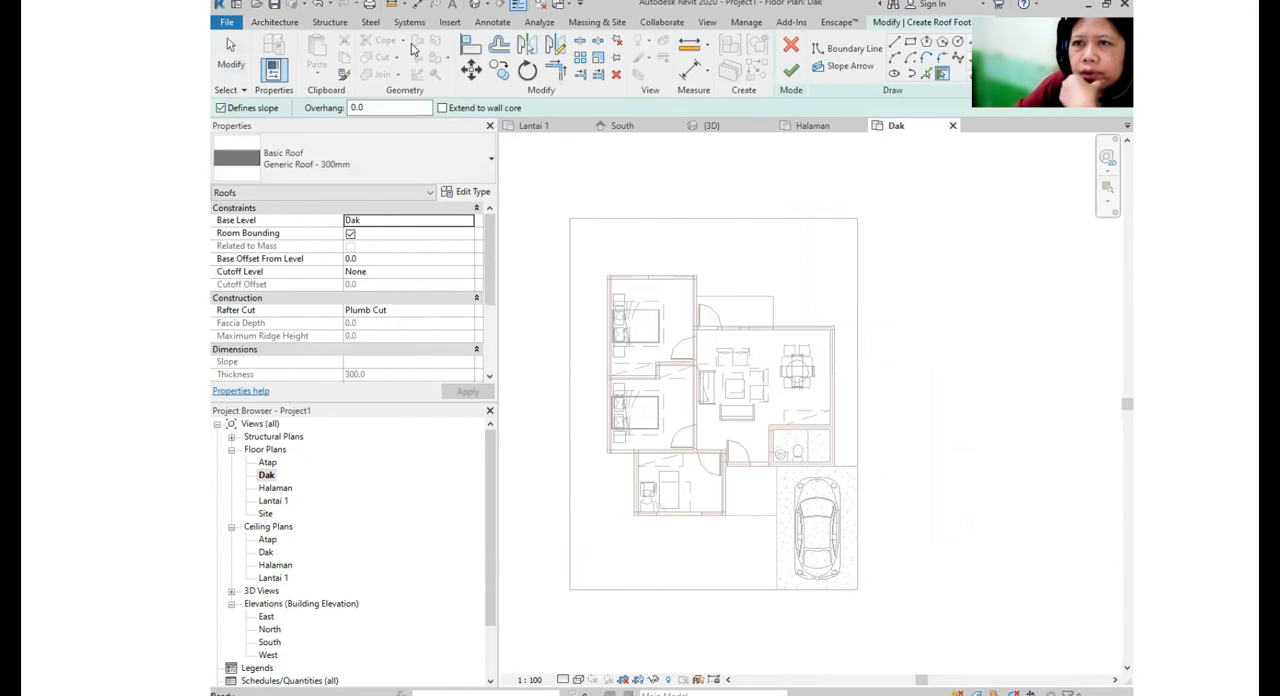
left_click(791, 44)
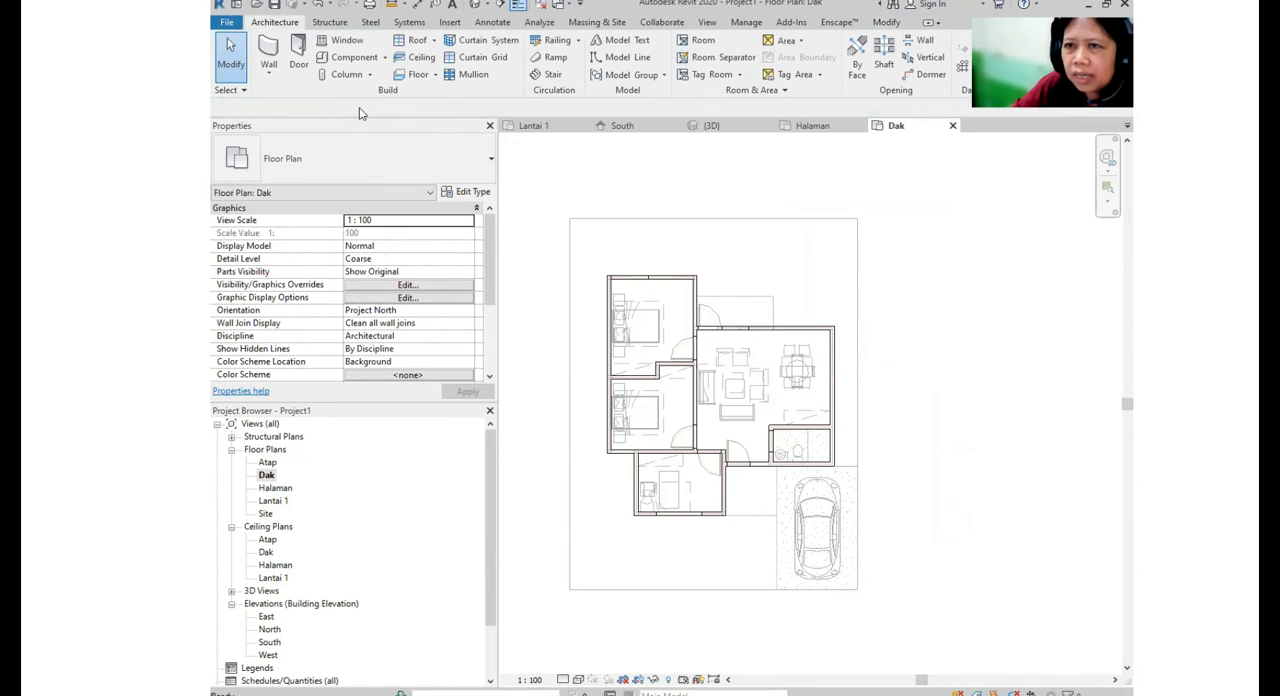
left_click(433, 45)
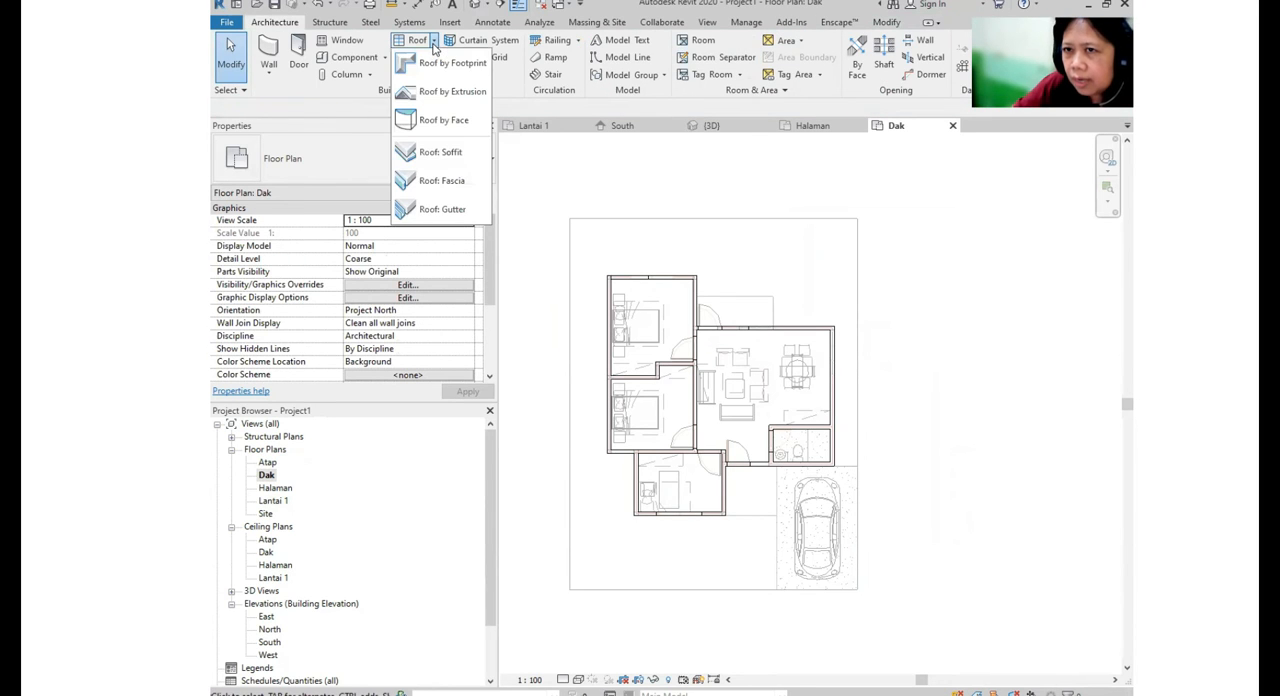
left_click(447, 158)
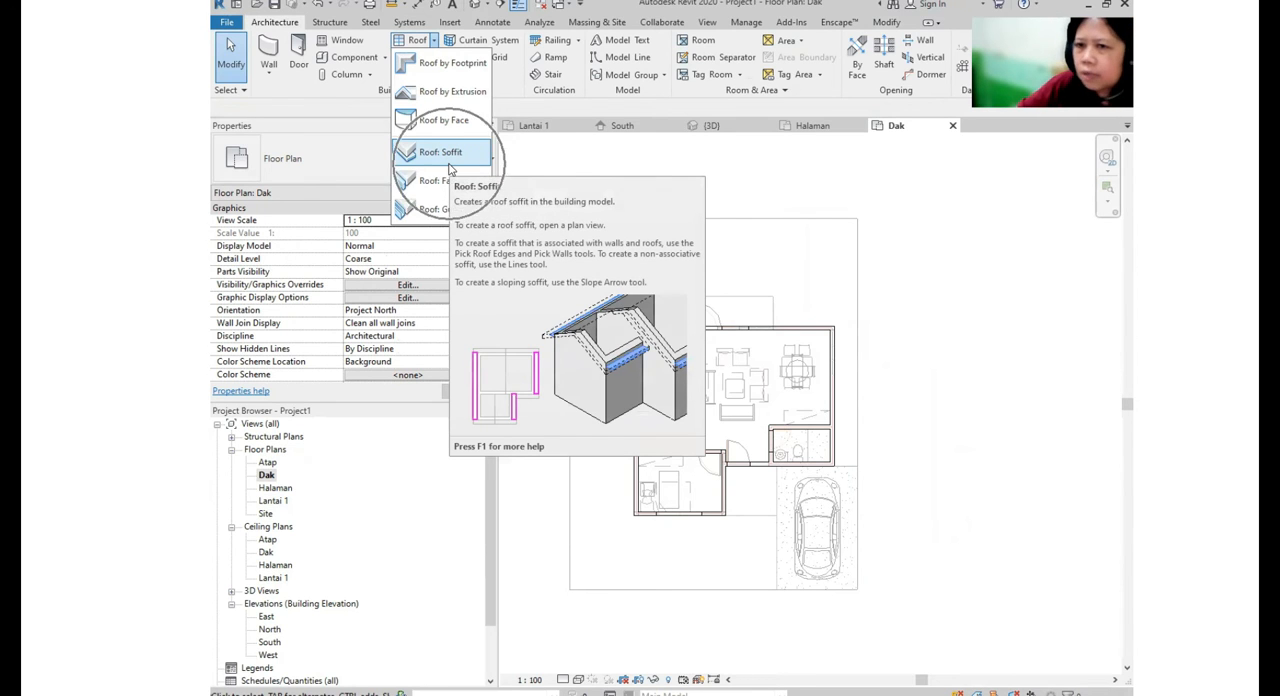
left_click(450, 165)
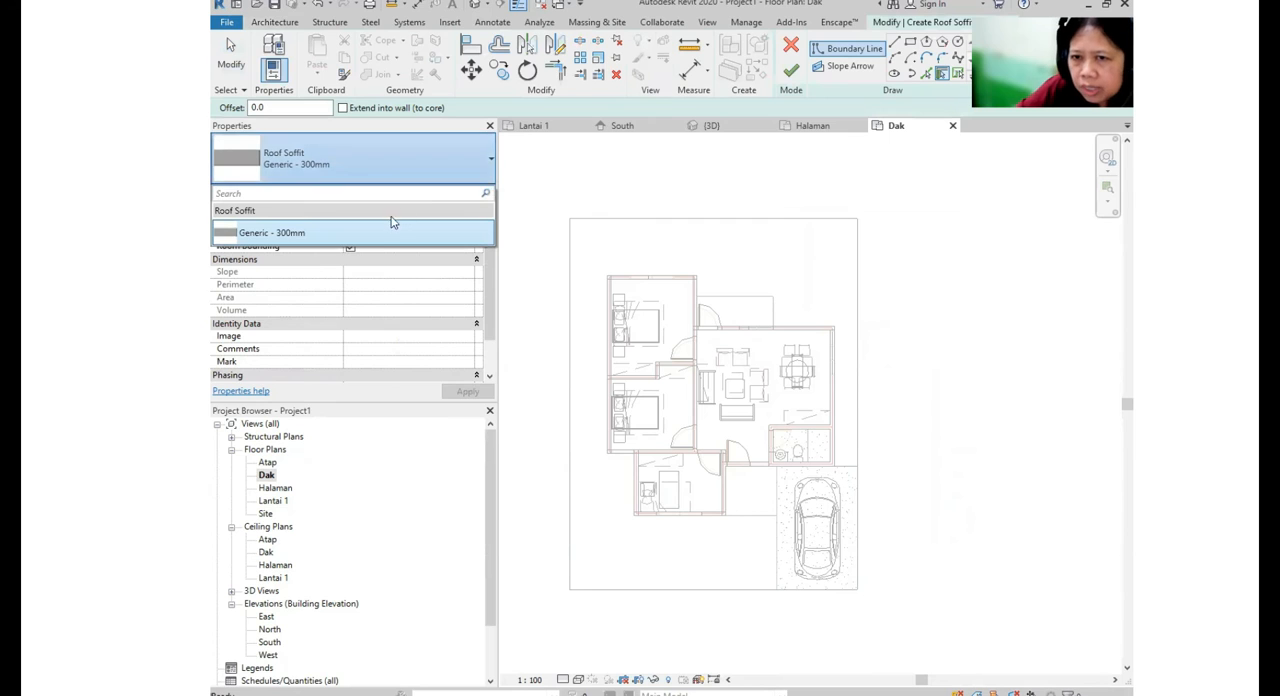
key("ctrl")
key("ctrl")
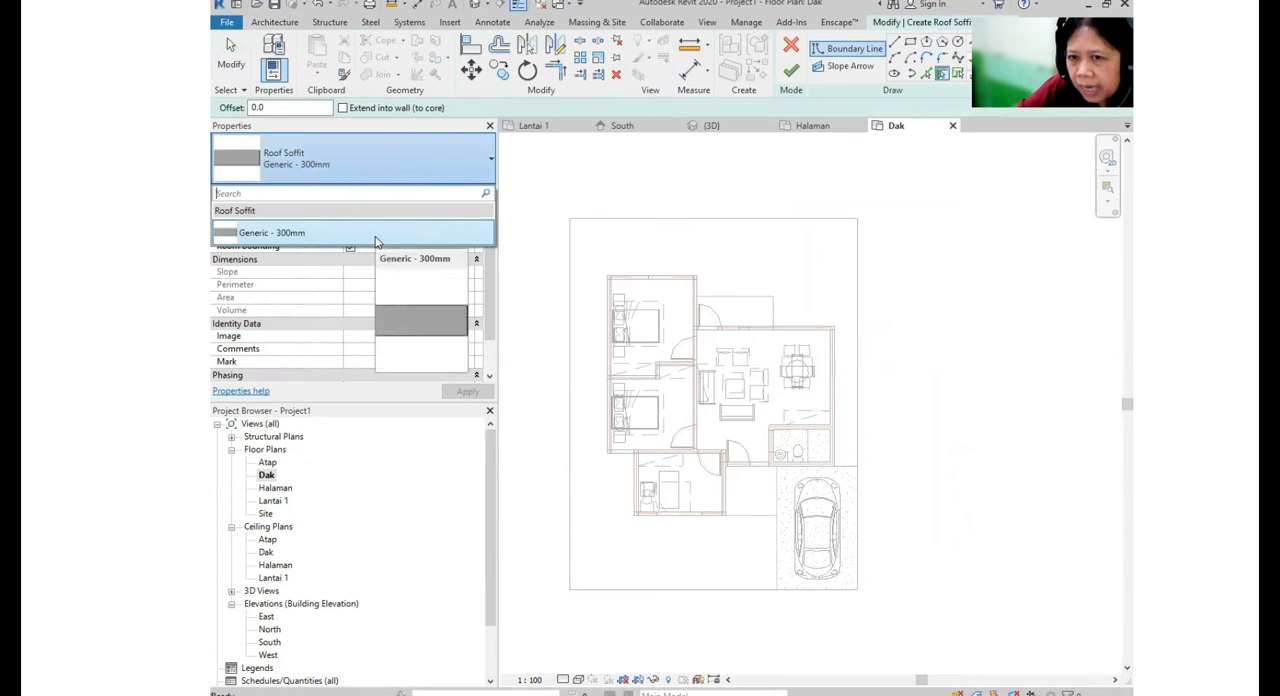
left_click(376, 243)
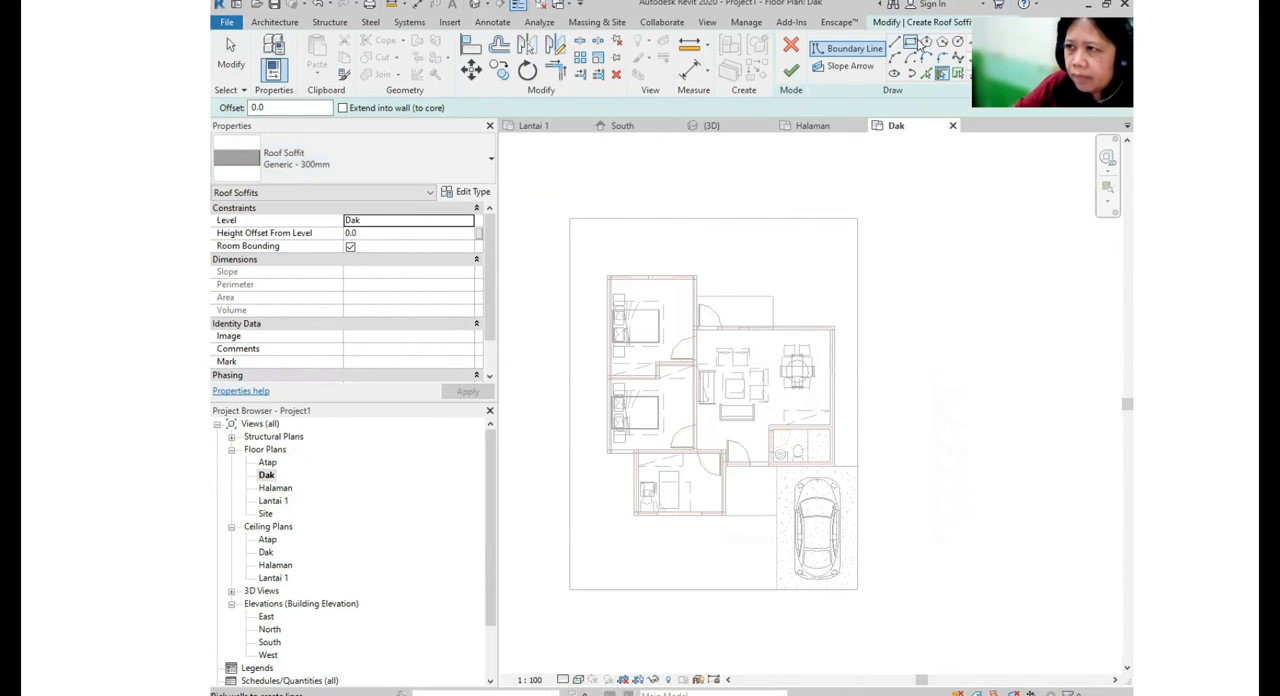
- Sketch a rectangular soffit boundary about 2050 by 2000 mm over the front terrace, from the corner where the two front walls meet
key("ctrl")
key("ctrl")
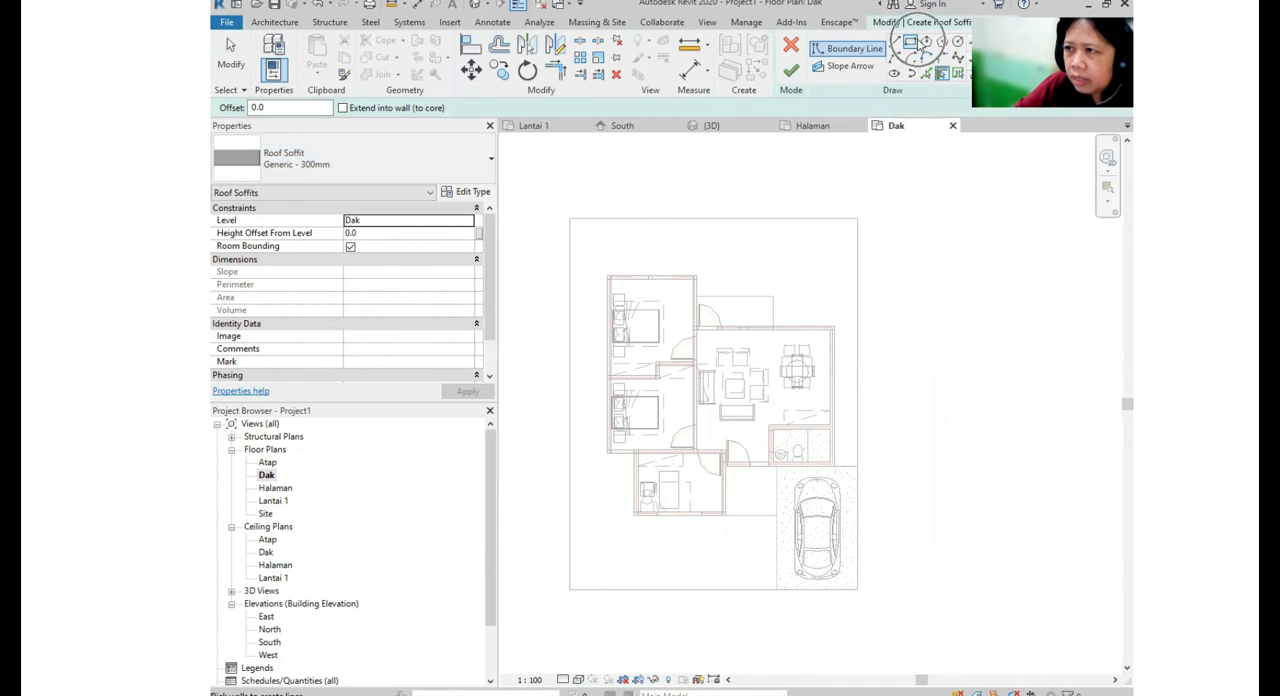
left_click(913, 45)
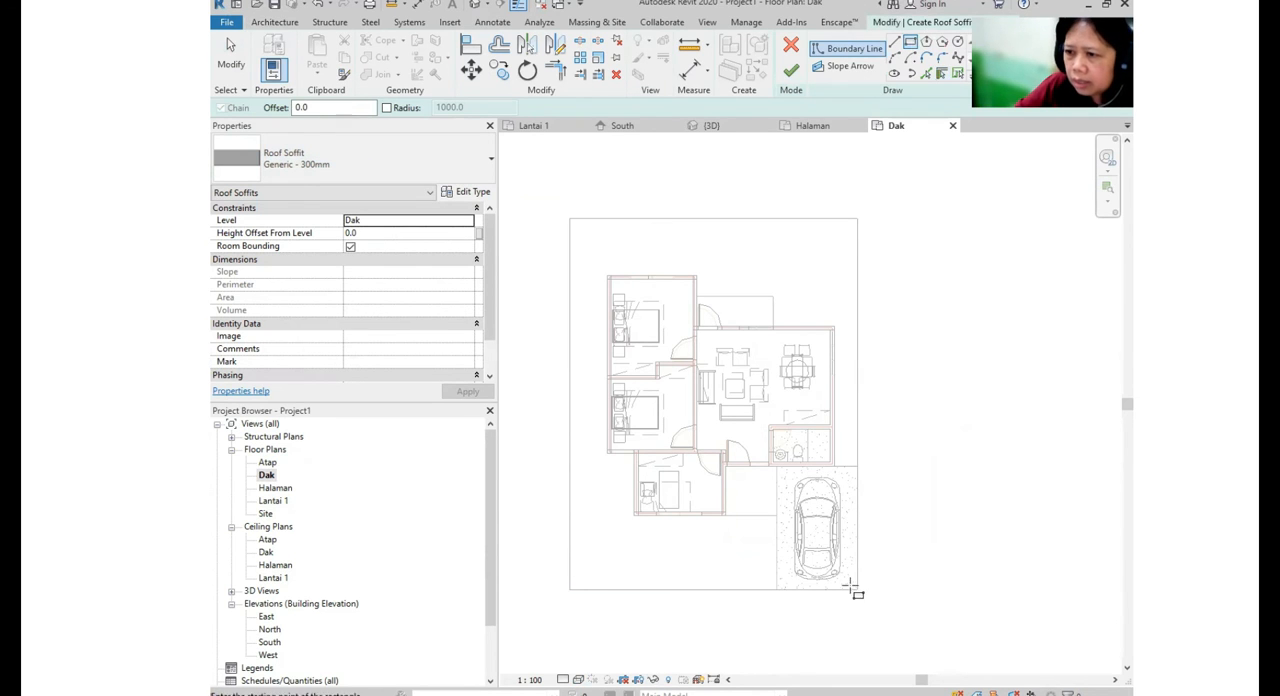
scroll(850, 580, "up", 3)
scroll(612, 315, "up", 1)
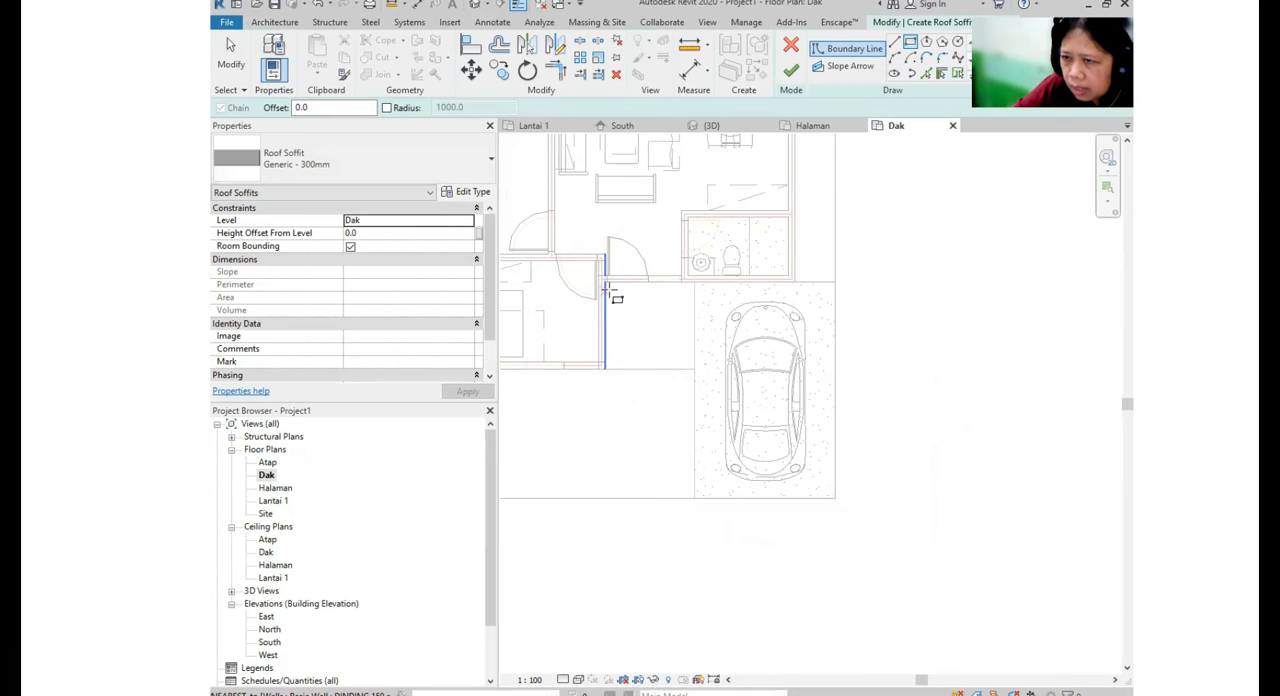
scroll(608, 285, "up", 2)
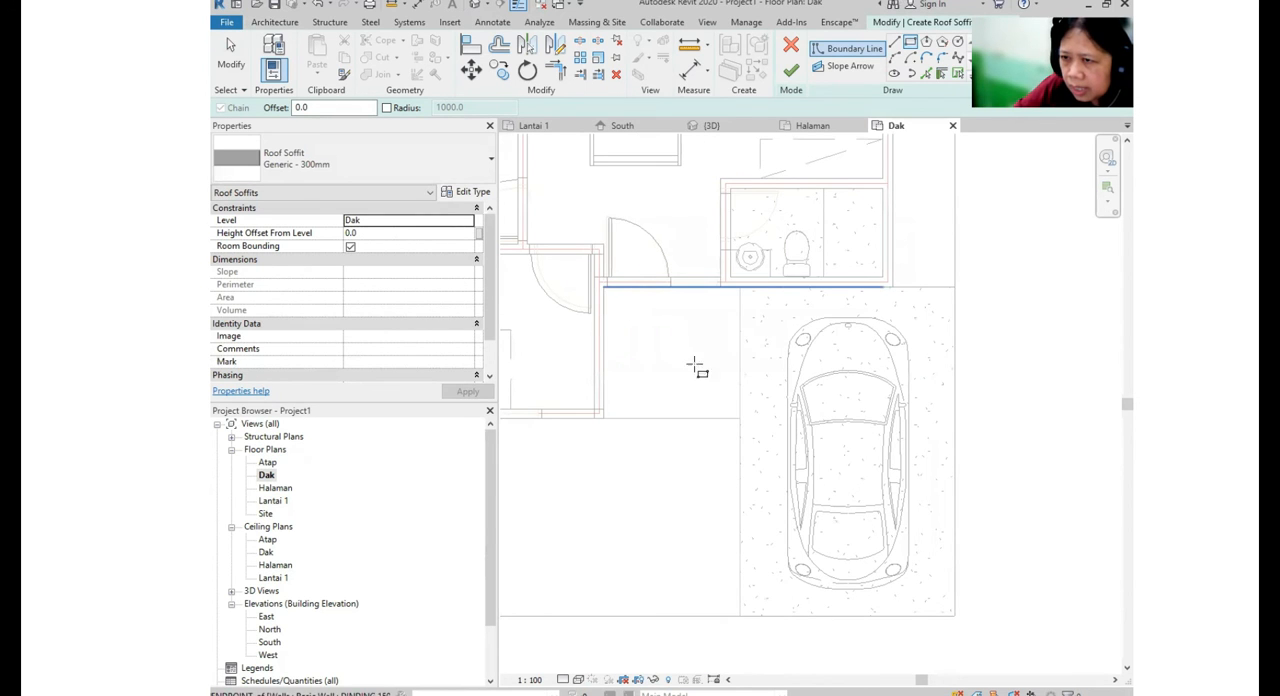
left_click(603, 287)
left_click(739, 417)
middle_click_drag(720, 456, 728, 450)
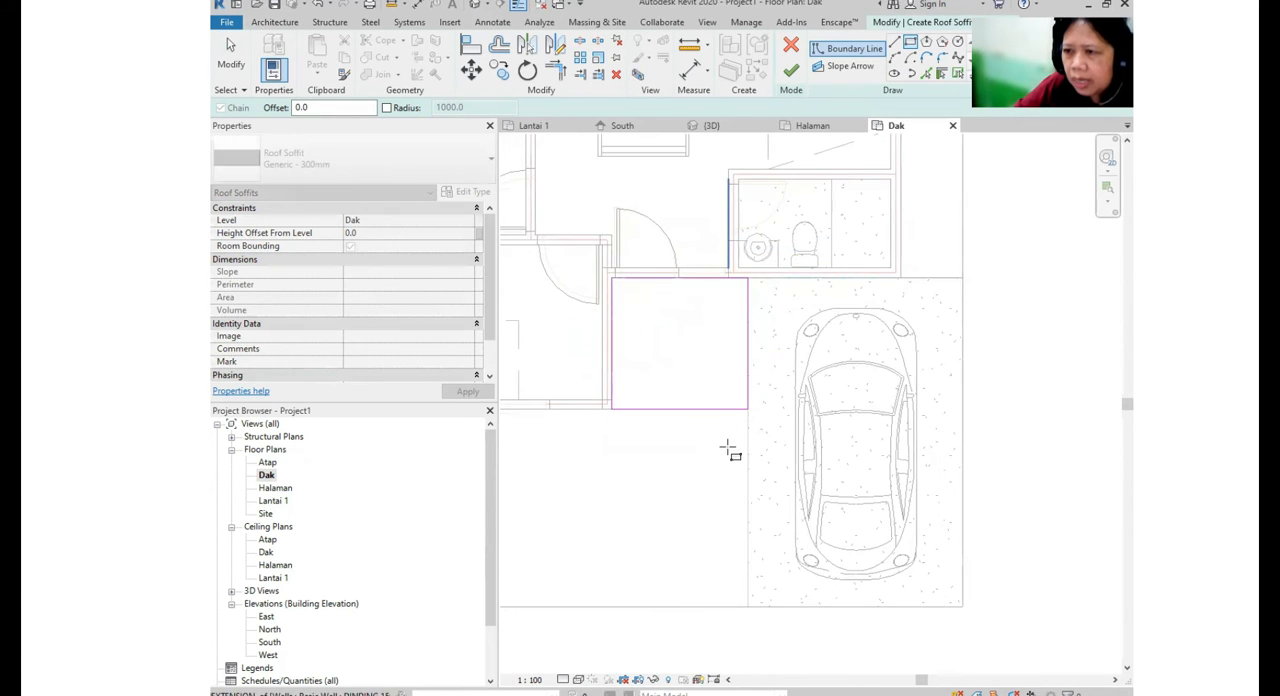
- Set both the depth and the width of the front terrace soffit boundary to 2500 mm, and finish the soffit
key("Escape")
left_click(716, 409)
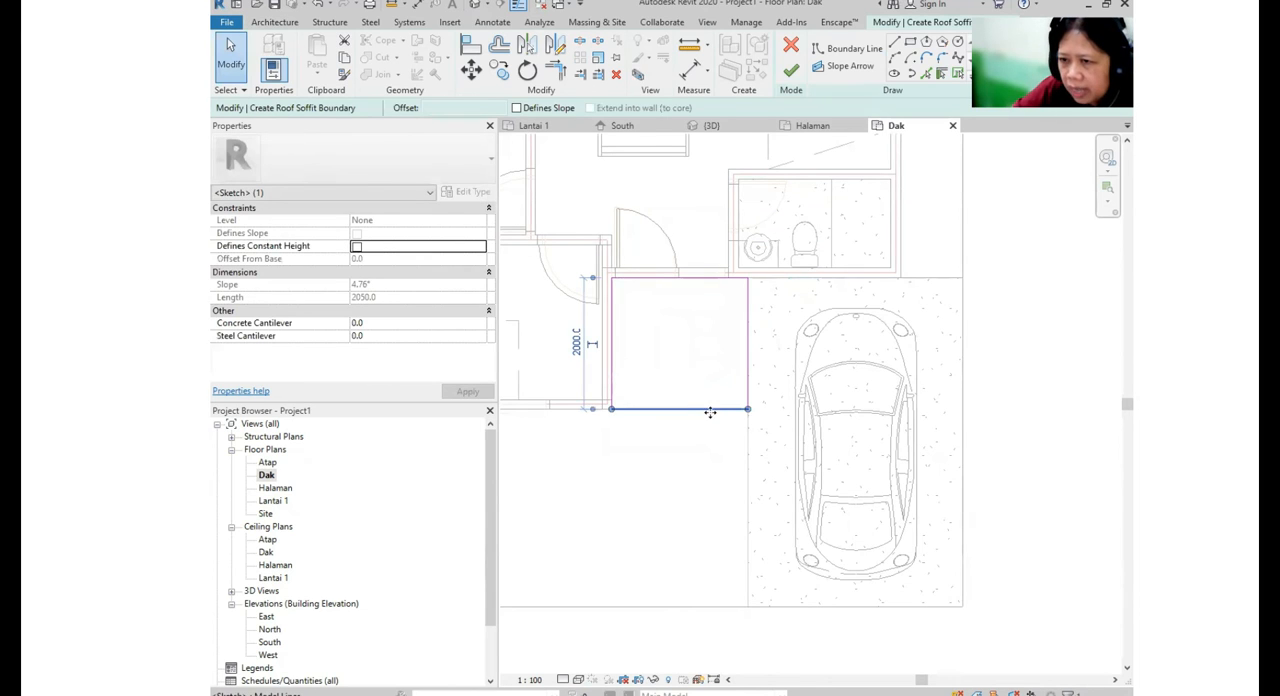
left_click(575, 344)
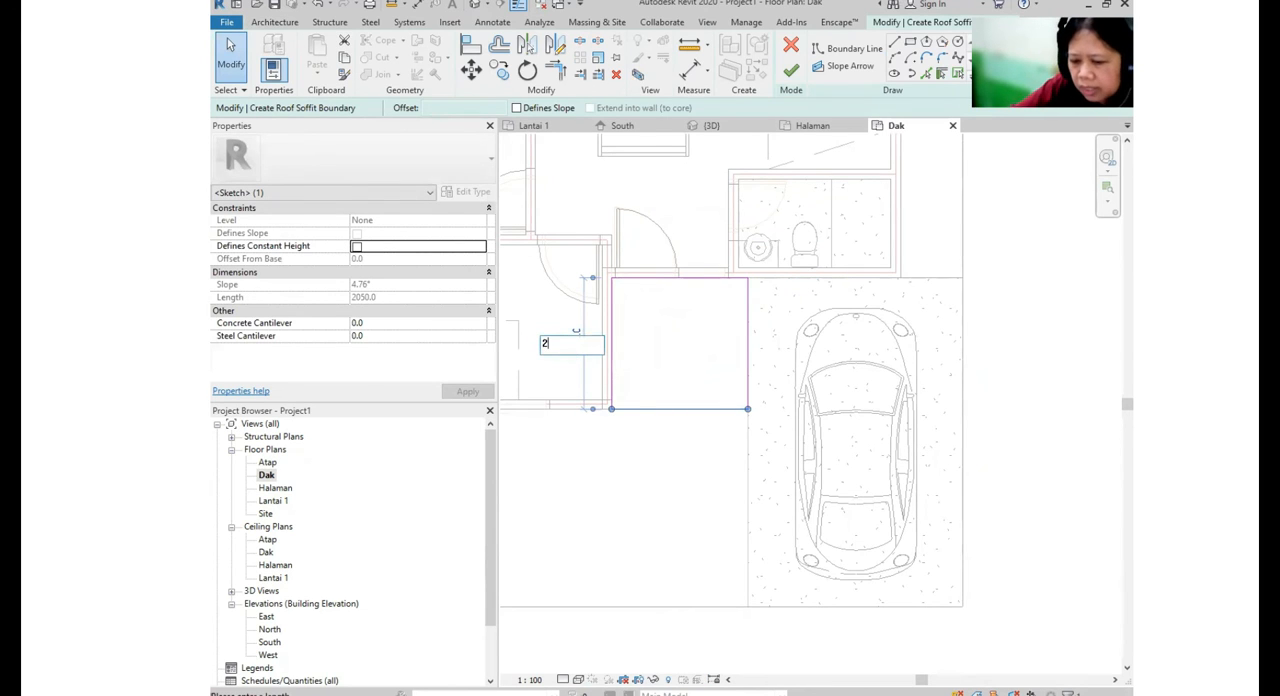
key("Return")
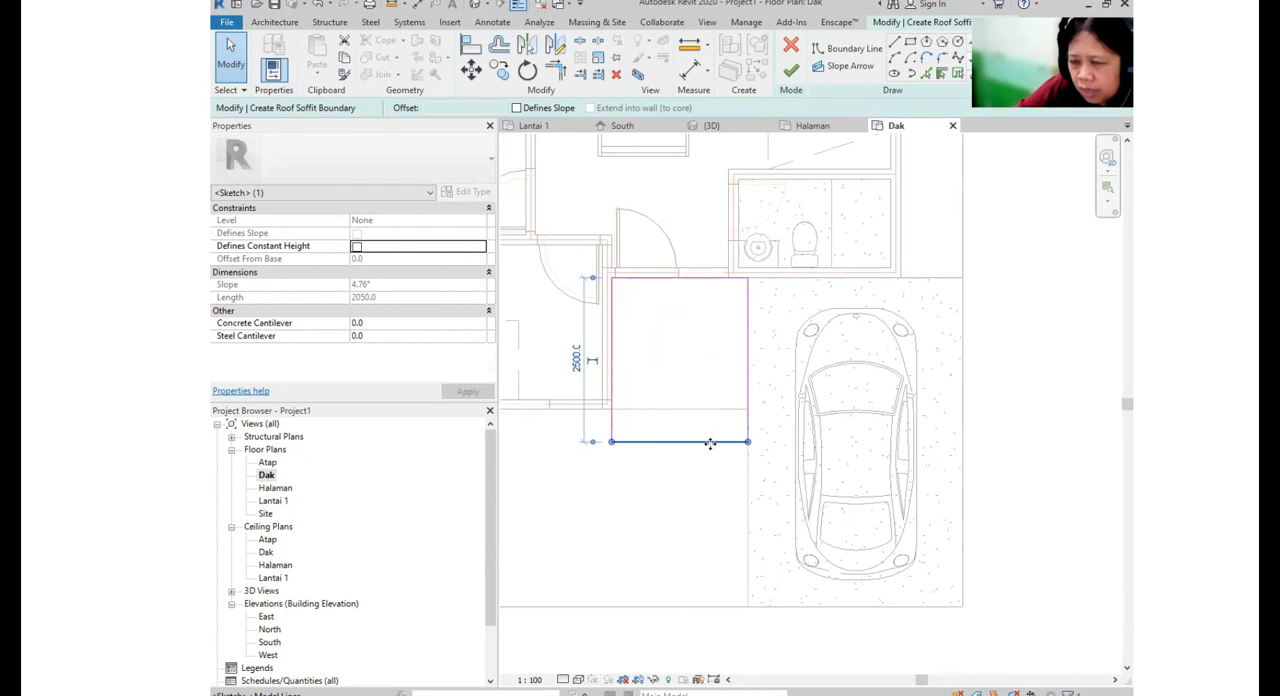
left_click(766, 380)
left_click(755, 378)
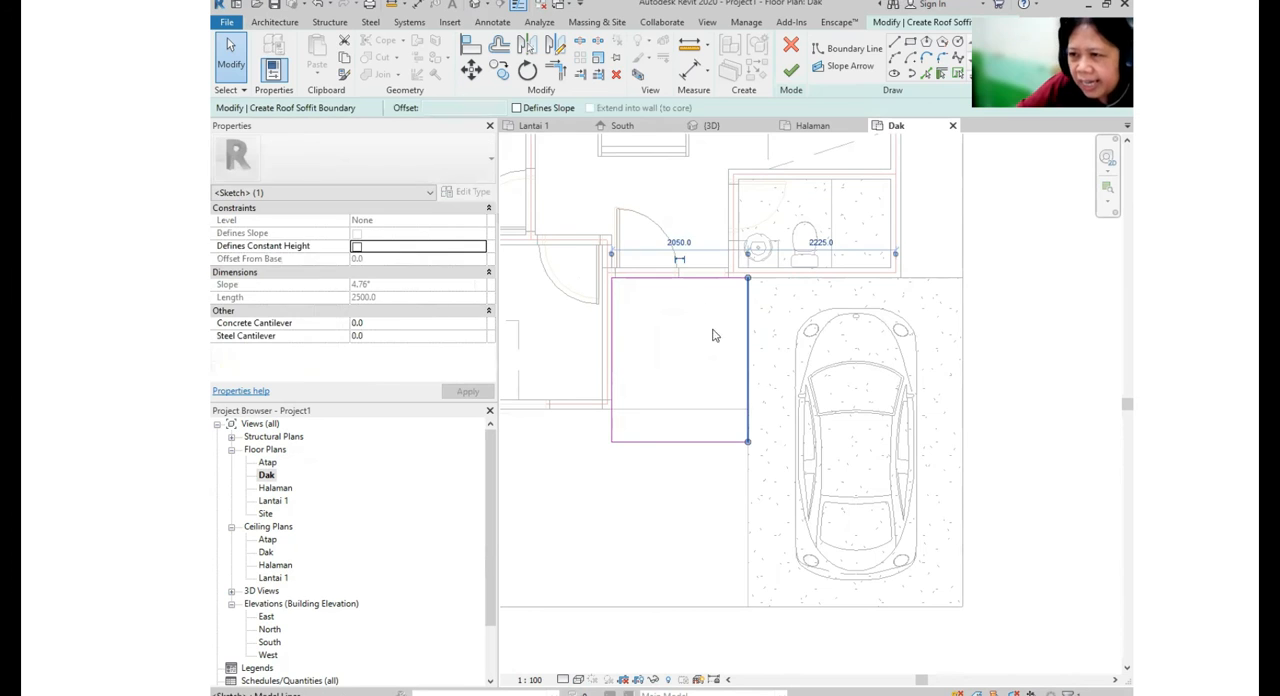
left_click(679, 245)
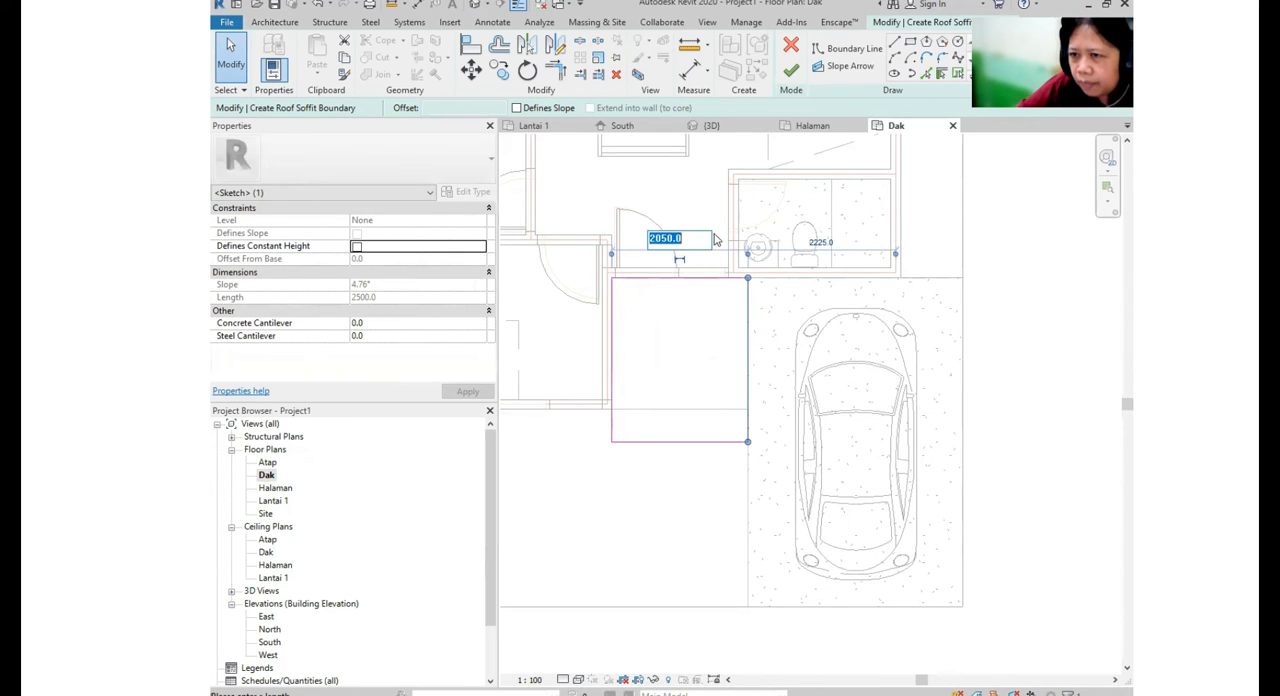
type("2")
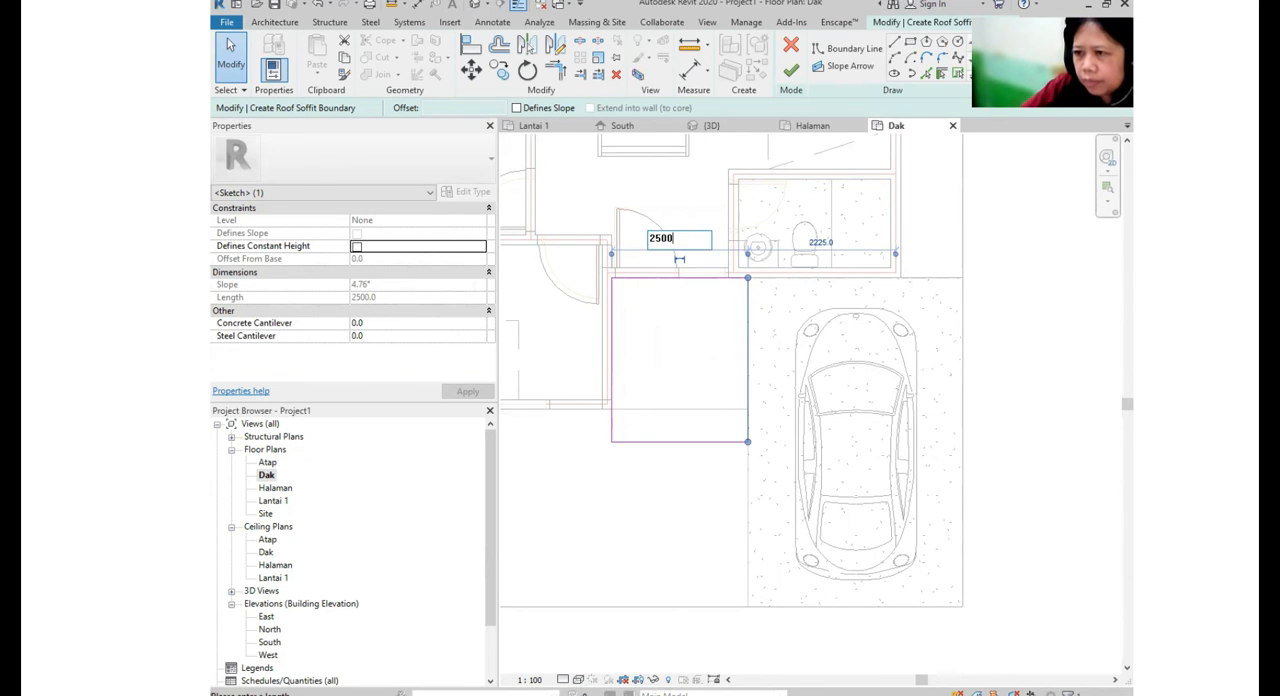
type("500")
key("Return")
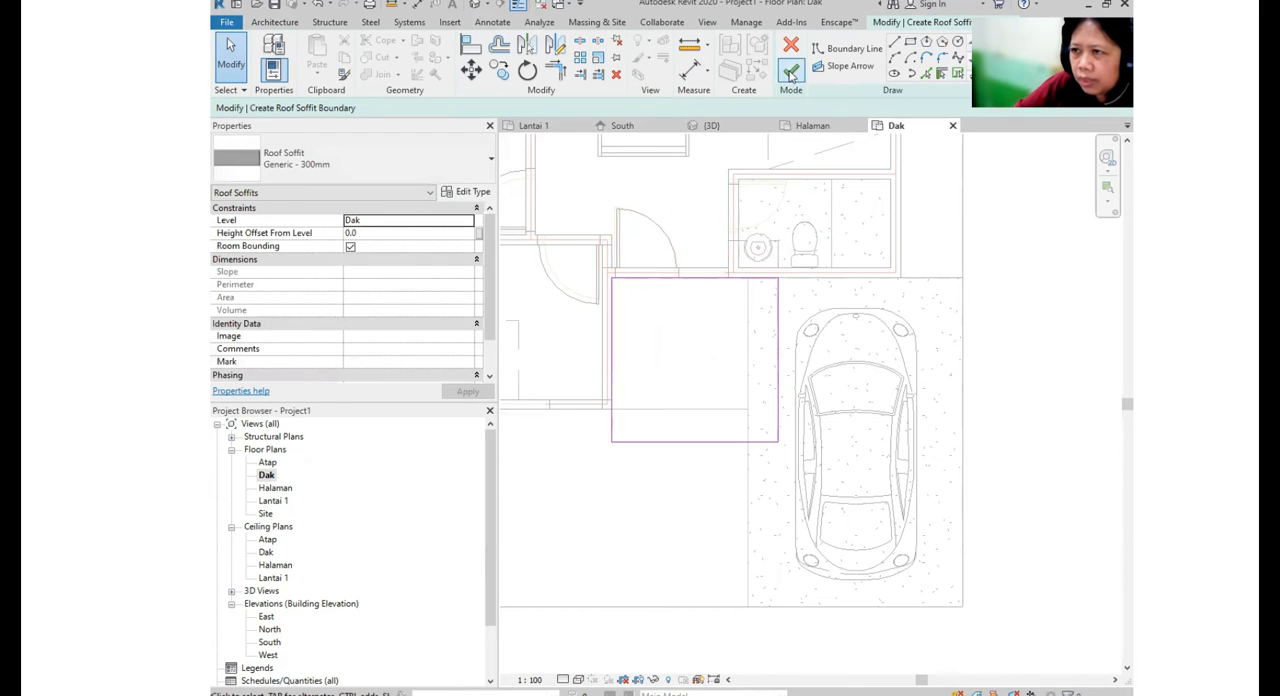
left_click(790, 70)
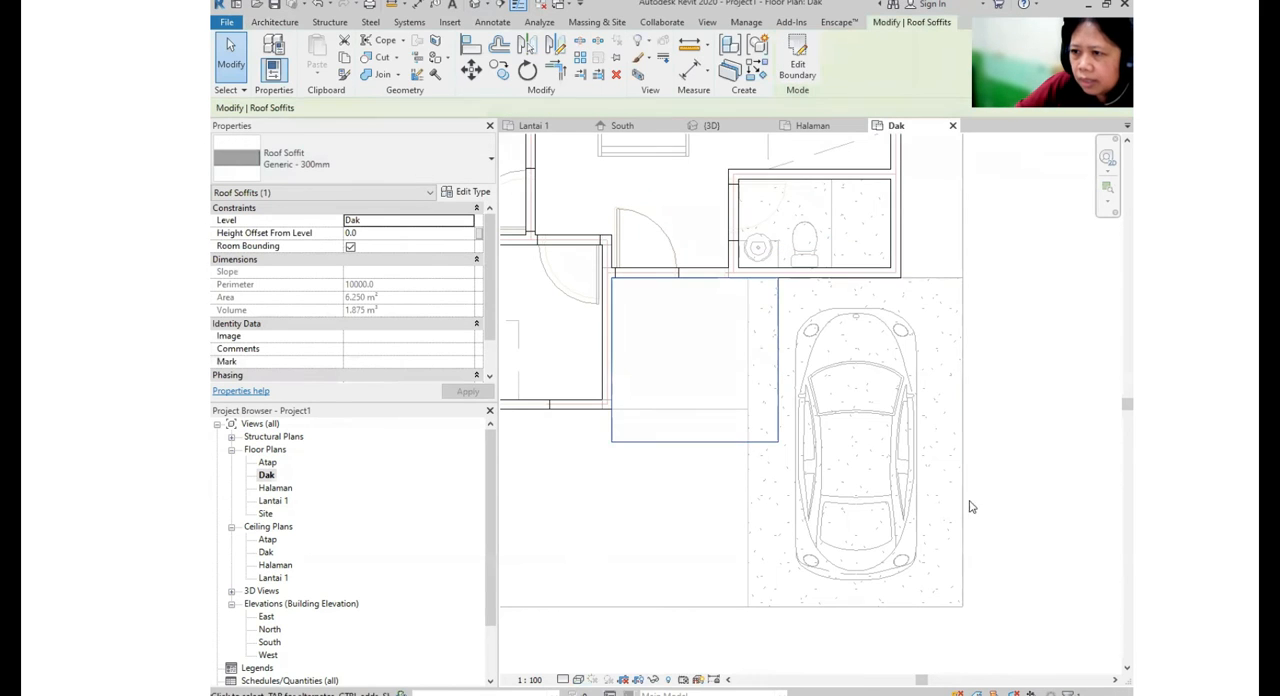
- Check the soffit above the front door in the 3D view
left_click(481, 5)
middle_click_drag(777, 368, 836, 370, "shift")
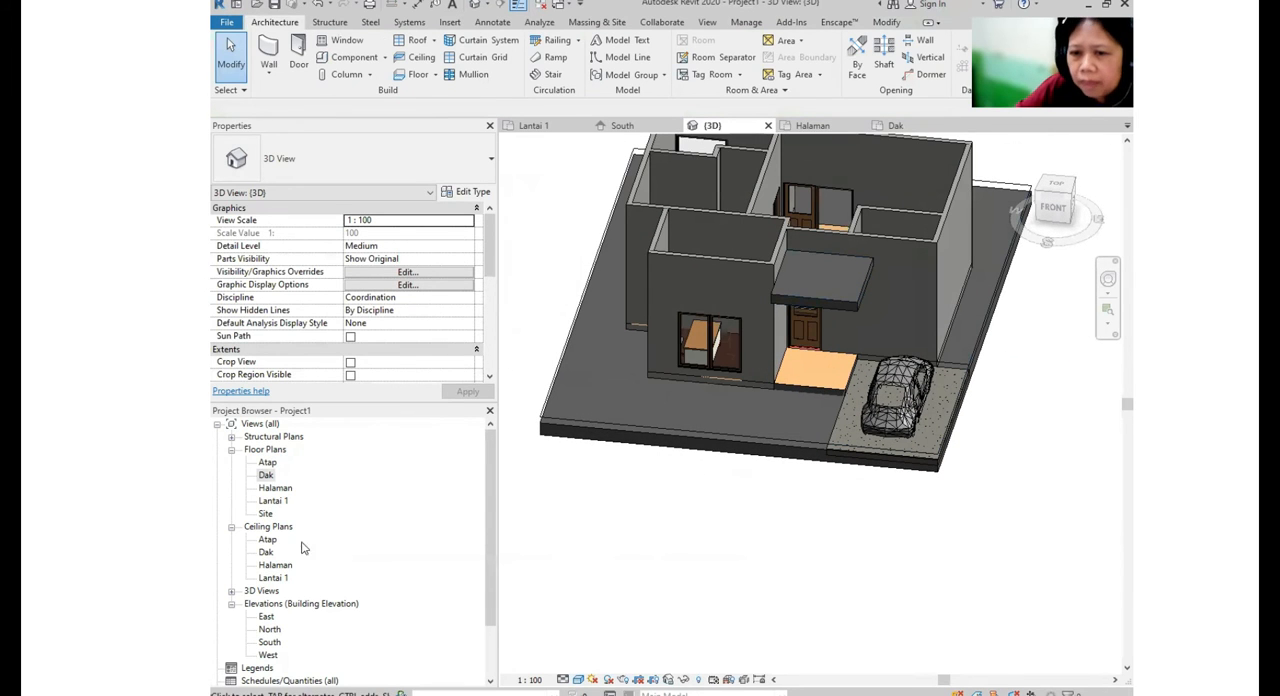
key("ctrl")
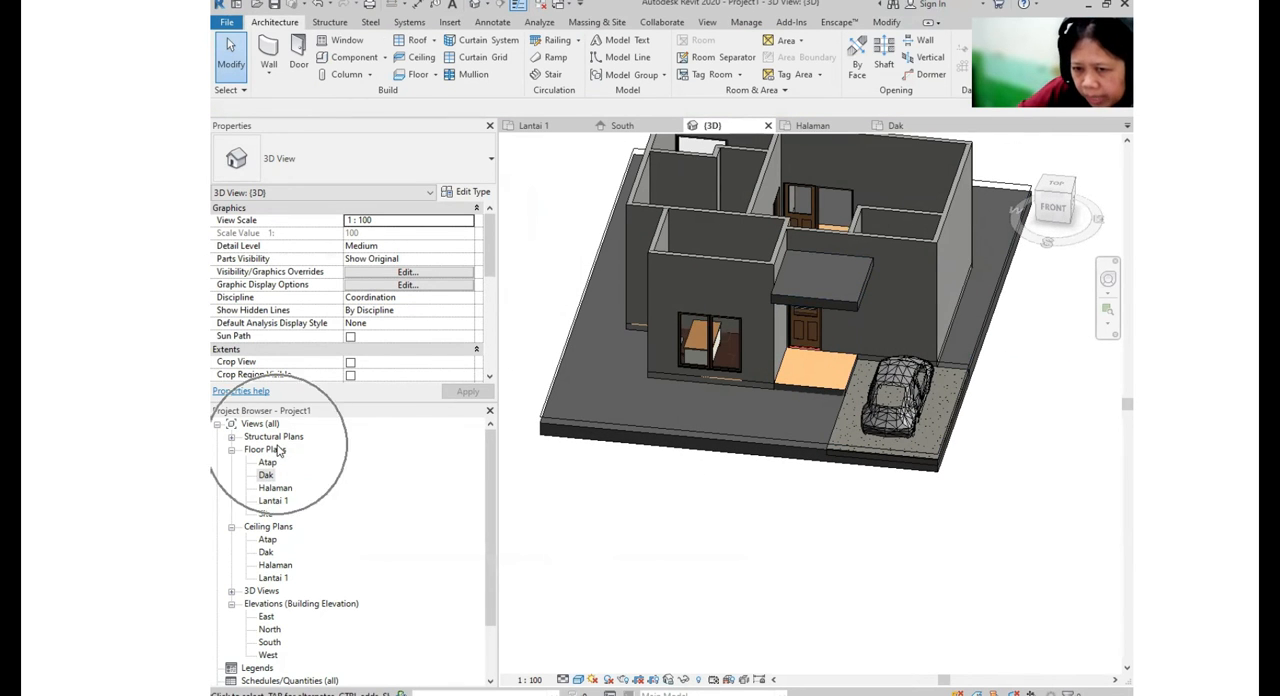
key("ctrl")
- Return to the Dak floor plan and sketch a second rectangular soffit boundary, about 1200 mm deep, over the back terrace outside the rear door
double_click(269, 478)
scroll(692, 275, "down", 1)
middle_click_drag(716, 164, 773, 477)
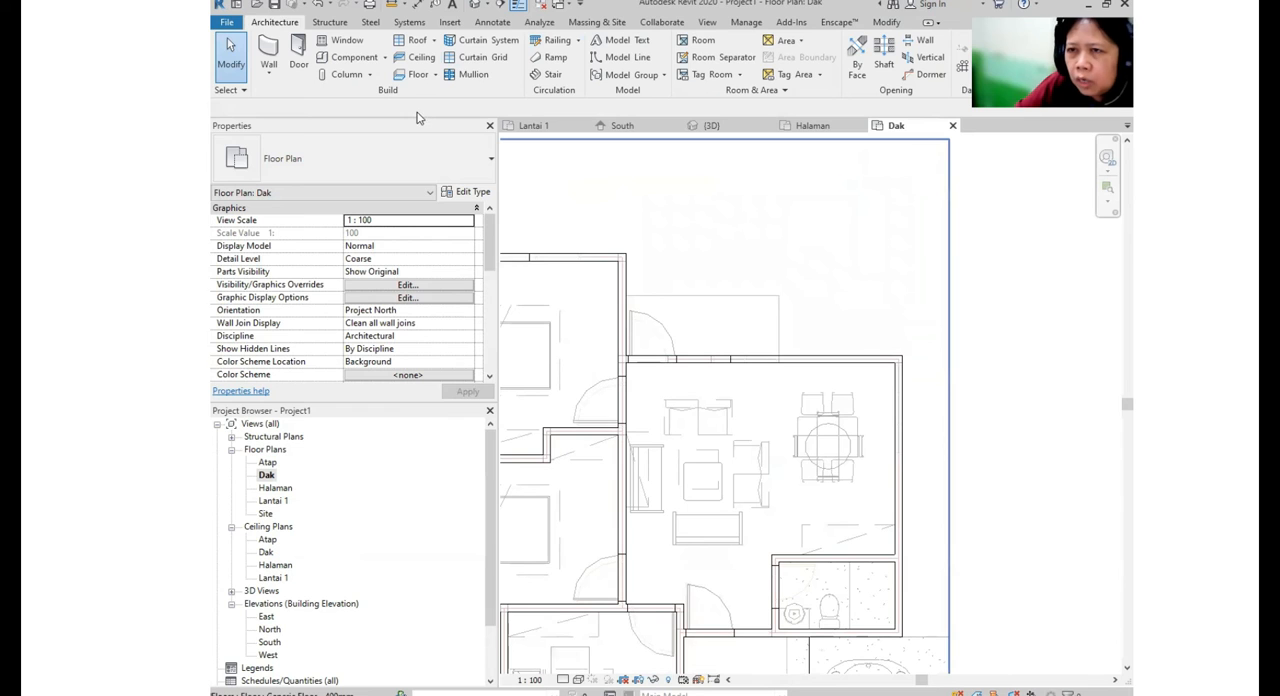
left_click(434, 41)
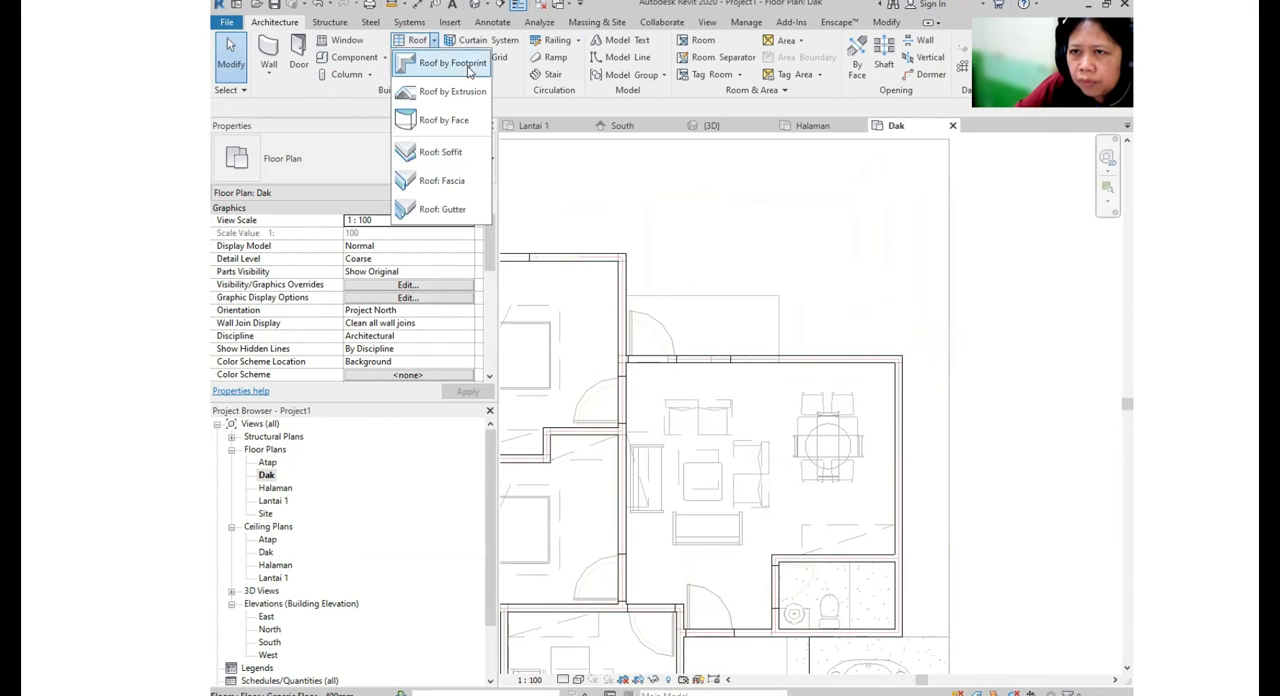
left_click(462, 154)
left_click(910, 42)
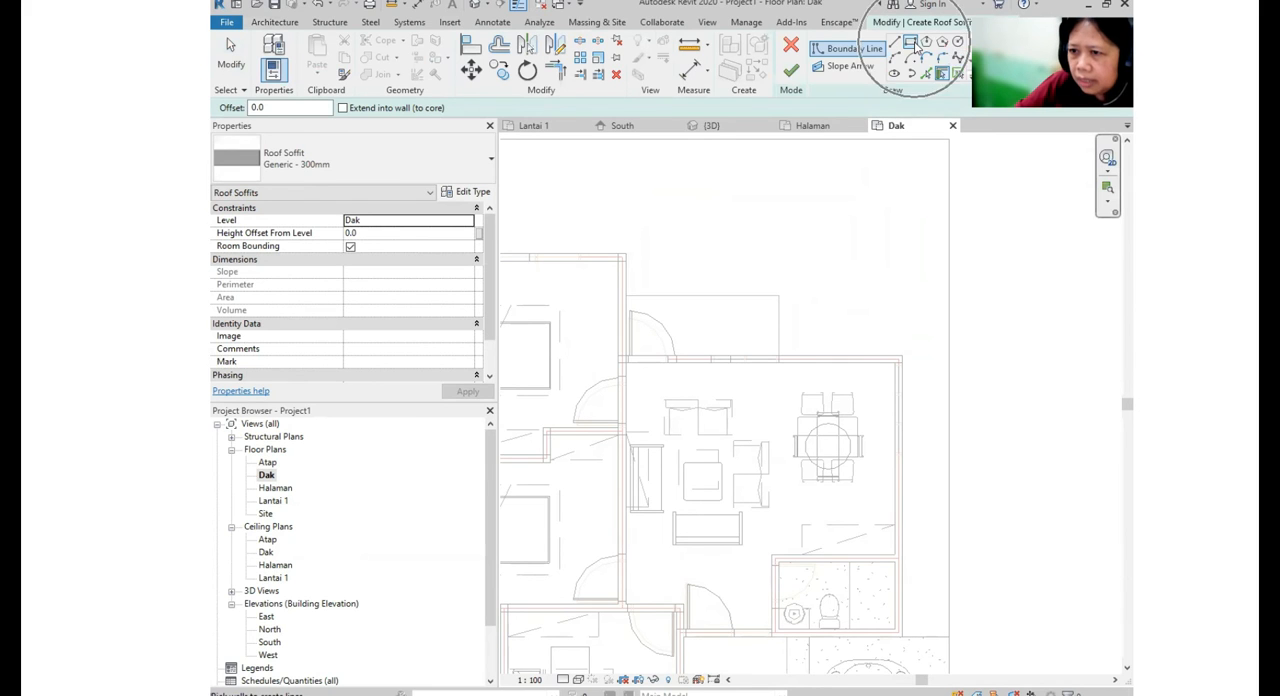
scroll(610, 372, "up", 2)
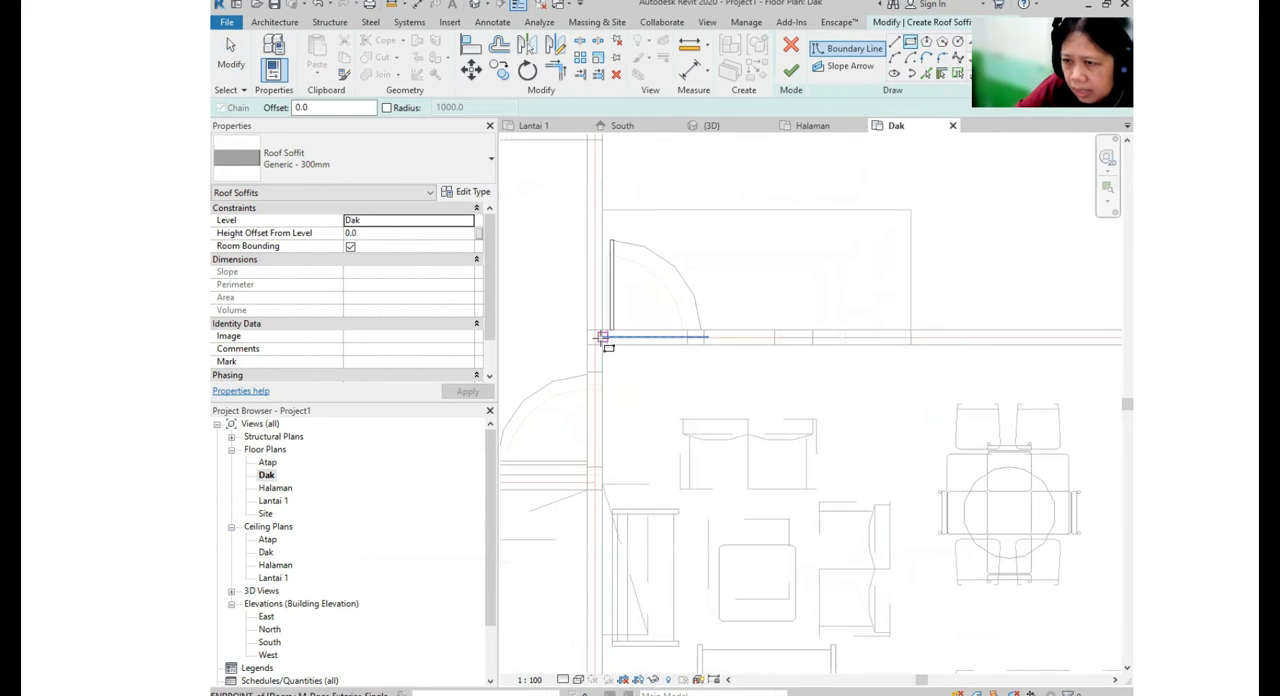
left_click(603, 341)
scroll(605, 335, "down", 2)
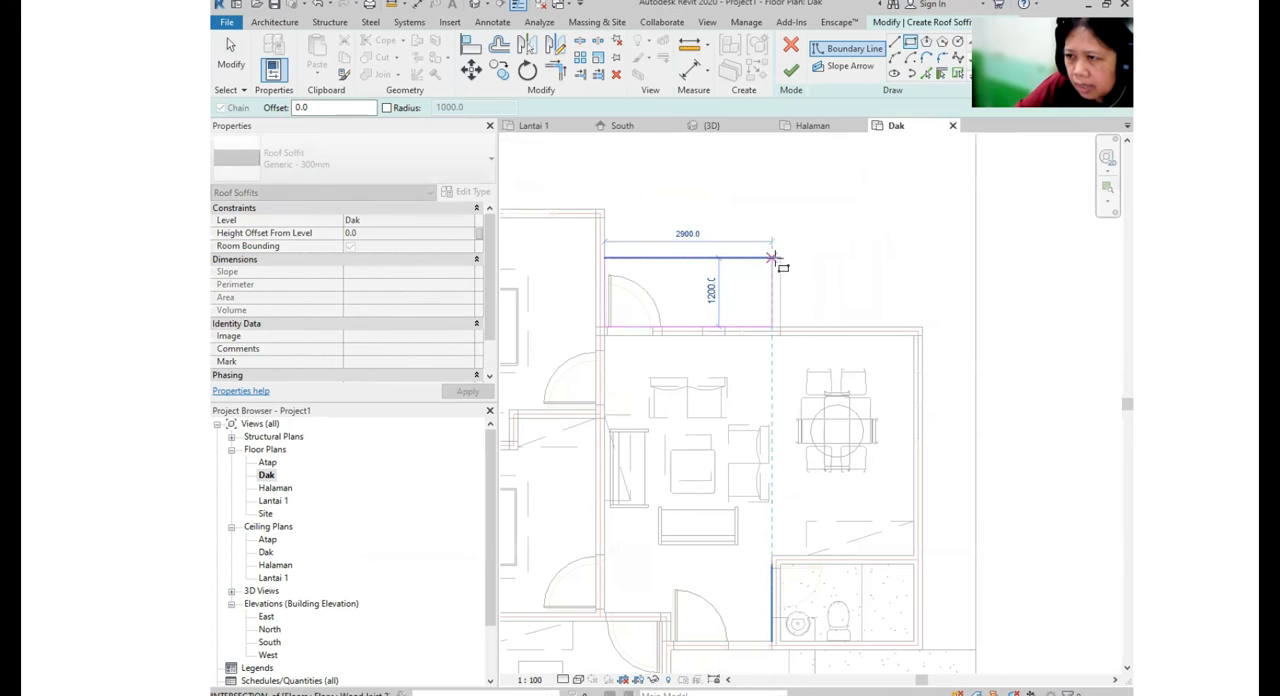
left_click(780, 259)
key("Escape")
- Set the back terrace soffit boundary to 3500 mm wide and 1700 mm deep, and finish the soffit
key("Escape")
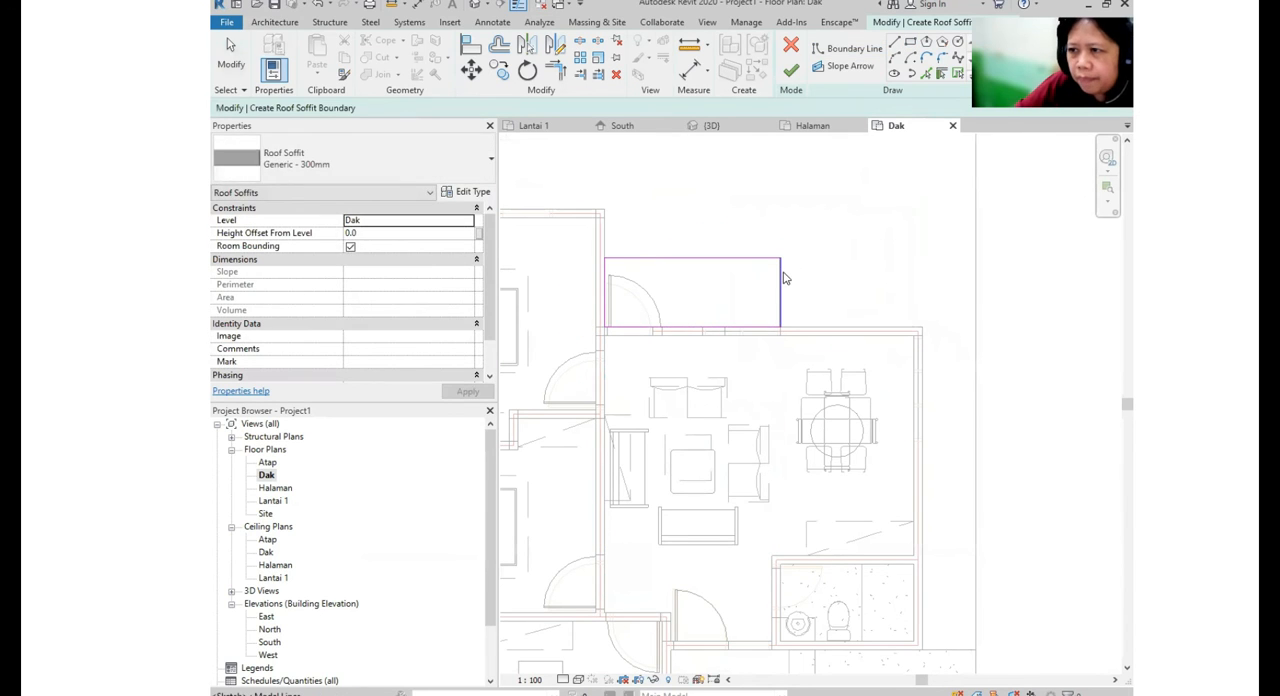
left_click(781, 278)
type("35")
key("Return")
key("Escape")
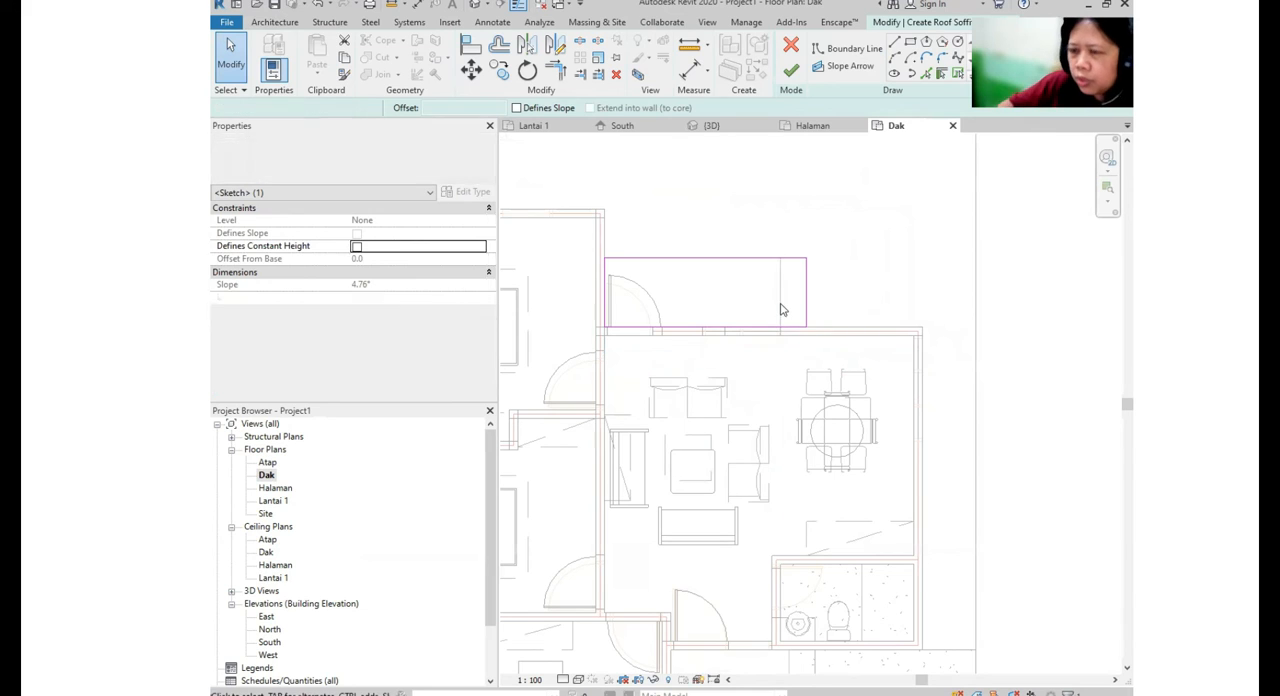
left_click(800, 260)
left_click(826, 292)
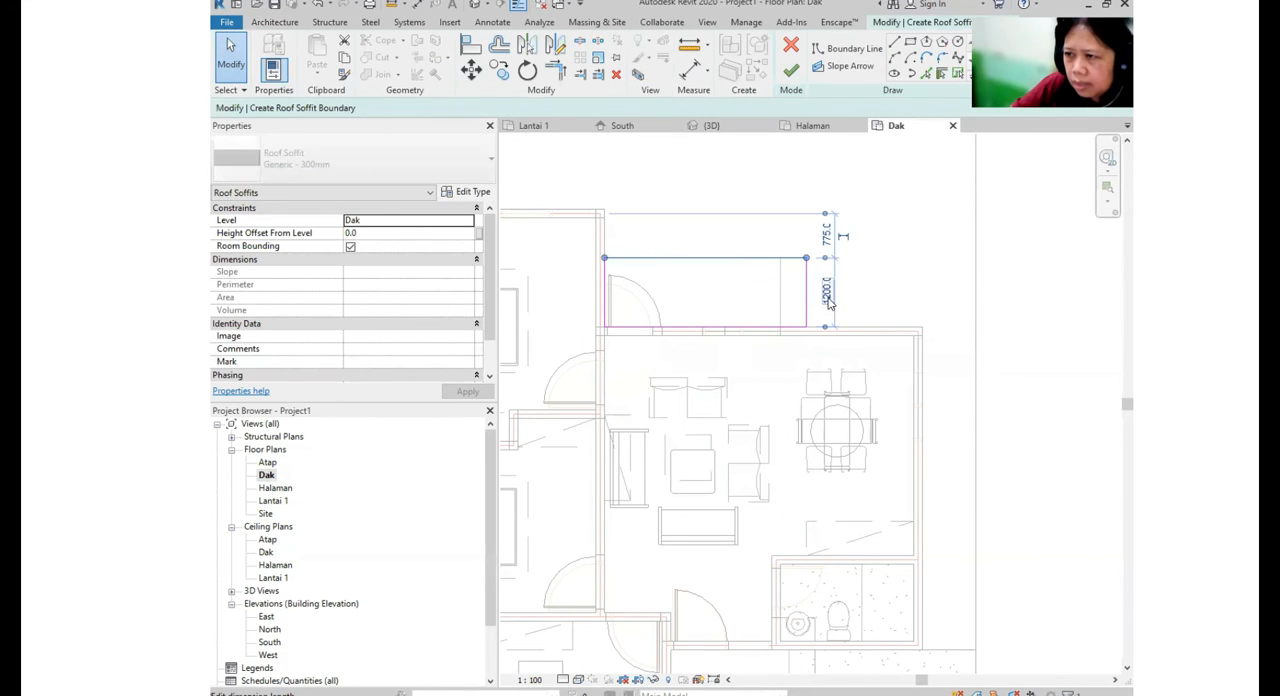
type("1700")
key("Return")
key("Escape")
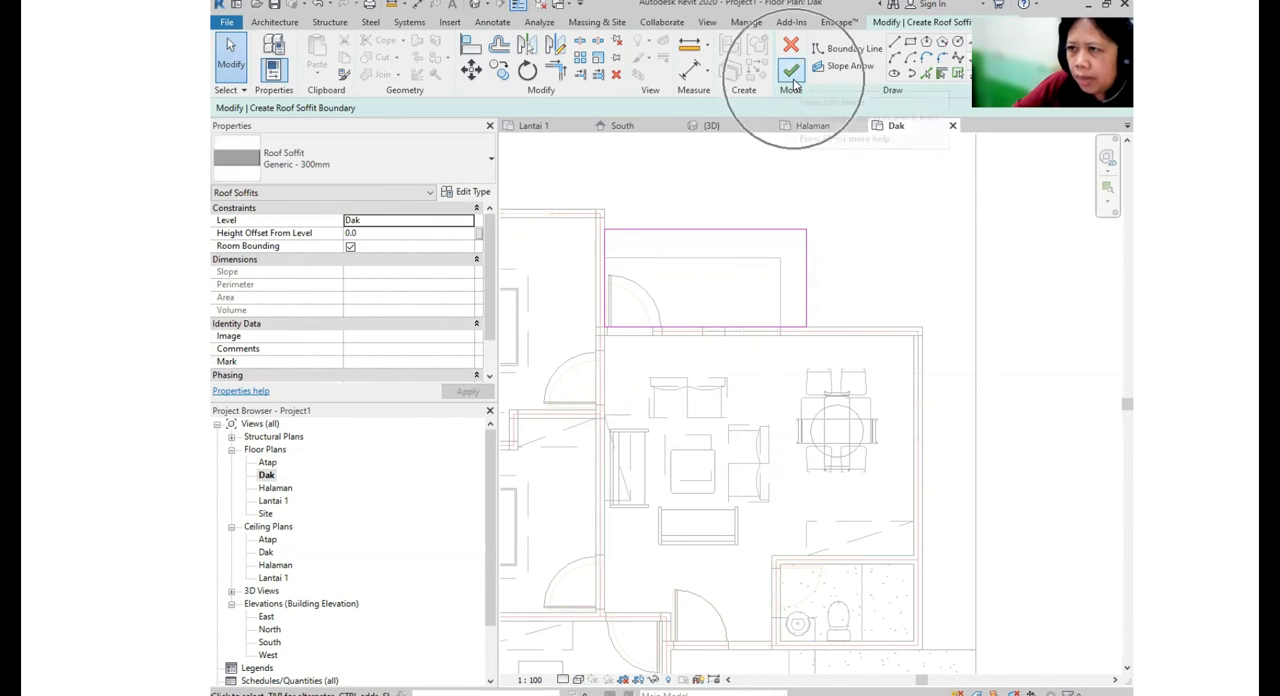
left_click(791, 72)
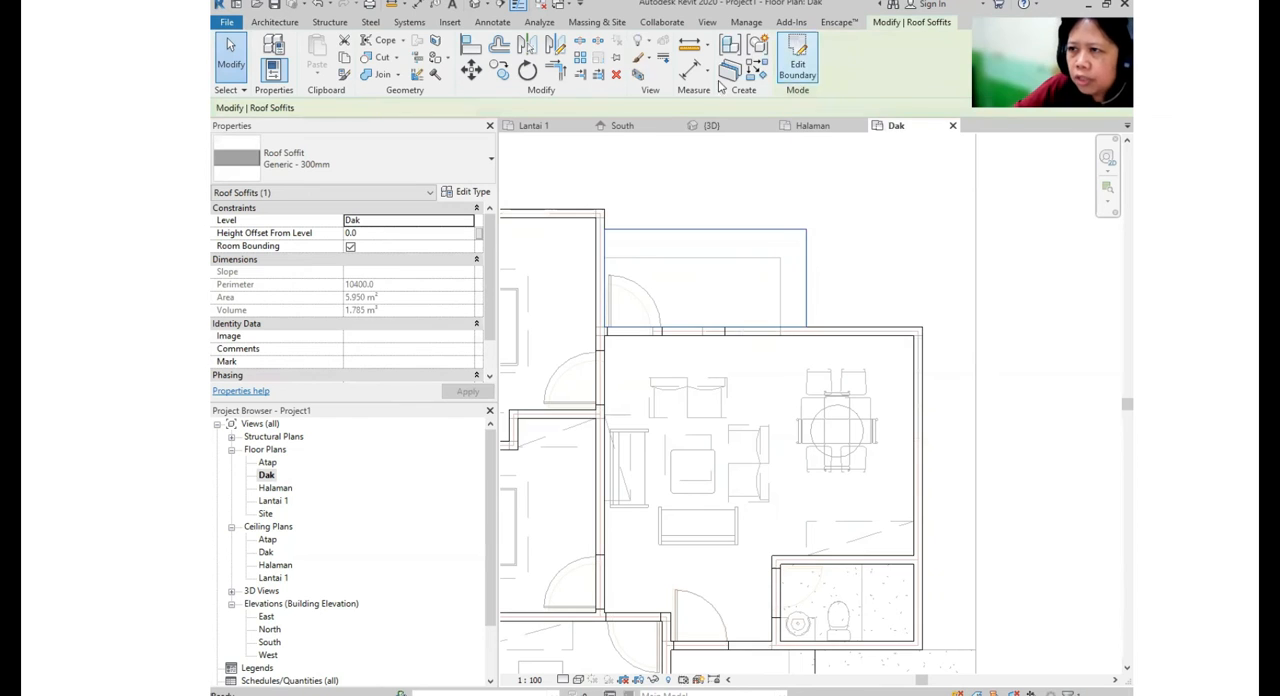
- Check the front and back soffits in the 3D view, and open the Atap floor plan
left_click(475, 4)
middle_click_drag(886, 363, 908, 268, "shift")
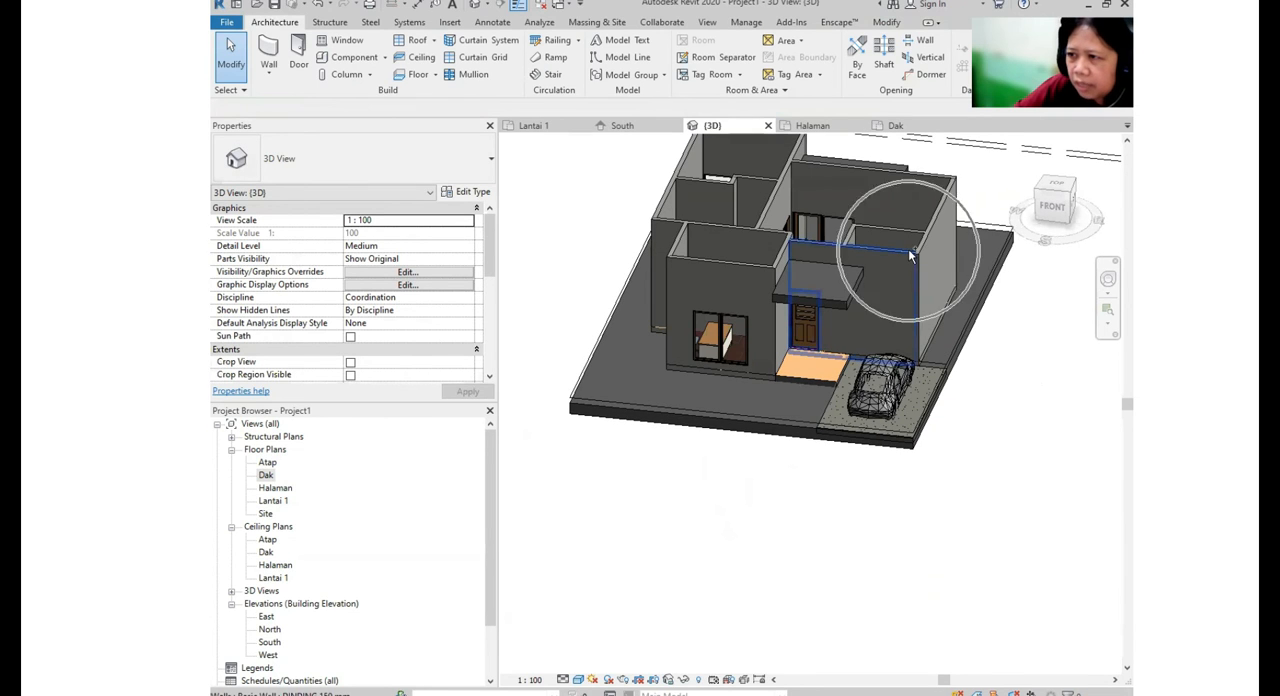
middle_click_drag(790, 295, 765, 425)
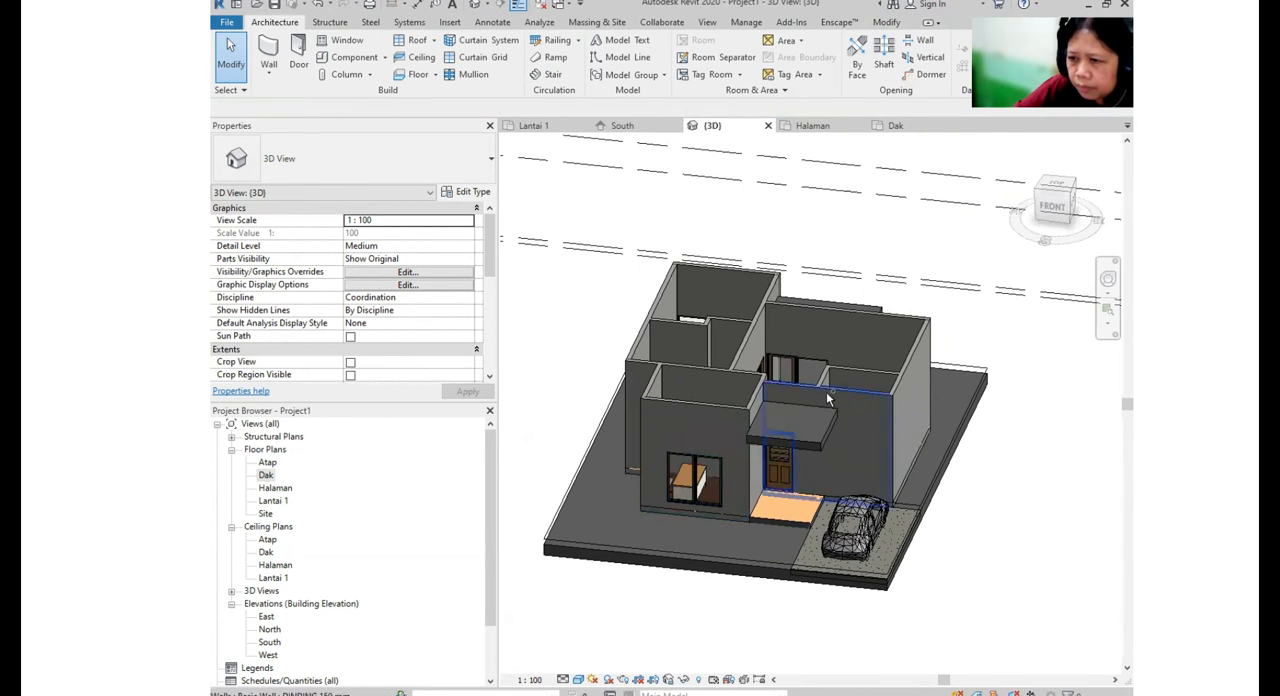
left_click(268, 467)
double_click(270, 463)
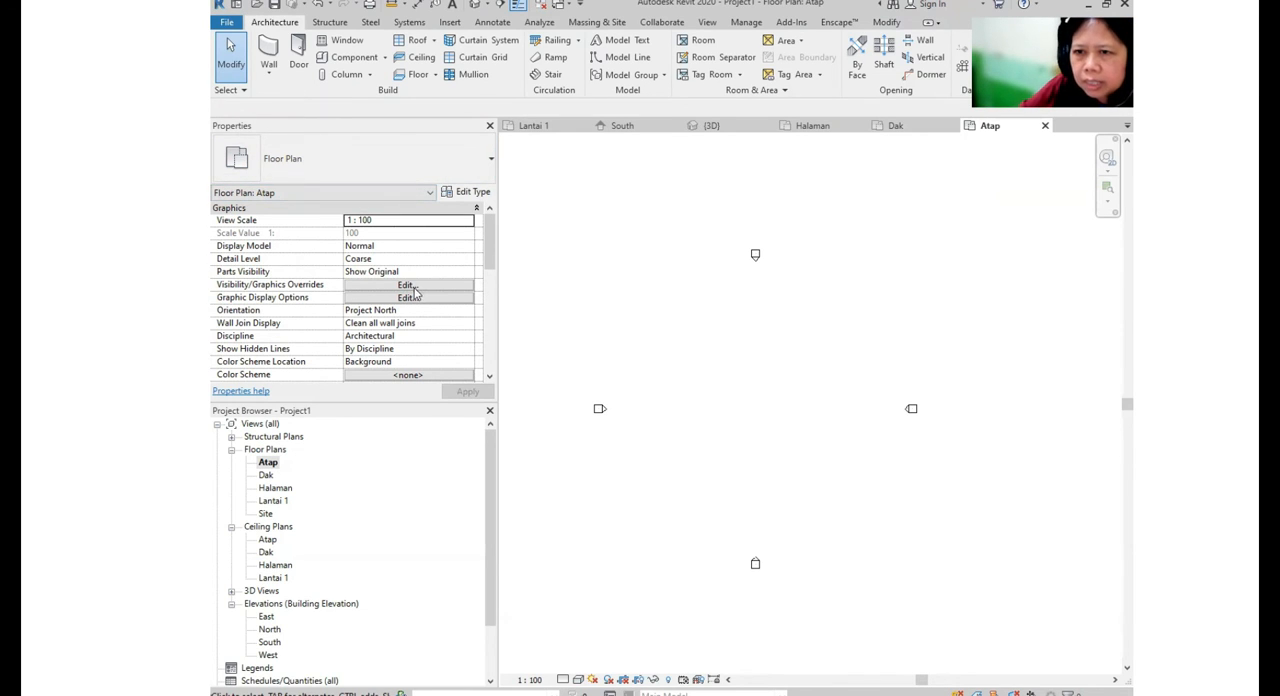
- Set the Atap floor plan's underlay base level to Lantai 1 and apply it
scroll(425, 291, "down", 2)
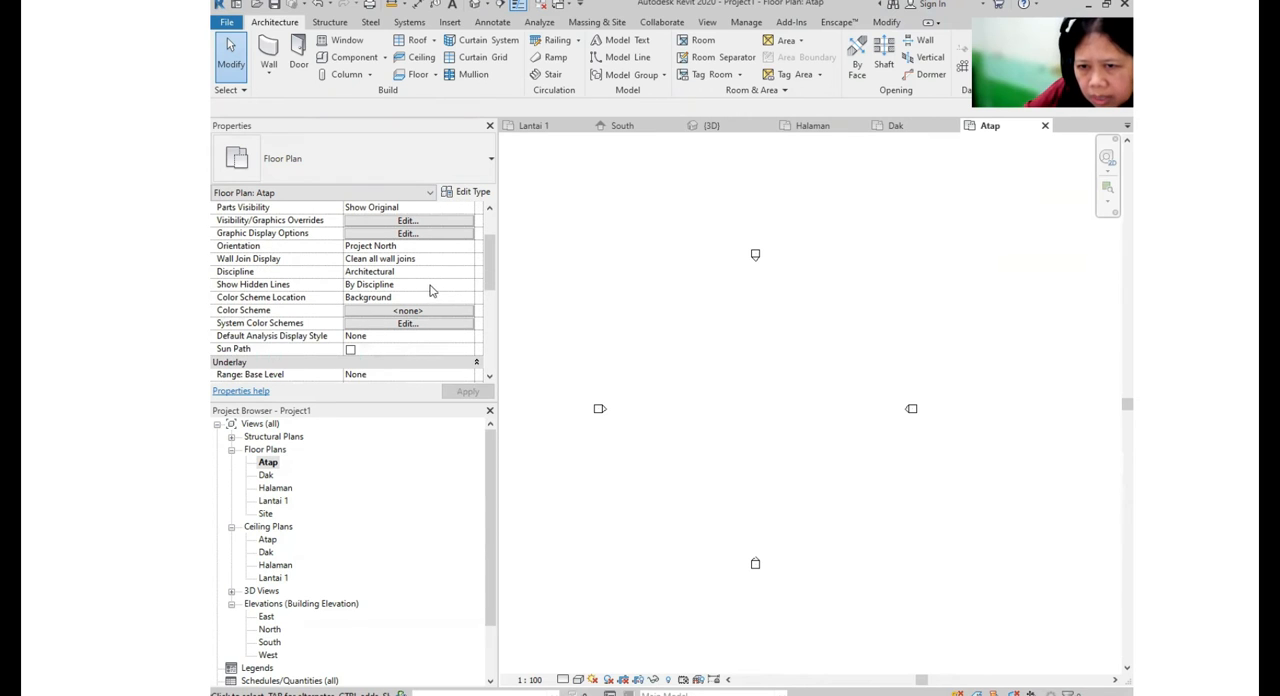
scroll(362, 339, "down", 1)
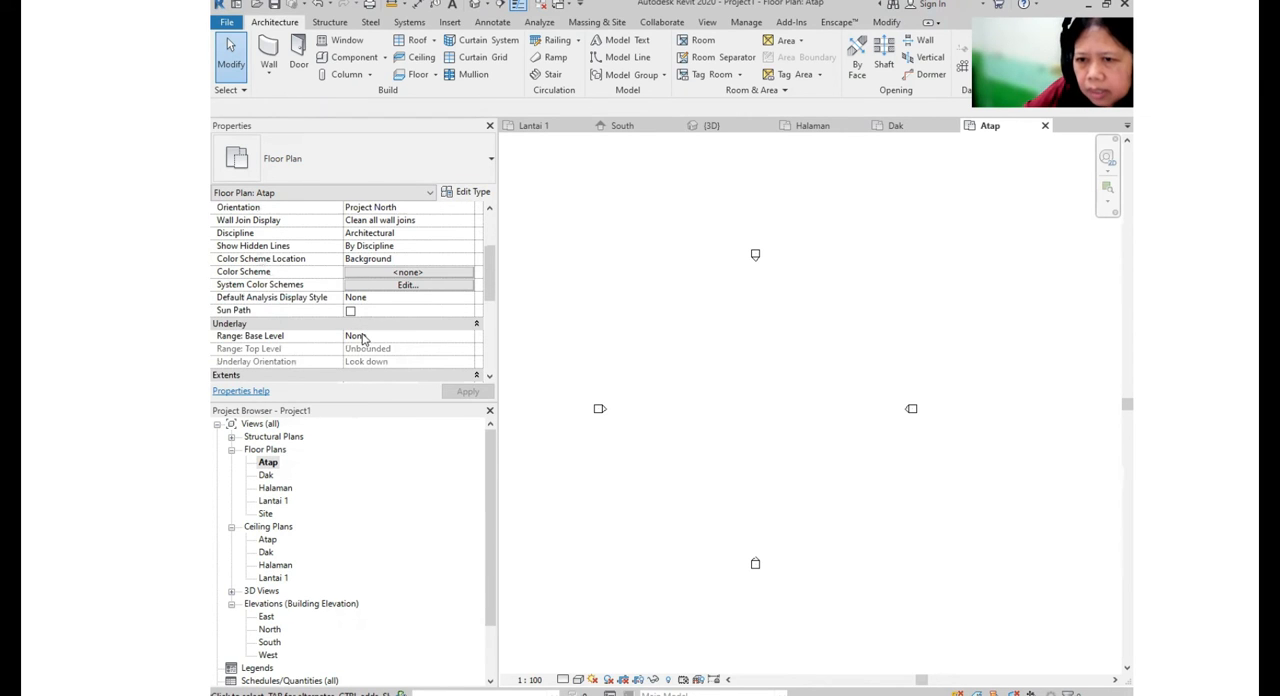
left_click(466, 338)
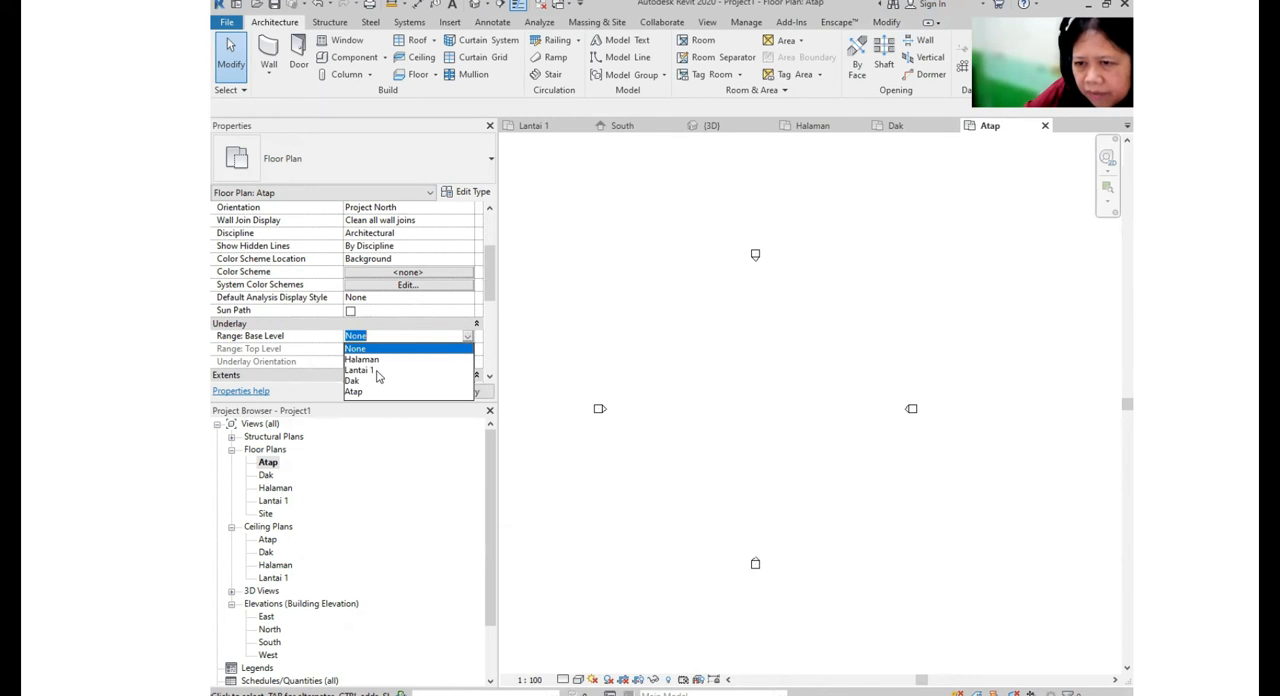
left_click(362, 370)
left_click(467, 391)
scroll(785, 425, "up", 4)
scroll(785, 398, "up", 3)
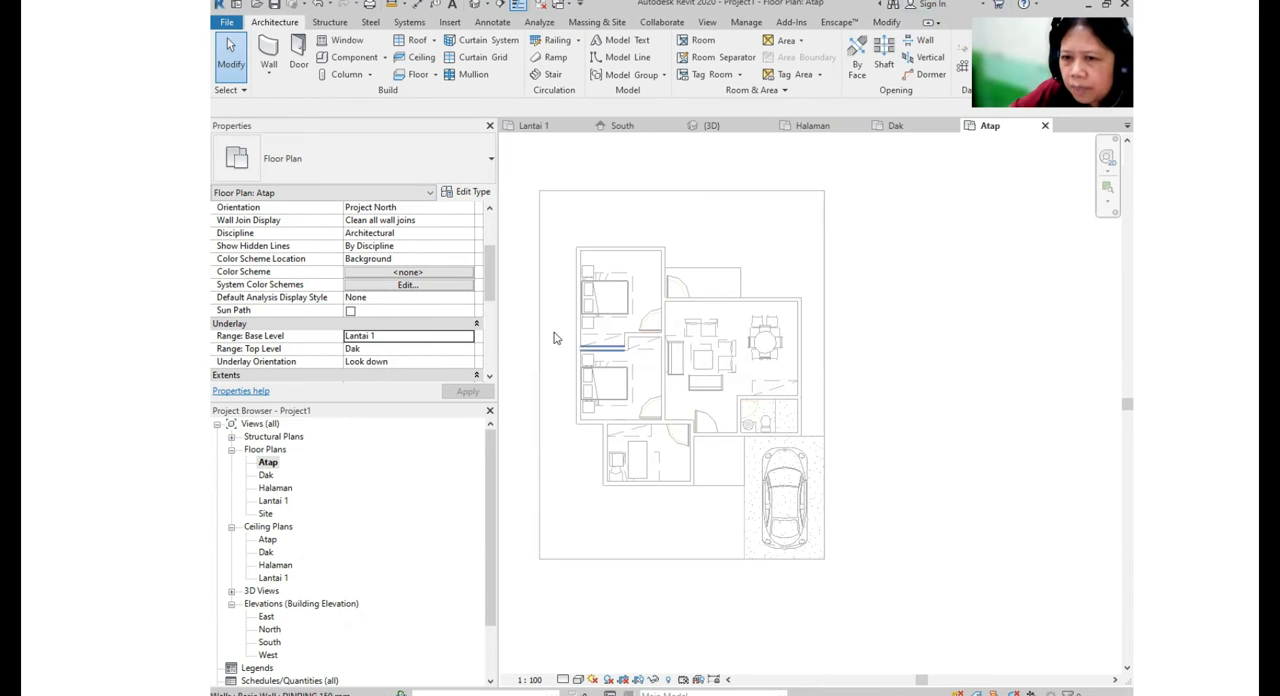
- Switch the Atap plan's underlay base level to None and back to Lantai 1
left_click(471, 339)
left_click(365, 348)
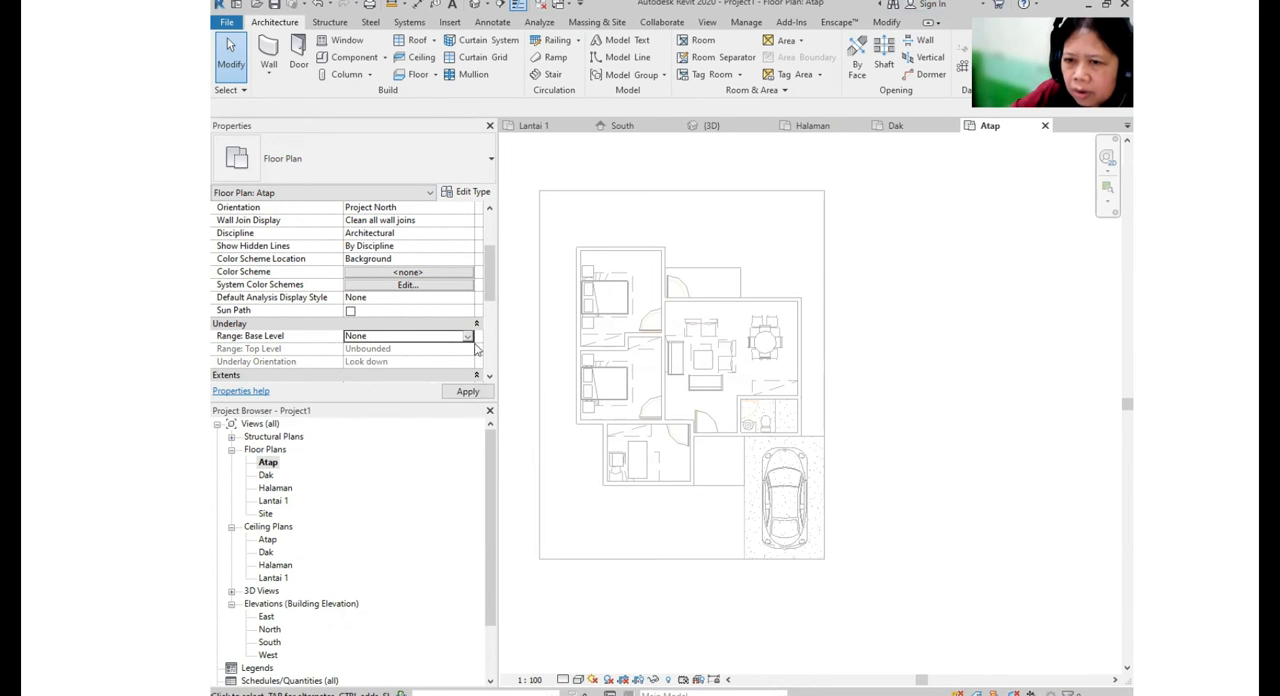
left_click(466, 339)
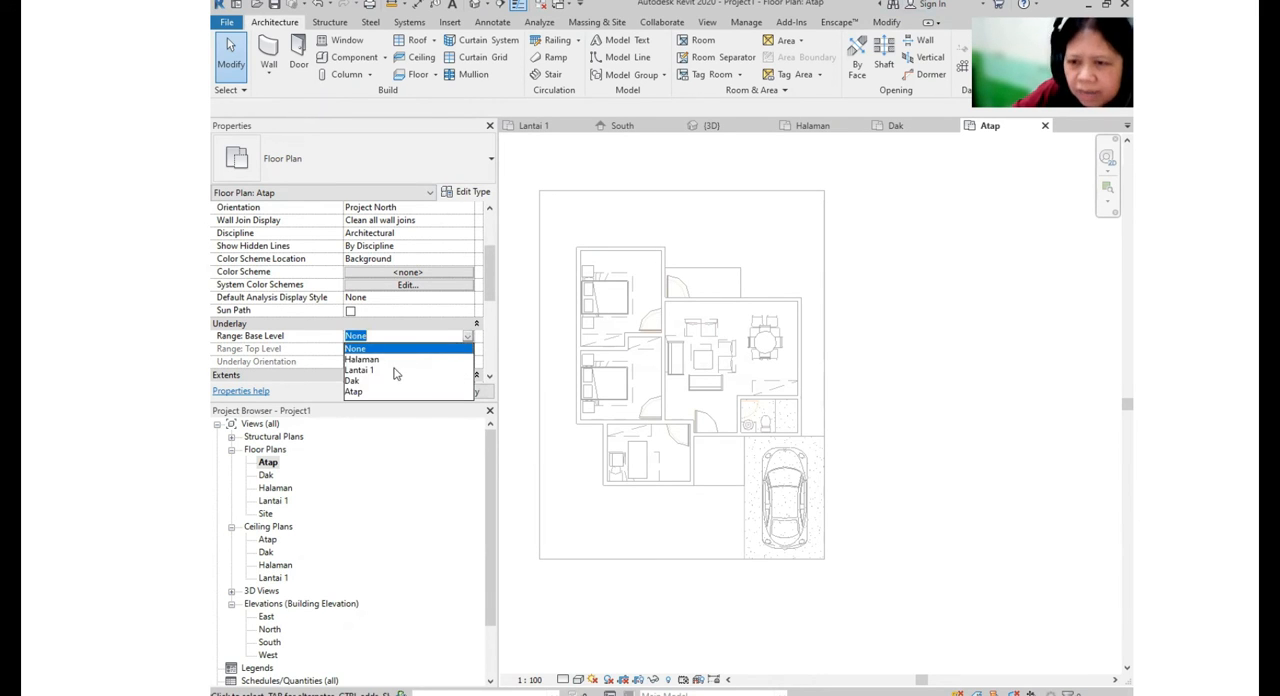
left_click(393, 371)
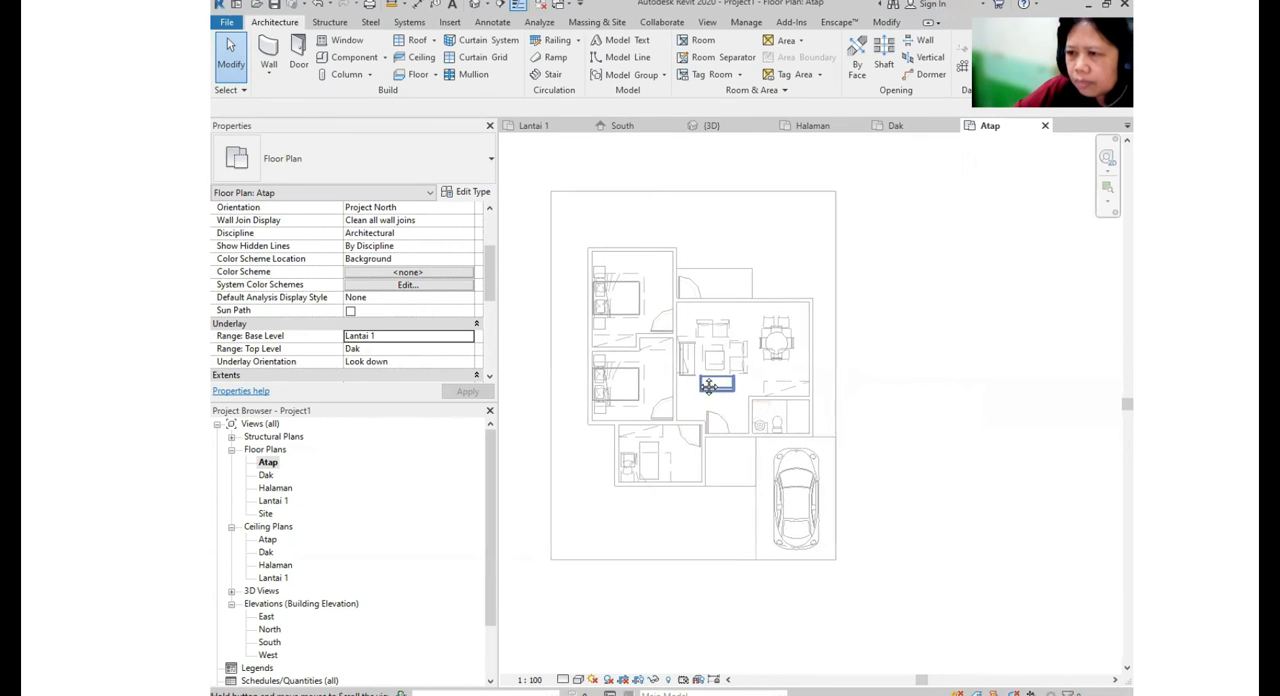
- Start a roof by footprint on Atap using the Wood Rafter 184mm - Asphalt Shingles type
left_click(280, 28)
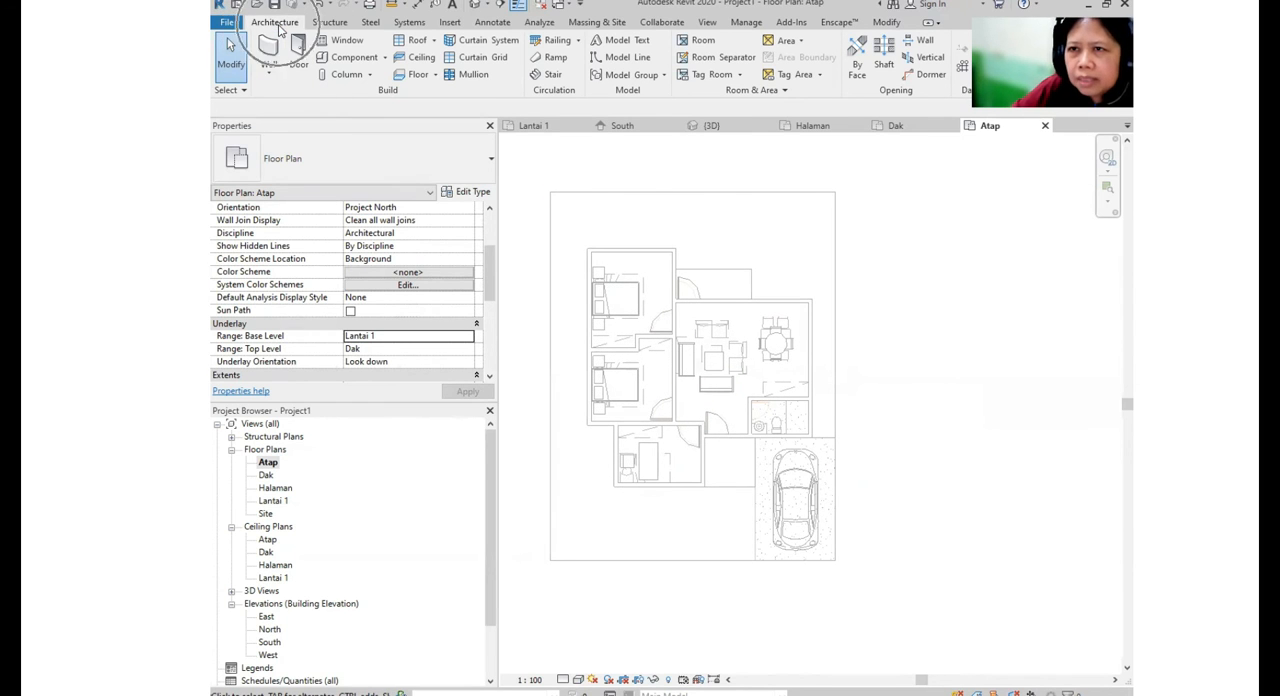
left_click(434, 41)
left_click(449, 66)
left_click(447, 70)
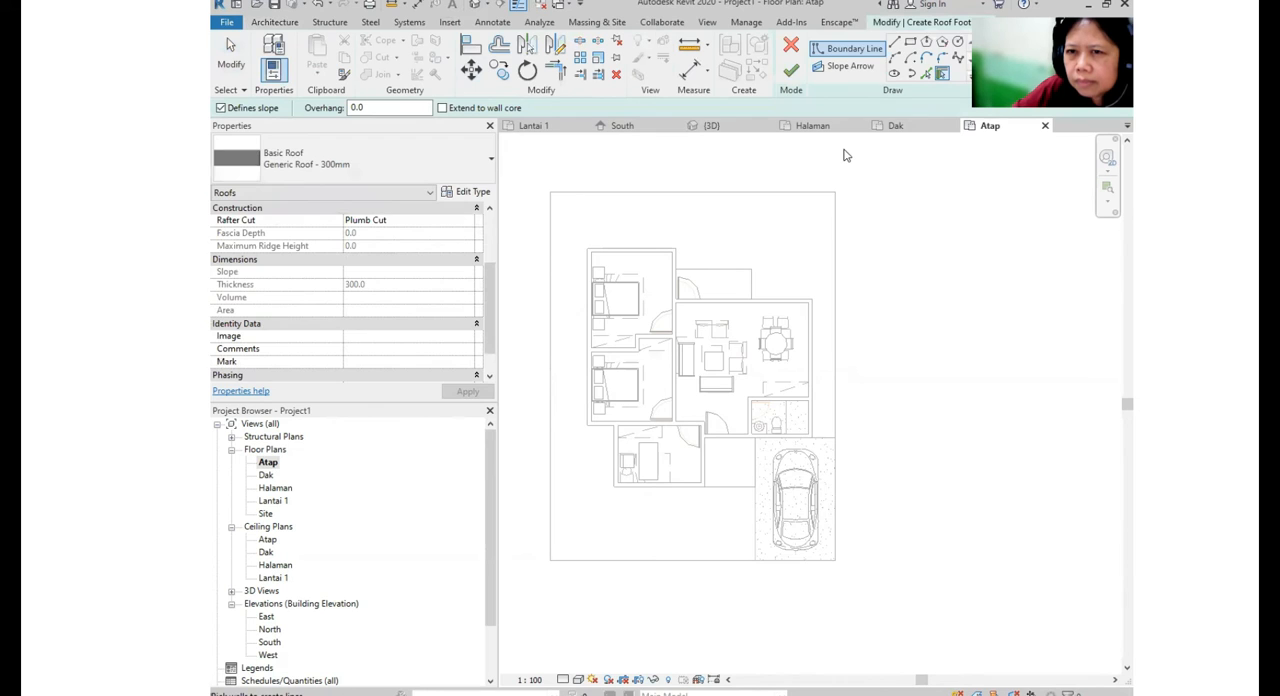
left_click(376, 156)
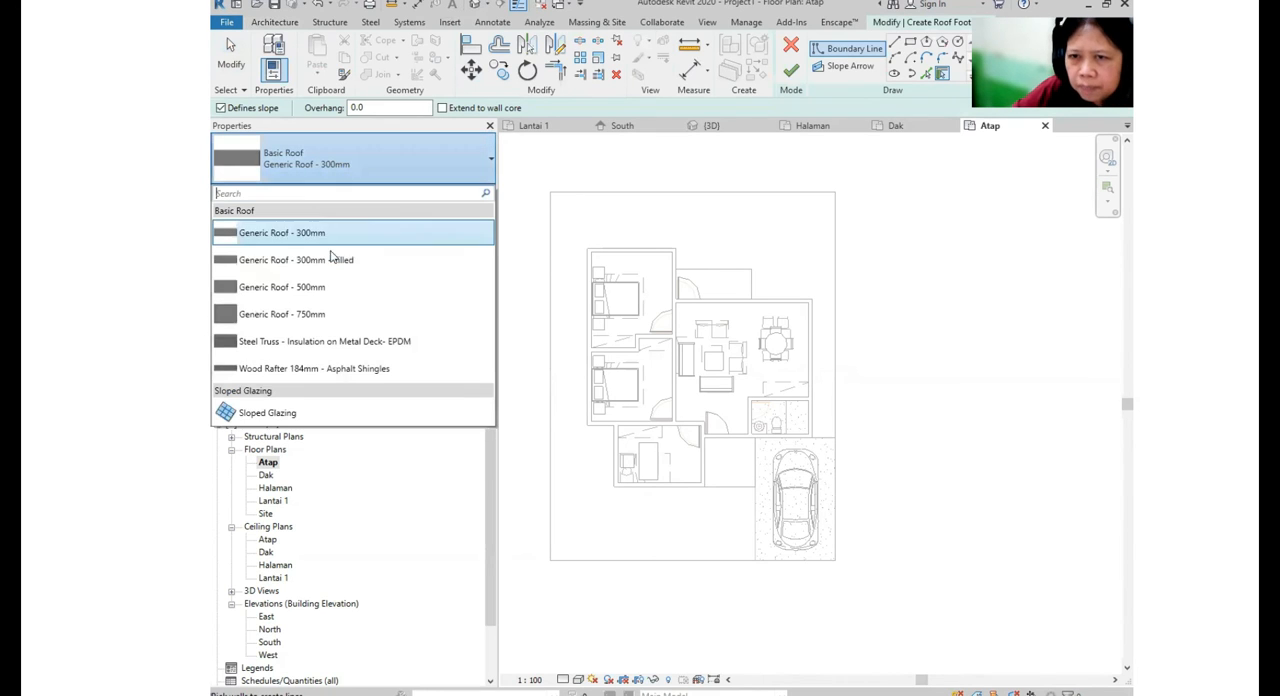
left_click(379, 372)
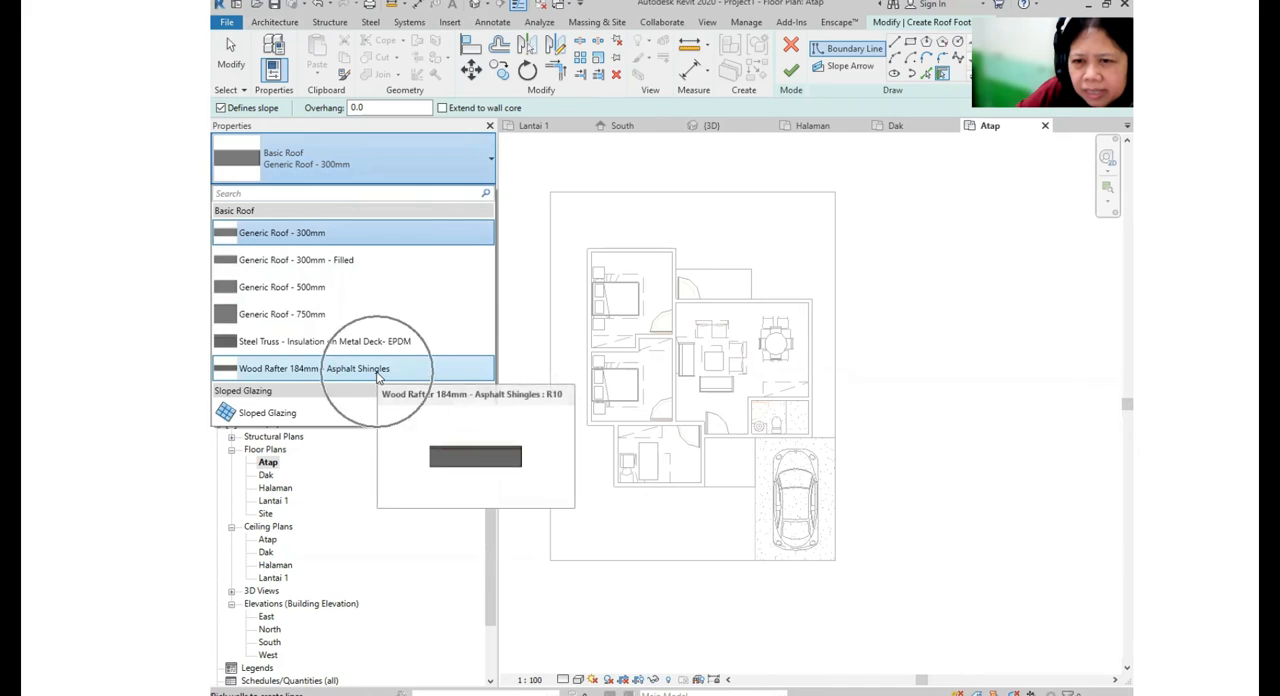
left_click(379, 370)
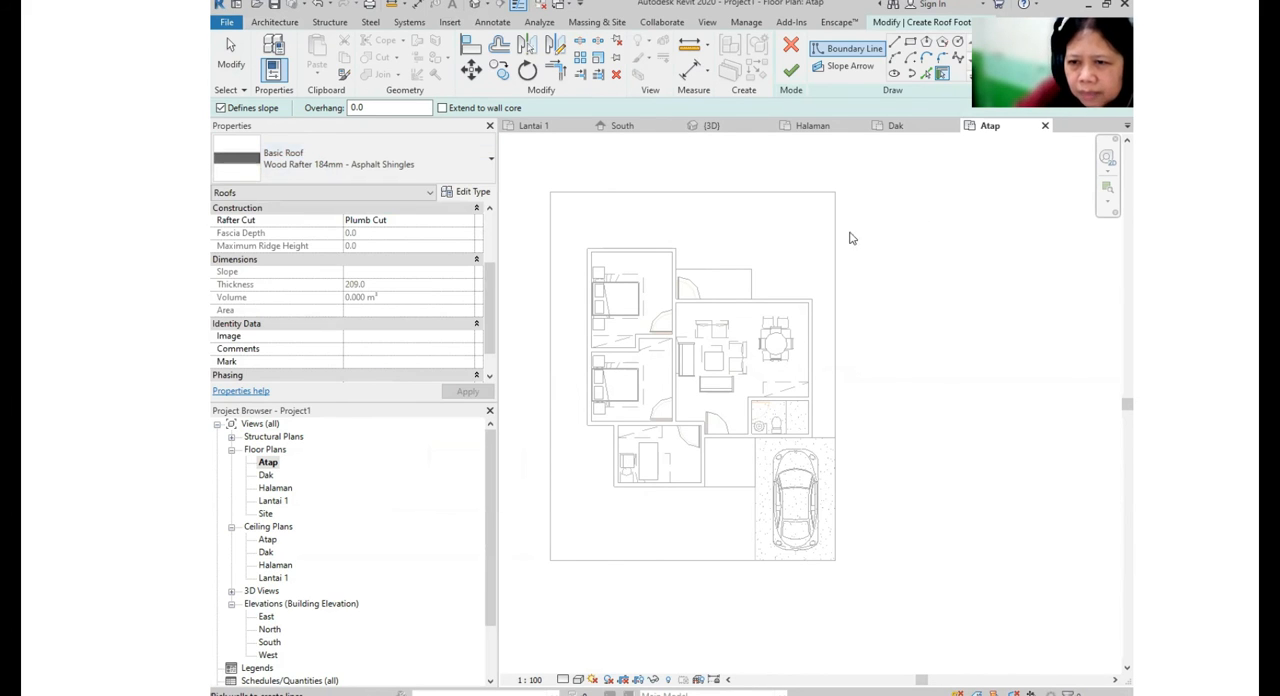
- Draw sloped roof boundary lines offset 1000 mm outside the back bedroom's rear wall and its side wall beside the rear terrace
left_click(895, 43)
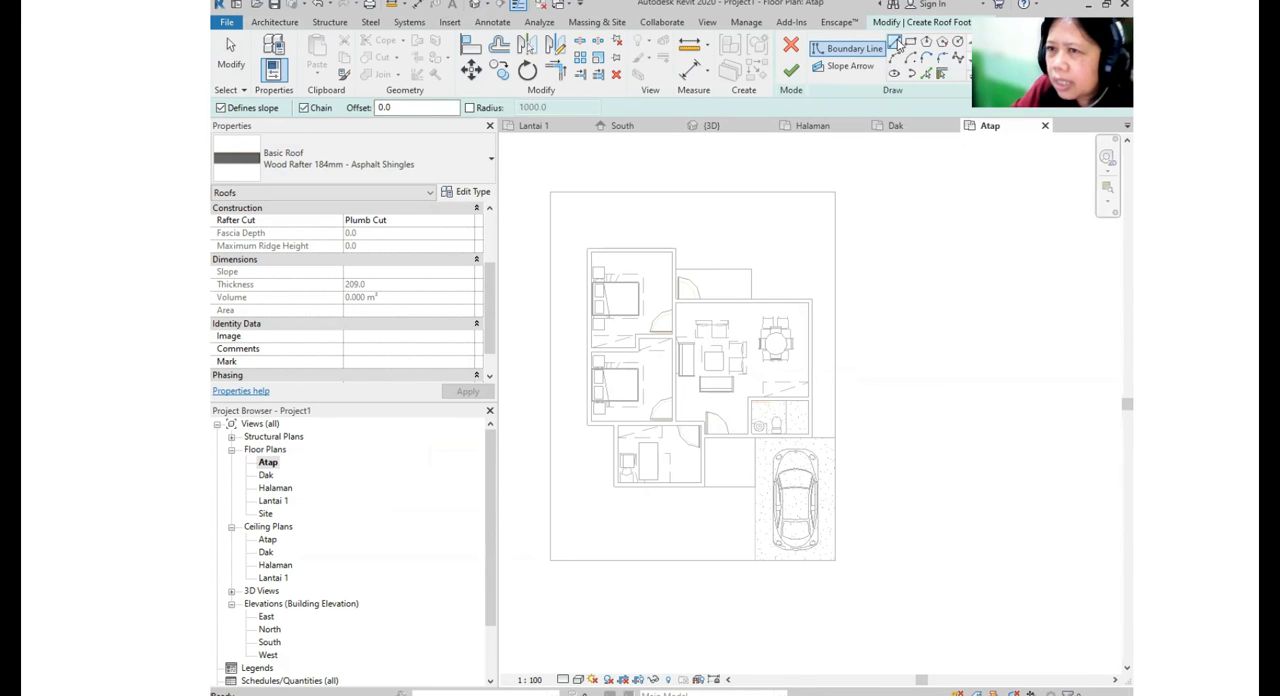
left_click(417, 107)
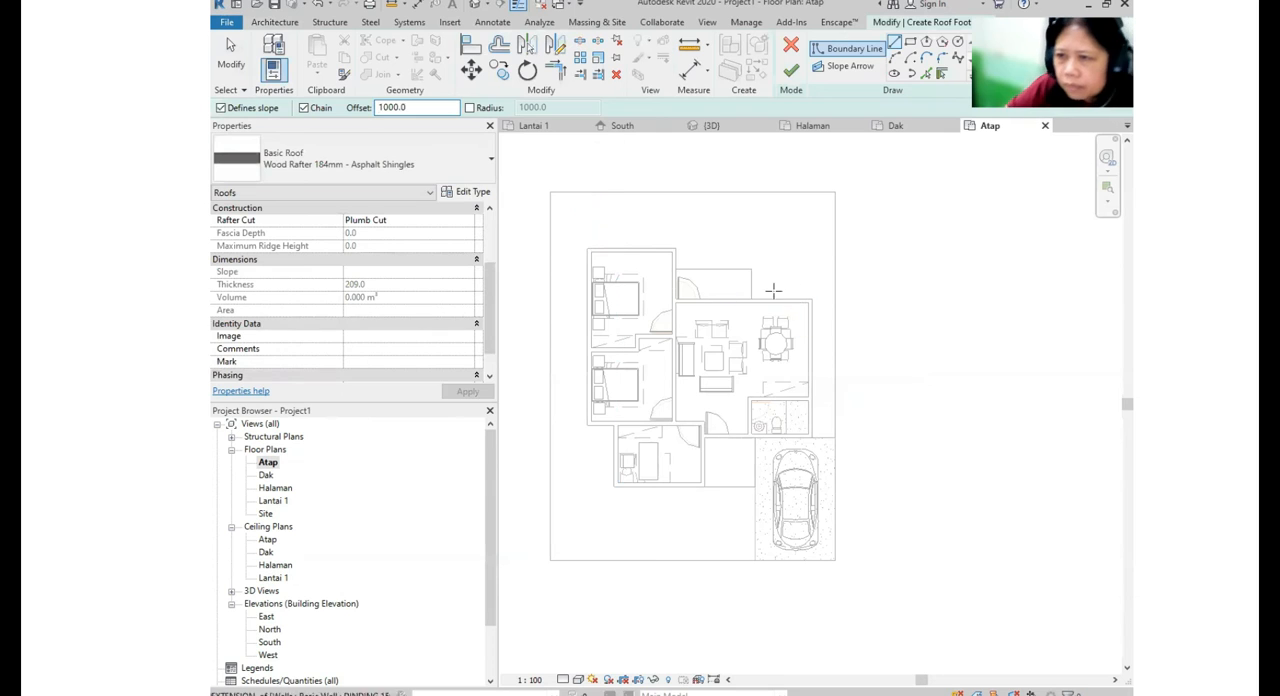
scroll(590, 224, "up", 4)
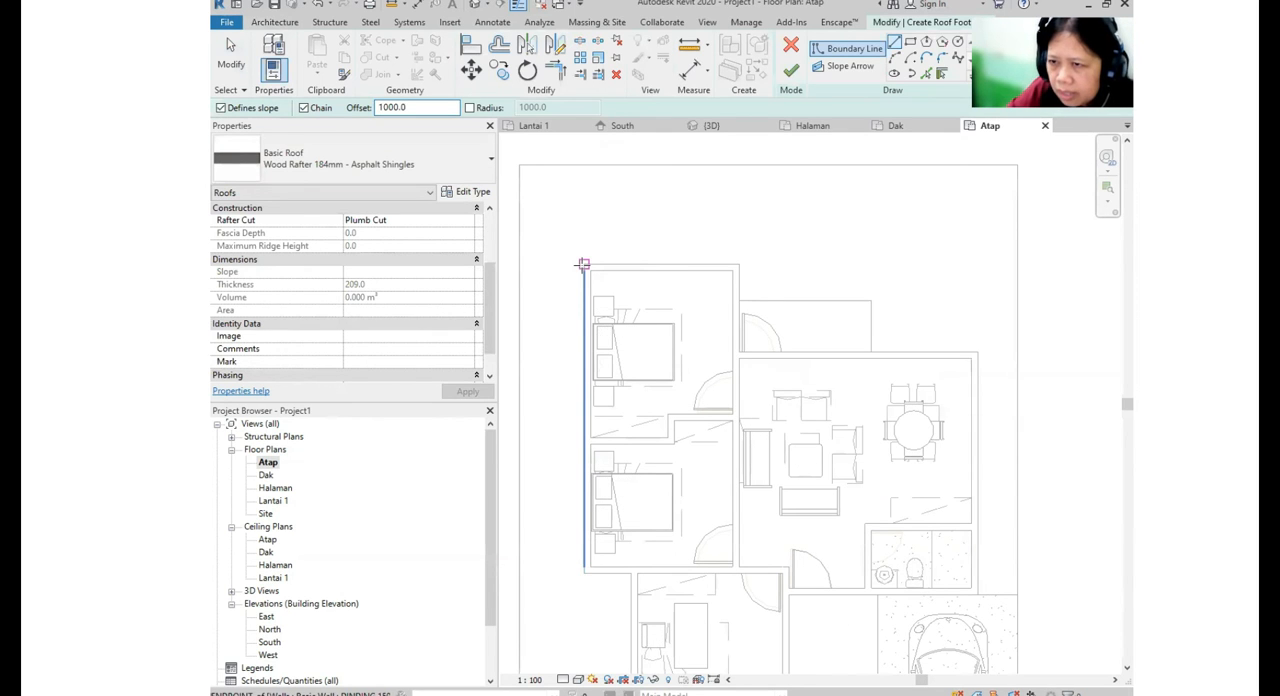
left_click(582, 265)
left_click(737, 266)
left_click(737, 357)
scroll(745, 357, "up", 4)
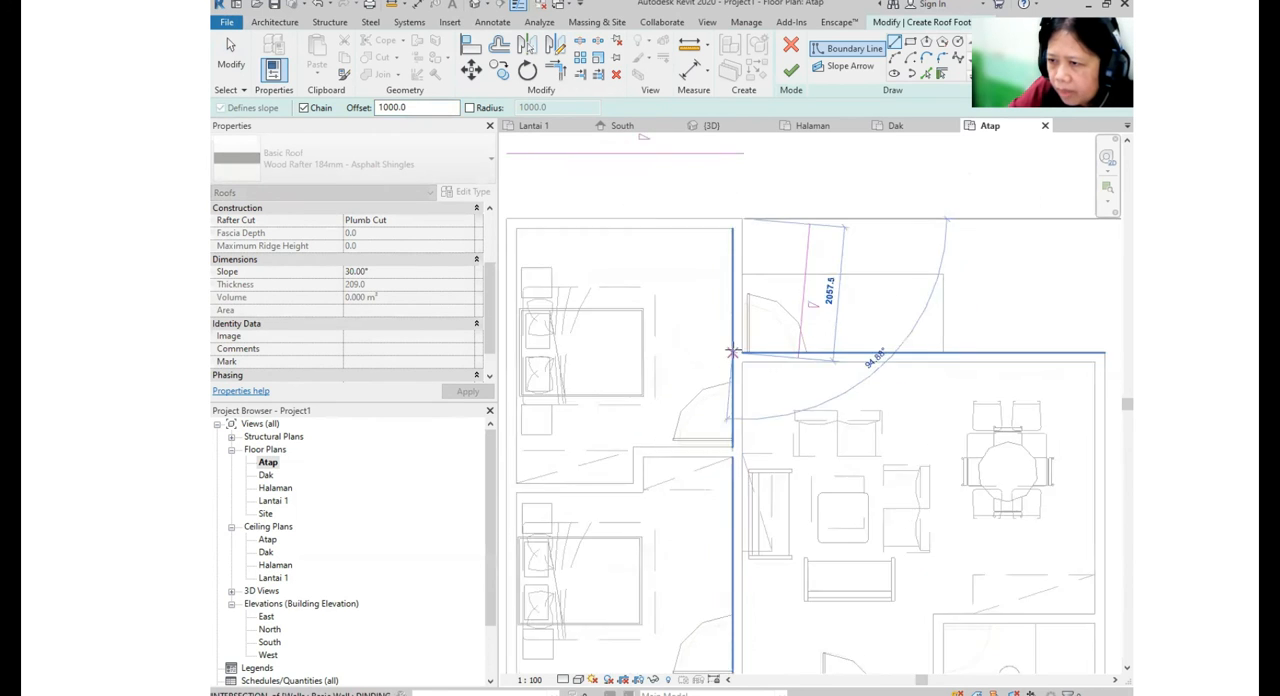
scroll(743, 352, "down", 3)
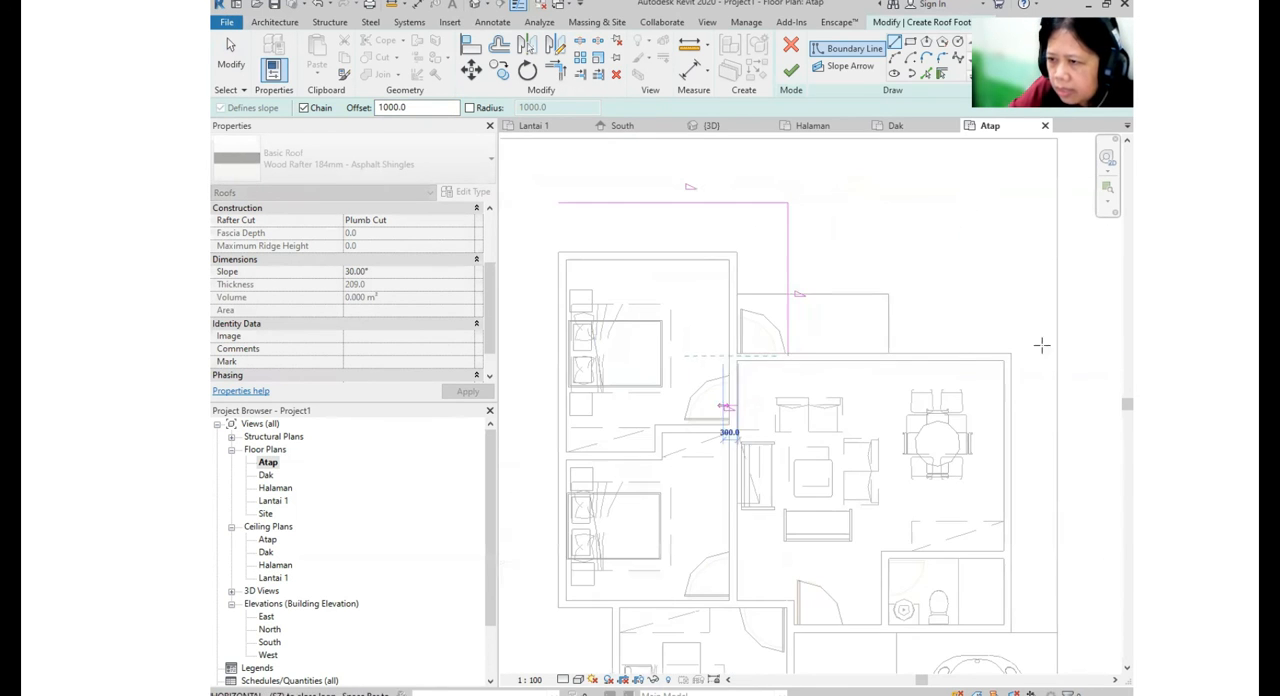
- Continue the offset roof boundary around the living area, past the carport side, and around the front room to the bedroom wall
middle_click_drag(1044, 387, 1011, 181)
left_click(979, 428)
left_click(761, 427)
left_click(761, 524)
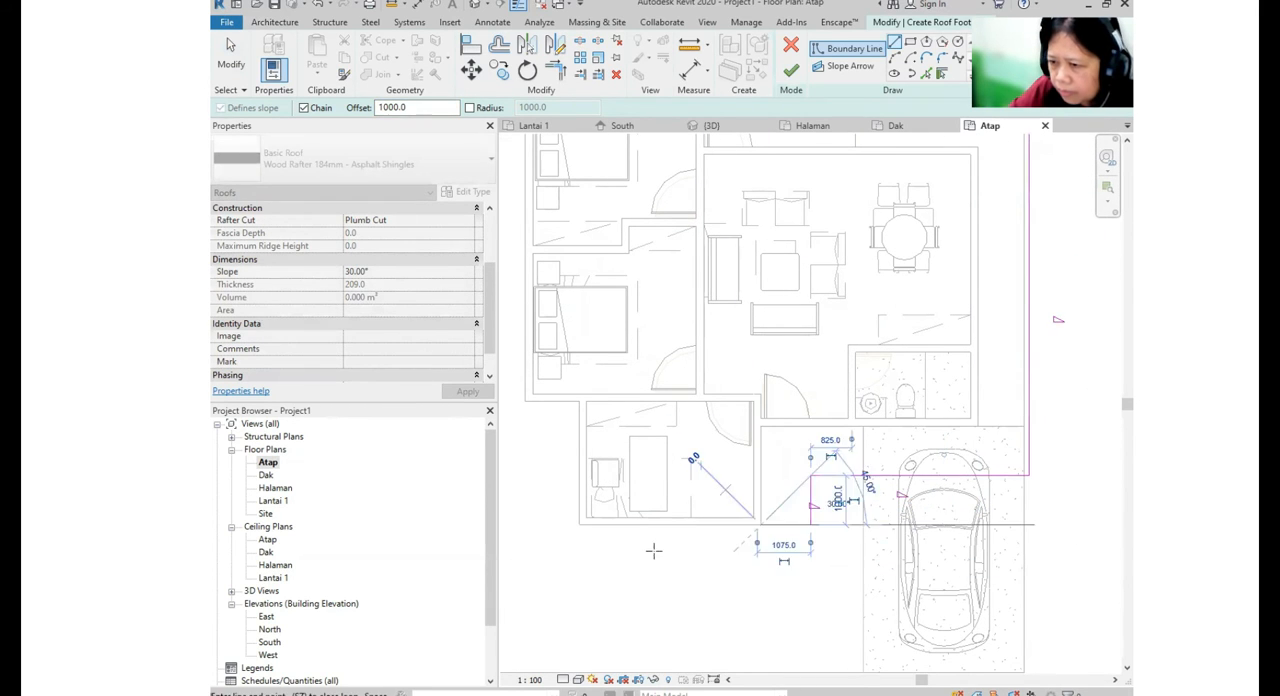
left_click(579, 524)
left_click(579, 401)
left_click(525, 401)
- Bring the roof boundary along the outer bedroom wall back to its starting corner and end the line drawing
scroll(754, 298, "down", 3)
middle_click_drag(754, 298, 852, 549)
middle_click_drag(728, 406, 726, 394)
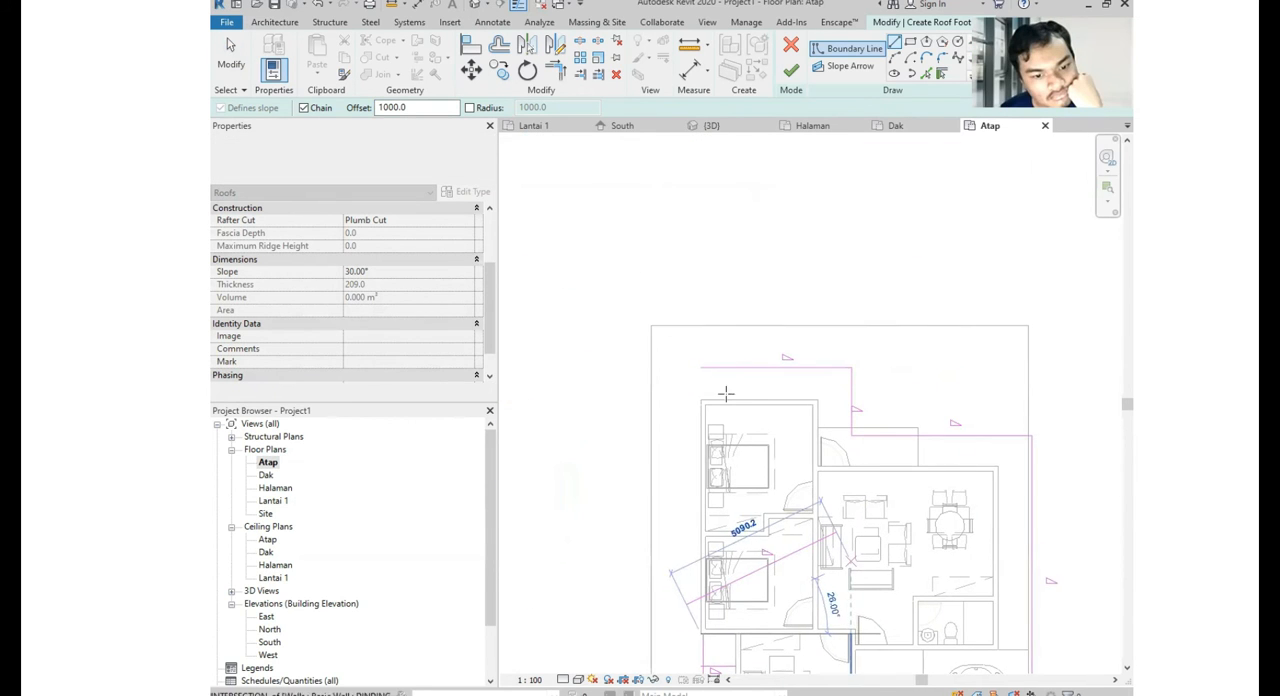
left_click(699, 388)
middle_click_drag(701, 337, 706, 242)
scroll(706, 242, "down", 2)
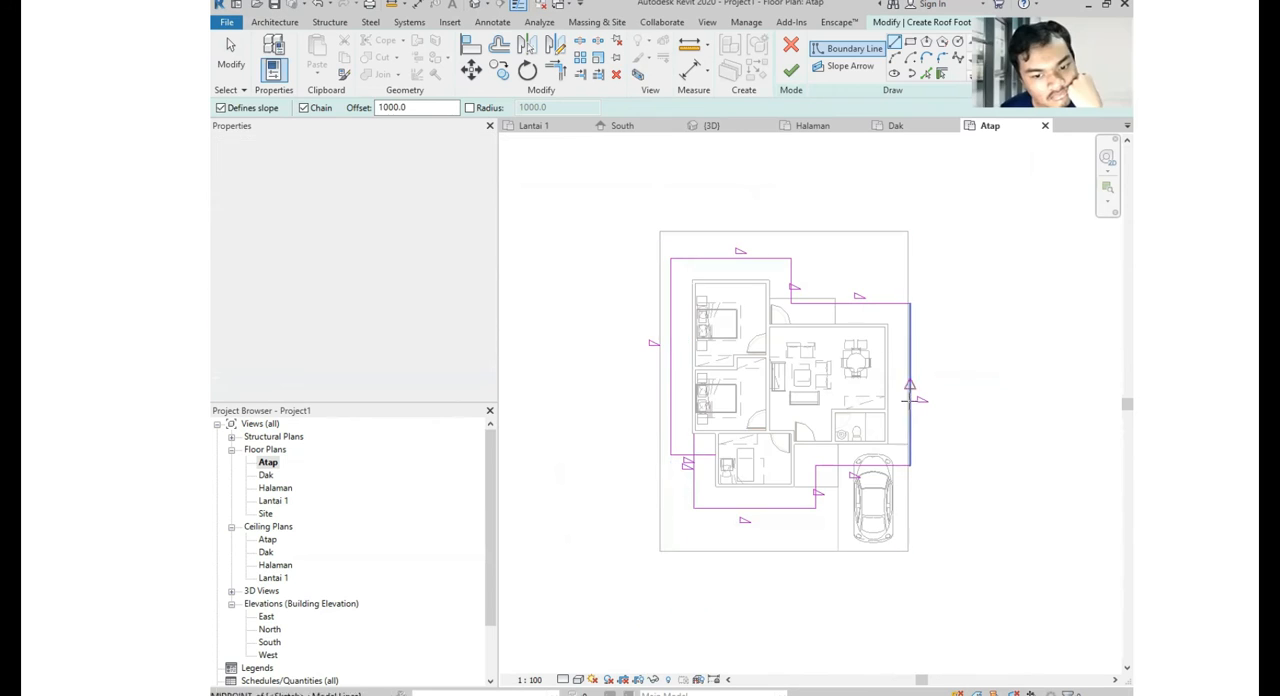
key("Escape")
key("Escape")
- Shorten the two overlapping boundary lines between the front room and the bedrooms so their ends meet in one corner
scroll(692, 466, "up", 4)
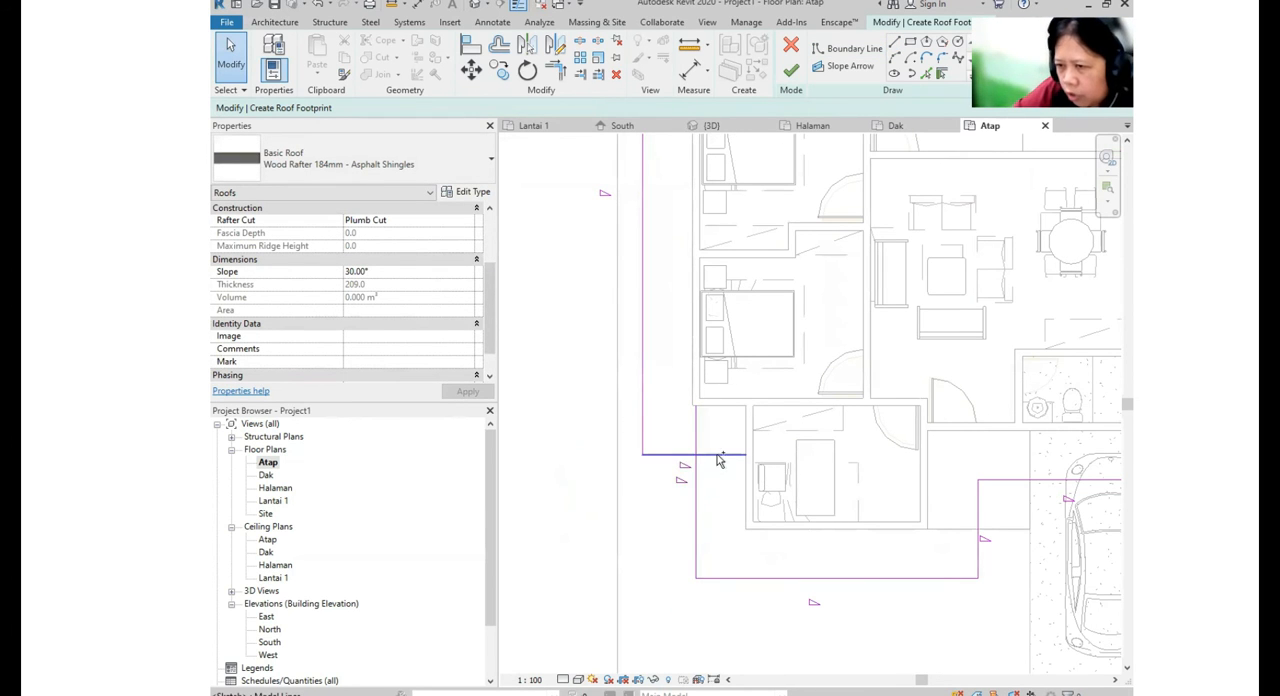
scroll(700, 457, "down", 4)
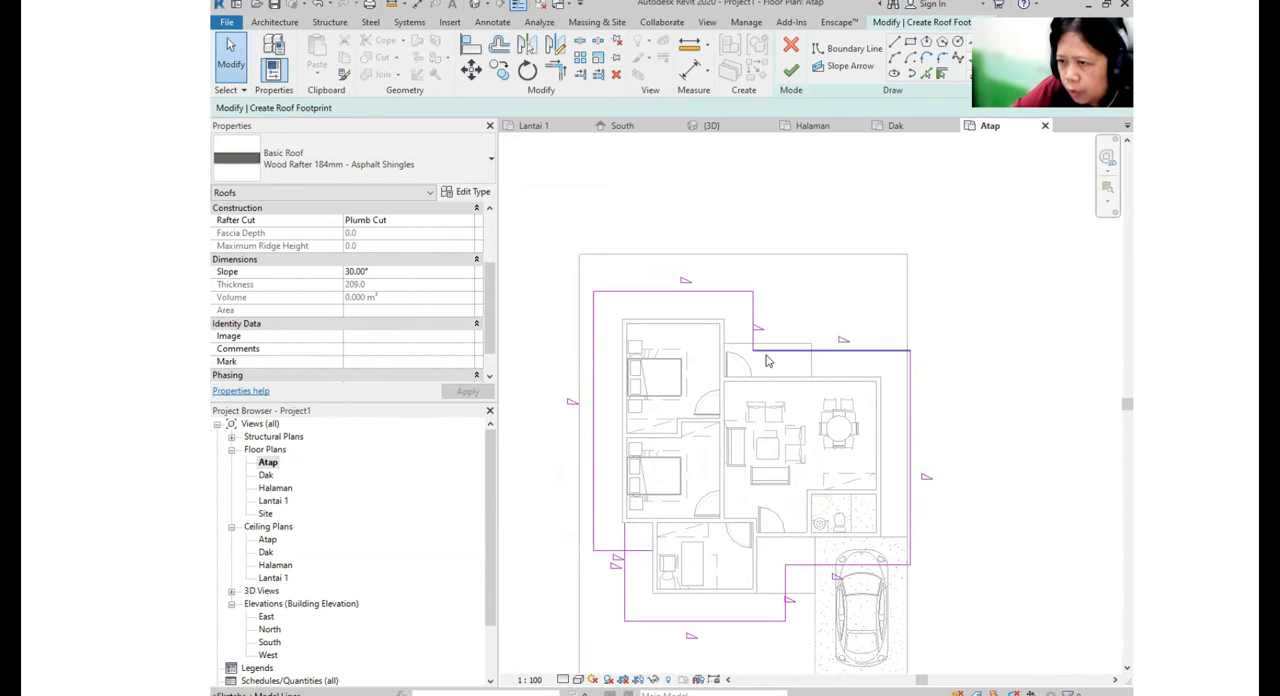
scroll(722, 358, "down", 2)
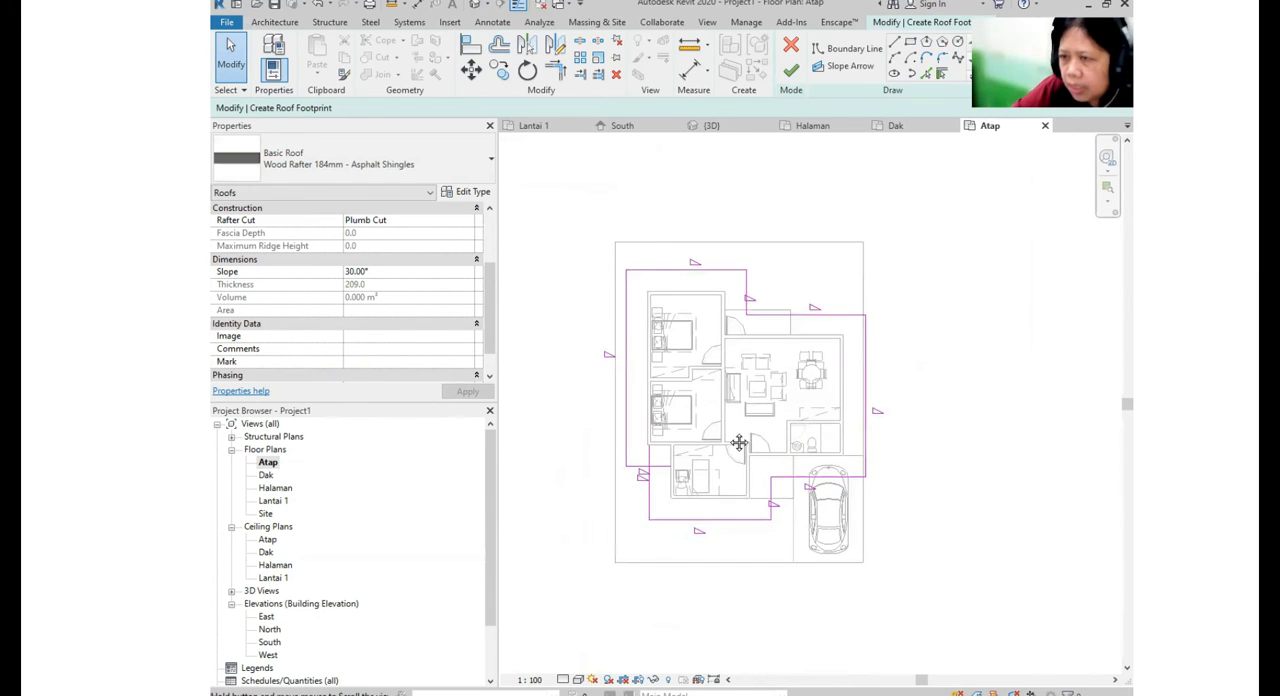
scroll(642, 469, "up", 3)
left_click(633, 458)
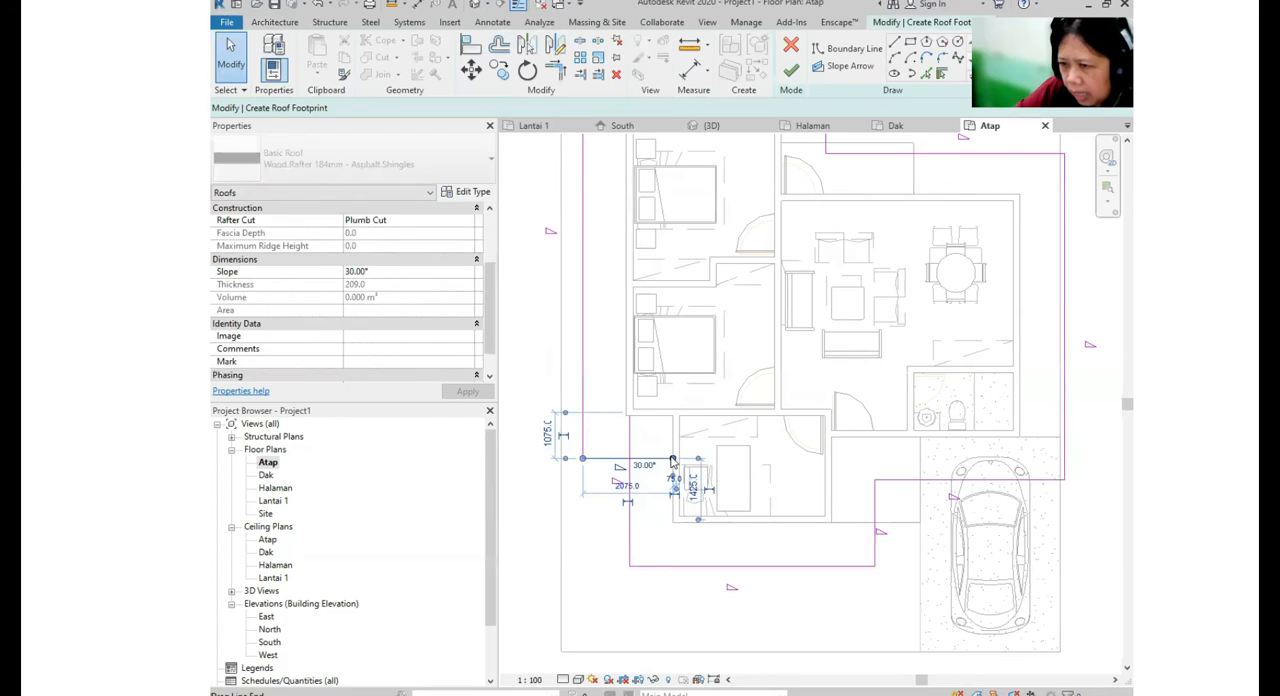
left_click_drag(635, 459, 630, 458)
left_click(627, 458)
left_click(630, 428)
left_click_drag(629, 415, 629, 458)
key("Escape")
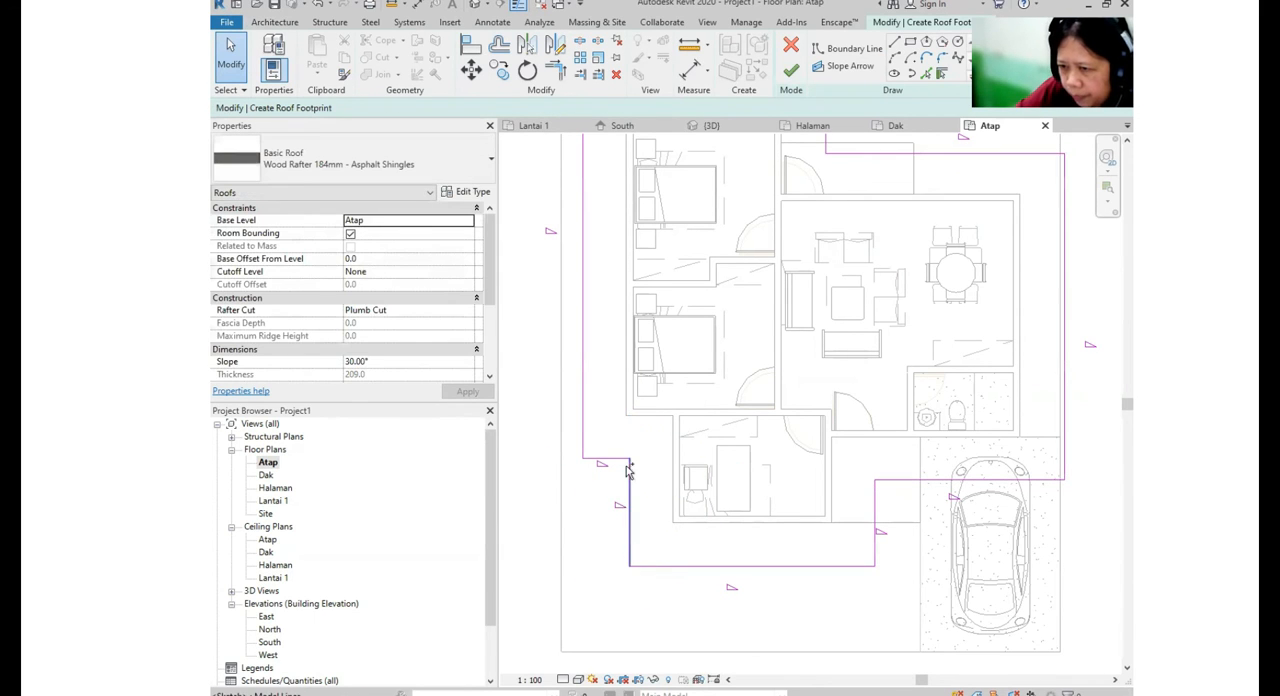
- Finish the roof footprint sketch to generate the sloped roof over the house
scroll(622, 470, "down", 2)
scroll(610, 485, "down", 2)
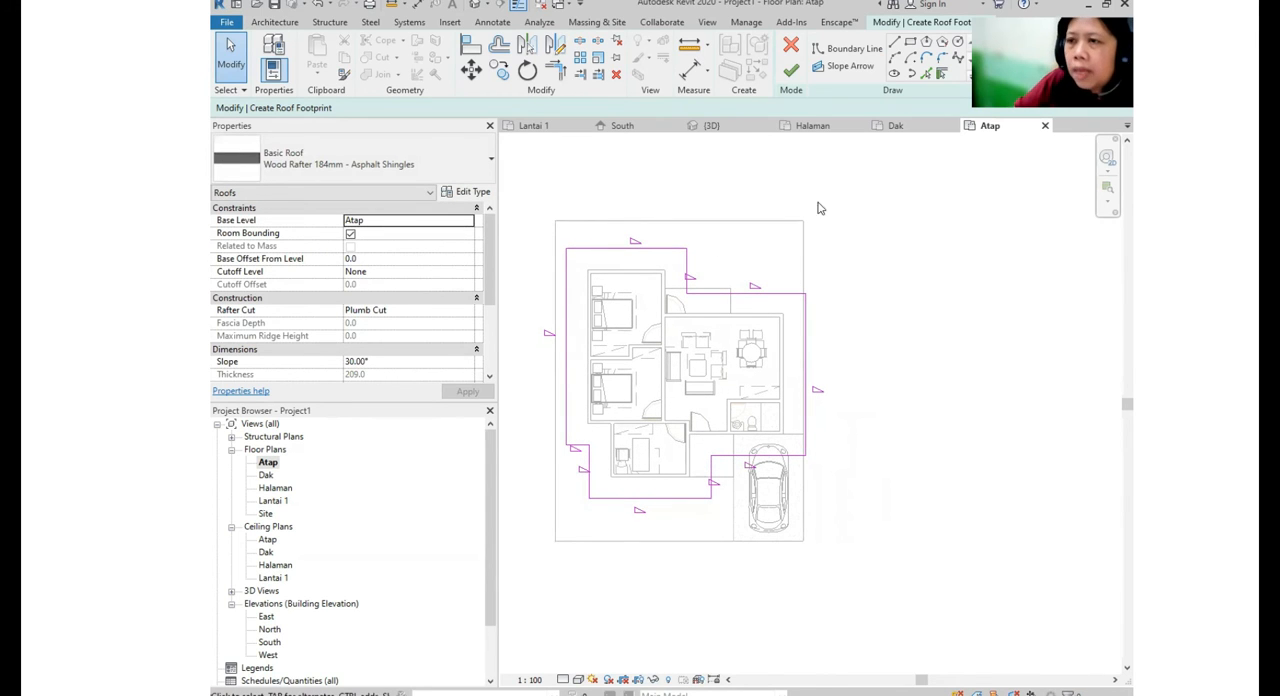
key("ctrl")
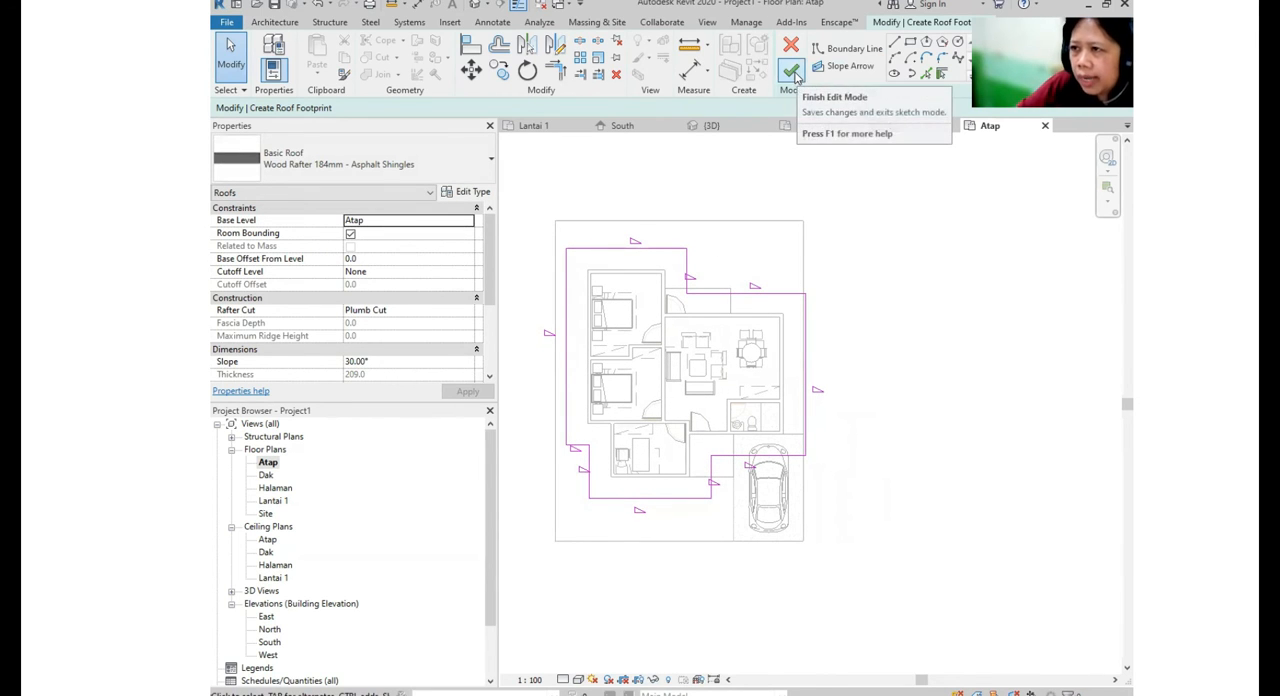
left_click(796, 74)
left_click(891, 374)
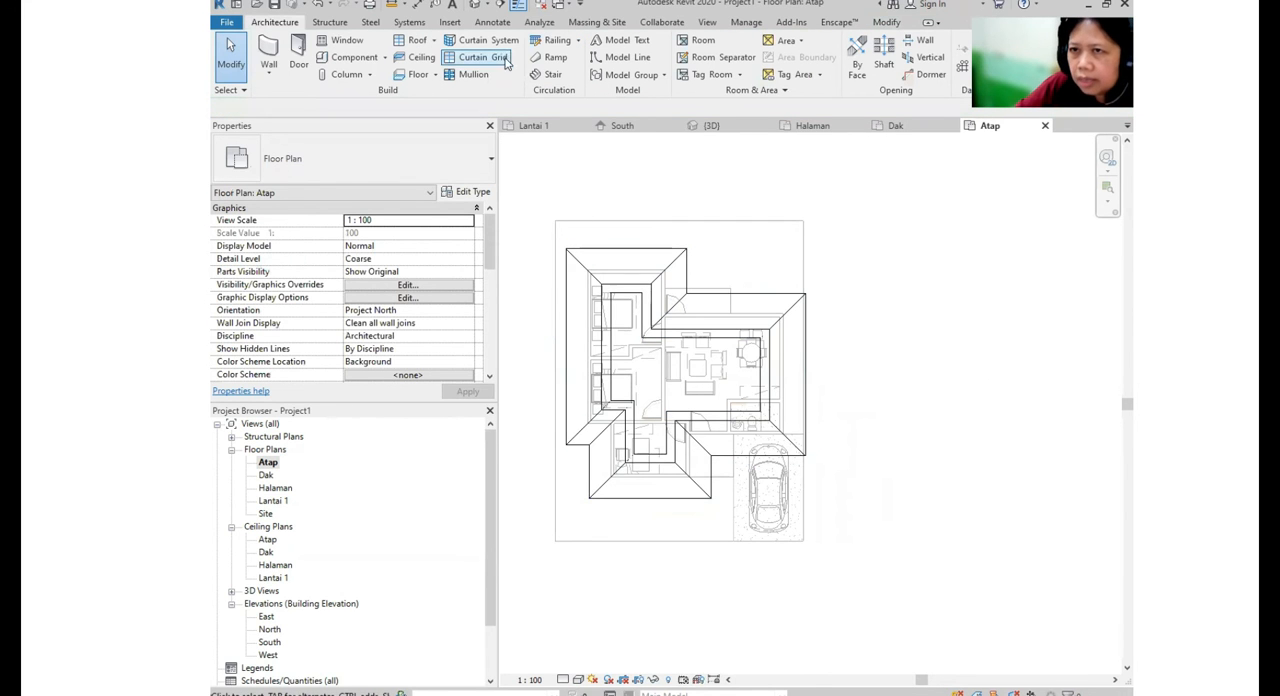
- Examine the new roof over the house in the 3D view
left_click(475, 6)
middle_click_drag(740, 330, 654, 467, "shift")
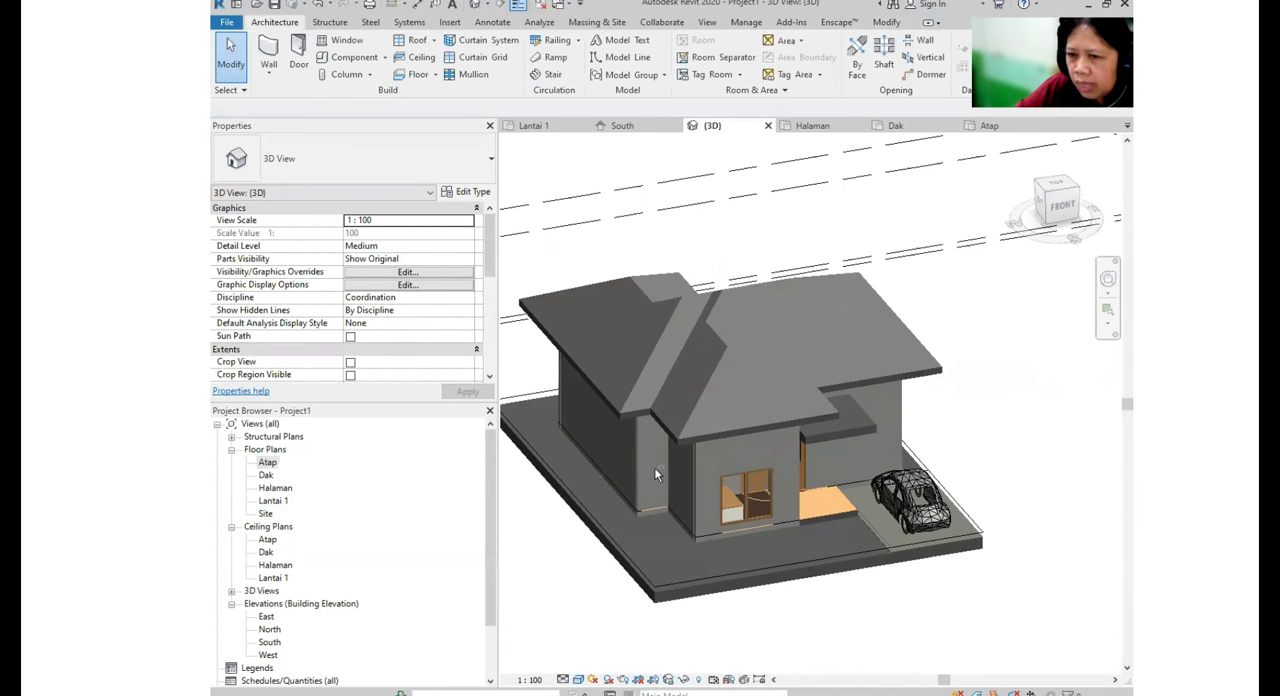
scroll(389, 477, "down", 1)
scroll(389, 477, "down", 1)
middle_click_drag(890, 462, 870, 485, "shift")
- Review the model in the Lantai 1 floor plan, the Site plan and the South elevation
double_click(274, 437)
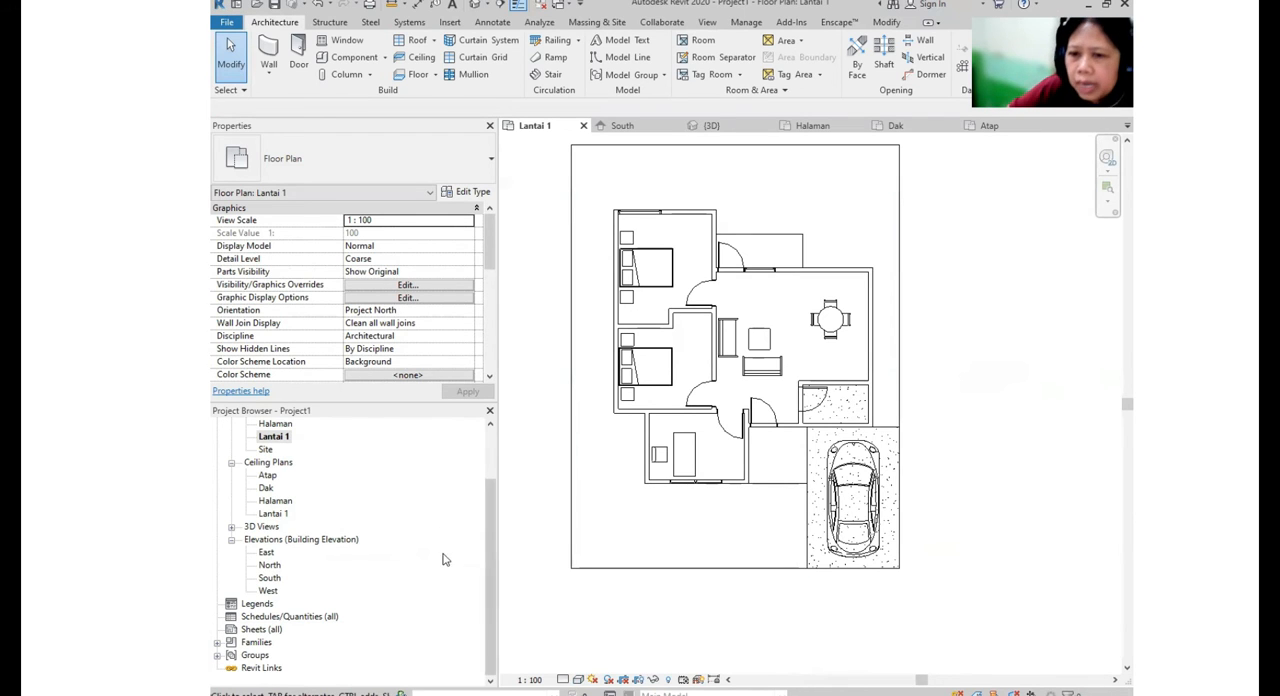
scroll(306, 491, "up", 3)
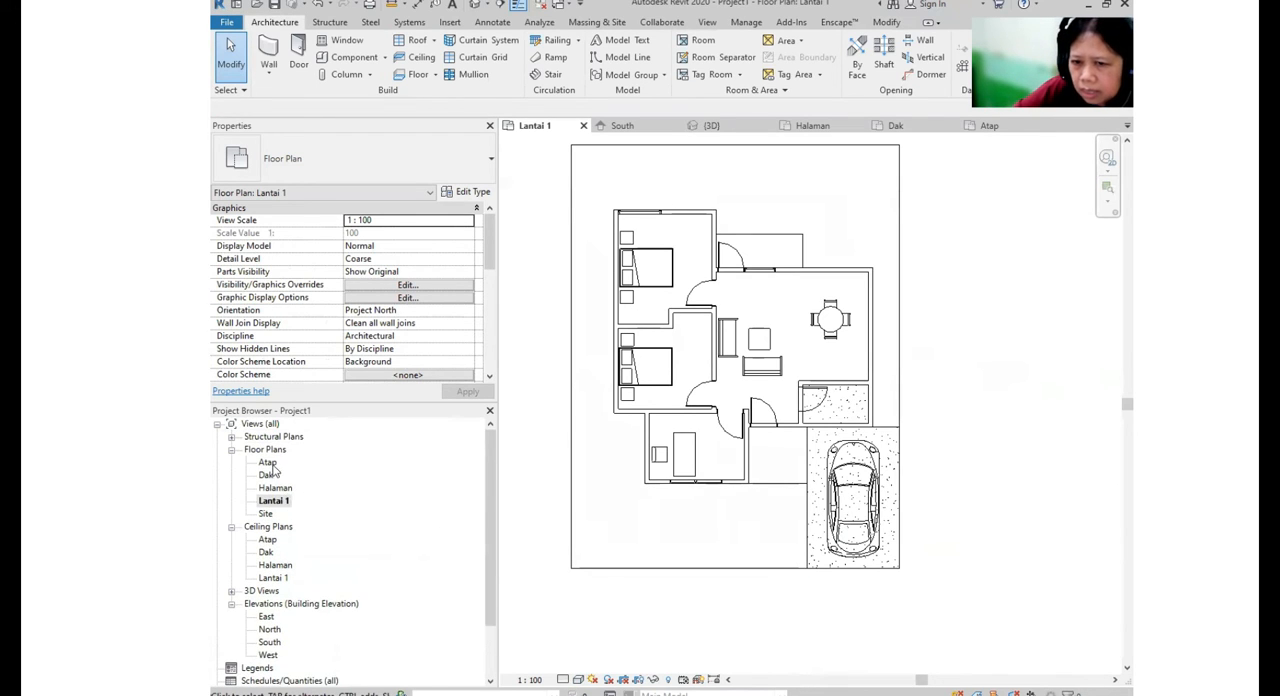
double_click(265, 513)
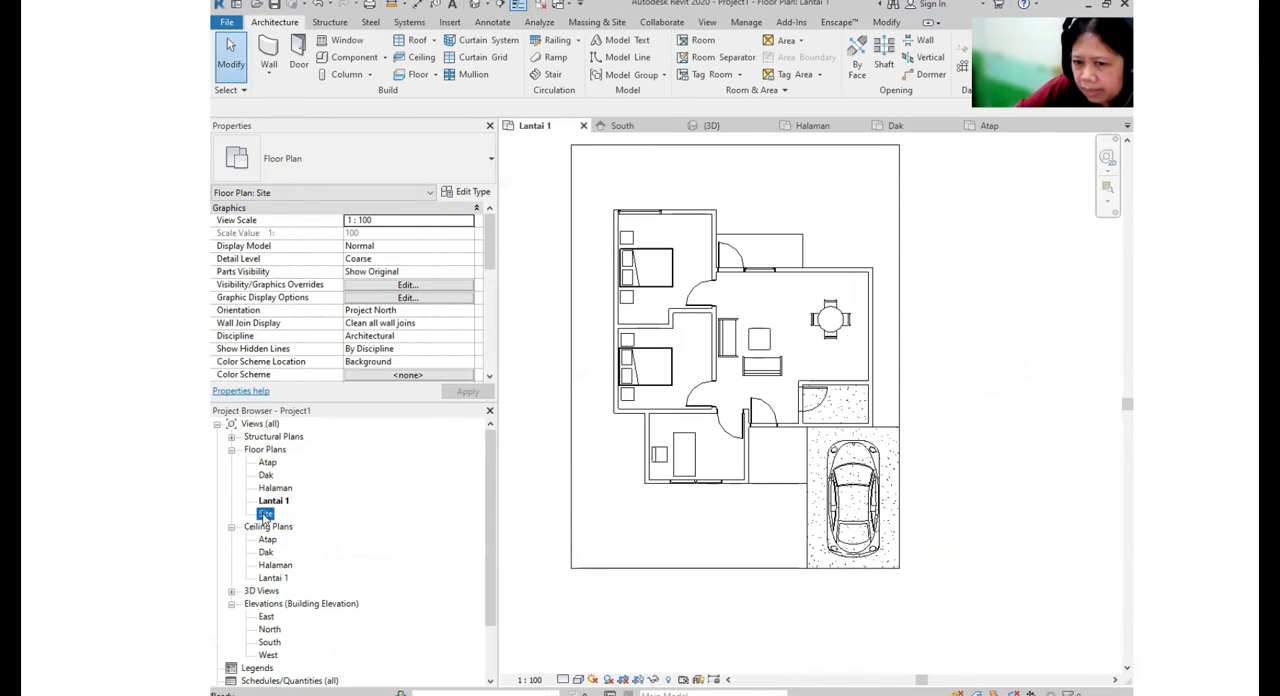
middle_click_drag(805, 510, 812, 481)
scroll(939, 508, "down", 1)
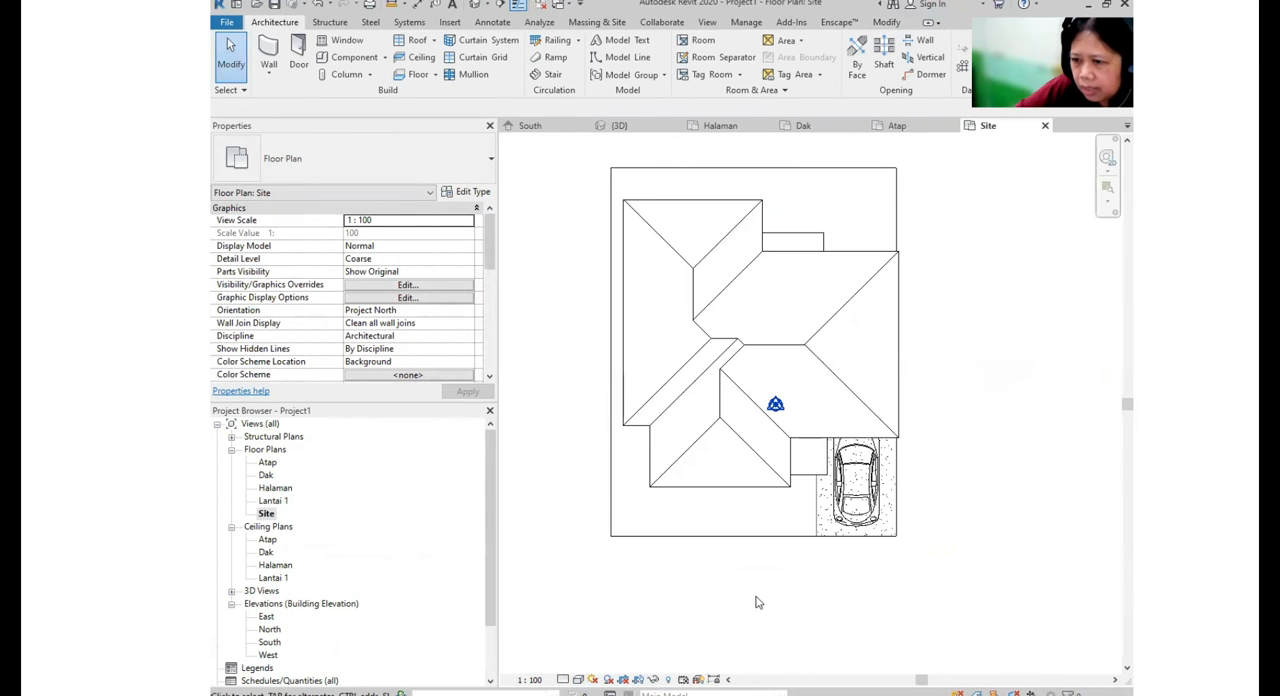
scroll(378, 436, "down", 1)
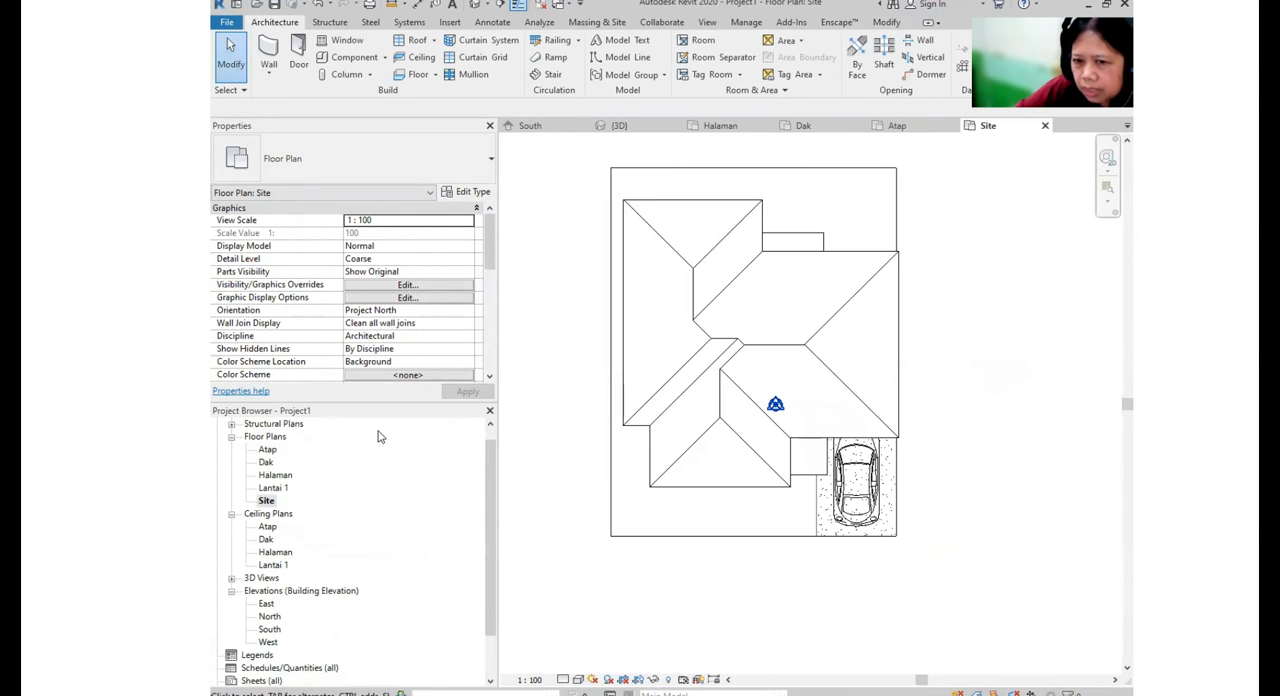
double_click(270, 630)
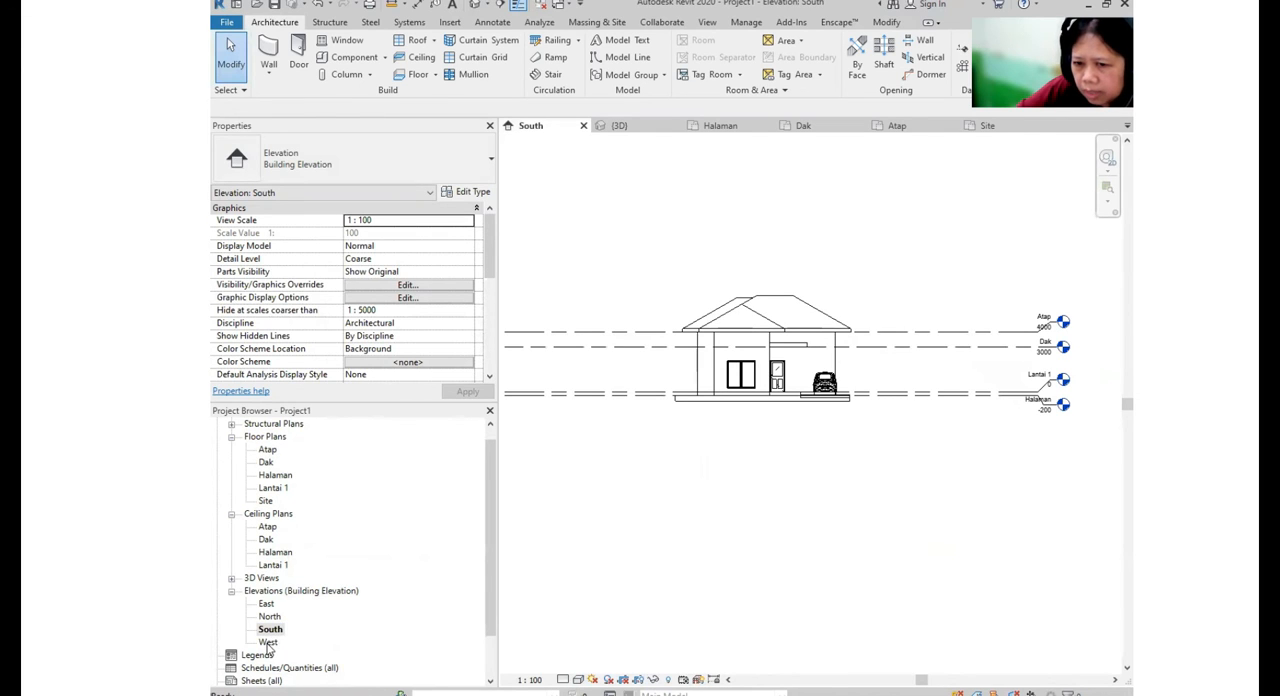
- Expand the list of 3D views and open the Lantai 1 floor plan
left_click(262, 579)
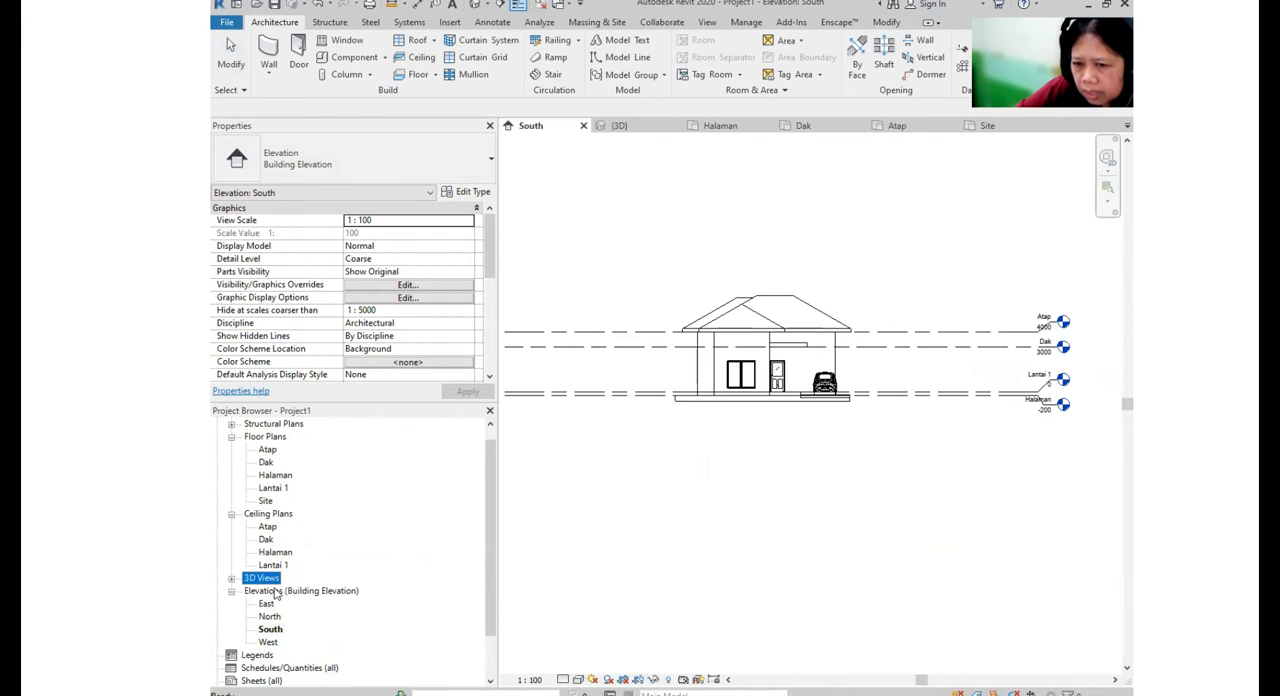
double_click(276, 580)
double_click(268, 591)
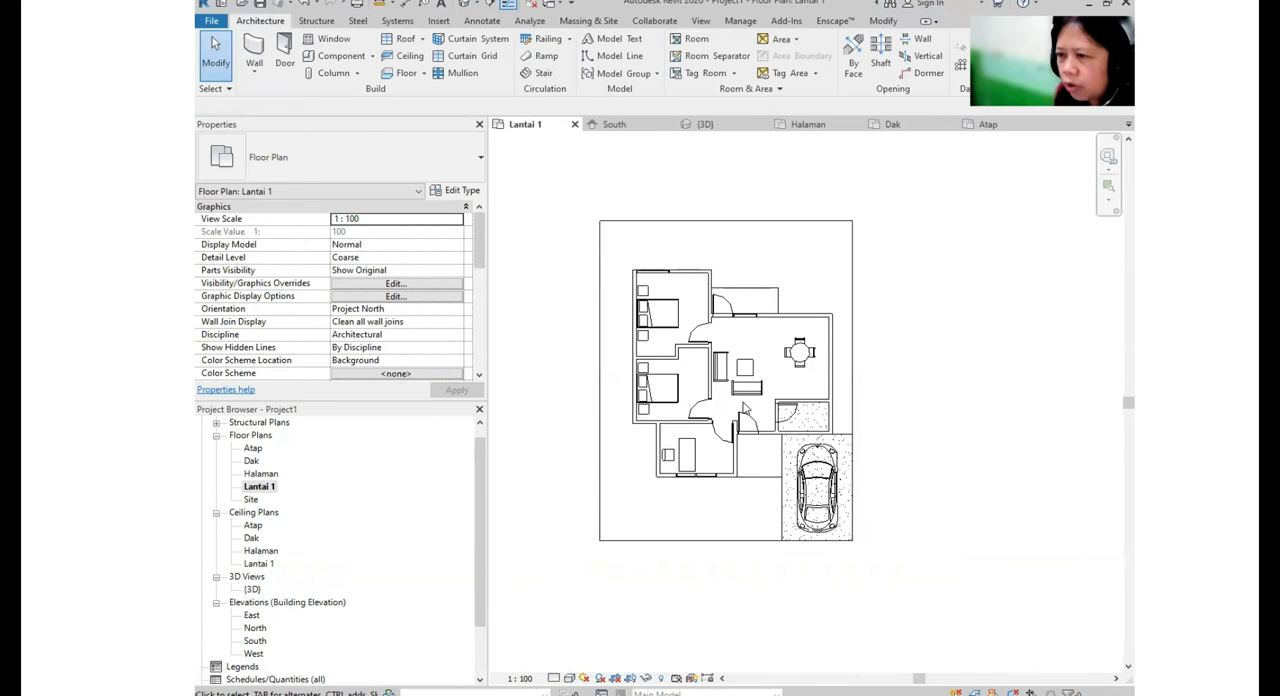
scroll(799, 353, "up", 3)
scroll(890, 300, "down", 2)
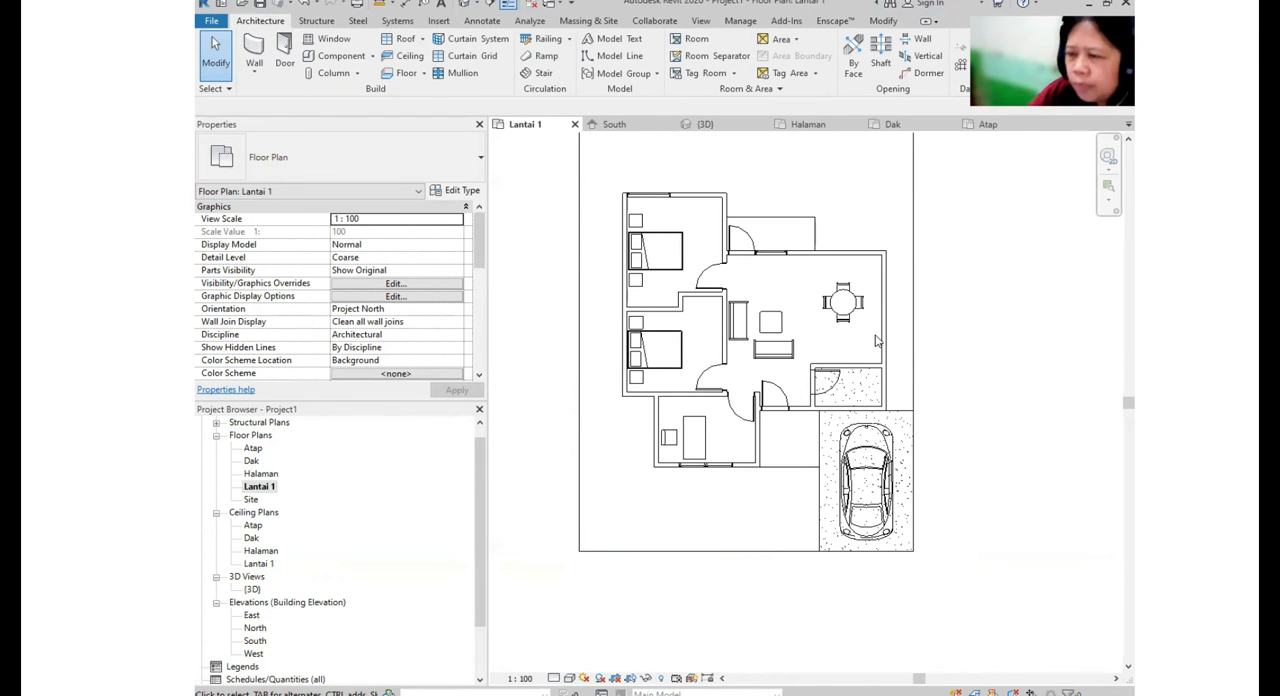
key("ctrl")
key("ctrl")
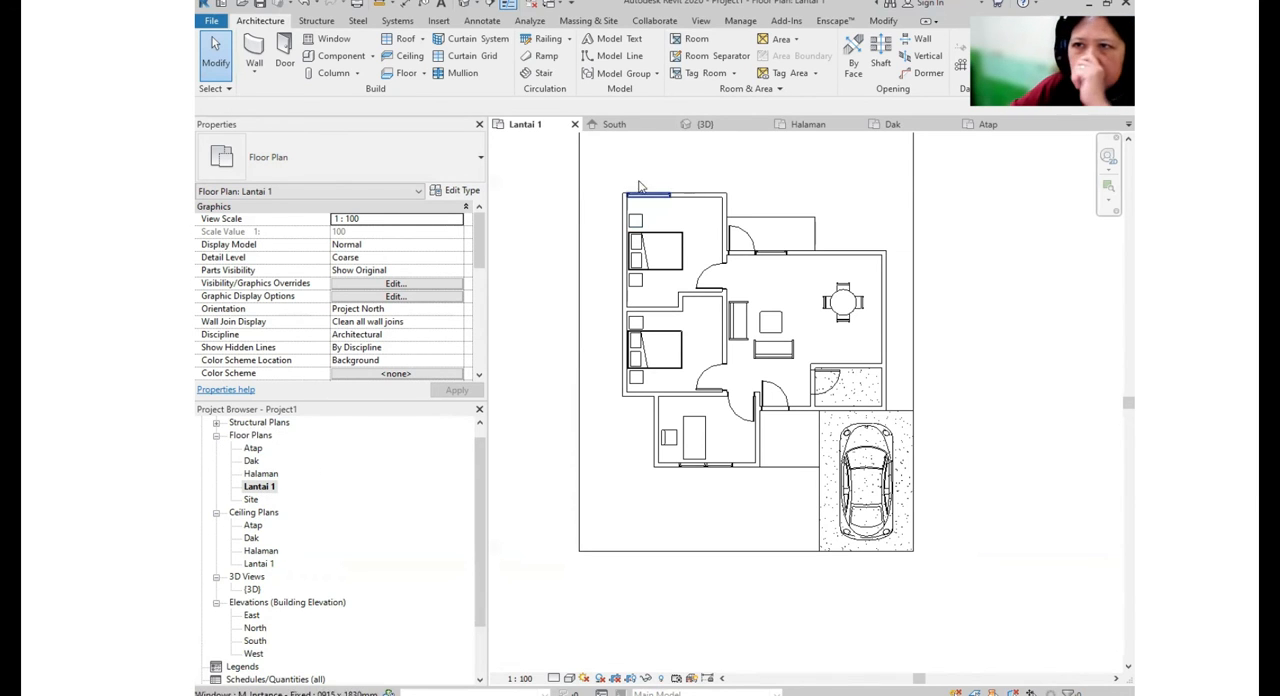
- Place an aligned dimension between wall centerlines across the rear bedroom's width, above the house
left_click(489, 22)
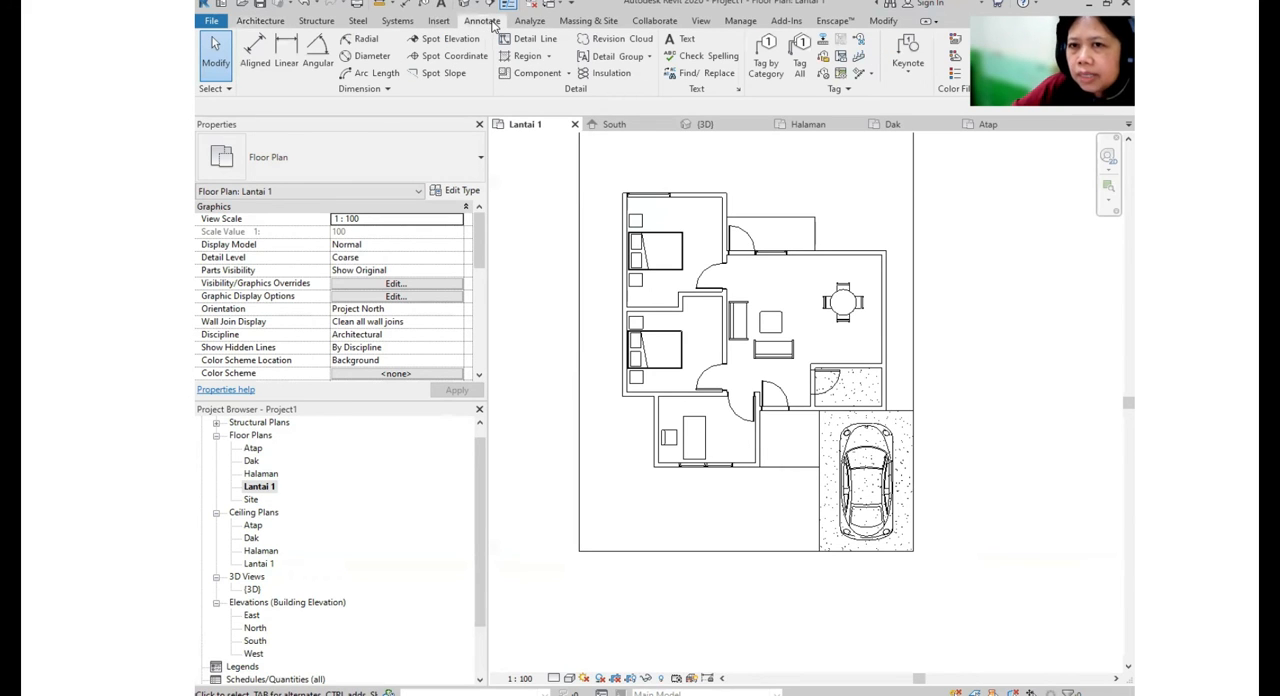
key("ctrl")
left_click(256, 55)
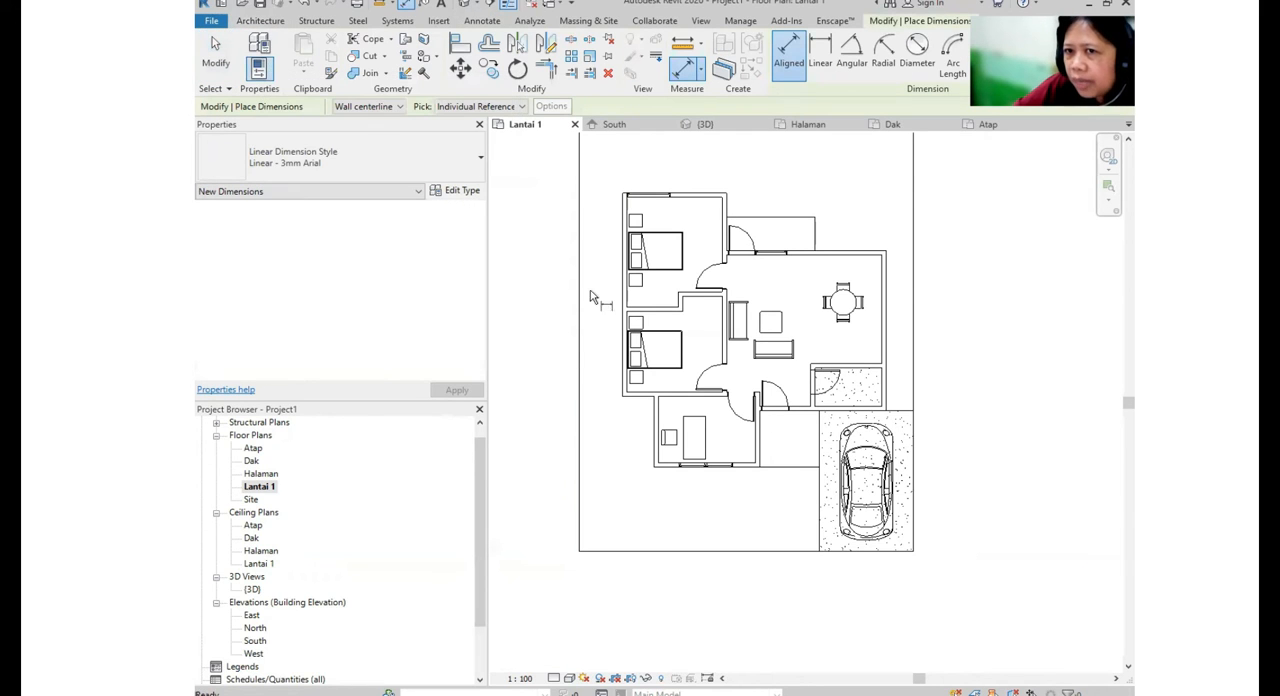
left_click(401, 108)
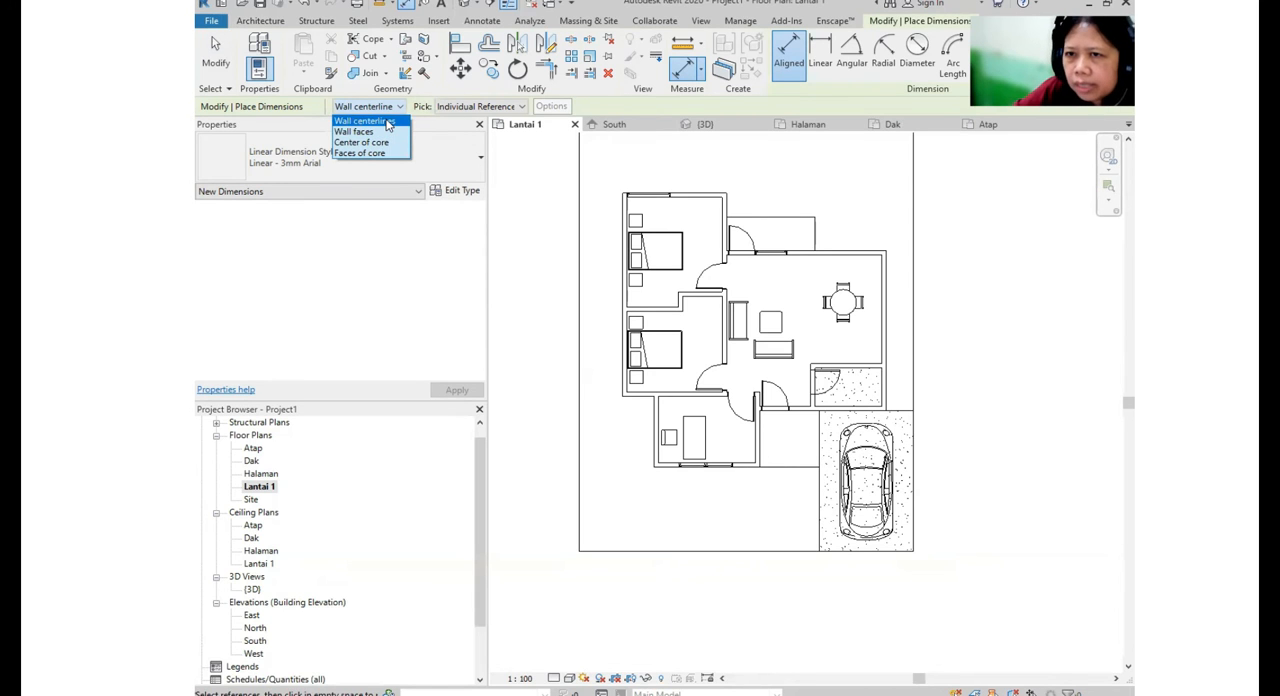
left_click(388, 121)
scroll(717, 250, "up", 3)
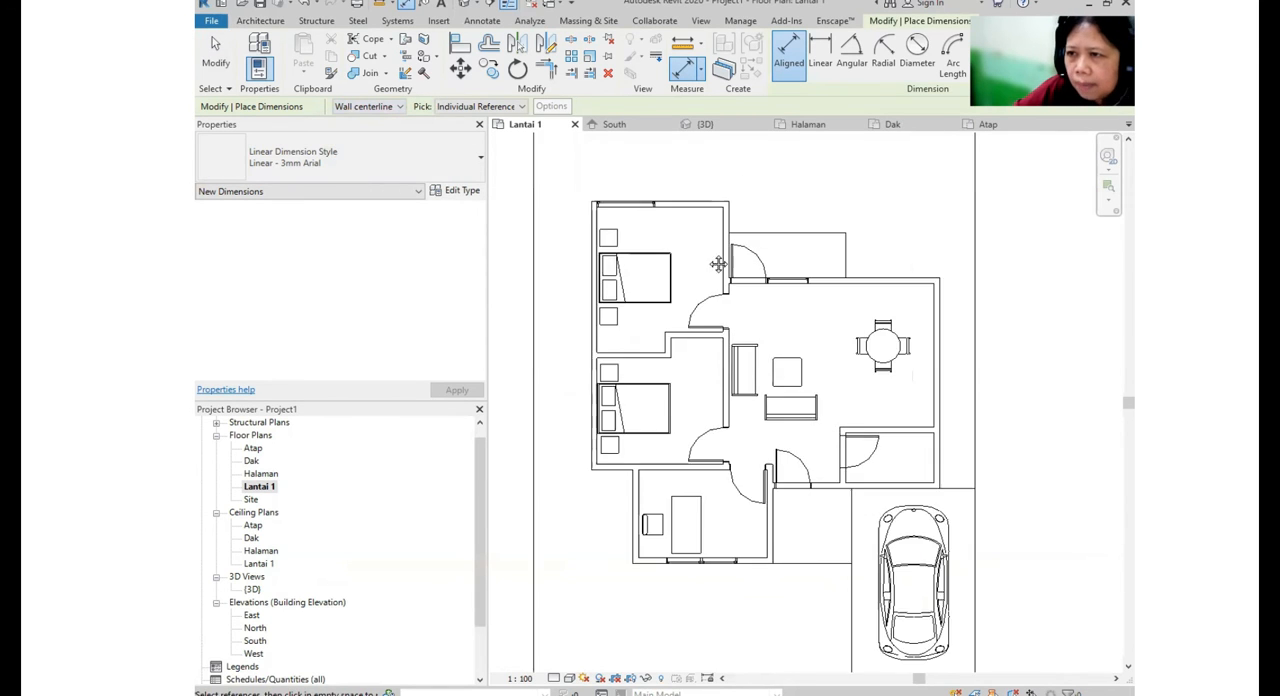
scroll(599, 281, "up", 3)
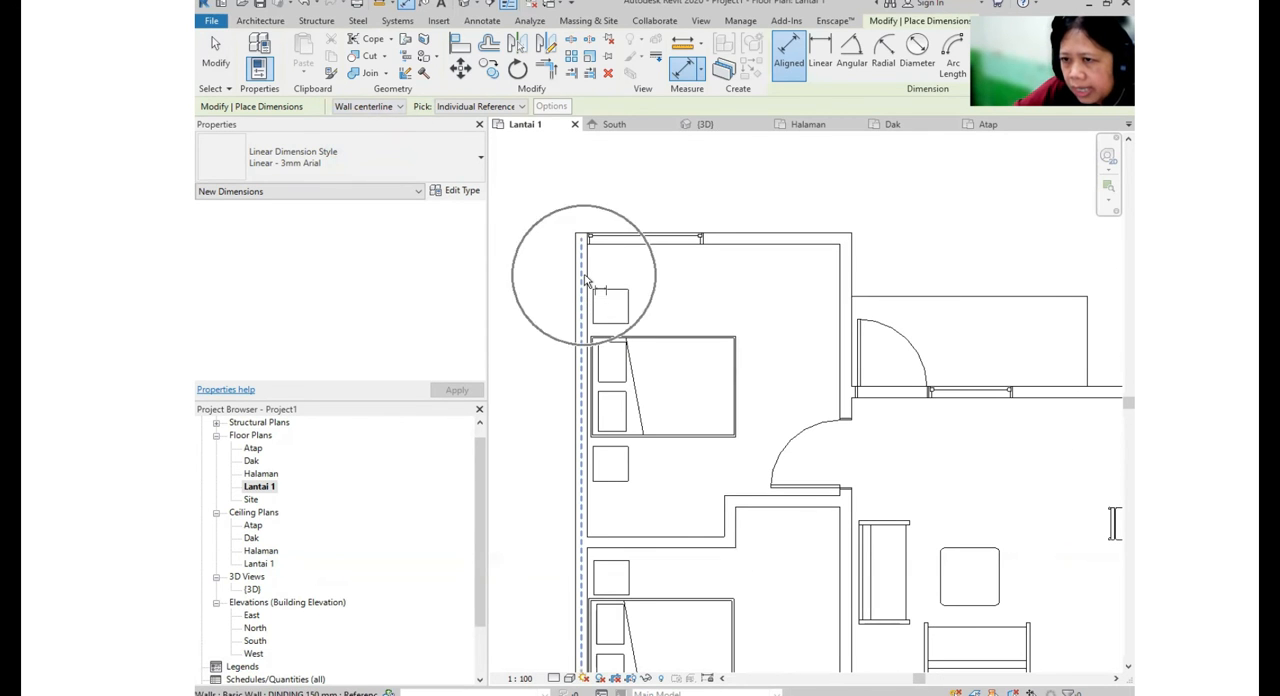
left_click(585, 281)
left_click(853, 270)
left_click(850, 168)
scroll(846, 266, "down", 3)
middle_click_drag(934, 246, 737, 254)
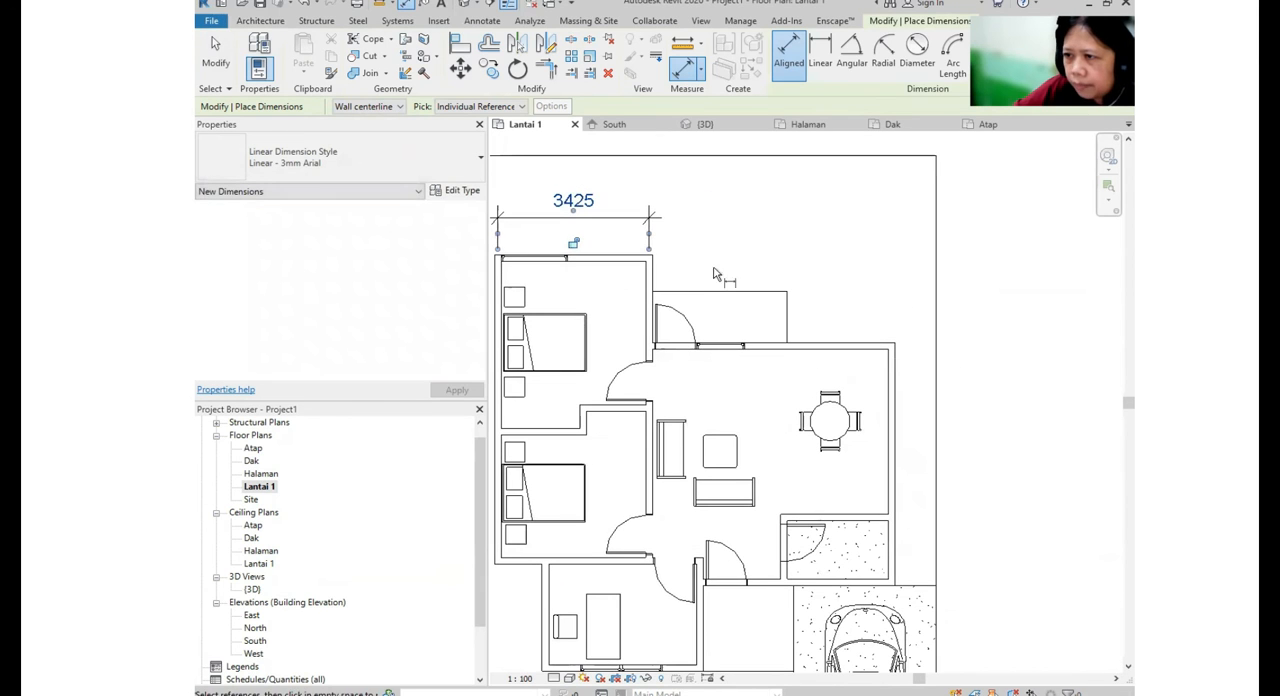
- Dimension from the rear bedroom's right wall to the house's right outer wall, in line with the bedroom width dimension
left_click(655, 297)
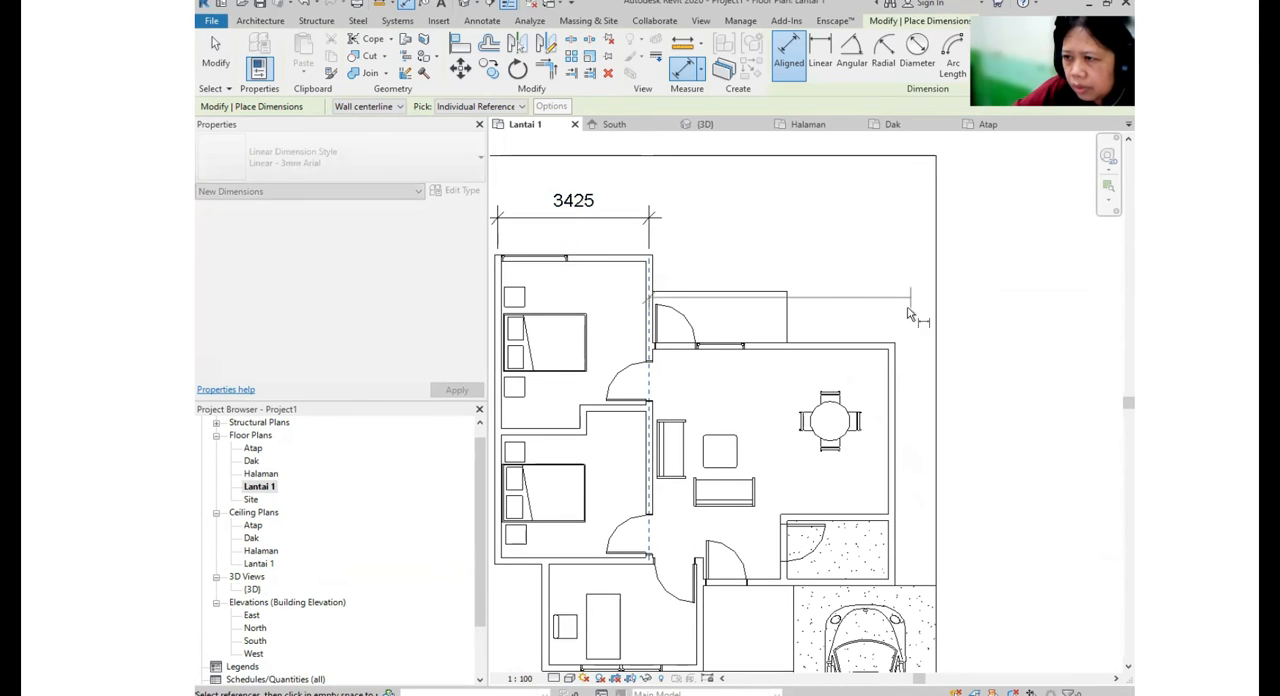
left_click(891, 364)
left_click(730, 214)
middle_click_drag(771, 249, 1059, 206)
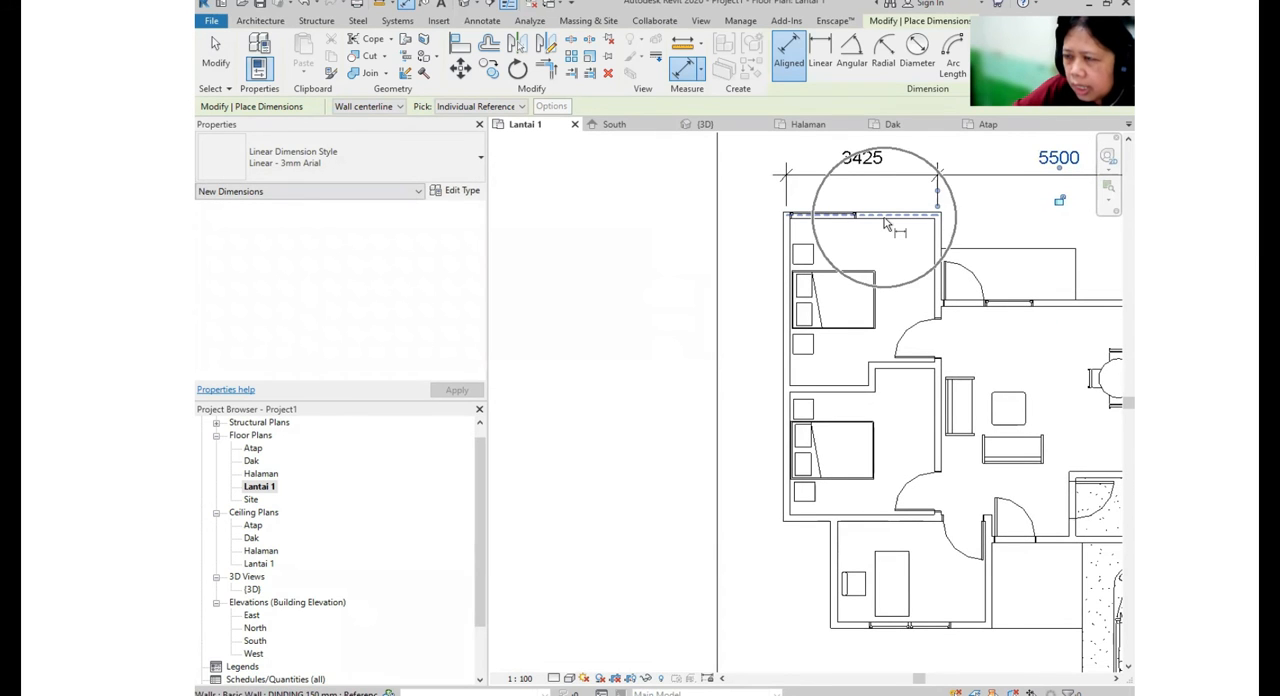
- Add a dimension chain along the left side of the house for the depths of both bedrooms and the front room
left_click(885, 224)
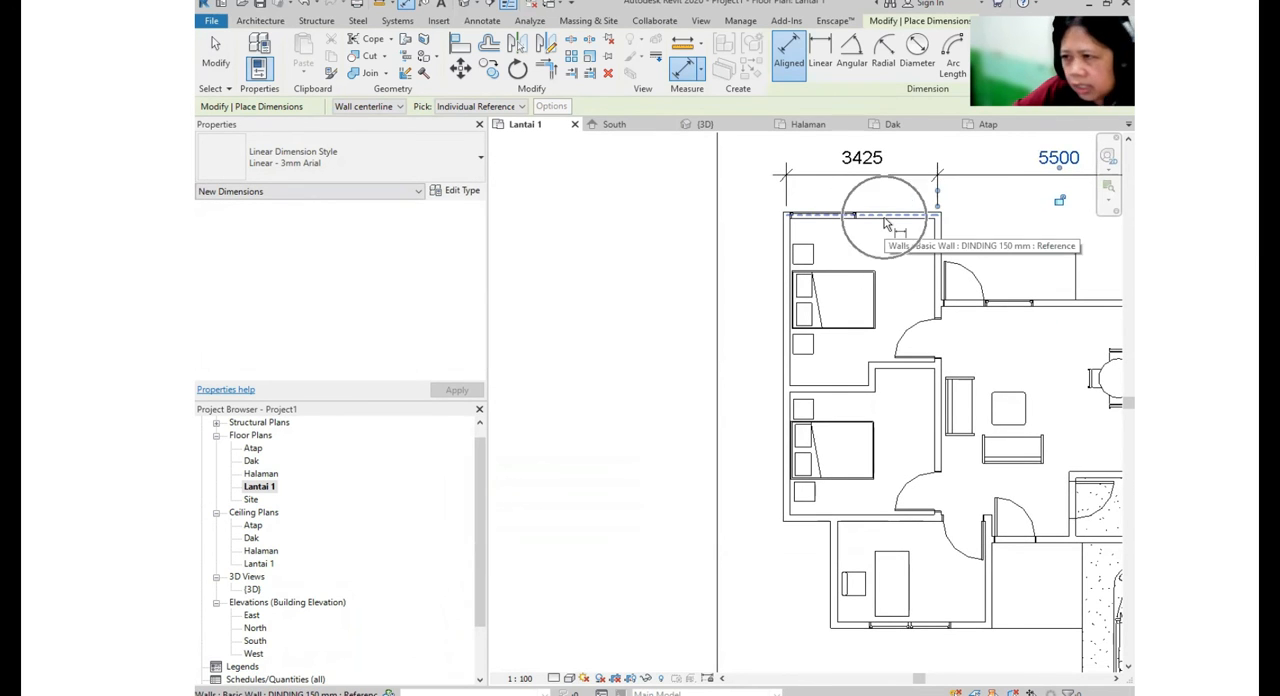
left_click(885, 224)
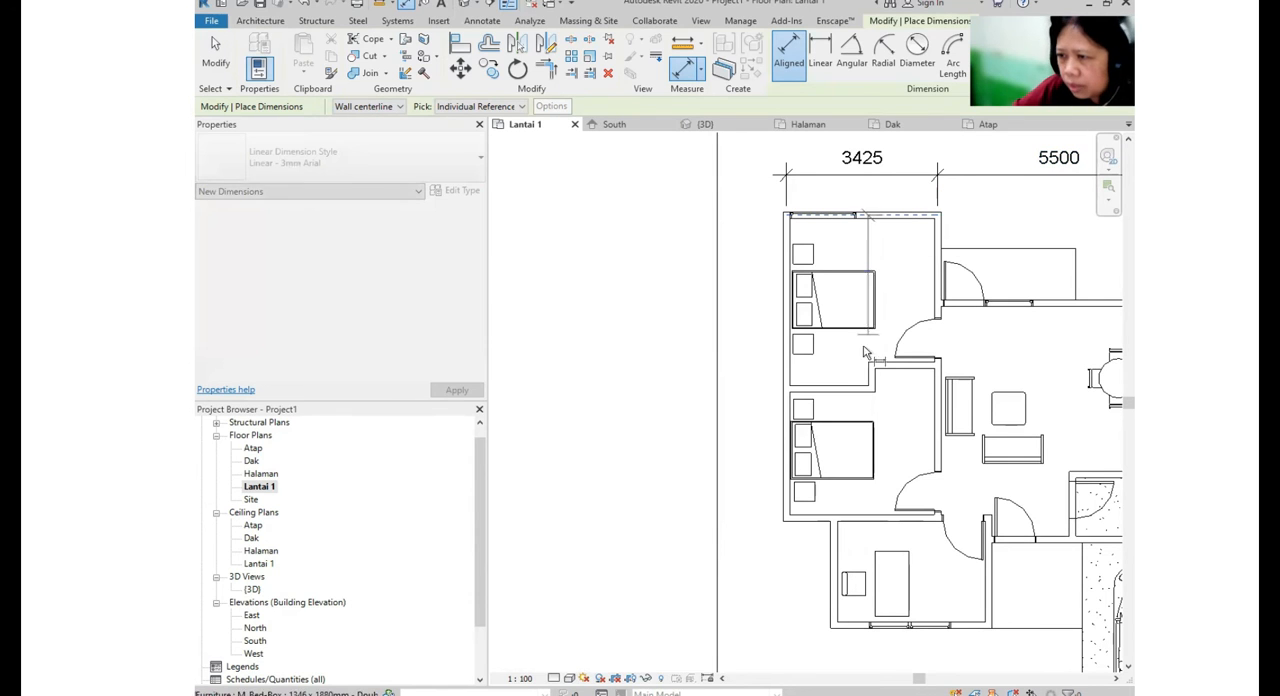
left_click(850, 390)
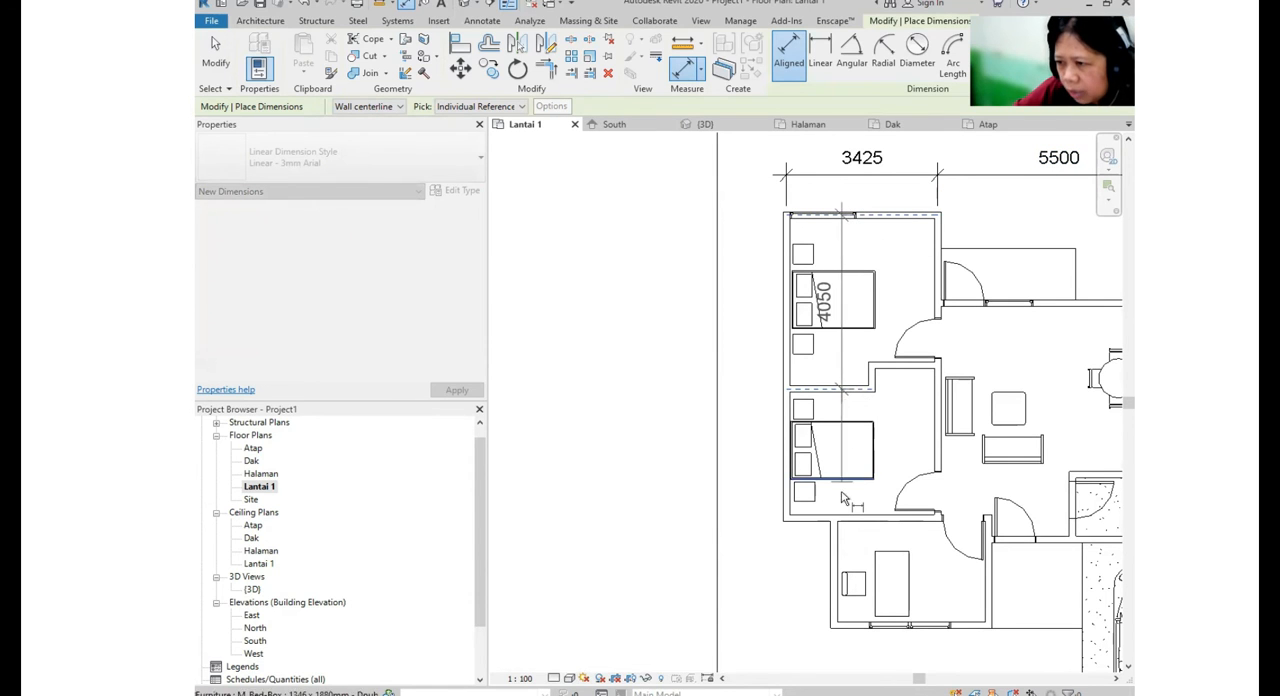
middle_click_drag(848, 475, 813, 304)
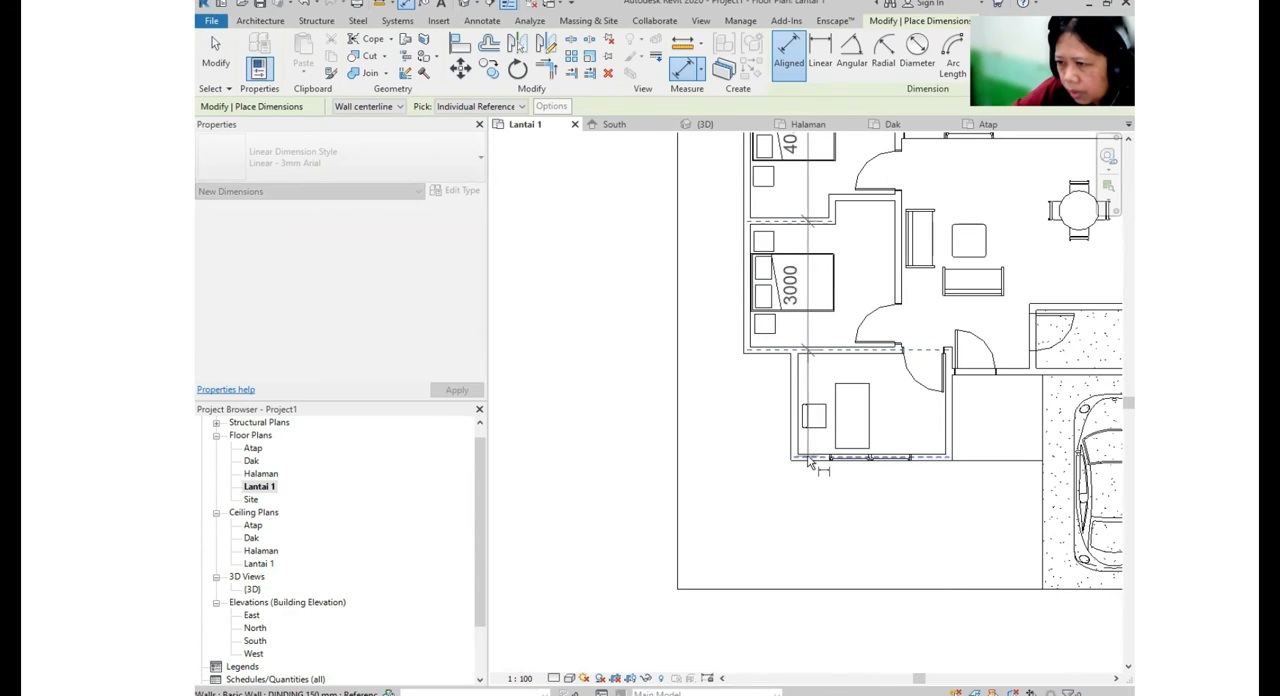
left_click(810, 457)
scroll(833, 465, "down", 1)
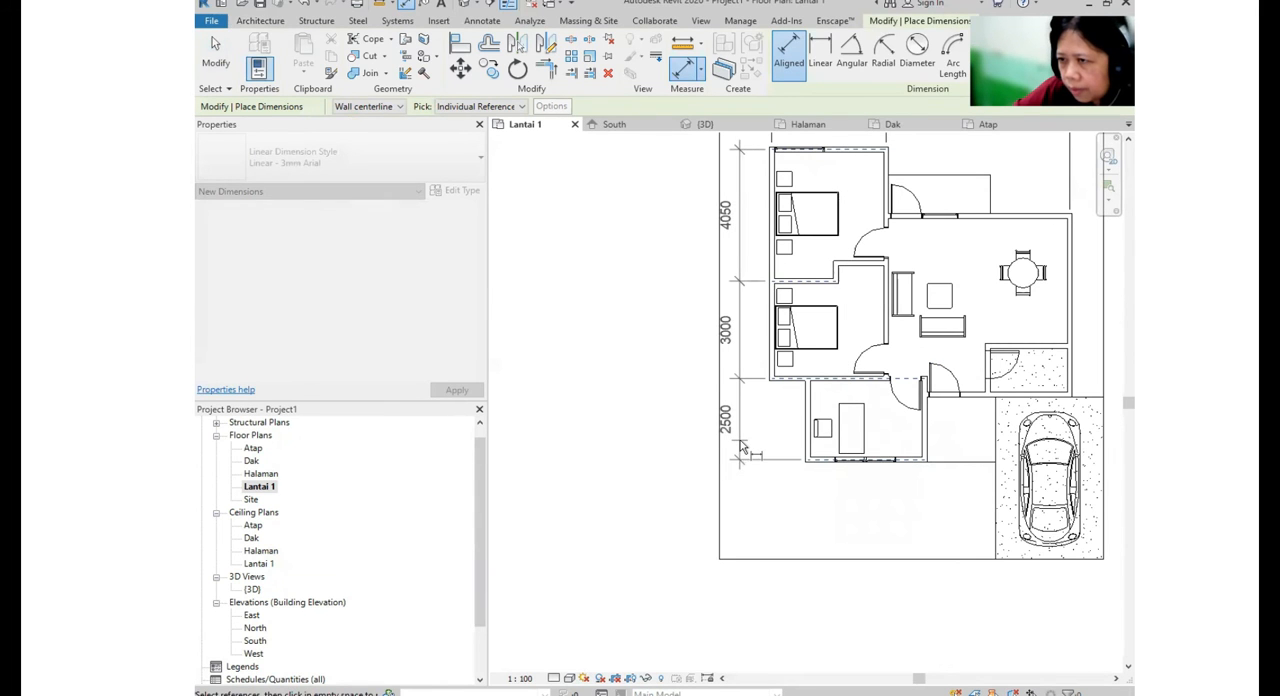
left_click(740, 445)
- Add a dimension chain below the plan across the left outer, front room, bathroom and right outer walls
left_click(774, 366)
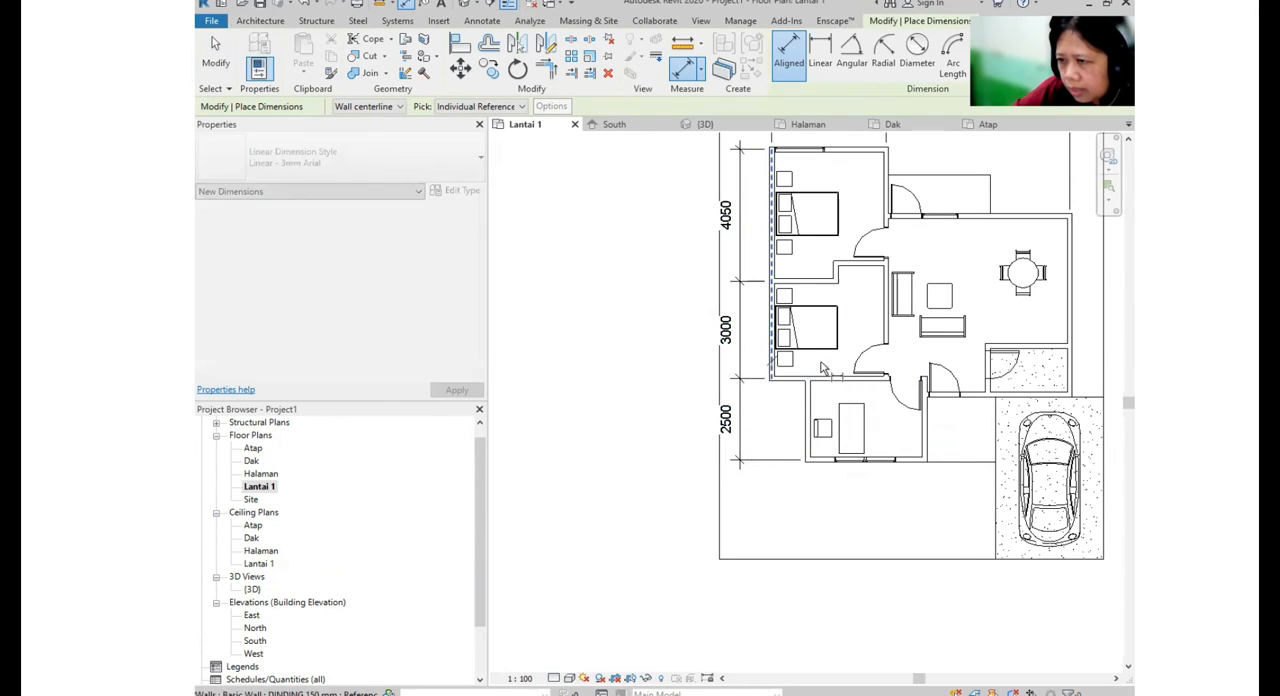
left_click(925, 435)
left_click(988, 410)
left_click(1075, 395)
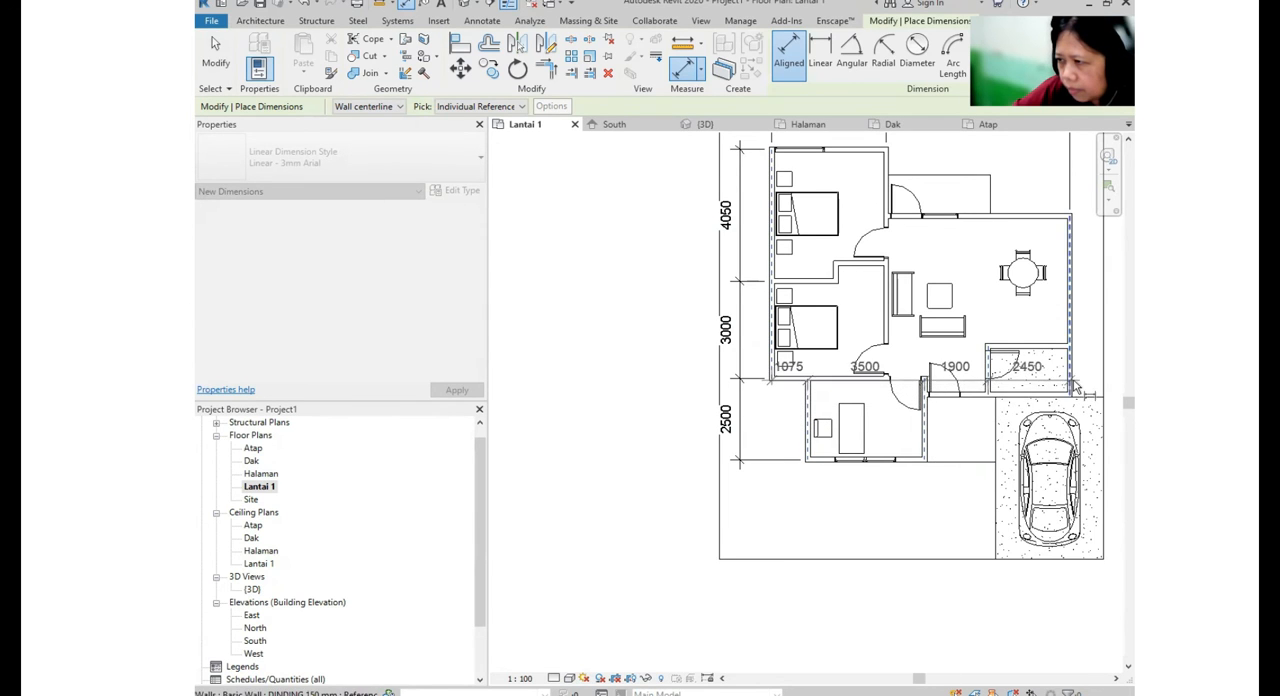
scroll(1078, 382, "down", 1)
left_click(1068, 545)
middle_click_drag(1090, 450, 933, 501)
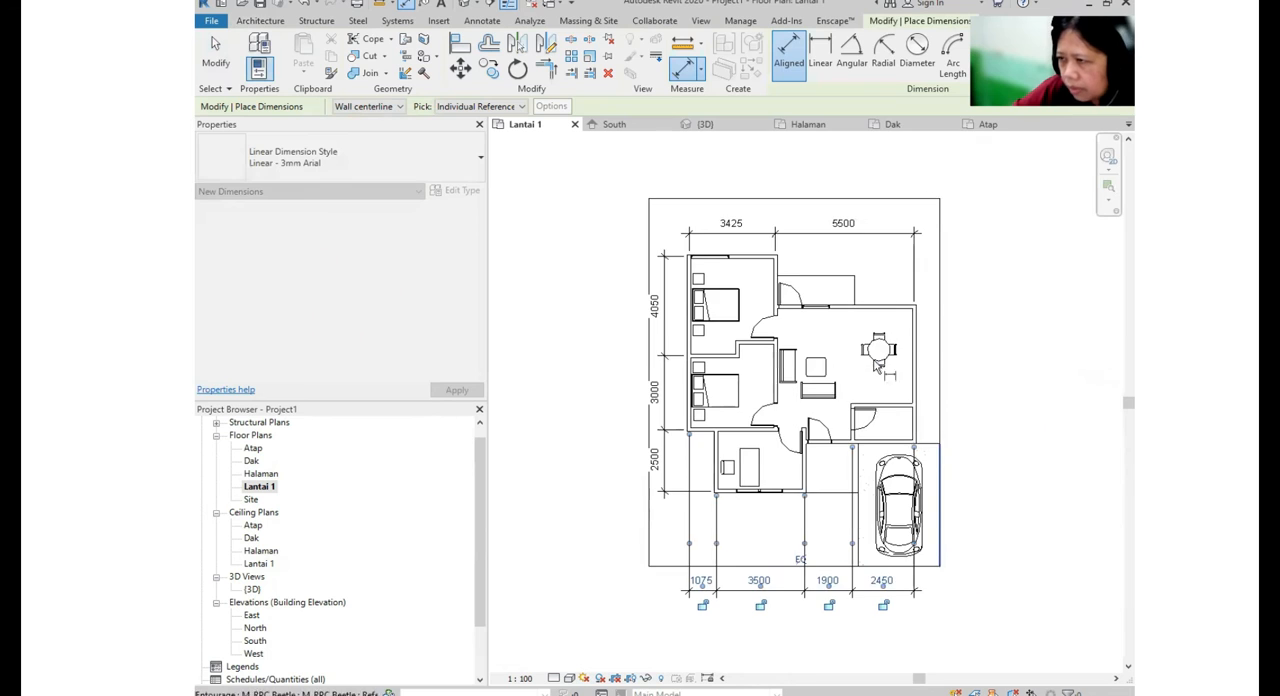
- Add a dimension chain along the right side from the rear bedroom wall through the living area and bathroom to the front room's wall
left_click(768, 262)
left_click(878, 306)
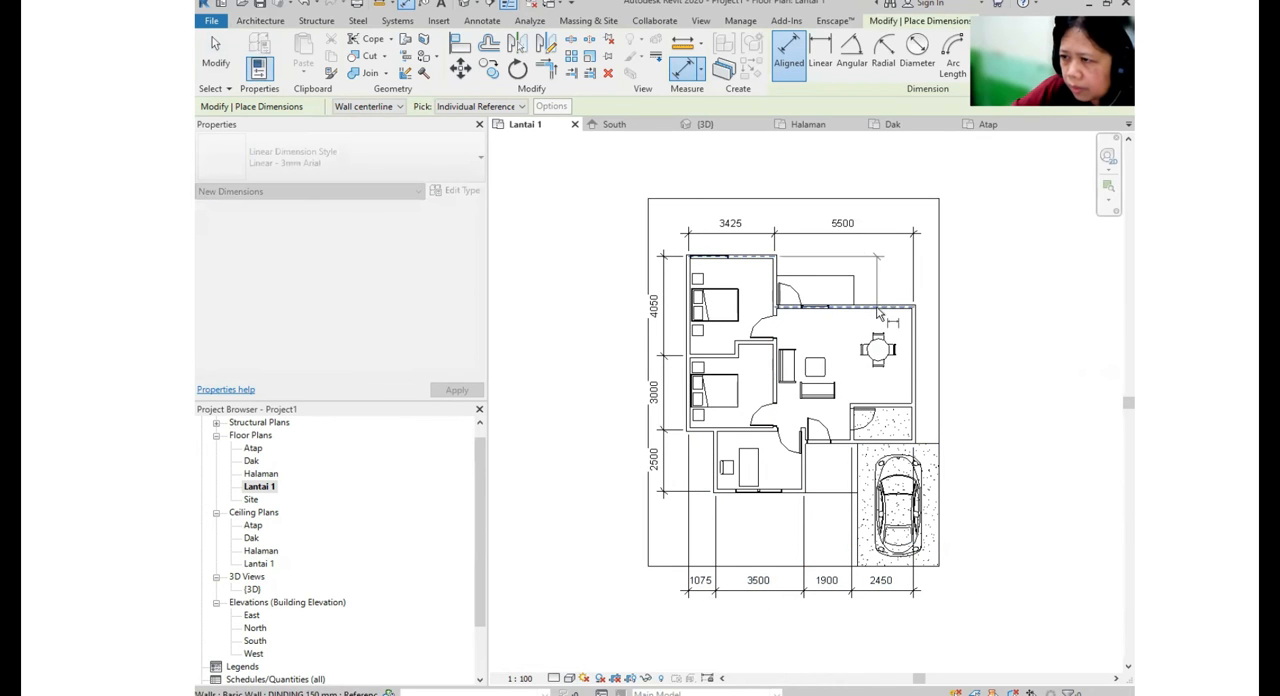
left_click(902, 408)
left_click(900, 442)
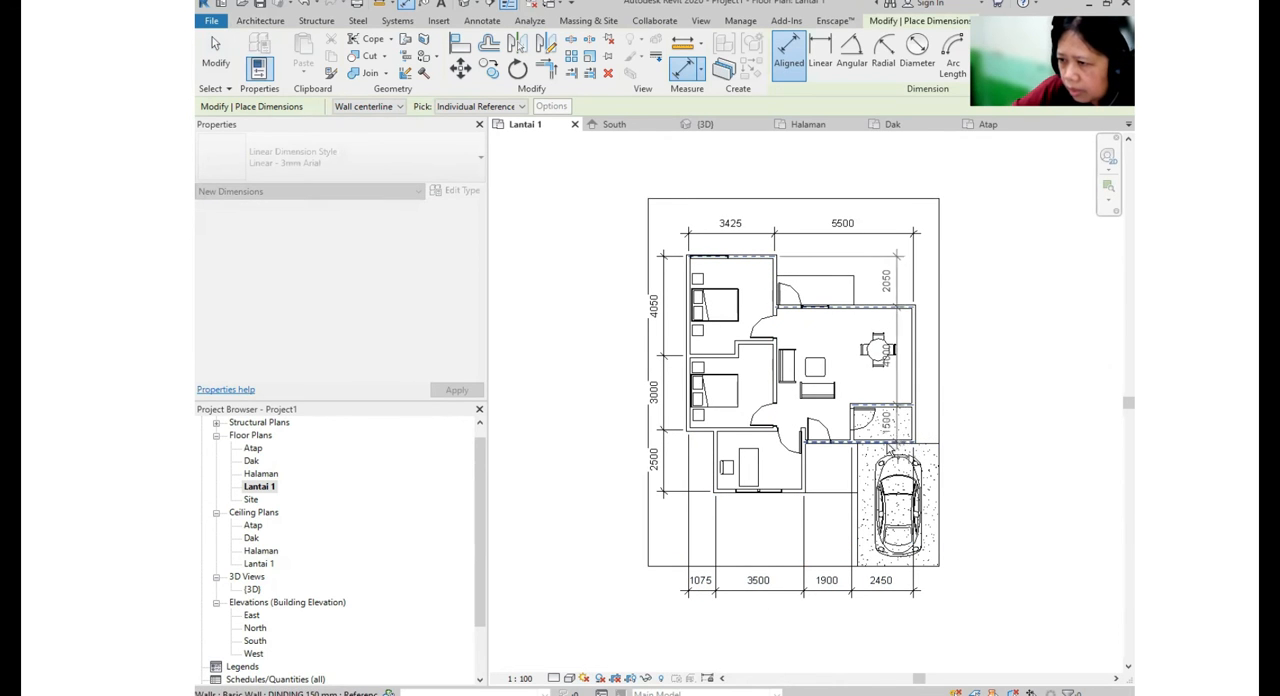
left_click(969, 472)
middle_click_drag(1045, 485, 1014, 435)
key("Escape")
key("Escape")
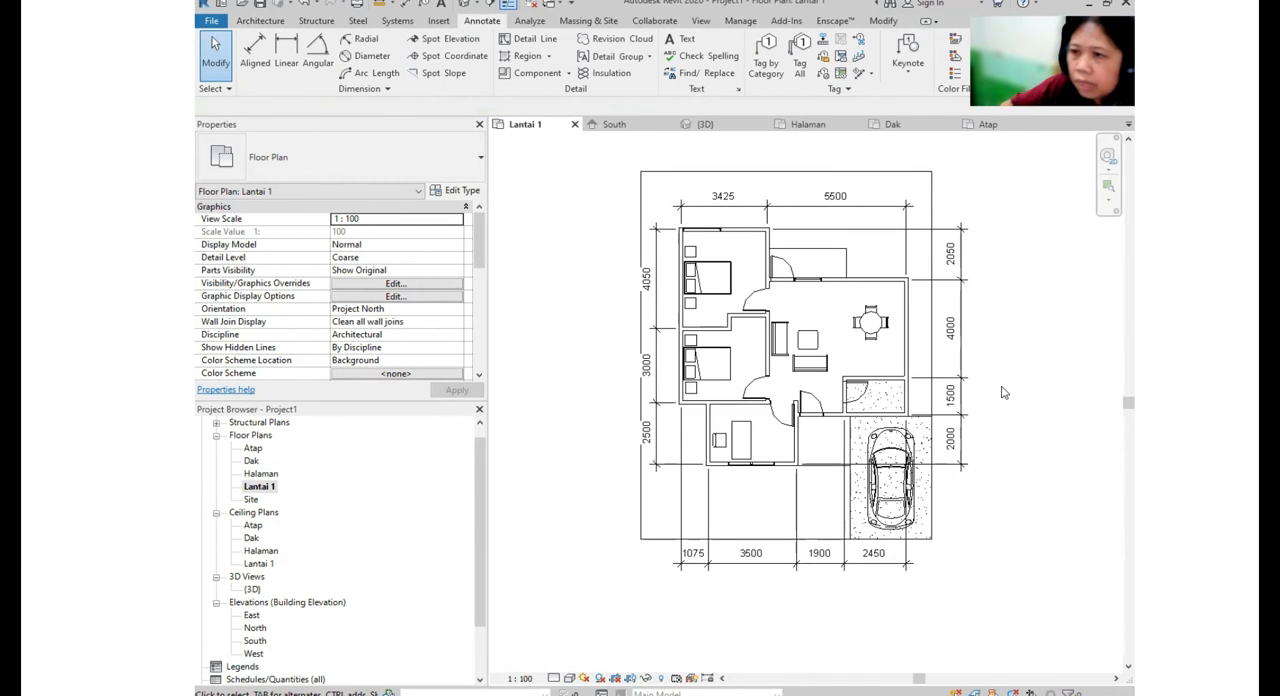
- Move the rear bedroom's back wall by setting the bedroom depth dimension to 4000
scroll(800, 345, "up", 3)
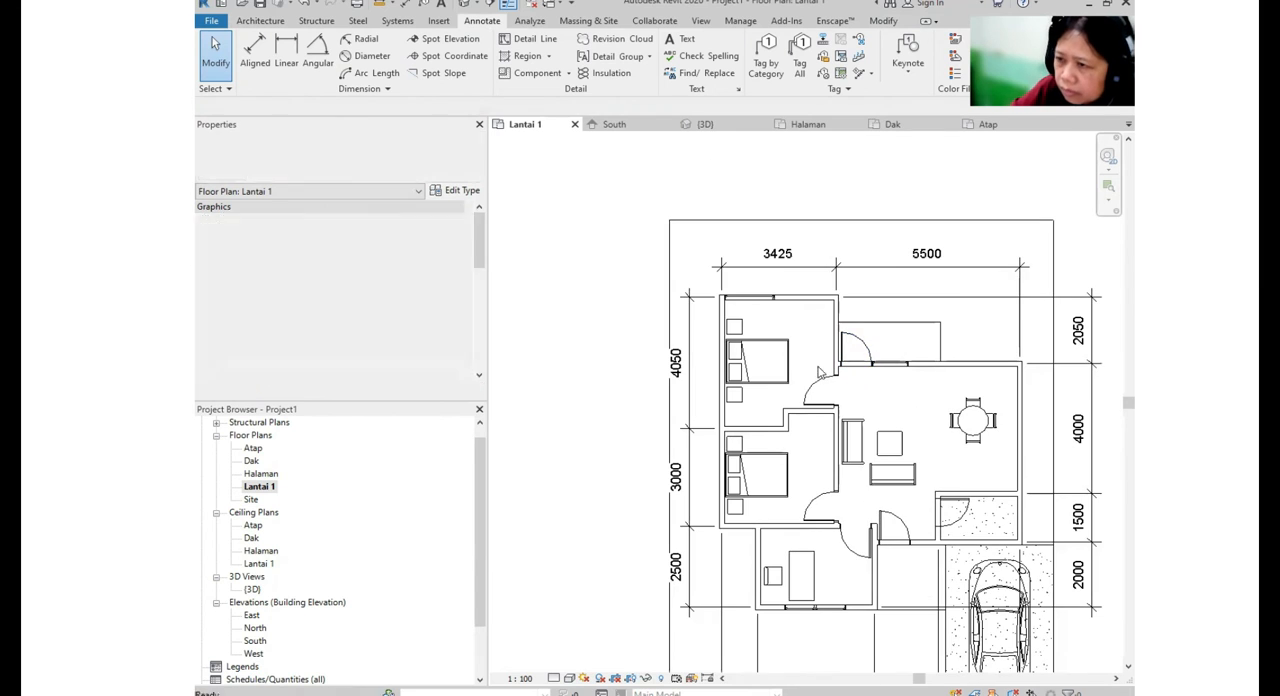
left_click(808, 300)
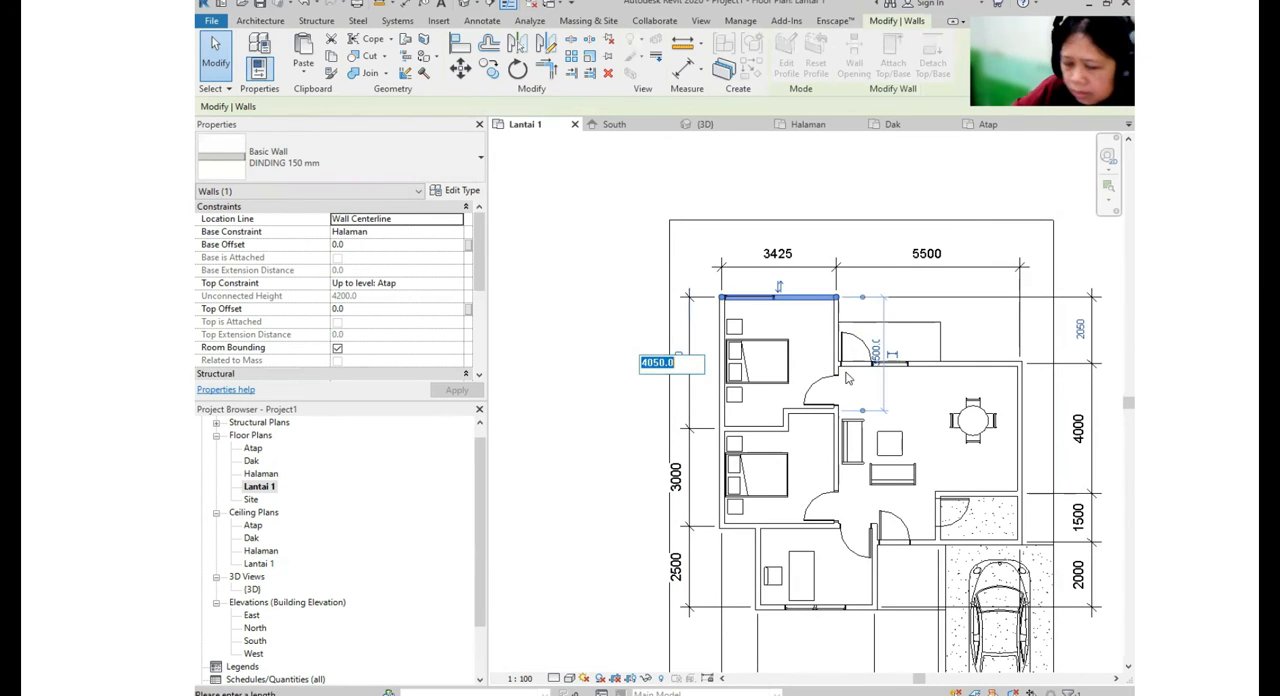
type("4000")
key("Return")
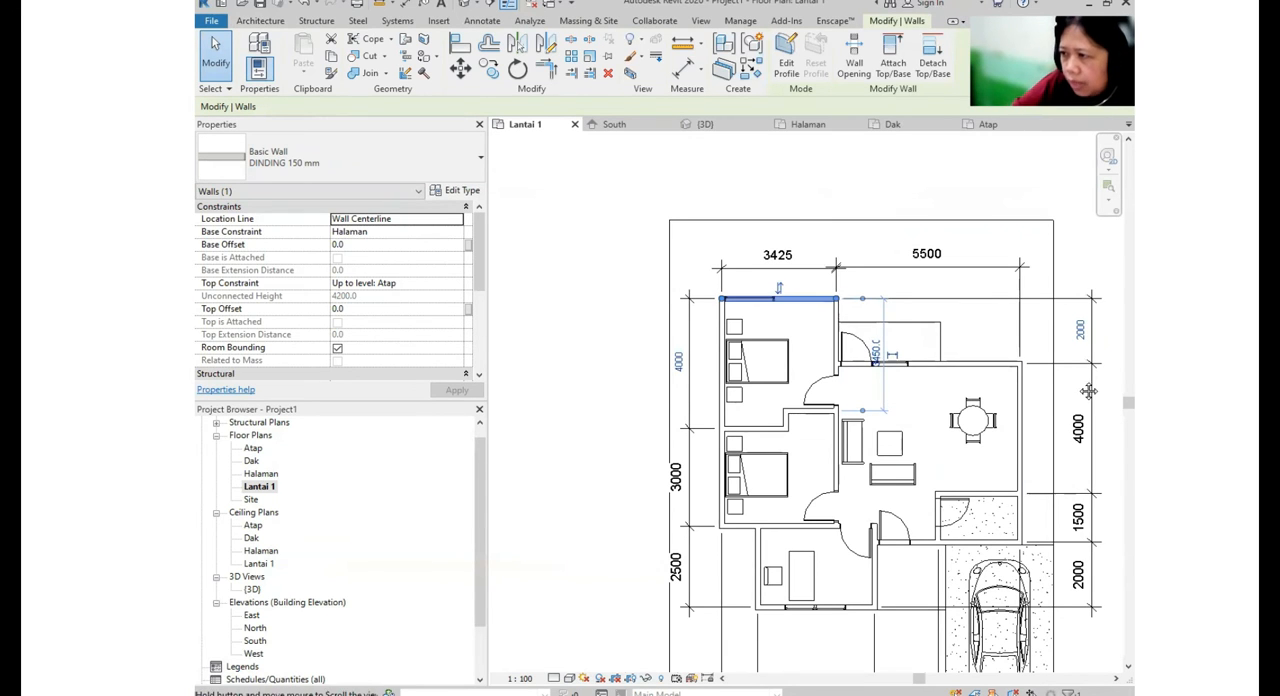
middle_click_drag(1088, 391, 856, 325)
scroll(838, 286, "down", 1)
scroll(839, 290, "down", 1)
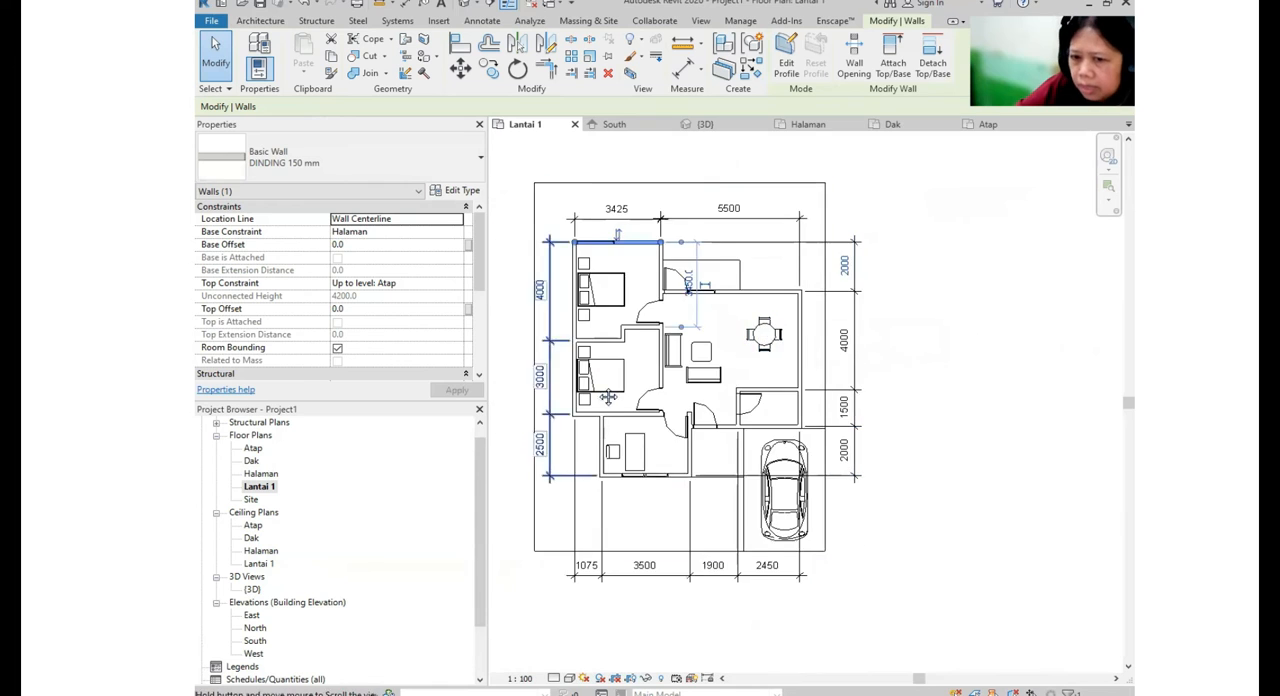
middle_click_drag(606, 397, 679, 325)
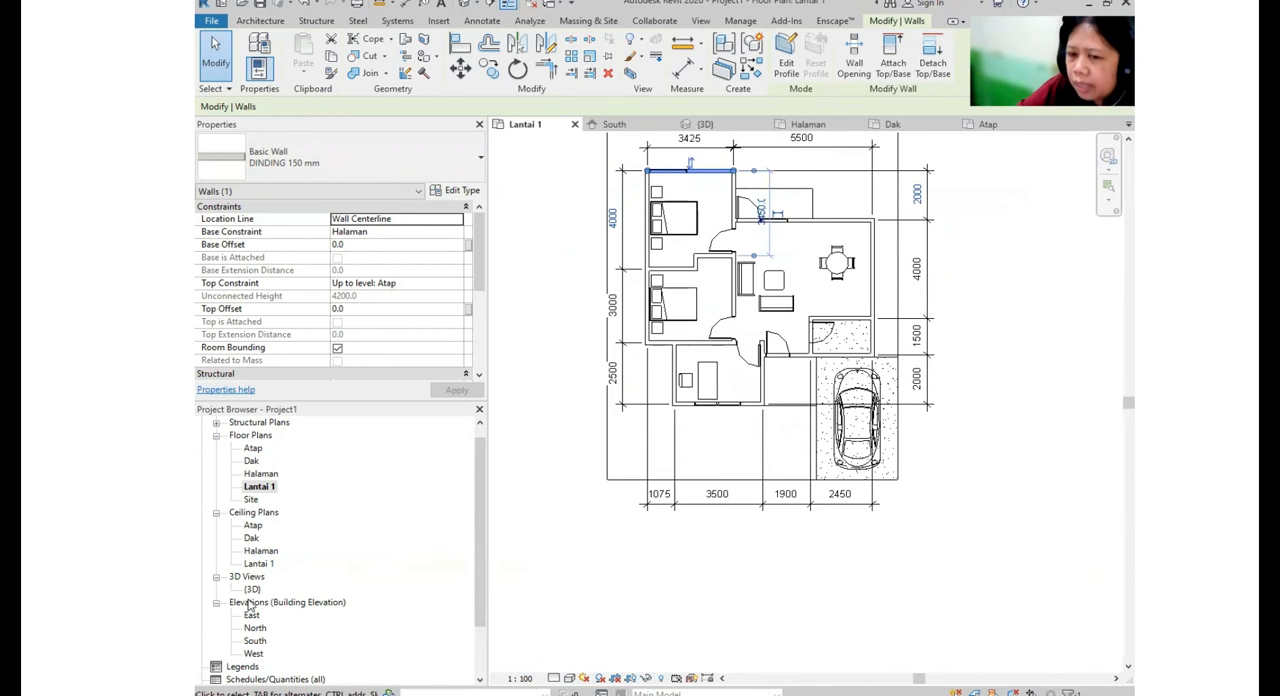
scroll(847, 510, "down", 1)
left_click(928, 432)
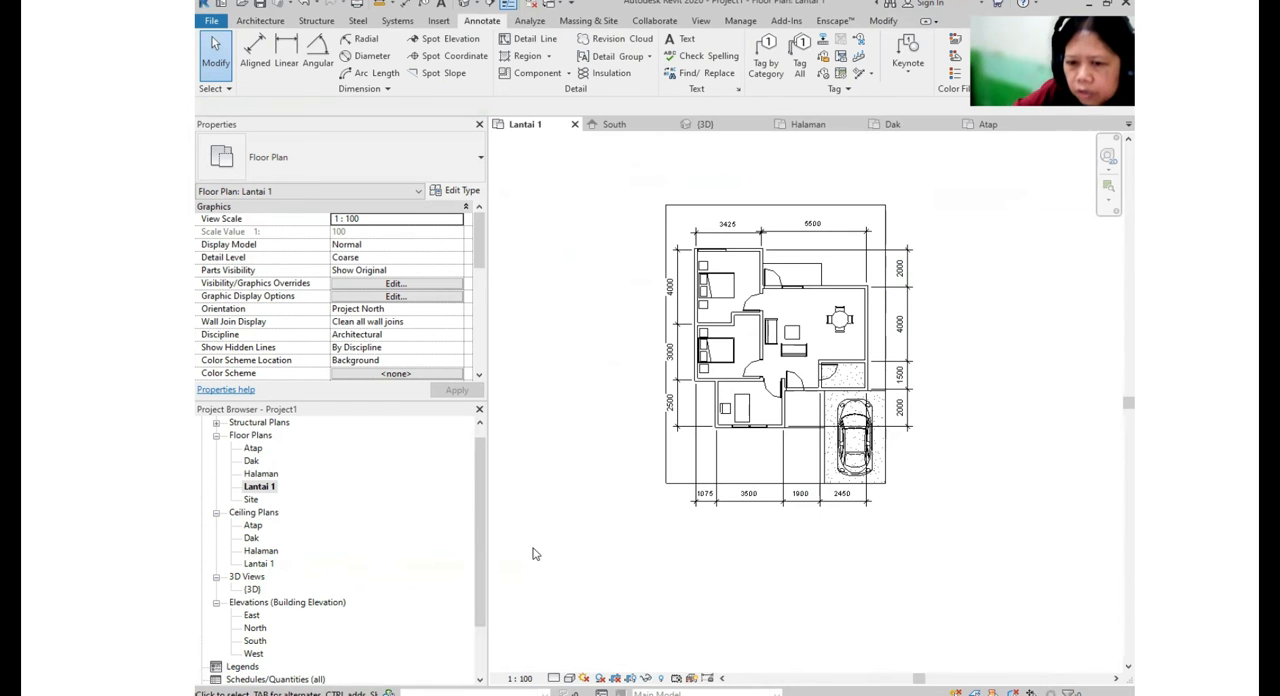
- Open the South elevation and pull the right ends of the level lines in closer to the house
left_click(256, 643)
double_click(258, 645)
scroll(717, 443, "down", 3)
scroll(865, 380, "up", 1)
left_click(885, 367)
scroll(902, 366, "up", 3)
scroll(950, 364, "up", 1)
left_click_drag(995, 367, 751, 370)
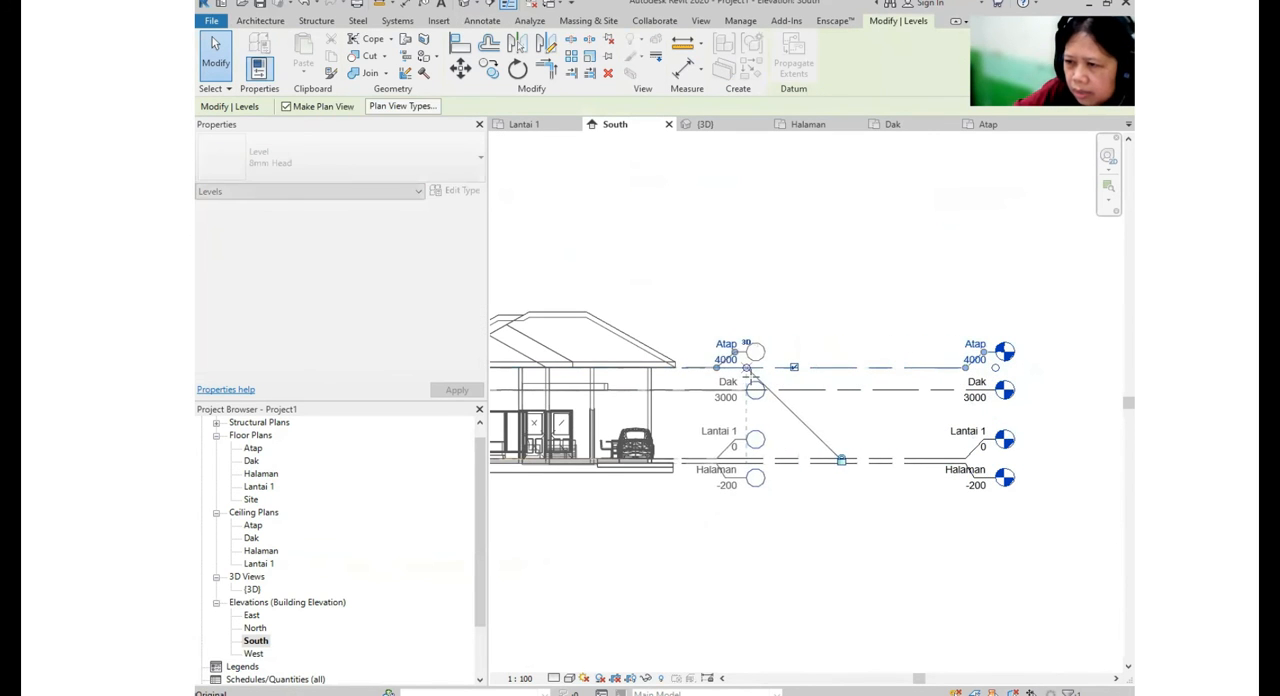
left_click(814, 366)
scroll(814, 366, "down", 1)
- Shorten the left ends of the level lines to just beyond the house on the South elevation
middle_click_drag(720, 384, 988, 400)
left_click(637, 384)
middle_click_drag(701, 399, 769, 403)
left_click_drag(580, 401, 752, 404)
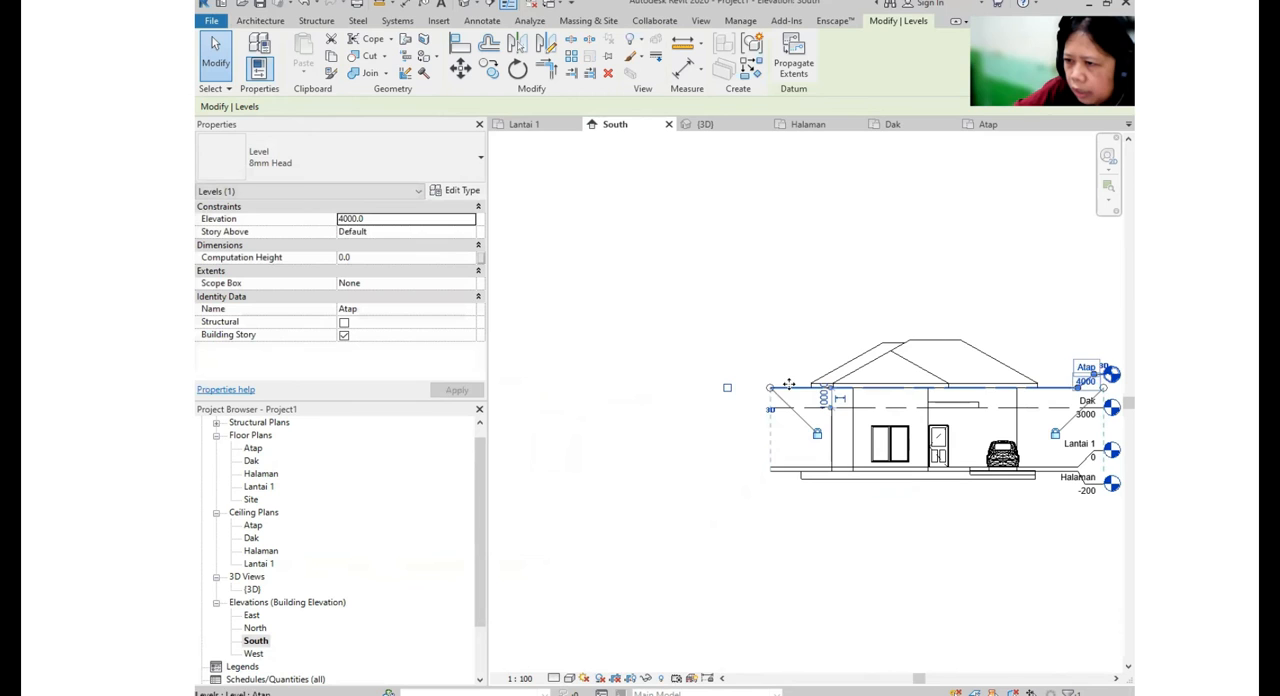
- Toggle the level heads at the left ends of the Dak and Atap levels
left_click(802, 410)
left_click(727, 408)
middle_click_drag(711, 448, 648, 452)
left_click(714, 393)
left_click(665, 392)
left_click(710, 416)
left_click(664, 412)
middle_click_drag(878, 540, 746, 489)
left_click(823, 521)
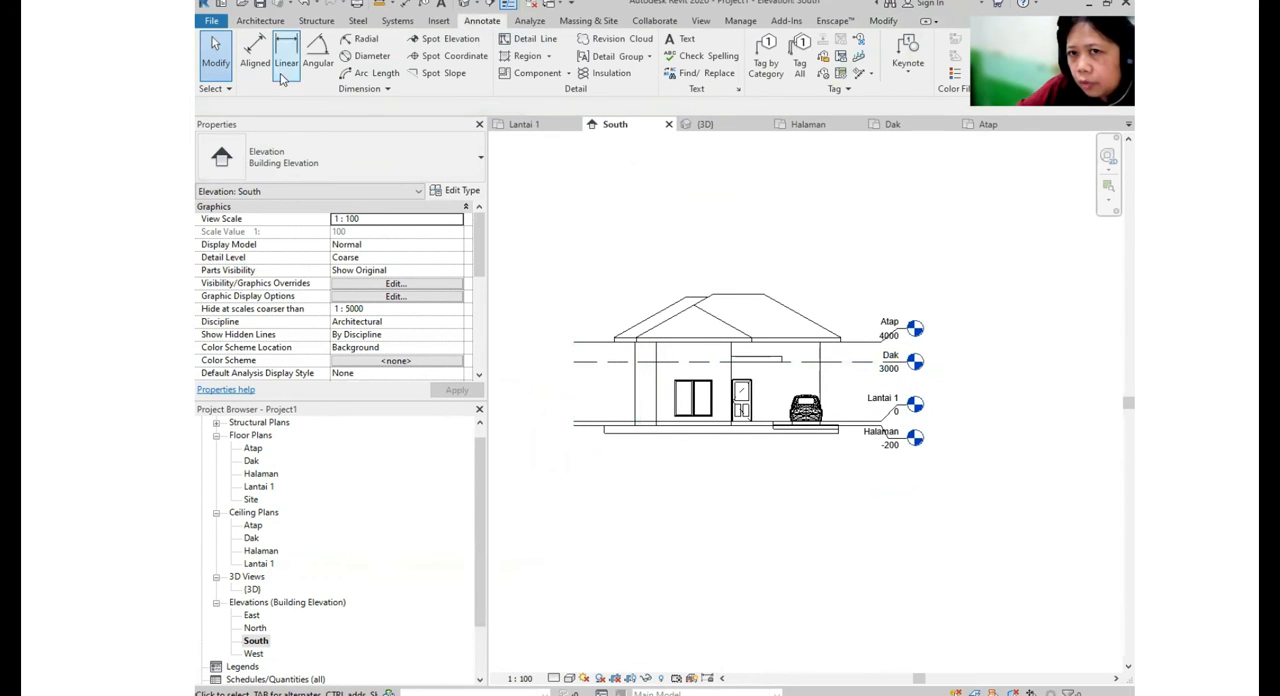
- Add an aligned dimension chain between the Halaman, Lantai 1, Dak and Atap levels beside the house's right side
left_click(255, 52)
scroll(852, 428, "up", 4)
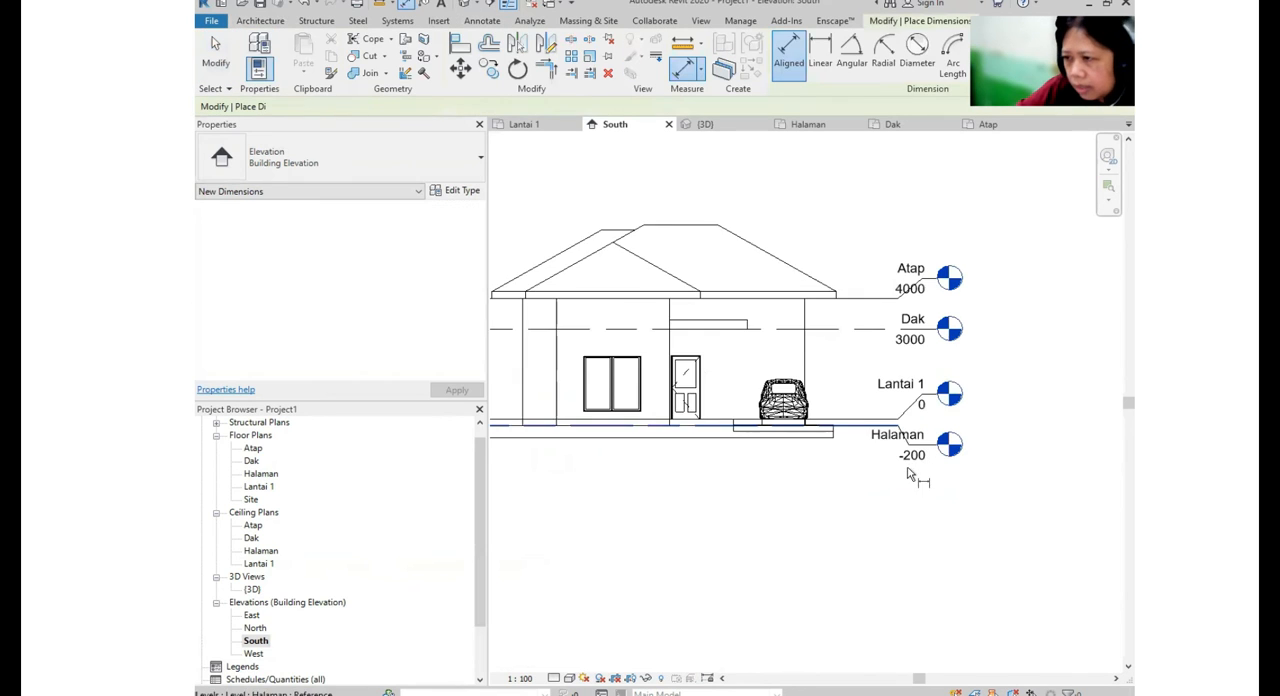
left_click(846, 418)
left_click(848, 412)
left_click(848, 307)
left_click(850, 271)
left_click(866, 322)
- Add an aligned dimension chain below the house on the South elevation, referencing the front walls' vertical lines from left to right
scroll(900, 400, "down", 2)
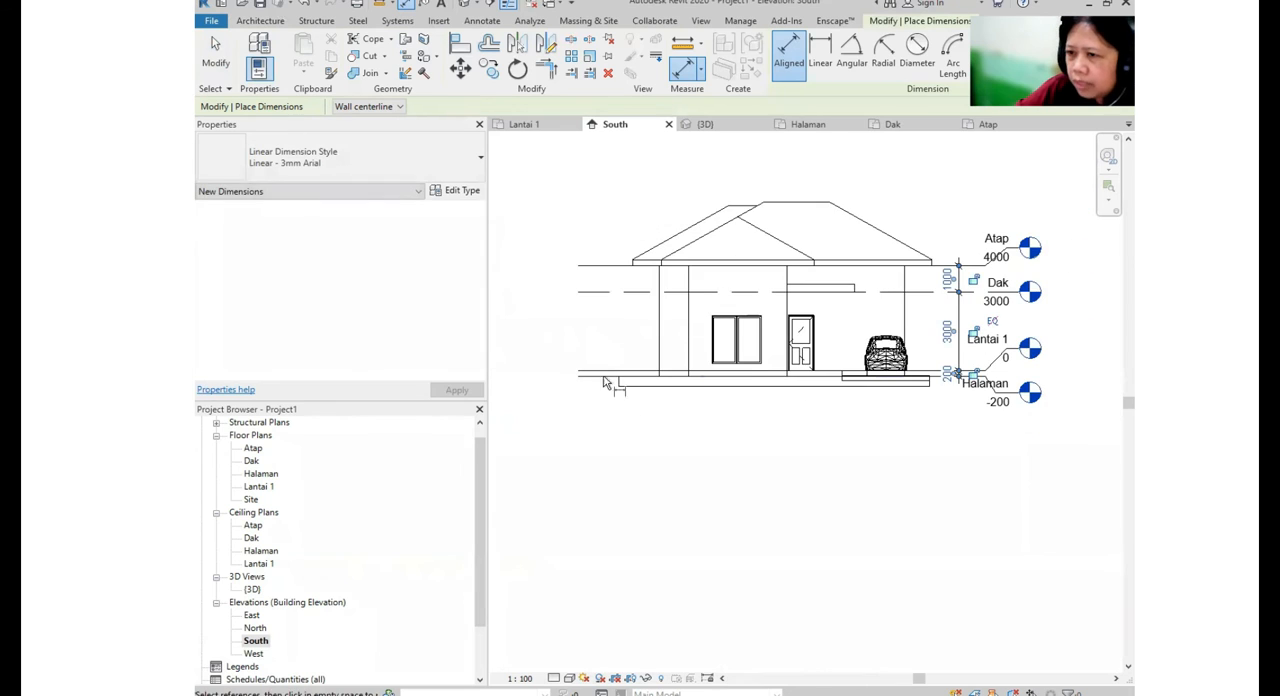
left_click(658, 354)
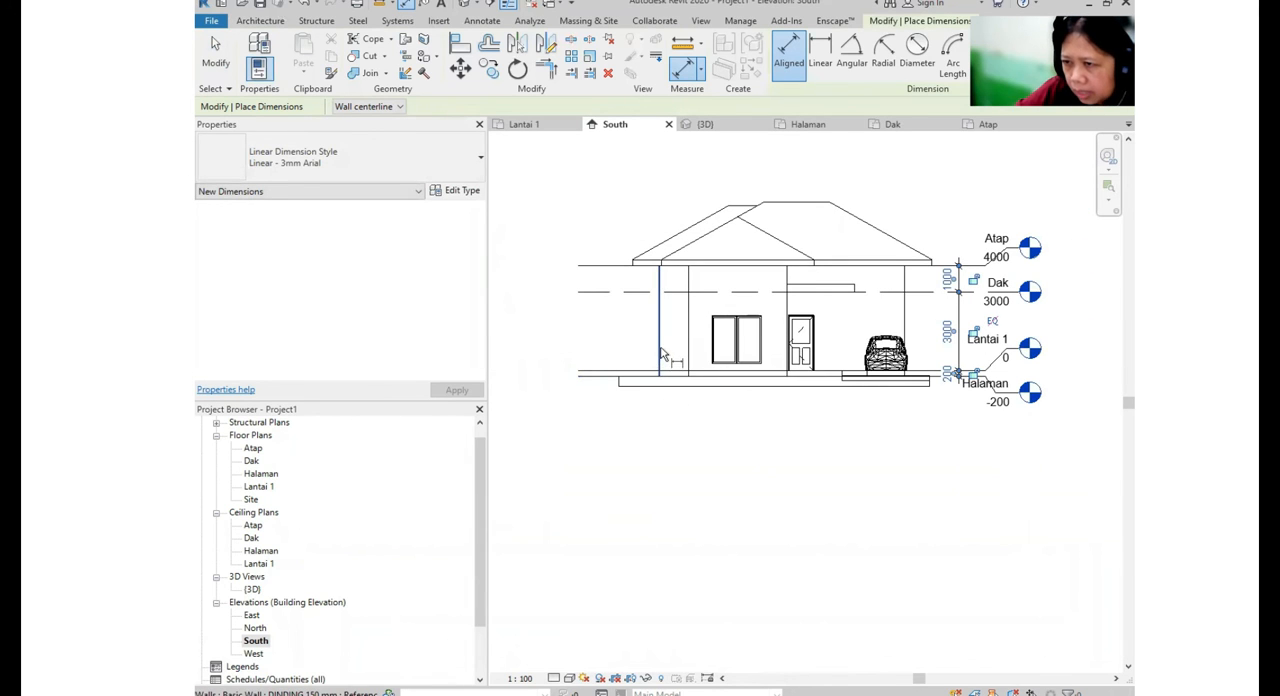
scroll(662, 322, "up", 3)
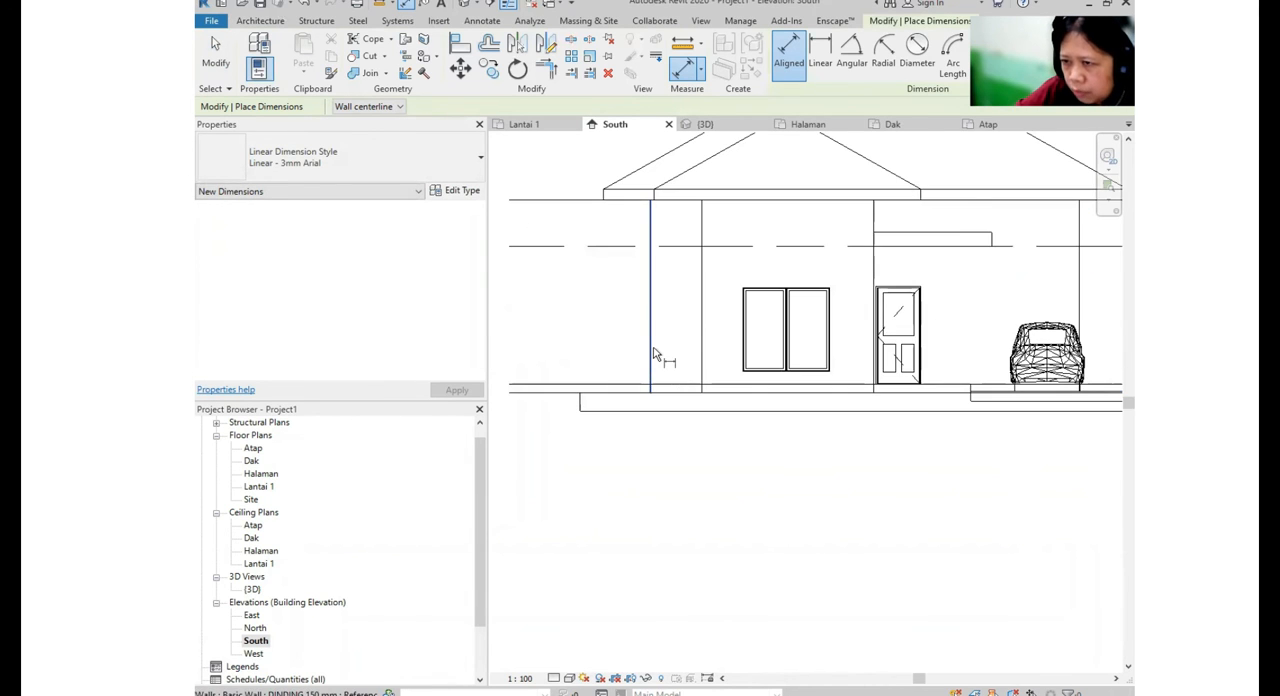
scroll(655, 358, "up", 2)
left_click(651, 357)
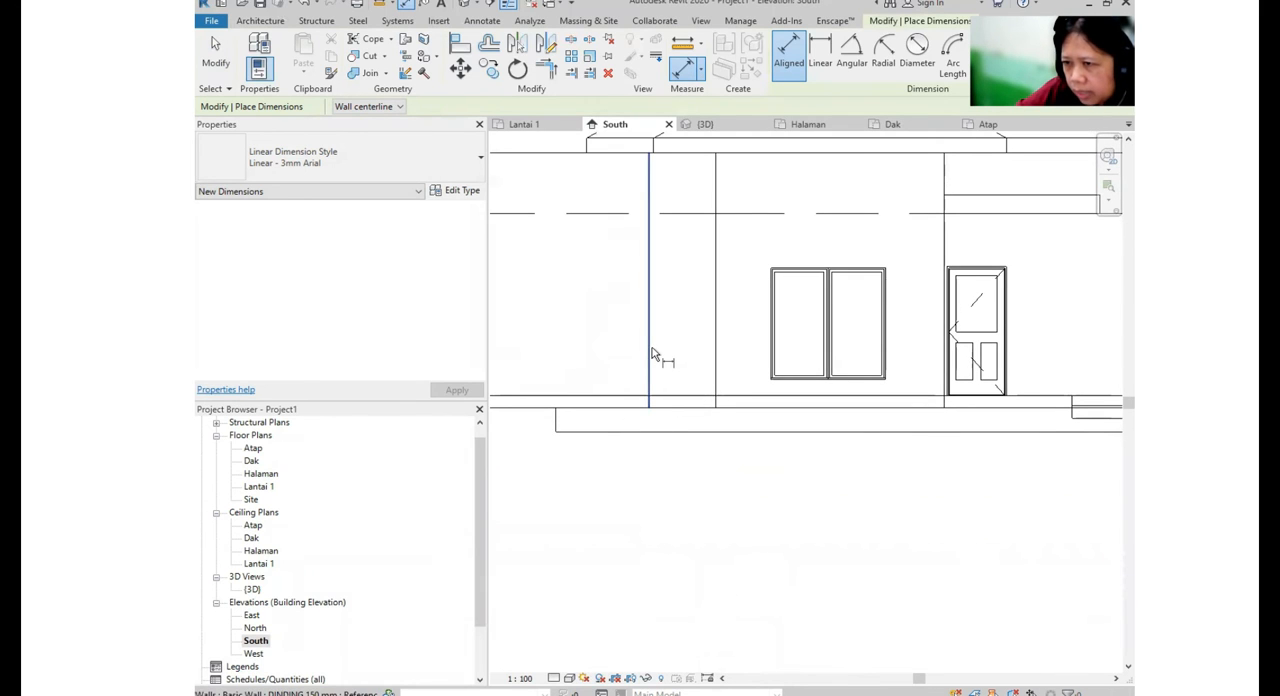
left_click(392, 106)
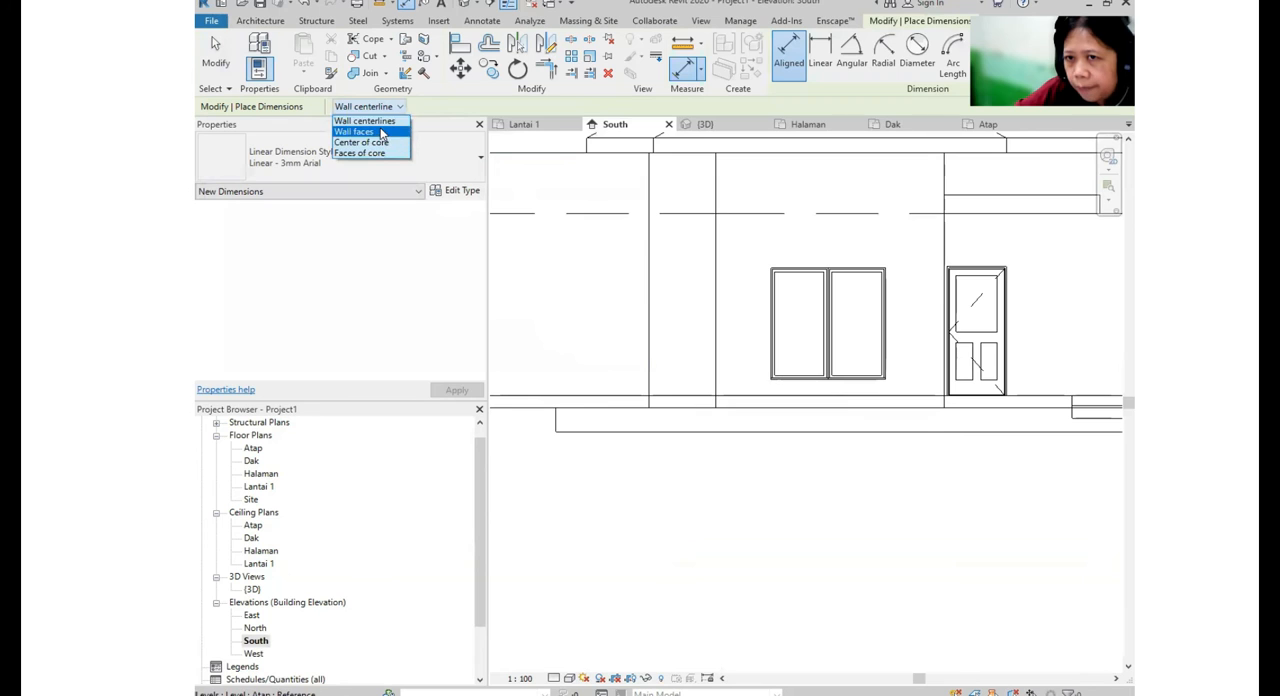
scroll(622, 330, "up", 2)
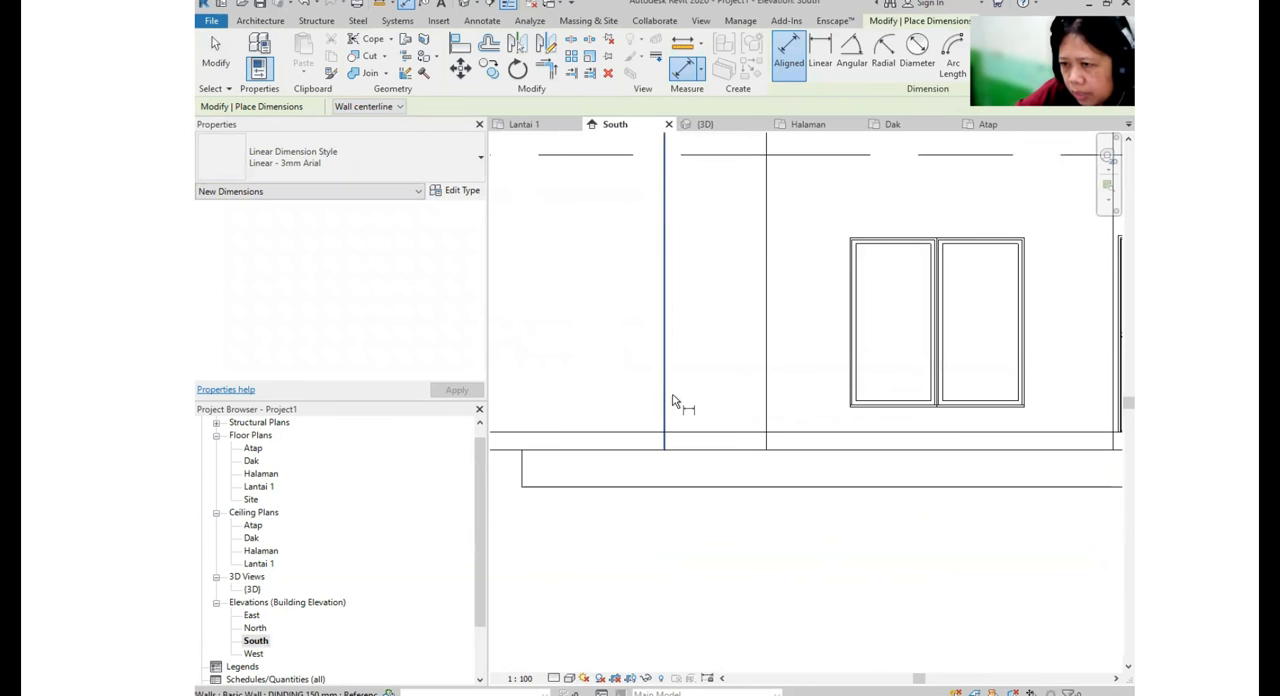
scroll(675, 403, "down", 3)
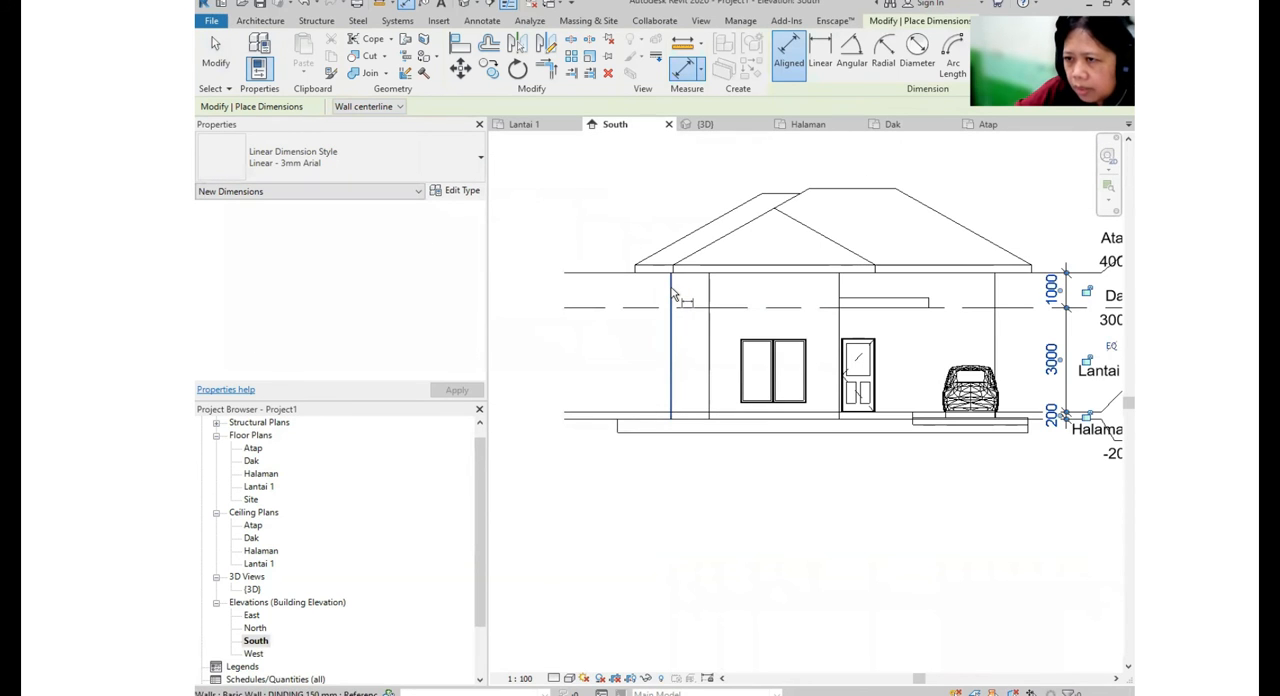
left_click(676, 291)
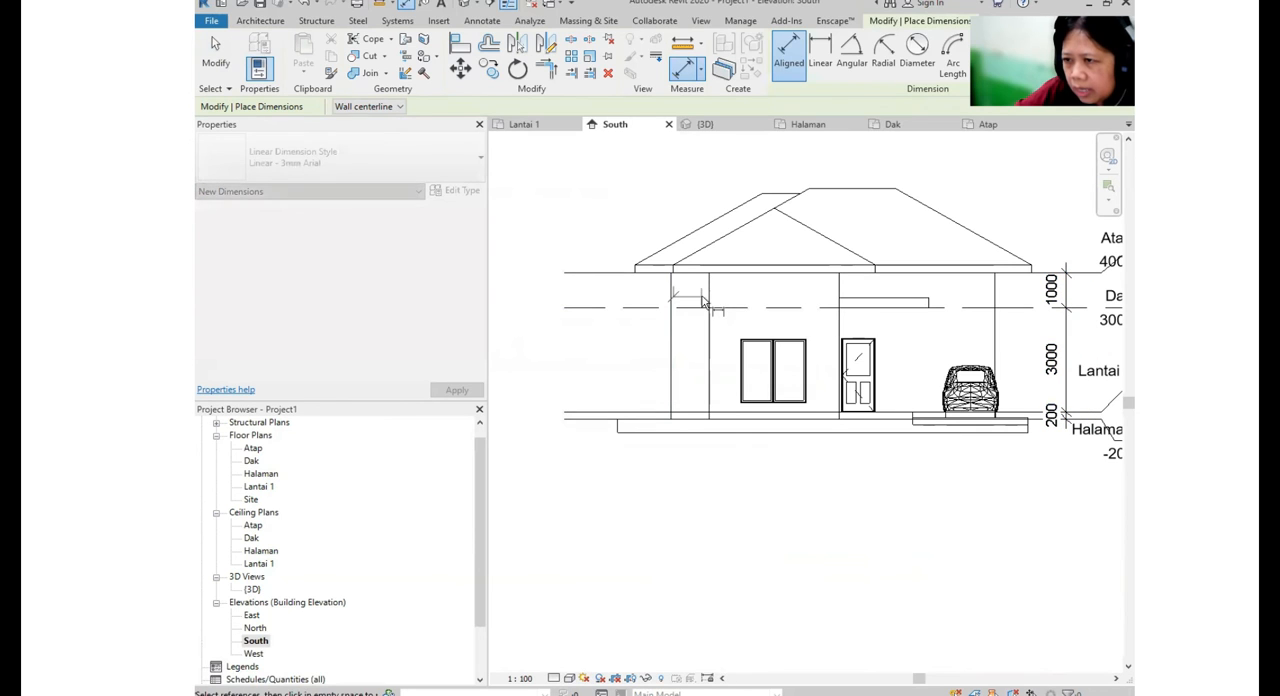
left_click(712, 357)
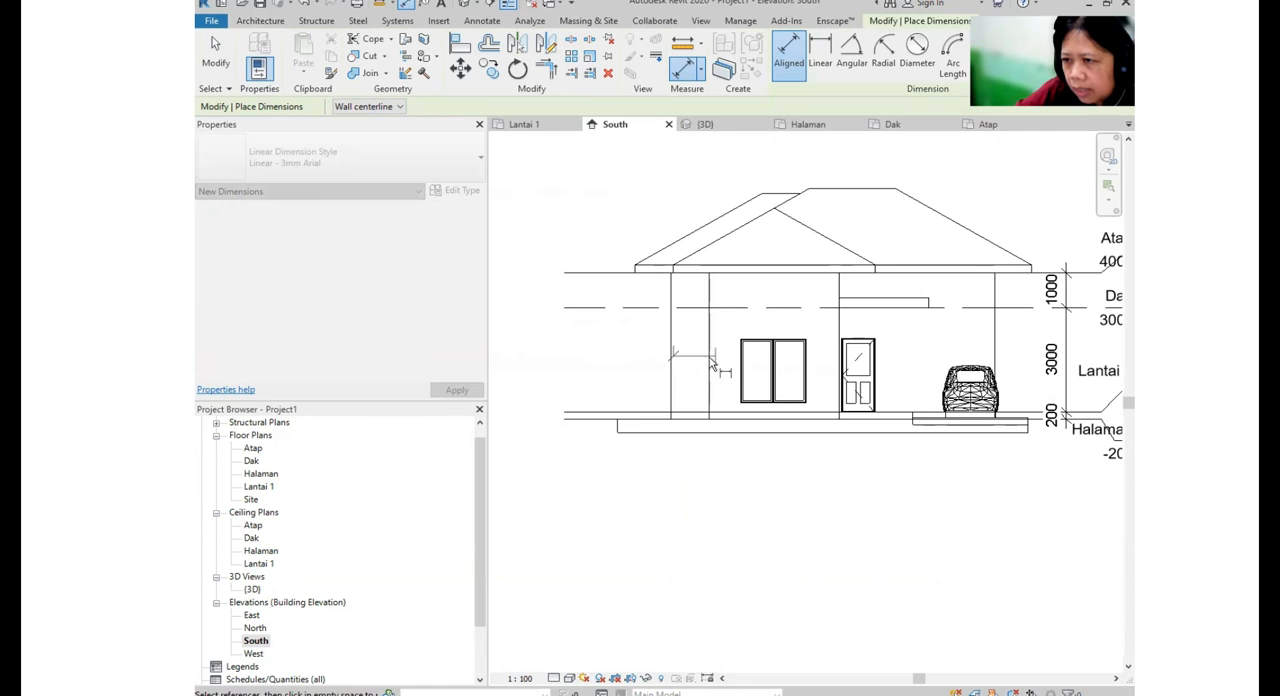
left_click(845, 326)
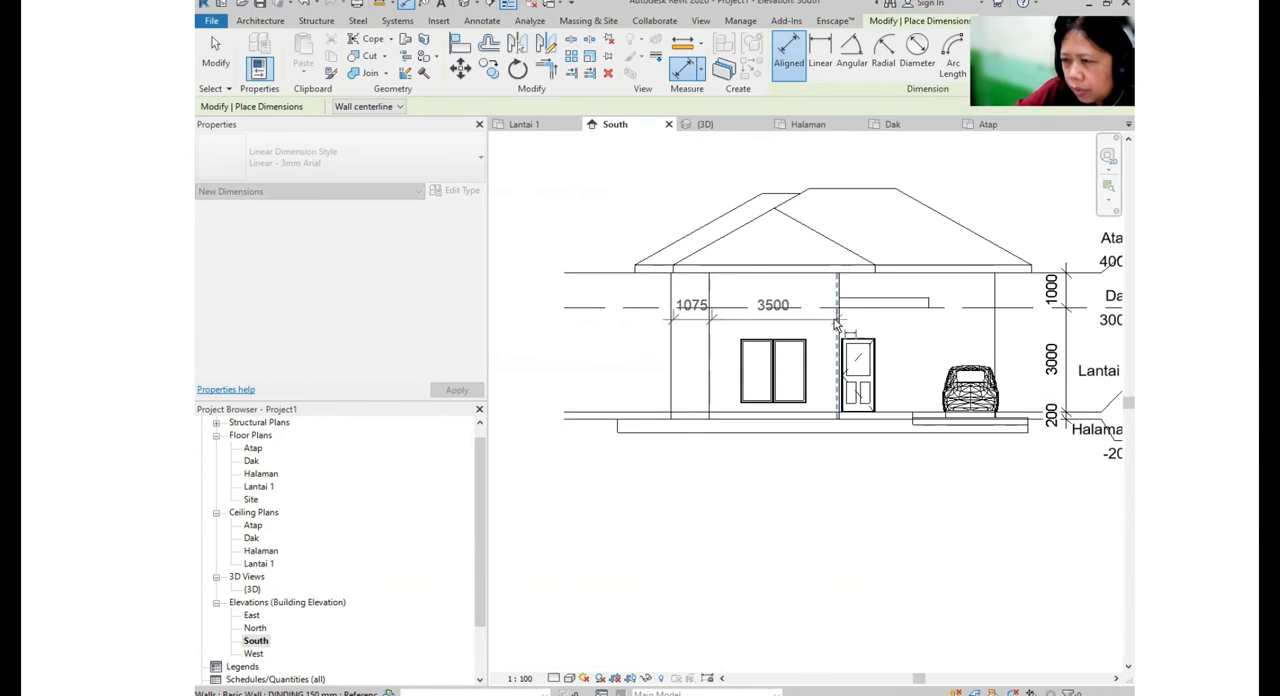
left_click(992, 342)
left_click(1000, 462)
- Add a vertical dimension chain beside the house's left side from the Halaman level through the window top to the Atap level
left_click(648, 427)
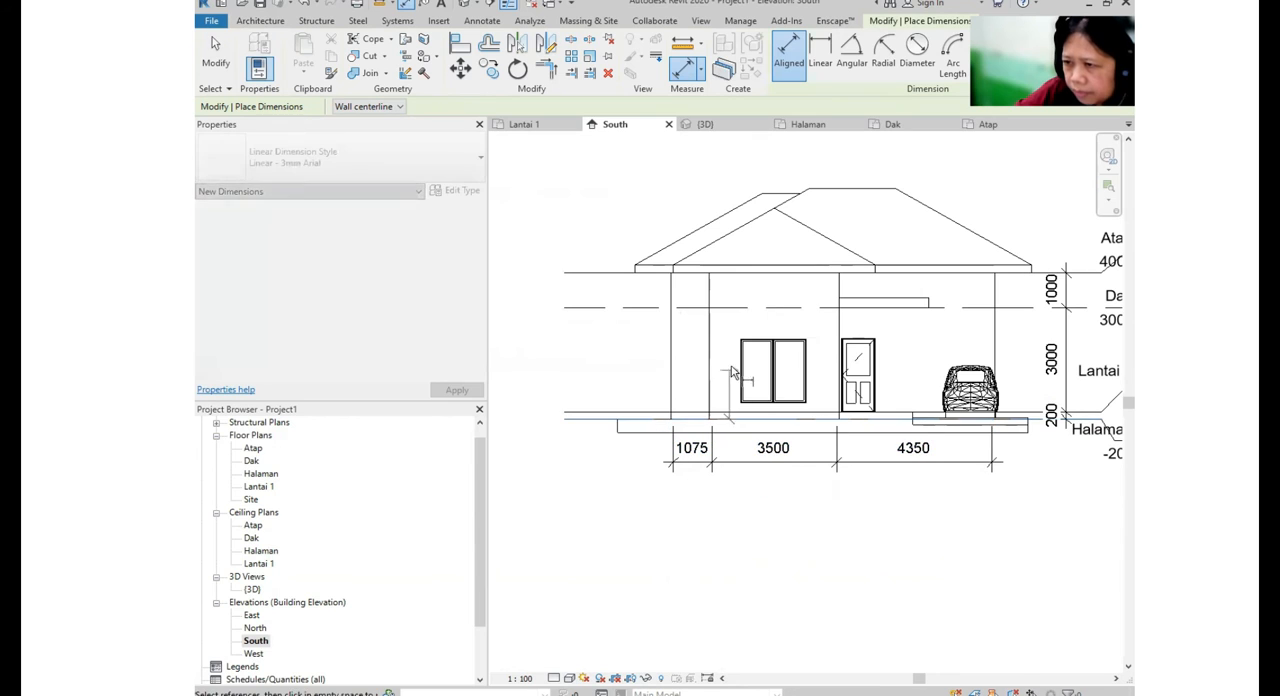
left_click(704, 277)
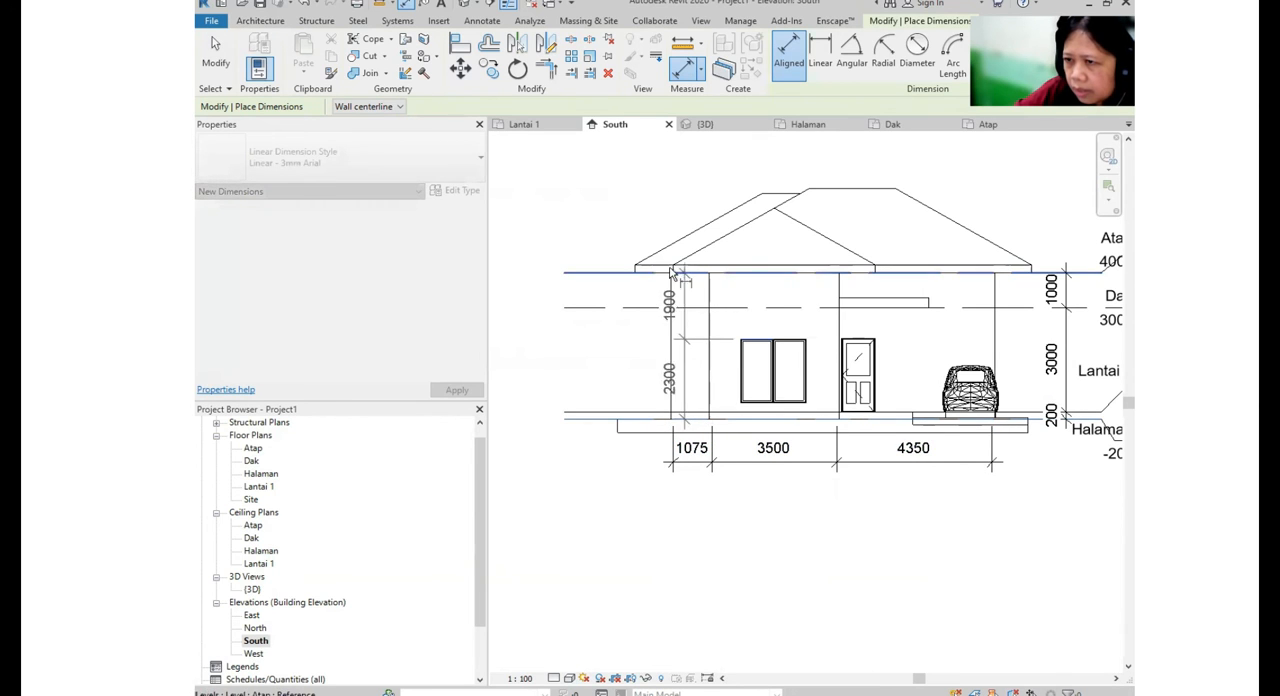
left_click(626, 379)
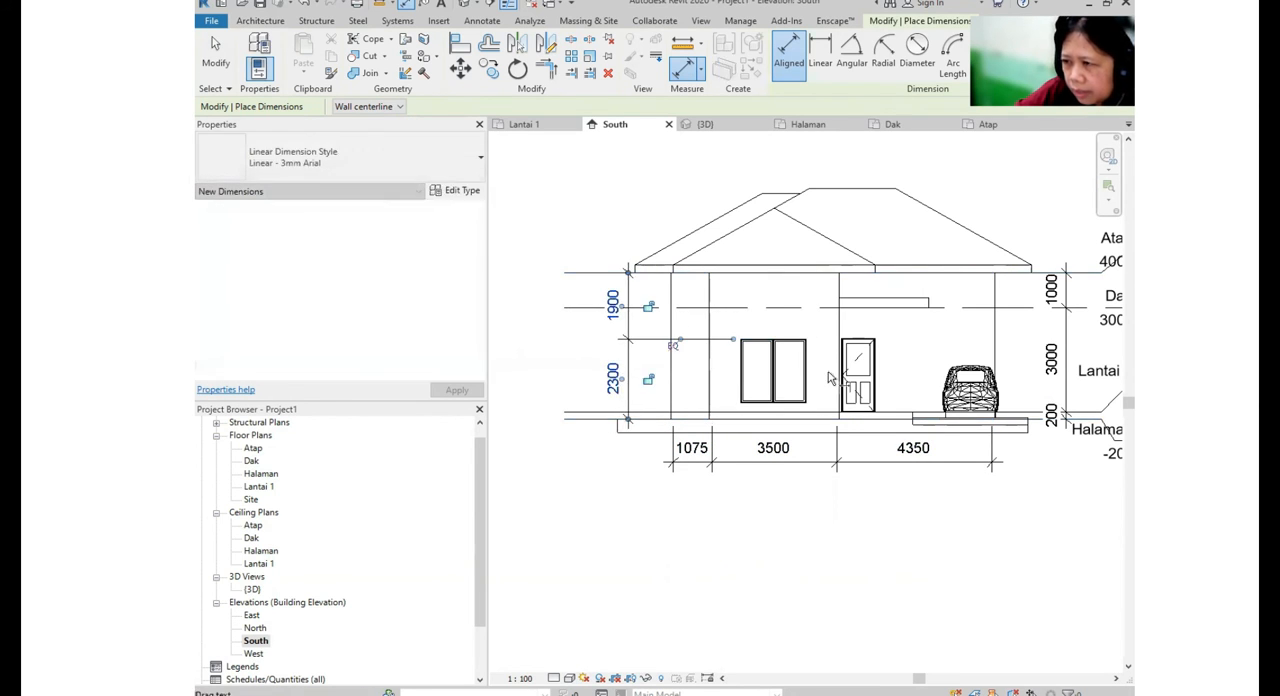
- Dimension the width of the flat canopy above the front door, placing the dimension just above the canopy
scroll(930, 311, "up", 3)
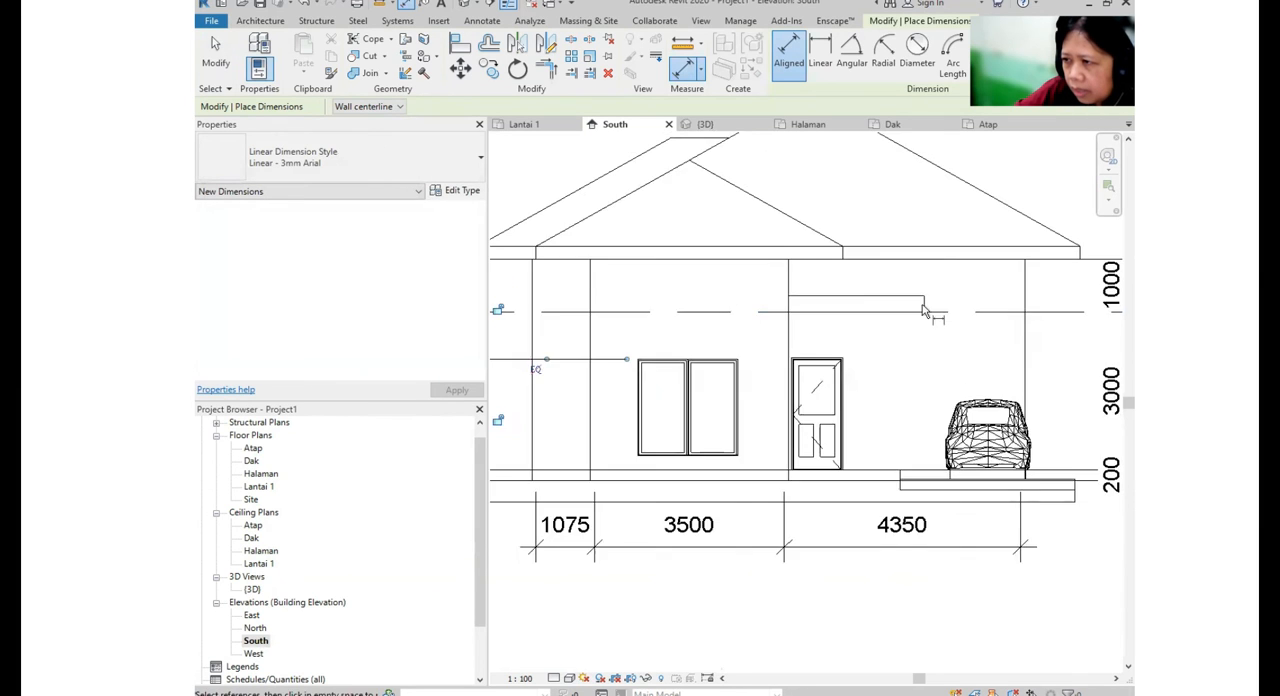
left_click(765, 310)
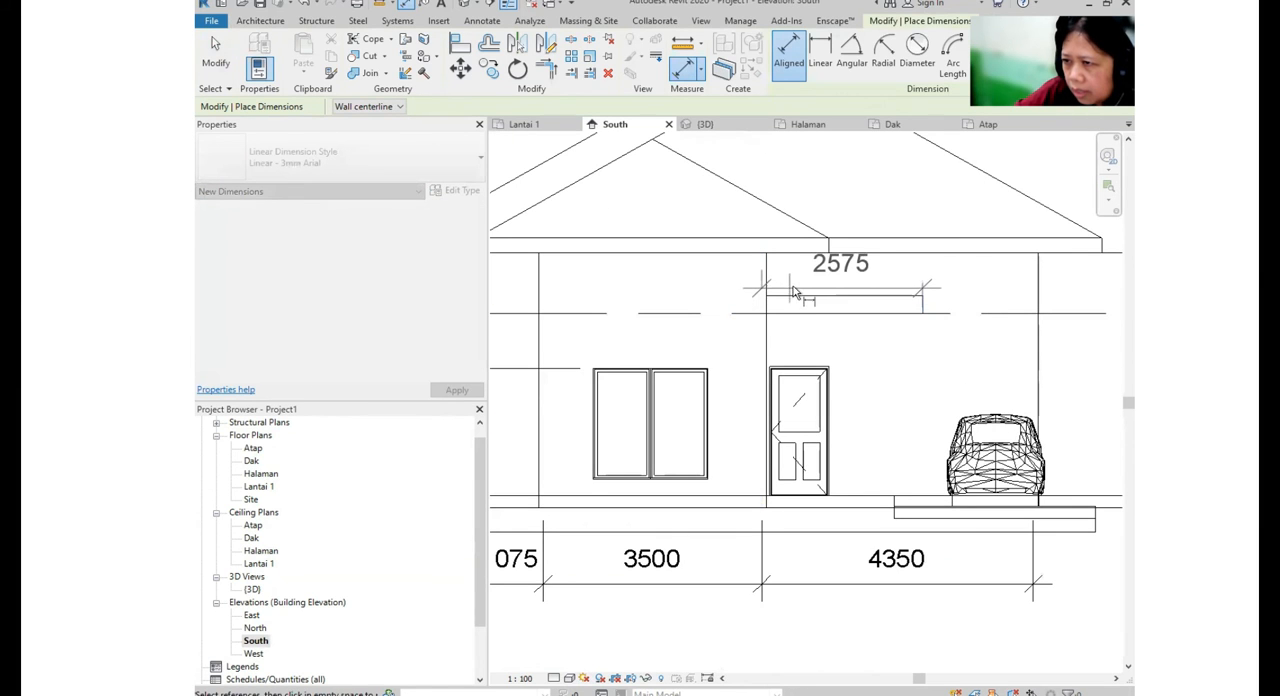
left_click(762, 288)
scroll(838, 408, "down", 5)
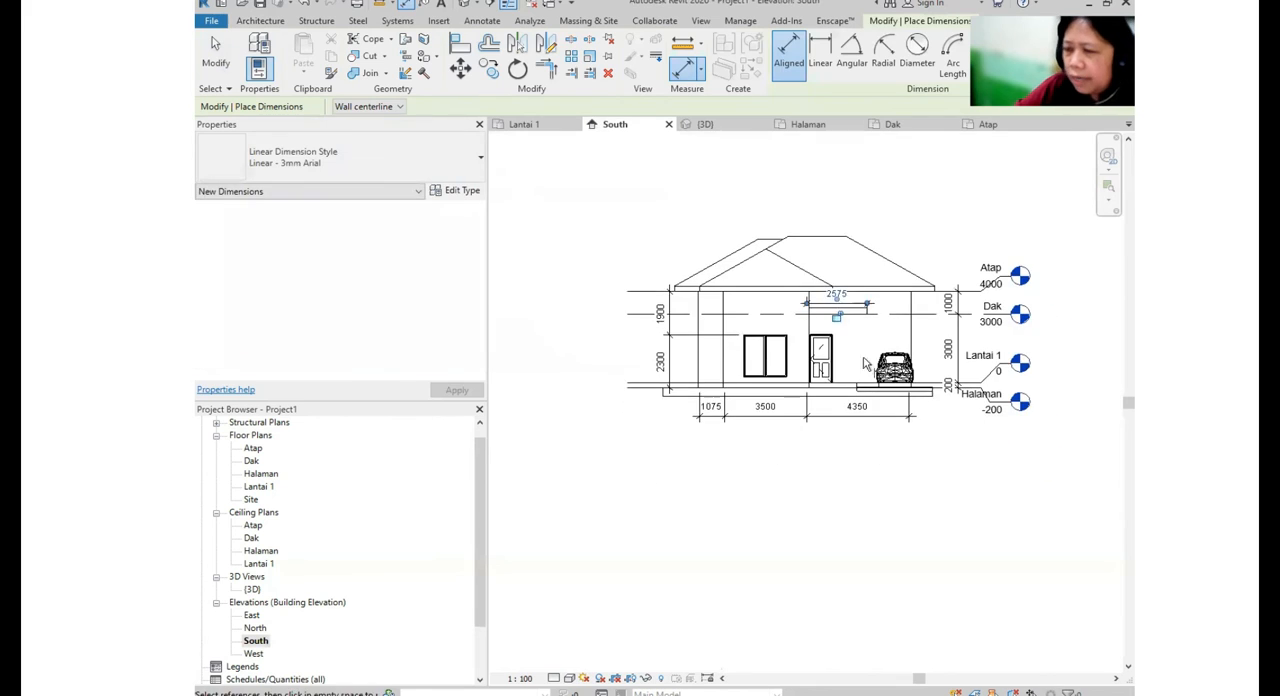
key("Escape")
key("Escape")
scroll(734, 513, "up", 2)
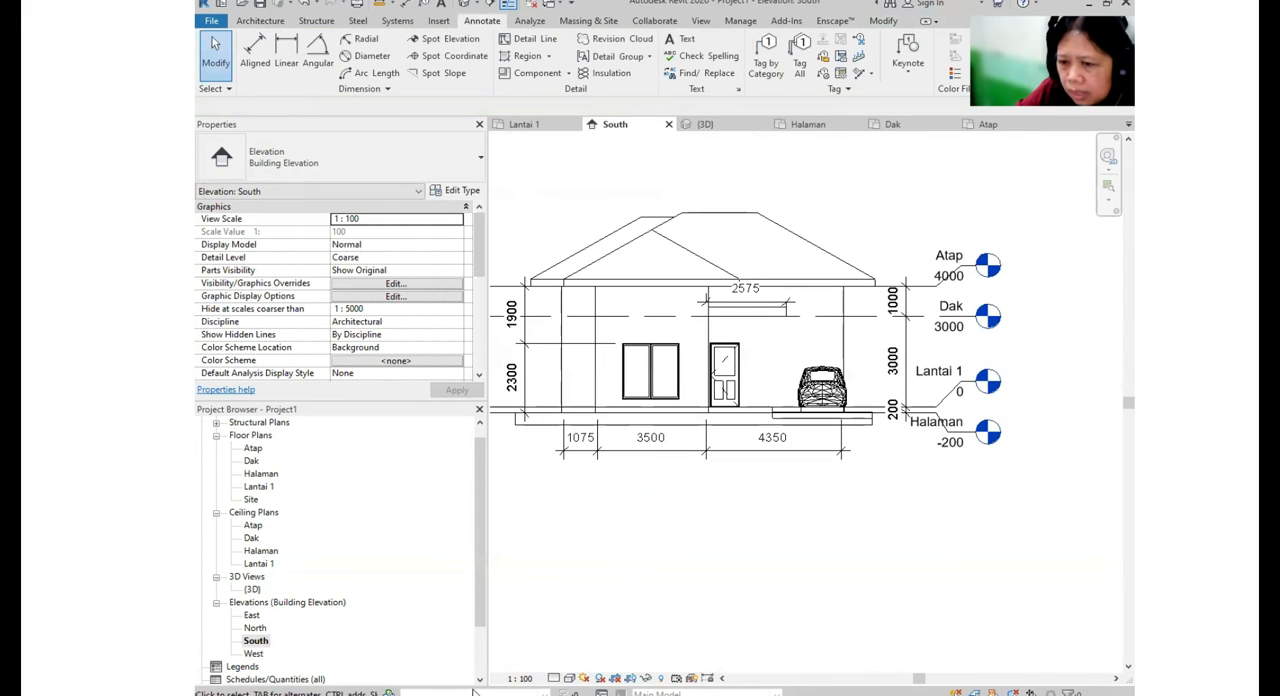
- Open the North elevation and pull the right ends of the level lines in closer to the house
double_click(255, 627)
middle_click_drag(1057, 500, 887, 496)
scroll(887, 496, "down", 1)
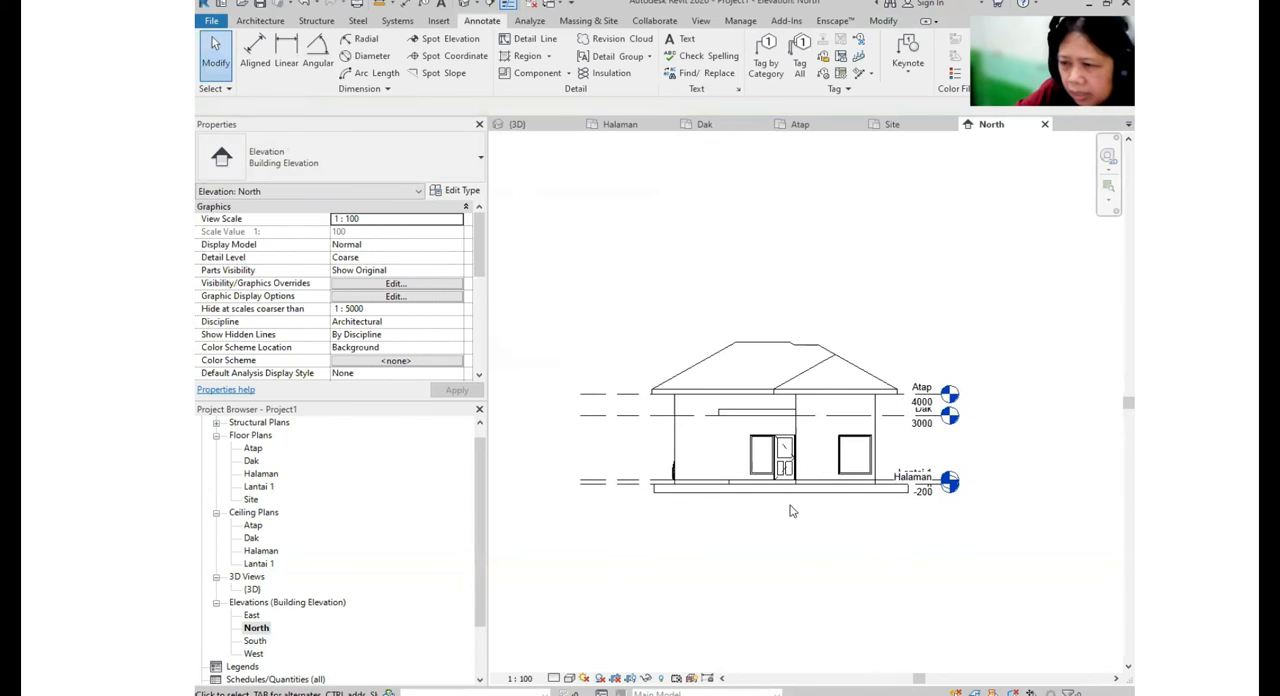
- Open the West elevation and shorten the right ends of the level lines to just beyond the car
double_click(255, 653)
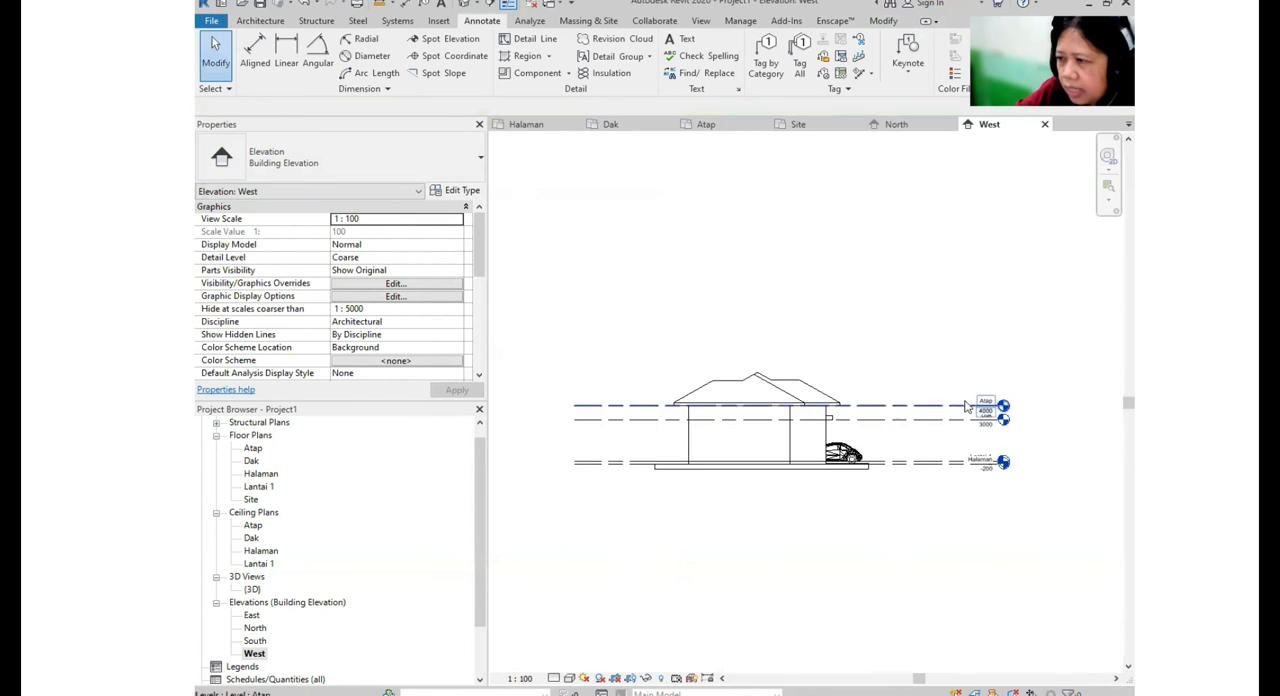
left_click(962, 406)
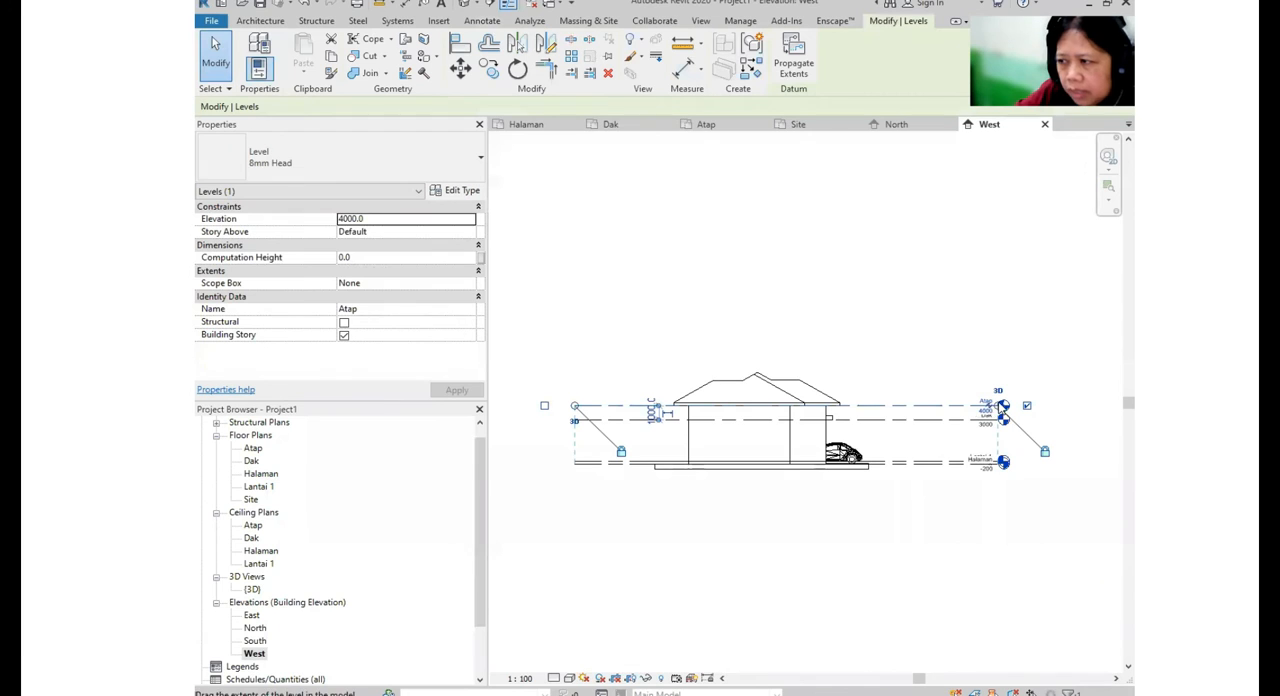
left_click_drag(932, 404, 890, 405)
left_click(886, 366)
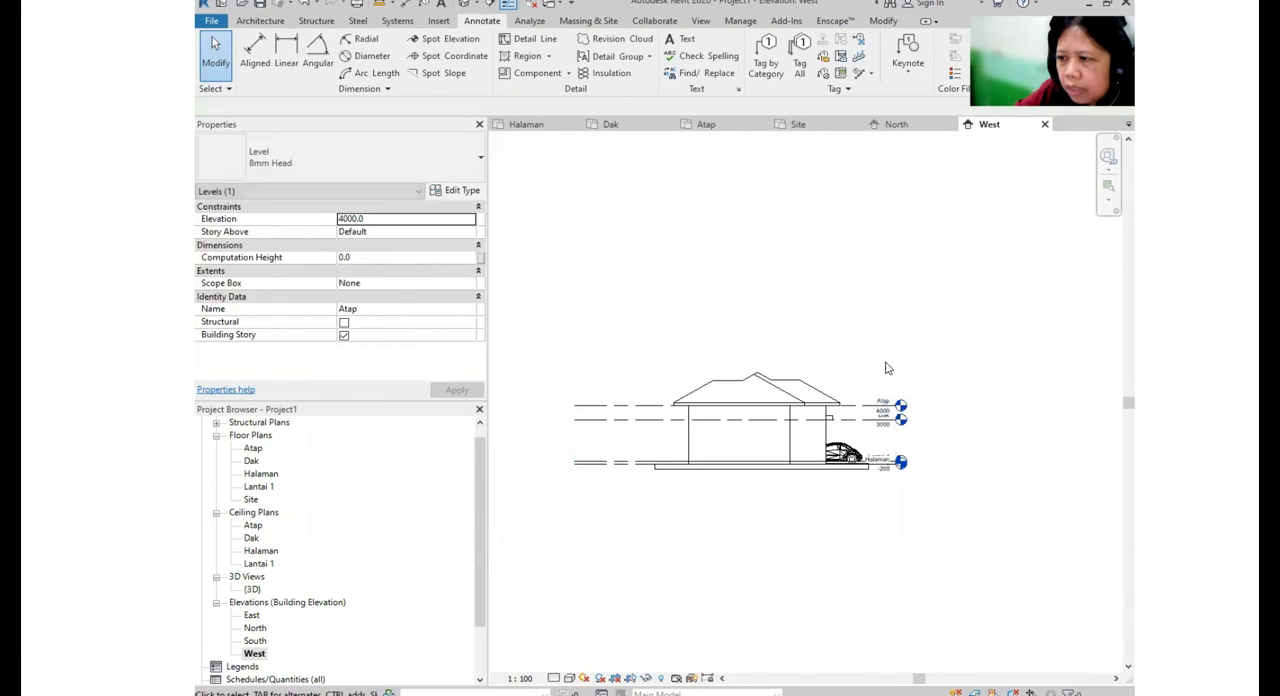
- Return to the South elevation and display it in the Shaded visual style with shadows turned on
double_click(255, 641)
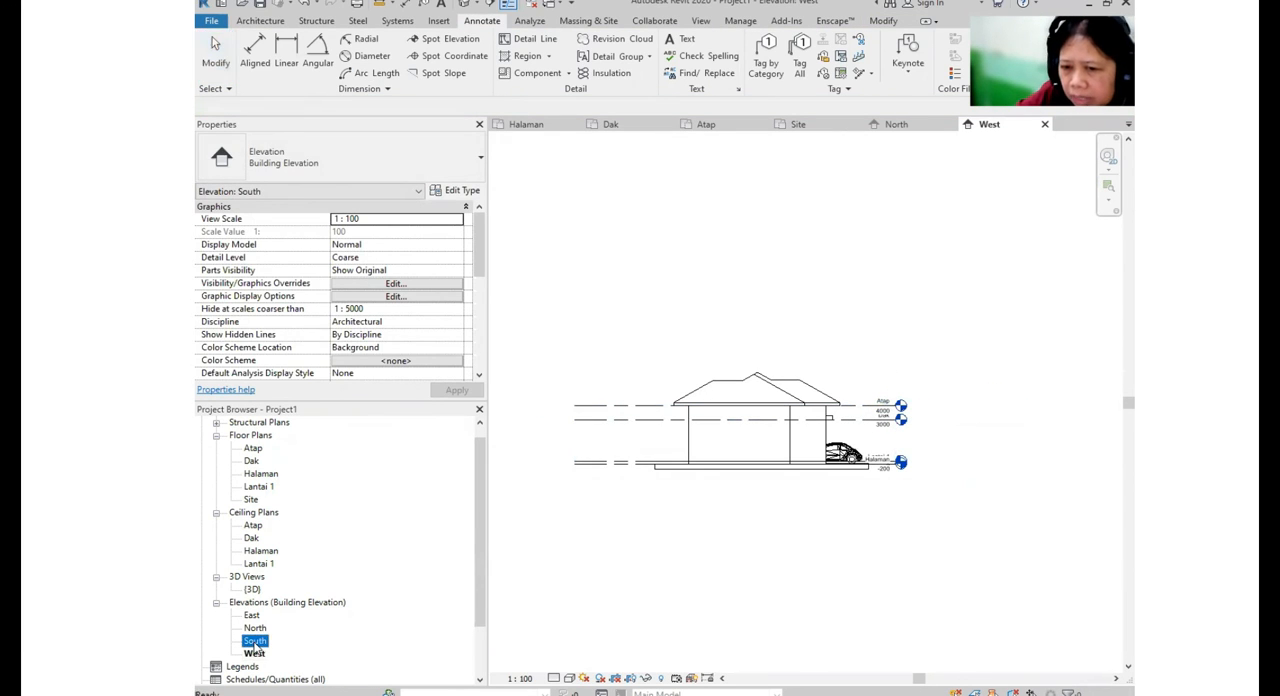
scroll(746, 508, "down", 2)
middle_click_drag(737, 541, 722, 581)
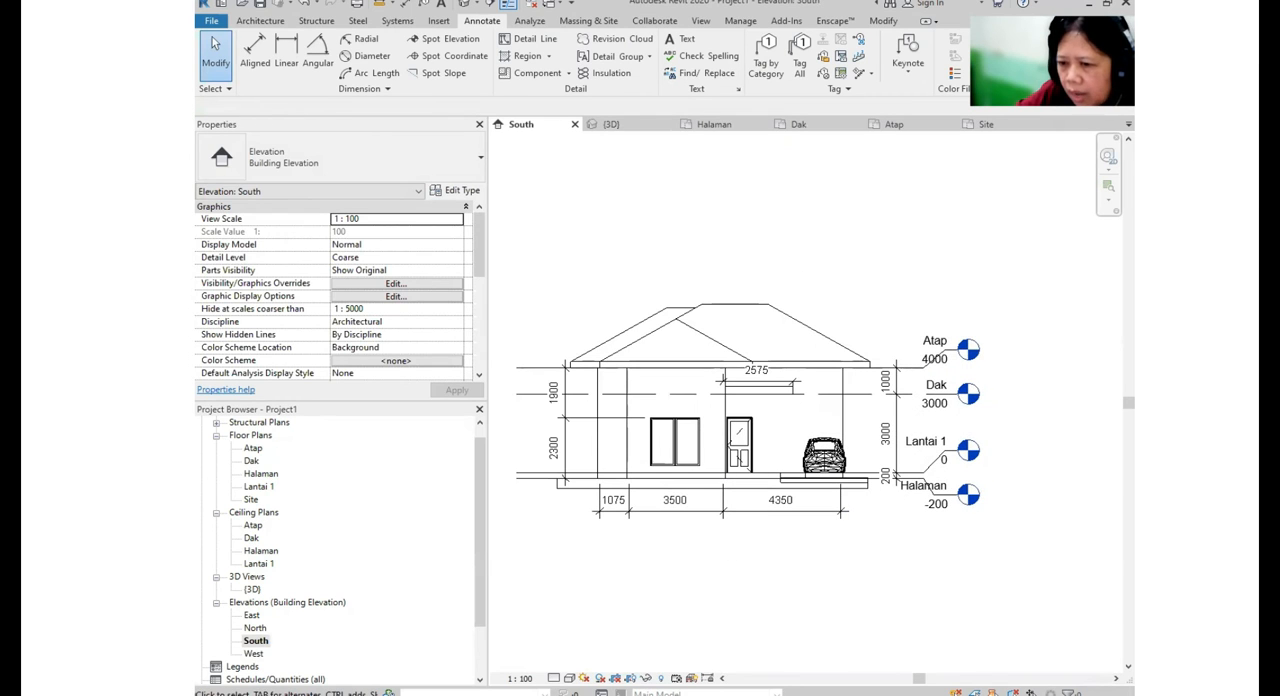
left_click(569, 679)
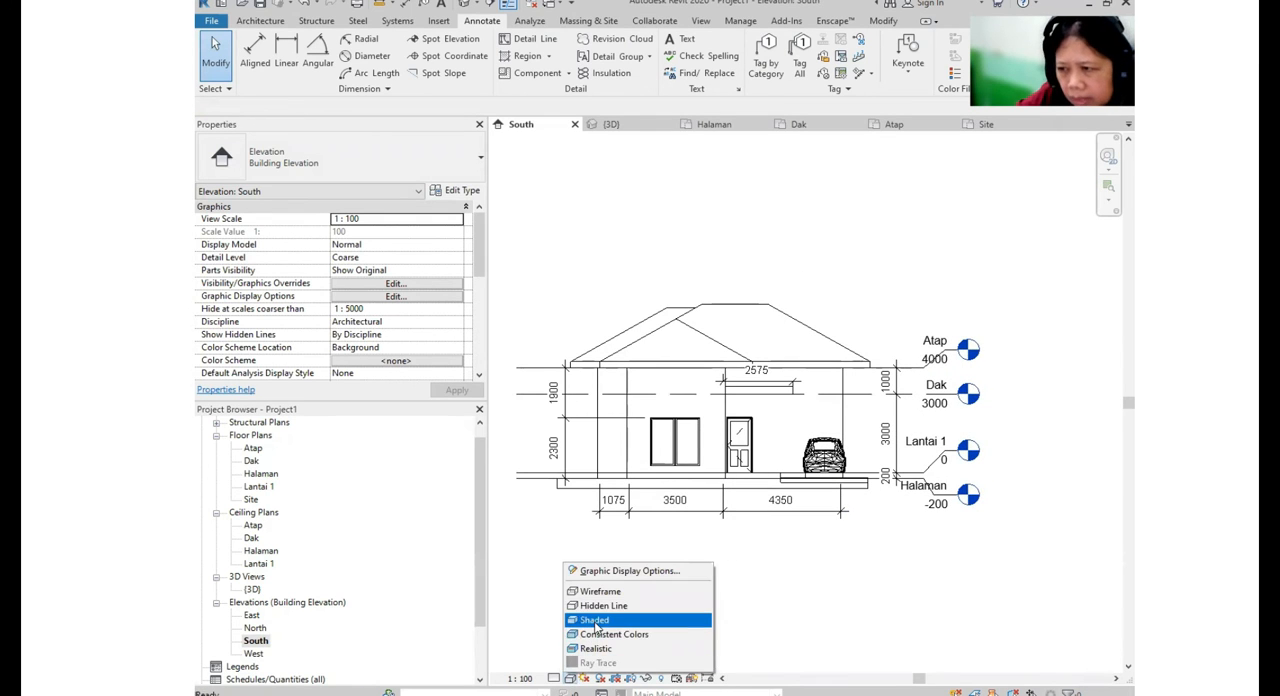
left_click(594, 627)
left_click(570, 680)
left_click(588, 622)
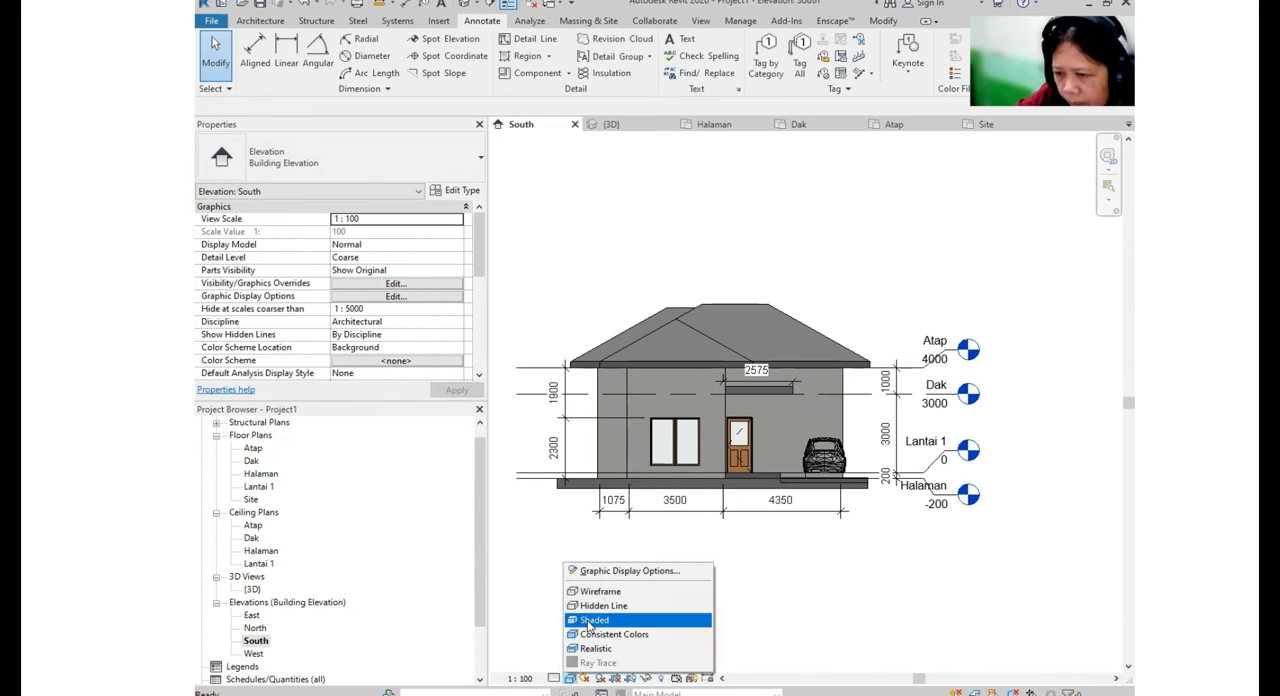
left_click(601, 679)
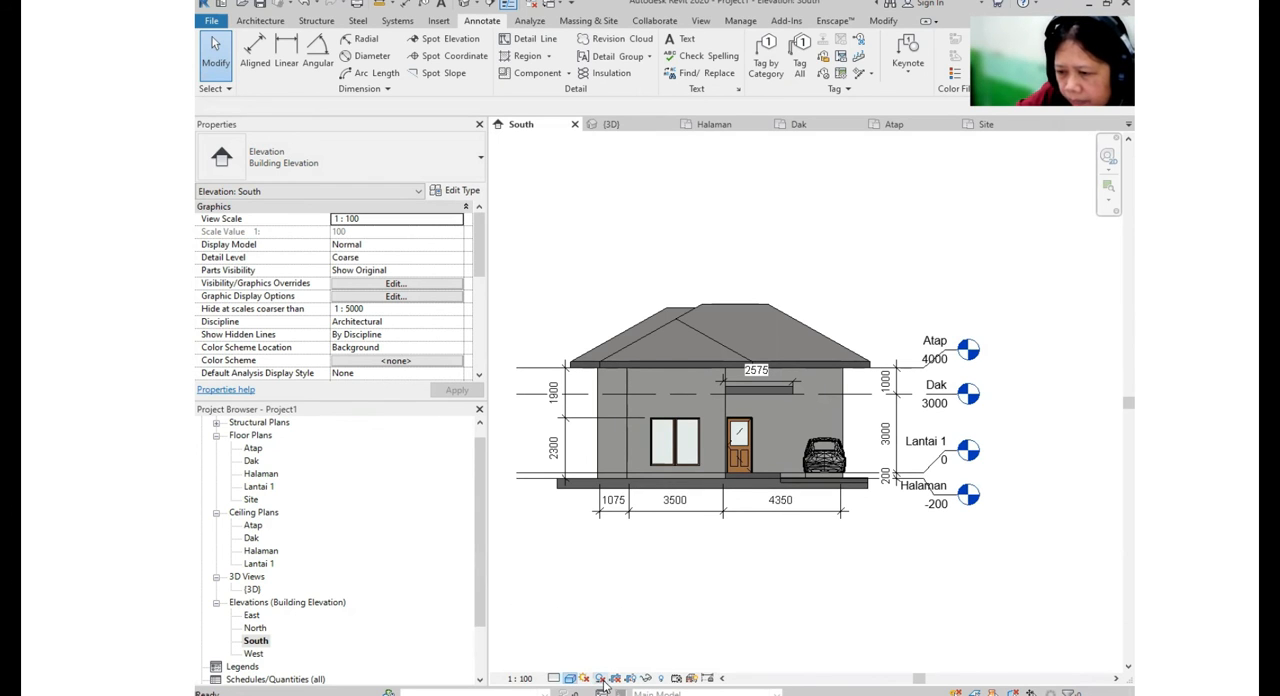
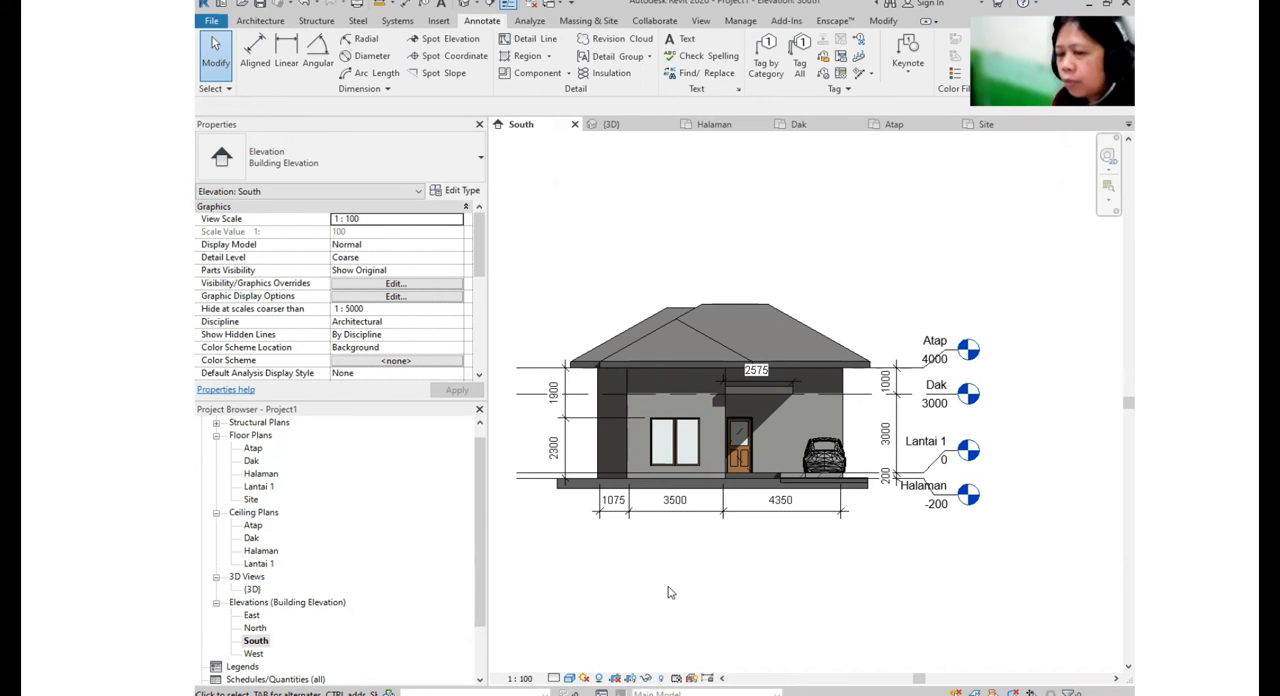
- Open the Lantai 1 floor plan, set its detail level to Medium, and check the wall hatching around the rooms
mouse_move(869, 469)
middle_mouse_down()
mouse_move(930, 440)
mouse_move(865, 455)
middle_mouse_up()
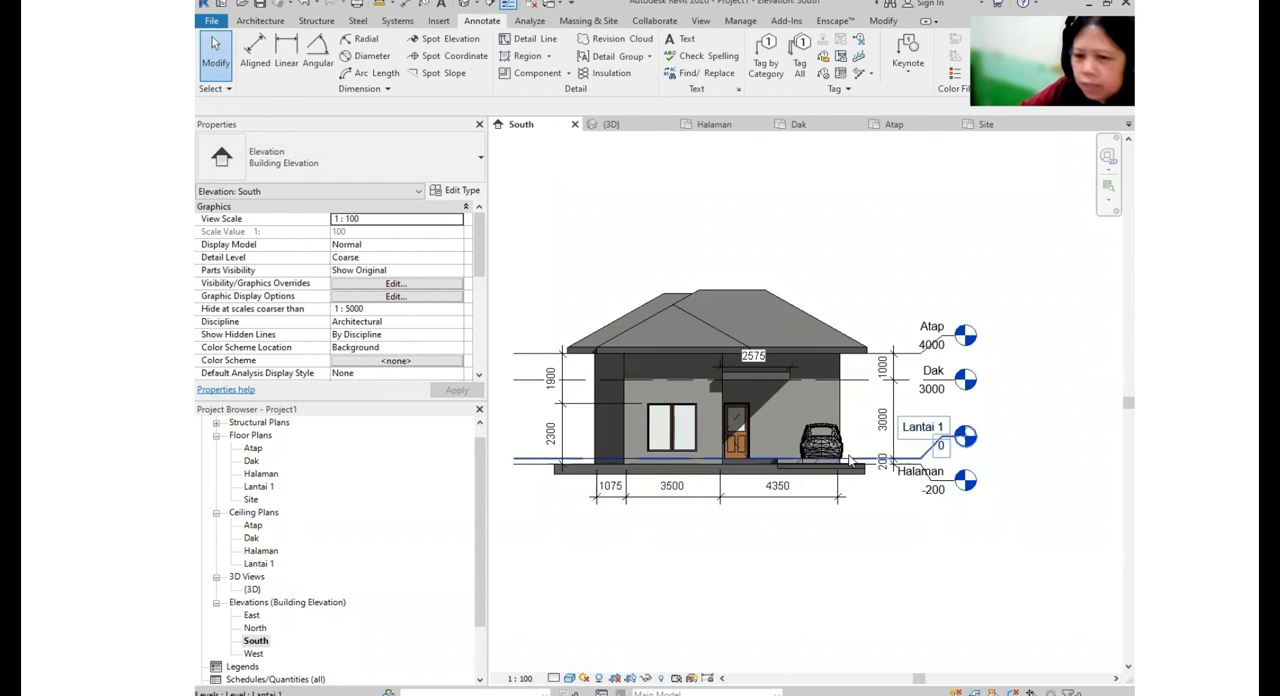
double_click(252, 589)
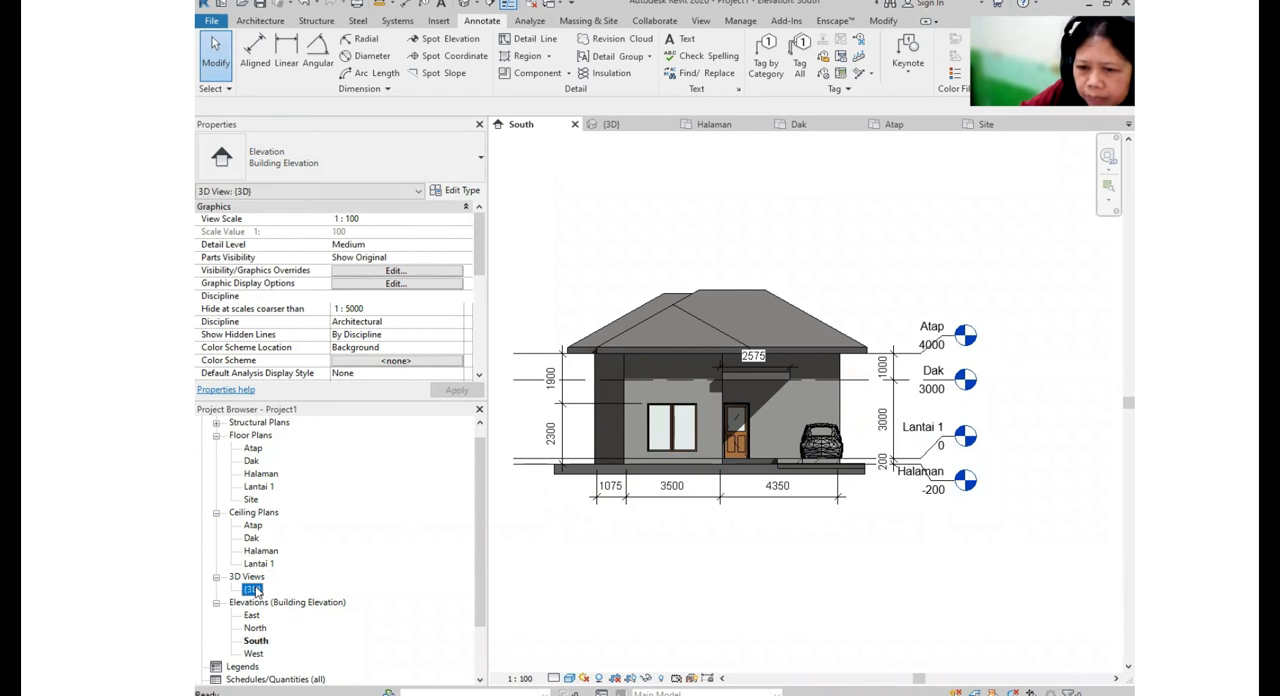
scroll(828, 508, "down", 2)
middle_click_drag(830, 508, 745, 412, "shift")
double_click(259, 499)
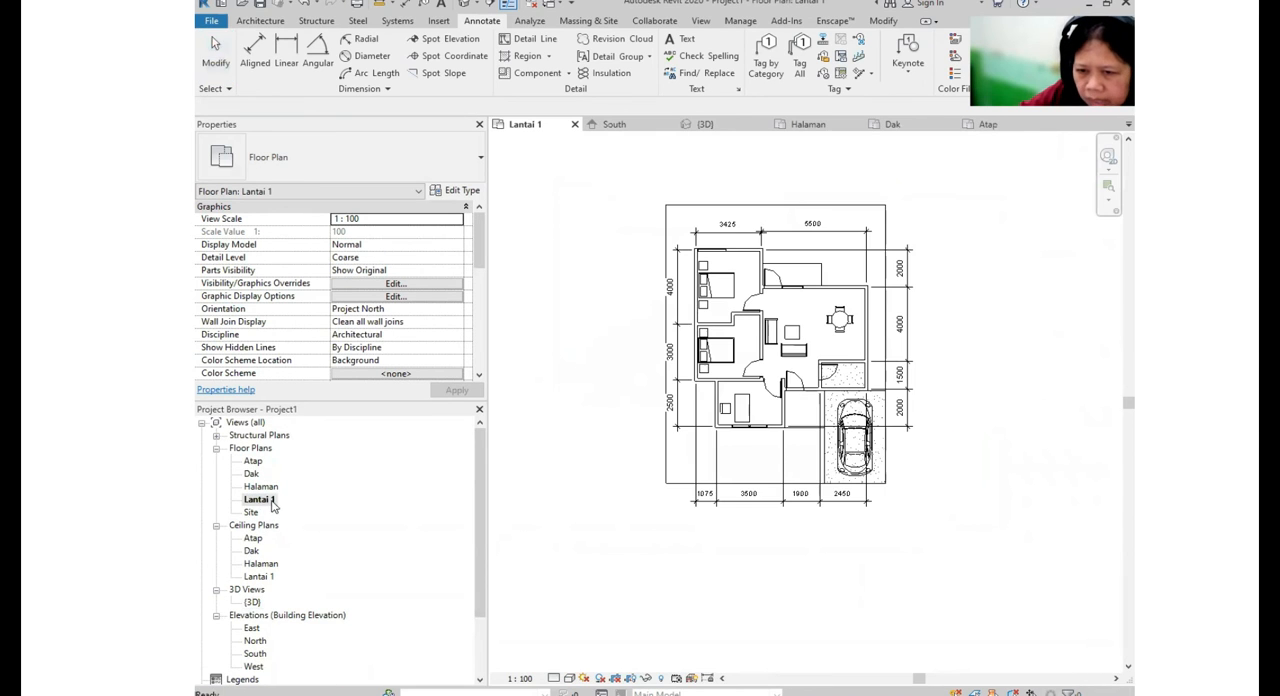
middle_click_drag(838, 474, 824, 510)
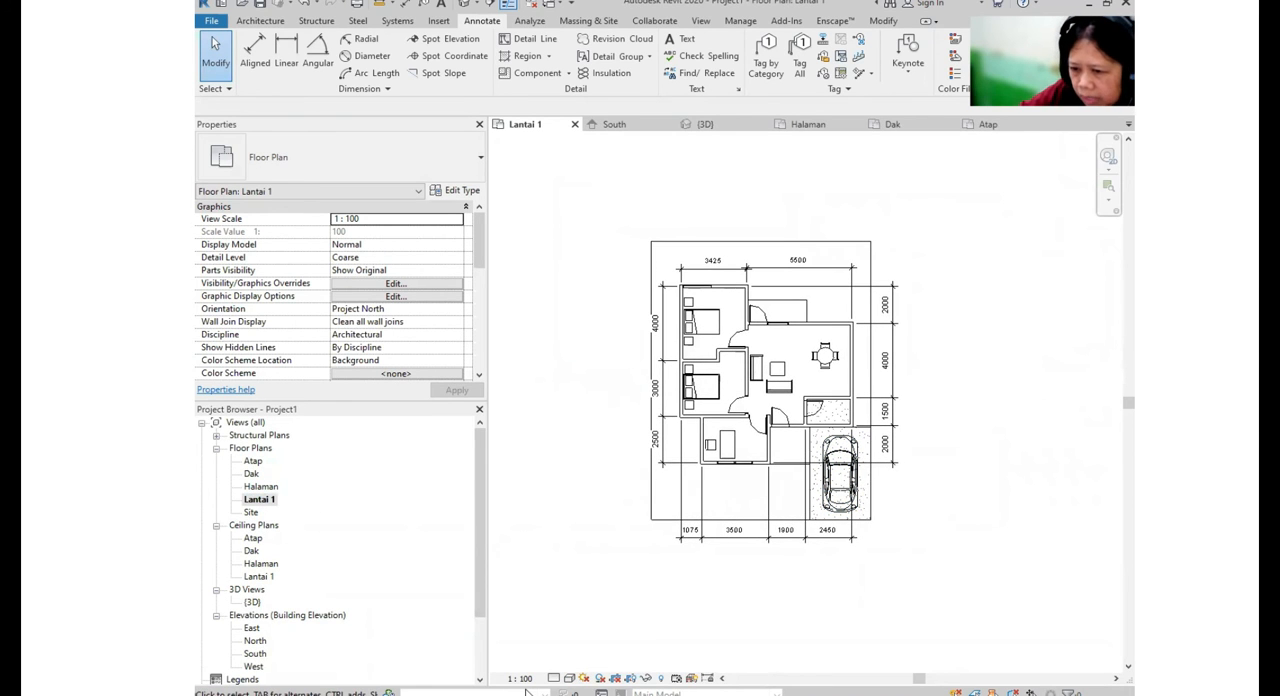
left_click(554, 678)
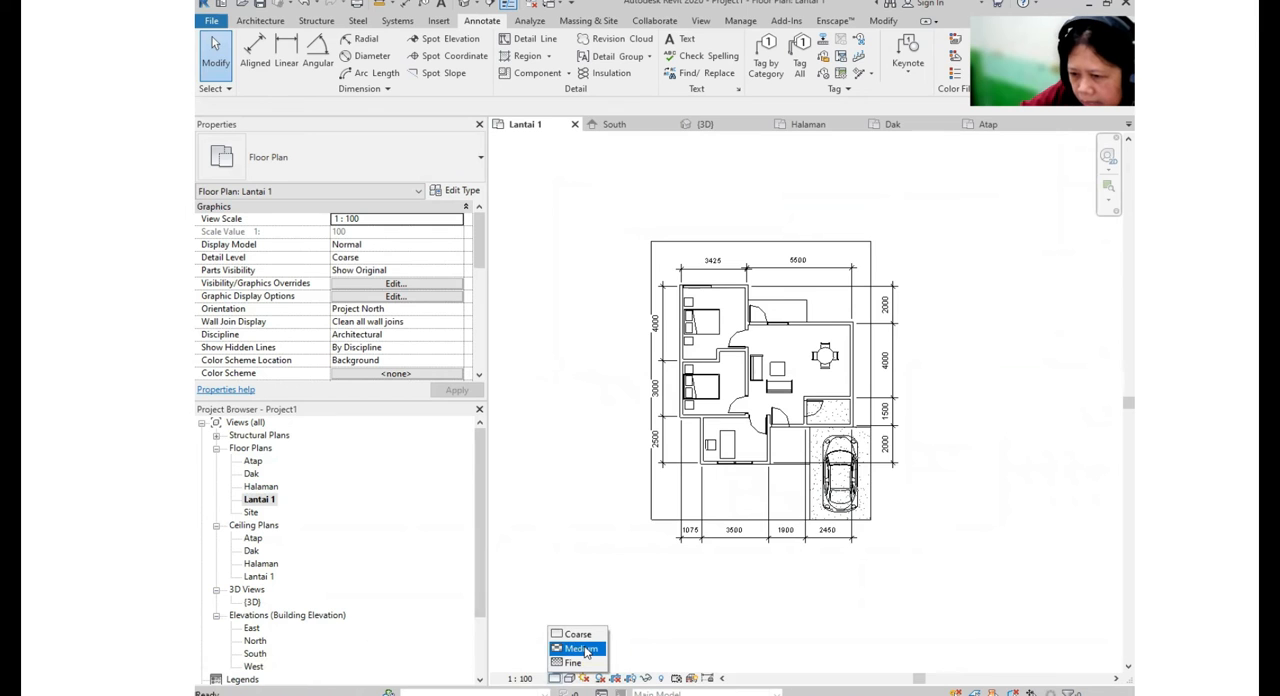
left_click(580, 649)
scroll(870, 490, "up", 5)
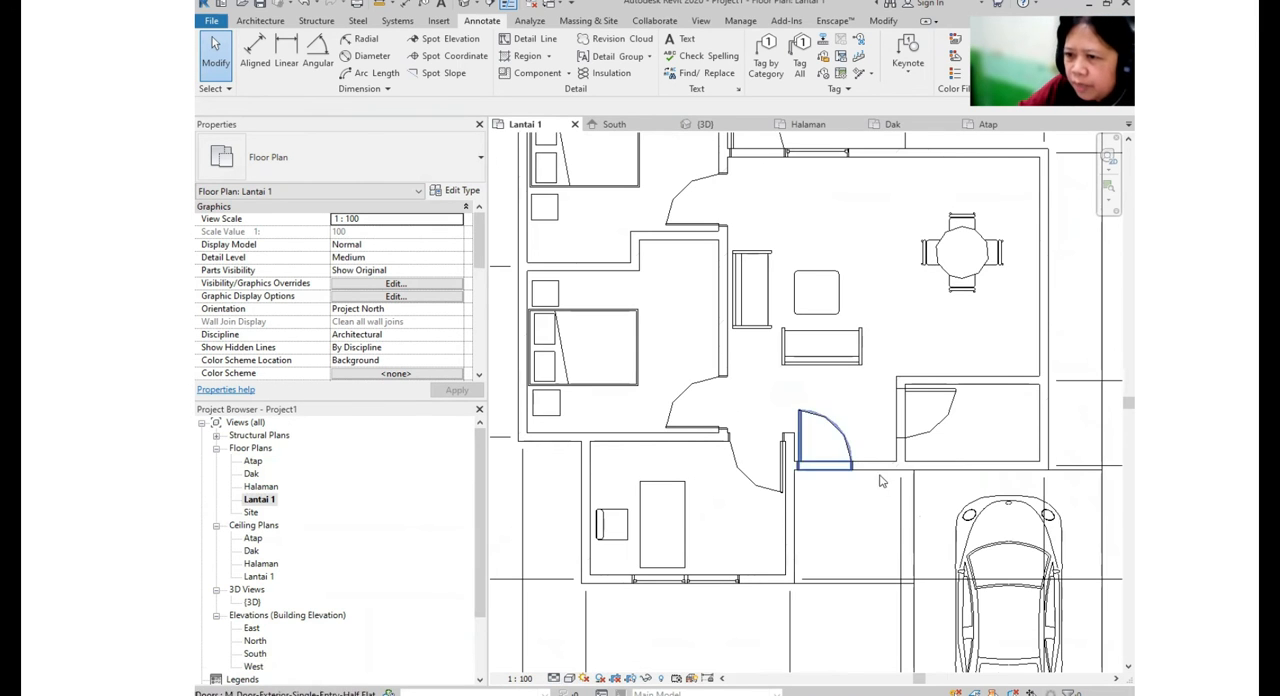
scroll(645, 462, "up", 3)
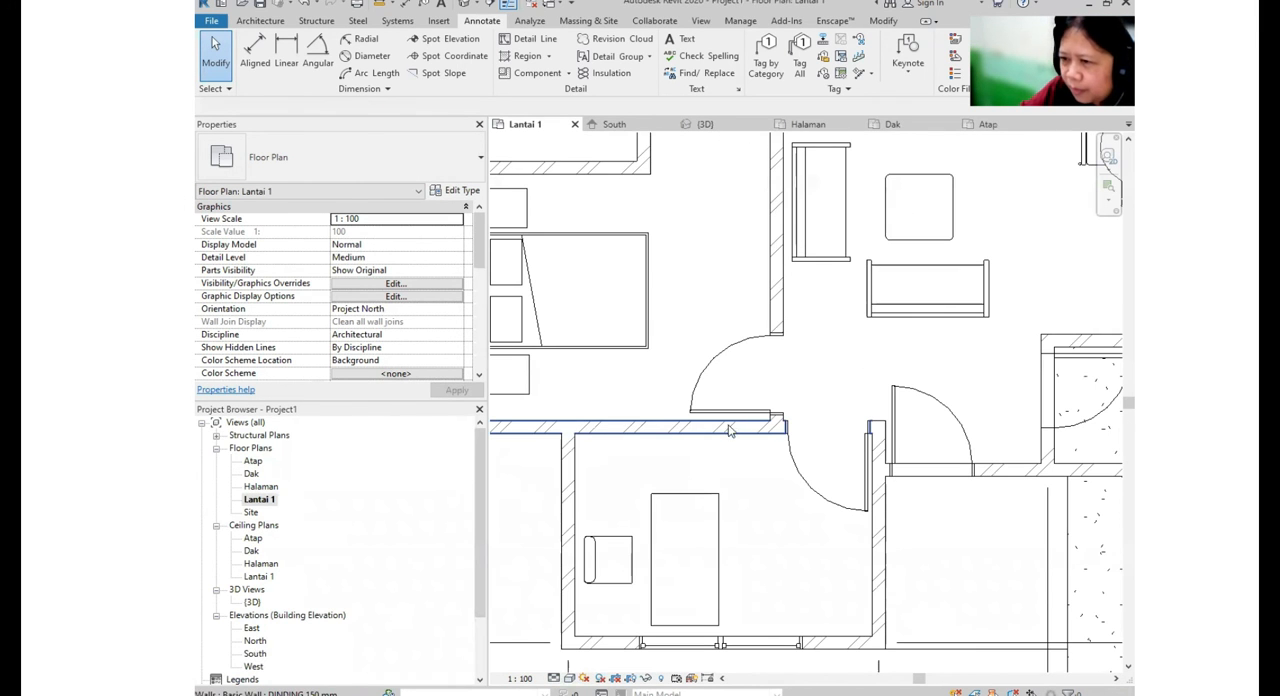
scroll(757, 405, "down", 4)
scroll(703, 295, "up", 2)
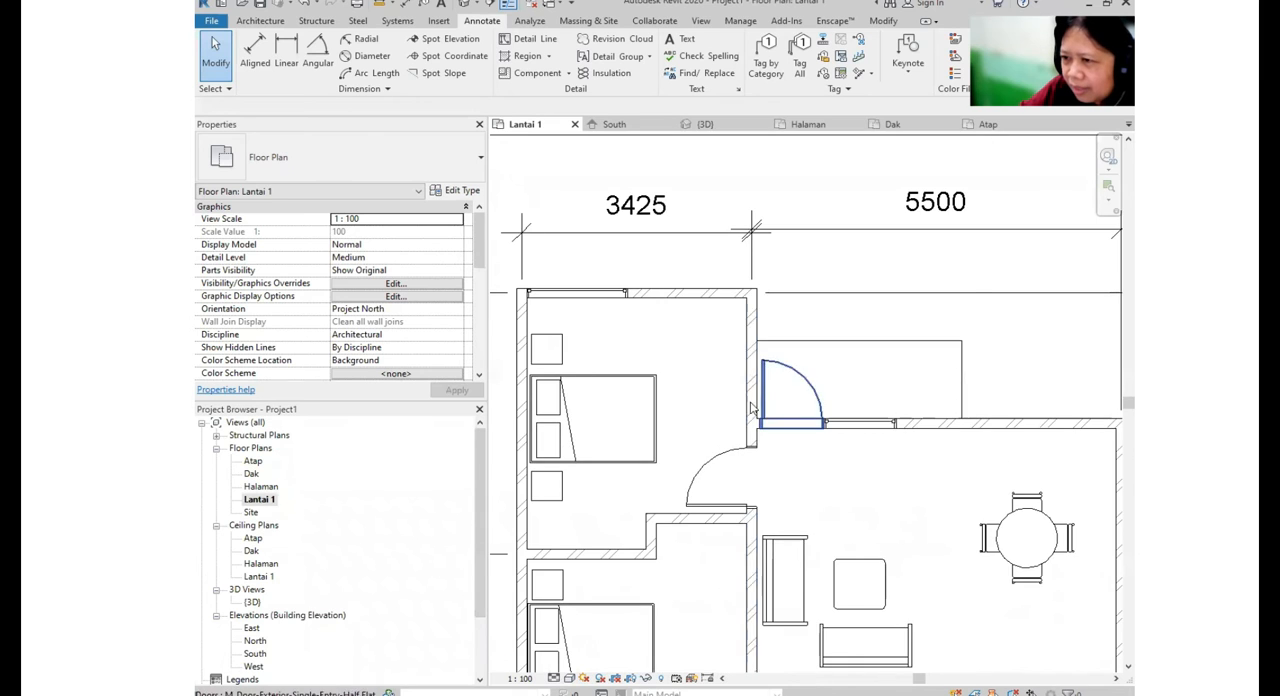
scroll(751, 471, "down", 4)
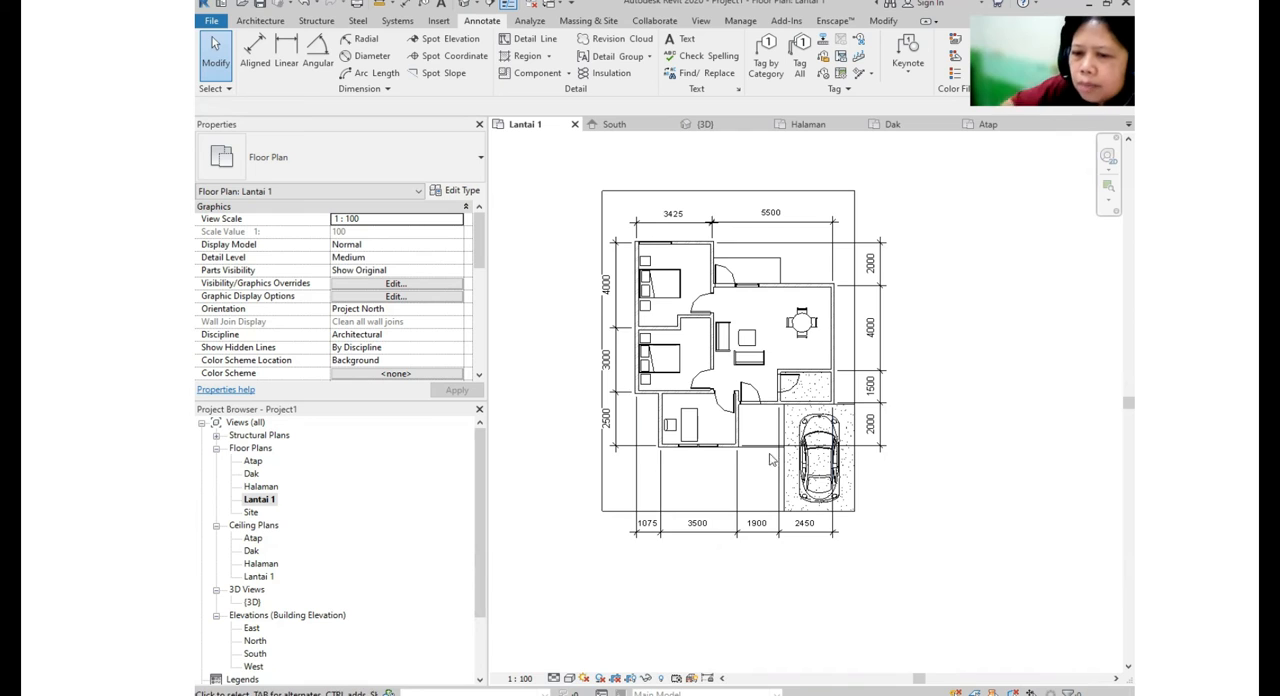
- Start a new sheet under Sheets (all) and open the file browser for loading another titleblock family
scroll(296, 496, "down", 3)
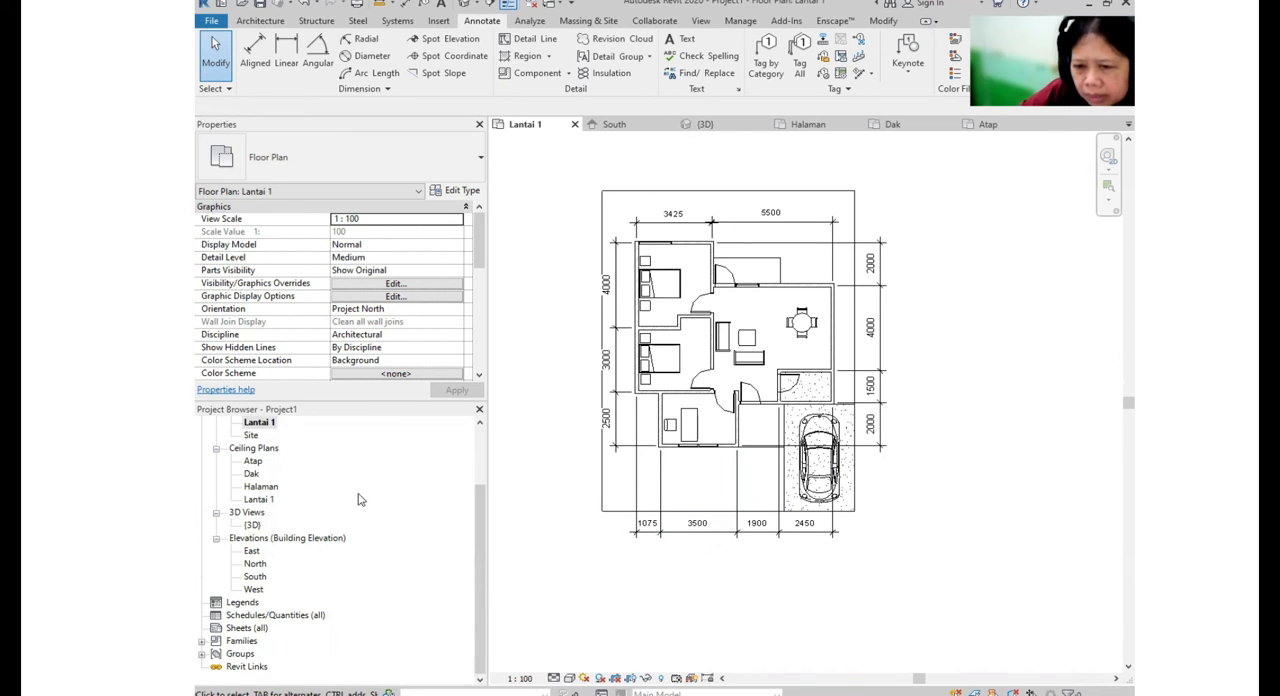
left_click(249, 628)
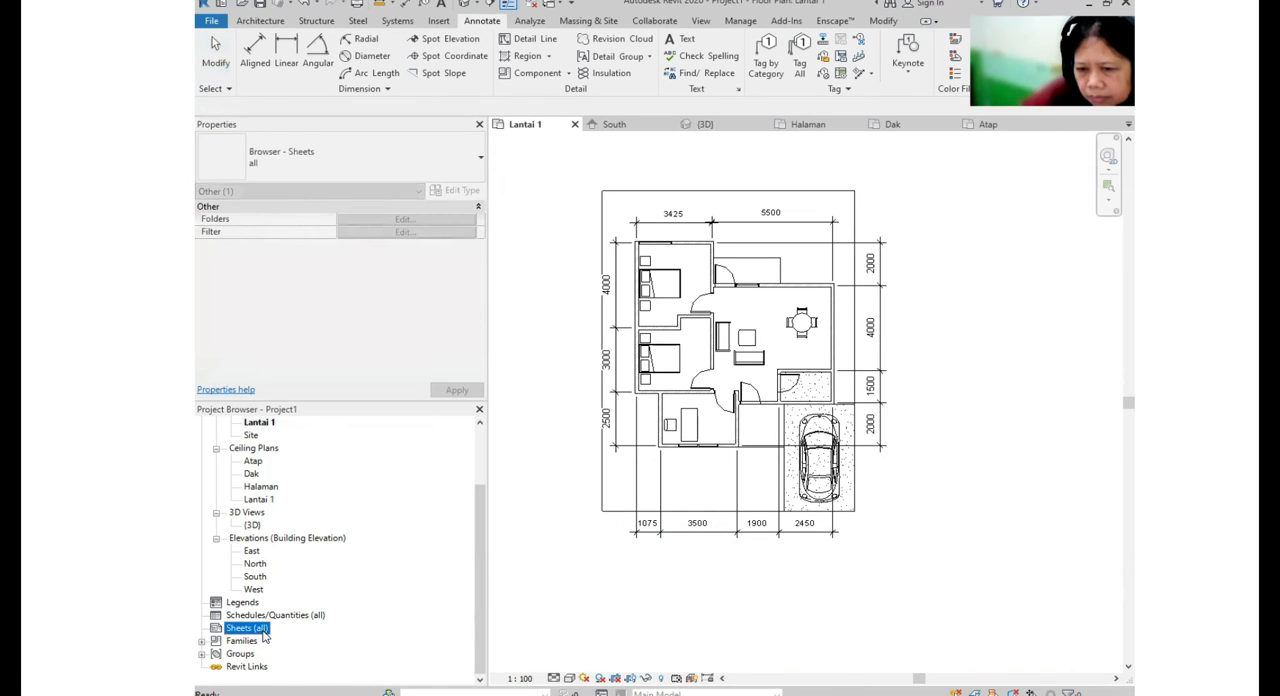
right_click(264, 636)
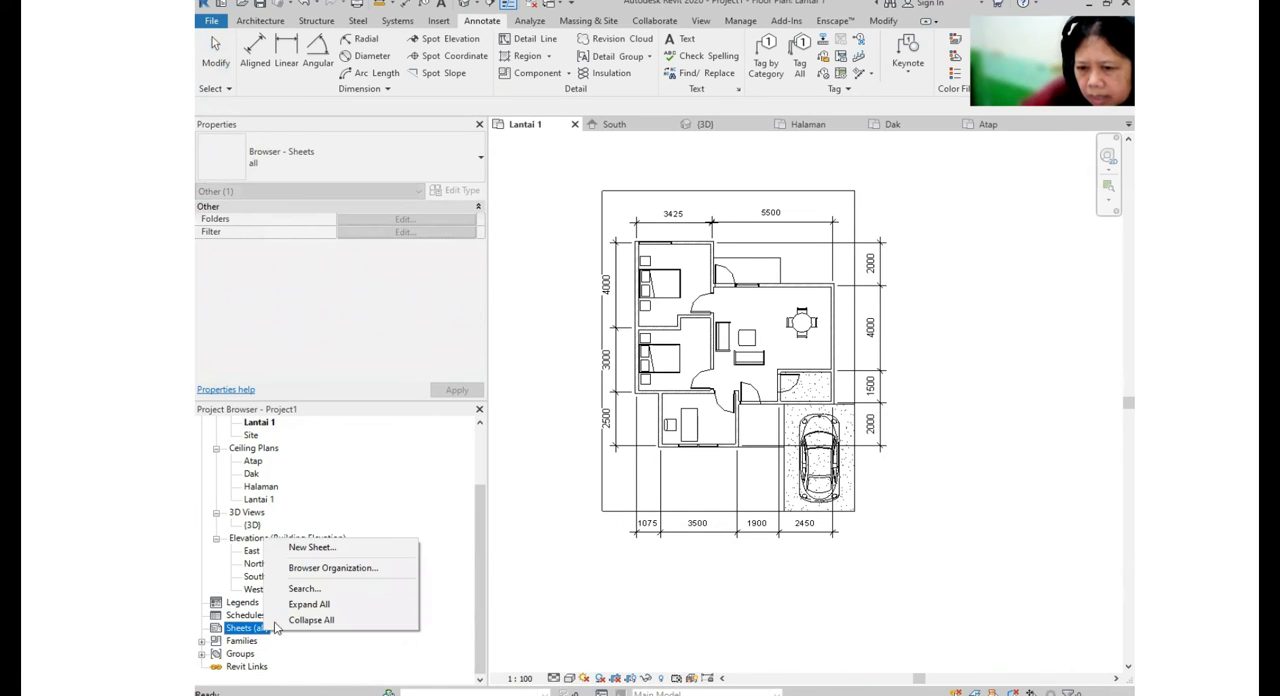
left_click(329, 555)
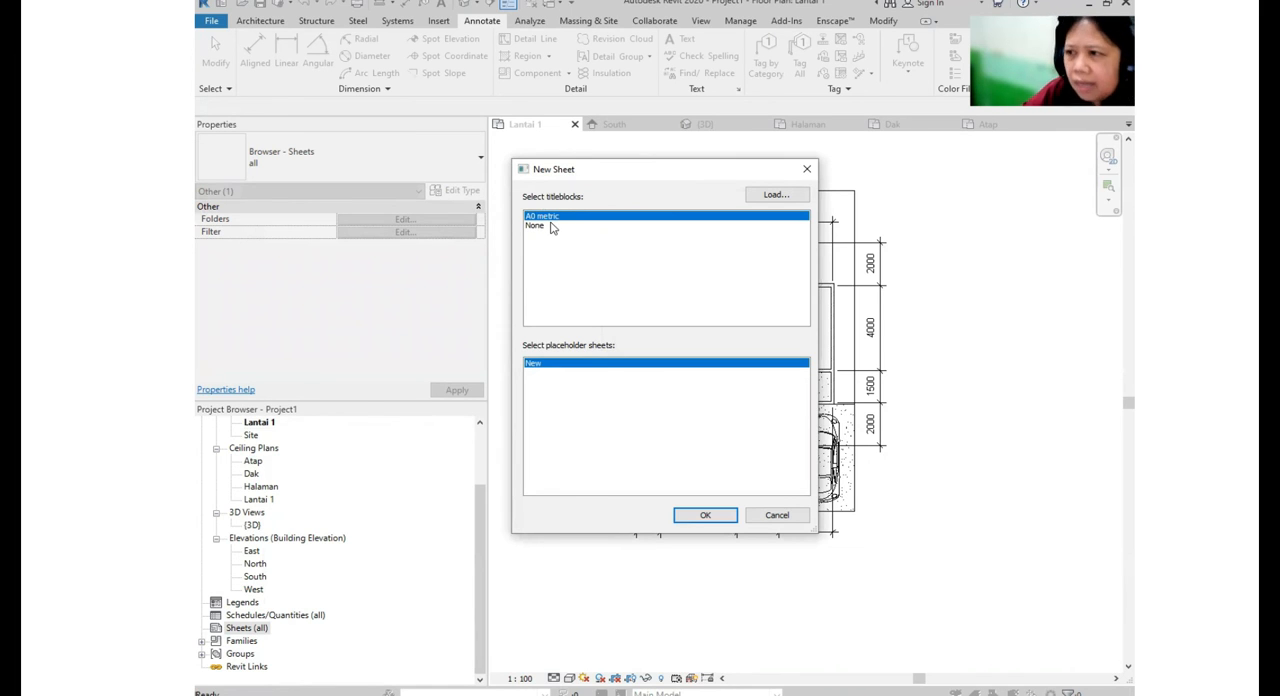
left_click(774, 194)
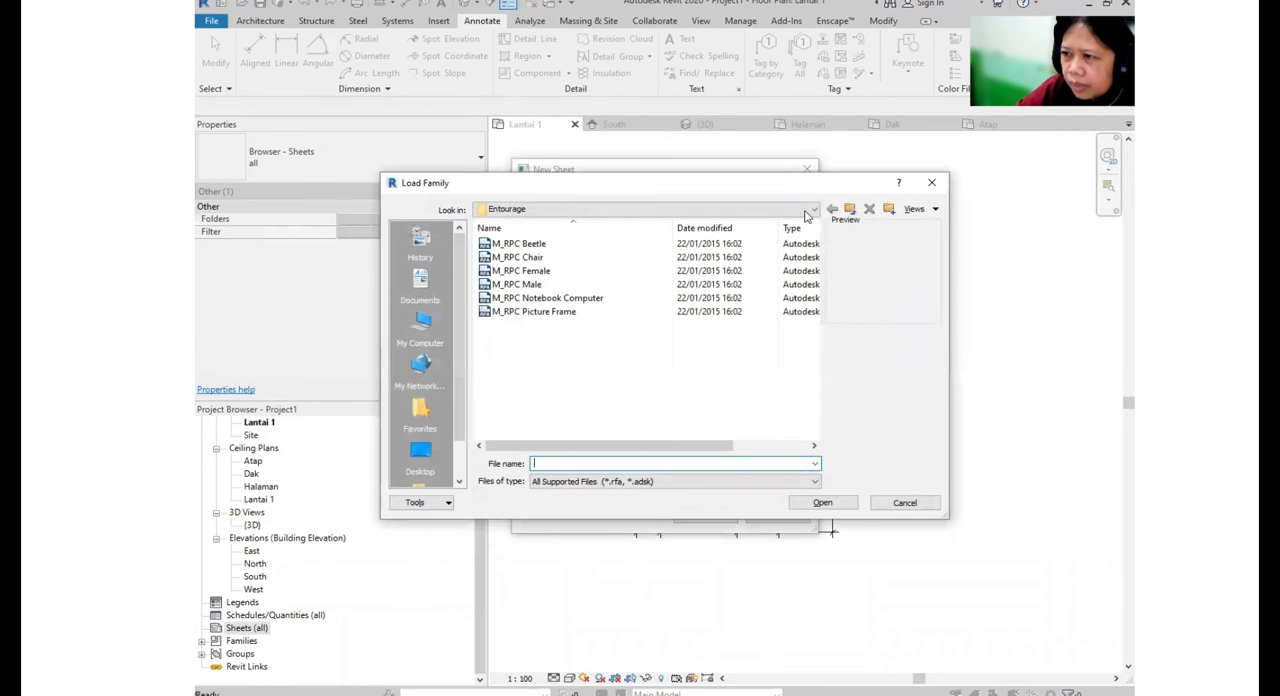
- Browse out of the Entourage folder to the Autodesk folder that holds the Revit content
left_click(812, 210)
left_click(545, 246)
double_click(543, 313)
scroll(557, 306, "down", 2)
scroll(559, 305, "up", 2)
double_click(525, 298)
scroll(578, 286, "down", 4)
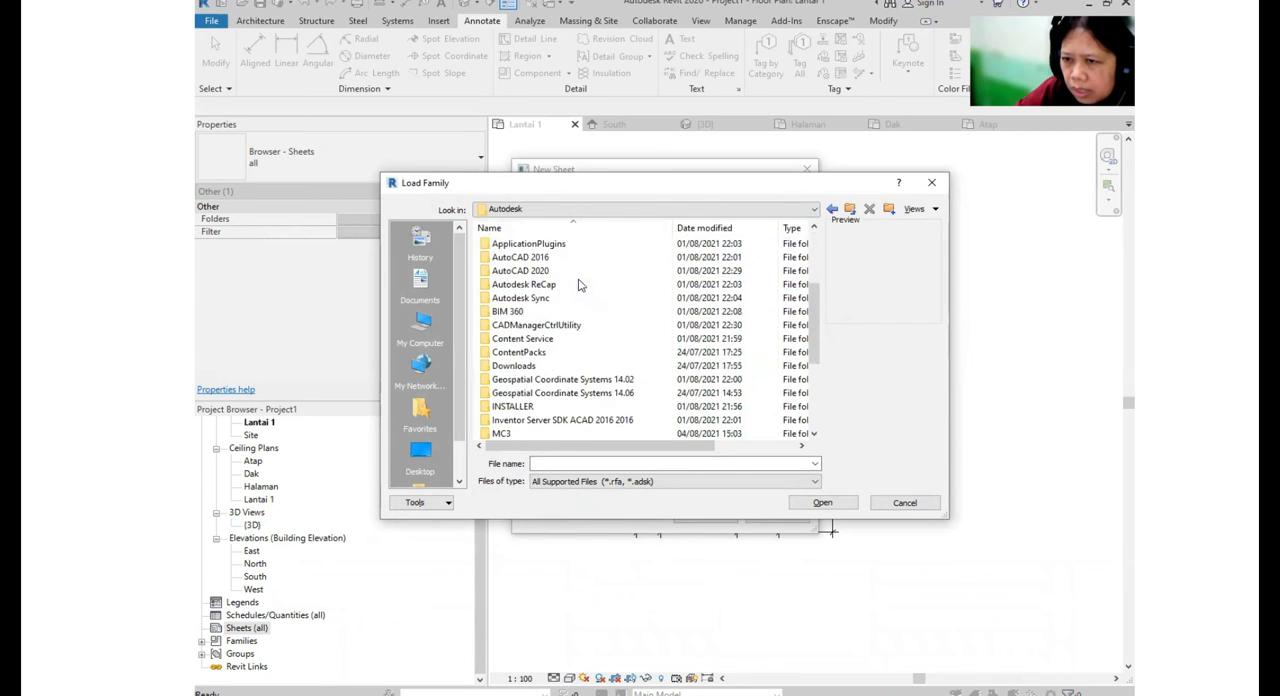
scroll(578, 286, "down", 2)
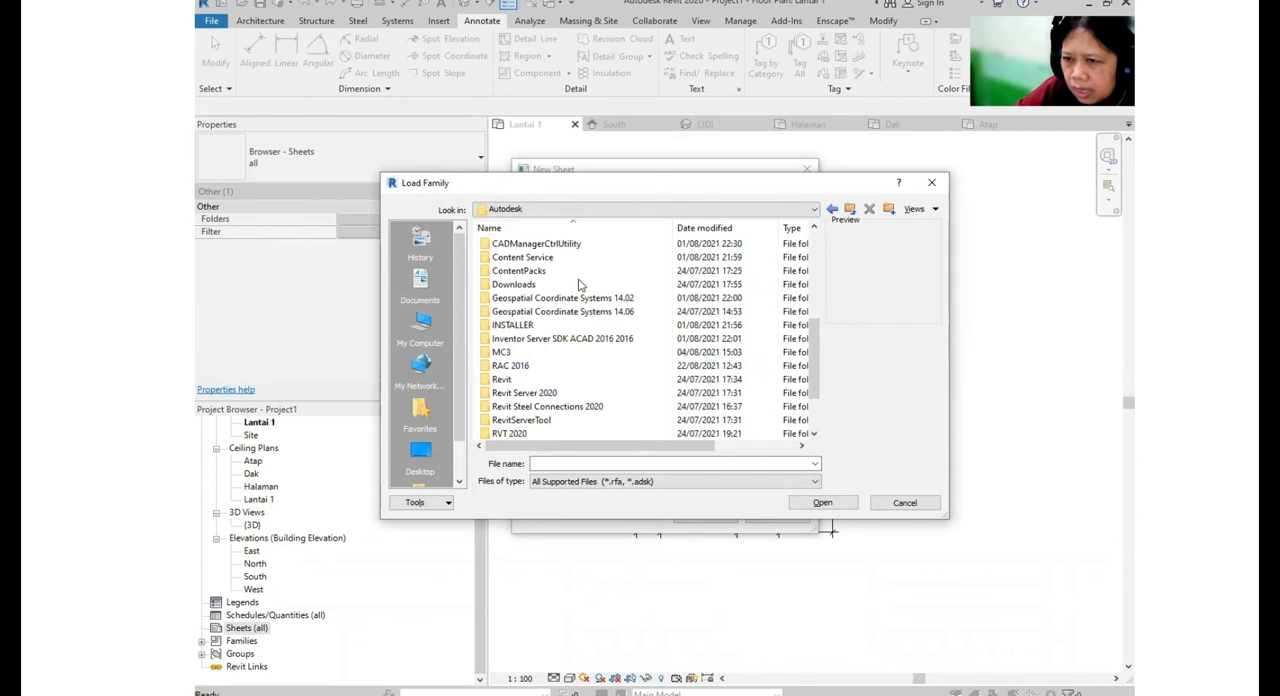
- Go through RAC 2016, Libraries and US Metric to the Titleblocks folder
double_click(526, 367)
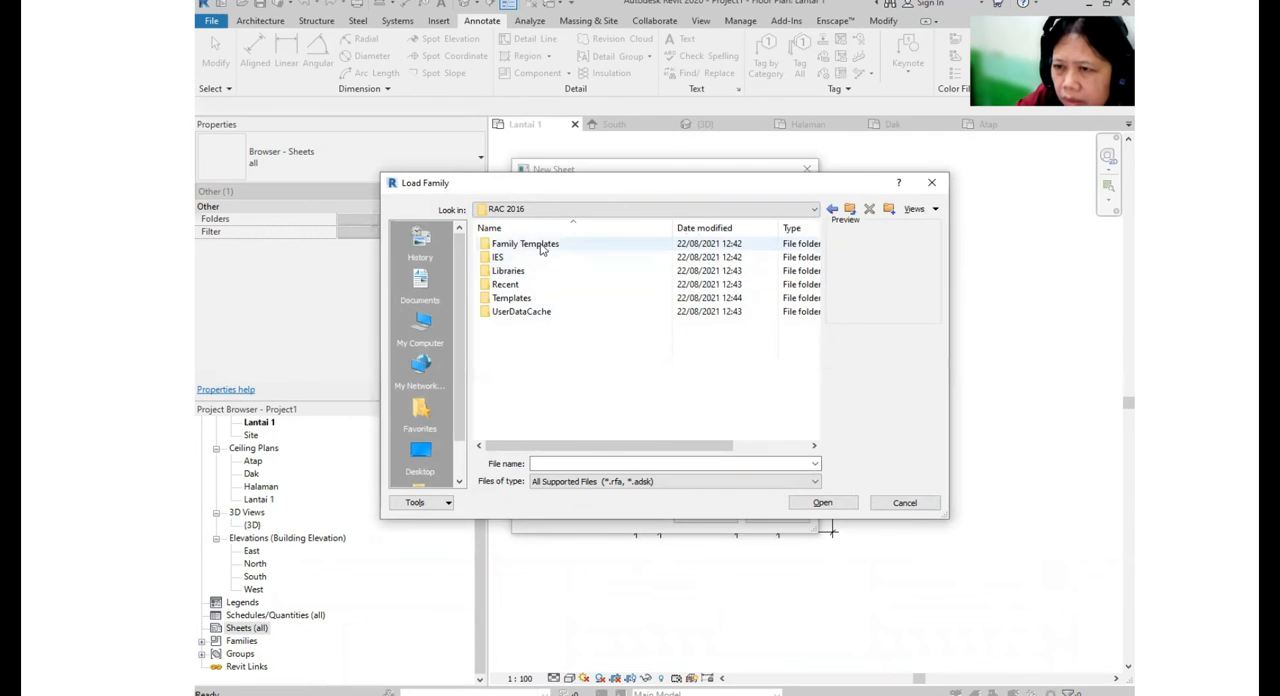
double_click(523, 272)
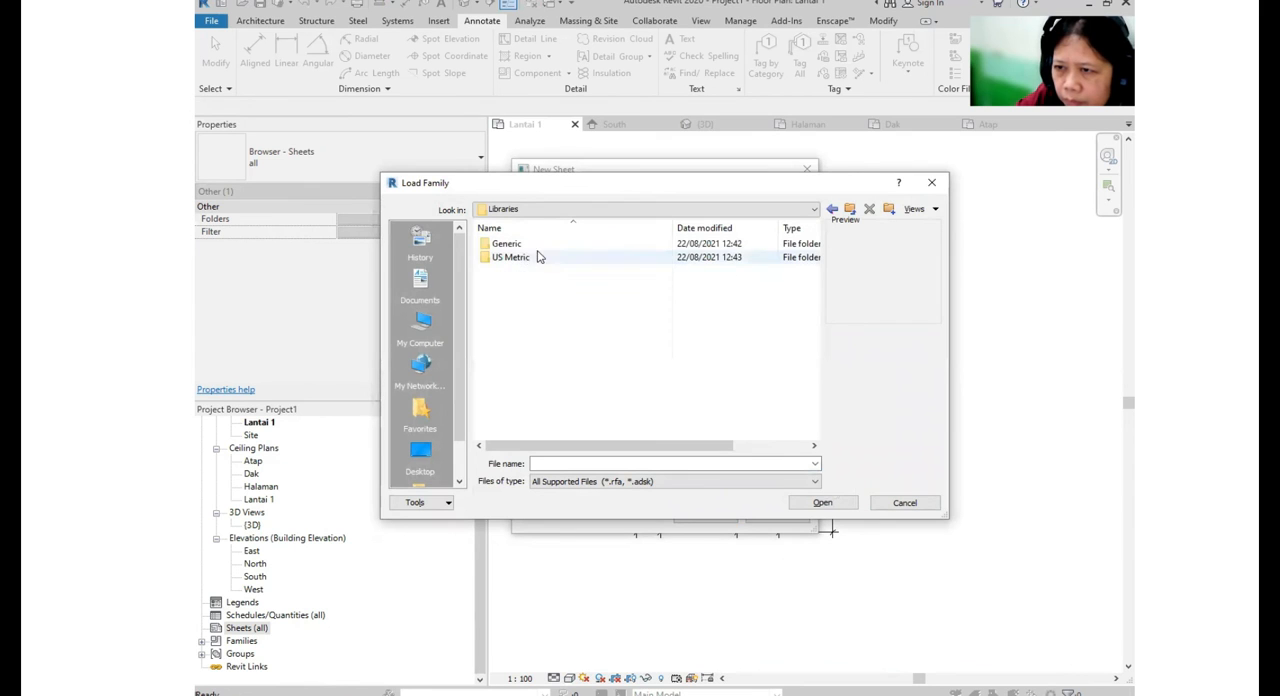
left_click(520, 261)
double_click(520, 262)
scroll(524, 380, "down", 5)
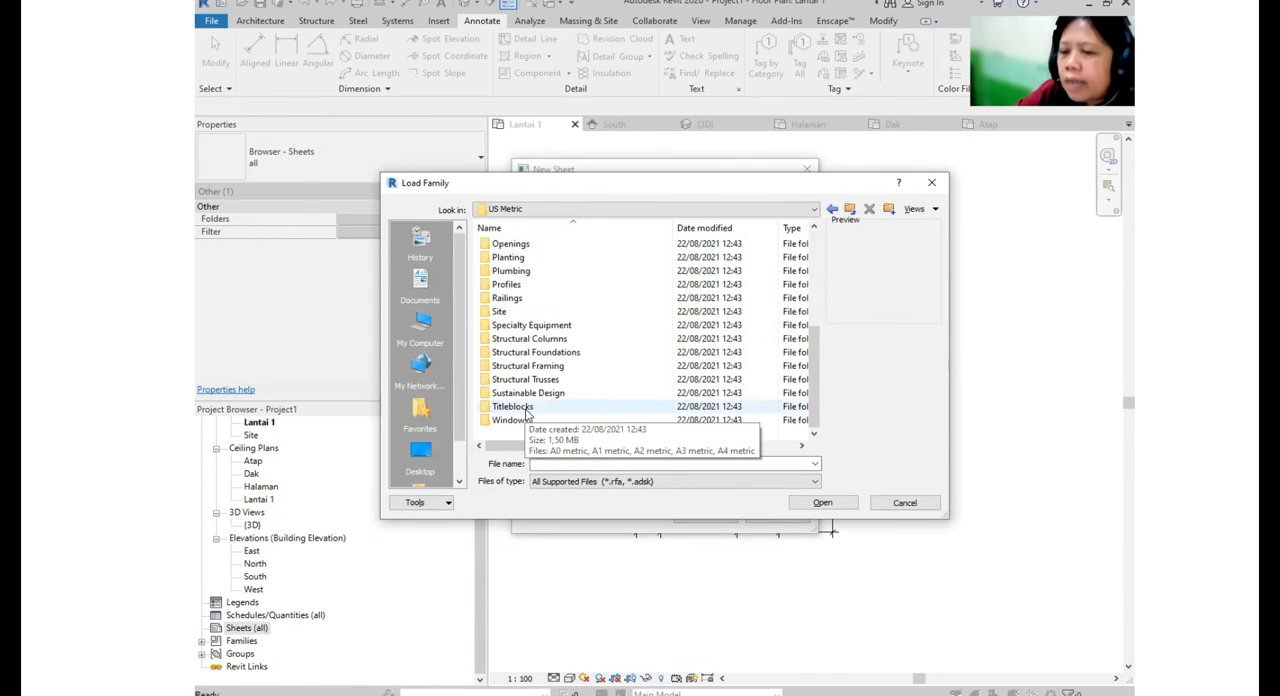
double_click(512, 407)
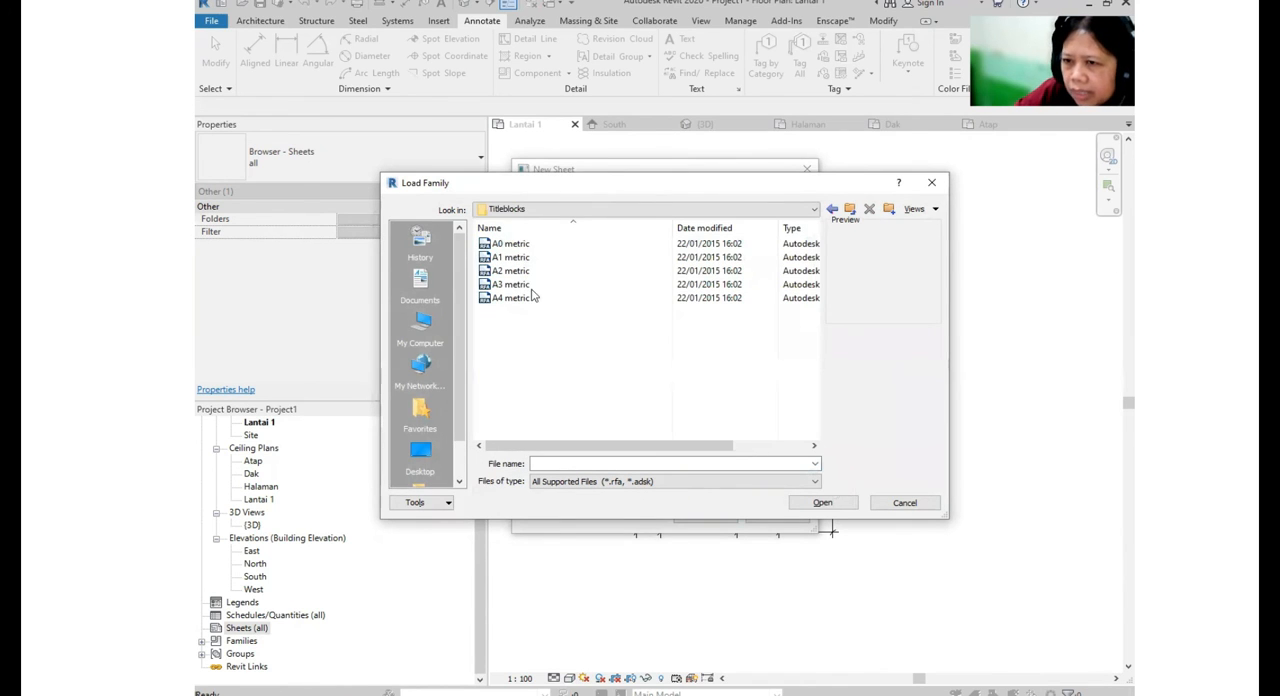
- Load the A4 metric titleblock and create the new sheet with it
left_click(512, 244)
left_click(518, 260)
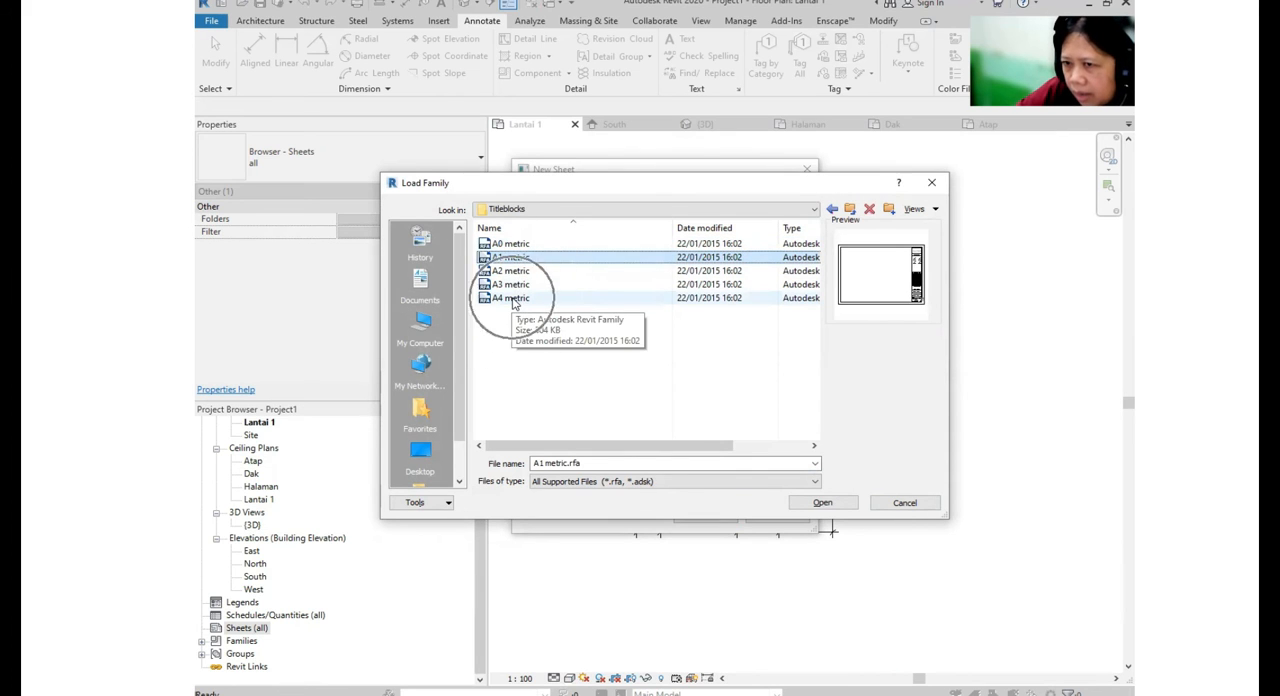
left_click(512, 299)
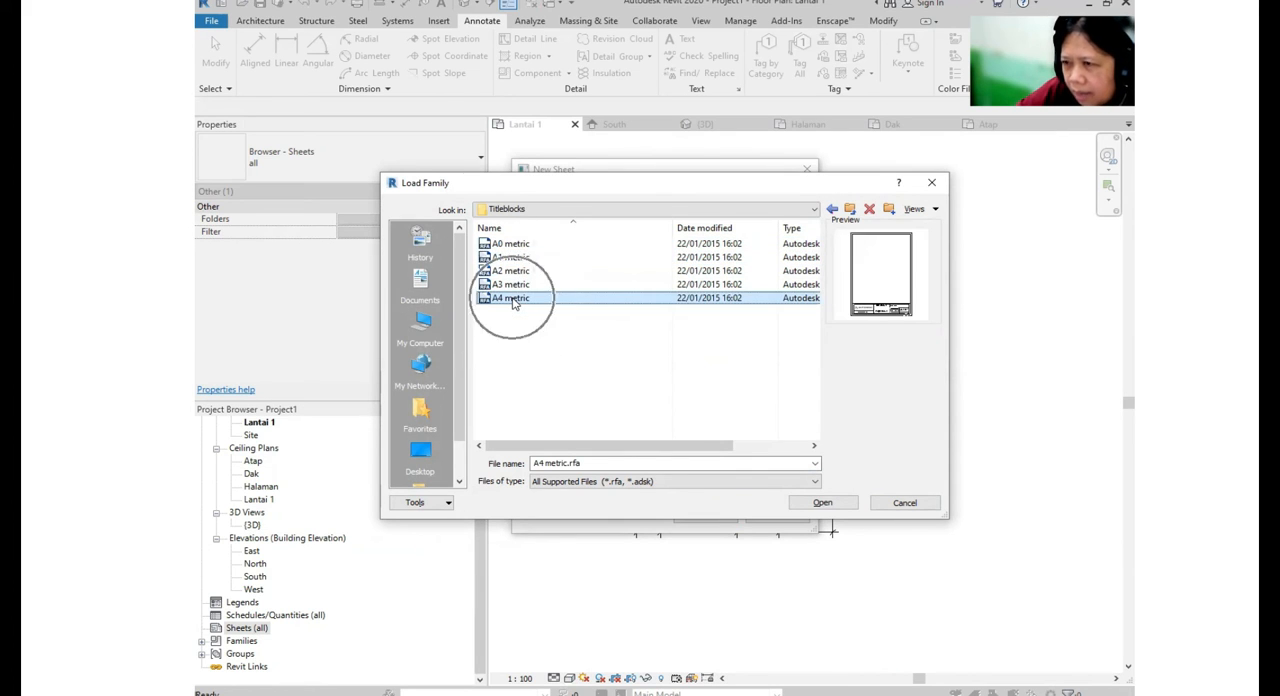
left_click(836, 505)
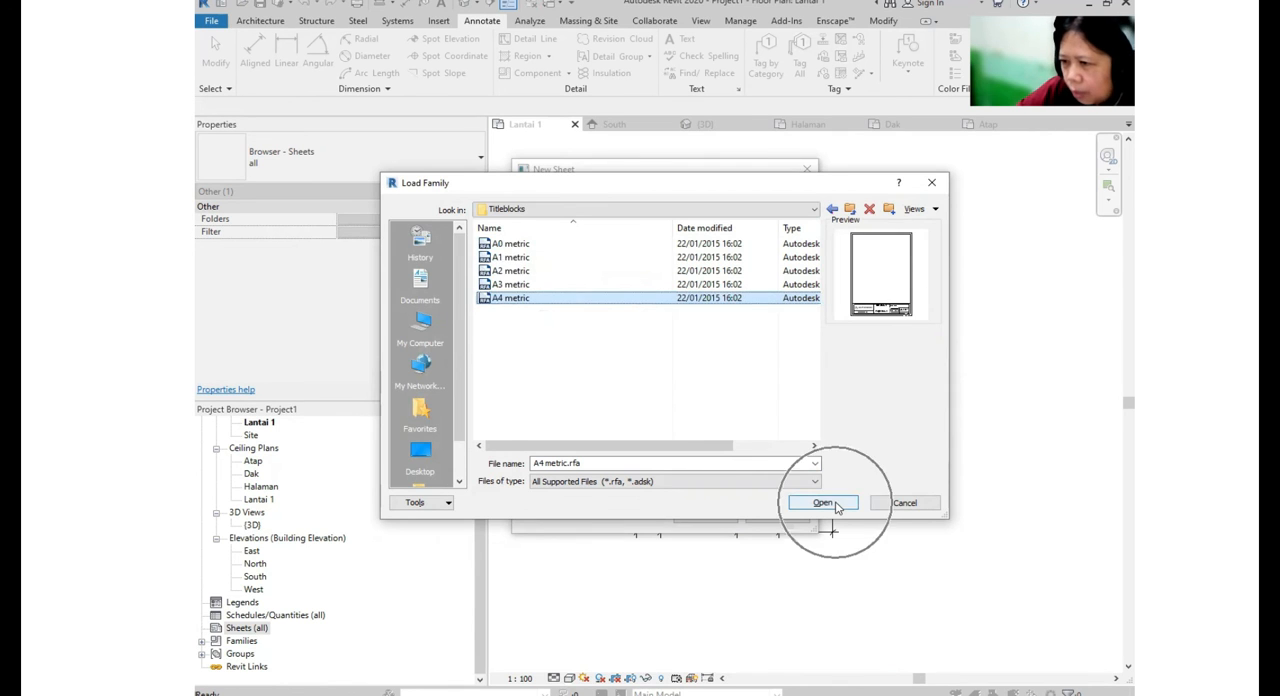
left_click(705, 515)
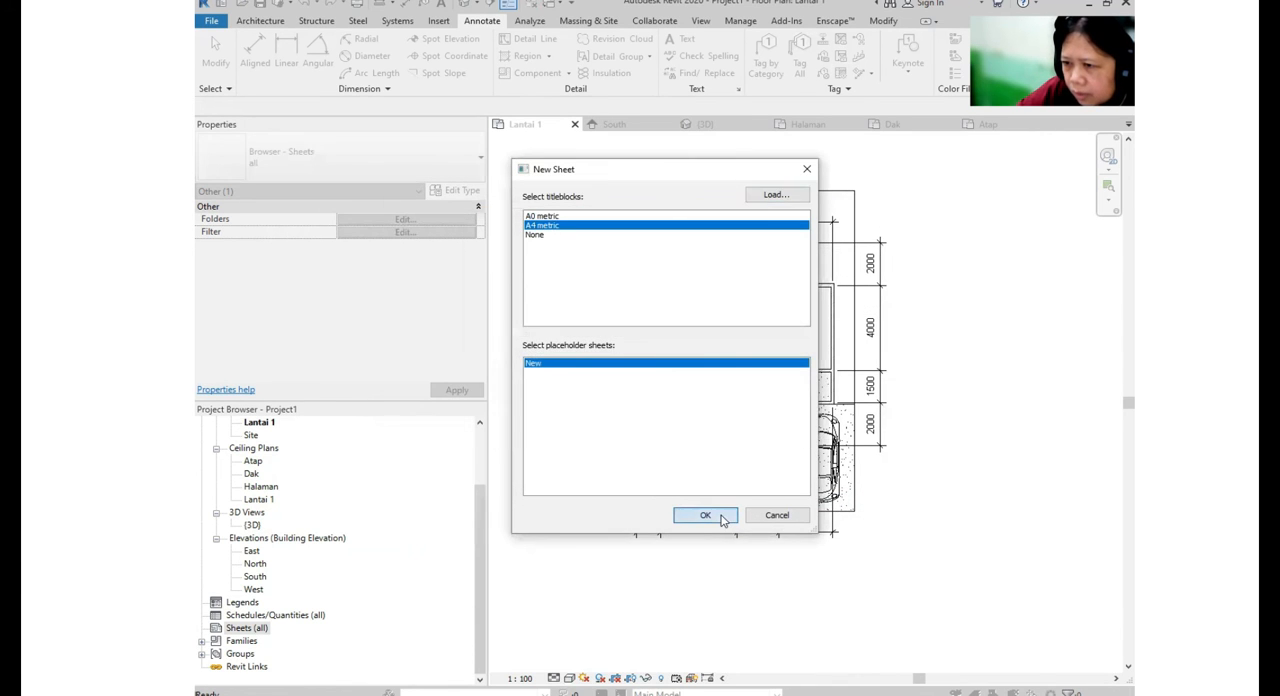
scroll(840, 500, "down", 1)
scroll(820, 572, "up", 2)
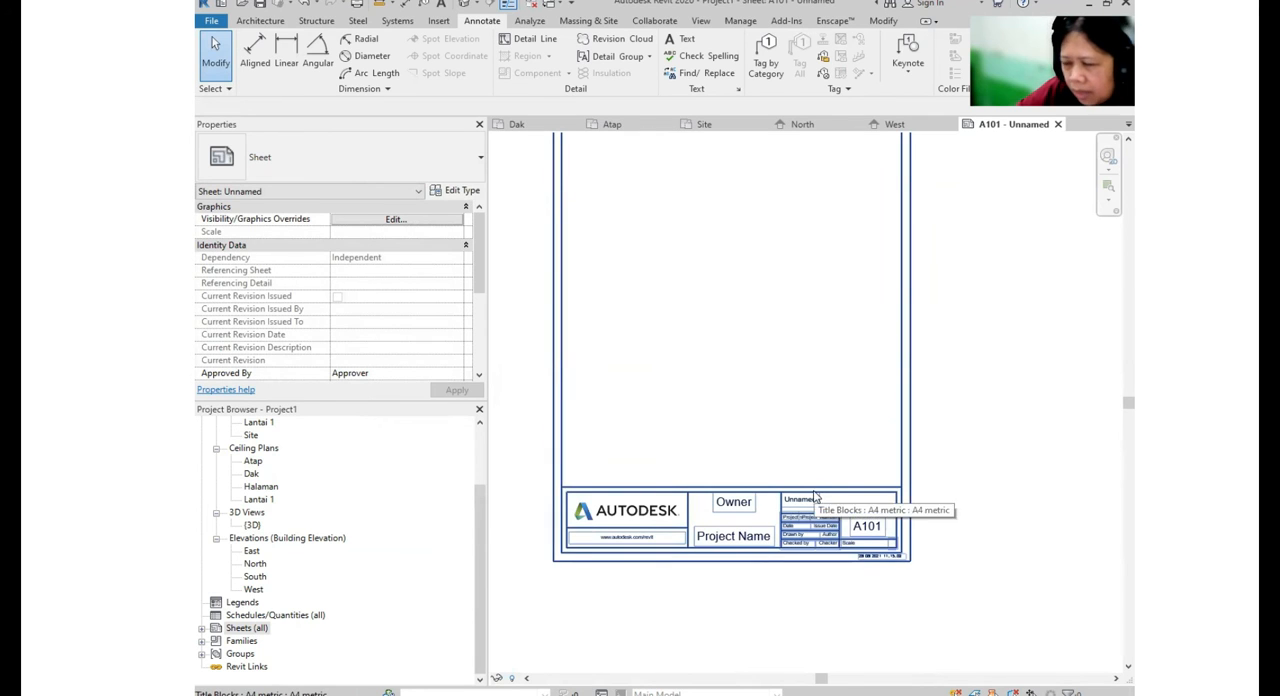
scroll(835, 540, "down", 2)
key("ctrl")
key("ctrl")
key("ctrl")
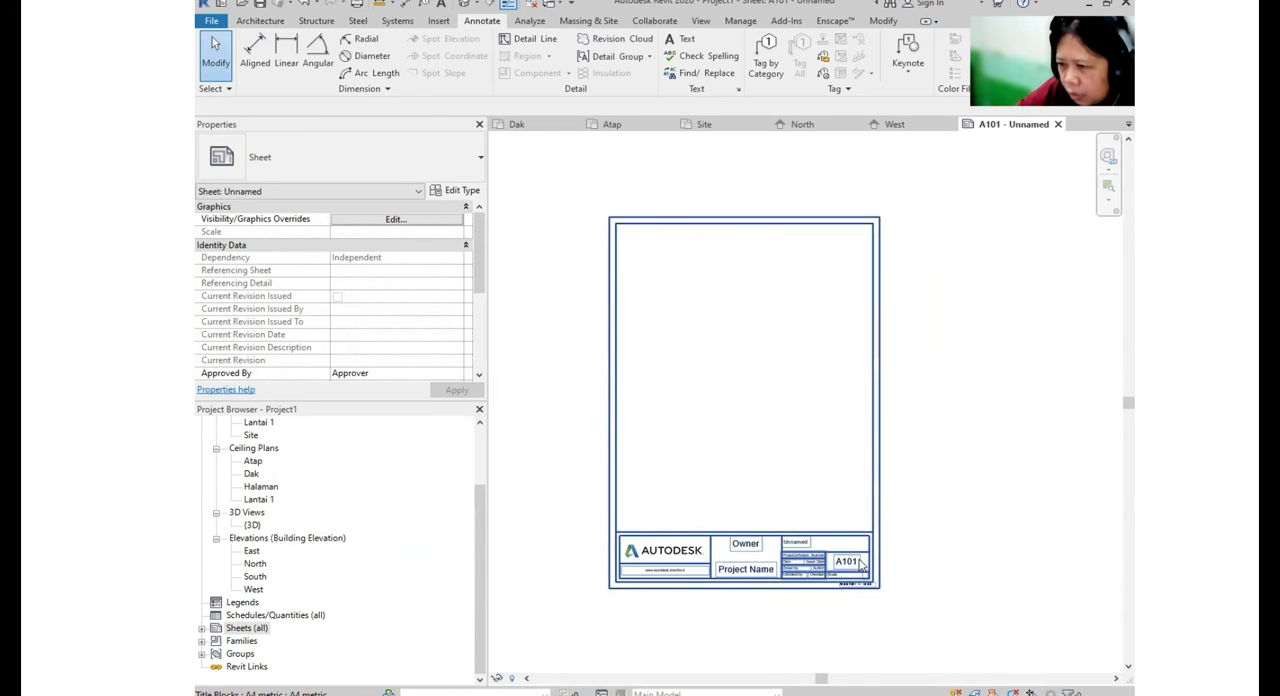
- Expand the Sheets (all) branch to list the new sheet, A101 - Unnamed
left_click(209, 633)
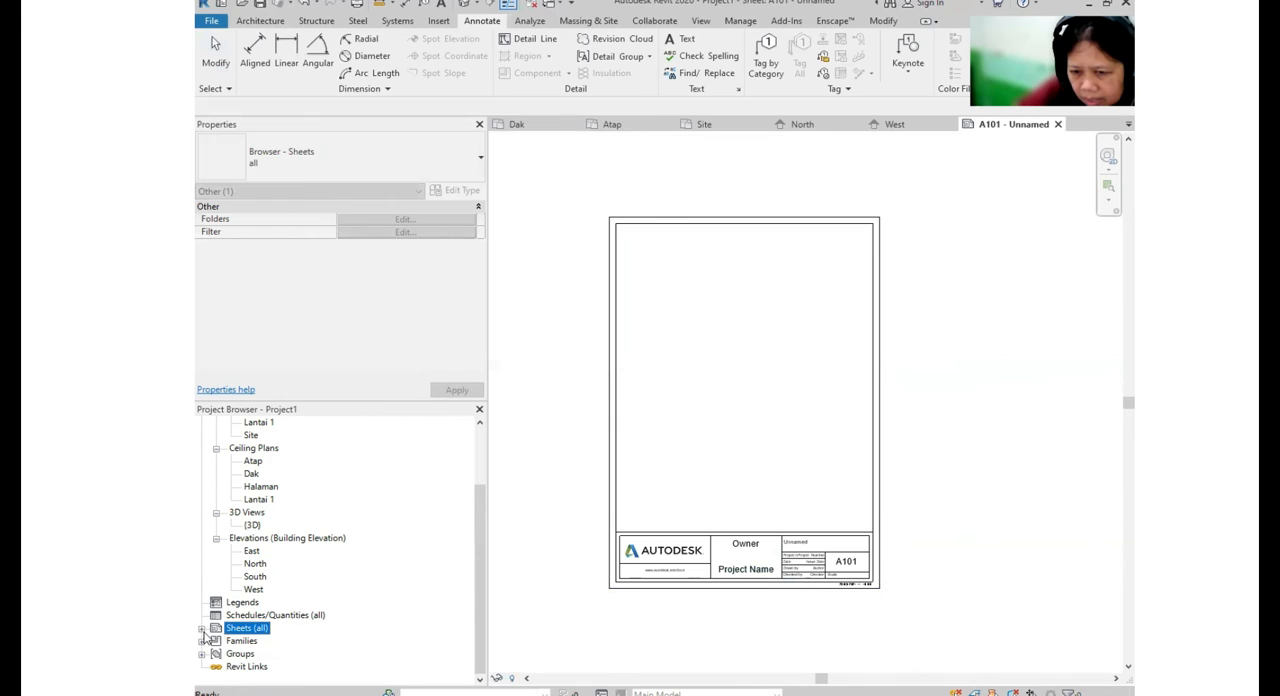
left_click(202, 628)
key("ctrl")
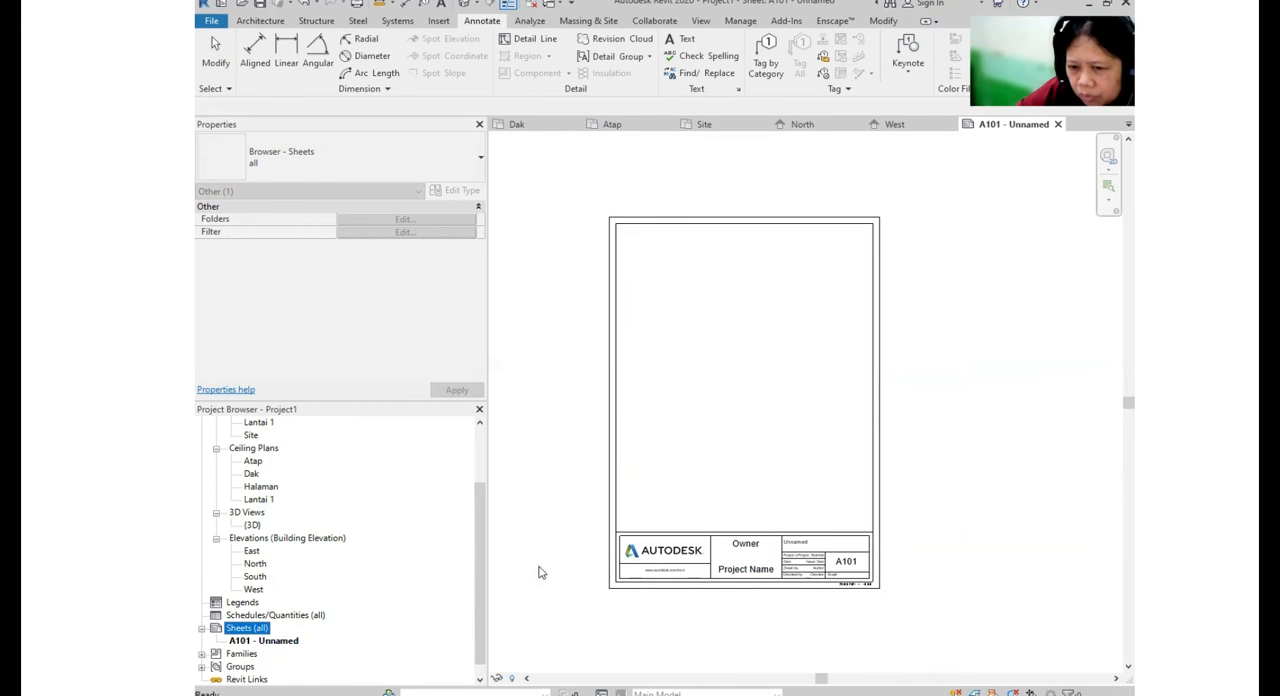
left_click(790, 420)
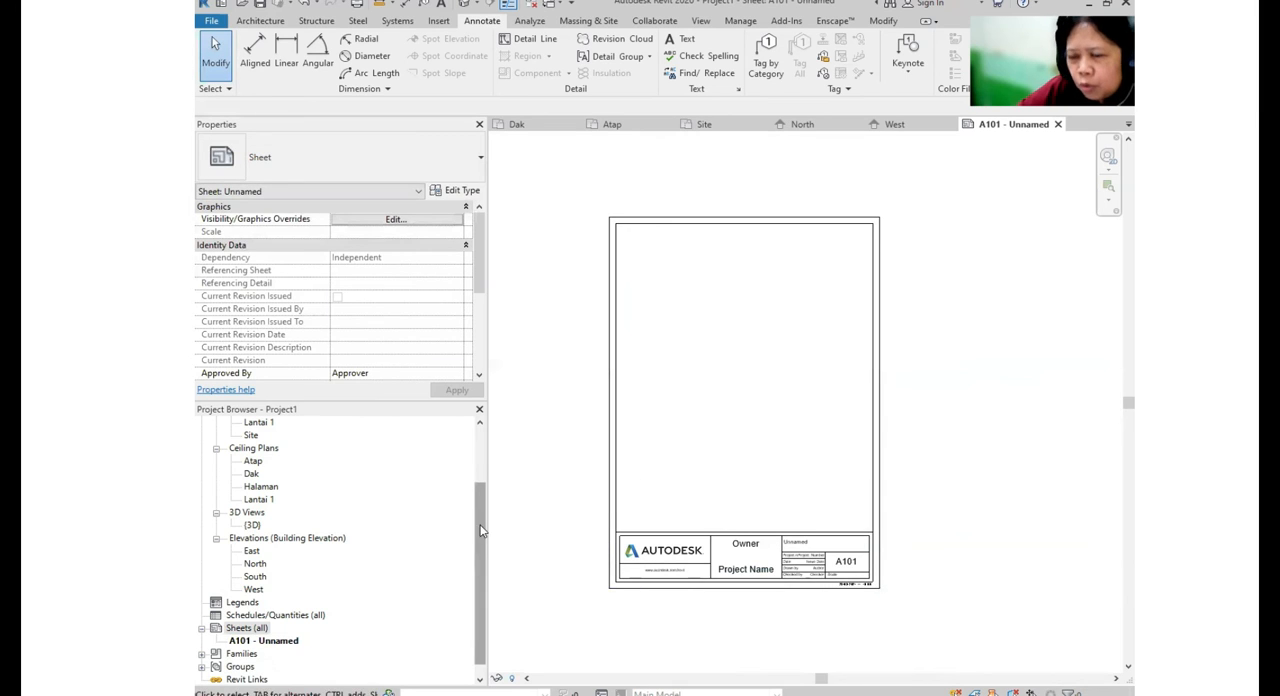
- Place the Lantai 1 floor plan as a viewport on the A4 sheet
left_click_drag(480, 520, 498, 445)
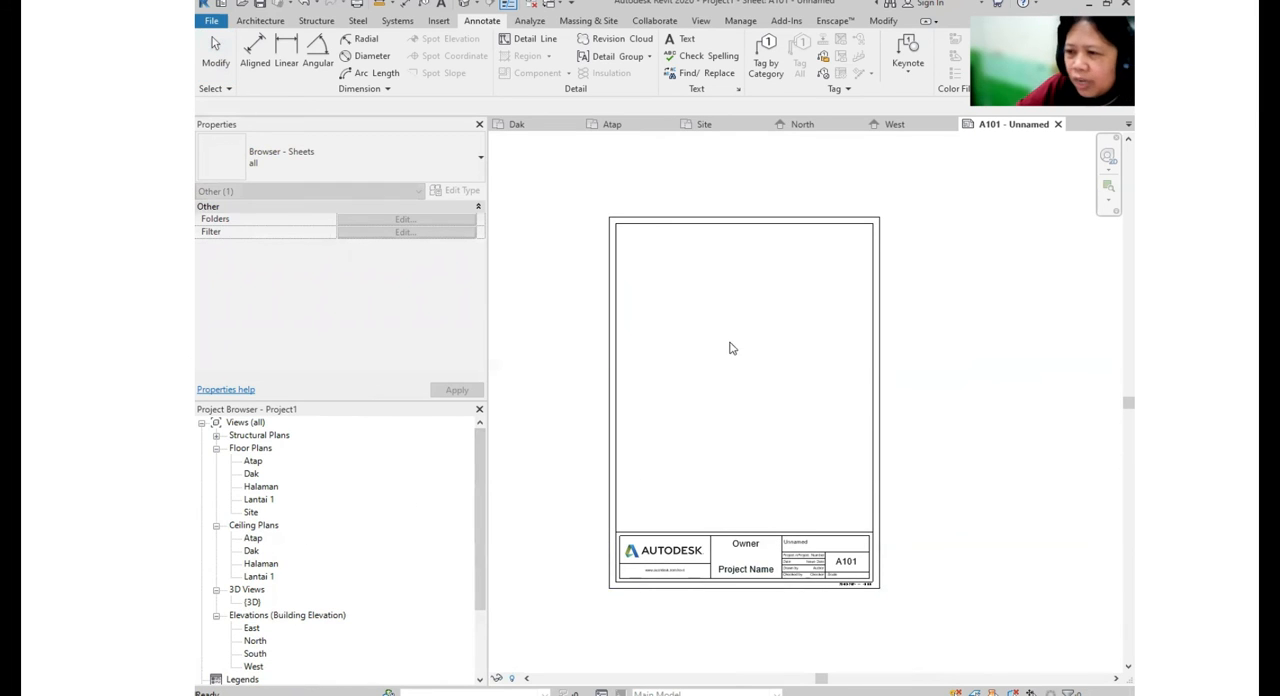
scroll(770, 391, "down", 1)
left_click(768, 400)
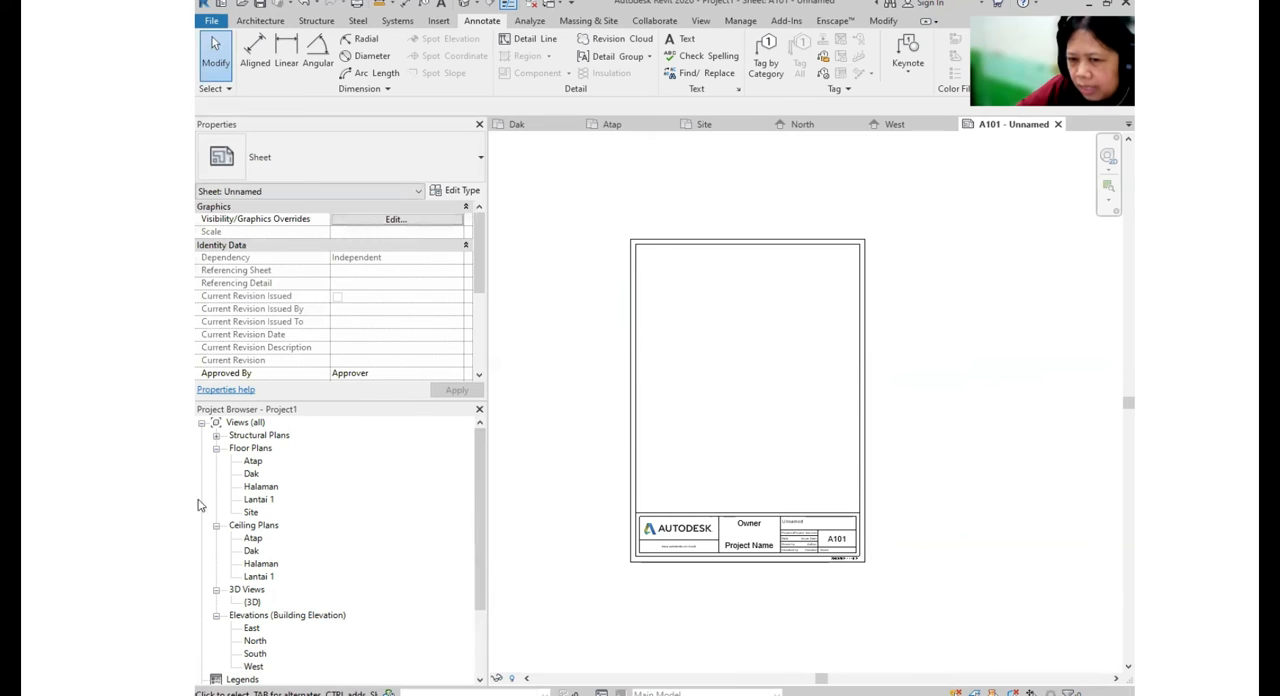
left_click(259, 500)
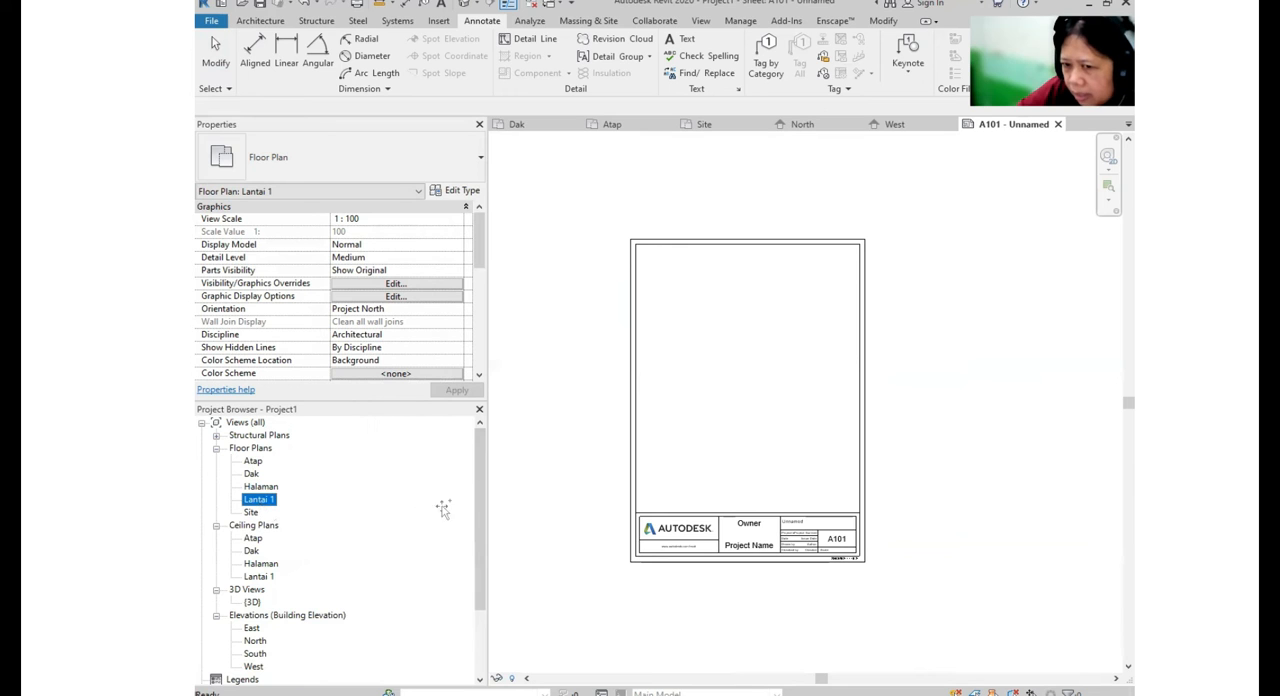
left_click_drag(806, 414, 771, 377)
left_click(770, 376)
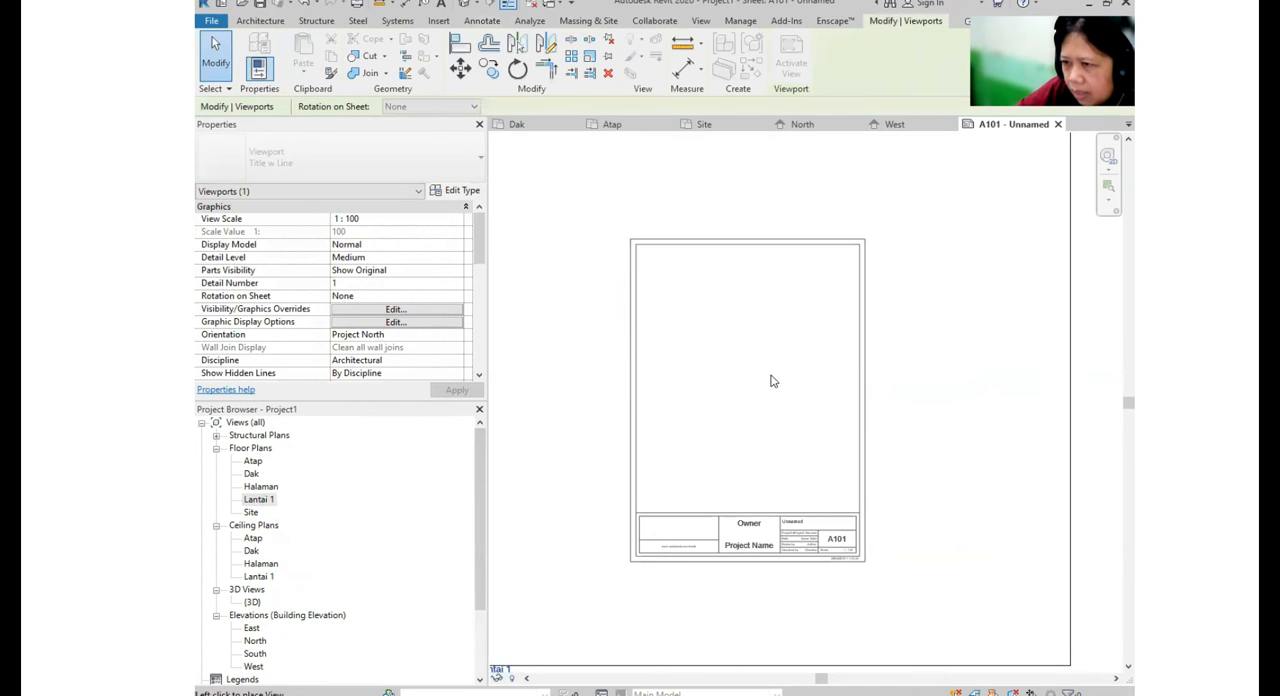
scroll(890, 420, "down", 2)
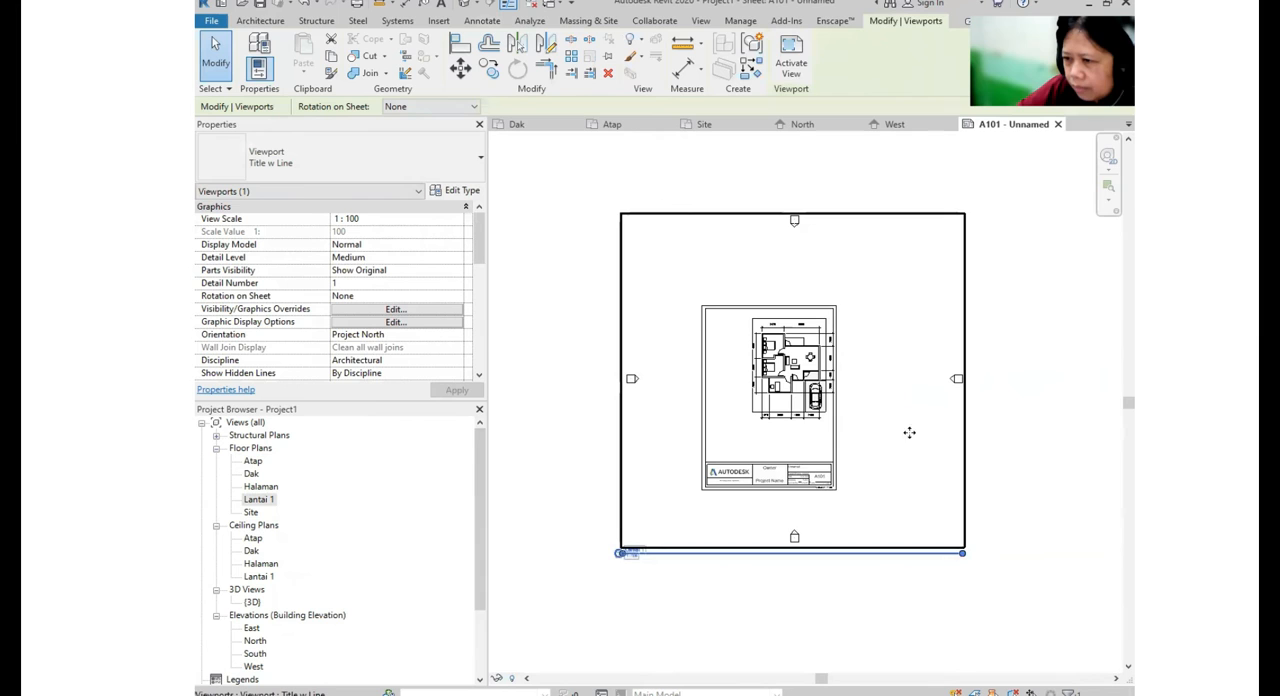
double_click(806, 243)
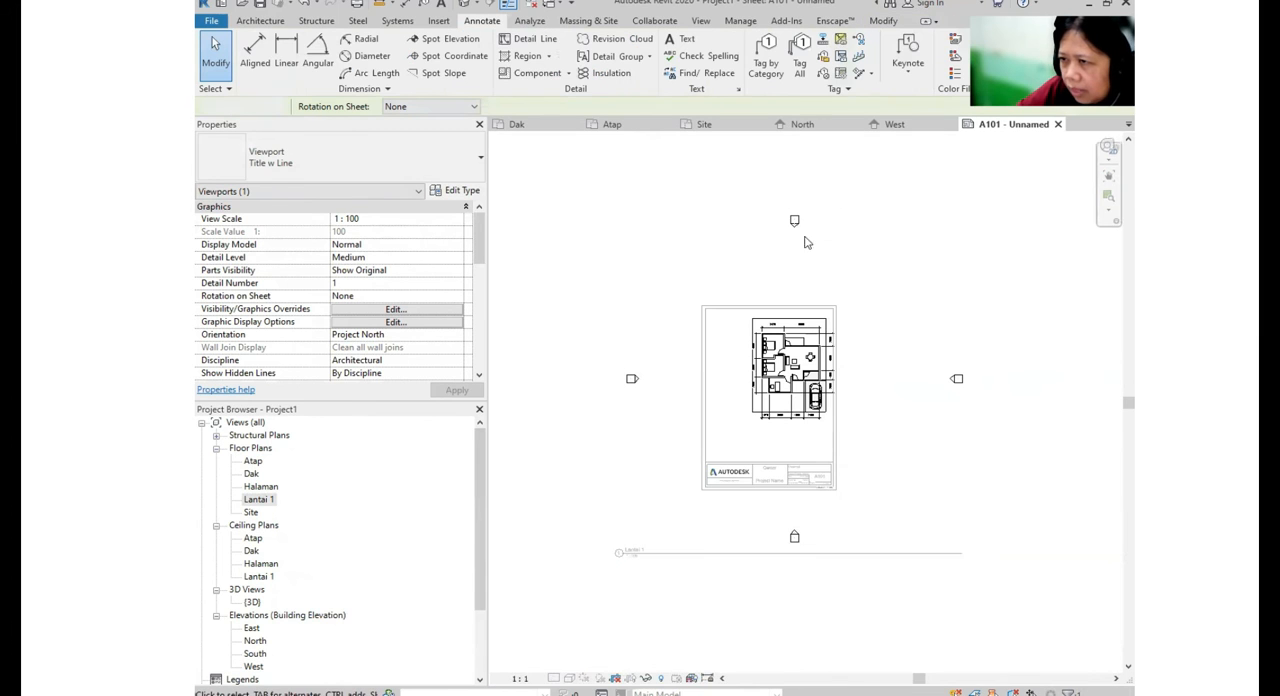
double_click(1012, 438)
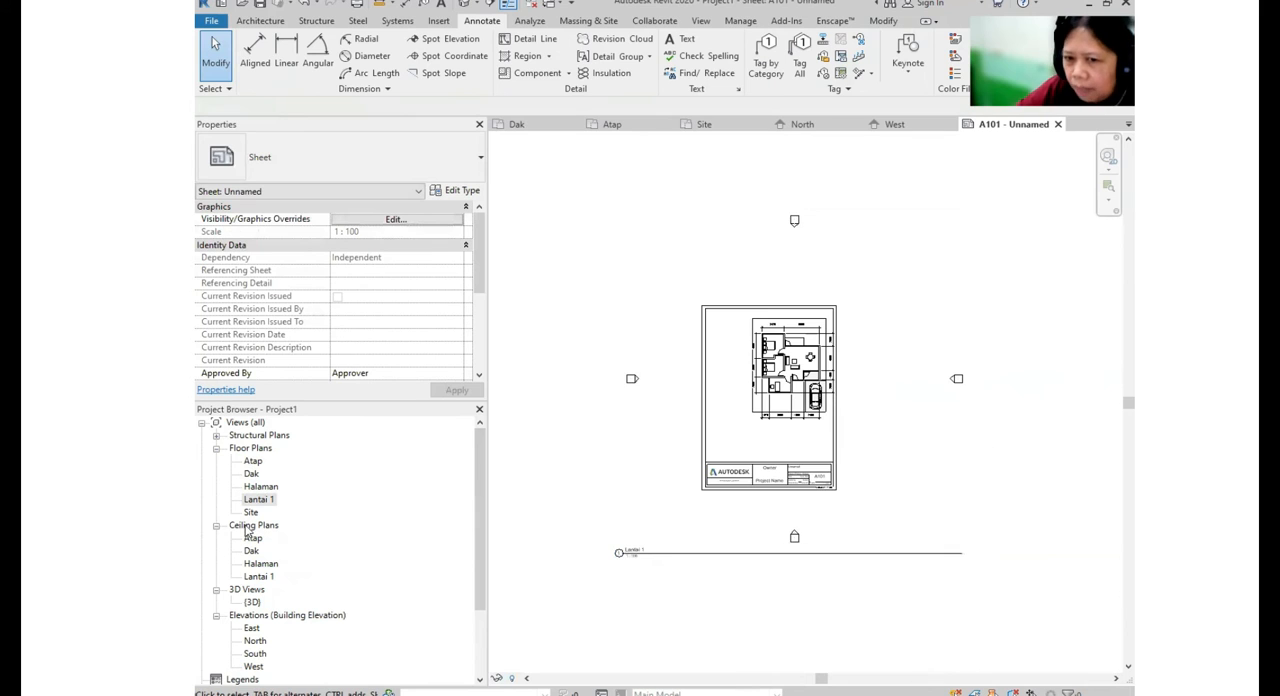
- Open the Lantai 1 floor plan and move the east and north side elevation markers in close to the house
double_click(257, 500)
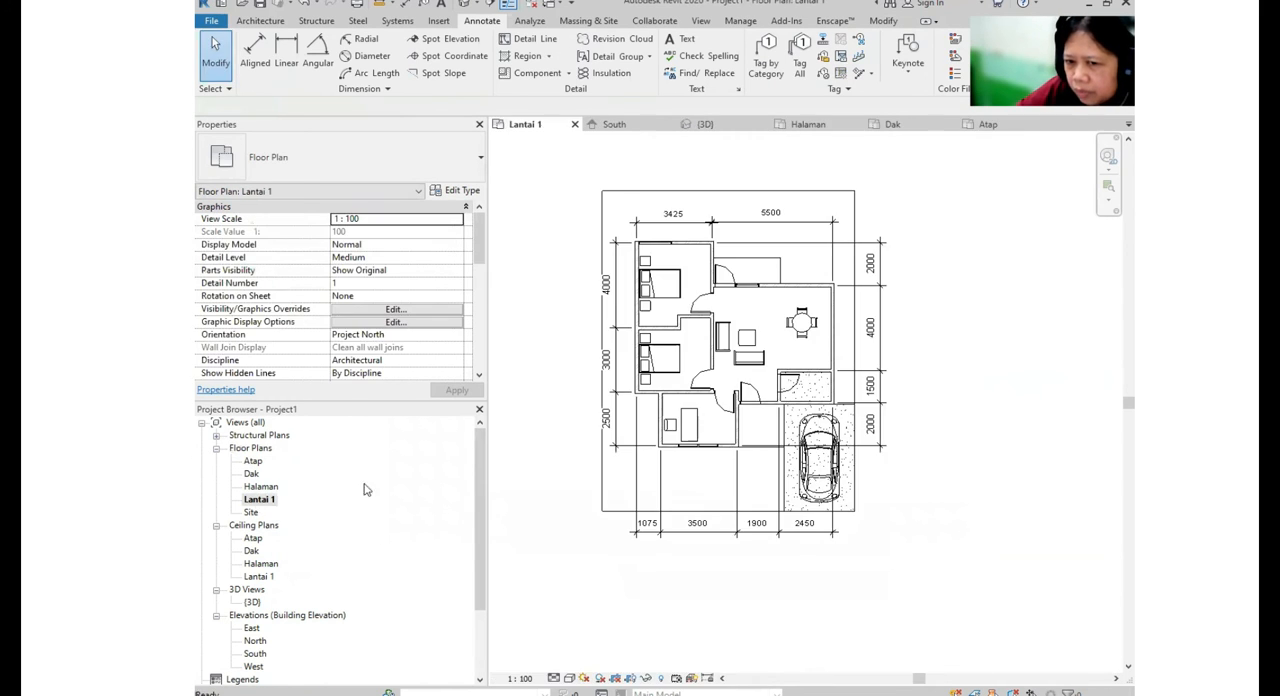
scroll(769, 417, "down", 4)
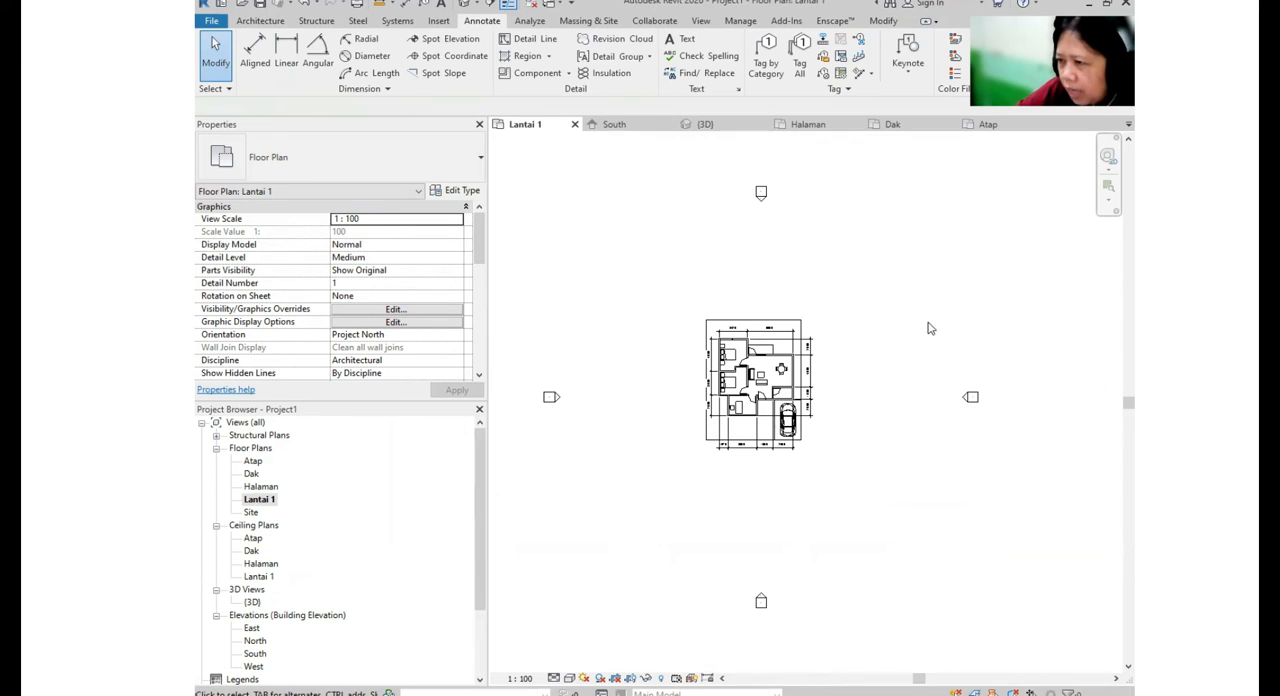
left_click_drag(930, 316, 1076, 546)
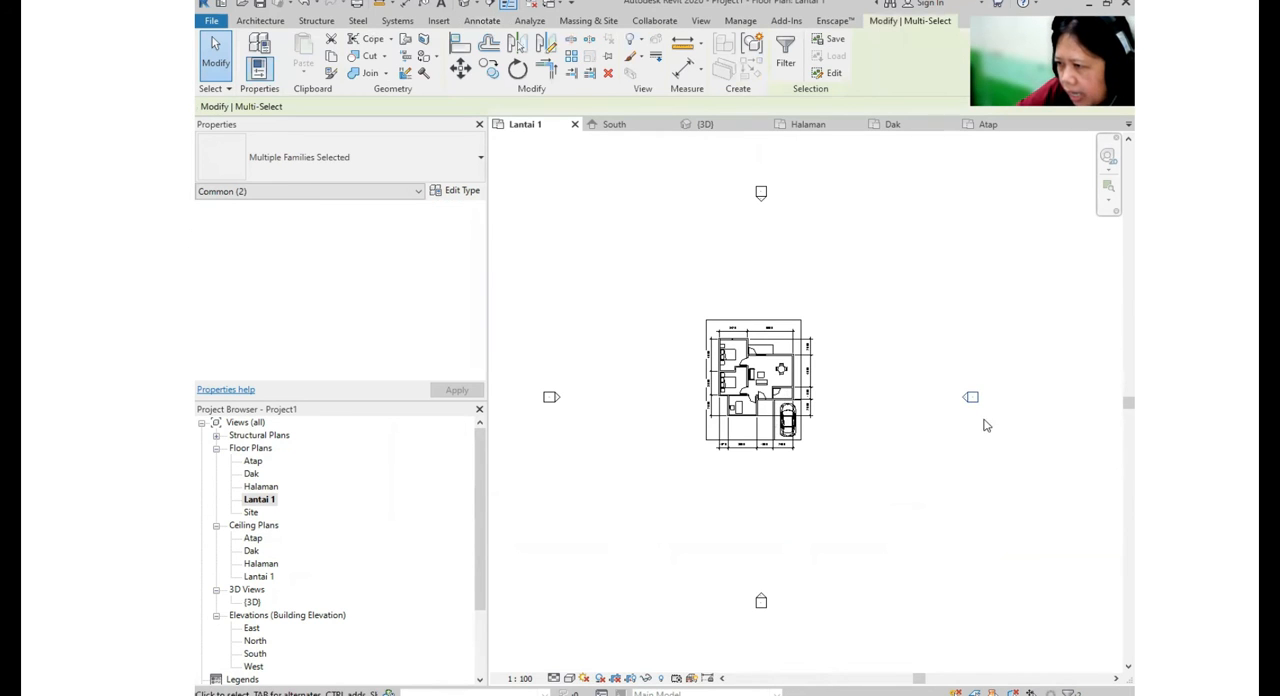
mouse_move(975, 399)
left_mouse_down()
mouse_move(886, 366)
mouse_move(831, 395)
left_mouse_up()
left_click(762, 191)
left_click_drag(763, 191, 761, 312)
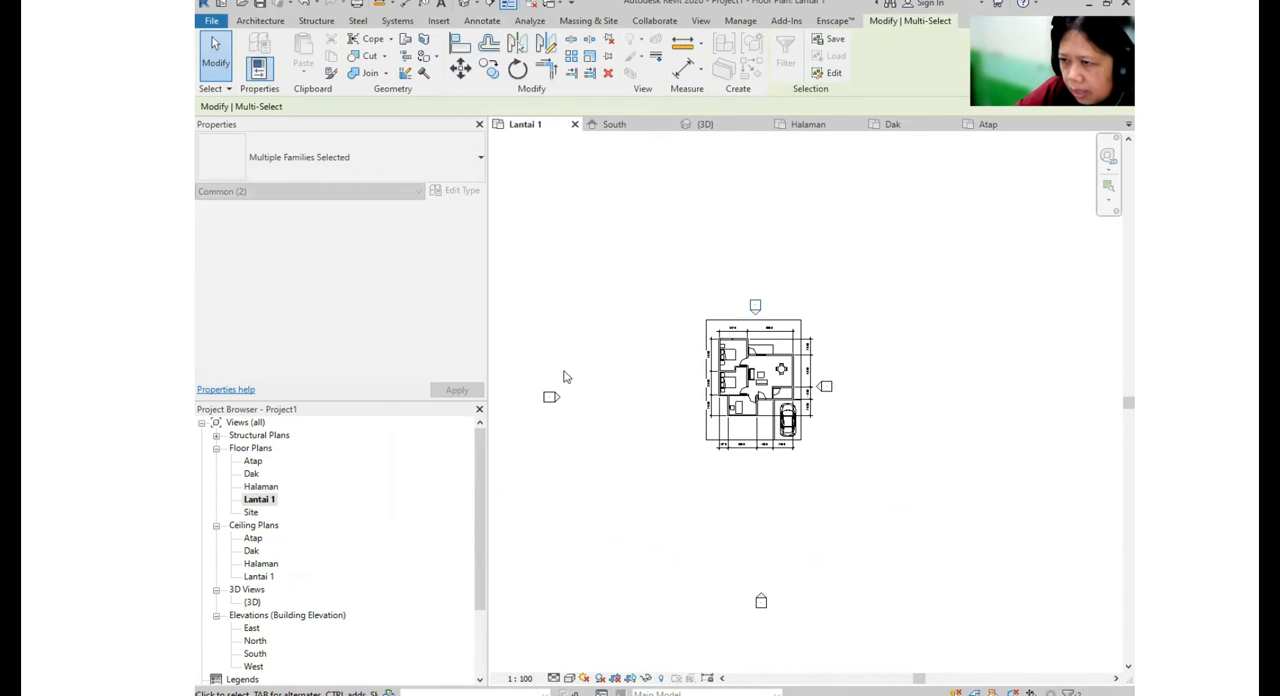
- Move the west and south side elevation markers in close to the Lantai 1 plan outline
left_click_drag(523, 361, 615, 476)
left_click_drag(549, 399, 685, 405)
middle_click_drag(761, 451, 719, 305)
left_click_drag(664, 369, 874, 521)
mouse_move(721, 455)
left_mouse_down()
mouse_move(754, 330)
mouse_move(728, 316)
left_mouse_up()
left_click(779, 310)
middle_click_drag(779, 310, 785, 382)
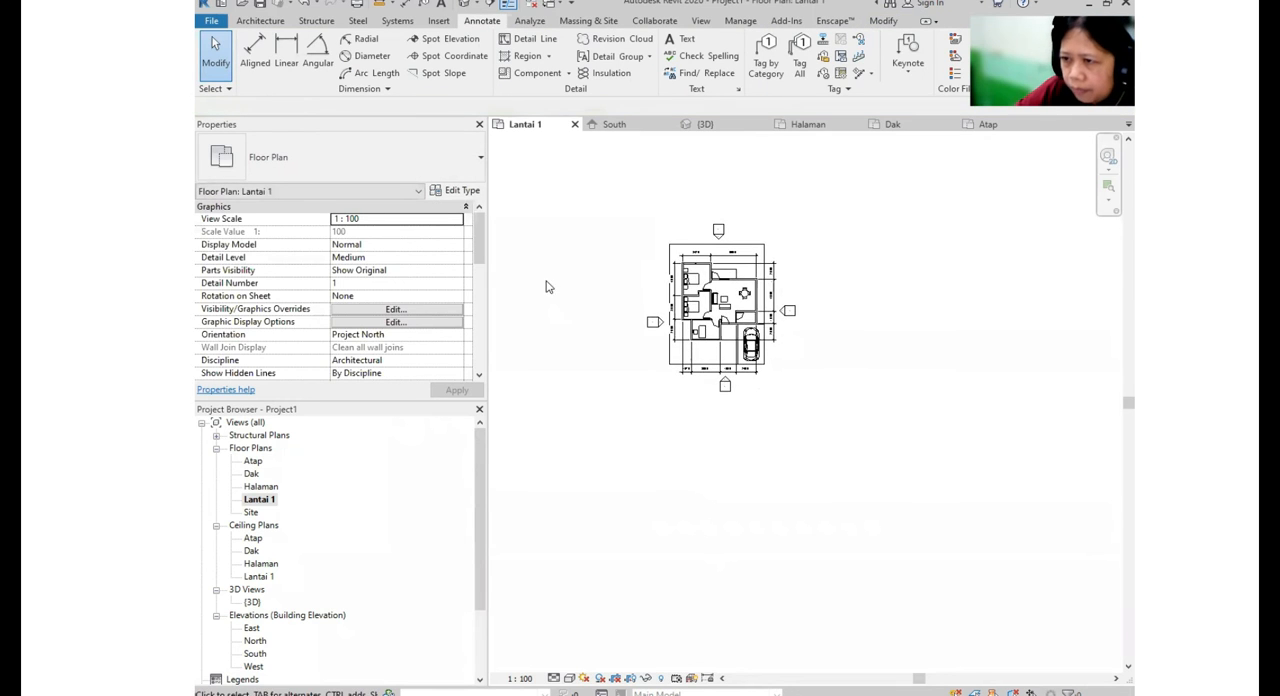
- Adjust the elevation markers on the plan's west and east sides so they line up with each other
scroll(585, 297, "up", 2)
mouse_move(647, 305)
left_mouse_down()
mouse_move(752, 378)
mouse_move(725, 324)
left_mouse_up()
left_click(1057, 457)
middle_click_drag(1040, 444, 978, 461)
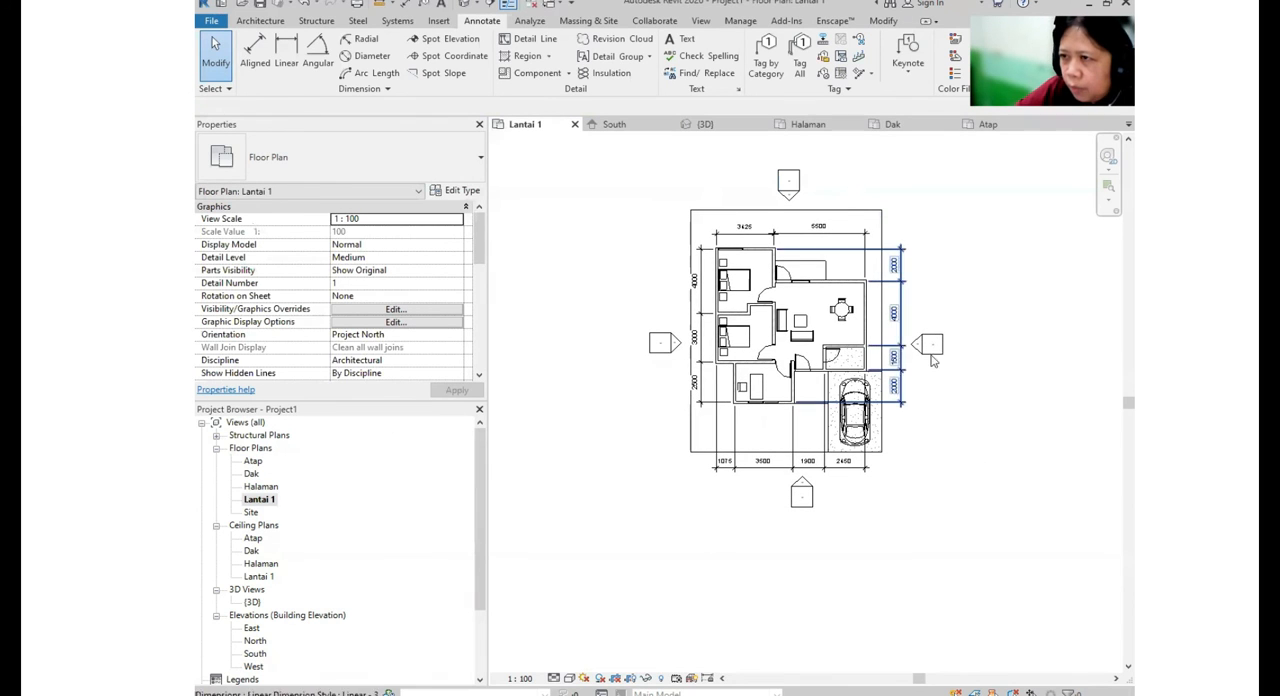
- Return to the A101 - Unnamed sheet
left_click_drag(482, 465, 479, 550)
left_click(258, 628)
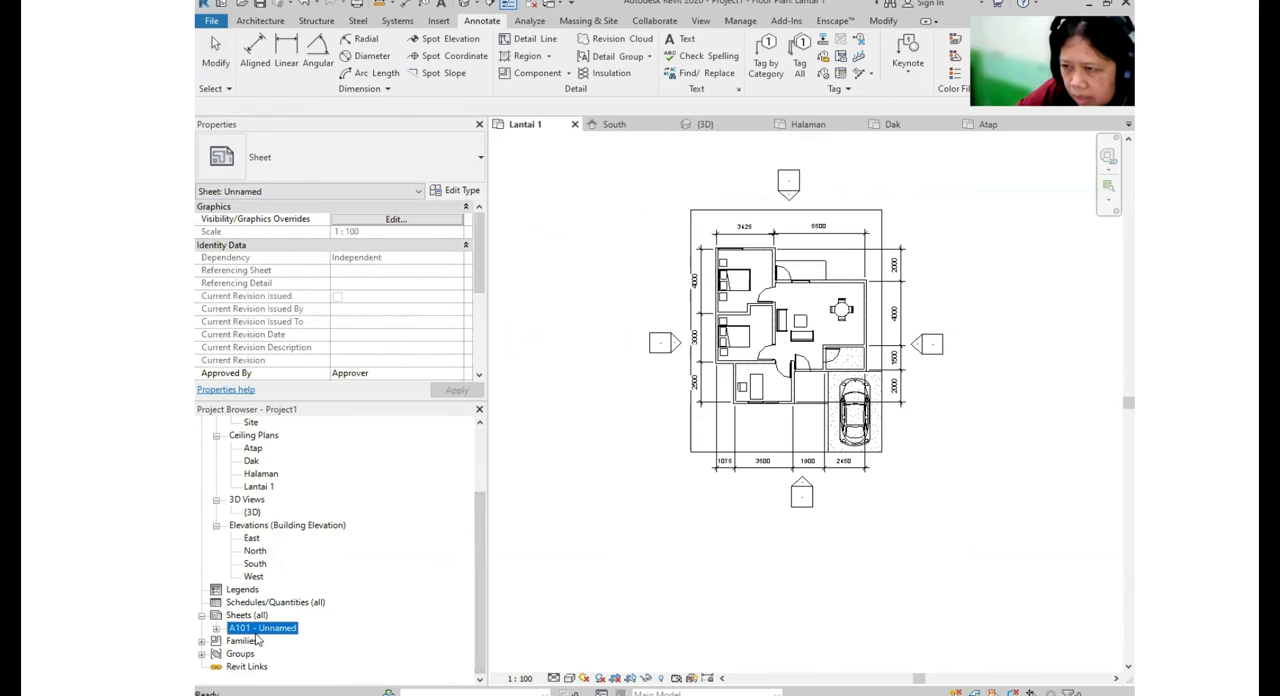
key("F2")
left_click(714, 382)
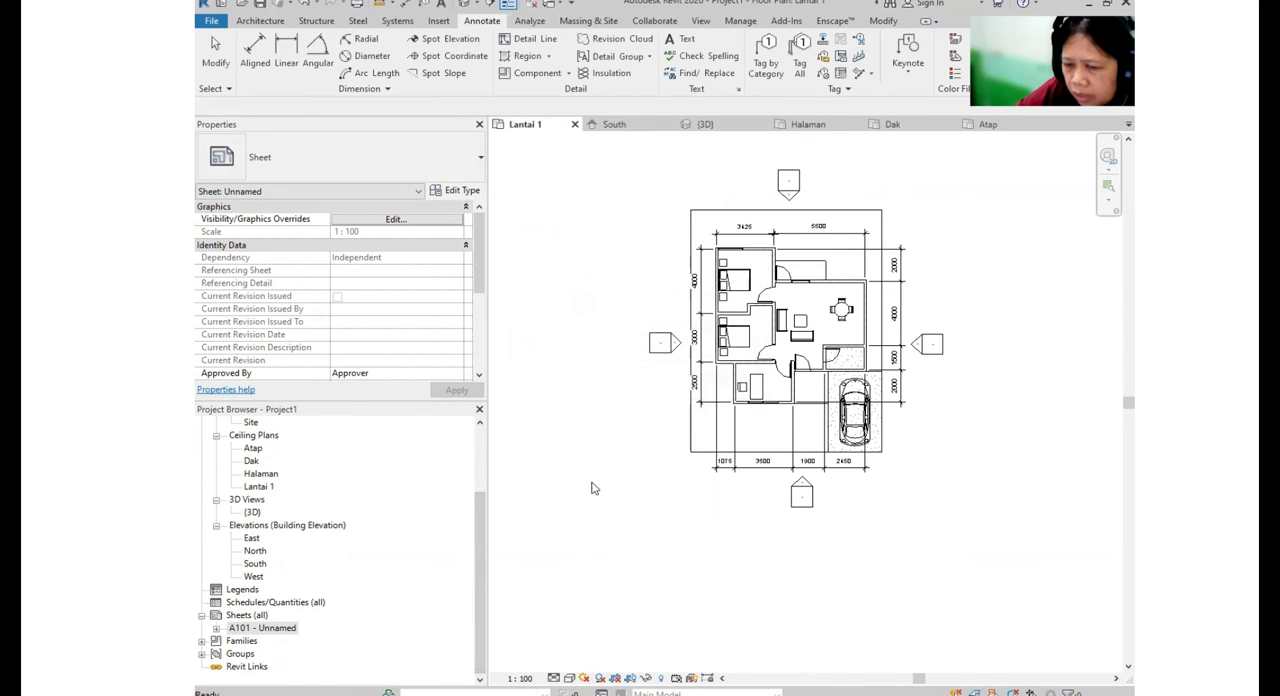
double_click(279, 621)
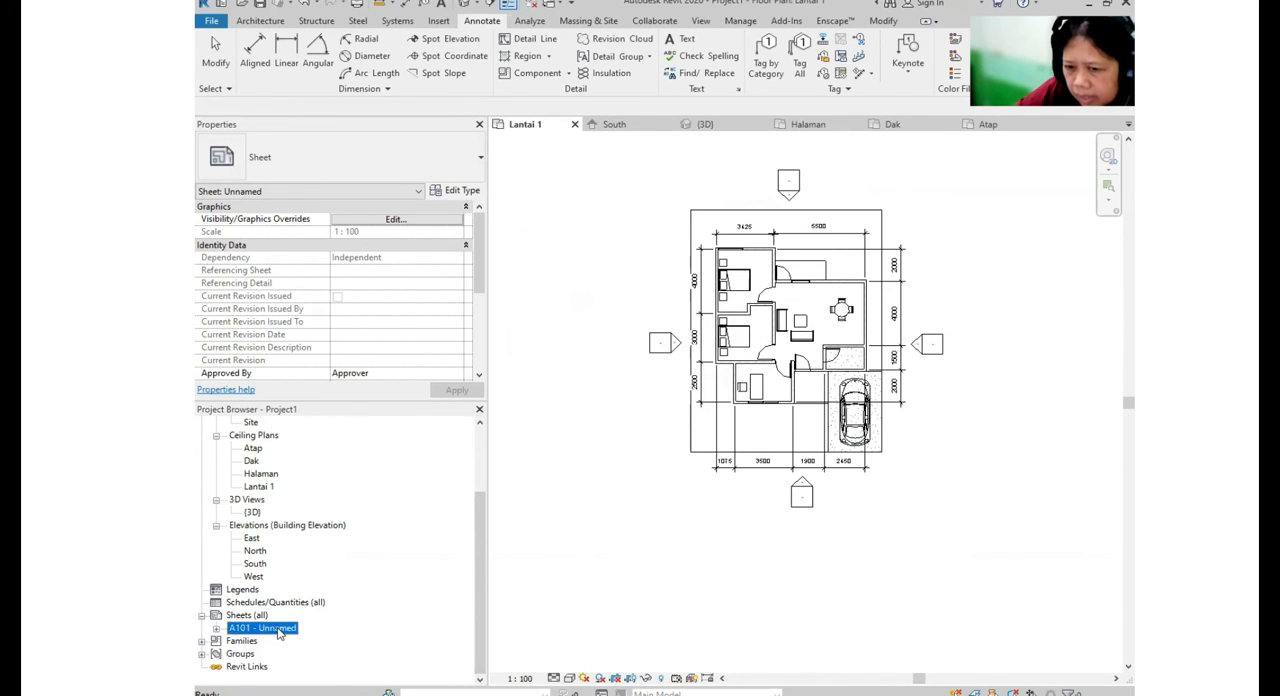
left_click(822, 414)
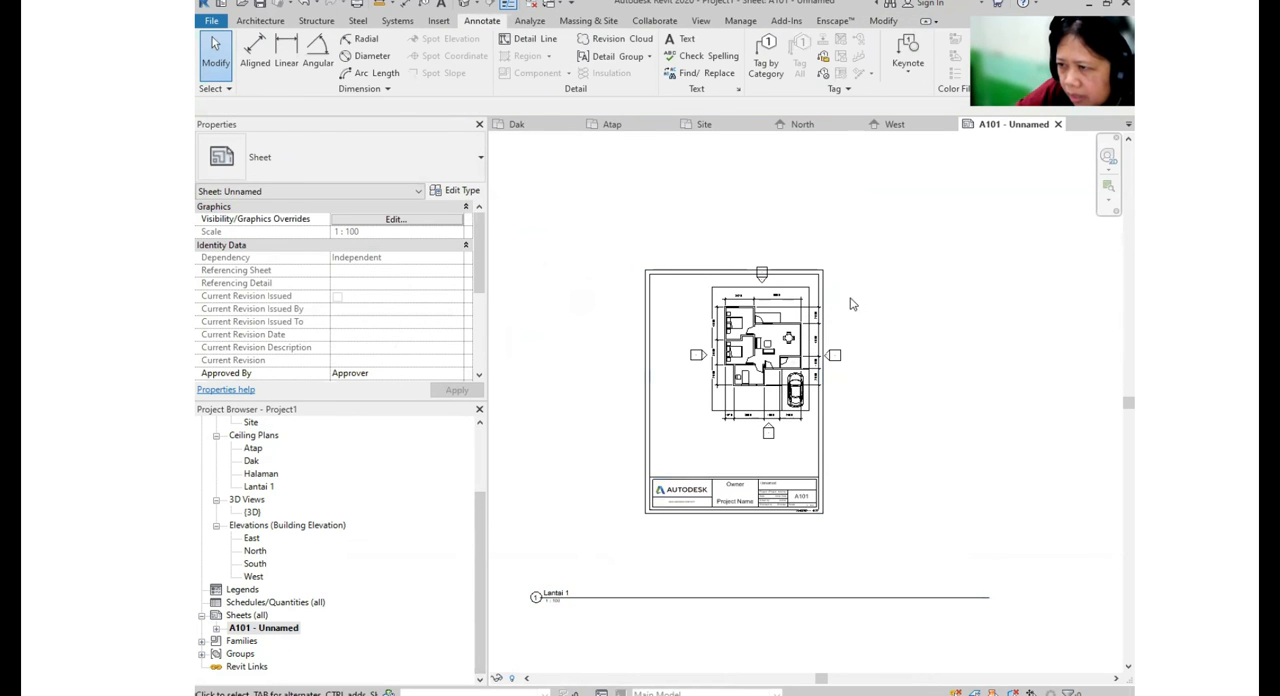
- Center the Lantai 1 viewport inside the A4 sheet border, above the title block
left_click(800, 350)
left_click_drag(845, 314, 812, 334)
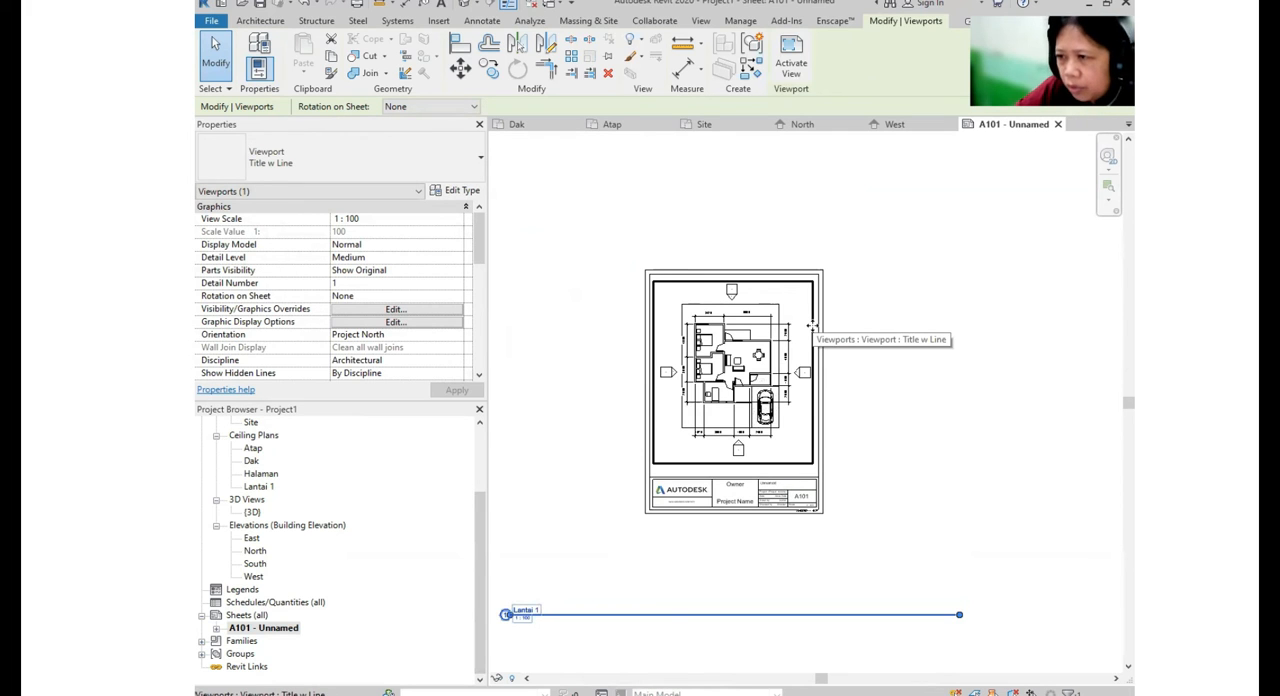
mouse_move(812, 325)
left_mouse_down()
mouse_move(818, 288)
mouse_move(815, 329)
left_mouse_up()
left_click(984, 351)
- Move the Lantai 1 view title to just above the title block and shorten its line to fit inside the sheet
scroll(1006, 455, "down", 2)
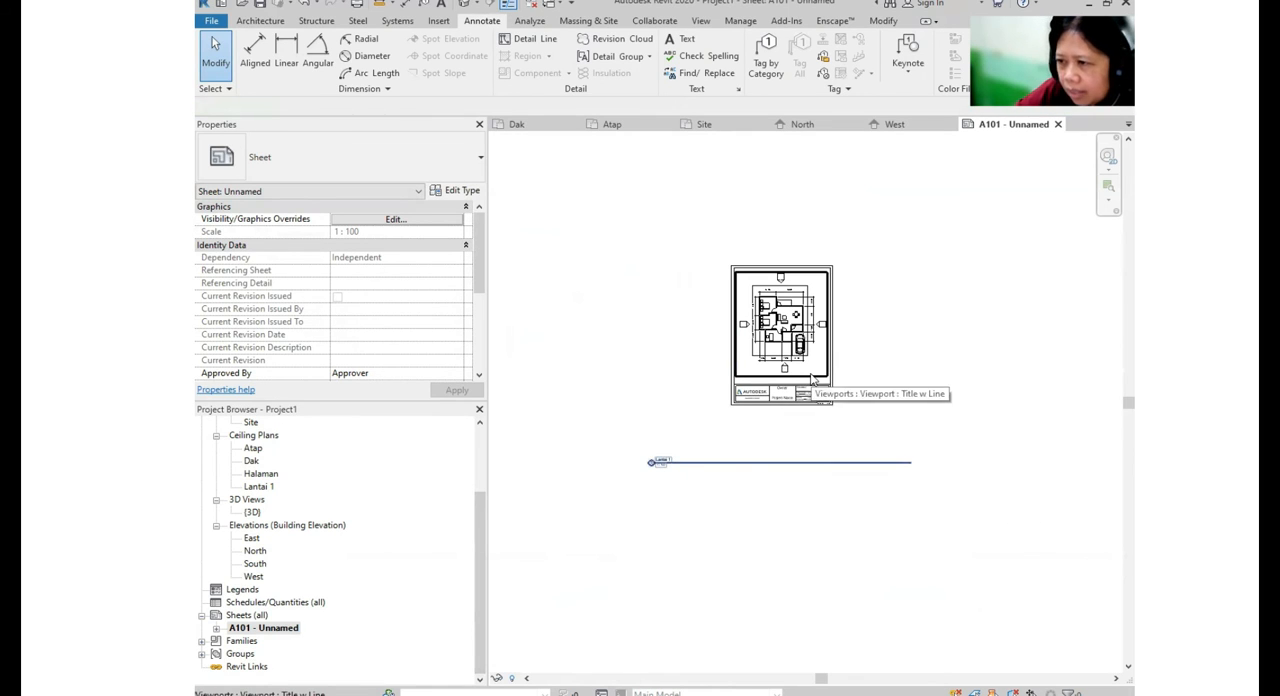
left_click_drag(889, 462, 919, 390)
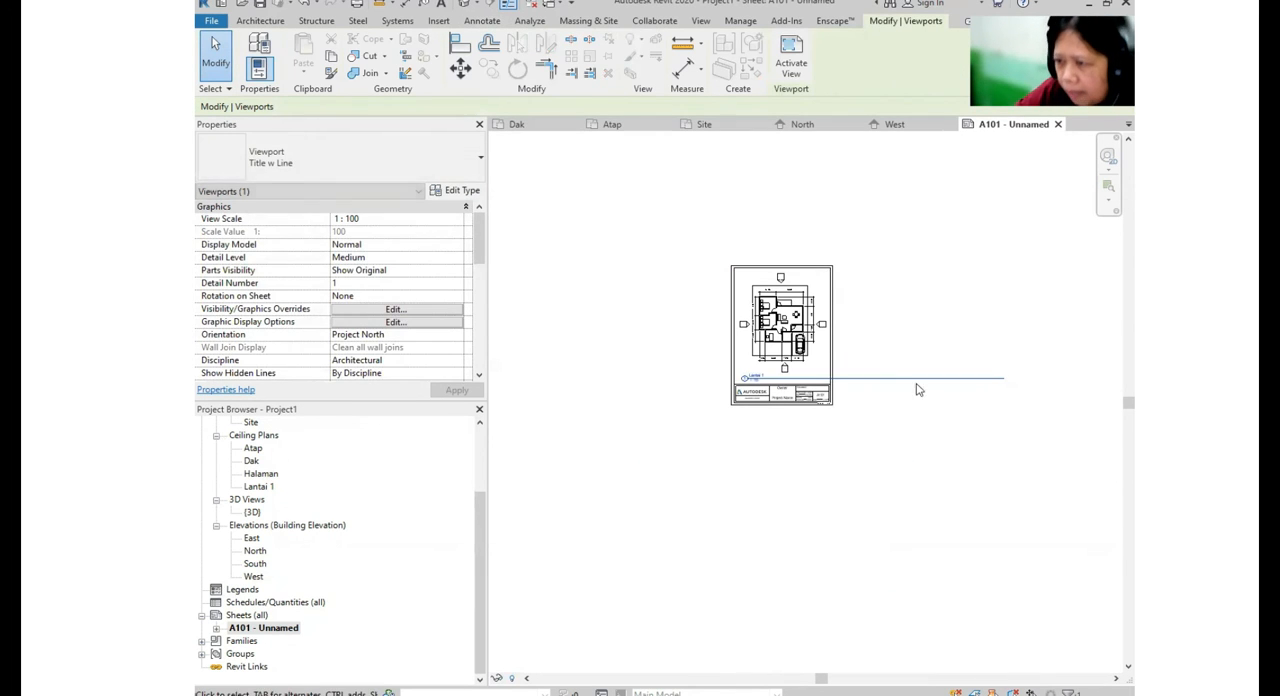
left_click(788, 277)
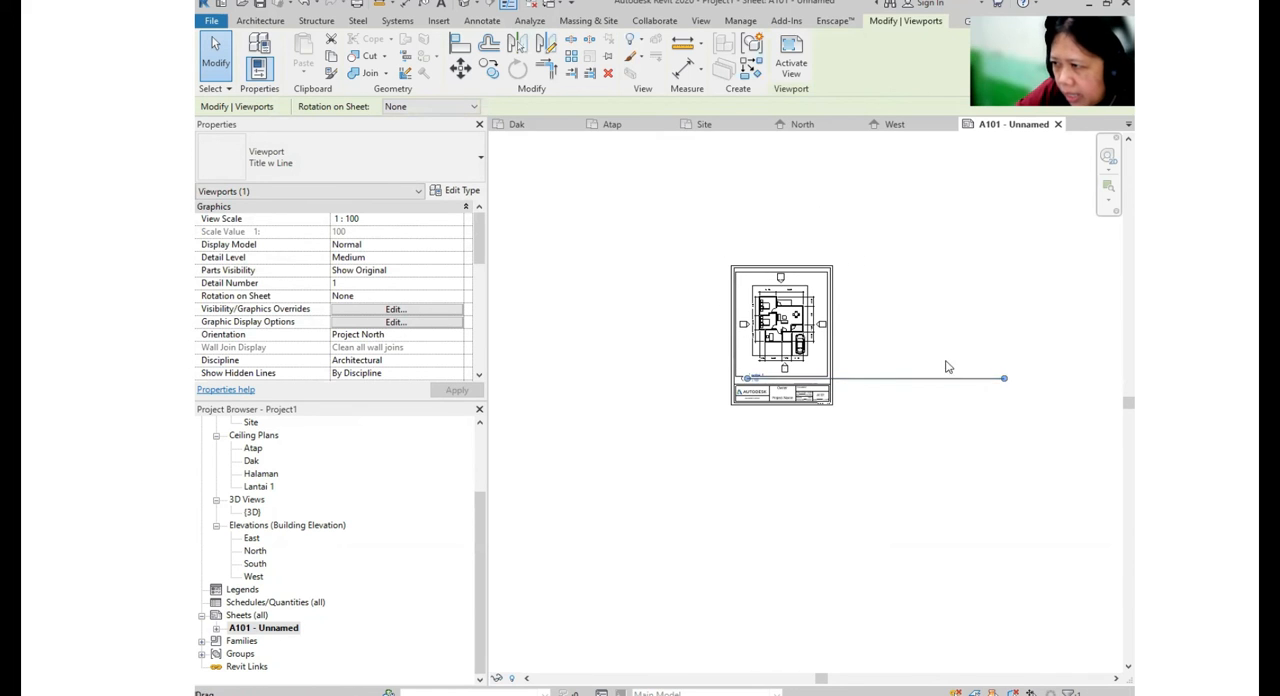
left_click_drag(1007, 384, 870, 385)
left_click_drag(789, 387, 789, 388)
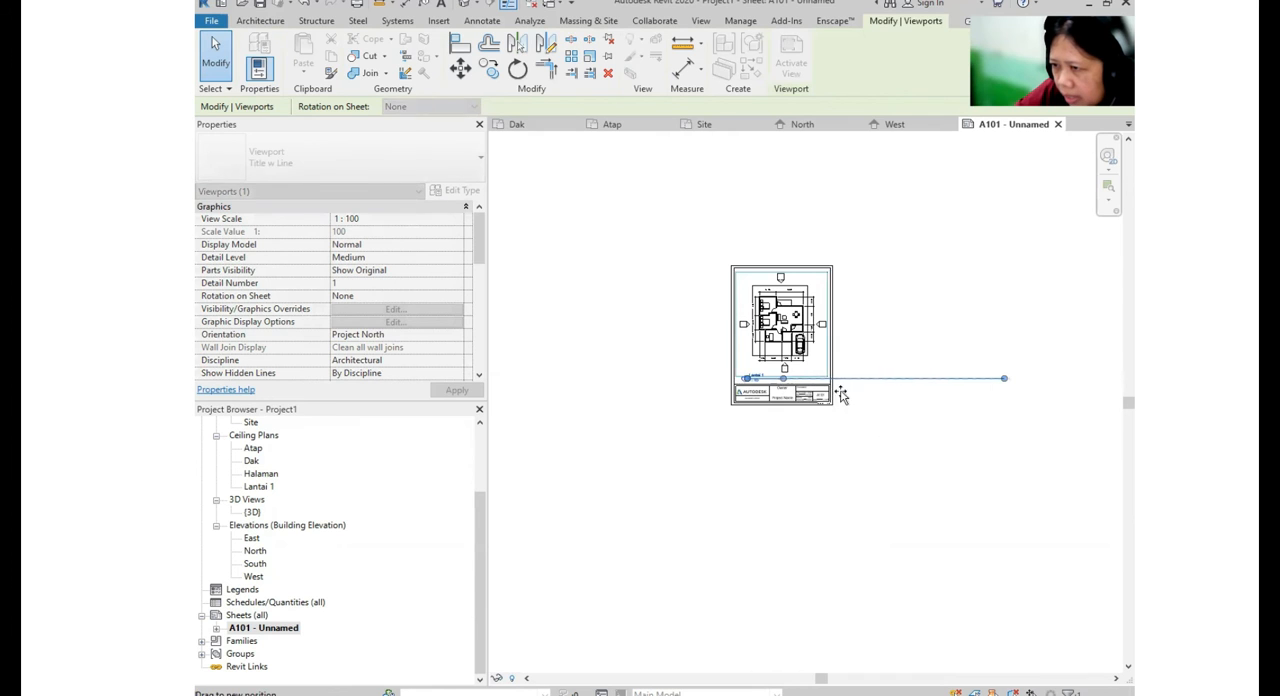
left_click(848, 372)
scroll(800, 420, "up", 4)
scroll(790, 435, "up", 3)
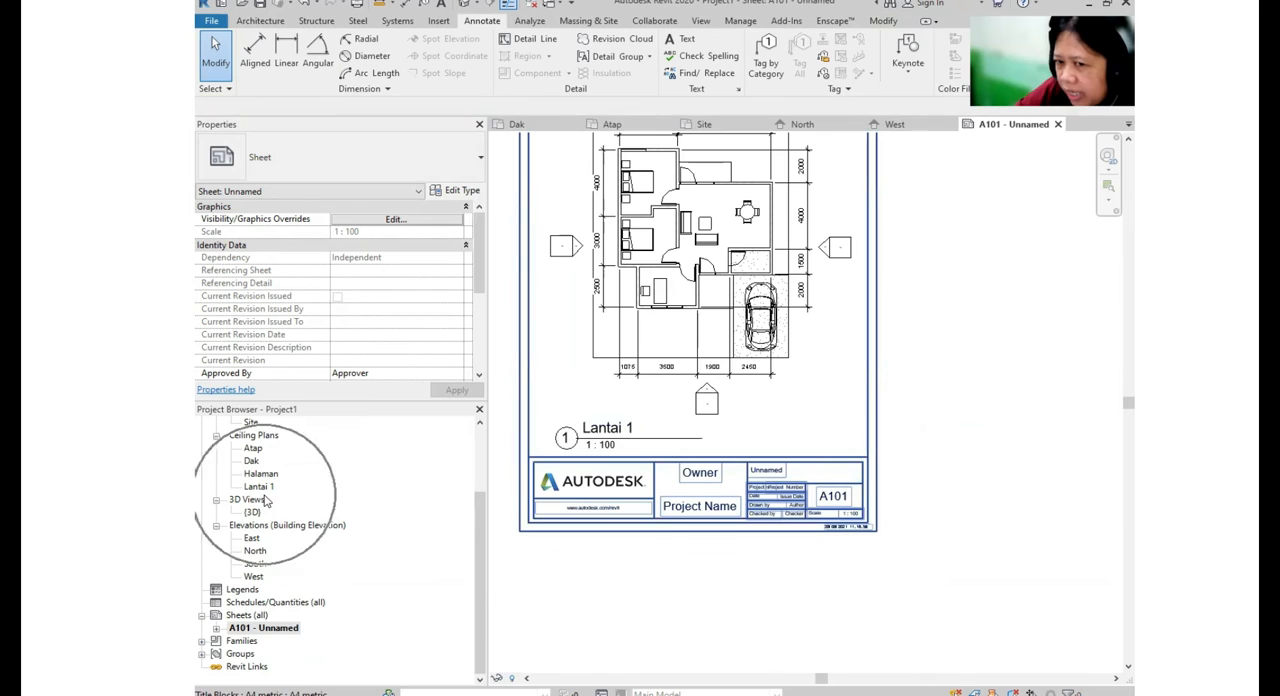
scroll(280, 456, "up", 1)
left_click(264, 450)
left_click(262, 451)
left_click(607, 429)
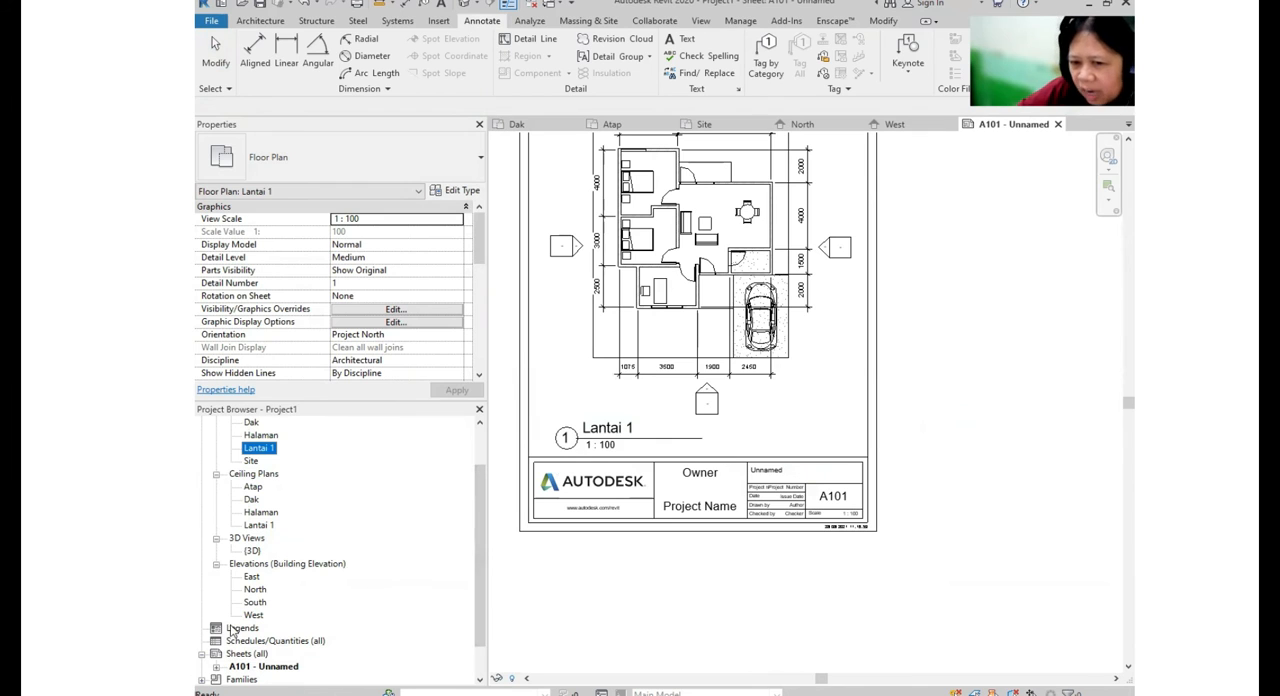
- Rename the Lantai 1 level as Floor 1 in the South elevation, and rename its corresponding views too
double_click(258, 603)
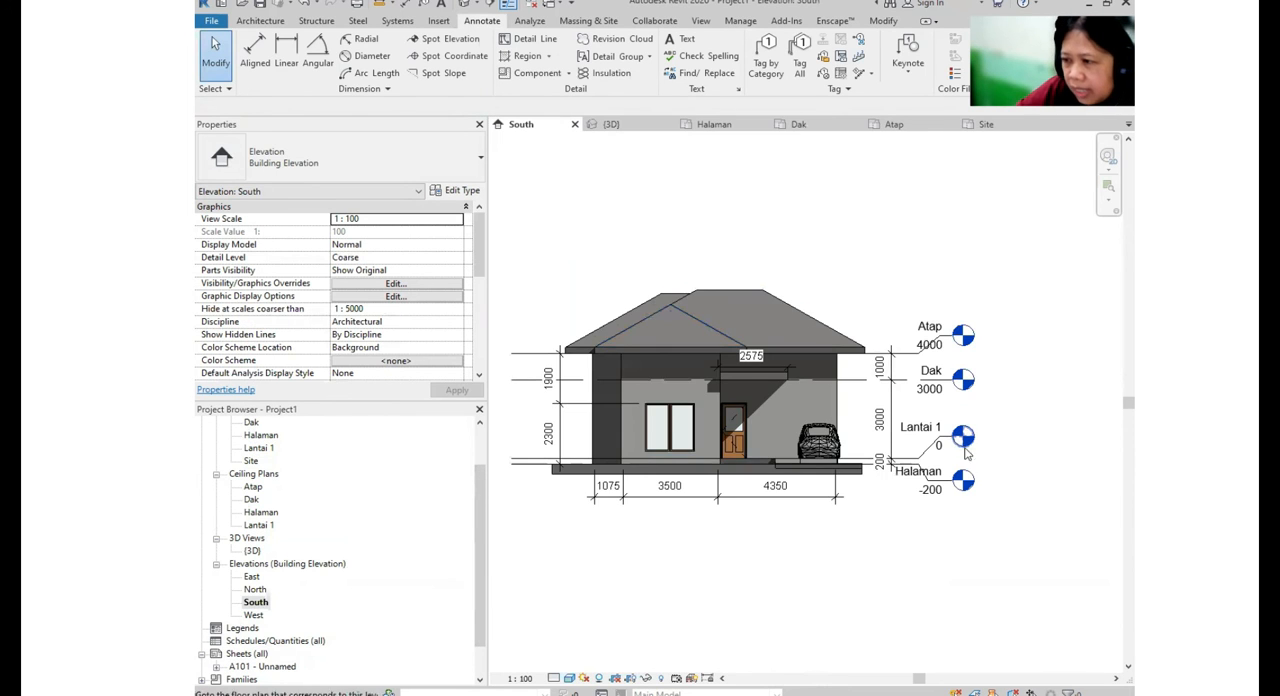
left_click(907, 459)
left_click(900, 417)
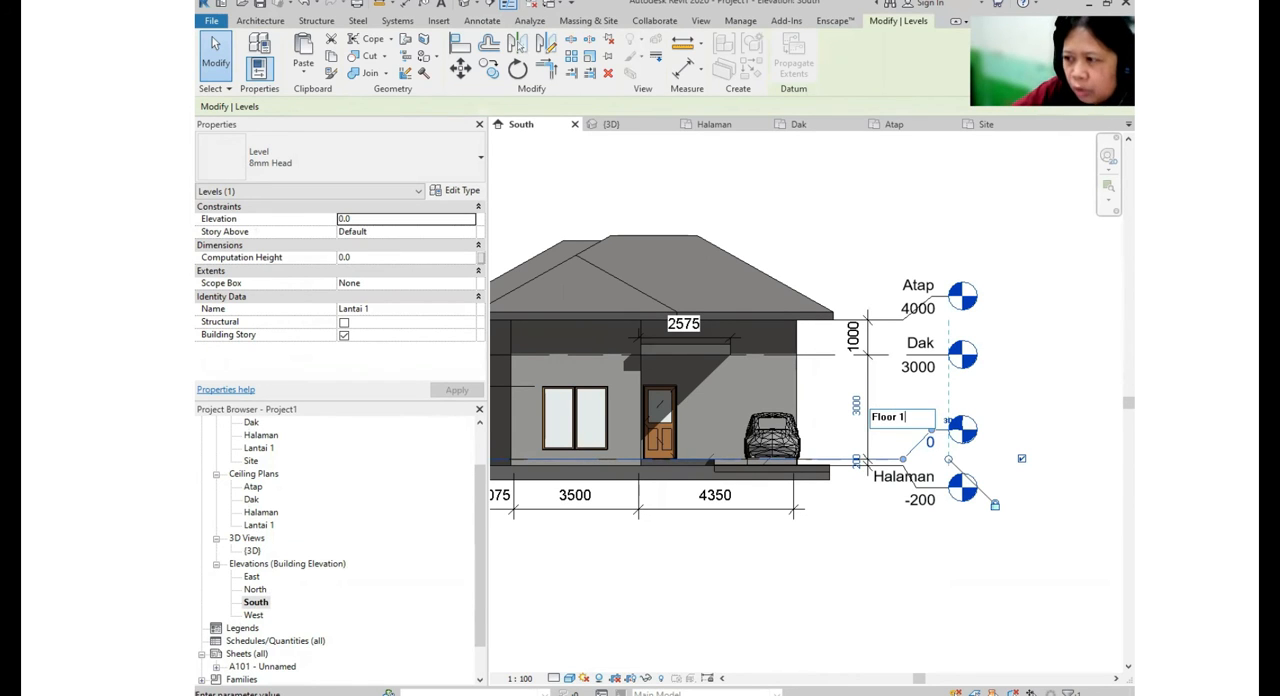
type("Floor 1")
key("Return")
left_click(720, 357)
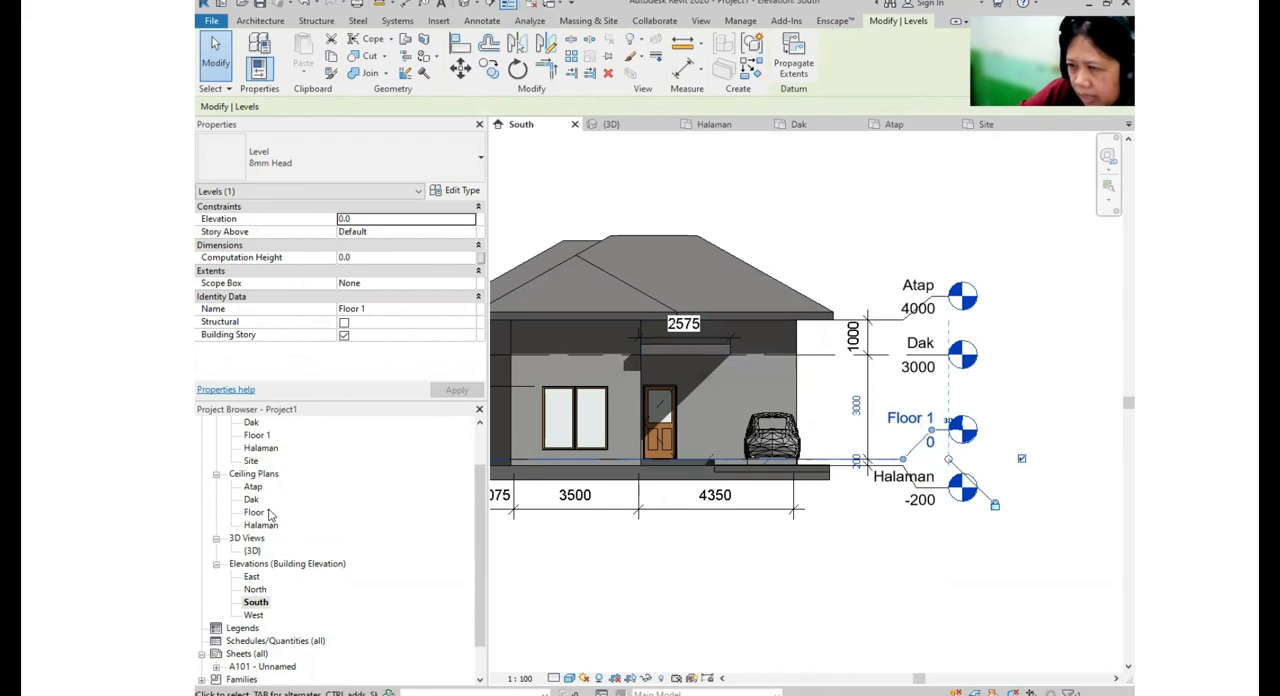
- Check the renamed plans in the Project Browser and the view title on sheet A101
scroll(278, 503, "up", 2)
scroll(300, 496, "down", 3)
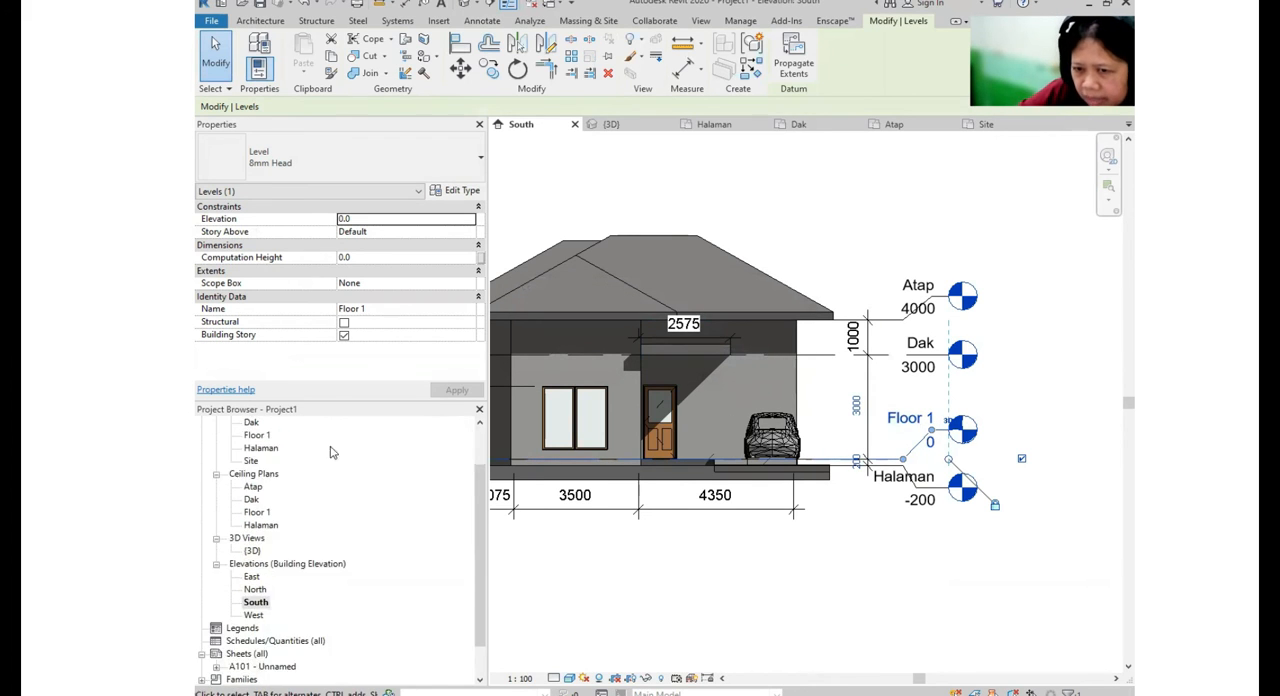
double_click(262, 628)
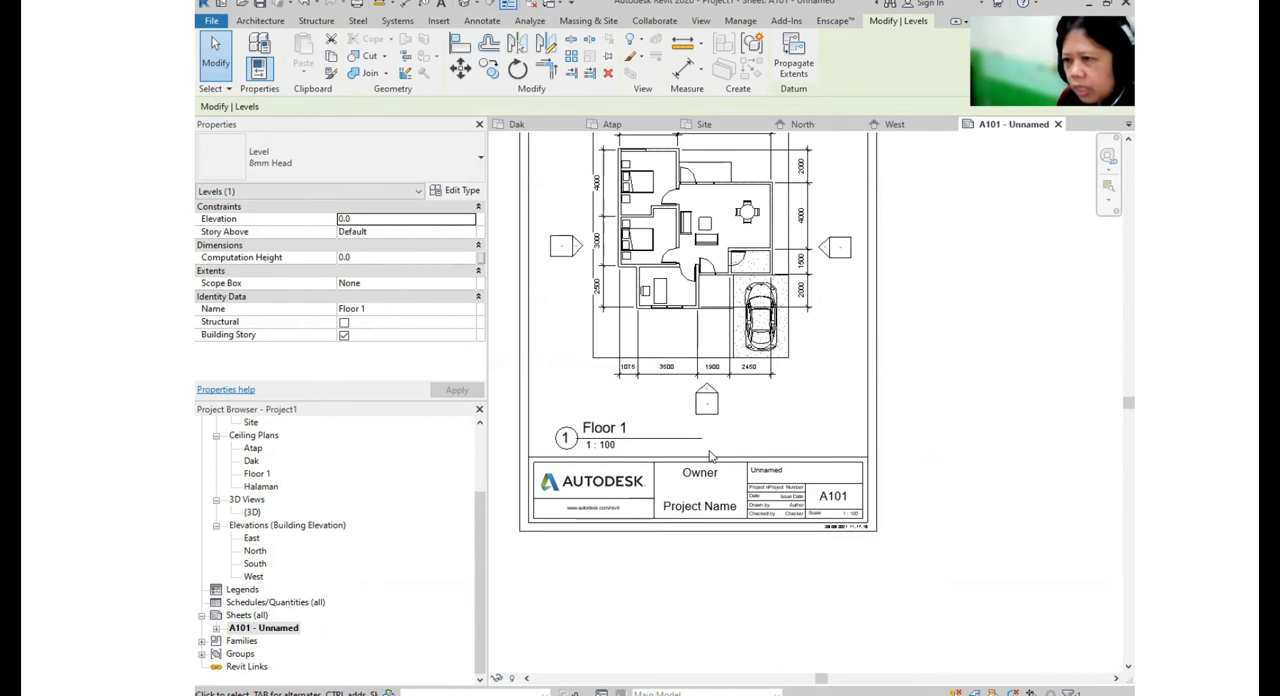
- Create a second sheet with the A4 metric titleblock
left_click(246, 616)
right_click(262, 622)
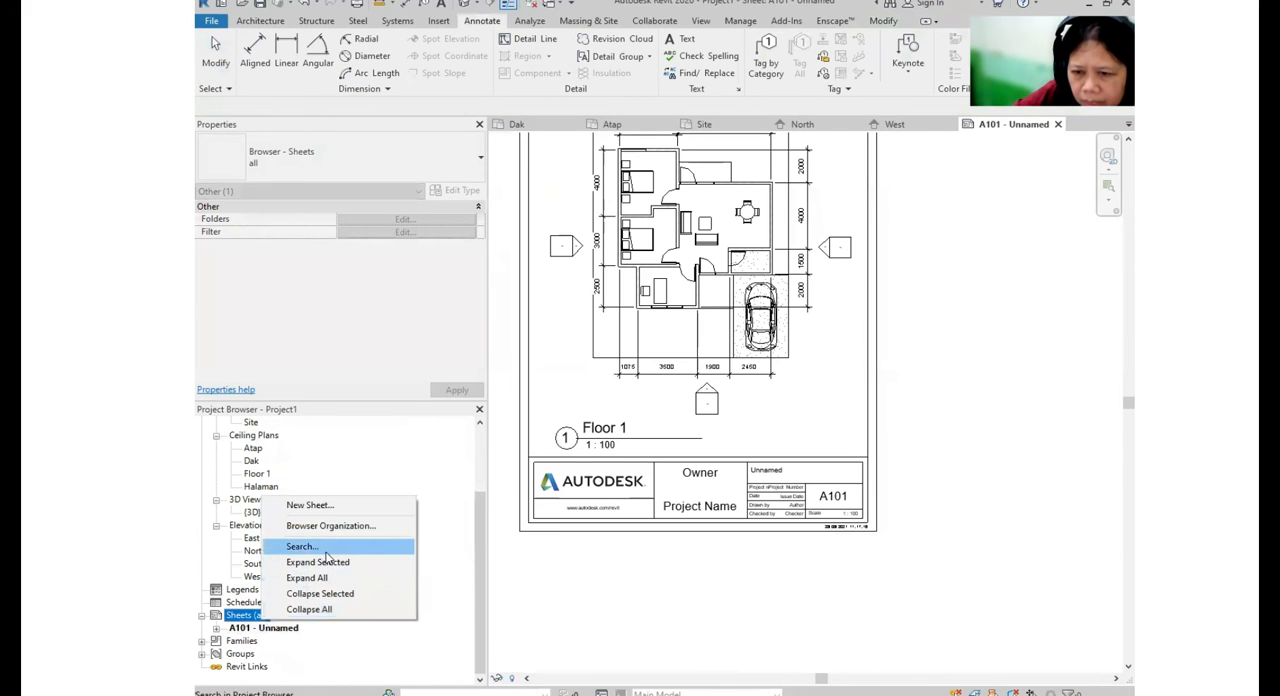
left_click(336, 510)
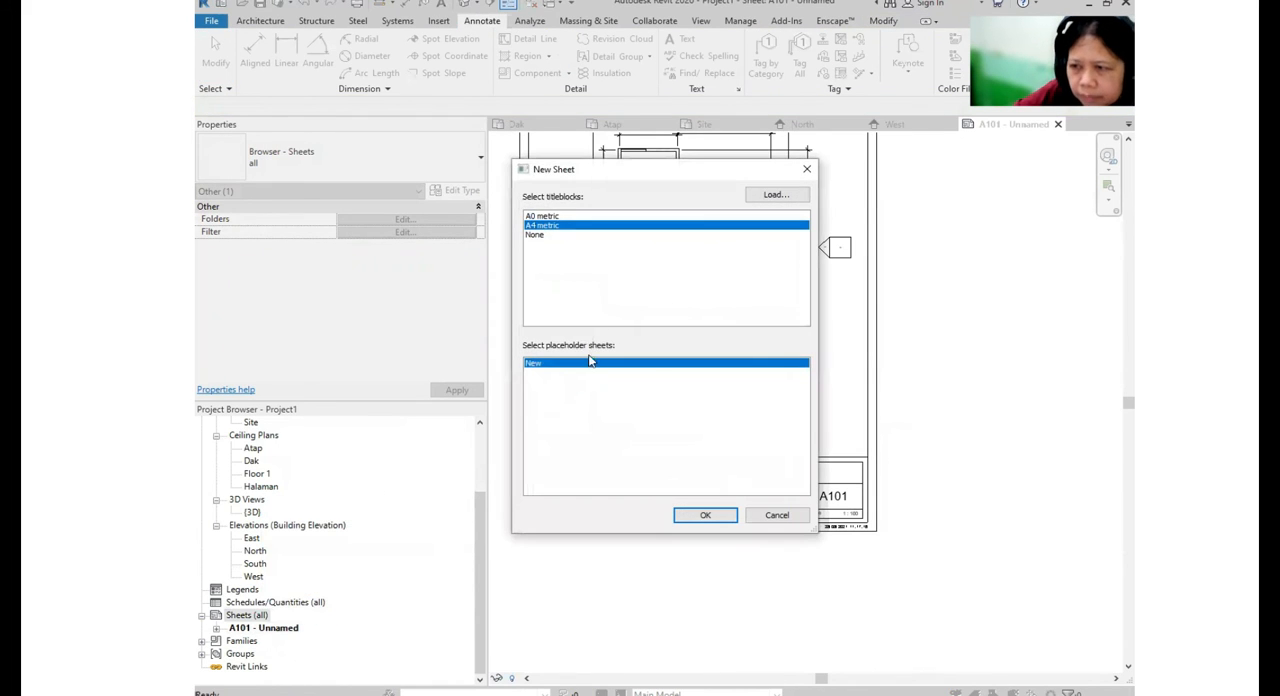
left_click(705, 515)
- Place the Site floor plan on sheet A102 and position it inside the border above the title block
left_click_drag(489, 494, 495, 443)
left_click(251, 512)
left_click_drag(251, 512, 836, 367)
left_click(836, 367)
scroll(834, 362, "down", 4)
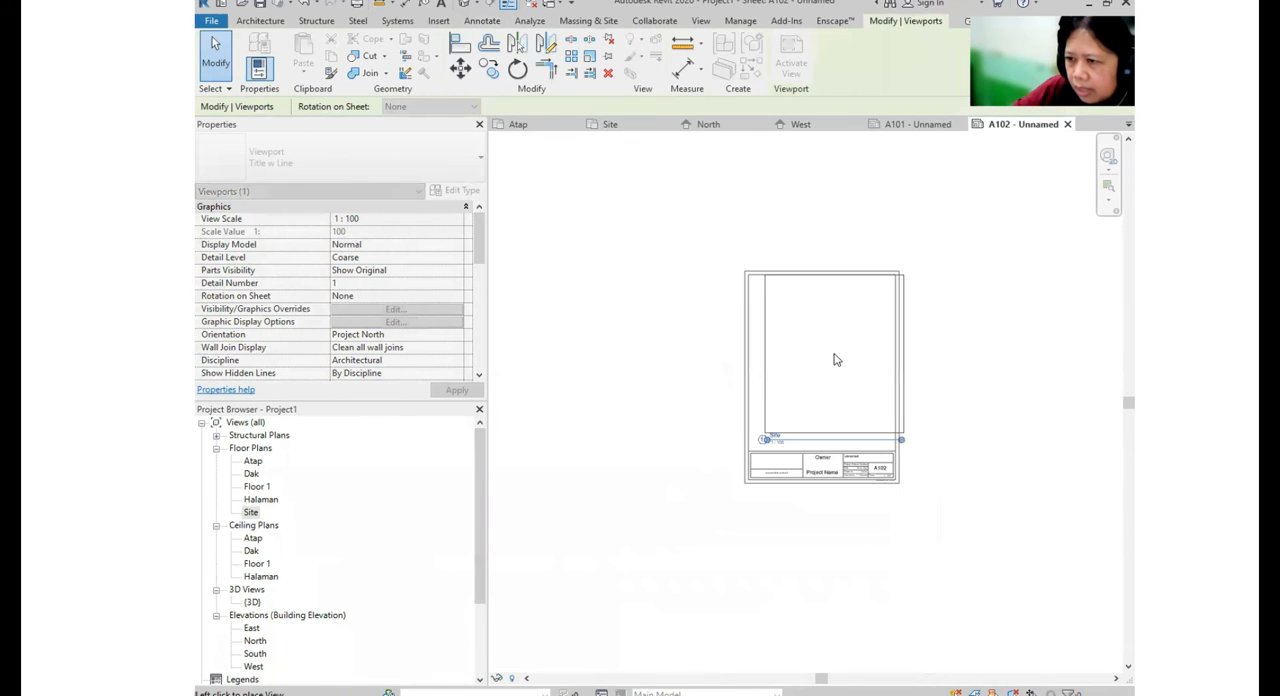
left_click(986, 428)
scroll(848, 375, "up", 3)
scroll(847, 374, "down", 3)
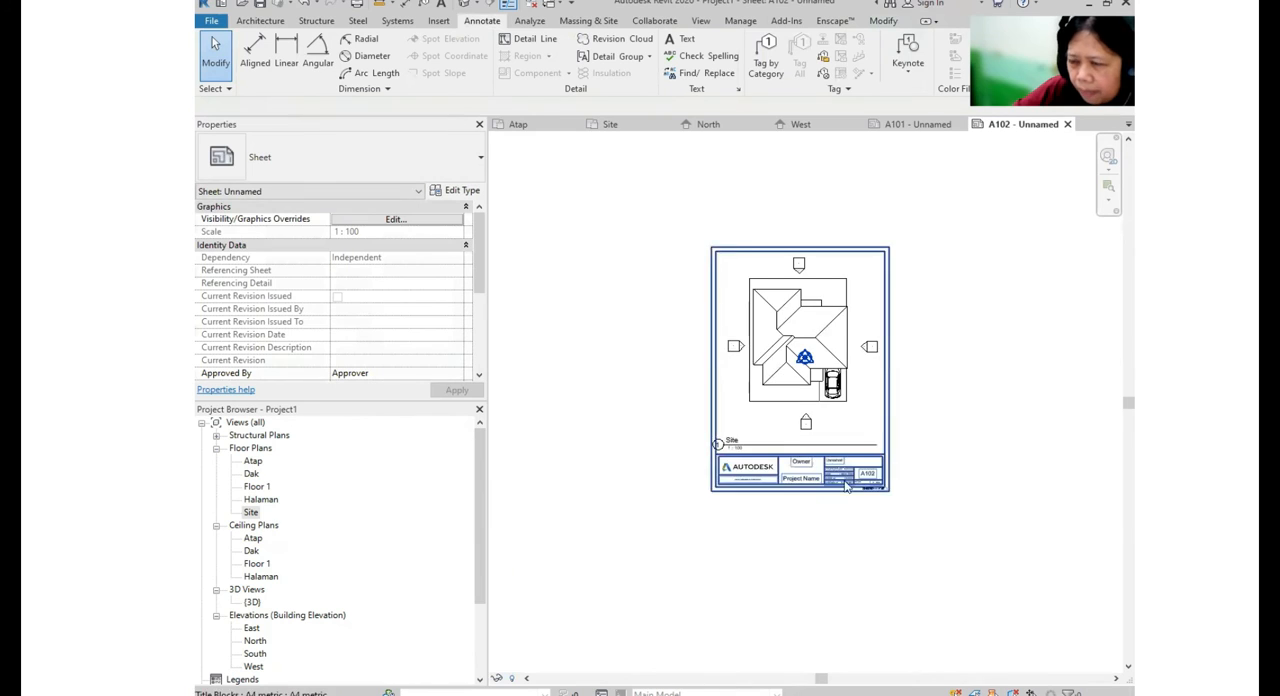
scroll(893, 484, "up", 2)
- Create a third sheet with the A0 metric titleblock
left_click_drag(479, 476, 476, 556)
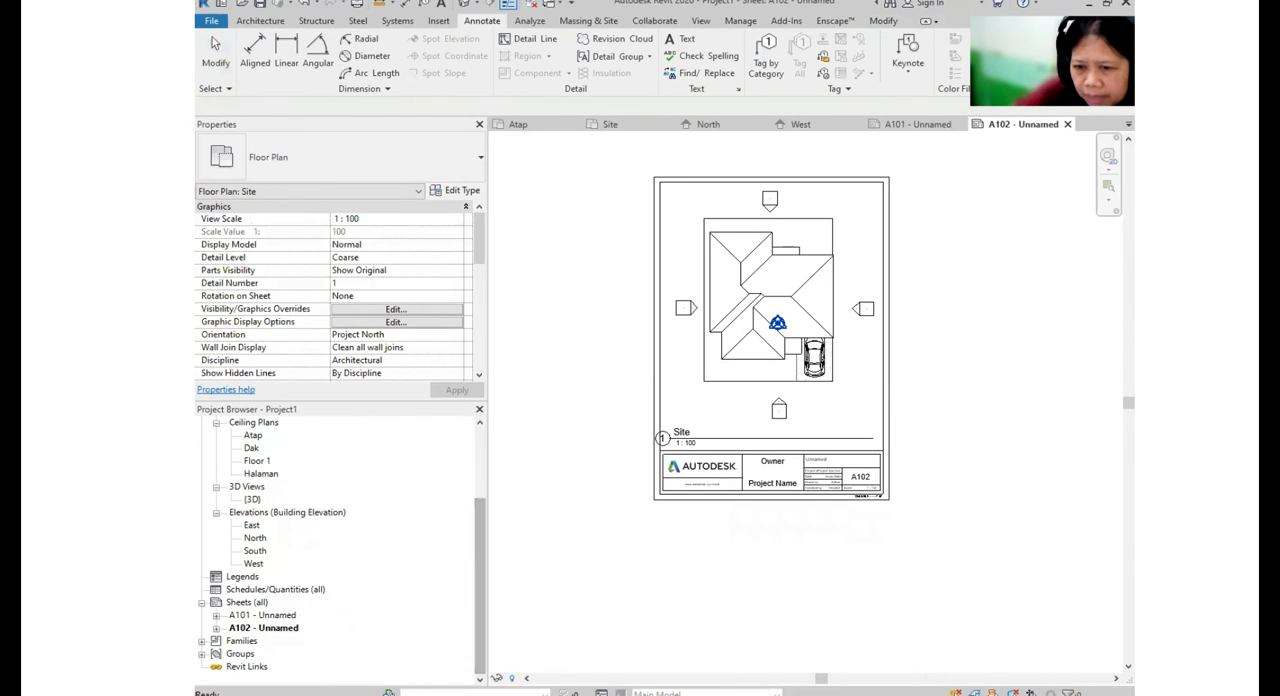
left_click(257, 606)
right_click(257, 606)
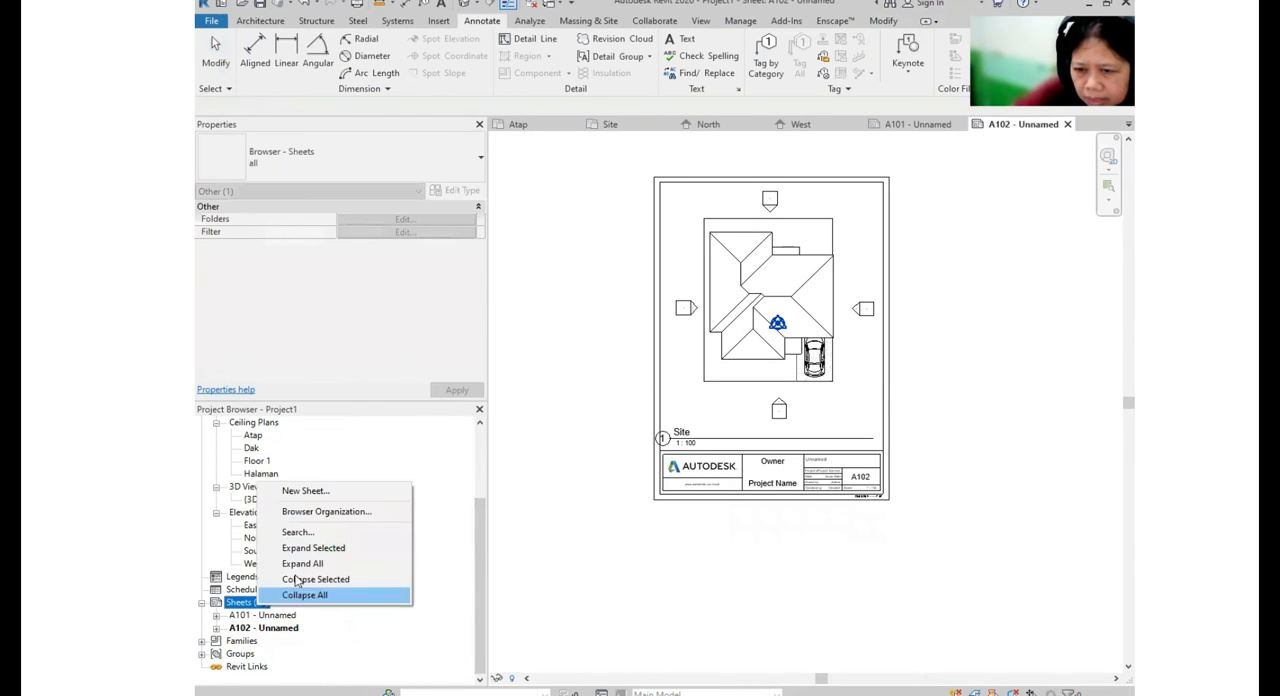
left_click(308, 491)
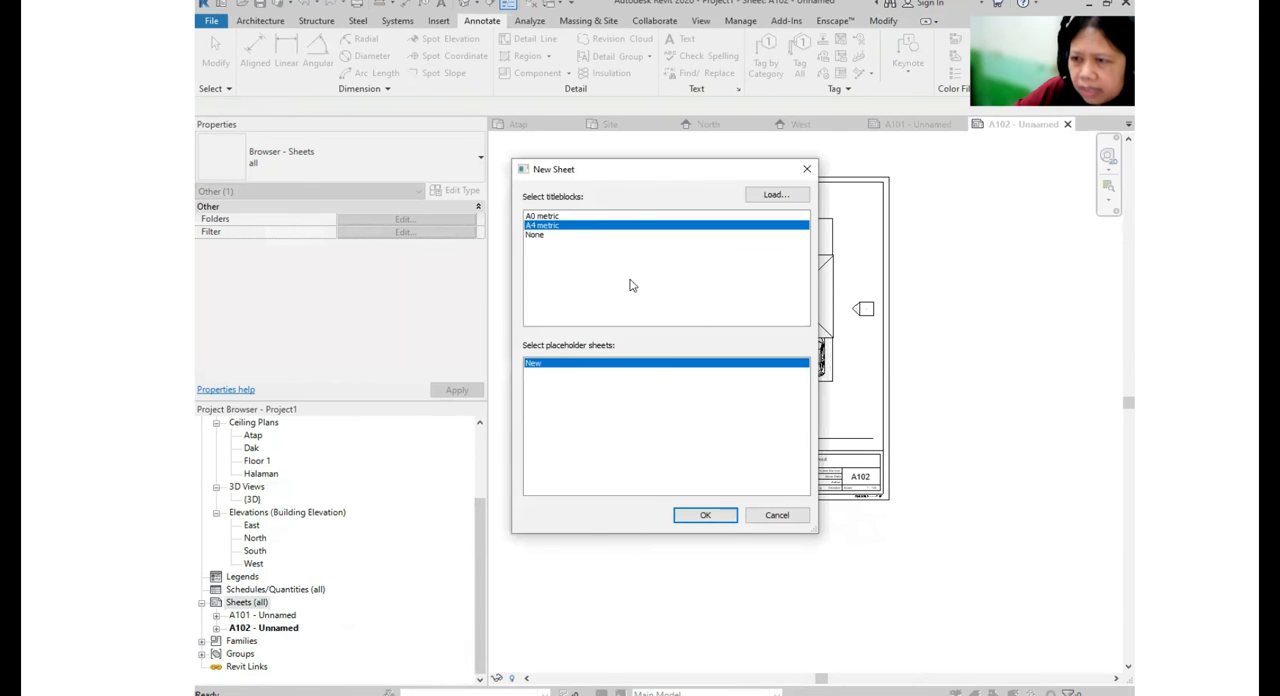
double_click(550, 226)
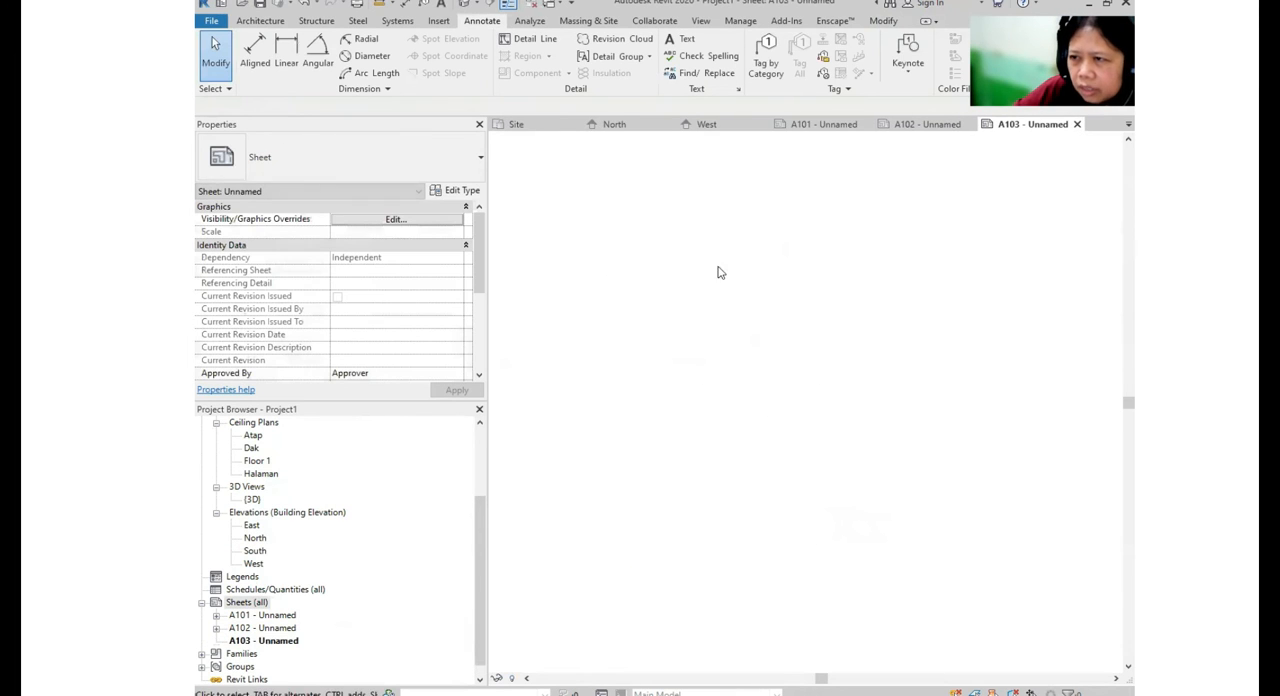
- Delete the A103 sheet that uses the A0 titleblock
left_click(273, 641)
right_click(273, 641)
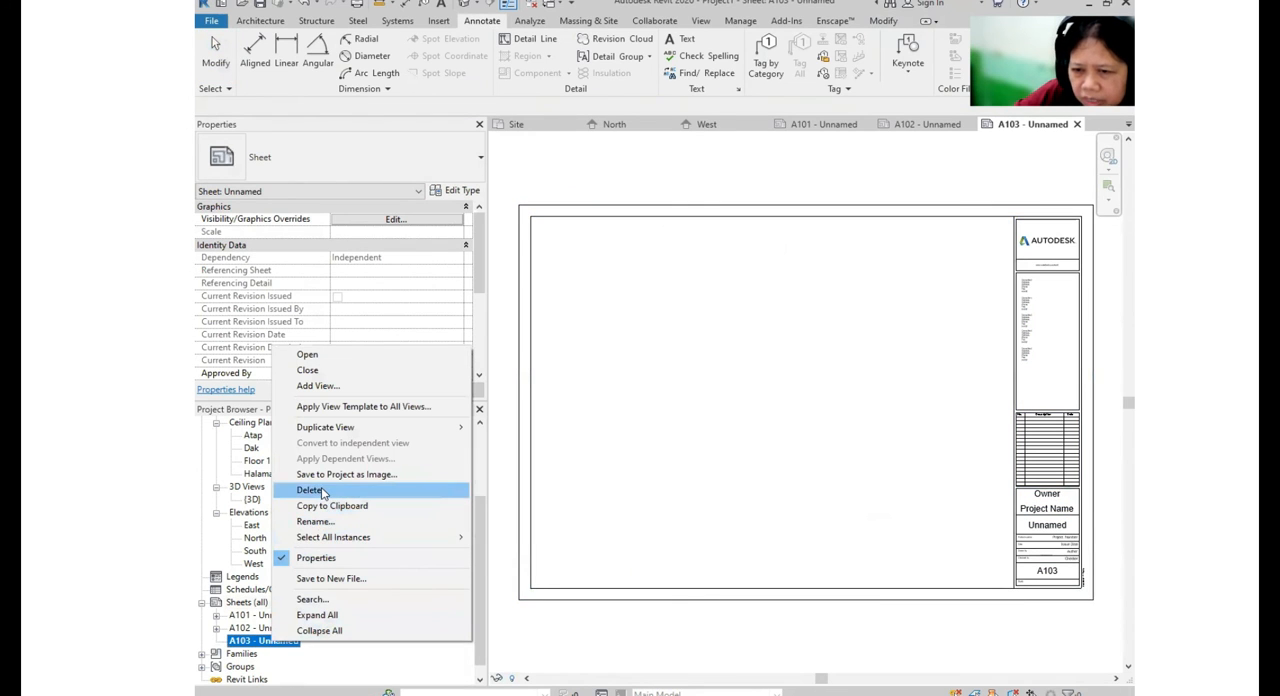
left_click(284, 648)
key("ctrl")
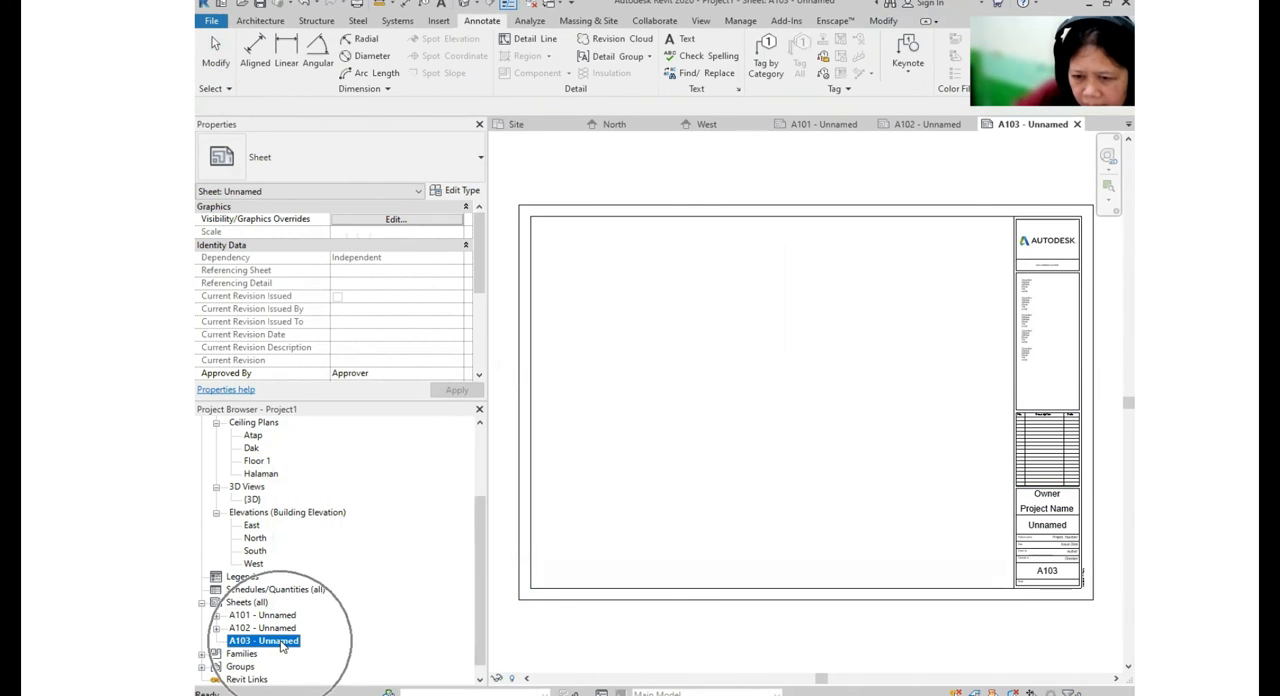
right_click(283, 647)
left_click(329, 492)
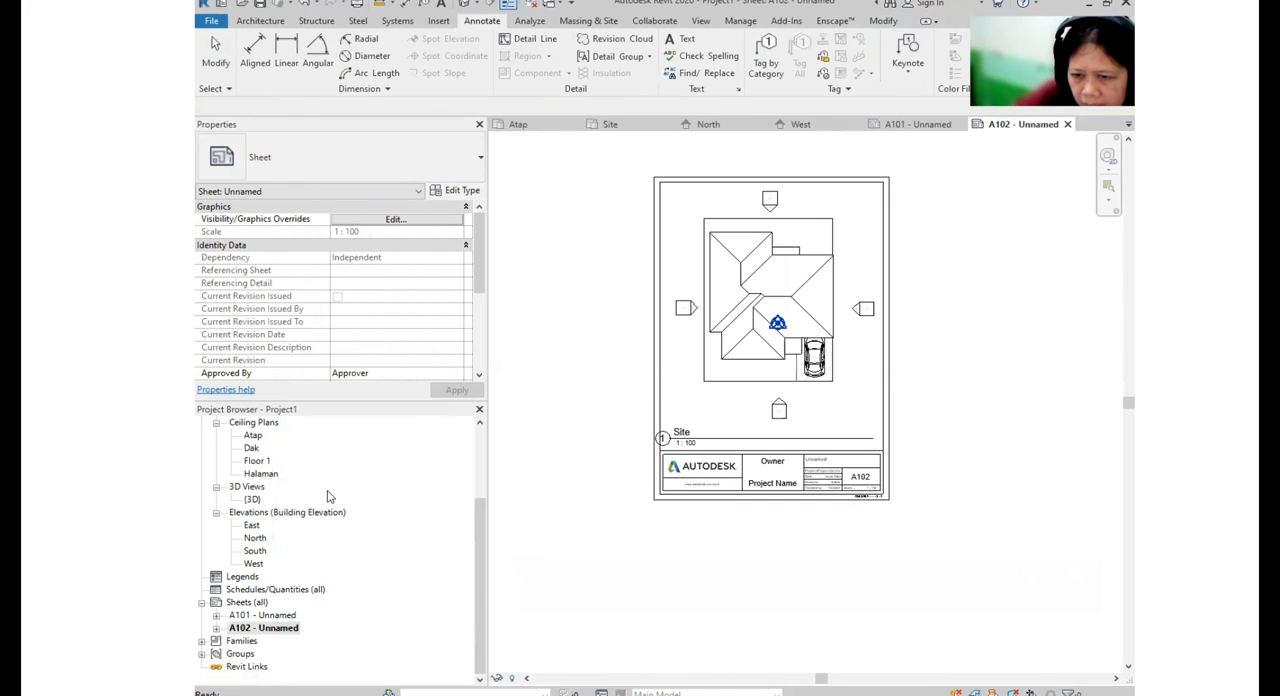
- Create a replacement third sheet with the A4 metric titleblock
left_click(267, 604)
right_click(267, 604)
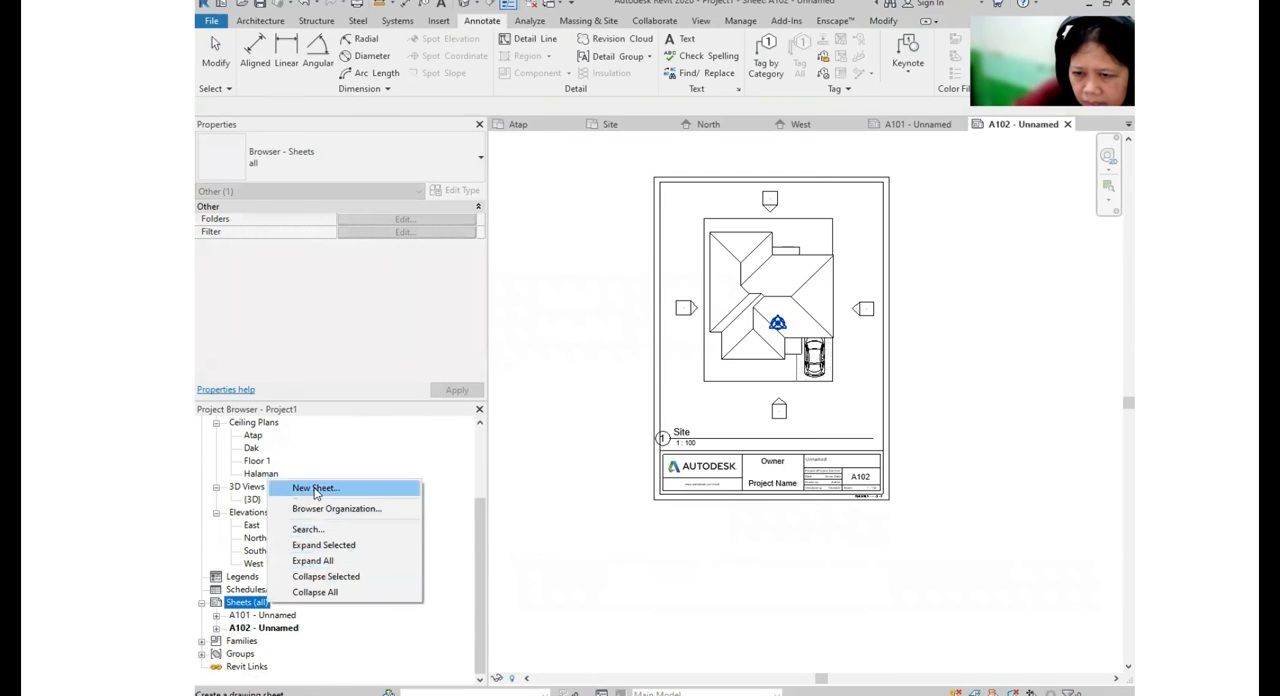
left_click(315, 488)
left_click(703, 512)
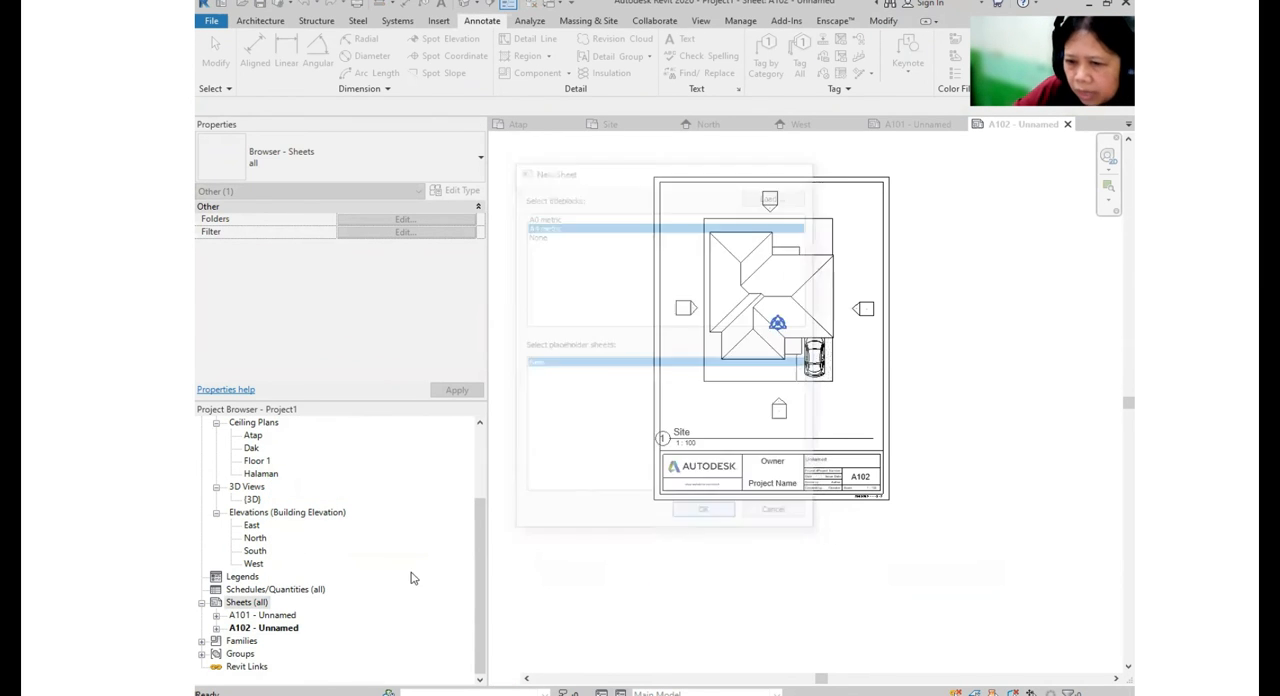
- Place the South elevation on the new sheet, in the upper half of the border
left_click_drag(483, 532, 482, 465)
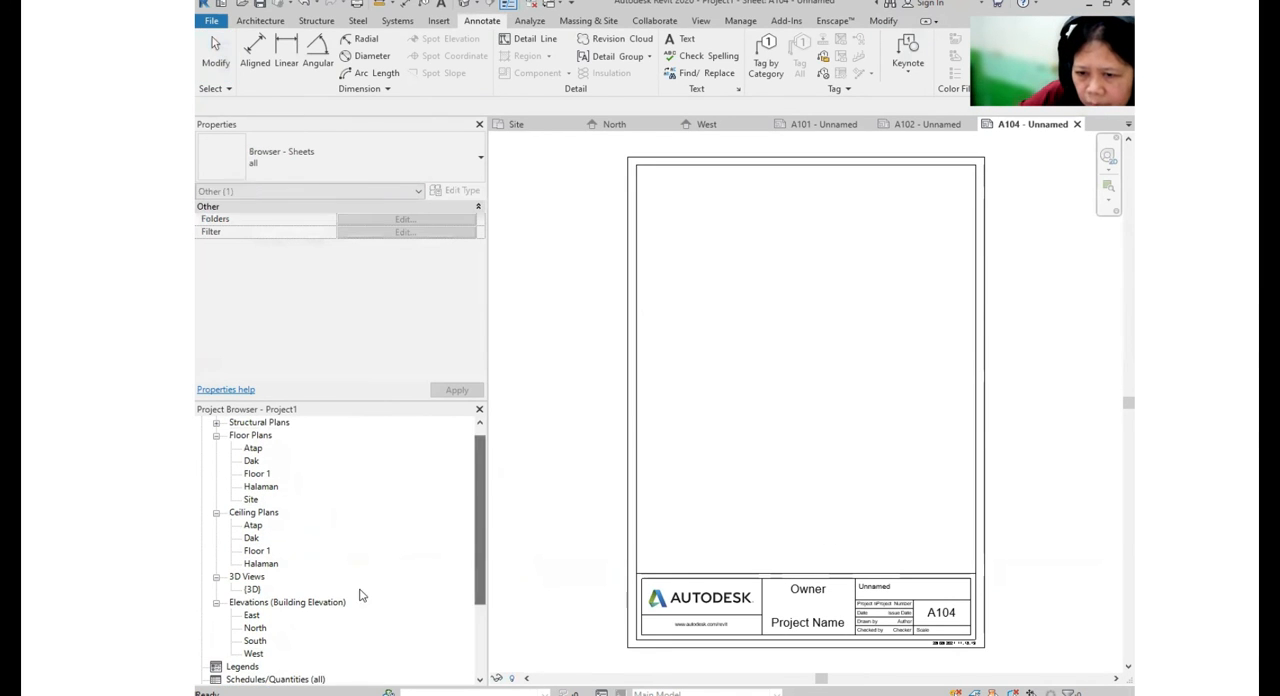
left_click(256, 641)
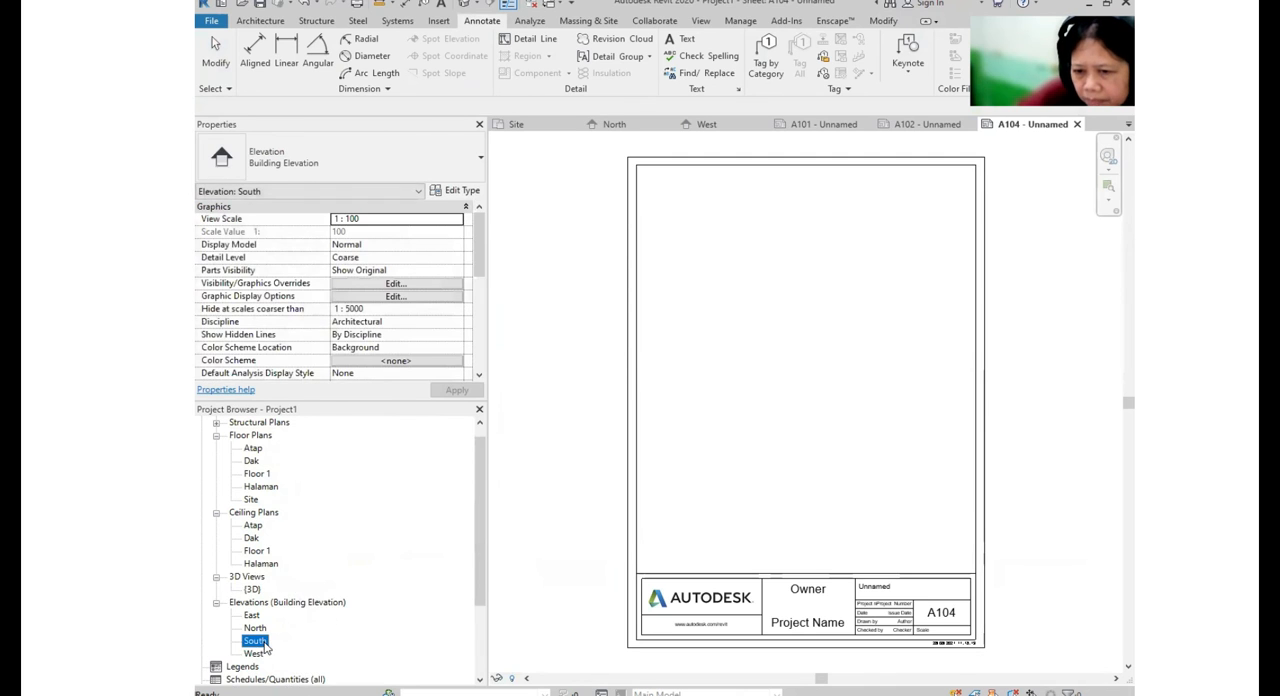
left_click_drag(272, 652, 763, 369)
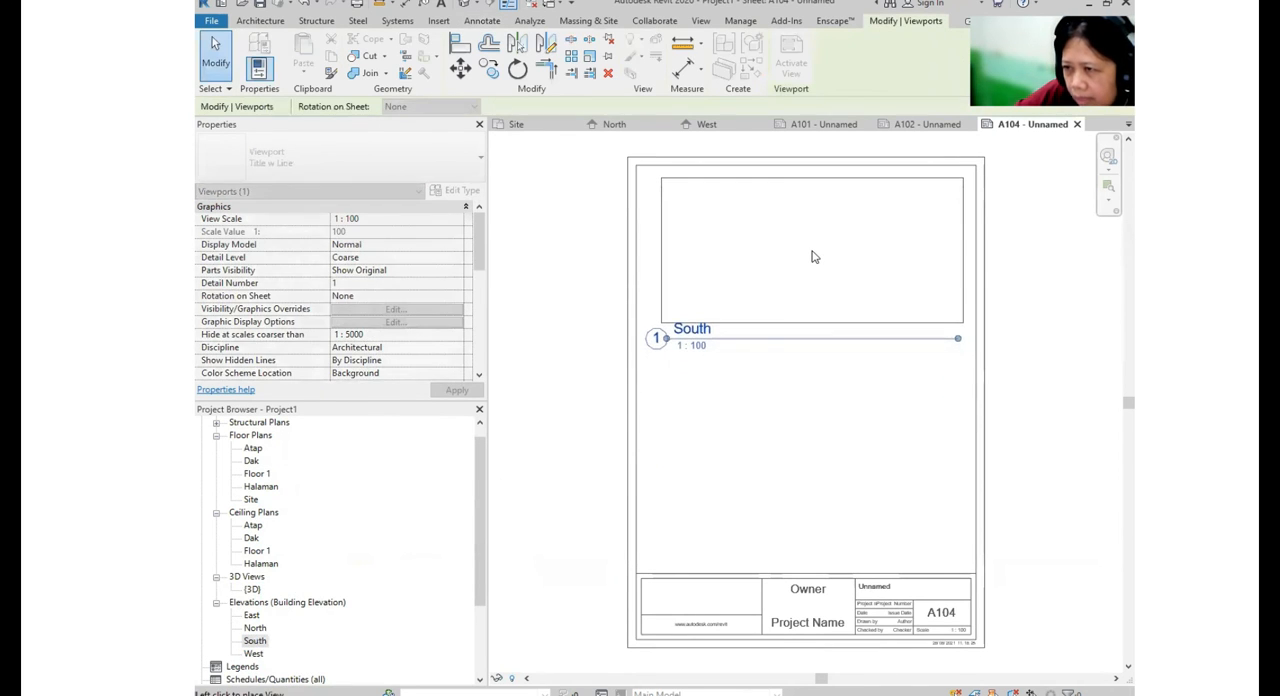
left_click(812, 256)
- Place the North elevation below the South elevation on the same sheet, above the title block
left_click(255, 628)
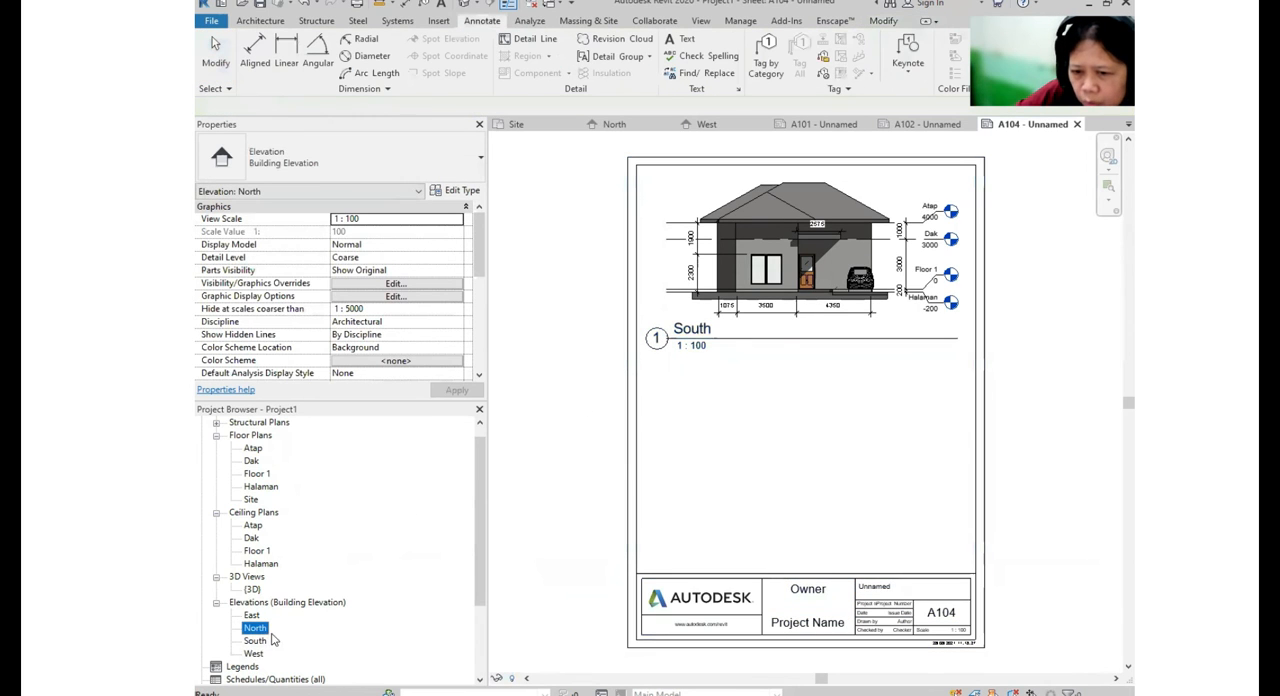
left_click_drag(272, 640, 814, 422)
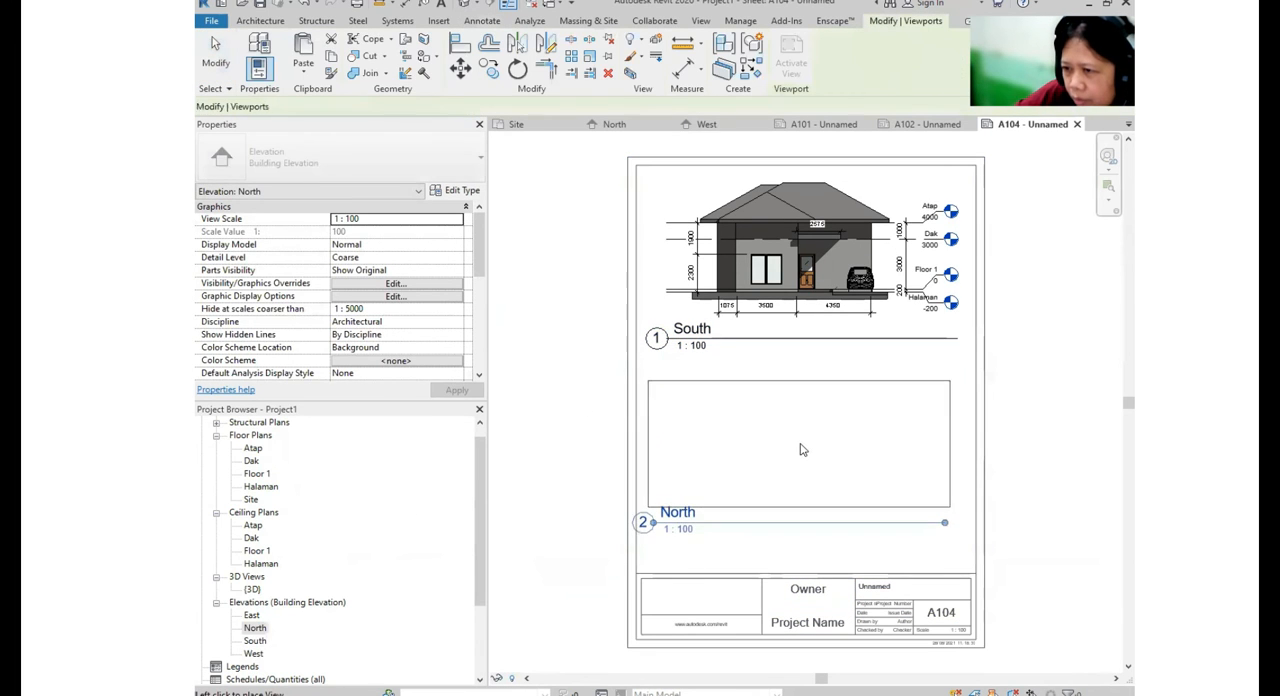
left_click(817, 447)
left_click(1014, 457)
- Change the sheet number in the title block of the South and North elevation sheet to A103
middle_click_drag(957, 440, 930, 256)
scroll(300, 612, "down", 3)
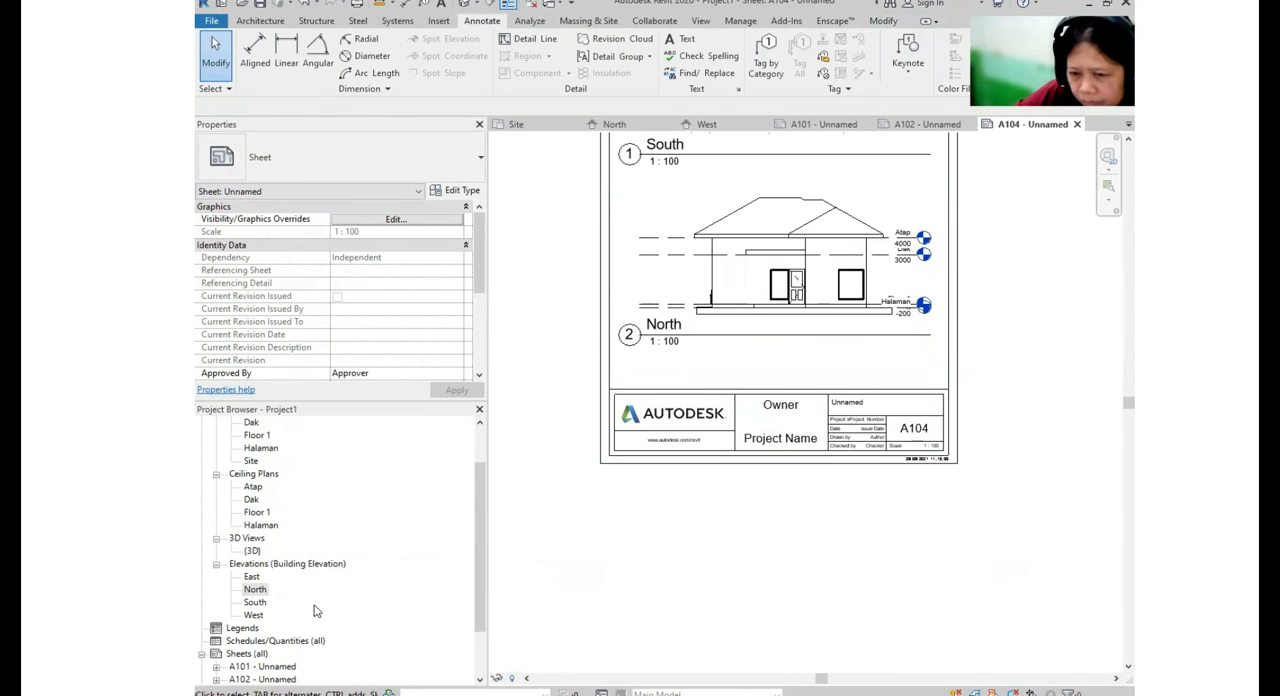
left_click(928, 443)
left_click(923, 431)
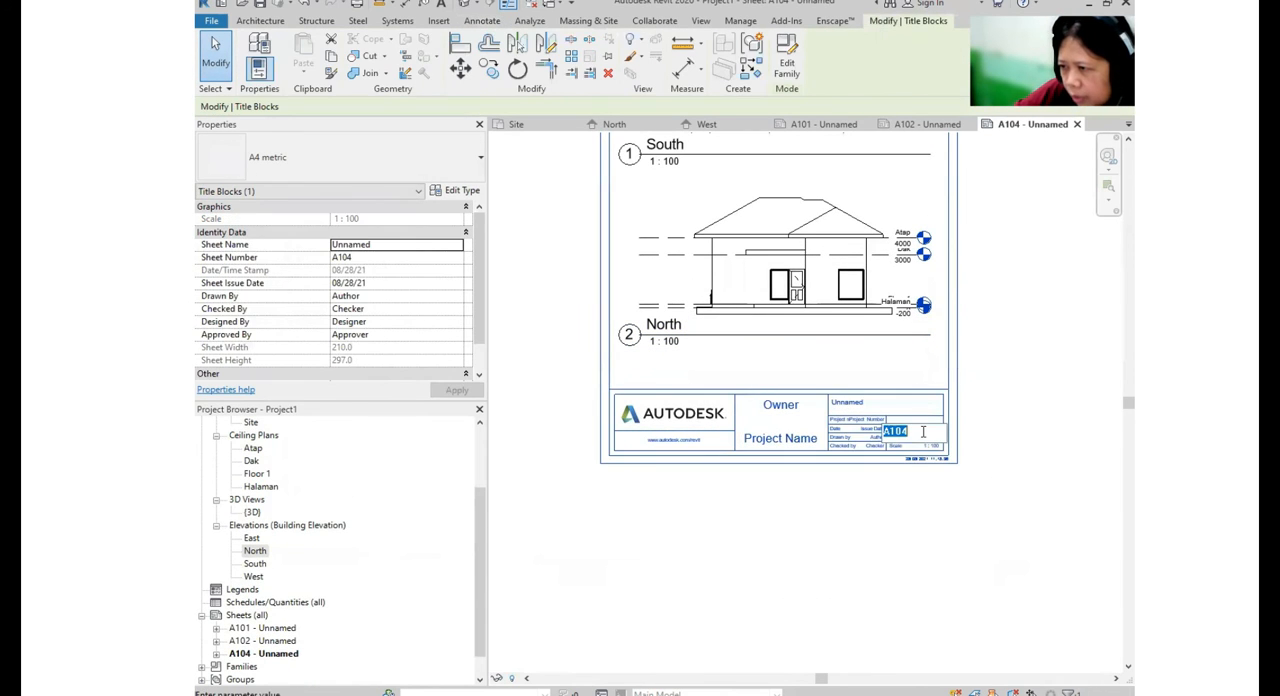
left_click(918, 430)
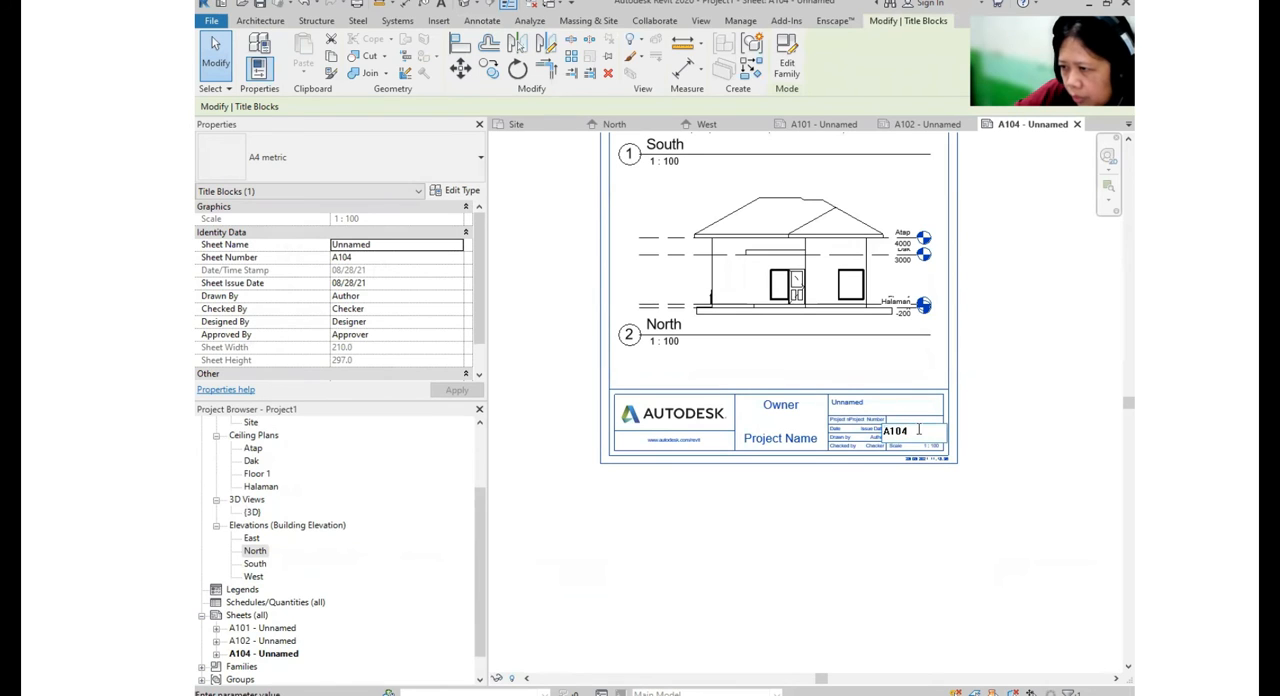
left_click(949, 505)
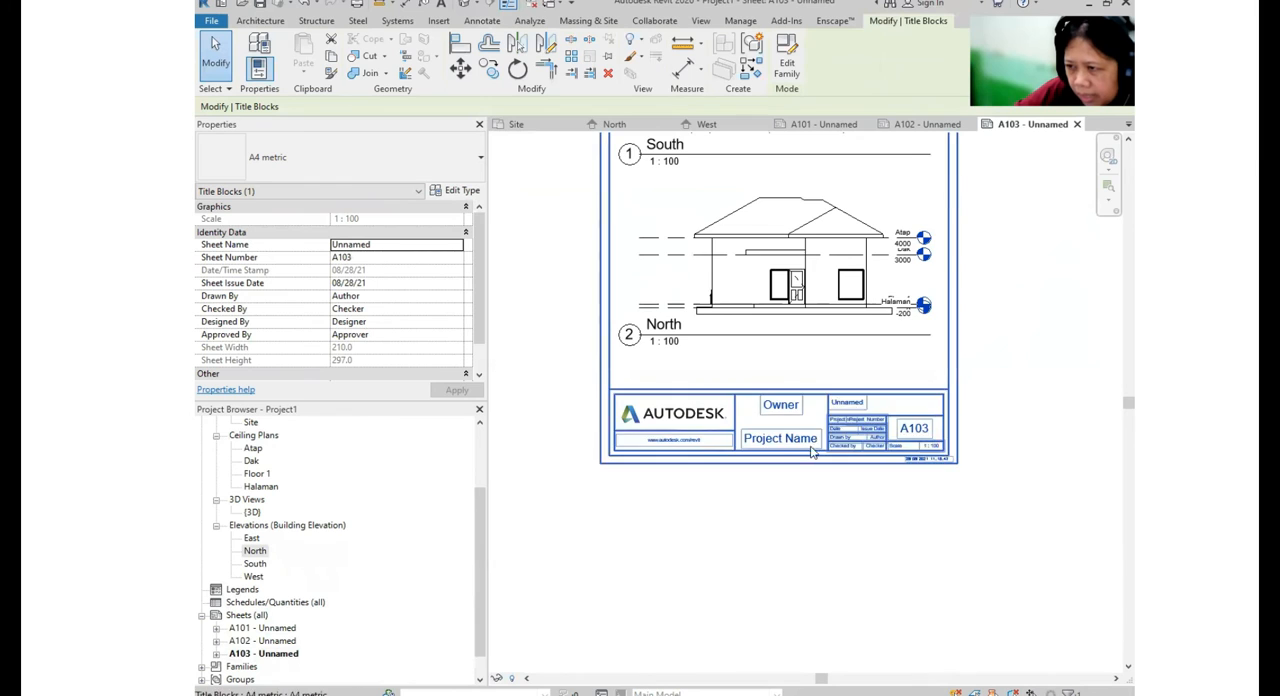
scroll(948, 453, "up", 3)
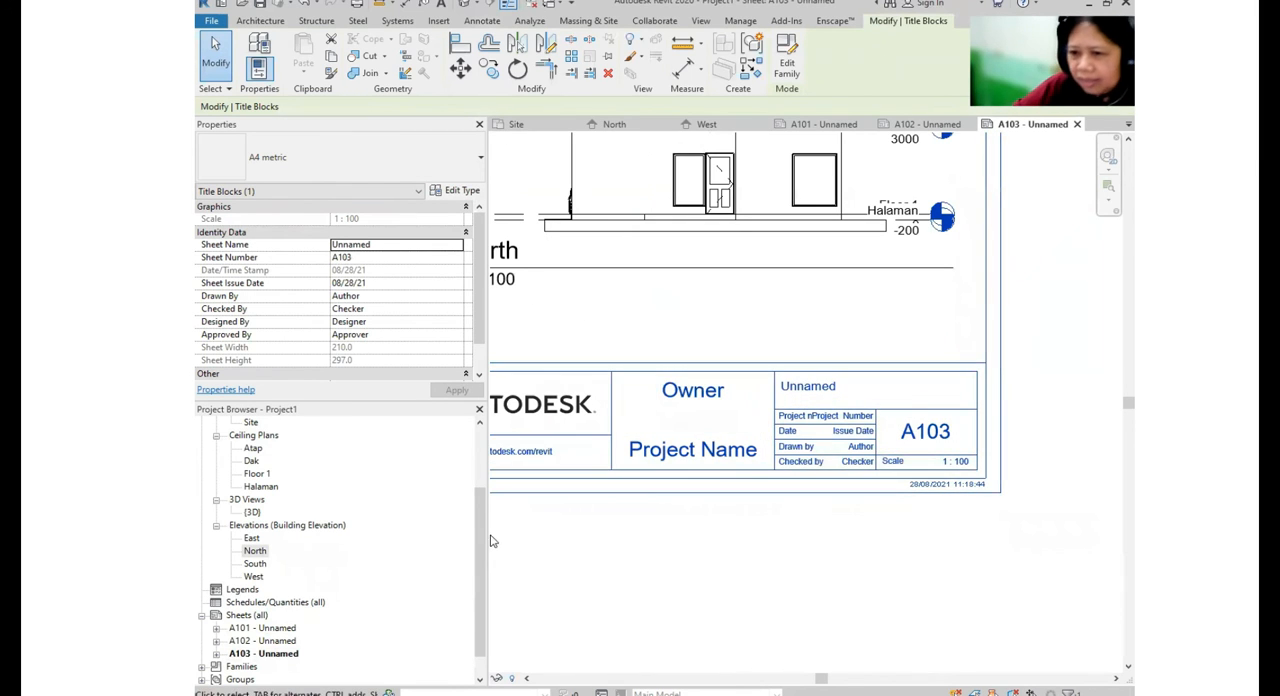
- Open the Floor 1 floor plan and examine the sheet references on the elevation markers around the house
scroll(270, 485, "up", 2)
scroll(270, 485, "up", 1)
double_click(262, 487)
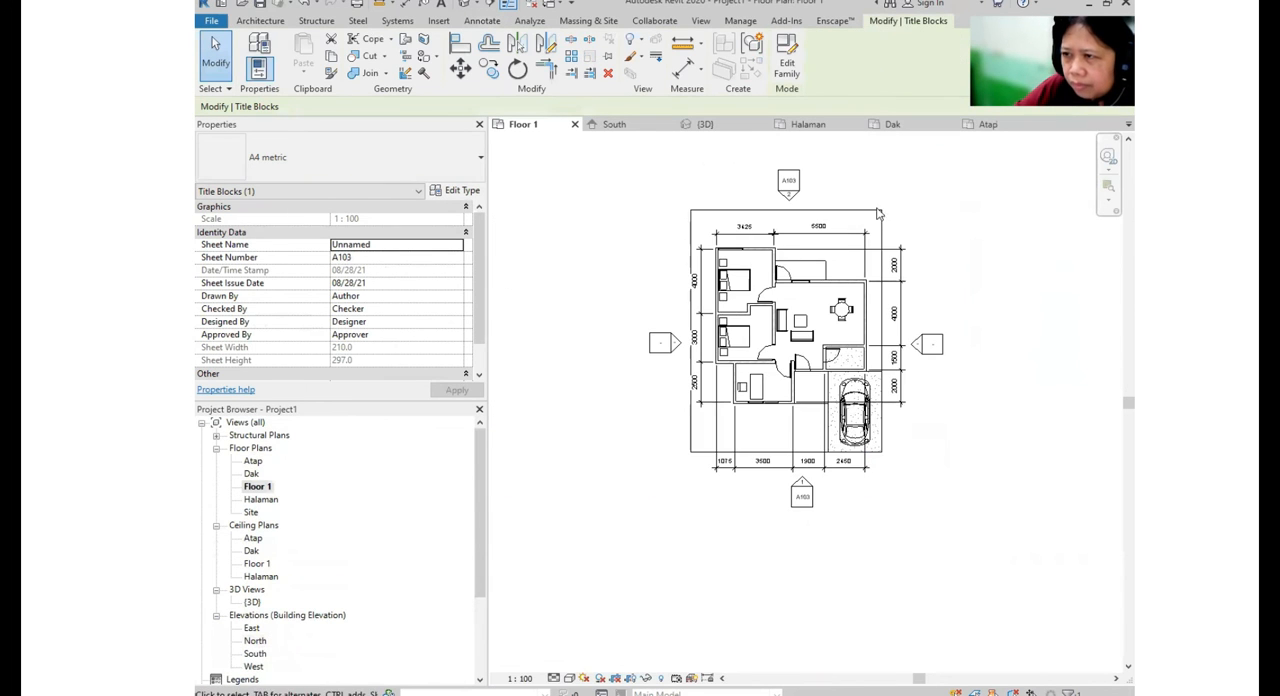
scroll(785, 175, "up", 3)
key("ctrl")
key("ctrl")
scroll(794, 183, "down", 2)
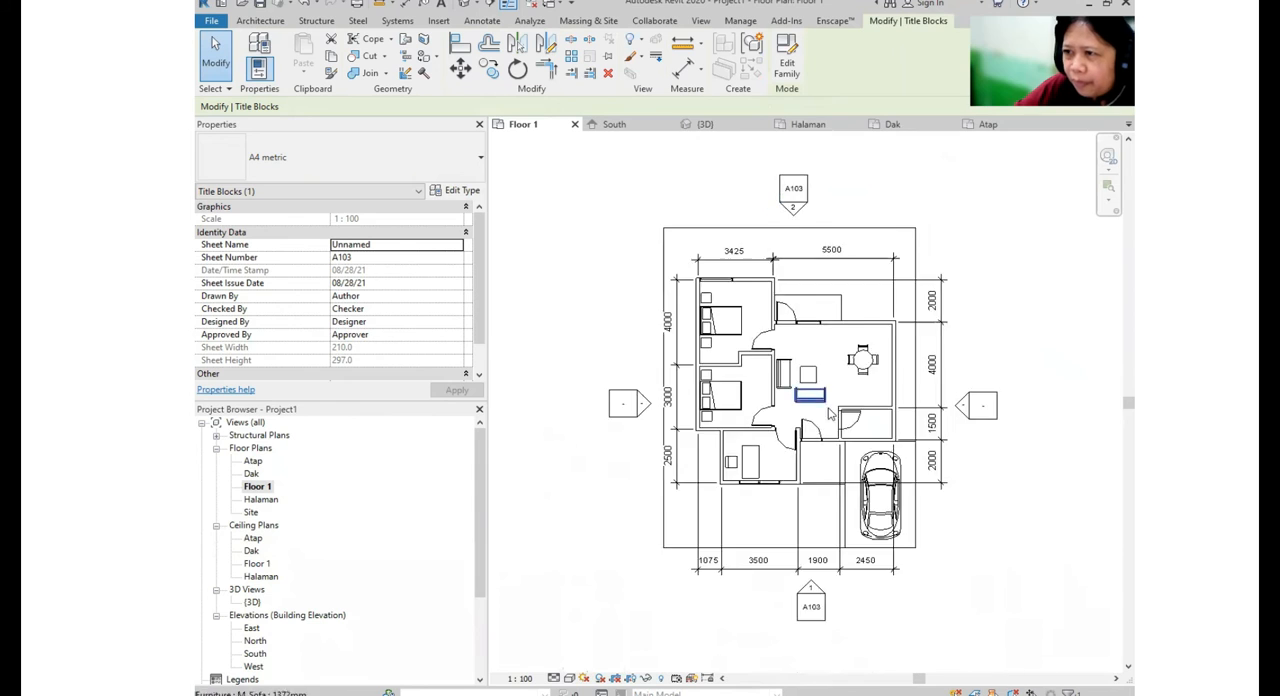
middle_click_drag(829, 414, 852, 199)
key("ctrl")
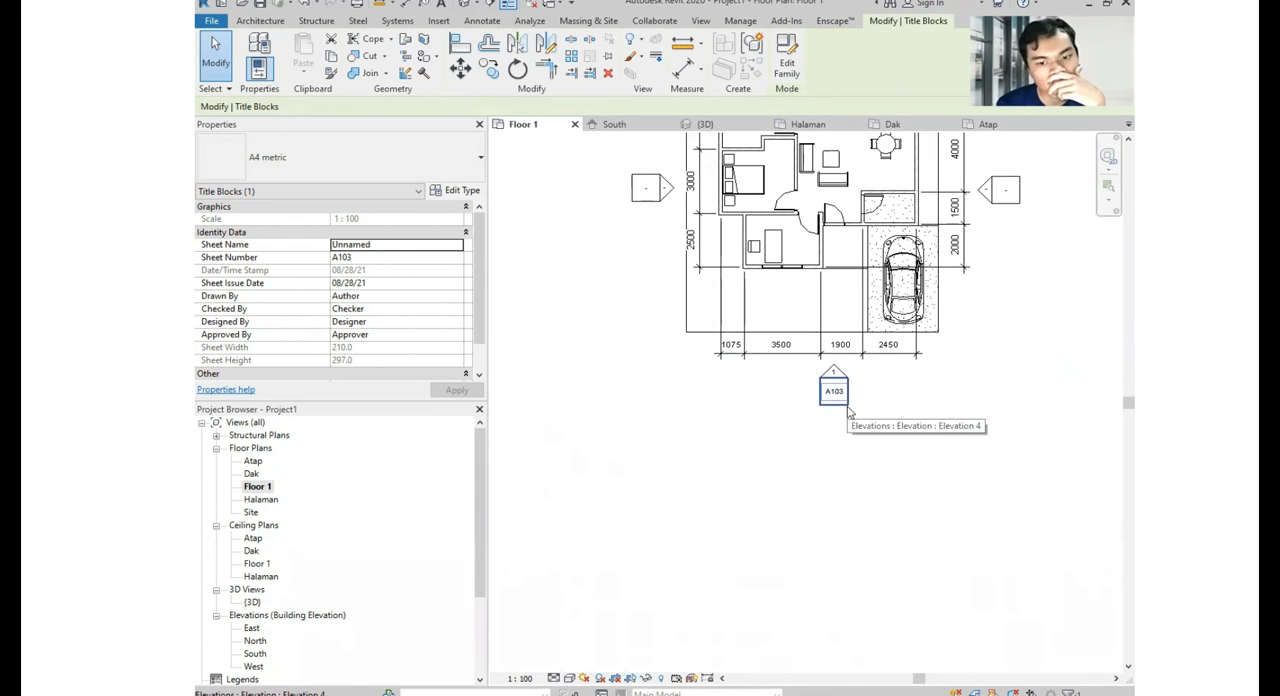
middle_click_drag(871, 373, 810, 458)
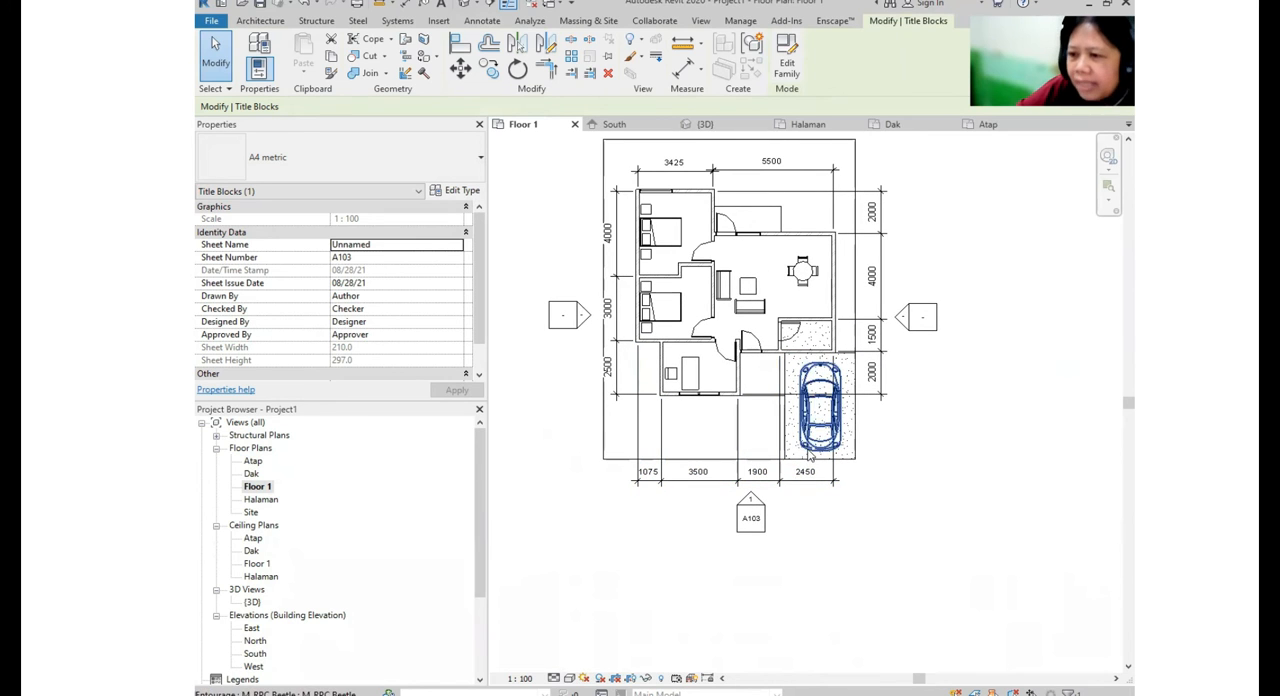
key("ctrl")
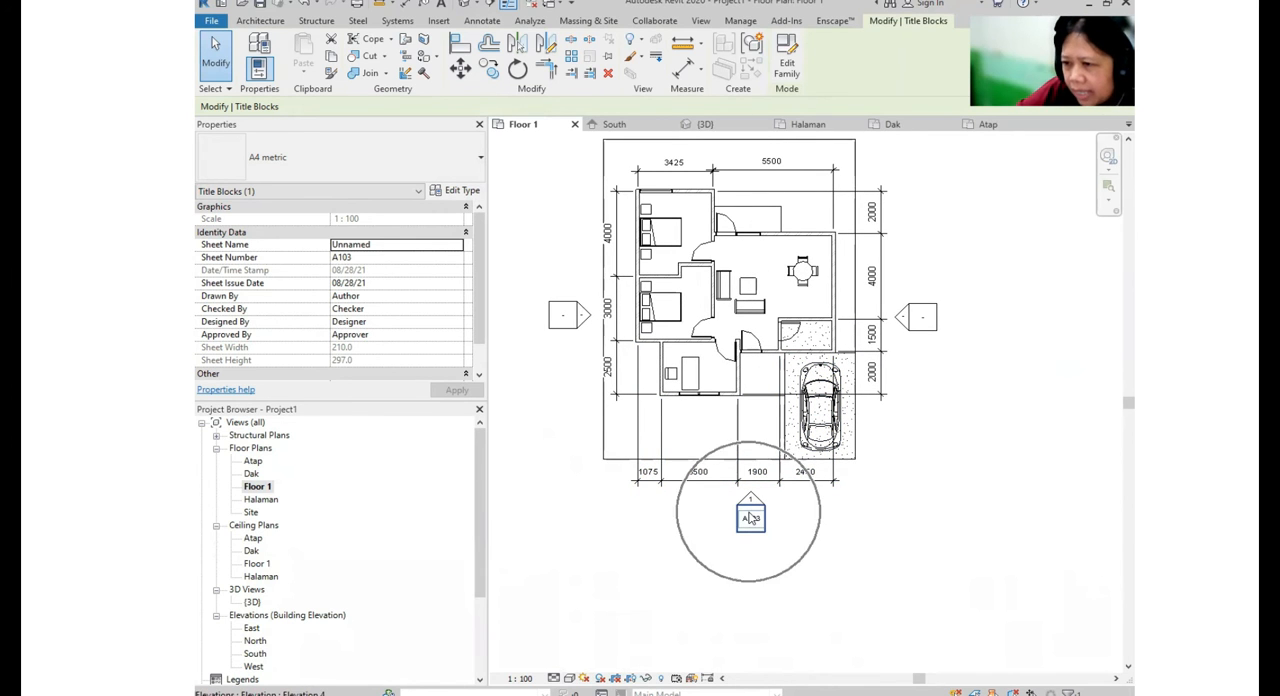
middle_click_drag(823, 340, 839, 478)
middle_click_drag(875, 431, 837, 137)
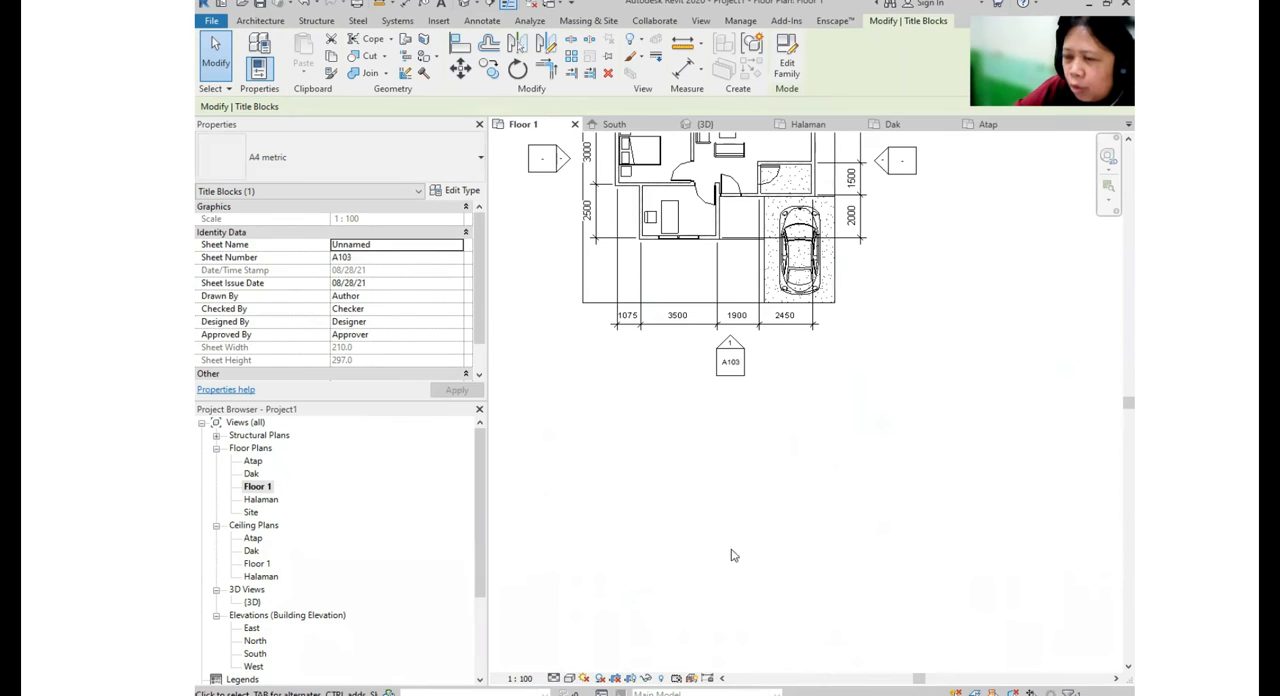
scroll(722, 385, "up", 1)
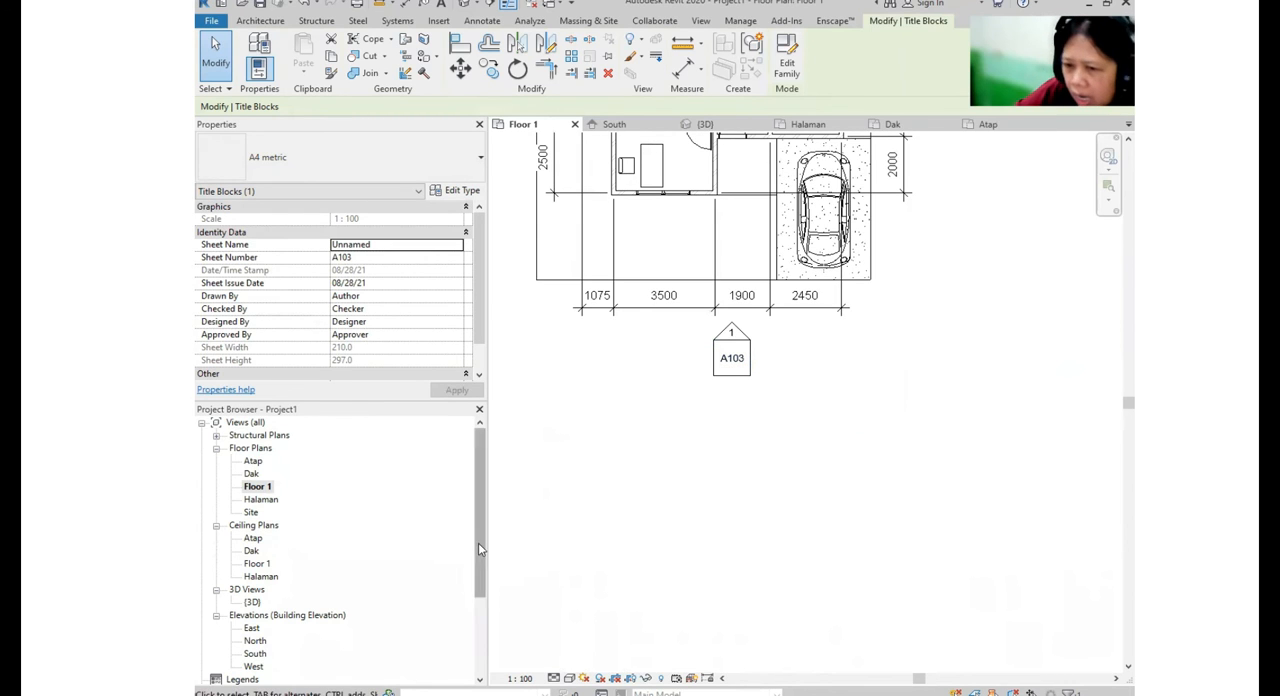
- Create a fourth sheet with the A4 metric titleblock
left_click_drag(481, 547, 488, 606)
key("ctrl")
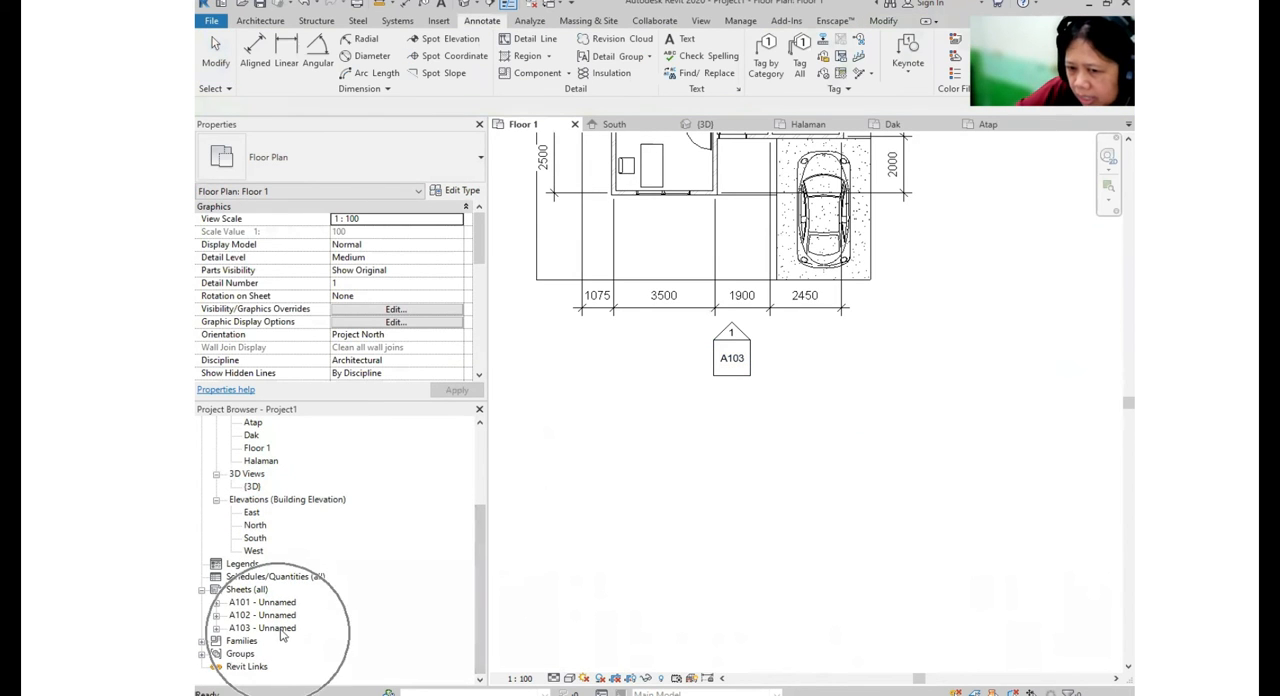
left_click(248, 590)
right_click(250, 593)
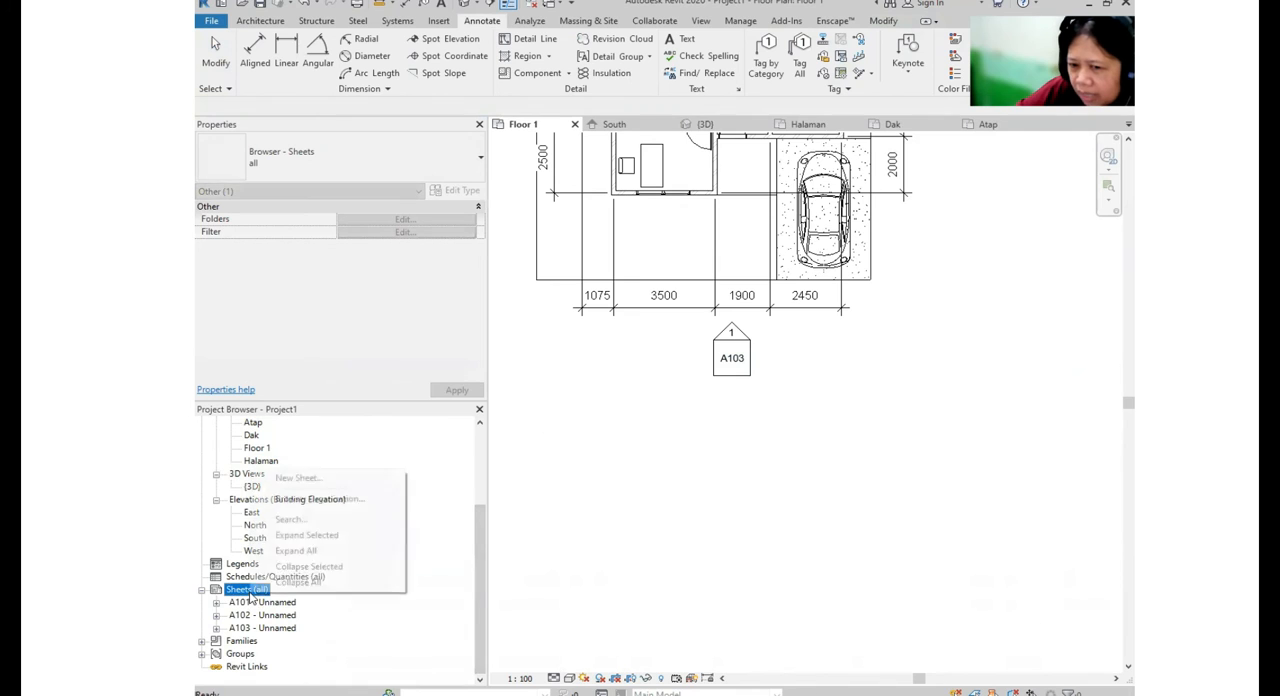
left_click(293, 478)
left_click(705, 515)
- Place the West elevation in the upper half of sheet A104
left_click(252, 512)
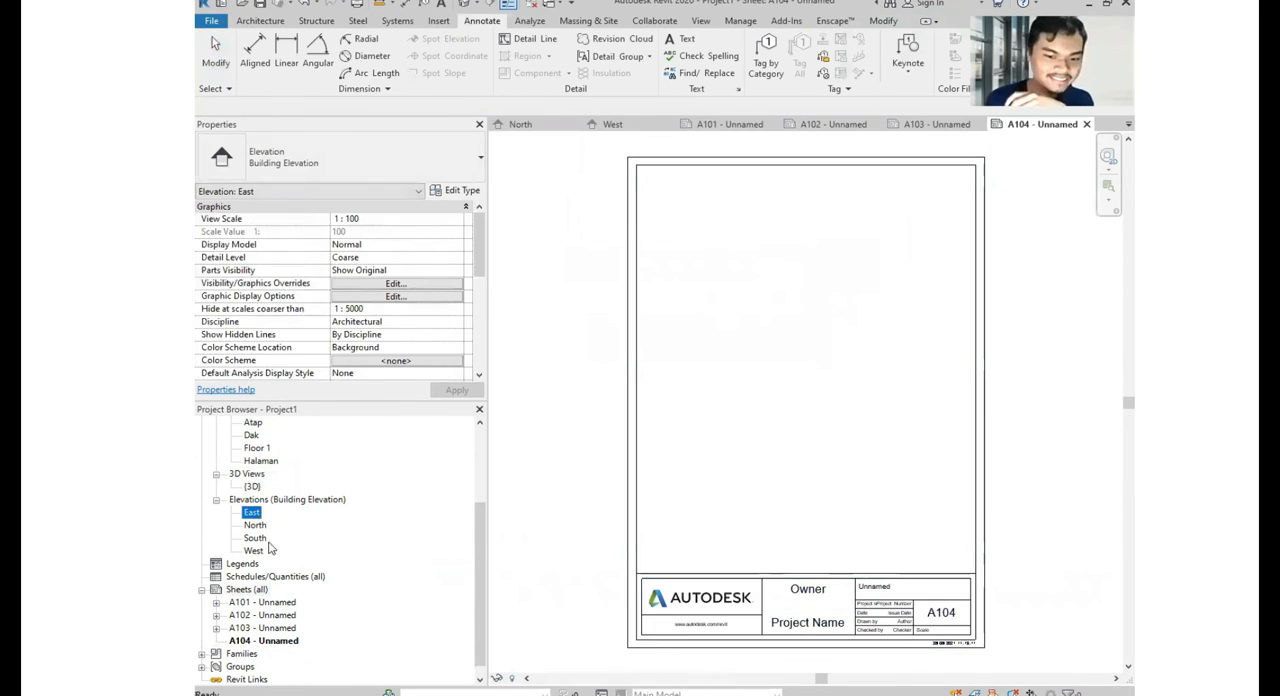
left_click(253, 551)
left_click_drag(256, 558, 811, 271)
left_click(806, 263)
scroll(843, 428, "down", 2)
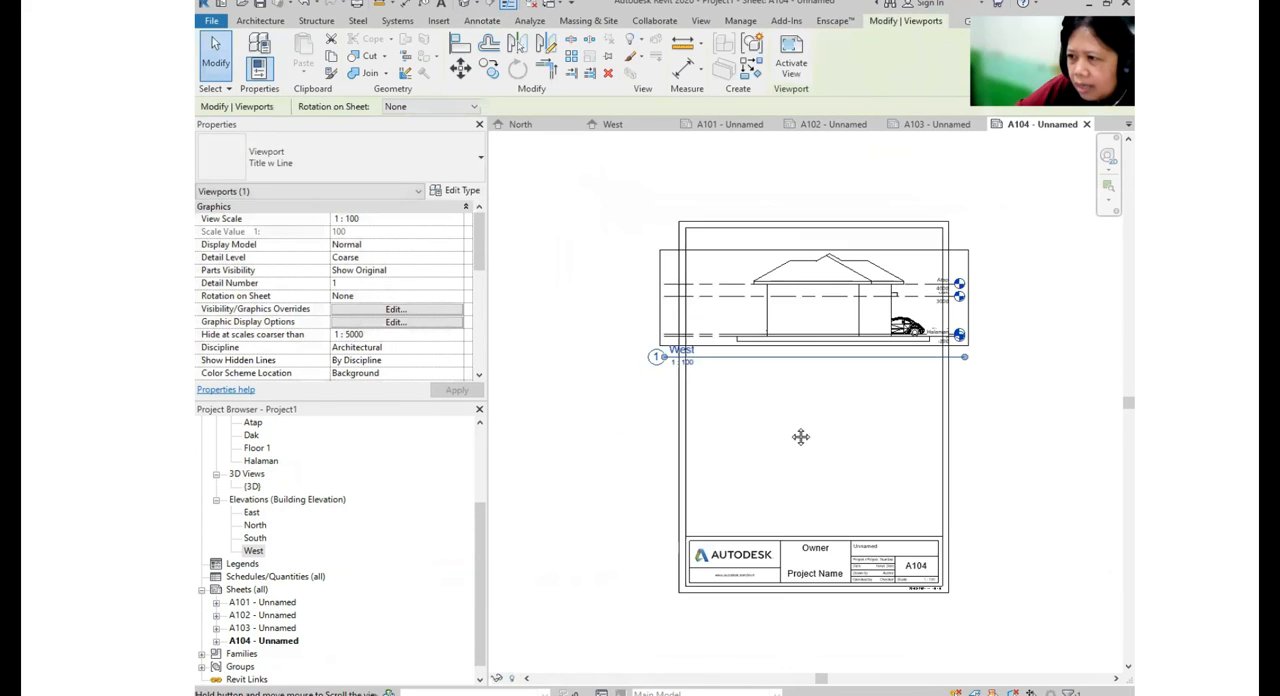
- Place the East elevation below the West elevation on sheet A104, above the title block
left_click(252, 513)
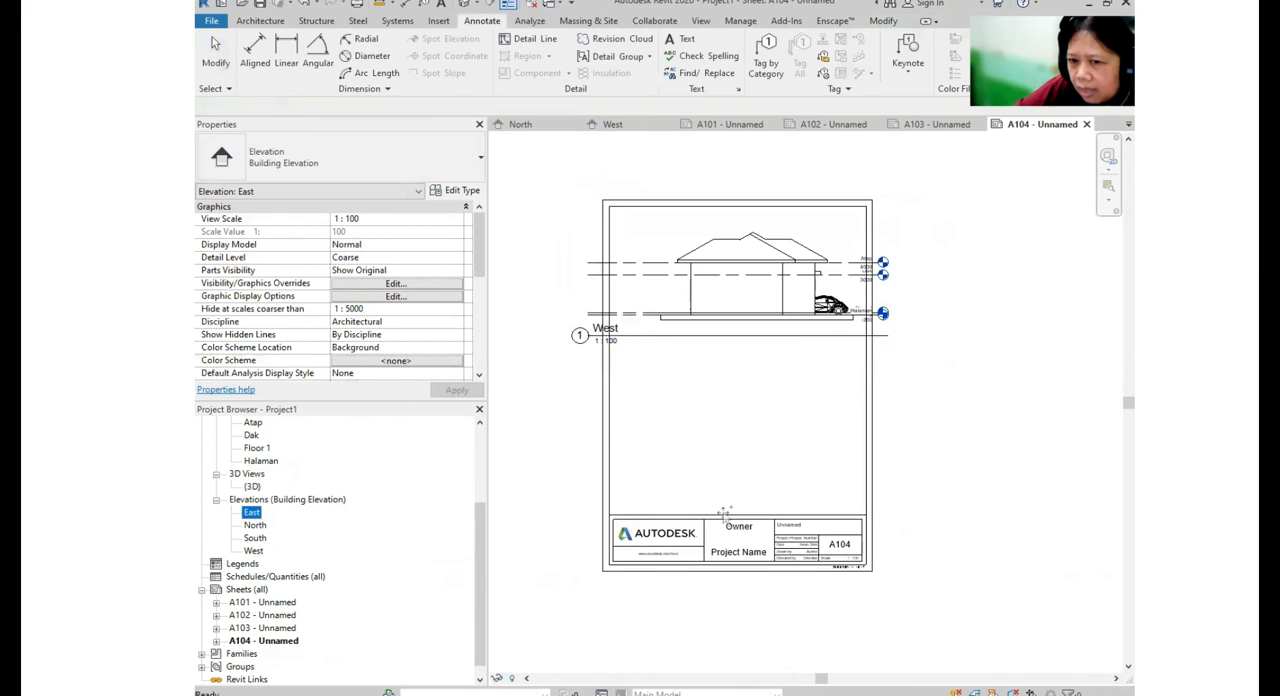
left_click_drag(724, 512, 757, 434)
left_click(740, 434)
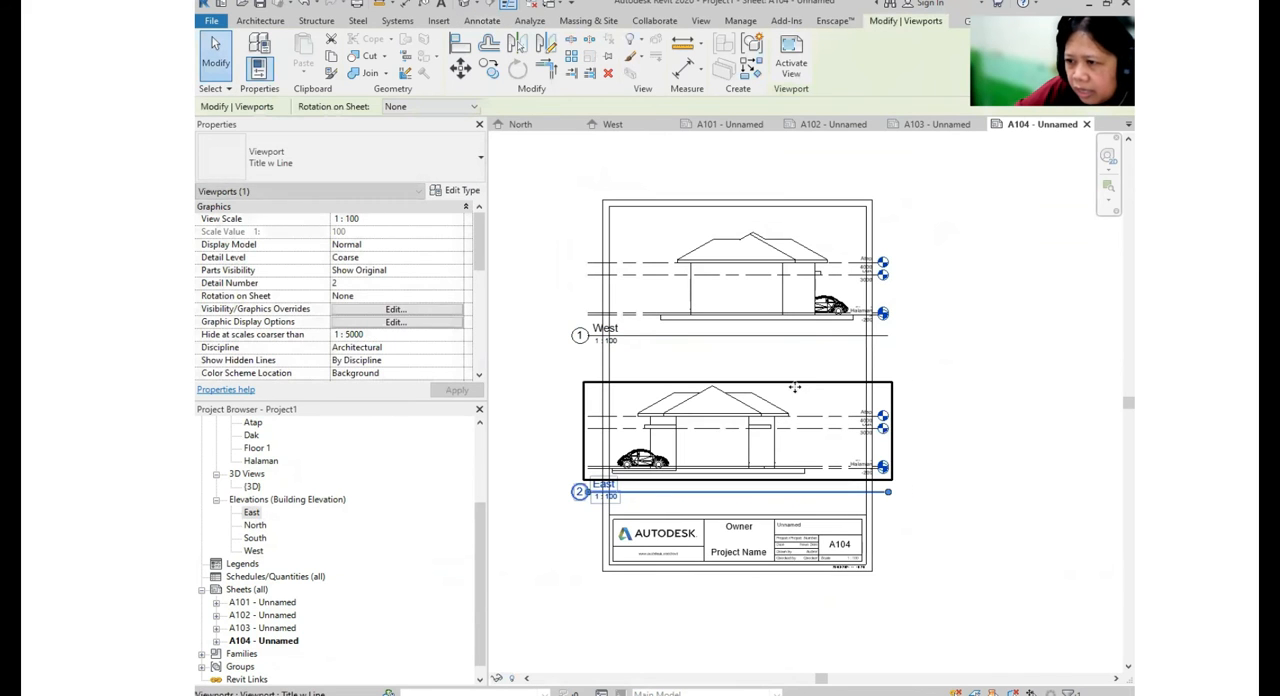
left_click(913, 481)
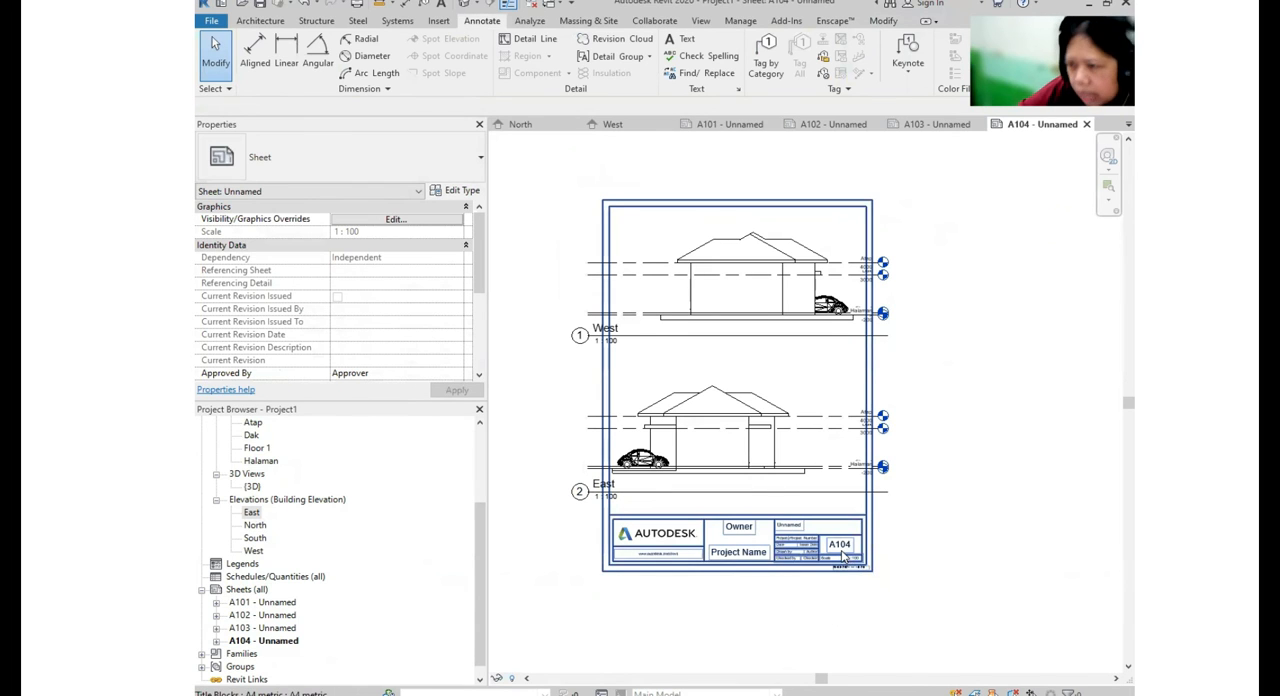
- Reopen the Floor 1 floor plan and check the sheet and detail numbers on all four elevation markers
scroll(323, 480, "up", 2)
scroll(325, 480, "up", 2)
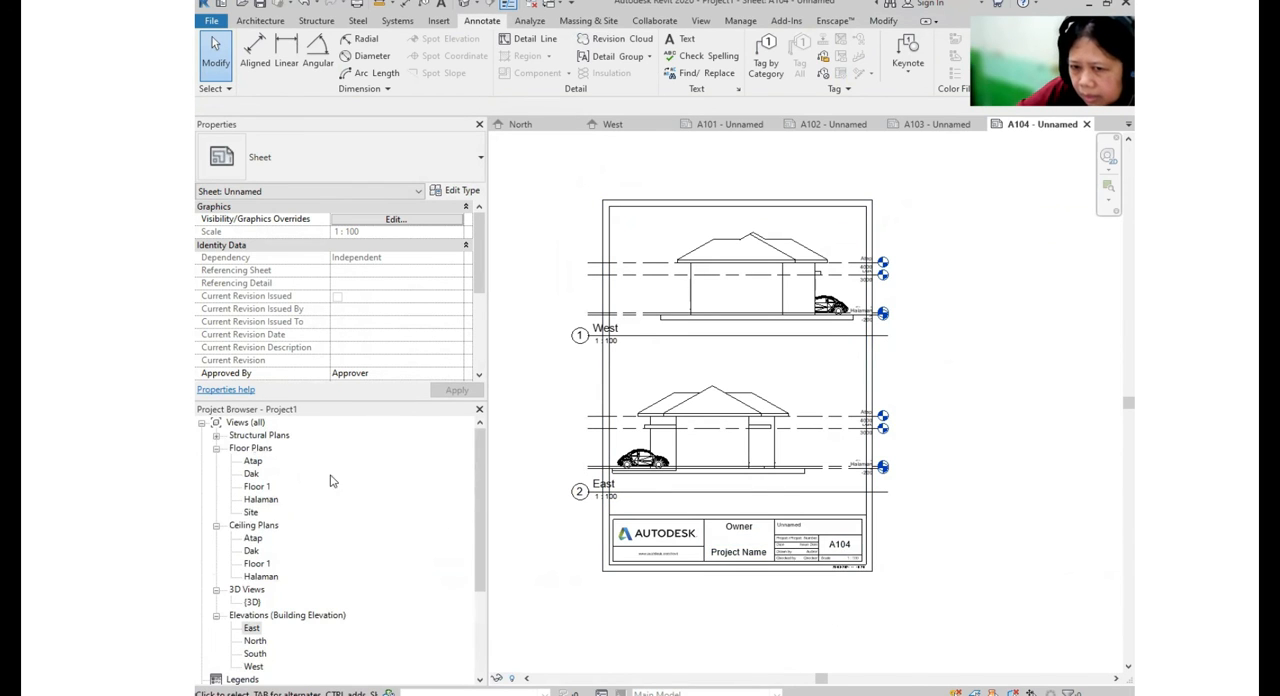
double_click(257, 486)
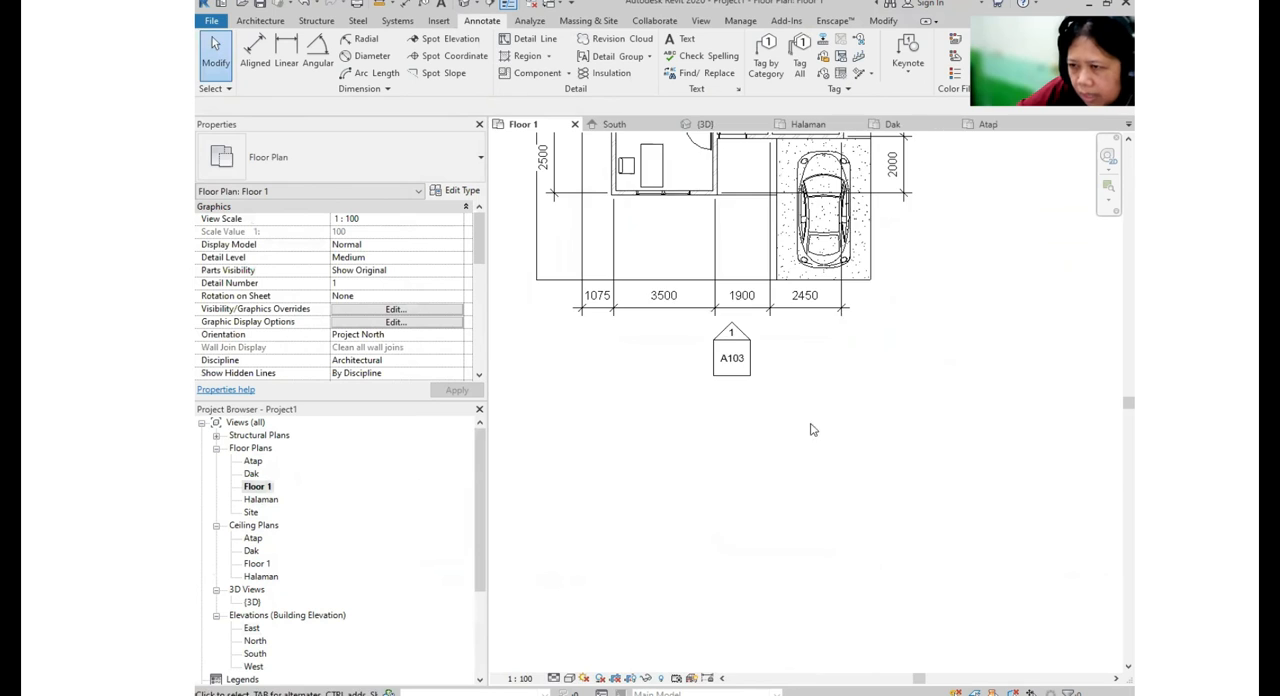
scroll(800, 418, "up", 2)
scroll(815, 390, "down", 3)
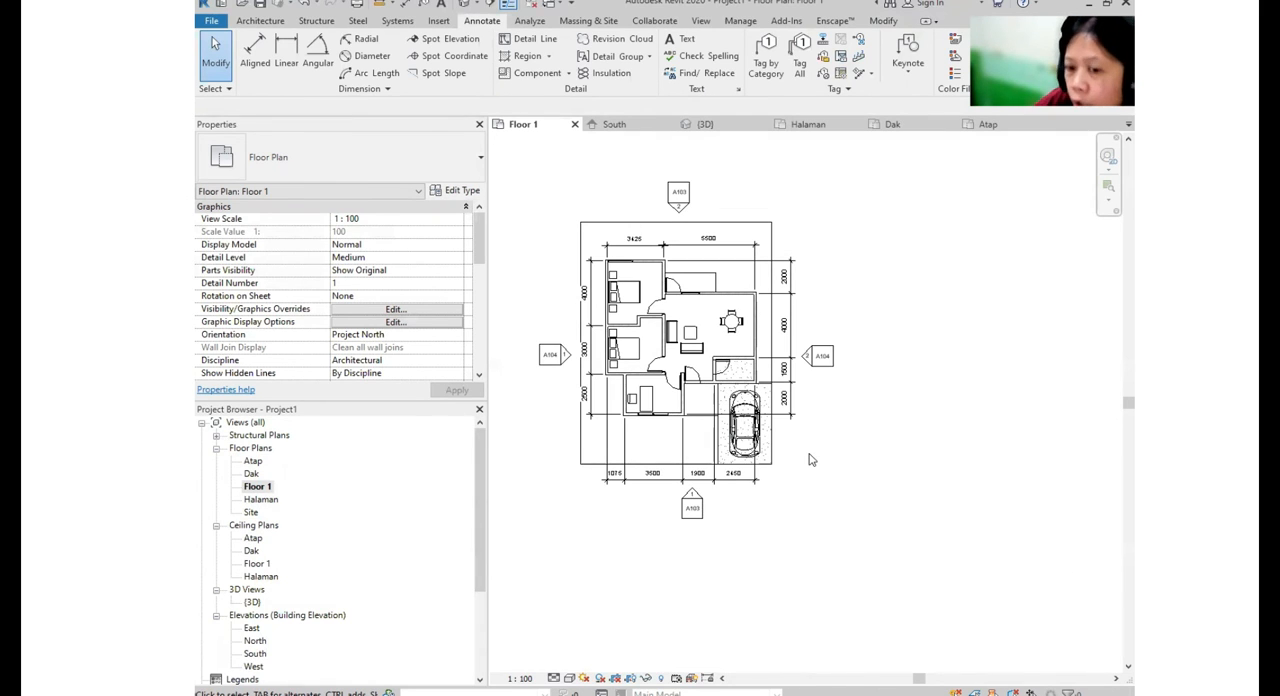
key("ctrl")
key("ctrl")
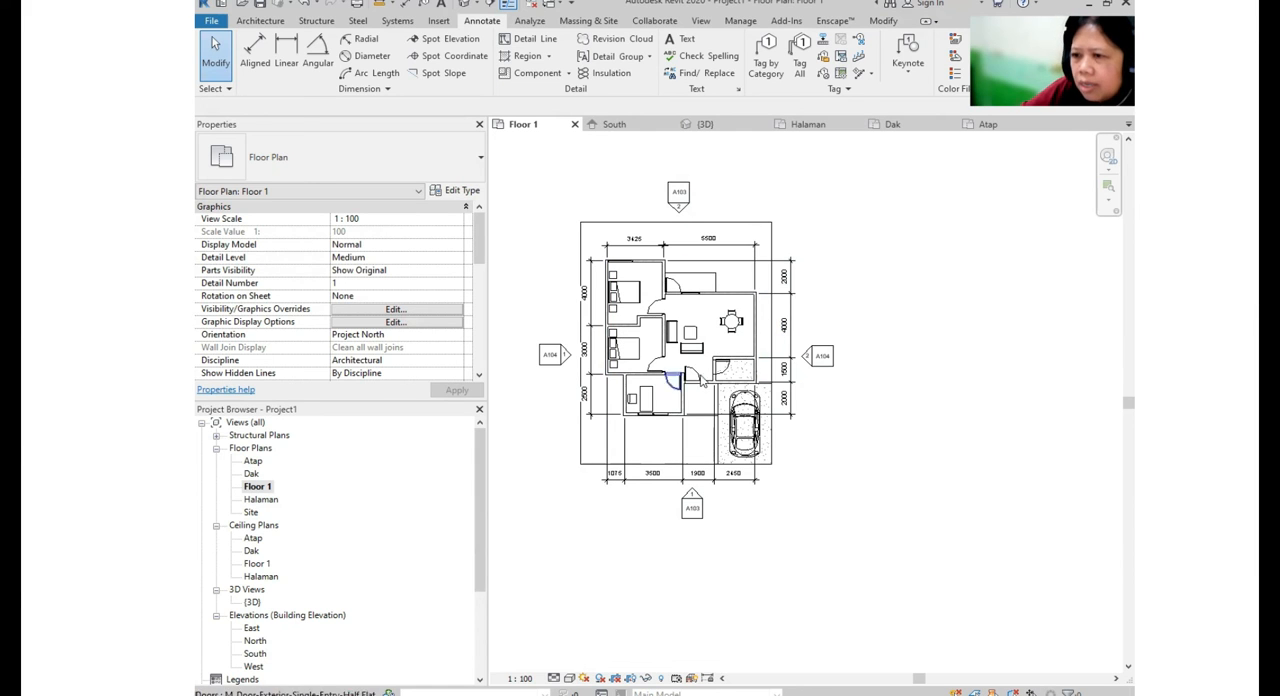
key("ctrl")
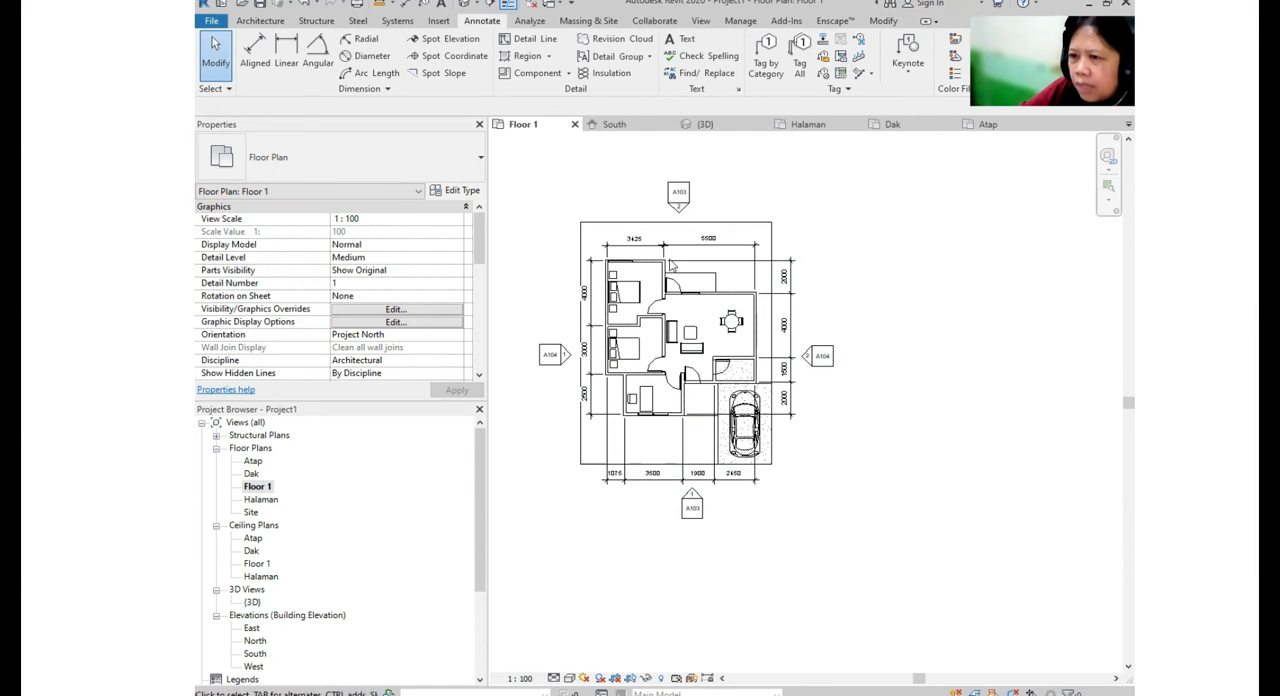
middle_click_drag(774, 466, 780, 480)
middle_click_drag(758, 561, 764, 542)
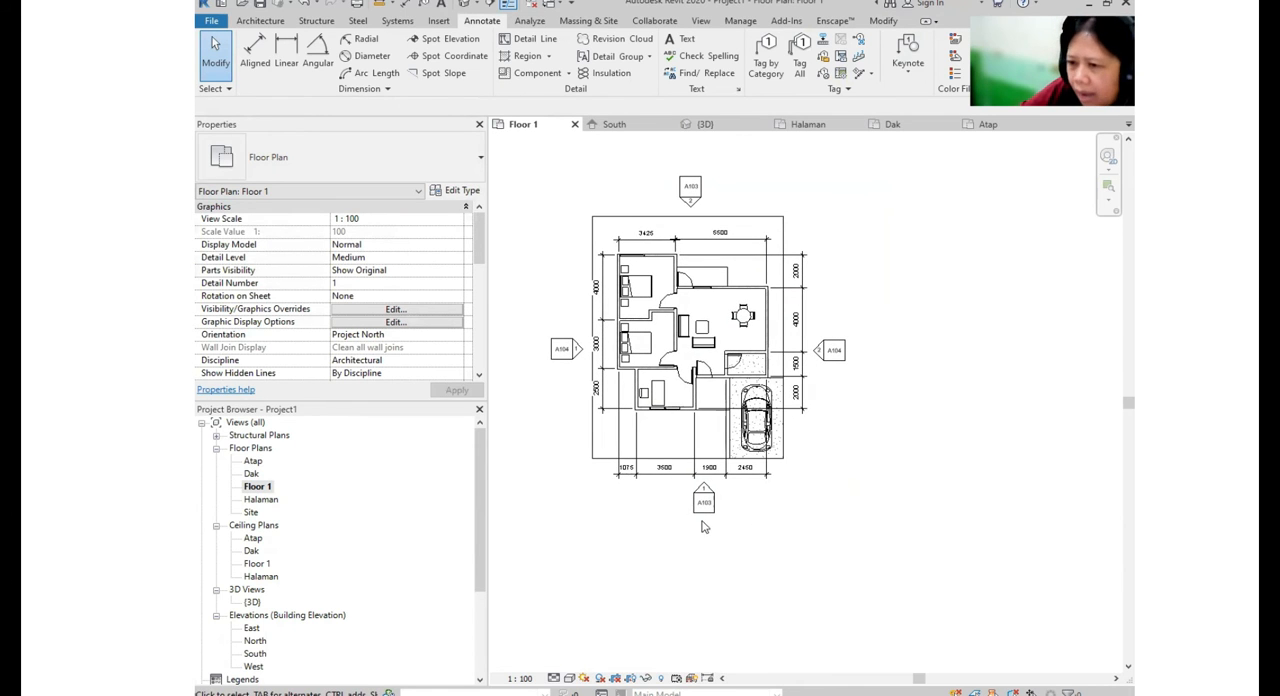
- Examine the elevation marker below the Floor 1 plan and match its sheet reference with the project's list of sheets
scroll(703, 520, "up", 5)
key("ctrl")
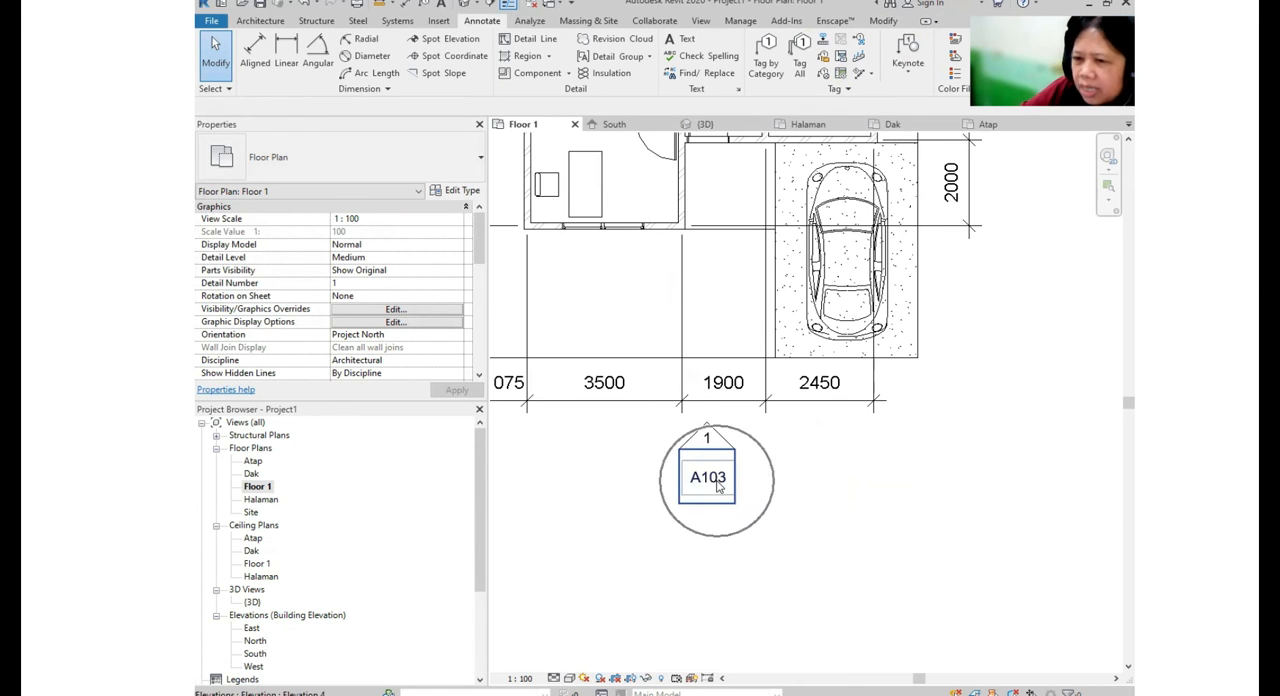
left_click_drag(481, 472, 493, 542)
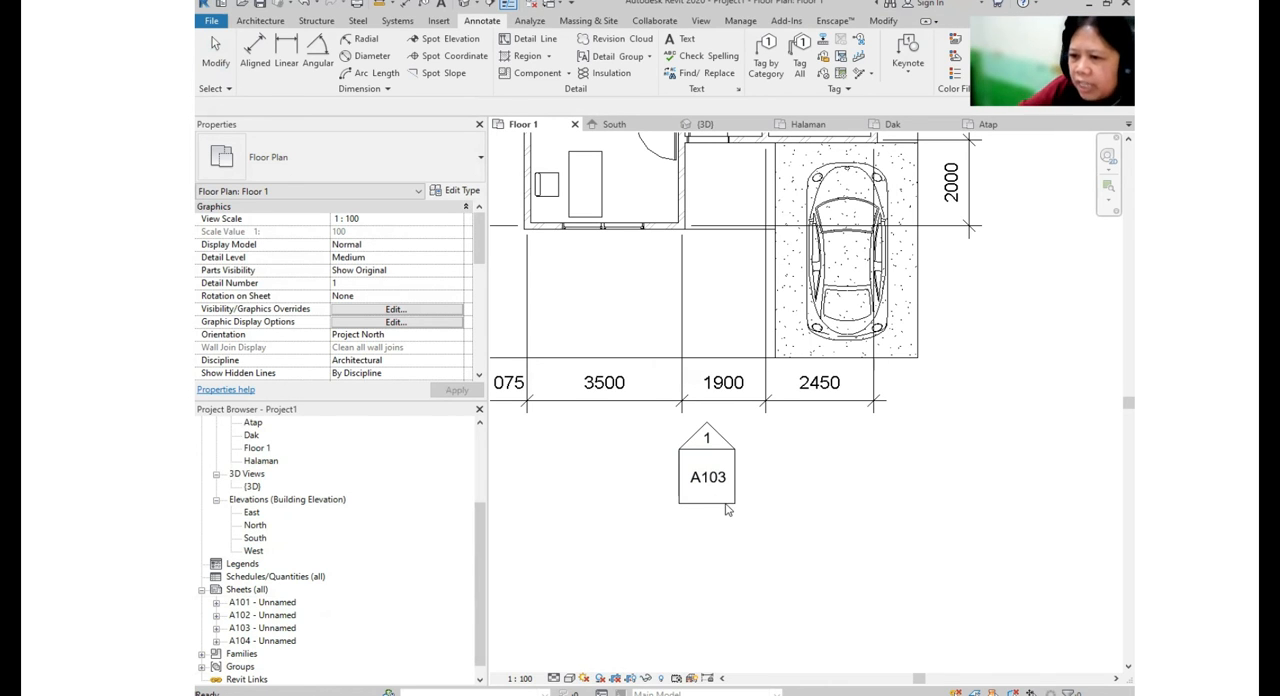
scroll(470, 536, "down", 1)
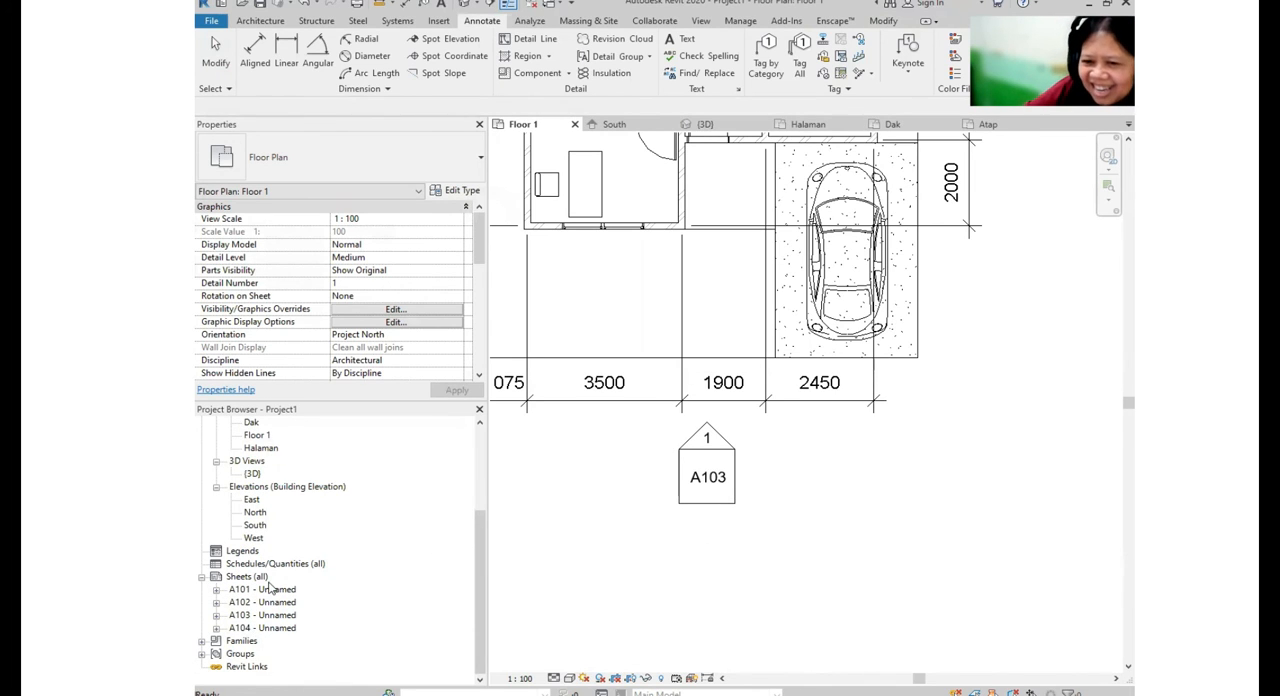
scroll(745, 518, "down", 3)
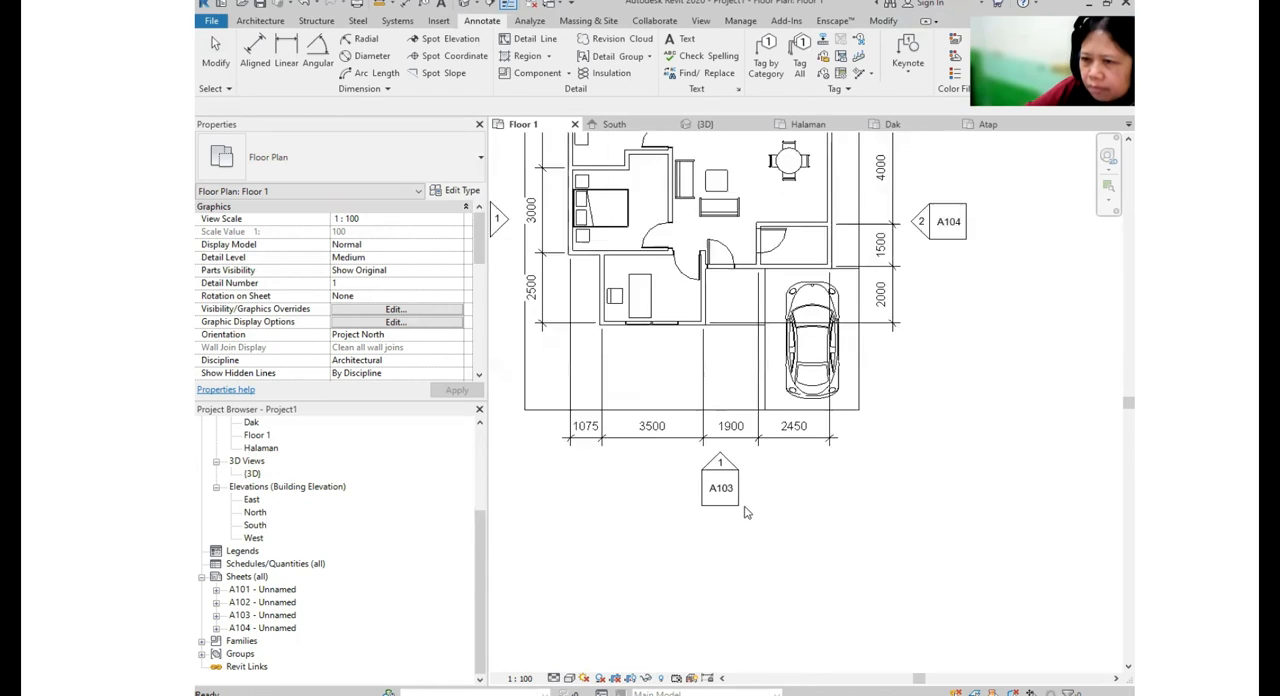
- Open sheets A101, A102, A103 and A104 and review the plan and elevation layout on each
double_click(285, 592)
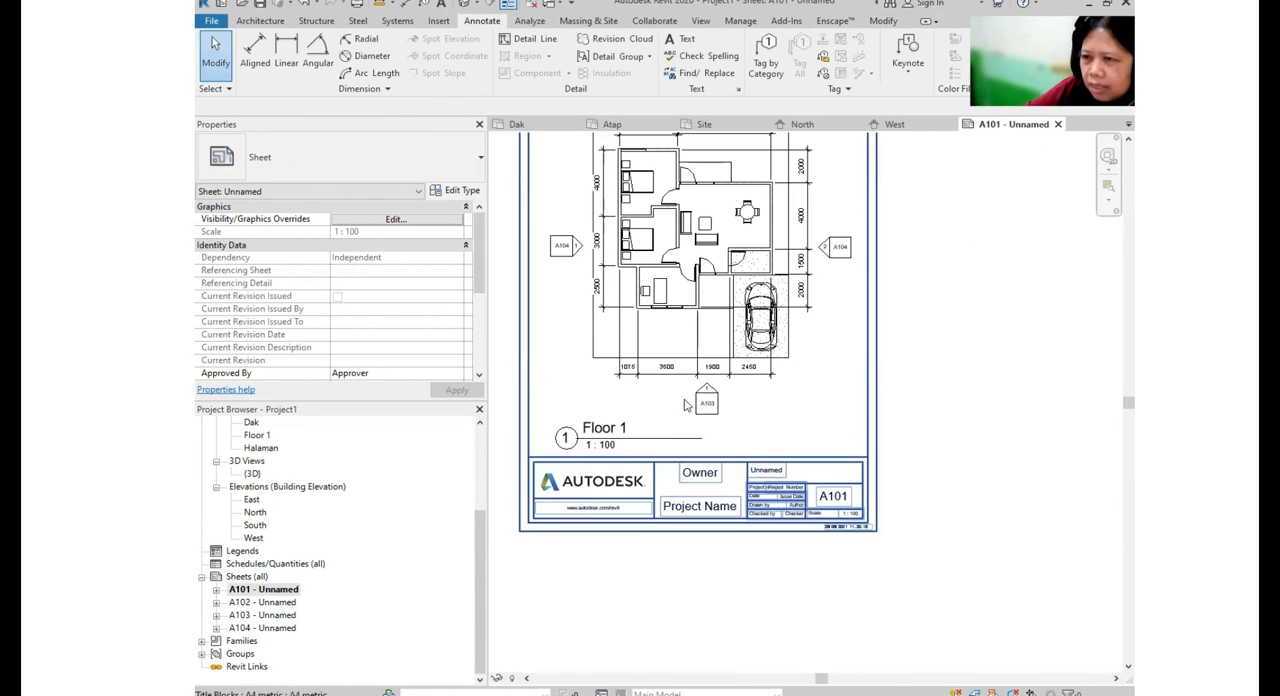
scroll(688, 402, "down", 1)
middle_click_drag(688, 402, 662, 455)
double_click(265, 602)
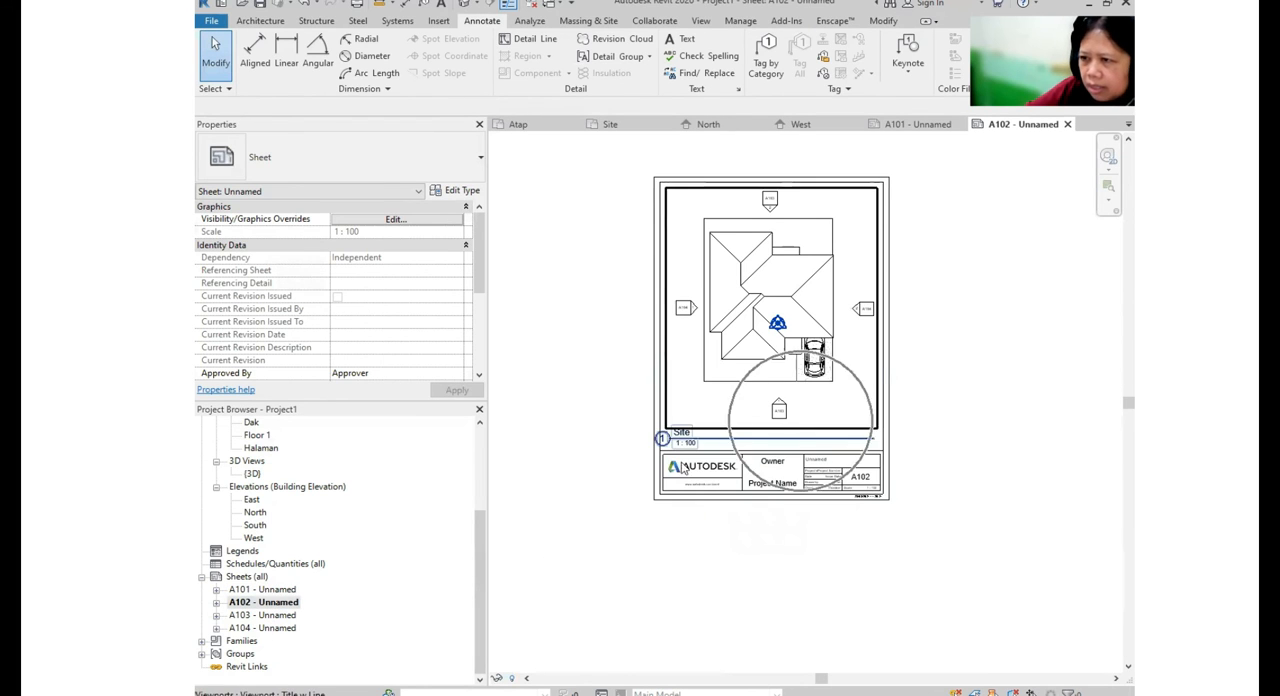
double_click(262, 590)
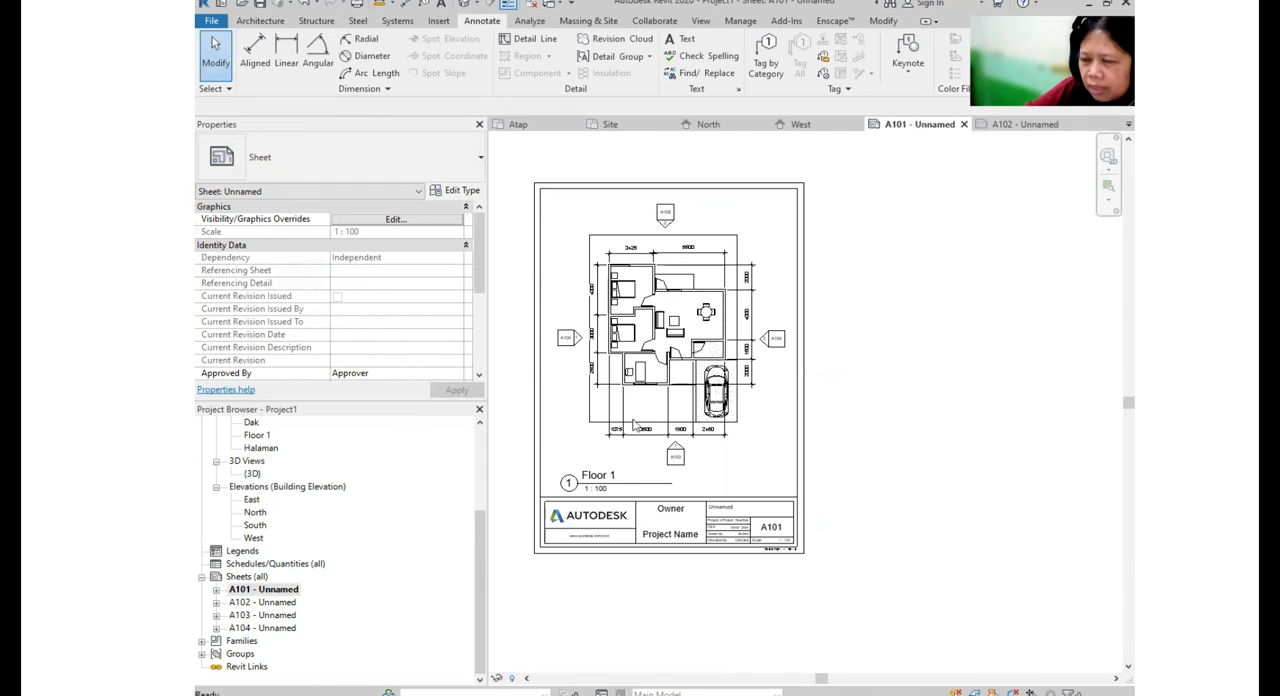
double_click(282, 604)
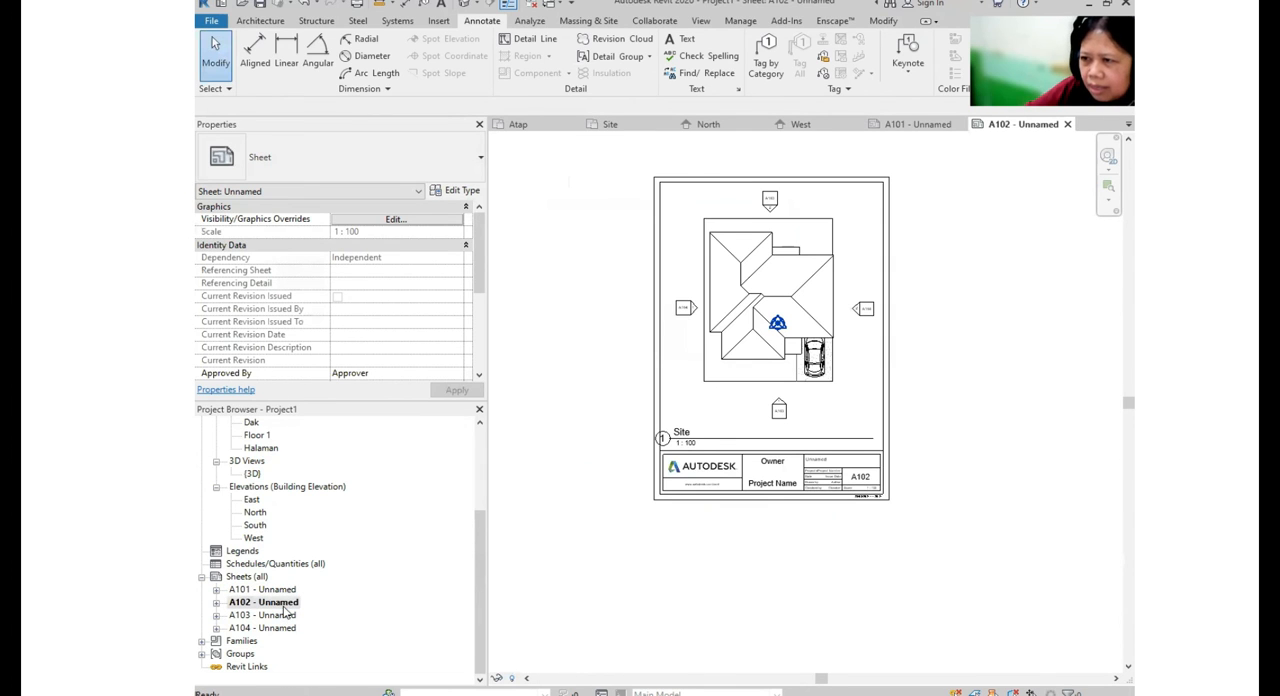
double_click(284, 616)
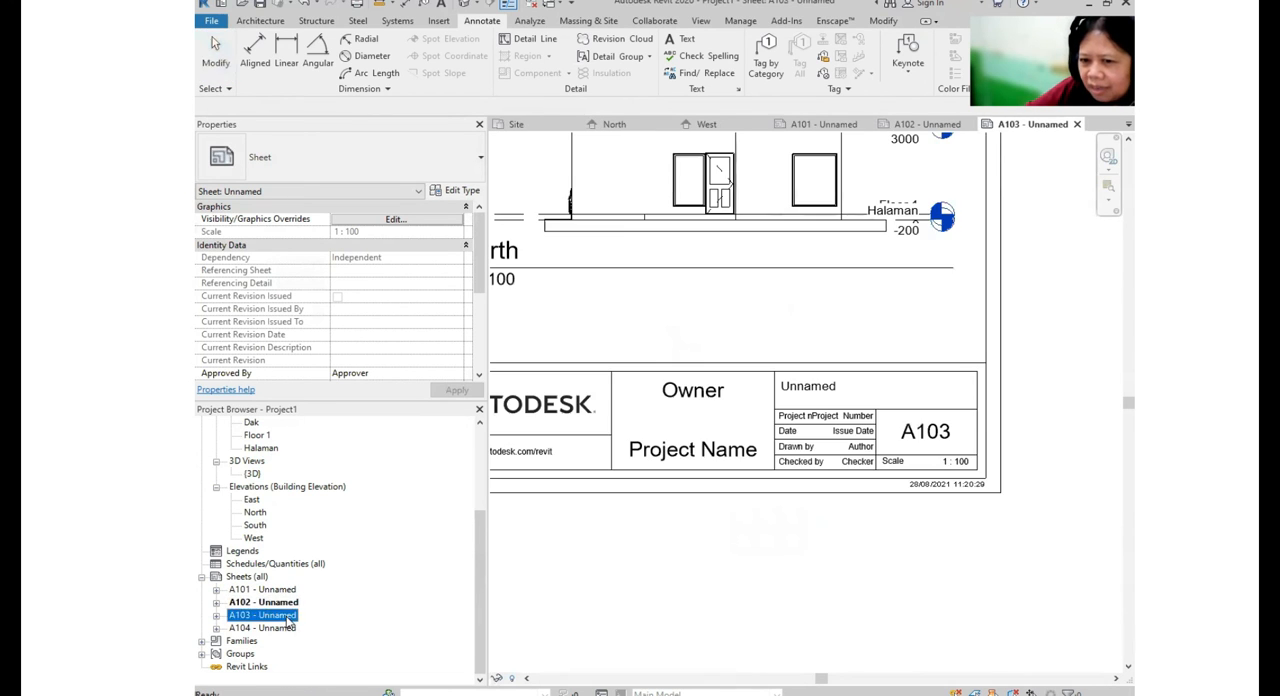
scroll(858, 469, "down", 3)
middle_click_drag(858, 469, 842, 477)
double_click(284, 628)
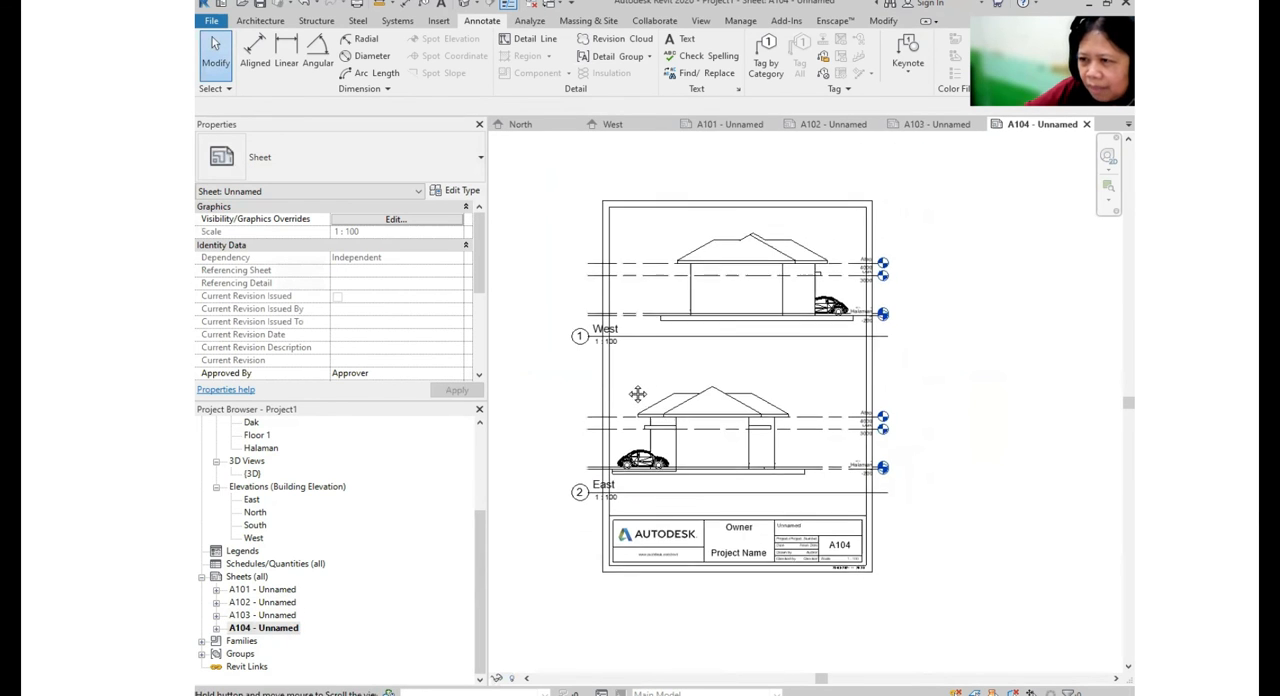
- View the house in the default 3D view, and open the Site floor plan
scroll(279, 527, "up", 1)
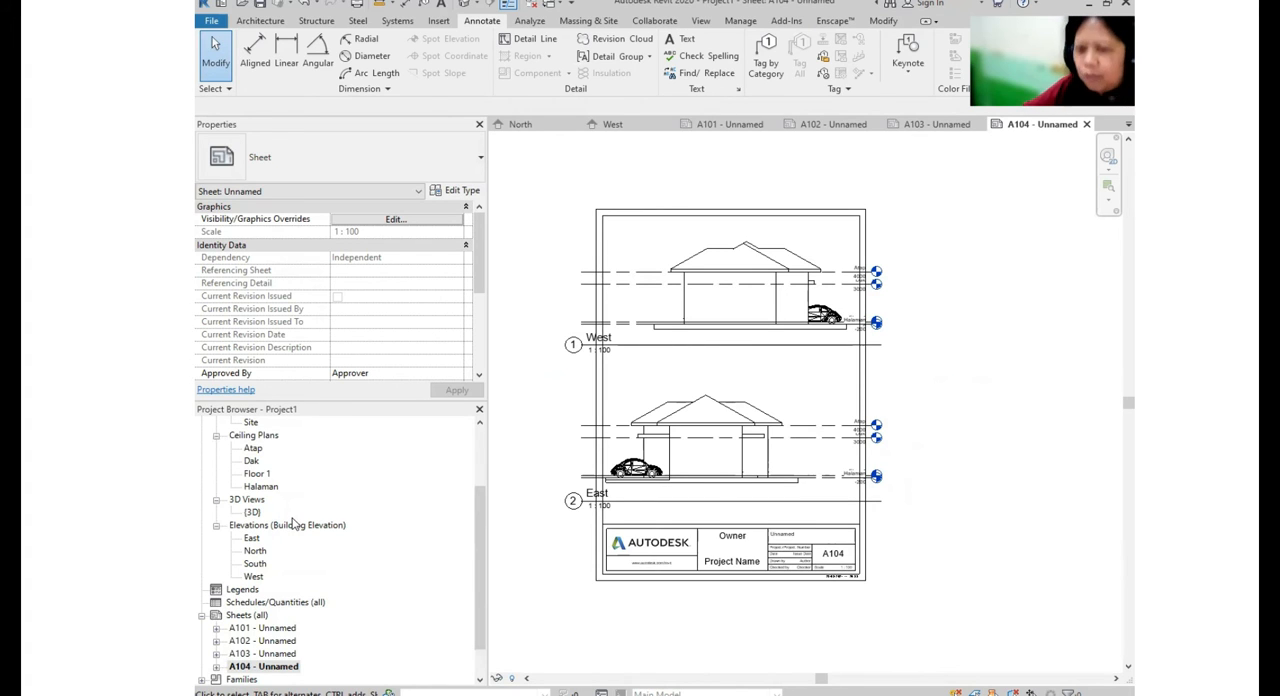
double_click(252, 513)
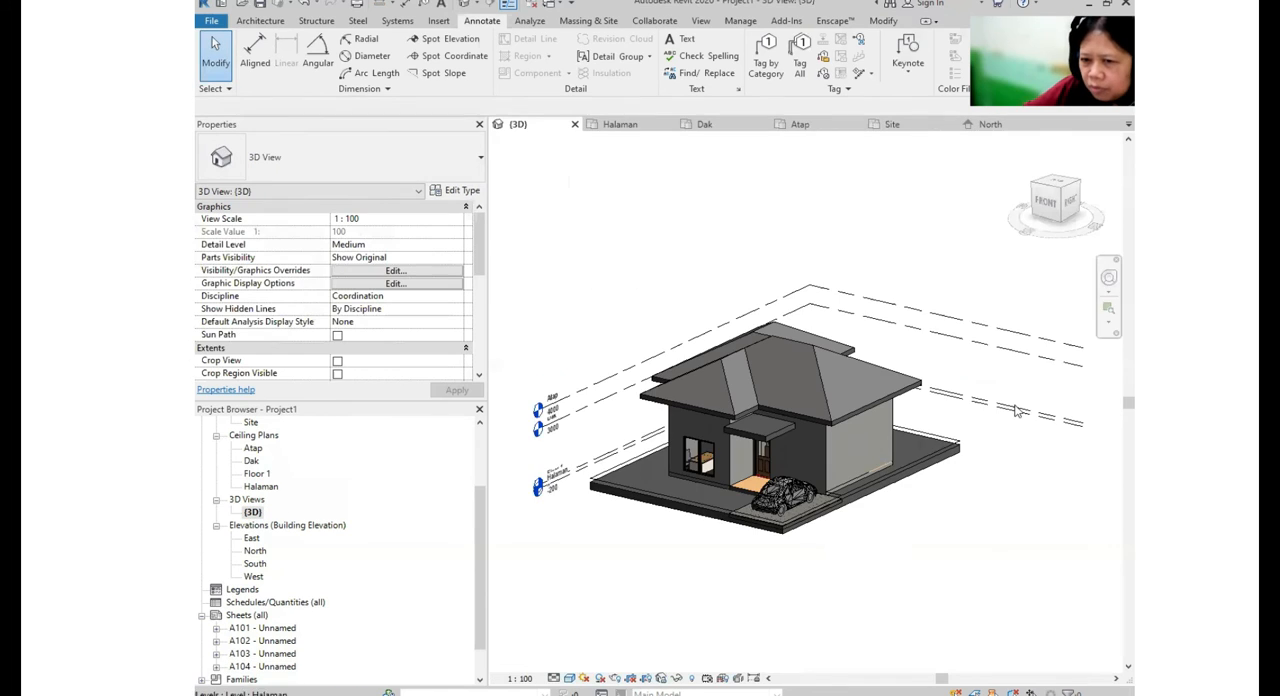
scroll(229, 522, "up", 1)
scroll(275, 468, "up", 1)
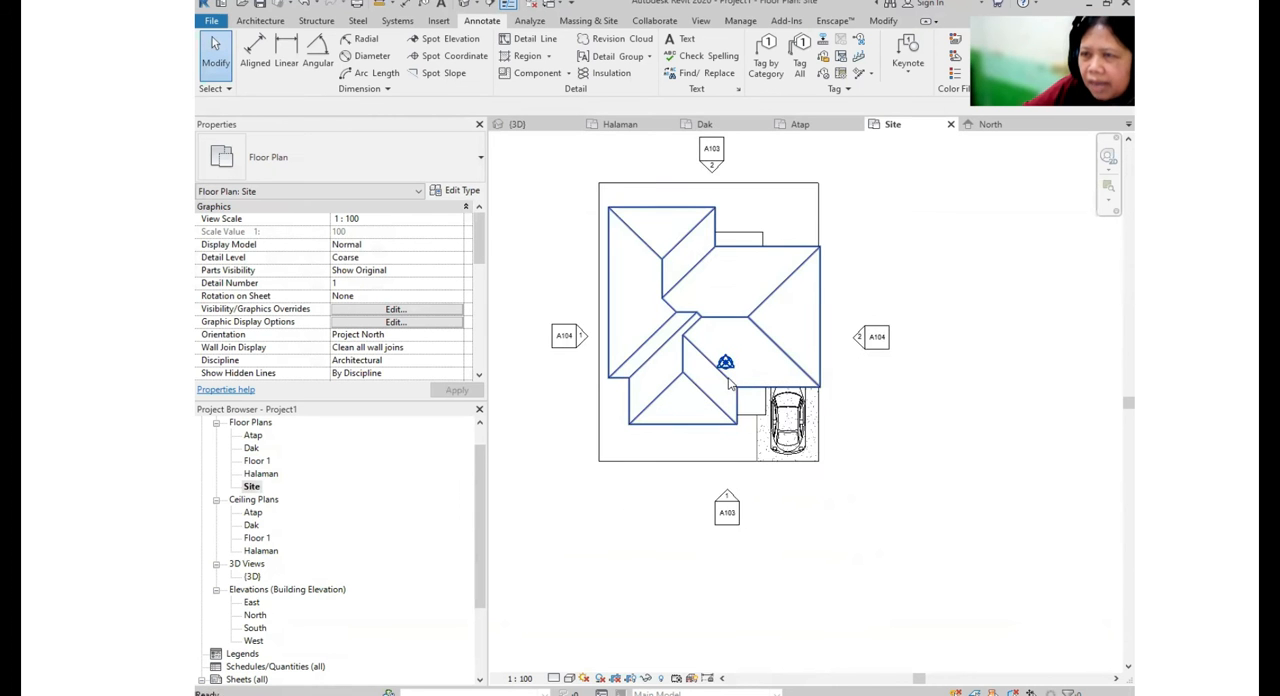
- Place a perspective camera in the Site plan southeast of the house, aimed northwest toward the front and carport
left_click(702, 21)
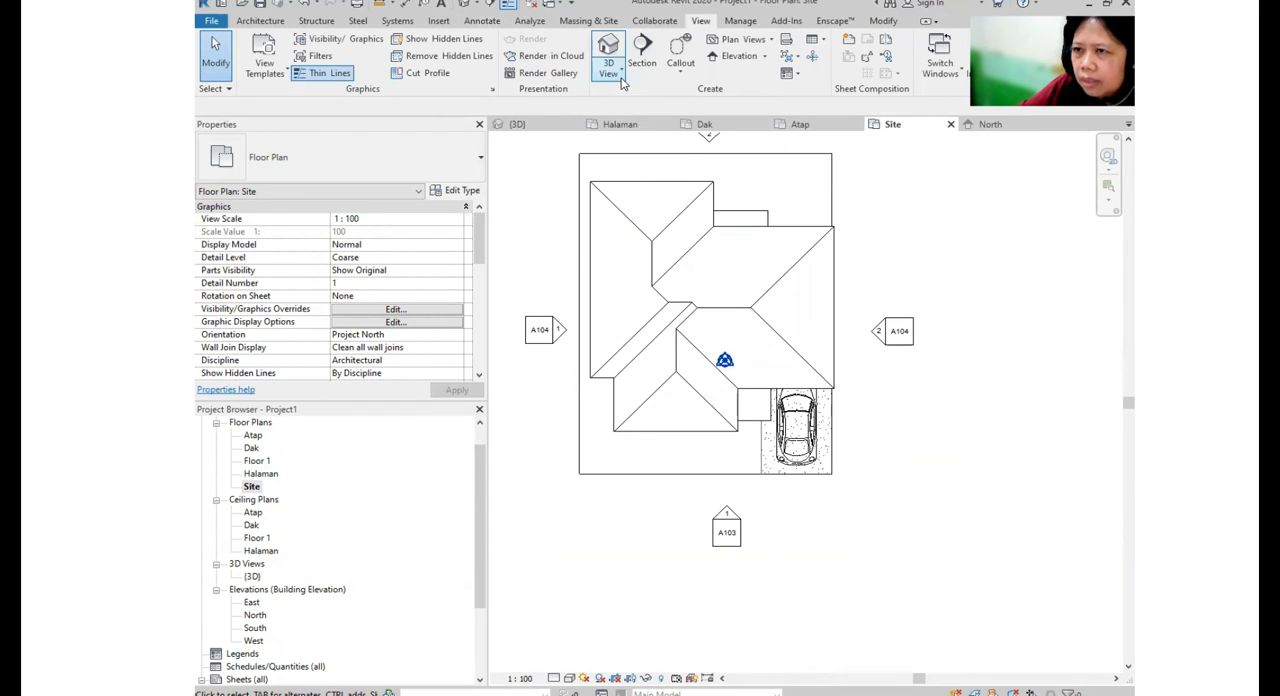
left_click(618, 74)
left_click(628, 127)
scroll(610, 190, "down", 2)
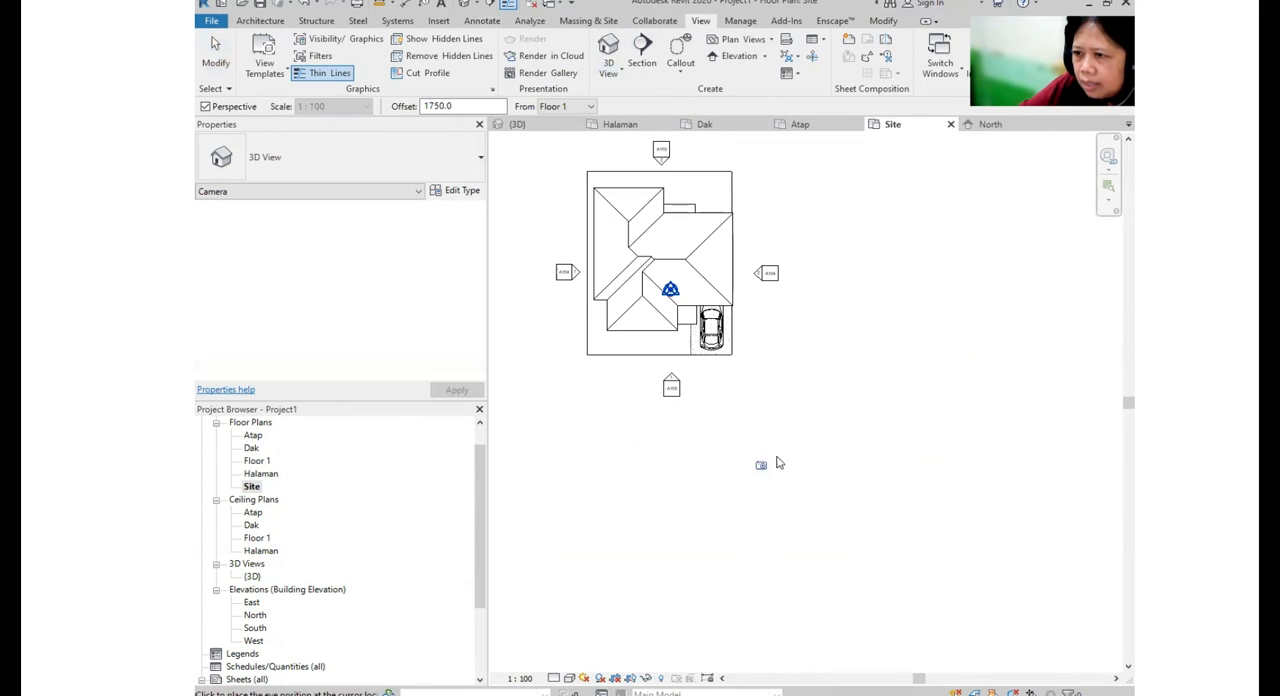
left_click(824, 443)
left_click(675, 375)
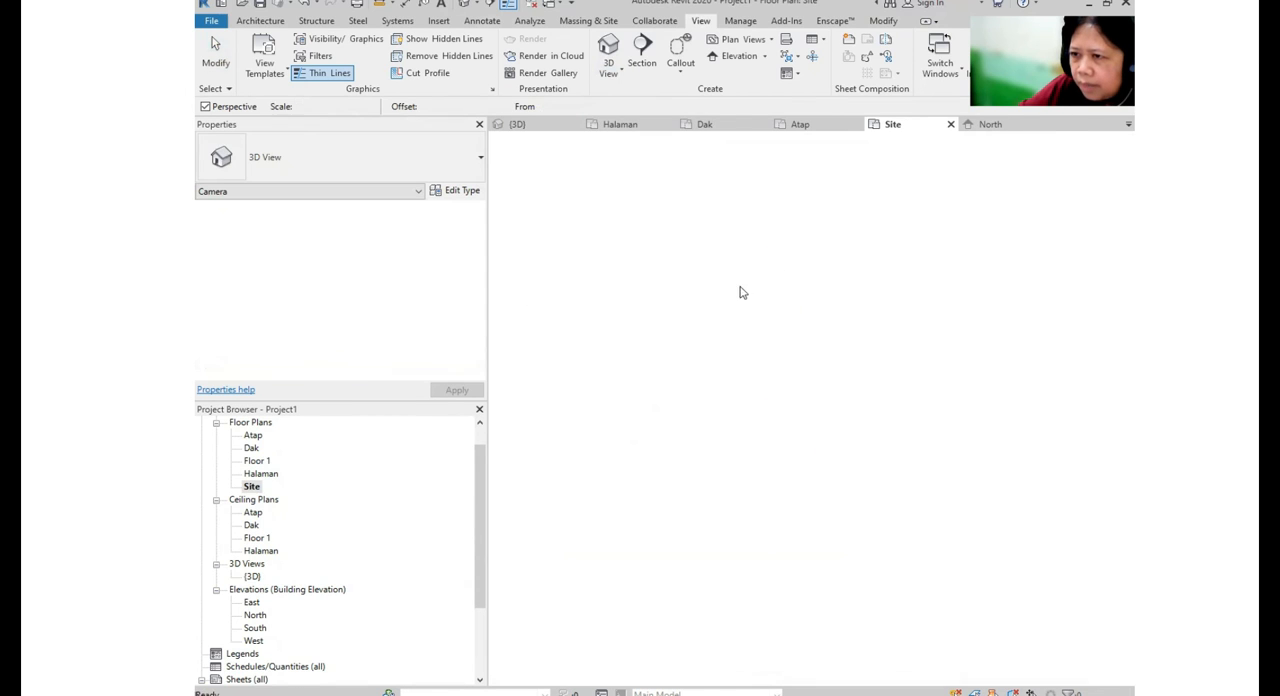
- Adjust the exterior camera view's crop region by raising its upper edge and pulling its right edge closer to the house
scroll(693, 401, "down", 3)
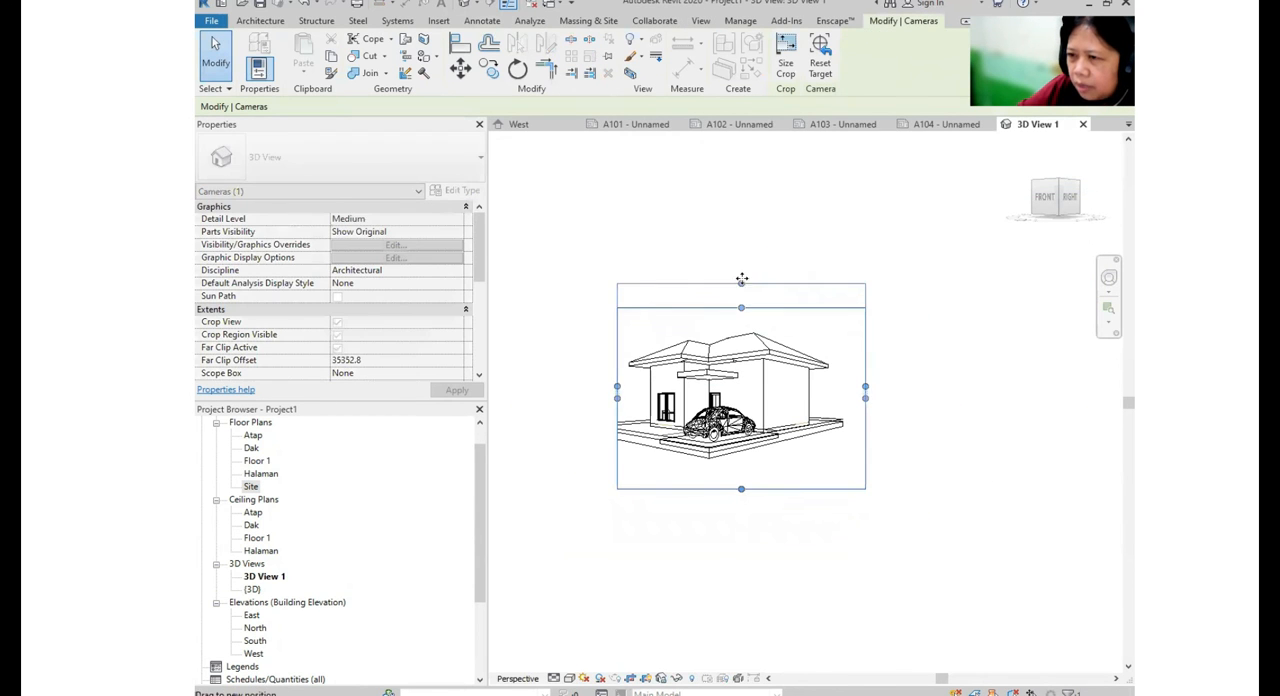
left_click_drag(865, 386, 837, 386)
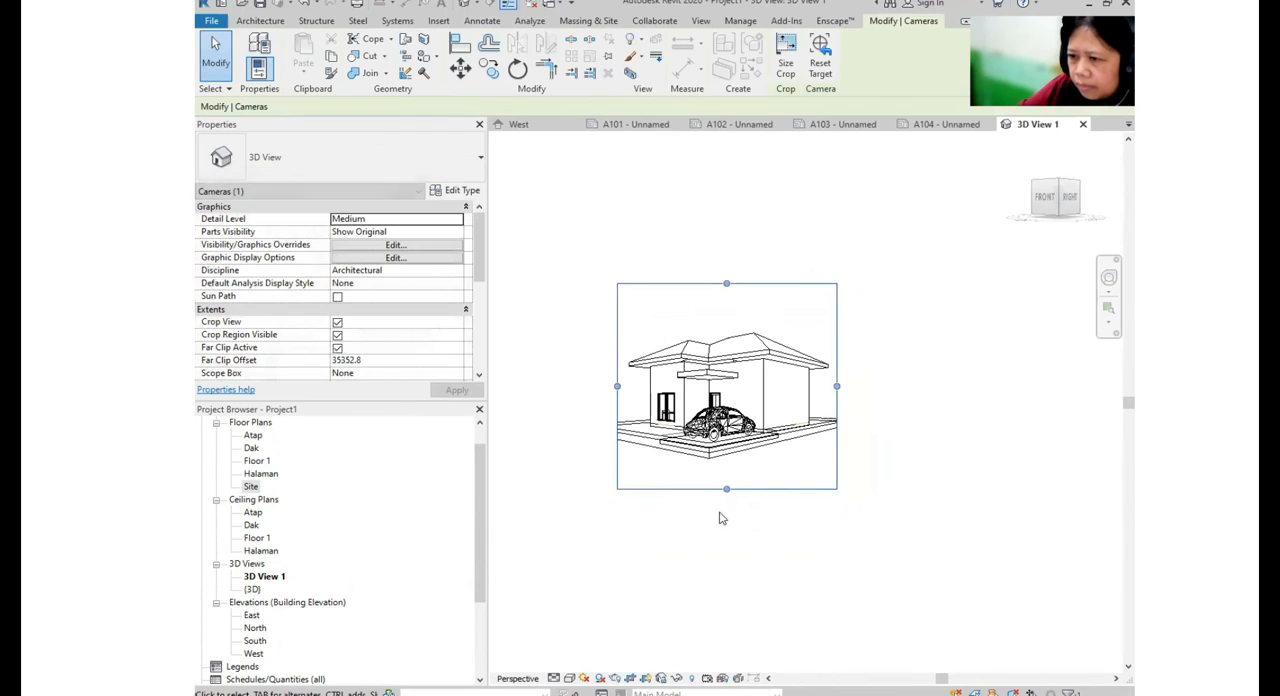
scroll(735, 460, "up", 3)
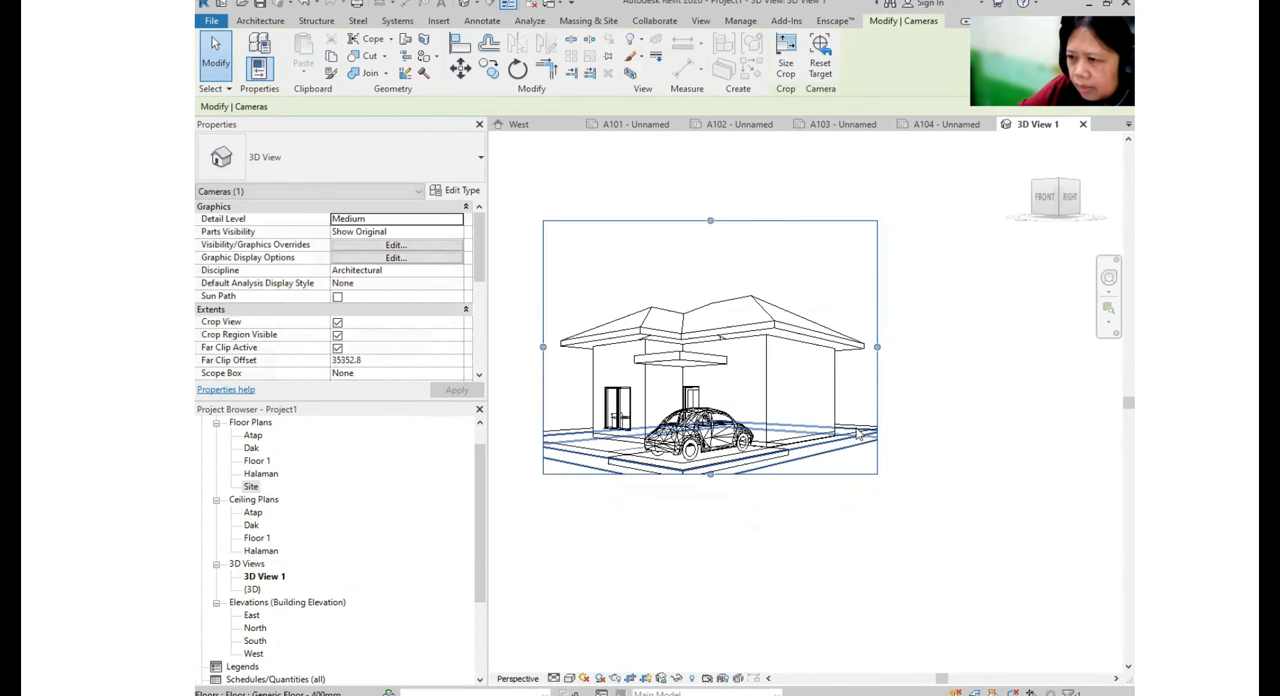
- Hide the imported MINGGU 1_DENAH LANTAI 1_EXERCISE.dwg drawing in the exterior camera view by category
left_click(870, 428)
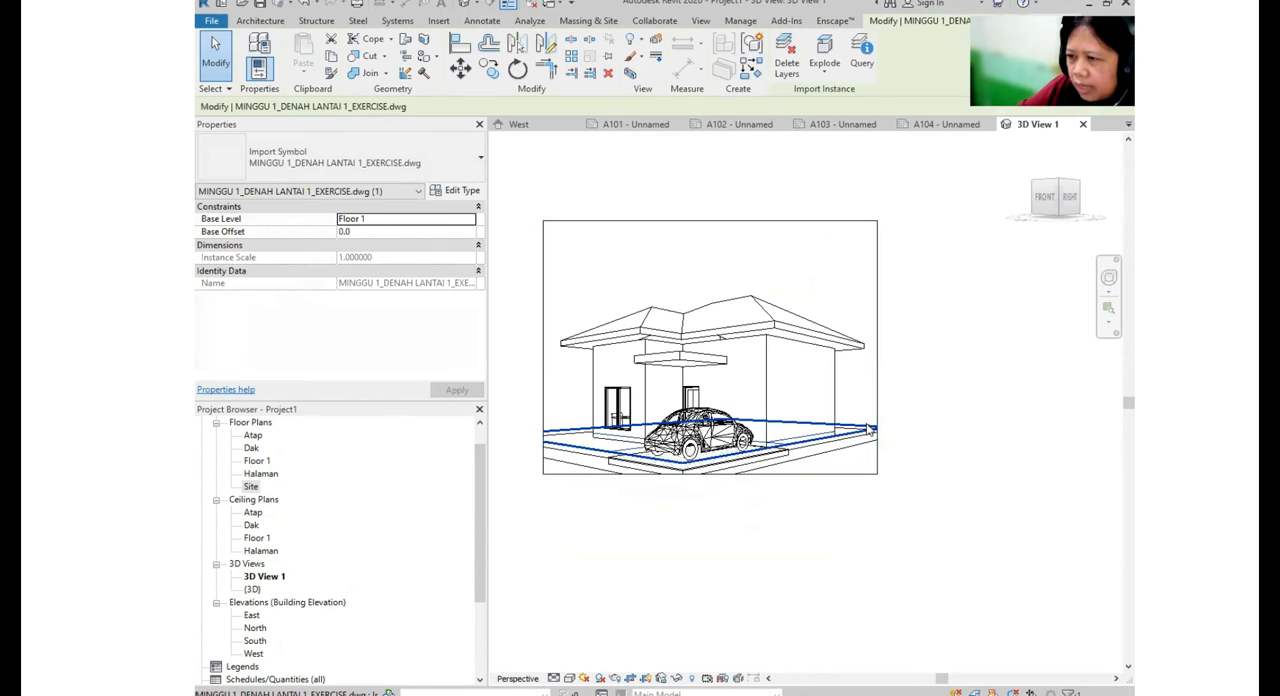
right_click(870, 428)
mouse_move(905, 137)
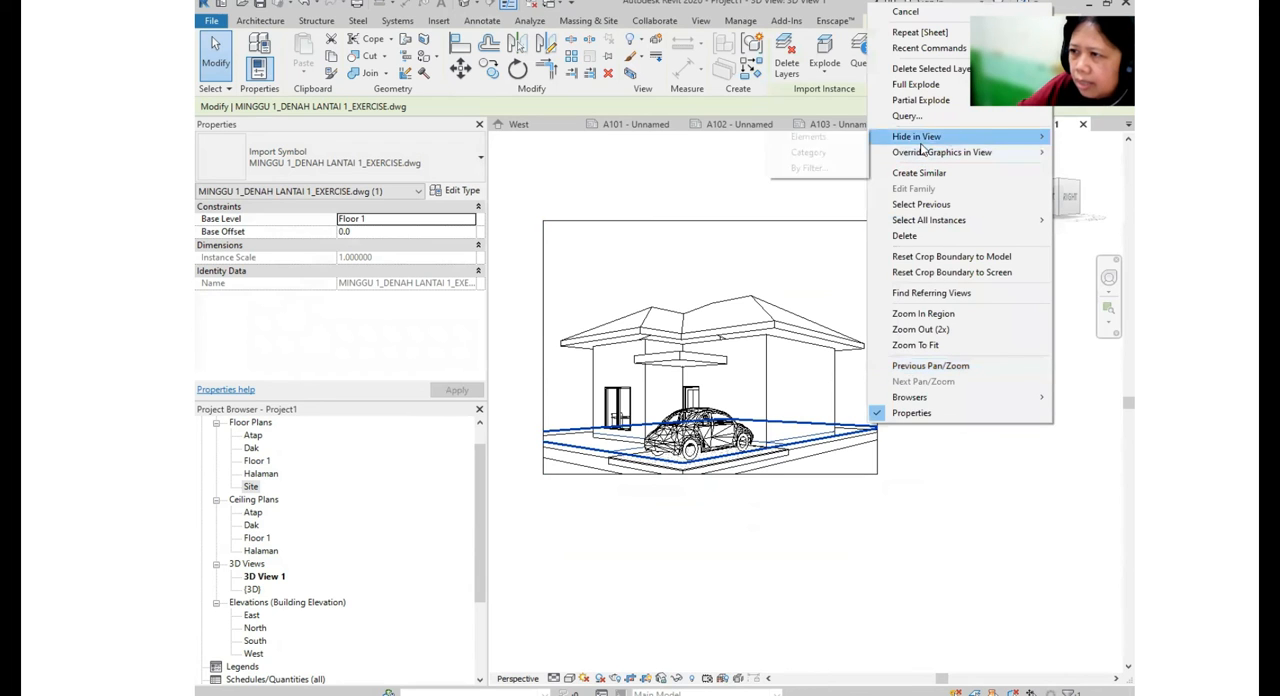
left_click(810, 152)
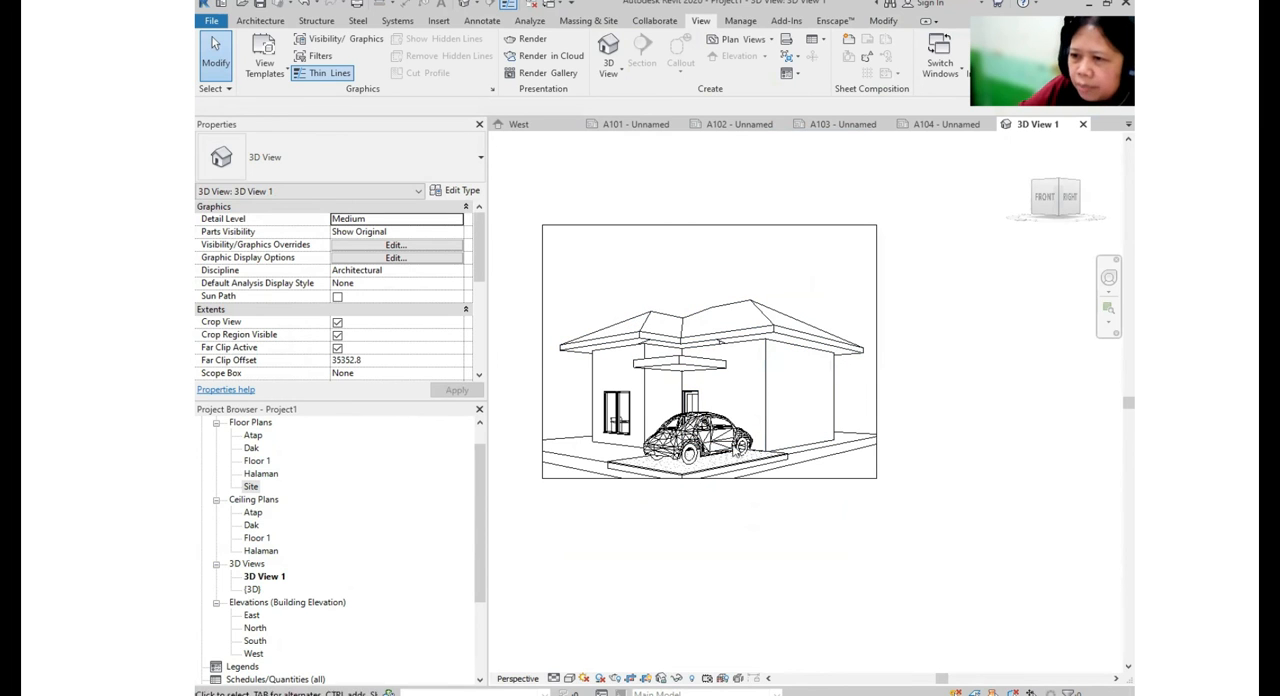
- Render the exterior camera view at Draft quality and close the rendering settings
left_click(530, 39)
left_click(322, 69)
left_click(262, 38)
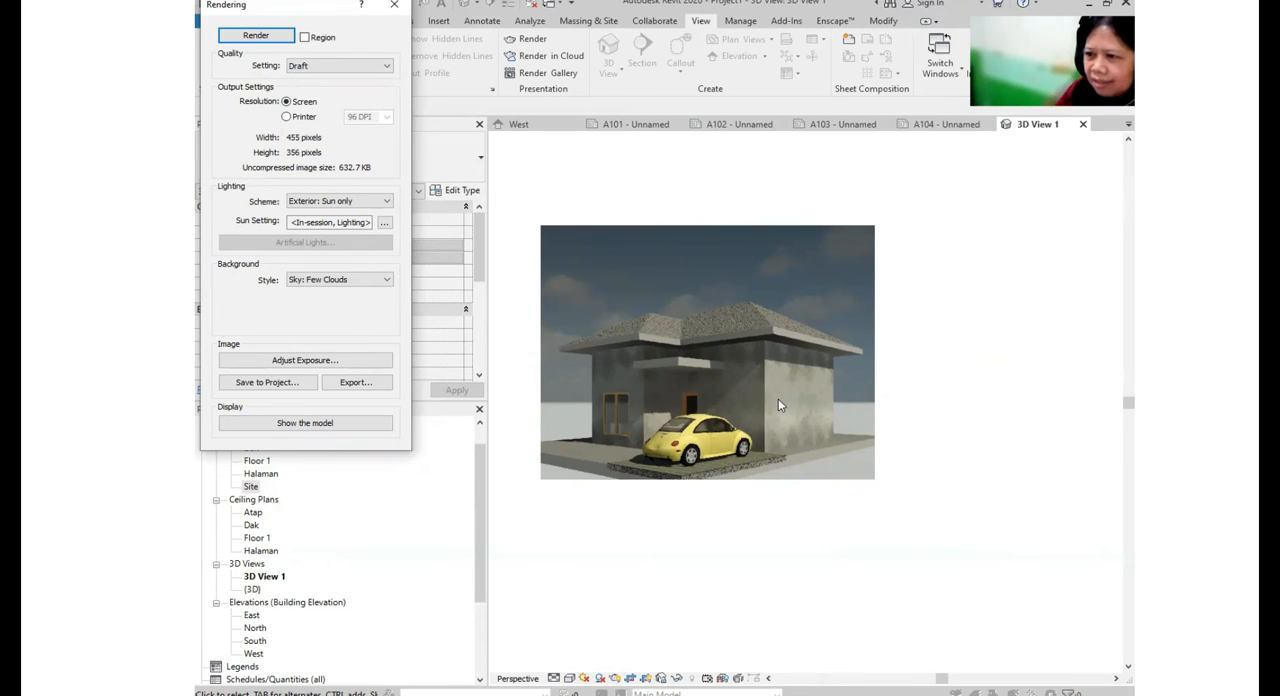
left_click(394, 5)
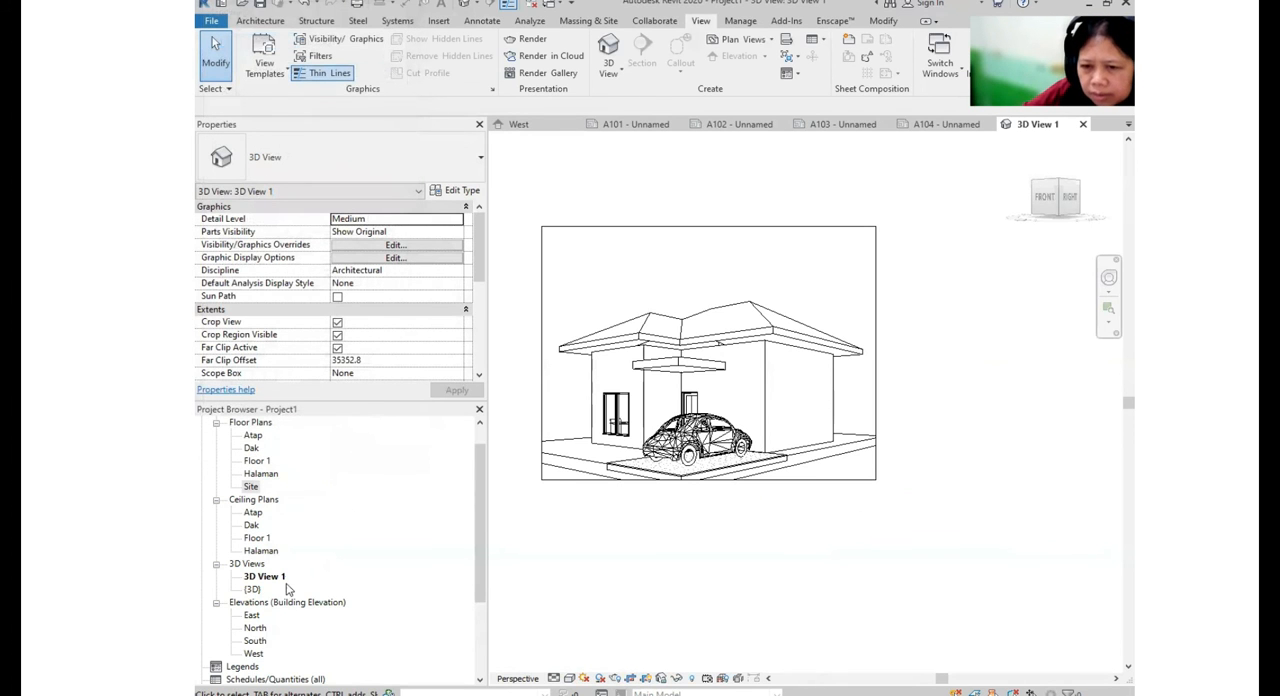
- Place a perspective camera in the Floor 1 plan at the northeast corner of the living and dining room, aimed southwest past the sofas
scroll(242, 476, "up", 2)
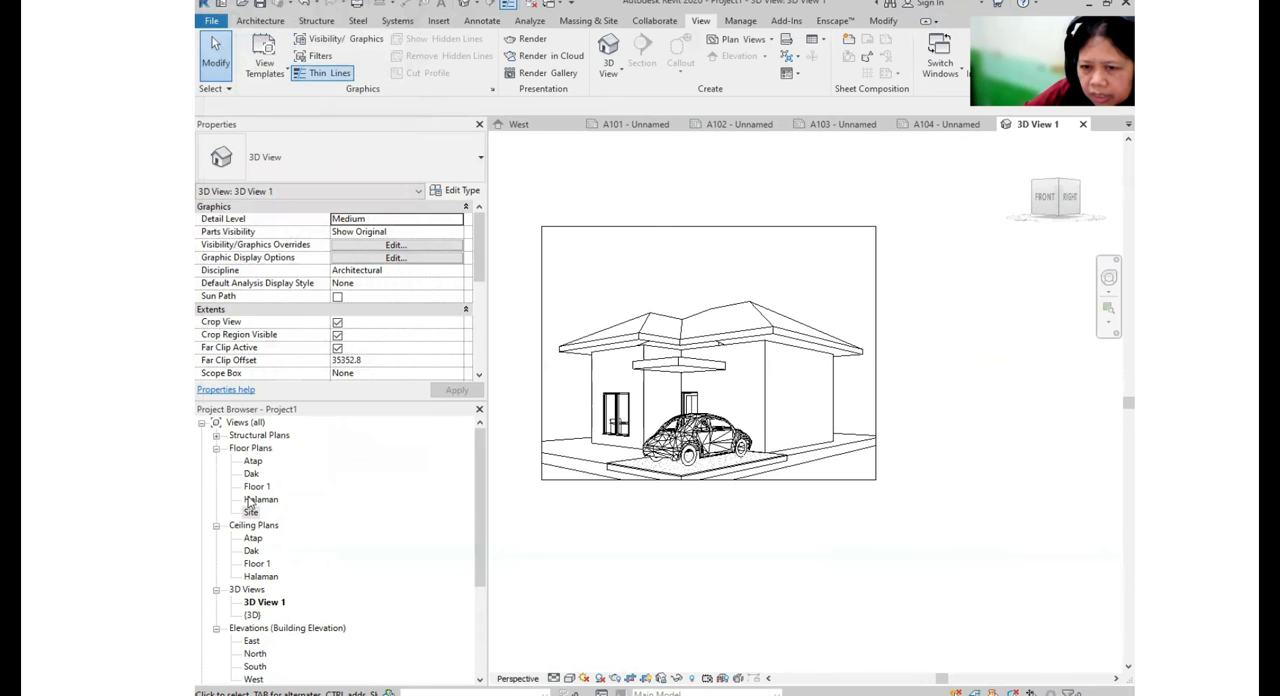
left_click(257, 487)
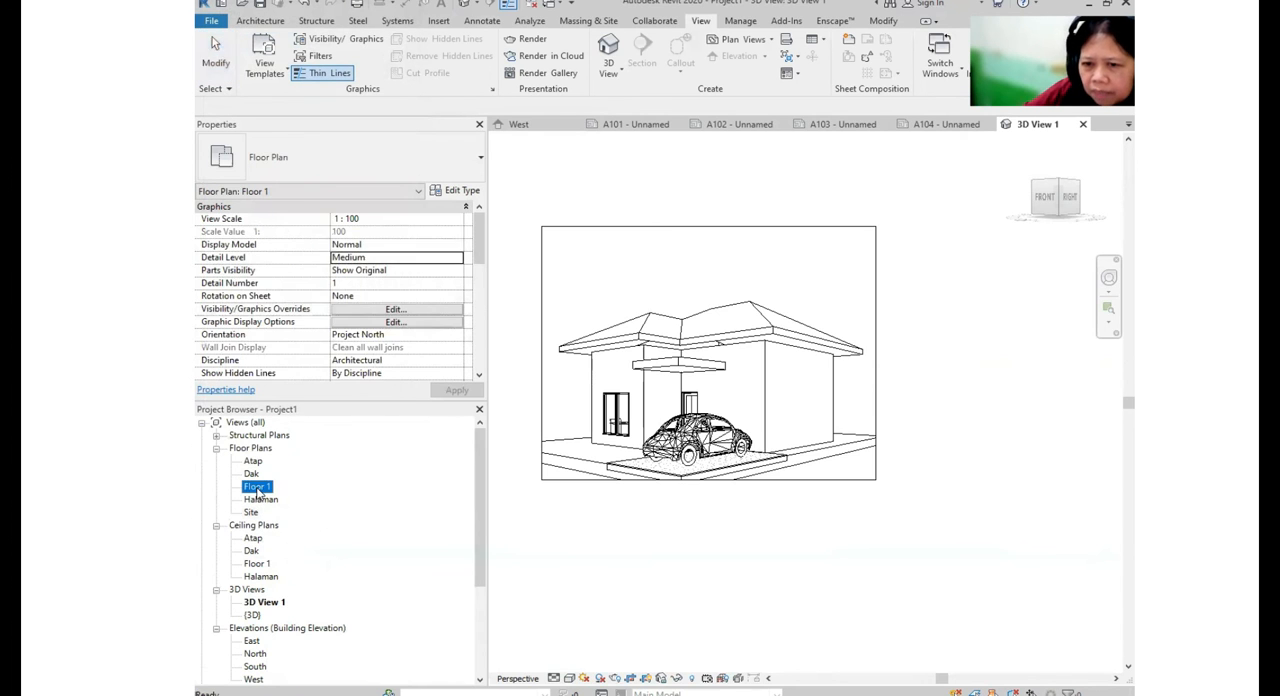
double_click(257, 490)
scroll(523, 442, "down", 2)
scroll(658, 382, "up", 2)
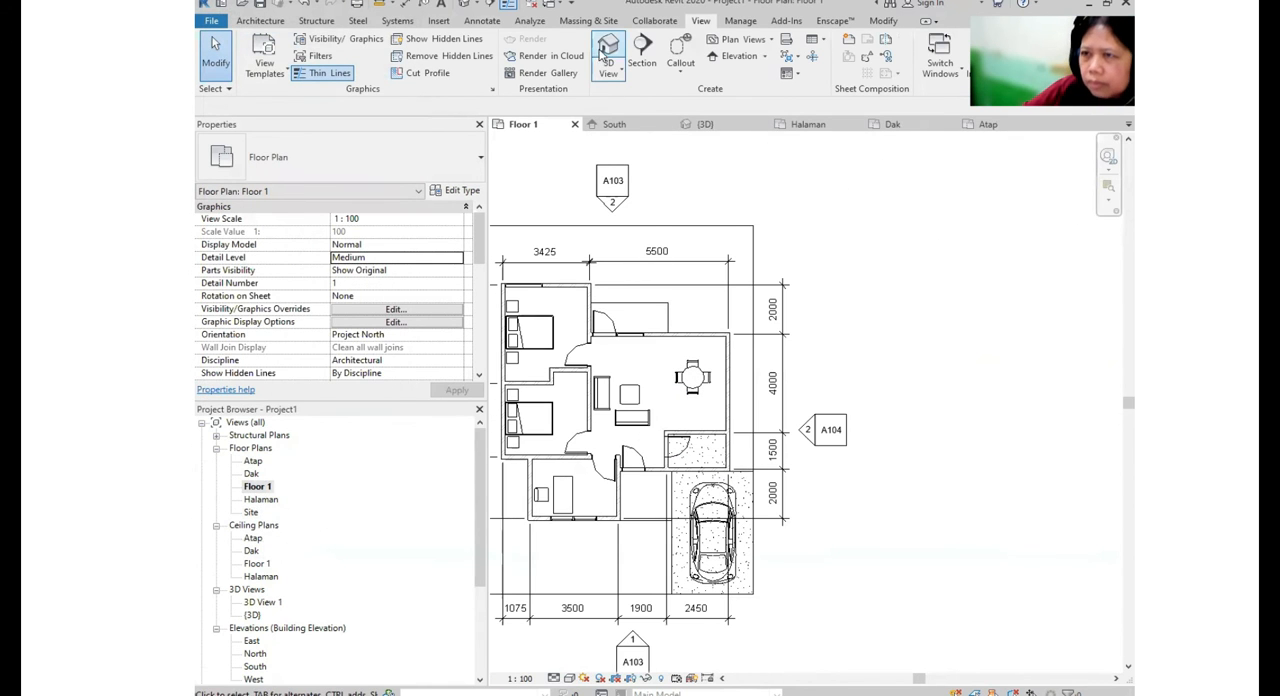
left_click(608, 72)
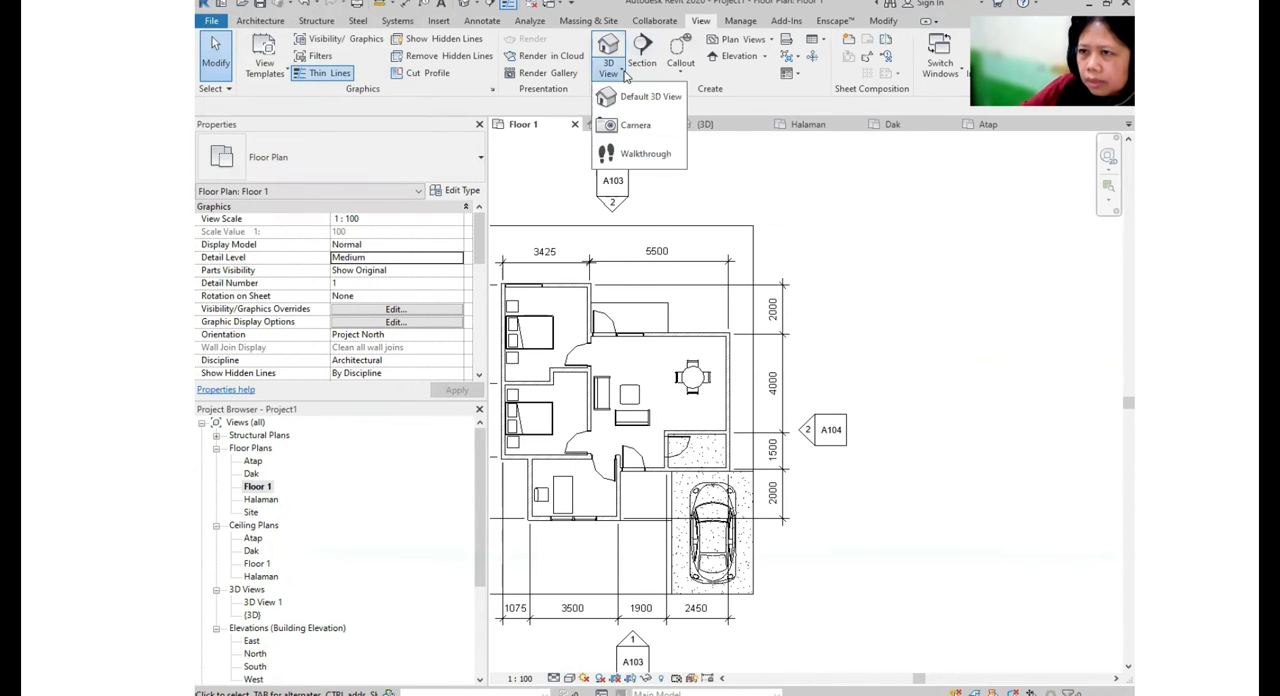
left_click(636, 125)
left_click(720, 343)
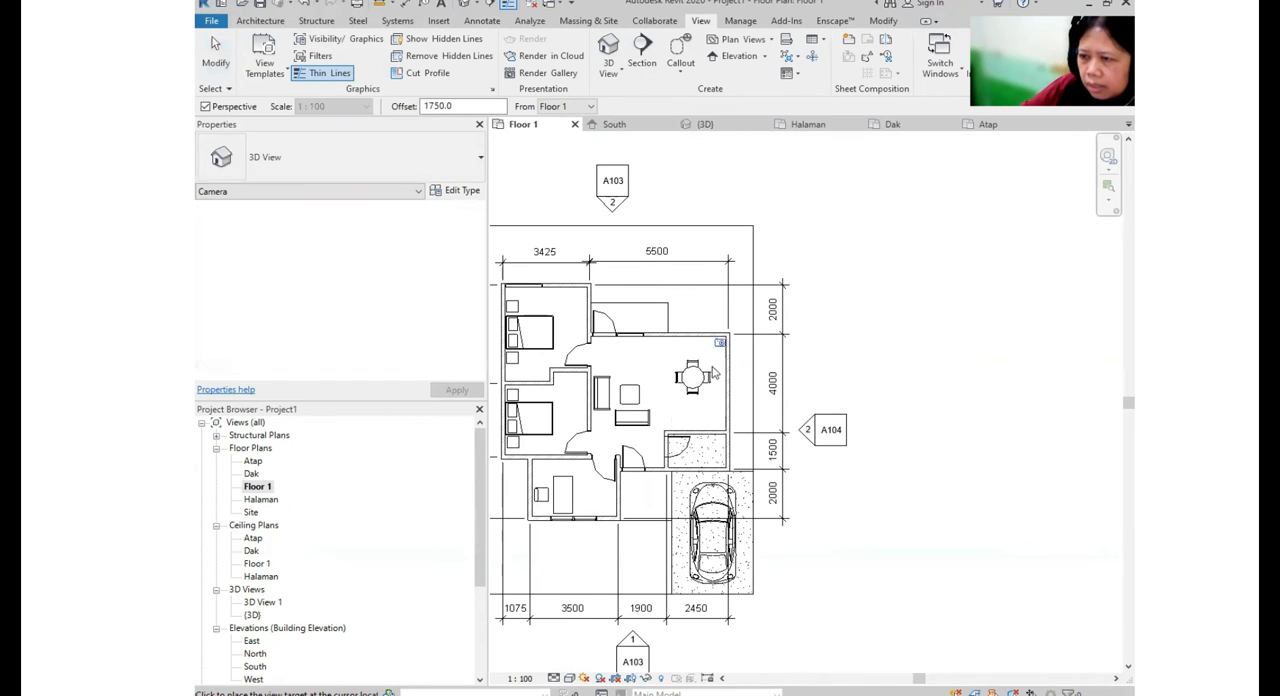
left_click(586, 457)
- Adjust the interior camera view's crop region on all four sides to frame the sofas, coffee table, doors and part of the dining table
left_click_drag(894, 367, 949, 367)
left_click_drag(778, 263, 778, 306)
left_click_drag(771, 478, 778, 536)
left_click_drag(608, 421, 622, 427)
left_click_drag(949, 422, 932, 425)
scroll(872, 416, "up", 1)
middle_click_drag(868, 404, 841, 338)
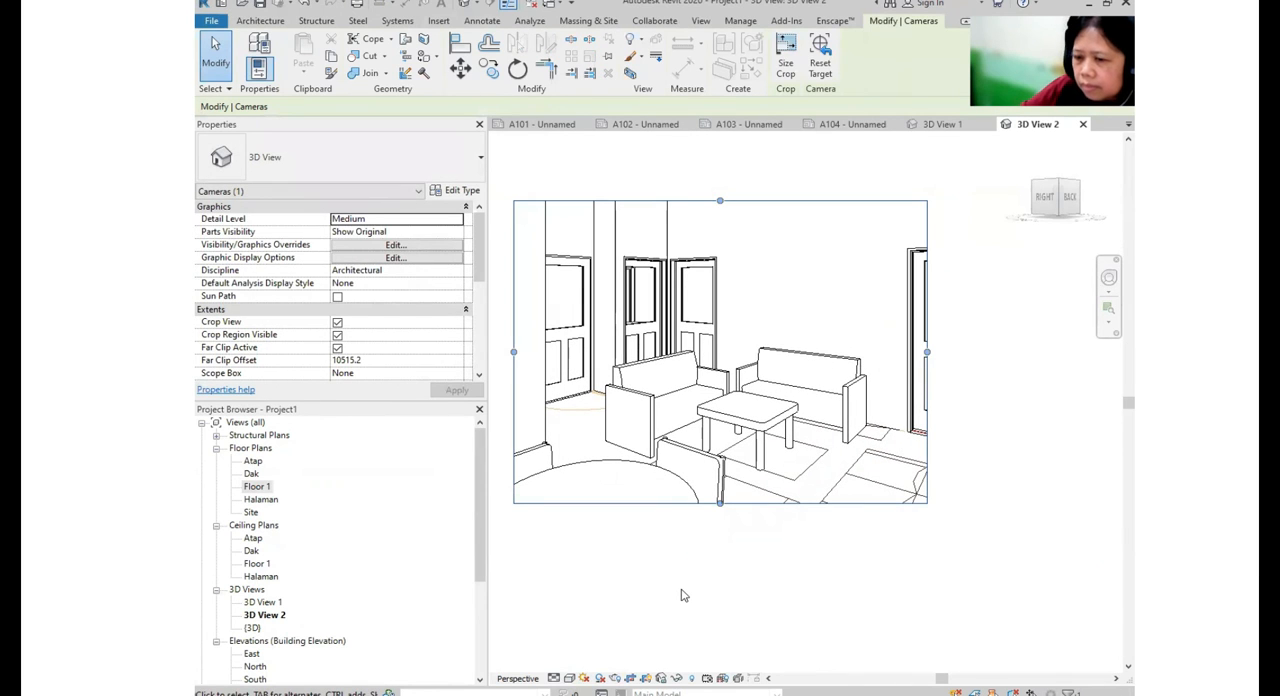
- Set the interior camera view's visual style to Consistent Colors
left_click(569, 678)
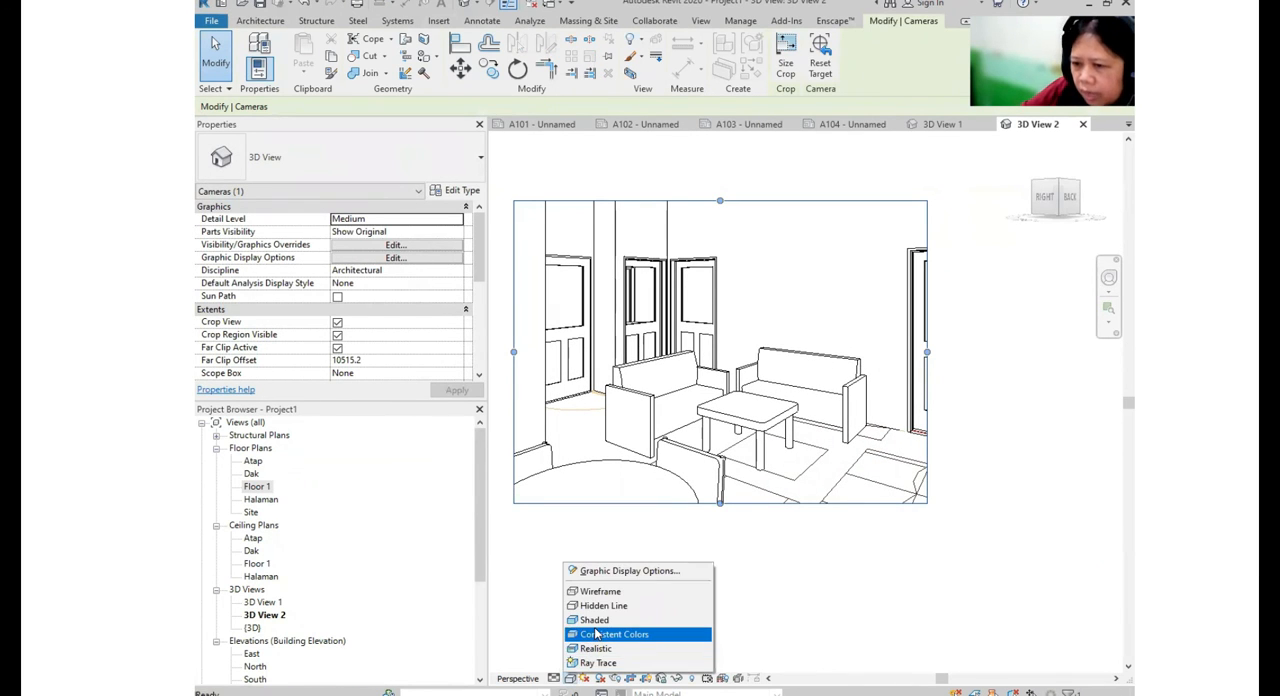
left_click(597, 635)
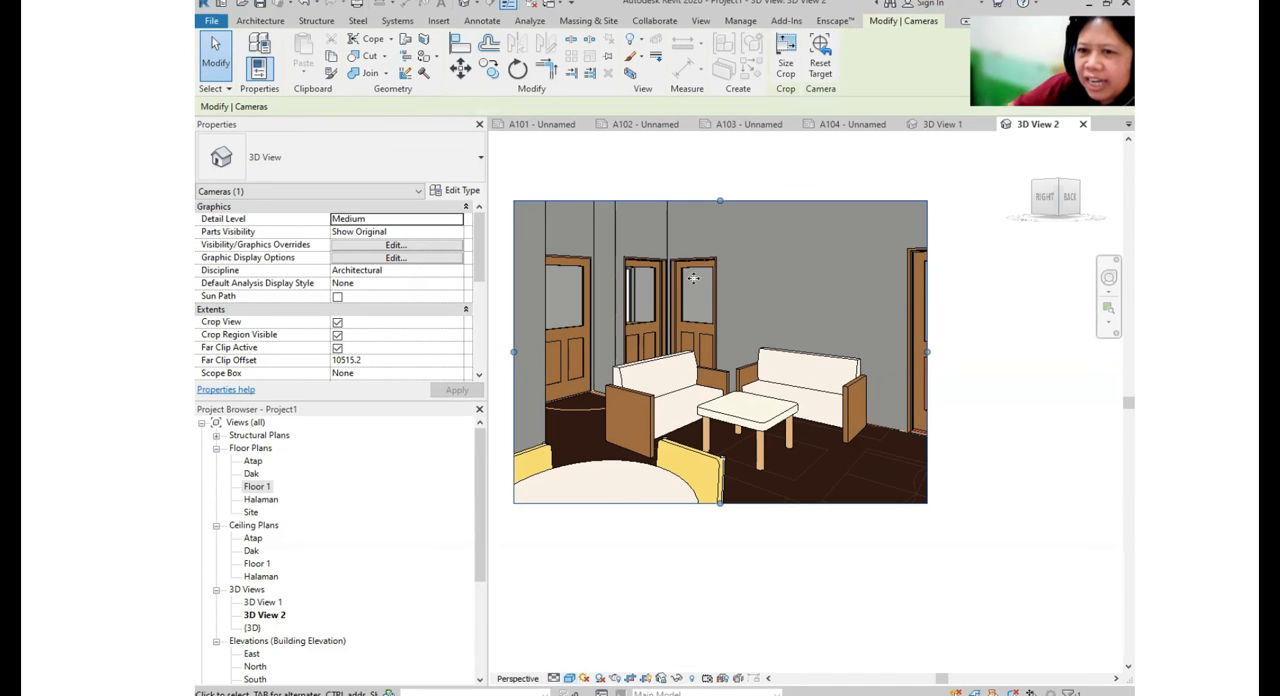
scroll(784, 388, "up", 1)
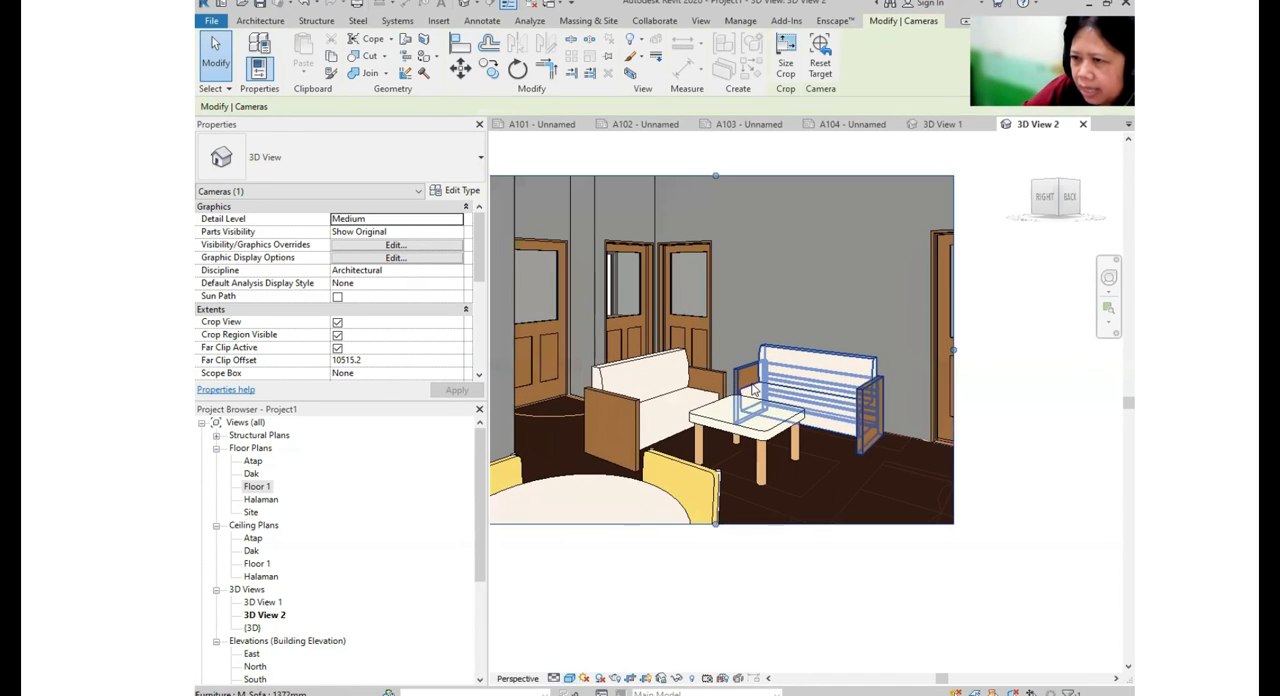
scroll(784, 388, "down", 1)
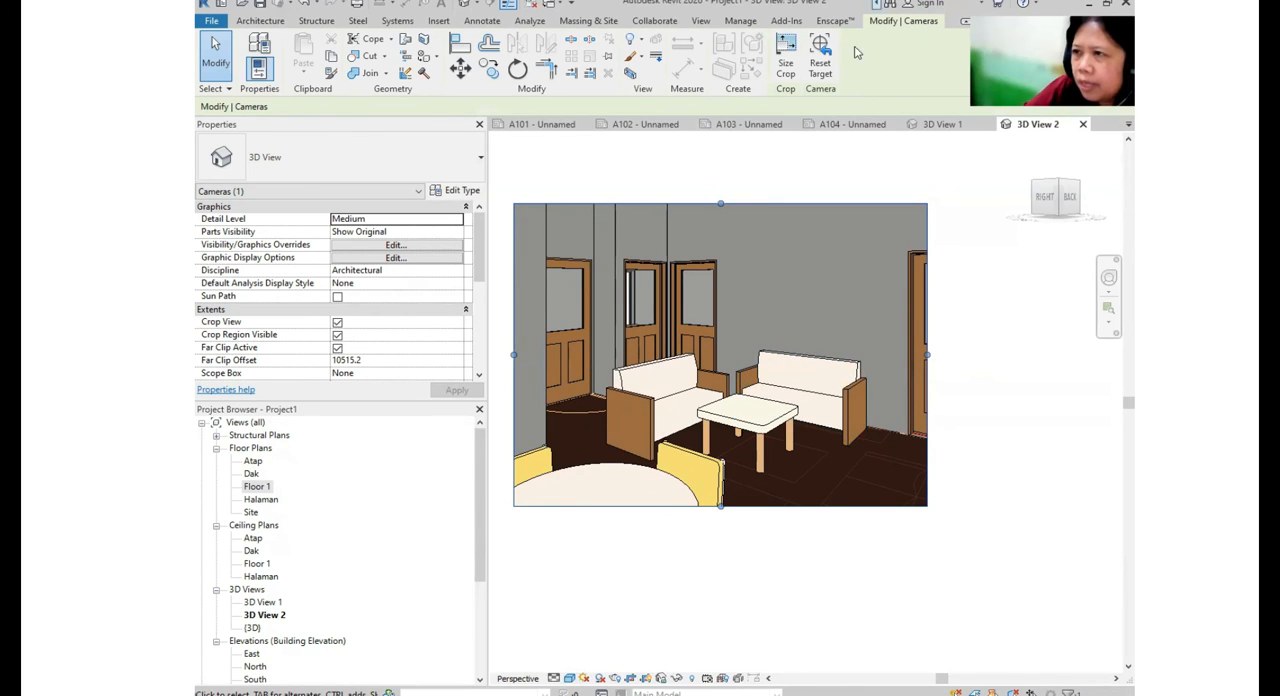
left_click(824, 21)
left_click(210, 50)
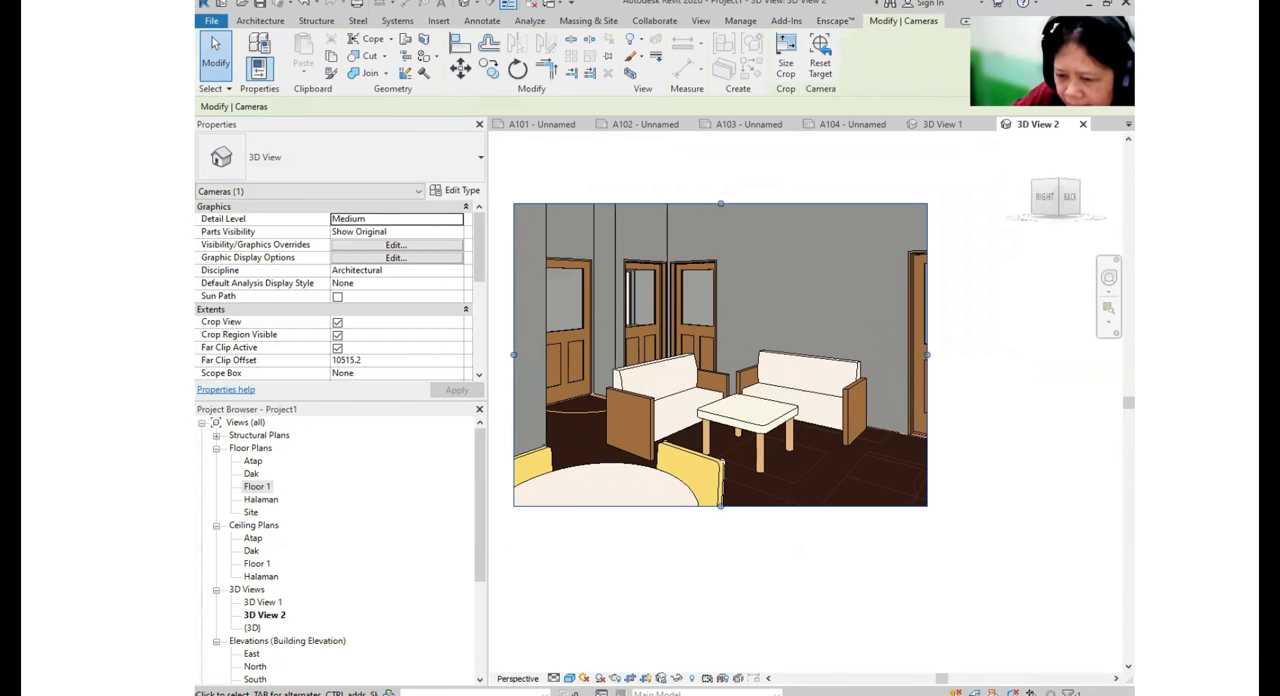
- Preview the interior camera view 3D View 2 in the Enscape render window and close the preview
left_click(519, 647)
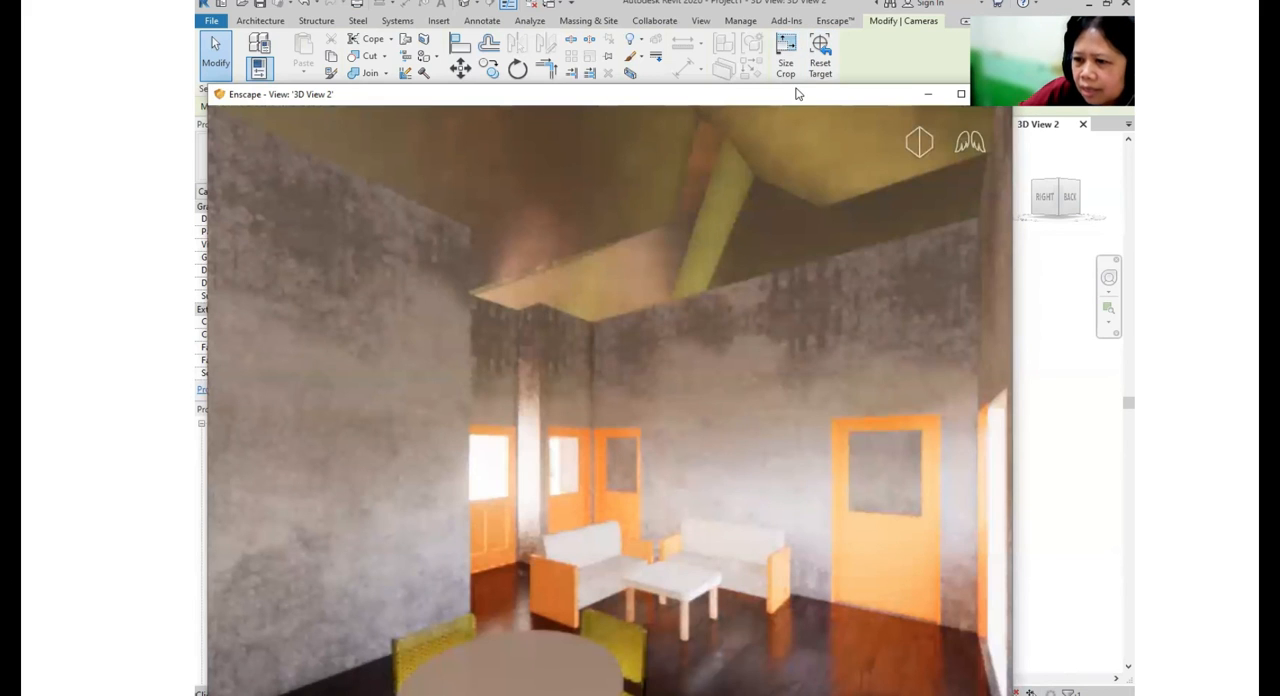
left_click_drag(797, 93, 807, 3)
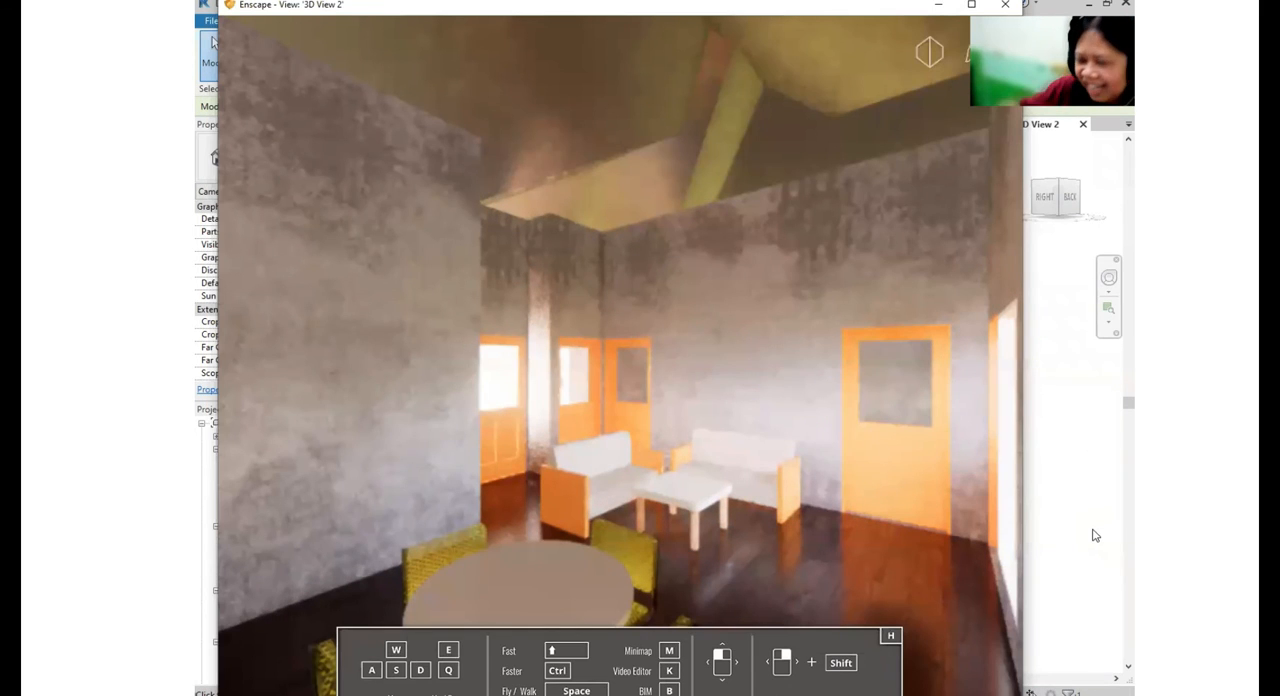
key("ctrl")
key("ctrl")
key("ctrl")
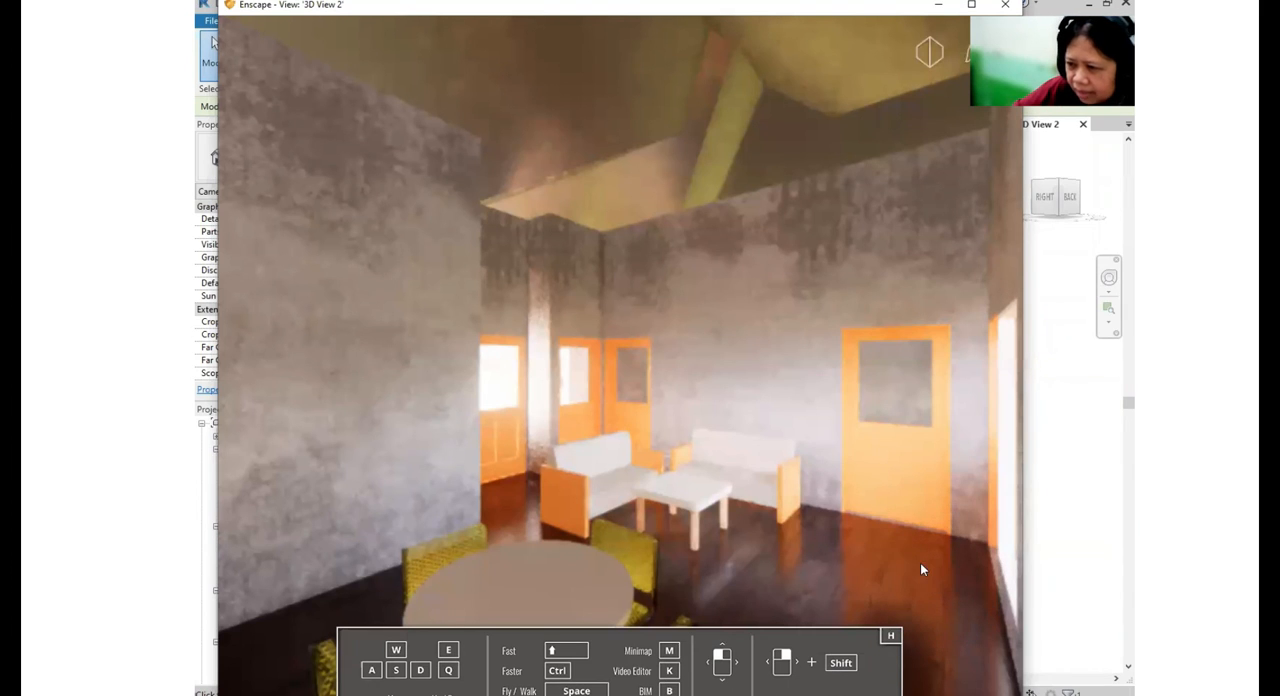
key("ctrl")
key("ctrl")
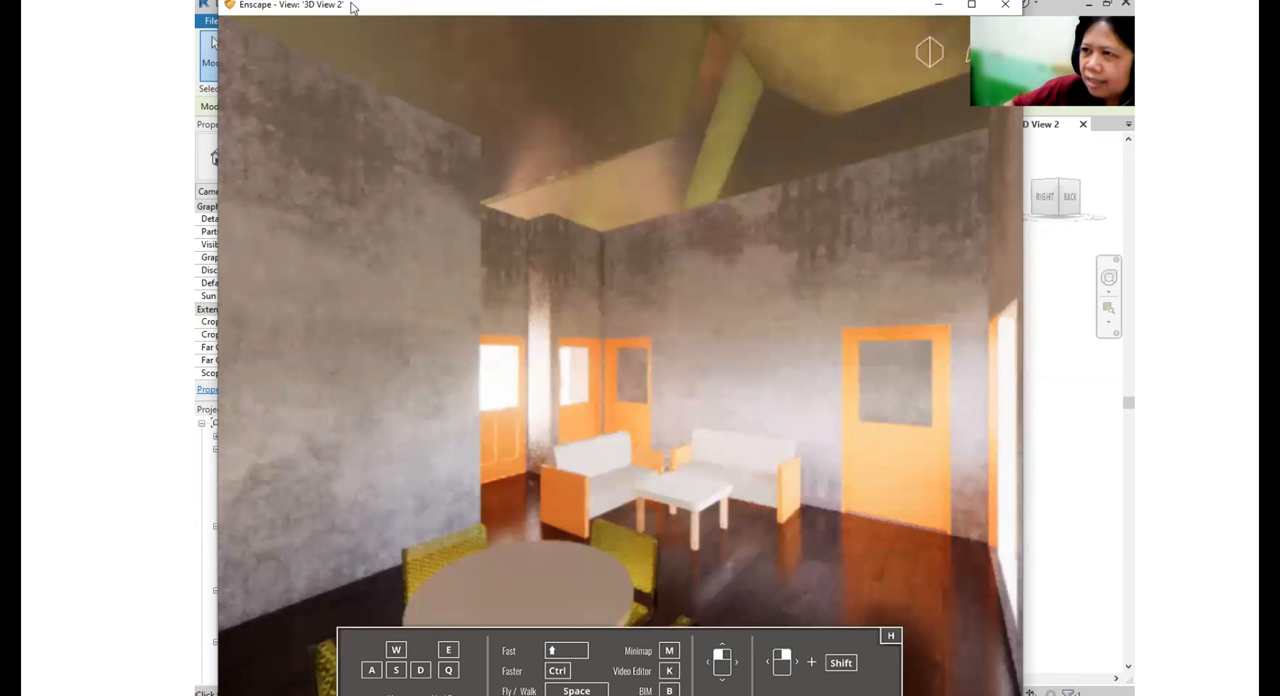
left_click_drag(652, 8, 481, 60)
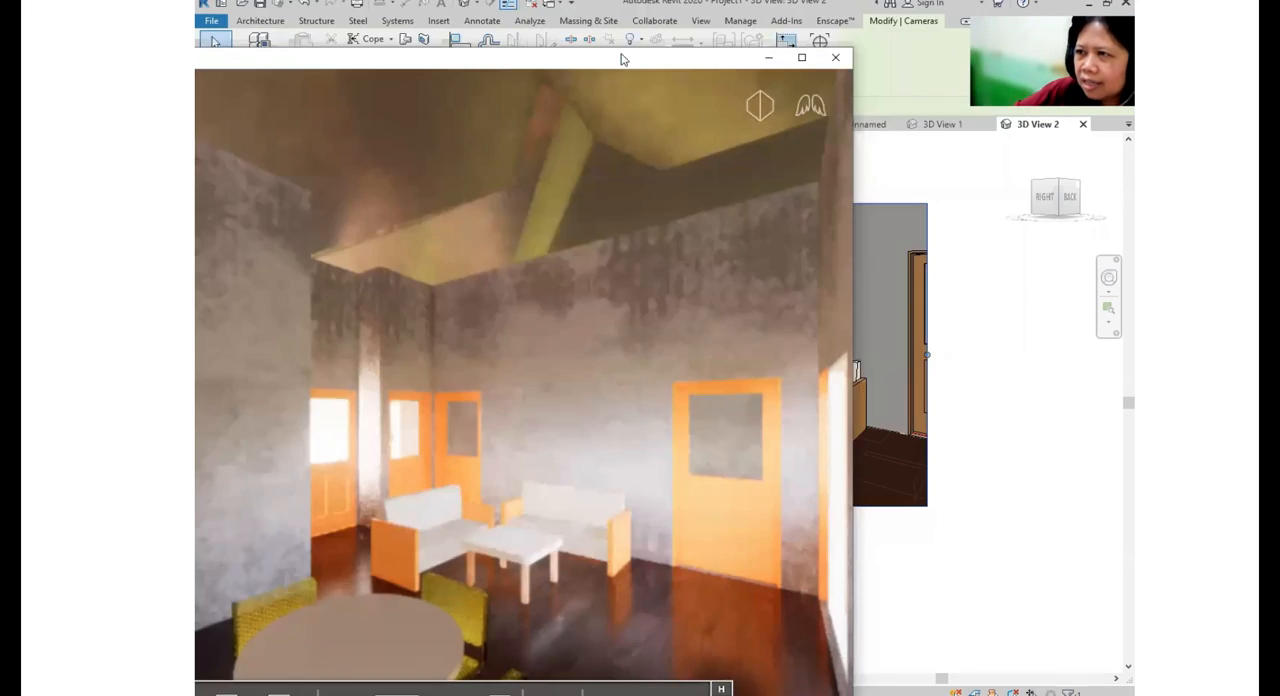
left_click(834, 58)
- Open sheet A101 containing the Floor 1 plan
scroll(280, 560, "down", 3)
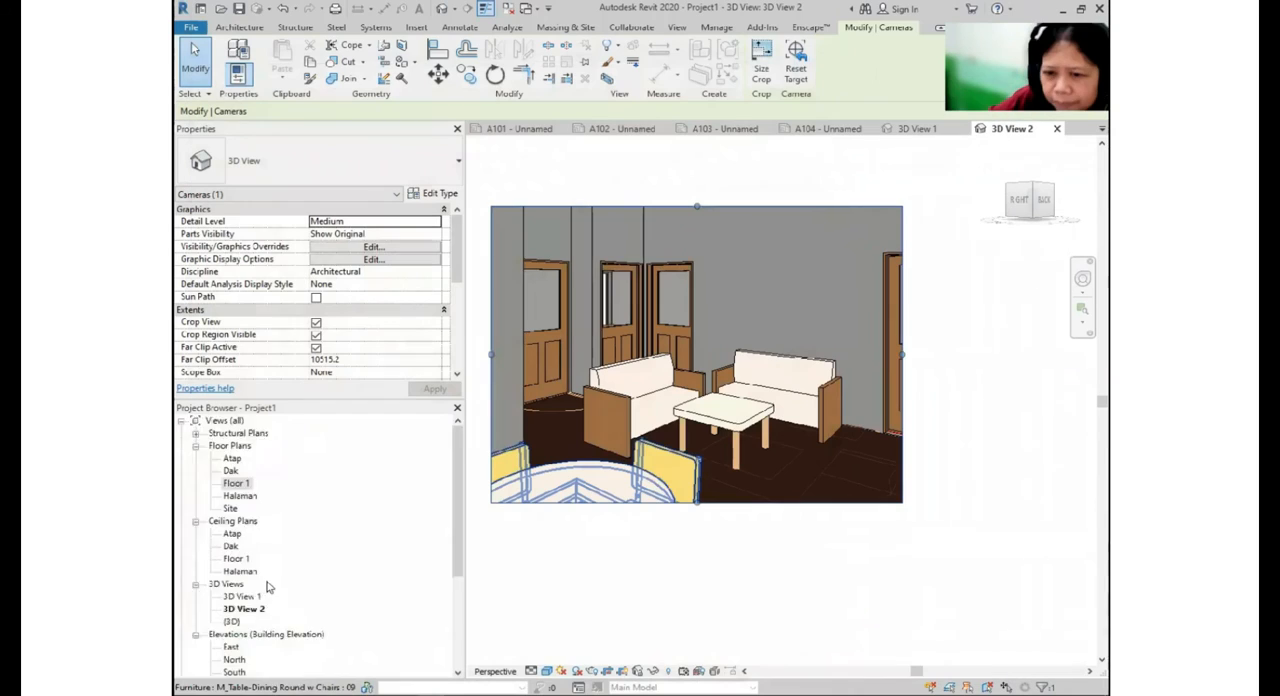
scroll(258, 642, "down", 4)
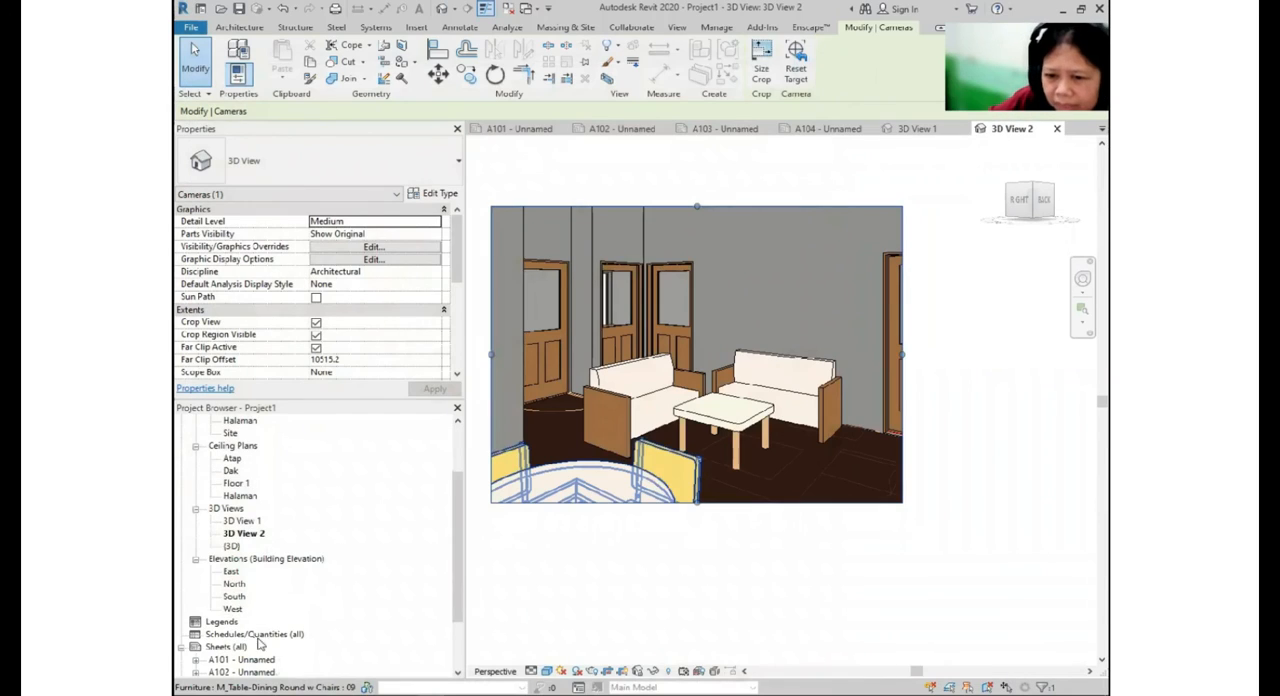
double_click(256, 637)
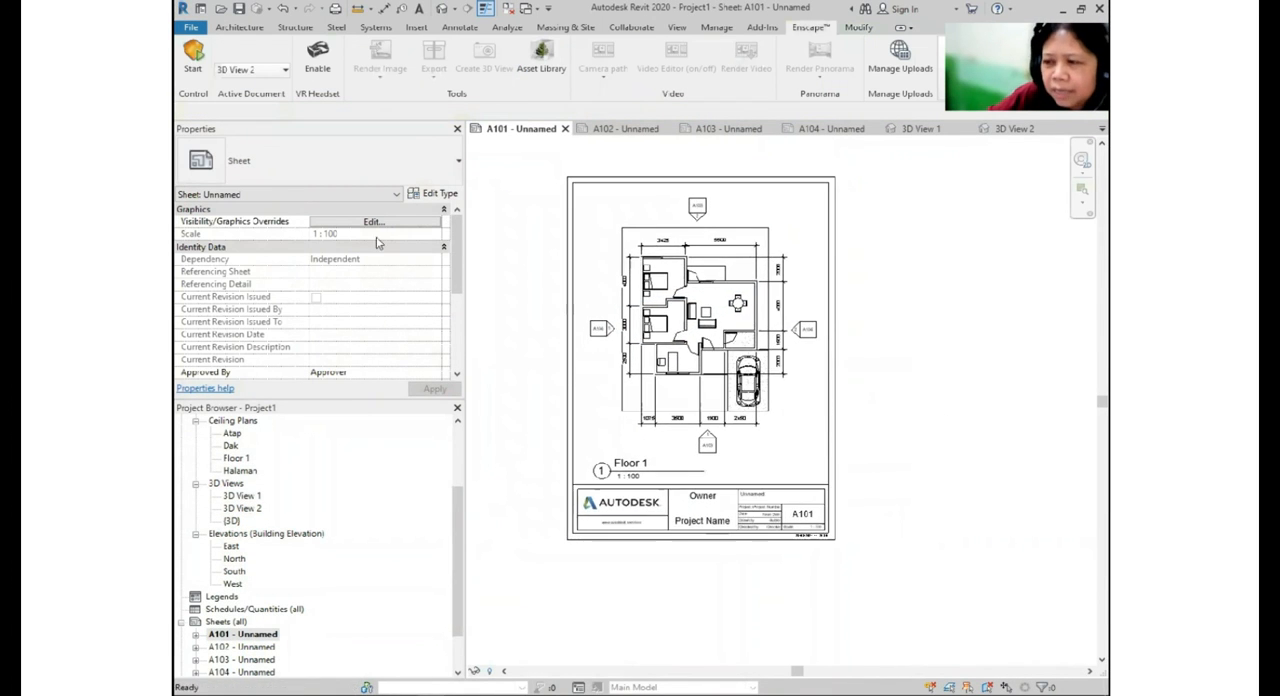
- Set up an image export of sheet A101 at 100% of actual size with a raster image quality of 150
left_click(222, 27)
left_click(203, 28)
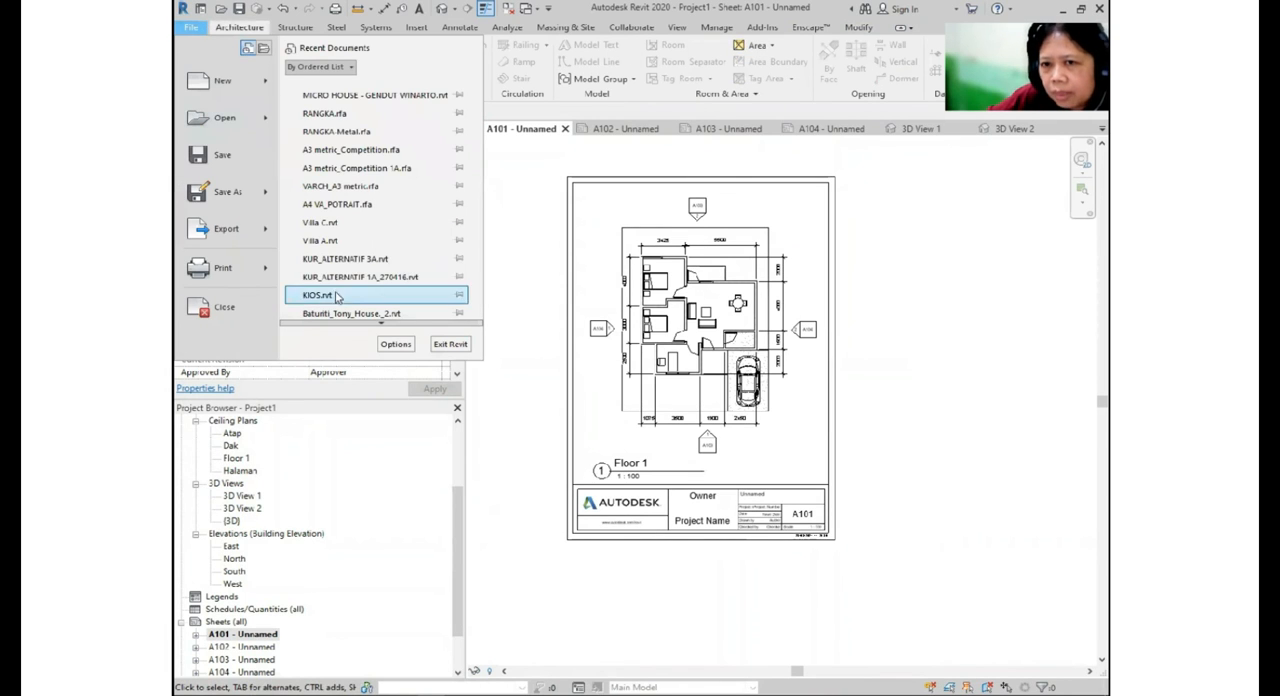
mouse_move(273, 243)
mouse_move(424, 321)
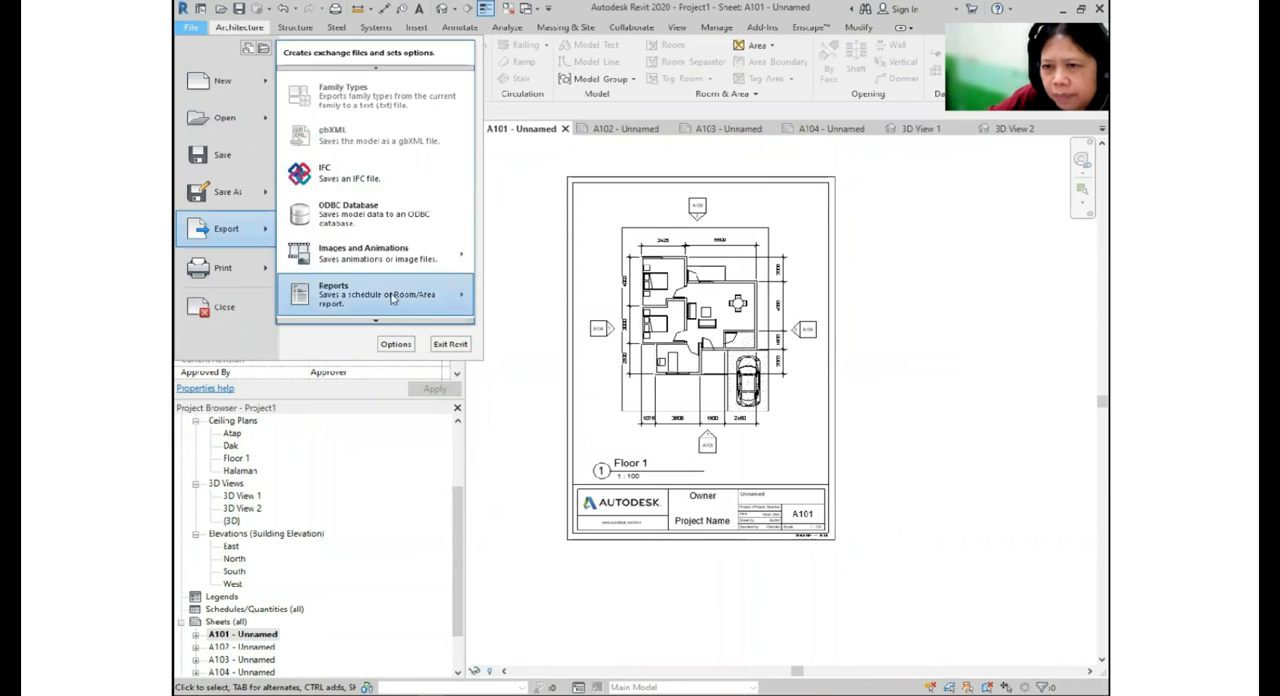
mouse_move(430, 255)
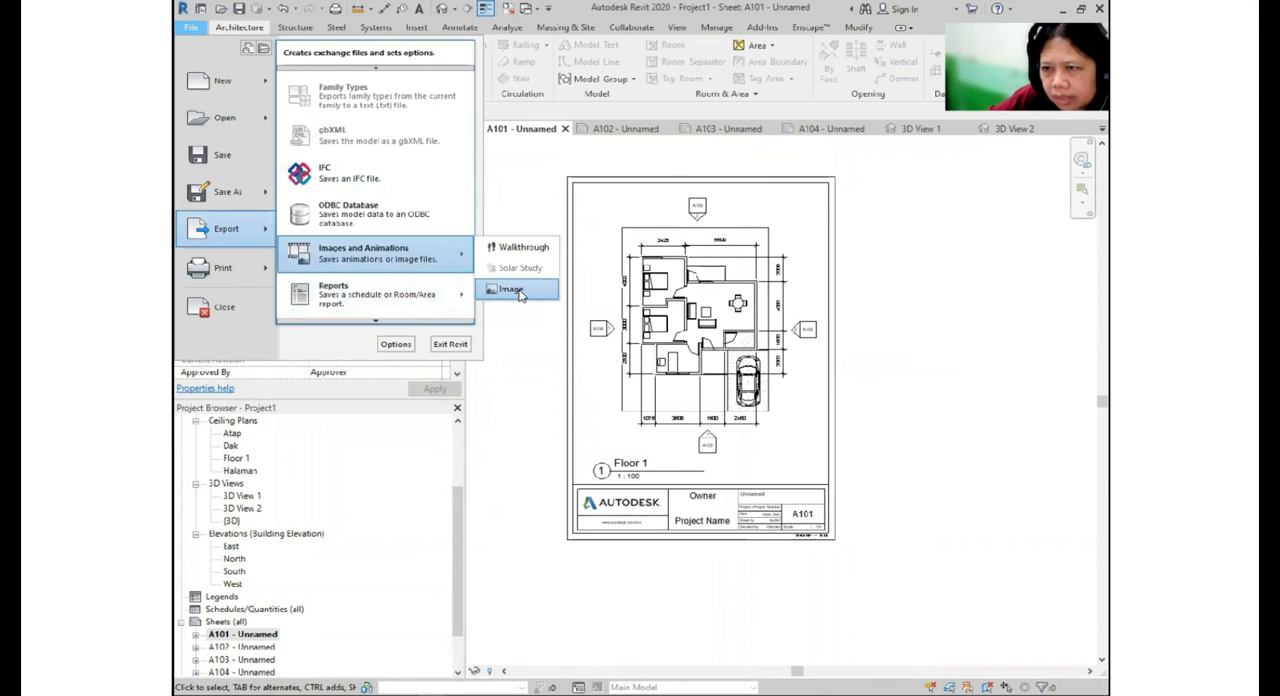
left_click(515, 290)
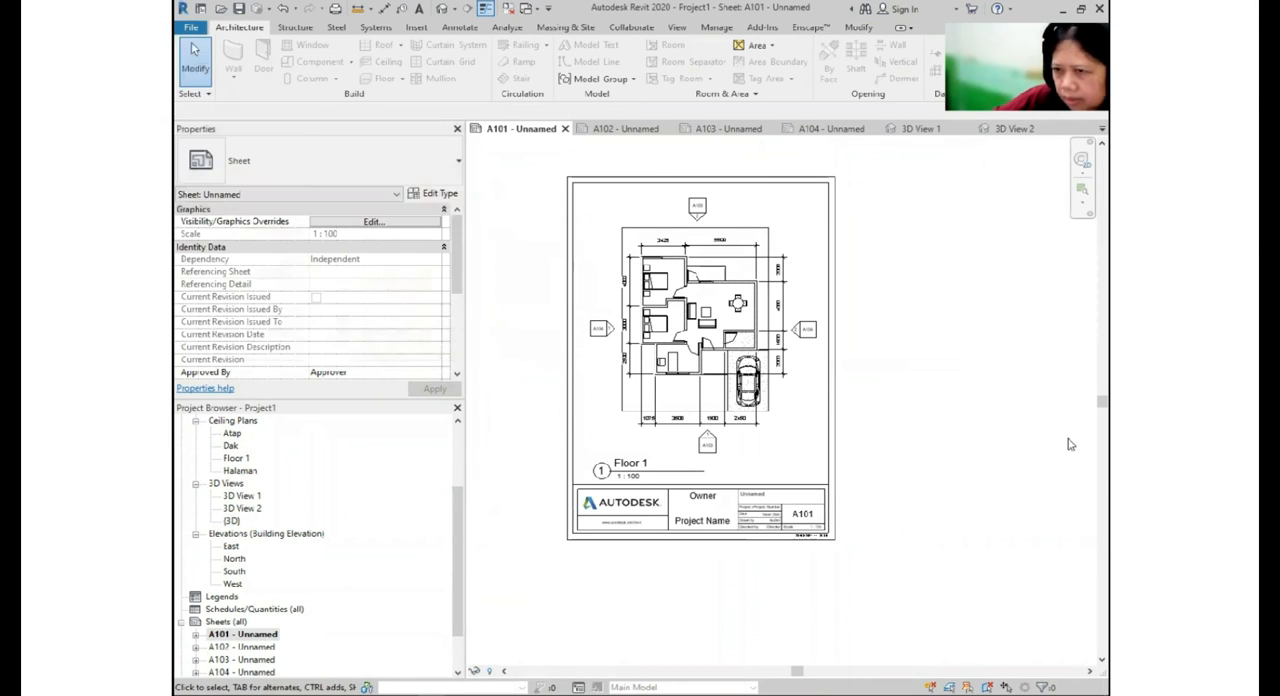
left_click(658, 351)
double_click(678, 369)
type("100")
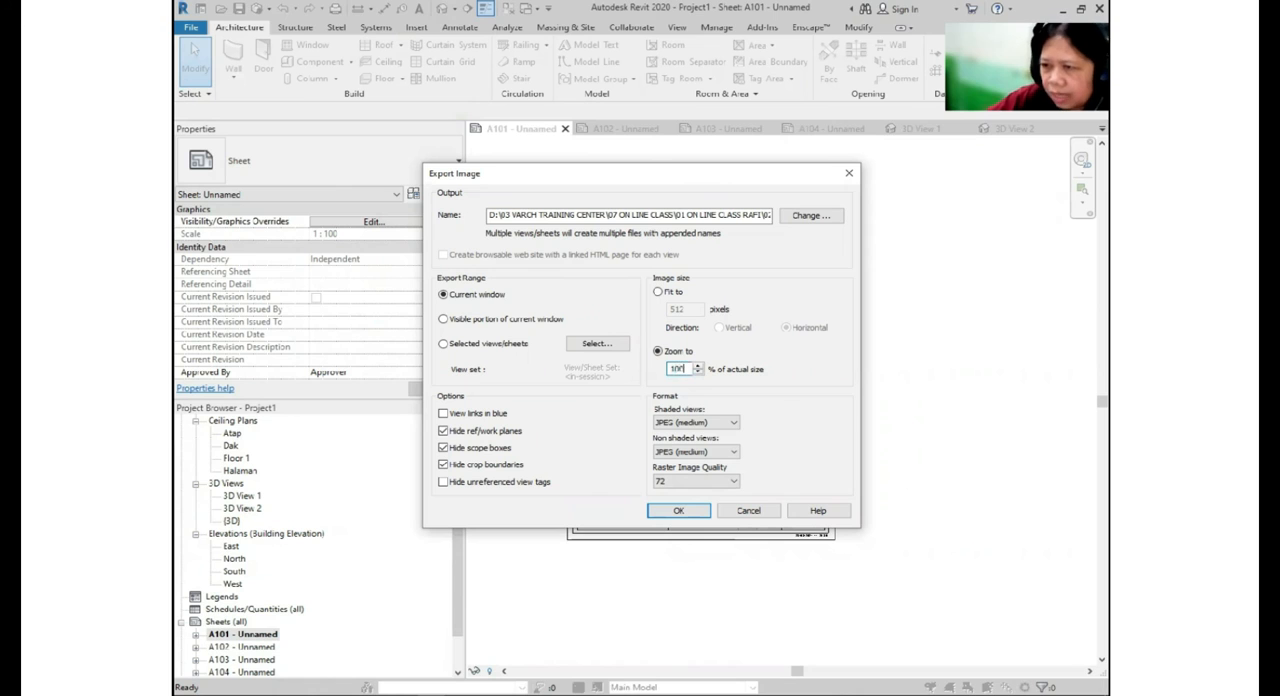
left_click(695, 481)
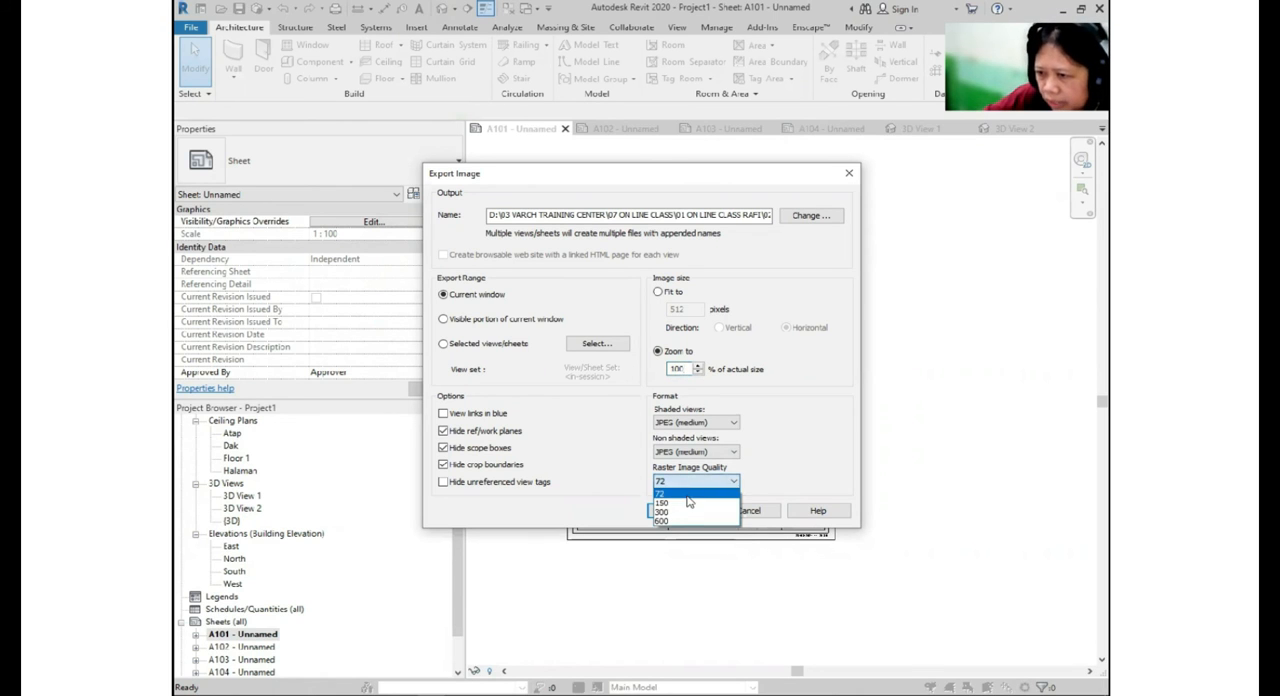
left_click(687, 504)
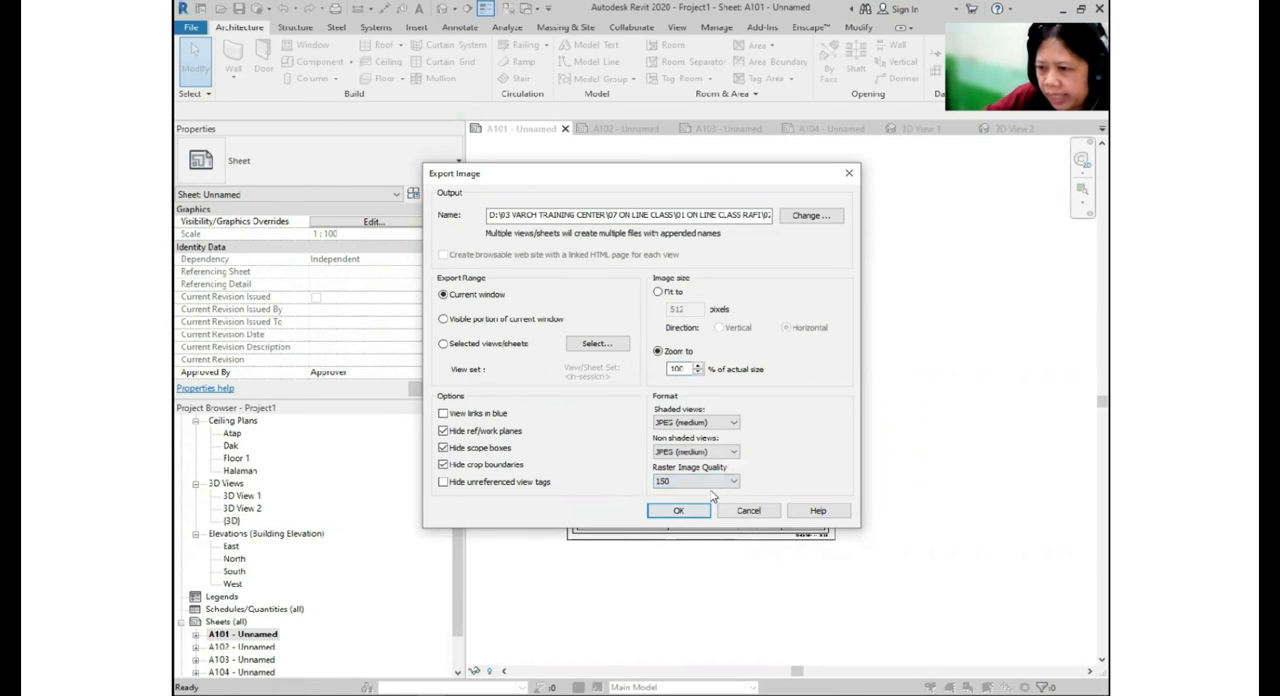
left_click(695, 481)
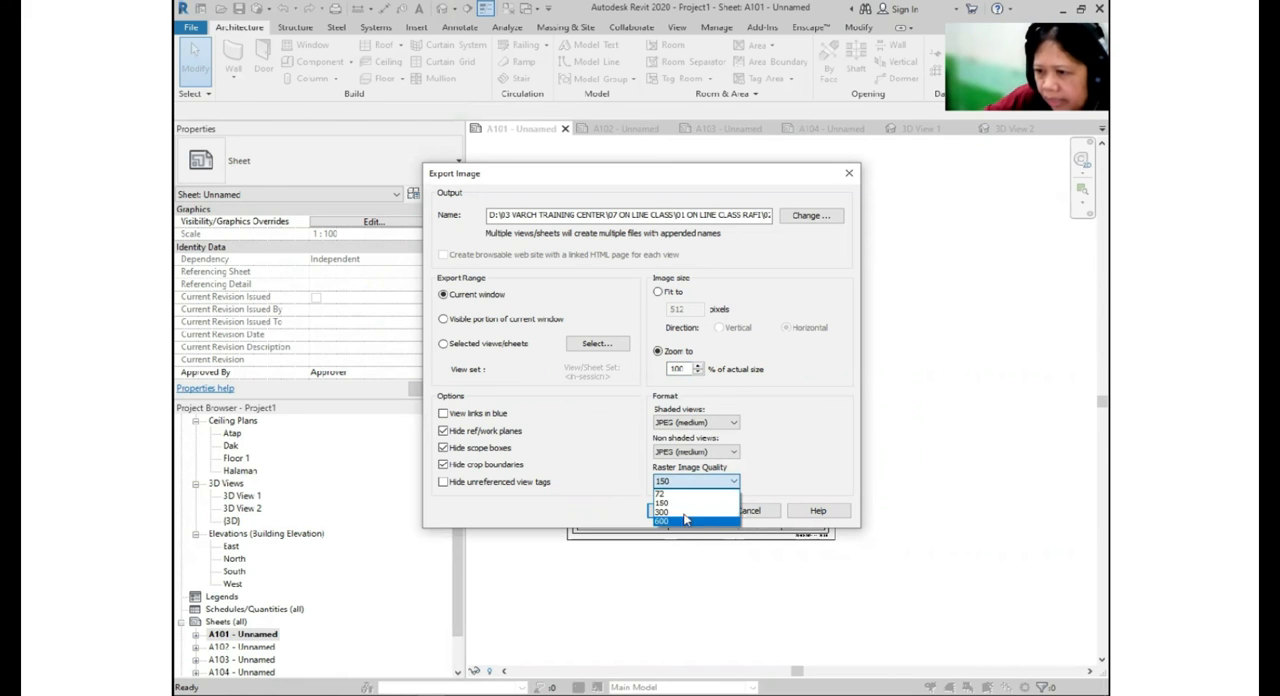
left_click(686, 505)
- Name the output file DENAH and export the sheet image
left_click(811, 216)
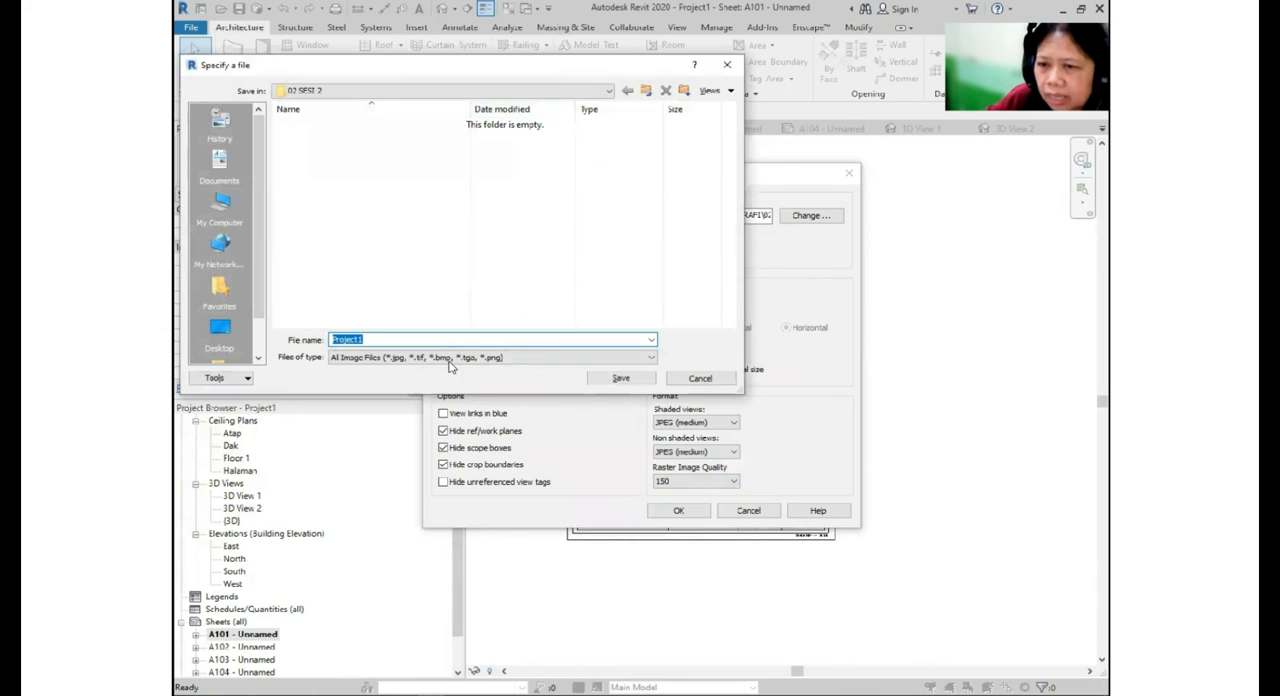
type("DENAH")
key("Return")
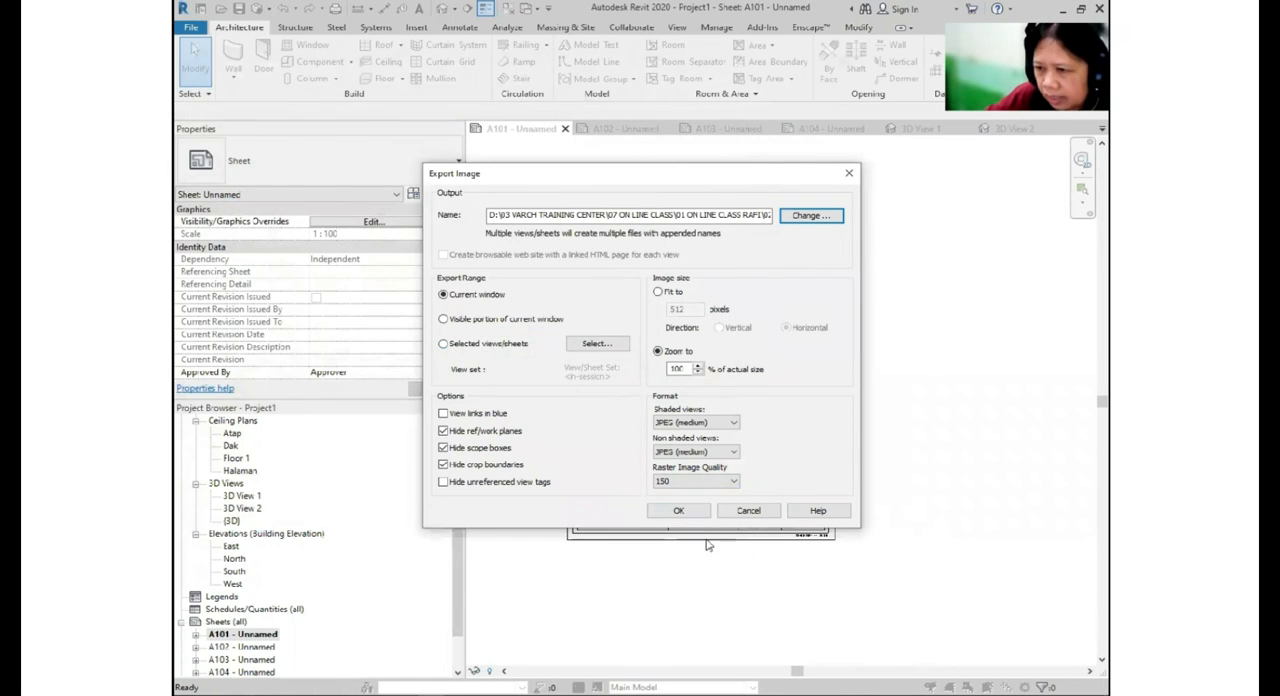
left_click(678, 510)
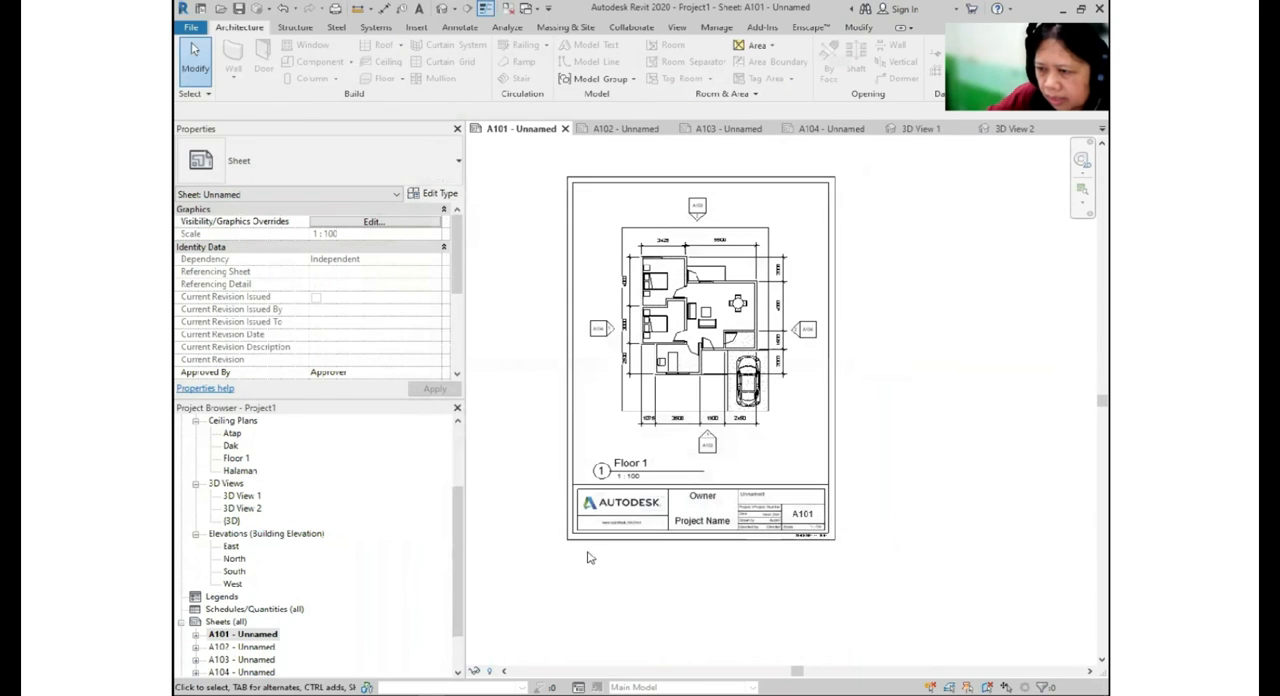
- Look at sheets A103 and A102 to check how their views are displayed
double_click(243, 659)
left_click(258, 647)
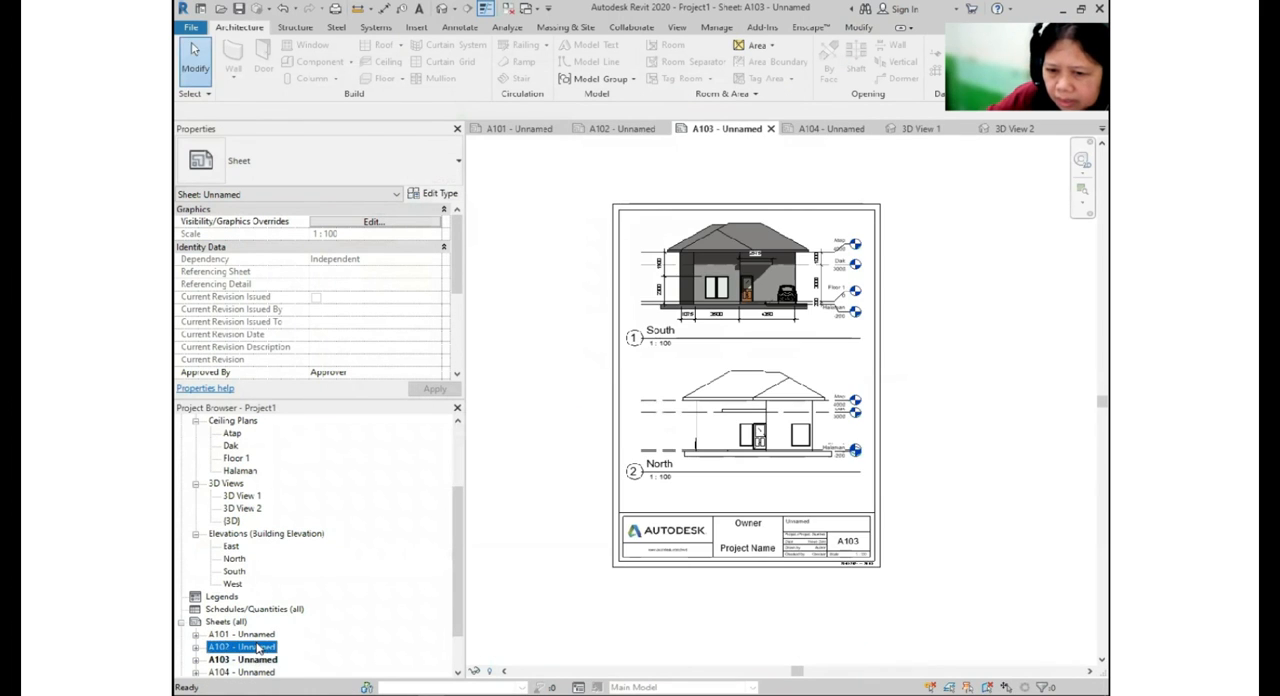
double_click(258, 647)
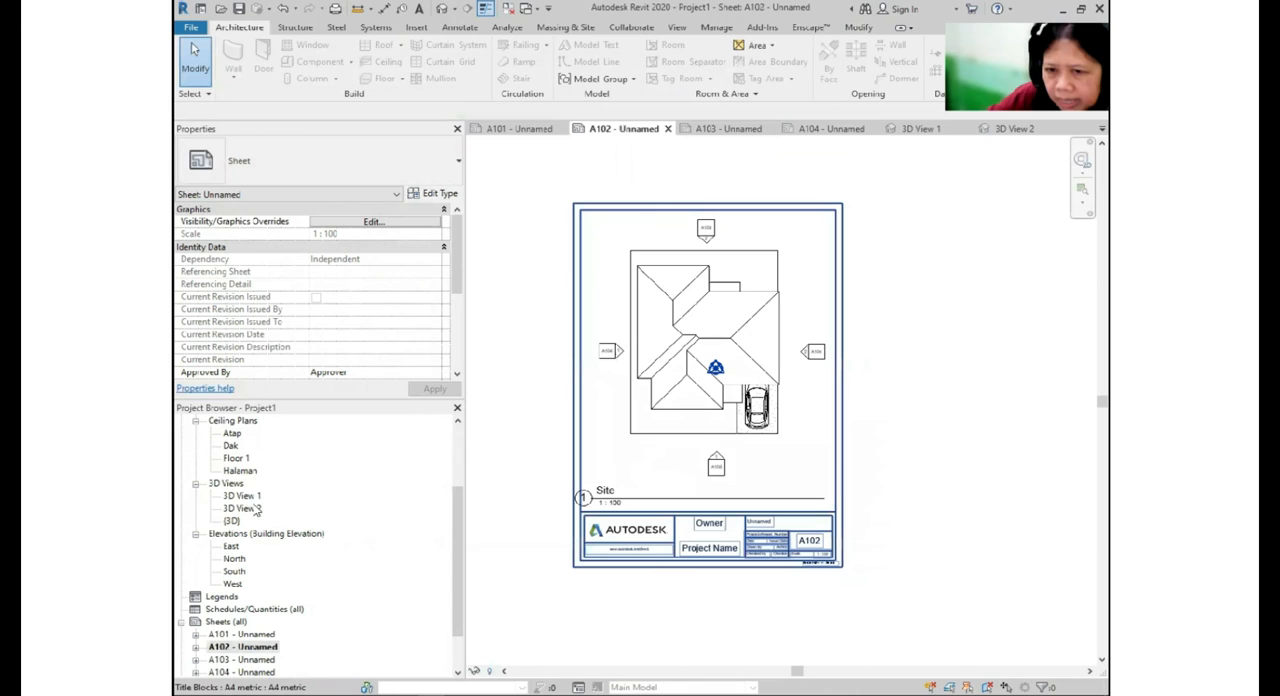
- Set the Site floor plan to the Shaded visual style and turn on its shadows
scroll(245, 472, "up", 1)
left_click(229, 453)
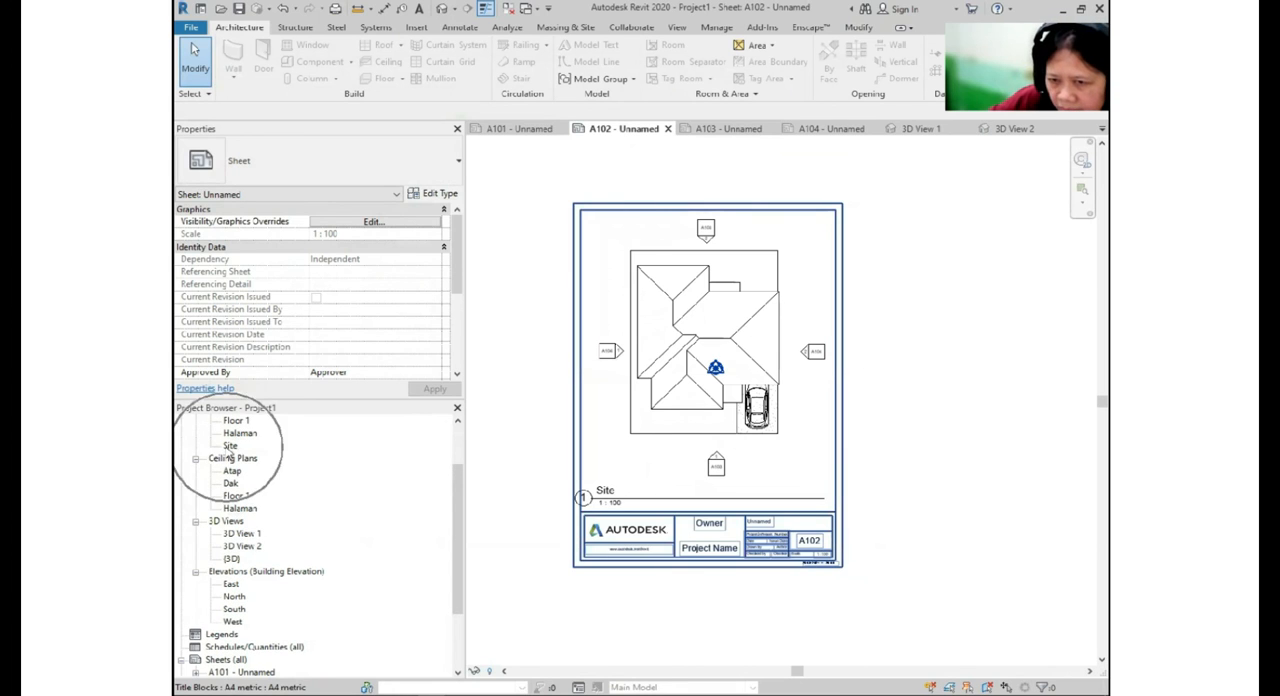
double_click(230, 446)
left_click(548, 671)
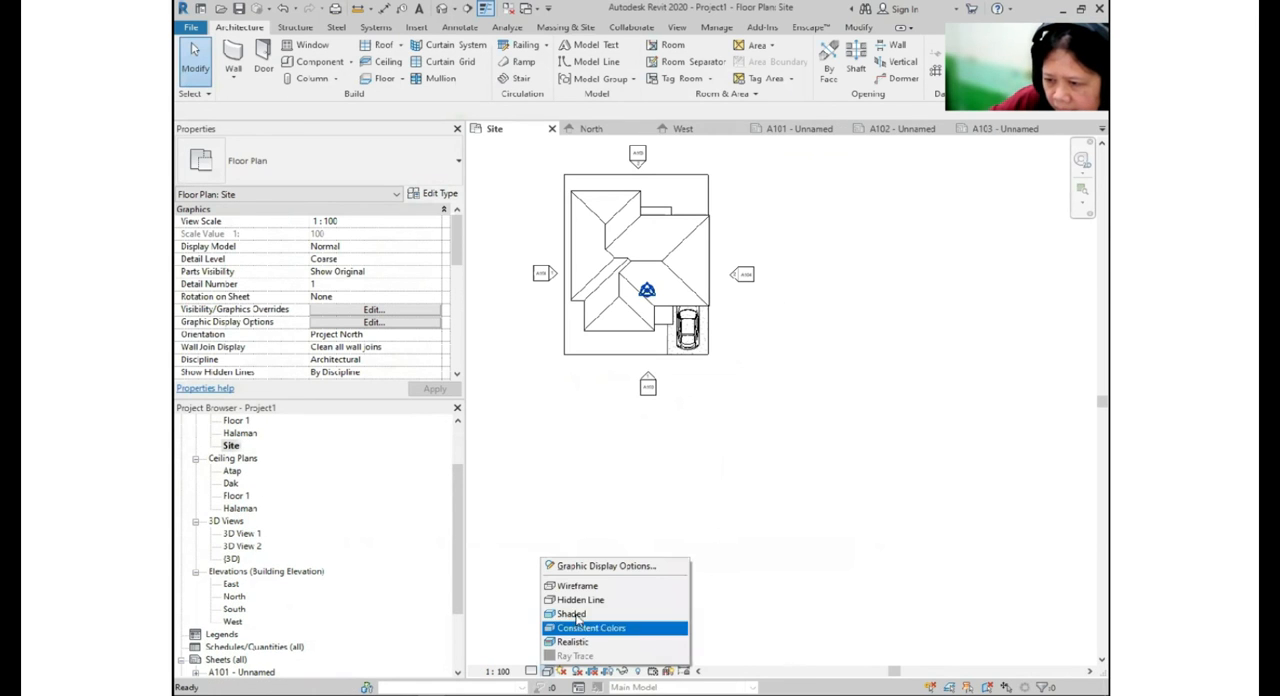
left_click(582, 615)
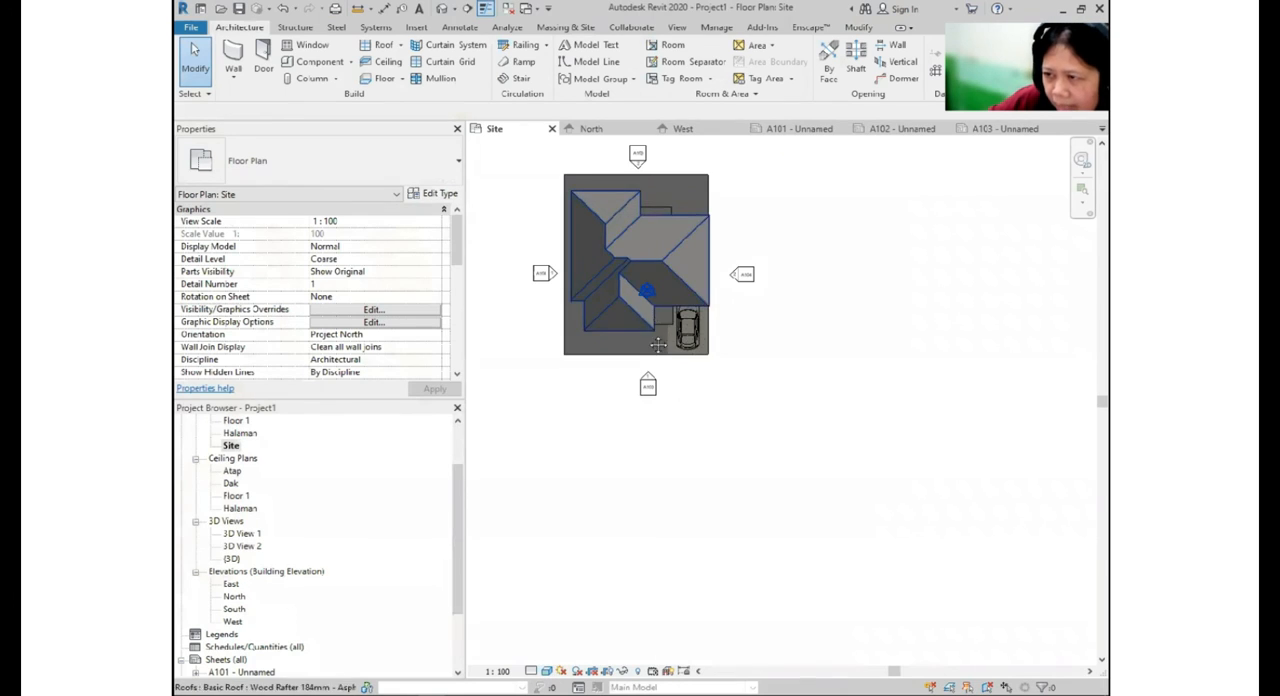
middle_click_drag(573, 520, 552, 591)
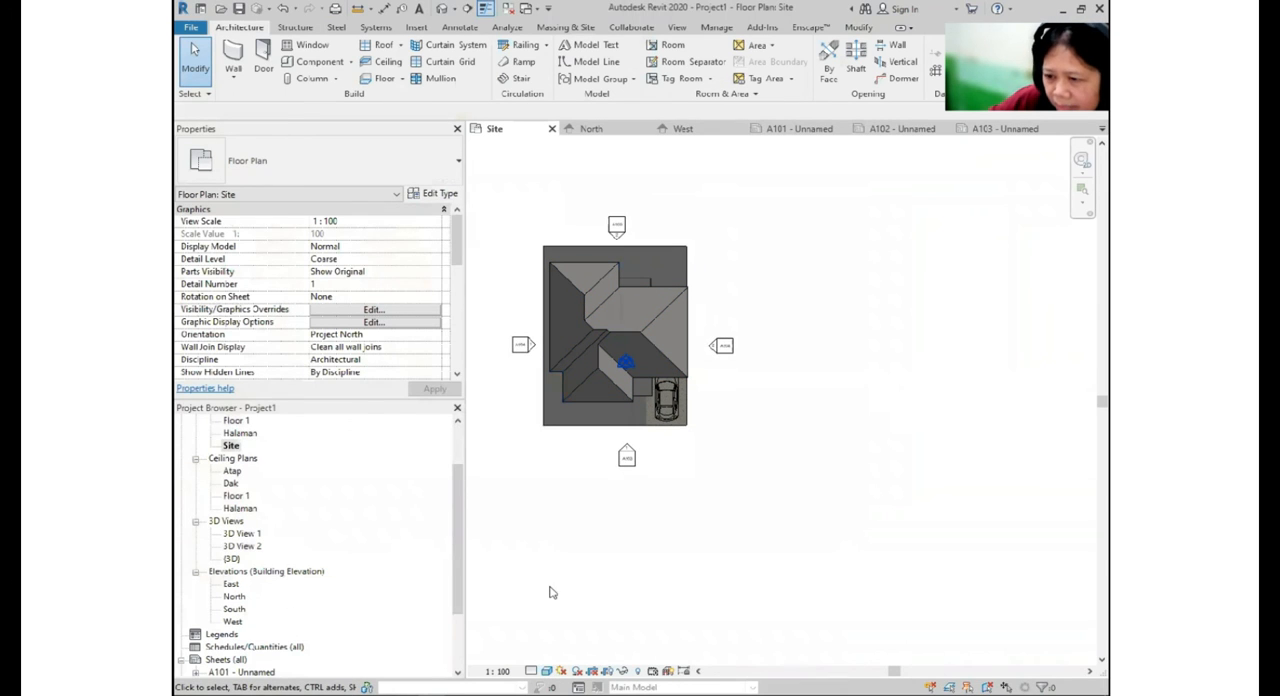
left_click(548, 671)
left_click(578, 671)
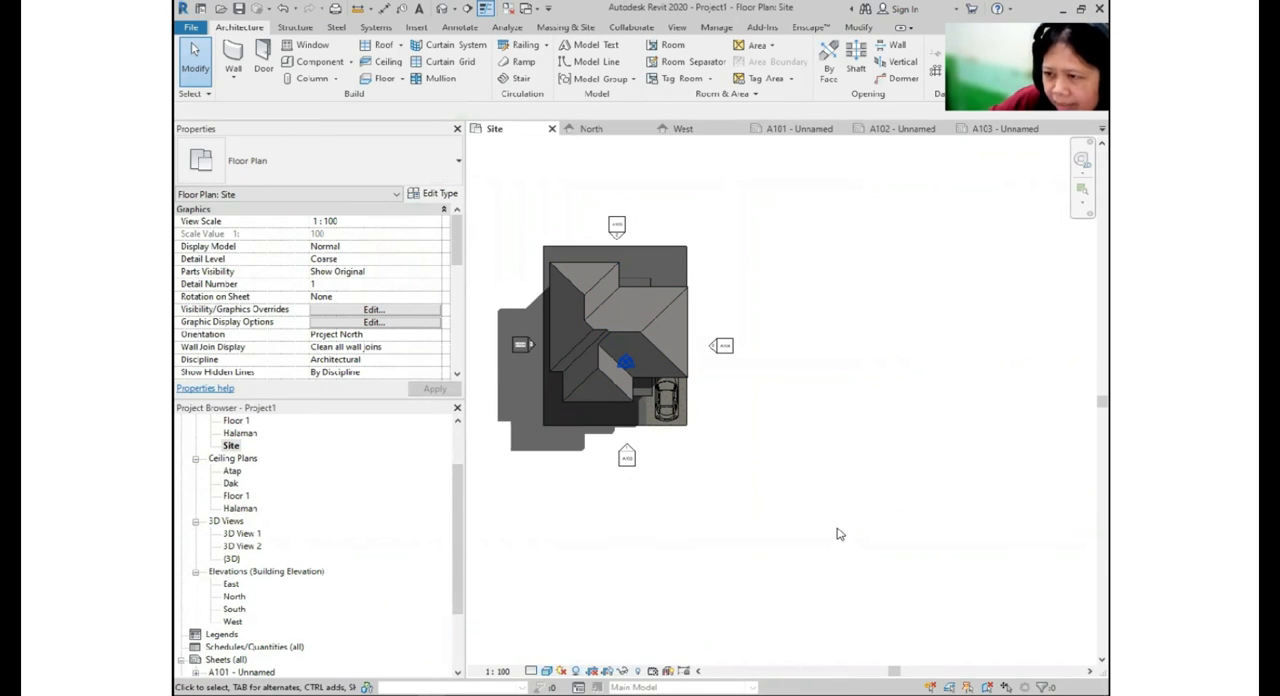
- Open sheet A102 with the Site plan and bring up the image export settings for it
scroll(247, 618, "down", 3)
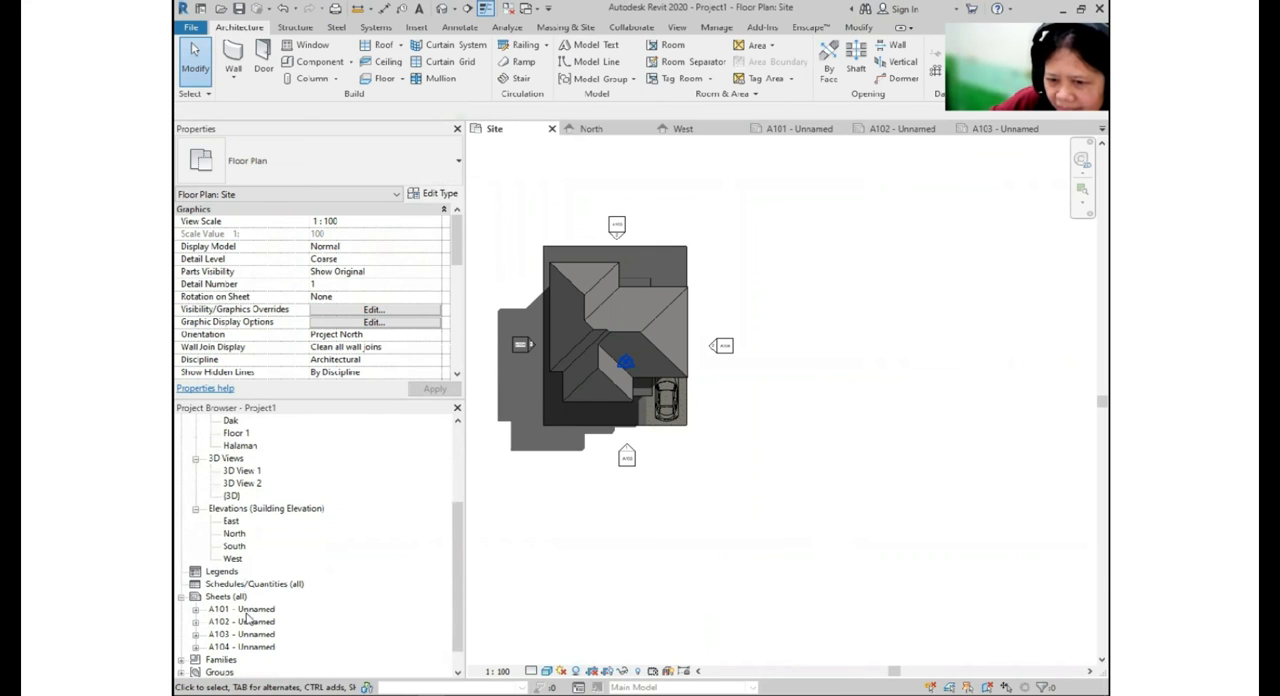
double_click(249, 622)
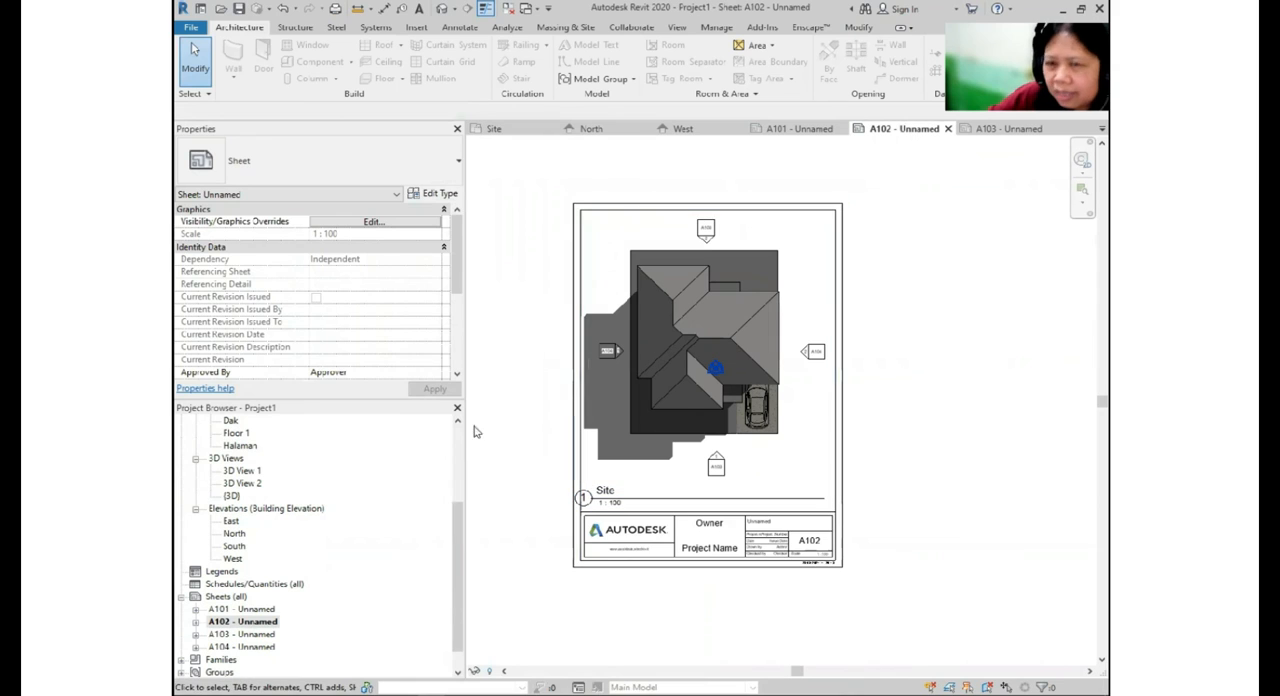
left_click(187, 28)
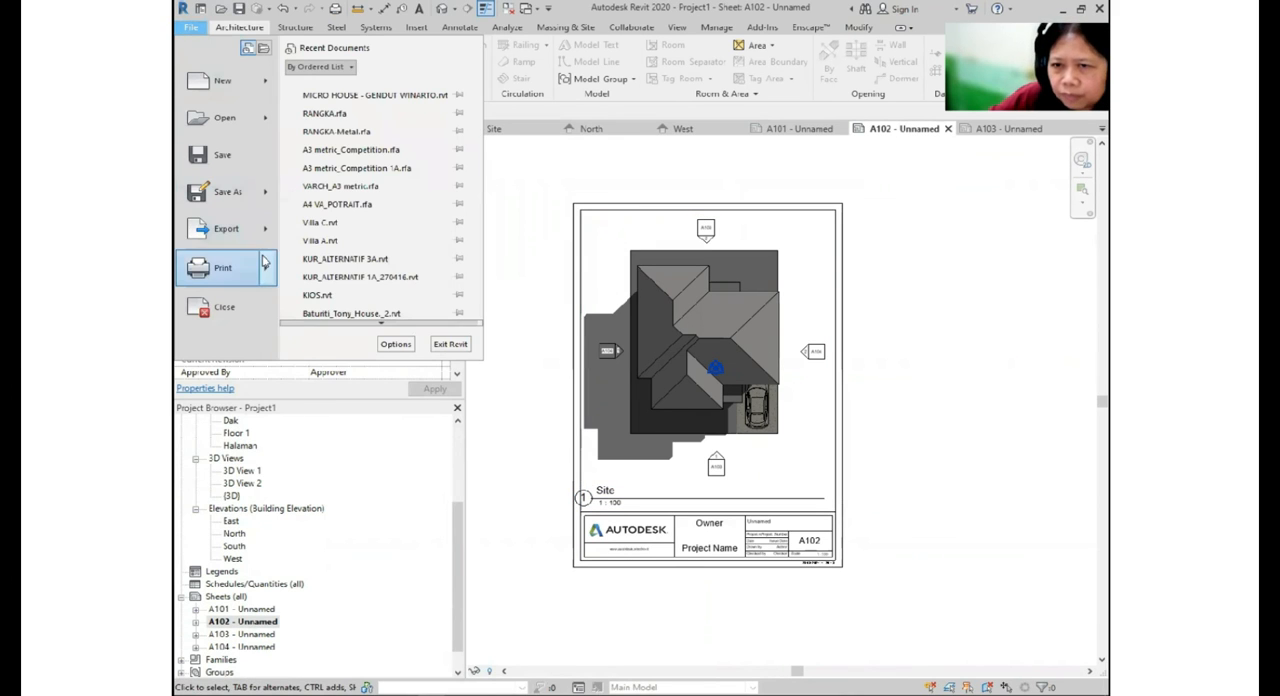
mouse_move(228, 229)
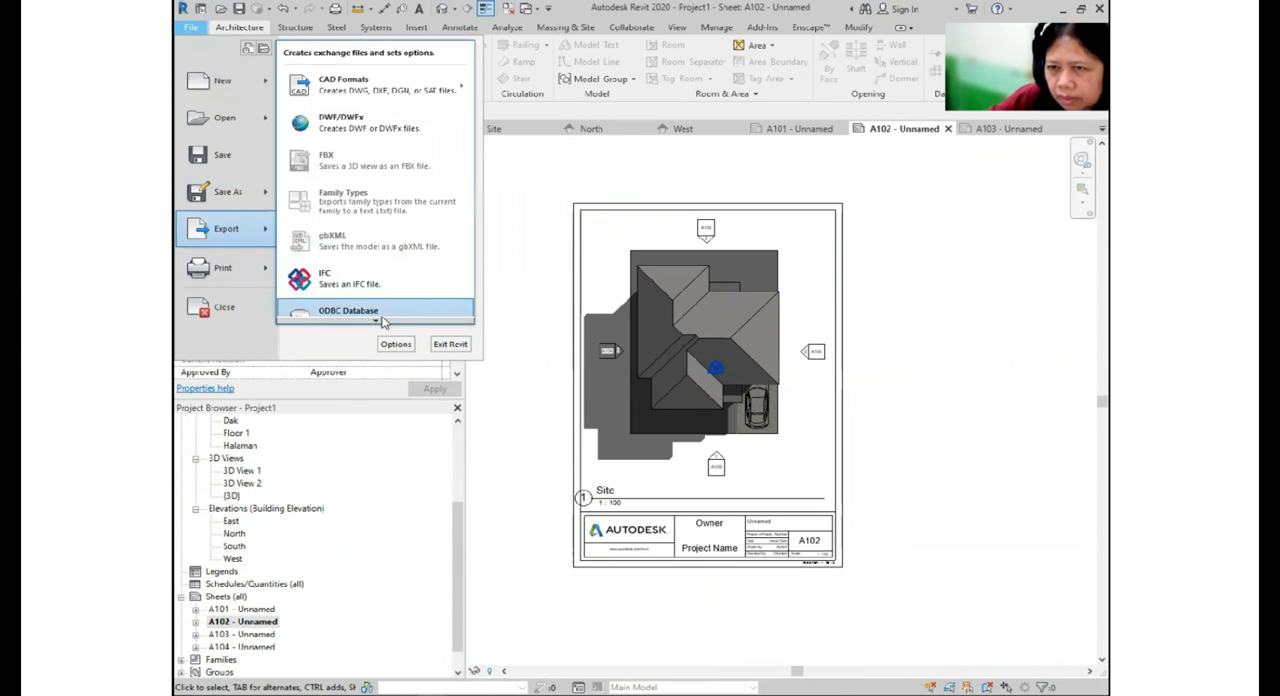
scroll(382, 320, "down", 3)
mouse_move(416, 249)
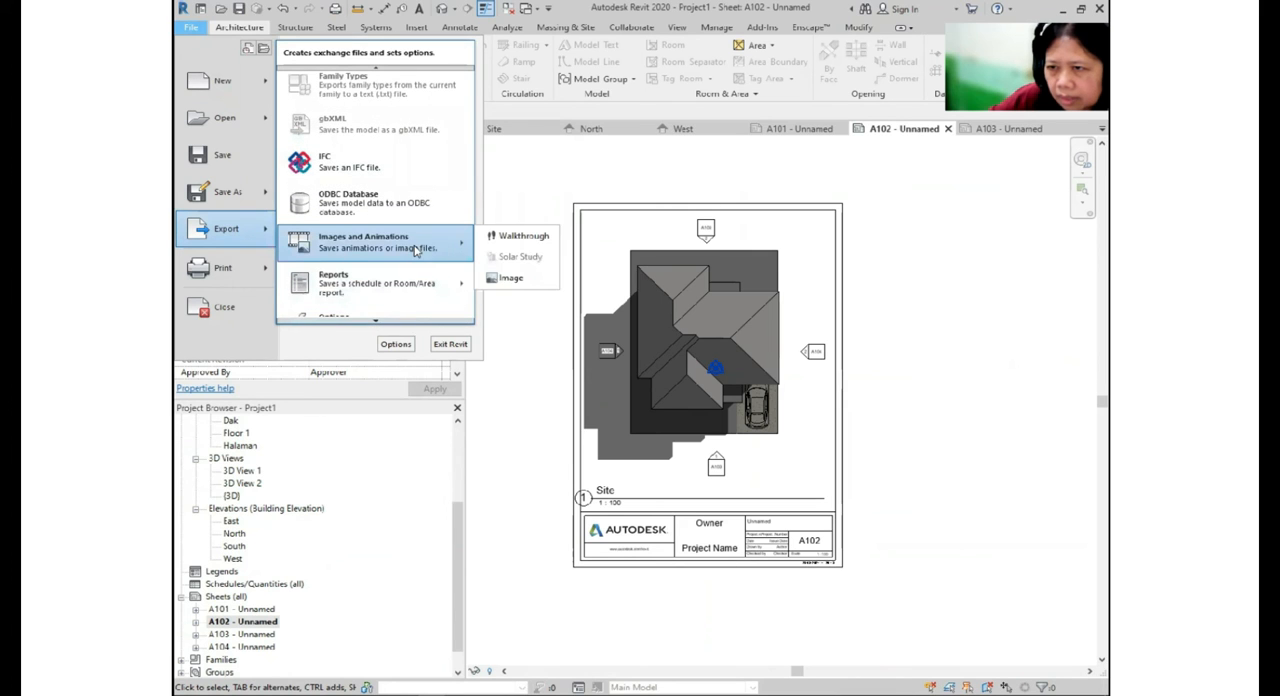
left_click(511, 278)
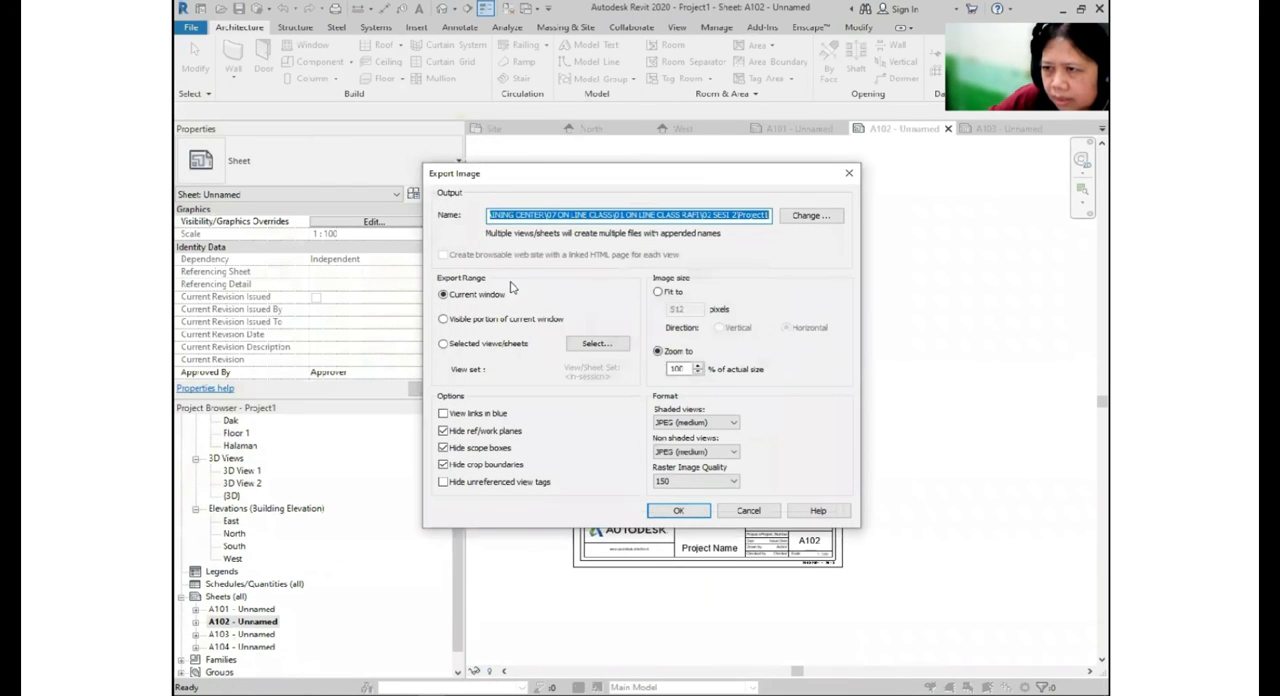
- Export the current sheet as an image named ATAF, keeping the zoom at 100% and raster quality at 150
left_click(818, 216)
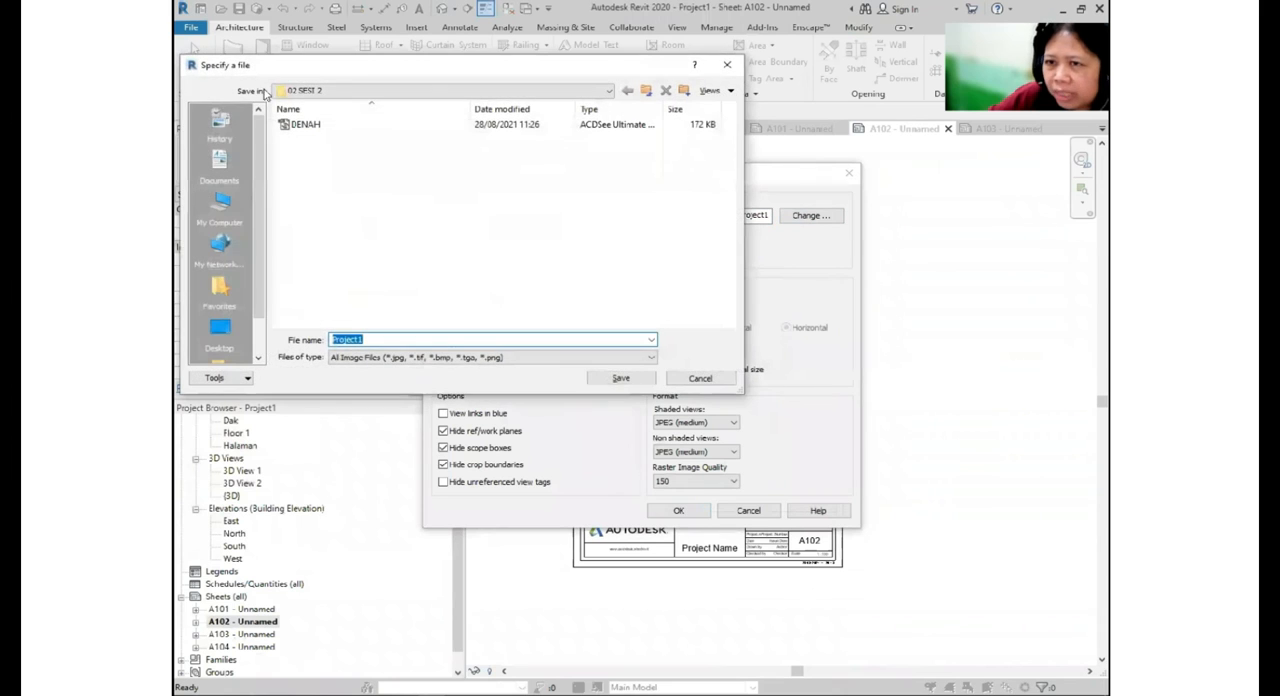
type("ATAF")
key("Return")
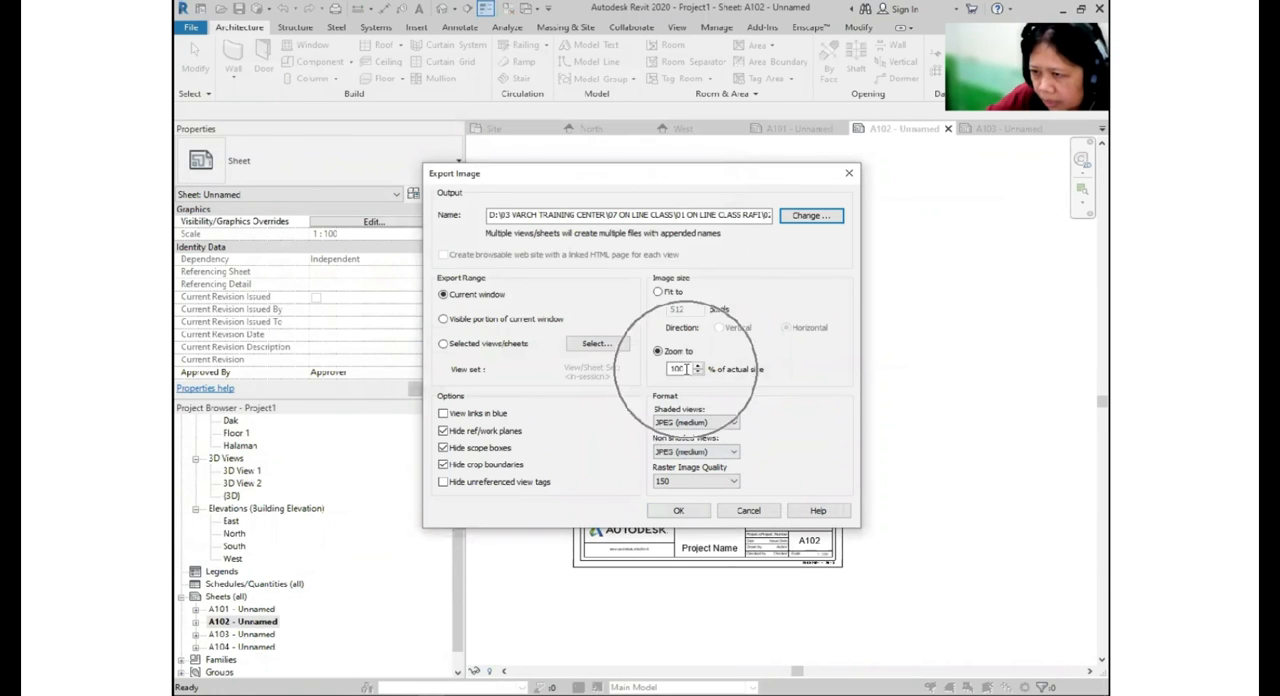
left_click(708, 481)
left_click(680, 511)
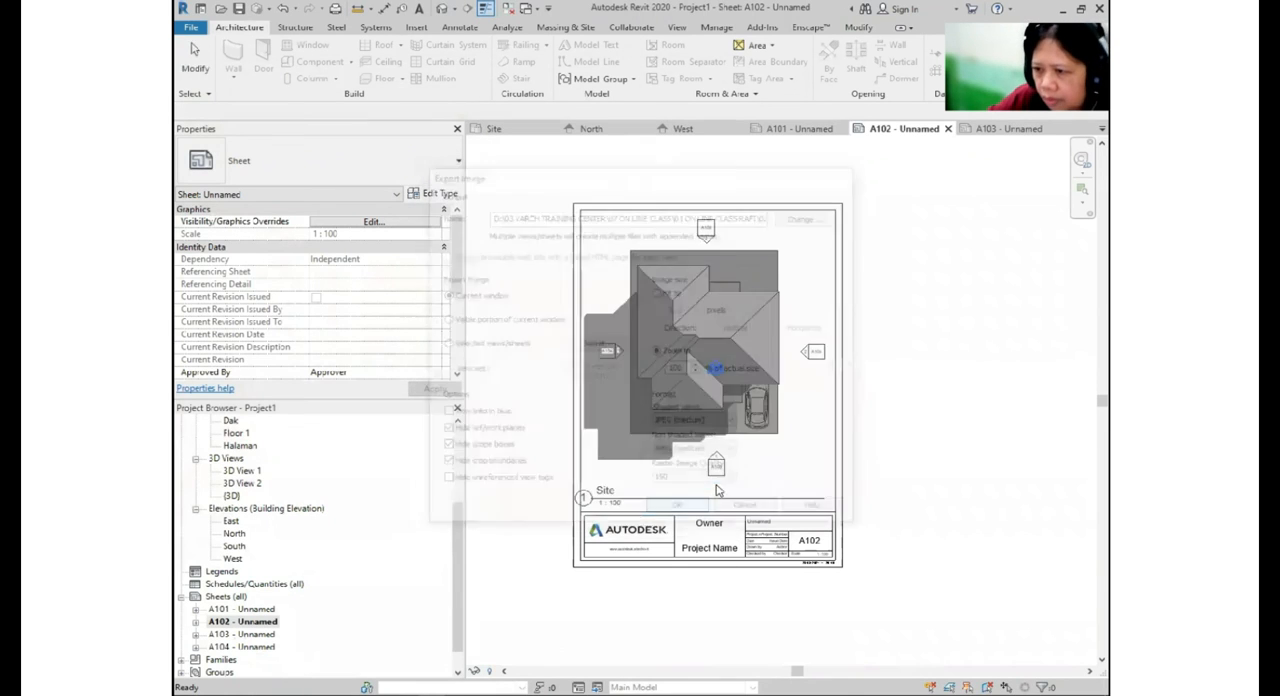
- Check sheet A103 and open the North elevation view, passing through the South elevation for comparison
double_click(260, 635)
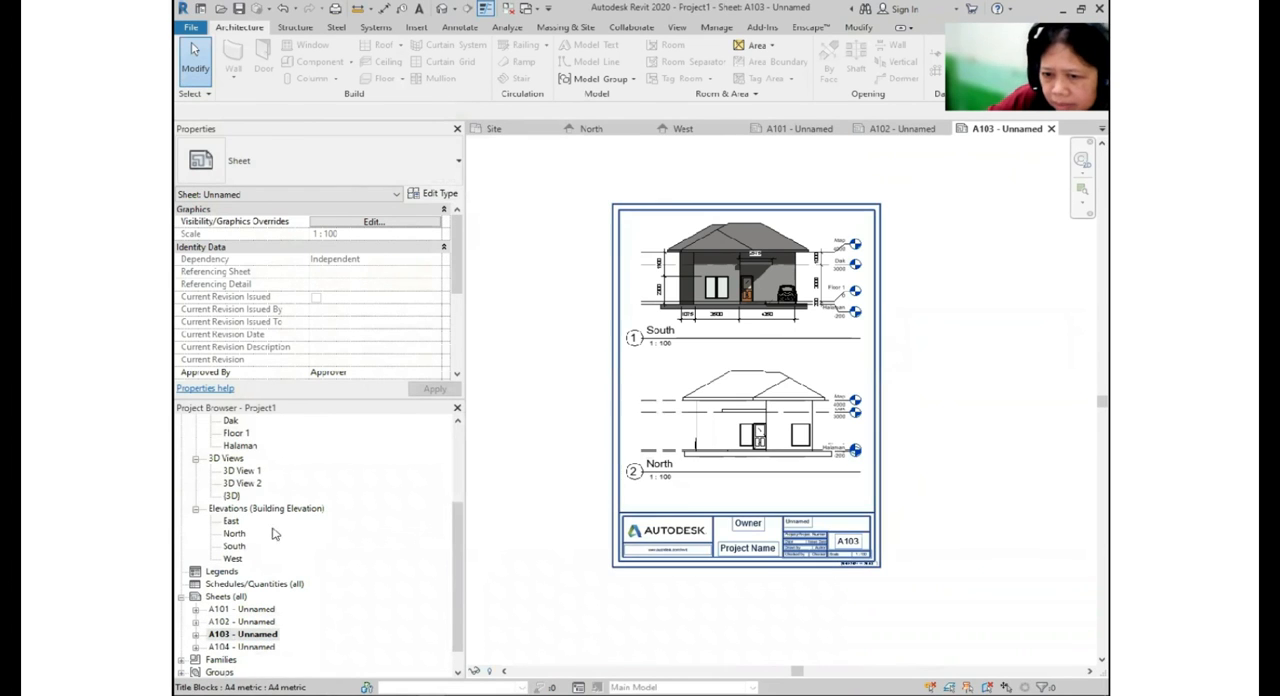
double_click(246, 546)
left_click(239, 533)
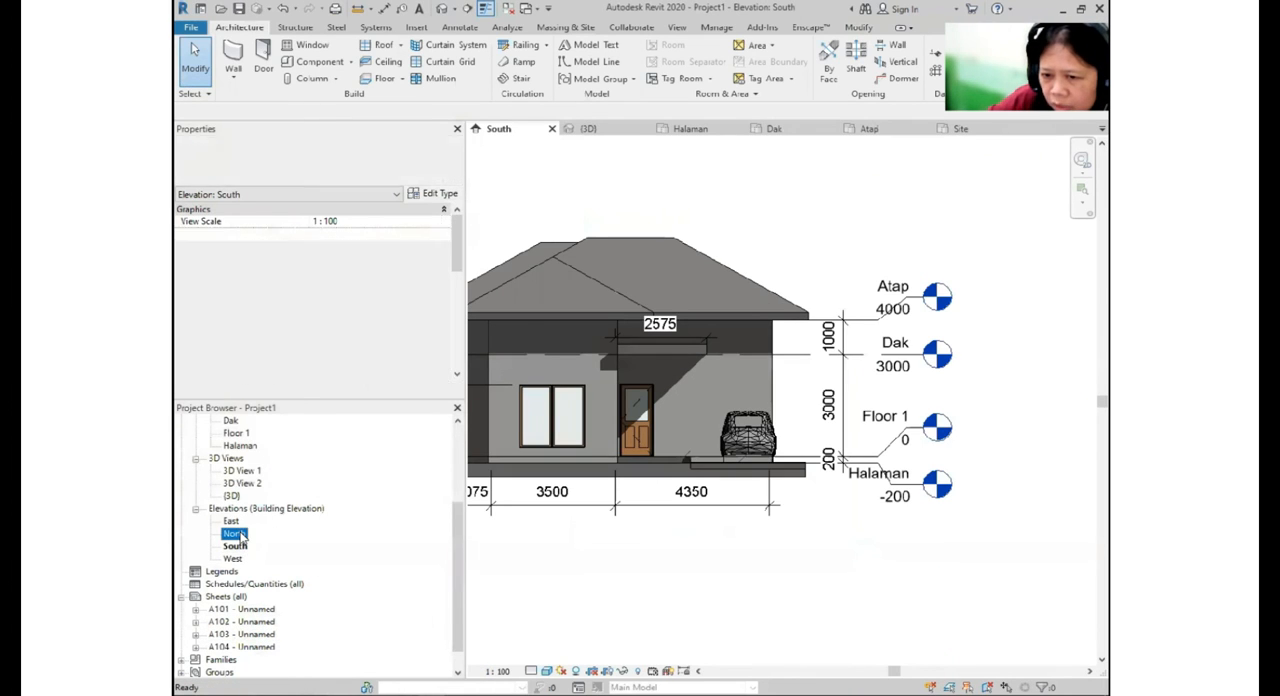
left_click(239, 533)
left_click(240, 545)
double_click(235, 533)
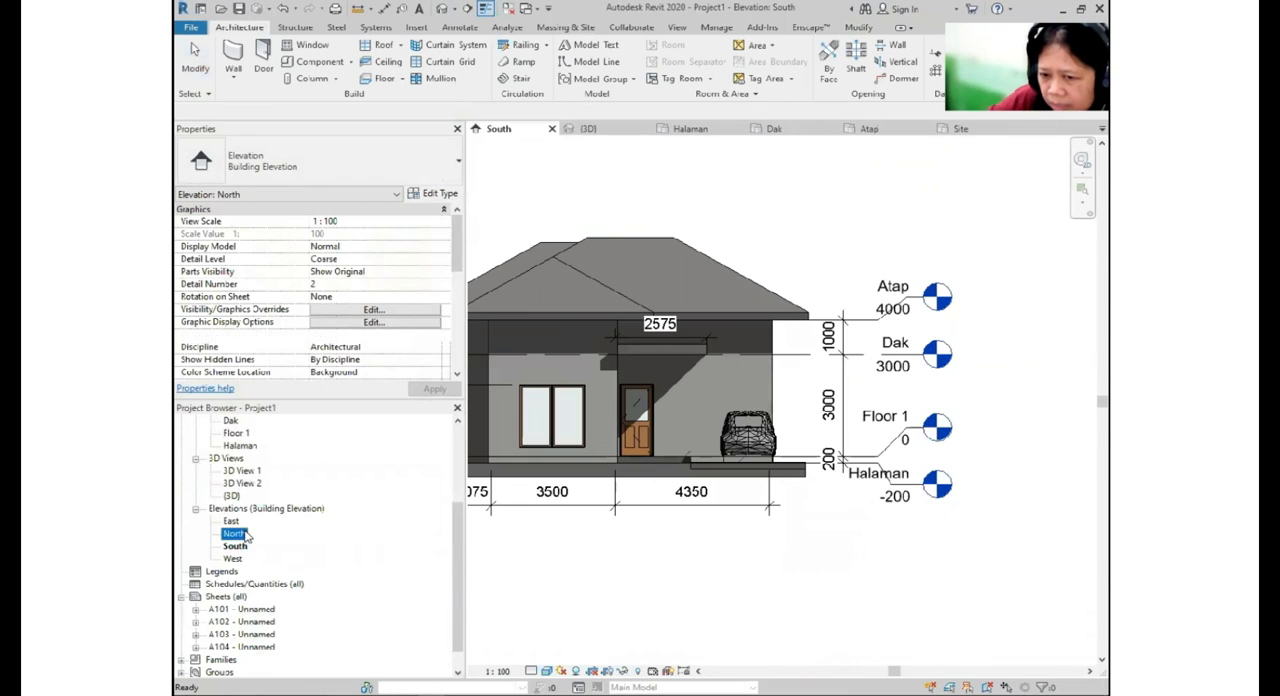
scroll(828, 510, "up", 1)
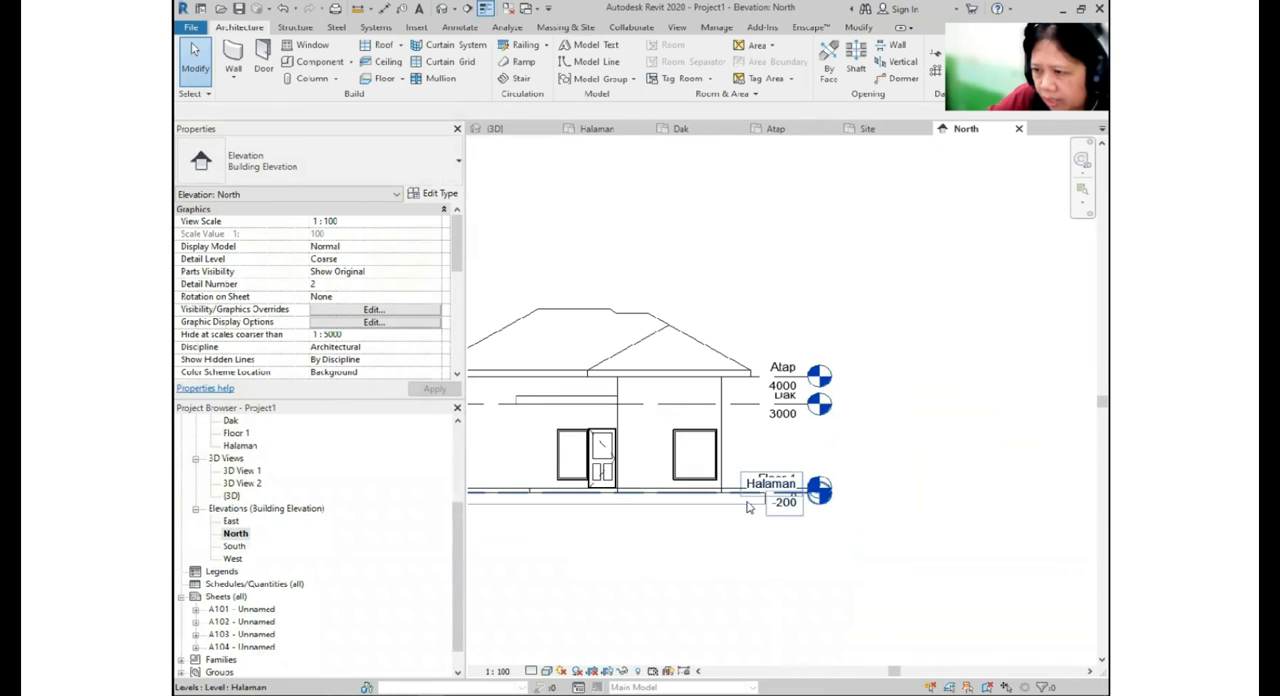
- Add elbows to the Halaman and Dak level lines in the North elevation so their heads separate from the neighbouring levels
left_click(790, 499)
left_click(792, 494)
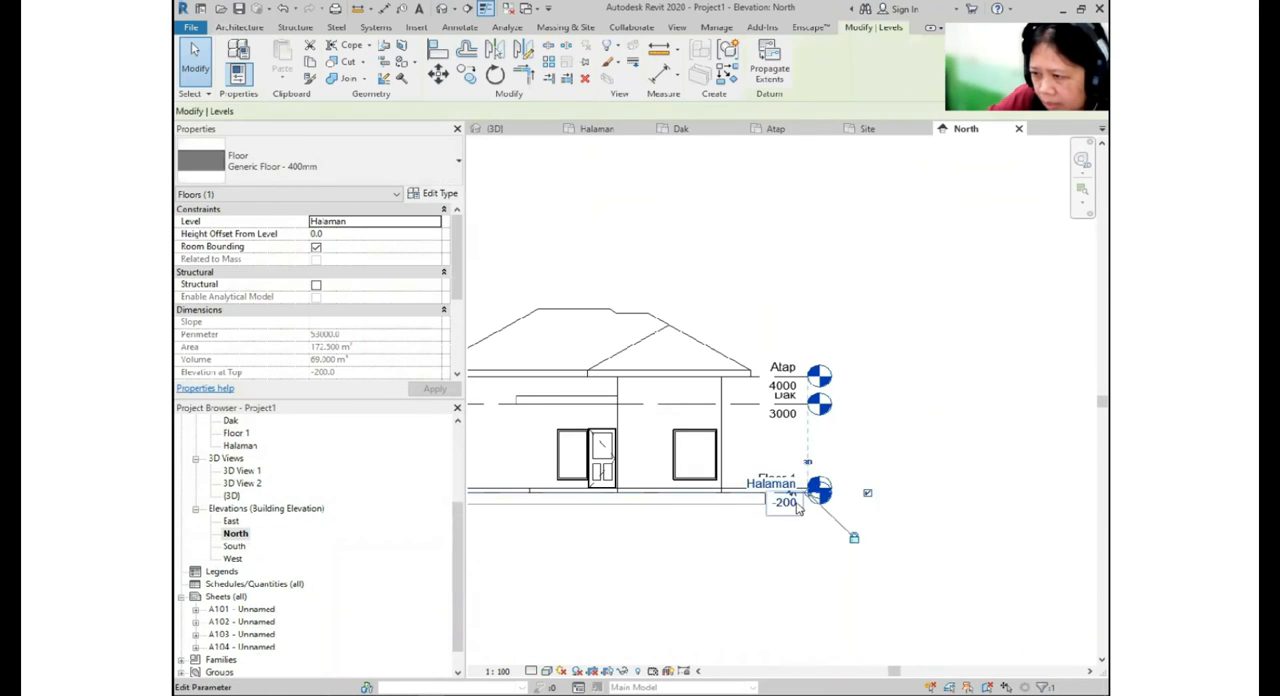
left_click(781, 492)
left_click(782, 452)
left_click(769, 406)
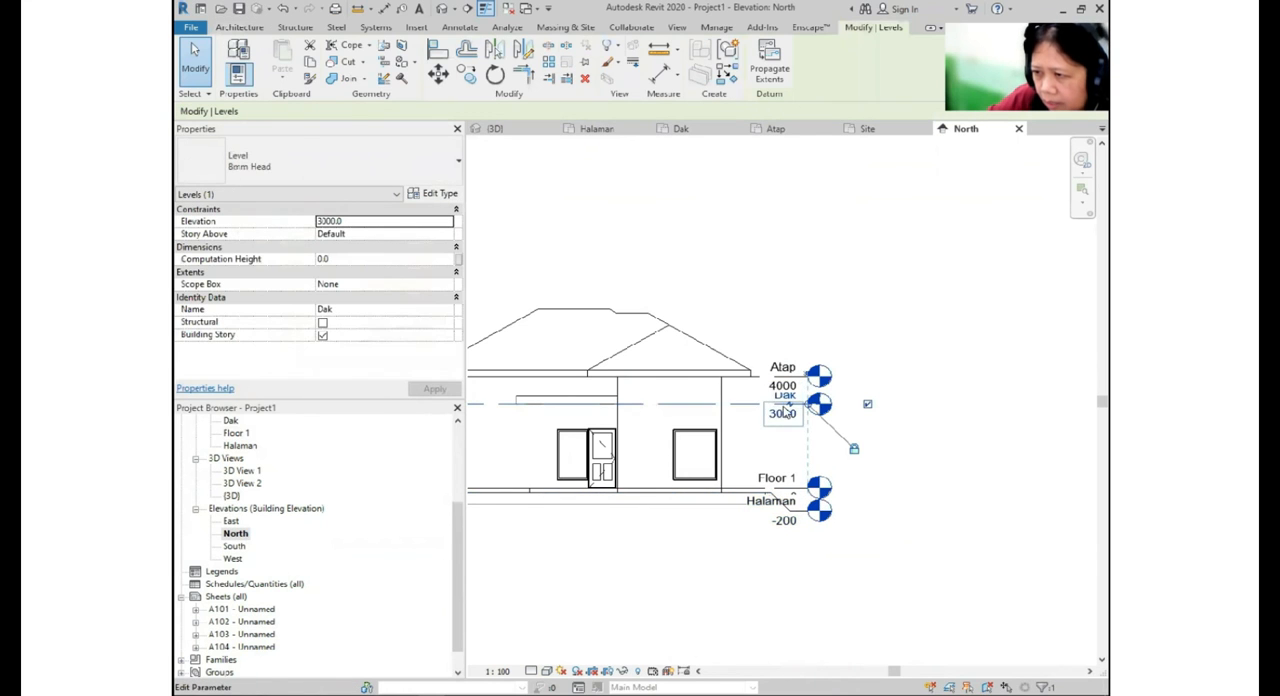
left_click(782, 404)
middle_click_drag(834, 480, 905, 411)
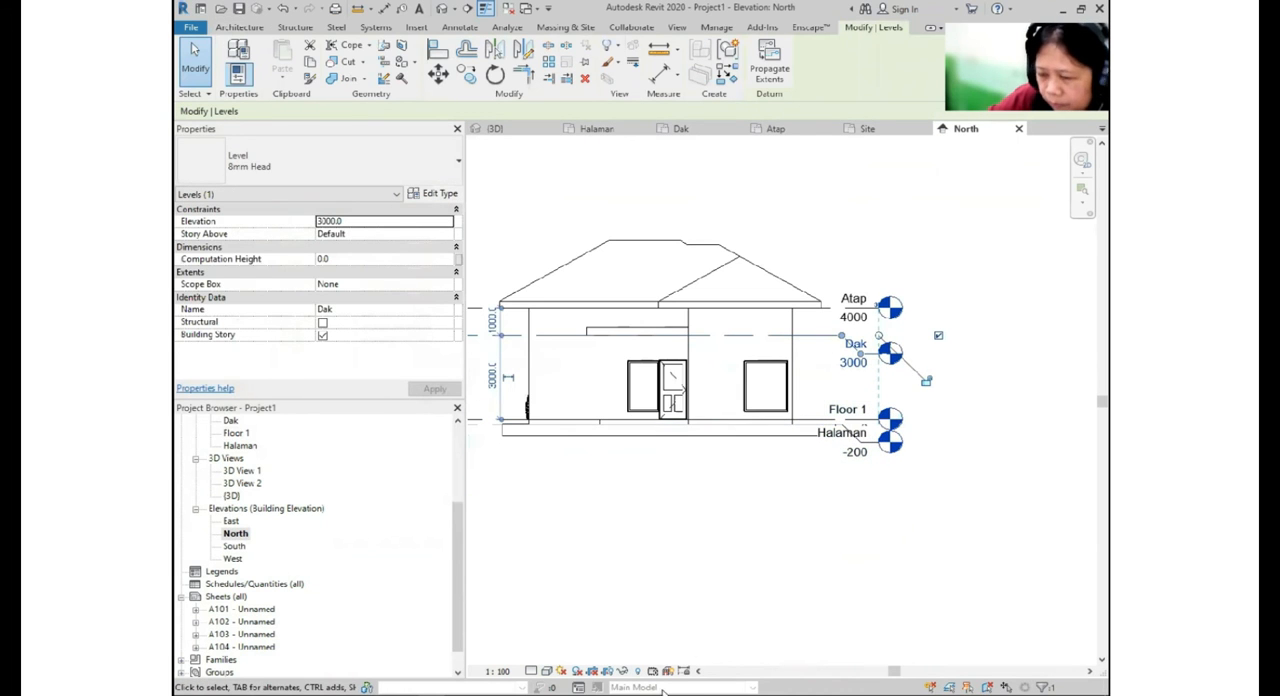
- Turn on shadows in the North elevation
left_click(576, 672)
middle_click_drag(650, 514, 646, 530)
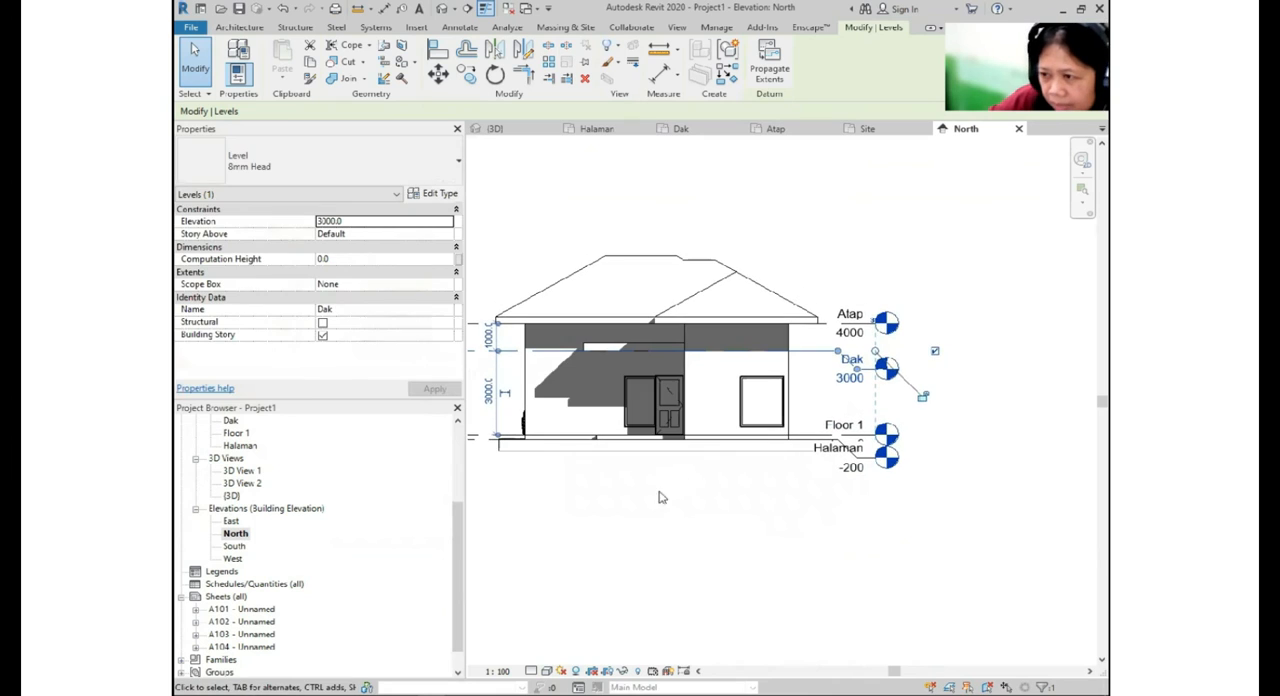
middle_click_drag(669, 475, 656, 487)
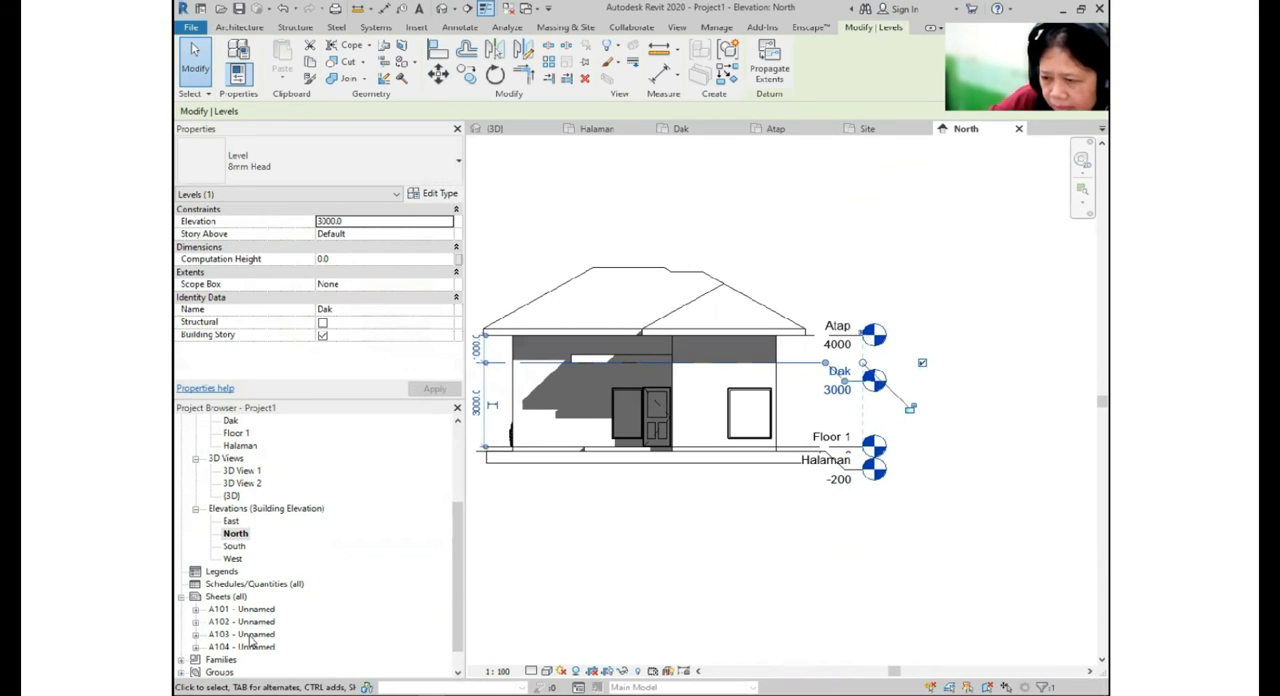
- Try the Shaded visual style on the North elevation and return it to Hidden Line
left_click(547, 671)
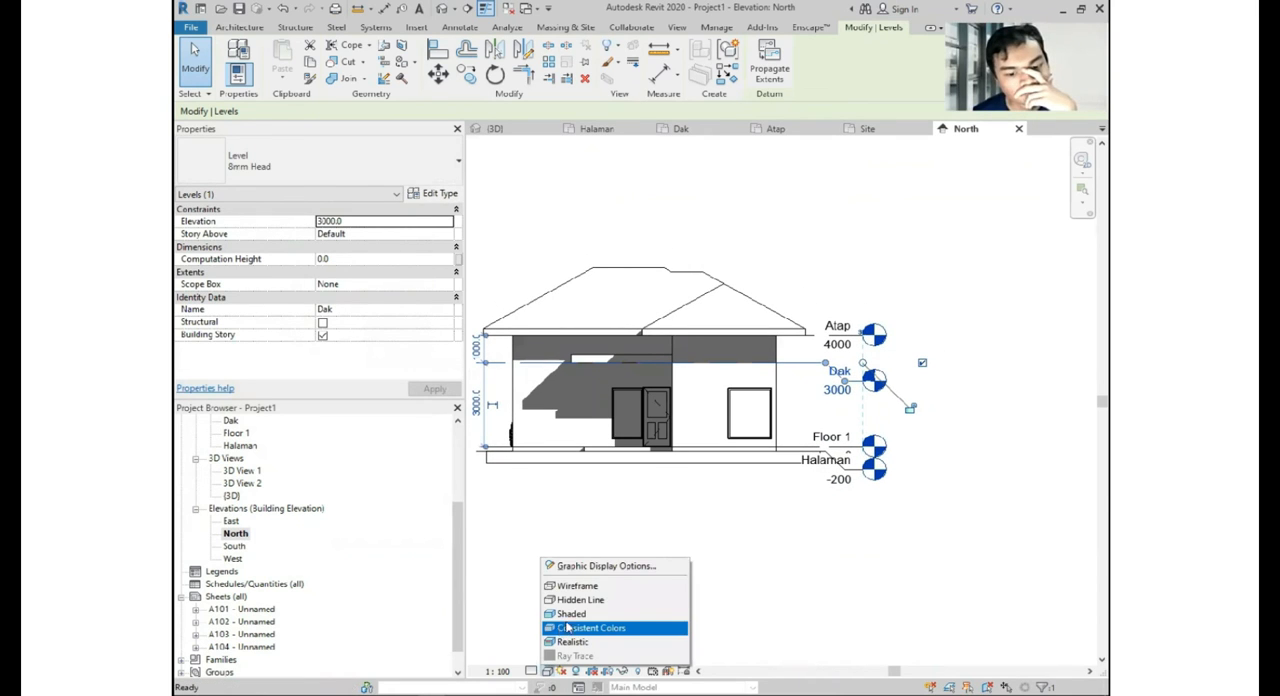
left_click(571, 613)
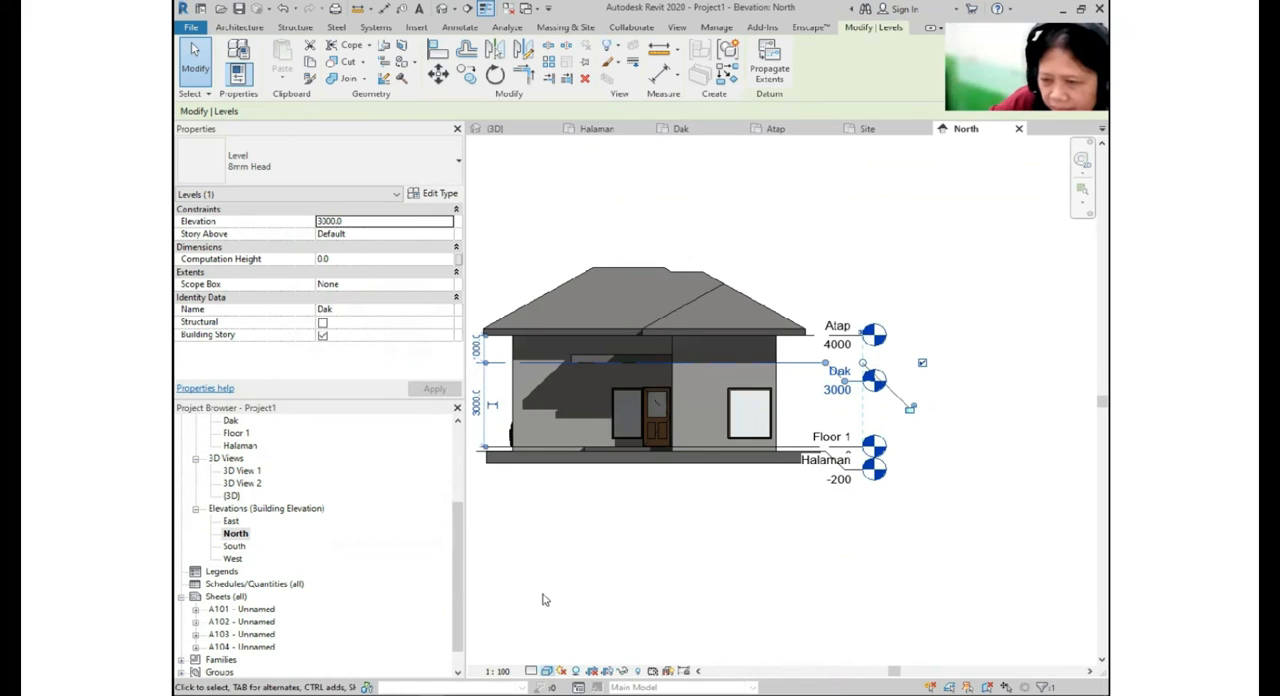
left_click(548, 671)
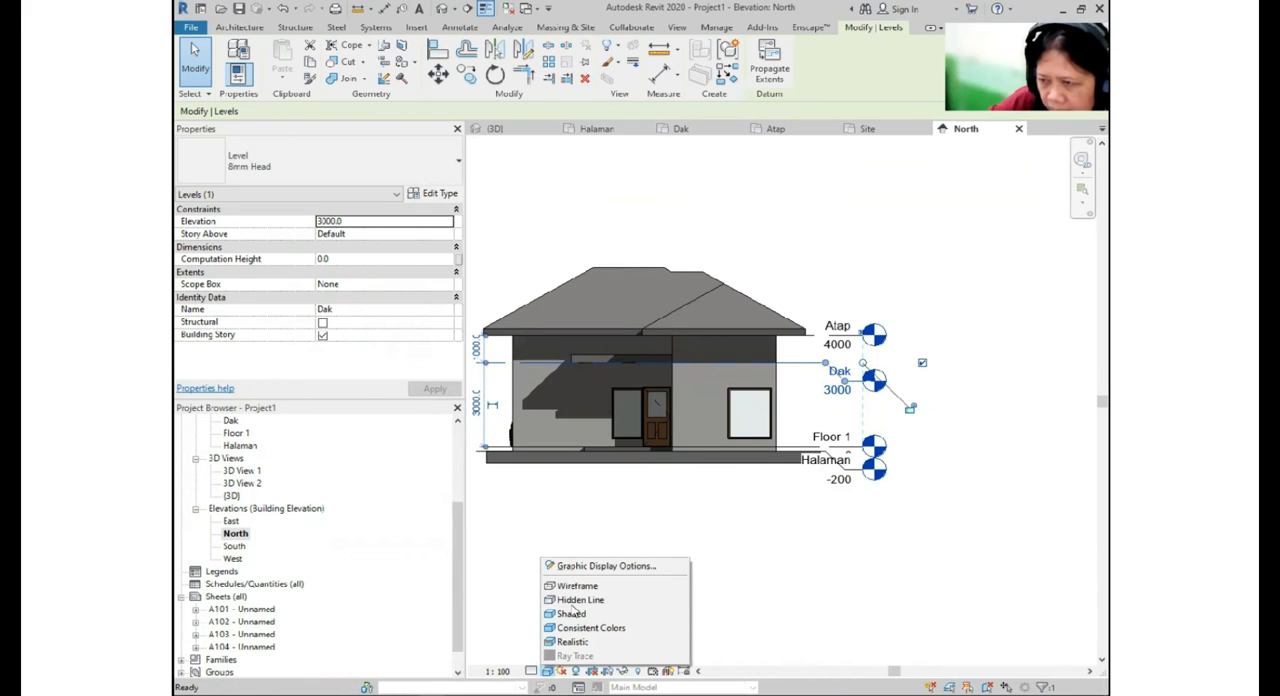
left_click(578, 600)
- Open sheet A103 with the South and North elevations and bring up the image export settings for it
double_click(242, 634)
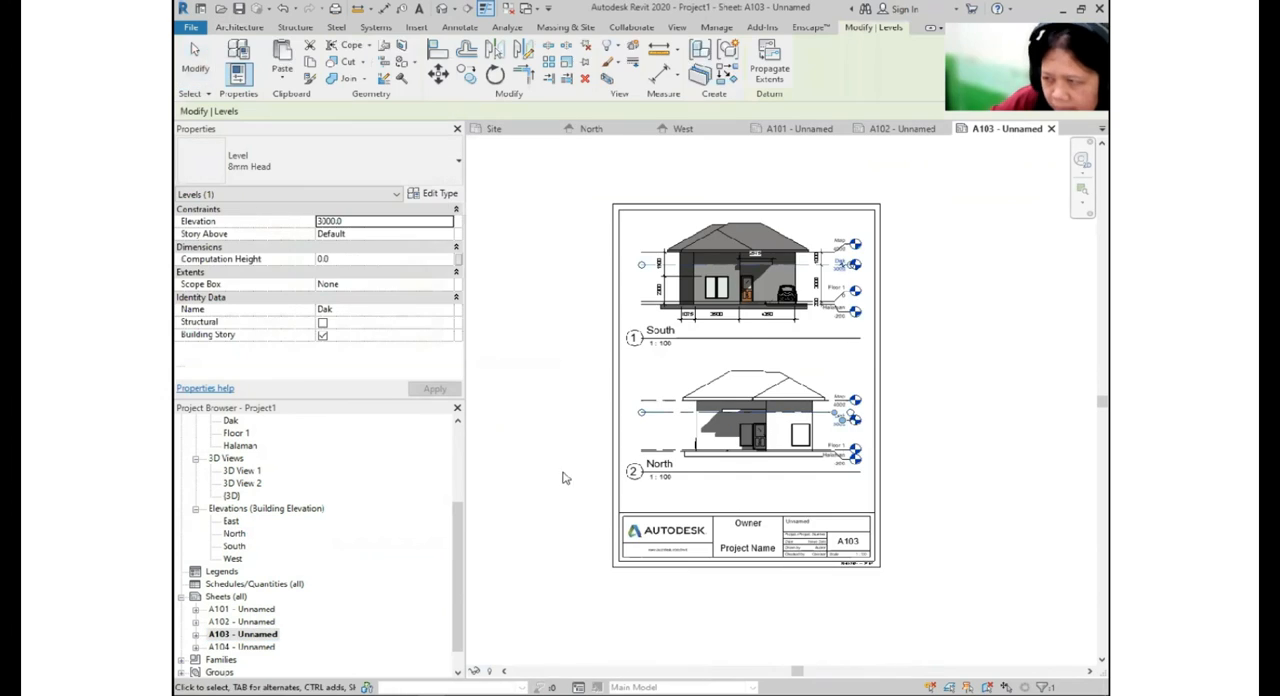
left_click(189, 29)
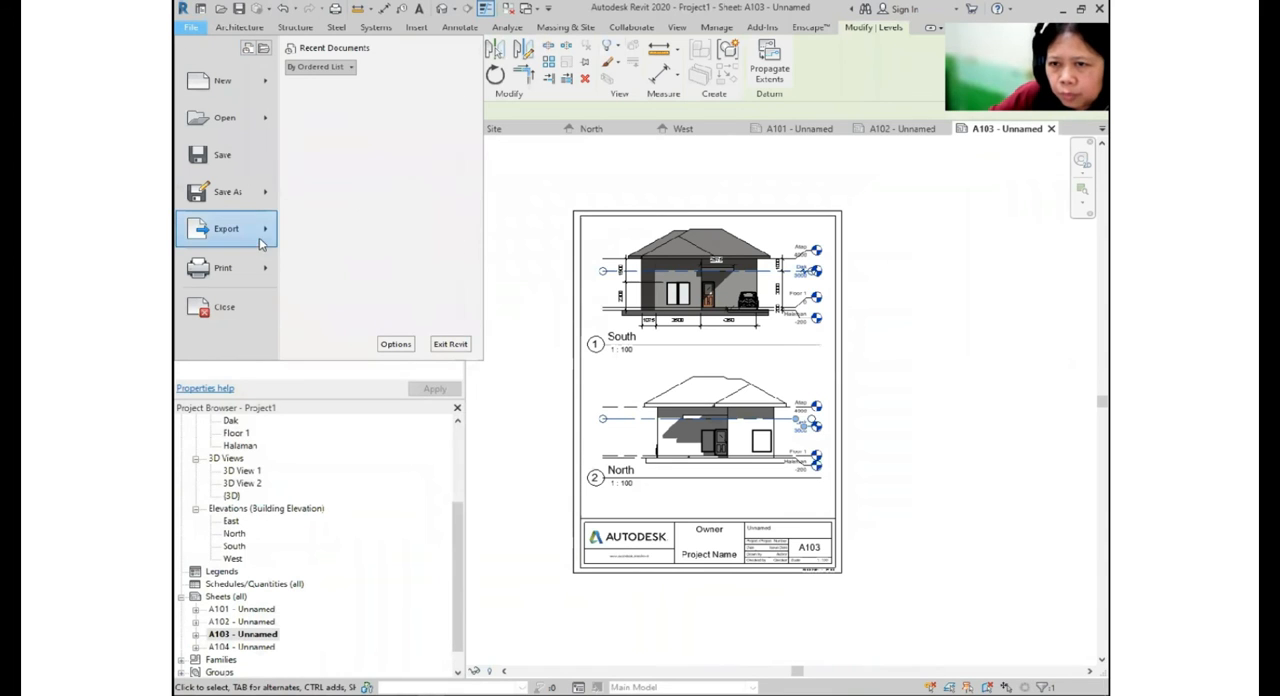
mouse_move(260, 241)
mouse_move(382, 324)
mouse_move(429, 243)
left_click(505, 277)
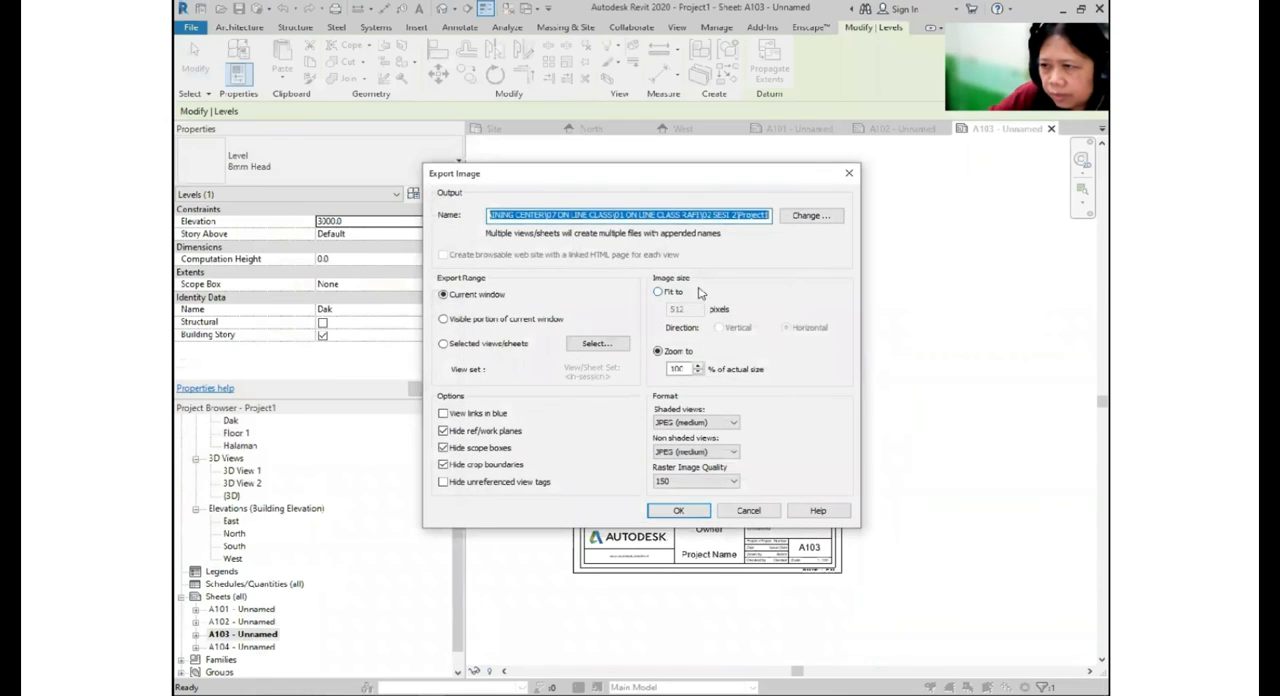
- Export the current sheet as an image named TAMPAK DEPAN BELAKANG, keeping JPEG (medium), 100% zoom and raster quality 150
left_click(822, 216)
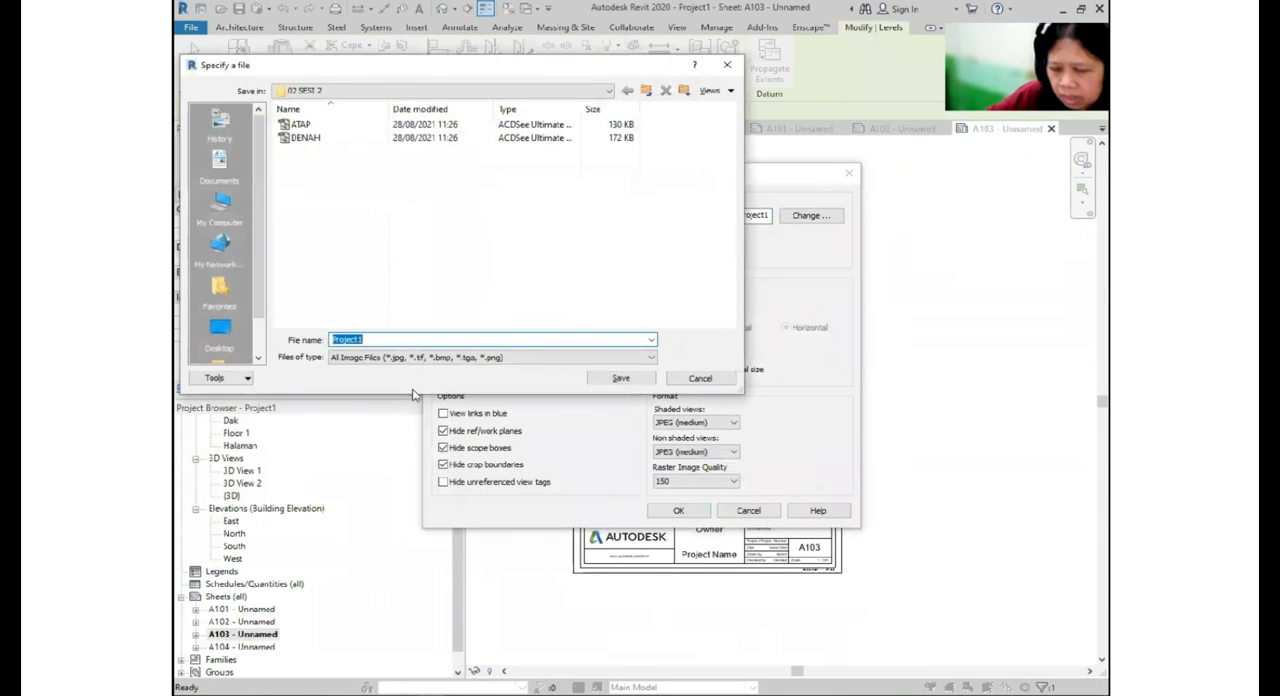
type("TAMPA")
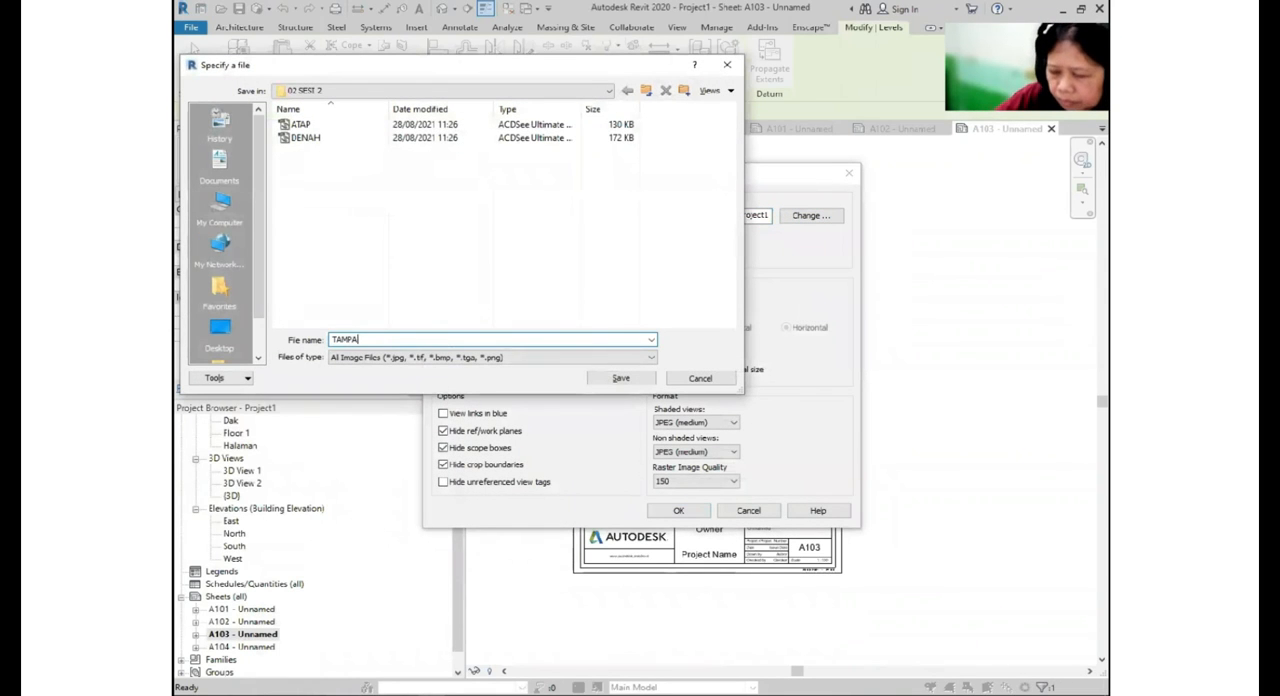
type("K DEPAN BELAKANG")
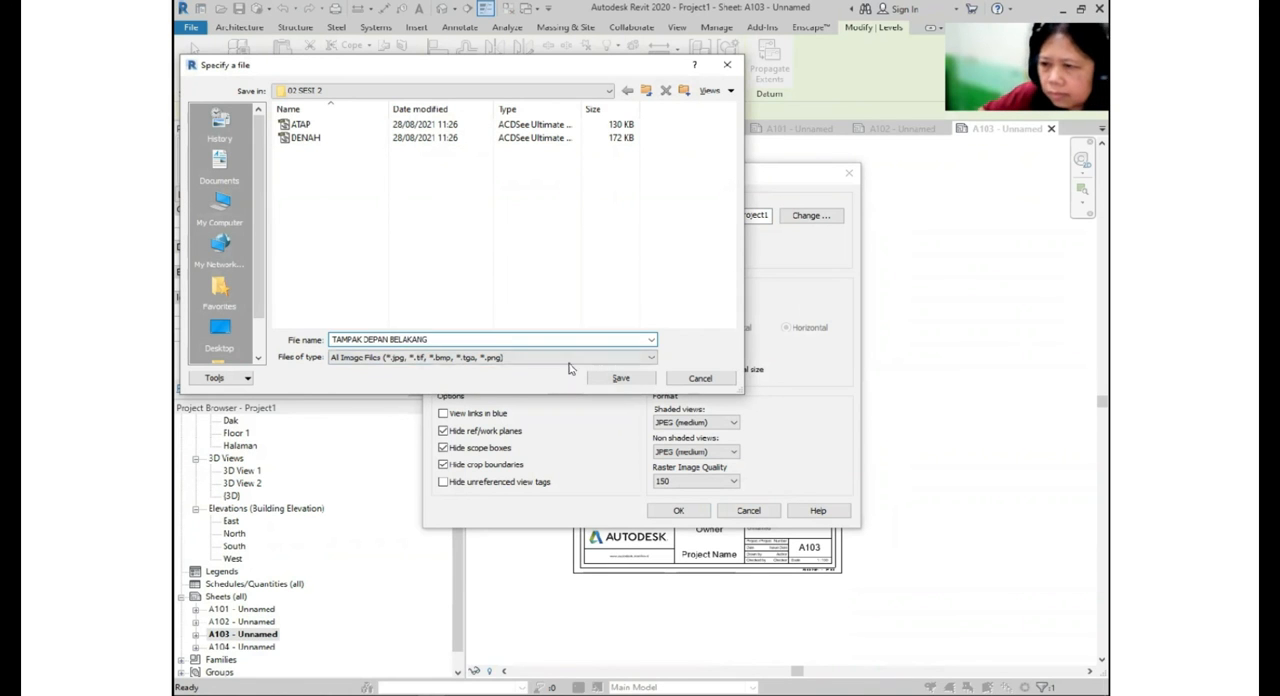
left_click(620, 378)
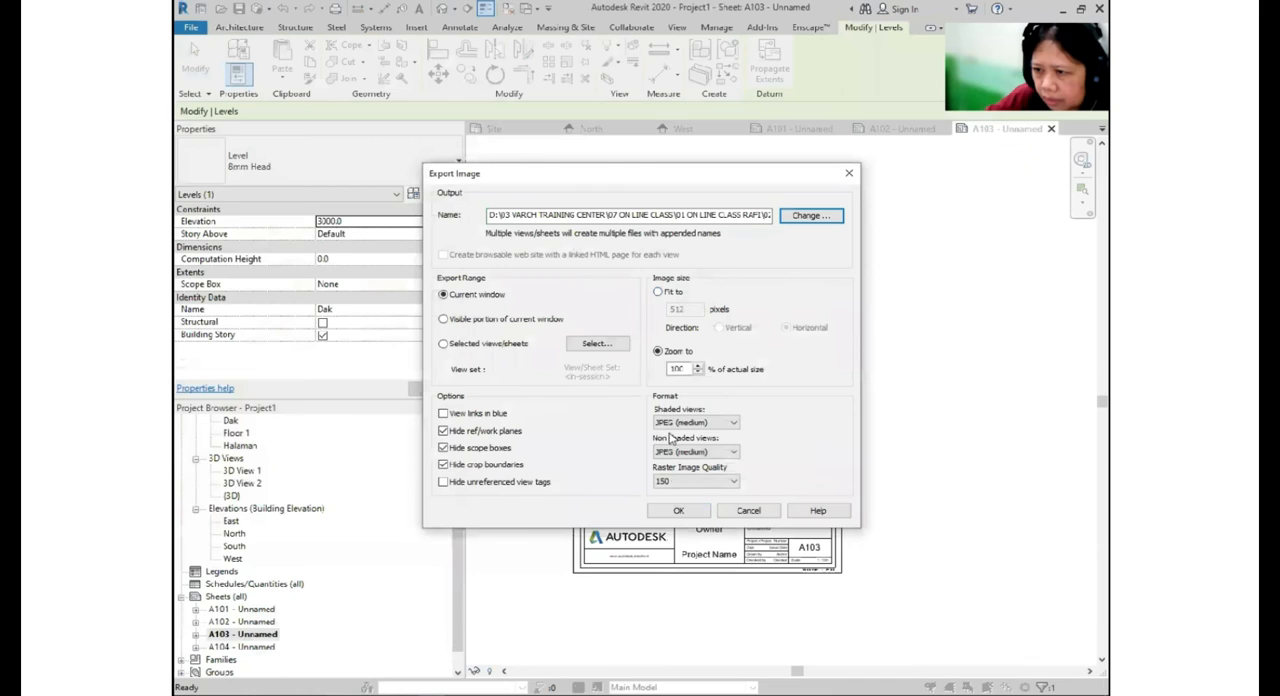
key("ctrl")
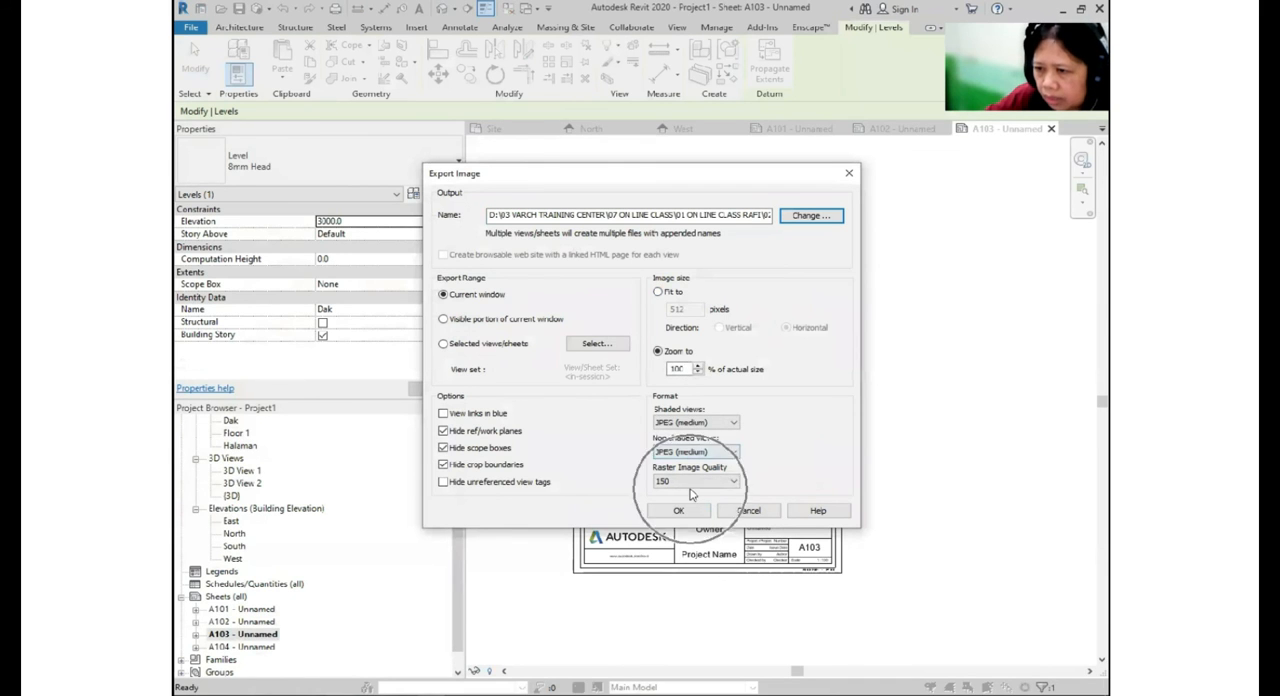
left_click(695, 512)
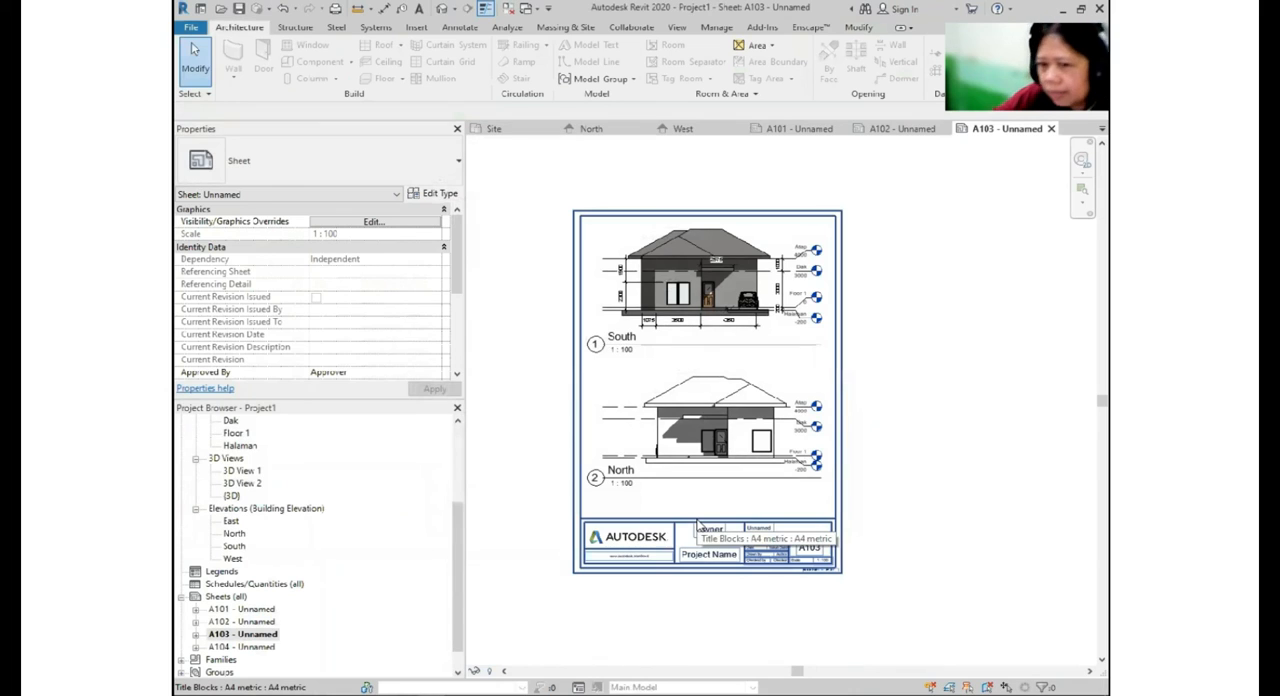
- Switch to File Explorer and look through the exported sheet images in the 02 SESI 2 folder, starting with ATAP
left_click(262, 648)
left_click(261, 610)
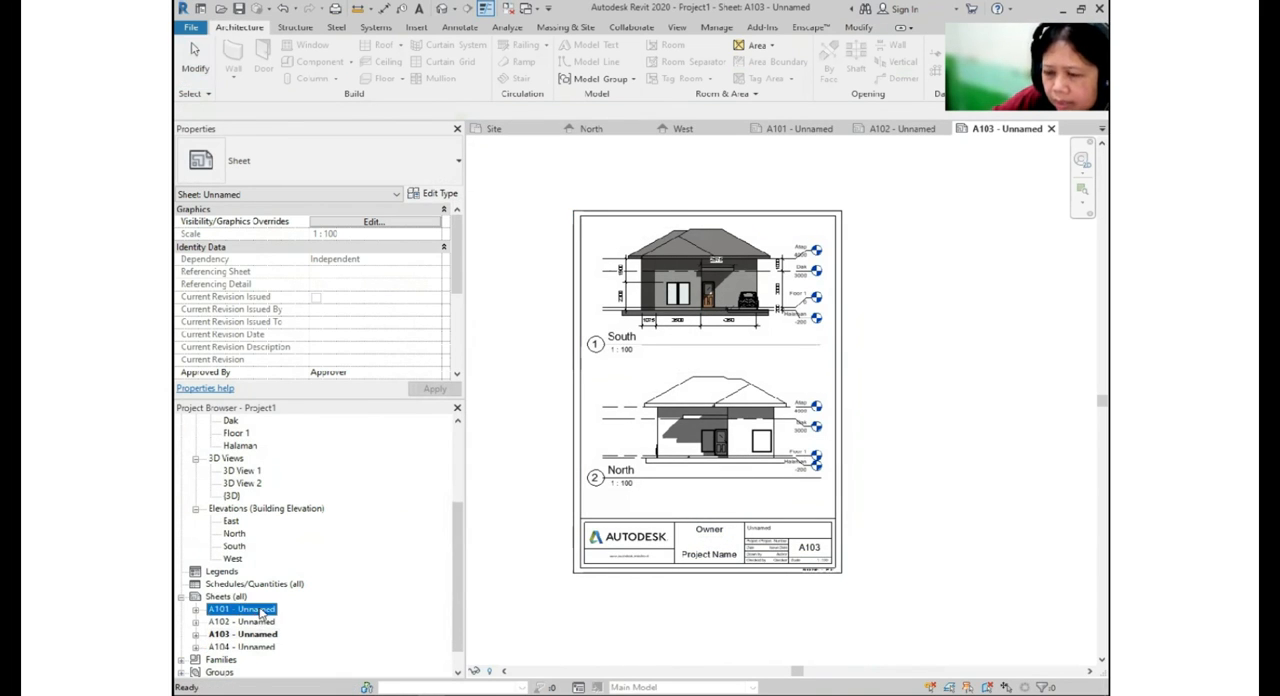
left_click(277, 694)
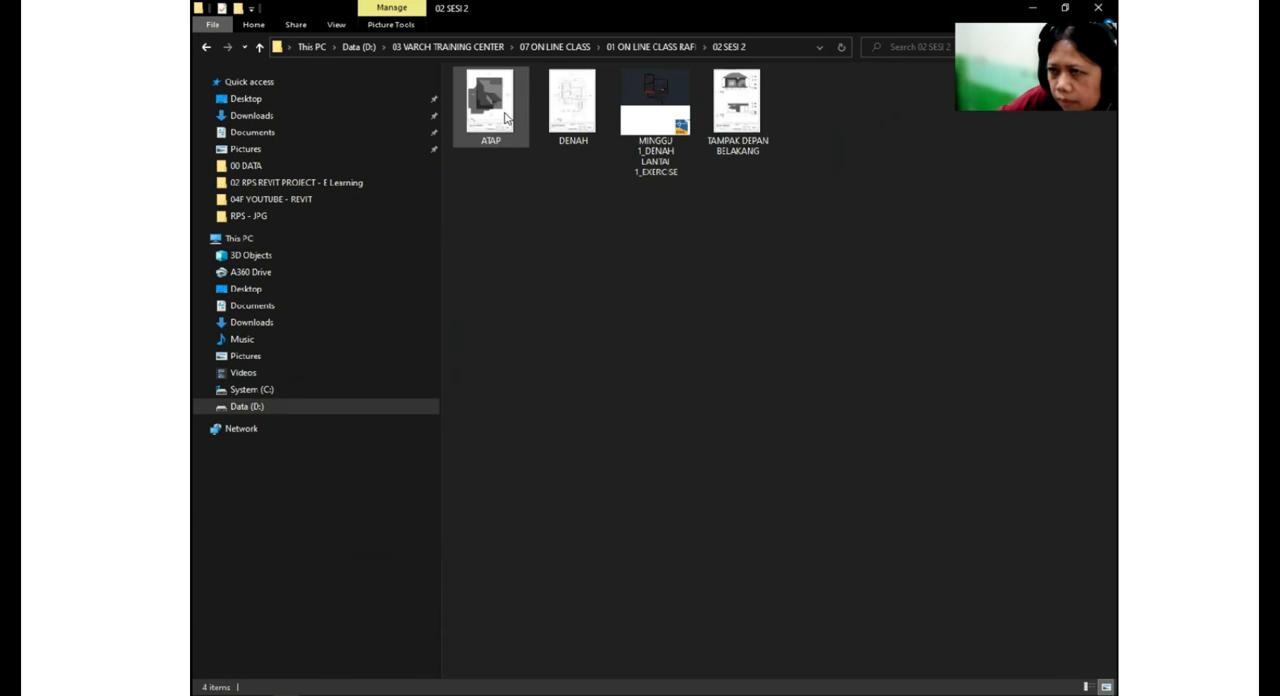
left_click(505, 118)
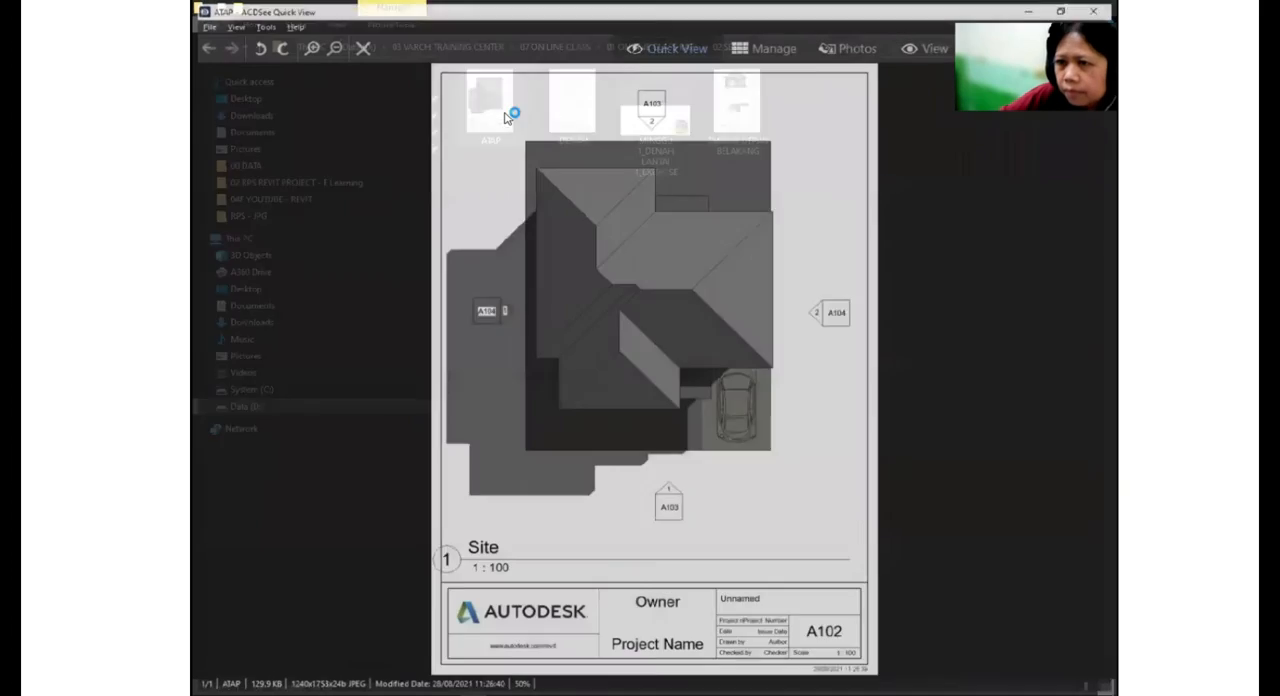
scroll(543, 184, "down", 1)
scroll(543, 184, "down", 1)
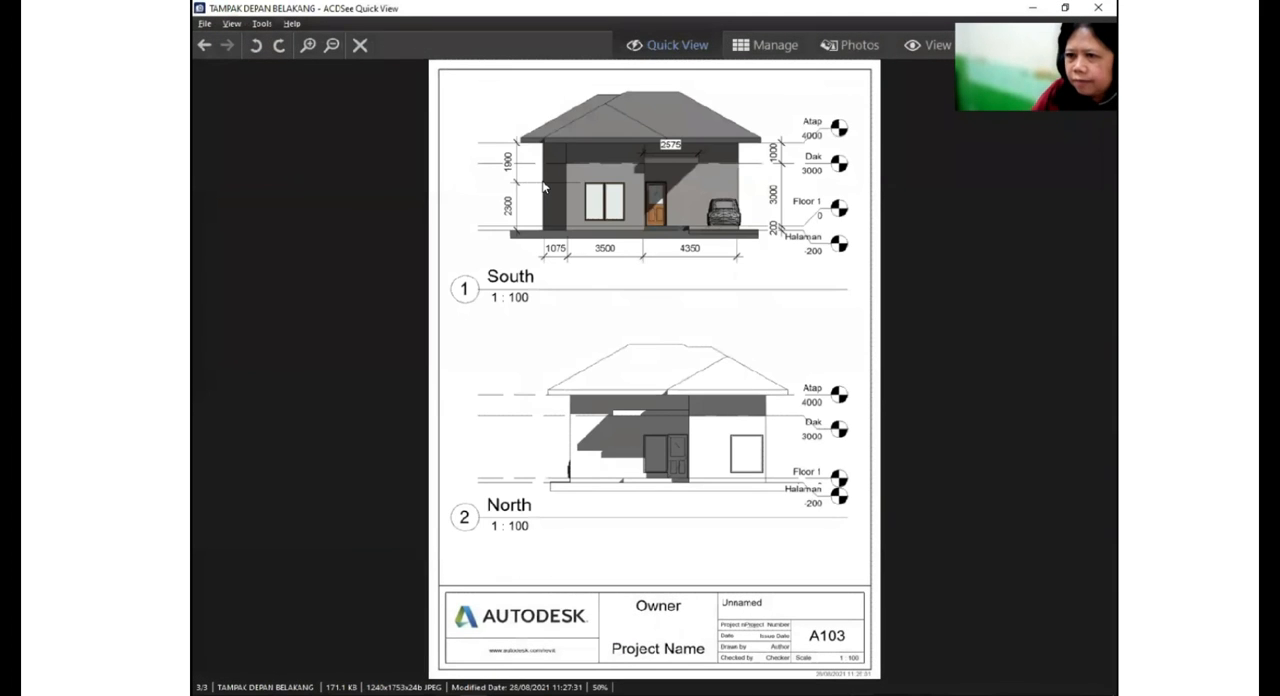
scroll(542, 182, "down", 1)
key("Escape")
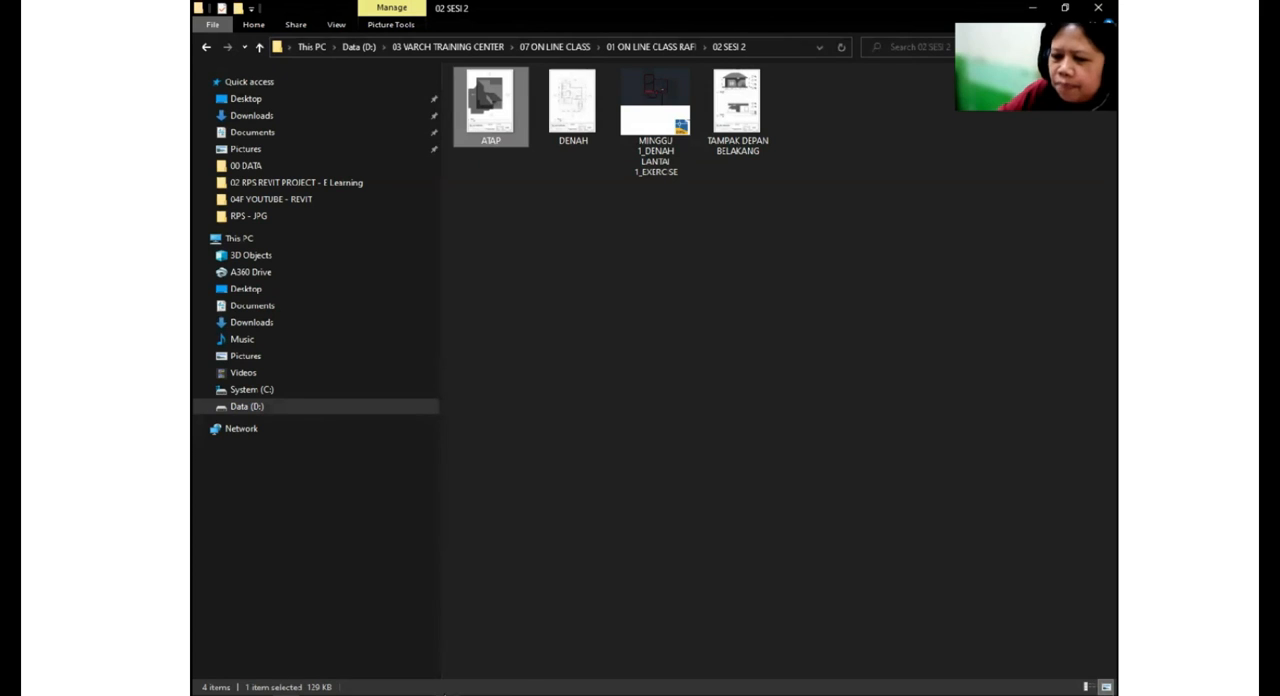
- Switch back to Revit and save the project as Project1 in the 02 SESI 2 folder
left_click(451, 677)
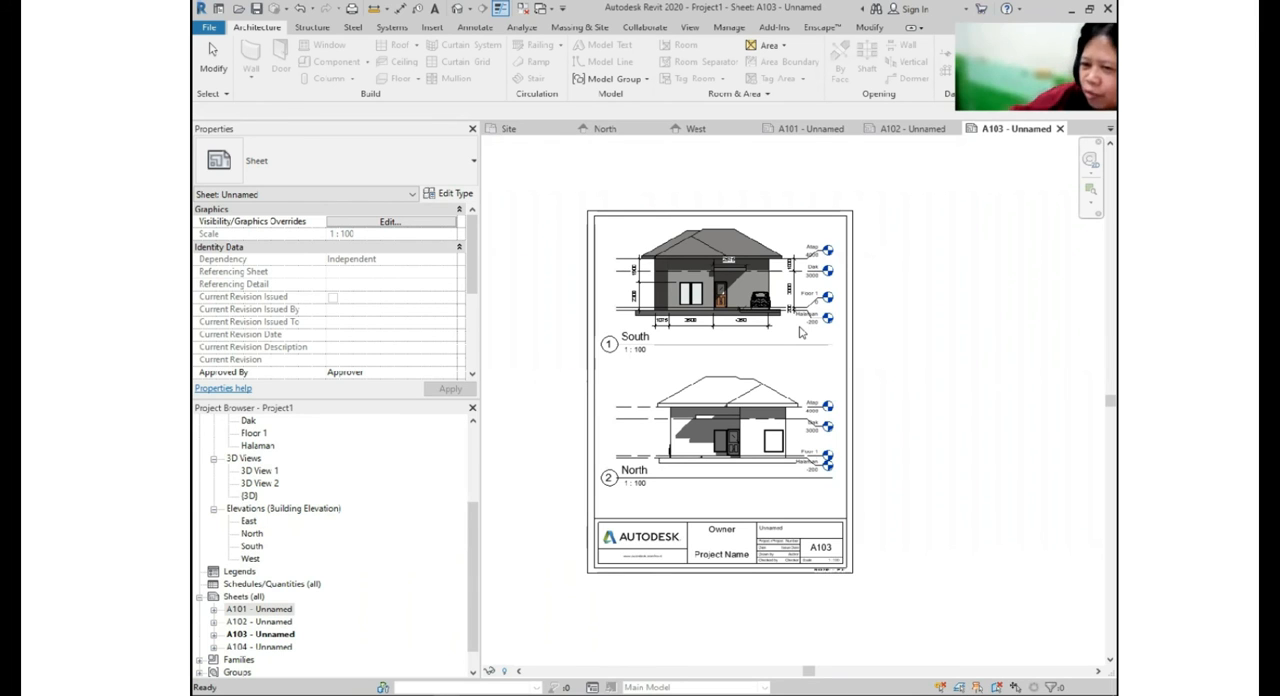
scroll(801, 333, "up", 4)
scroll(808, 313, "down", 1)
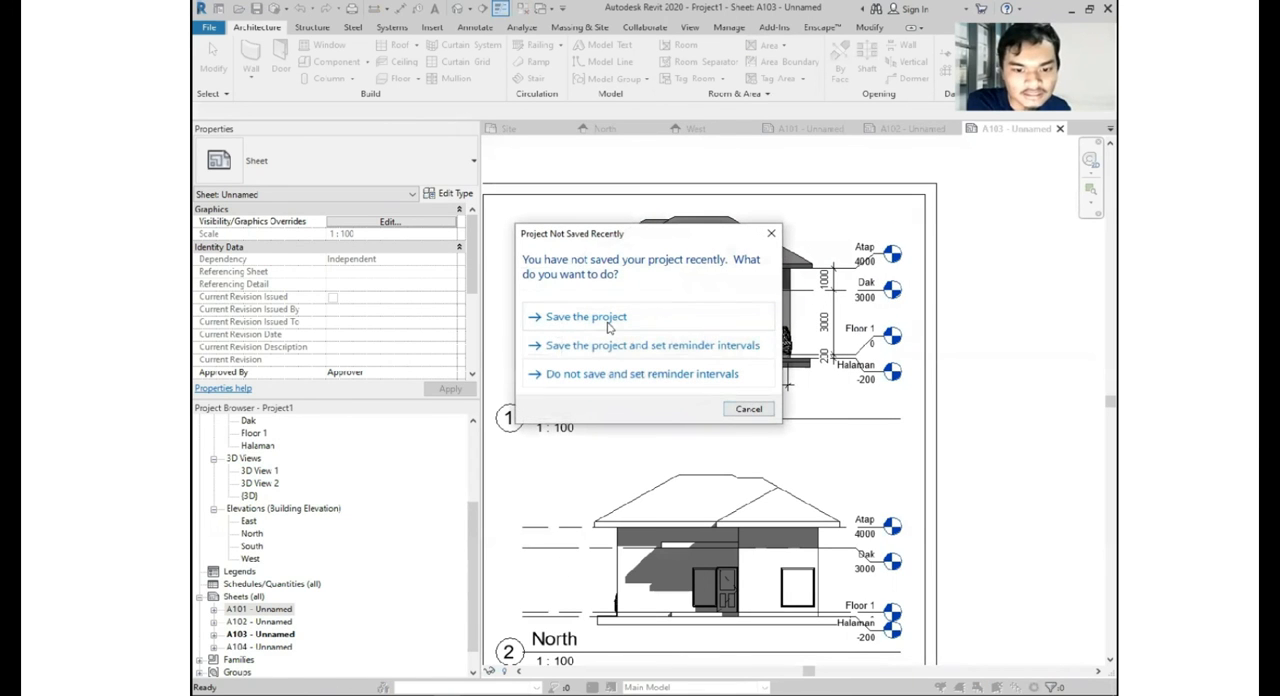
left_click(616, 322)
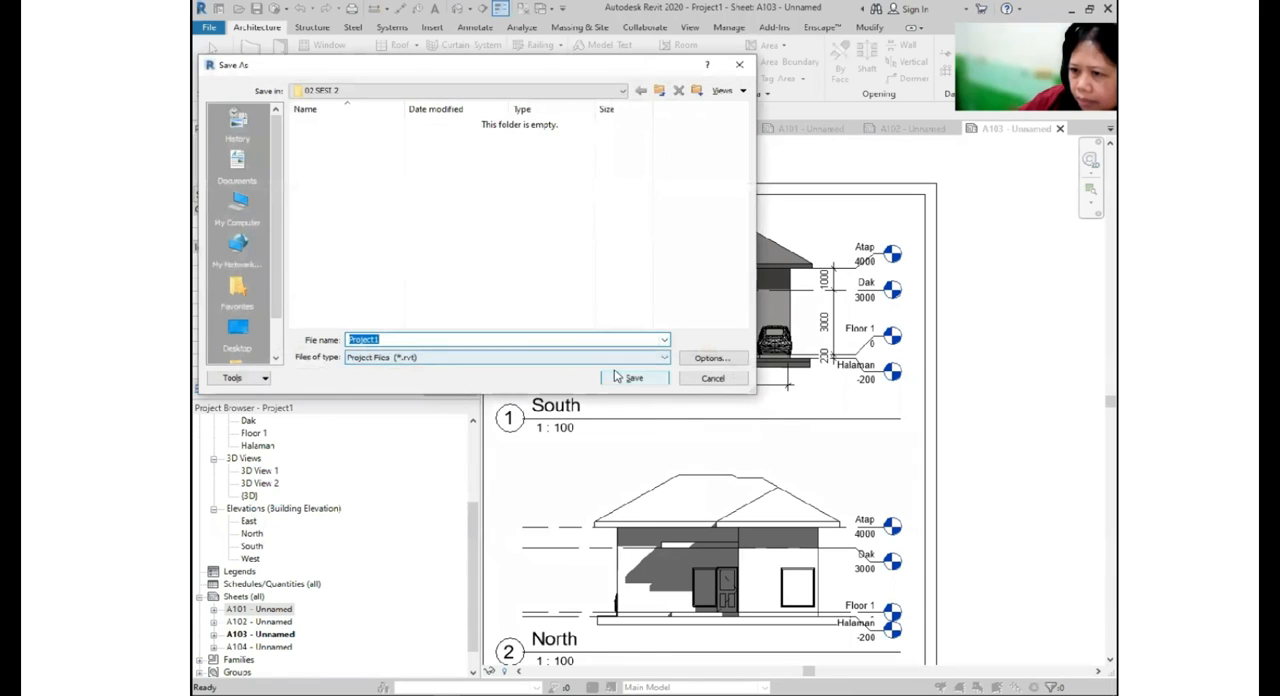
left_click(616, 376)
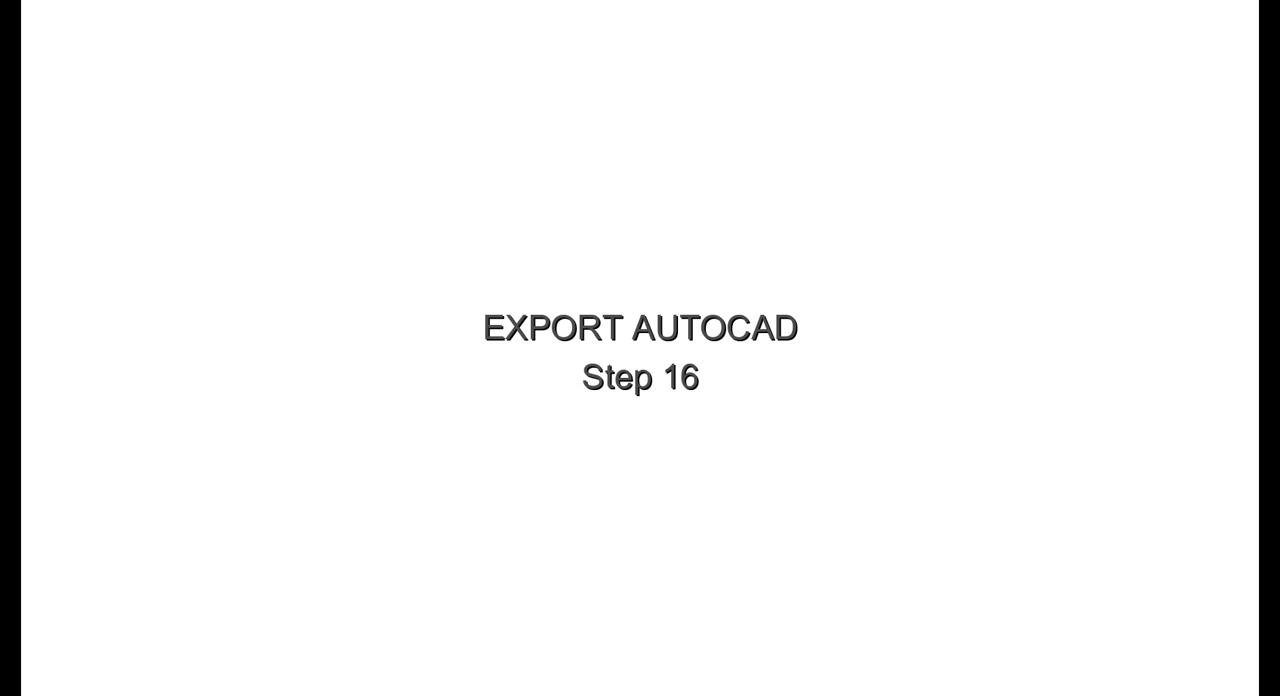
- Open the Floor 1 plan and export the current view as an AutoCAD 2018 DWG into the 02 SESI 2 folder, keeping the proposed file name
scroll(251, 578, "up", 5)
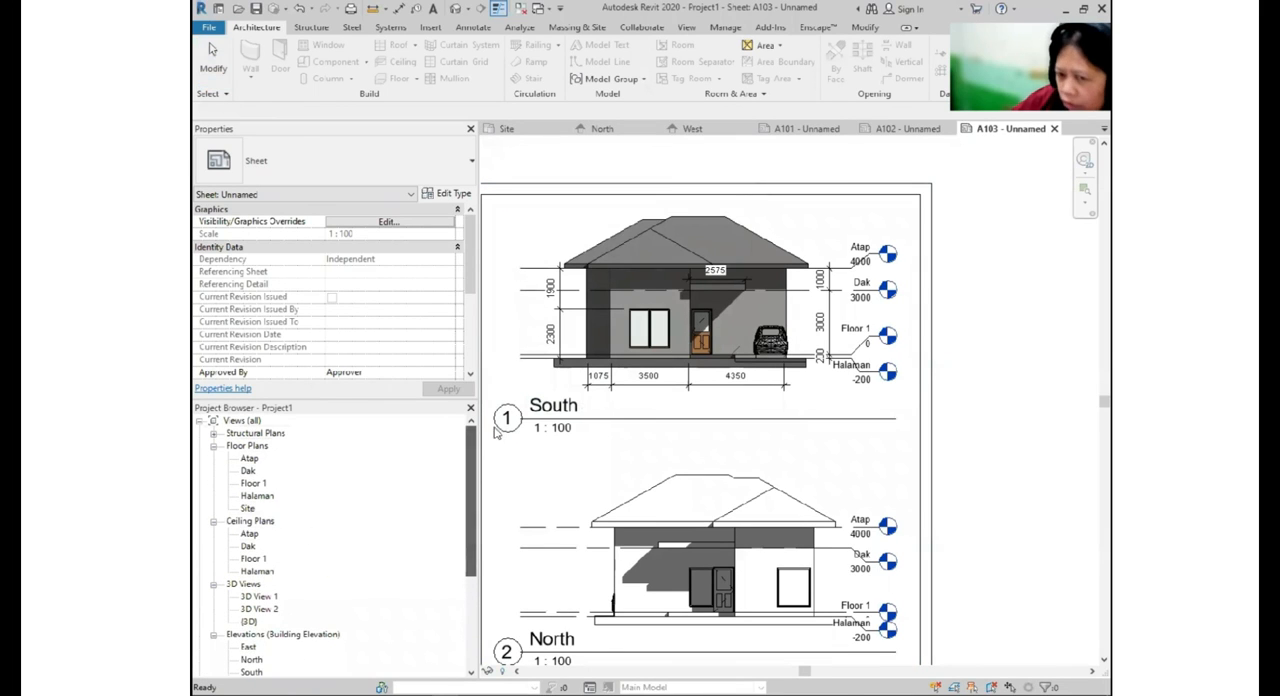
double_click(253, 483)
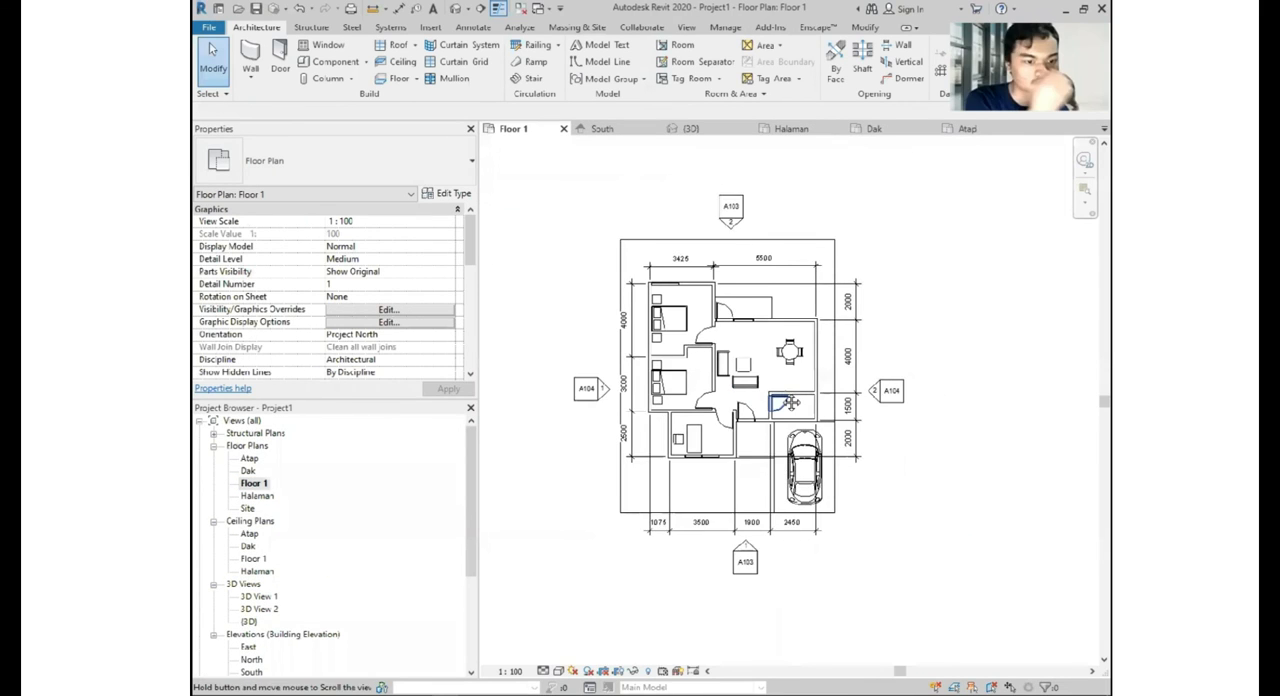
scroll(775, 400, "up", 2)
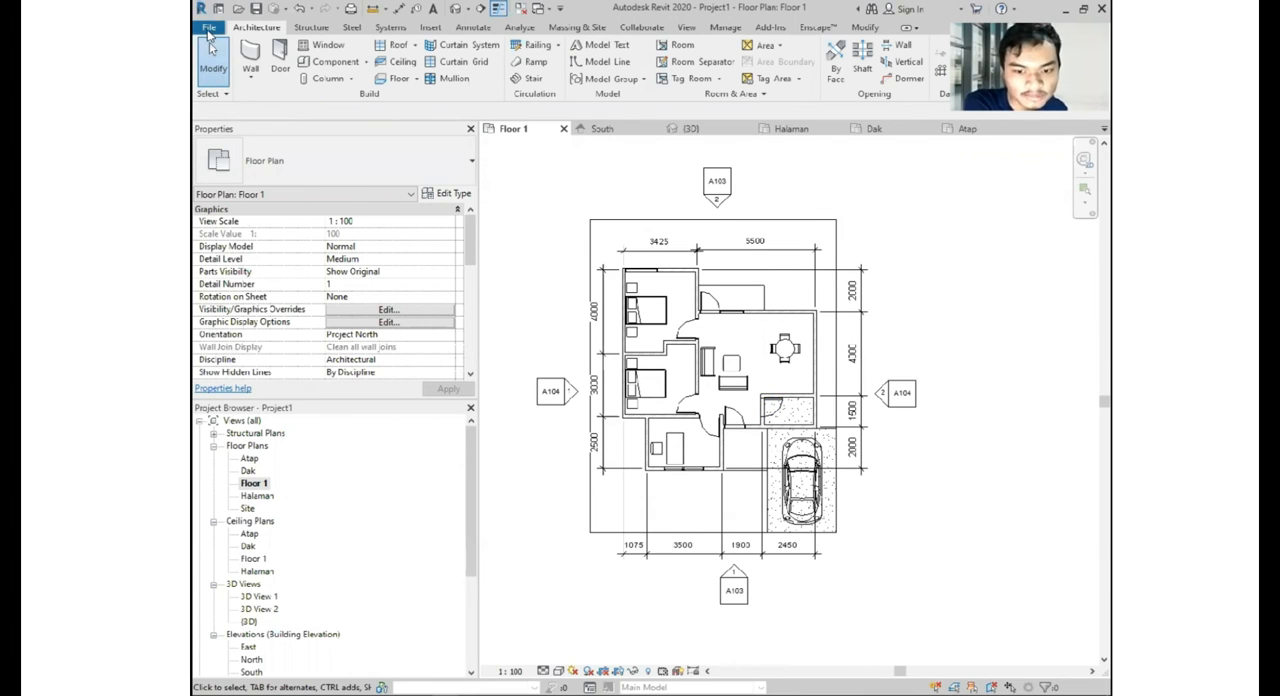
left_click(208, 30)
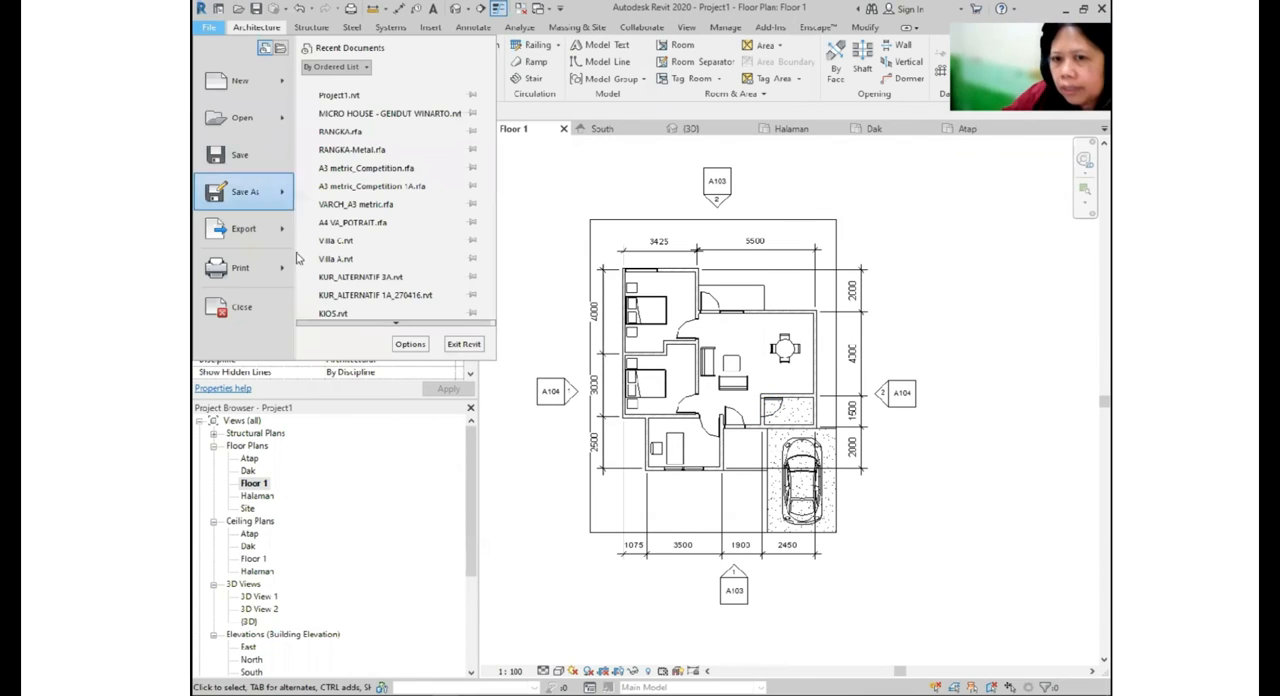
mouse_move(283, 229)
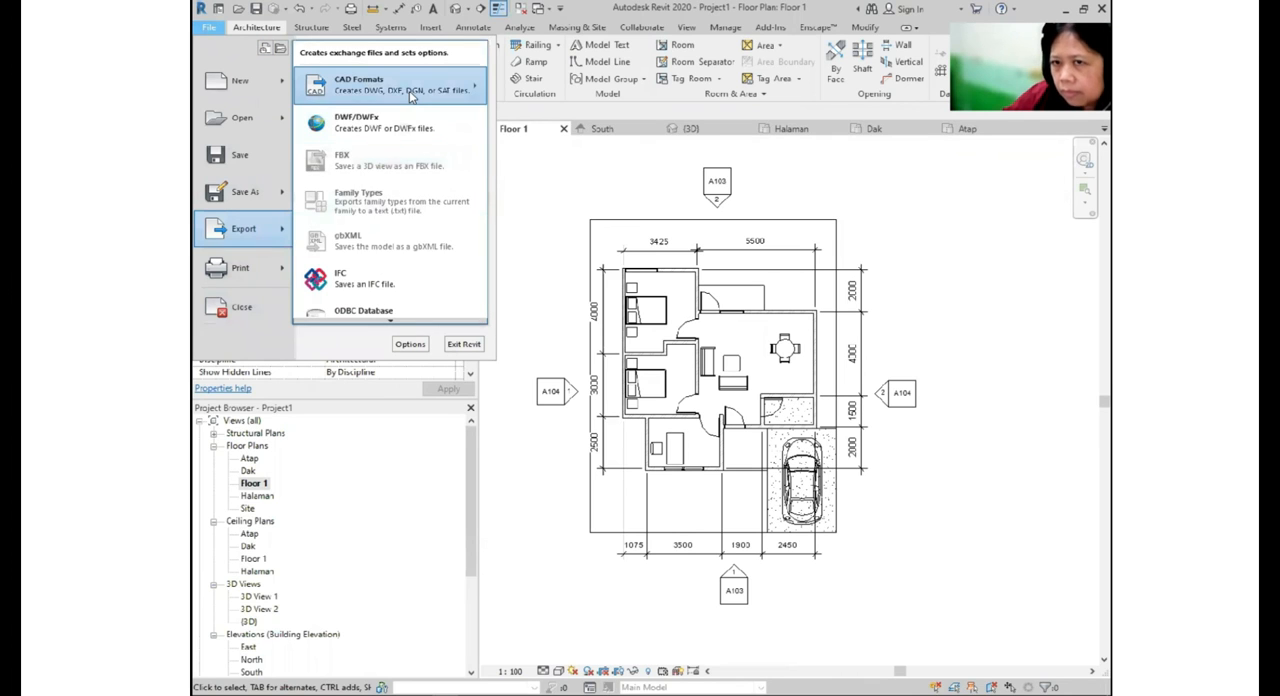
mouse_move(455, 92)
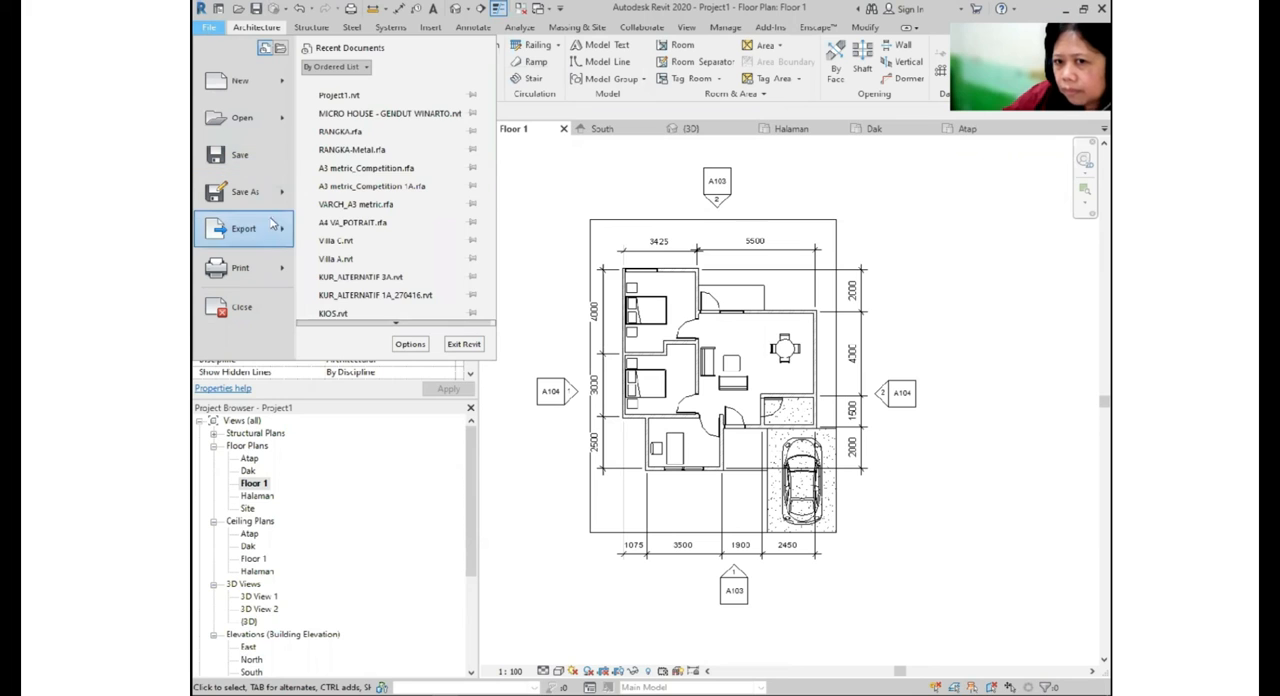
mouse_move(408, 98)
left_click(538, 86)
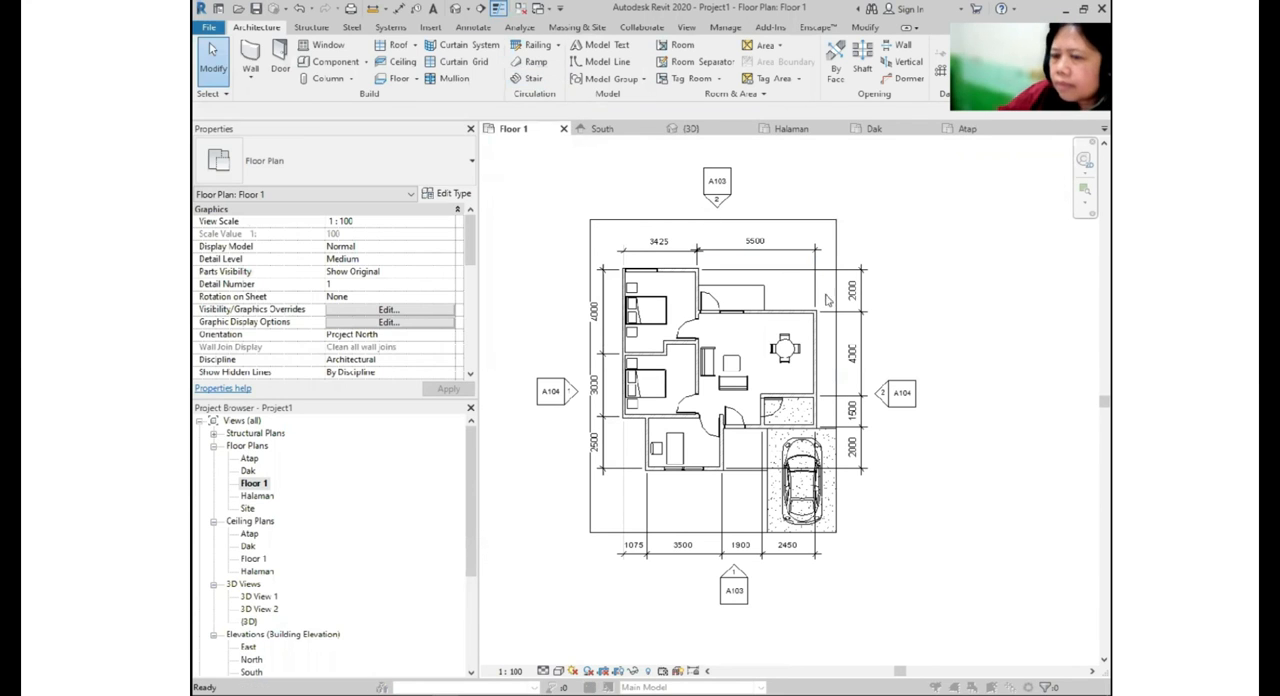
left_click(707, 523)
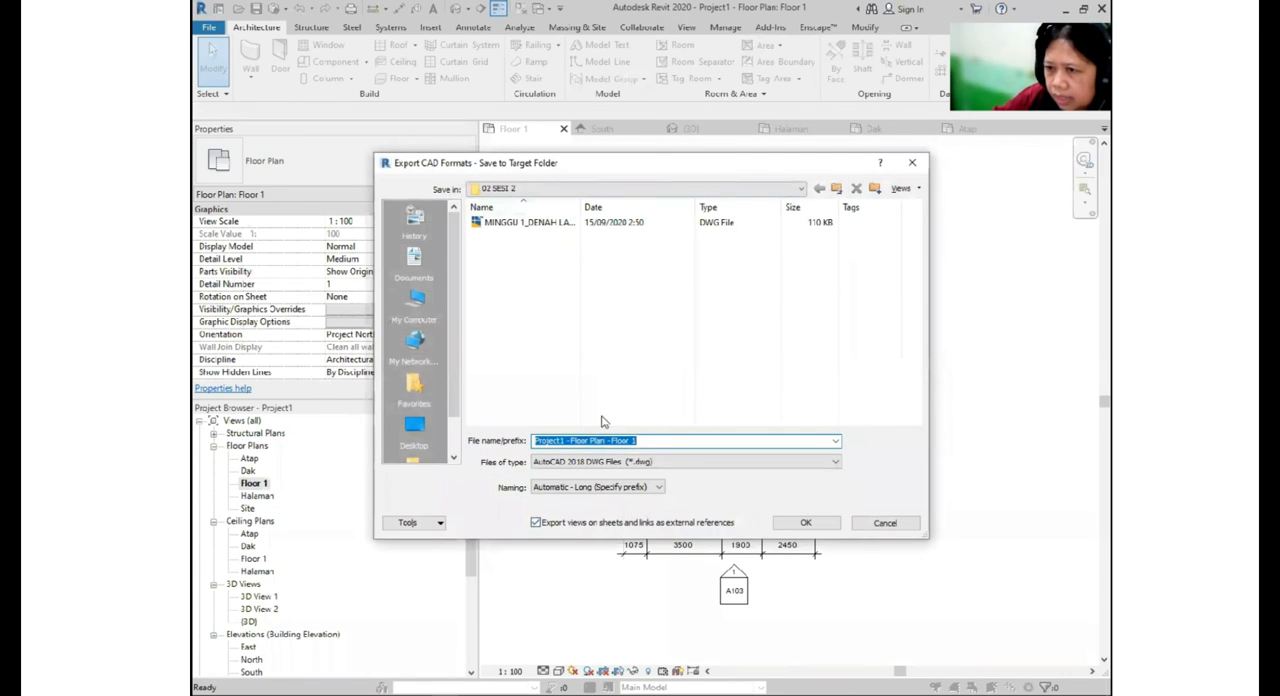
left_click(805, 522)
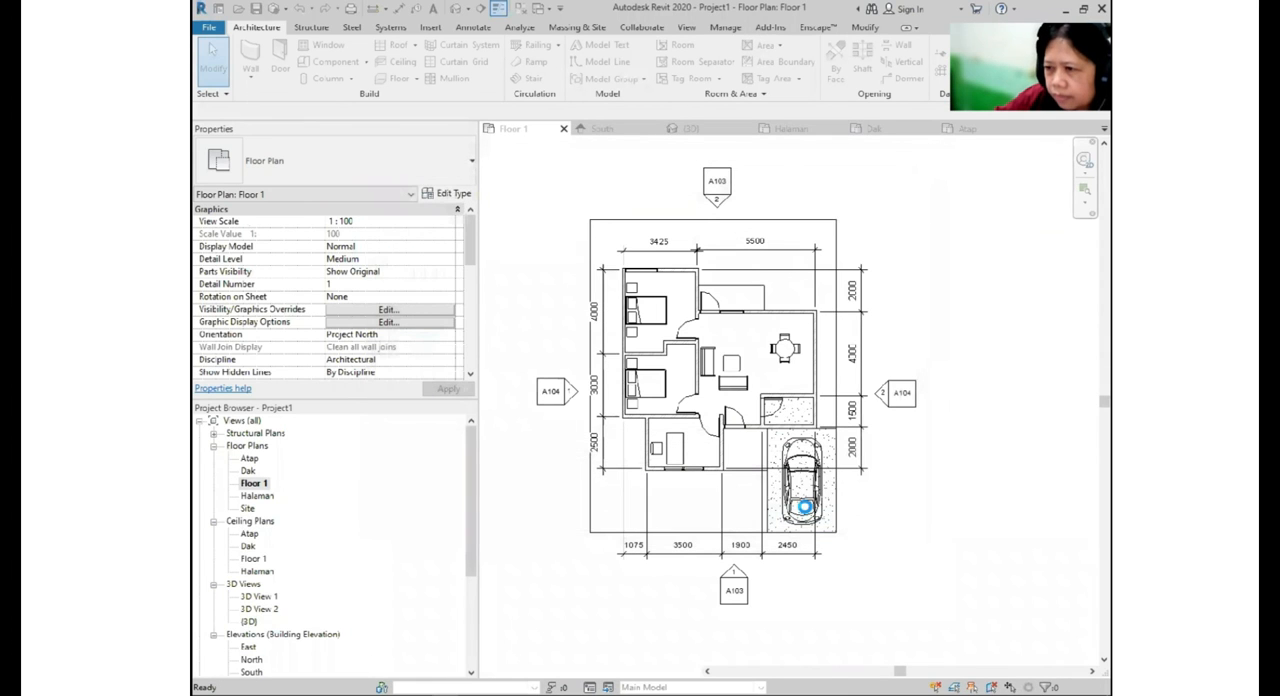
- Open the South elevation and set its visual style to Hidden Line
scroll(434, 508, "down", 5)
double_click(252, 558)
middle_click_drag(606, 569, 734, 517)
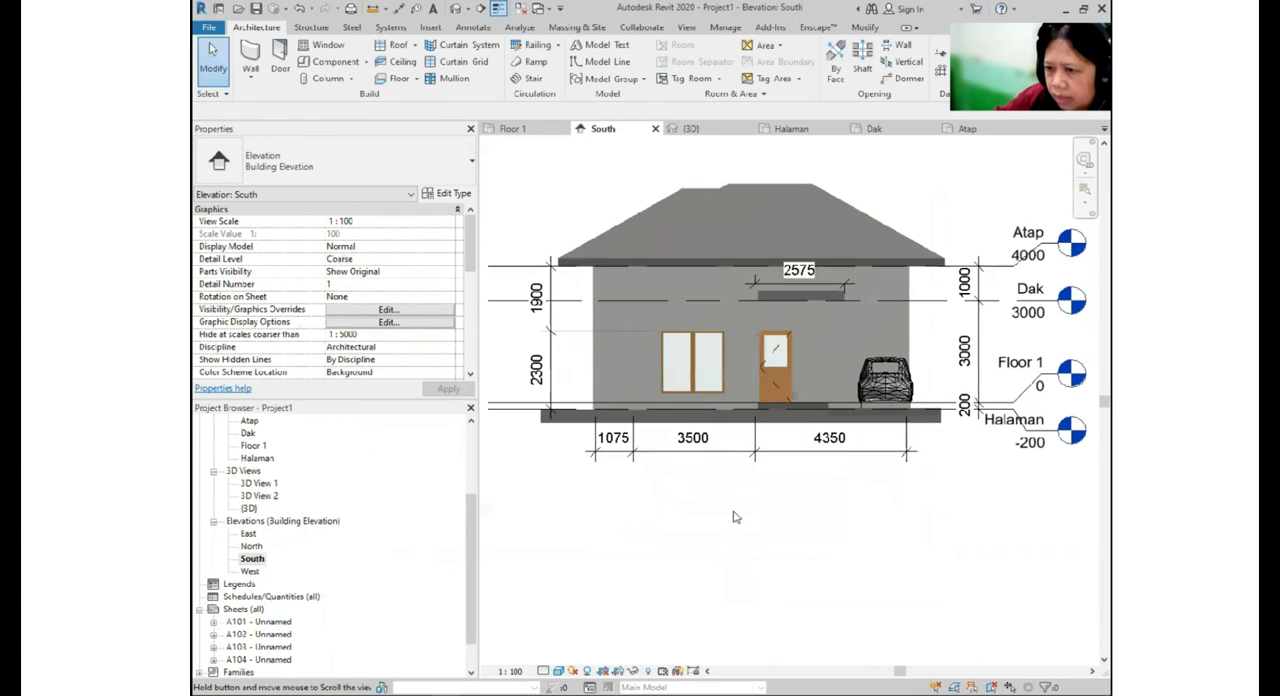
left_click(559, 671)
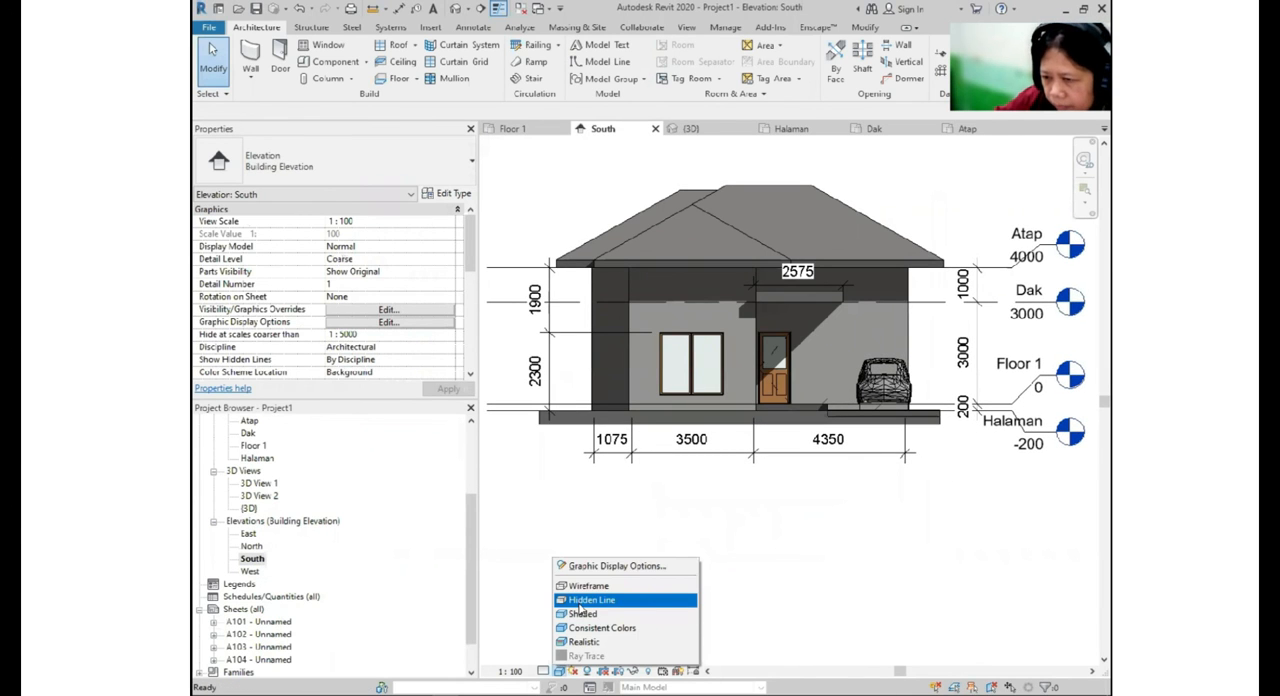
left_click(588, 600)
scroll(728, 438, "down", 2)
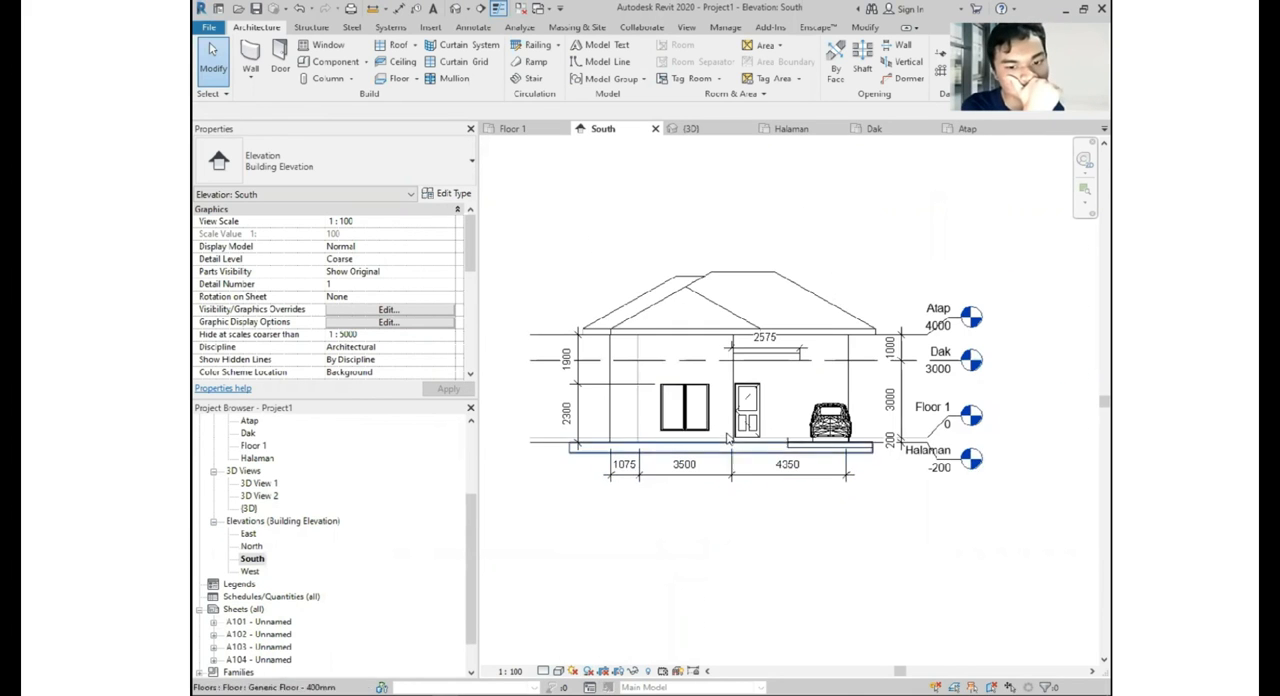
middle_click_drag(728, 438, 716, 444)
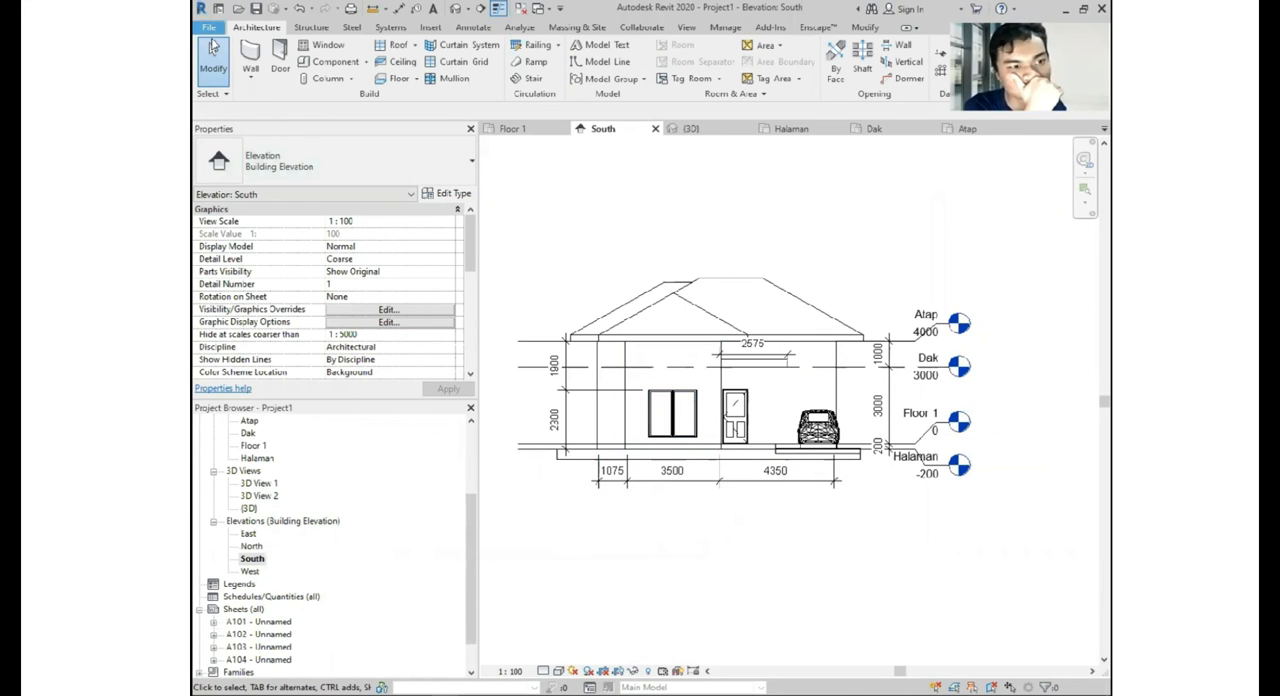
- Export the South elevation as an AutoCAD 2018 DWG into the 02 SESI 2 folder, keeping the proposed file name
left_click(209, 27)
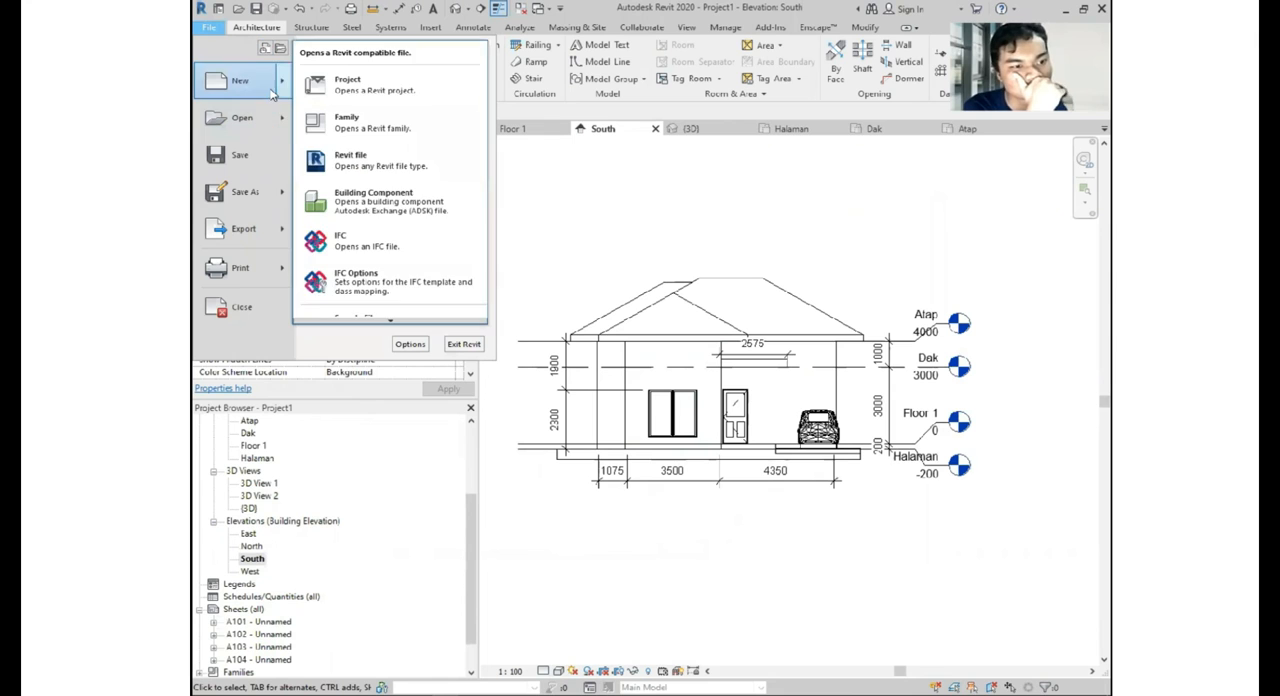
mouse_move(245, 228)
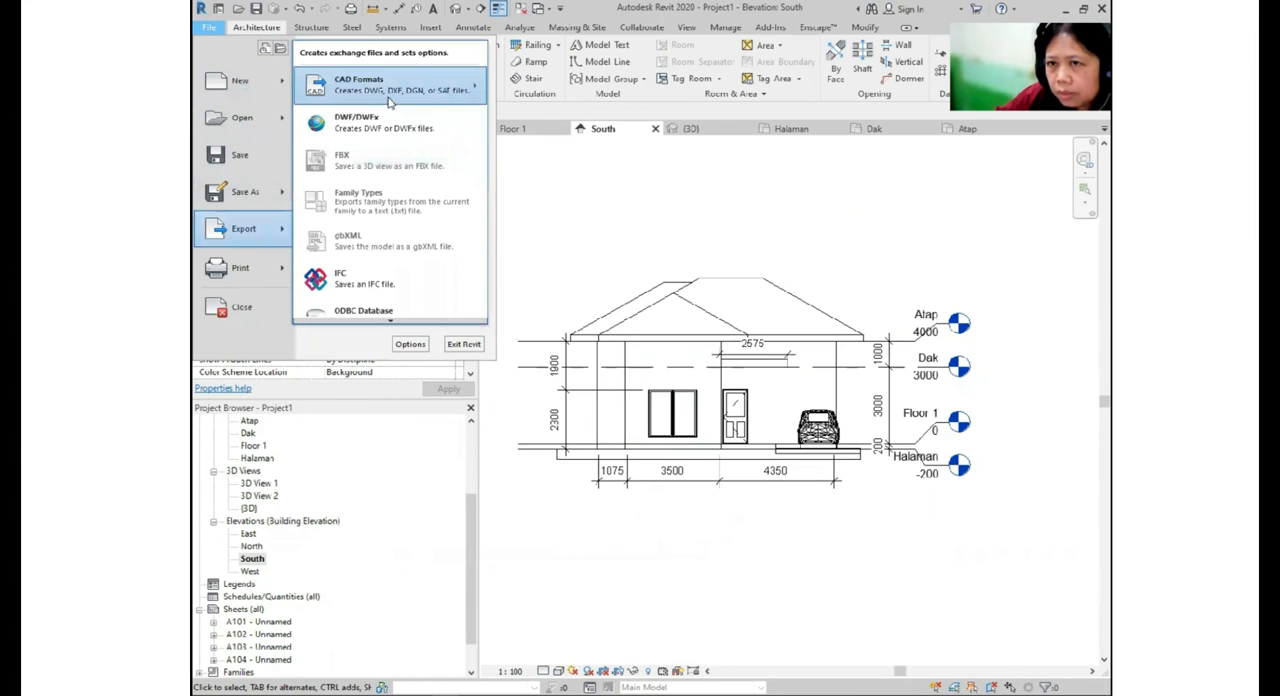
mouse_move(388, 98)
left_click(520, 91)
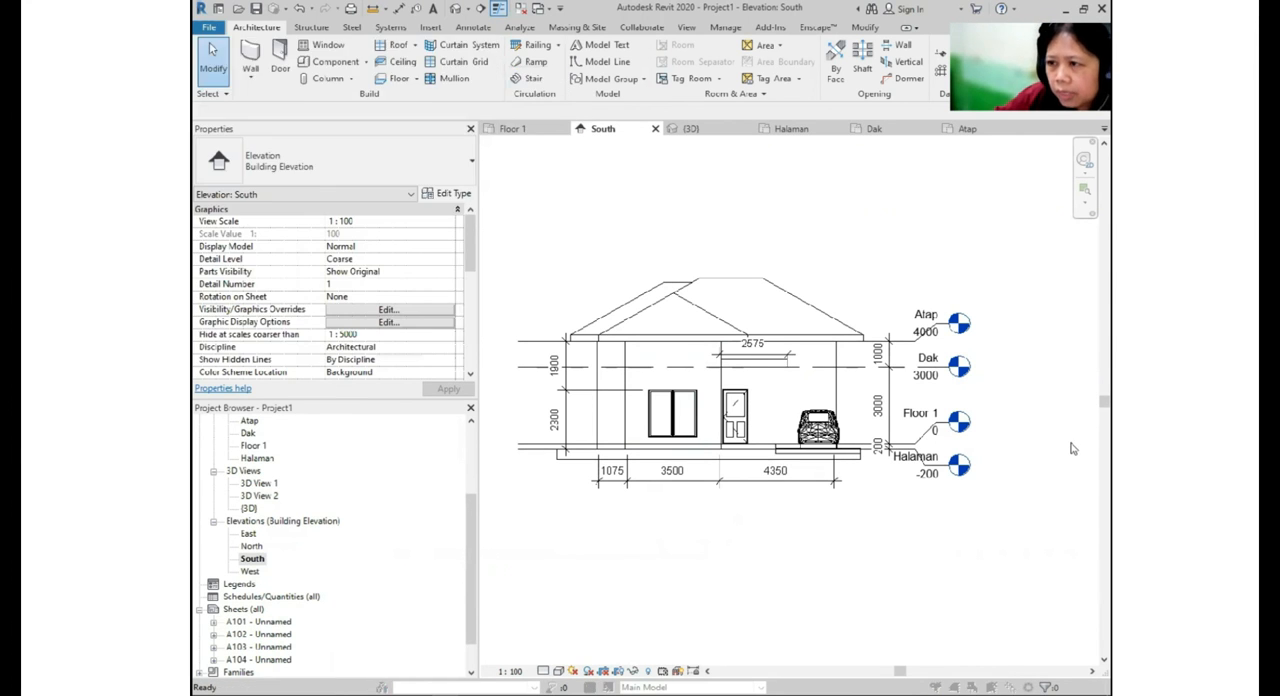
left_click(707, 526)
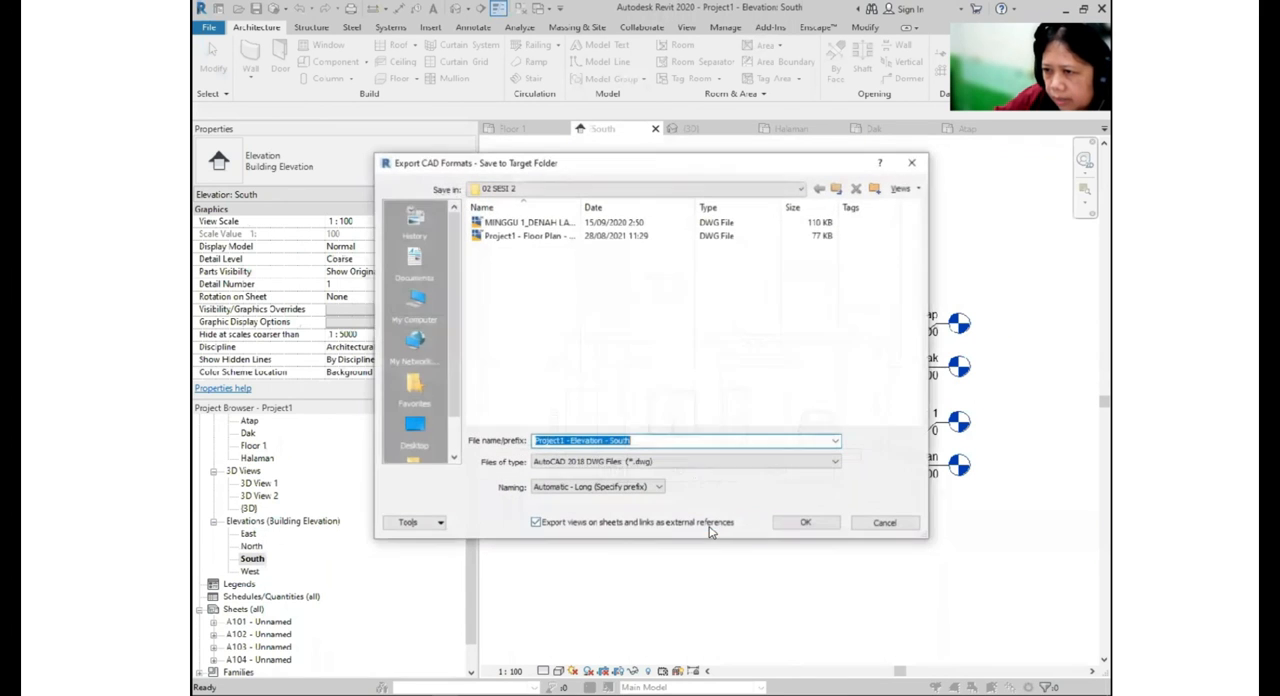
left_click(808, 525)
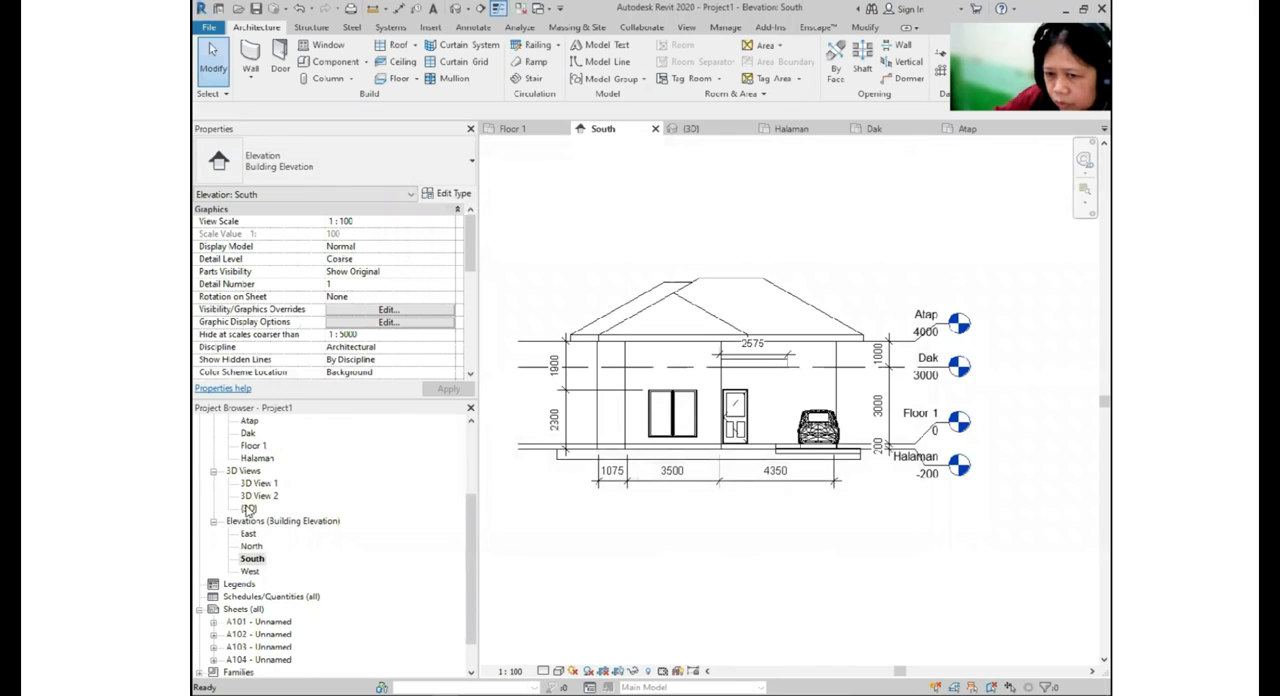
- Open the {3D} view of the house and bring up the DWG export settings for it
double_click(248, 508)
scroll(693, 492, "up", 3)
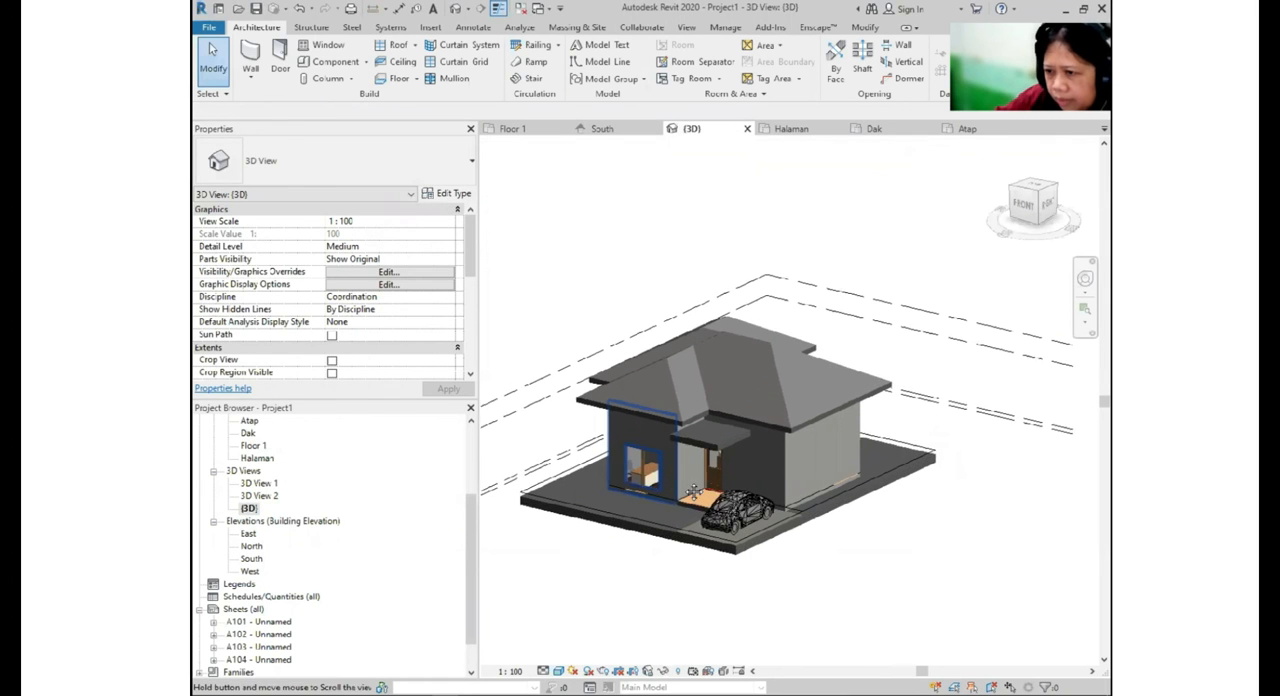
middle_click_drag(693, 492, 707, 474)
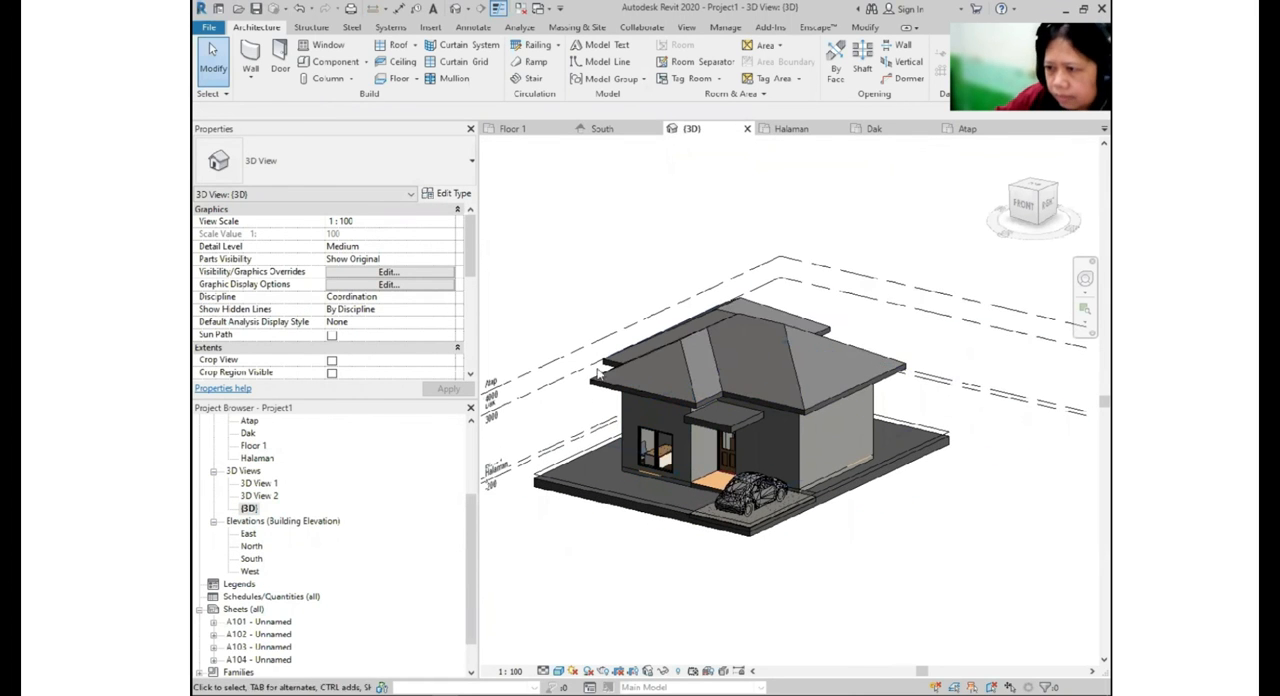
left_click(209, 28)
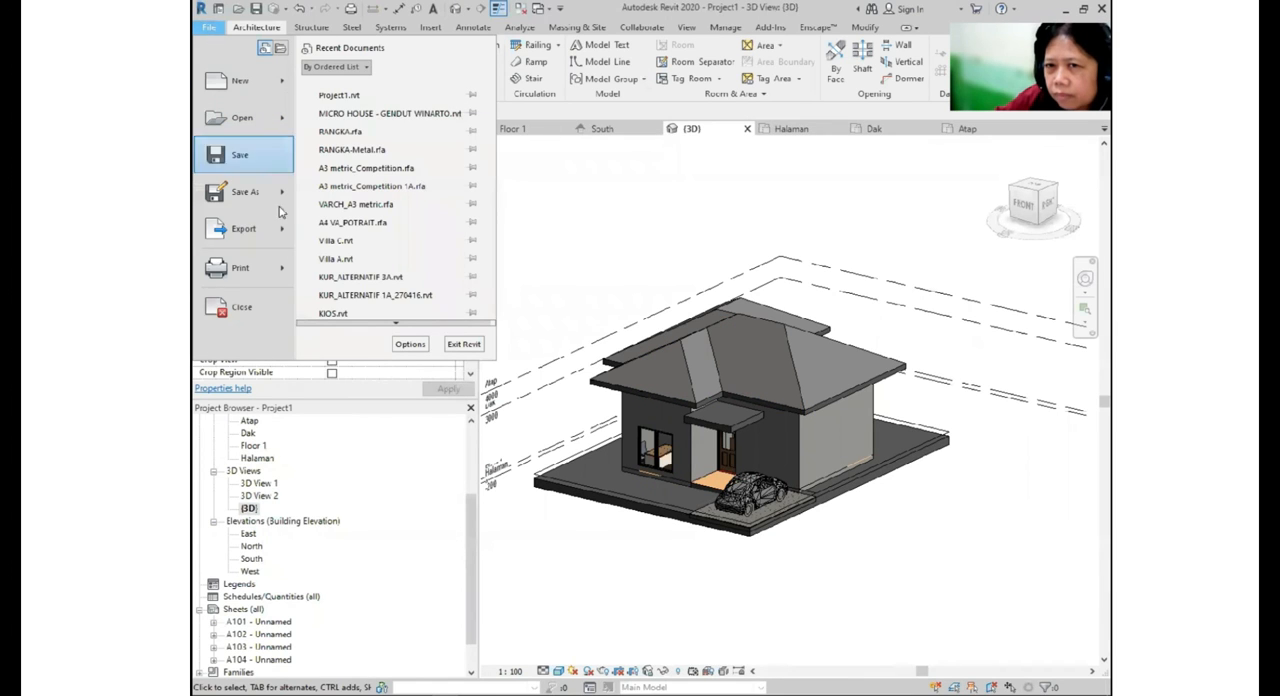
mouse_move(281, 244)
mouse_move(418, 94)
left_click(509, 78)
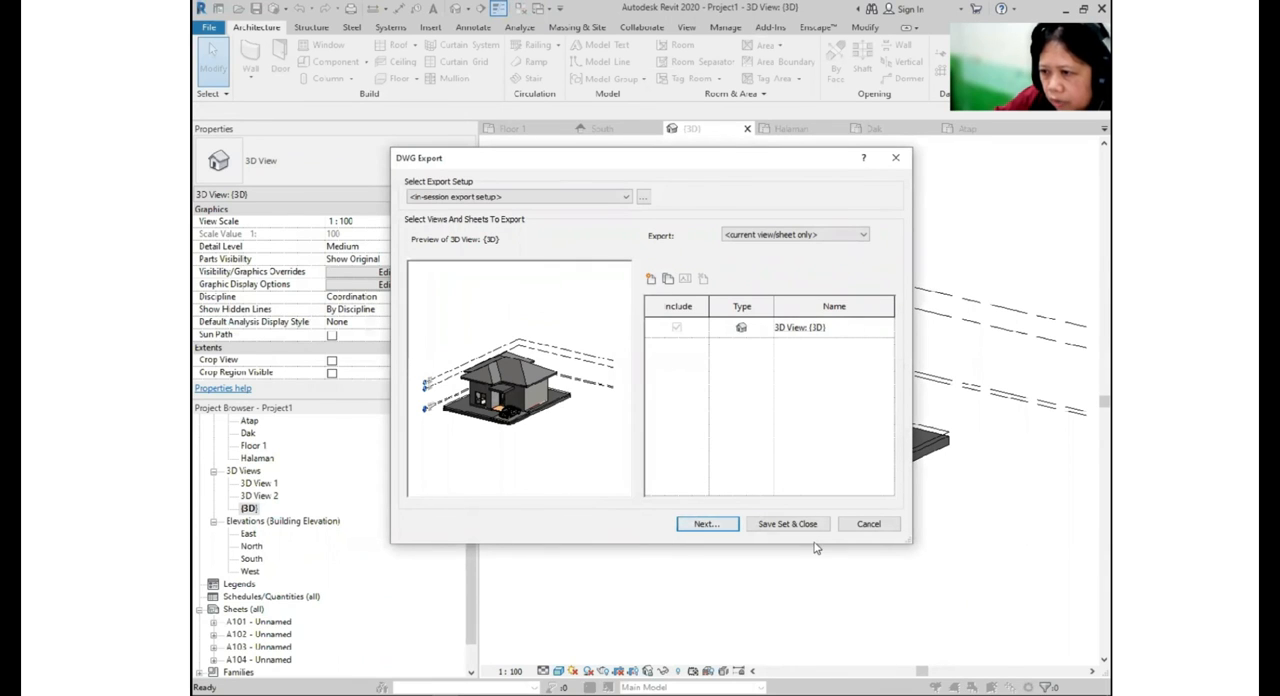
- Set solids to export as Polymesh in the in-session export setup, and export the 3D view as a DWG into the 02 SESI 2 folder
left_click(642, 201)
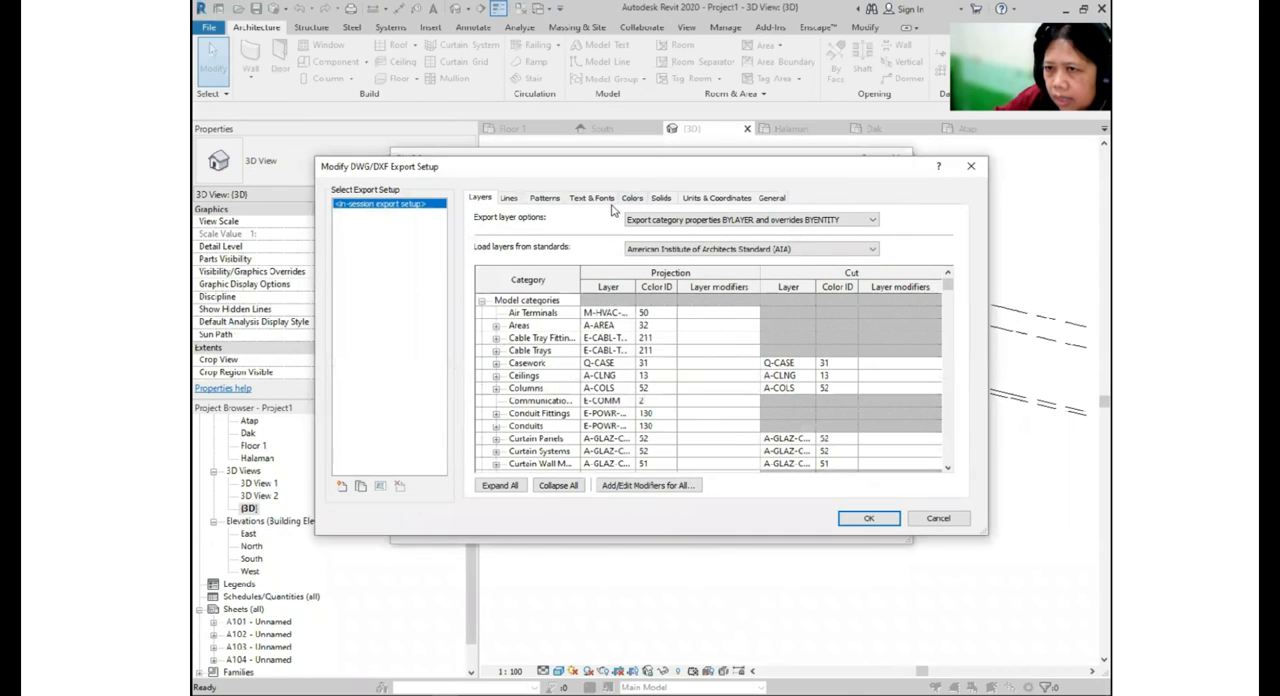
left_click(672, 202)
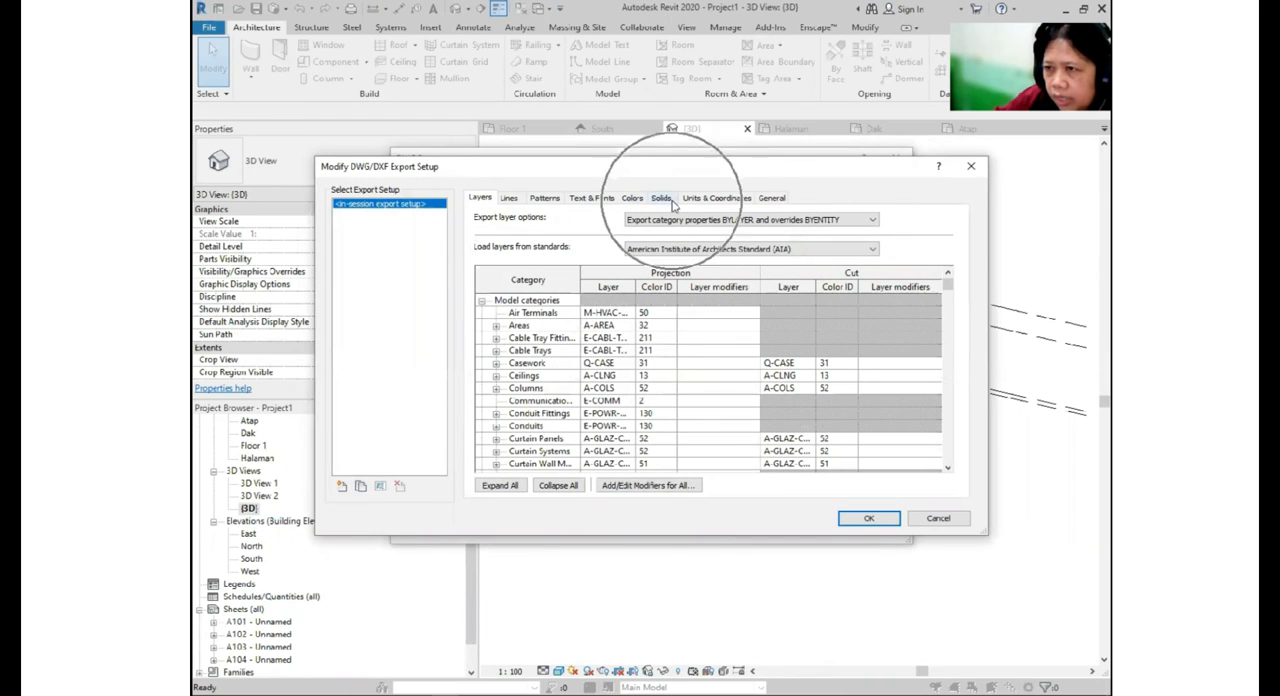
left_click(520, 258)
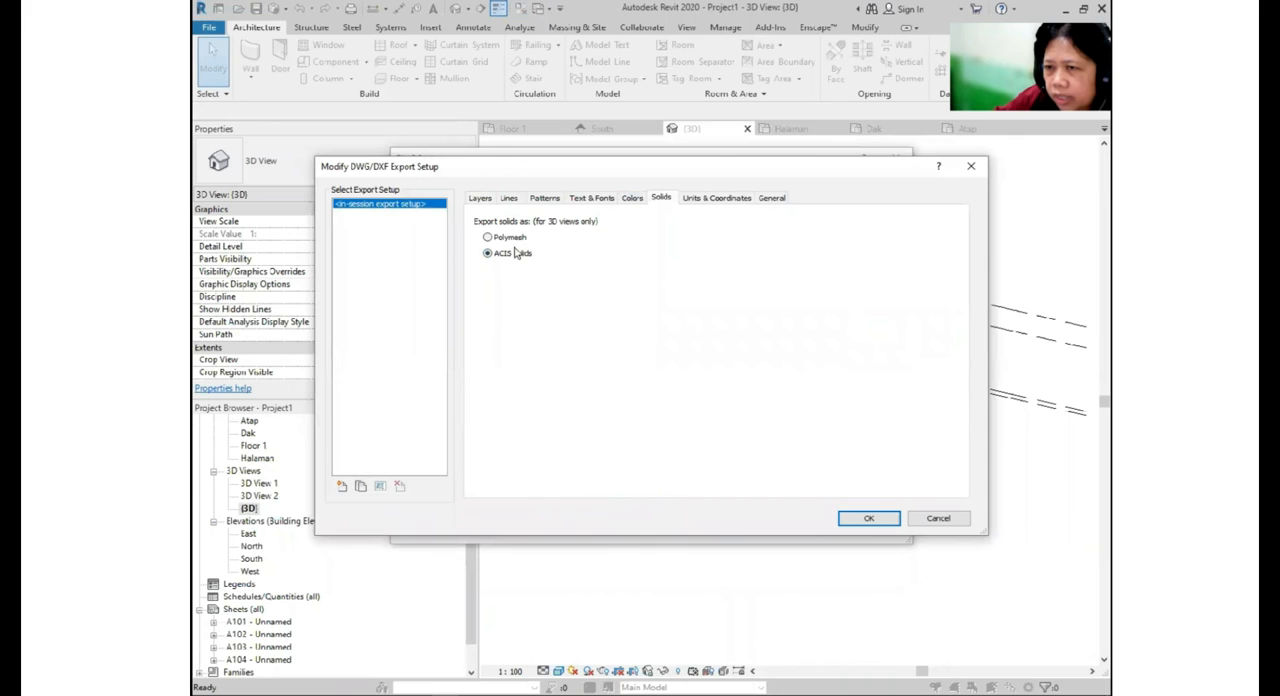
left_click(518, 240)
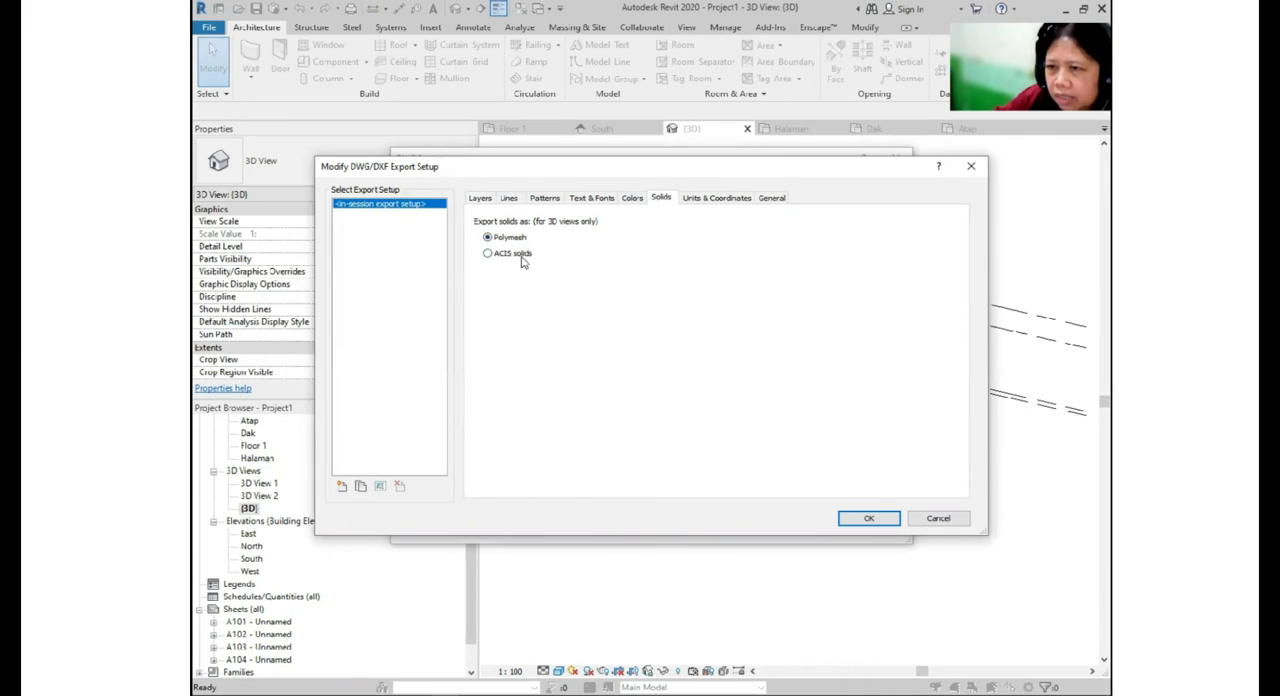
left_click(865, 518)
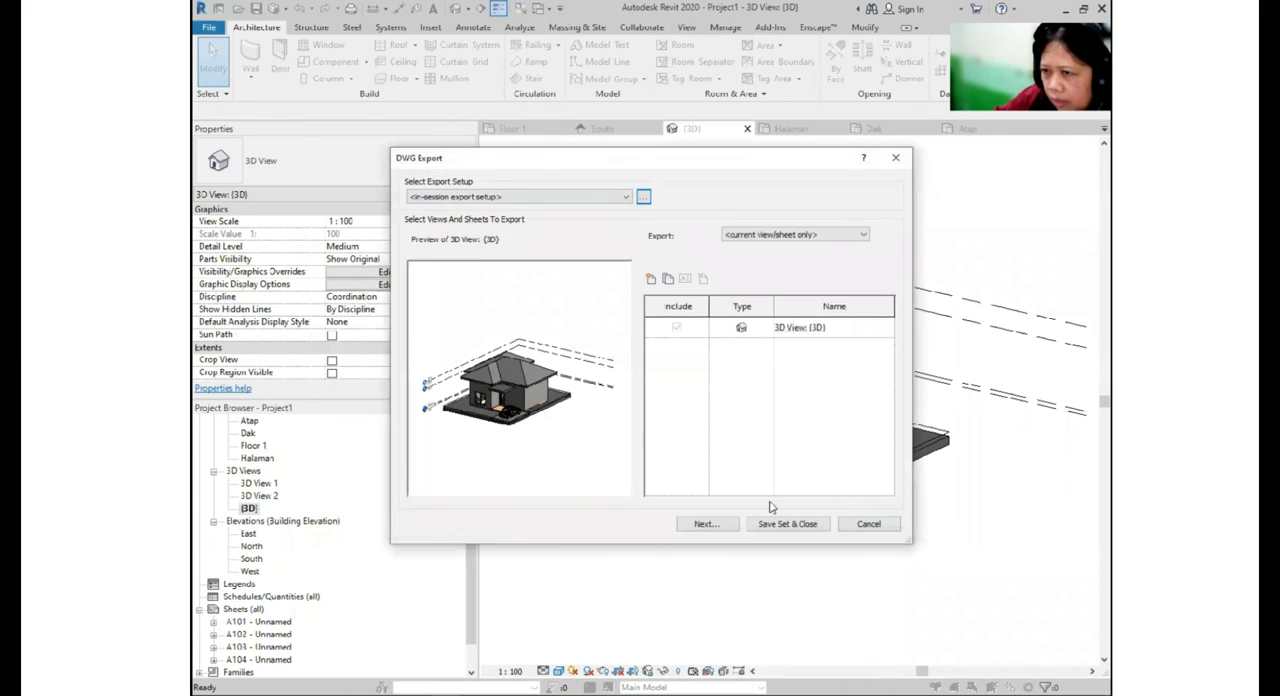
left_click(706, 524)
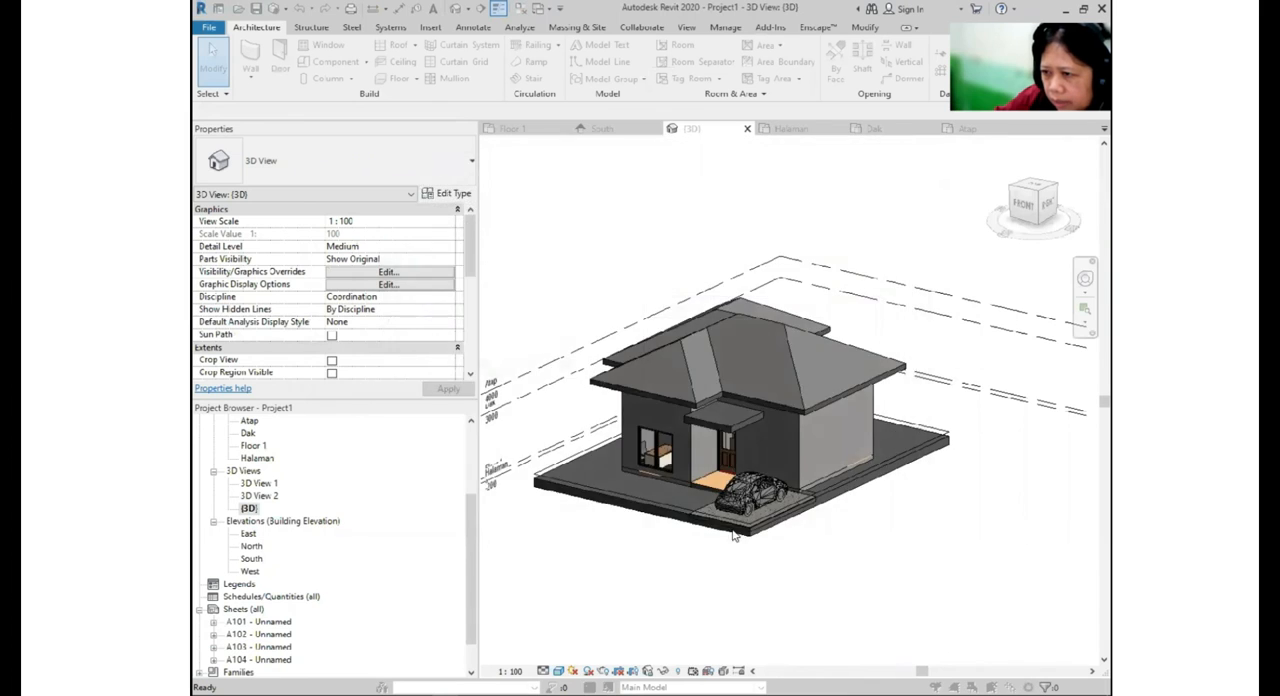
left_click(806, 522)
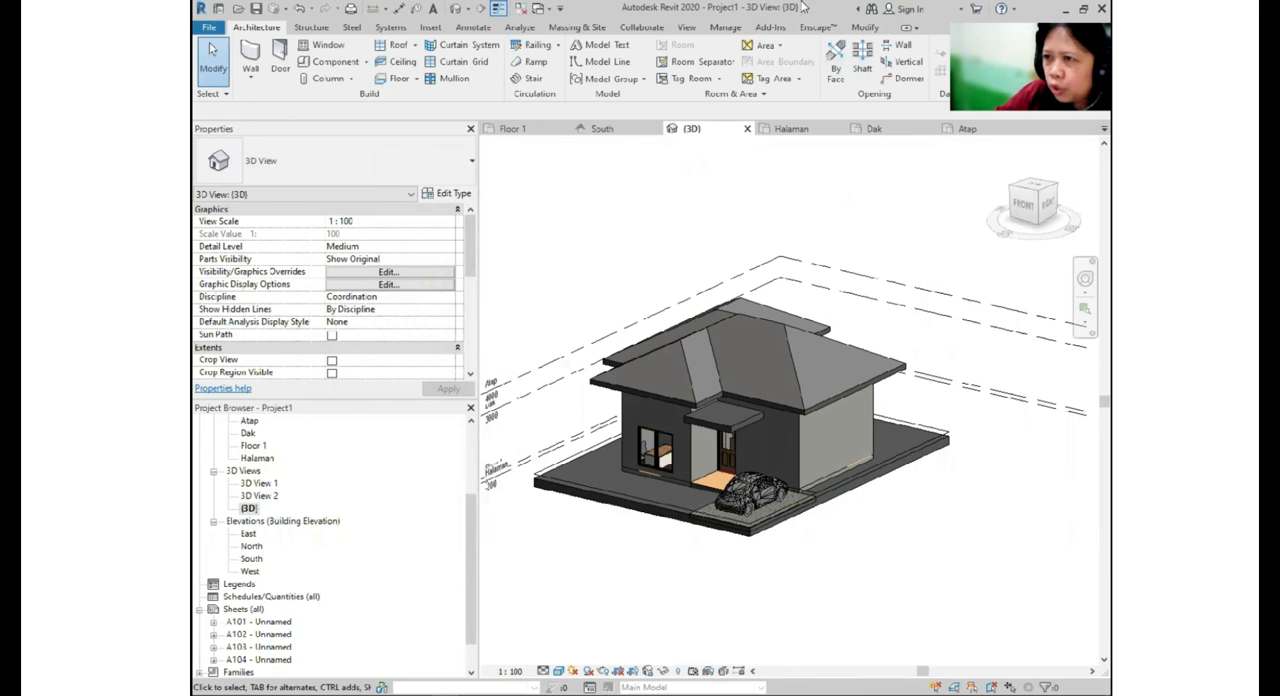
- Minimize Revit, switch to AutoCAD and browse for a drawing in the 03 VARCH TRAINING CENTER folder on drive D
left_click(1083, 9)
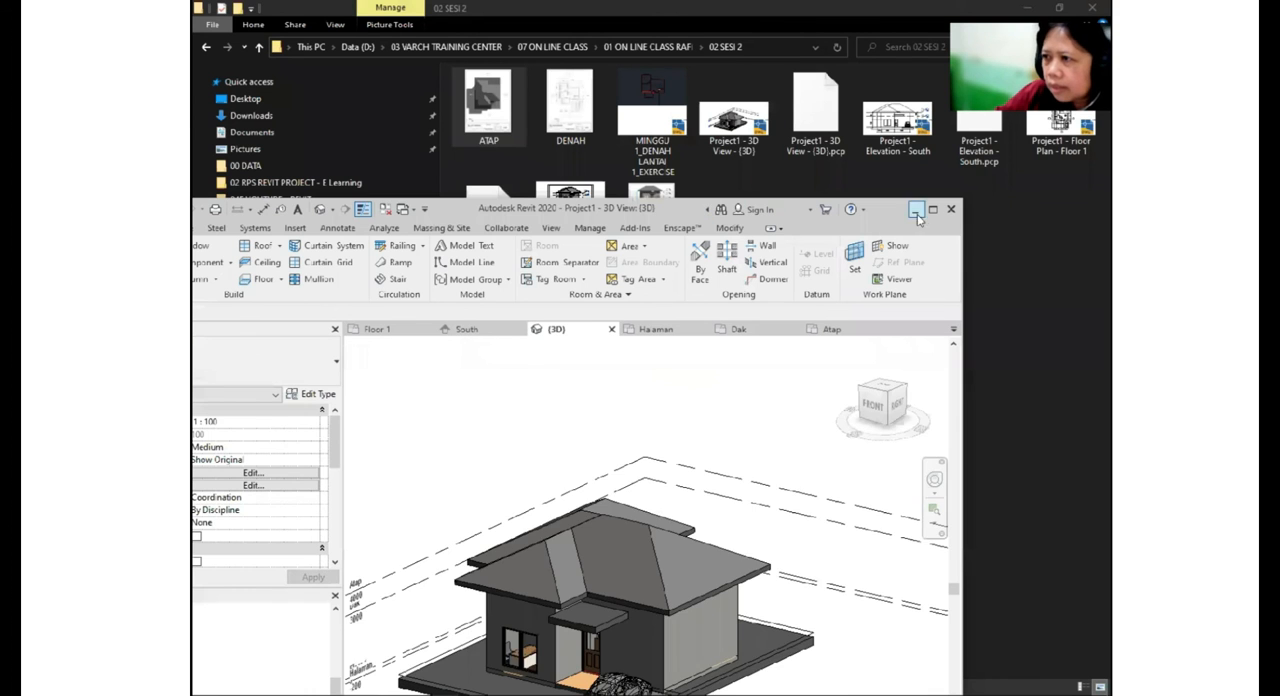
left_click(916, 211)
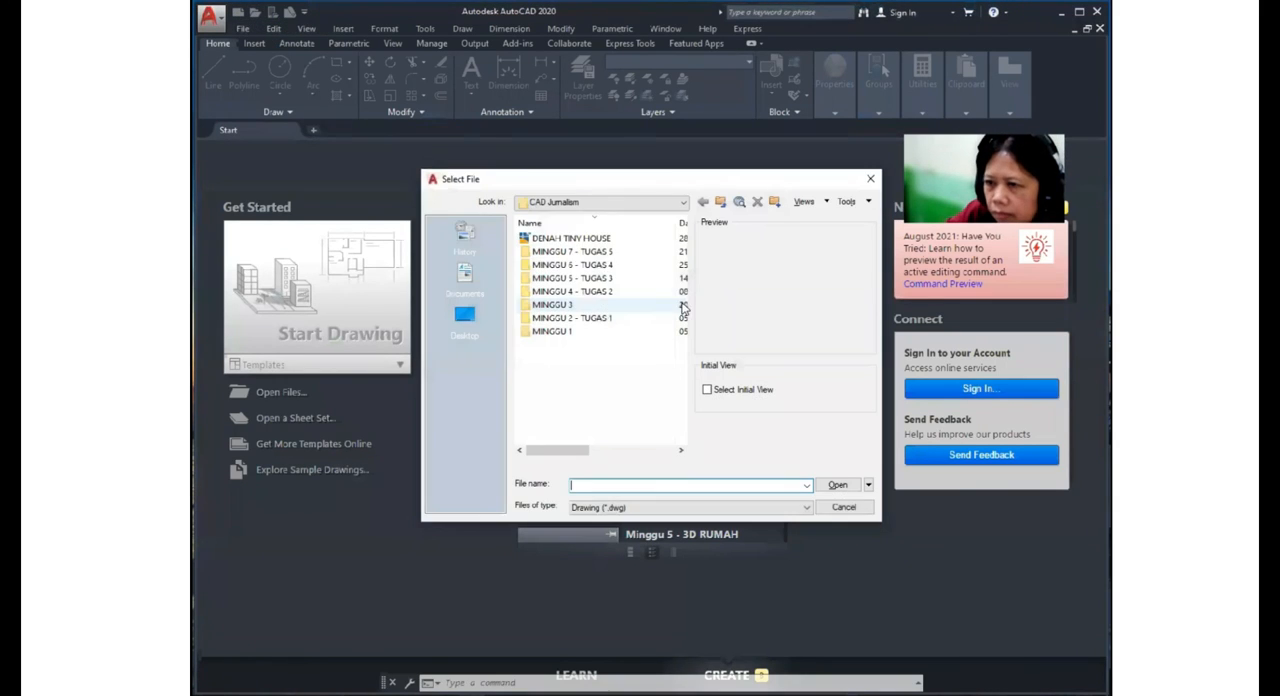
left_click(681, 205)
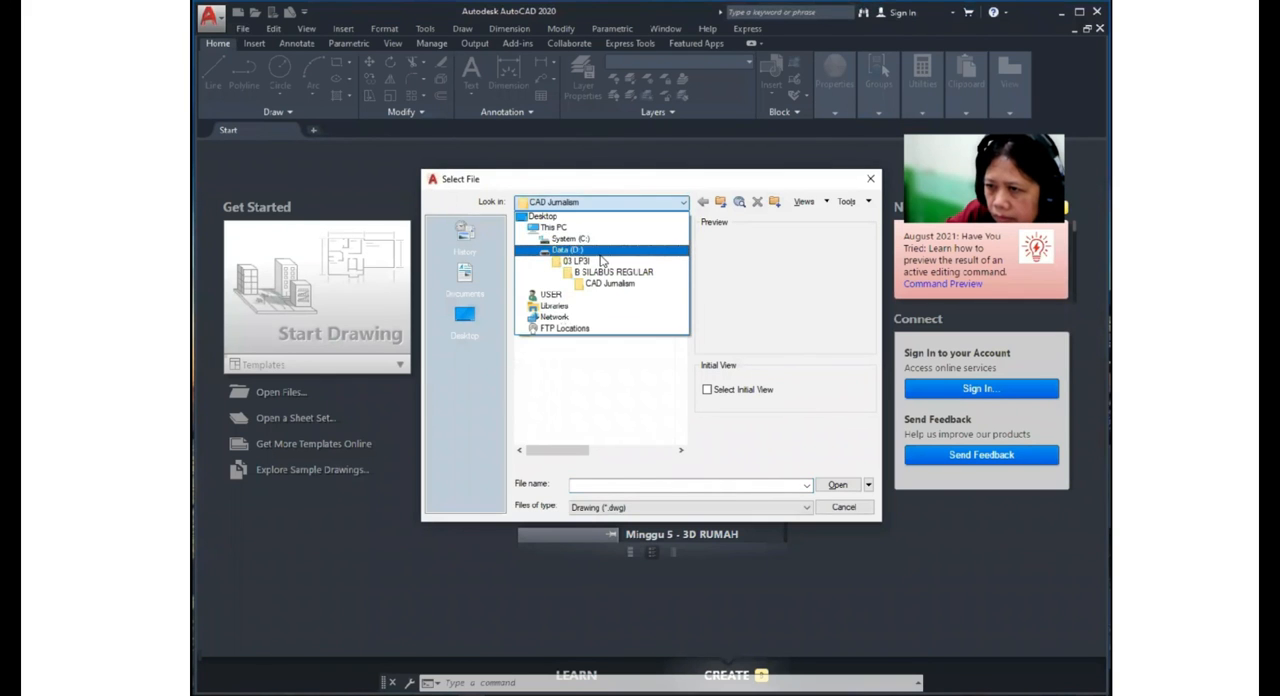
left_click(610, 250)
scroll(625, 360, "down", 3)
scroll(625, 360, "up", 3)
scroll(630, 375, "down", 4)
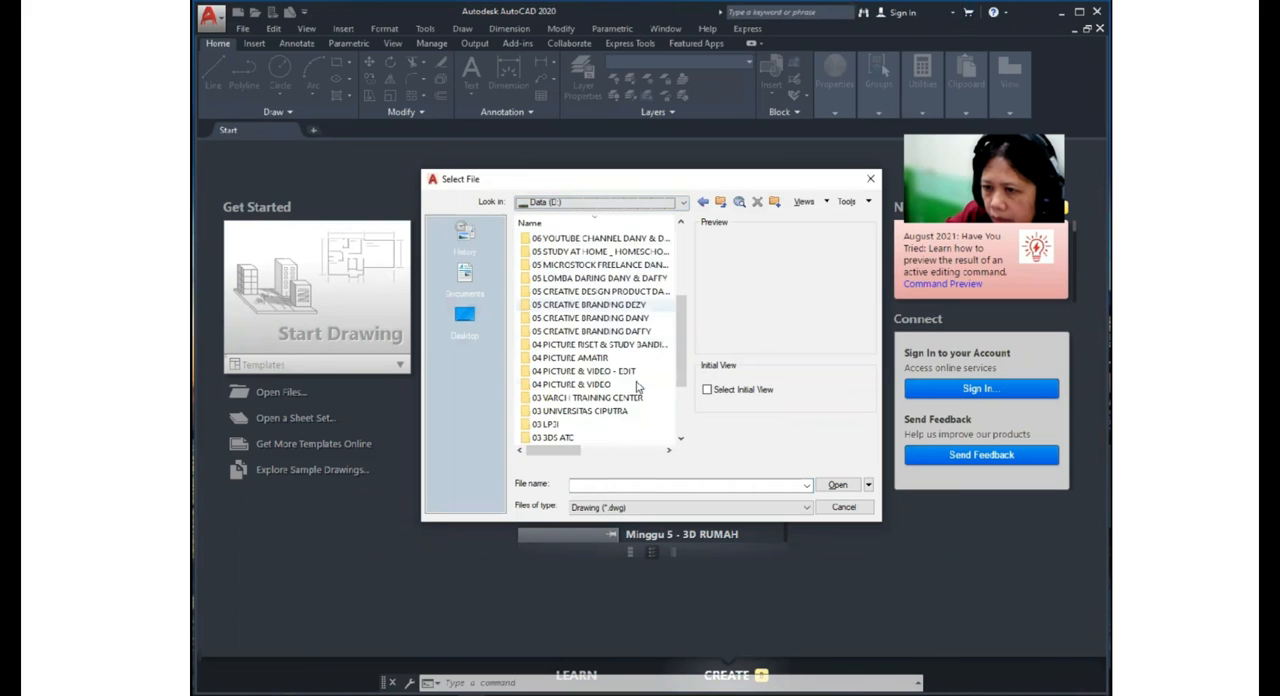
left_click(615, 399)
double_click(615, 399)
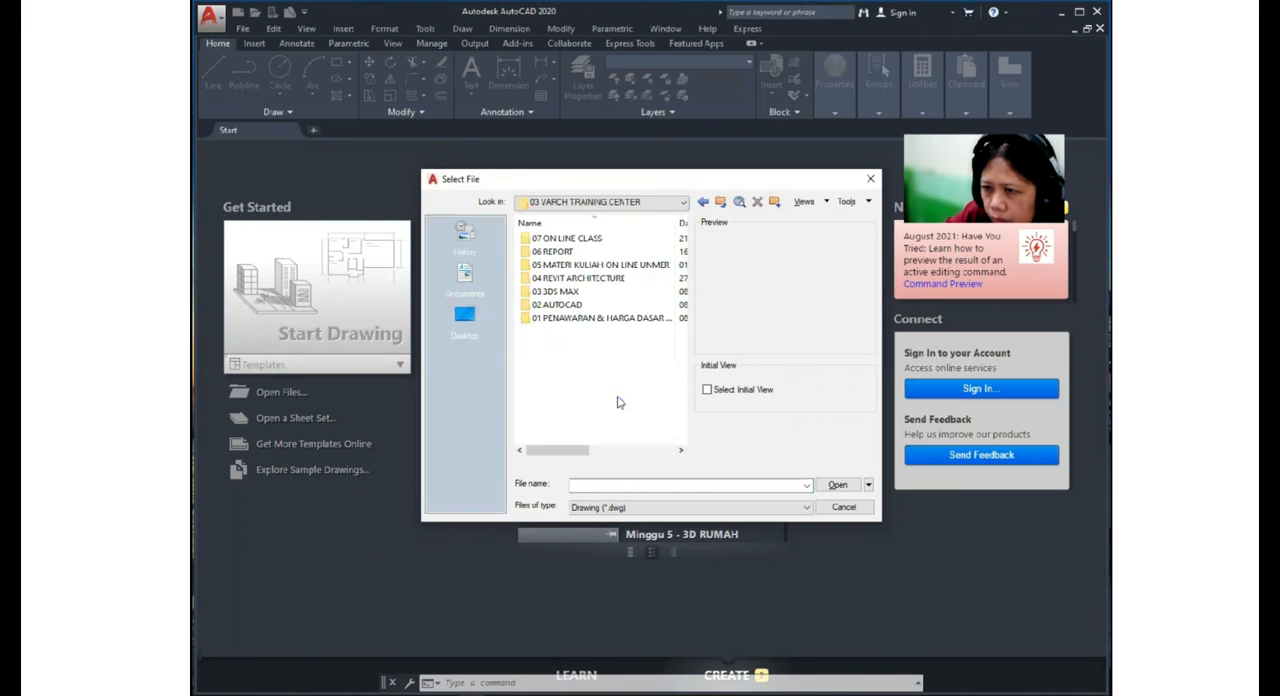
- Open the Project1 - Floor Plan - Floor 1 drawing from the 02 SESI 2 folder within 07 ON LINE CLASS
double_click(566, 238)
double_click(574, 243)
double_click(560, 251)
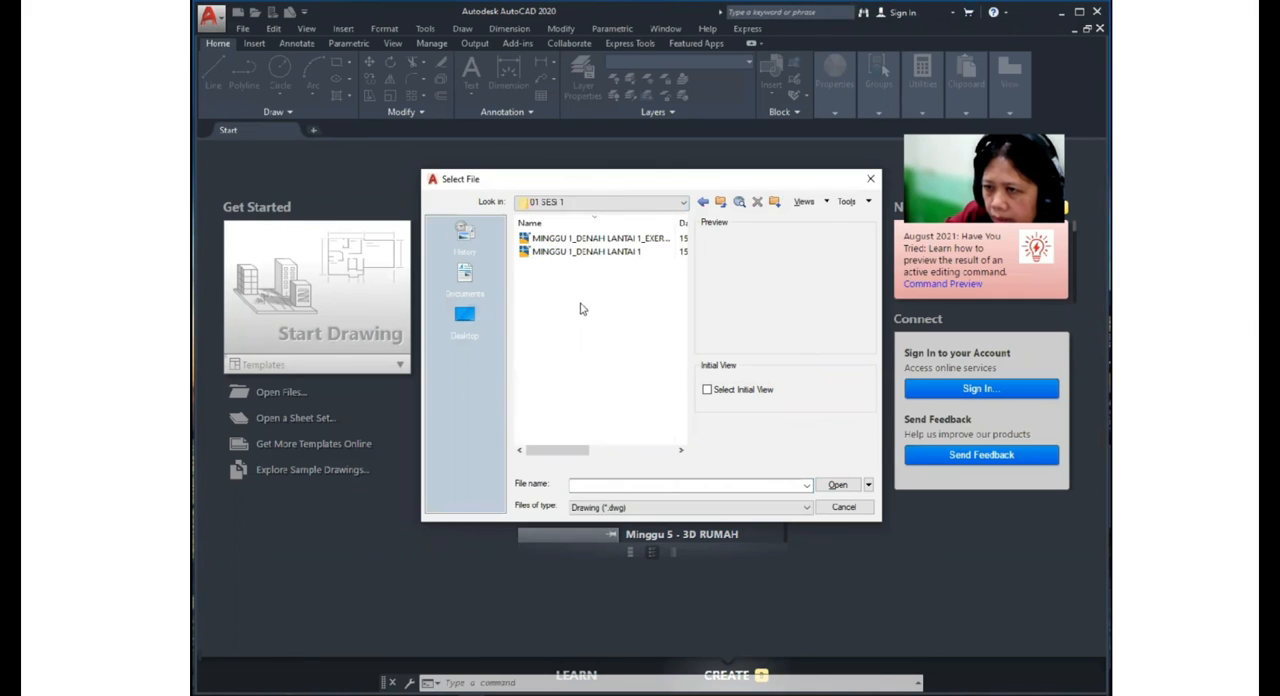
left_click(633, 251)
left_click(721, 202)
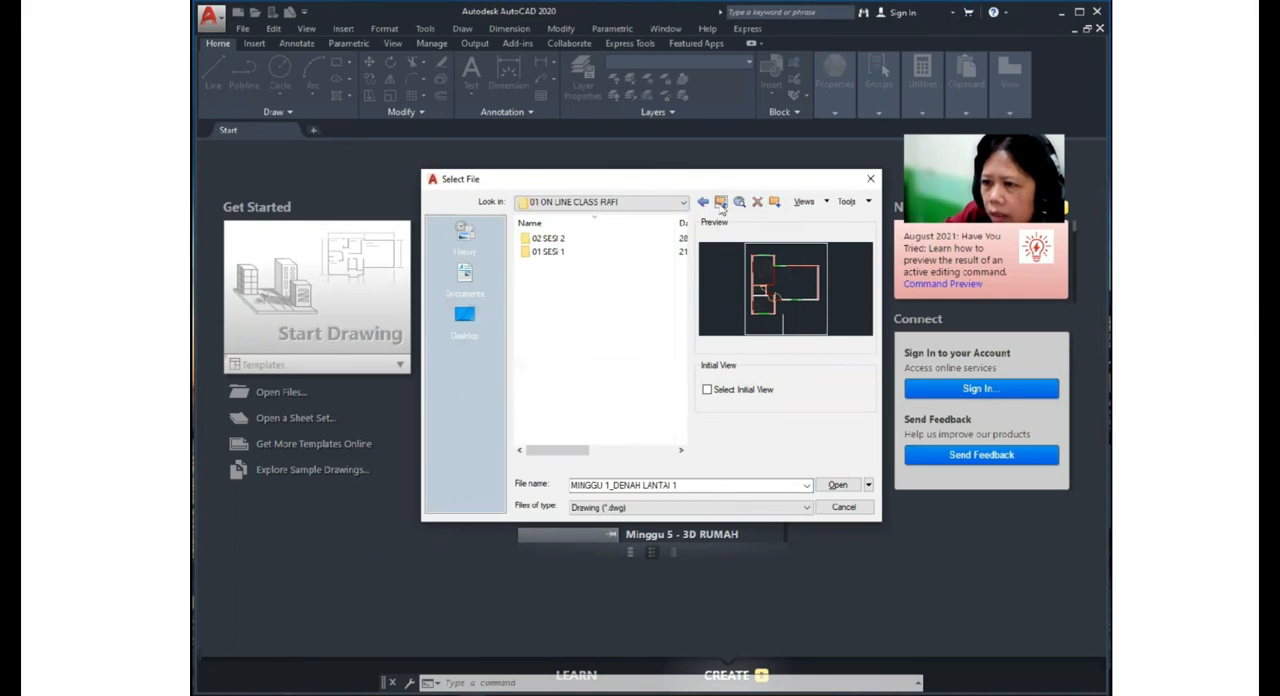
double_click(580, 251)
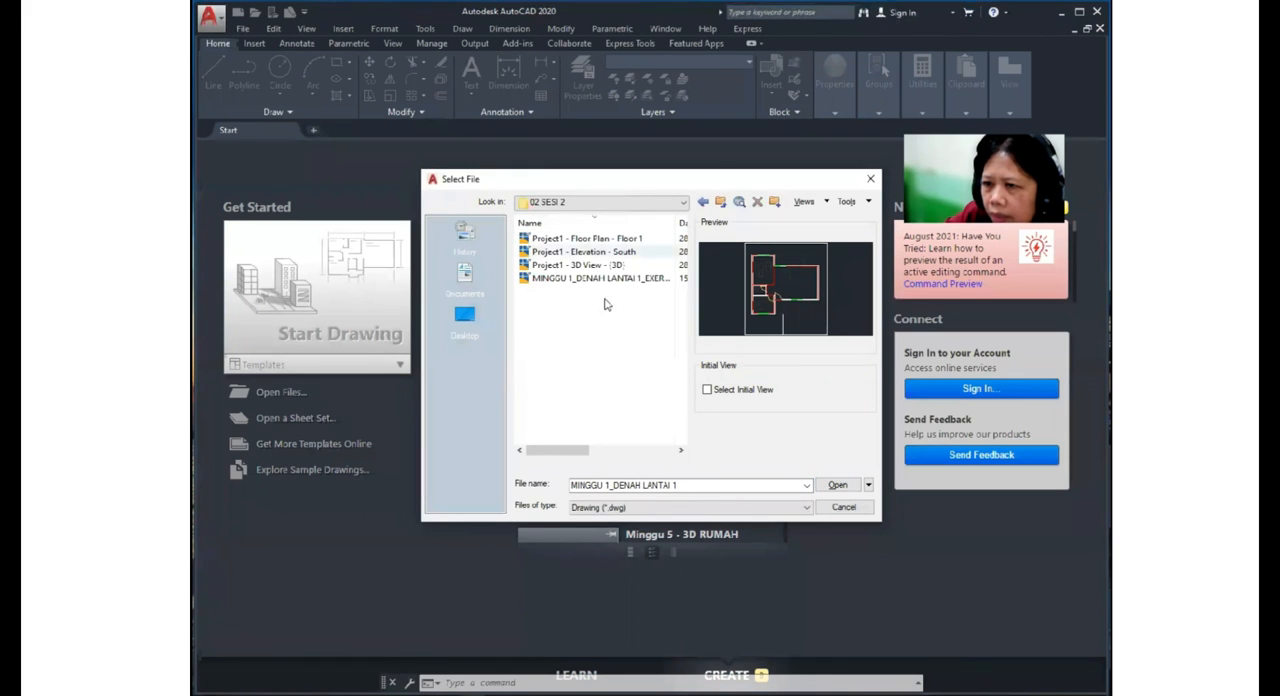
left_click(632, 241)
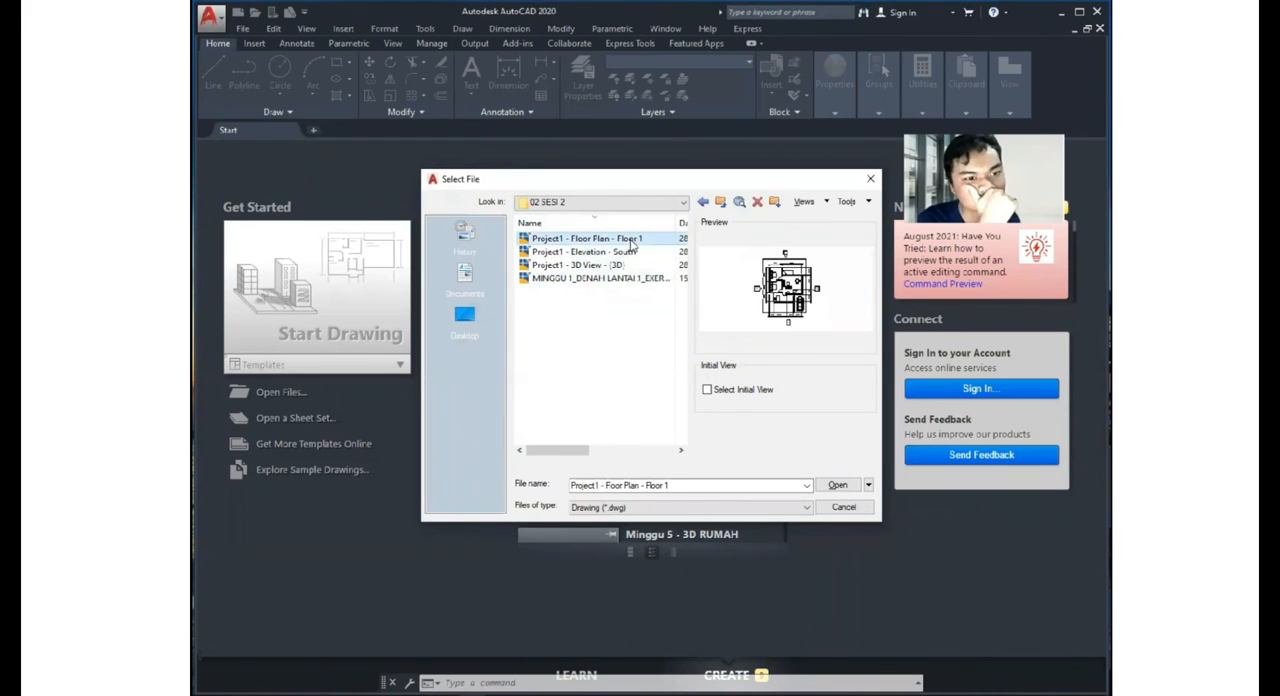
left_click(838, 485)
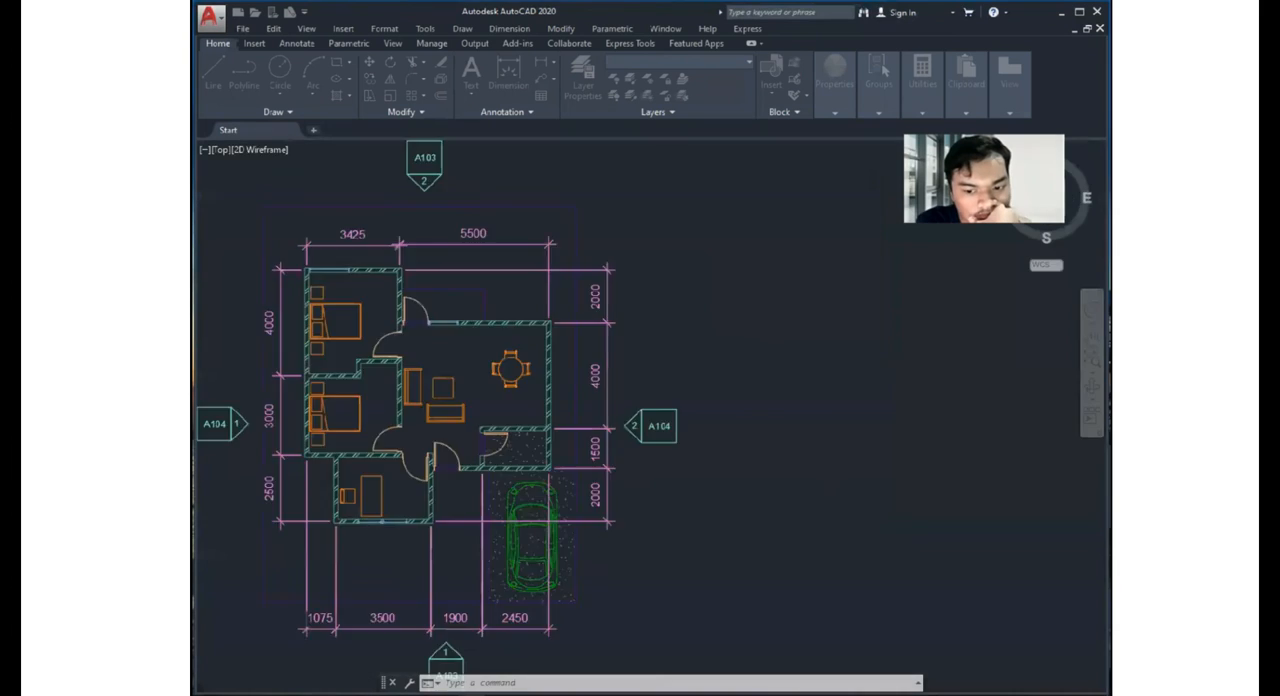
- Examine the exported Floor 1 plan and its layer list, including walls, furniture and dimensions at close range
middle_click_drag(622, 426, 747, 355)
scroll(791, 376, "down", 2)
left_click(732, 60)
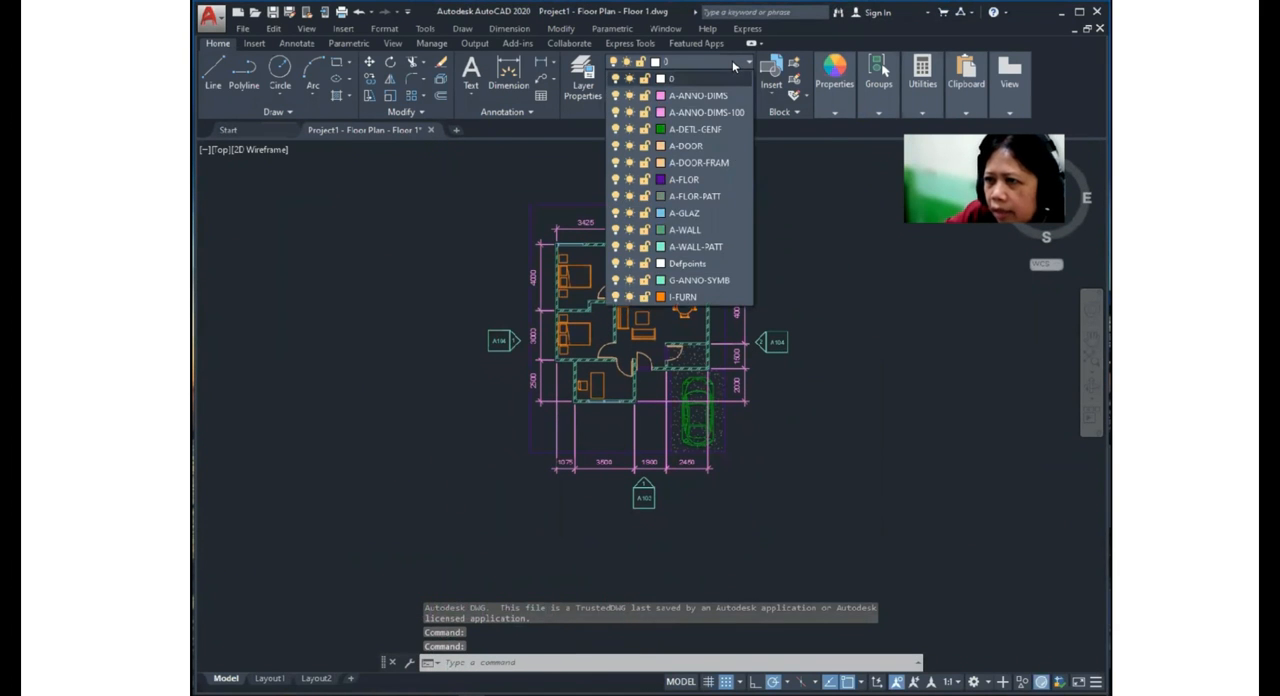
middle_click_drag(763, 327, 780, 317)
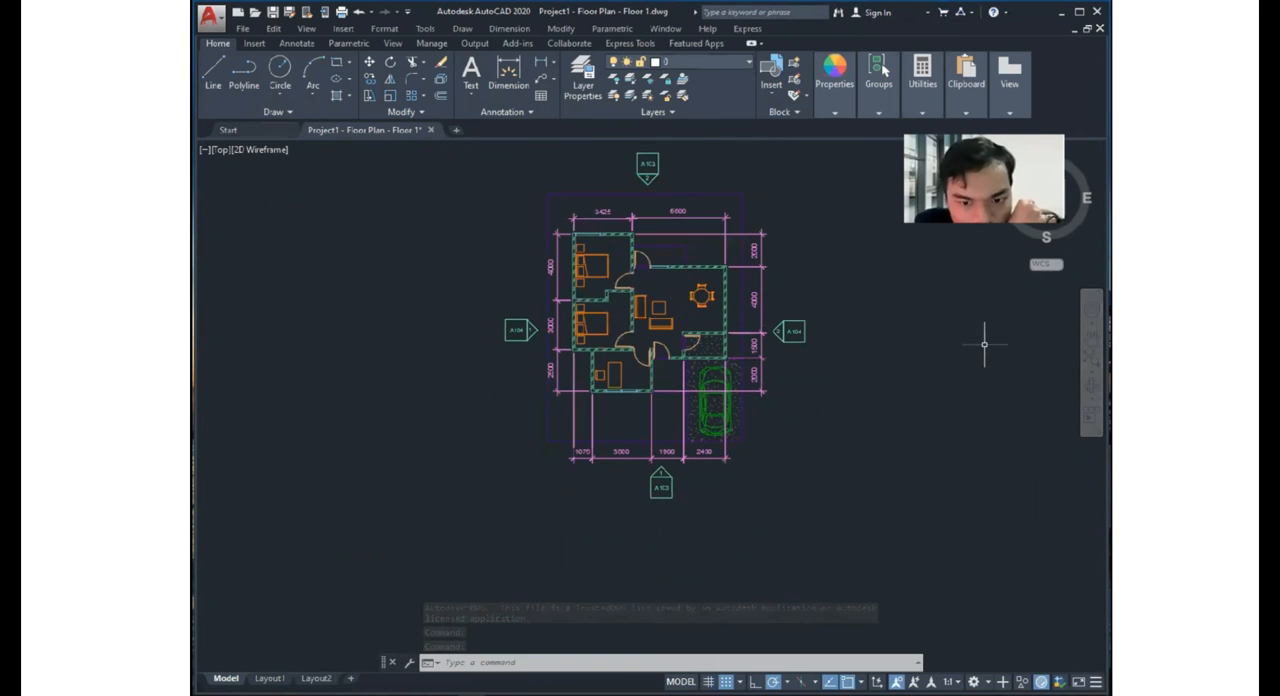
middle_click_drag(985, 344, 836, 377)
scroll(493, 331, "up", 8)
scroll(495, 331, "down", 3)
middle_click_drag(495, 331, 649, 344)
middle_click_drag(749, 357, 668, 454)
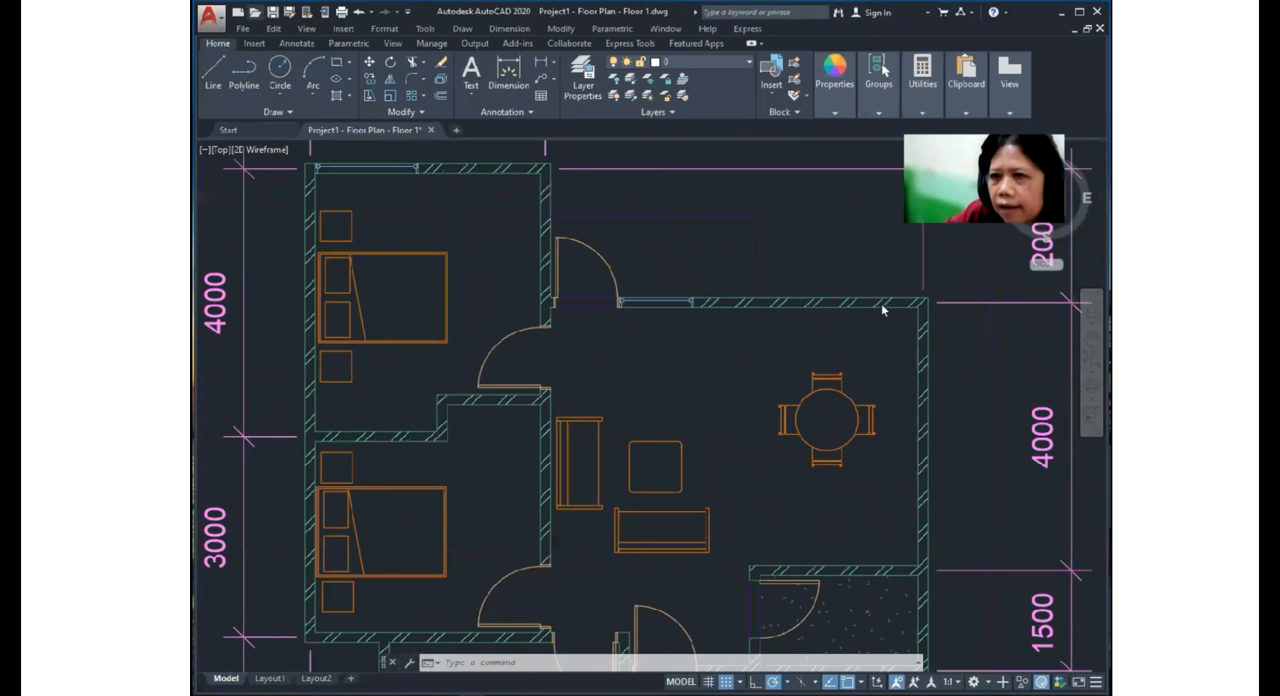
- Open the Project1 - Elevation - South drawing from the 02 SESI 2 folder and look it over
key("ctrl+o")
double_click(600, 251)
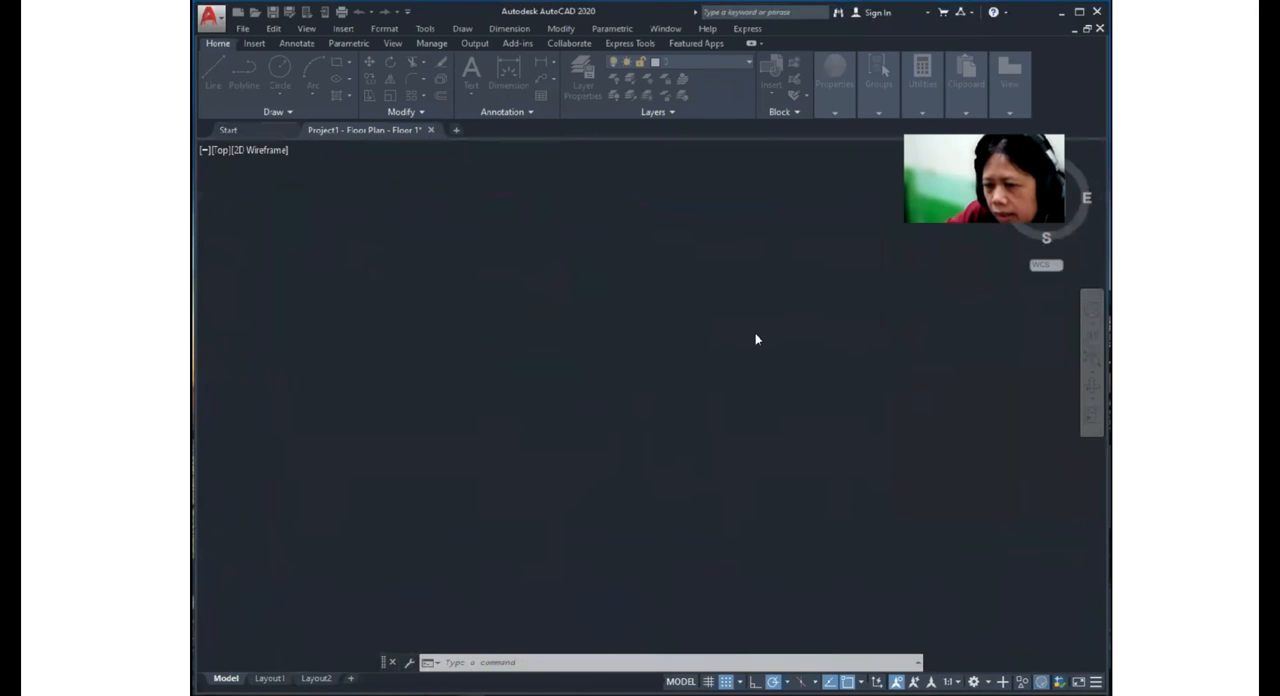
scroll(757, 388, "down", 2)
mouse_move(757, 388)
middle_mouse_down()
mouse_move(623, 277)
mouse_move(645, 419)
middle_mouse_up()
scroll(623, 277, "down", 6)
scroll(652, 416, "up", 5)
scroll(657, 428, "down", 1)
scroll(815, 390, "down", 5)
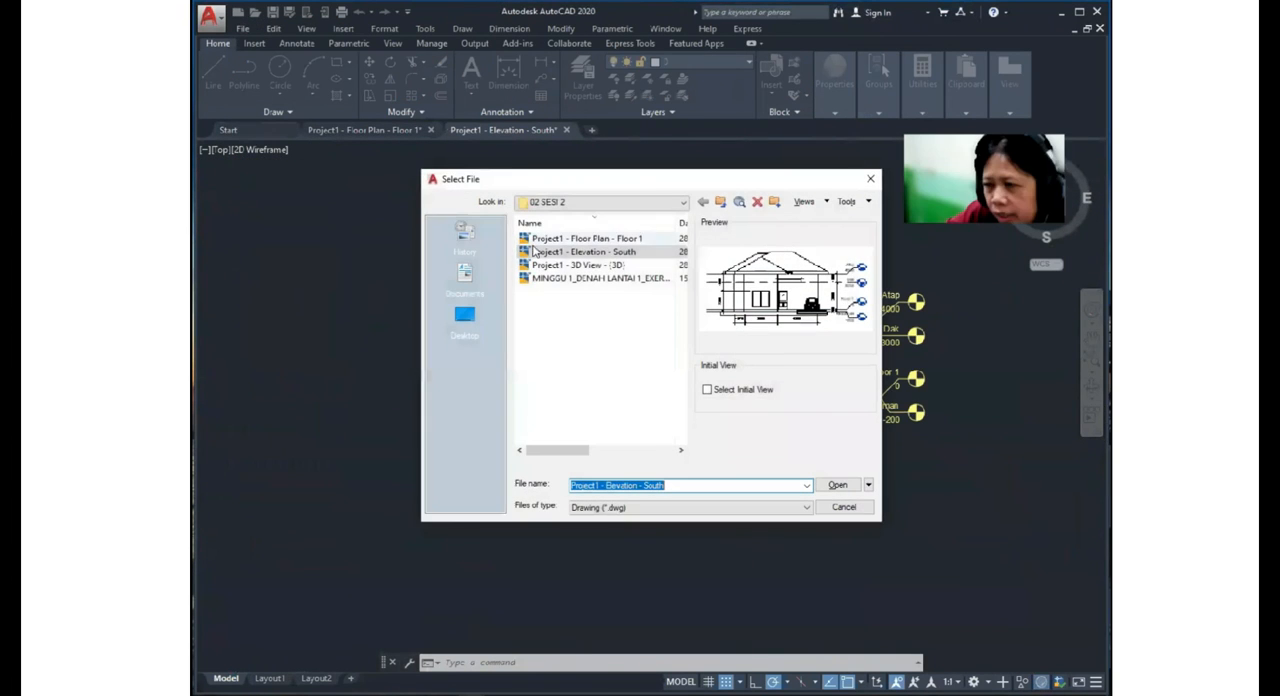
- Open the Project1 - 3D View - {3D} drawing and set its visual style to 2D Wireframe
double_click(592, 263)
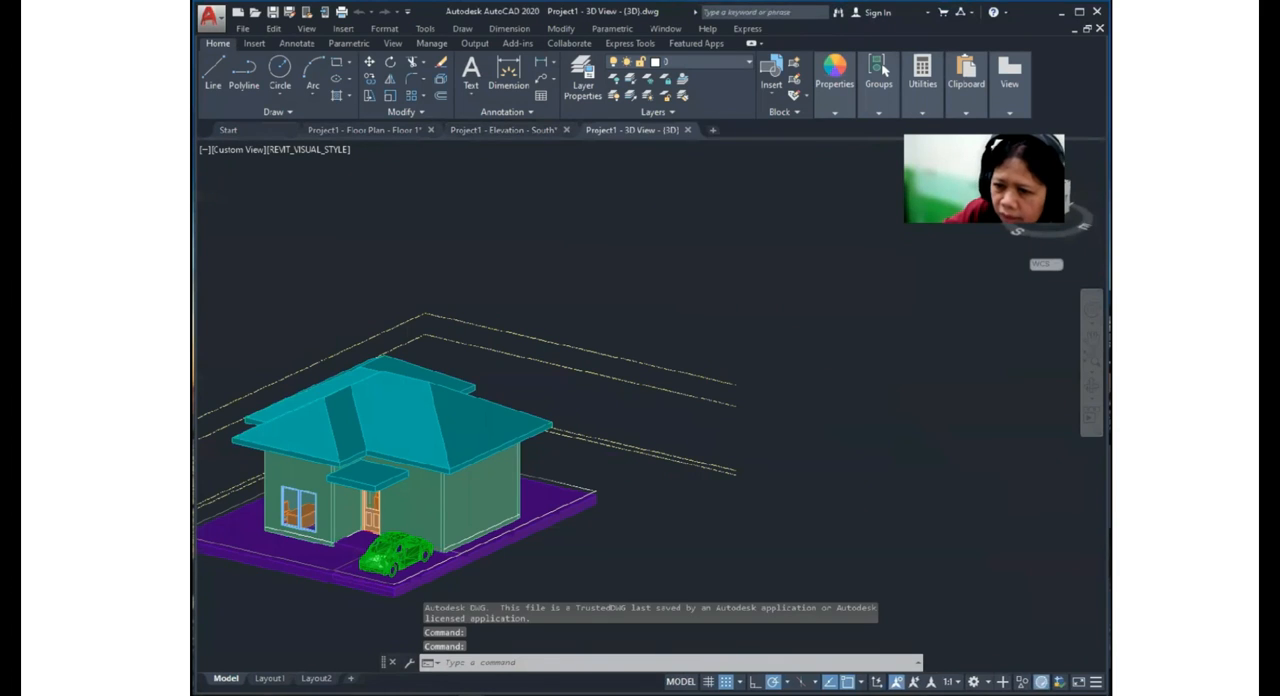
middle_click_drag(537, 429, 623, 374)
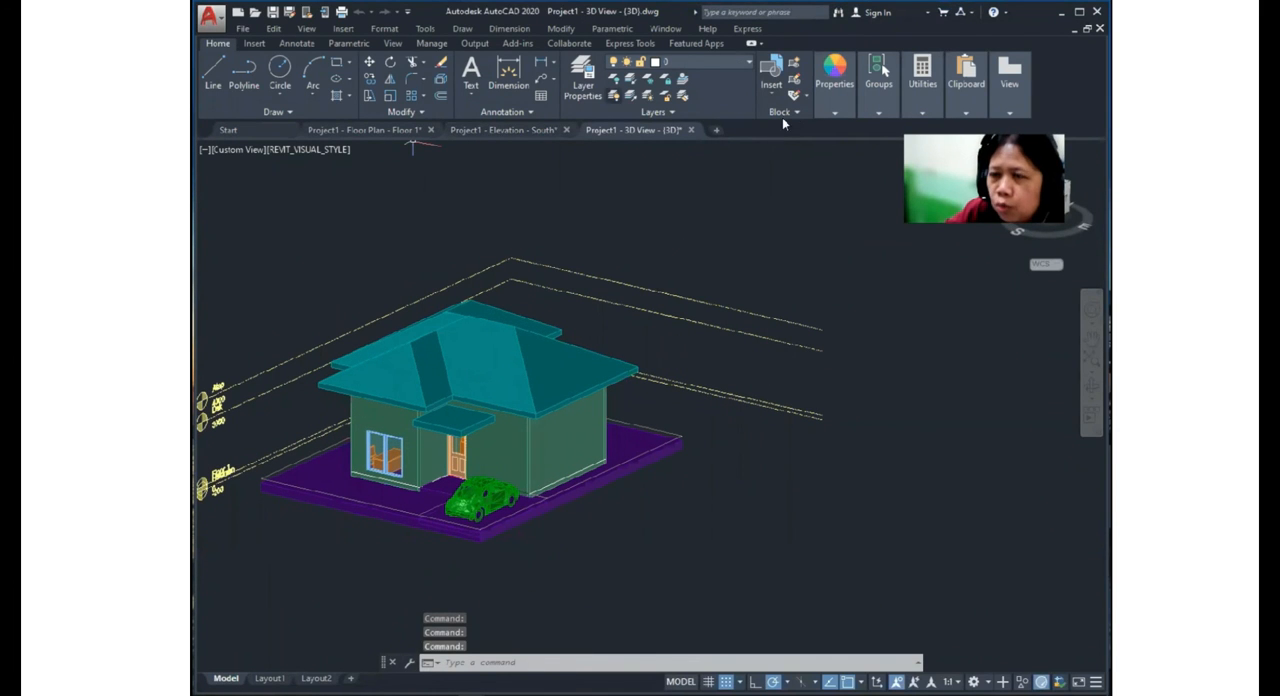
left_click(308, 29)
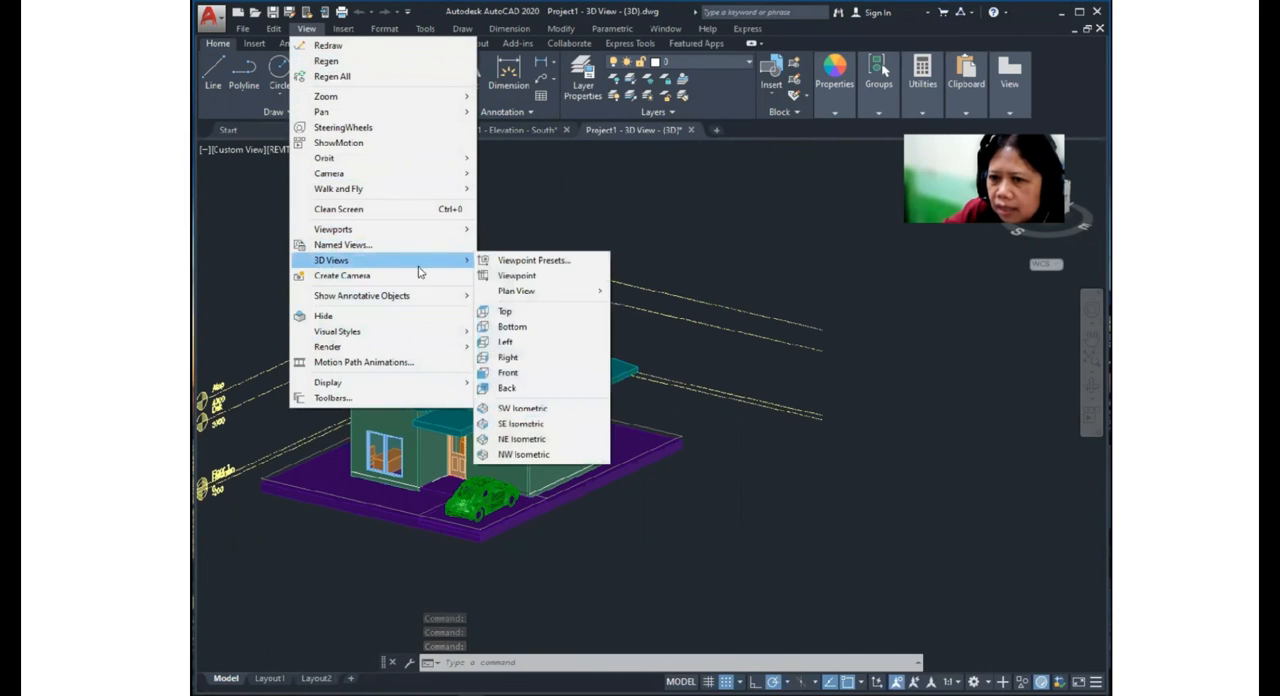
mouse_move(430, 334)
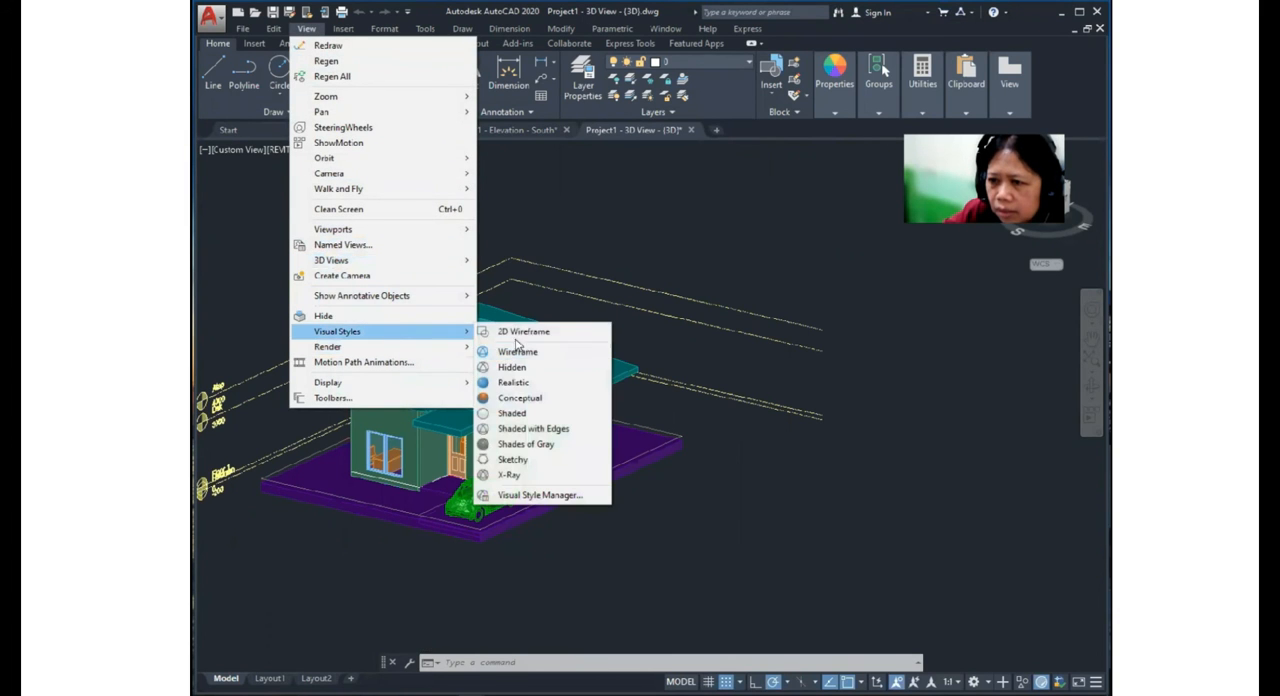
left_click(521, 332)
middle_click_drag(540, 400, 528, 449, "shift")
scroll(528, 449, "up", 4)
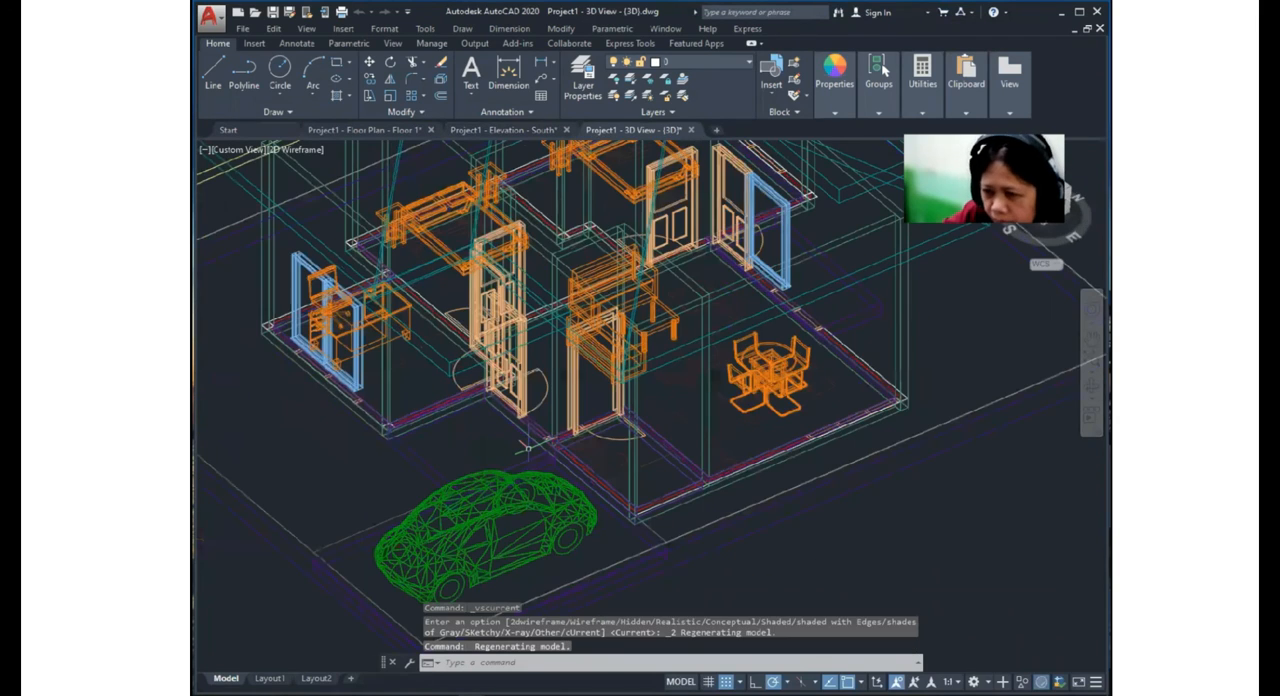
scroll(525, 447, "down", 5)
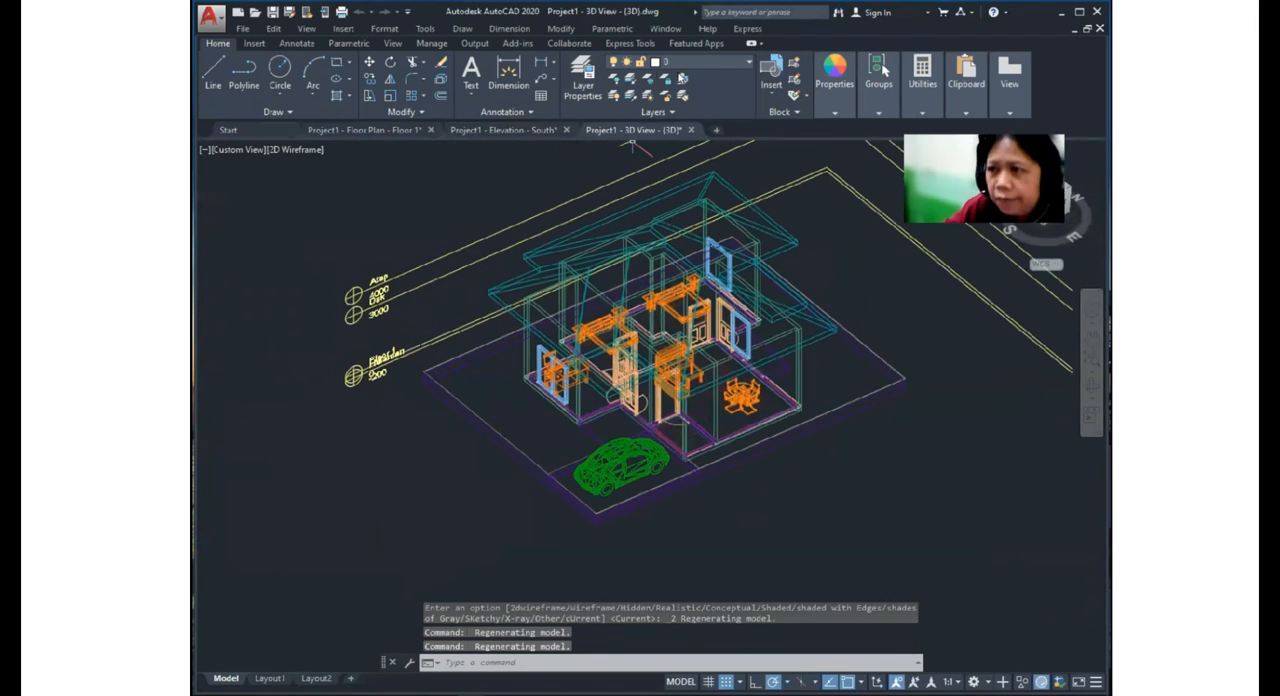
- Look at the South elevation drawing again and return to the Floor 1 plan drawing
left_click(503, 130)
left_click(390, 130)
scroll(757, 371, "down", 5)
scroll(659, 389, "up", 3)
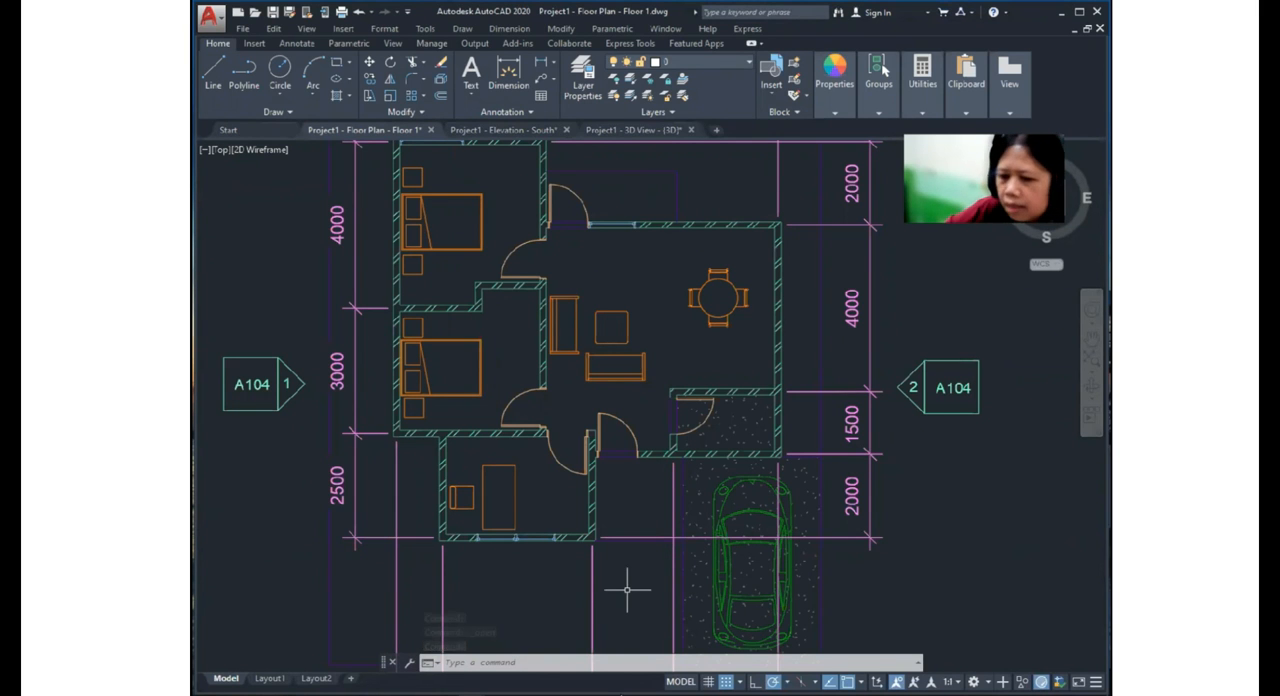
- Switch to Revit to look over the 3D view and its properties, and return to the AutoCAD floor plan
key("alt+Tab")
scroll(457, 520, "down", 4)
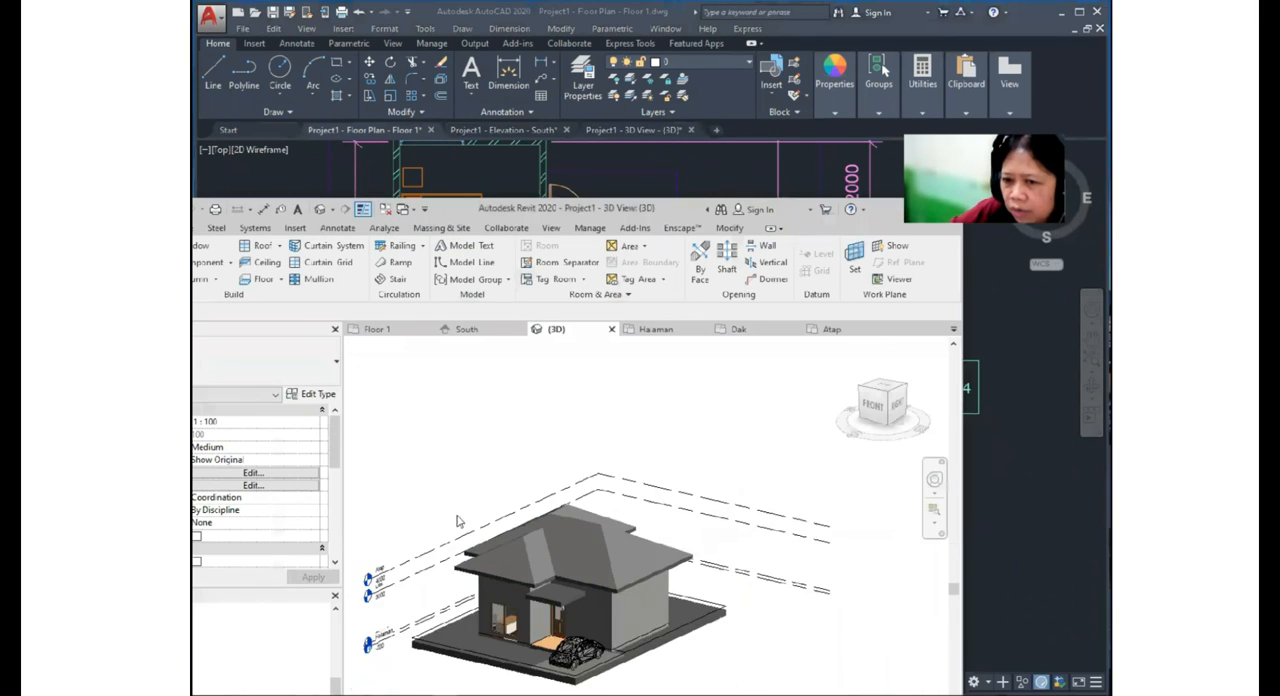
middle_click_drag(520, 466, 613, 413)
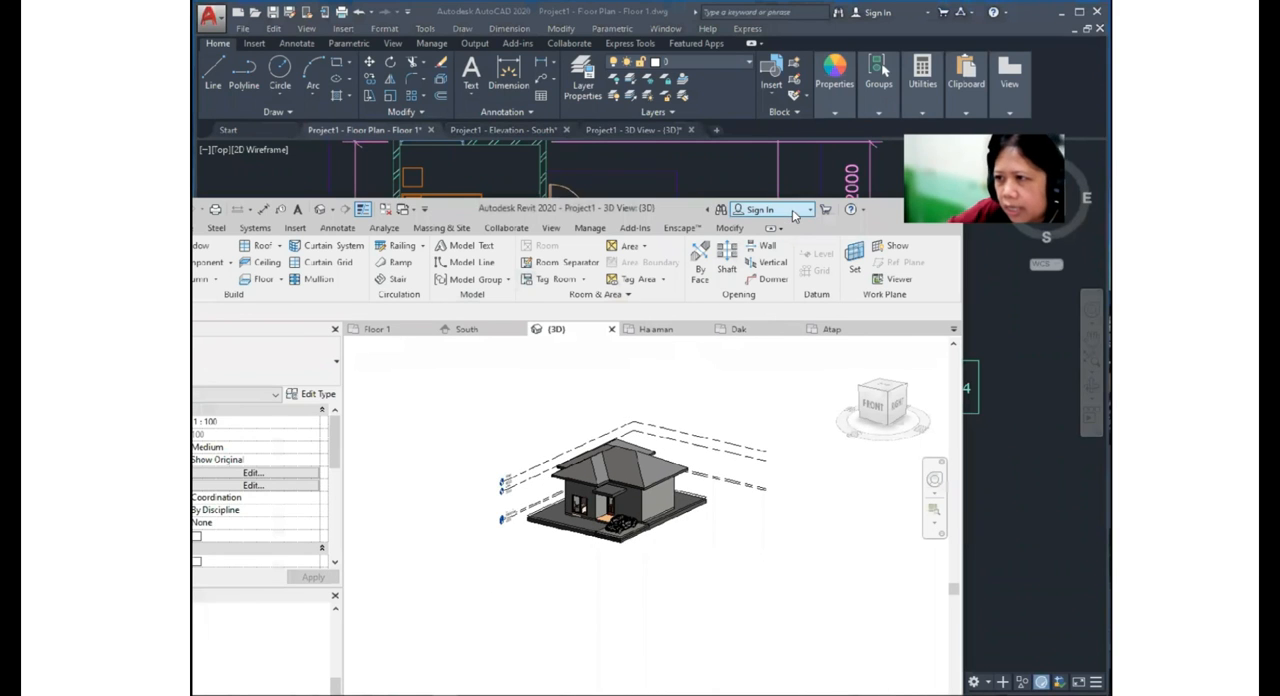
scroll(487, 401, "down", 2)
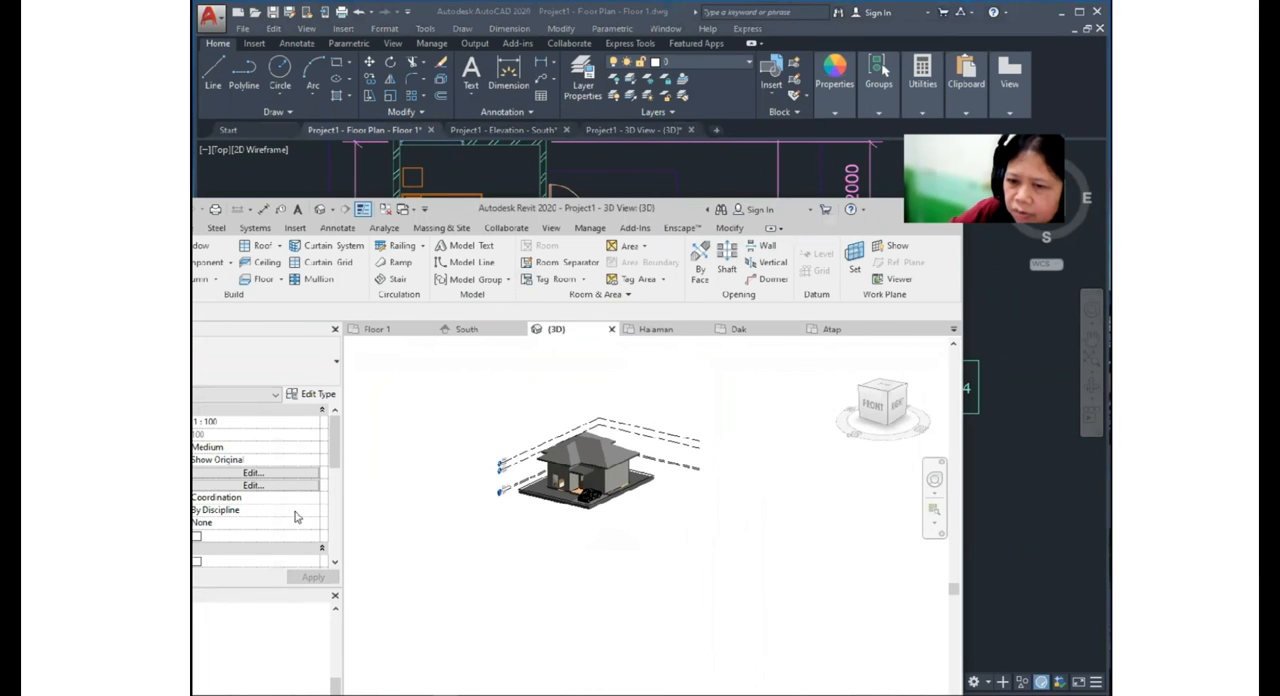
scroll(300, 520, "down", 5)
left_click(334, 597)
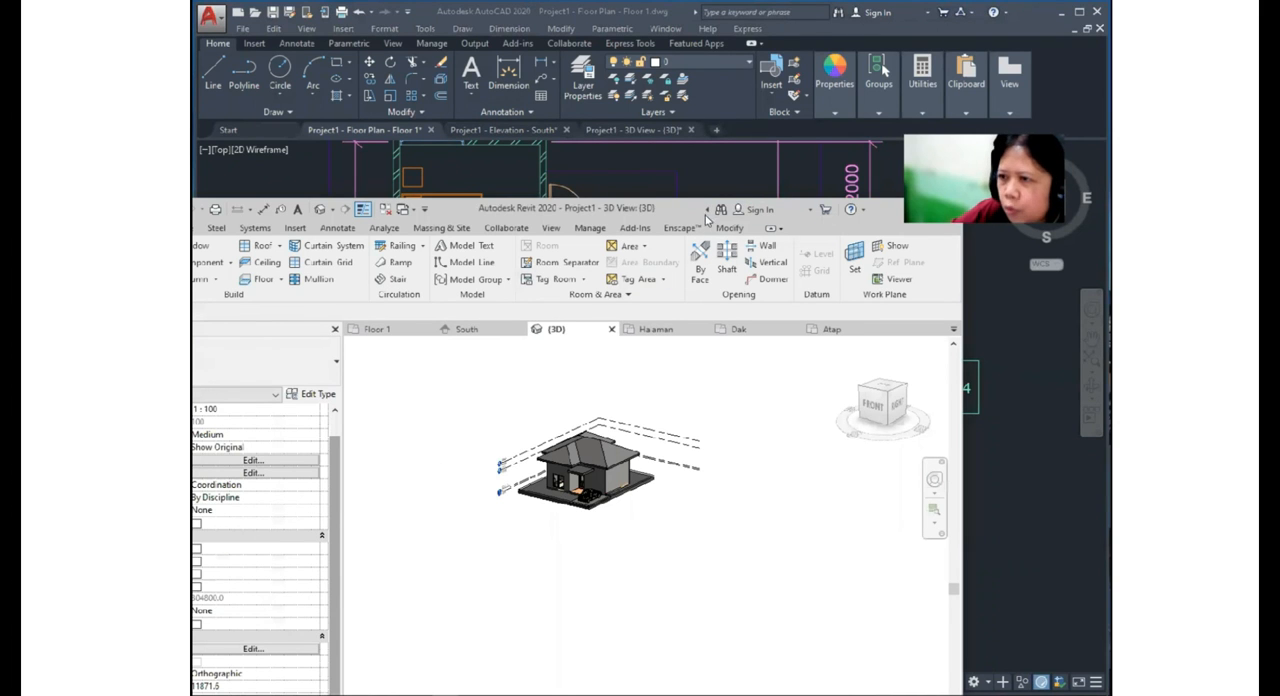
left_click(1053, 405)
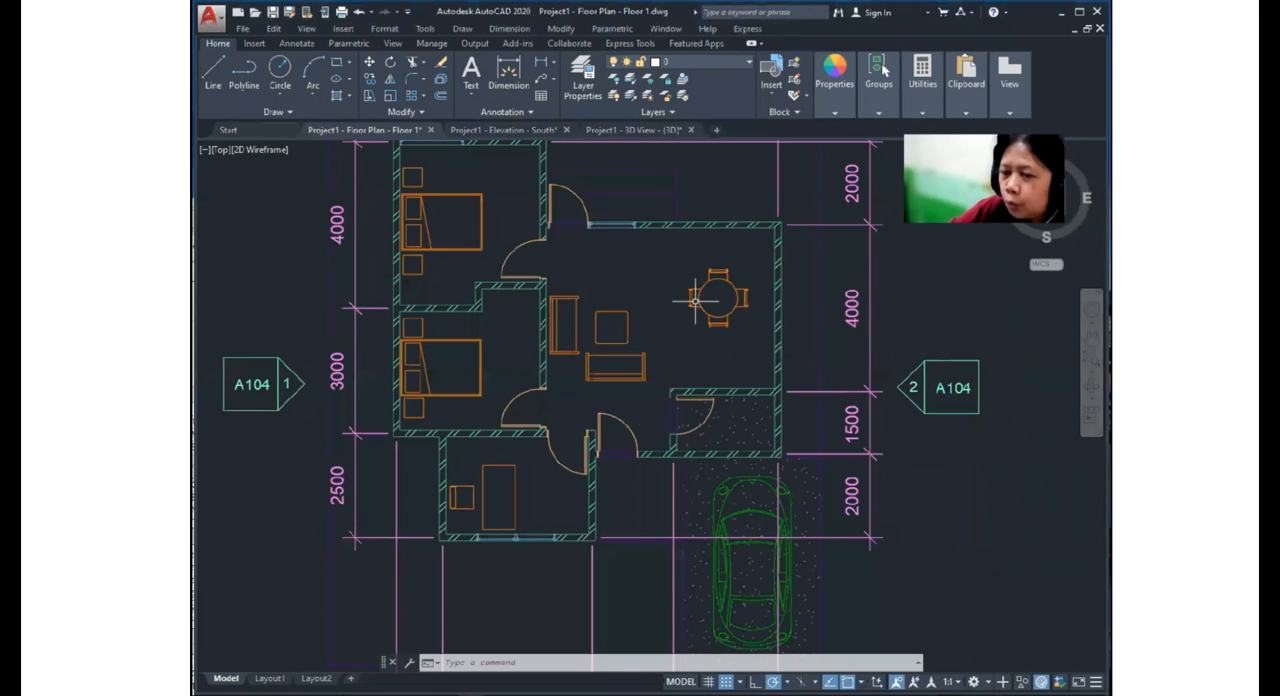
- Examine a dimension and the exterior wall hatch beside the dining area by selecting them, and clear the selection
middle_click_drag(787, 312, 843, 388)
left_click(731, 341)
scroll(726, 300, "up", 8)
scroll(727, 314, "down", 6)
scroll(786, 338, "up", 4)
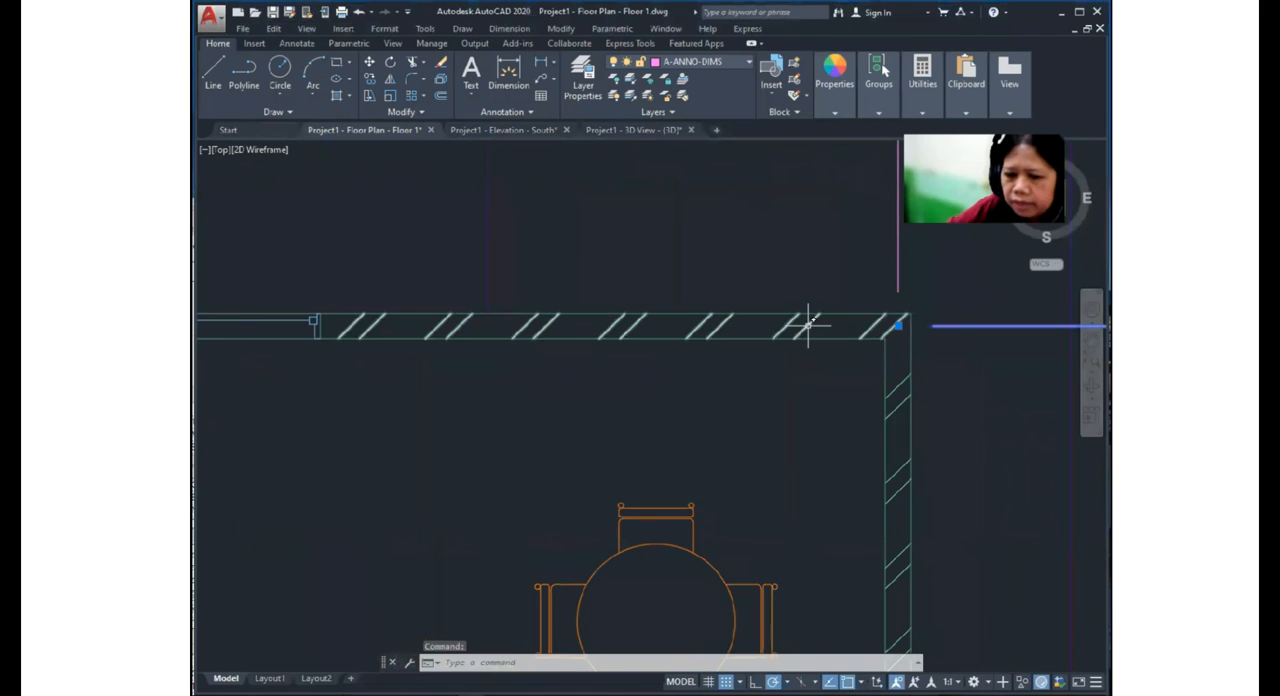
key("Escape")
left_click(808, 325)
scroll(790, 334, "down", 8)
key("Escape")
key("Escape")
- Try to change the dotted carport hatch under the car to the SOLID pattern
scroll(753, 493, "up", 4)
left_click(751, 491)
left_click(737, 478)
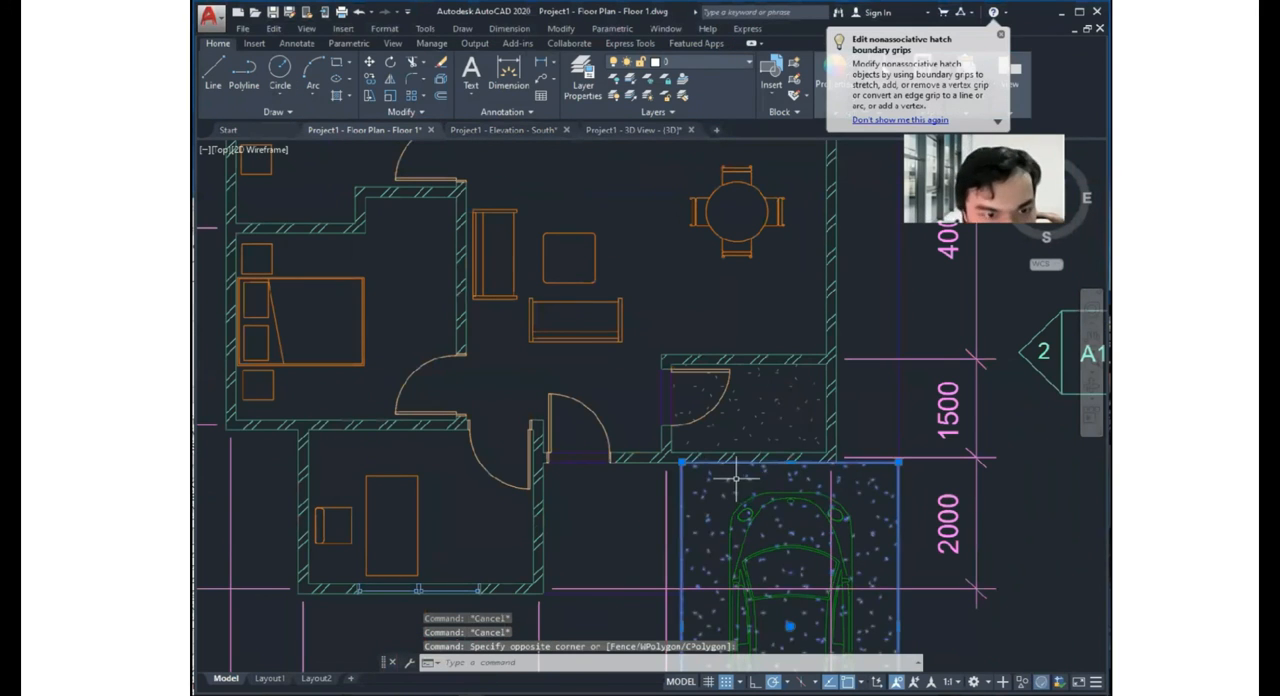
scroll(698, 450, "down", 6)
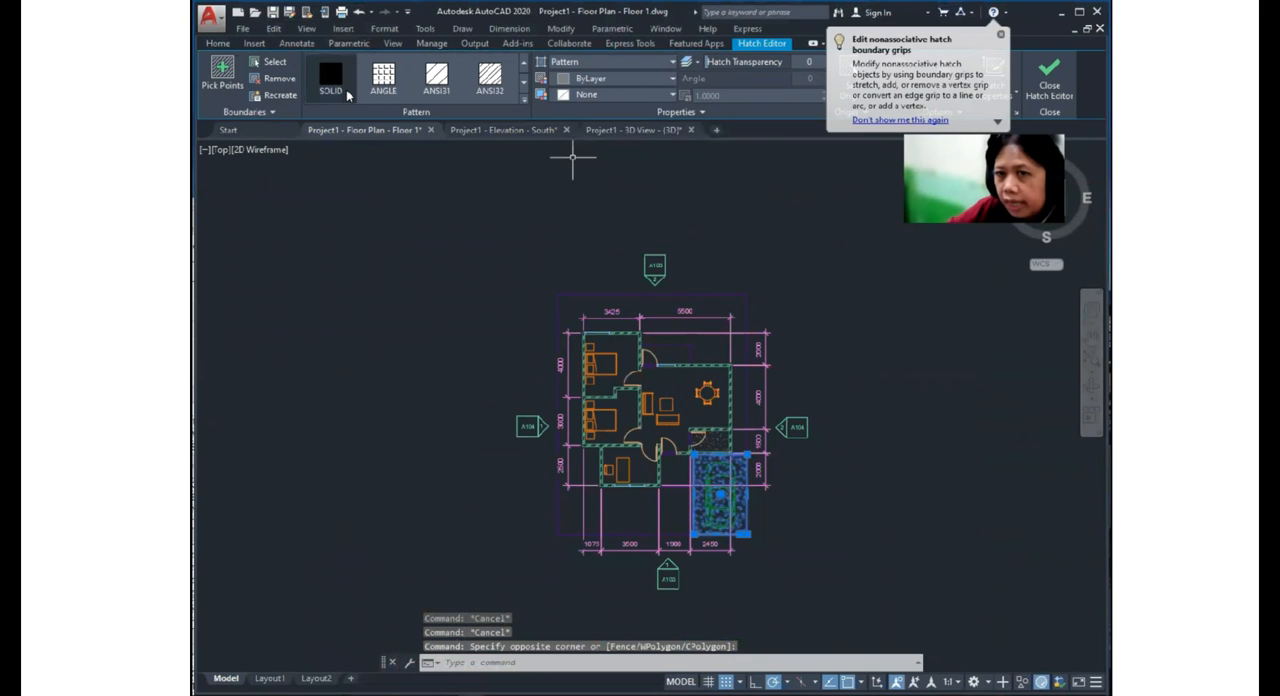
left_click(330, 75)
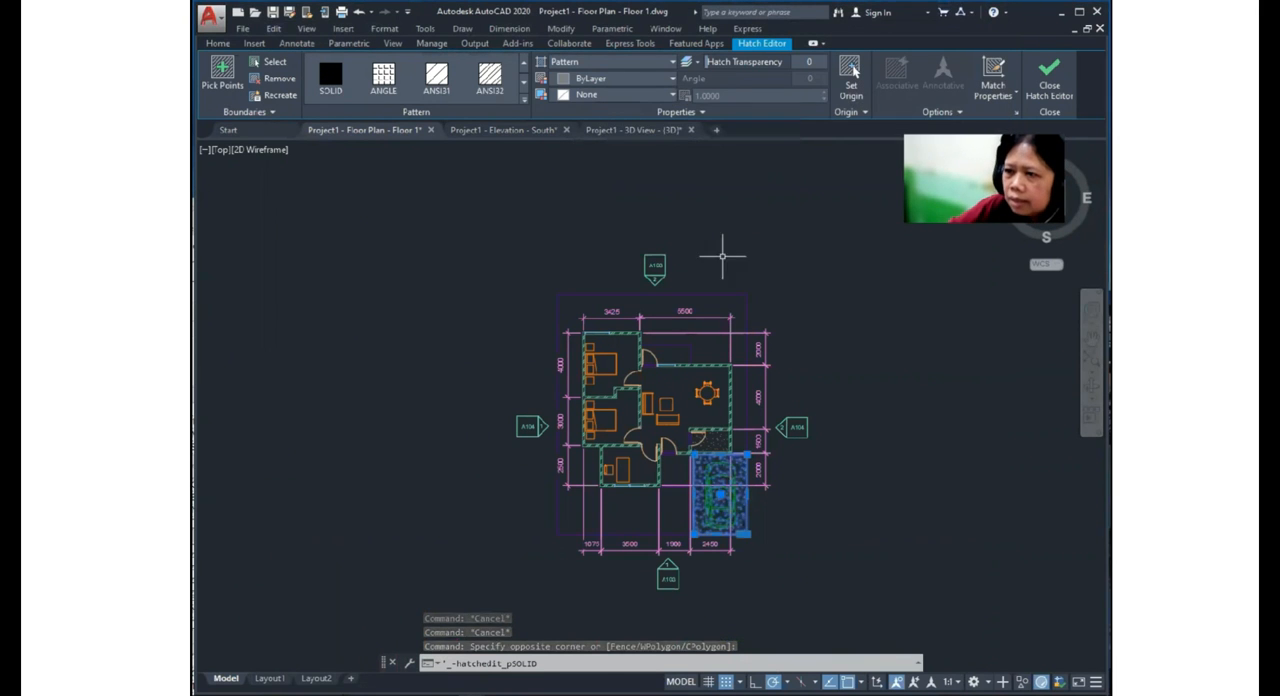
scroll(718, 380, "up", 3)
key("Escape")
- Change the hatch of the exterior wall east of the dining area to a solid fill
left_click(746, 353)
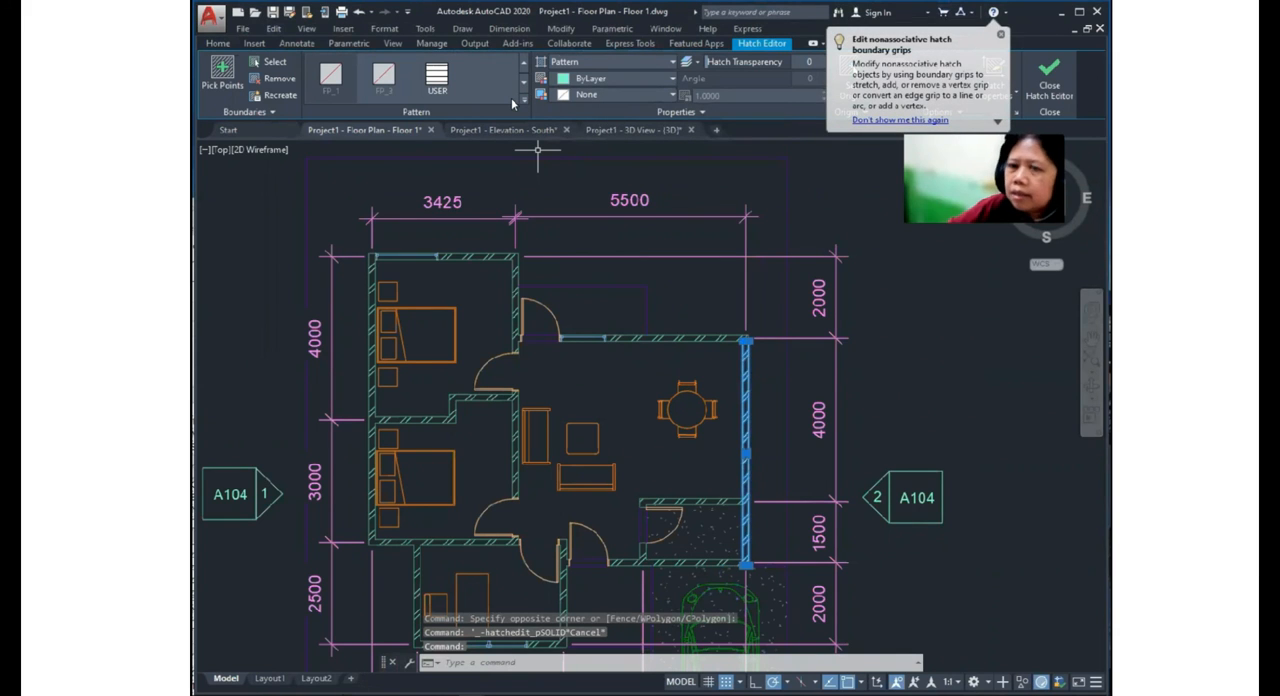
left_click(577, 63)
left_click(572, 81)
key("Escape")
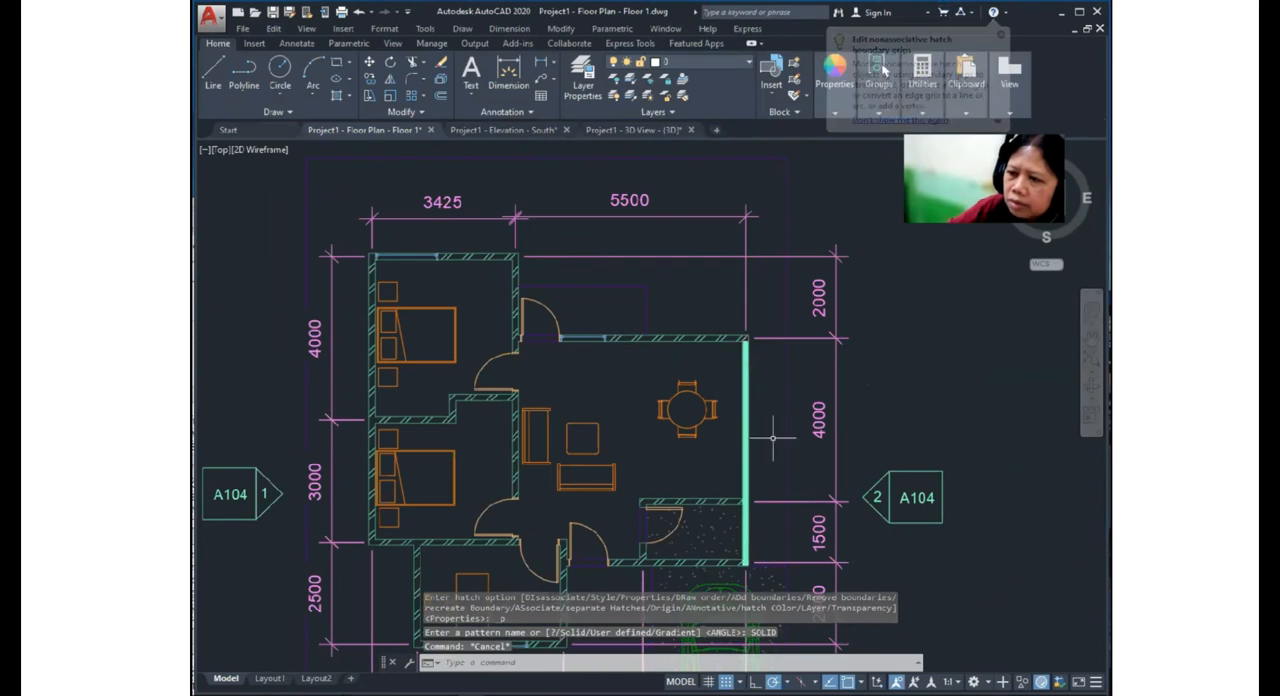
- Examine the hatches of the walls around the living and dining area and the adjacent 4000 dimension by selecting them
scroll(761, 414, "up", 5)
left_click(703, 343)
scroll(701, 398, "down", 5)
mouse_move(696, 364)
middle_mouse_down()
mouse_move(715, 458)
mouse_move(650, 389)
mouse_move(679, 437)
middle_mouse_up()
scroll(715, 458, "up", 5)
key("Escape")
scroll(701, 370, "down", 7)
left_click(650, 355)
scroll(653, 401, "up", 5)
scroll(697, 398, "down", 5)
key("Escape")
left_click(760, 395)
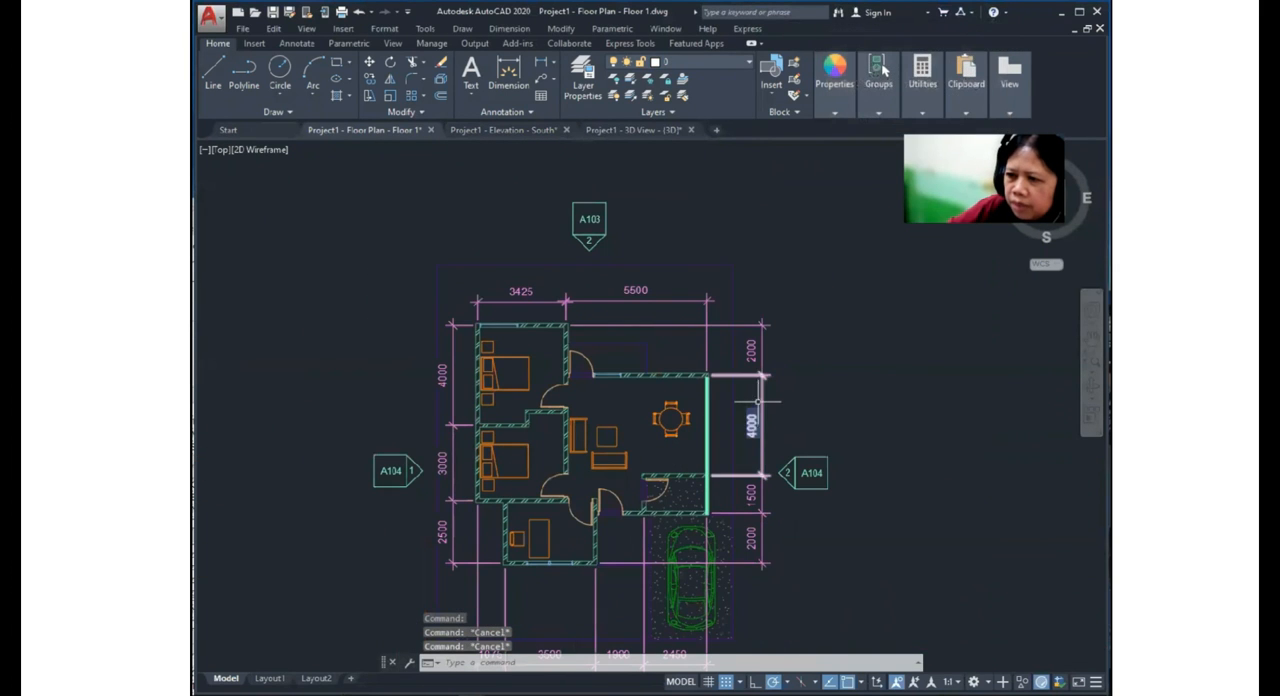
scroll(740, 420, "up", 2)
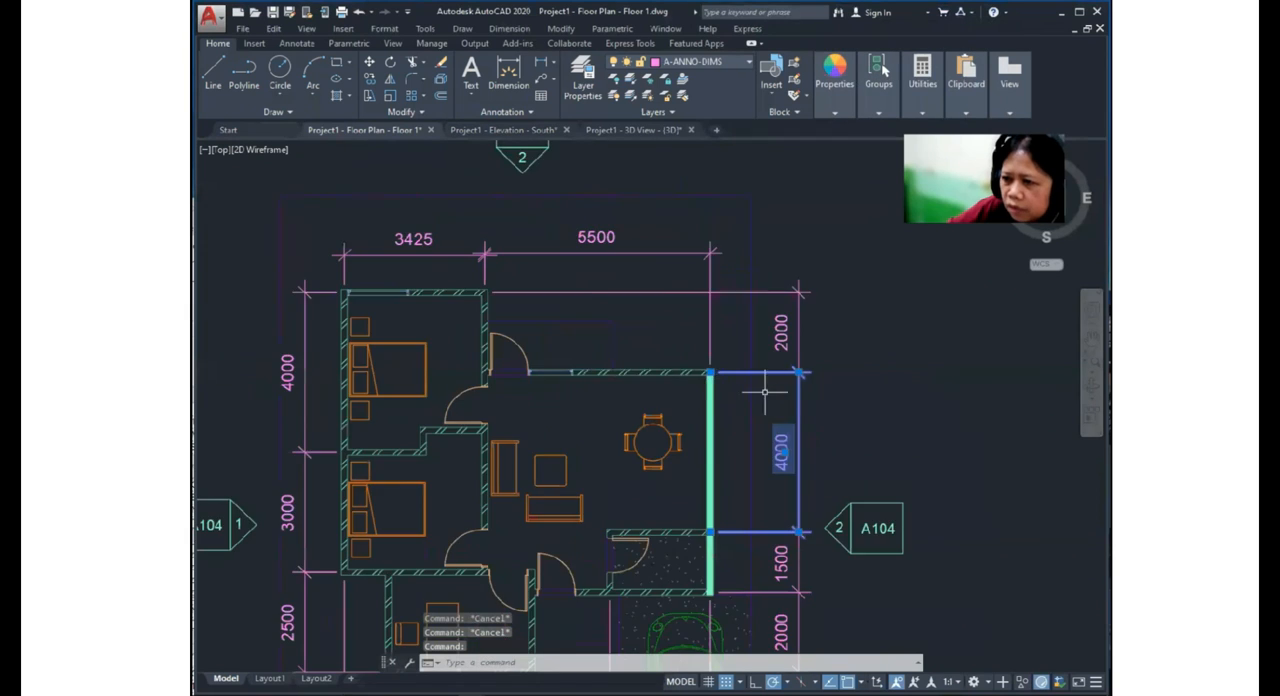
- Replace the 4000 dimension east of the dining area with a new linear dimension between the same two wall corners
scroll(849, 429, "down", 4)
key("Delete")
left_click(509, 28)
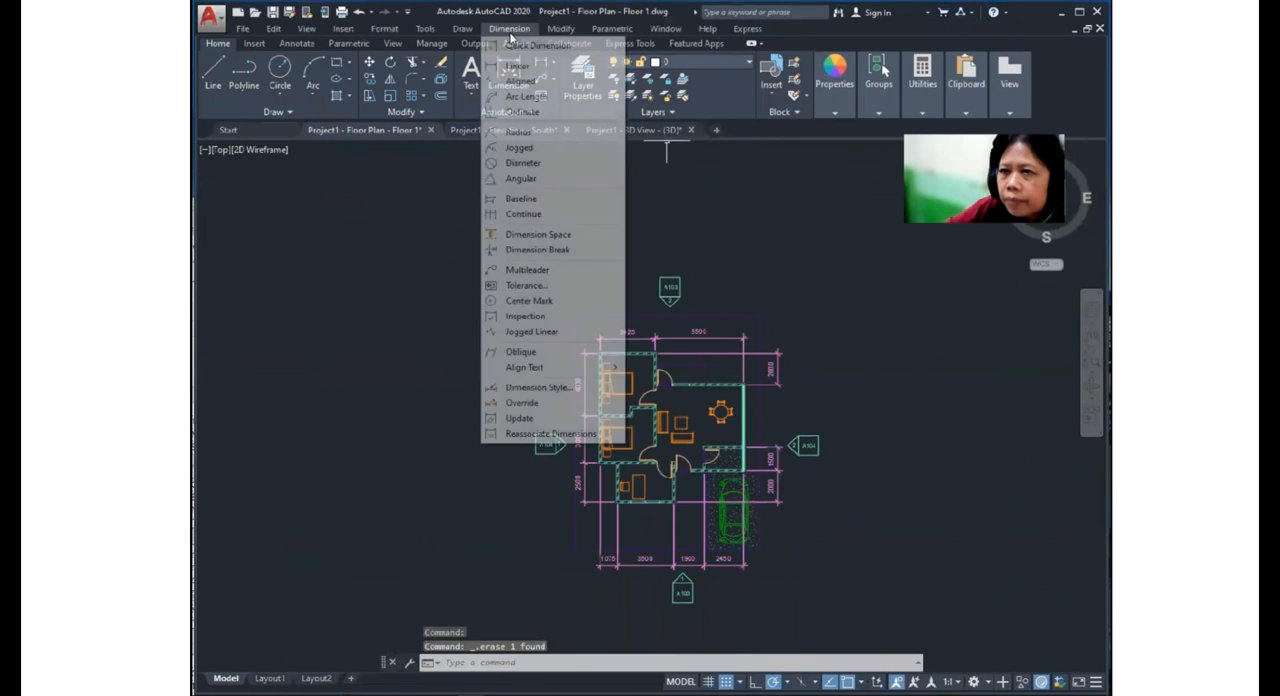
left_click(515, 63)
scroll(855, 395, "up", 2)
scroll(860, 397, "up", 2)
left_click(559, 358)
left_click(560, 517)
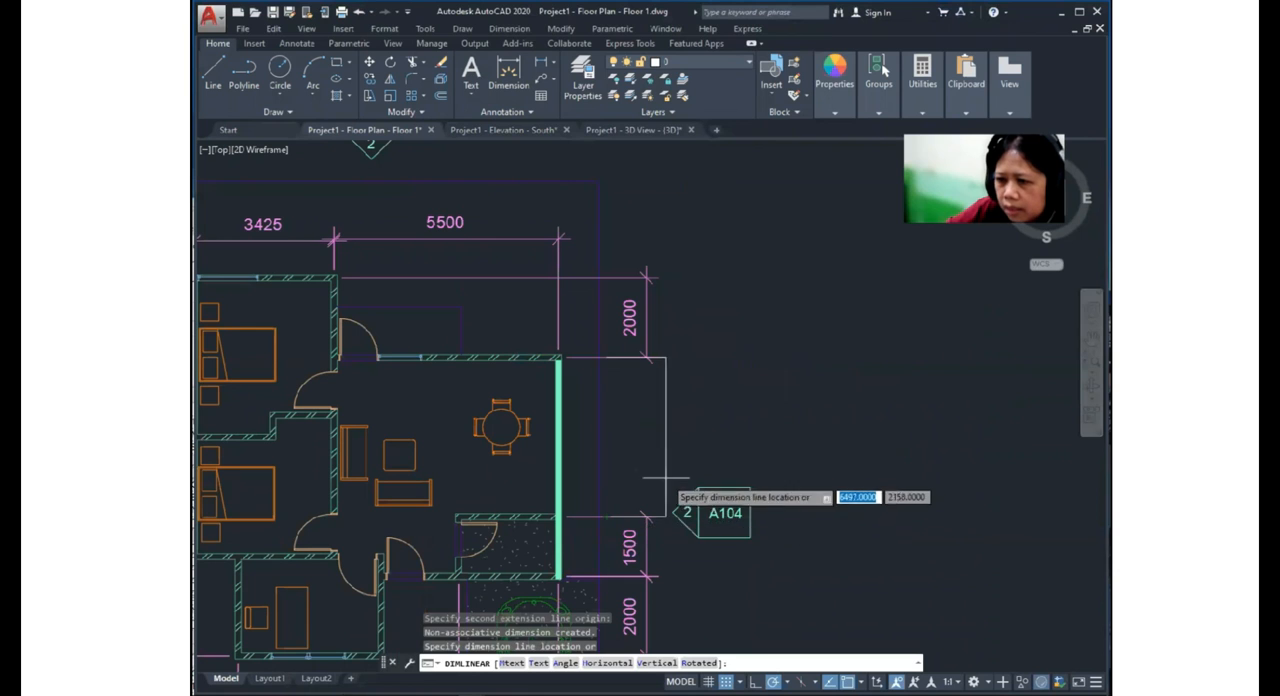
left_click(648, 537)
- Match the properties of the new dimension east of the dining area to the upper 2000 dimension
middle_click_drag(686, 420, 697, 358)
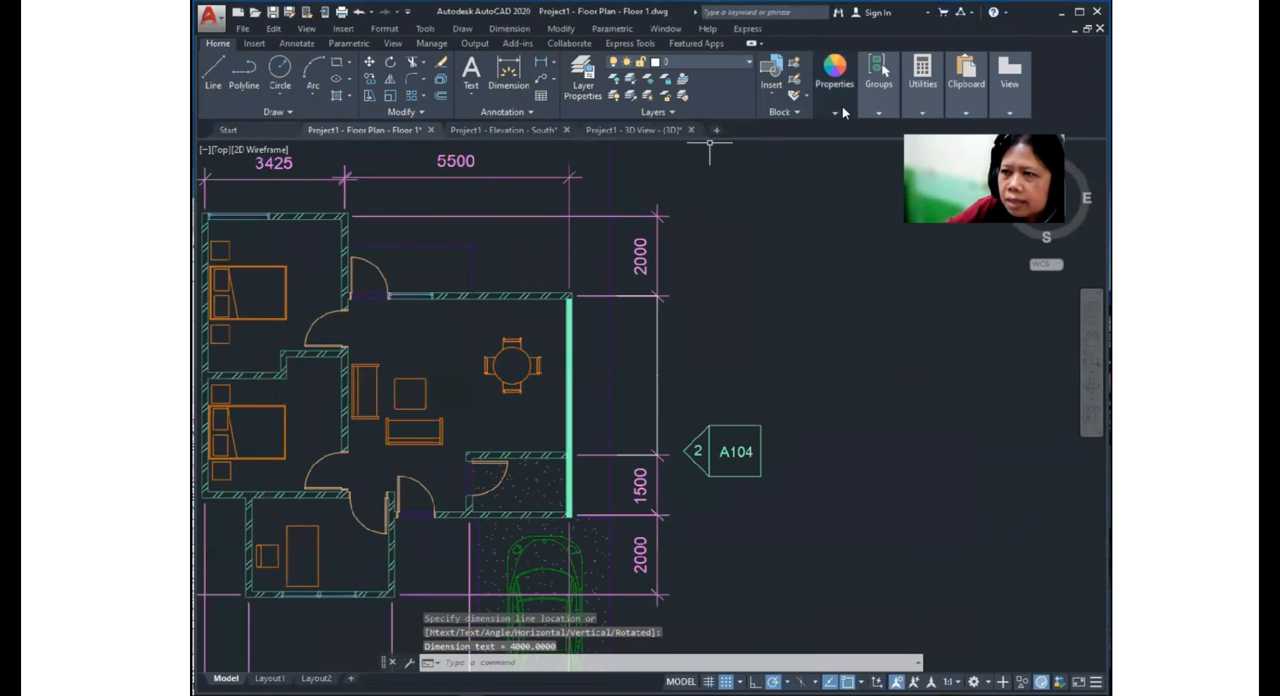
left_click(840, 112)
left_click(659, 264)
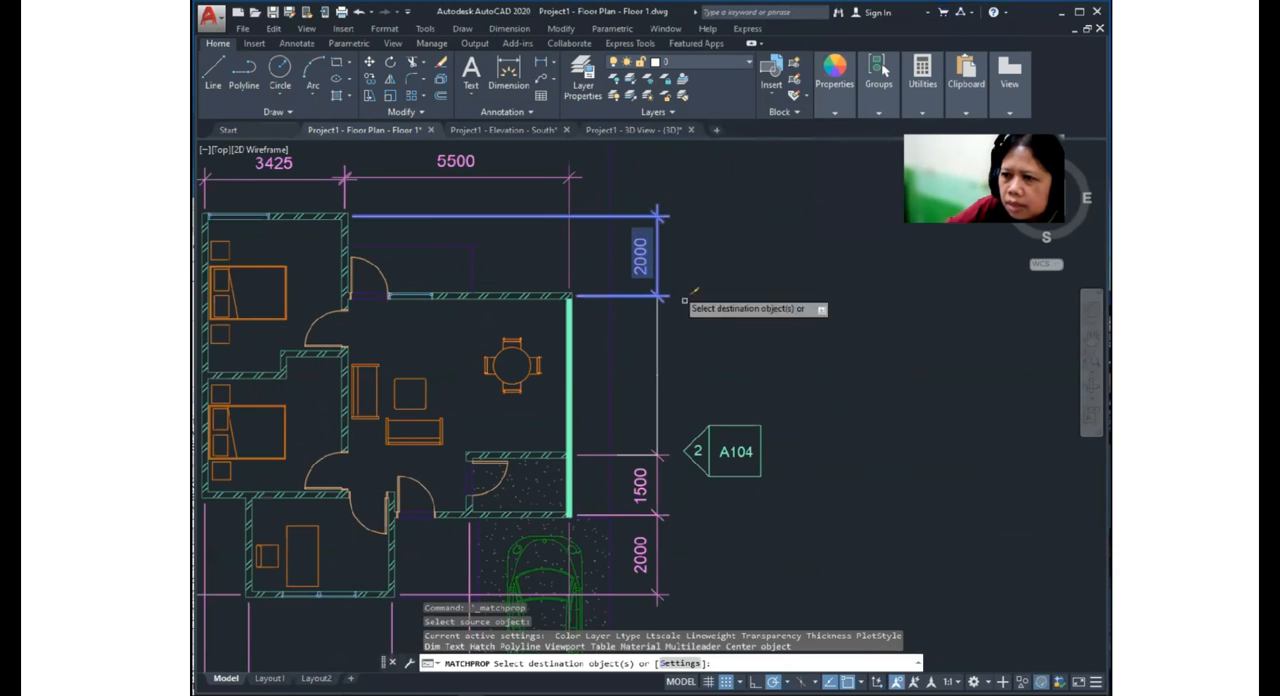
left_click(698, 325)
left_click(648, 370)
middle_click_drag(716, 378, 757, 308)
key("Escape")
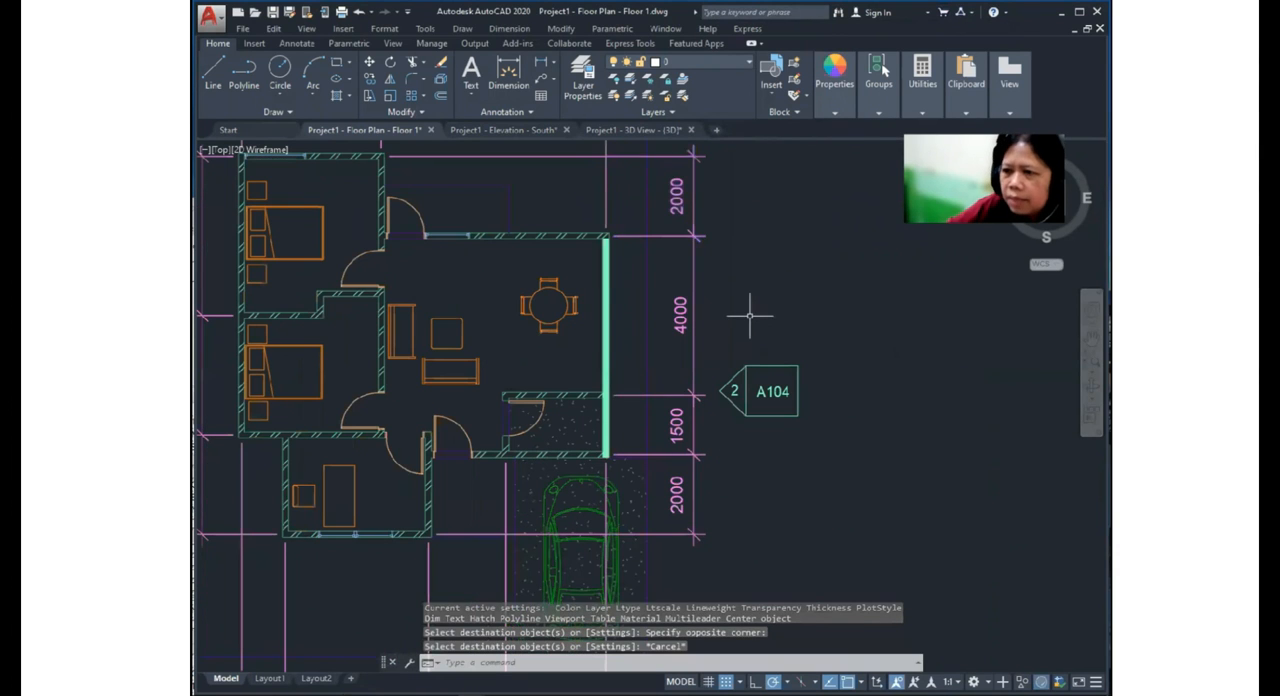
middle_click_drag(680, 309, 713, 380)
left_click(713, 380)
key("Escape")
- Examine the plan's bedroom windows, walls and doors up close, selecting the door into the south room with the desk
scroll(766, 331, "down", 5)
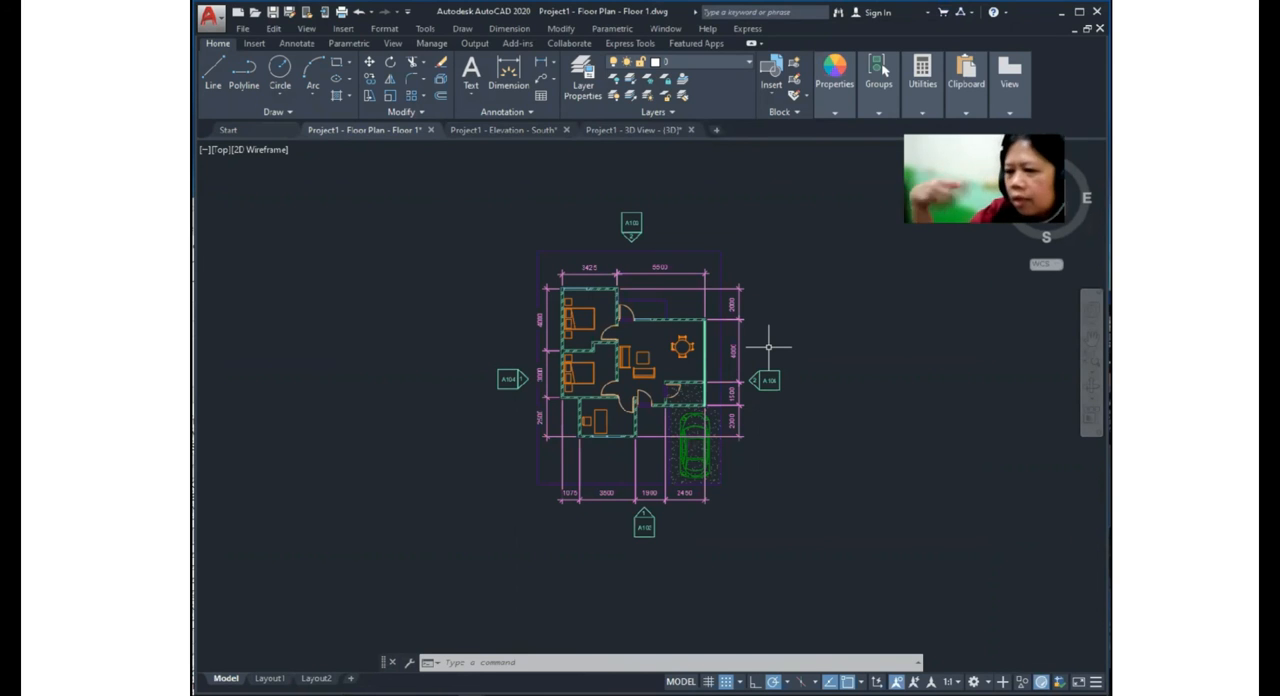
scroll(716, 230, "up", 8)
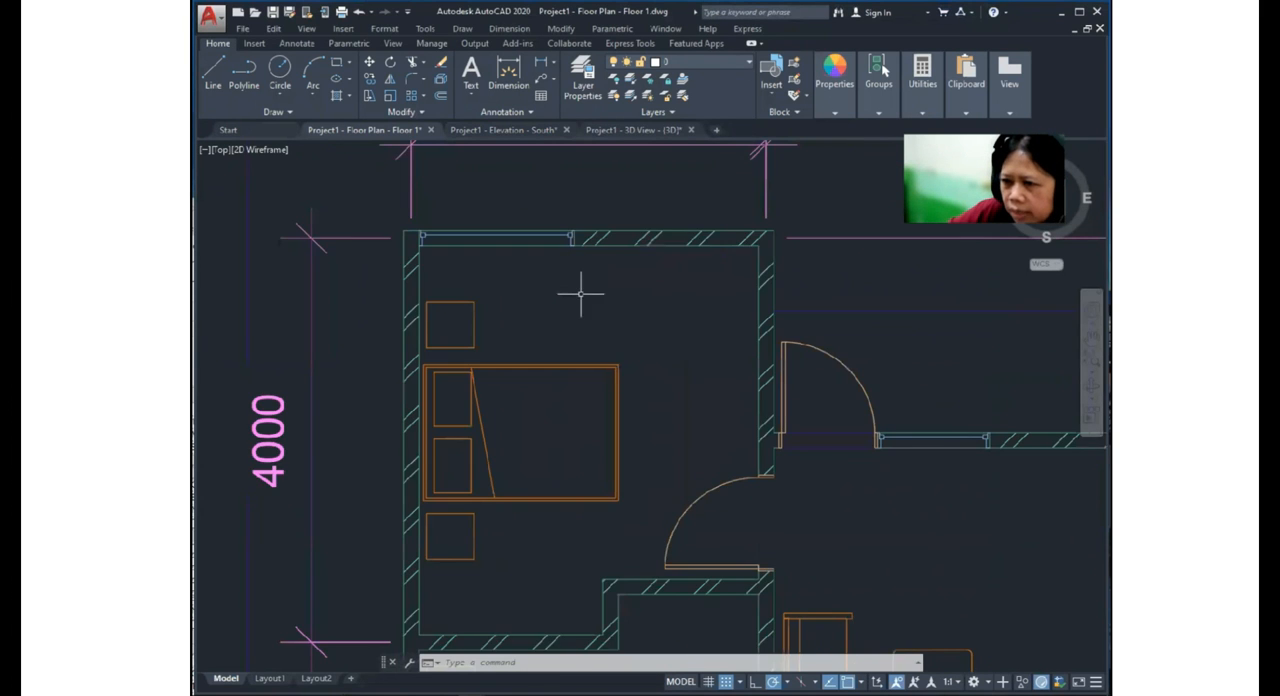
scroll(716, 320, "down", 5)
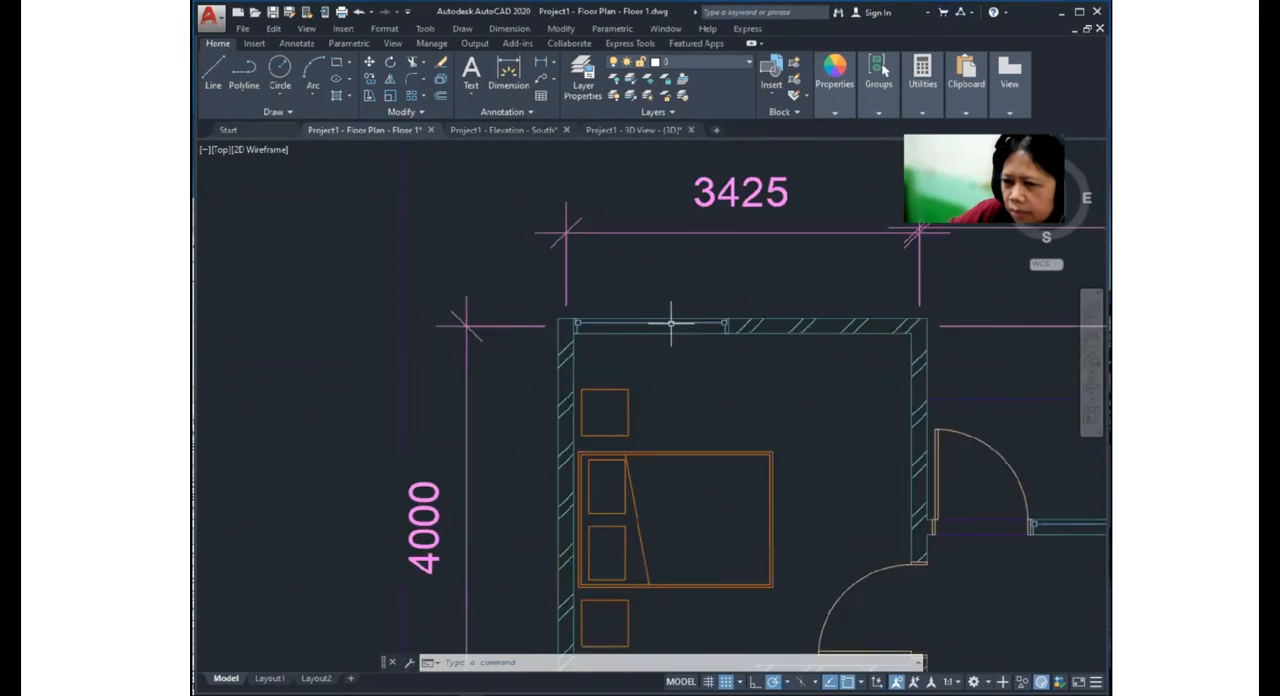
scroll(1010, 497, "up", 3)
scroll(1010, 497, "down", 3)
scroll(700, 408, "up", 3)
scroll(880, 457, "up", 4)
scroll(780, 412, "down", 10)
middle_click_drag(831, 483, 668, 467)
scroll(621, 333, "up", 8)
left_click(788, 416)
left_click(706, 484)
scroll(705, 484, "down", 7)
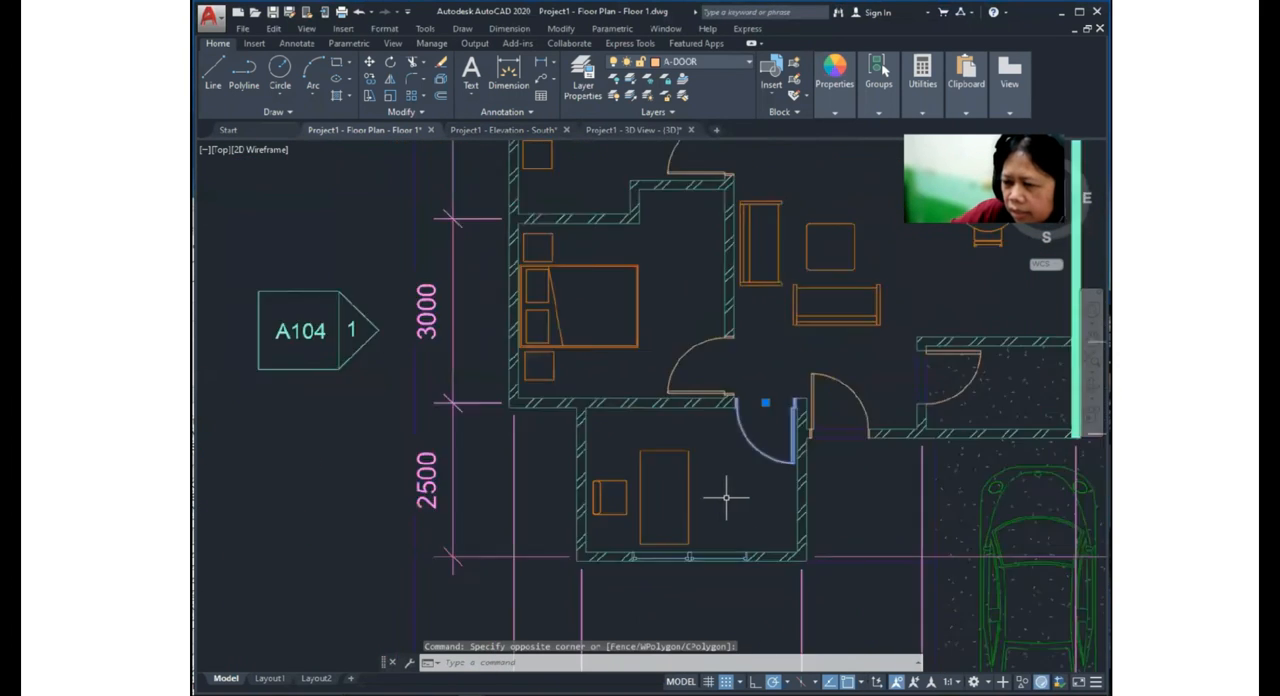
key("Escape")
- View the floor plan in SW Isometric and orbit it to examine the drawing at an angle
middle_click_drag(819, 409, 663, 380)
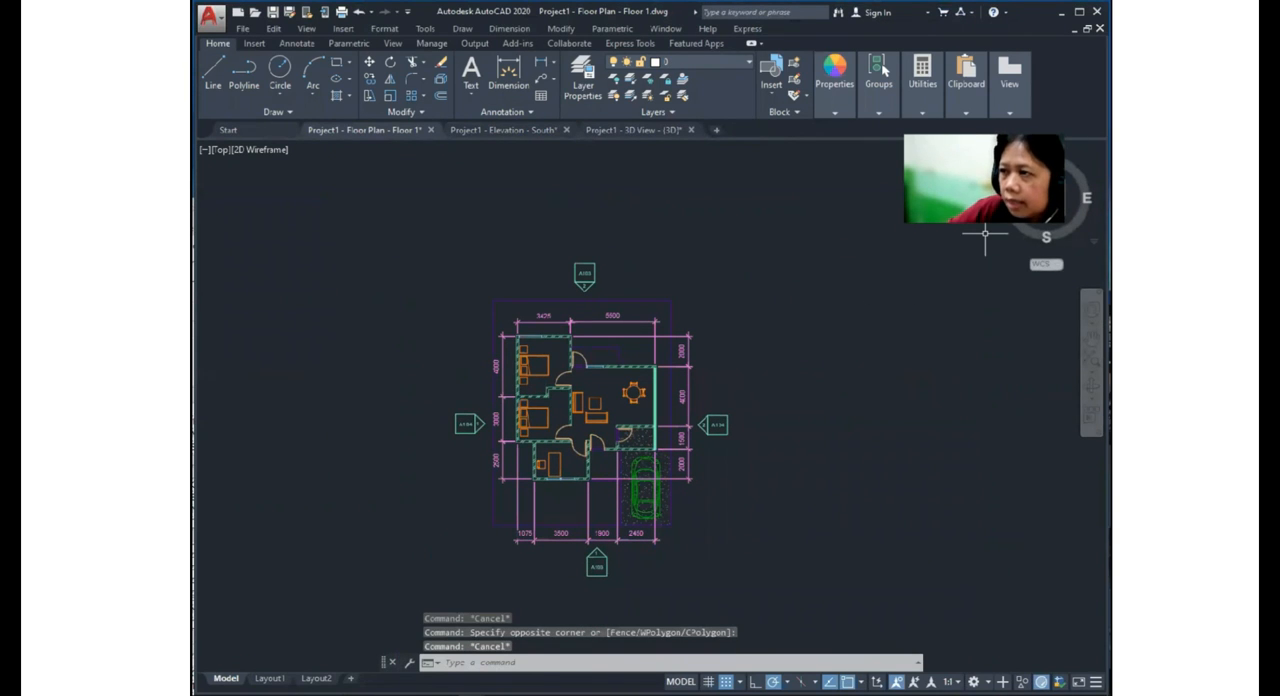
left_click(1031, 212)
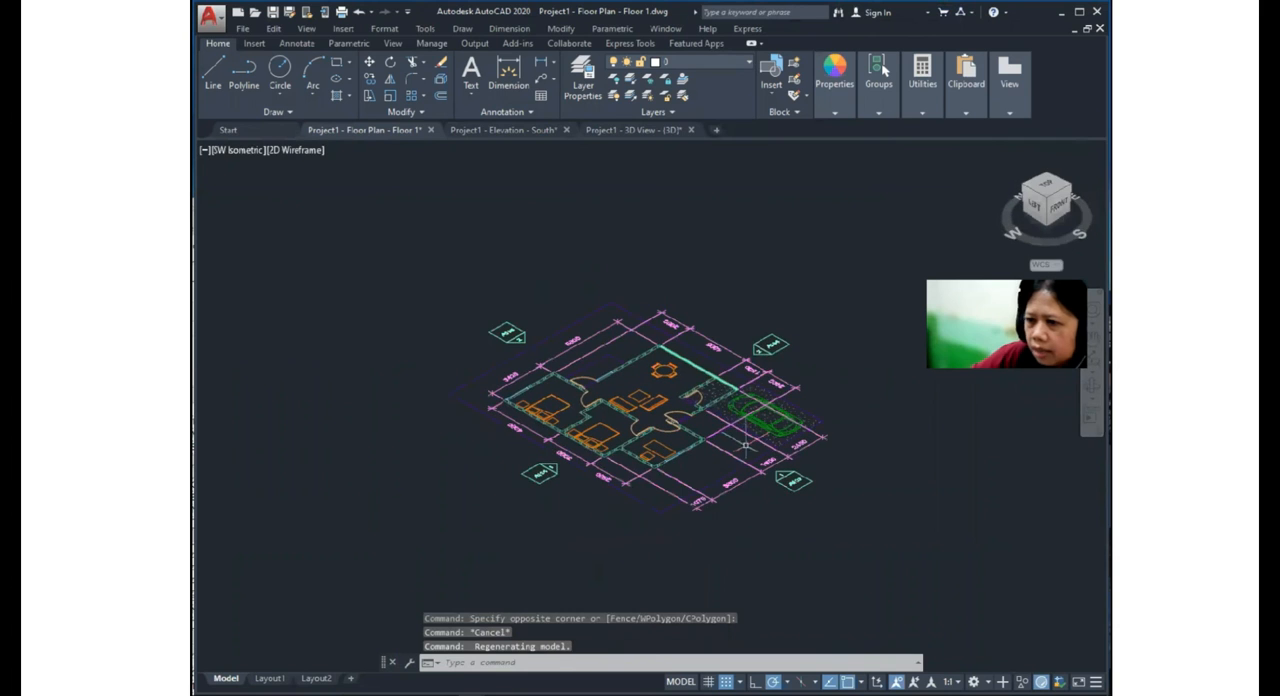
middle_click_drag(690, 413, 612, 402, "shift")
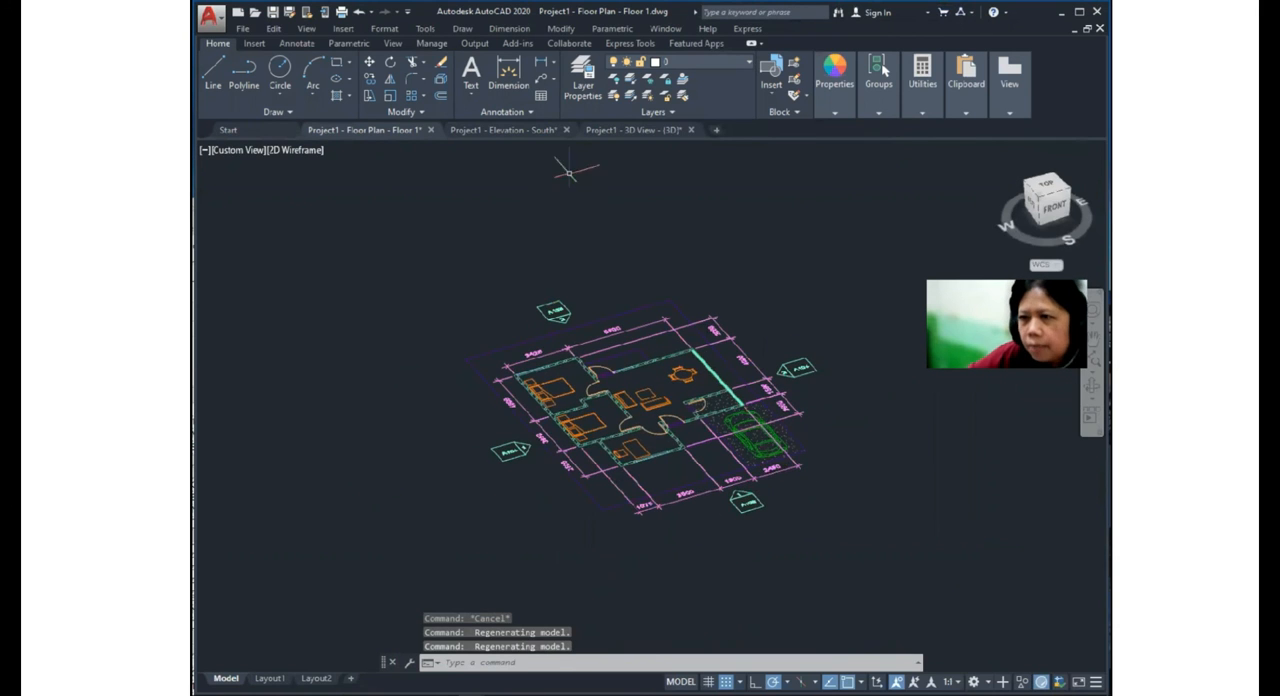
- Switch to the Project1 - 3D View - {3D} drawing and examine the wireframe house and car from another angle
left_click(620, 130)
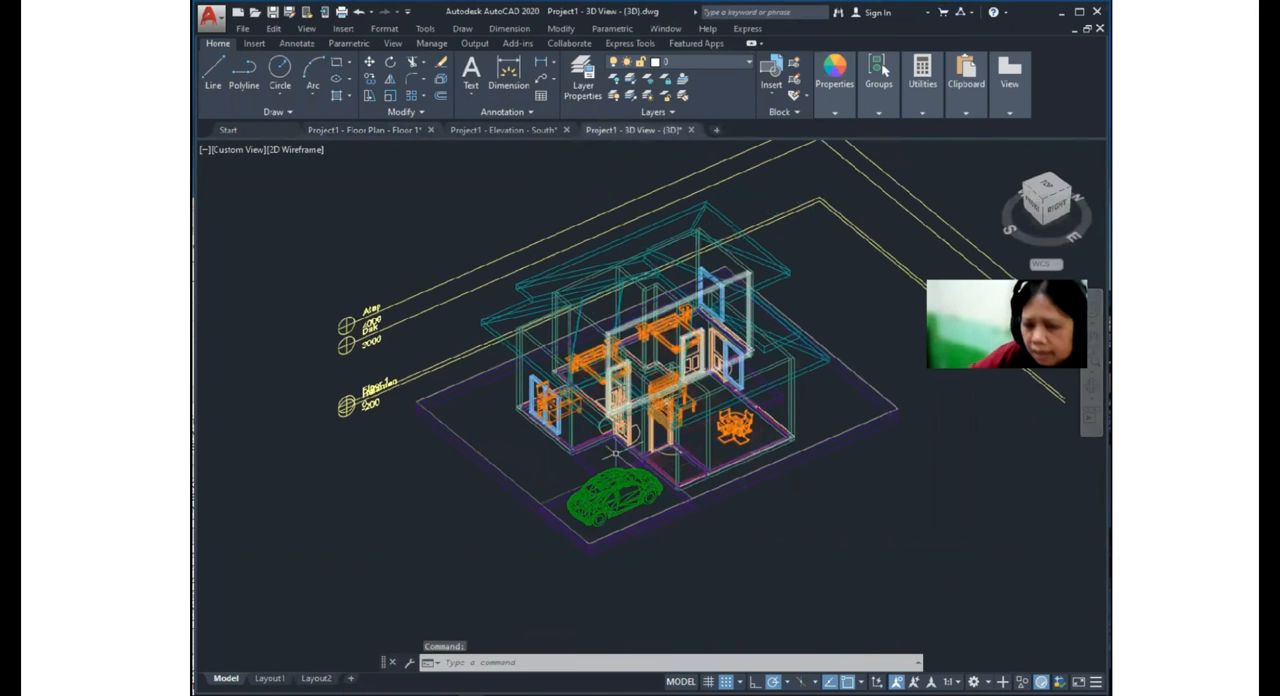
mouse_move(674, 366)
middle_mouse_down("shift")
mouse_move(774, 289)
mouse_move(829, 303)
mouse_move(732, 368)
mouse_move(698, 372)
middle_mouse_up("shift")
scroll(647, 446, "up", 6)
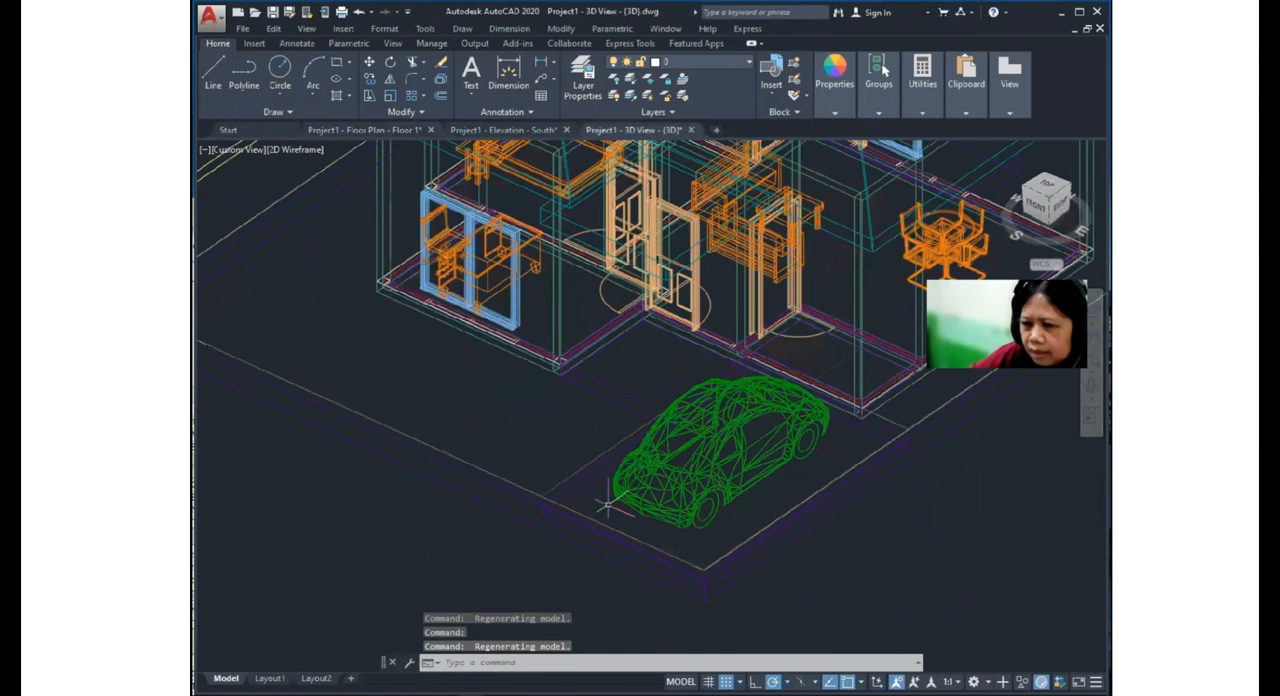
scroll(501, 538, "down", 6)
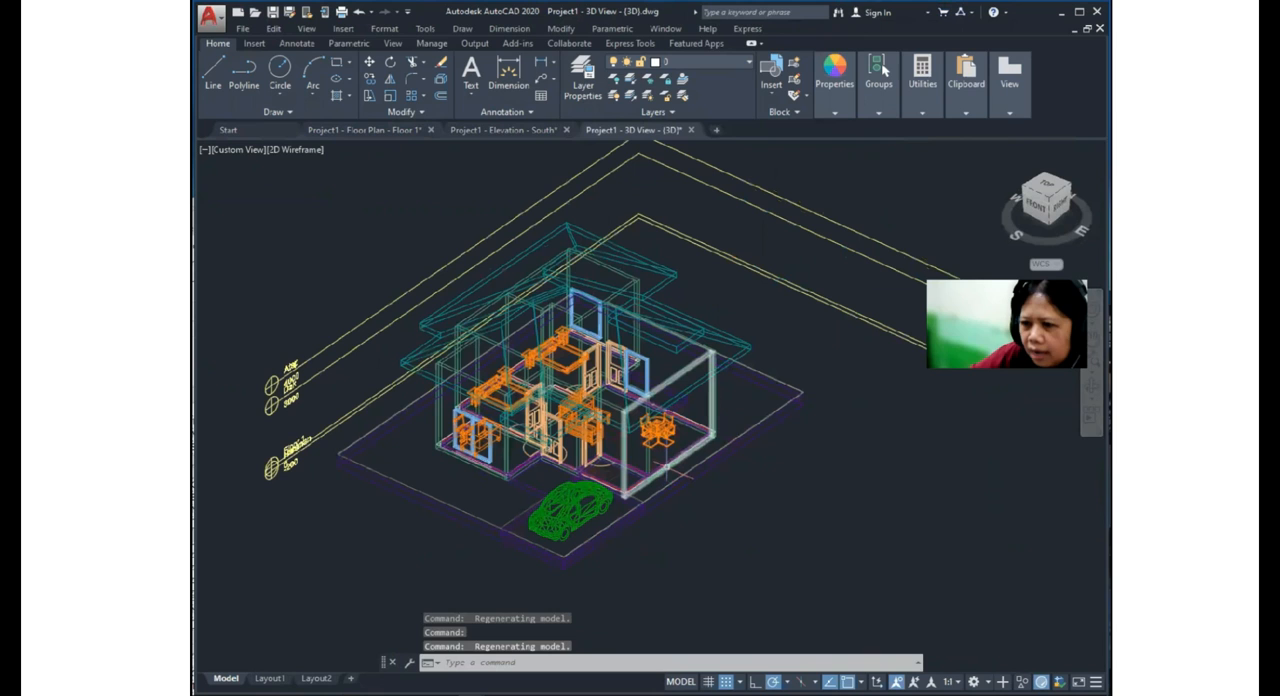
mouse_move(665, 469)
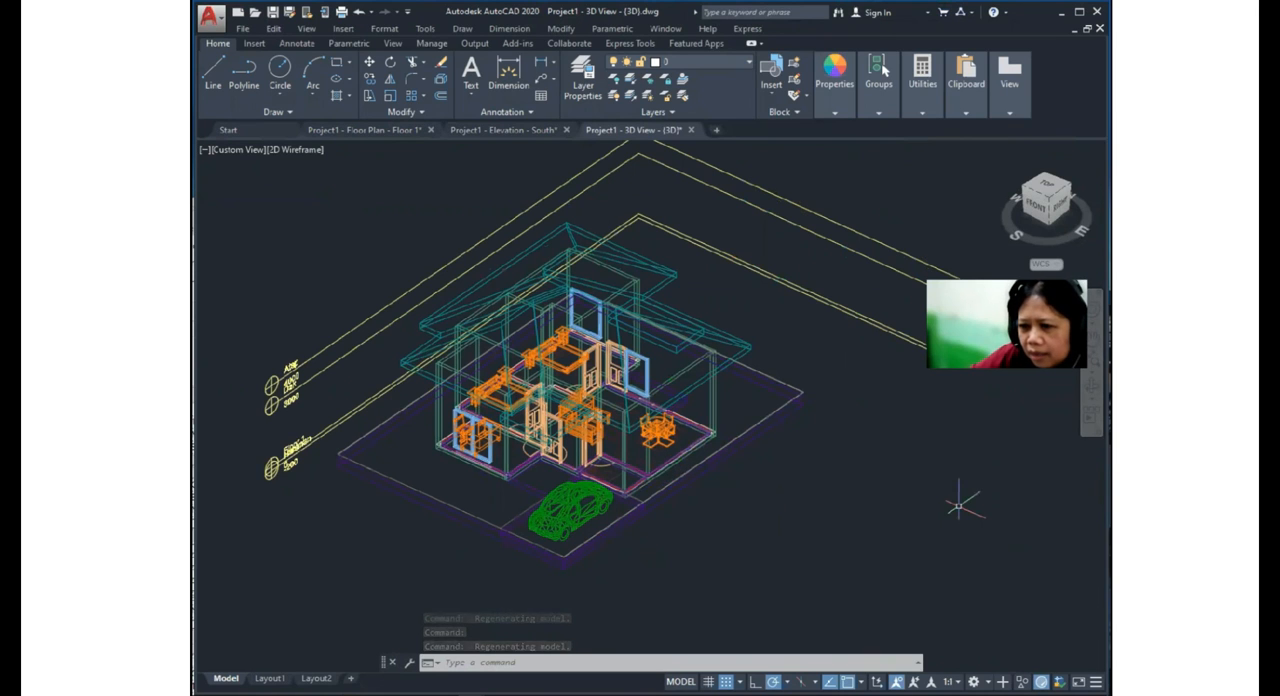